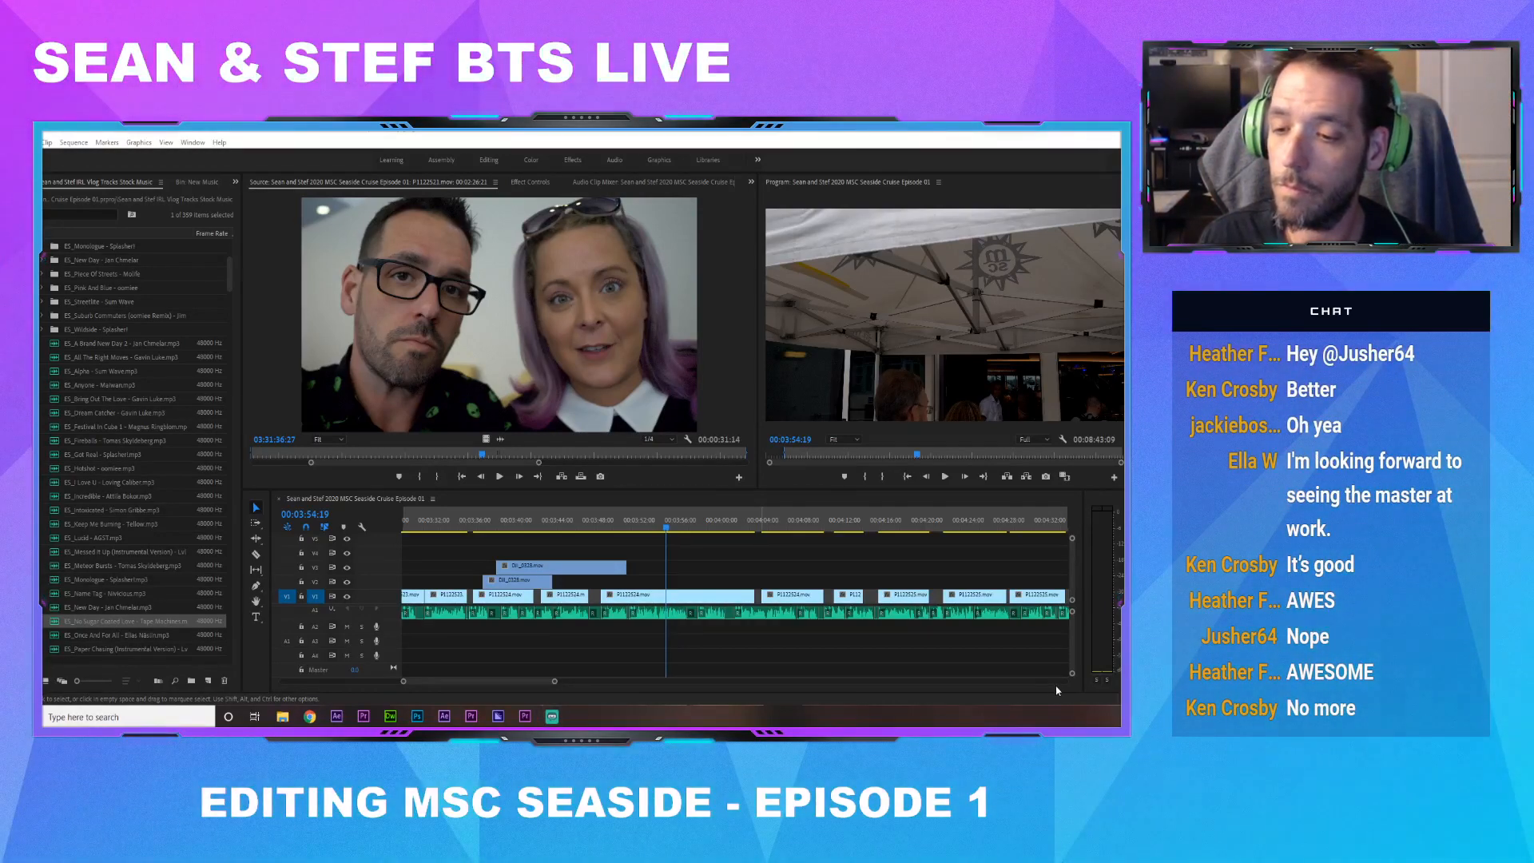
# Scrub the Episode 01 sequence back to about 00:03:52
pyautogui.click(604, 528)
pyautogui.moveTo(604, 528); pyautogui.dragTo(647, 537)
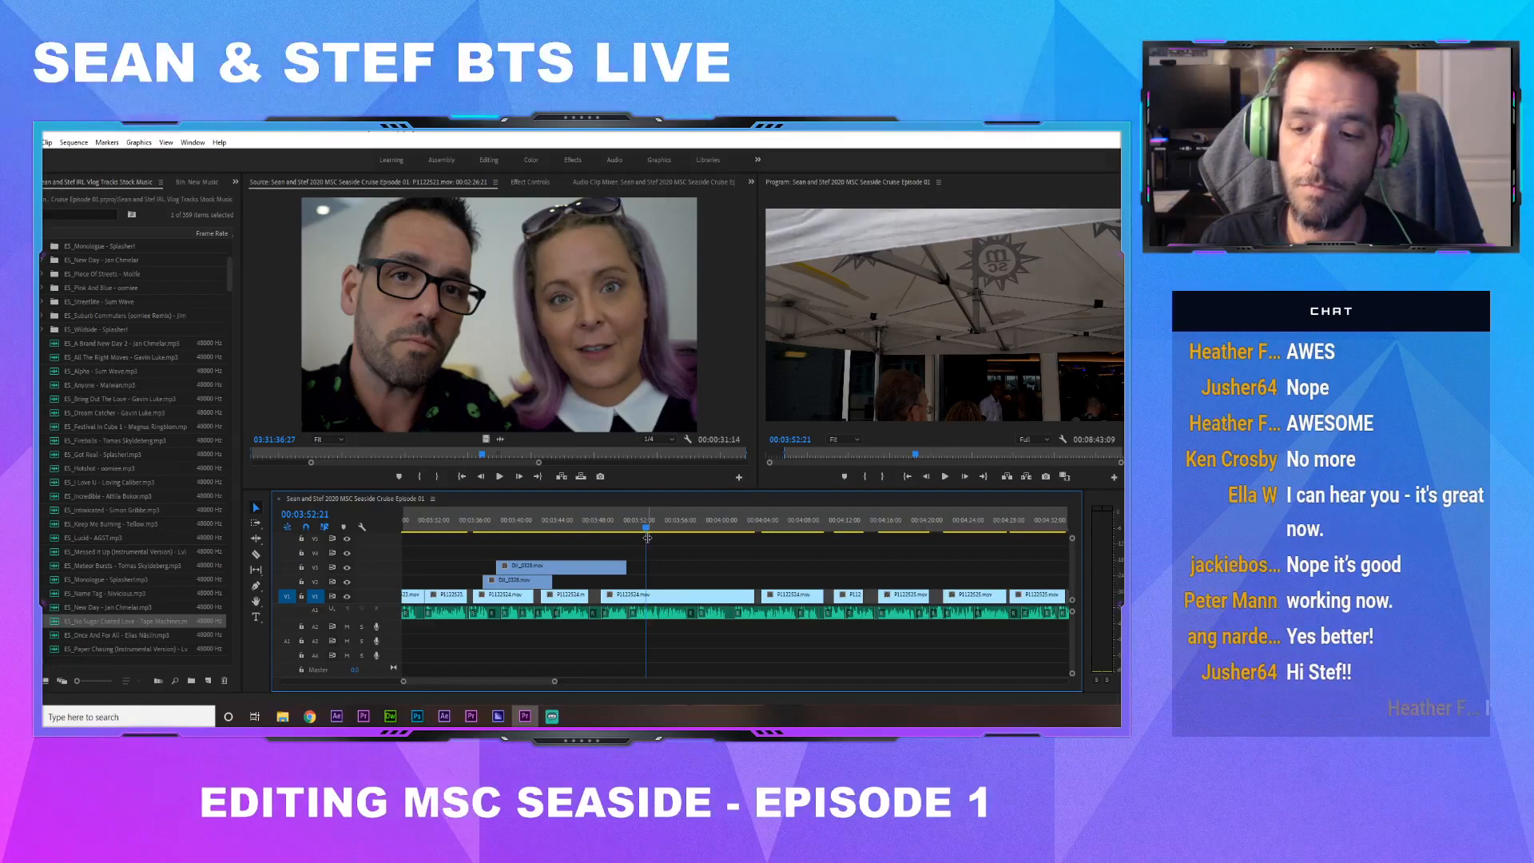
pyautogui.moveTo(654, 527)
pyautogui.mouseDown()
pyautogui.moveTo(702, 531)
pyautogui.moveTo(648, 544)
pyautogui.mouseUp()
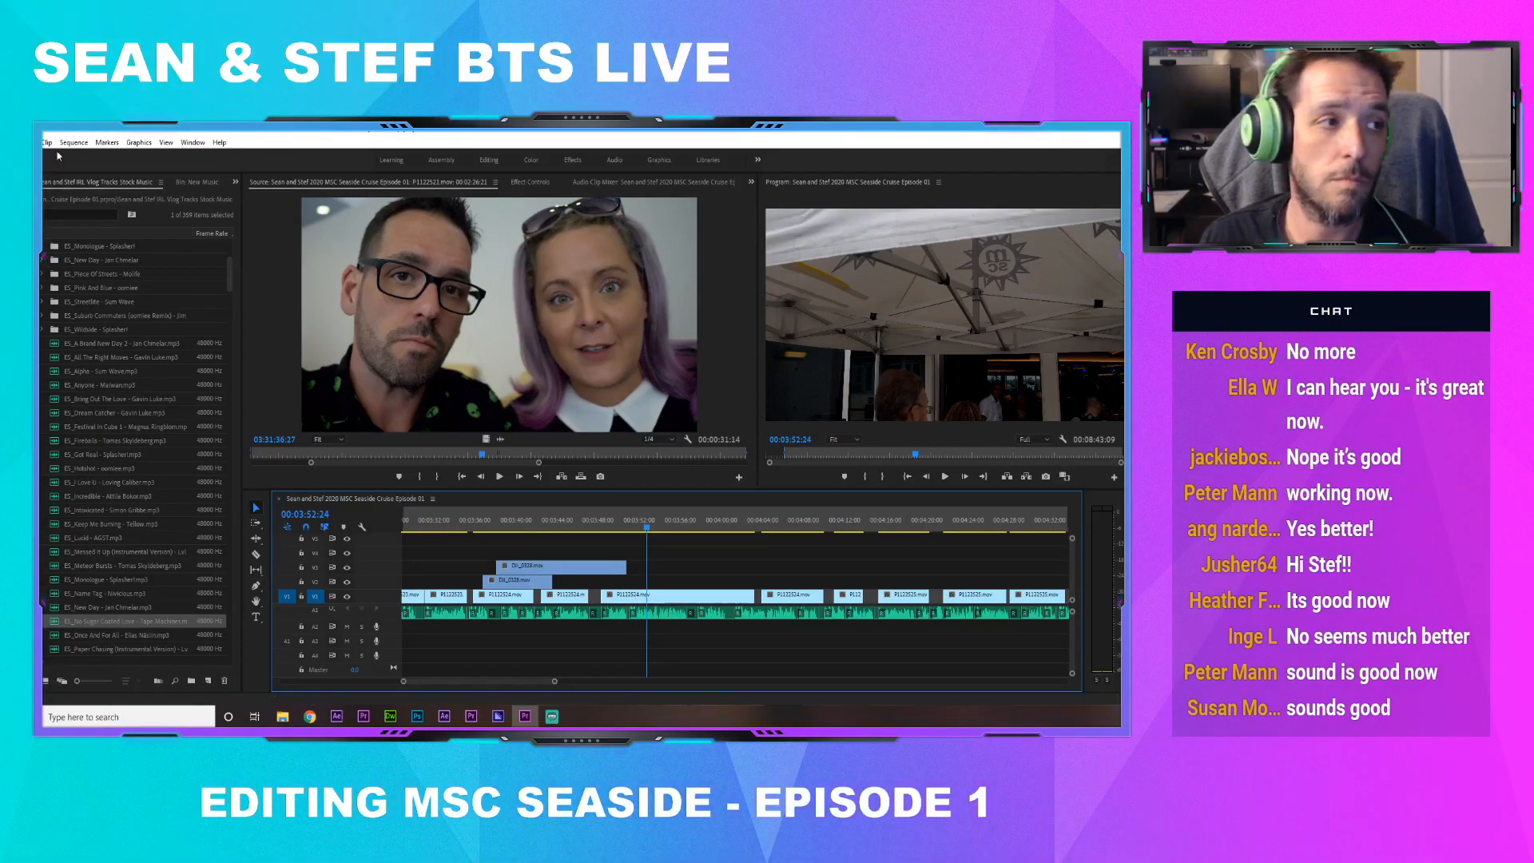
# Set the default audio output to Speakers / Headphones (Realtek(R) Audio) in the audio hardware preferences
pyautogui.click(30, 142)
pyautogui.moveTo(108, 522)
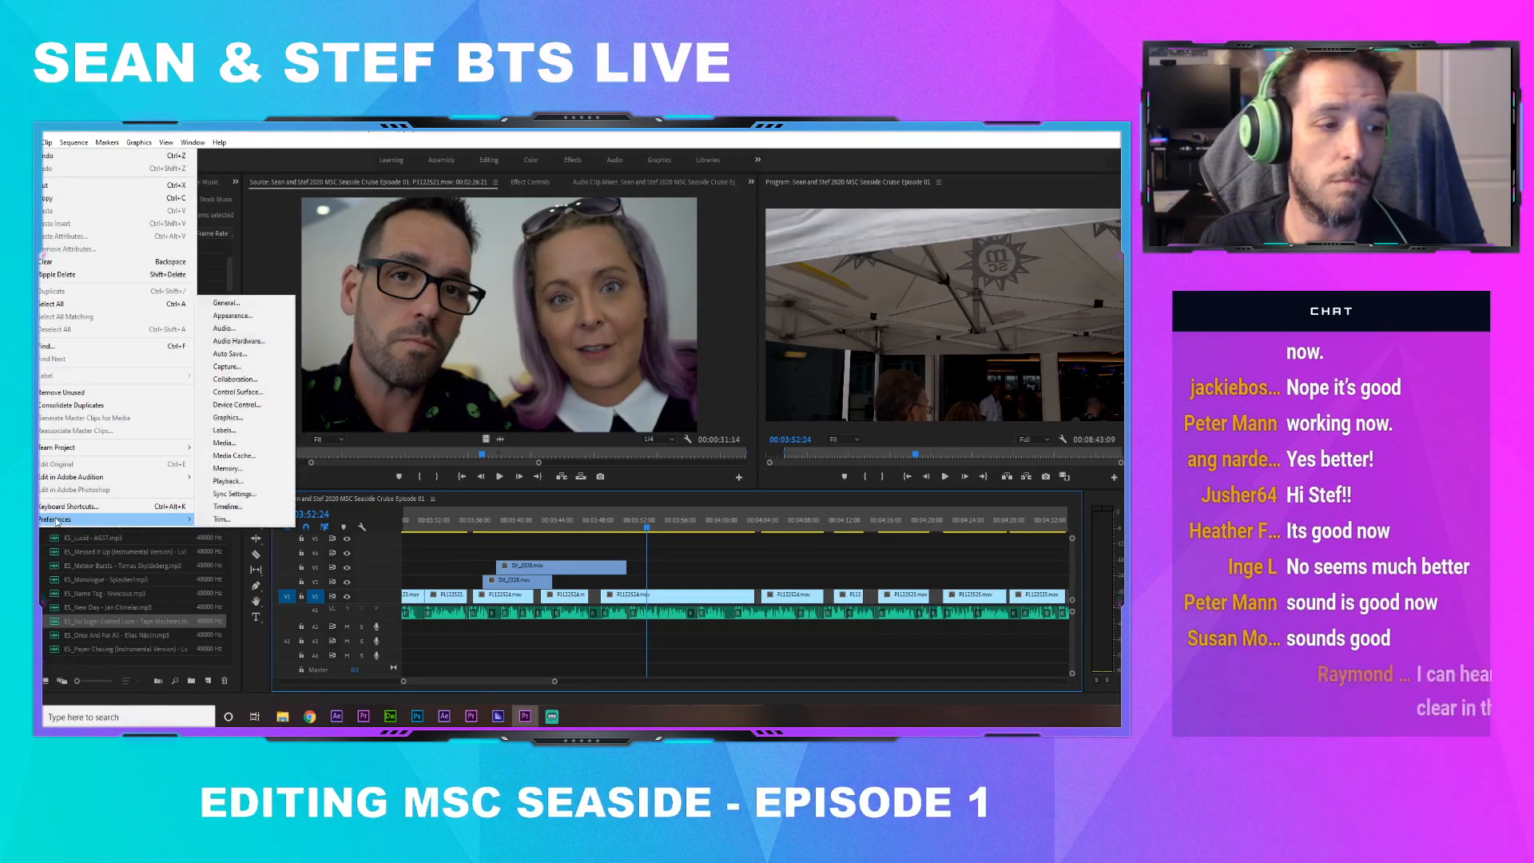
pyautogui.click(239, 341)
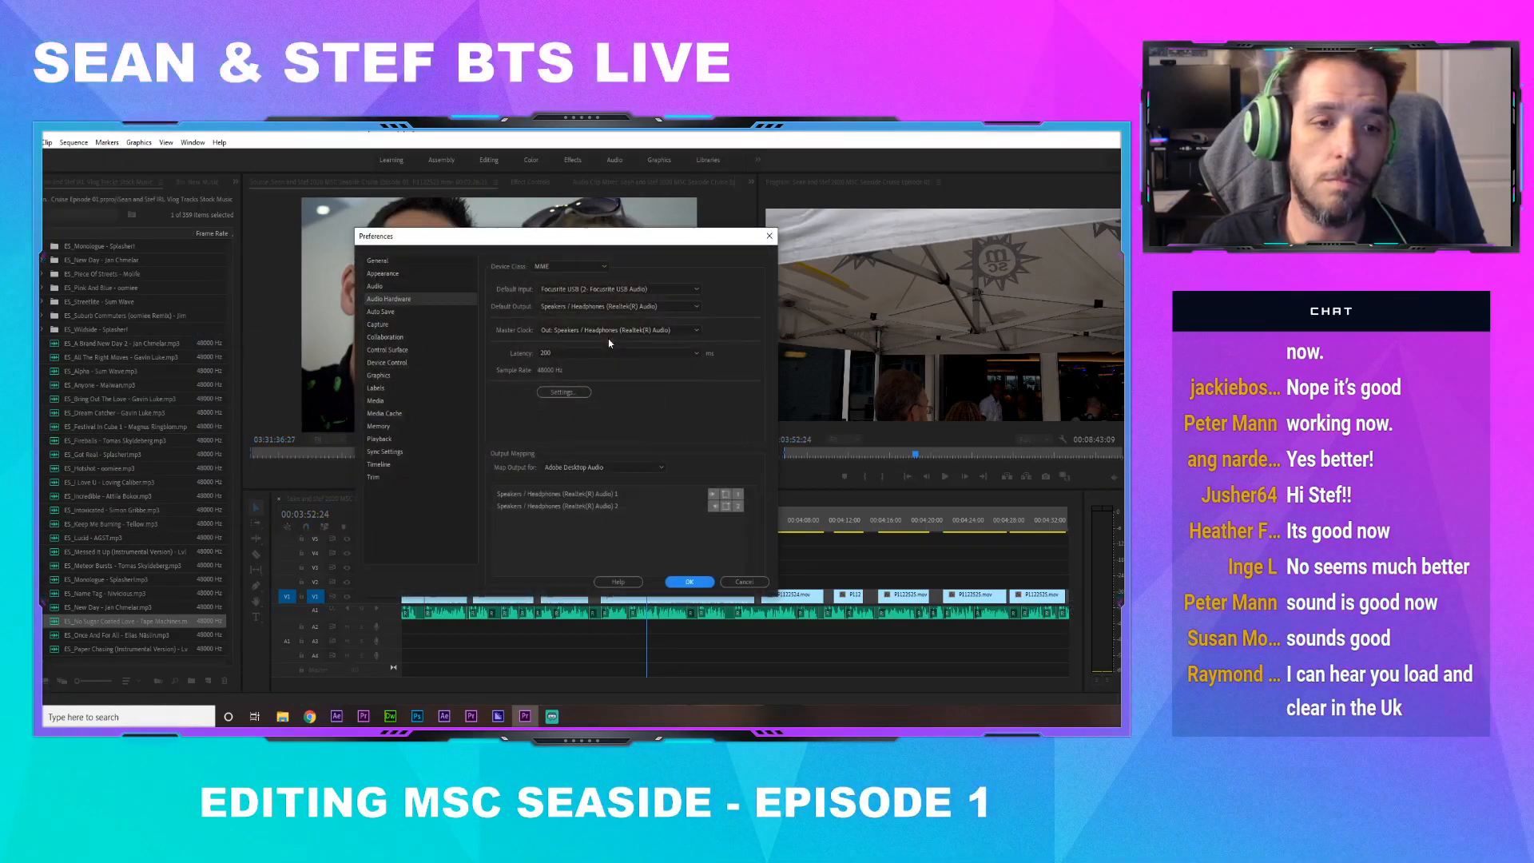
pyautogui.click(592, 306)
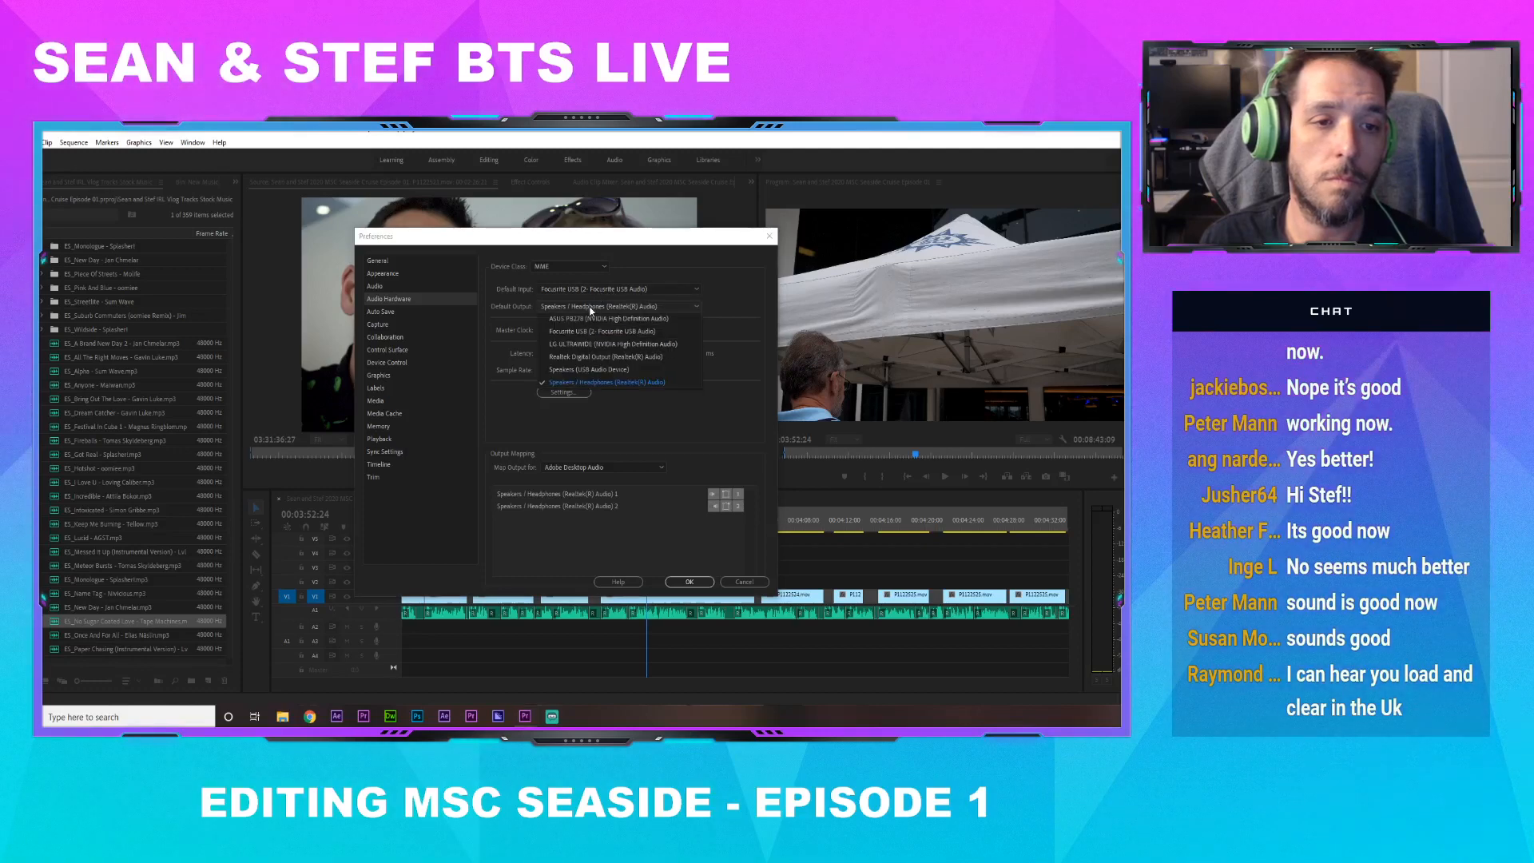
pyautogui.click(574, 383)
pyautogui.click(677, 585)
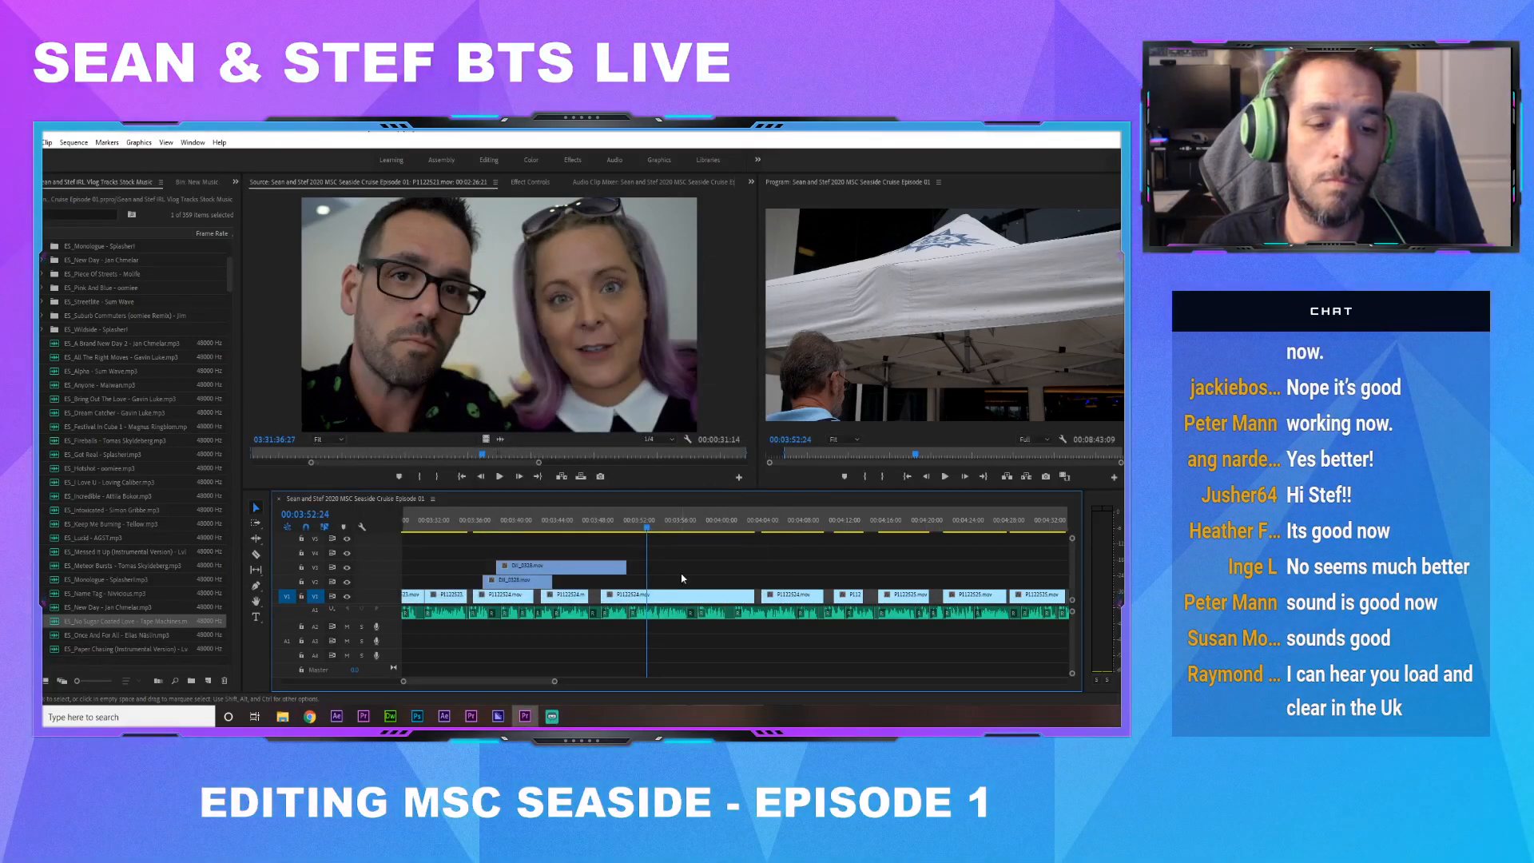
# Check sequence playback from about 00:03:51 and review the earlier edit, moving the playhead to about 00:01:25
pyautogui.moveTo(662, 527); pyautogui.dragTo(631, 529)
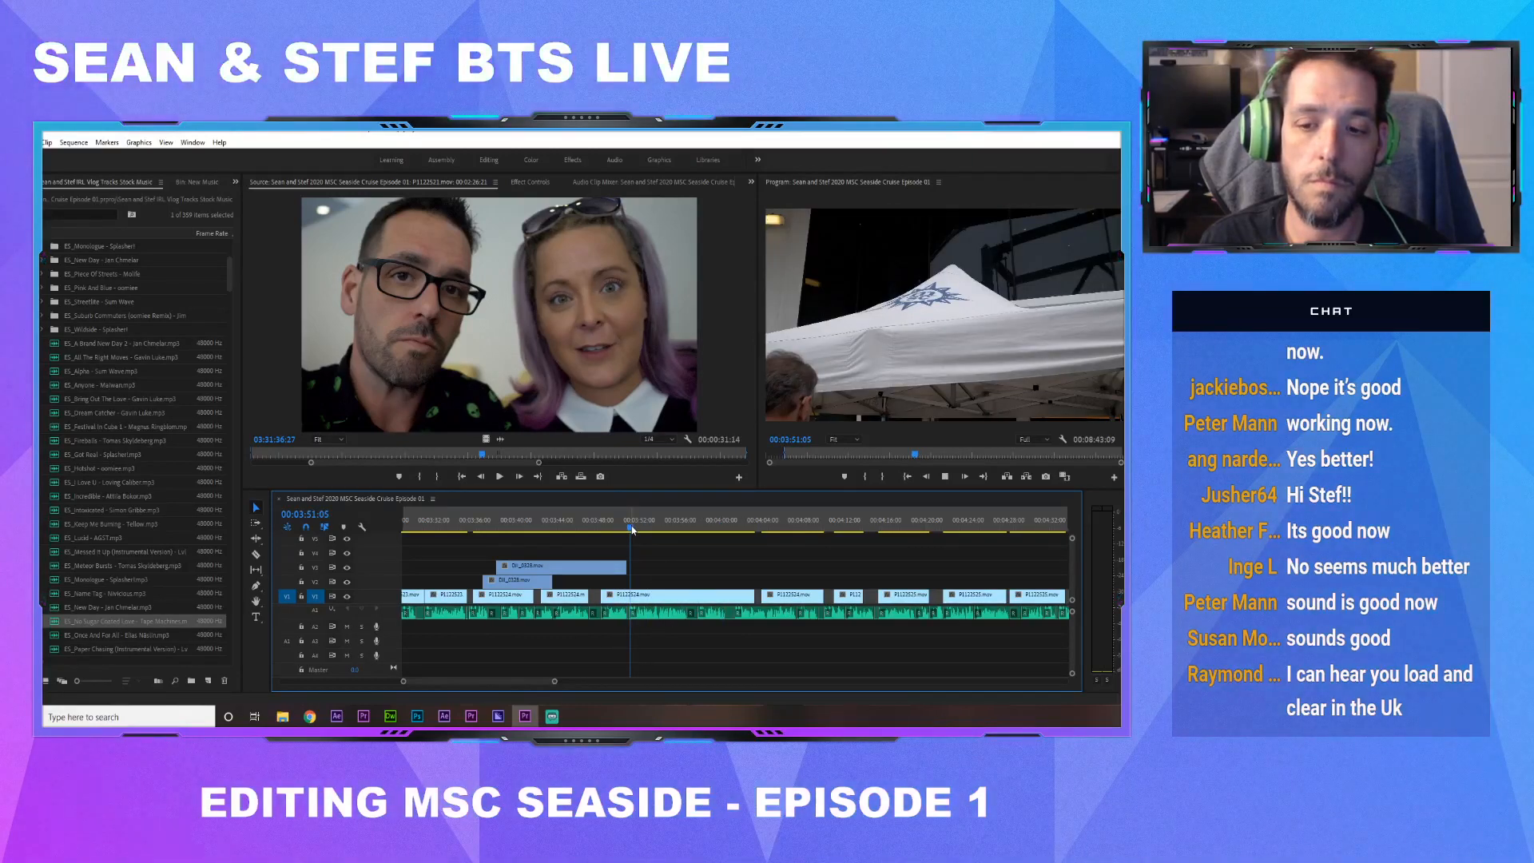
pyautogui.press('space')
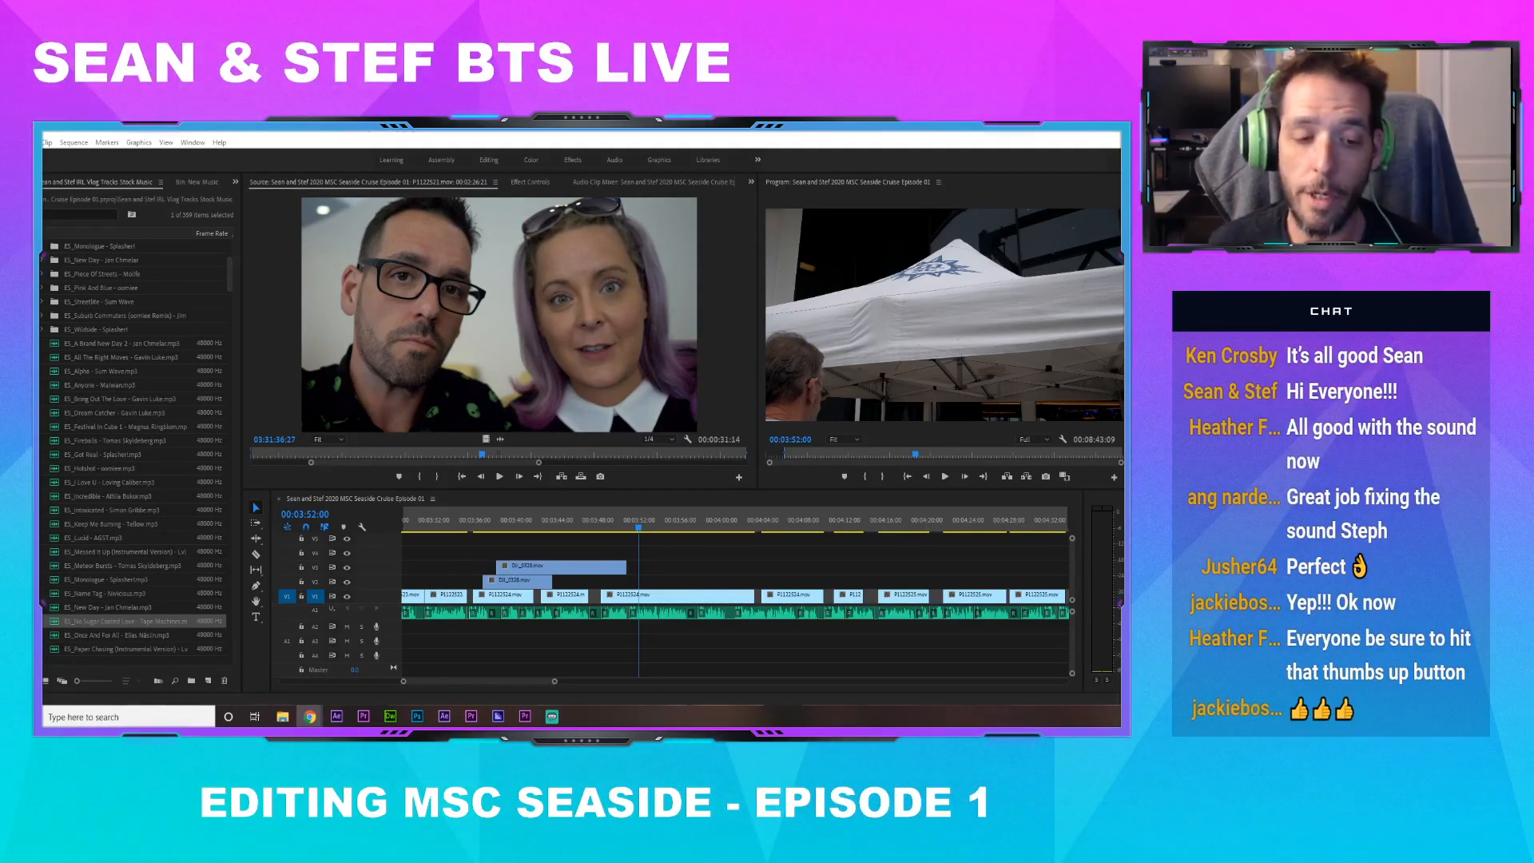
pyautogui.moveTo(555, 681); pyautogui.dragTo(775, 678)
pyautogui.moveTo(679, 526); pyautogui.dragTo(604, 532)
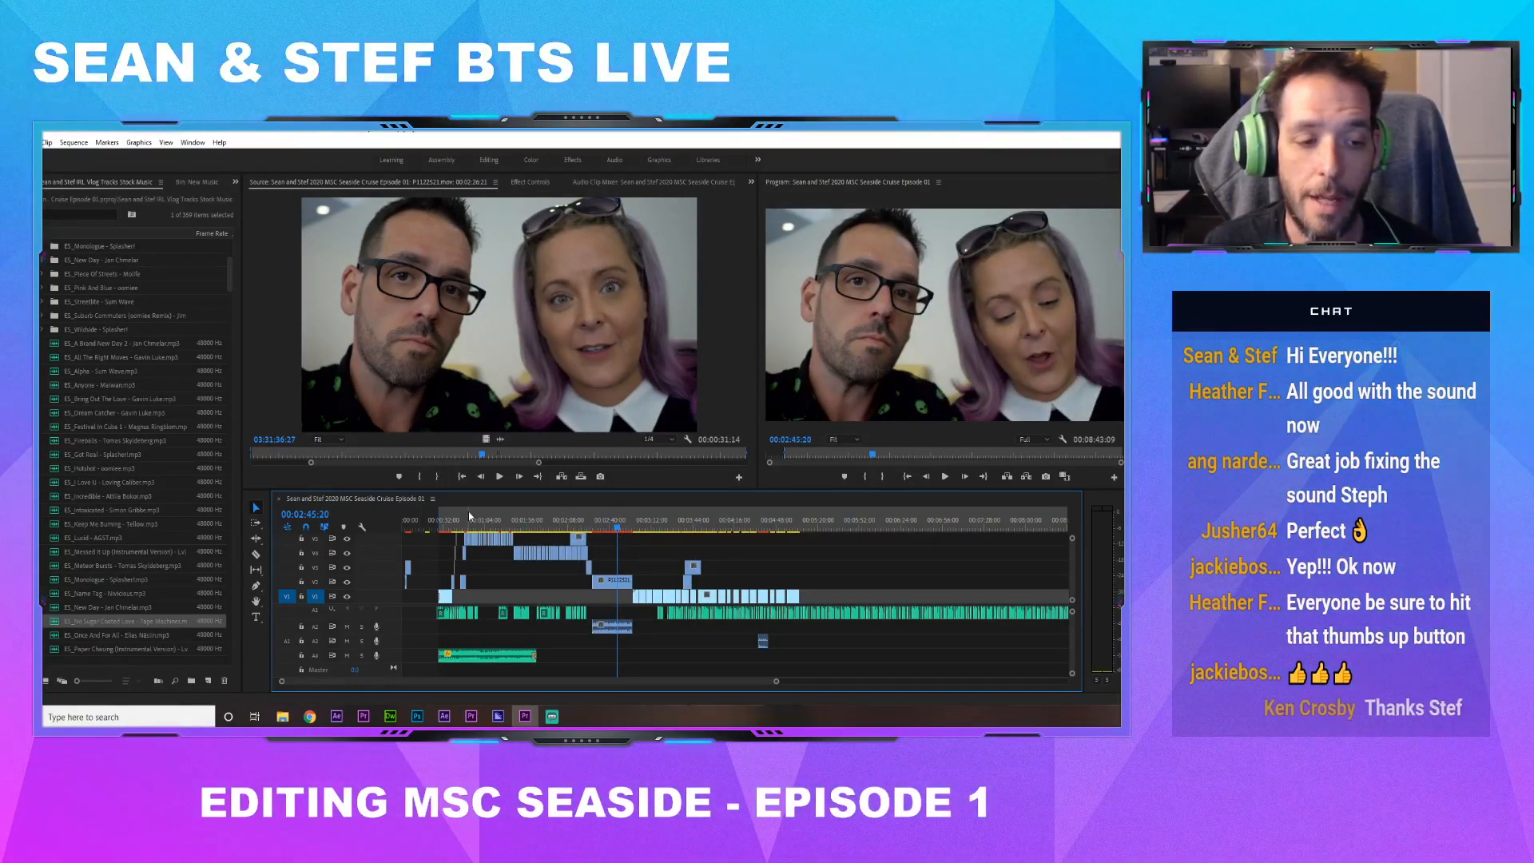
pyautogui.moveTo(453, 523); pyautogui.dragTo(515, 528)
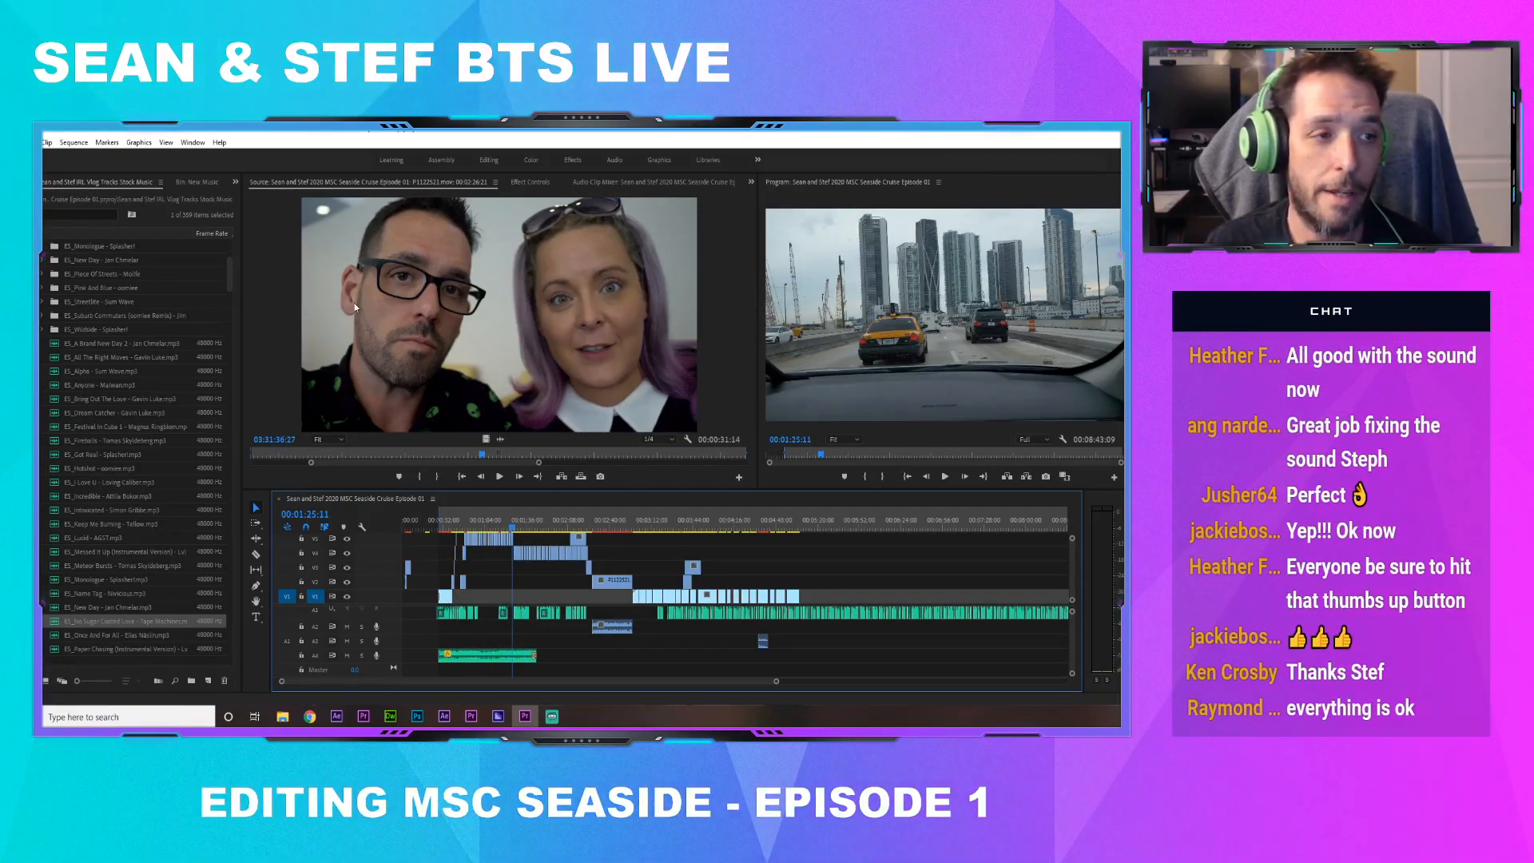
# Look through the monthly music folders and tracks in the Vlog Tracks Stock Music bin
pyautogui.click(111, 187)
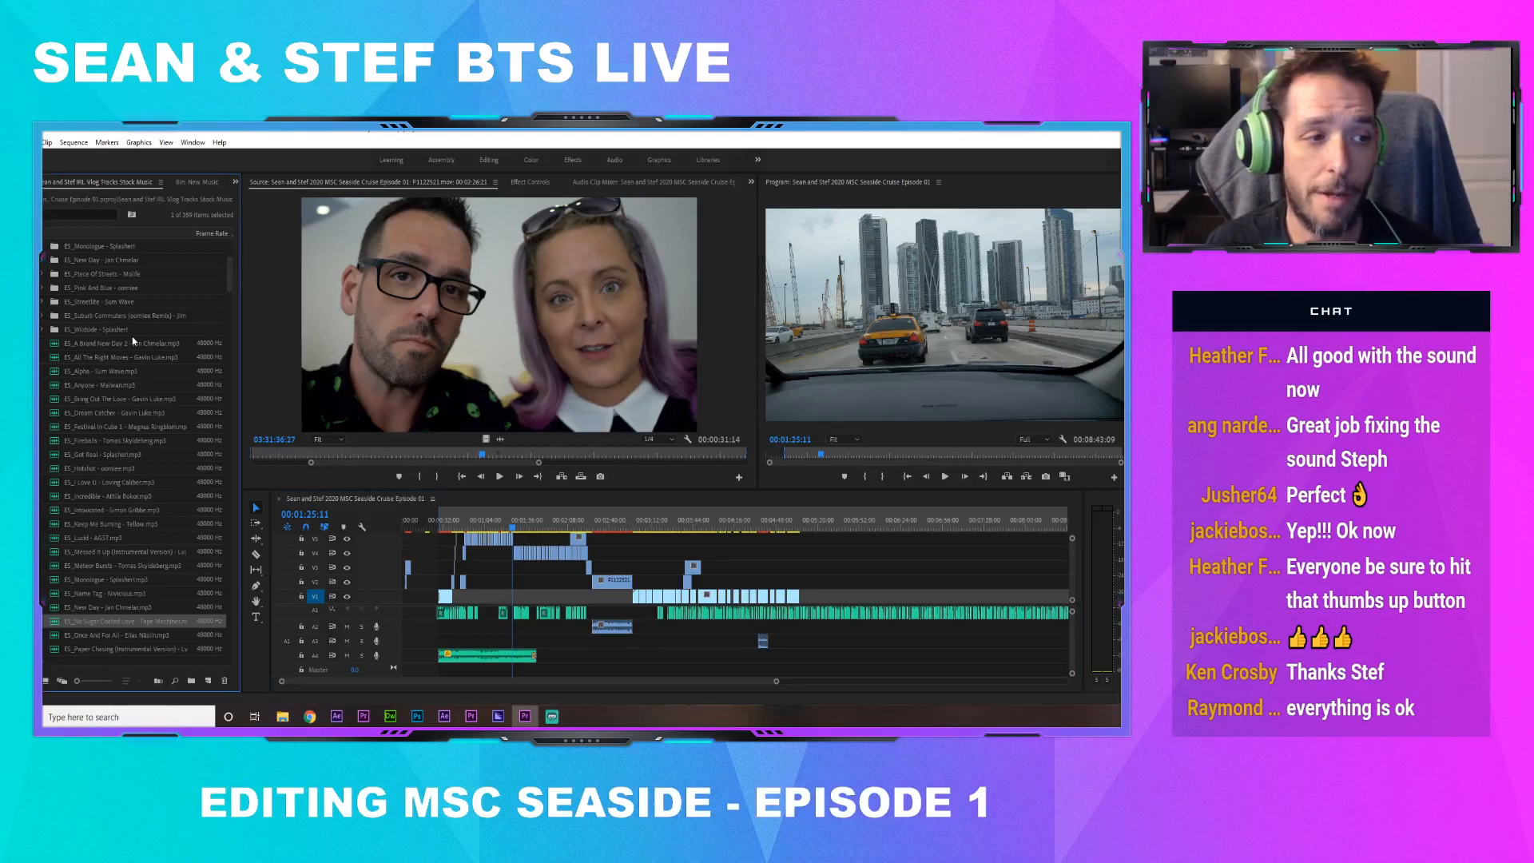
pyautogui.scroll(-5, 136, 388)
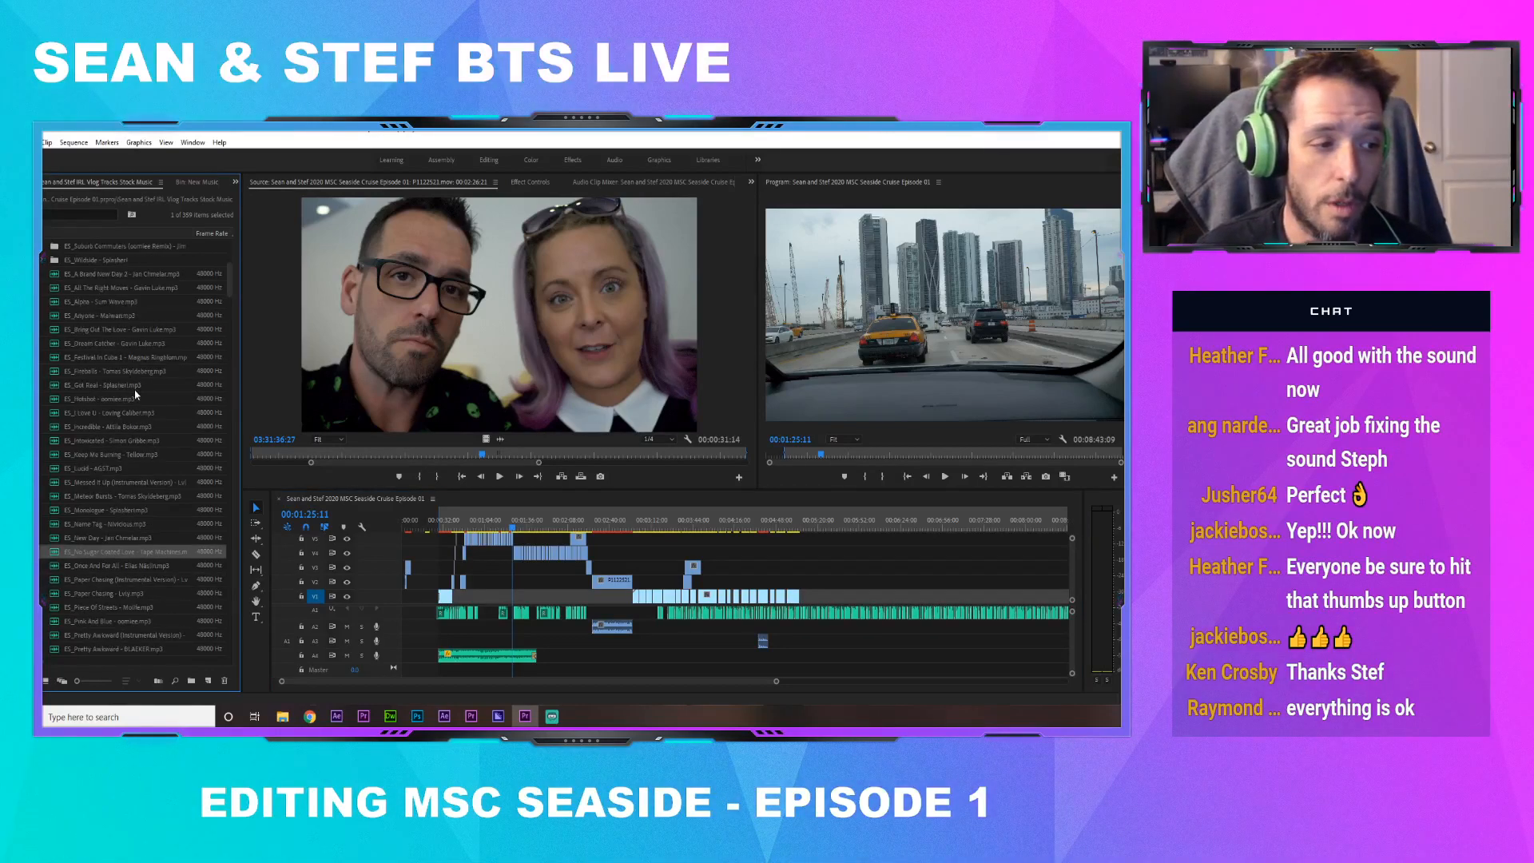
pyautogui.scroll(10, 136, 395)
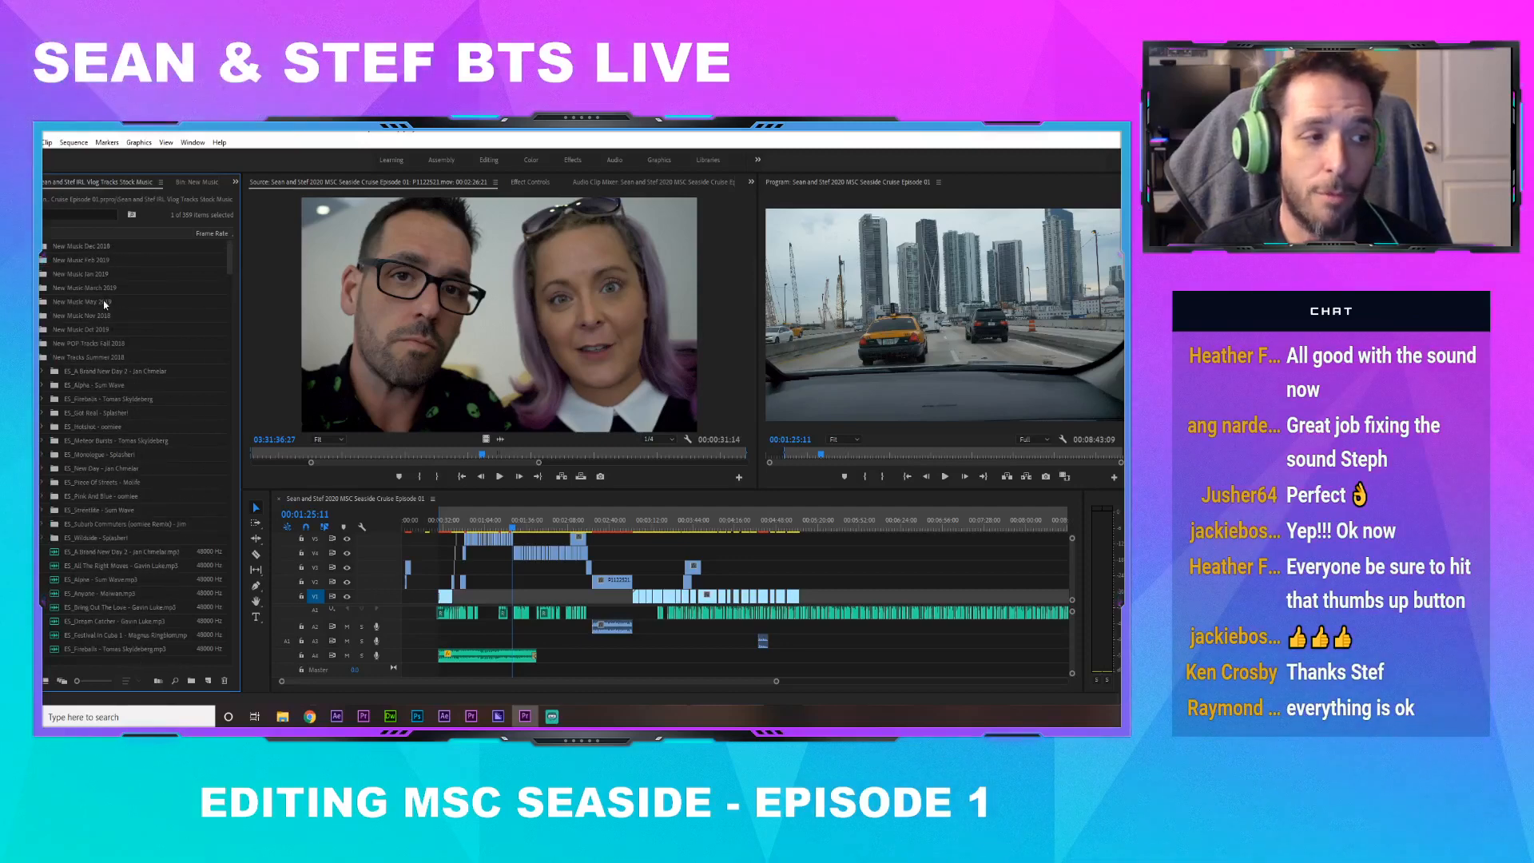
pyautogui.click(30, 315)
pyautogui.click(30, 316)
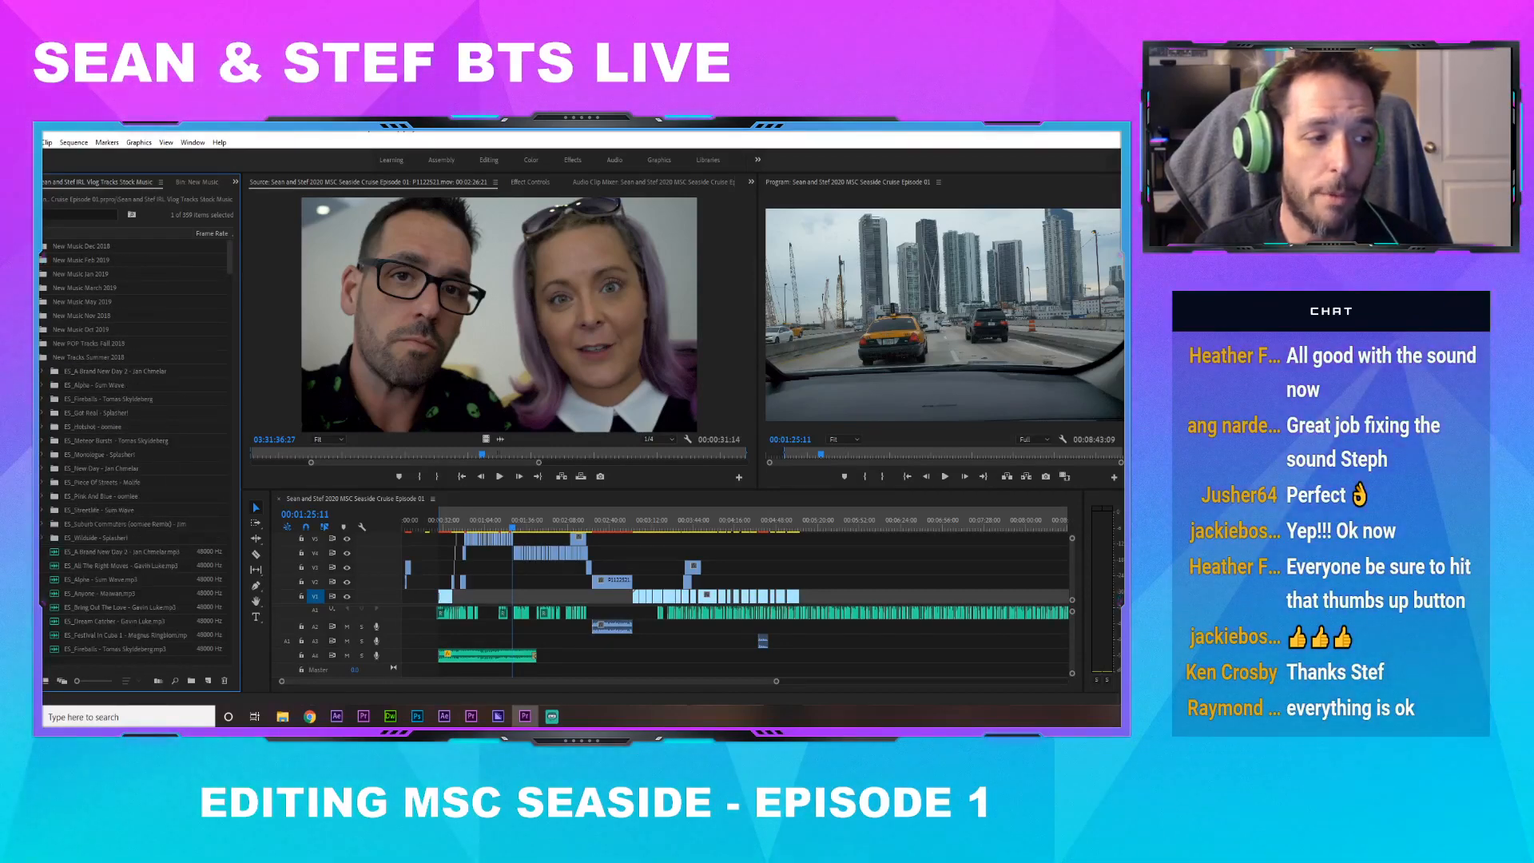
pyautogui.click(30, 329)
pyautogui.click(31, 329)
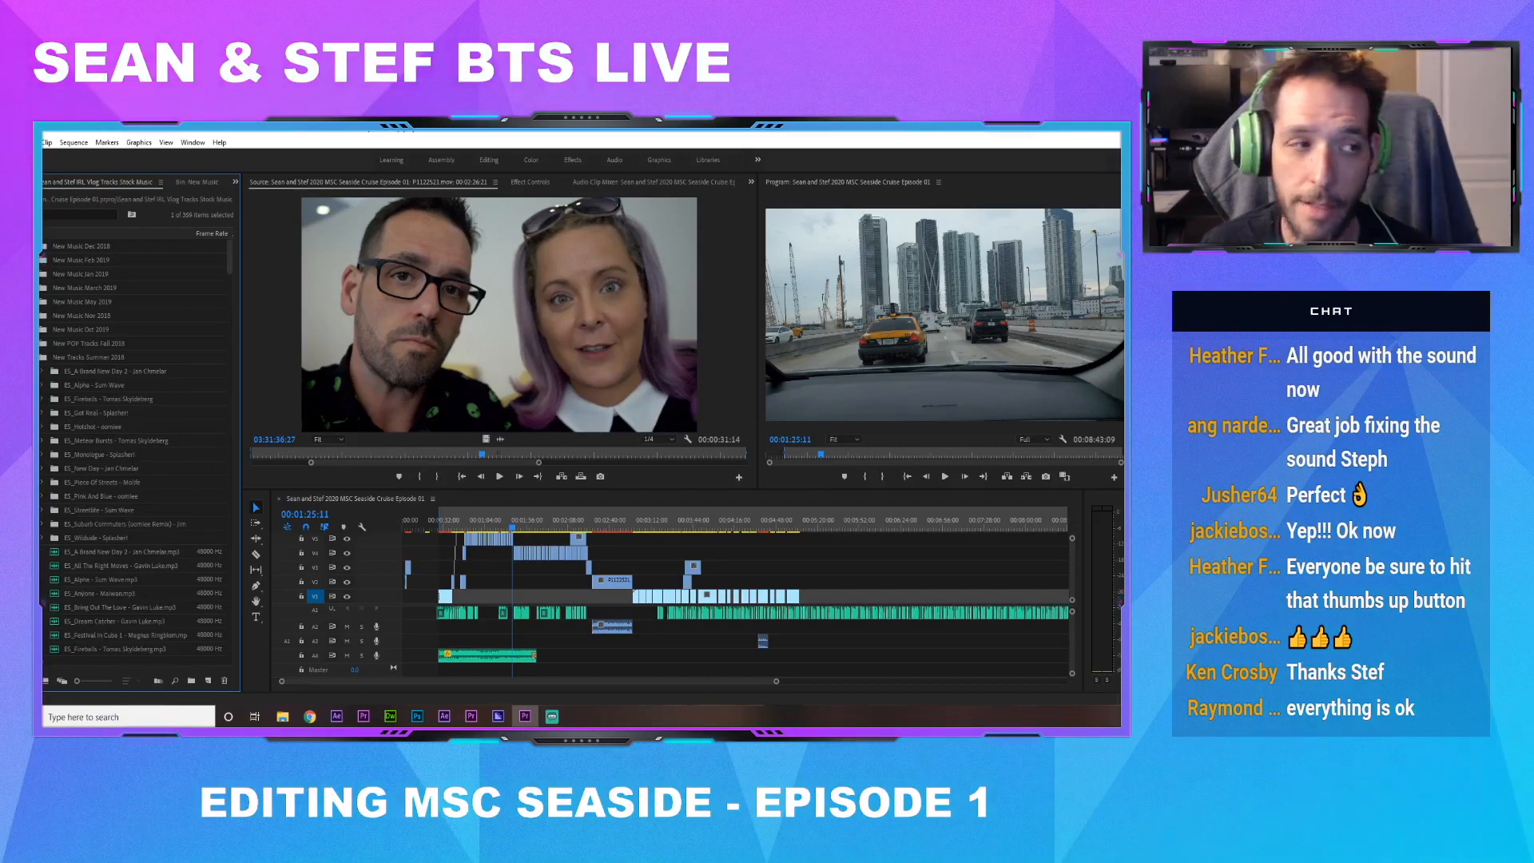
# Show the episode project's main contents as a list and expand the VO bin
pyautogui.click(236, 182)
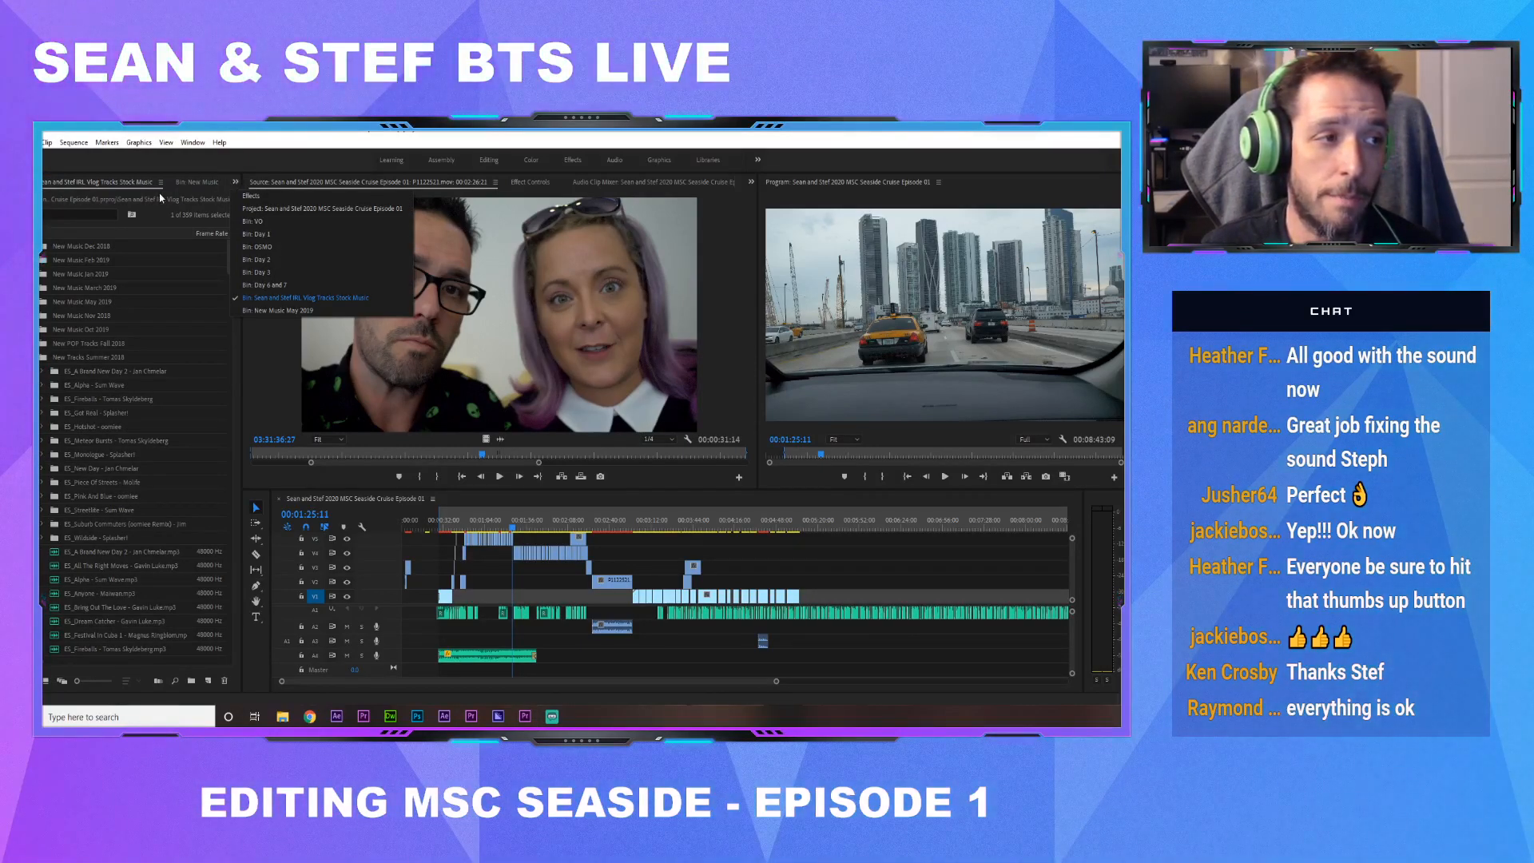
pyautogui.click(285, 212)
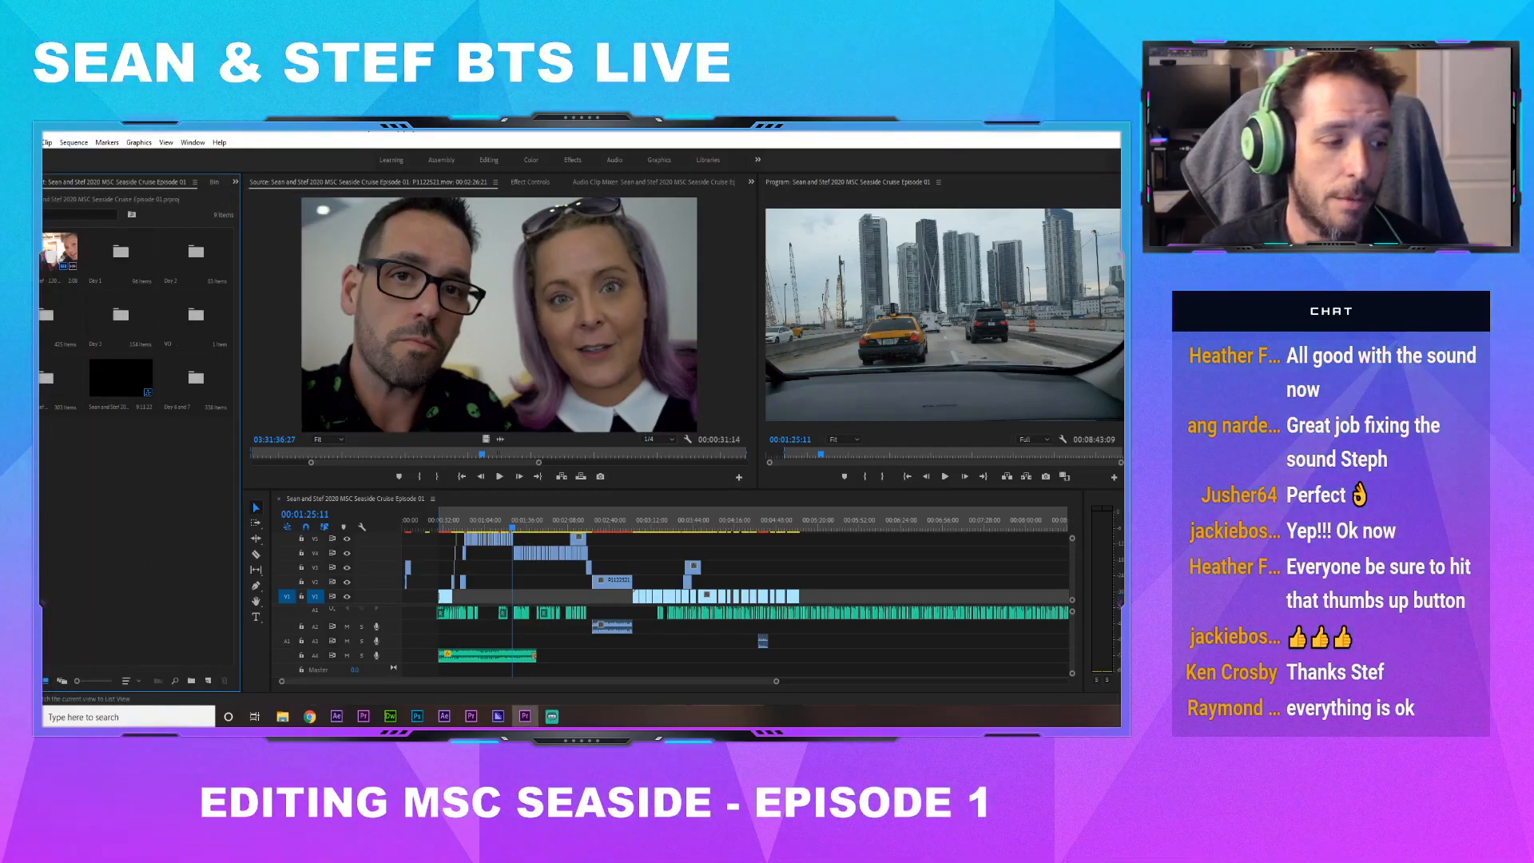
pyautogui.click(46, 681)
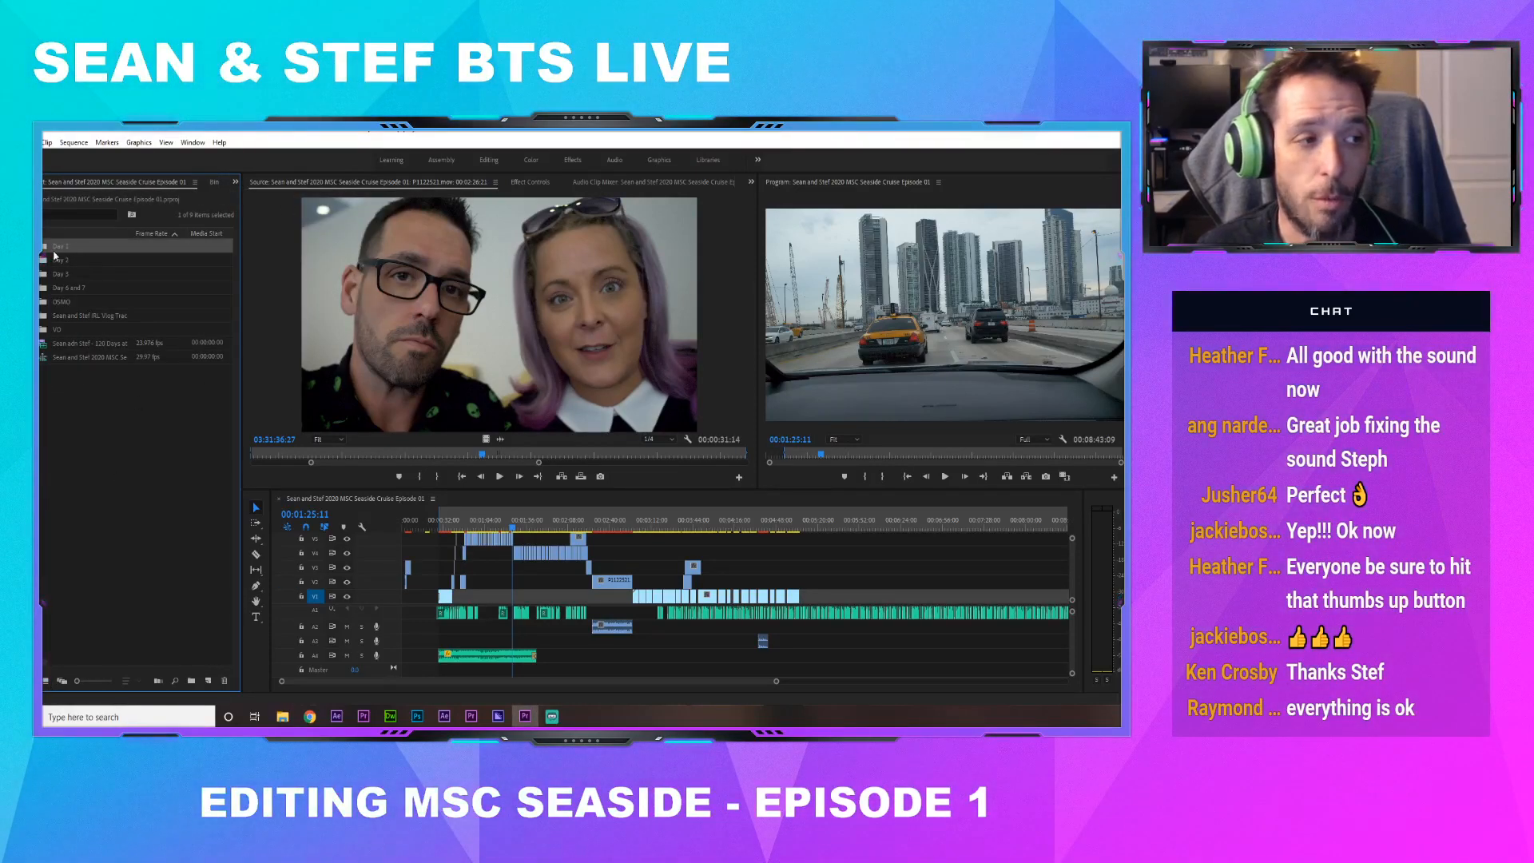
pyautogui.click(73, 276)
pyautogui.click(88, 288)
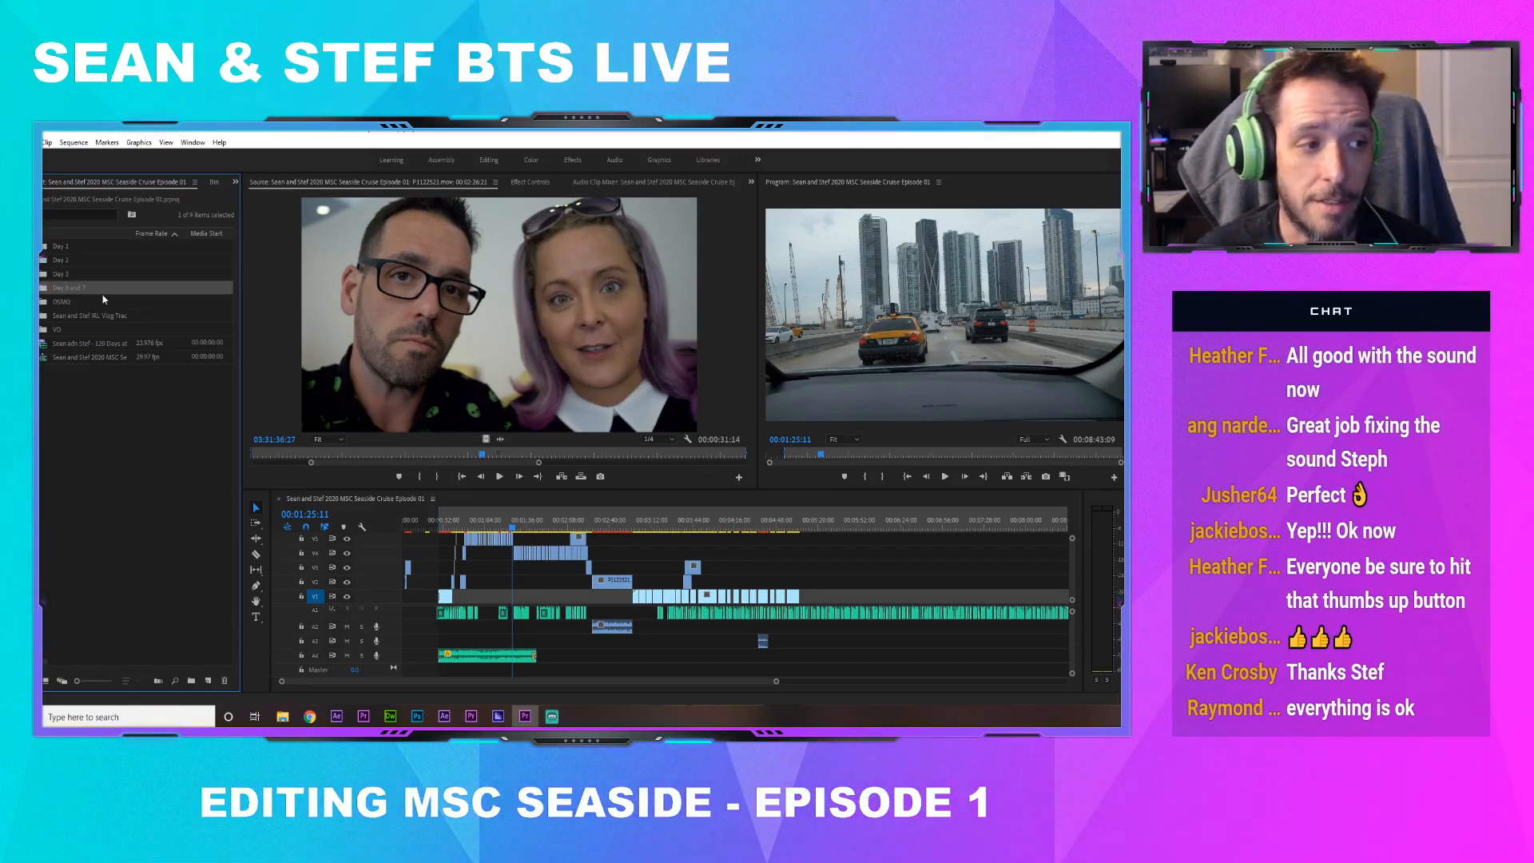
pyautogui.click(111, 302)
pyautogui.click(61, 330)
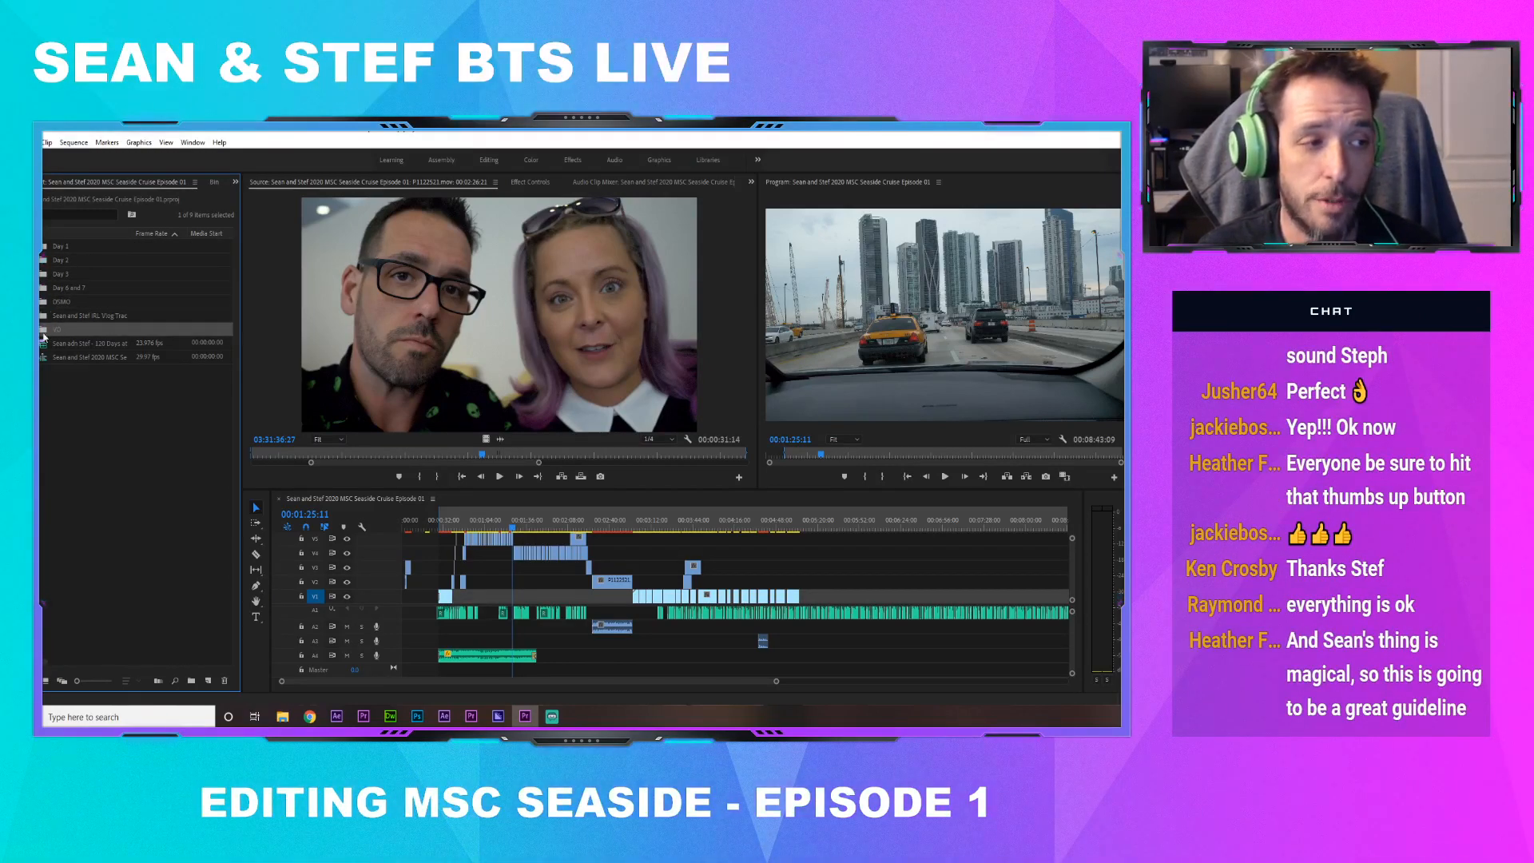
pyautogui.click(35, 329)
# Open the voiceover WAV from the VO bin in the Source Monitor and fast-forward through it to about 00:00:56
pyautogui.doubleClick(84, 345)
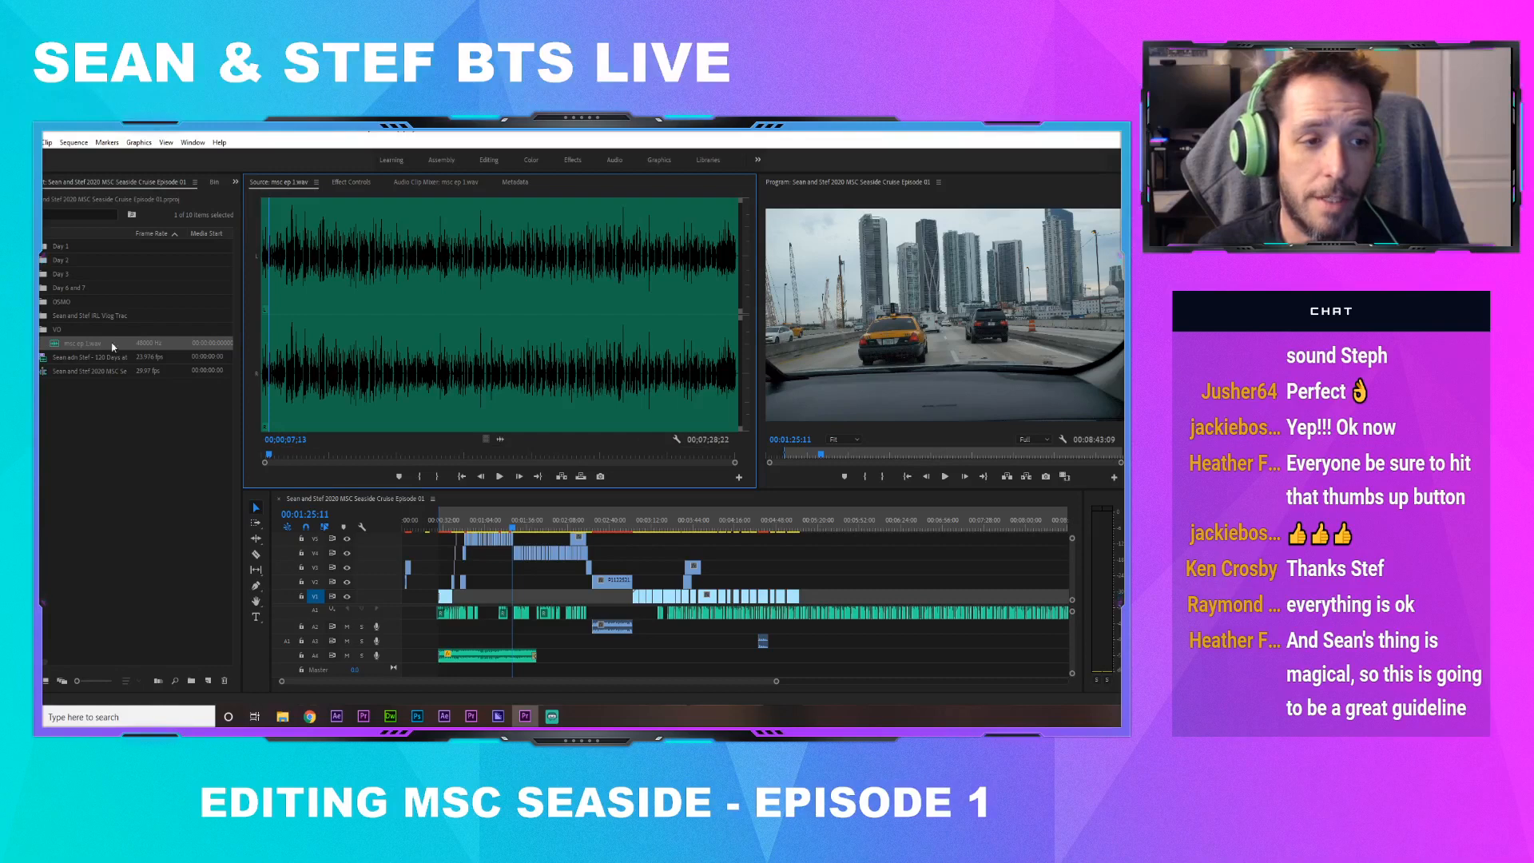
pyautogui.press('l')
pyautogui.press('l')
pyautogui.press('l')
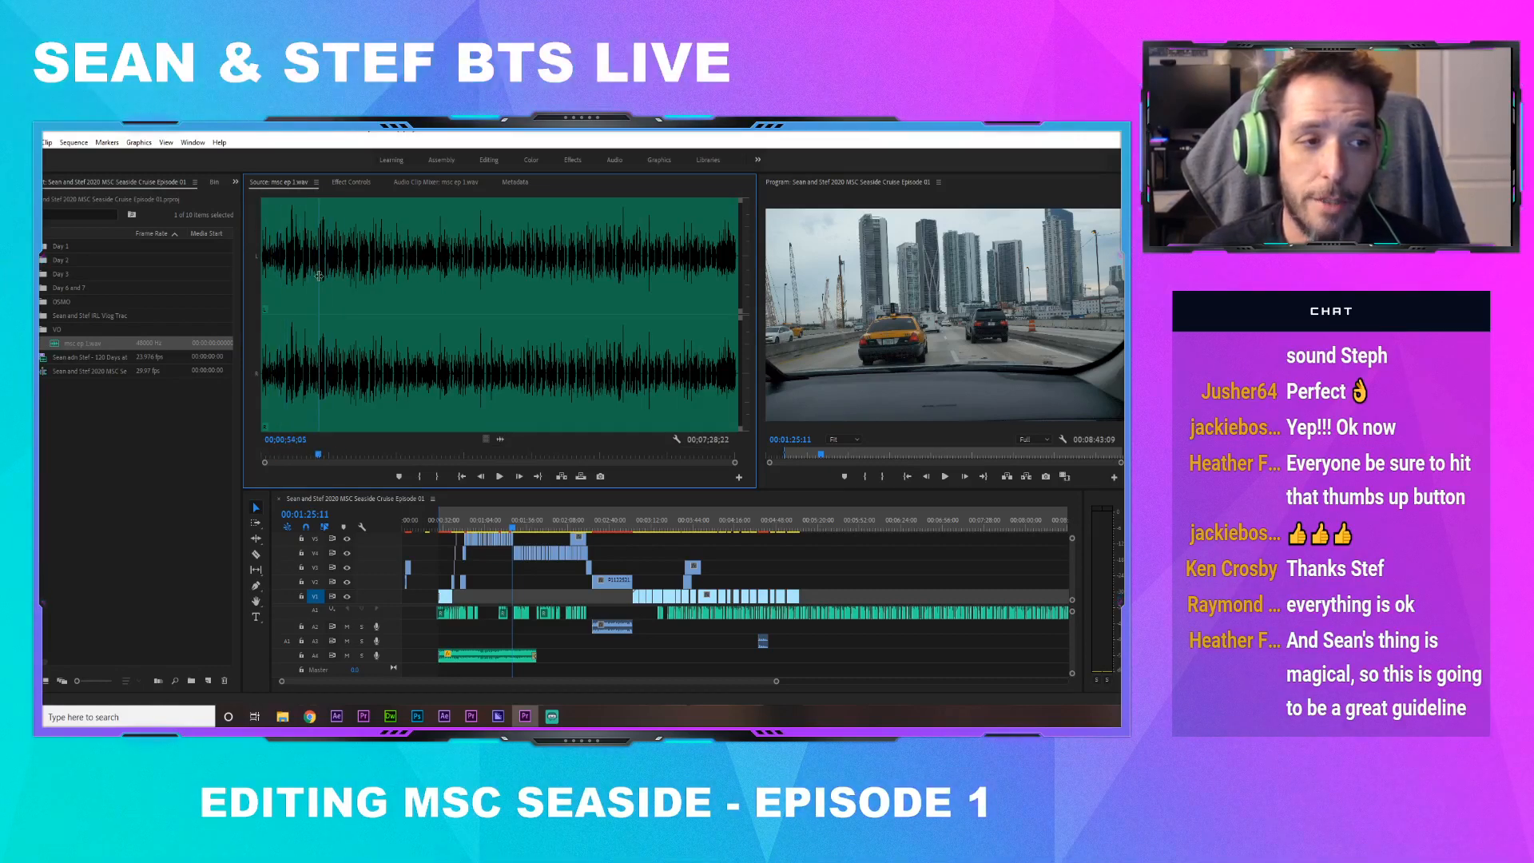
pyautogui.press('k')
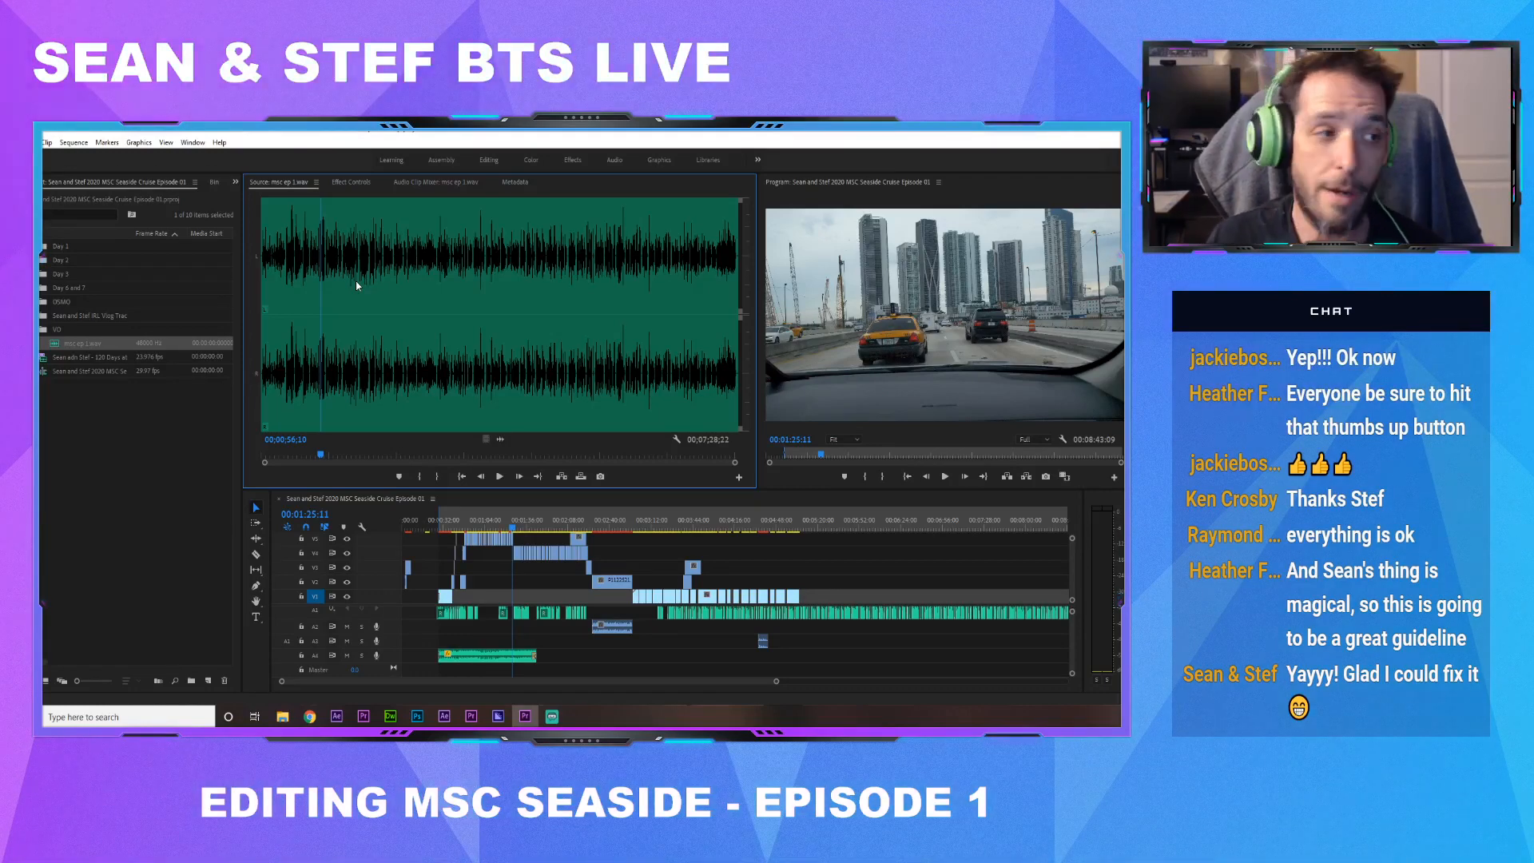
# Open the Day 1 bin and widen its panel to show three columns of clip thumbnails
pyautogui.doubleClick(69, 245)
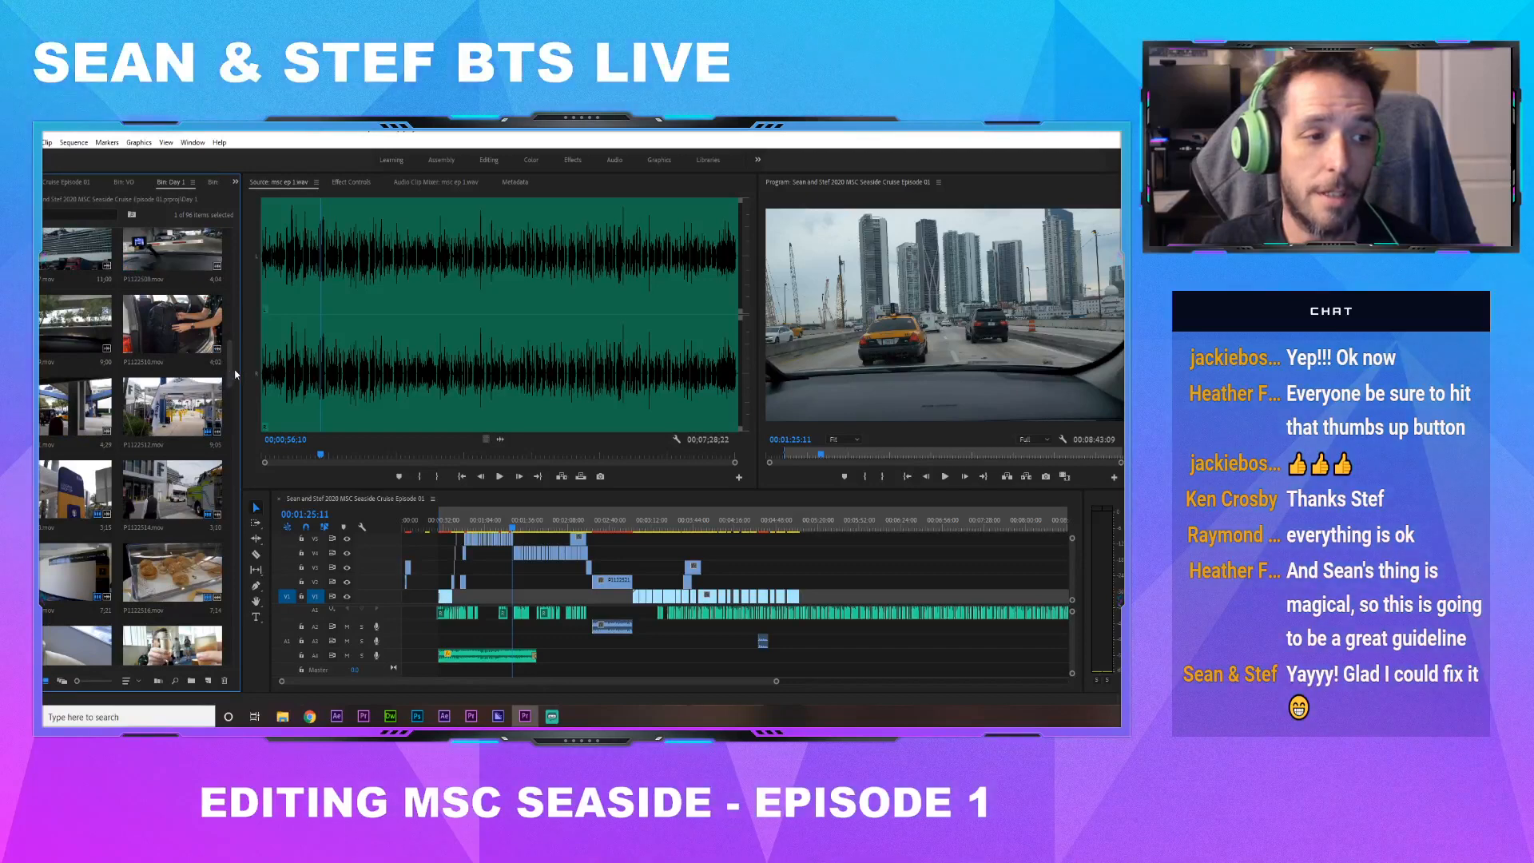
pyautogui.moveTo(279, 369); pyautogui.dragTo(325, 375)
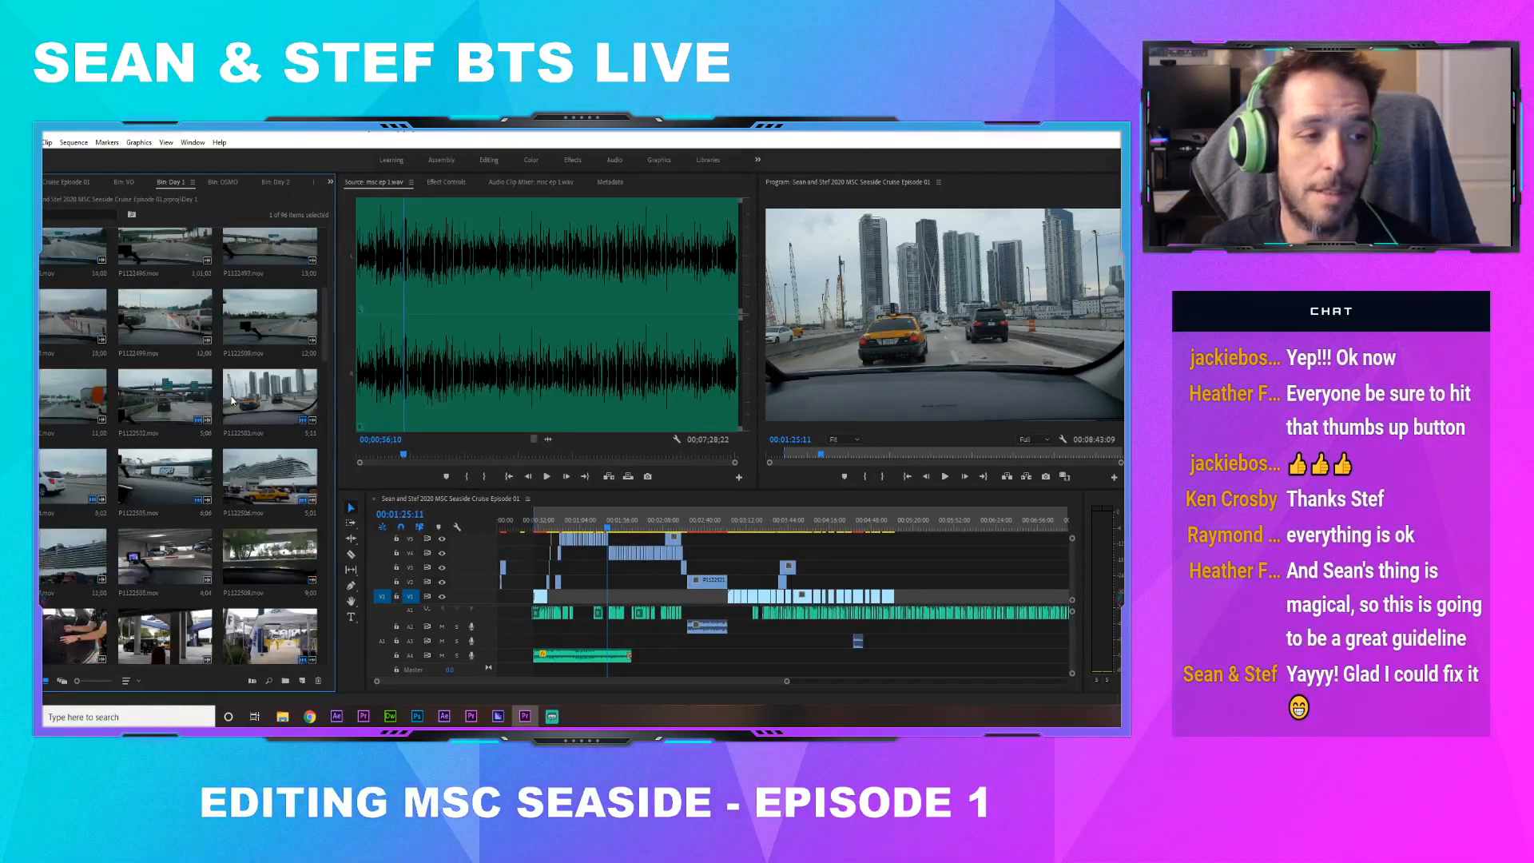
pyautogui.scroll(5, 168, 422)
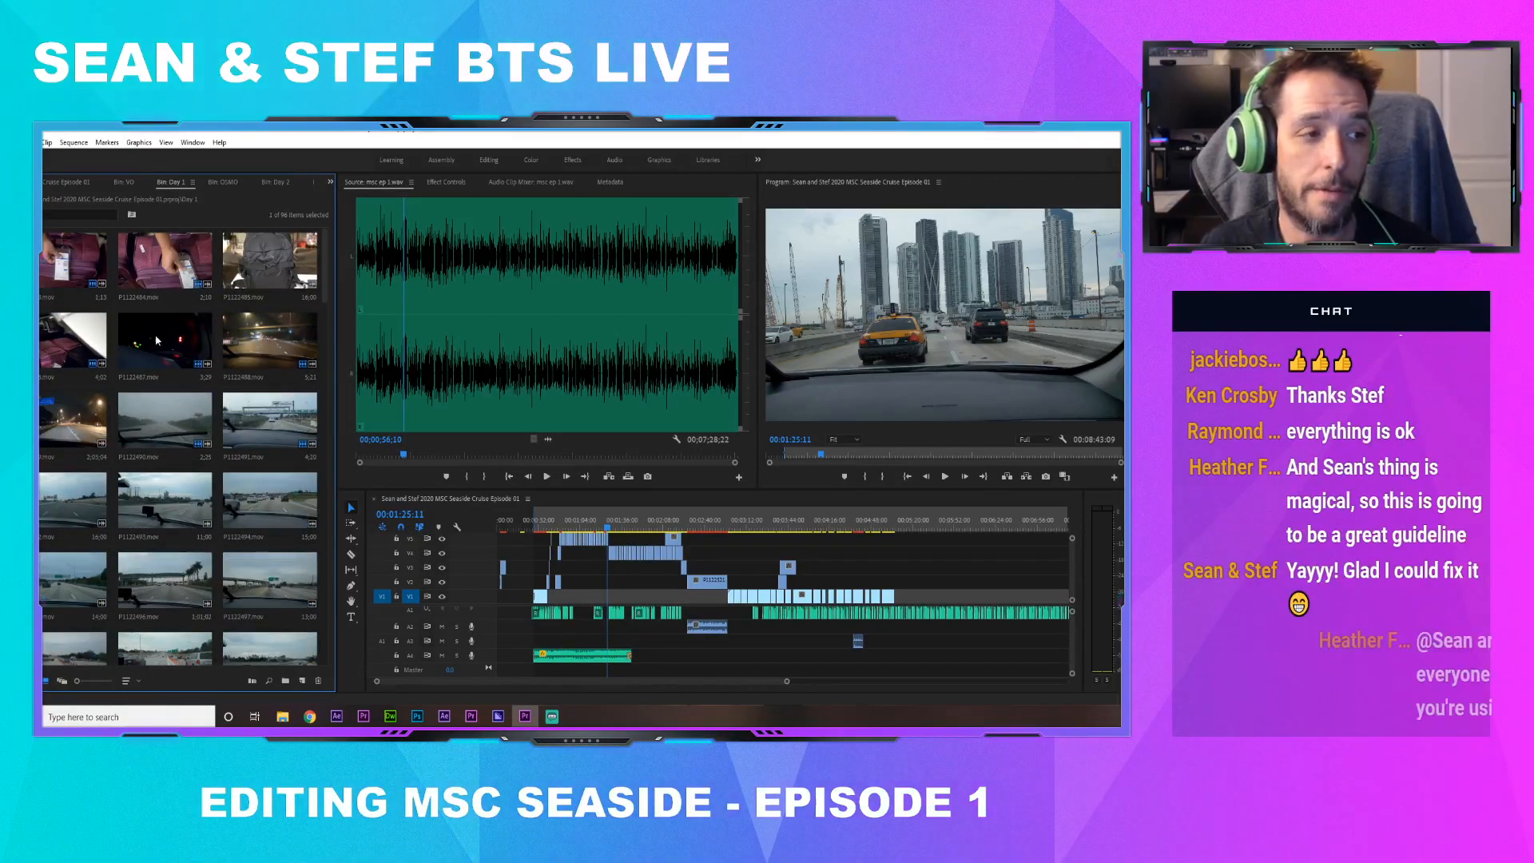
# Look through the Day 1 footage from the first clips to the end and select the last clip
pyautogui.scroll(-4, 114, 310)
pyautogui.scroll(-6, 114, 310)
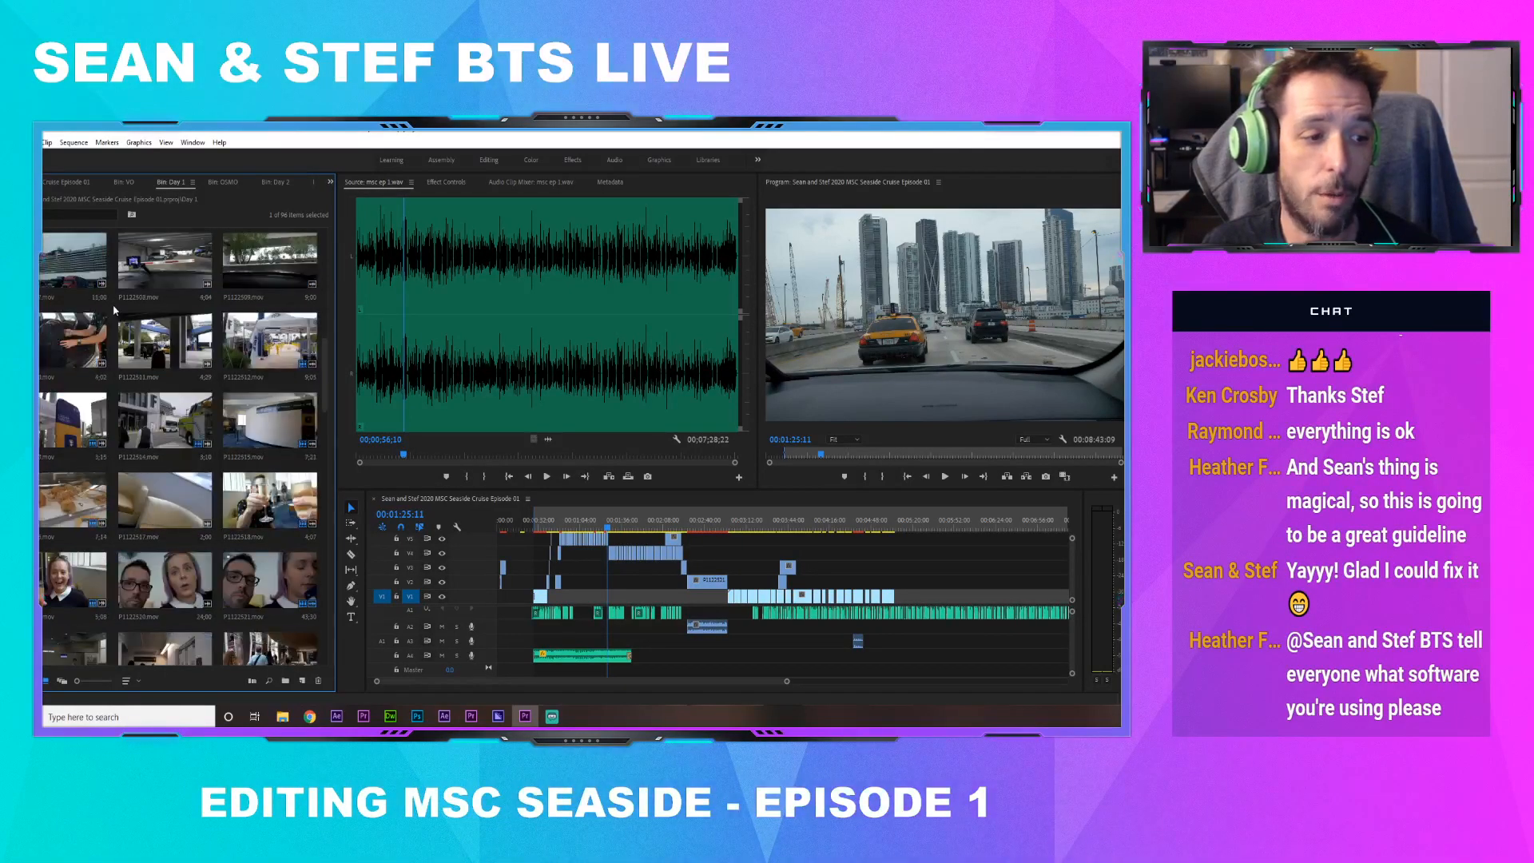
pyautogui.scroll(-4, 114, 310)
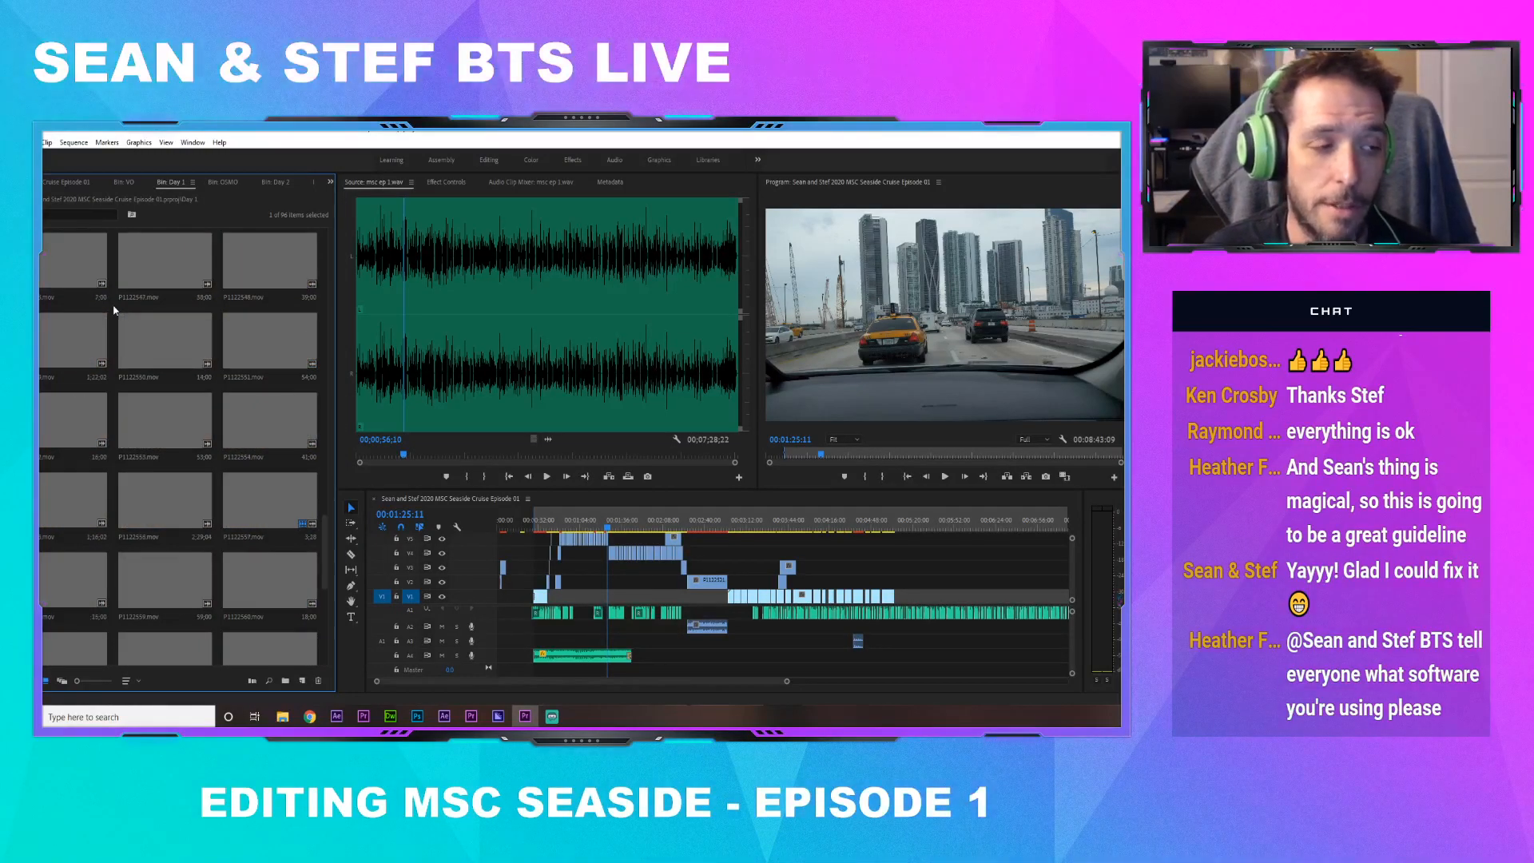
pyautogui.scroll(-2, 114, 310)
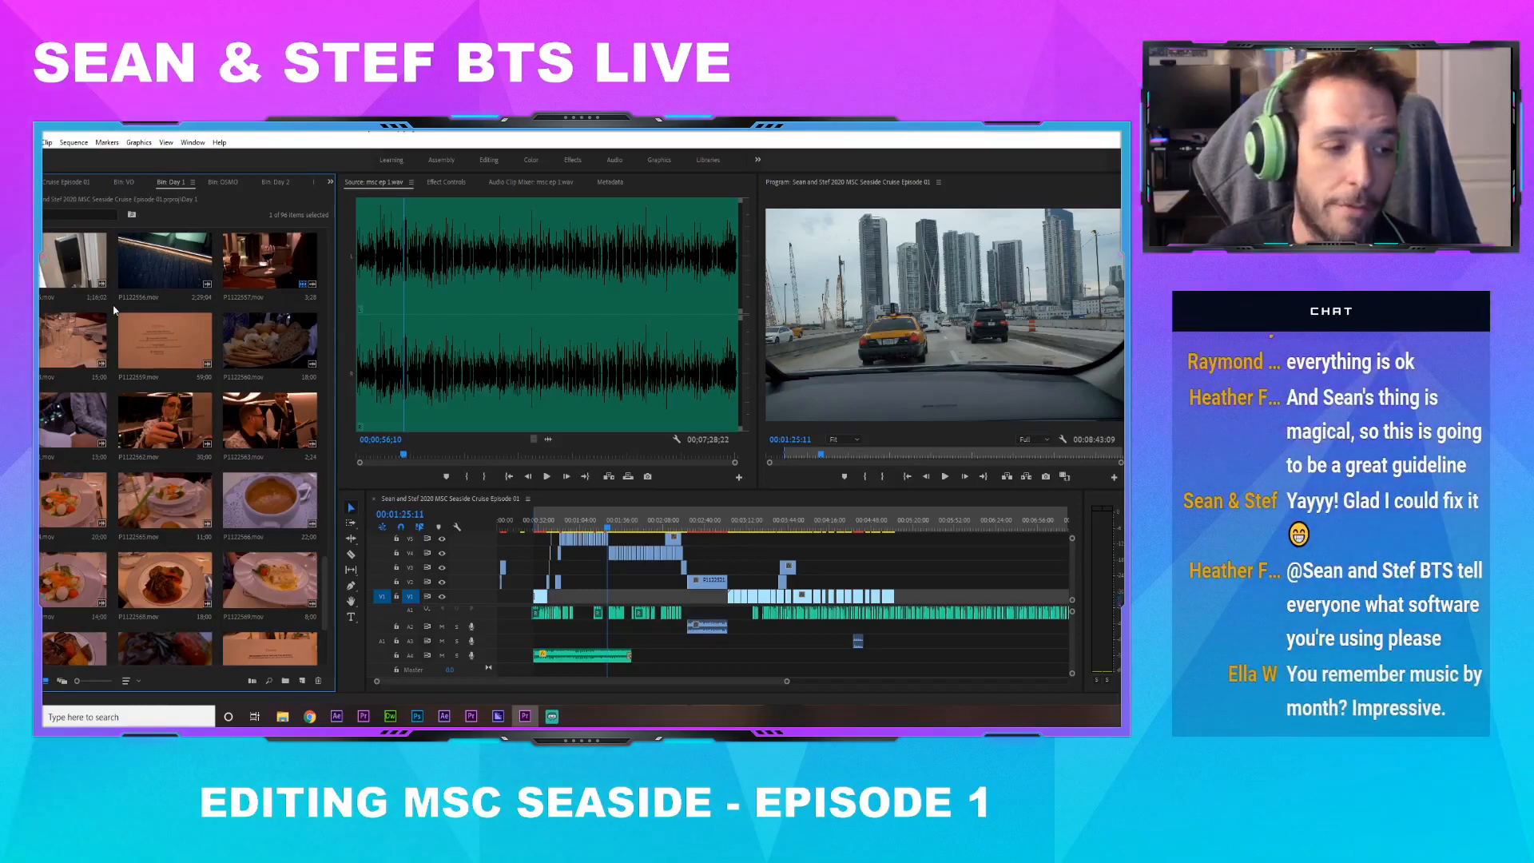
pyautogui.scroll(-2, 115, 310)
pyautogui.scroll(20, 114, 310)
pyautogui.scroll(-2, 115, 310)
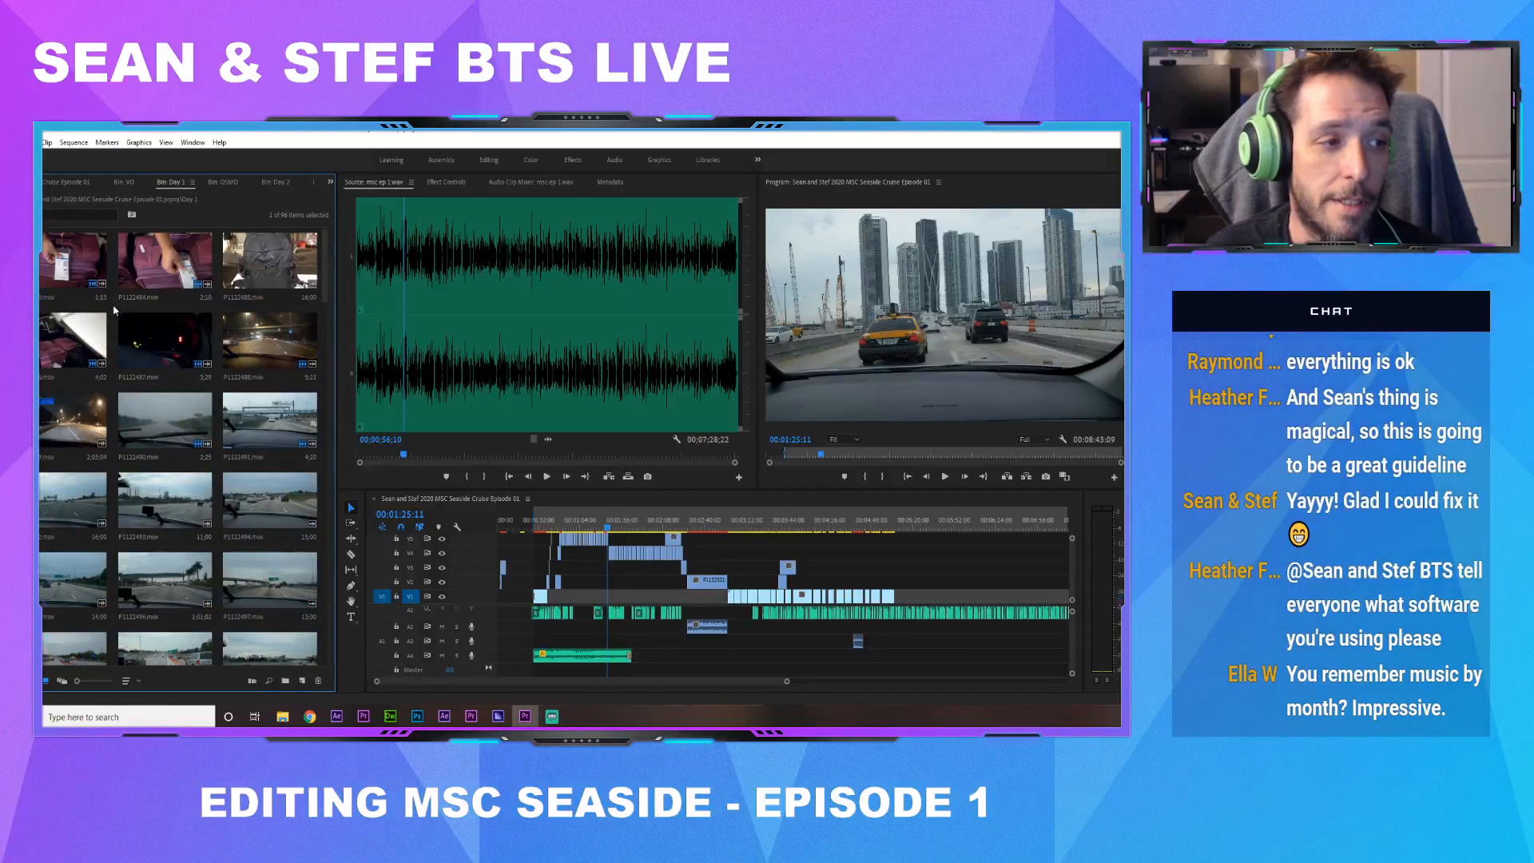
pyautogui.scroll(-20, 90, 317)
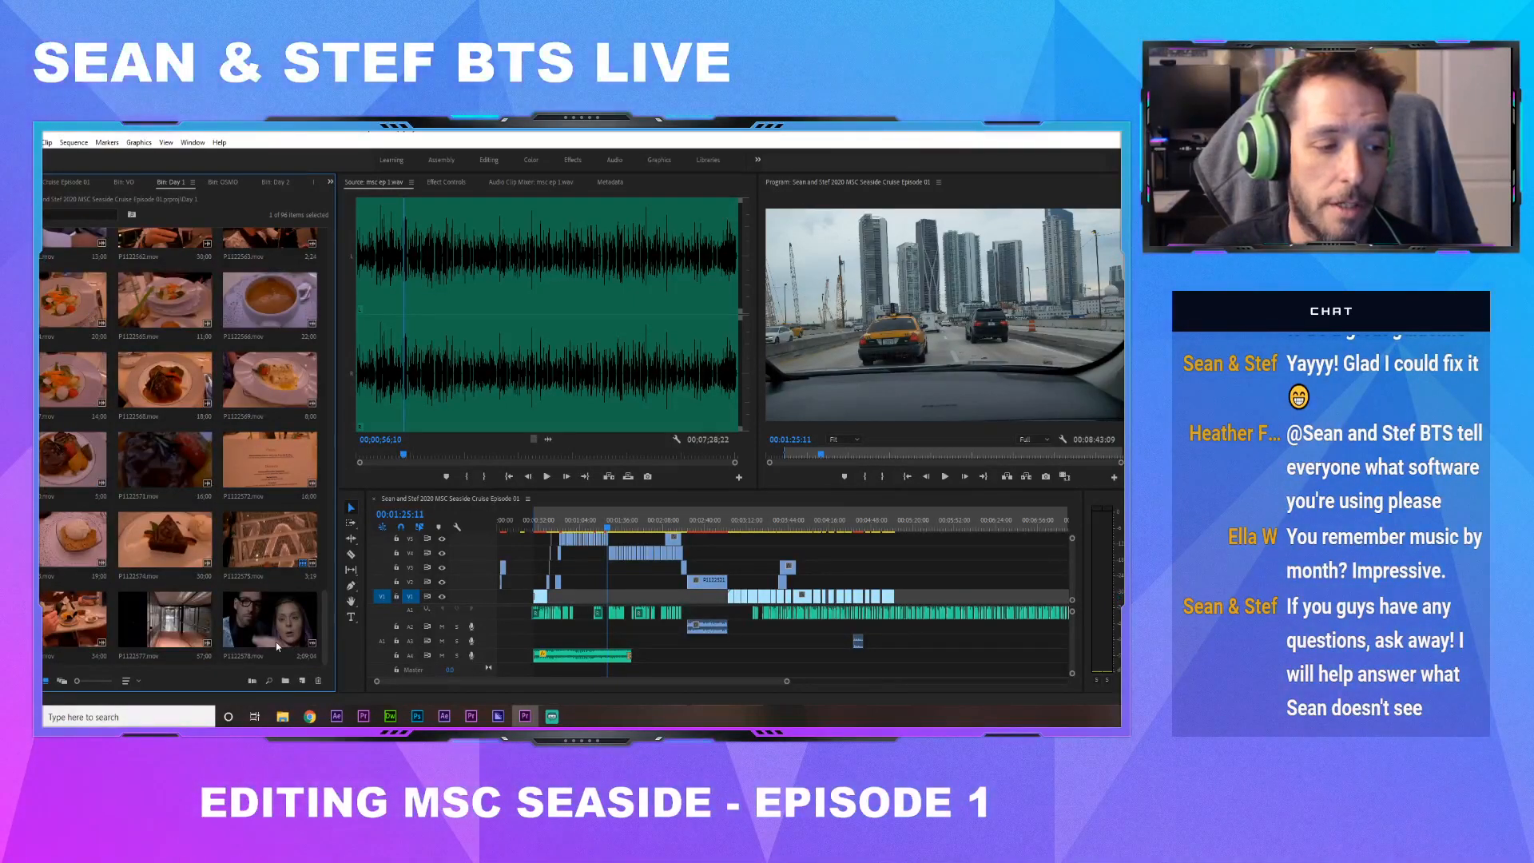
pyautogui.click(276, 641)
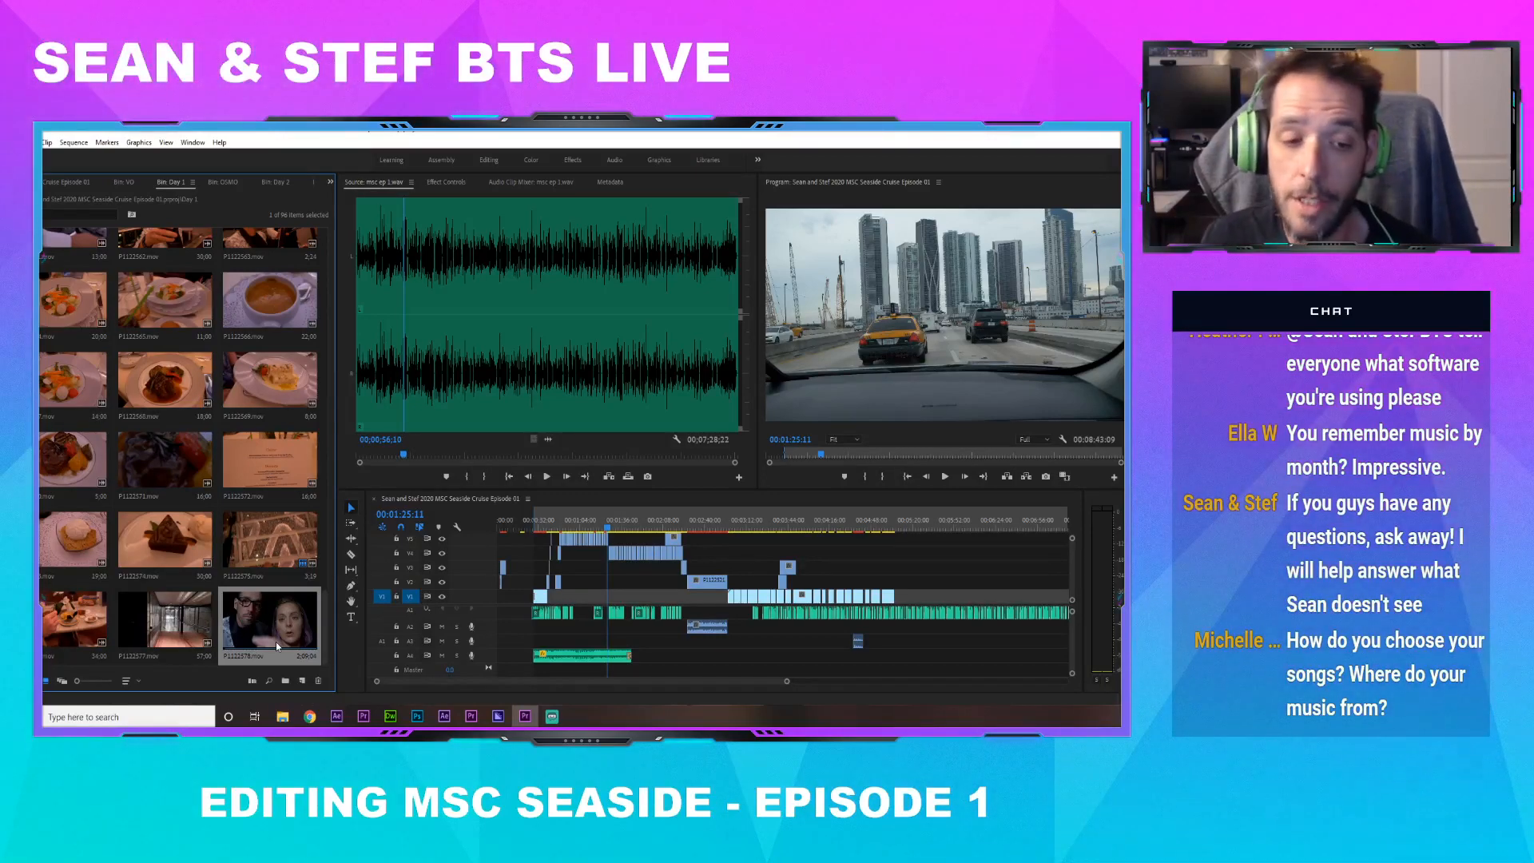
# Play the sequence from the start of the voiceover section to about 00:02:05 and scrub ahead to about 00:04:05
pyautogui.click(555, 529)
pyautogui.moveTo(557, 530); pyautogui.dragTo(536, 533)
pyautogui.press('space')
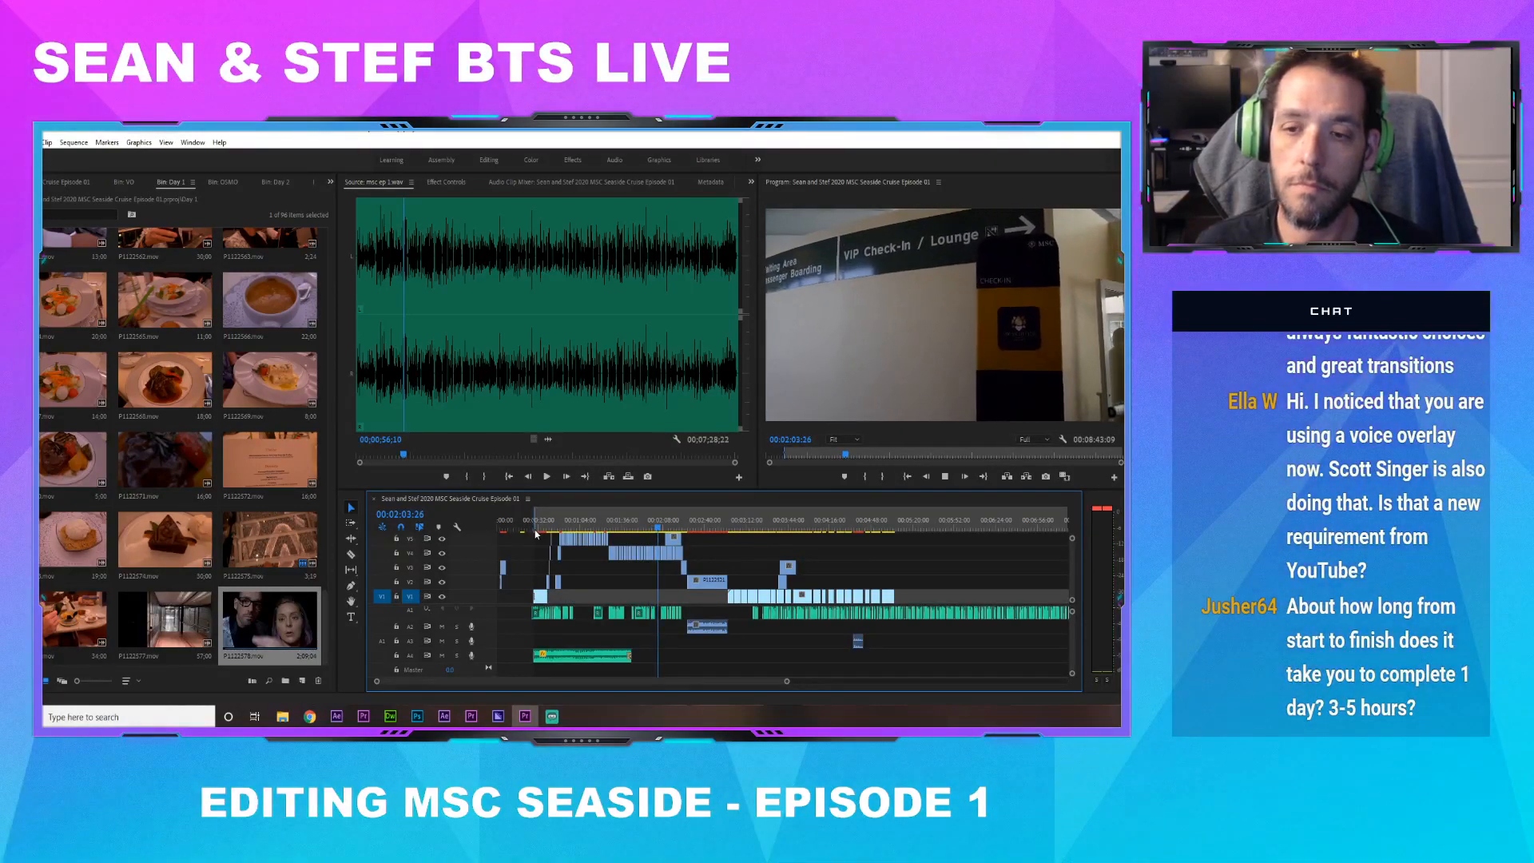
pyautogui.press('space')
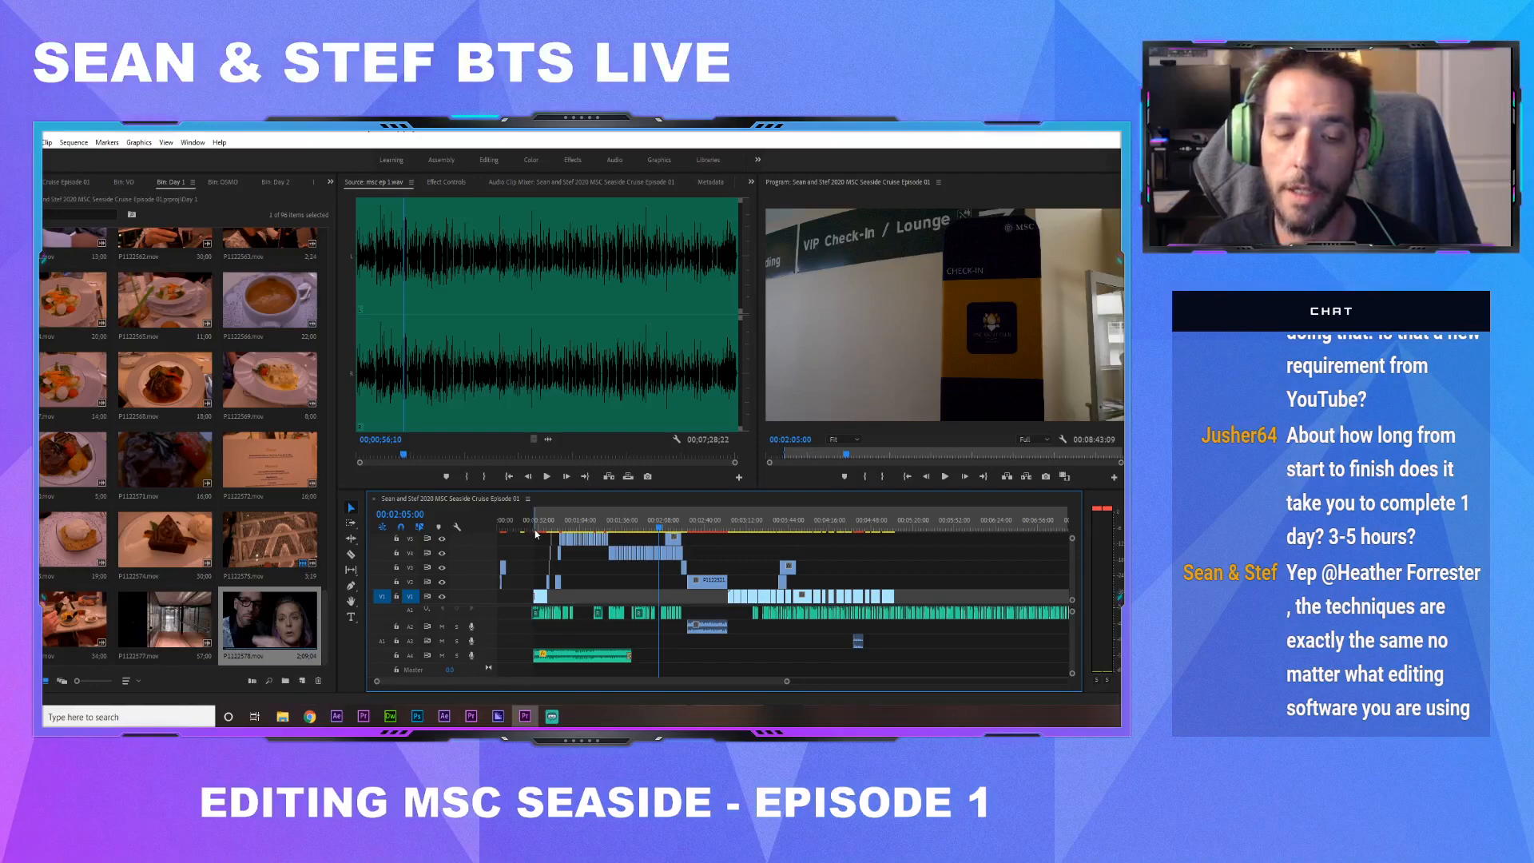
pyautogui.moveTo(669, 527); pyautogui.dragTo(772, 512)
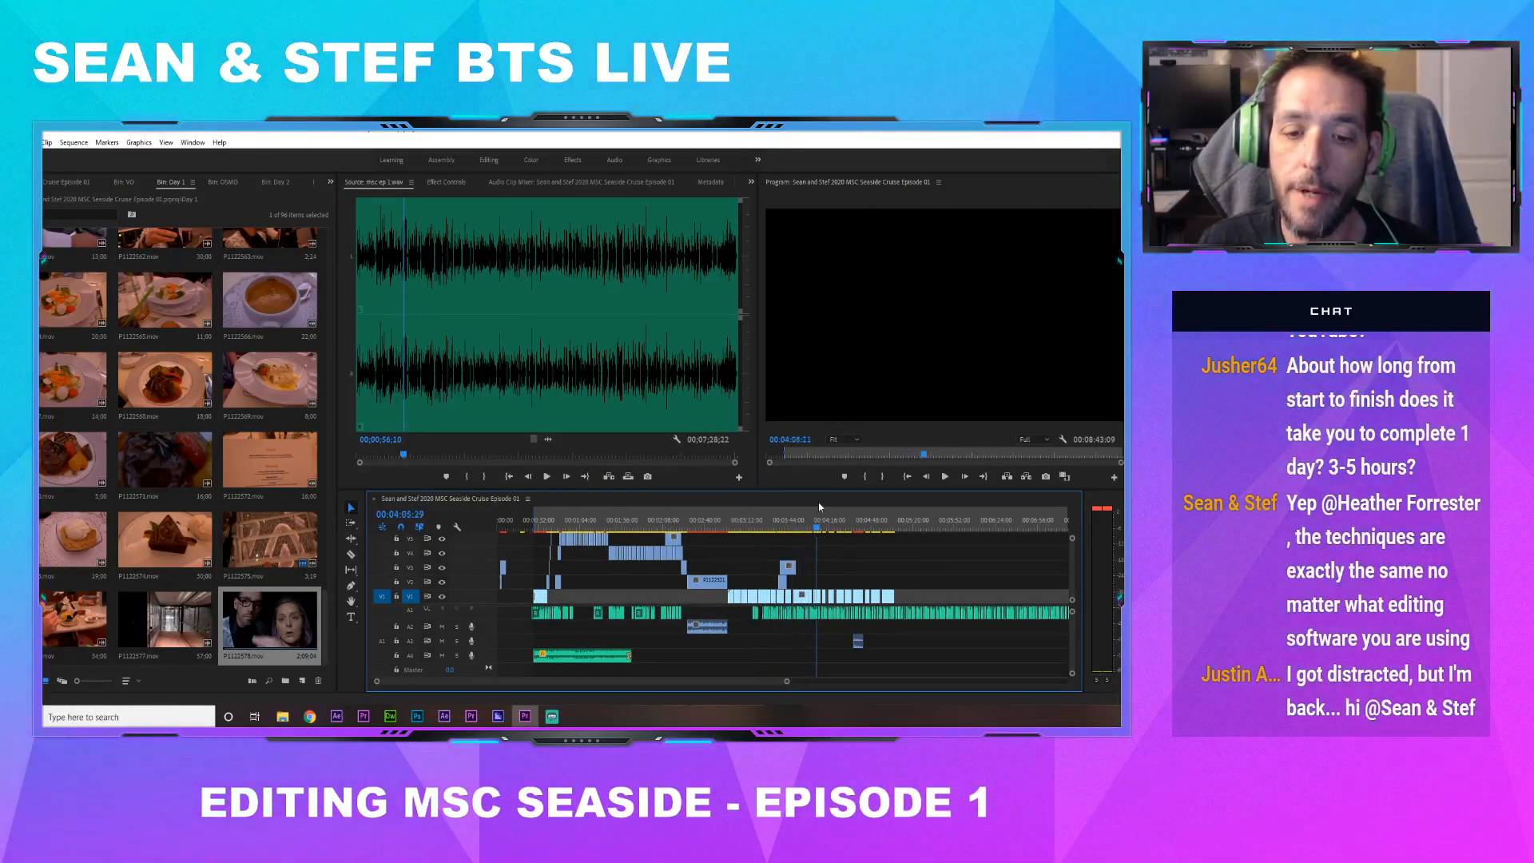
# Scrub the sequence from about 00:02:43 back to about 00:01:41 to review the edited opening section
pyautogui.click(727, 524)
pyautogui.click(711, 524)
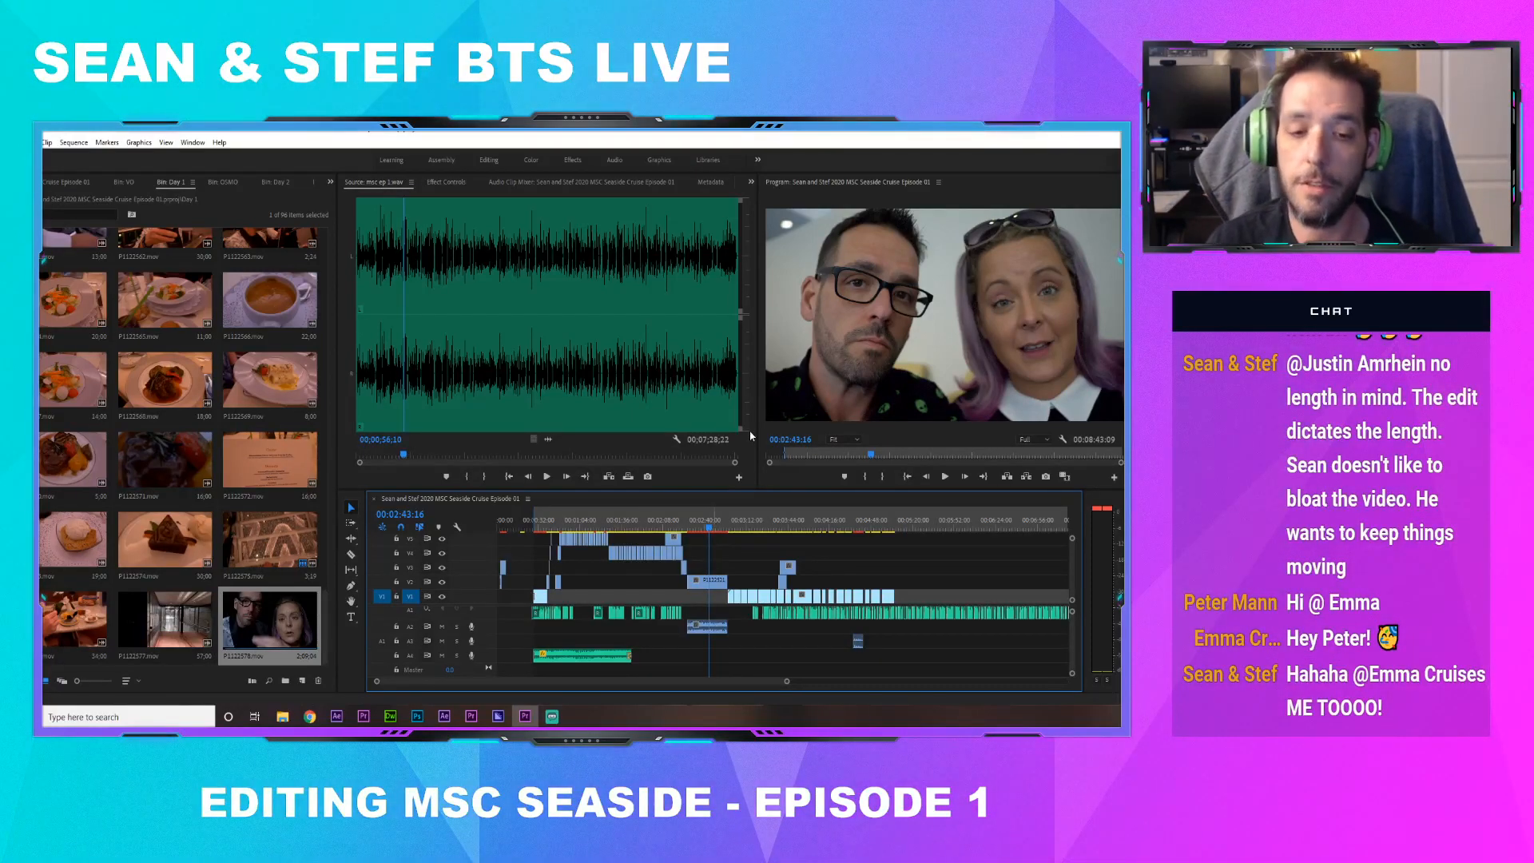
pyautogui.moveTo(708, 523); pyautogui.dragTo(616, 524)
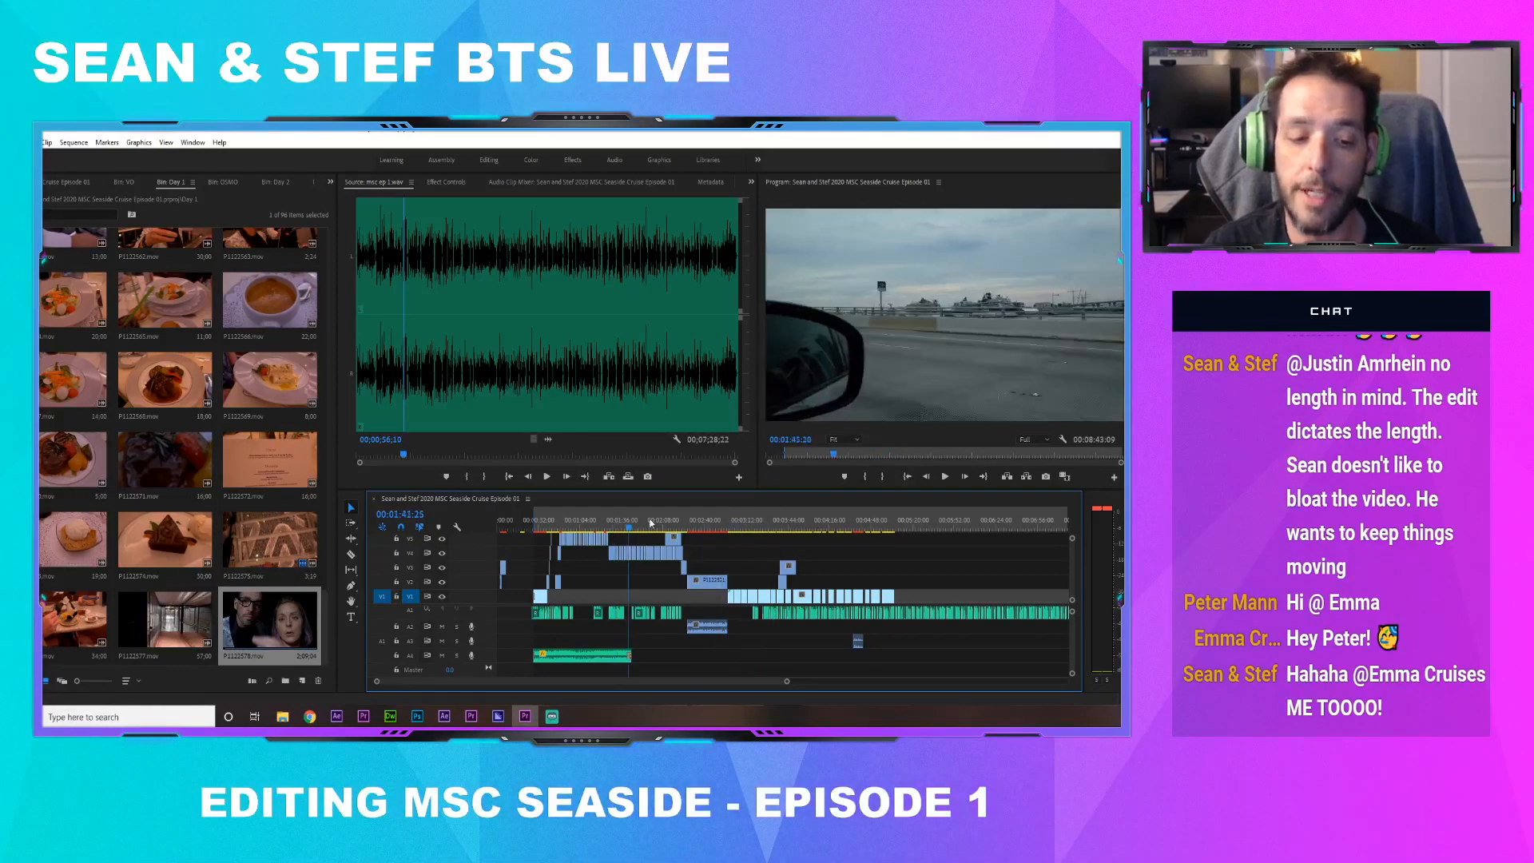
pyautogui.click(656, 520)
# Show the full length of the sequence and briefly play the voiceover at about 00:07:52
pyautogui.moveTo(787, 680); pyautogui.dragTo(911, 683)
pyautogui.moveTo(855, 524)
pyautogui.mouseDown()
pyautogui.moveTo(917, 524)
pyautogui.moveTo(622, 525)
pyautogui.moveTo(895, 524)
pyautogui.moveTo(870, 525)
pyautogui.mouseUp()
pyautogui.press('space')
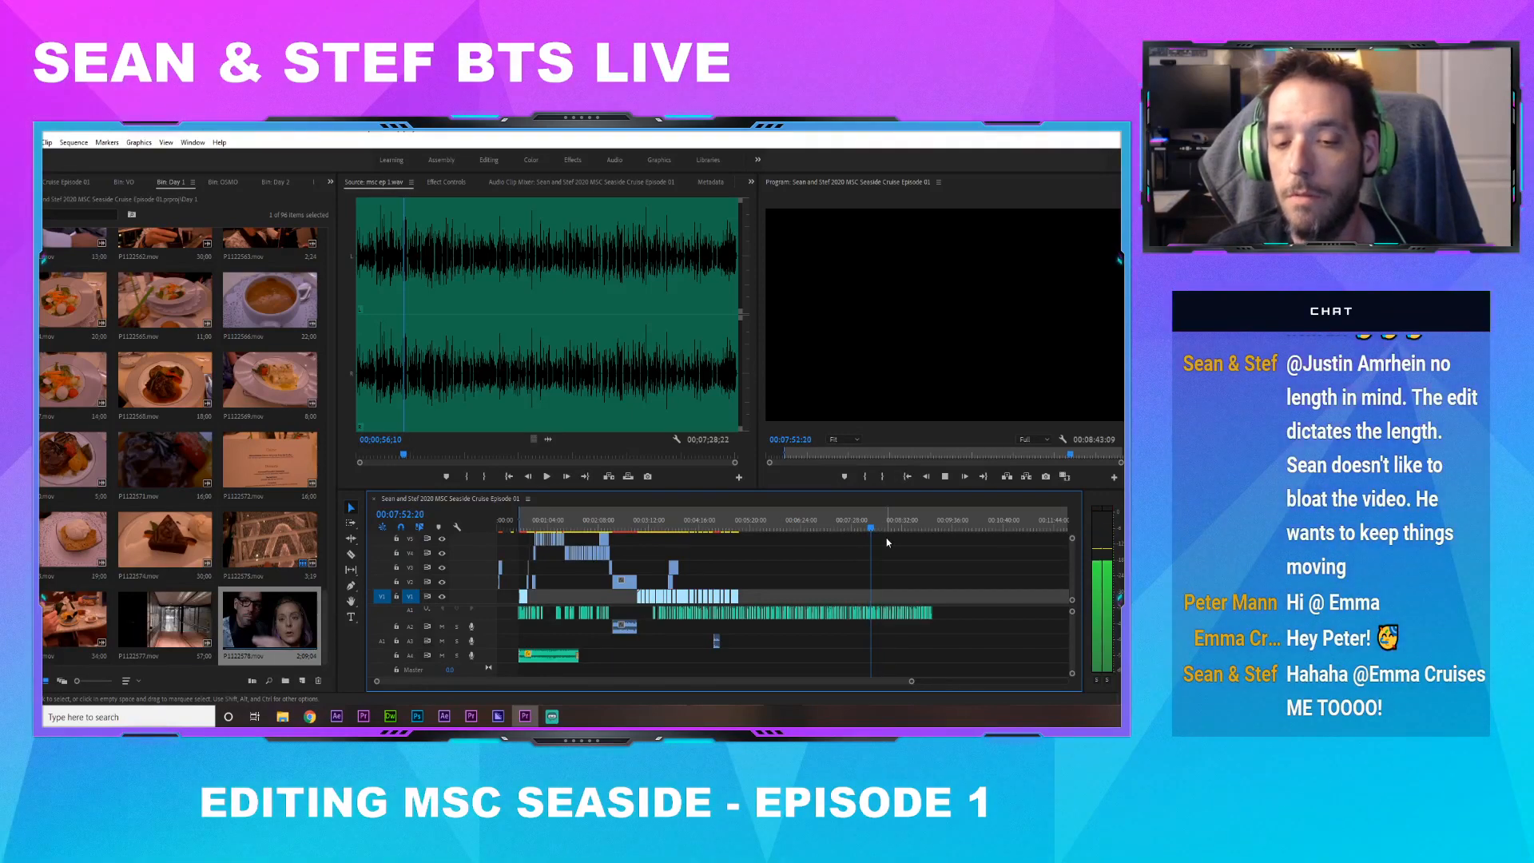
pyautogui.press('space')
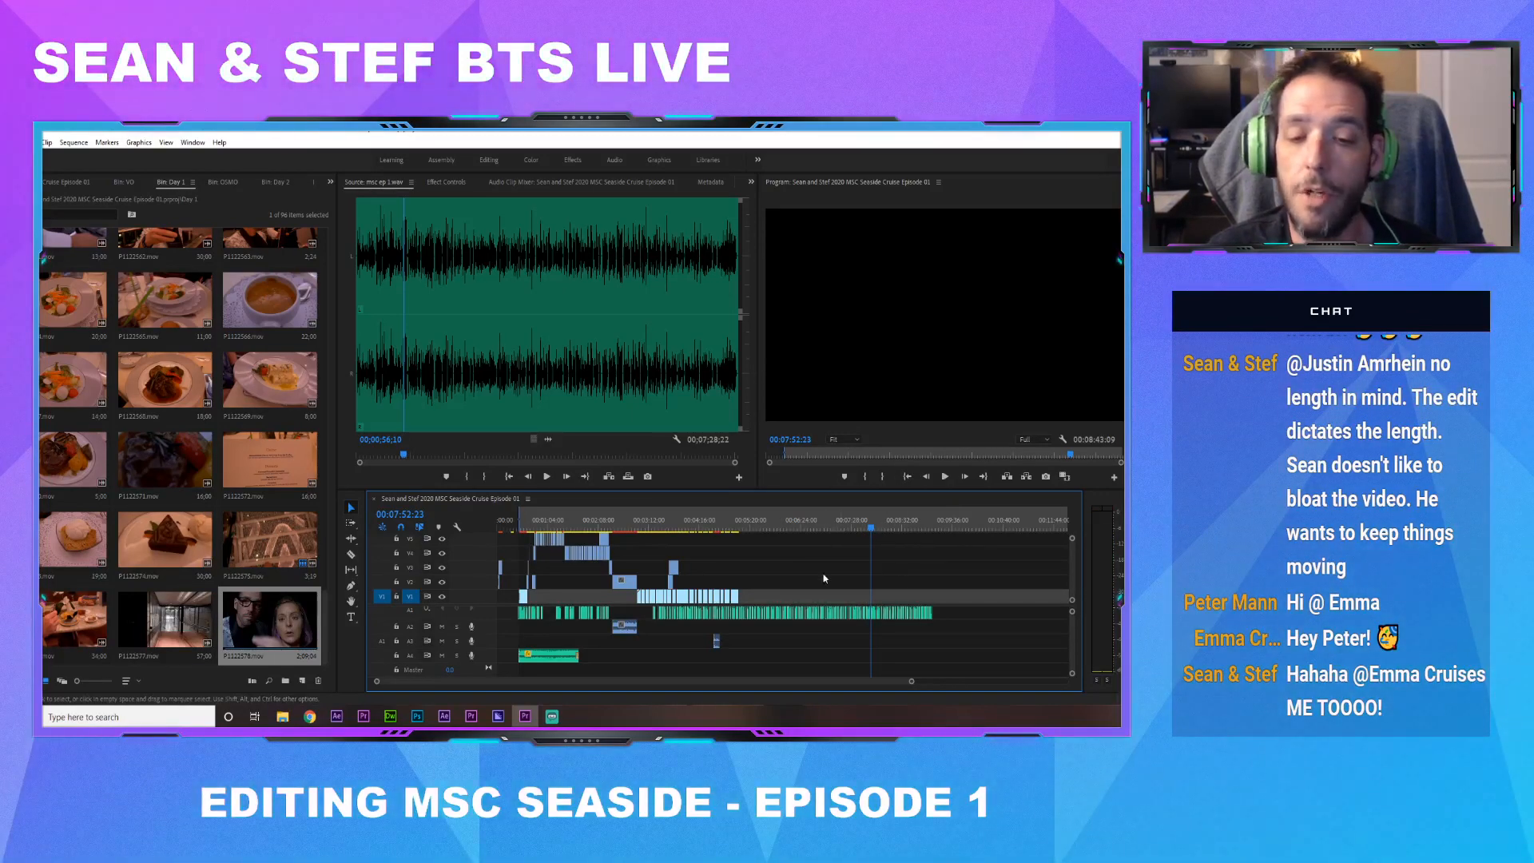
# Try placing two Day 1 restaurant clips above the voiceover from about 00:07:52, and delete both from the timeline
pyautogui.scroll(3, 141, 378)
pyautogui.moveTo(155, 460); pyautogui.dragTo(872, 582)
pyautogui.moveTo(270, 460); pyautogui.dragTo(876, 528)
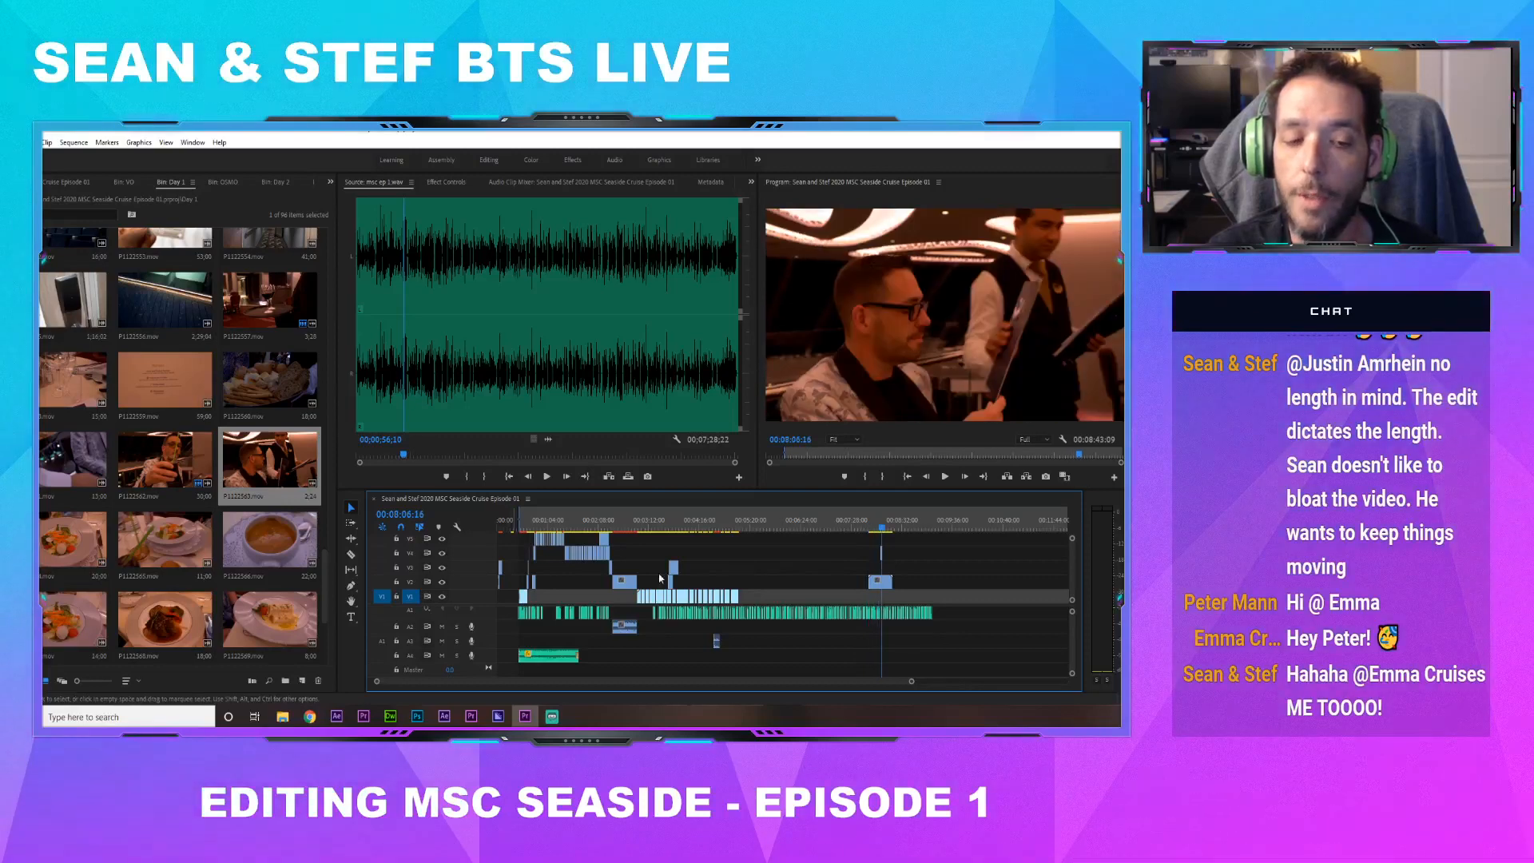
pyautogui.moveTo(865, 543); pyautogui.dragTo(893, 573)
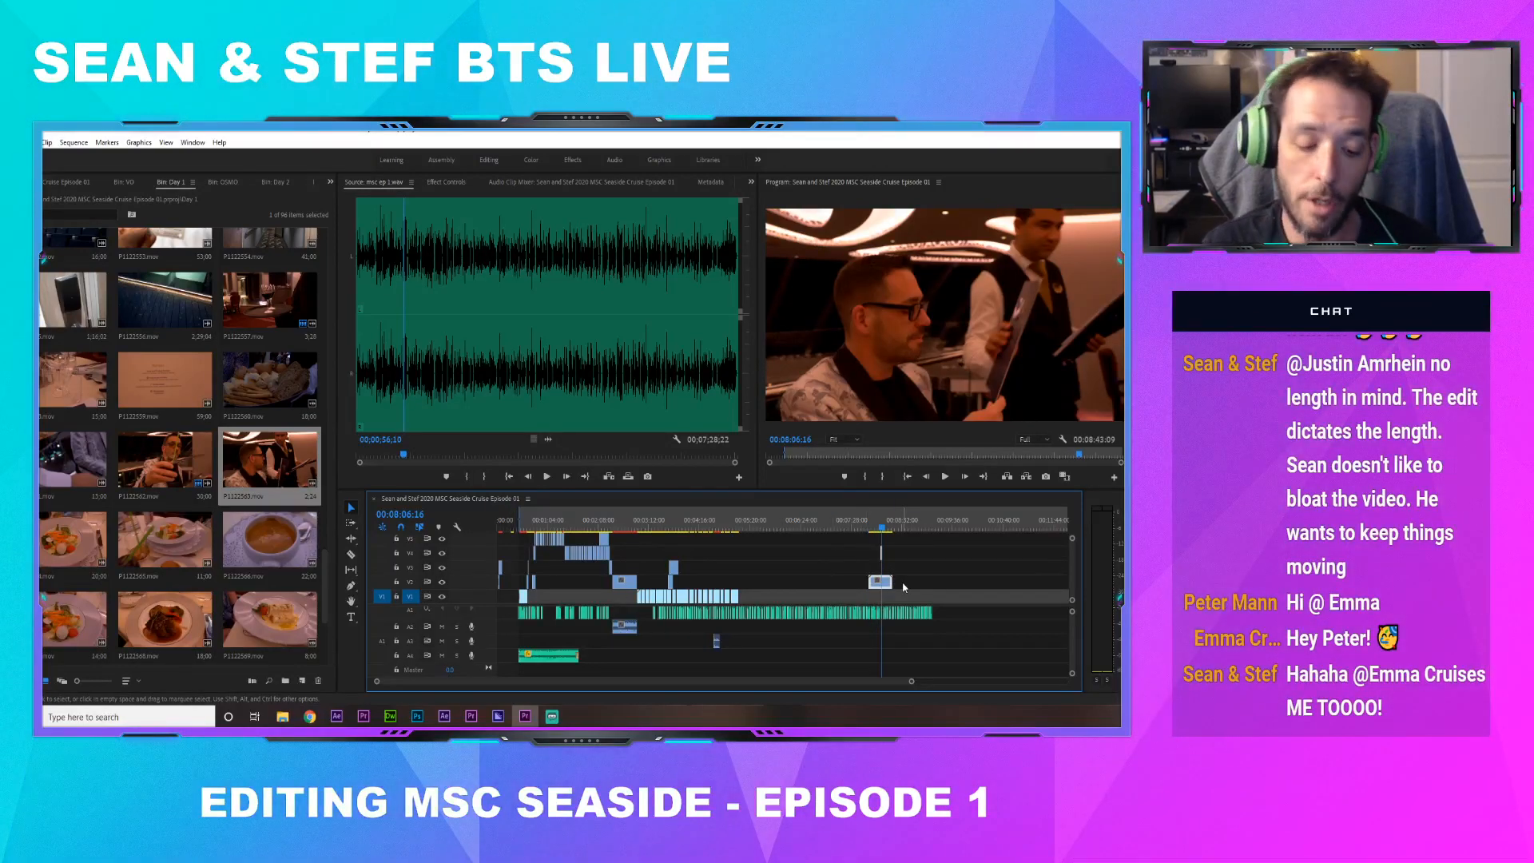
pyautogui.press('Delete')
# Open the voiceover segment at about 00:06:32 in the Source Monitor and inspect the cuts around 00:07:25 in the timeline
pyautogui.click(851, 528)
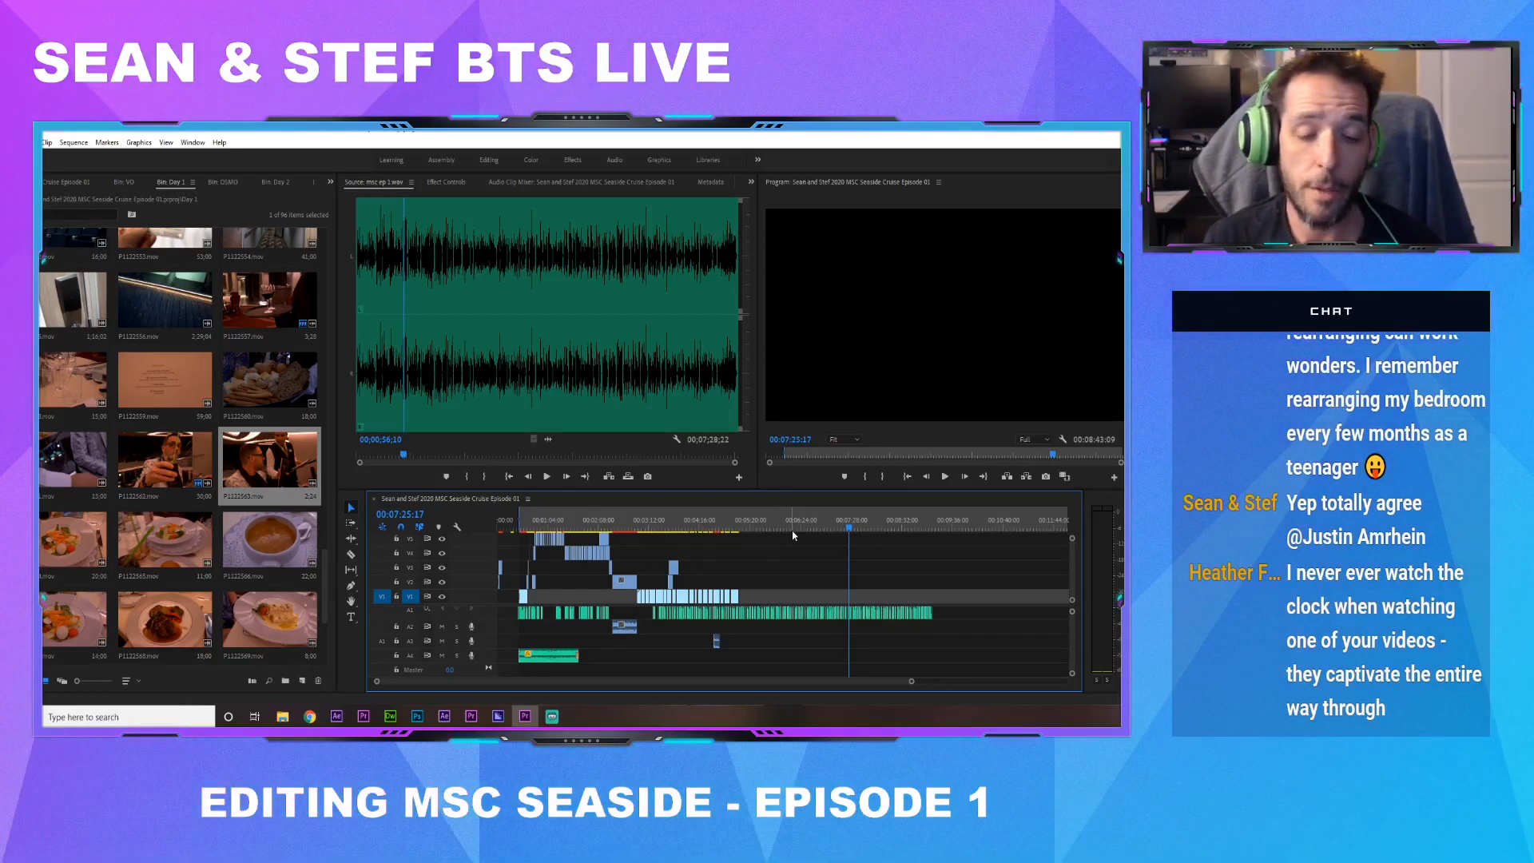
pyautogui.doubleClick(809, 613)
pyautogui.moveTo(912, 683); pyautogui.dragTo(684, 697)
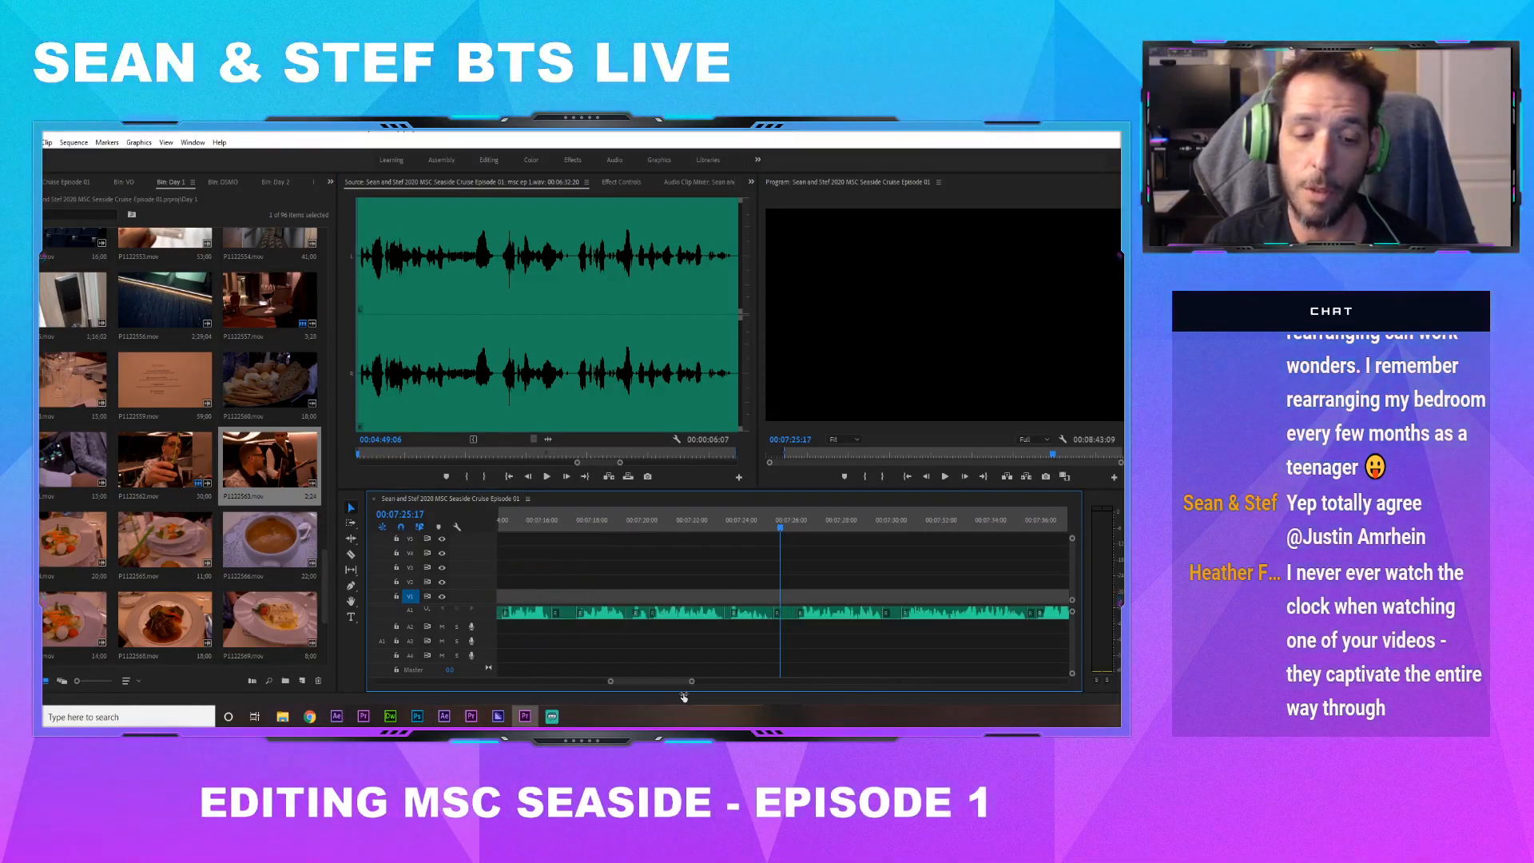
# Load the full voiceover WAV from the VO bin in the Source Monitor and sample it around 00:01:38, 00:04:11 and 00:06:37
pyautogui.click(330, 182)
pyautogui.click(348, 221)
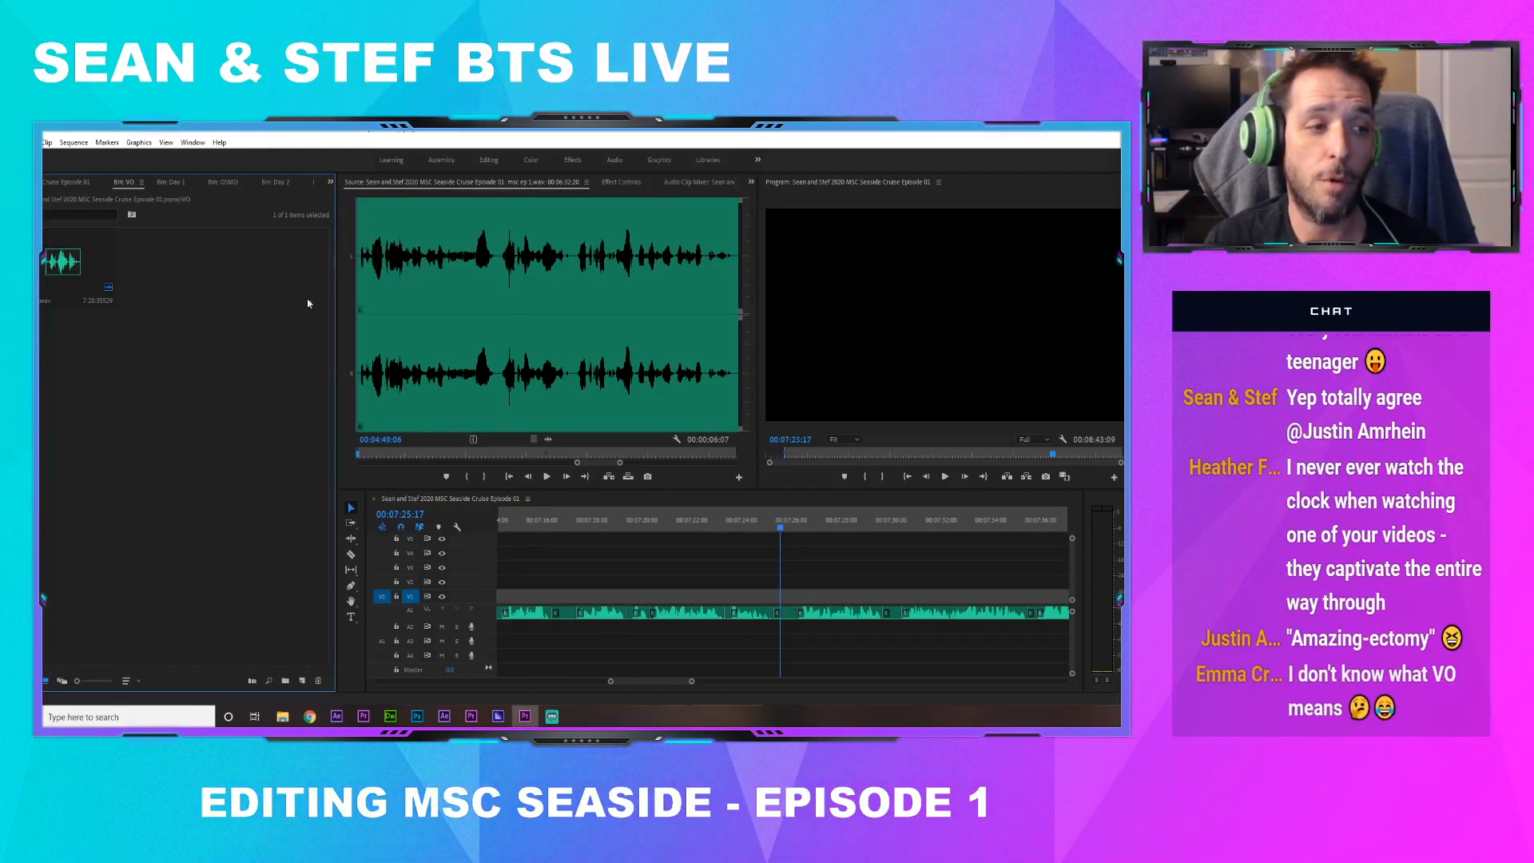
pyautogui.moveTo(62, 261); pyautogui.dragTo(439, 301)
pyautogui.press('space')
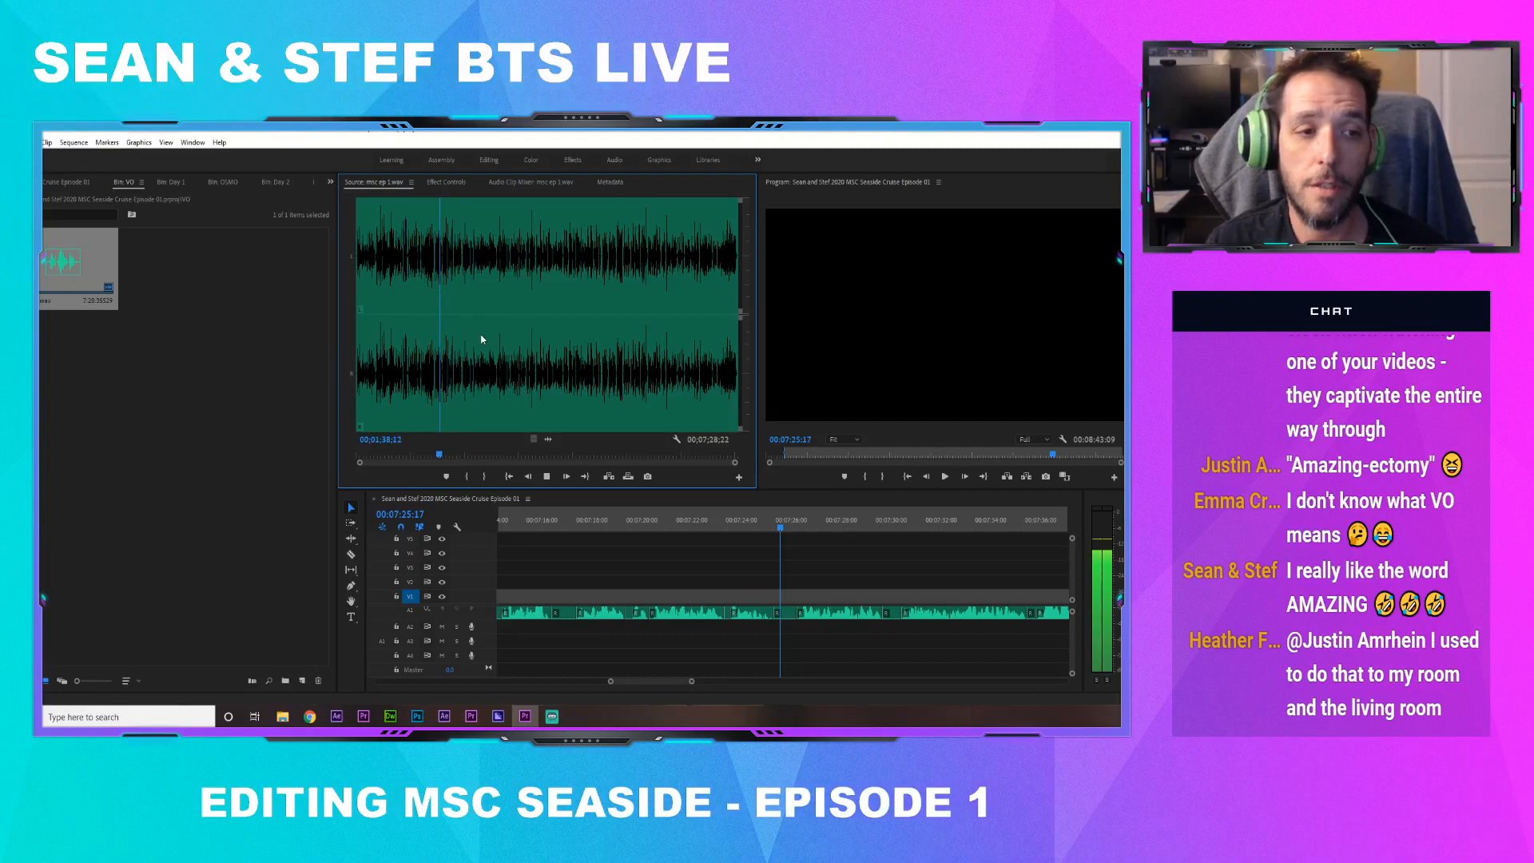
pyautogui.click(568, 269)
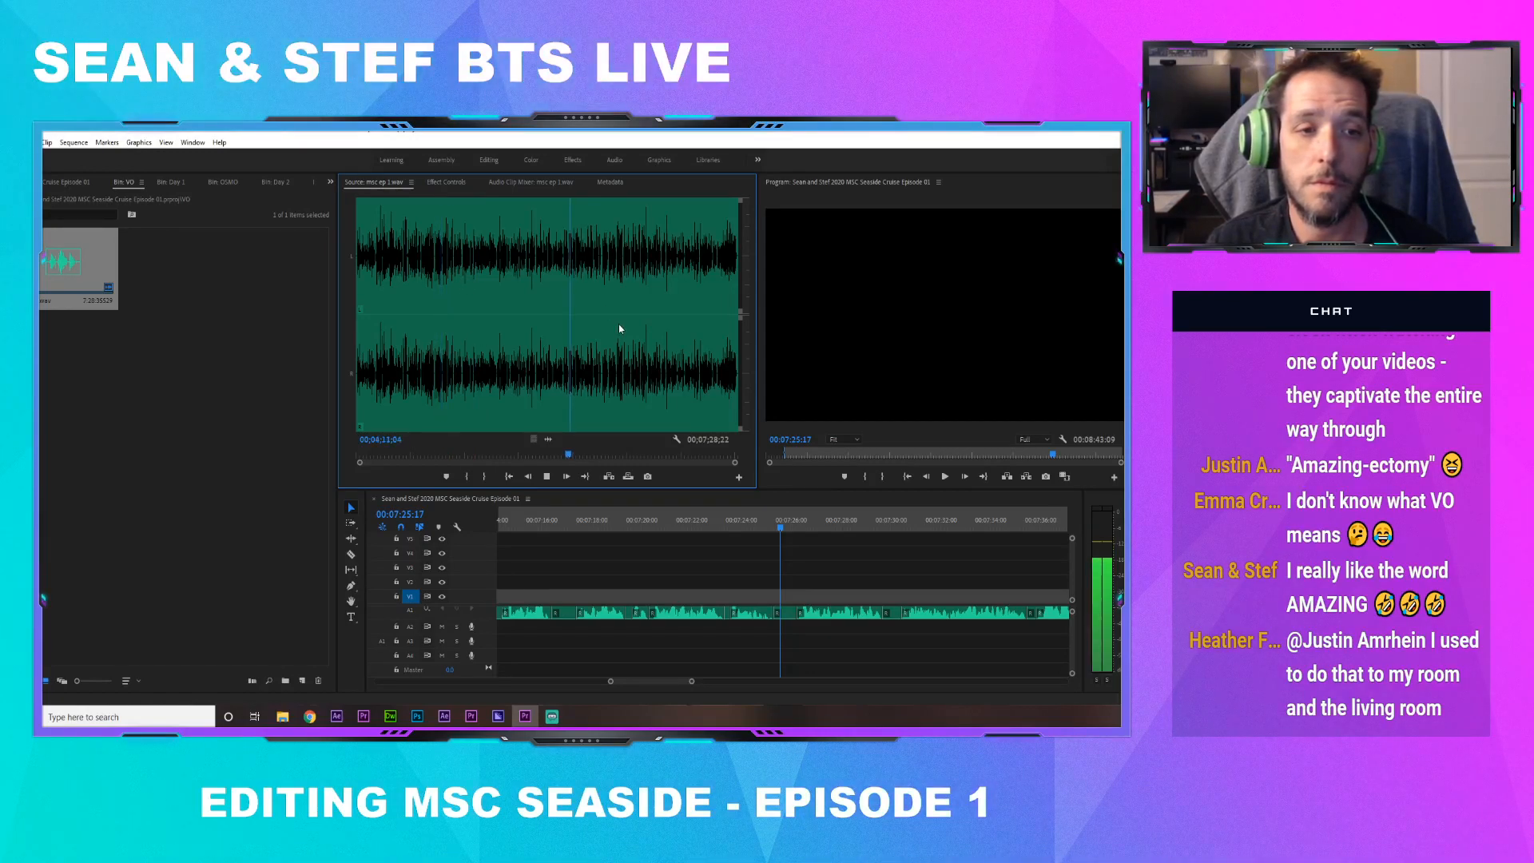
pyautogui.click(693, 320)
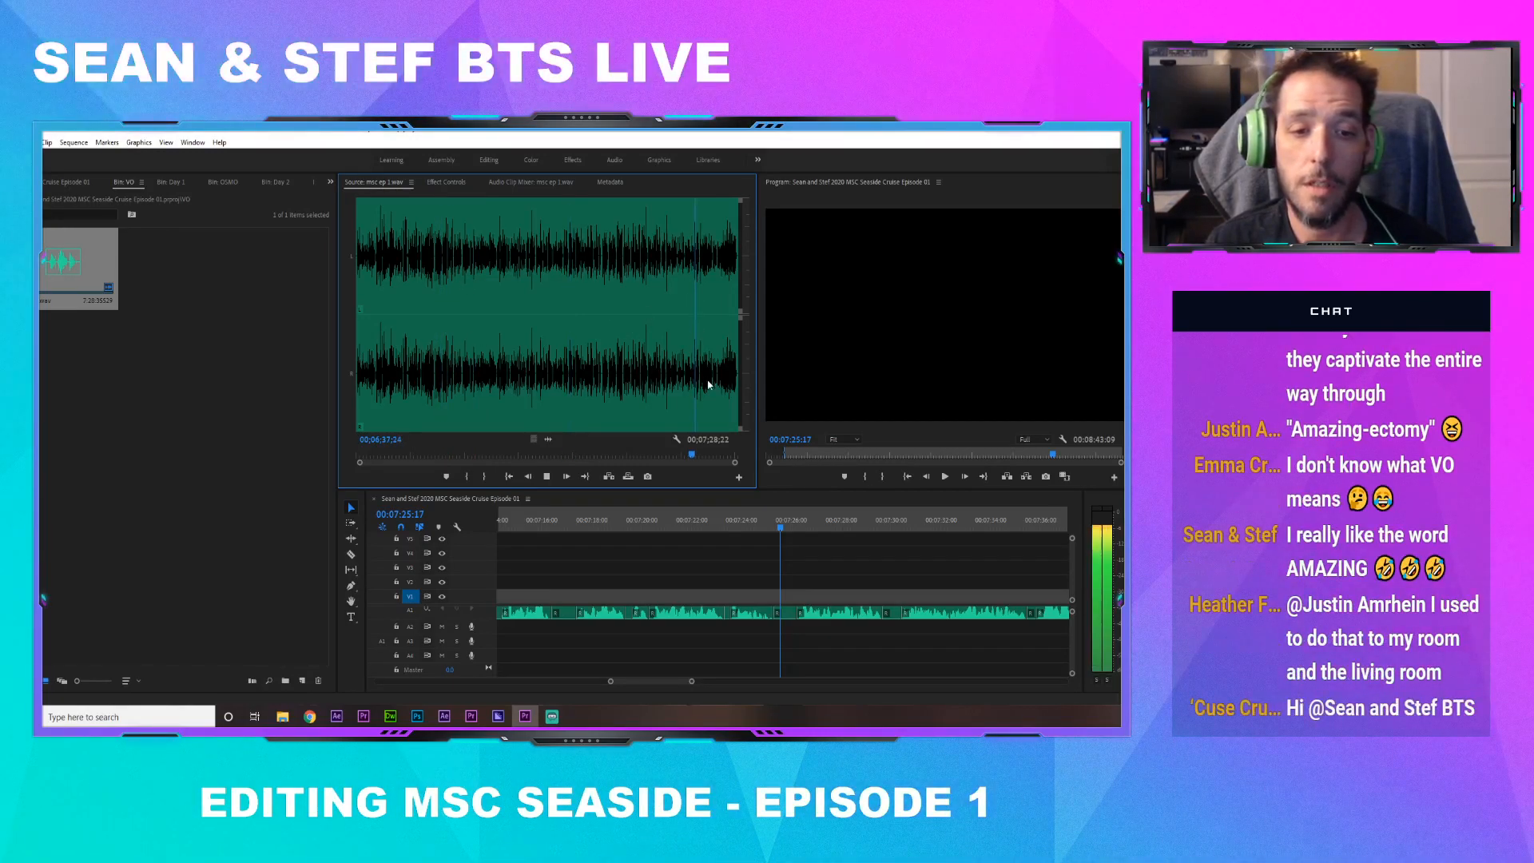
pyautogui.press('space')
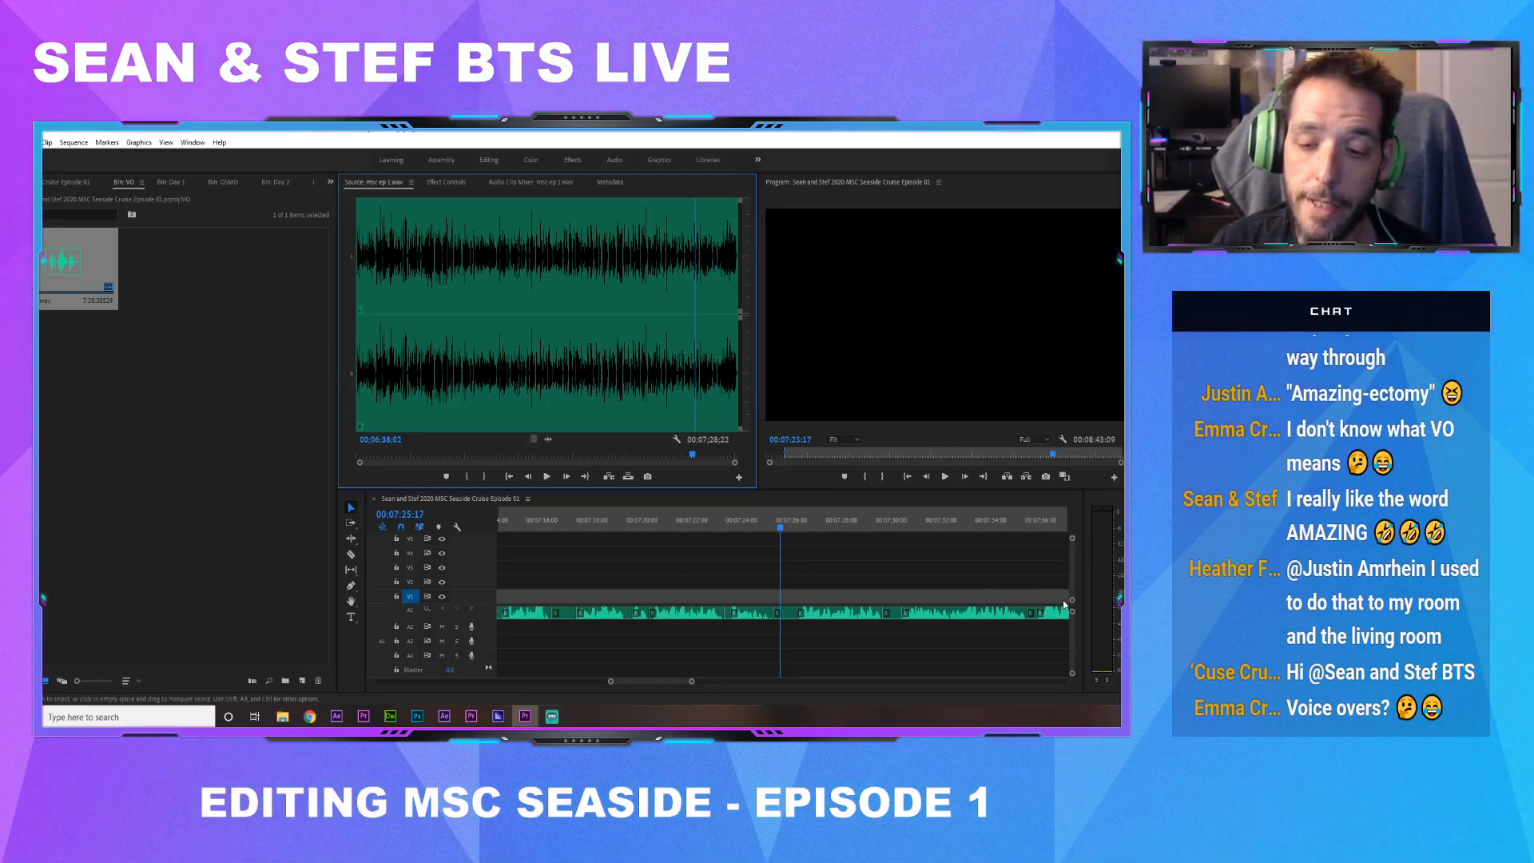
# Enlarge the Audio 1 track and delete the short silent voiceover segment at about 00:07:30
pyautogui.moveTo(1073, 630); pyautogui.dragTo(1076, 622)
pyautogui.moveTo(692, 681); pyautogui.dragTo(901, 677)
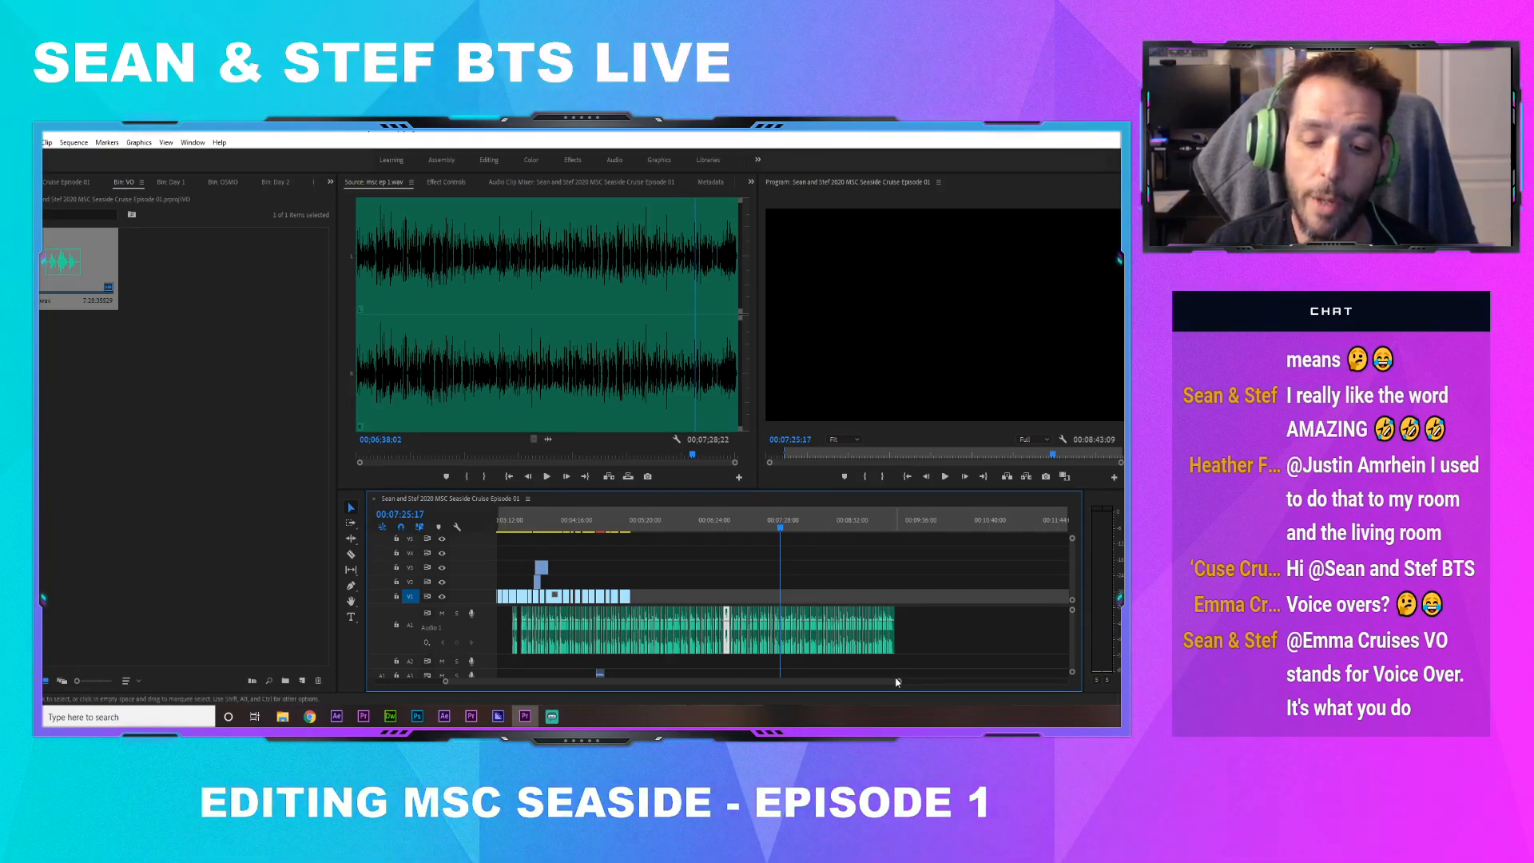
pyautogui.moveTo(898, 681); pyautogui.dragTo(694, 694)
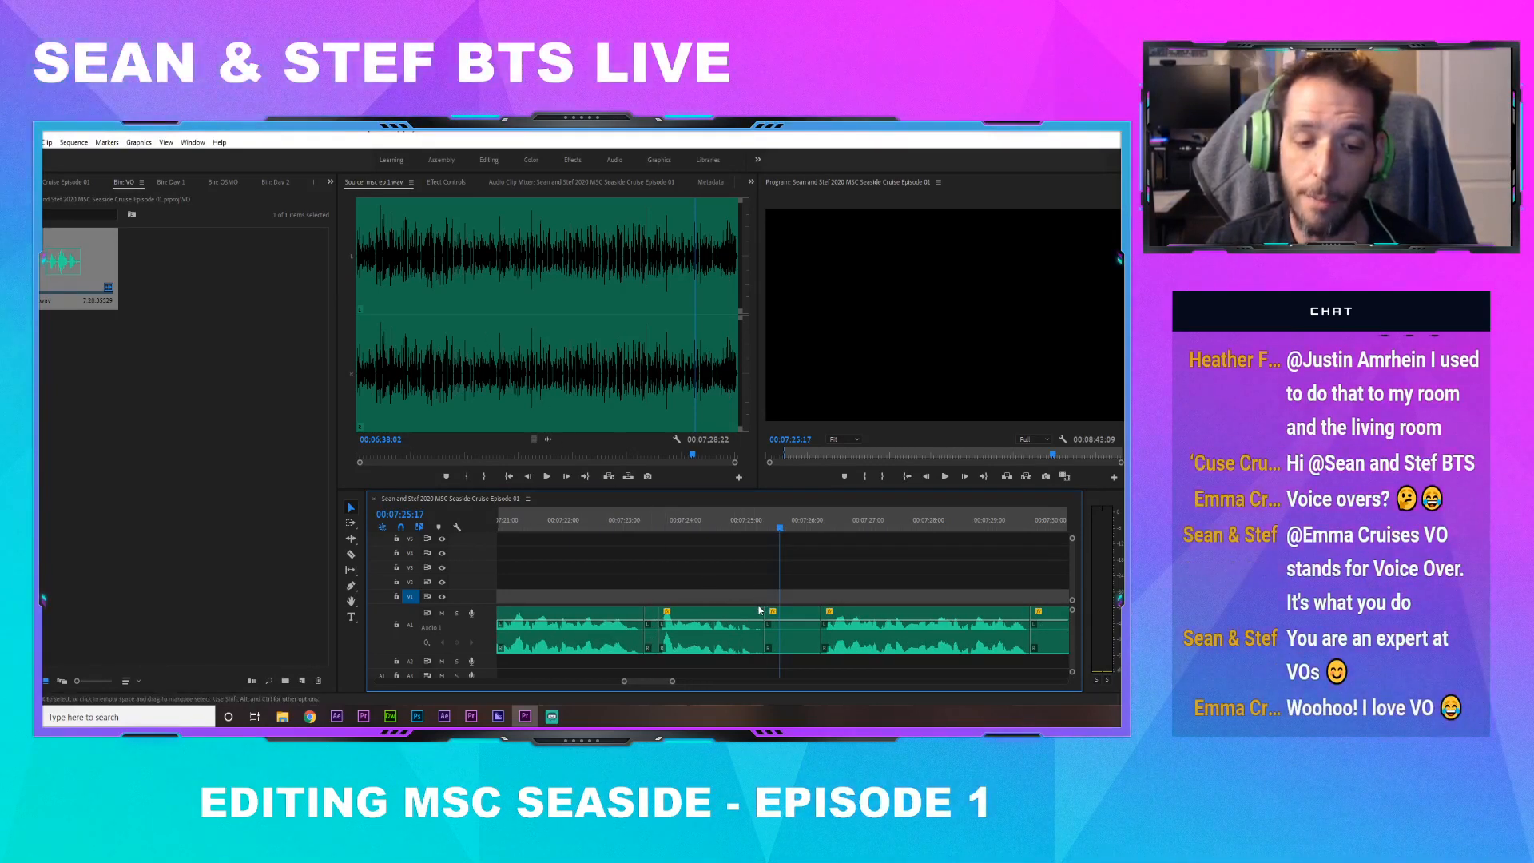
pyautogui.hscroll(5, 653, 686)
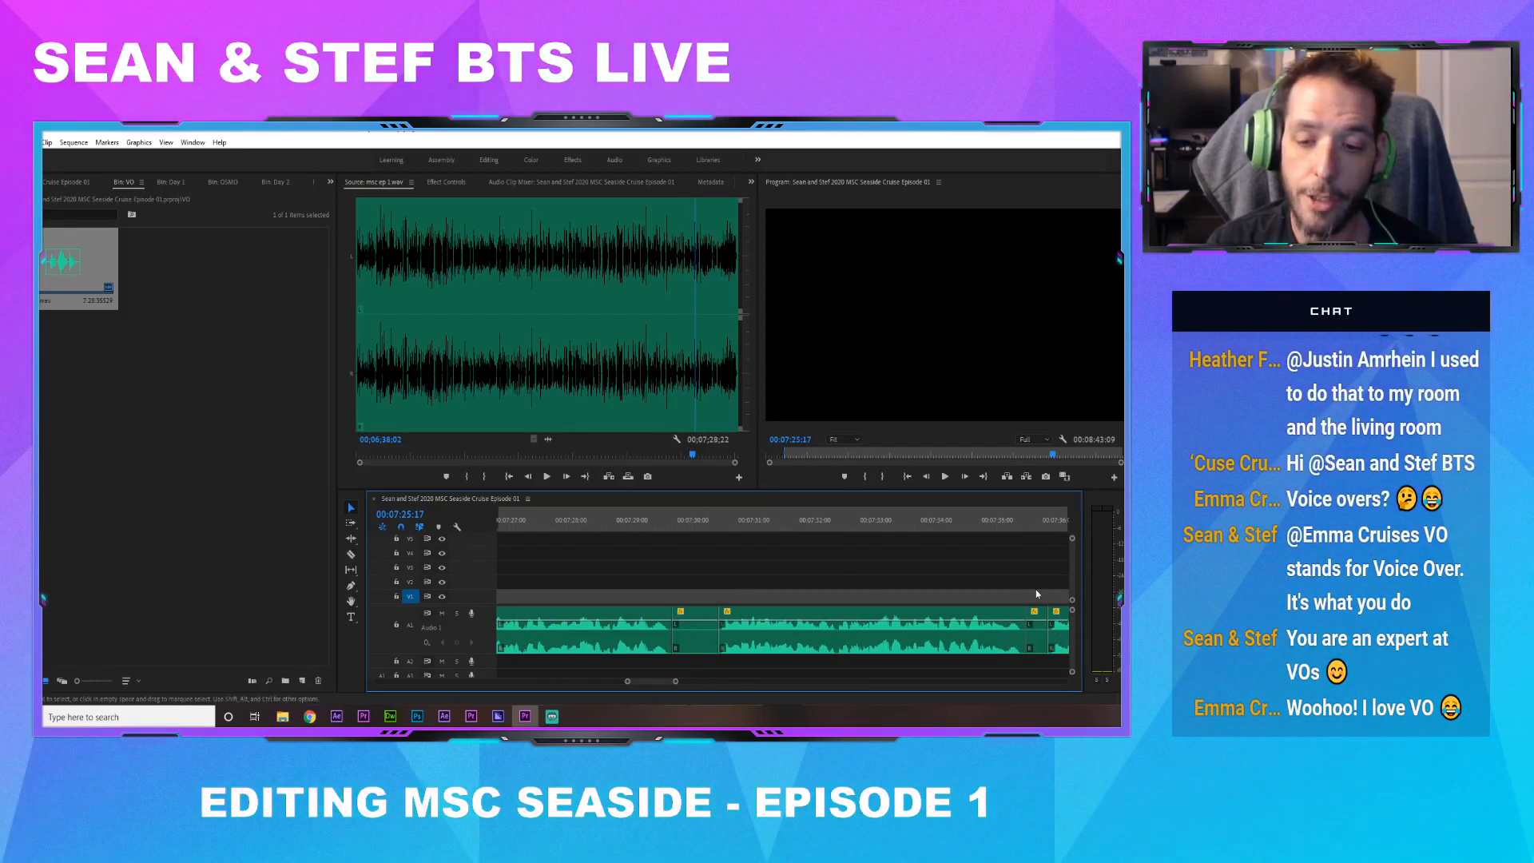
pyautogui.click(703, 639)
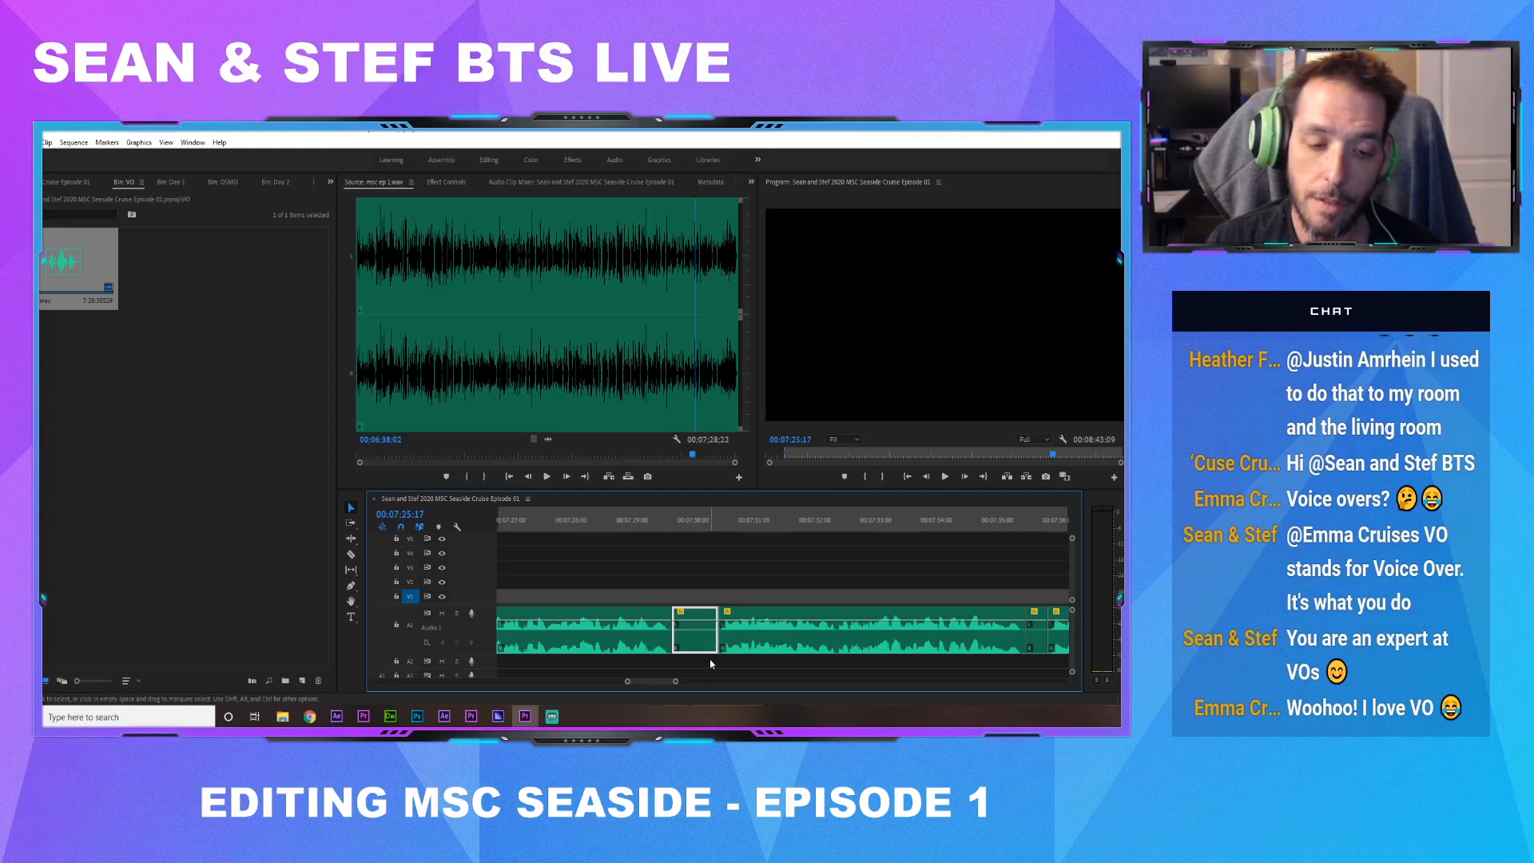
pyautogui.press('Delete')
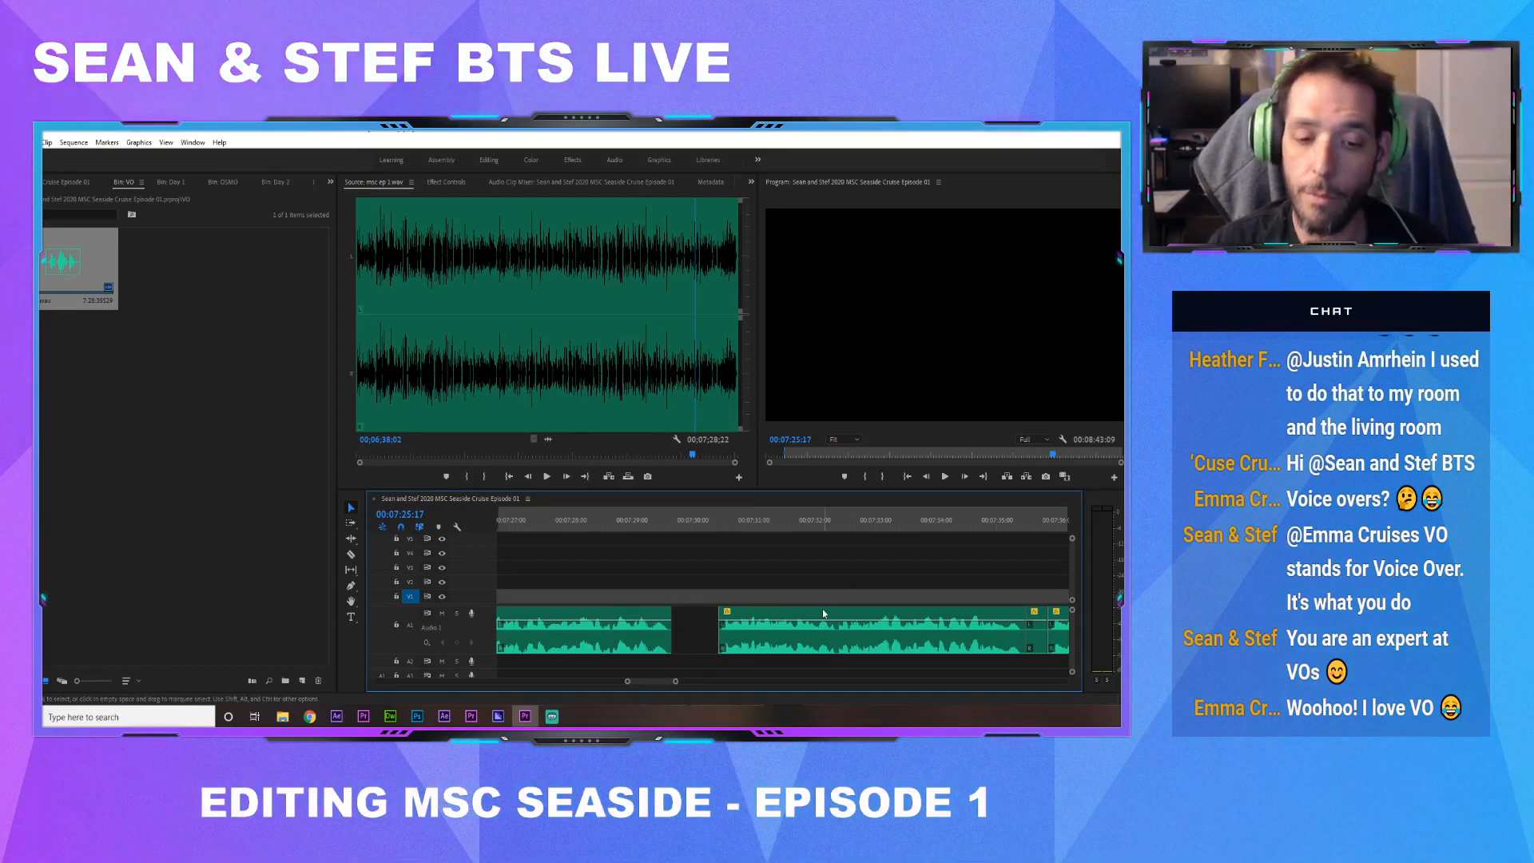
# Return to the edited part of the sequence and examine the footage and voiceover cuts around 00:02:06
pyautogui.press('-')
pyautogui.press('-')
pyautogui.press('-')
pyautogui.press('-')
pyautogui.moveTo(746, 681); pyautogui.dragTo(664, 692)
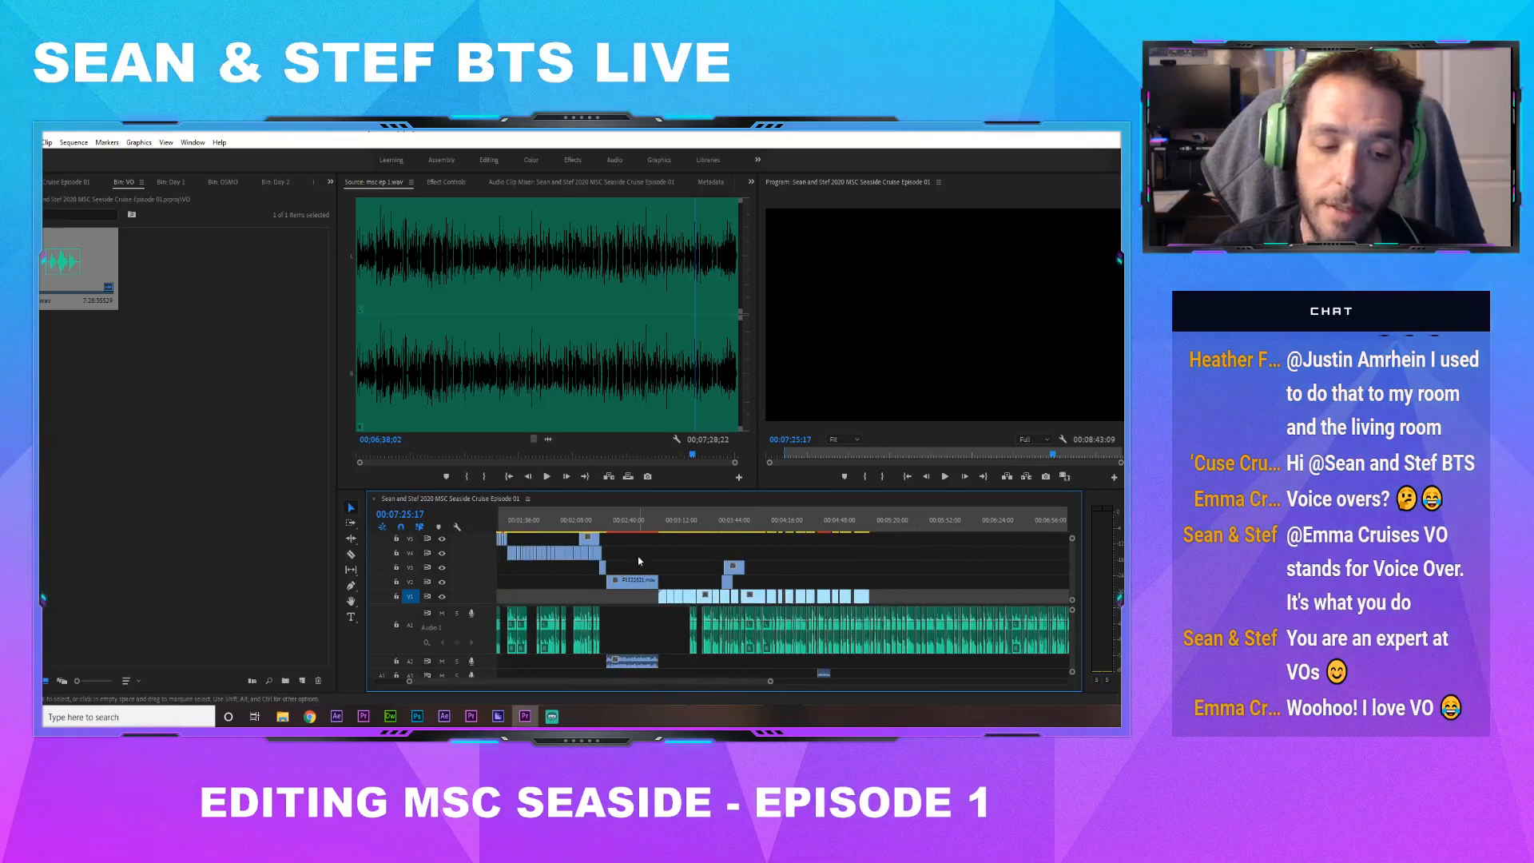
pyautogui.moveTo(551, 525)
pyautogui.mouseDown()
pyautogui.moveTo(573, 531)
pyautogui.moveTo(546, 542)
pyautogui.moveTo(572, 537)
pyautogui.mouseUp()
pyautogui.moveTo(769, 683); pyautogui.dragTo(584, 682)
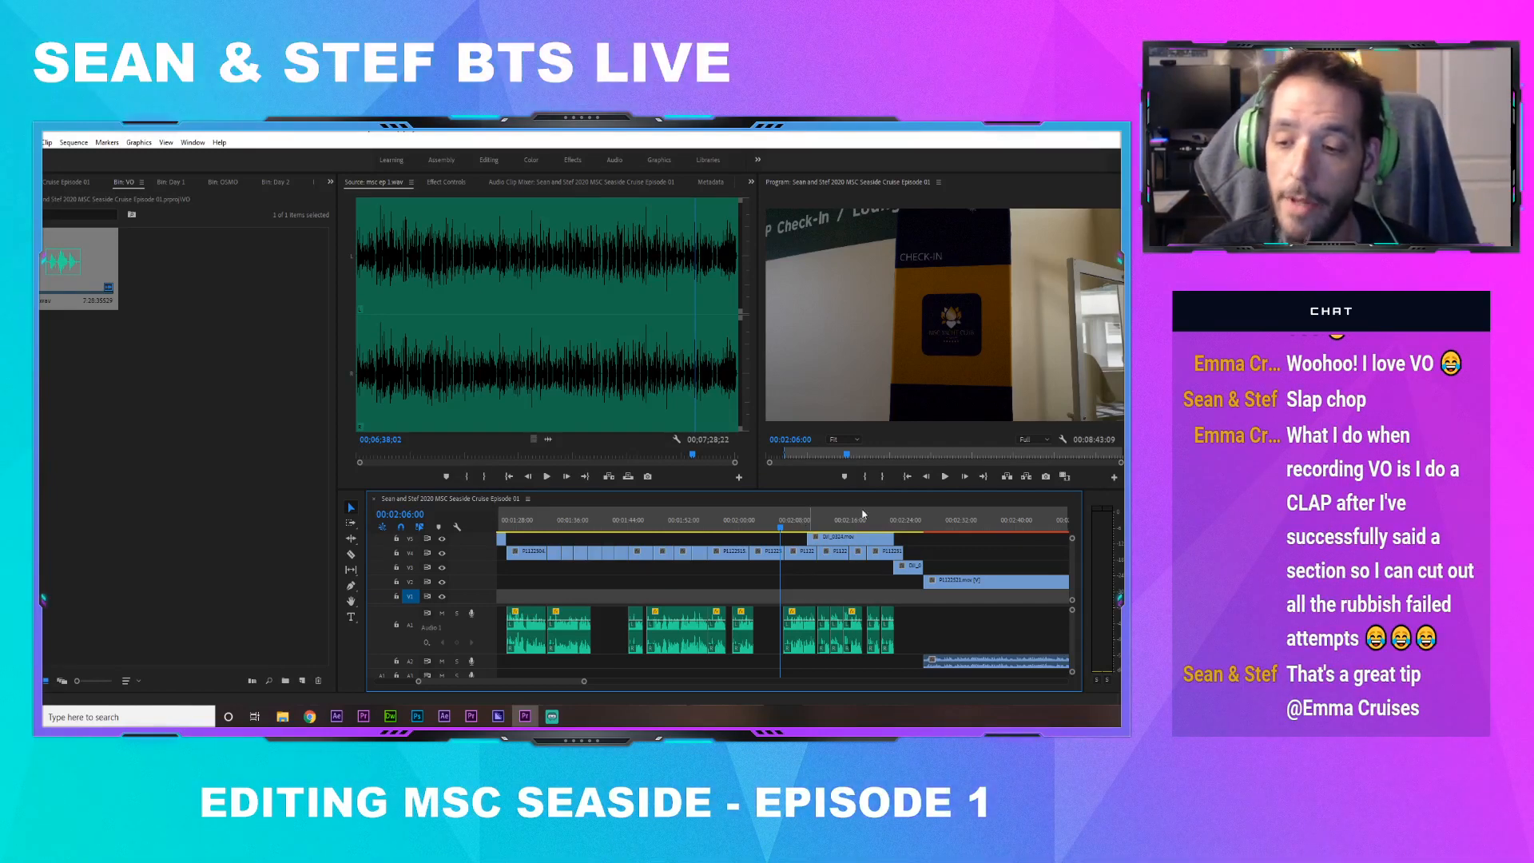
# Scrub through the terminal arrival section and play the VIP check-in shots to about 00:02:07
pyautogui.click(759, 527)
pyautogui.moveTo(761, 529); pyautogui.dragTo(693, 529)
pyautogui.moveTo(583, 683); pyautogui.dragTo(673, 681)
pyautogui.click(587, 520)
pyautogui.moveTo(583, 520); pyautogui.dragTo(747, 526)
pyautogui.press('space')
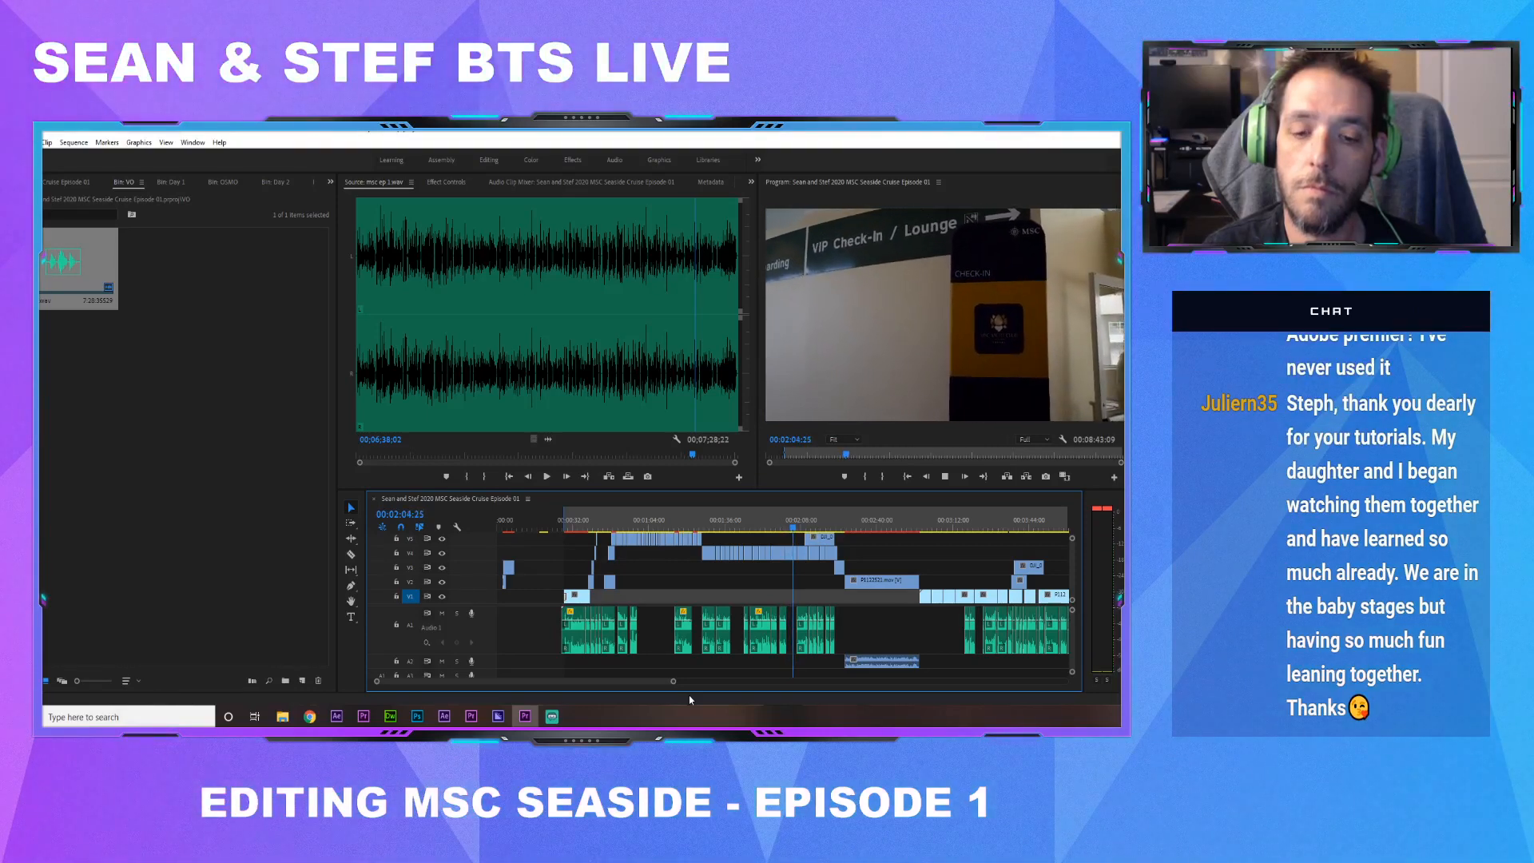
pyautogui.press('space')
pyautogui.moveTo(794, 527); pyautogui.dragTo(791, 528)
pyautogui.press('space')
pyautogui.press('space')
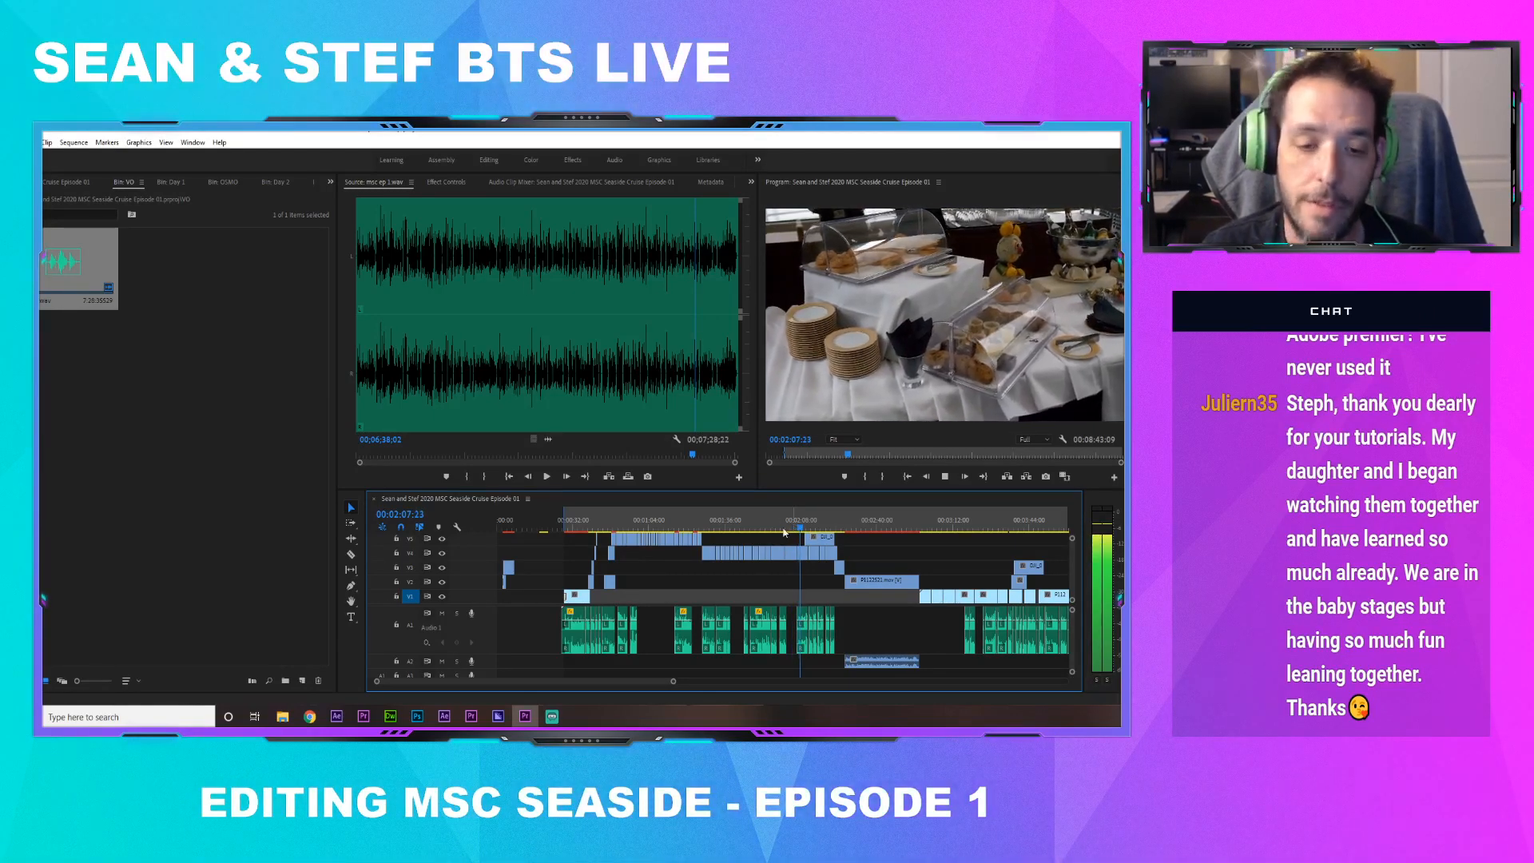
# Scrub between about 00:01:28 and 00:01:56, show the music track and move the playhead to about 00:02:33
pyautogui.moveTo(795, 528); pyautogui.dragTo(775, 530)
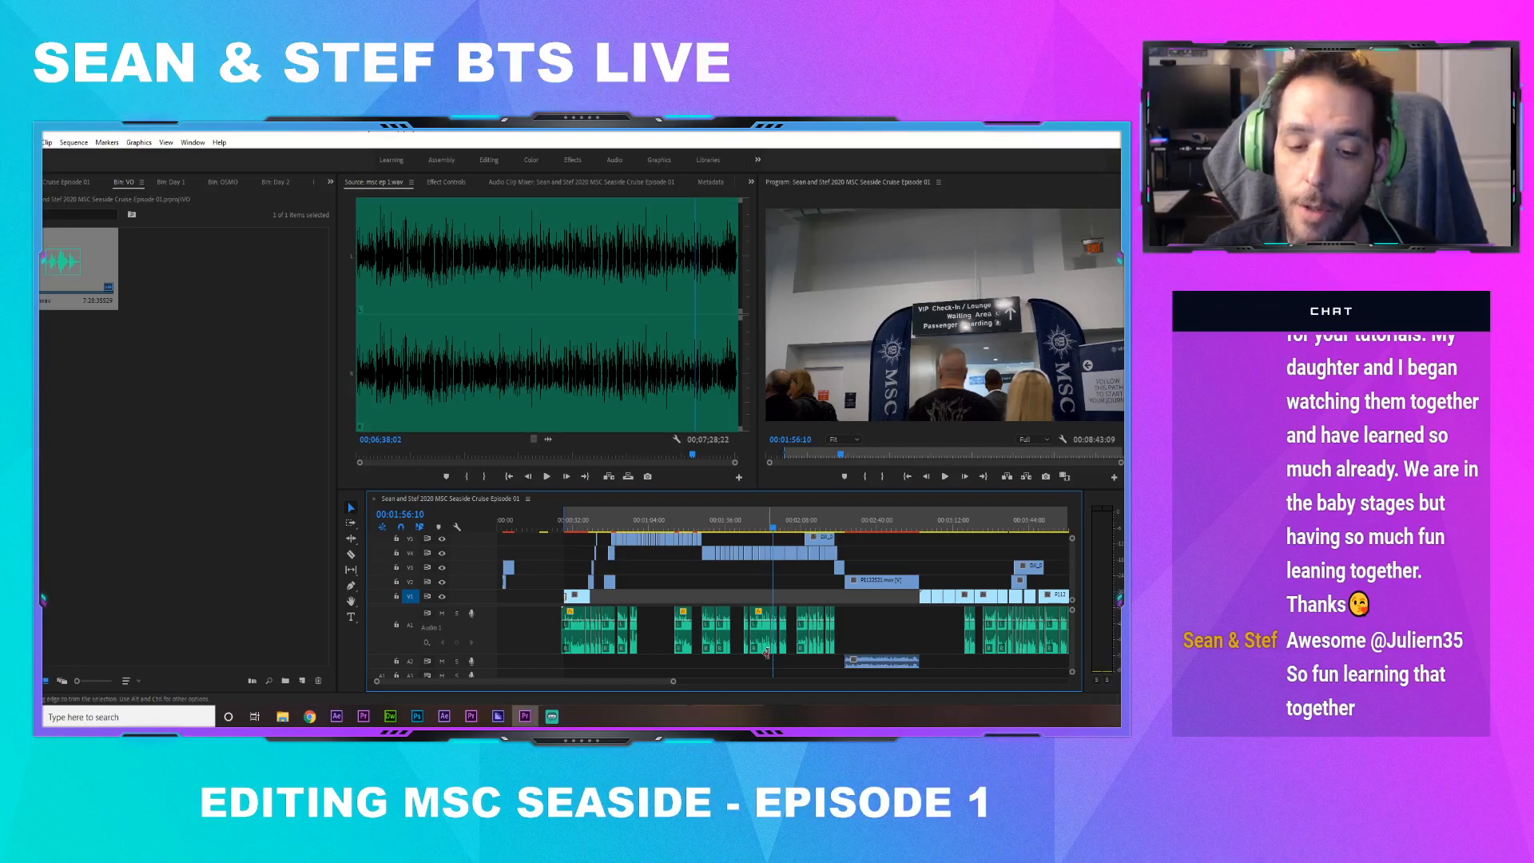
pyautogui.click(708, 527)
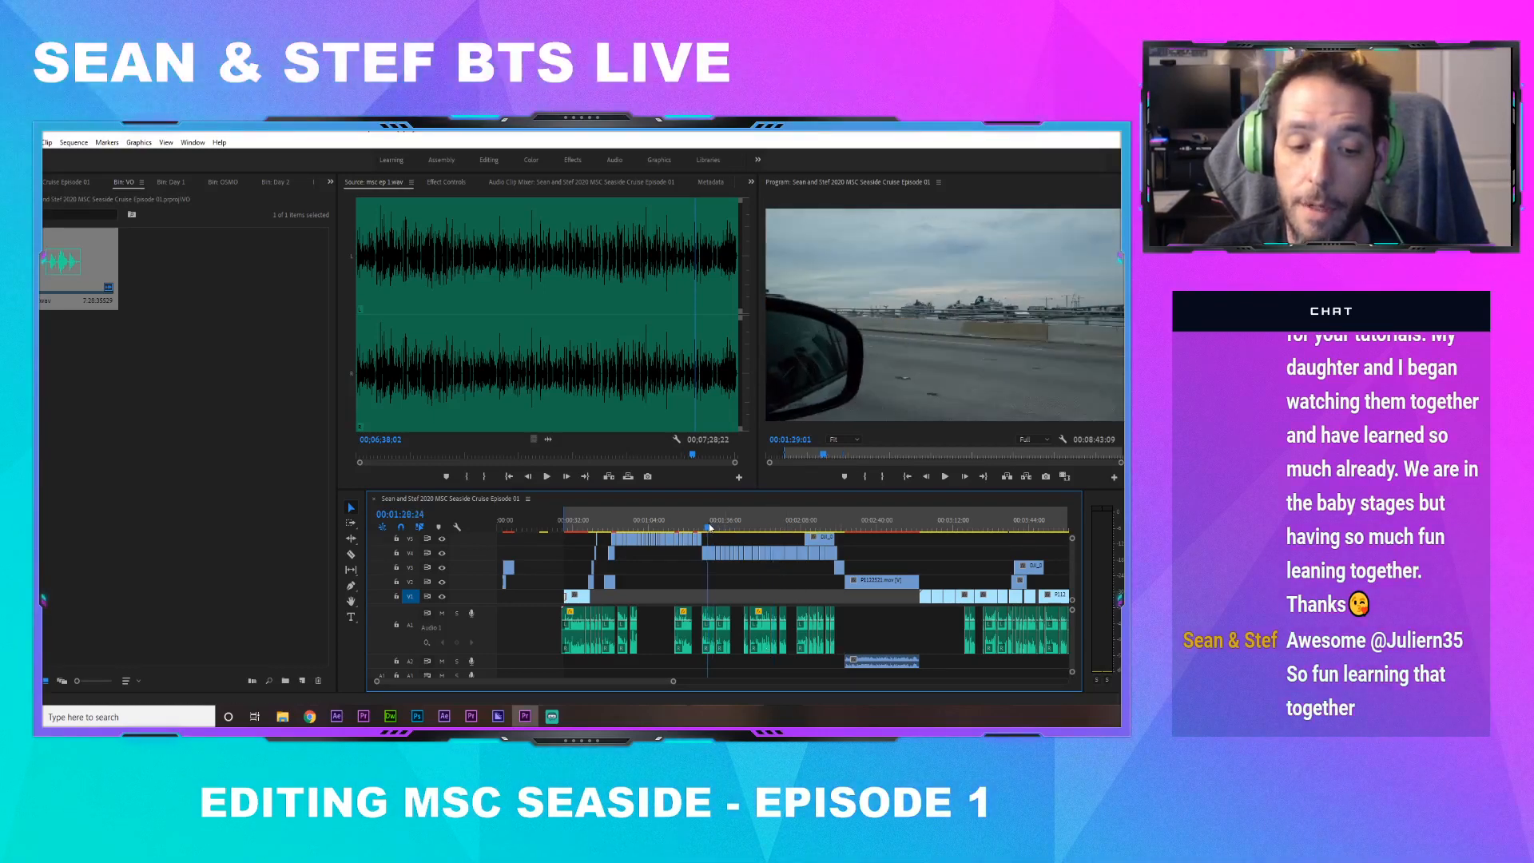
pyautogui.moveTo(709, 527); pyautogui.dragTo(759, 527)
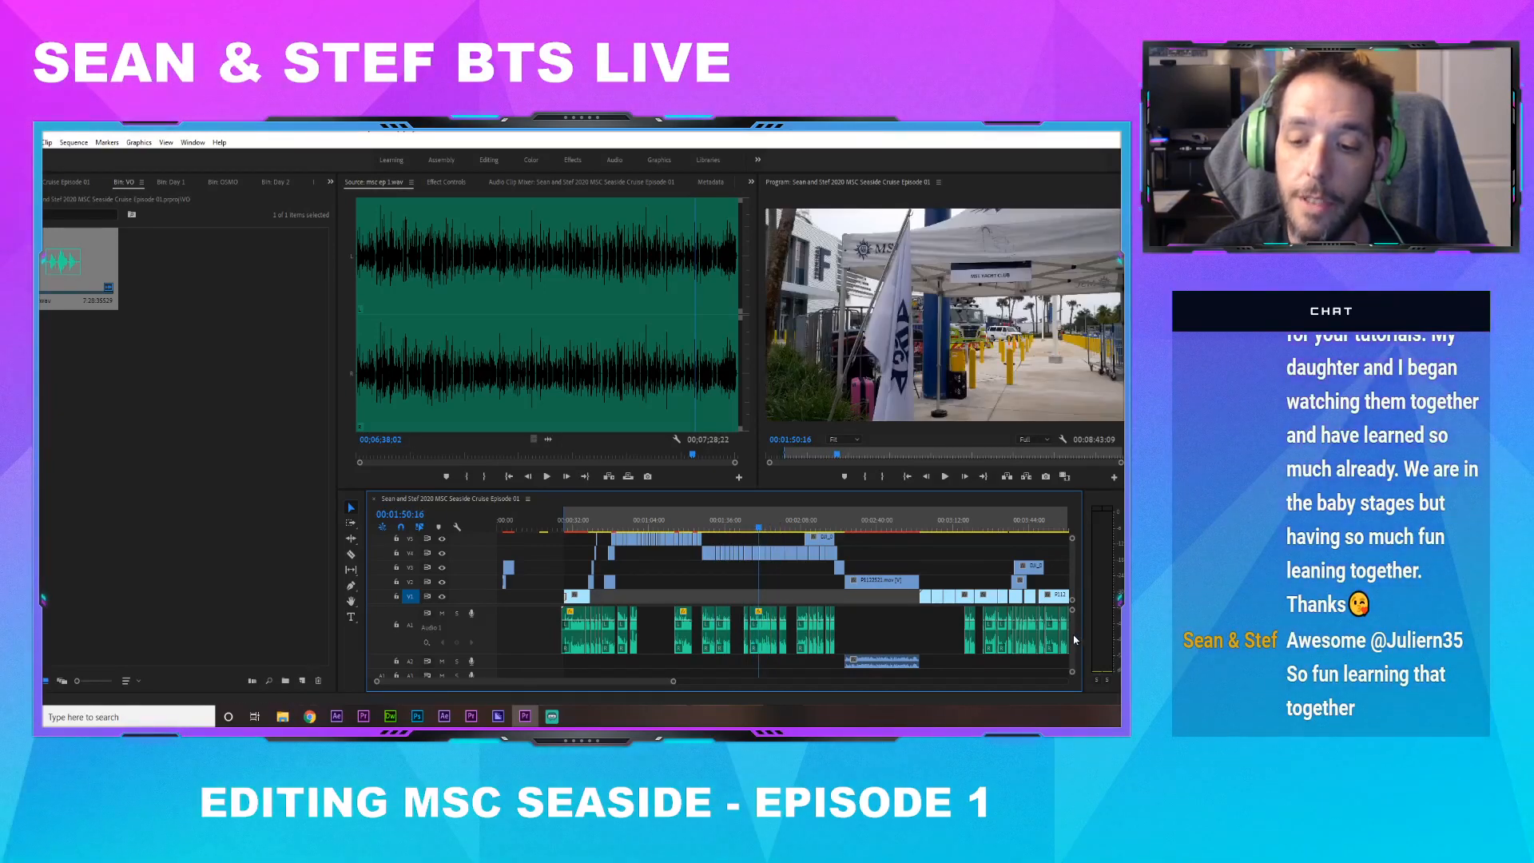
pyautogui.moveTo(1072, 631); pyautogui.dragTo(1073, 651)
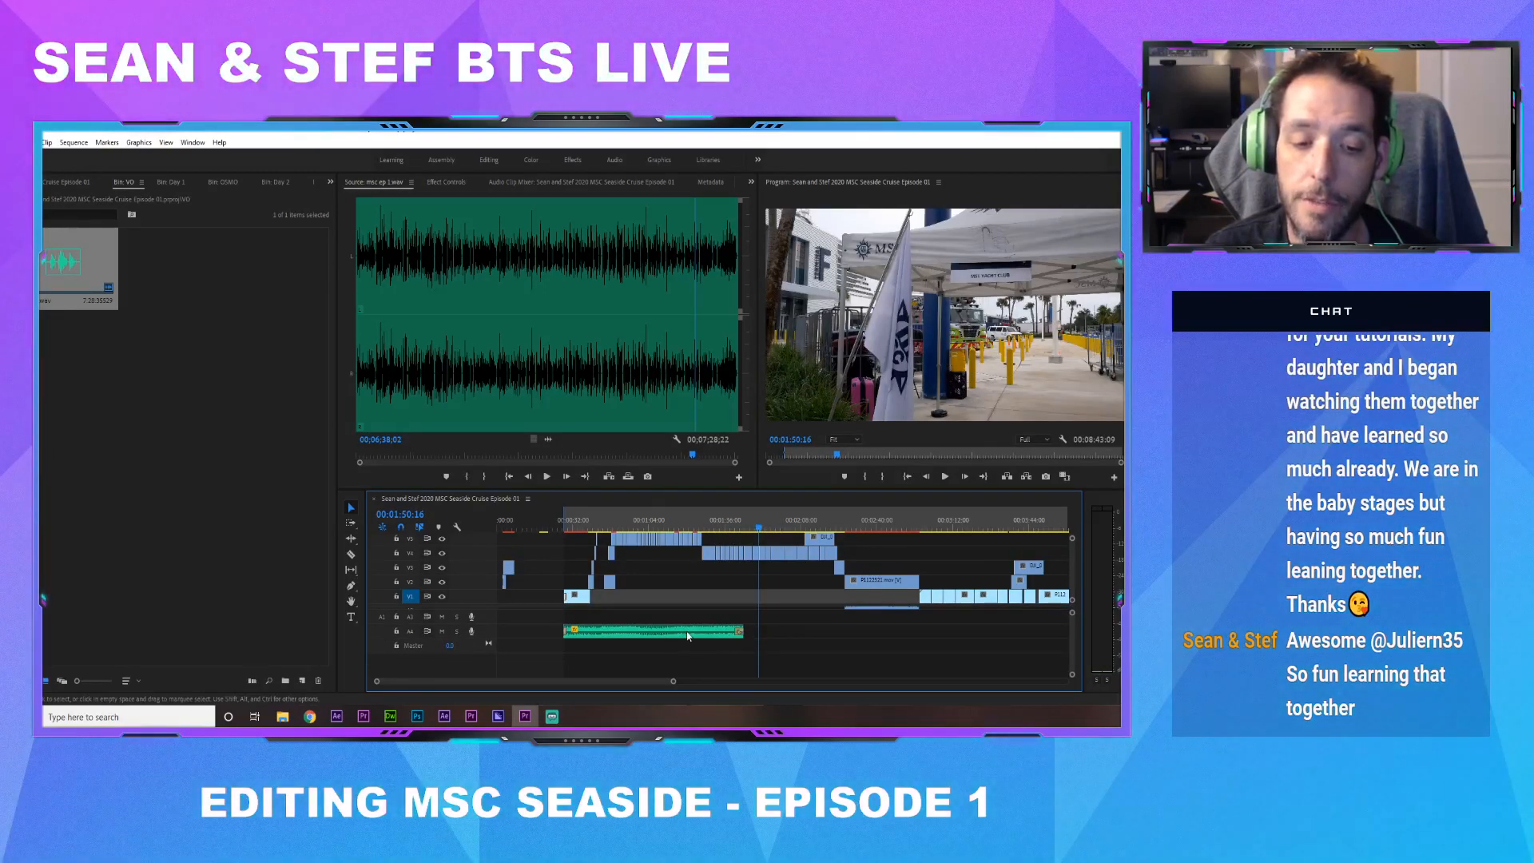
pyautogui.moveTo(759, 527); pyautogui.dragTo(861, 538)
pyautogui.press('space')
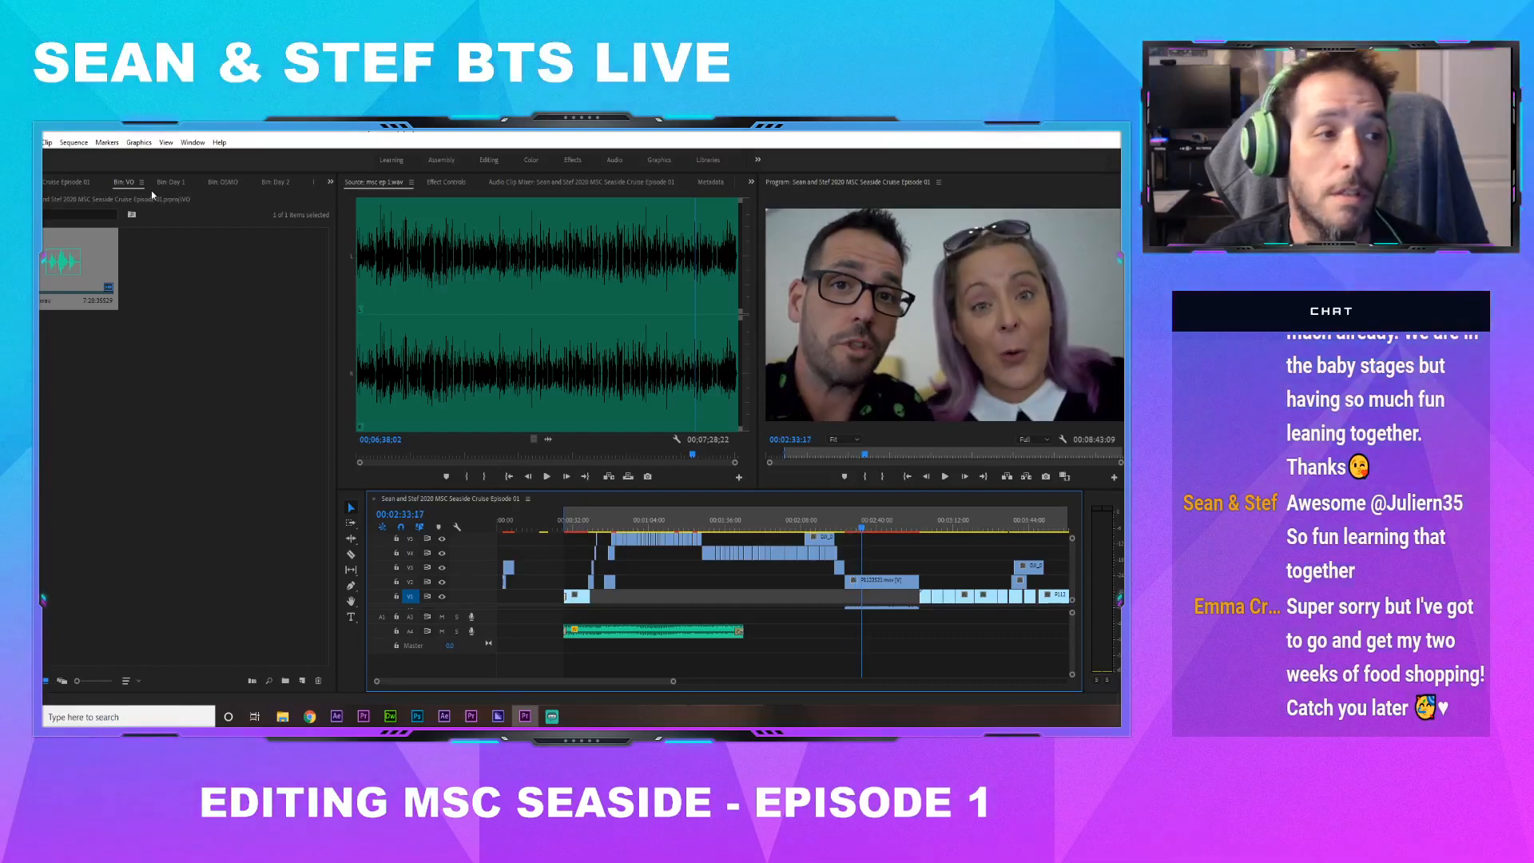
# Browse the Vlog Tracks Stock Music bin and preview the ES_New Day track in the Source Monitor around 00:00:33
pyautogui.click(330, 183)
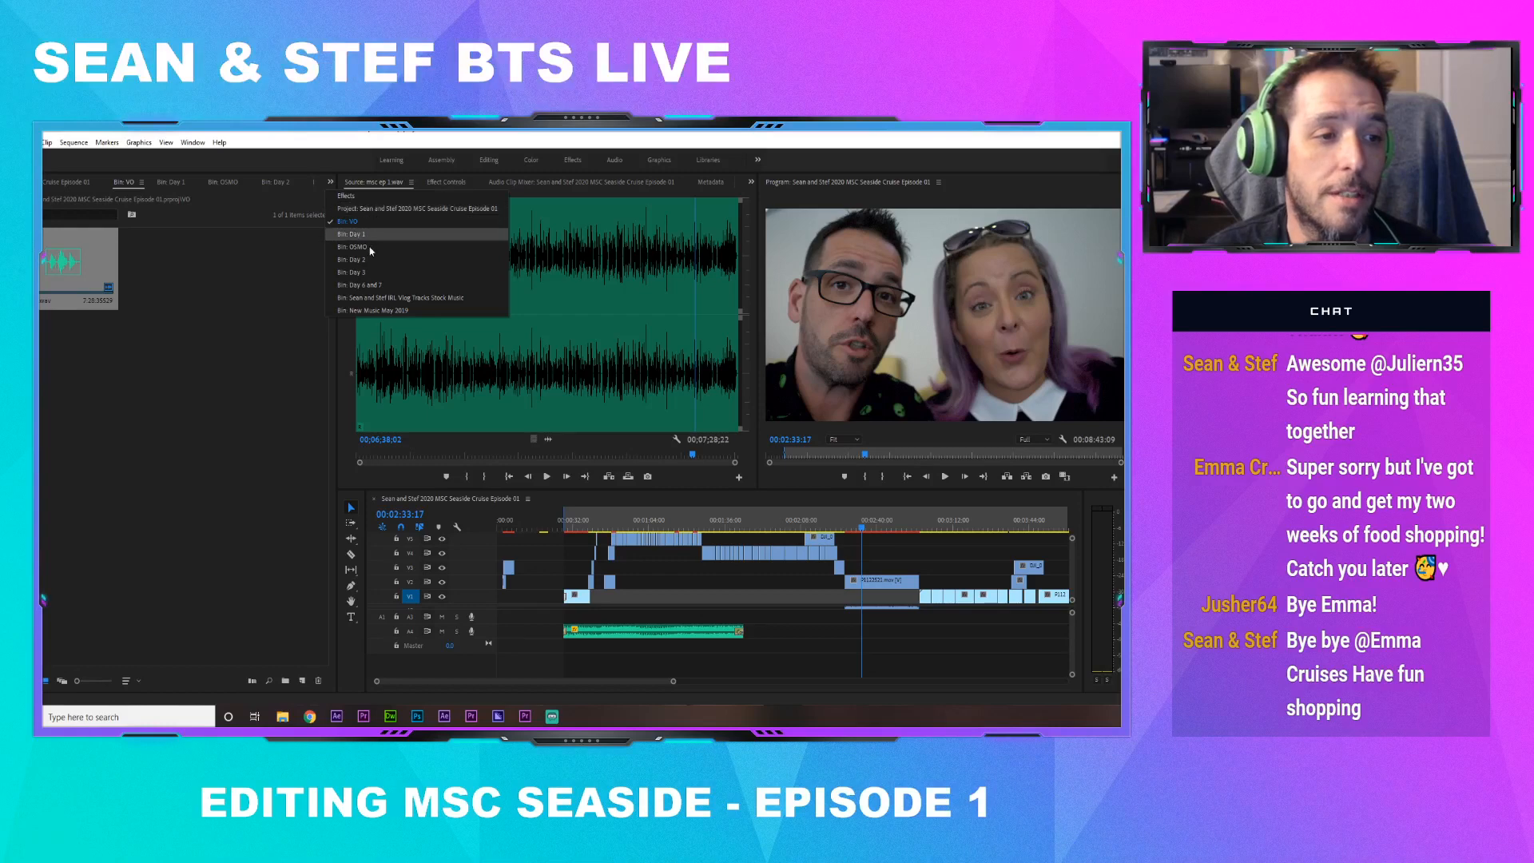
pyautogui.click(367, 296)
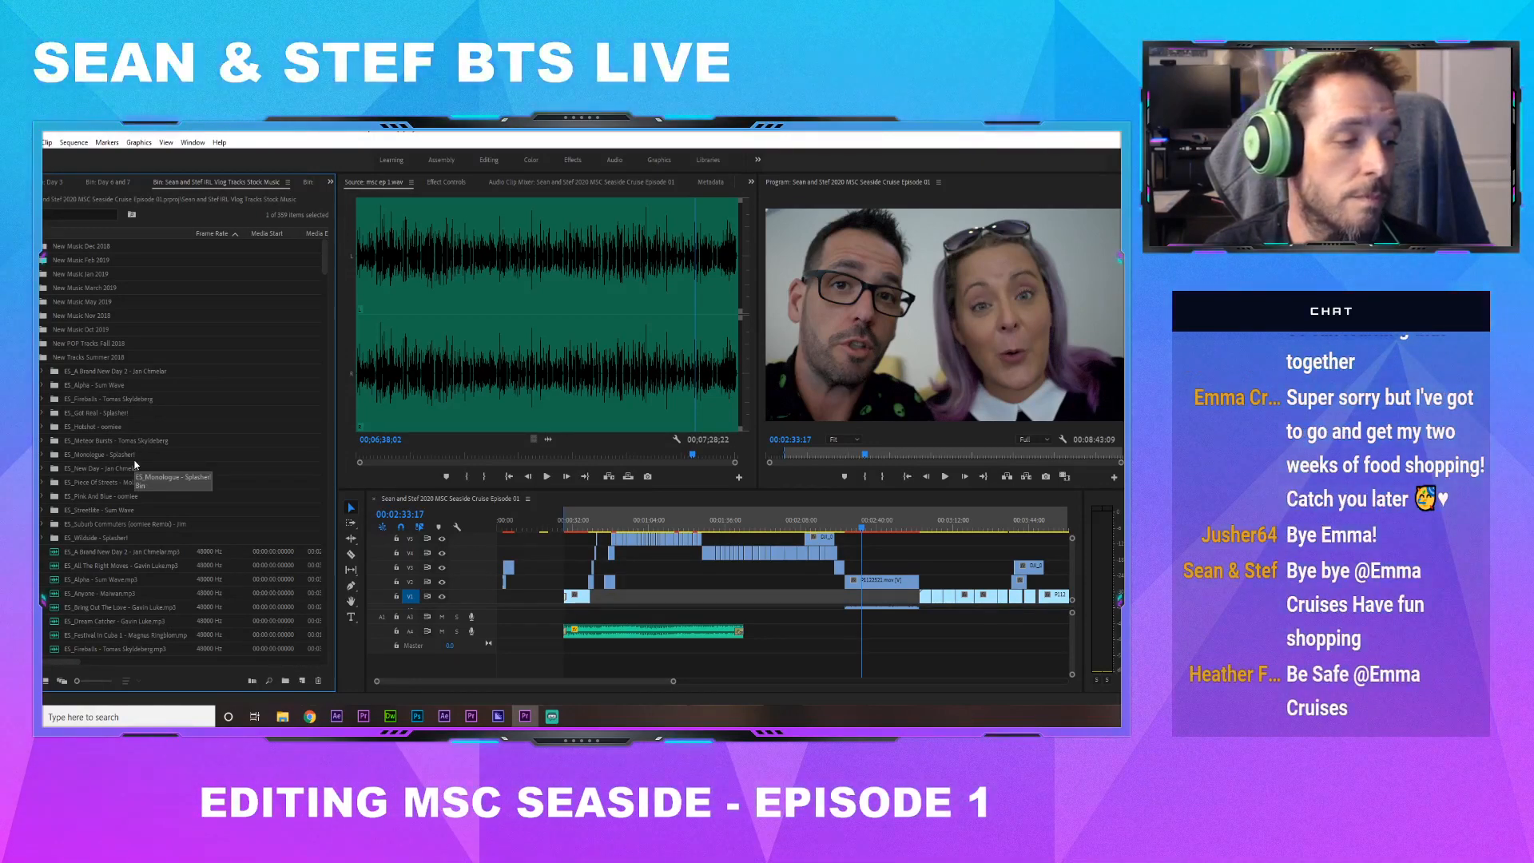
pyautogui.scroll(-4, 136, 465)
pyautogui.scroll(-2, 136, 465)
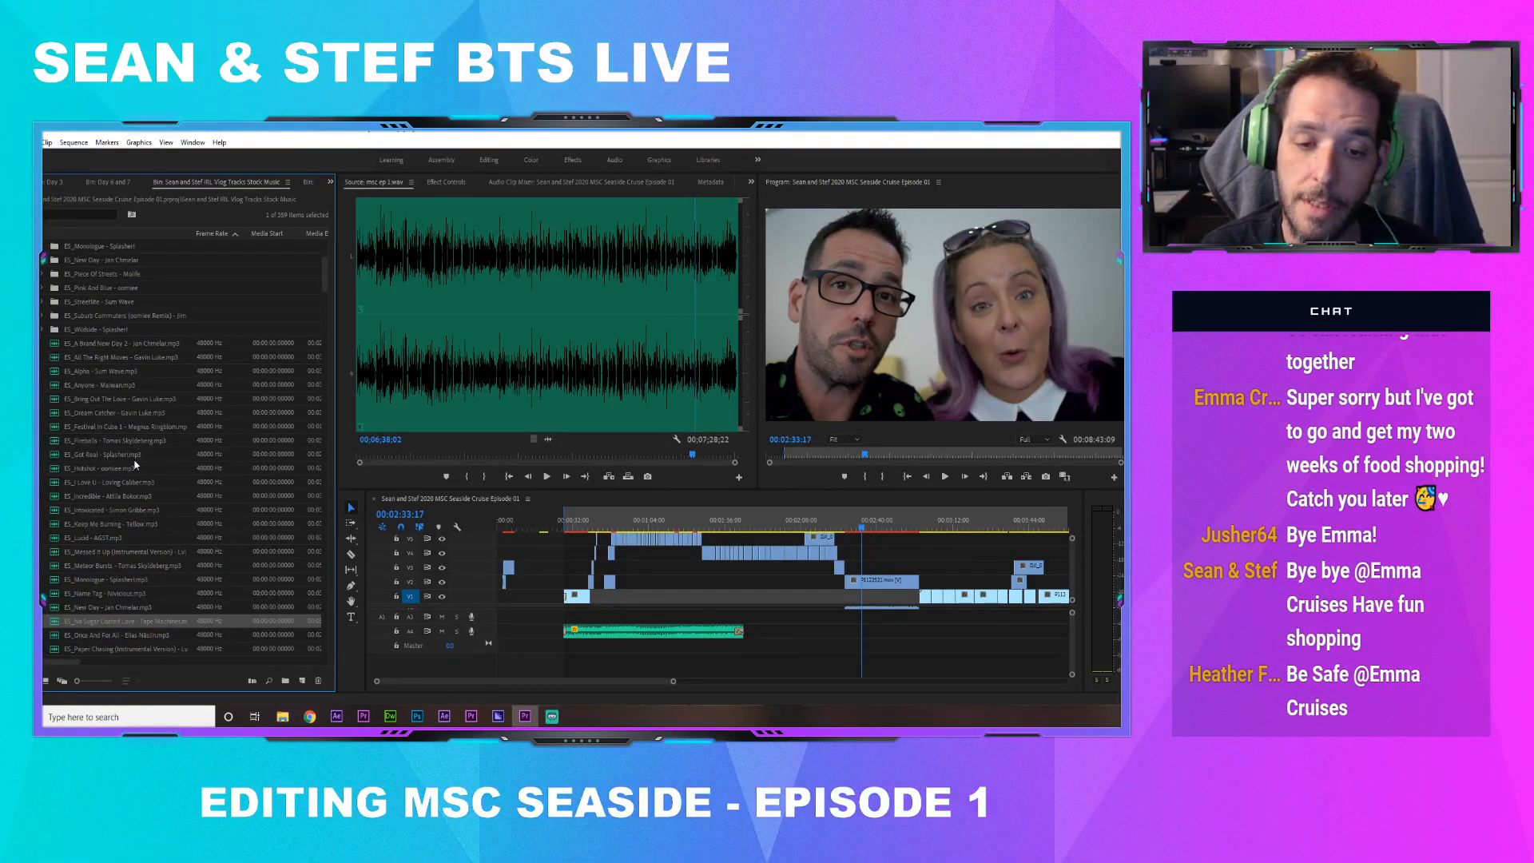
pyautogui.scroll(-1, 130, 475)
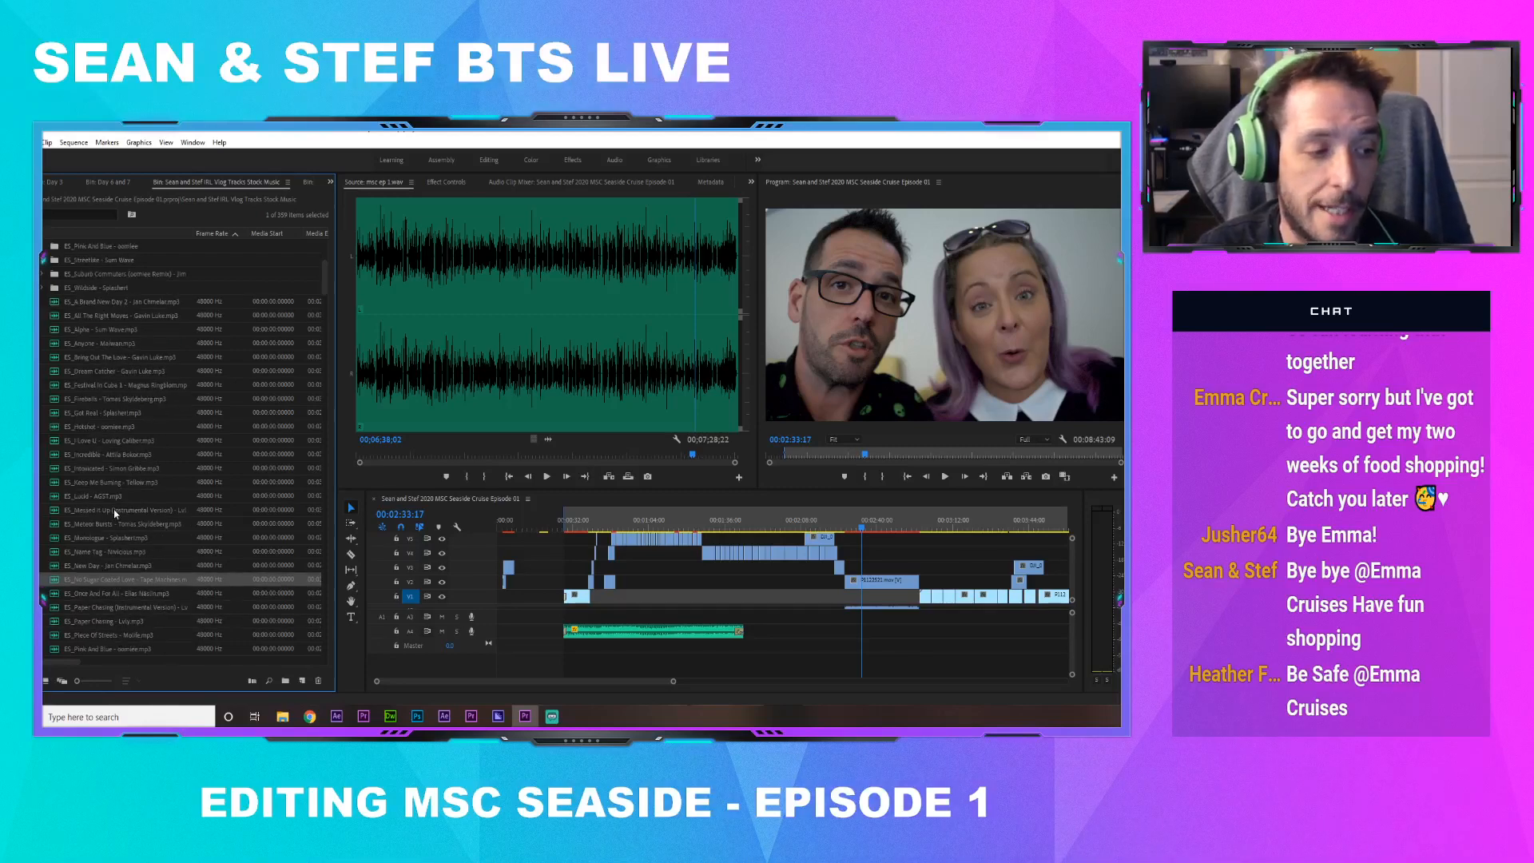
pyautogui.doubleClick(94, 566)
pyautogui.click(435, 387)
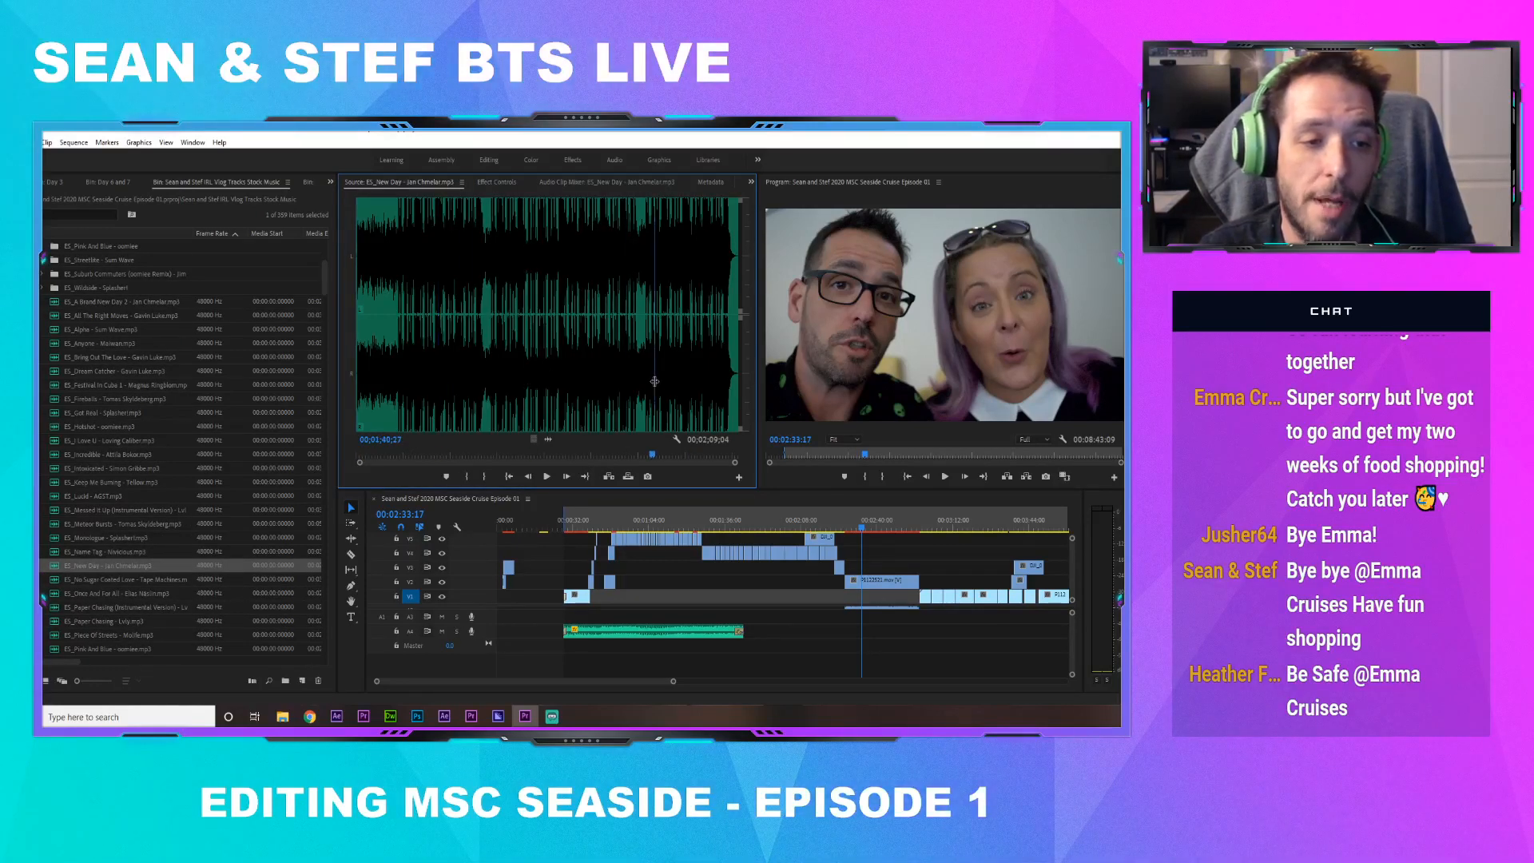
pyautogui.press('space')
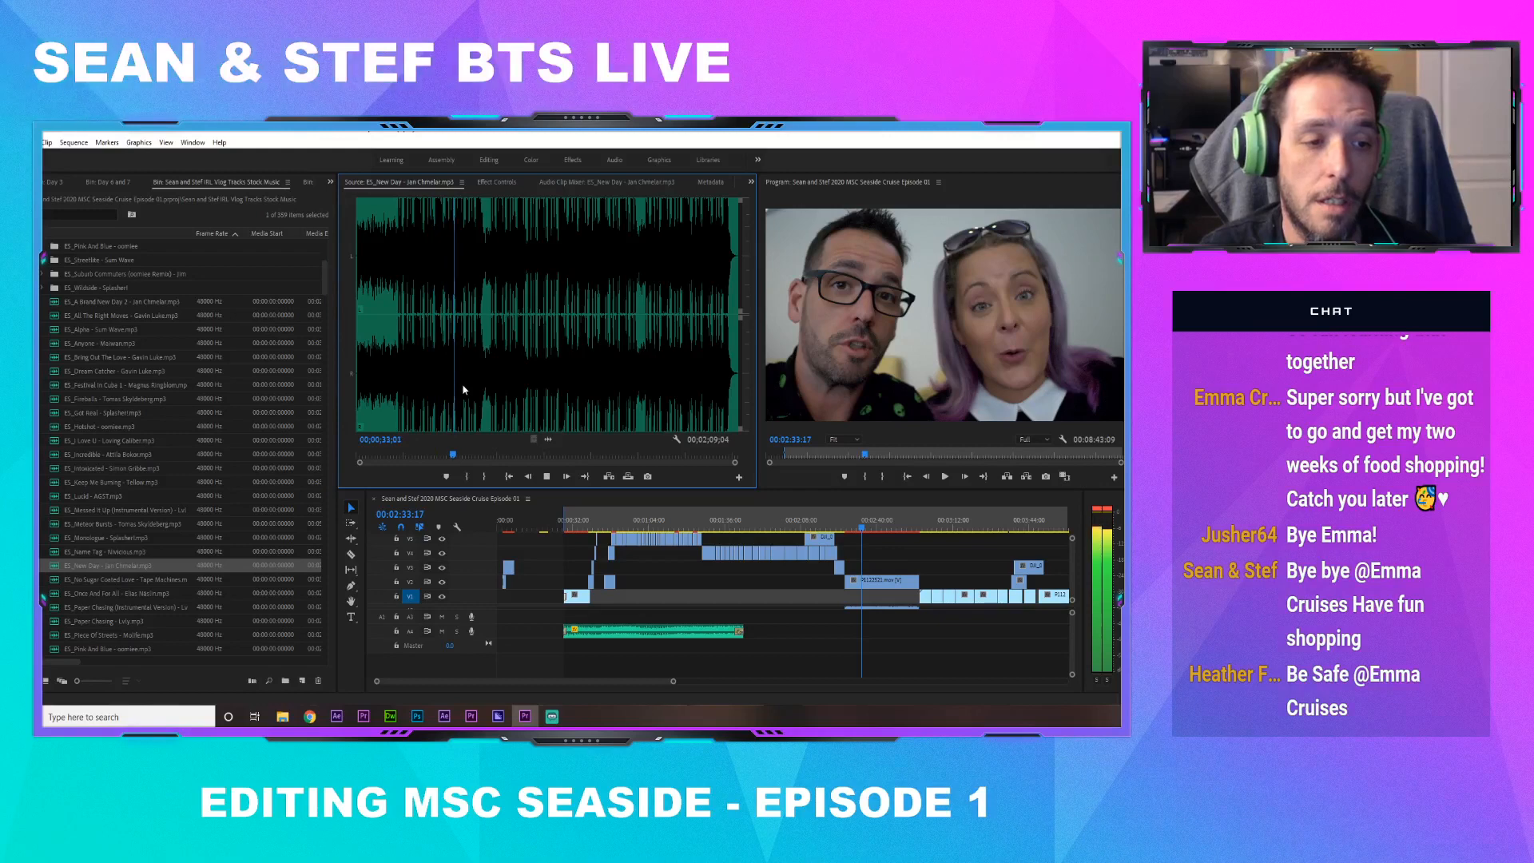
pyautogui.press('space')
# Preview the ES_Piece Of Streets track in the Source Monitor from about 00:00:50
pyautogui.scroll(-1, 84, 577)
pyautogui.doubleClick(84, 577)
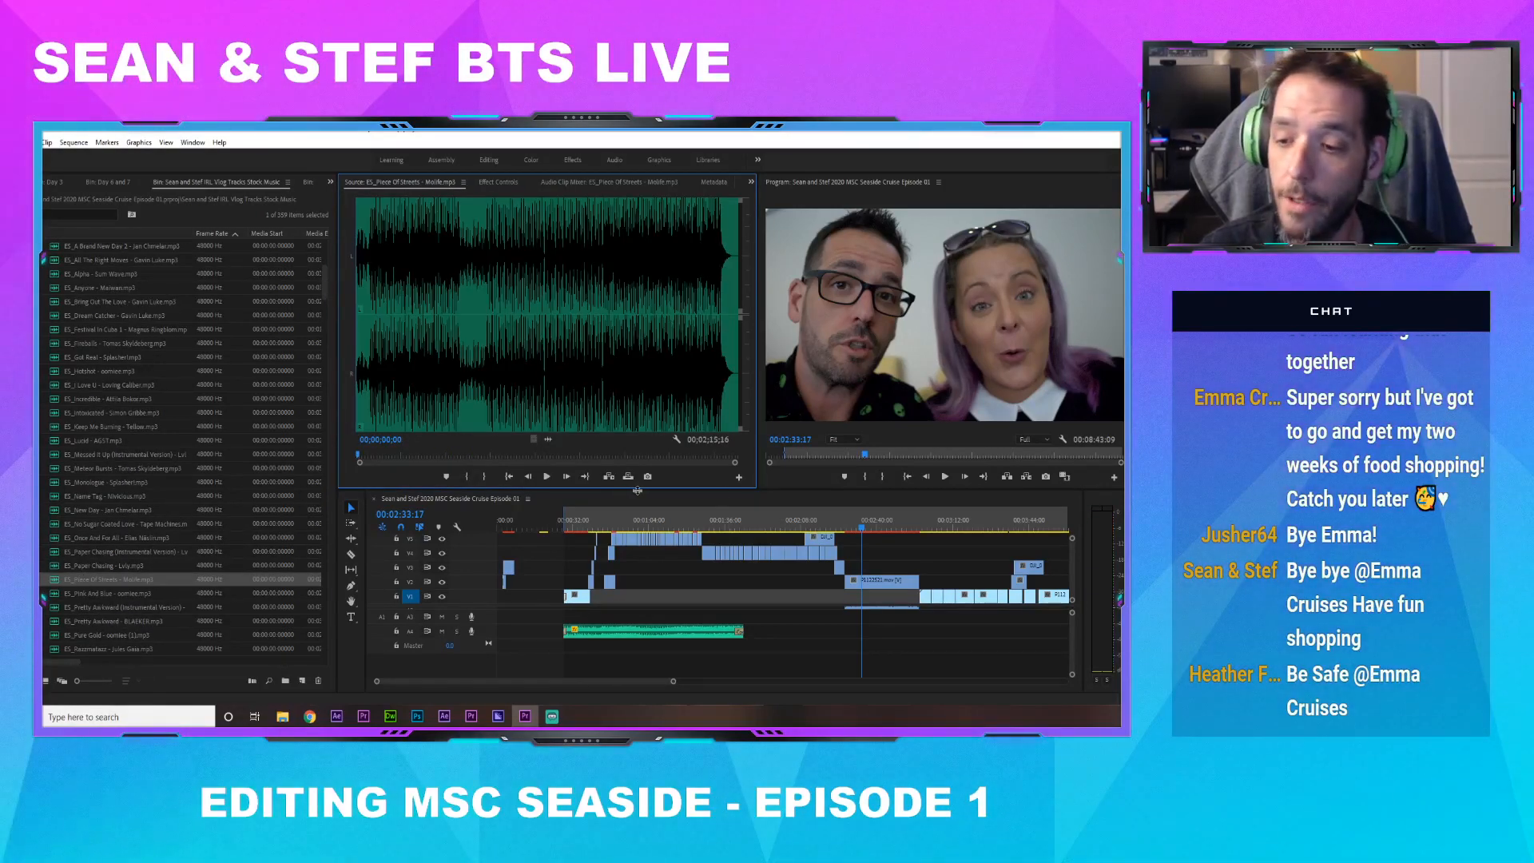
pyautogui.click(497, 389)
pyautogui.press('space')
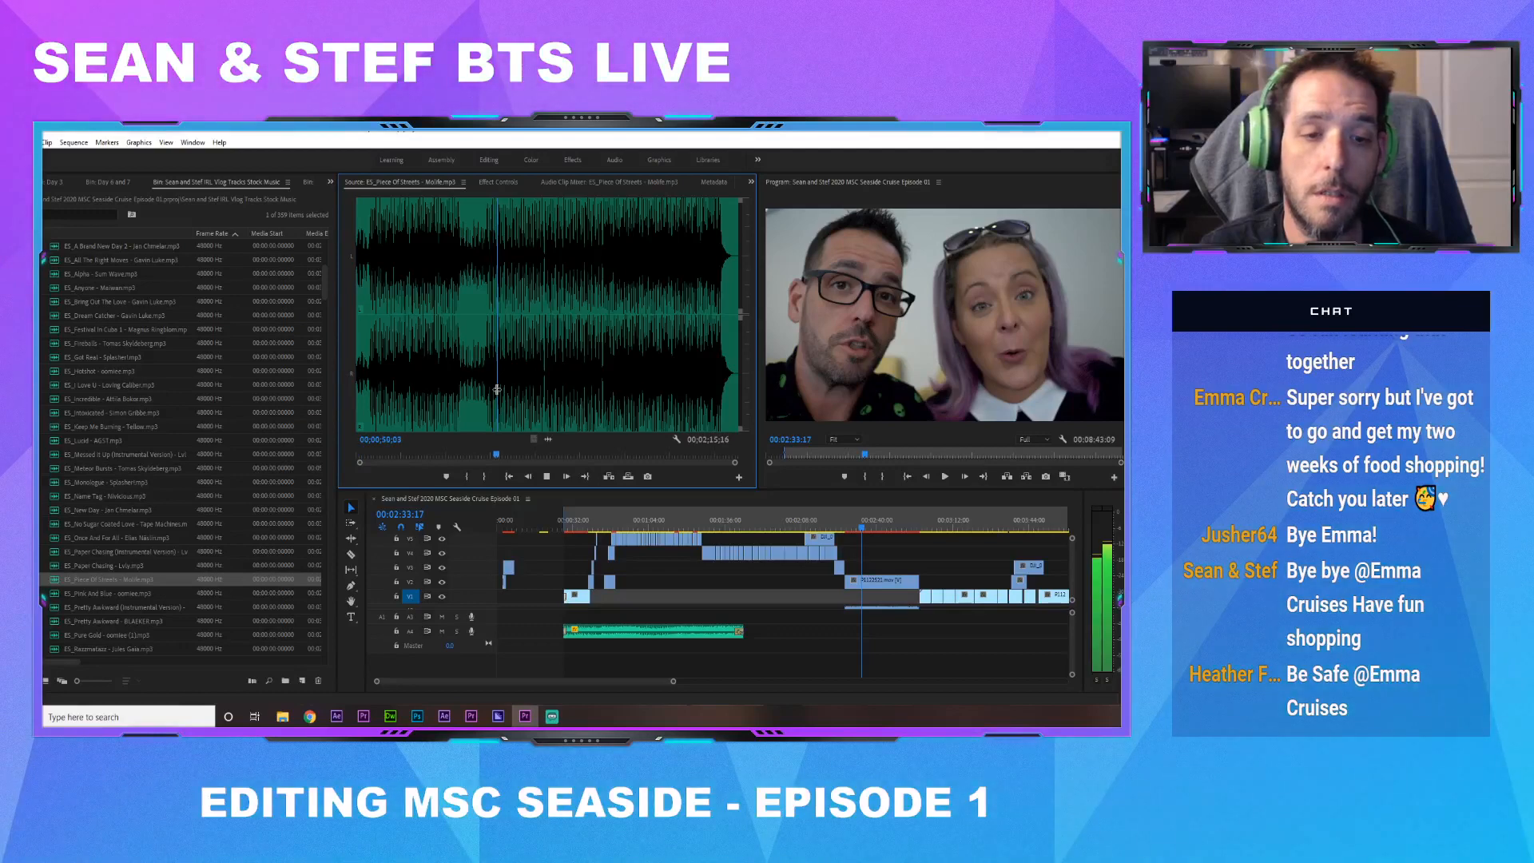
# Stop the current preview and audition the ES_Stay For Now (Hallman Remix) track in the Source Monitor from about 00:01:00
pyautogui.press('space')
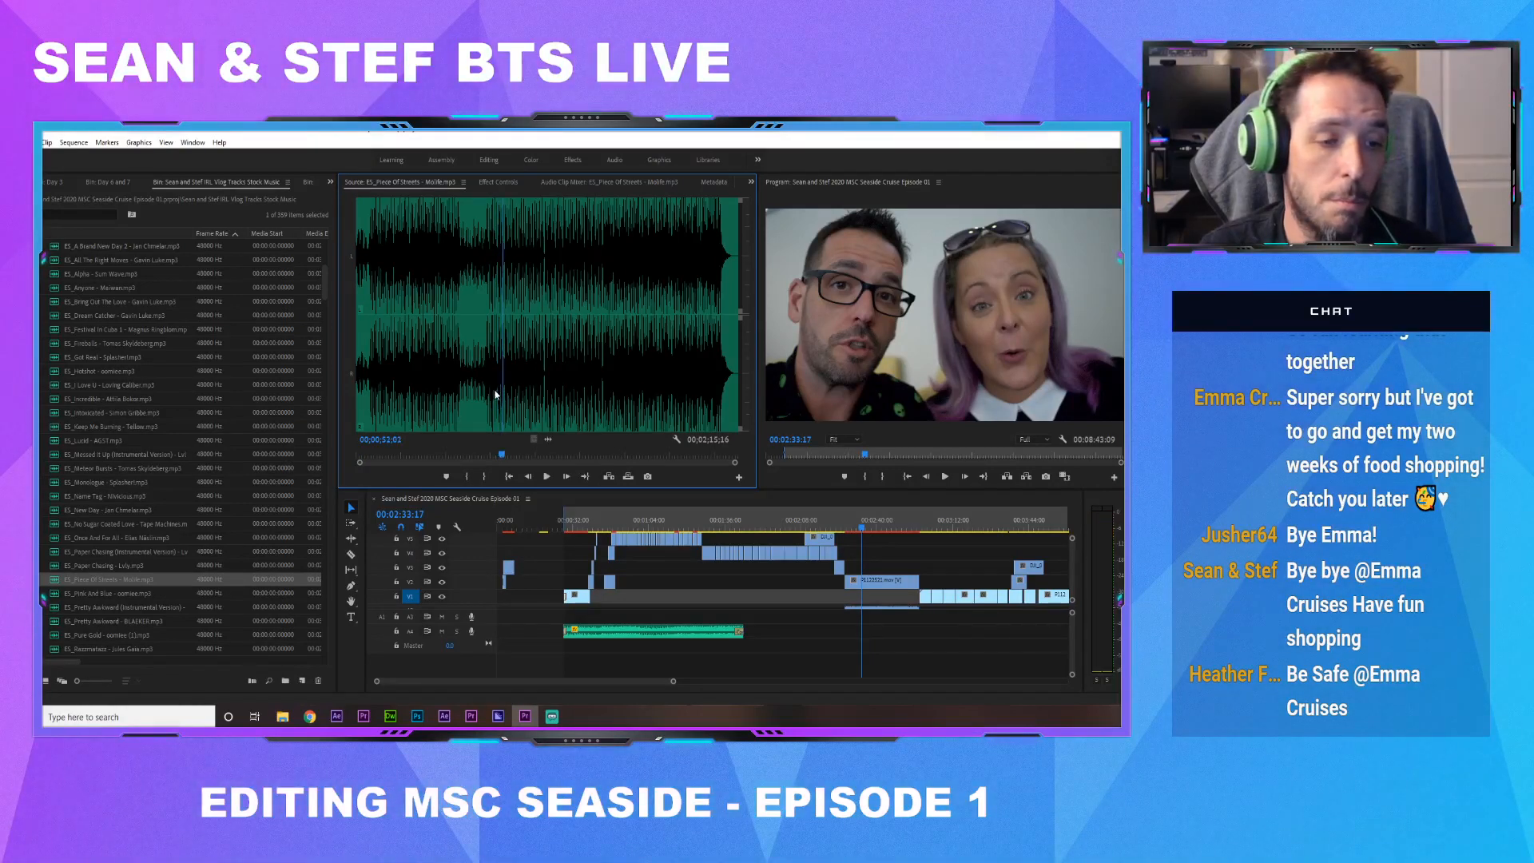
pyautogui.scroll(-4, 169, 564)
pyautogui.doubleClick(119, 579)
pyautogui.click(364, 391)
pyautogui.click(493, 391)
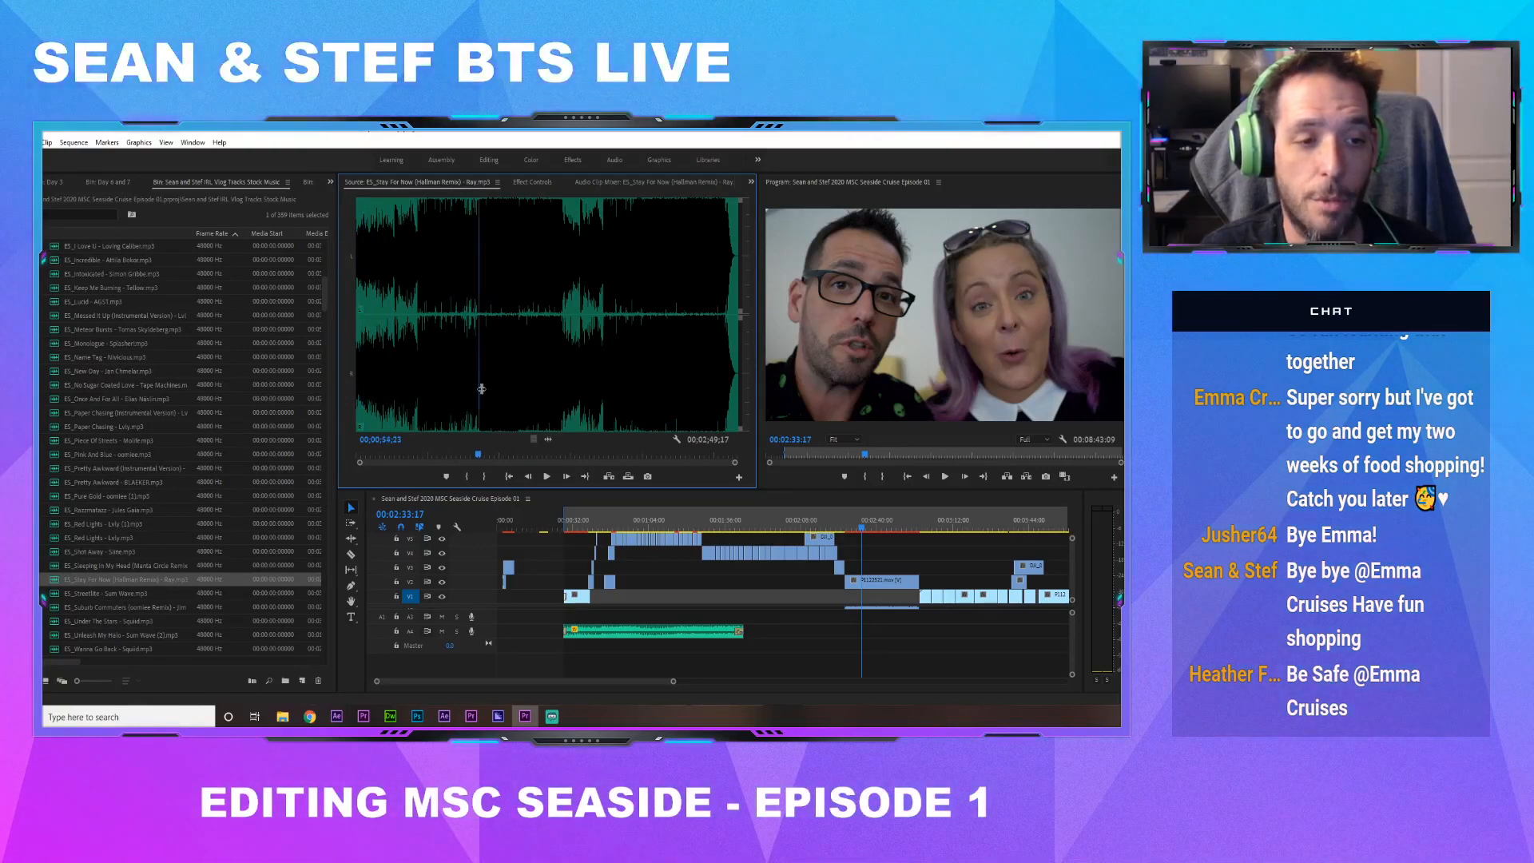
pyautogui.click(496, 398)
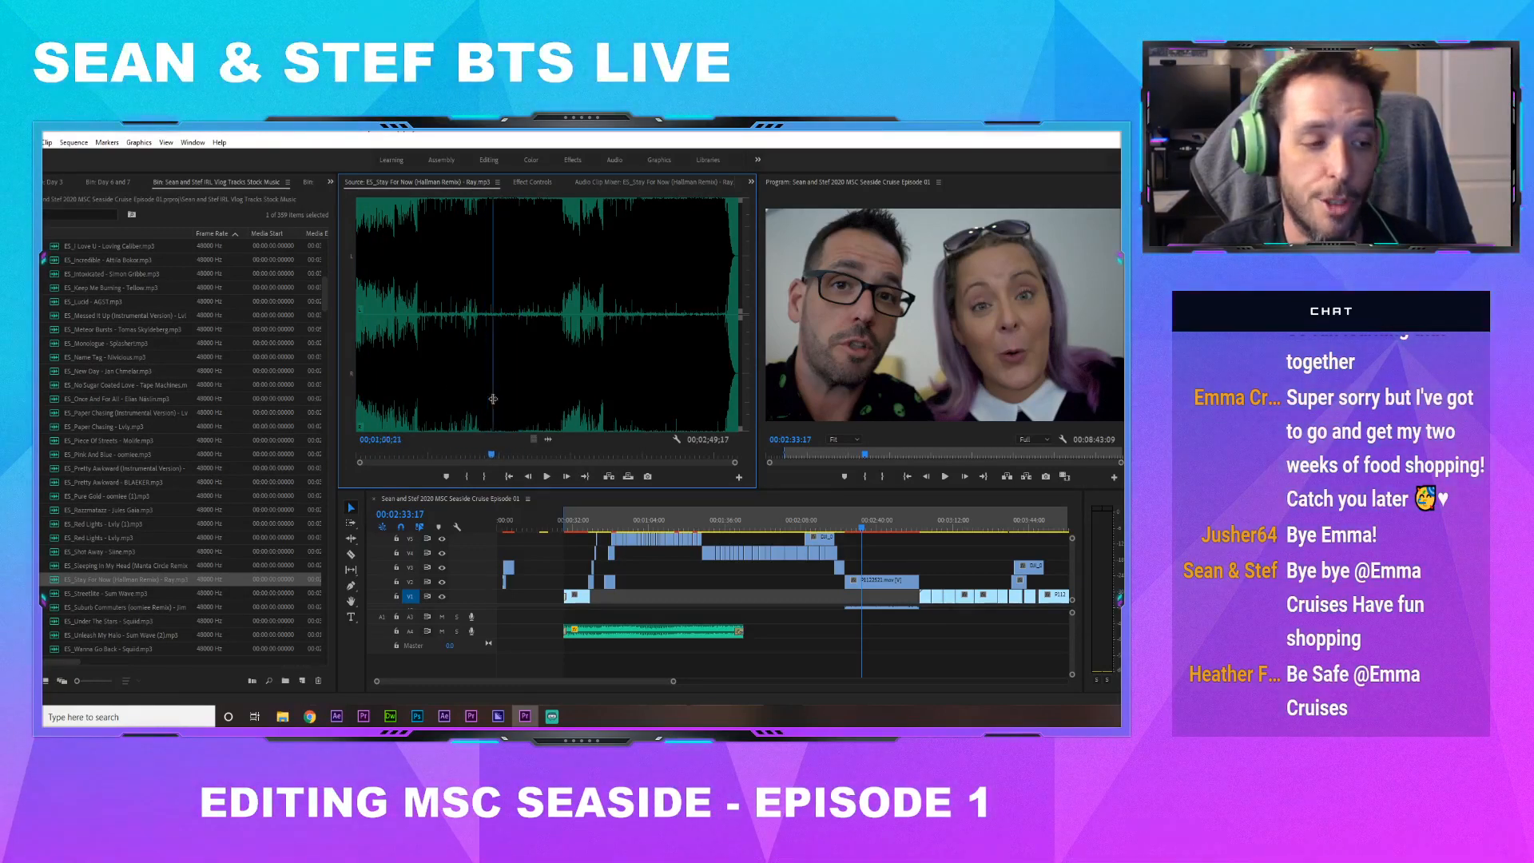
pyautogui.press('space')
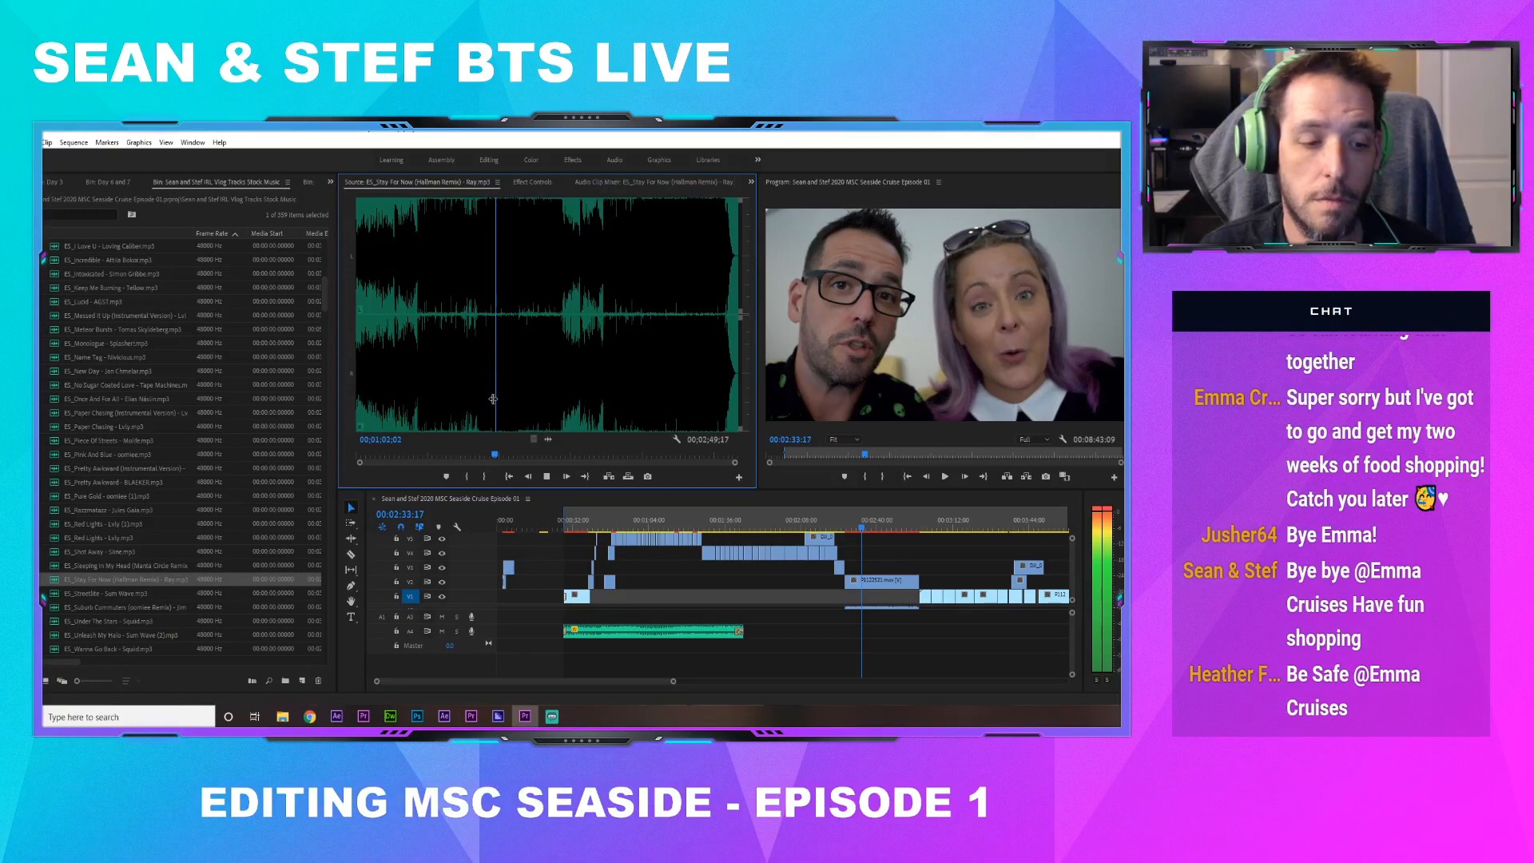
pyautogui.press('space')
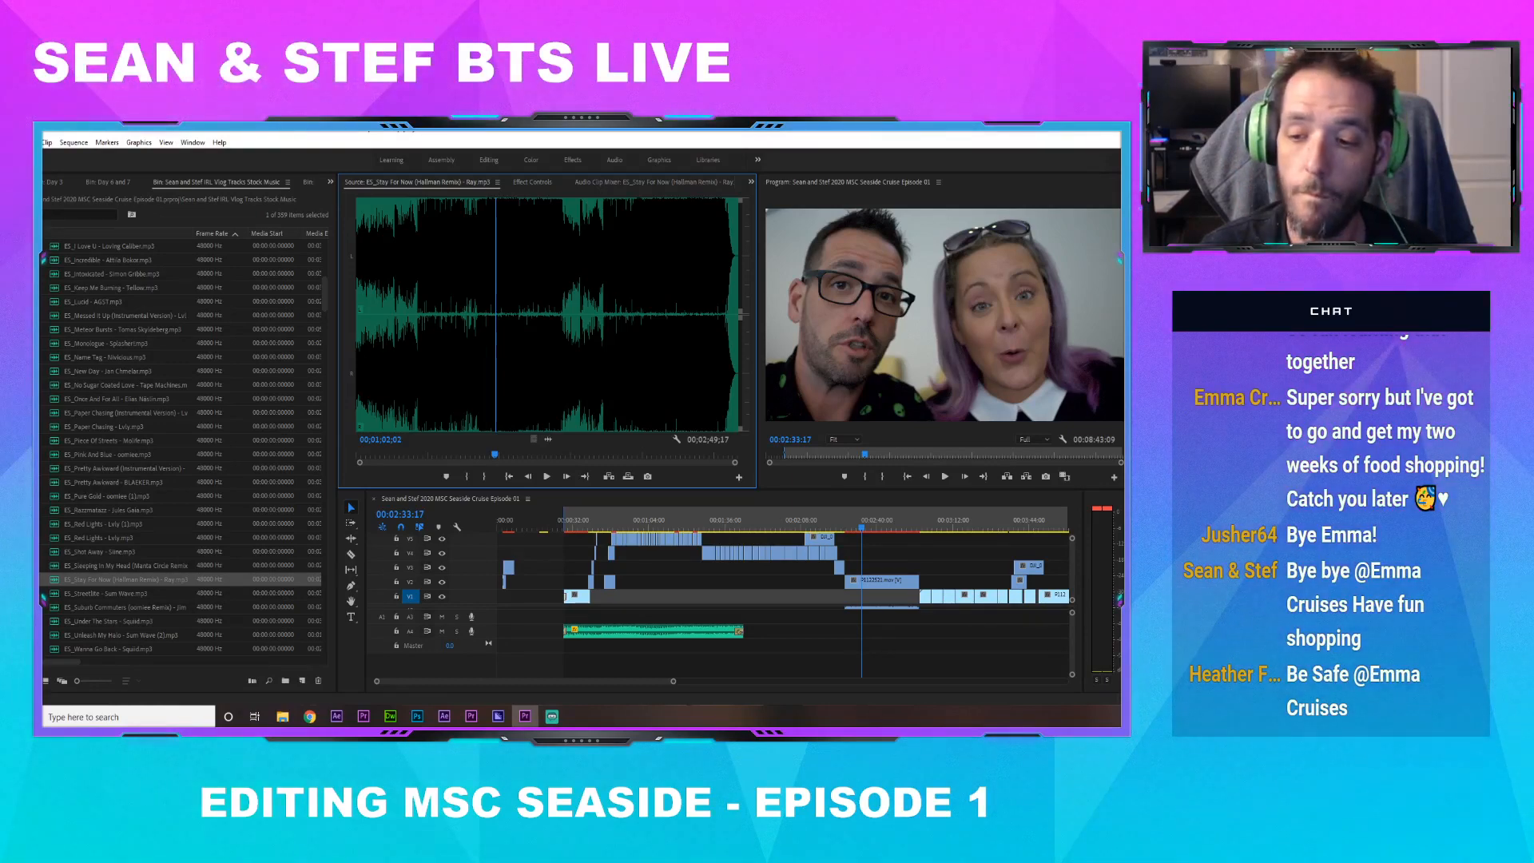
# Preview the ES_Under The Stars track in the Source Monitor from about 00:00:59
pyautogui.scroll(-1, 131, 604)
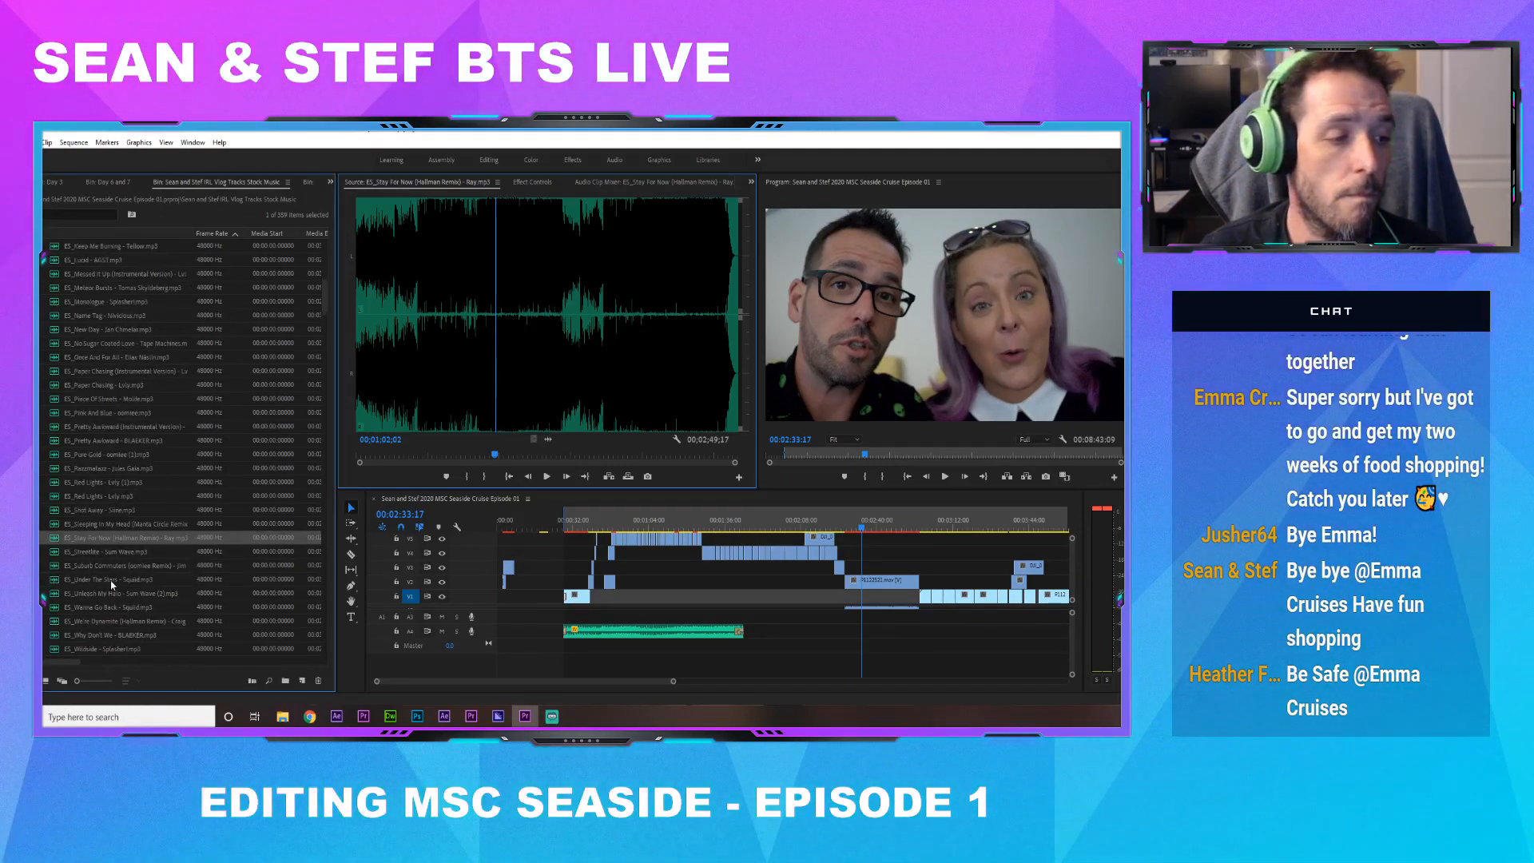
pyautogui.doubleClick(110, 580)
pyautogui.moveTo(469, 458); pyautogui.dragTo(471, 457)
pyautogui.press('space')
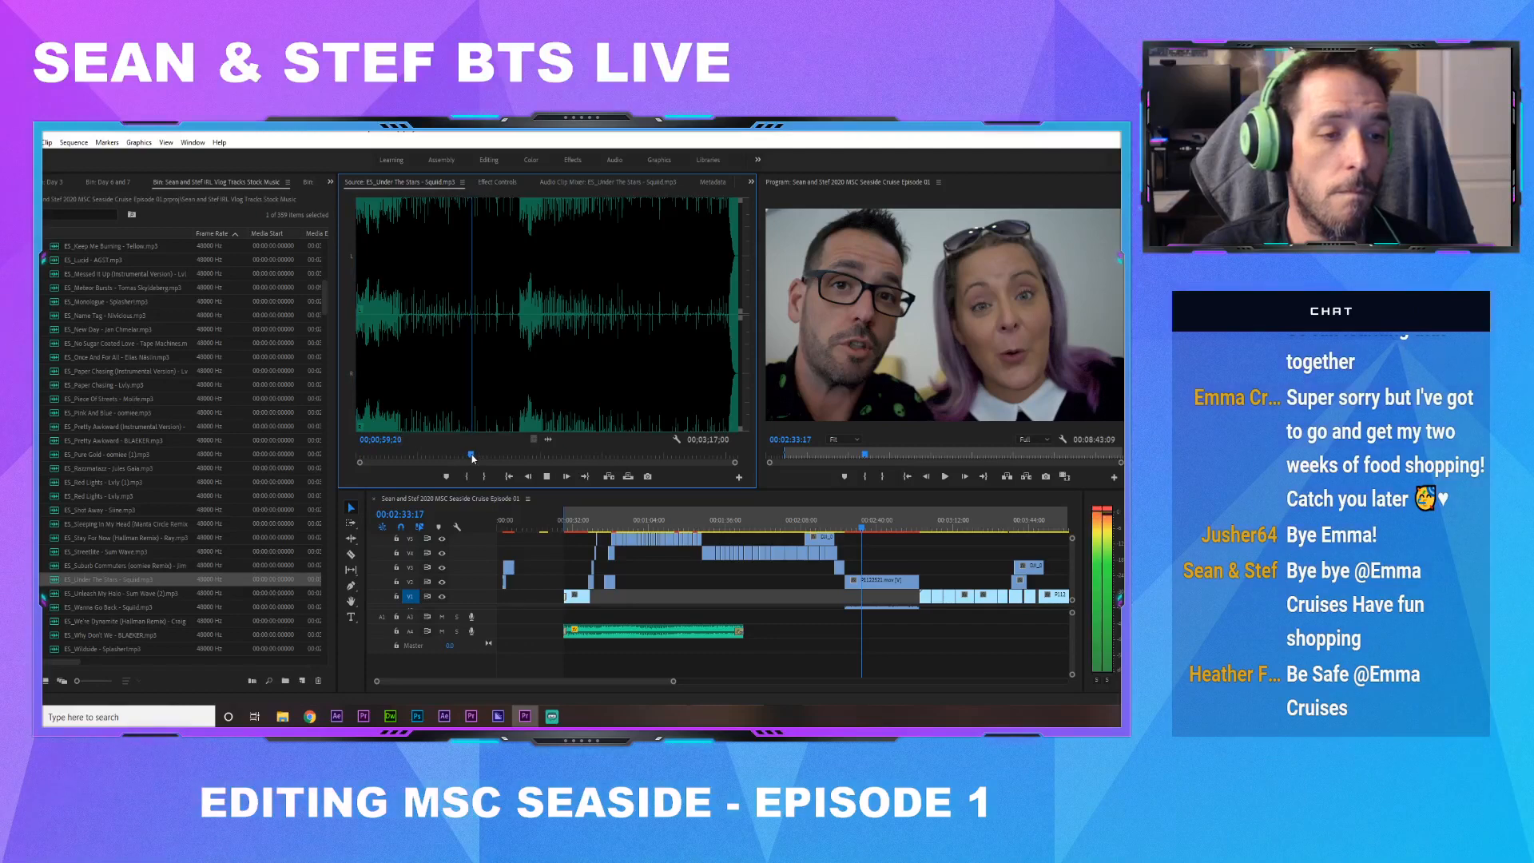
pyautogui.press('space')
# Preview the ES_Unleash My Halo track in the Source Monitor from about 00:00:08, playing it in short bursts
pyautogui.scroll(-2, 132, 607)
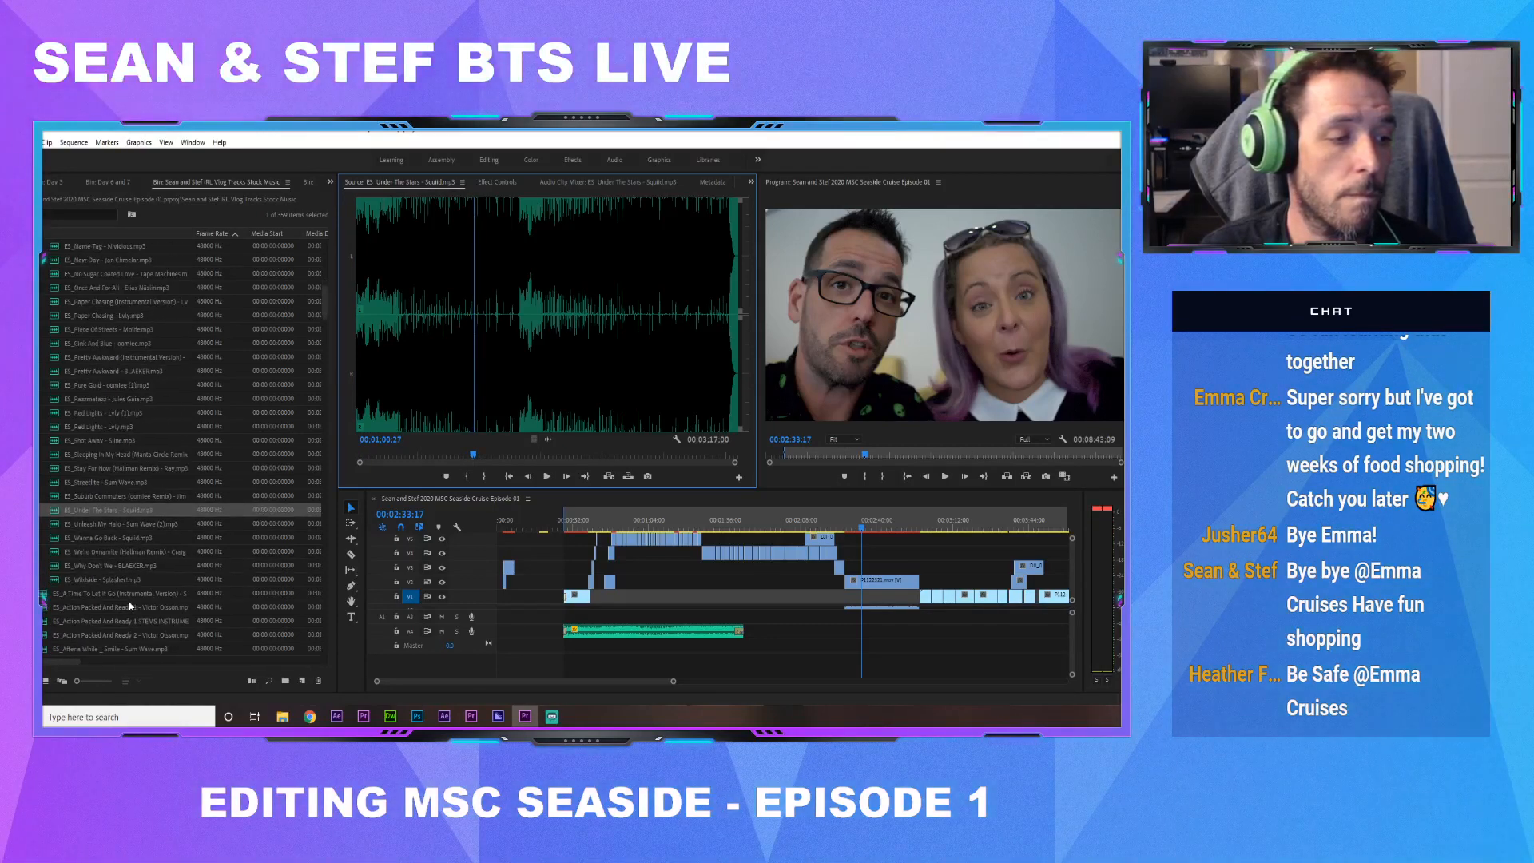
pyautogui.doubleClick(120, 524)
pyautogui.click(384, 409)
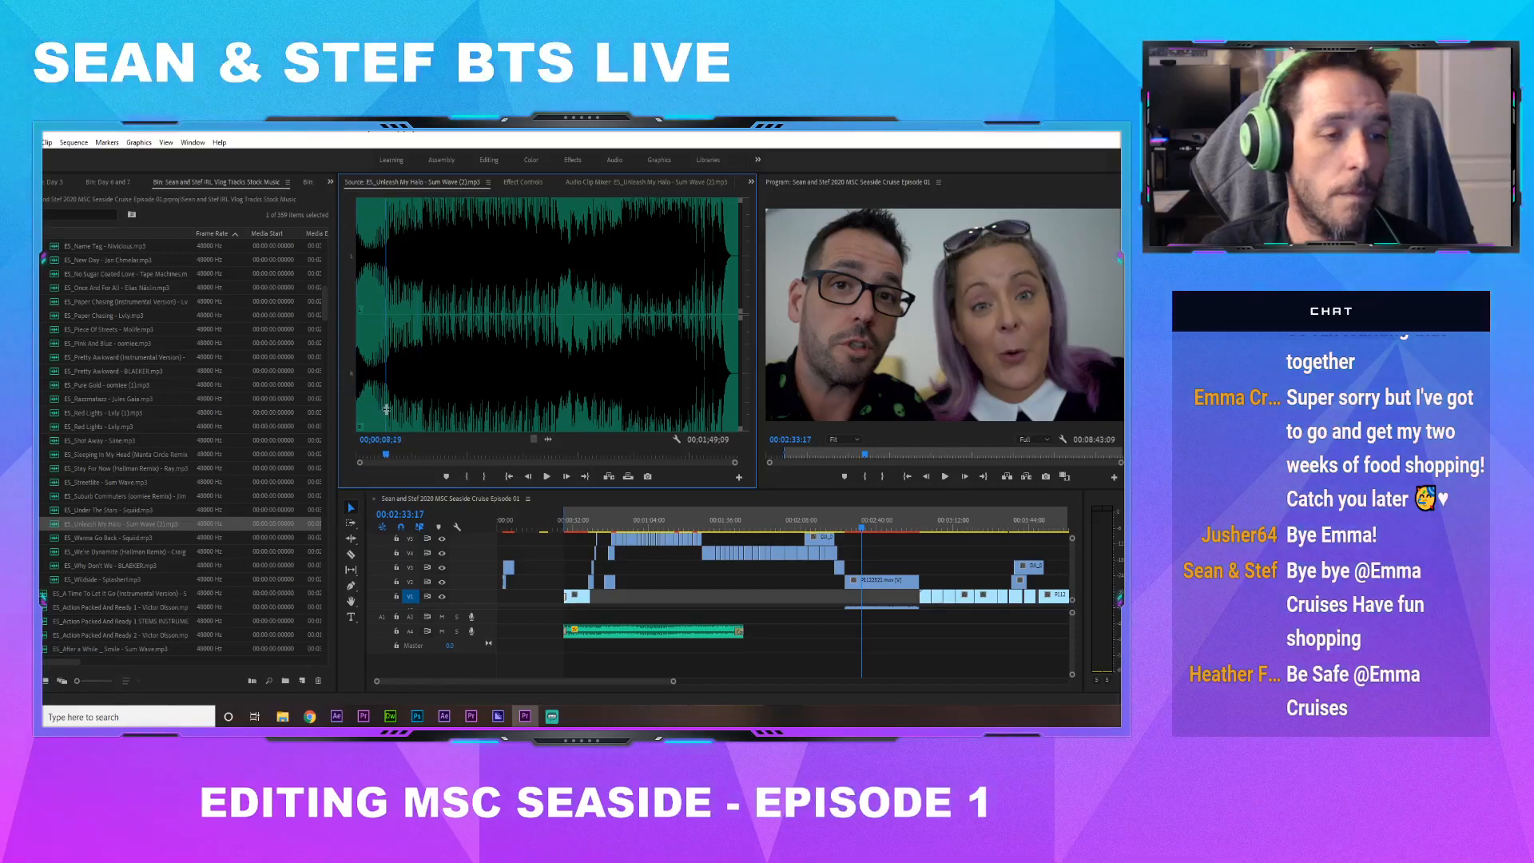
pyautogui.press('space')
pyautogui.press('space')
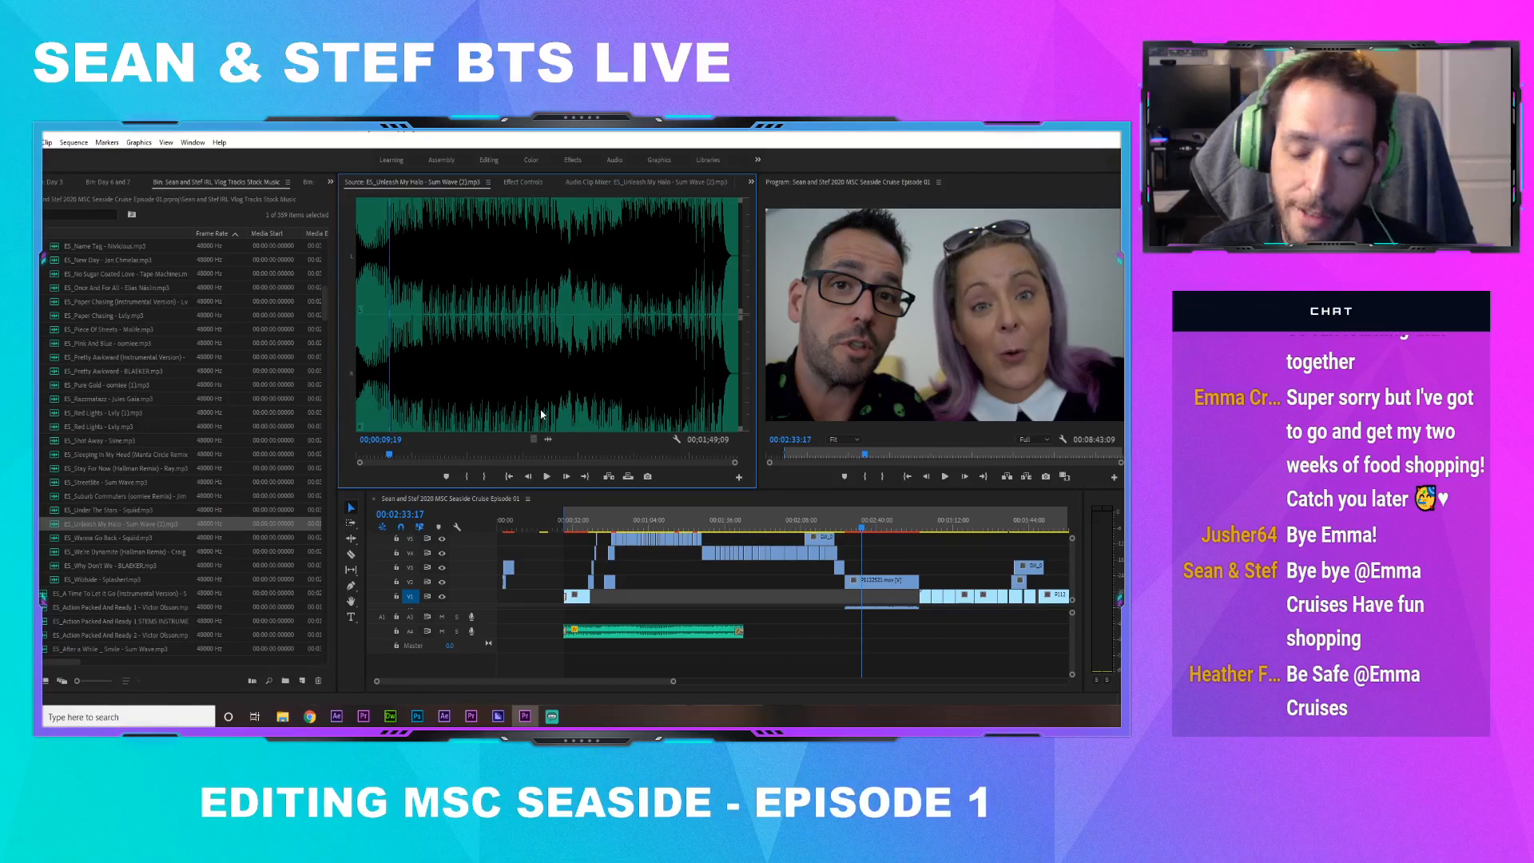
pyautogui.press('space')
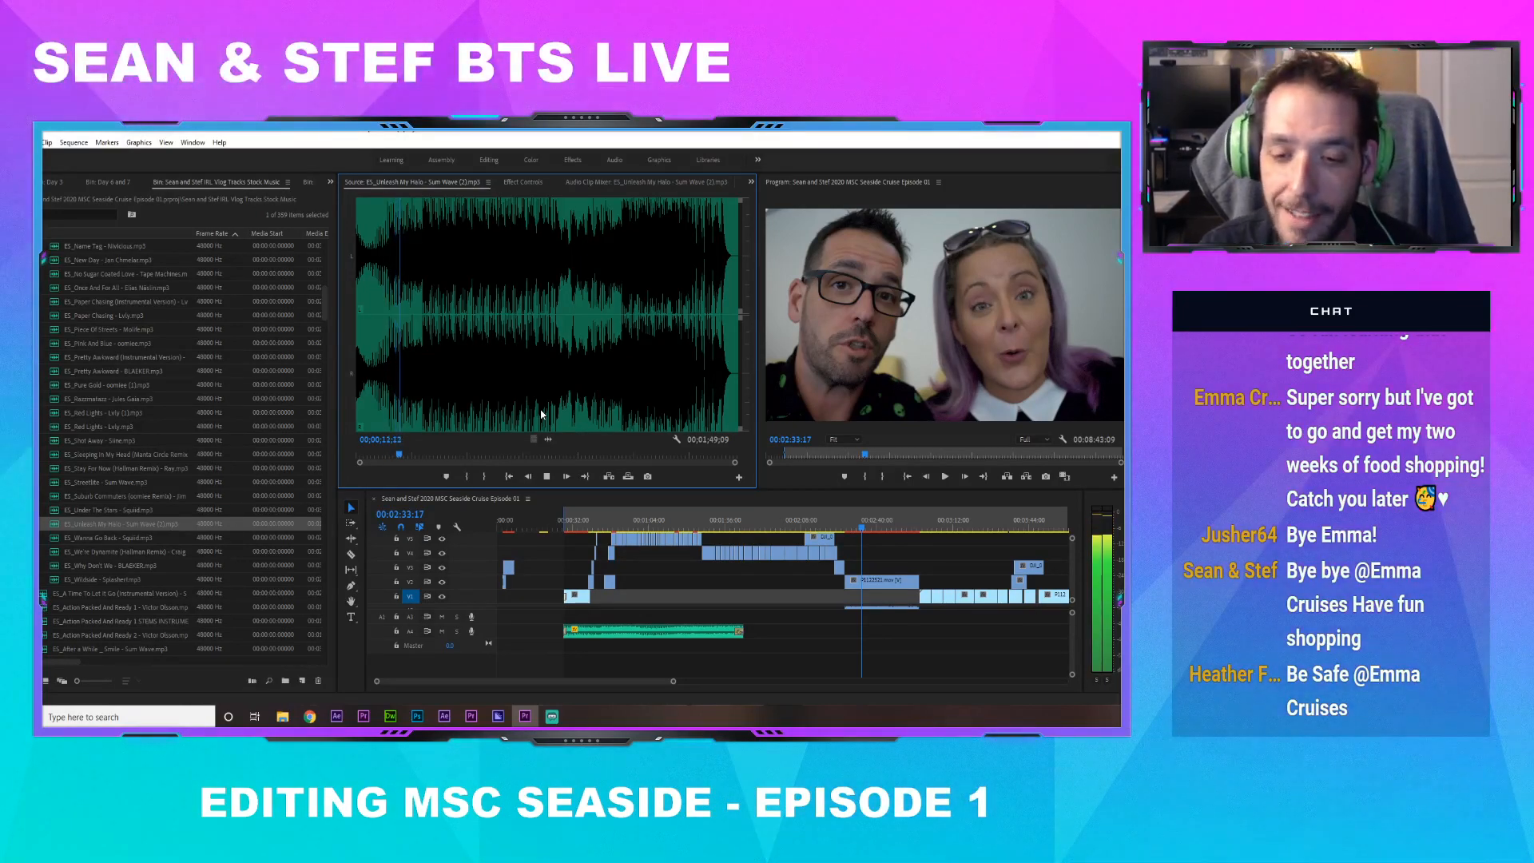
pyautogui.press('space')
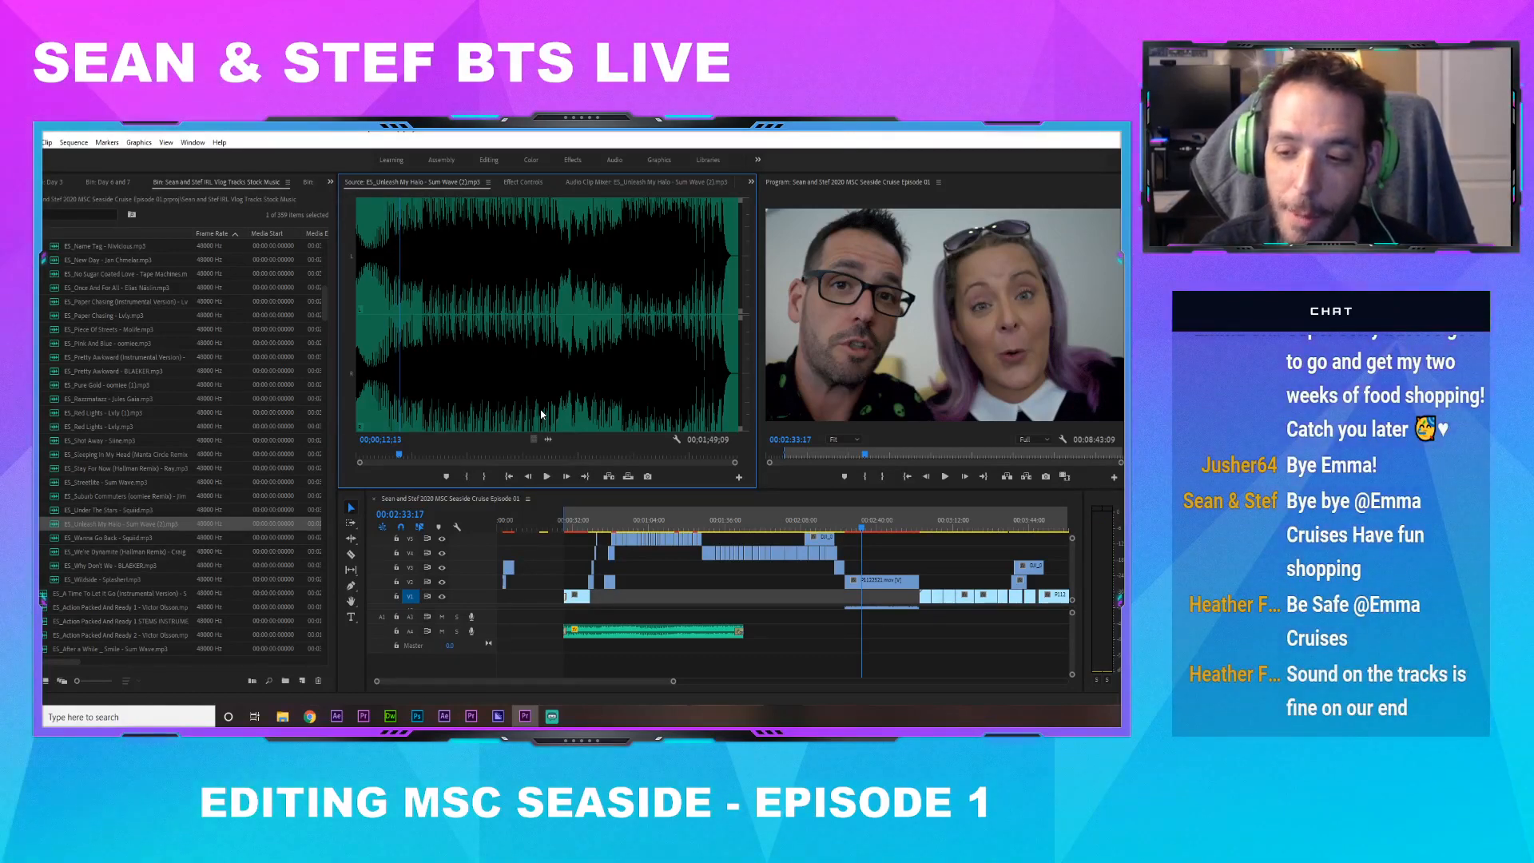
pyautogui.press('space')
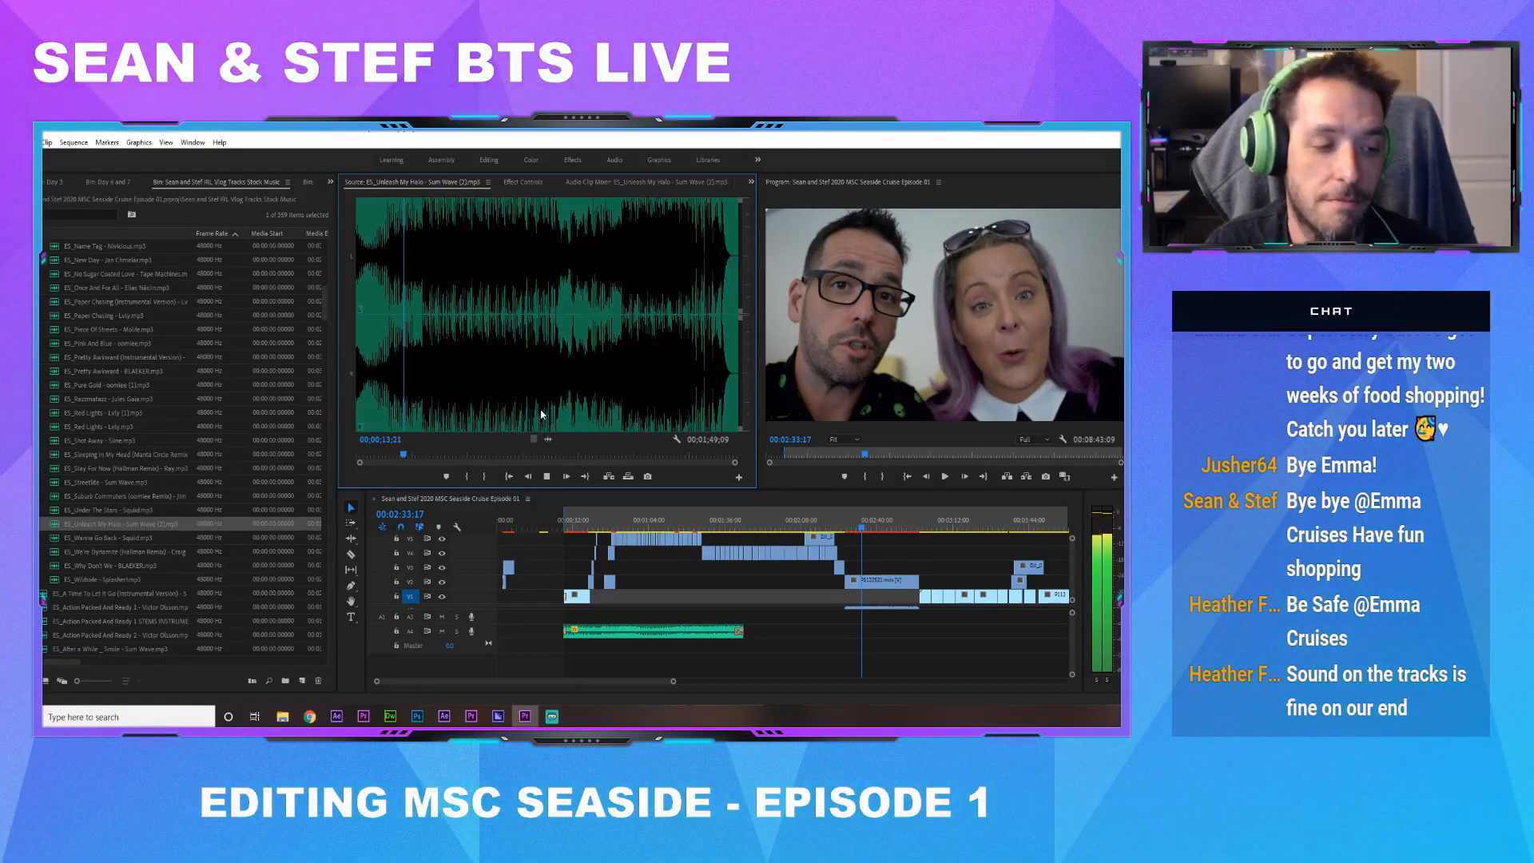
pyautogui.press('space')
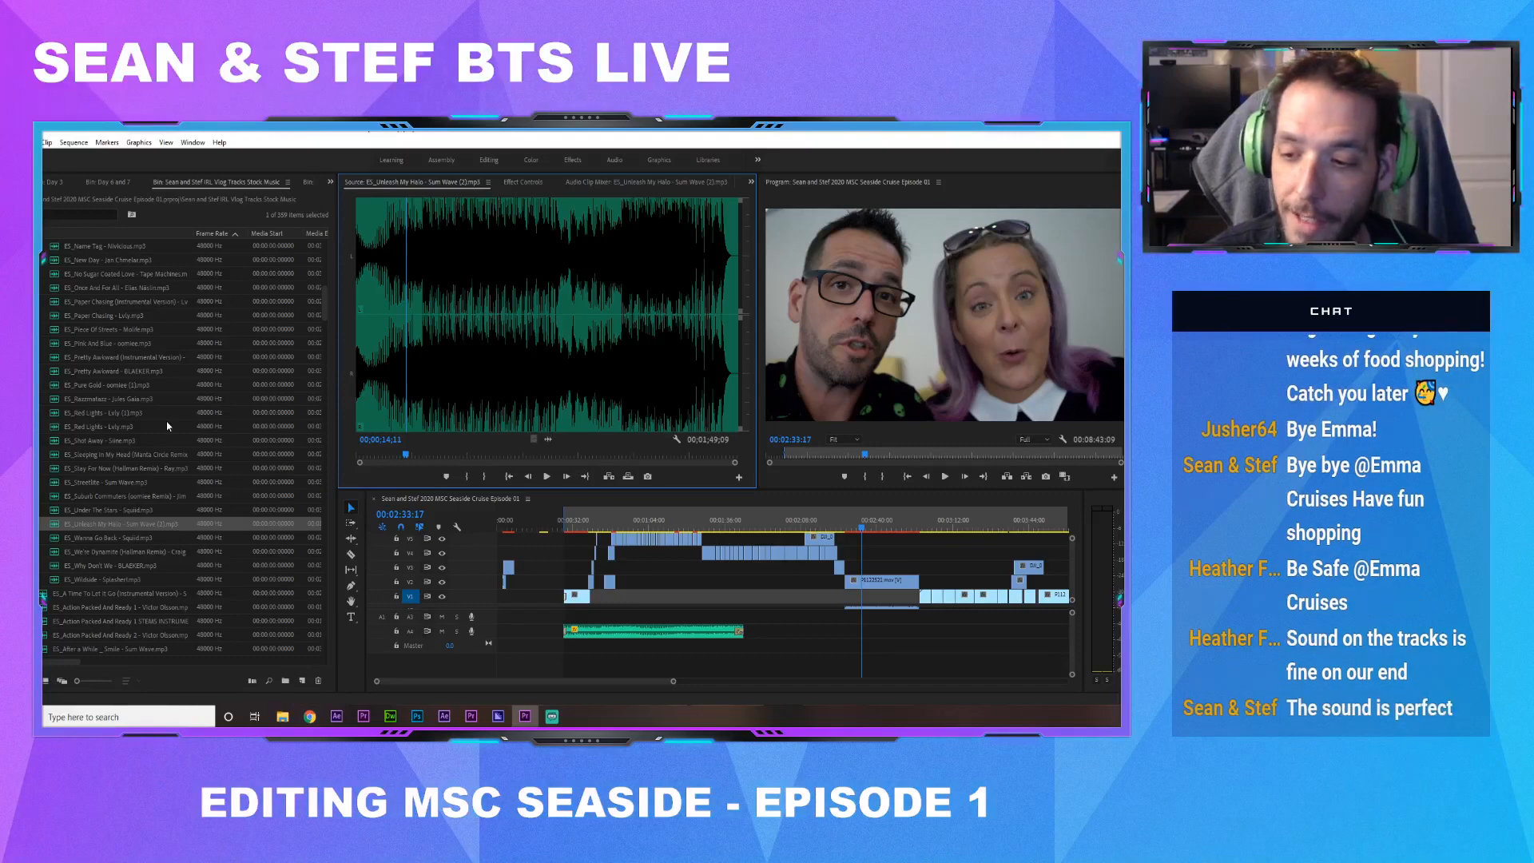
# Preview the ES_Streetlite track in the Source Monitor and cue it at about 00:00:43
pyautogui.scroll(-1, 187, 439)
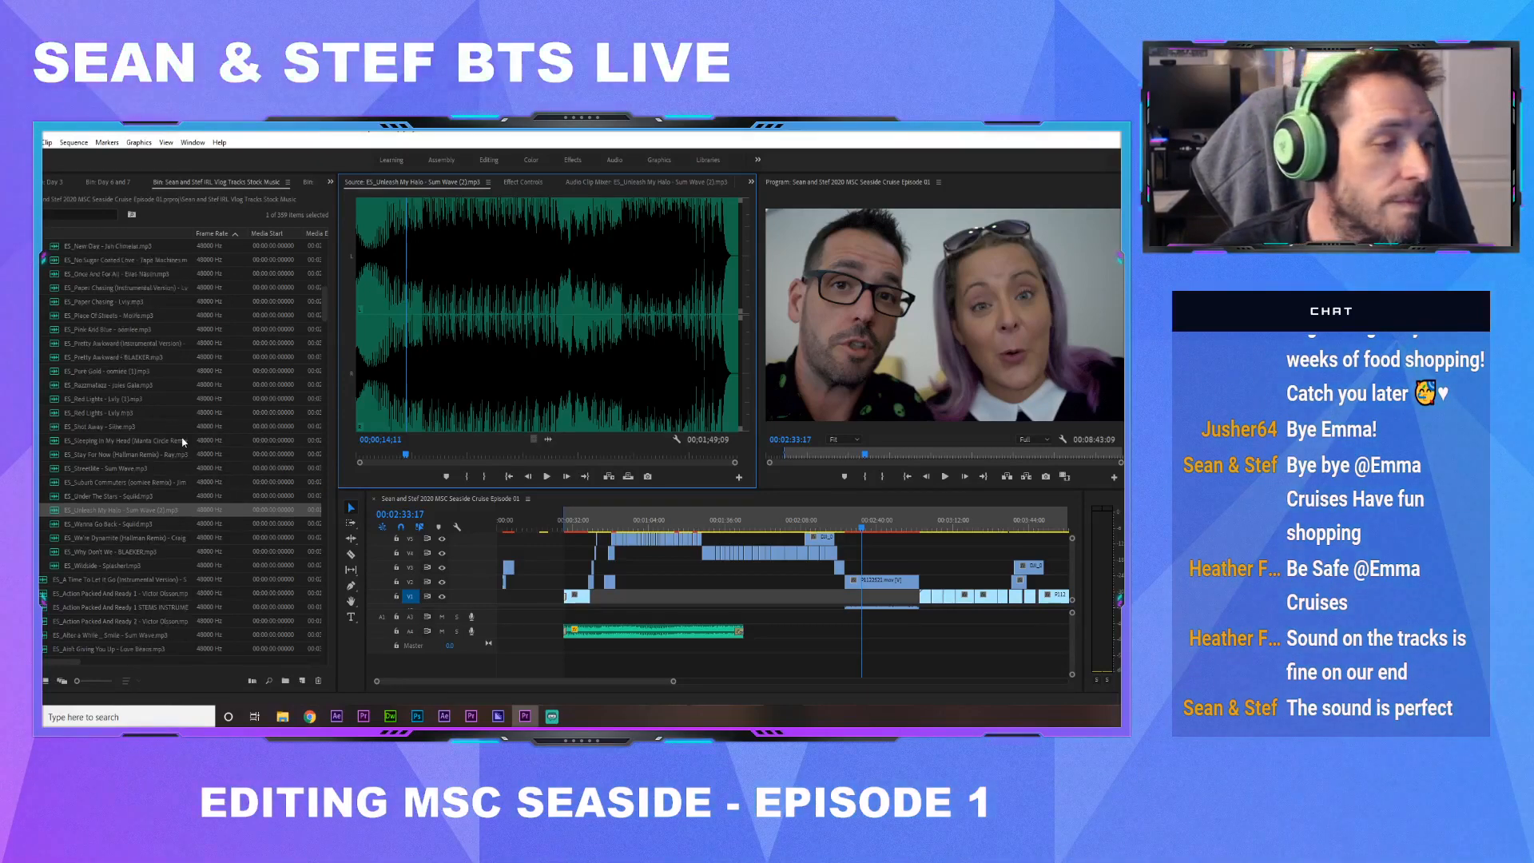
pyautogui.doubleClick(137, 453)
pyautogui.click(422, 352)
pyautogui.press('space')
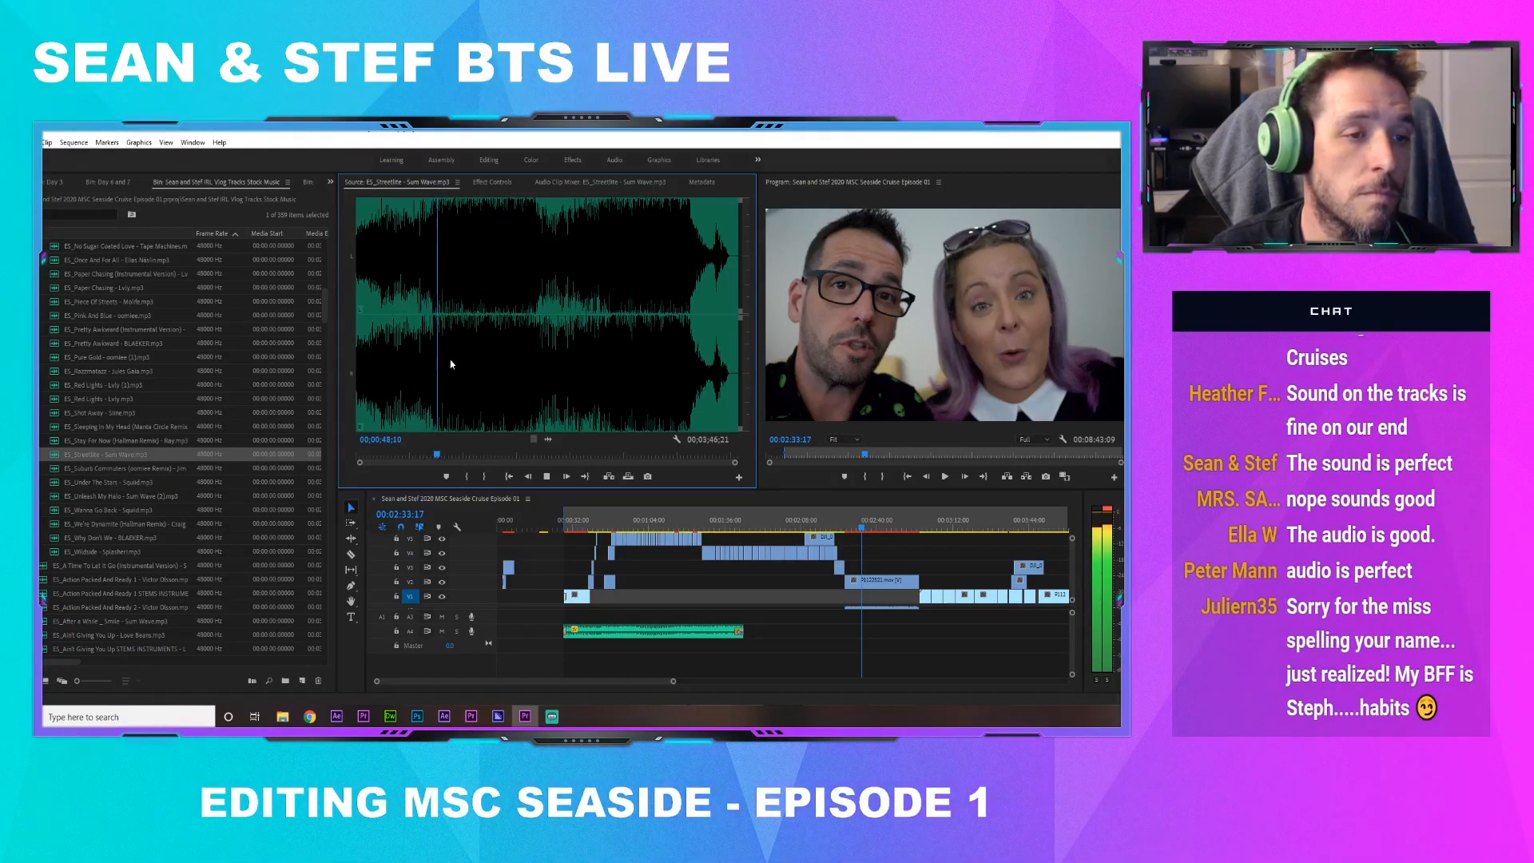
pyautogui.press('space')
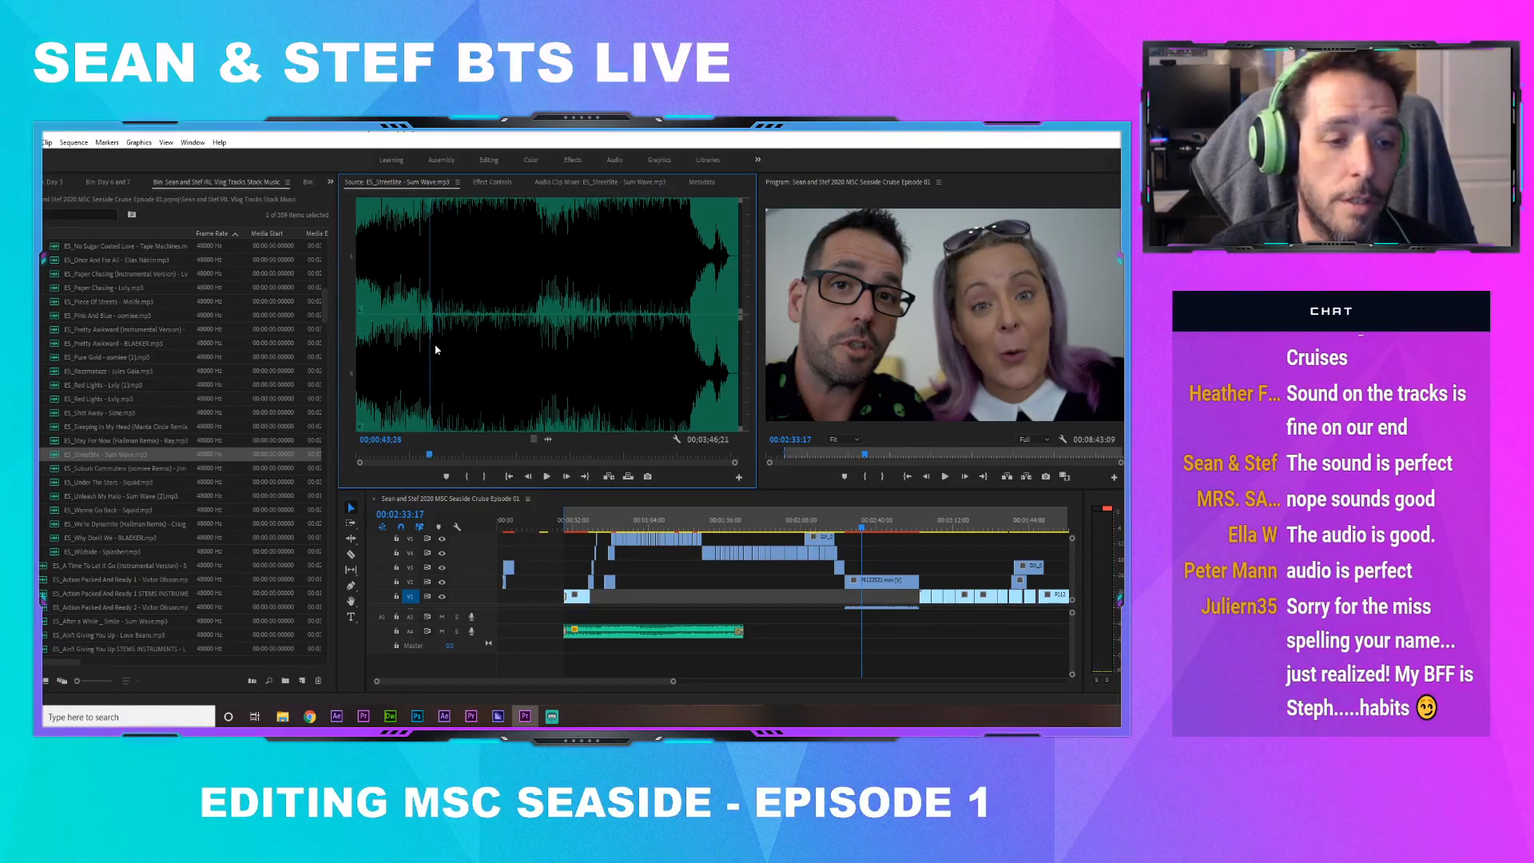
# Mark the ES_Streetlite excerpt from about 00:00:43 to 00:00:52 and place it in the sequence after the existing music
pyautogui.click(469, 477)
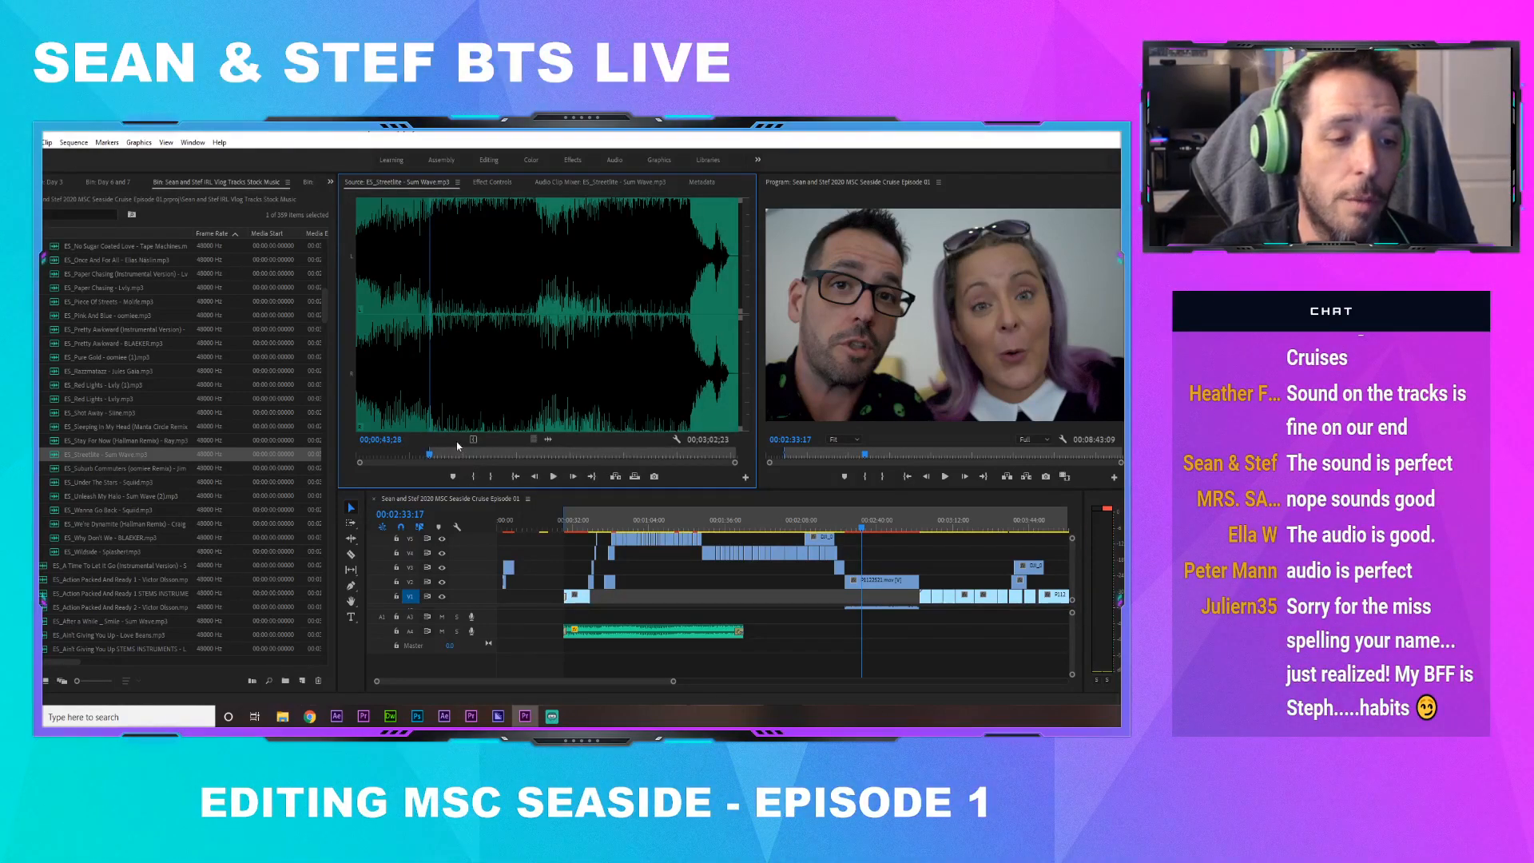
pyautogui.click(489, 477)
pyautogui.moveTo(44, 452); pyautogui.dragTo(810, 594)
# Move the ES_Streetlite excerpt to the audio track beneath the existing music, starting near the point where that music ends
pyautogui.moveTo(795, 528); pyautogui.dragTo(749, 534)
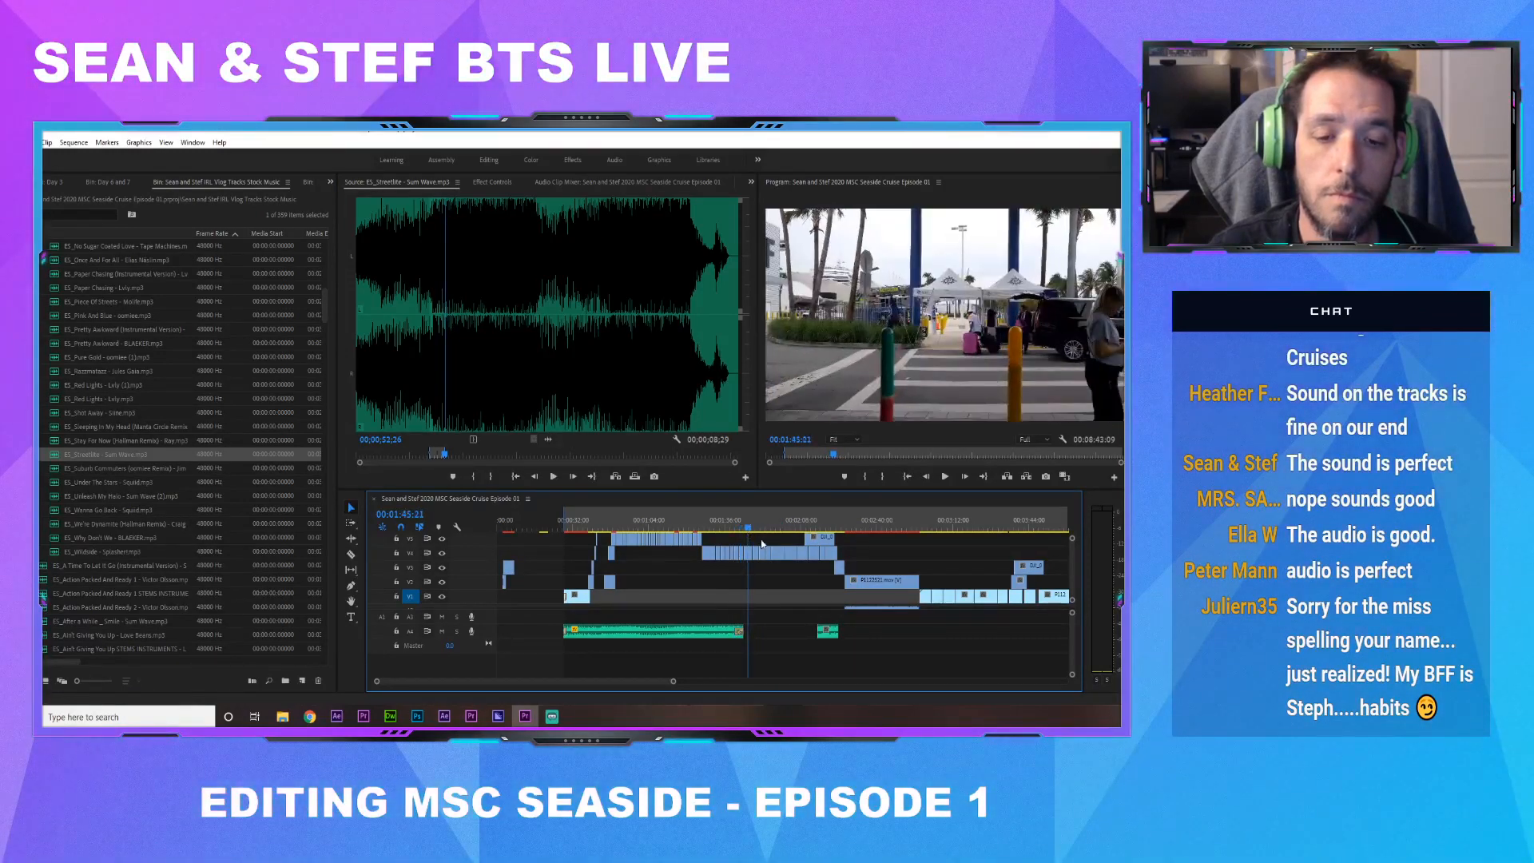
pyautogui.moveTo(831, 630); pyautogui.dragTo(772, 663)
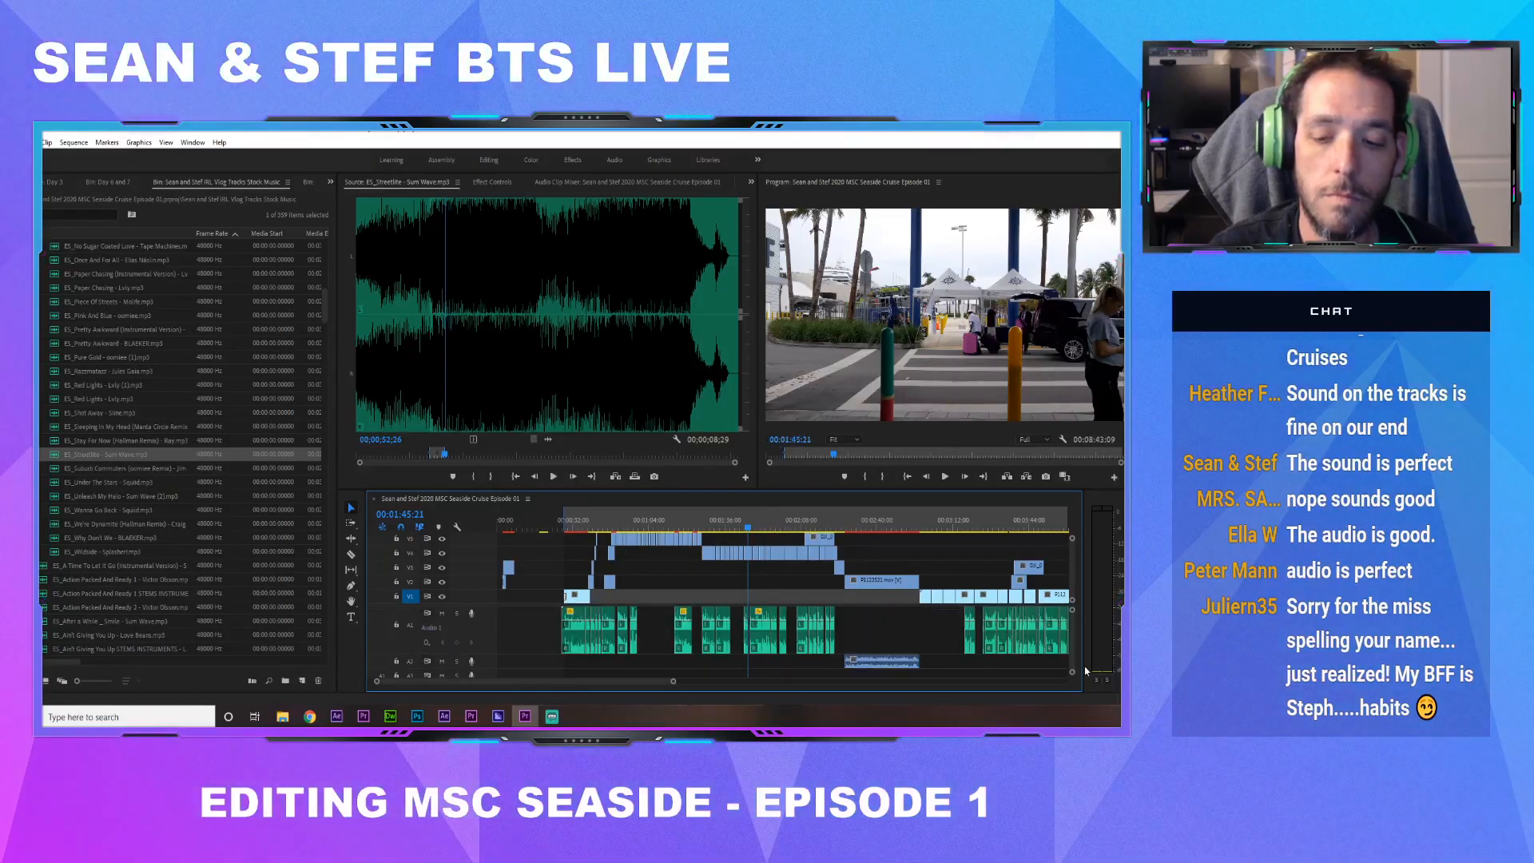
pyautogui.moveTo(1072, 653); pyautogui.dragTo(1072, 669)
pyautogui.moveTo(774, 639); pyautogui.dragTo(755, 639)
pyautogui.moveTo(675, 685); pyautogui.dragTo(644, 684)
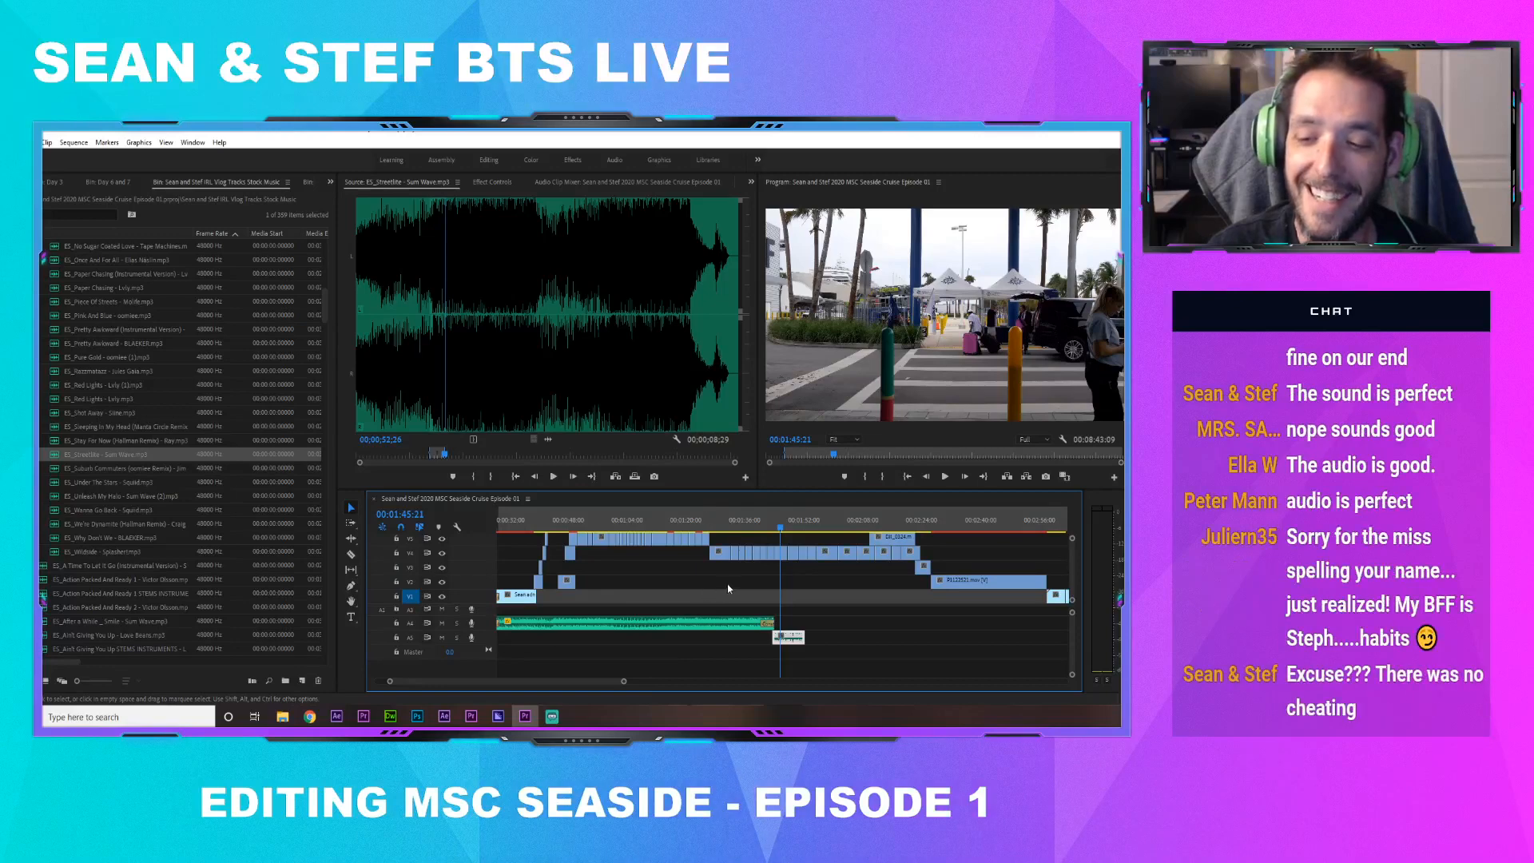
# Play the music change from about 00:01:42 and set the ES_Streetlite clip's volume level to -8 dB
pyautogui.click(762, 528)
pyautogui.press('space')
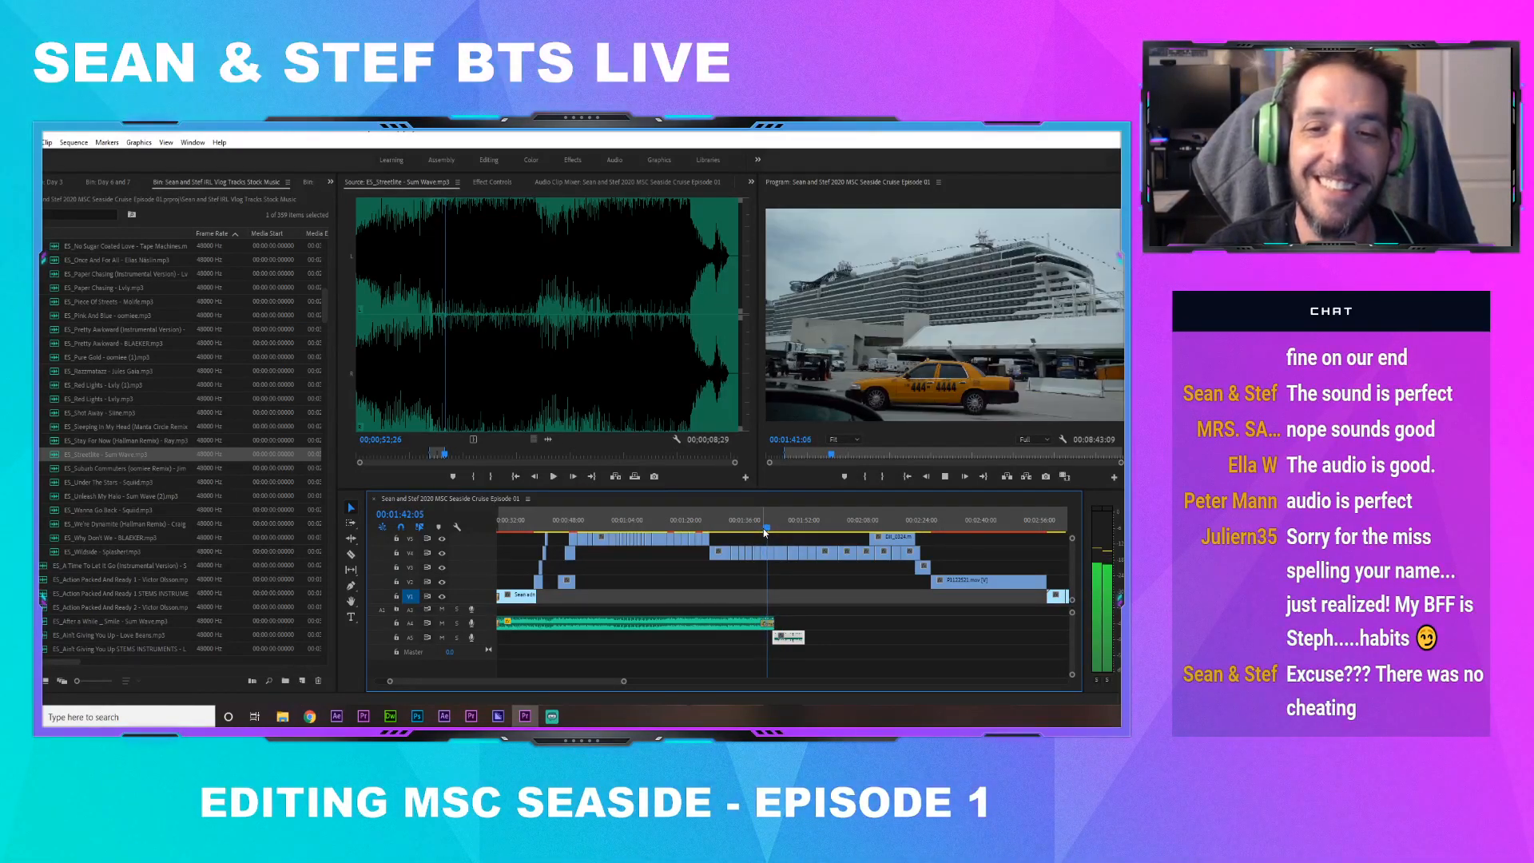
pyautogui.press('space')
pyautogui.click(792, 638)
pyautogui.click(497, 183)
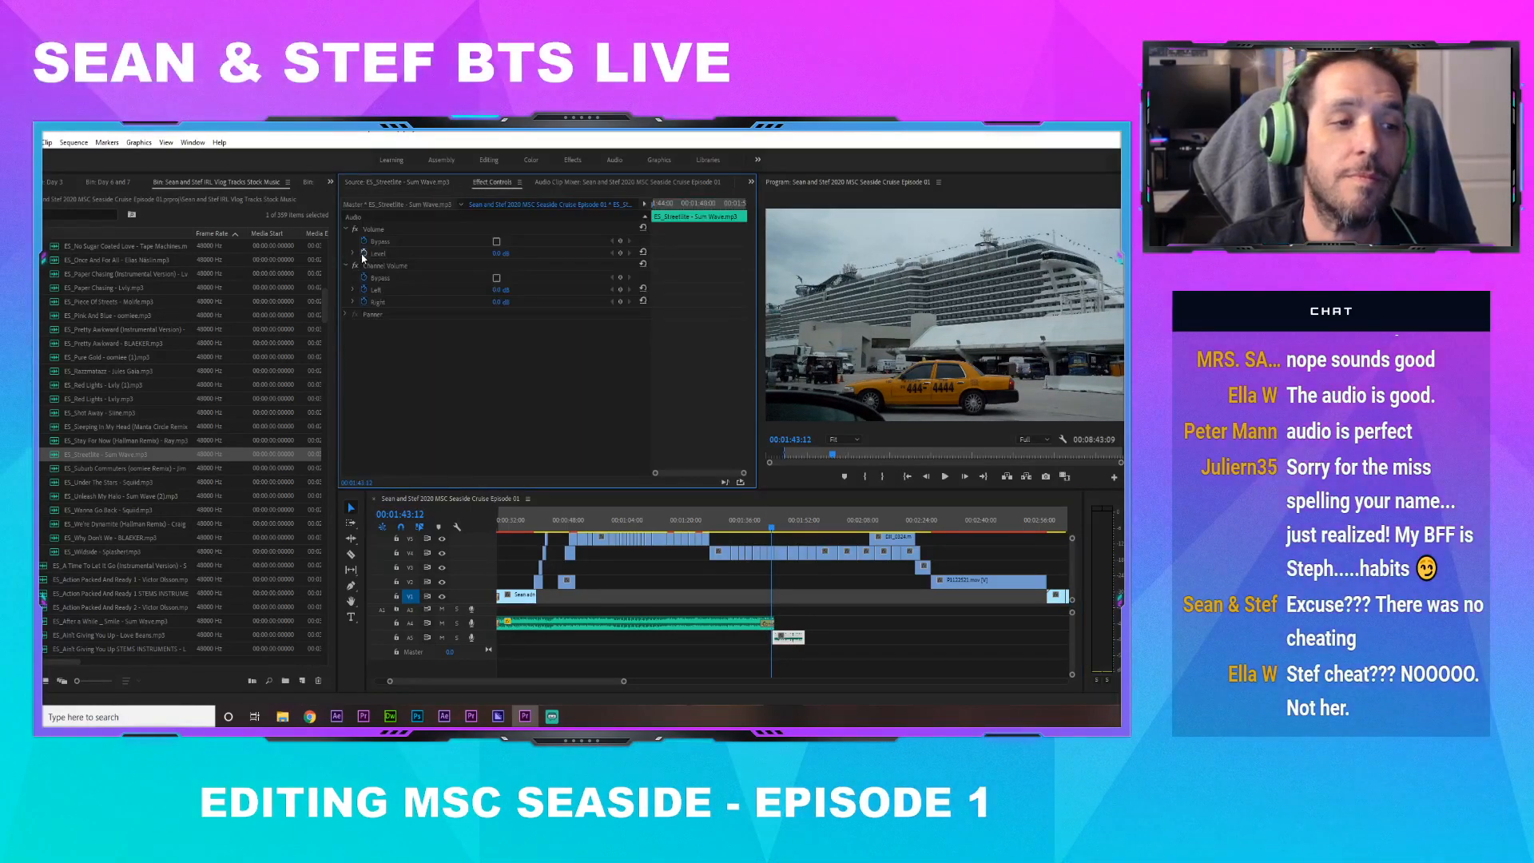
pyautogui.write('-8')
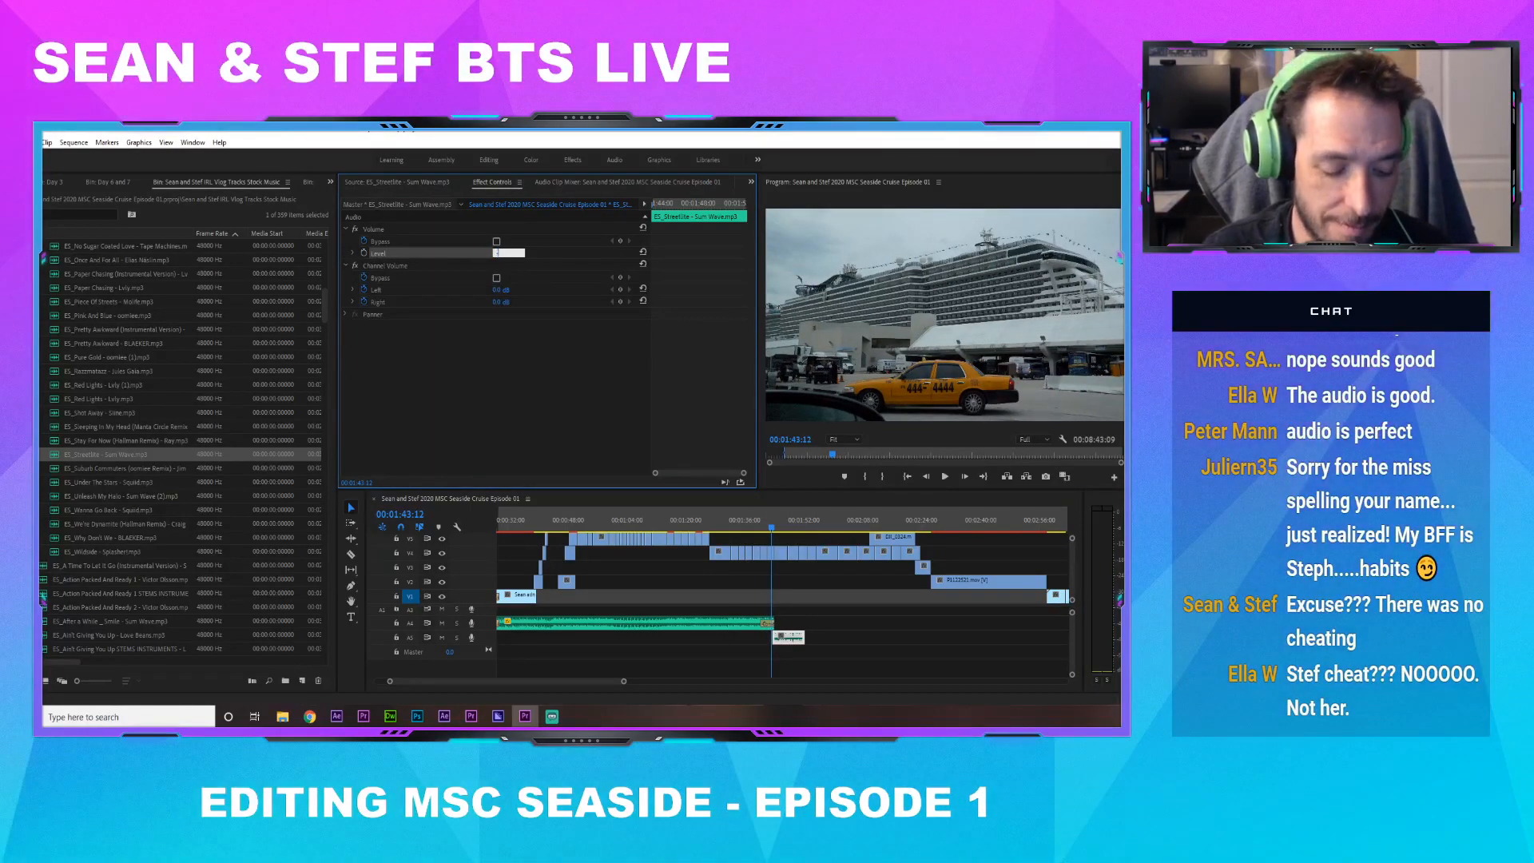
# Shift the ES_Streetlite clip to start where the previous music ends at about 00:01:44 and play the changeover
pyautogui.click(770, 526)
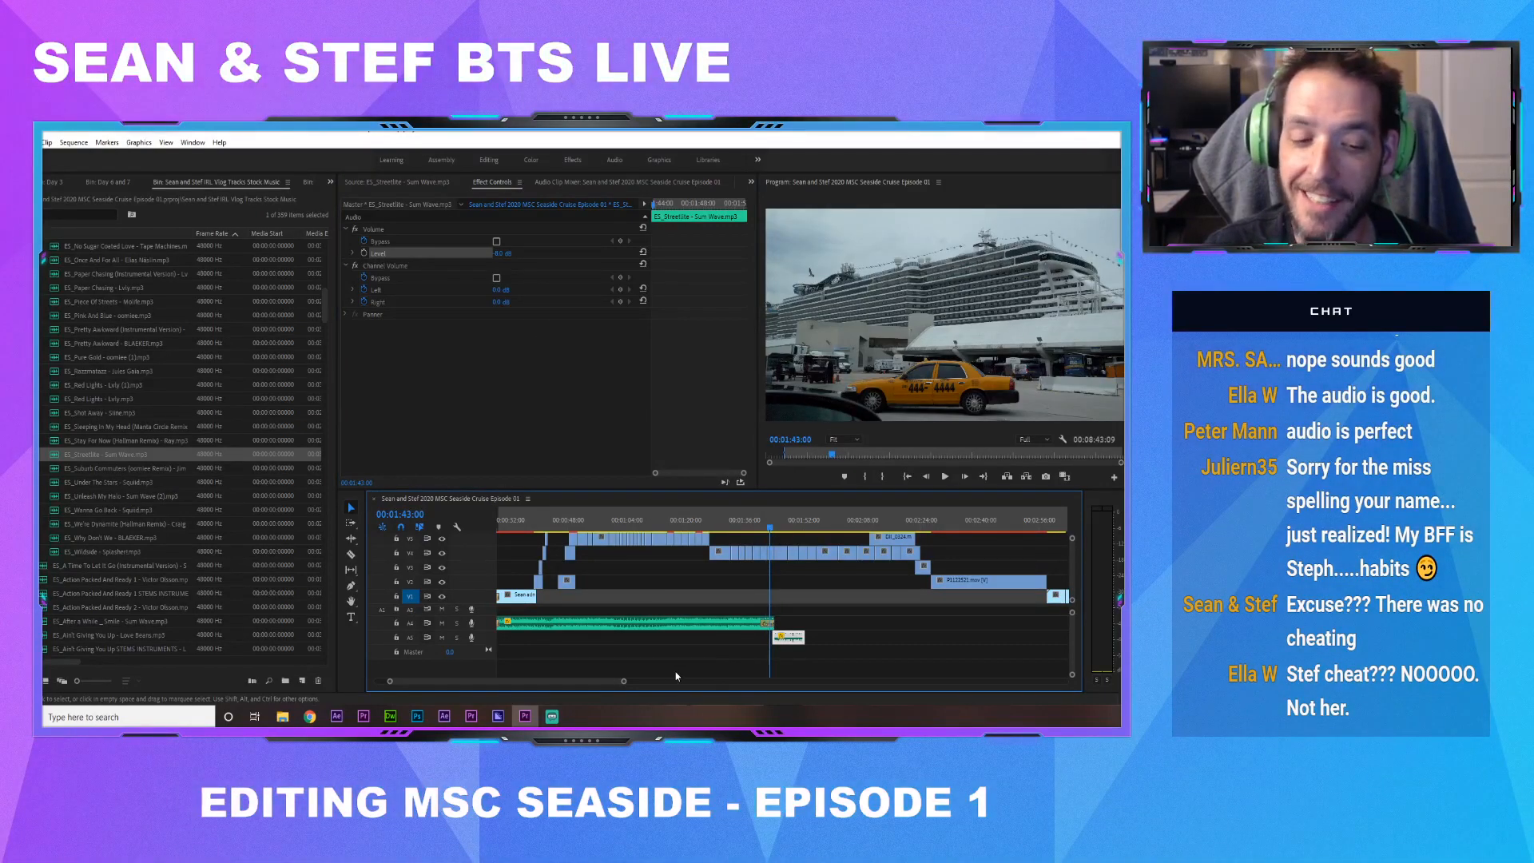
pyautogui.moveTo(624, 682); pyautogui.dragTo(568, 683)
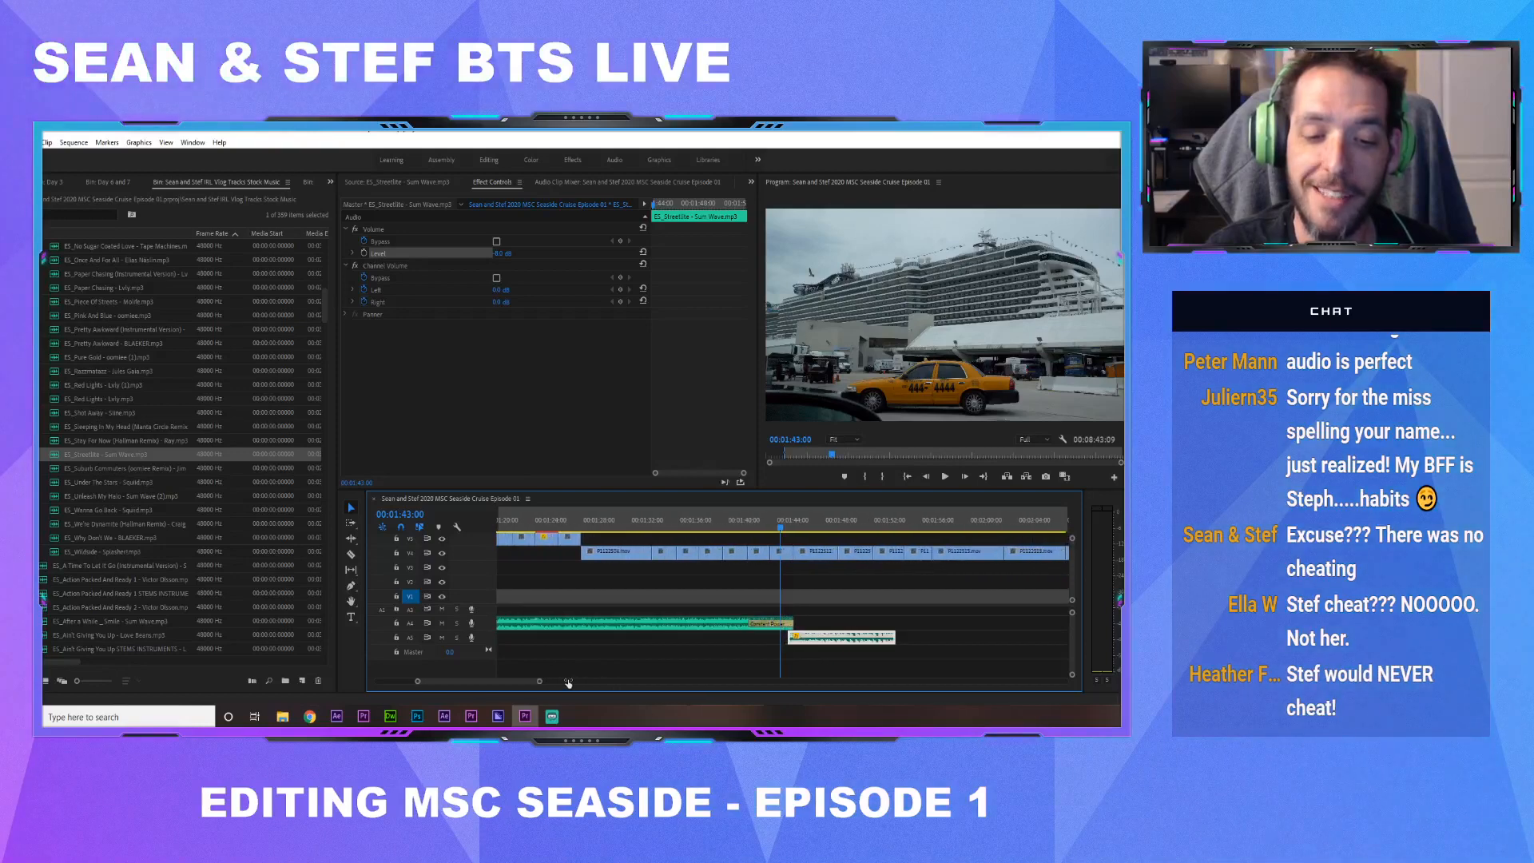
pyautogui.moveTo(796, 642); pyautogui.dragTo(801, 639)
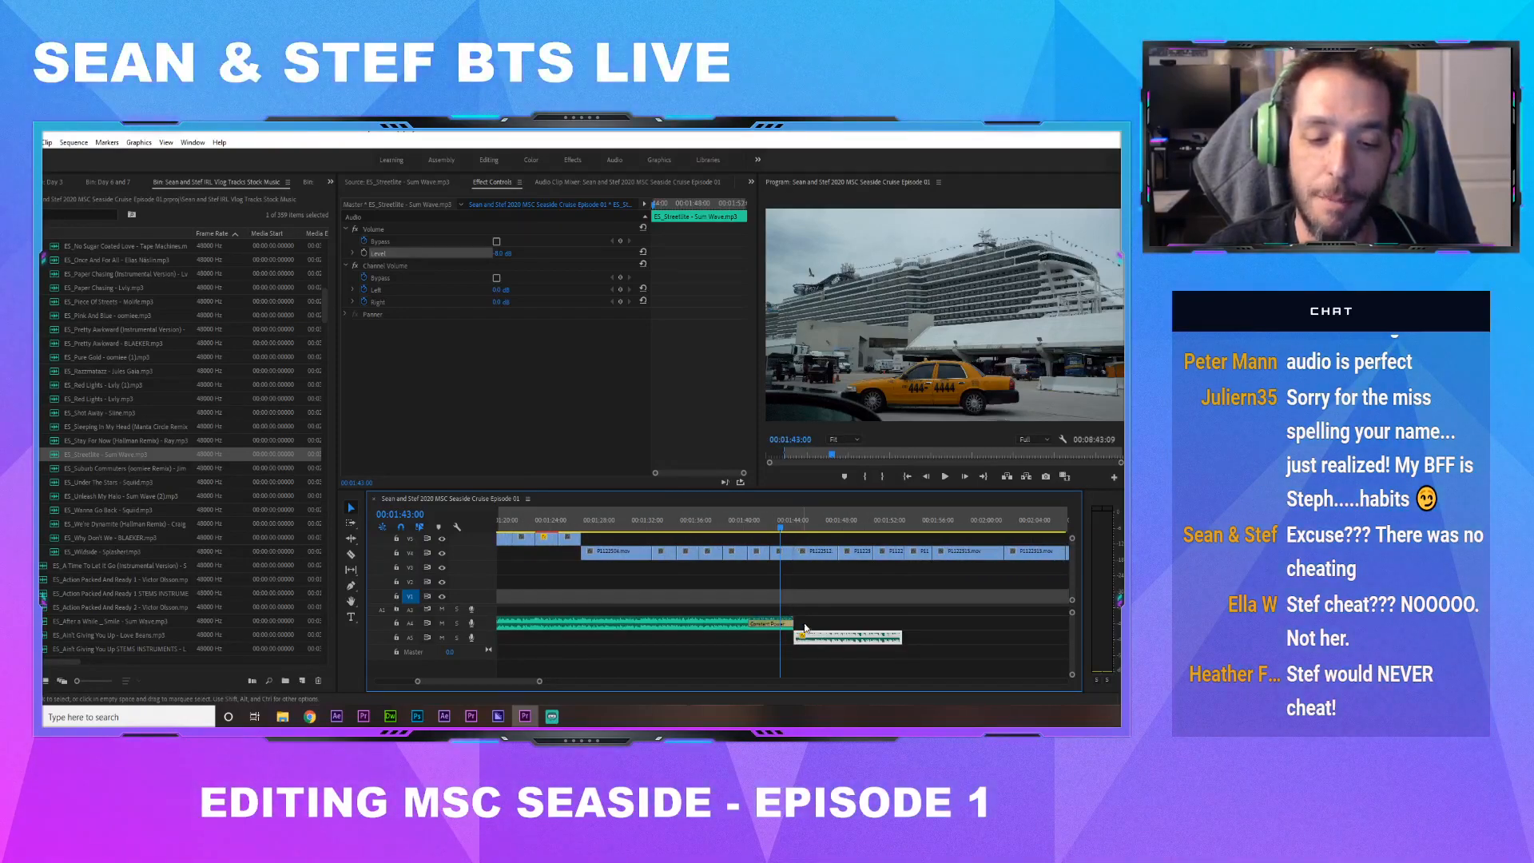
pyautogui.click(808, 624)
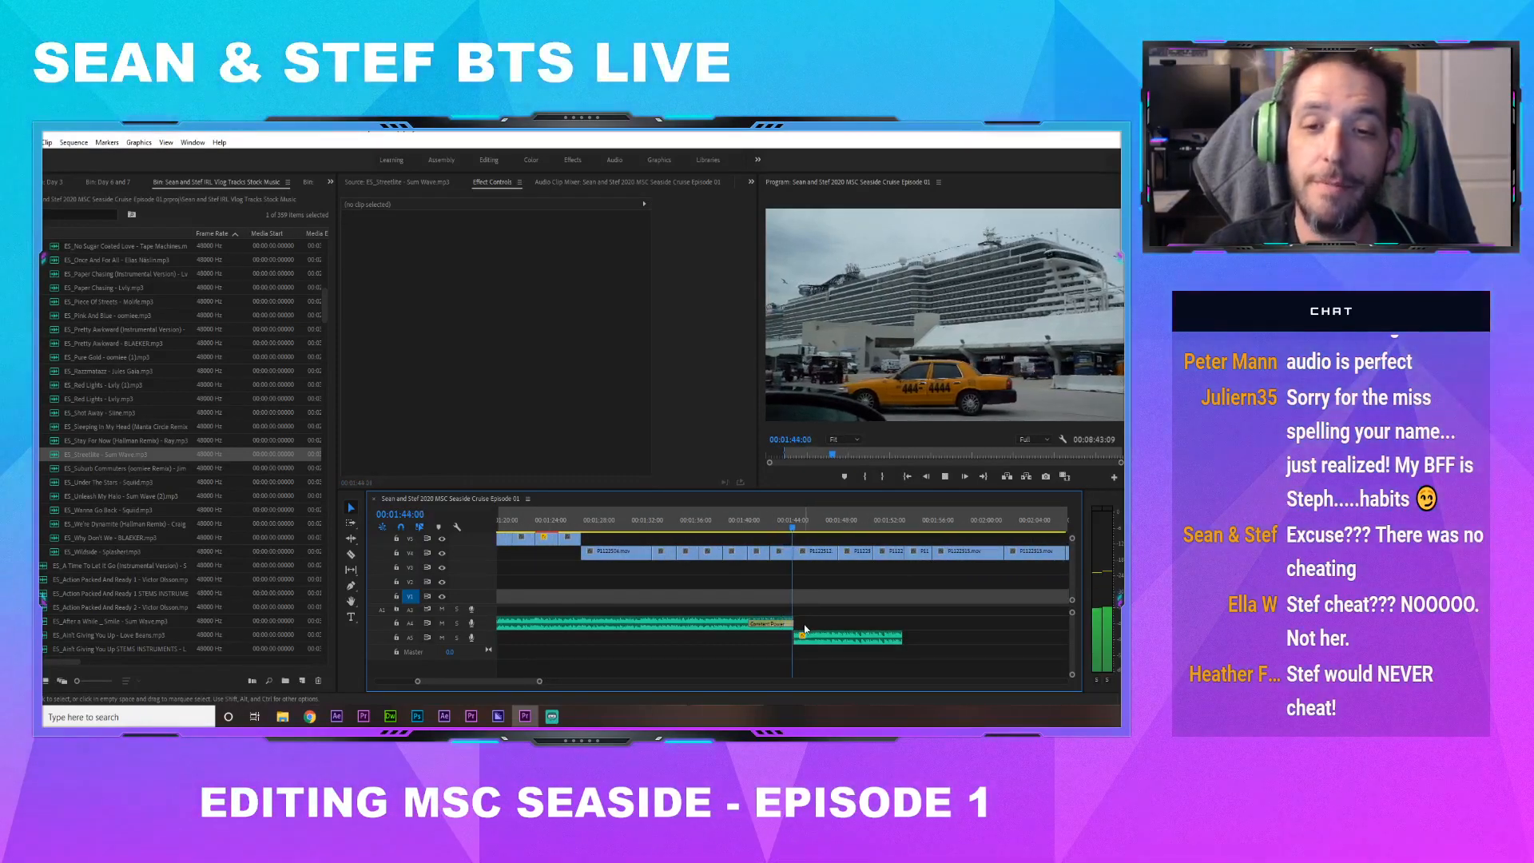
pyautogui.press('space')
# Set the ES_Streetlite clip's volume level to -12 dB
pyautogui.click(823, 638)
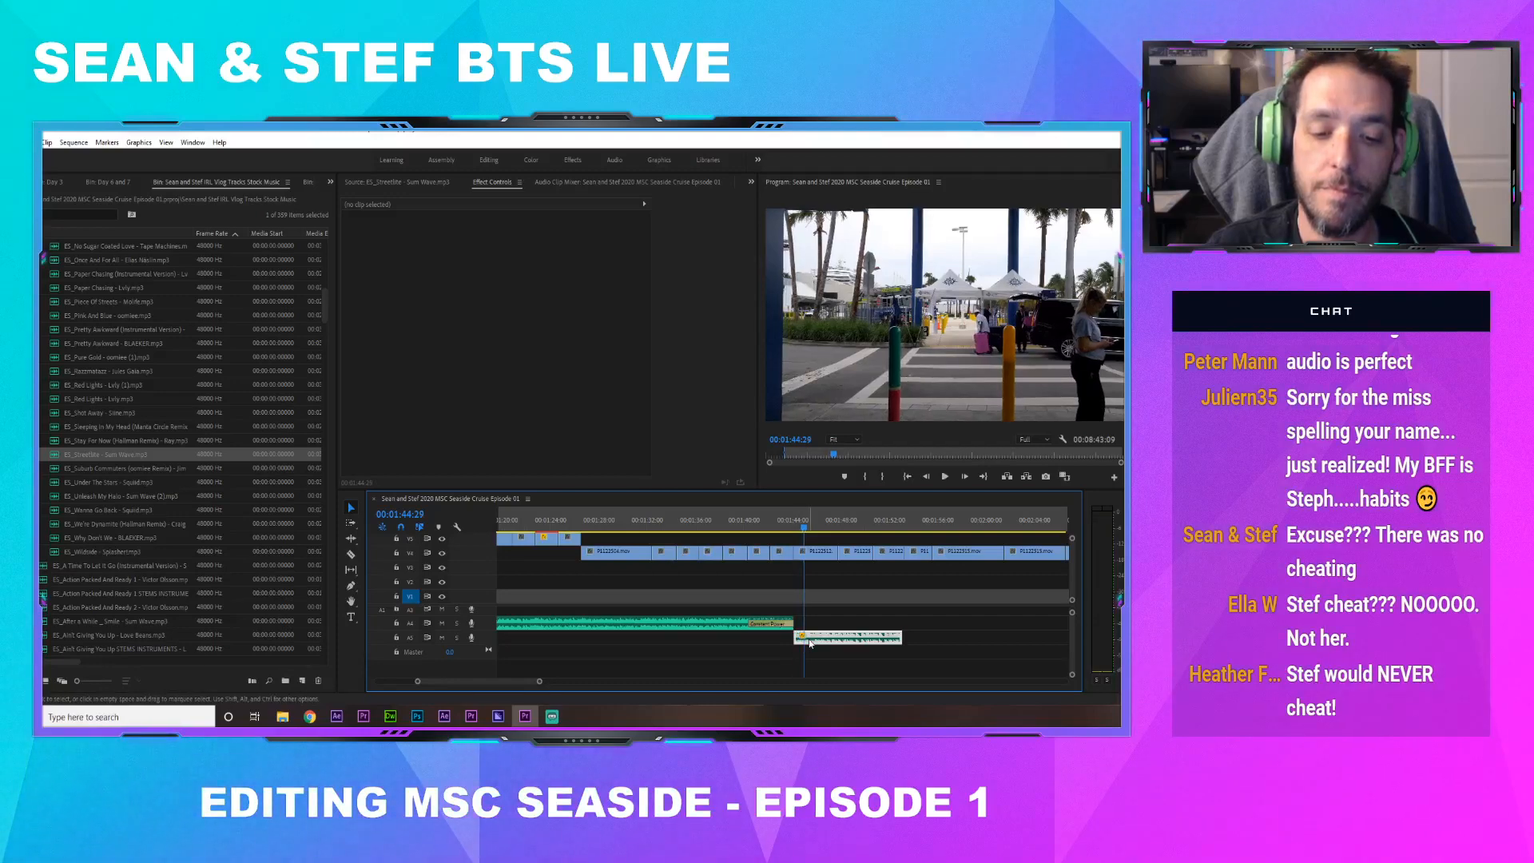
pyautogui.click(501, 254)
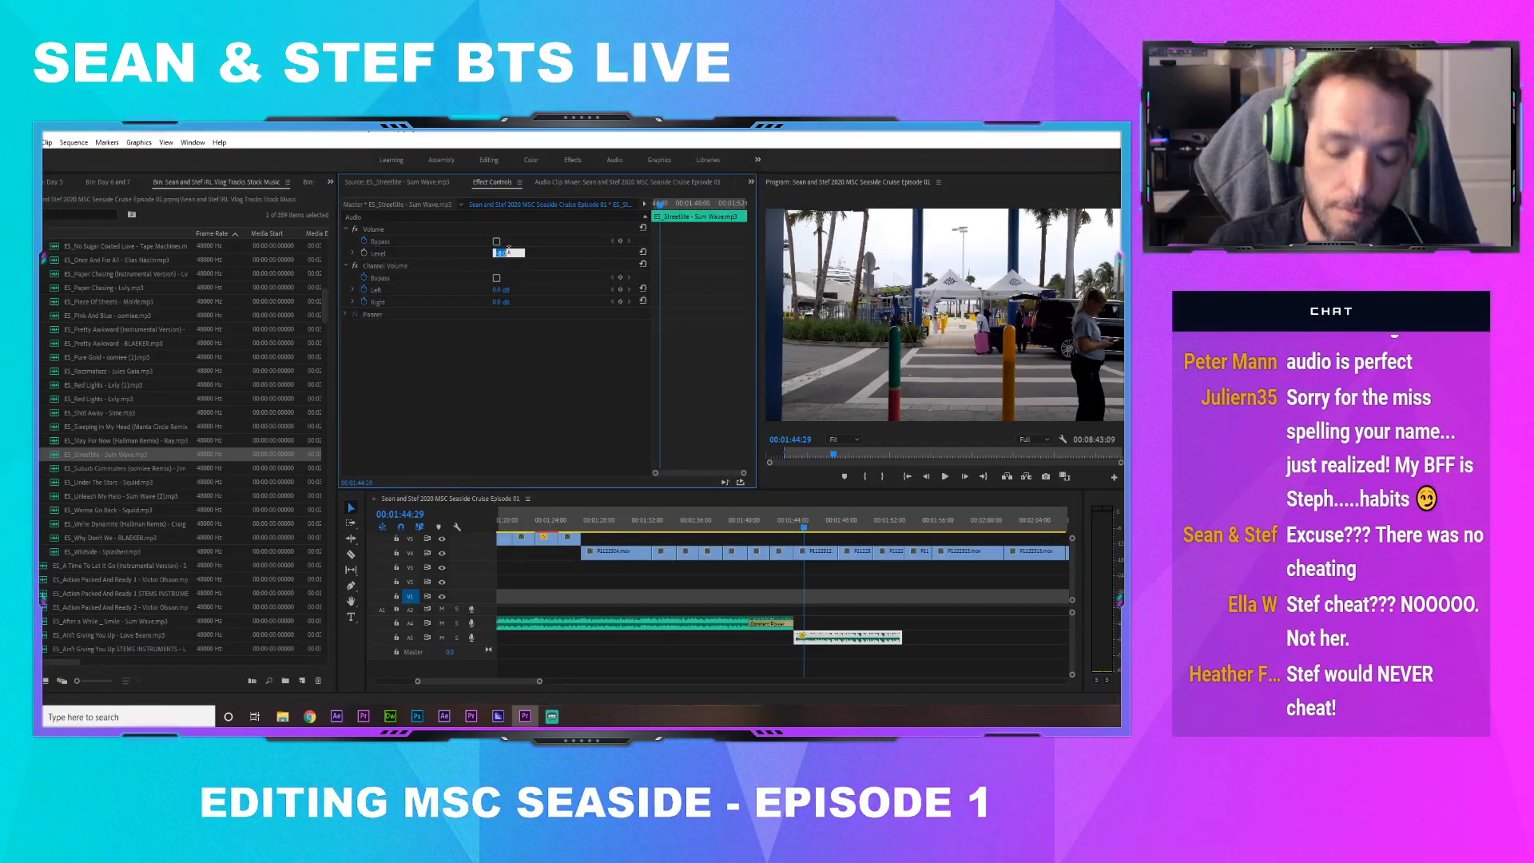
pyautogui.write('-12')
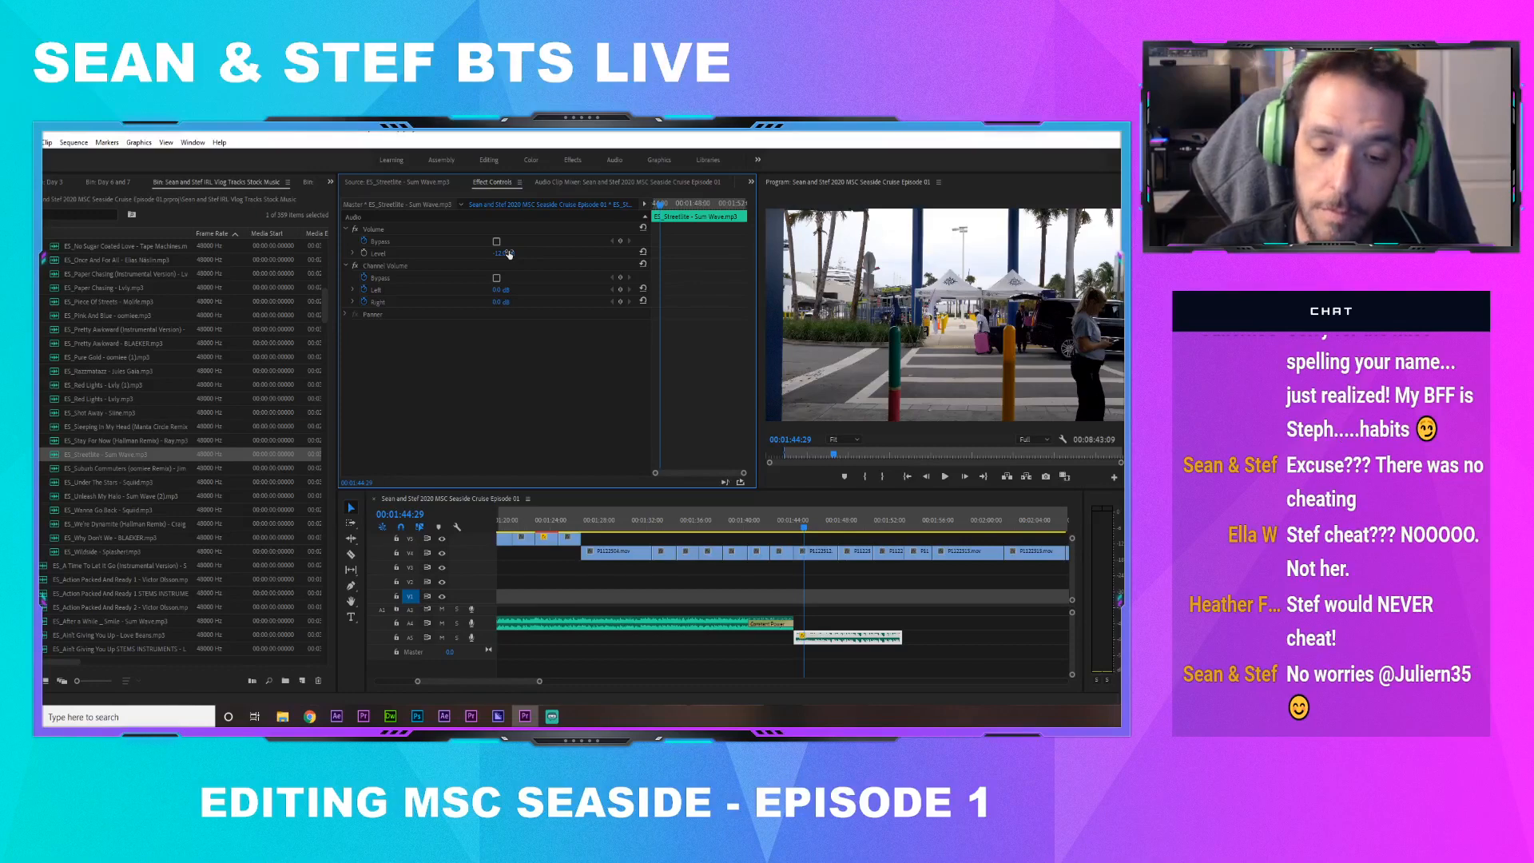
# Apply the default audio transition to the start of the ES_Streetlite clip
pyautogui.click(767, 637)
pyautogui.rightClick(793, 638)
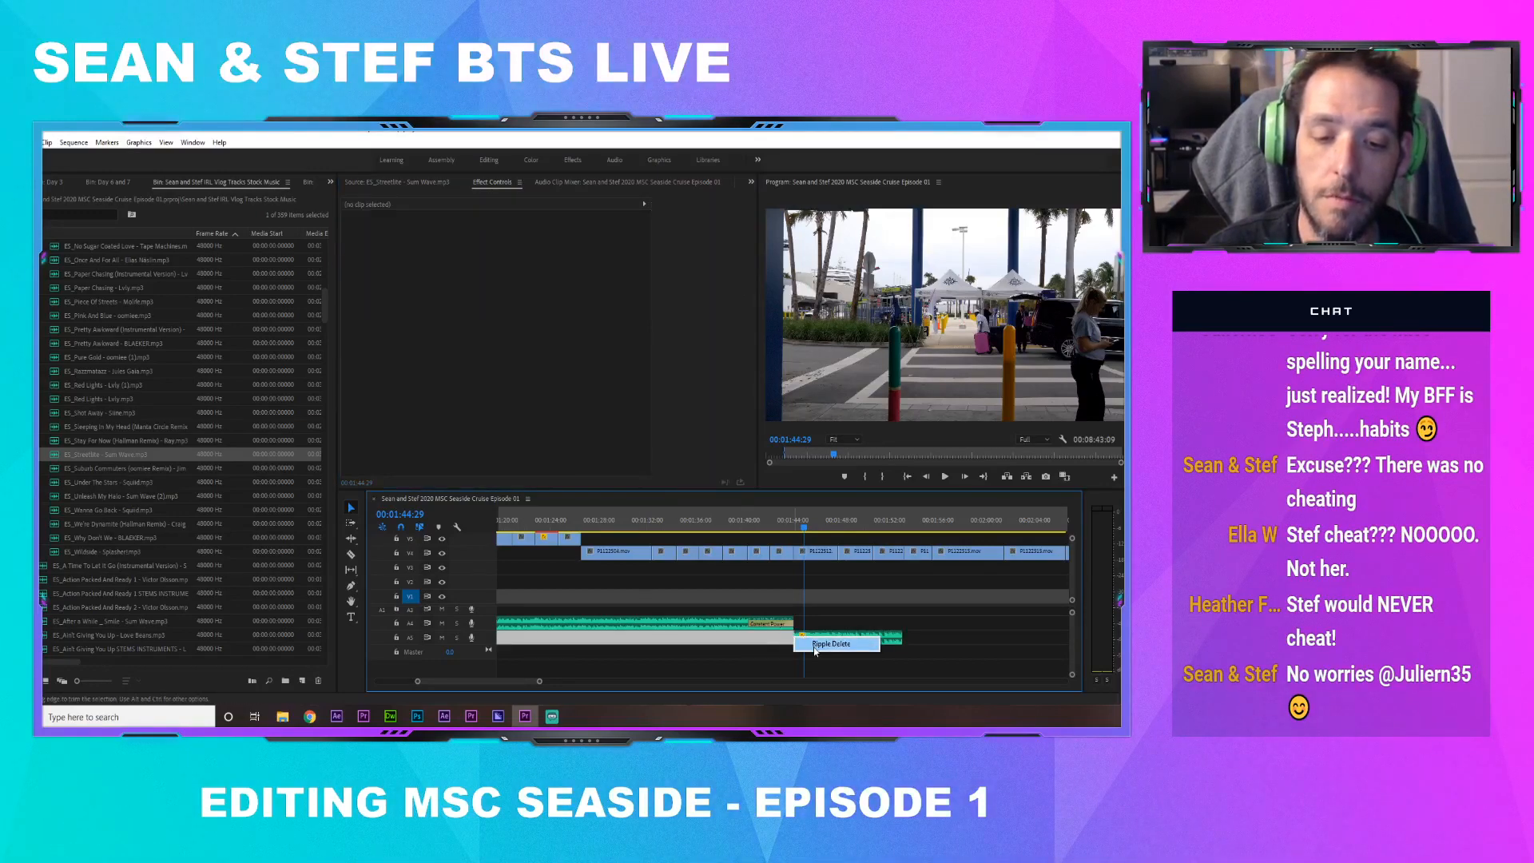
pyautogui.click(774, 655)
pyautogui.rightClick(796, 639)
pyautogui.click(811, 617)
# Play the new fade-in from about 00:01:43 and slip the ES_Streetlite clip's audio slightly later with the Slip tool
pyautogui.click(789, 528)
pyautogui.press('space')
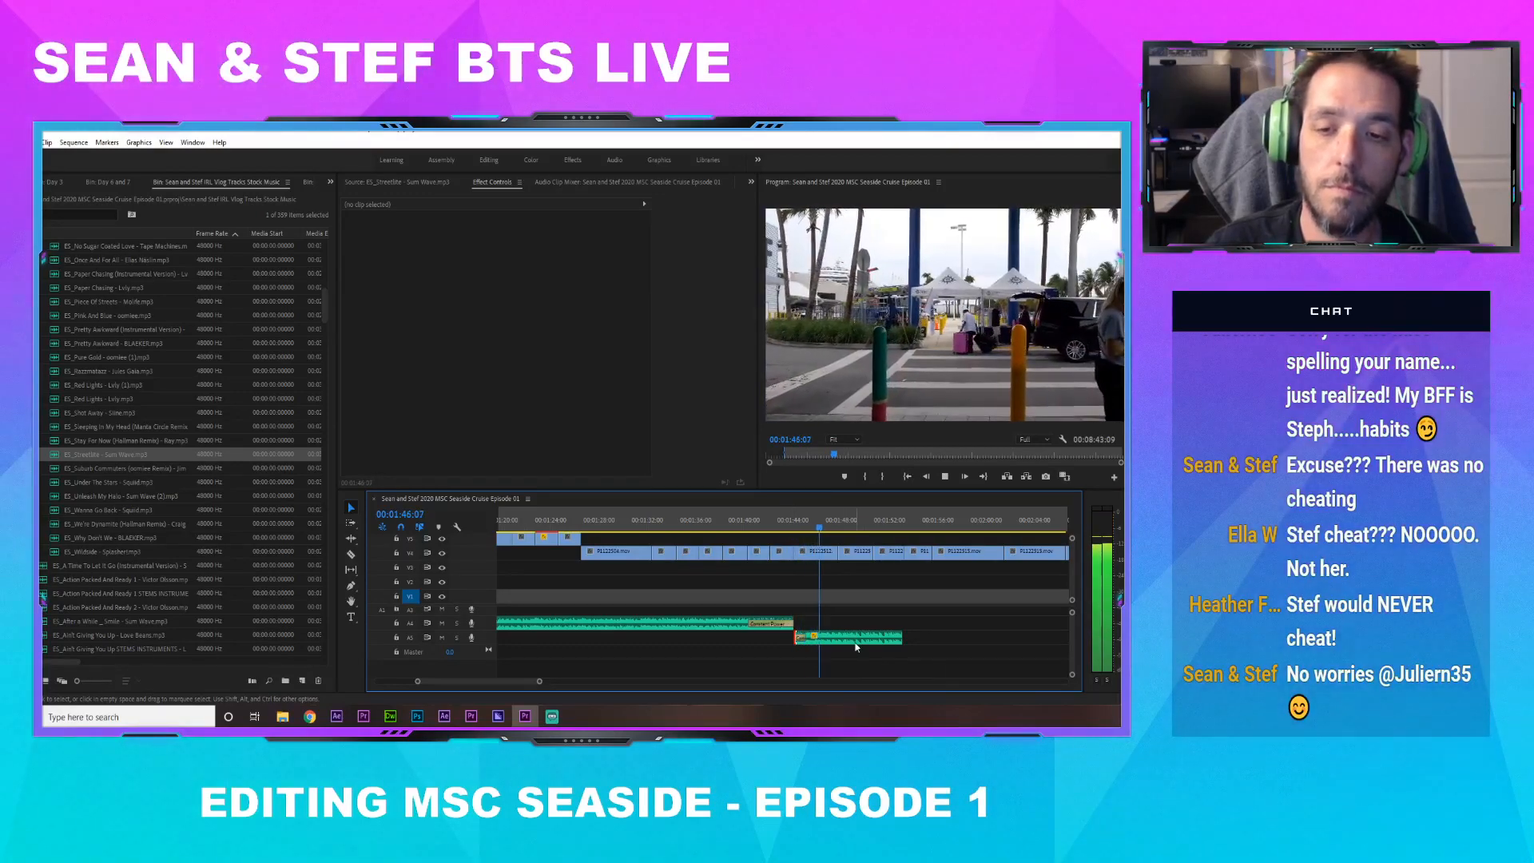
pyautogui.press('space')
pyautogui.press('y')
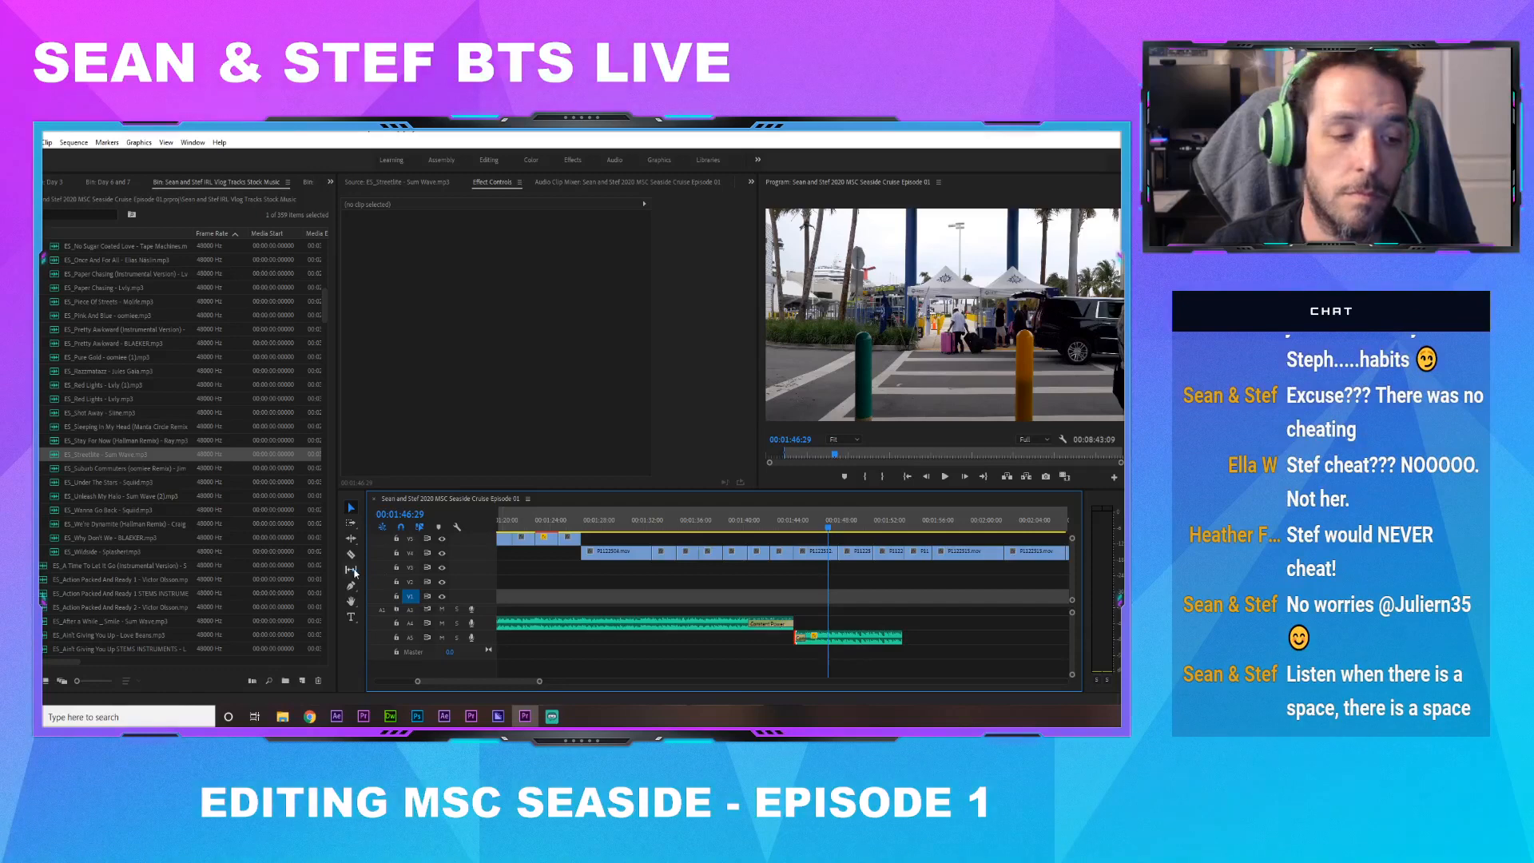
pyautogui.moveTo(833, 642); pyautogui.dragTo(822, 641)
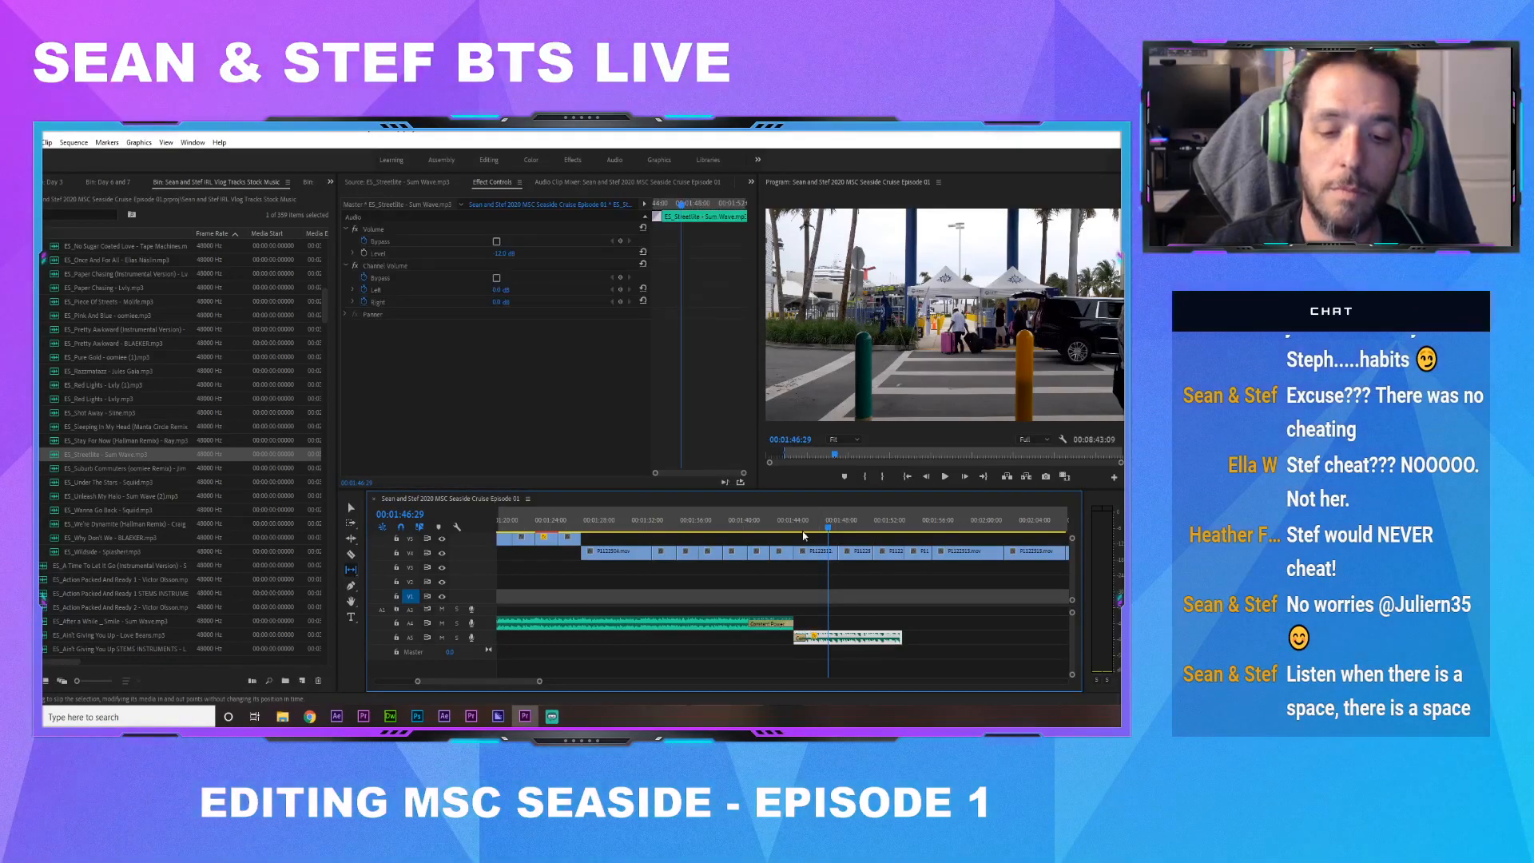
# Play the music changeover from about 00:01:44 and slip the ES_Streetlite clip's audio by a few more frames
pyautogui.click(791, 523)
pyautogui.press('space')
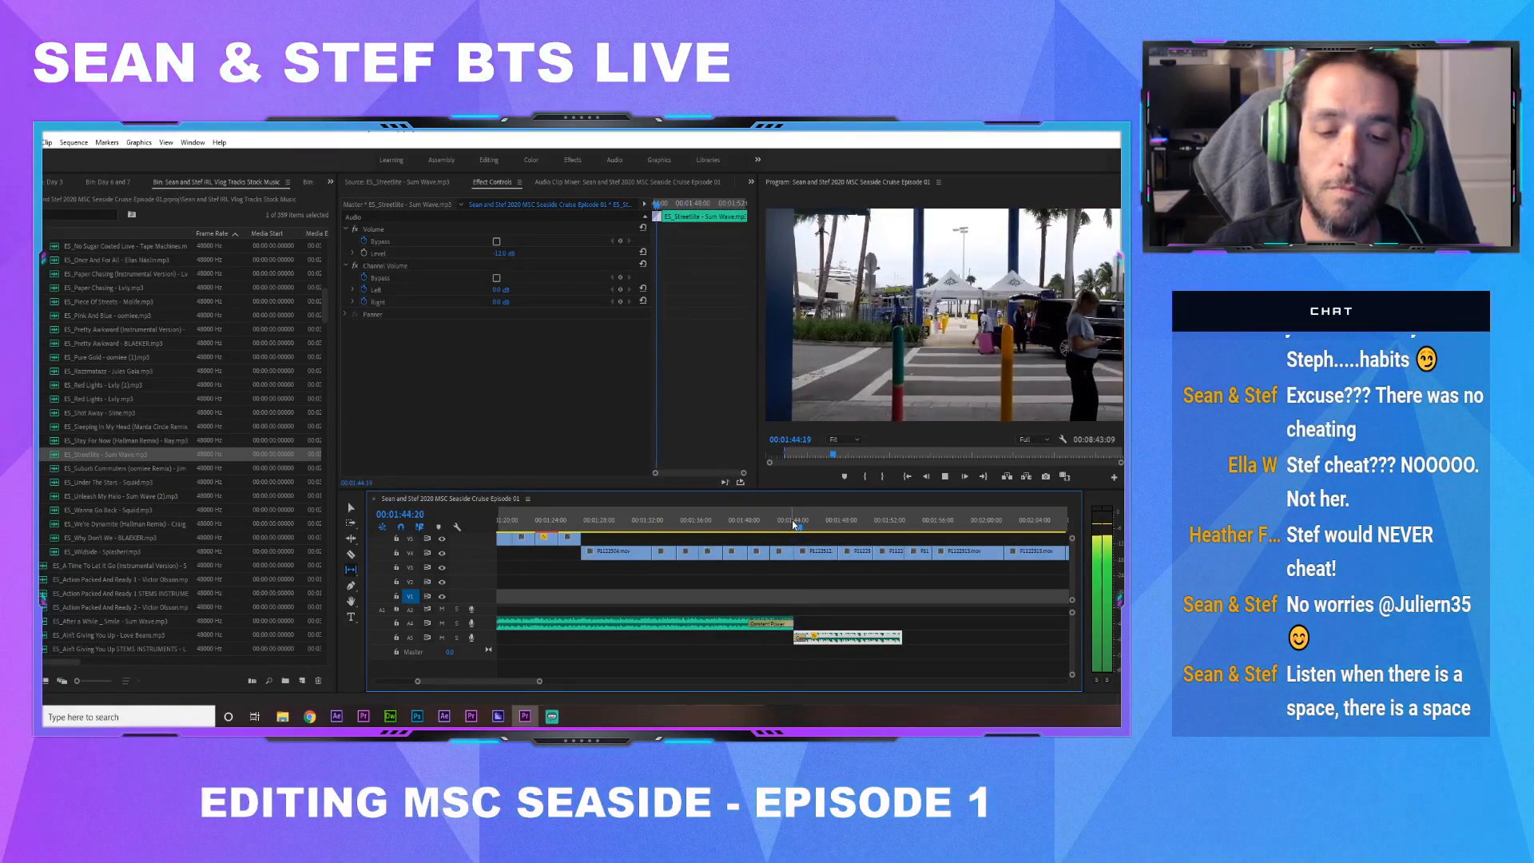
pyautogui.click(787, 530)
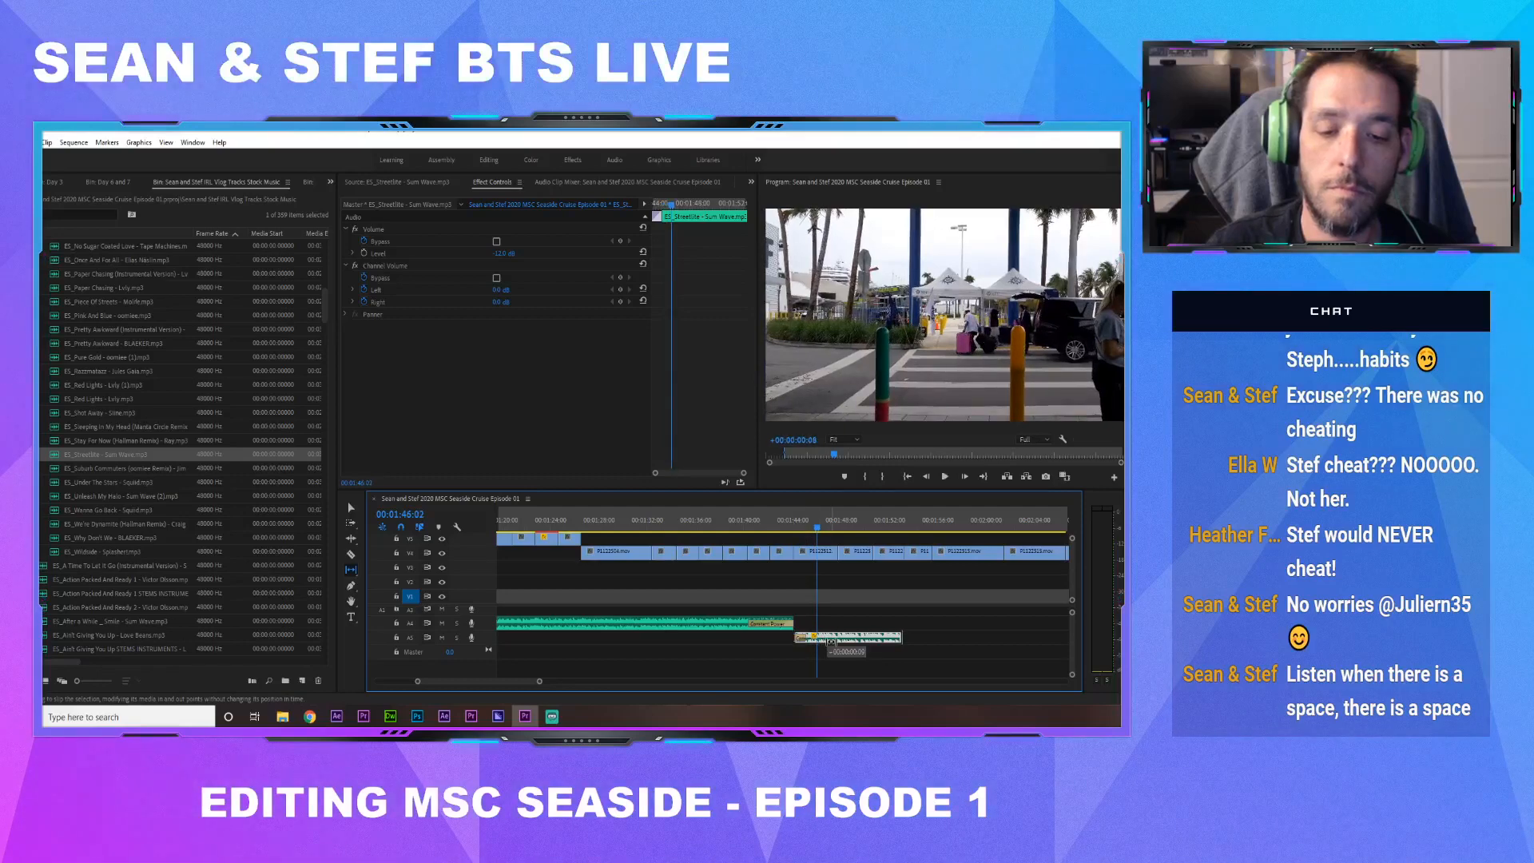
pyautogui.press('space')
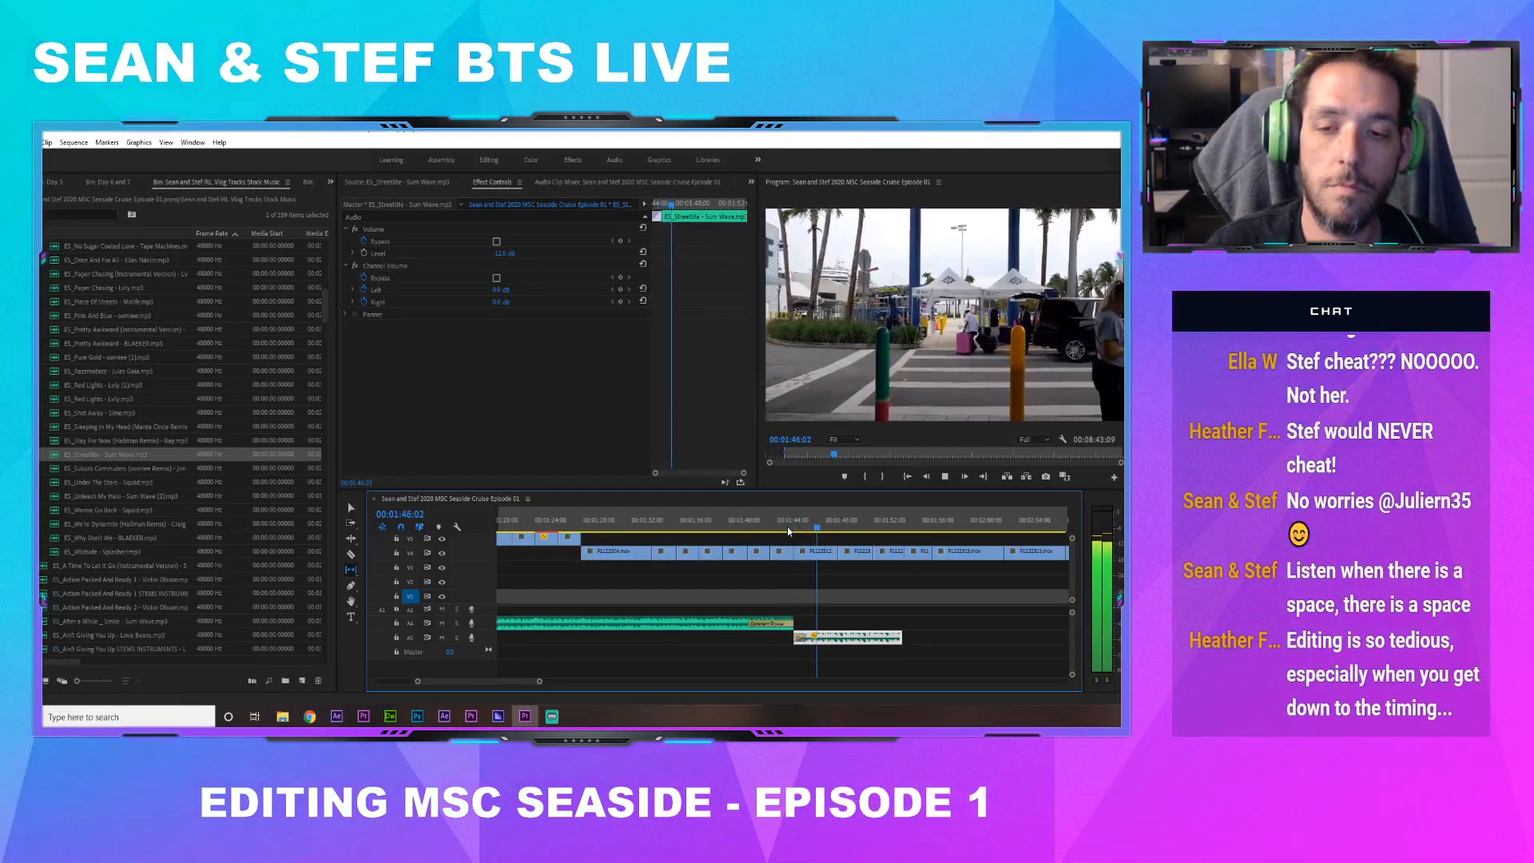
pyautogui.press('space')
# Switch back to the Selection tool and replay the ES_Streetlite fade-in from about 00:01:43
pyautogui.click(351, 508)
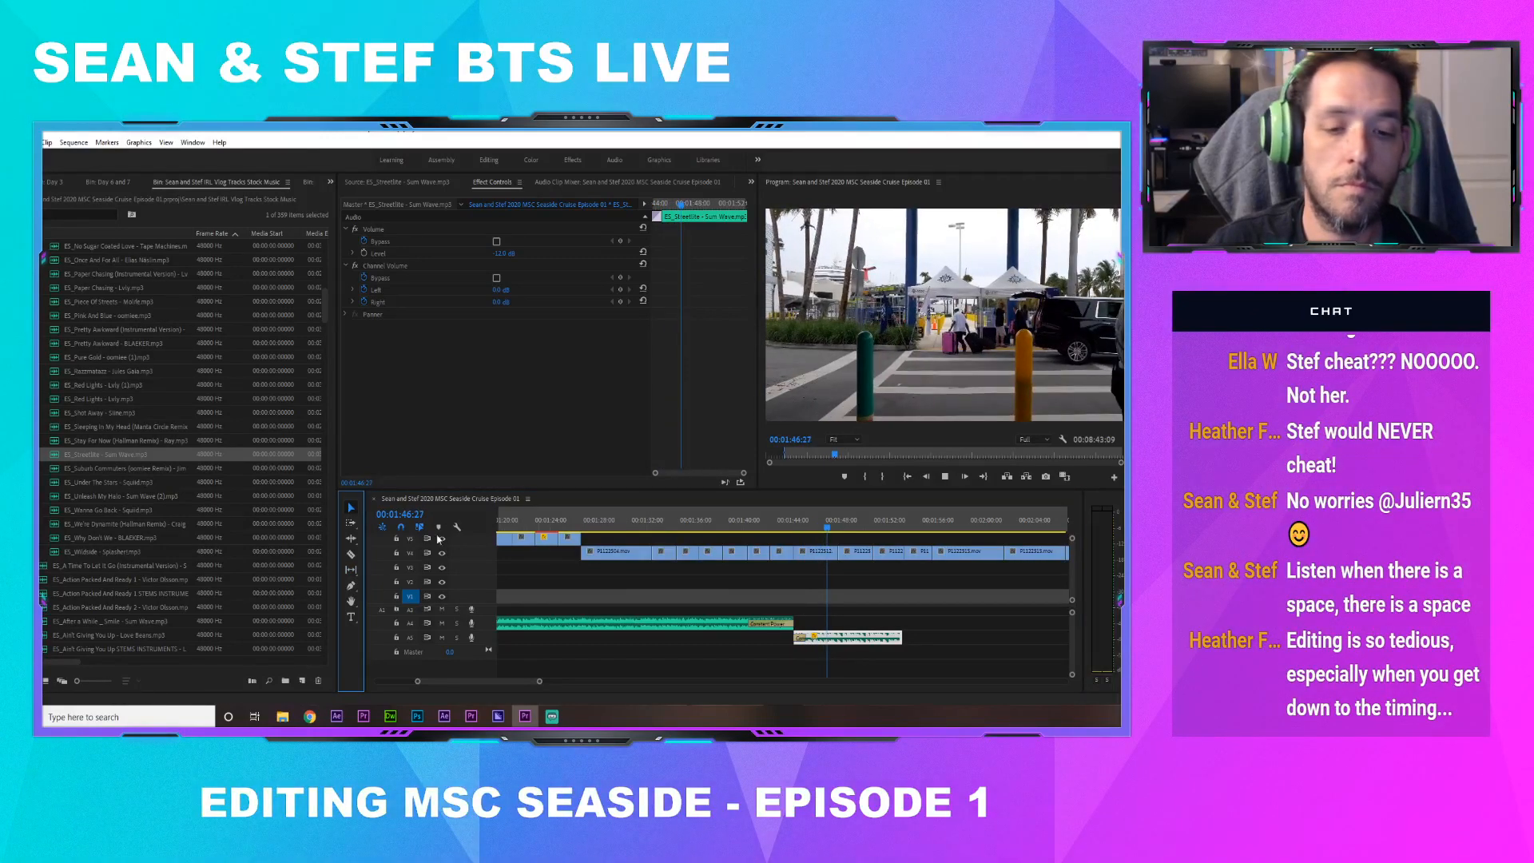
pyautogui.press('space')
pyautogui.press('space')
pyautogui.click(832, 521)
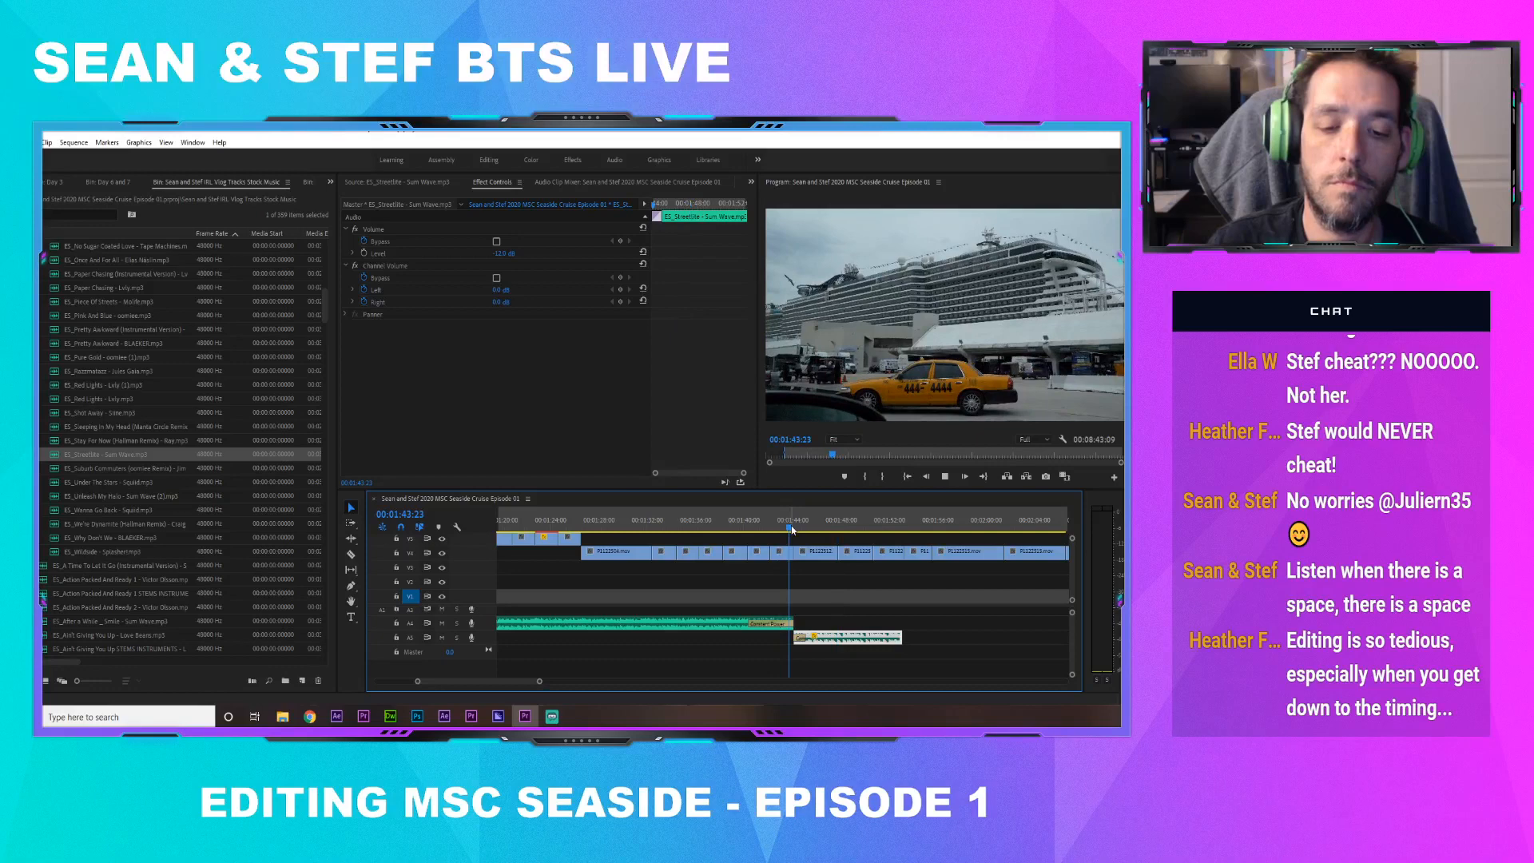
pyautogui.press('space')
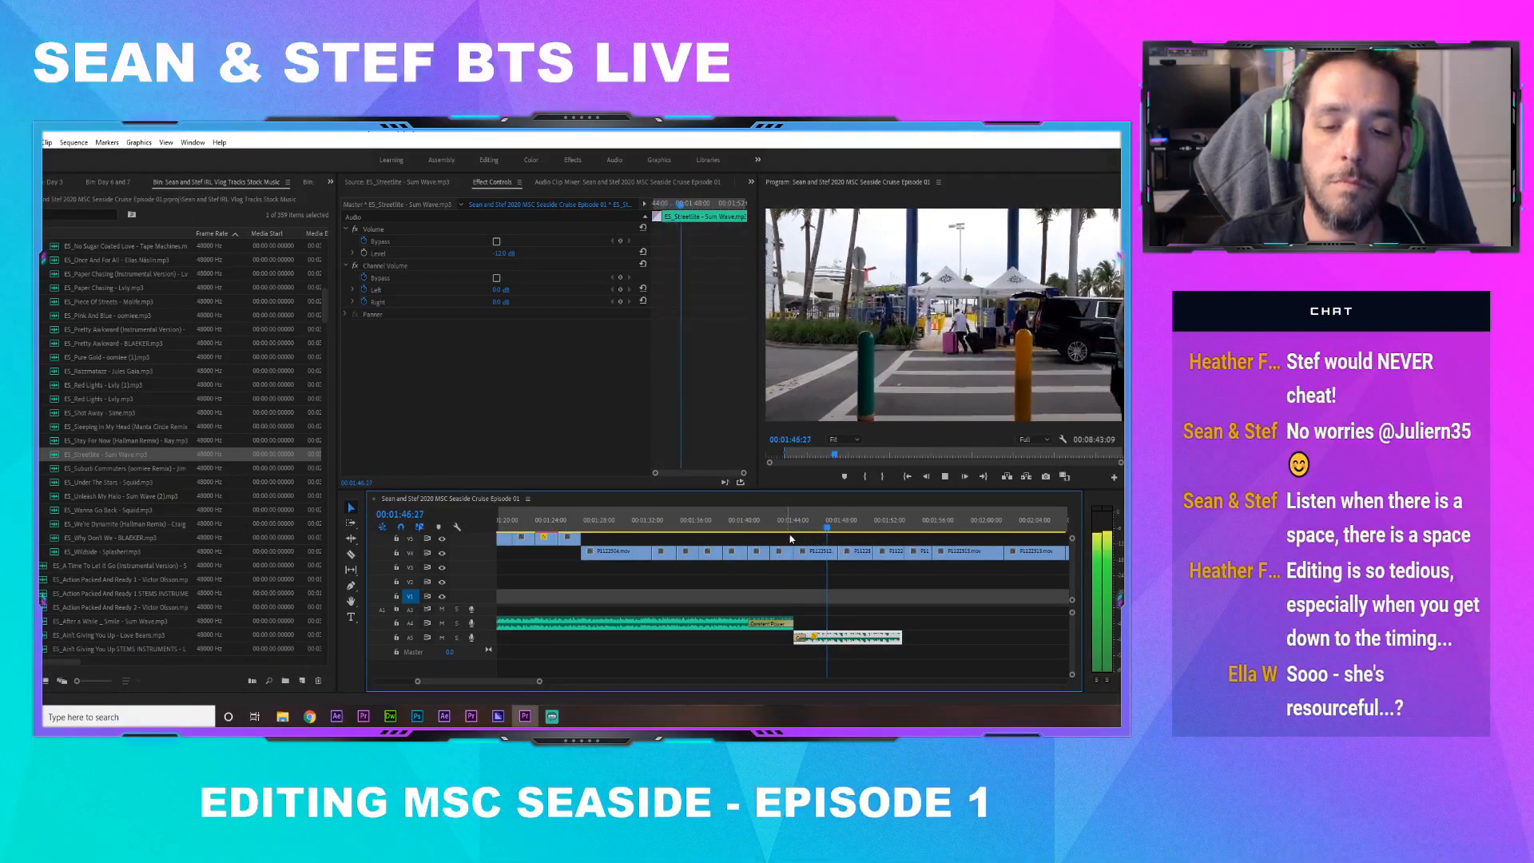
pyautogui.press('space')
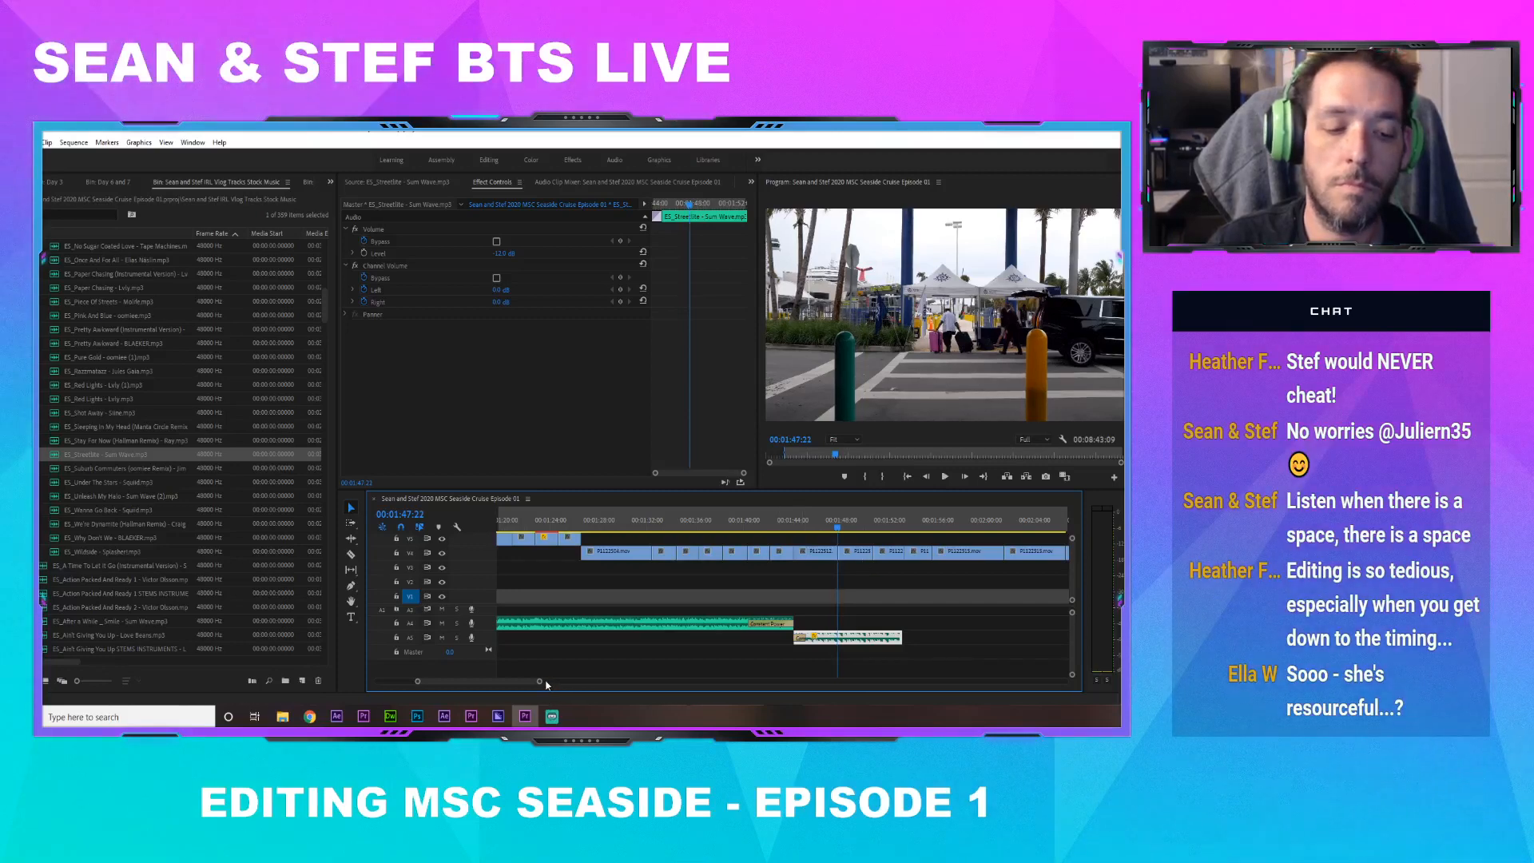
# Trim the end of the terminal tent shot to about 00:01:50:19 and move the luggage drop-off clip against it
pyautogui.moveTo(539, 683); pyautogui.dragTo(475, 681)
pyautogui.moveTo(812, 557); pyautogui.dragTo(802, 557)
pyautogui.press('space')
pyautogui.click(753, 521)
pyautogui.moveTo(476, 682)
pyautogui.mouseDown()
pyautogui.moveTo(532, 683)
pyautogui.moveTo(490, 684)
pyautogui.mouseUp()
pyautogui.press('space')
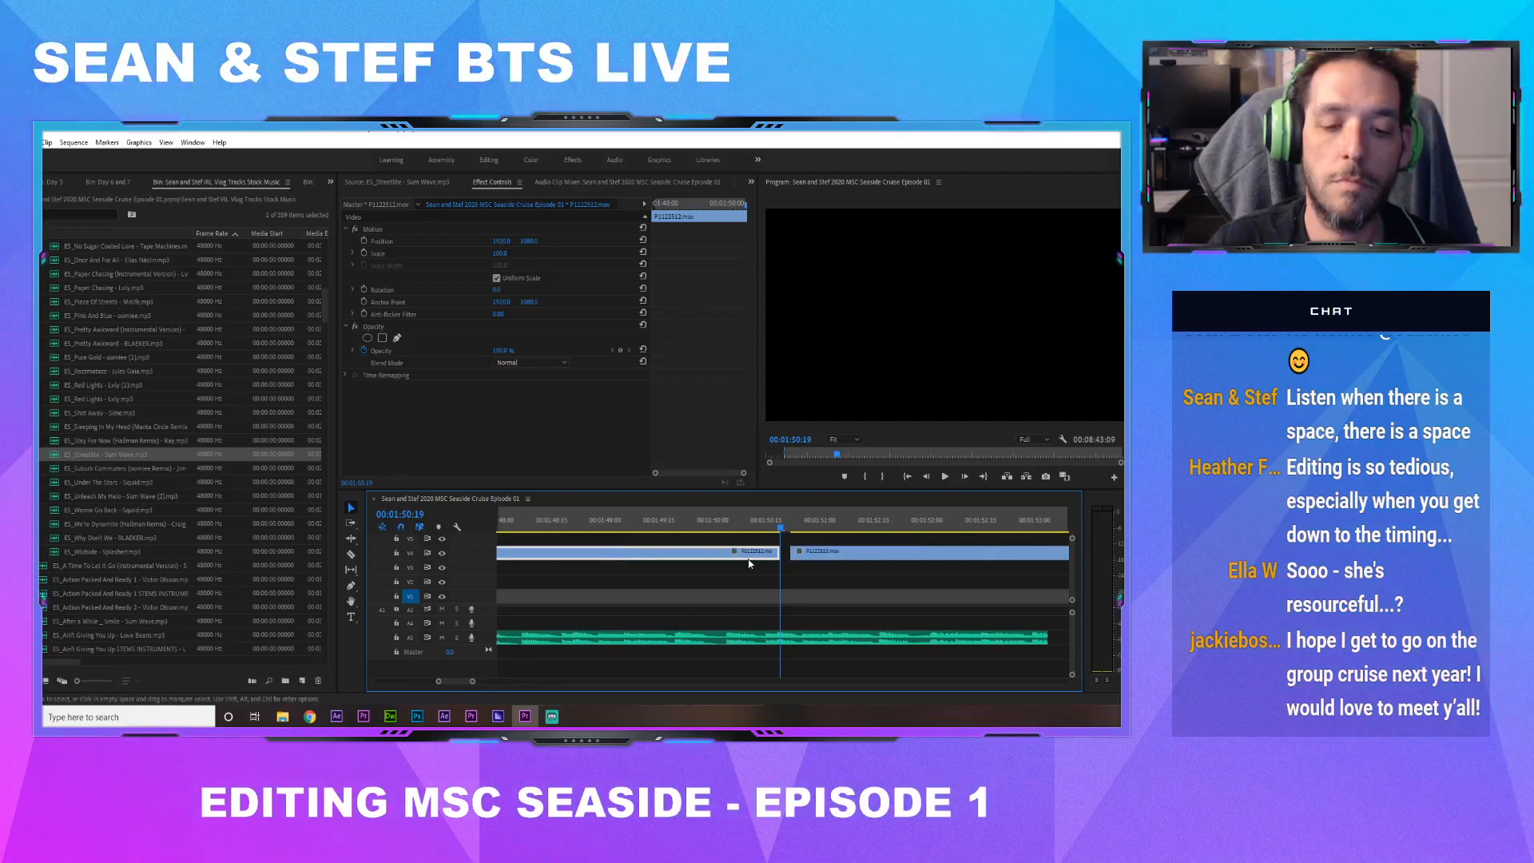
pyautogui.rightClick(788, 553)
pyautogui.click(794, 558)
pyautogui.moveTo(798, 554); pyautogui.dragTo(793, 556)
# Play across the cut into the luggage drop-off clip and shift that cut earlier to about 00:01:50:14
pyautogui.click(769, 525)
pyautogui.press('space')
pyautogui.click(719, 525)
pyautogui.press('space')
pyautogui.click(684, 528)
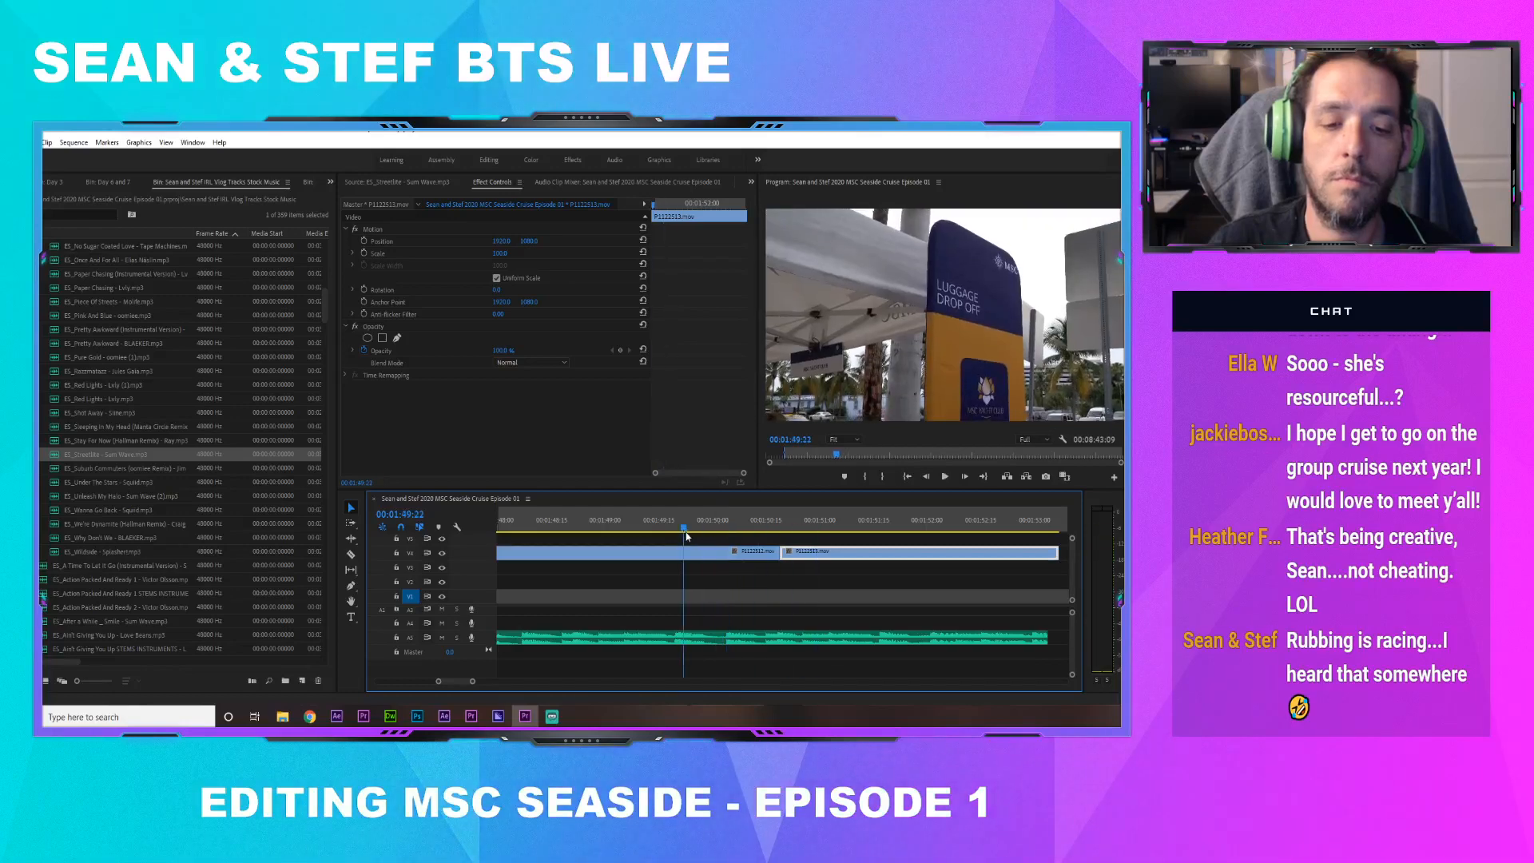
pyautogui.press('space')
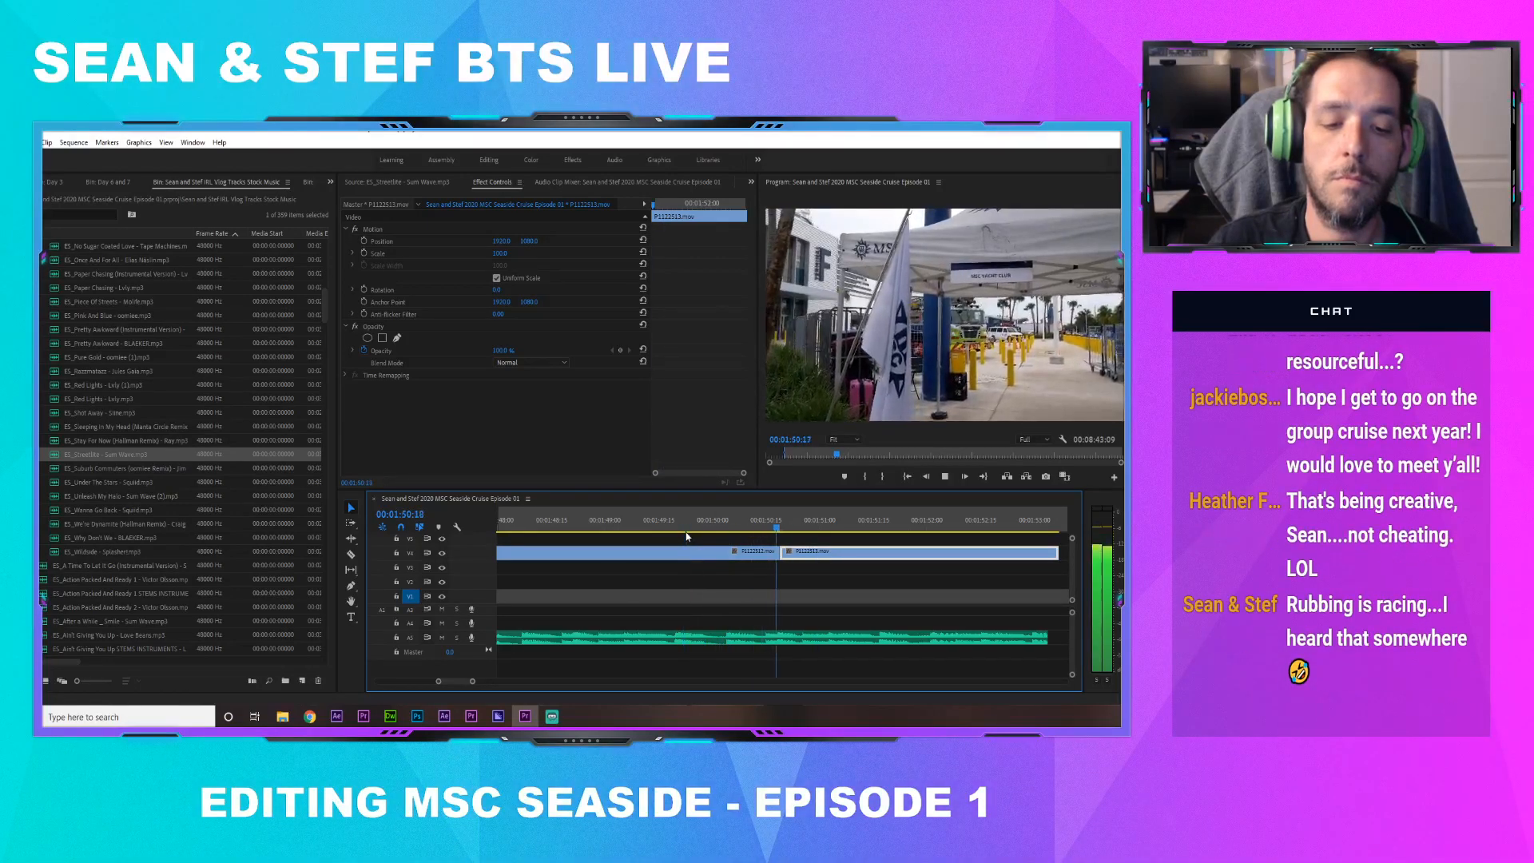
pyautogui.click(761, 527)
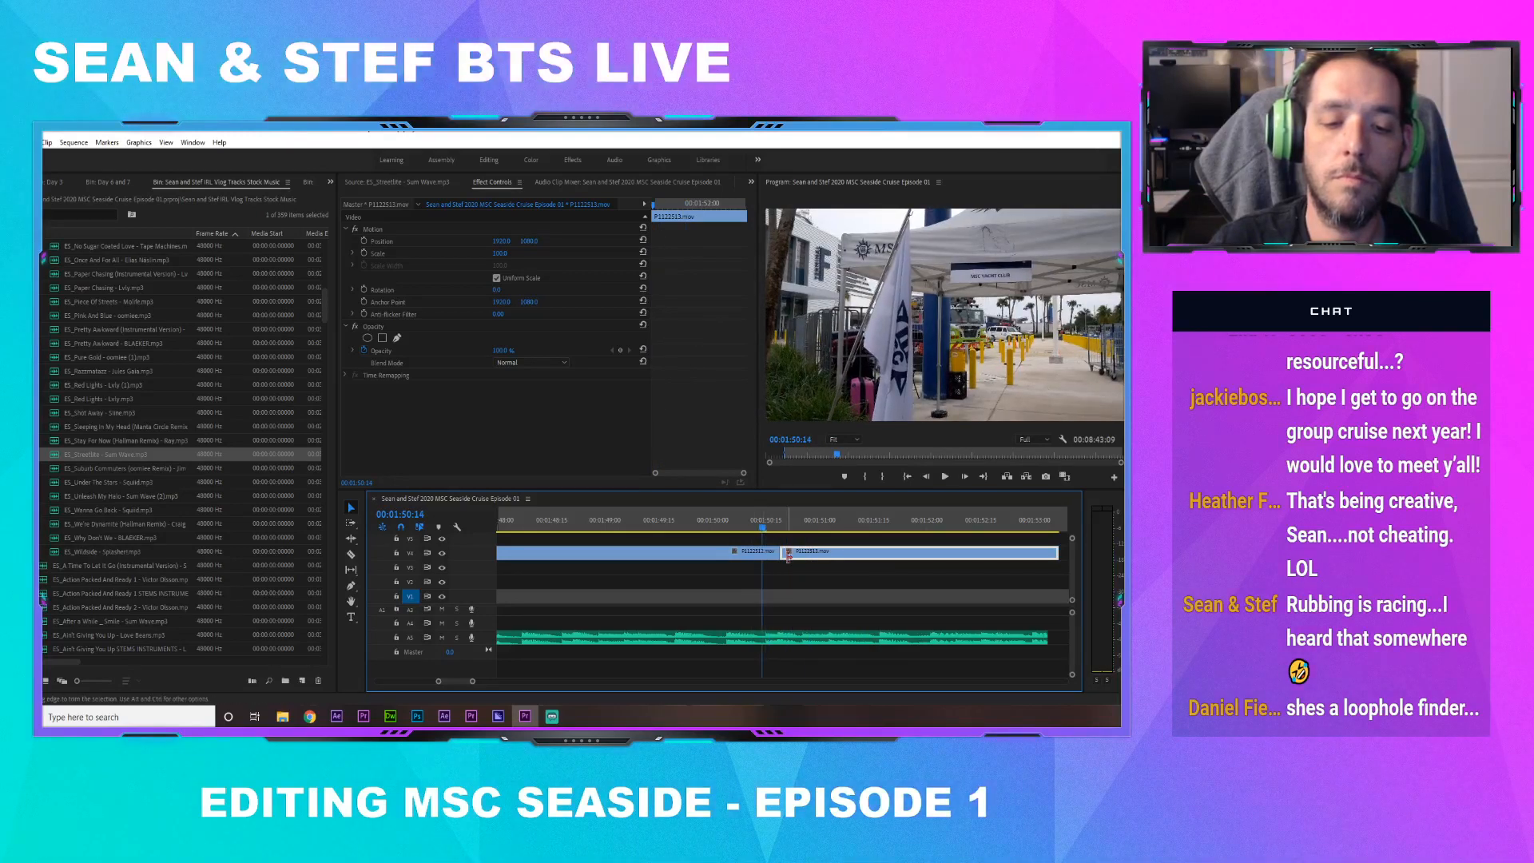
pyautogui.moveTo(777, 550); pyautogui.dragTo(765, 552)
pyautogui.press('space')
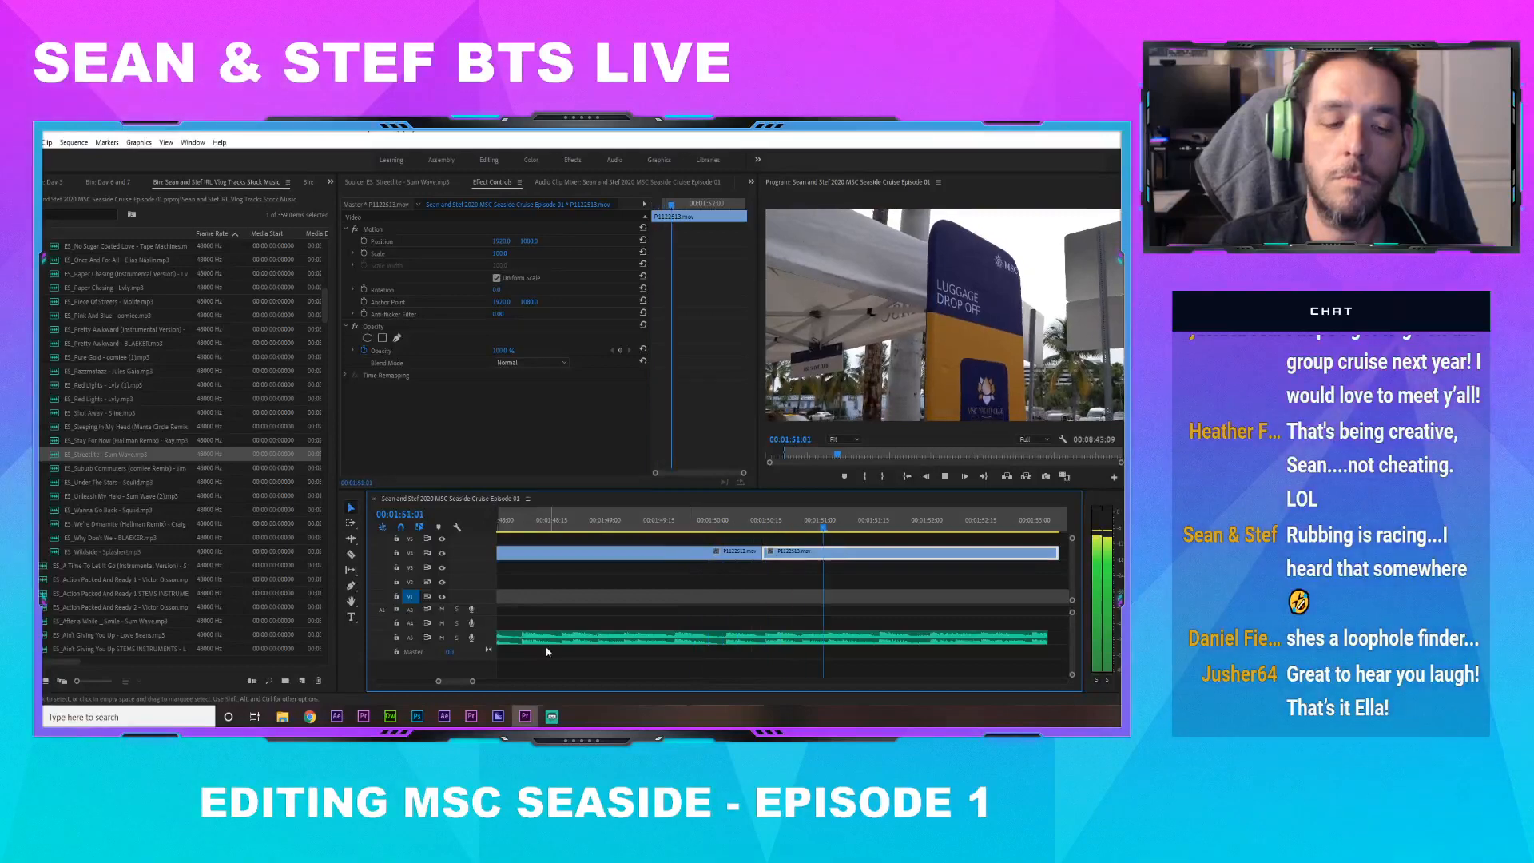
# Extend the end of the ES_Streetlite music clip to a duration of about 00:00:20:21
pyautogui.moveTo(472, 682); pyautogui.dragTo(522, 683)
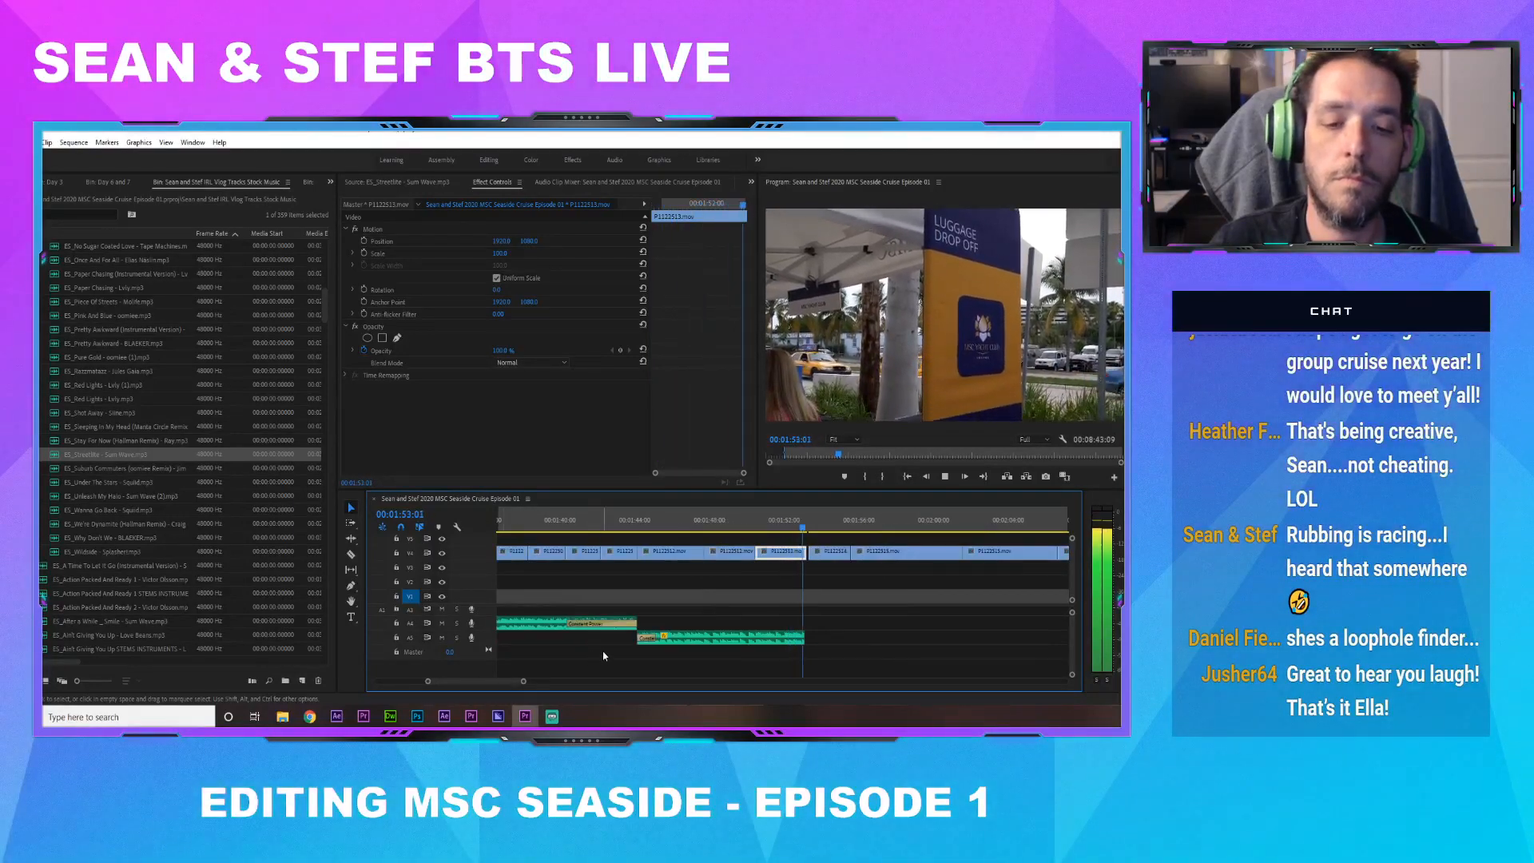
pyautogui.press('space')
pyautogui.moveTo(808, 637); pyautogui.dragTo(1023, 637)
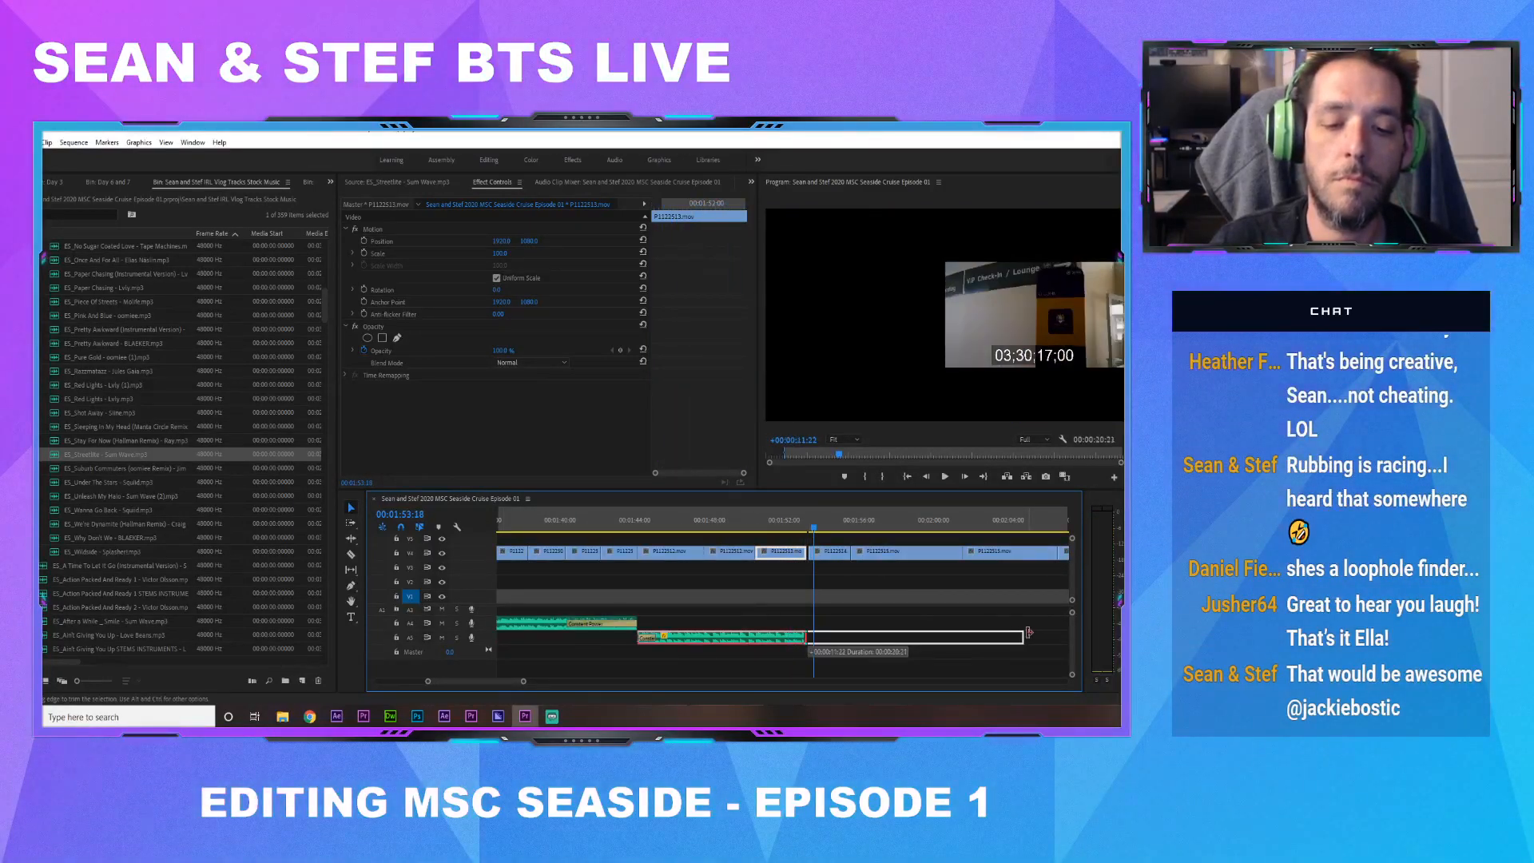
# Play the end of the luggage drop-off clip and close the small gap before the fire truck shot
pyautogui.click(795, 529)
pyautogui.press('space')
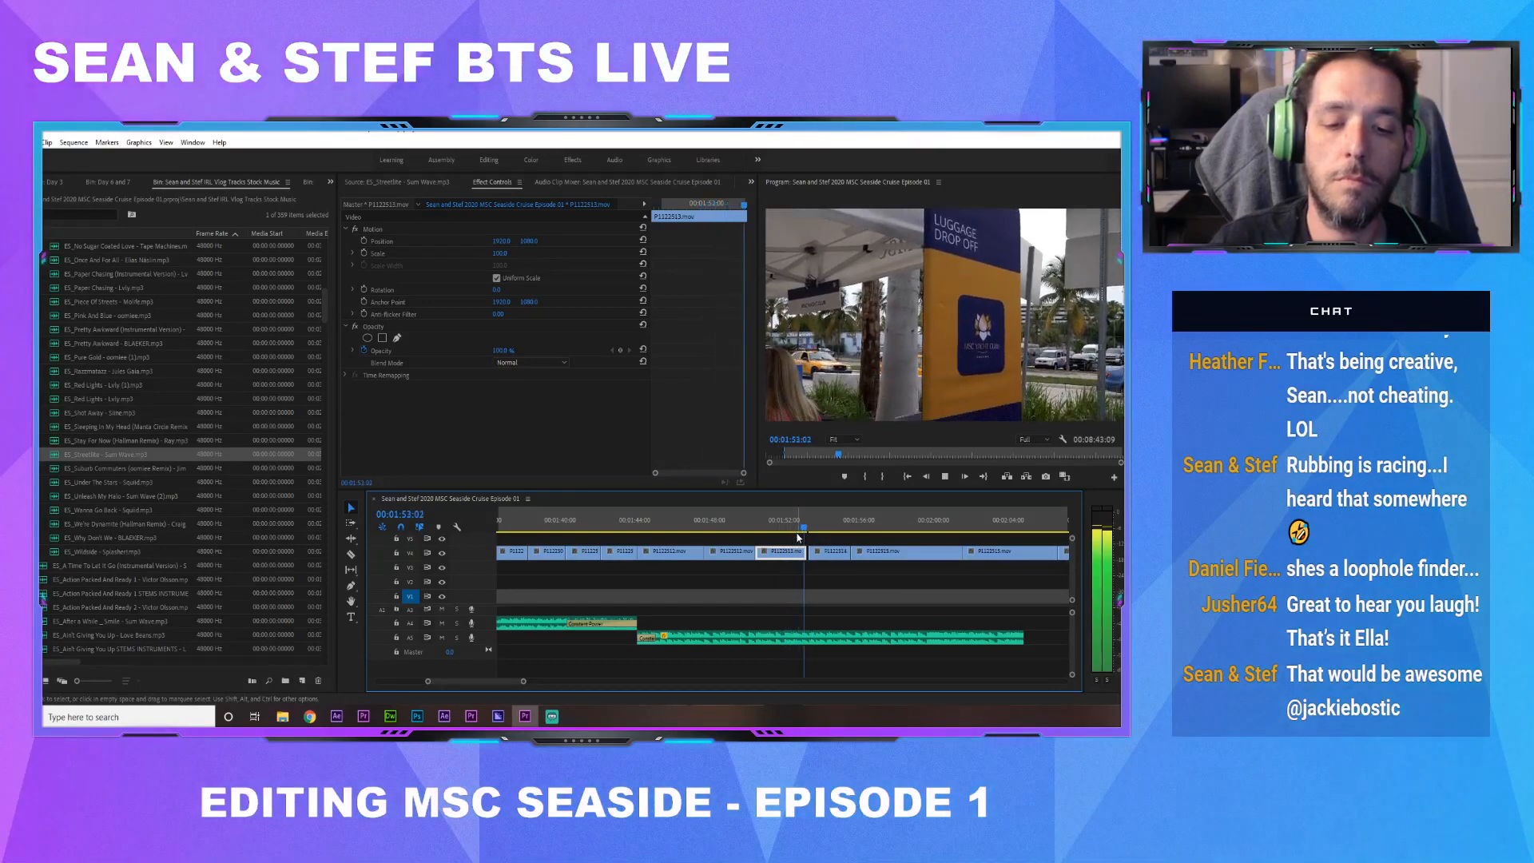
pyautogui.moveTo(804, 551); pyautogui.dragTo(807, 552)
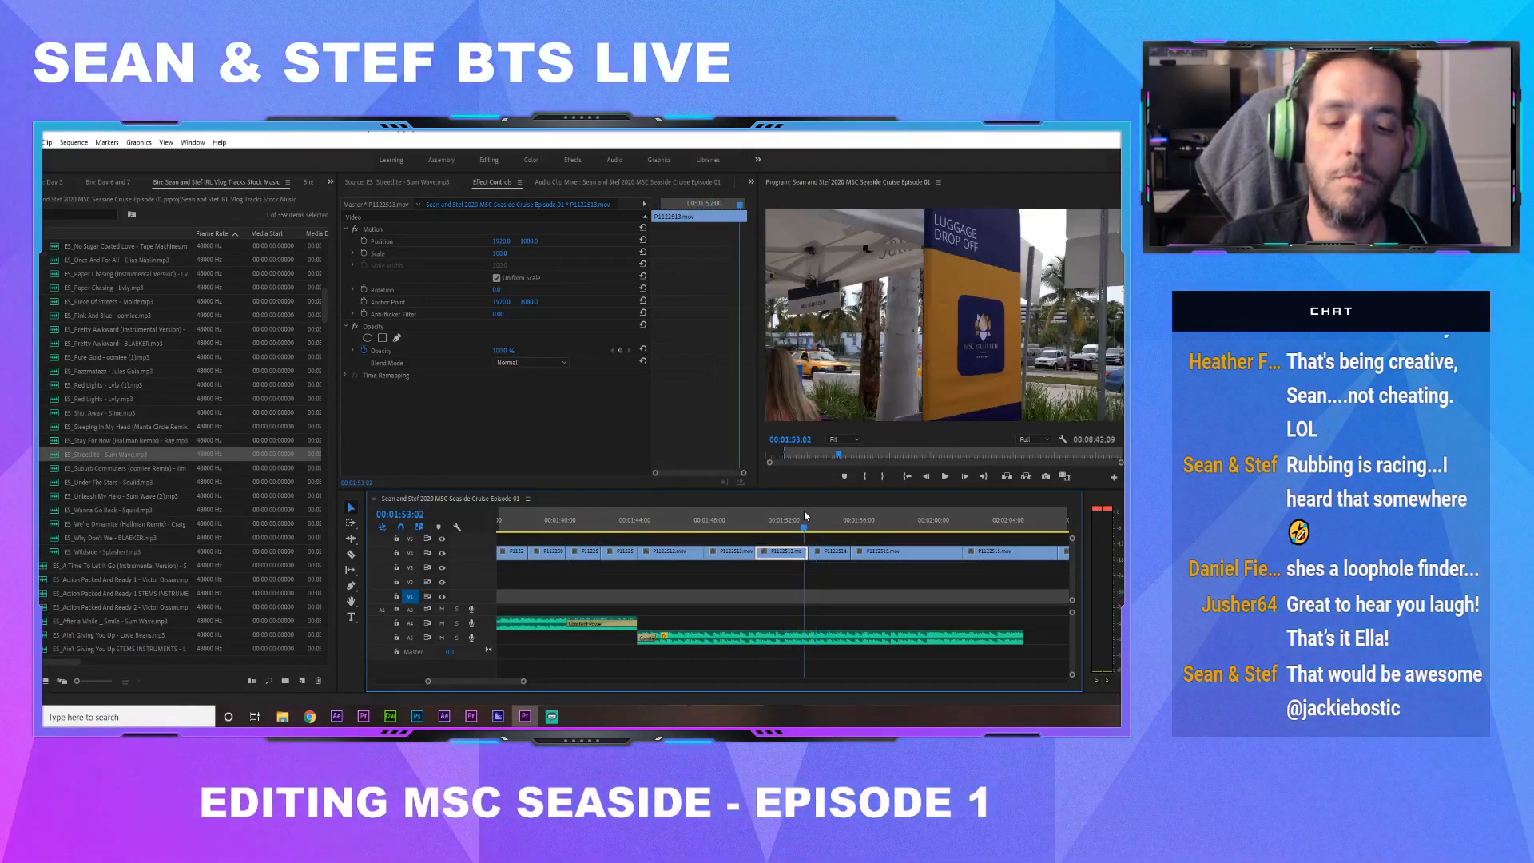
pyautogui.press('space')
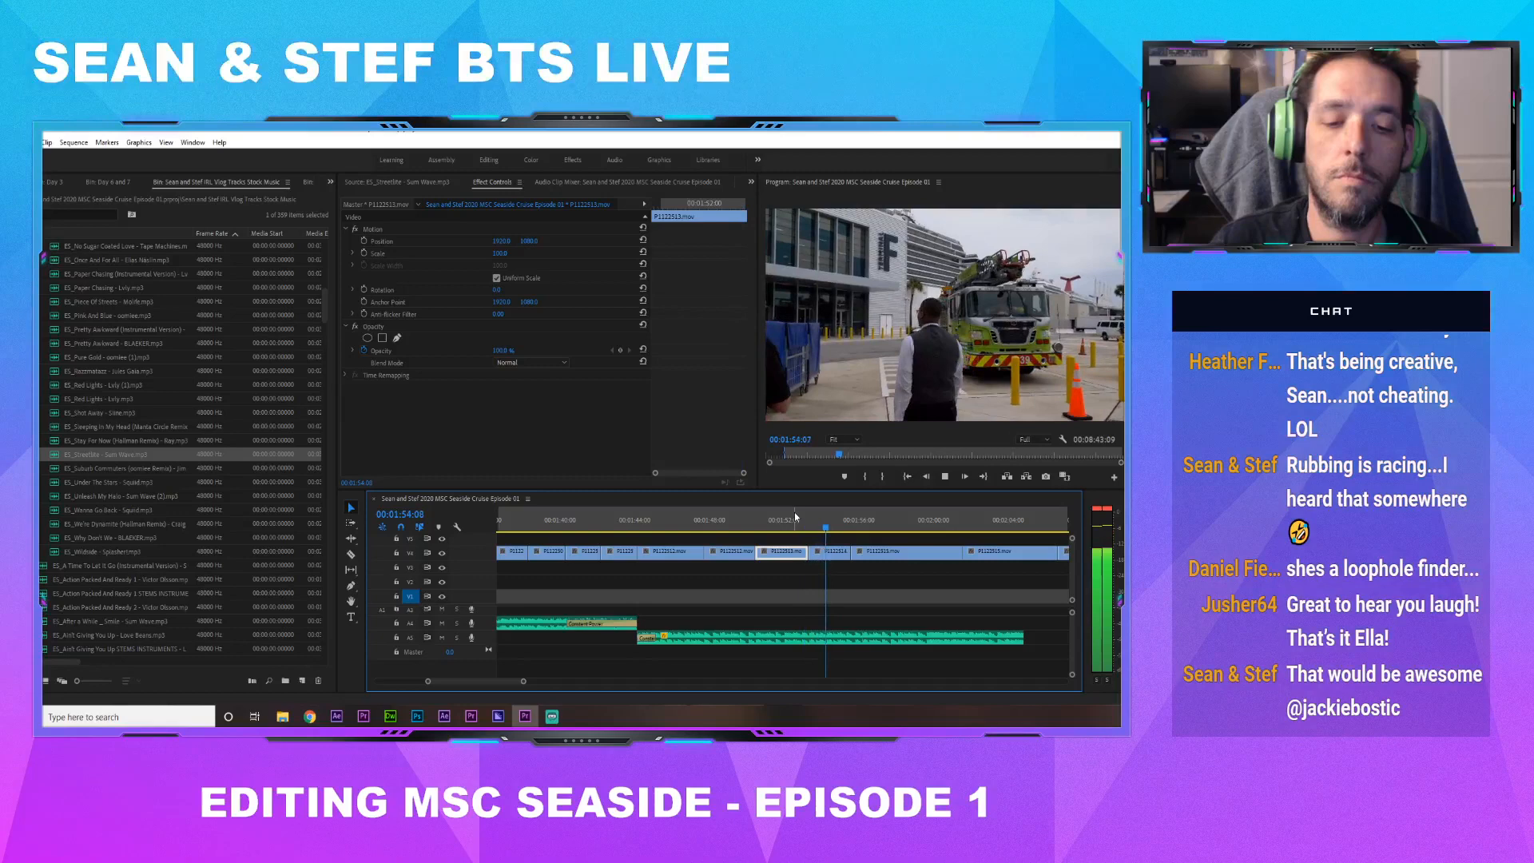
# Move the cut at the end of the fire truck shot to about 00:01:55:12 and play on from it
pyautogui.press('space')
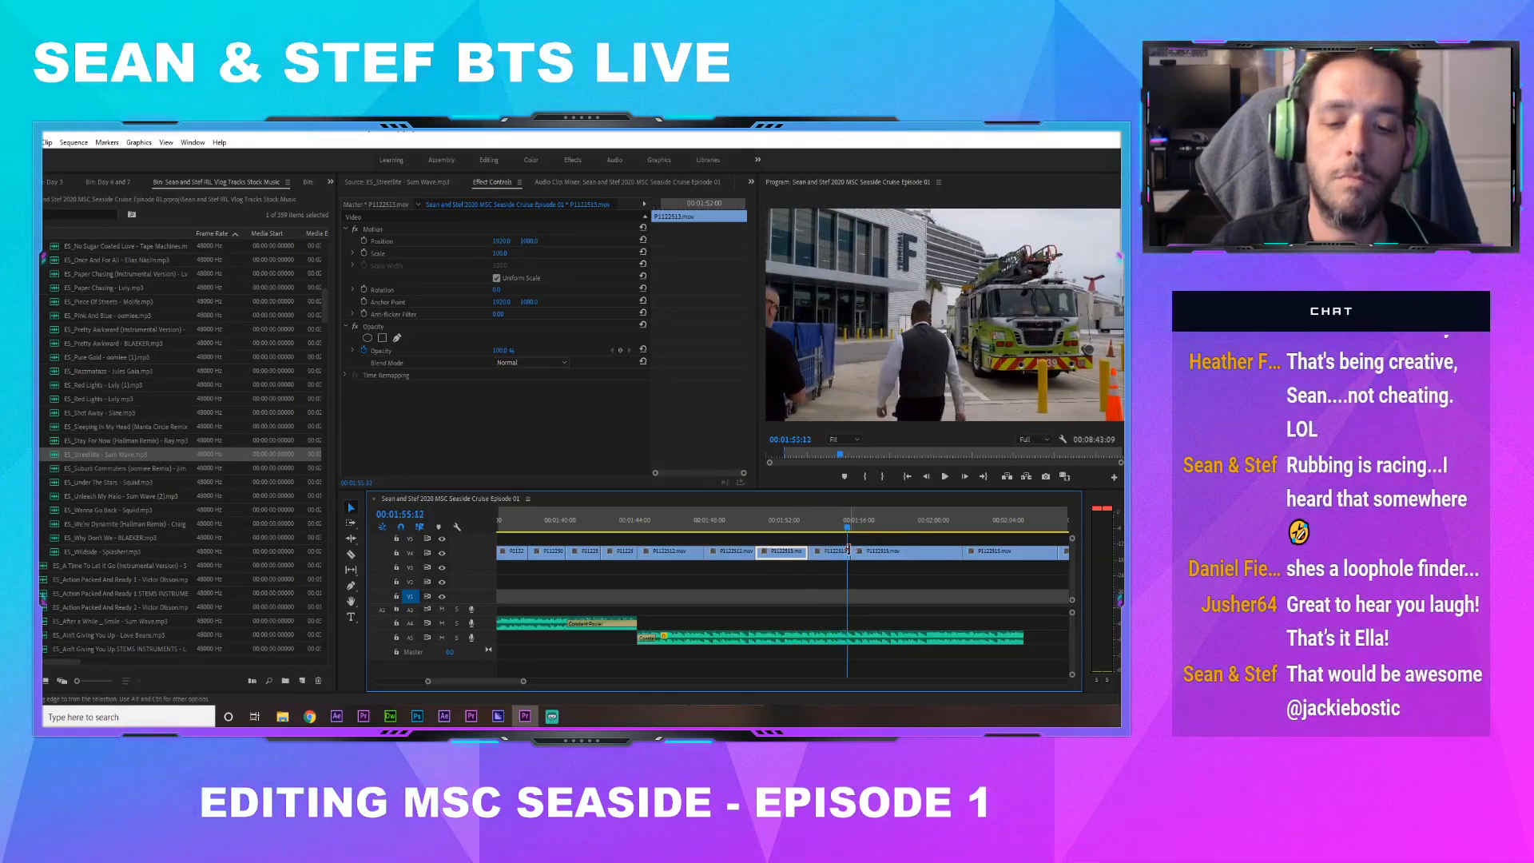
pyautogui.moveTo(852, 552); pyautogui.dragTo(845, 529)
pyautogui.press('space')
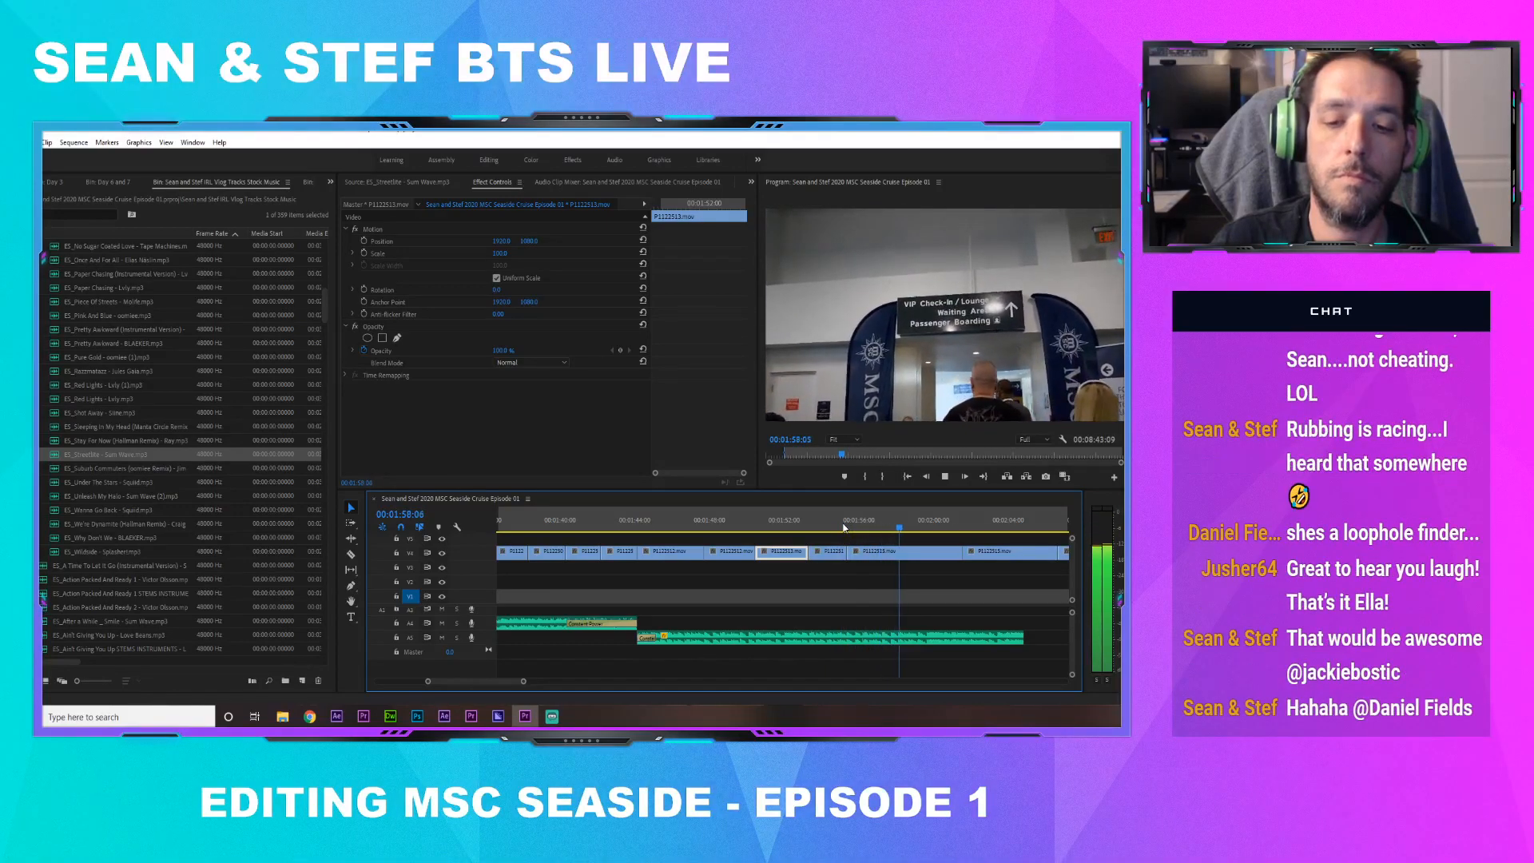
# Shorten the MSC entrance shot to end just before 00:02:00, with the VIP Check-In sign clip directly after it, and play the cut
pyautogui.click(894, 521)
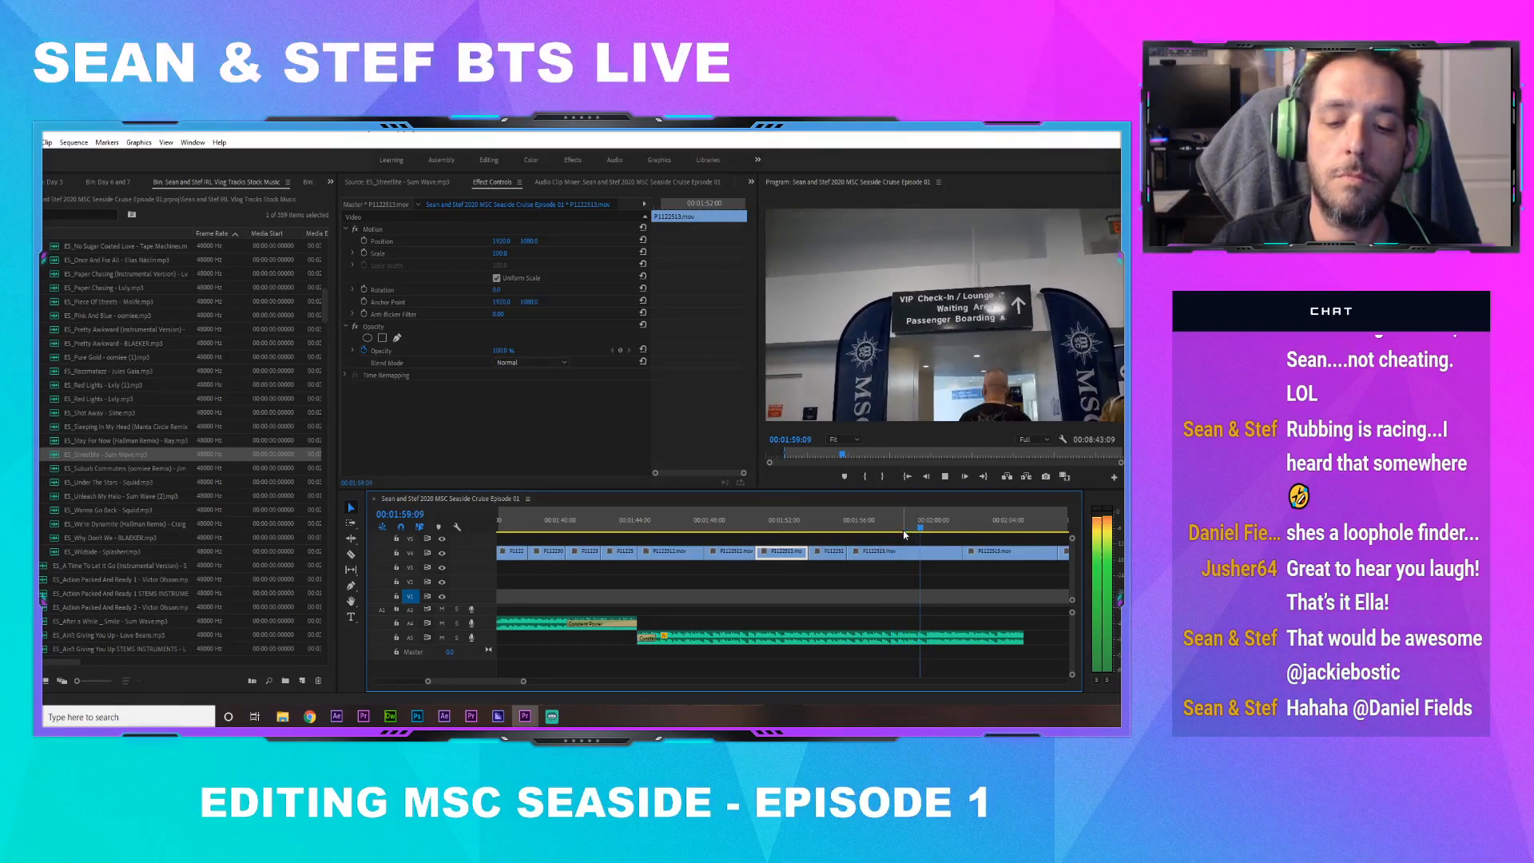
pyautogui.press('space')
pyautogui.moveTo(960, 552)
pyautogui.mouseDown()
pyautogui.moveTo(929, 551)
pyautogui.moveTo(991, 552)
pyautogui.moveTo(957, 556)
pyautogui.mouseUp()
pyautogui.click(882, 524)
pyautogui.press('space')
pyautogui.press('space')
# Play the retimed arrival sequence with its music from 00:01:39:21 to about 00:02:01
pyautogui.click(554, 524)
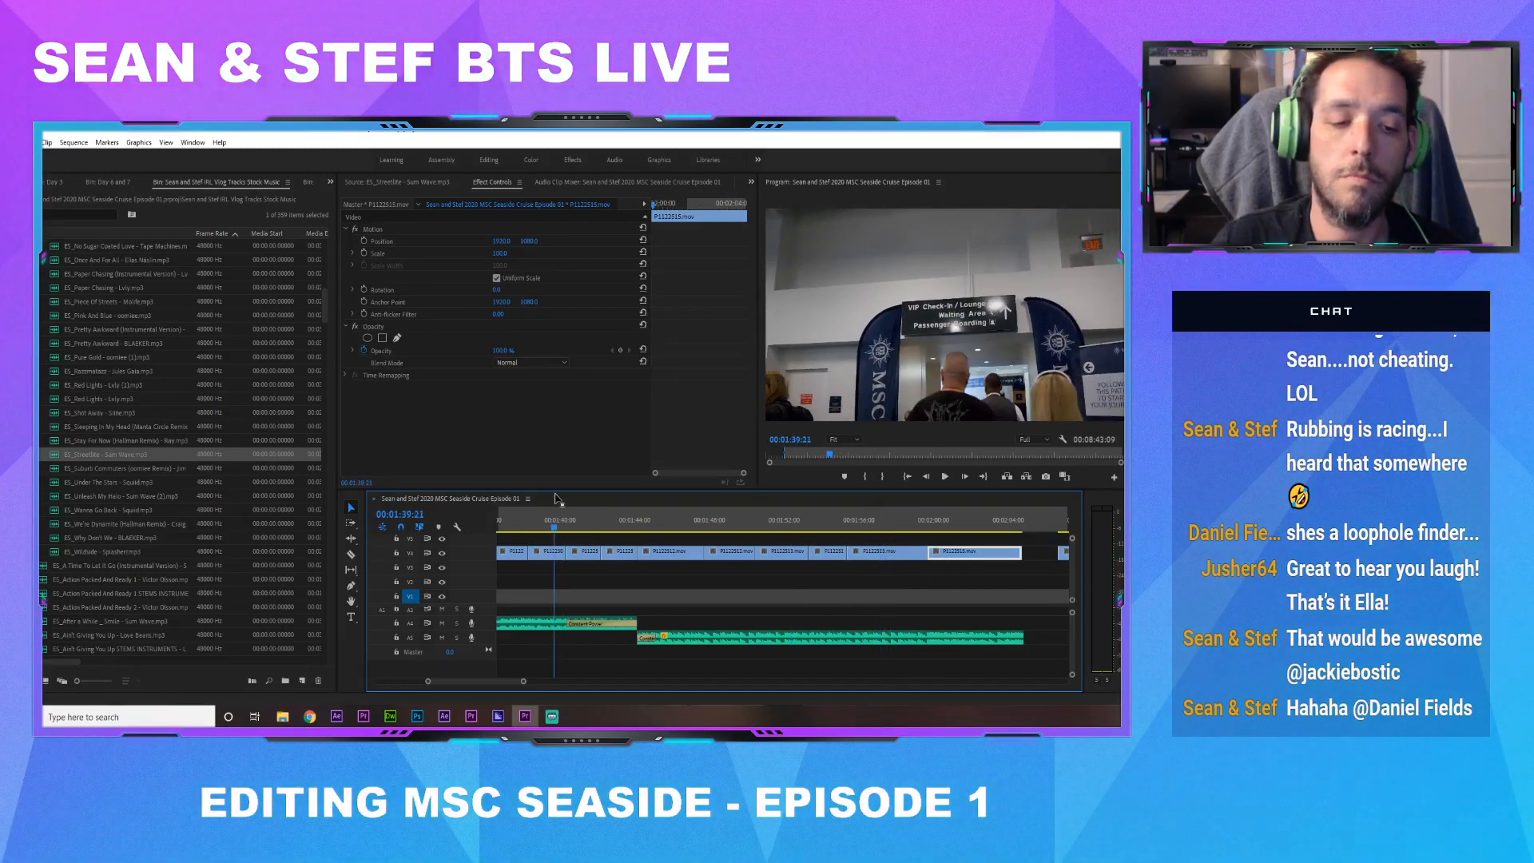
pyautogui.press('space')
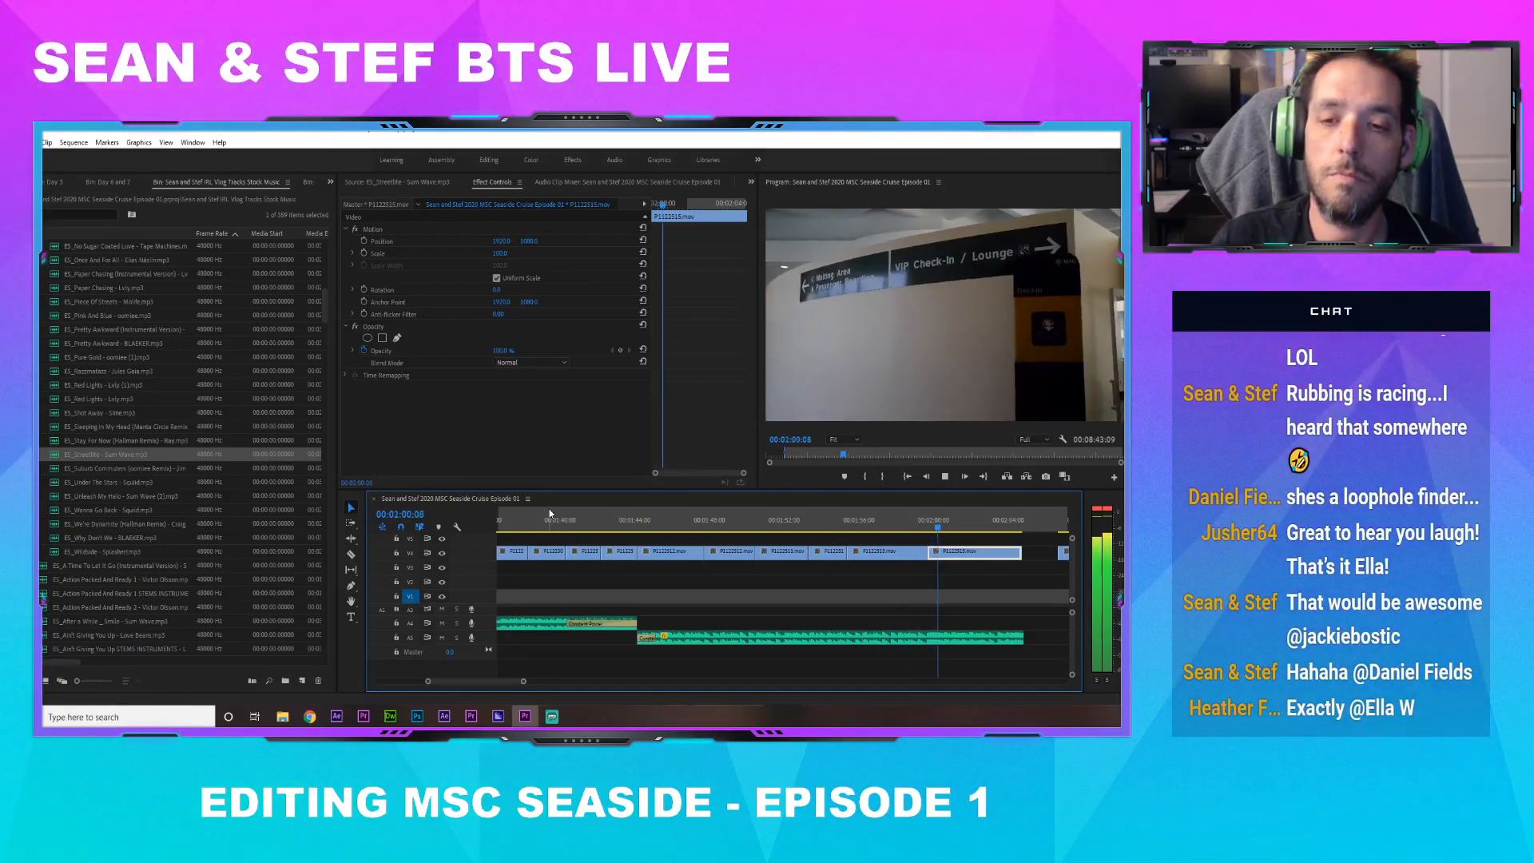
pyautogui.press('space')
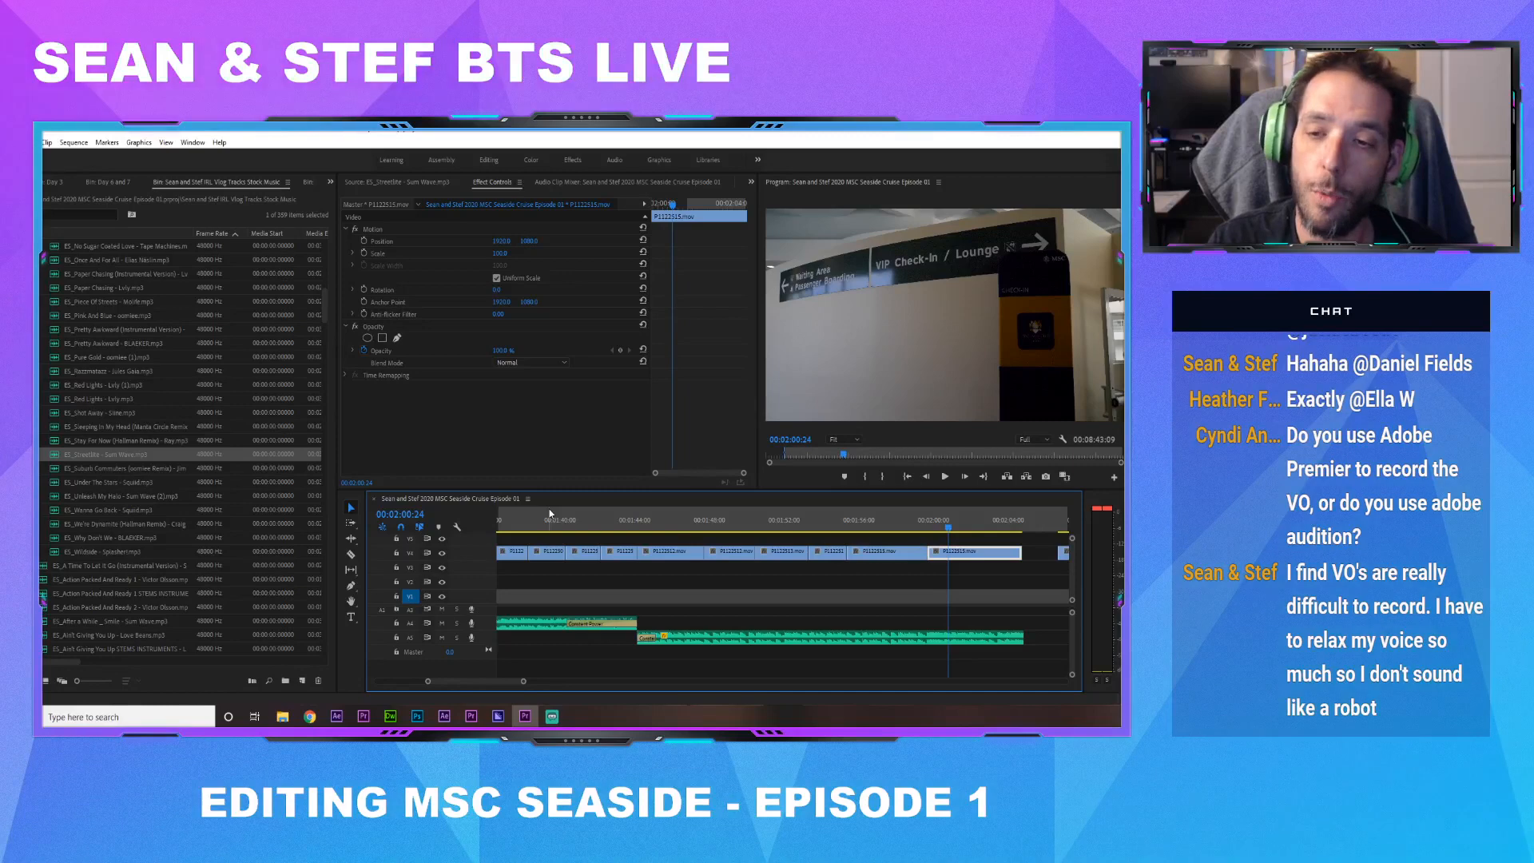
# Save the project and replay the arrival sequence from 00:01:39:11 to about 00:02:02
pyautogui.click(549, 513)
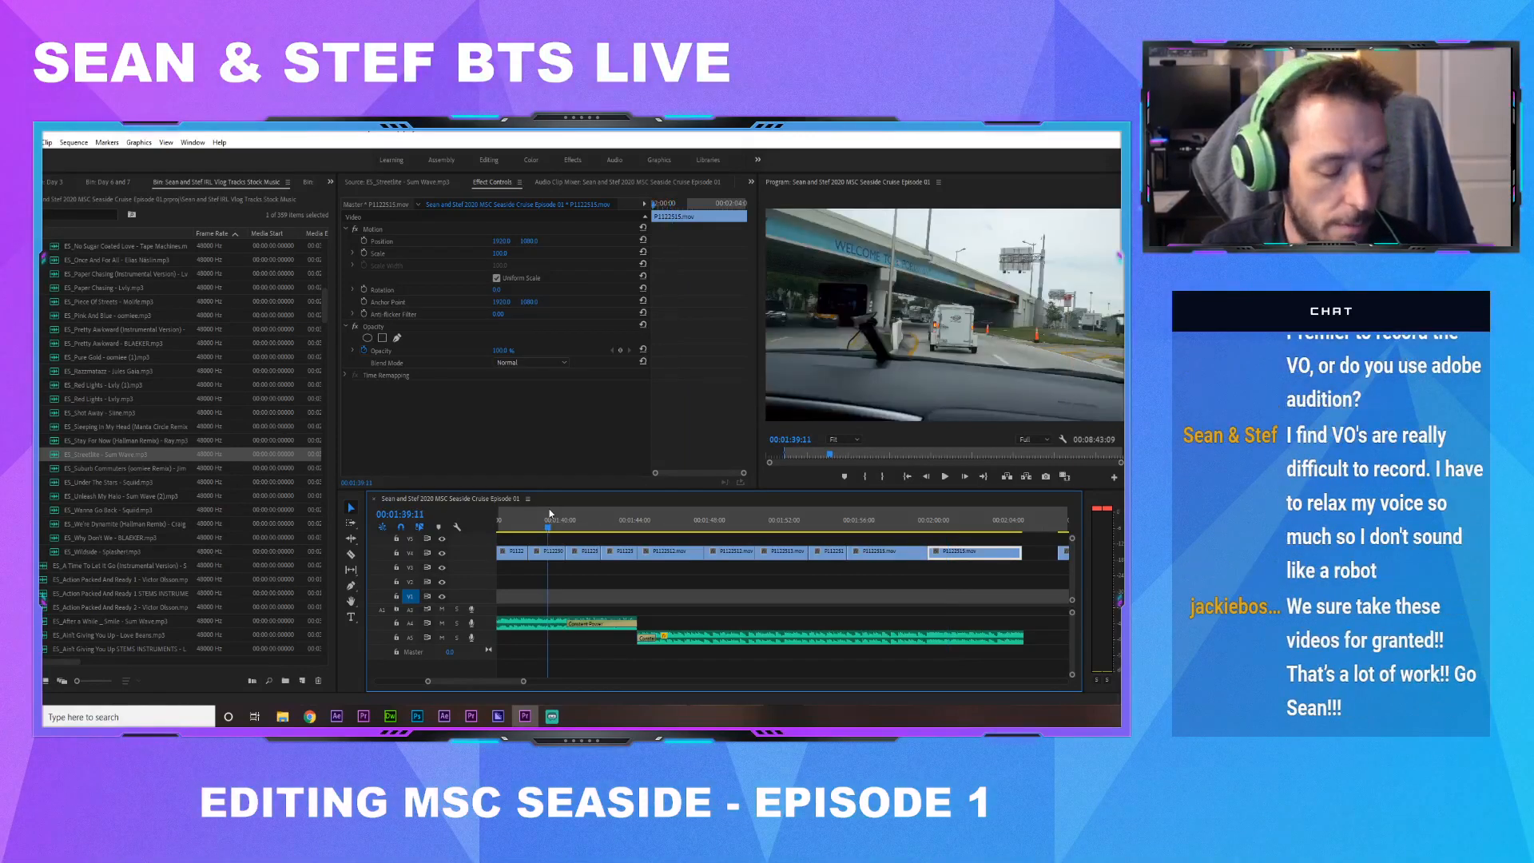
pyautogui.hotkey('ctrl', 's')
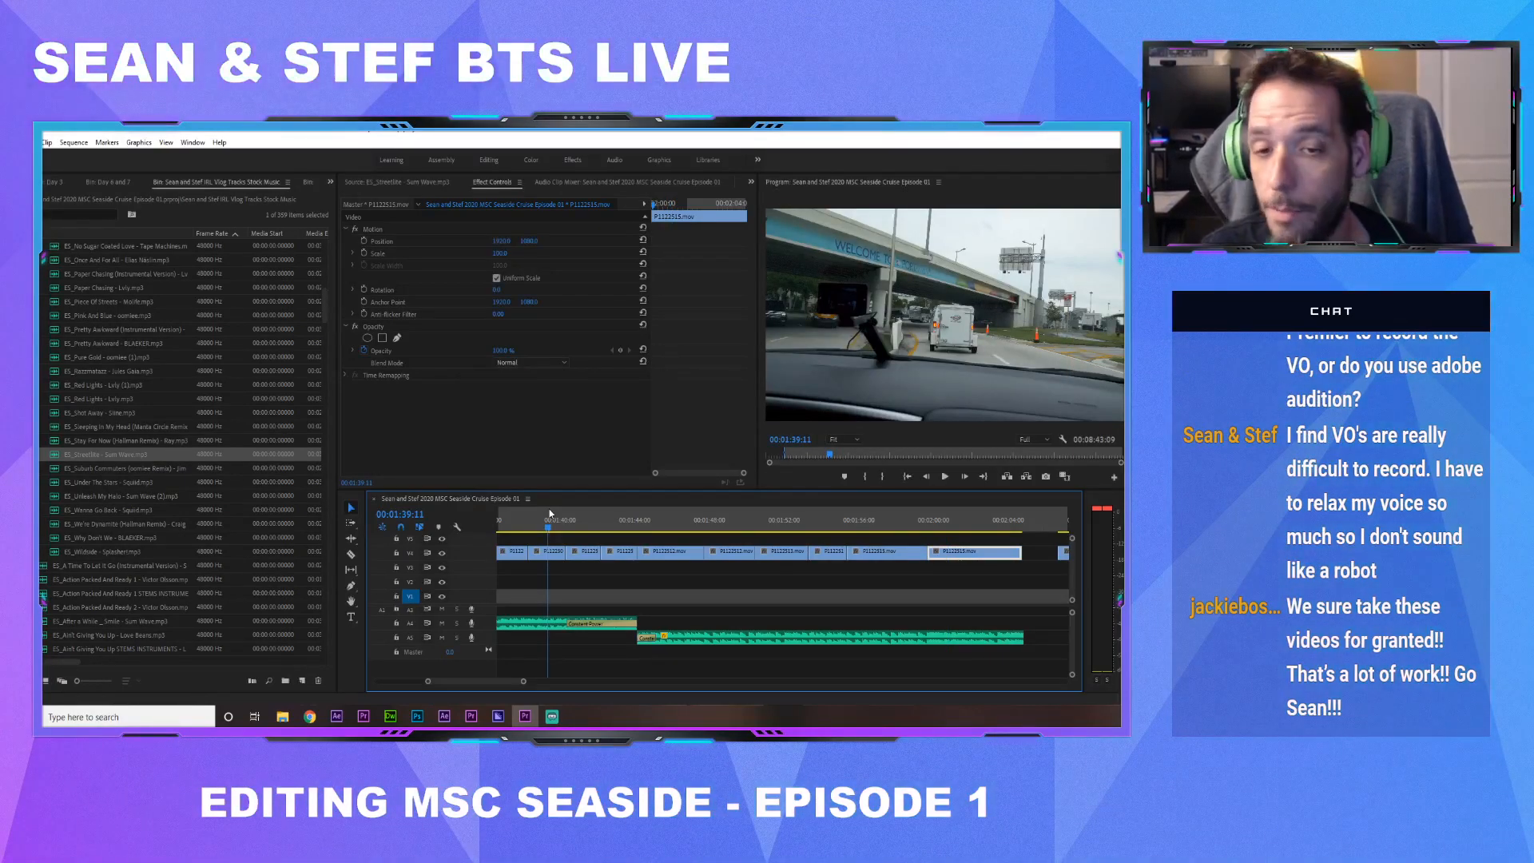
pyautogui.press('space')
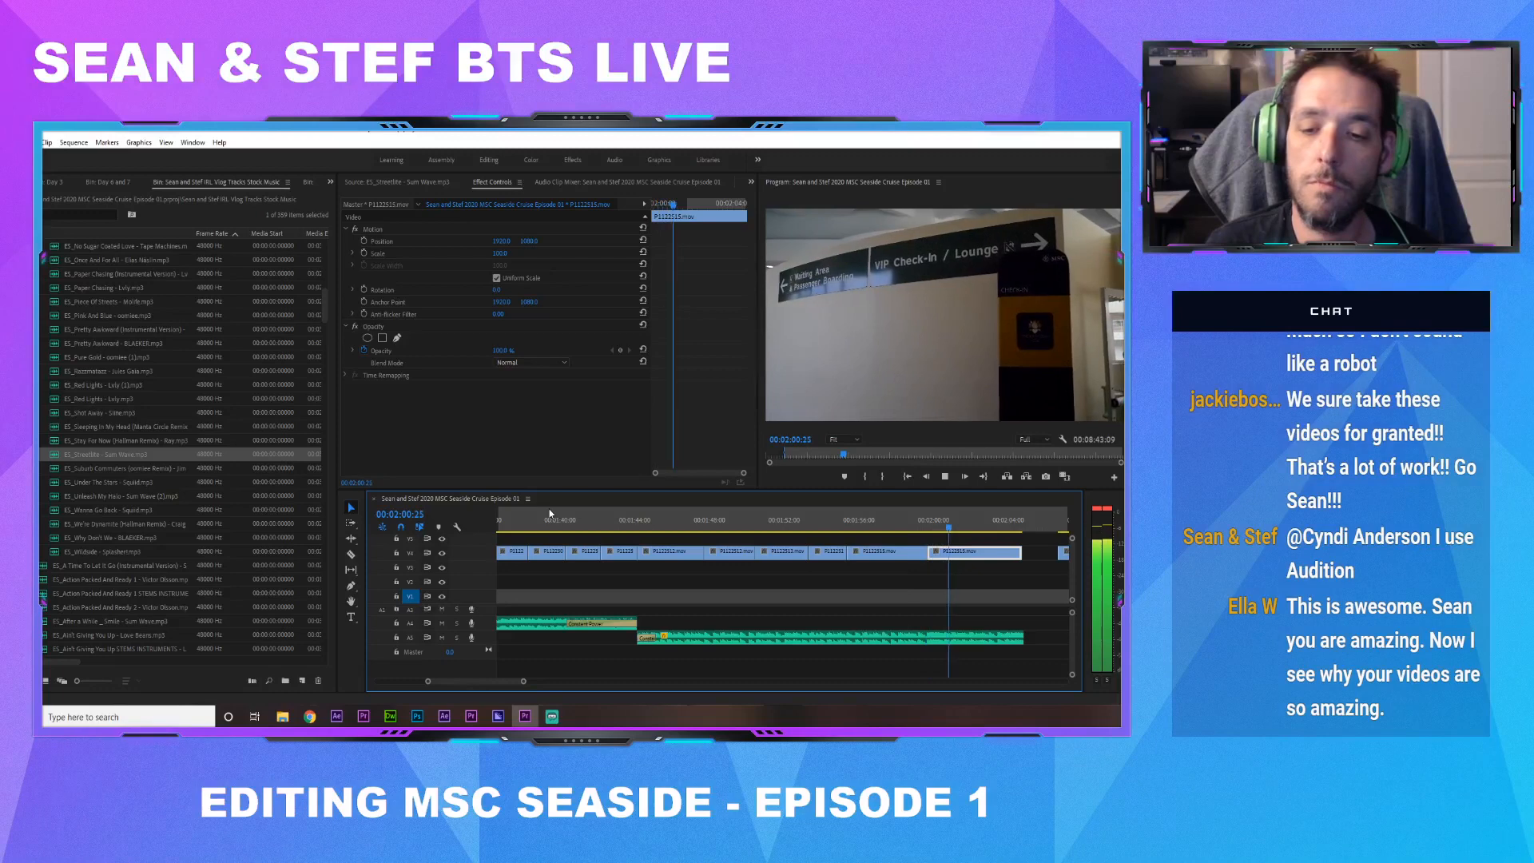
pyautogui.press('space')
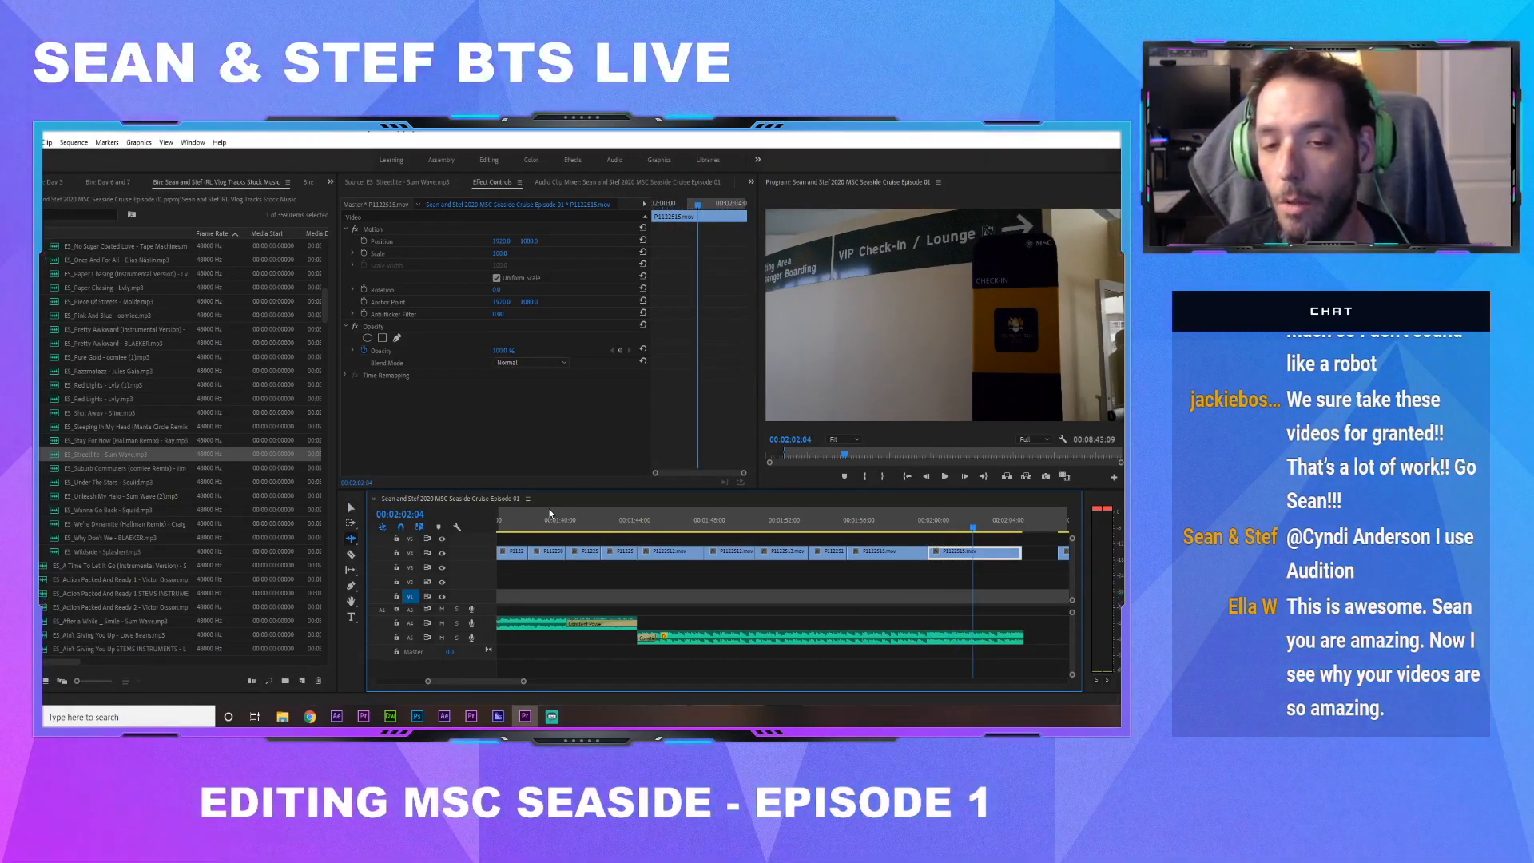
# Replay the cut before the VIP Check-In sign clip and ripple trim the MSC entrance shot to end at 00:01:59:06
pyautogui.moveTo(964, 518); pyautogui.dragTo(905, 520)
pyautogui.press('space')
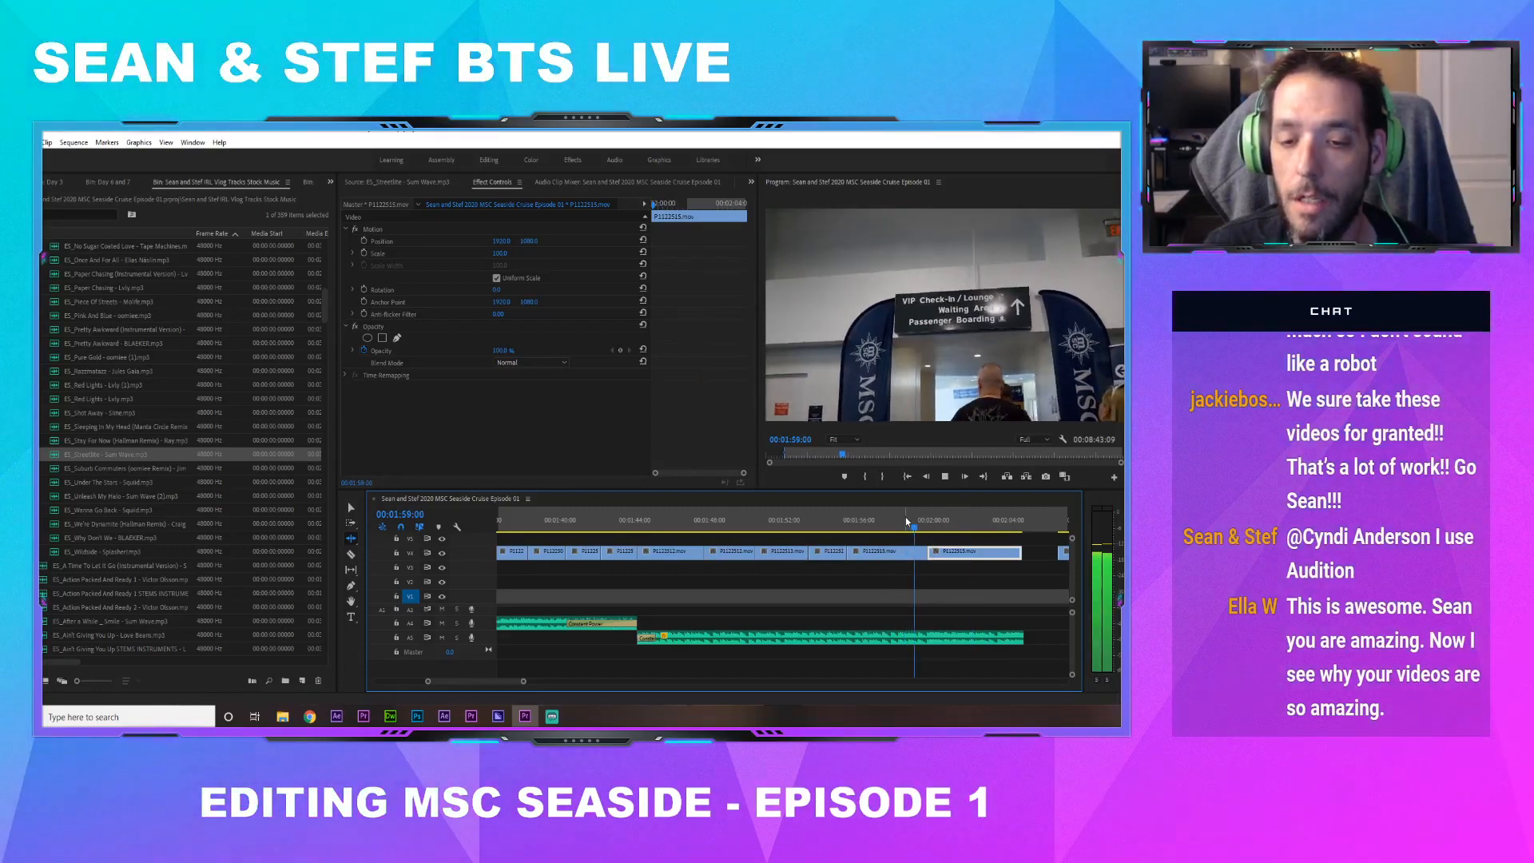
pyautogui.press('space')
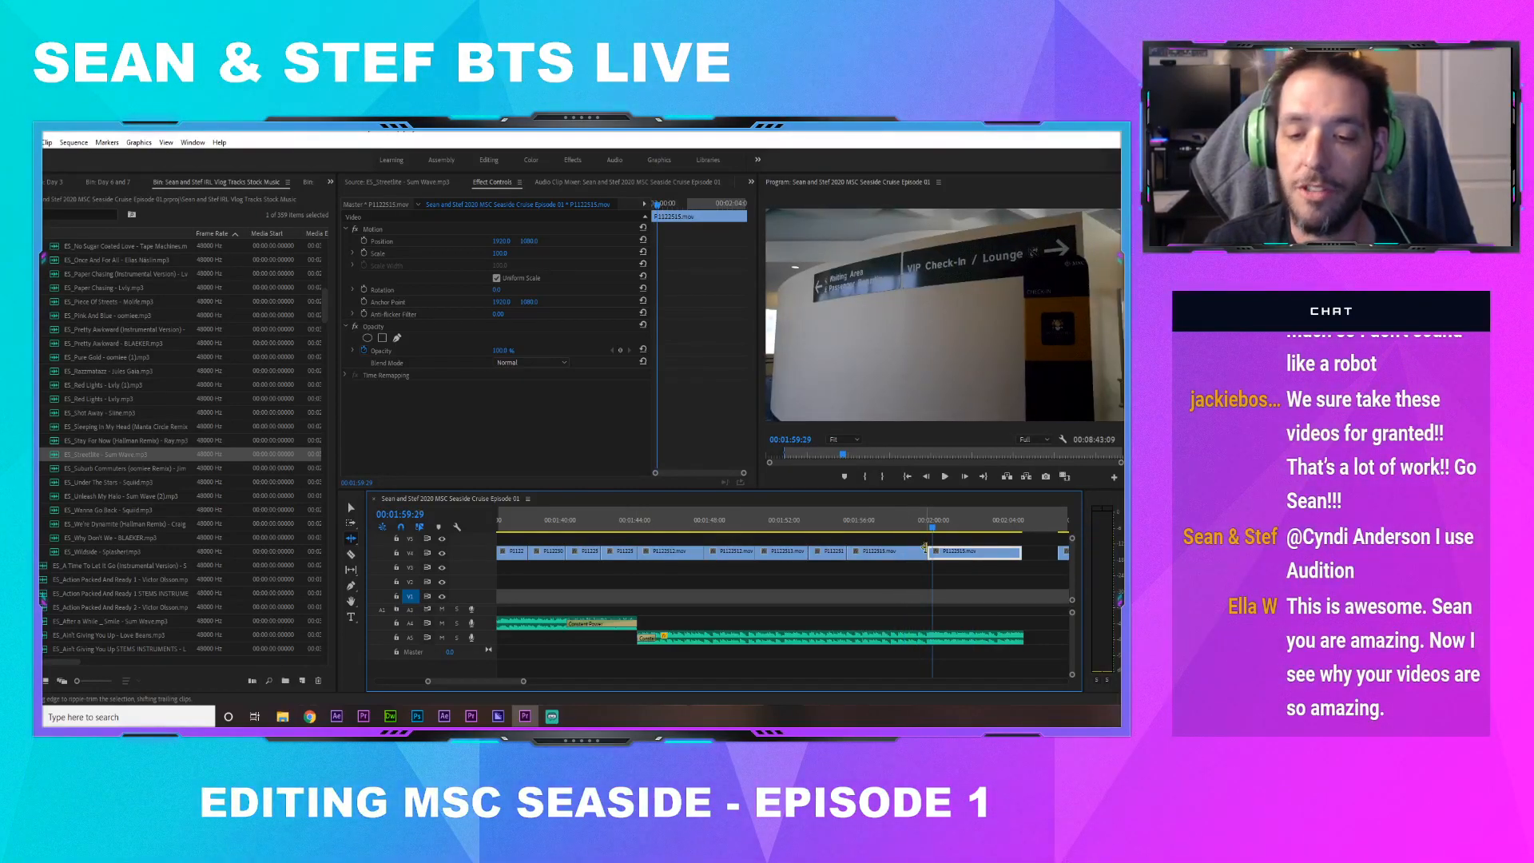
pyautogui.moveTo(937, 523); pyautogui.dragTo(879, 519)
pyautogui.press('space')
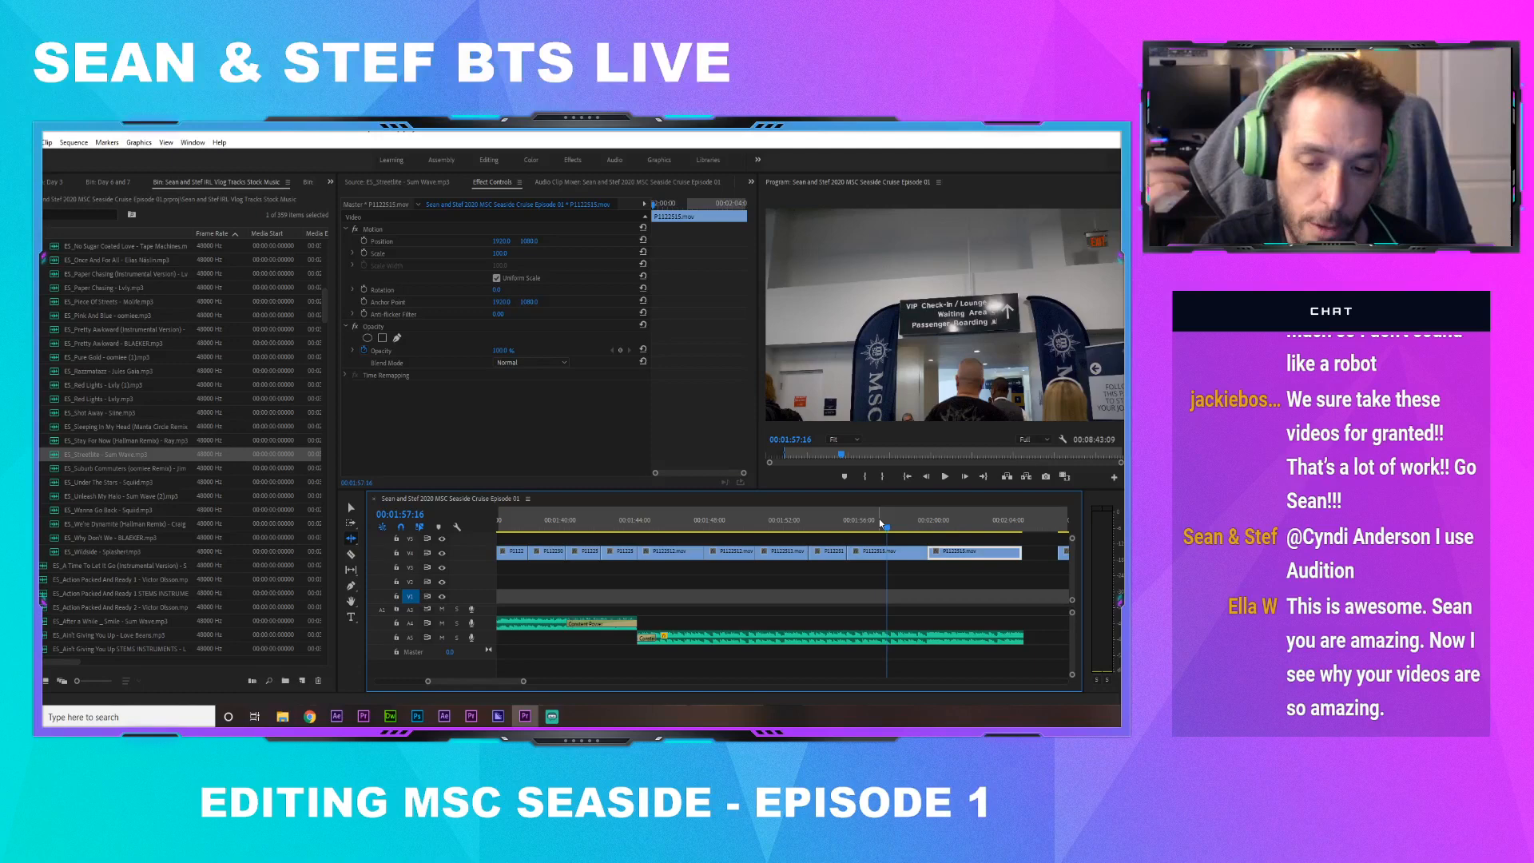
pyautogui.press('space')
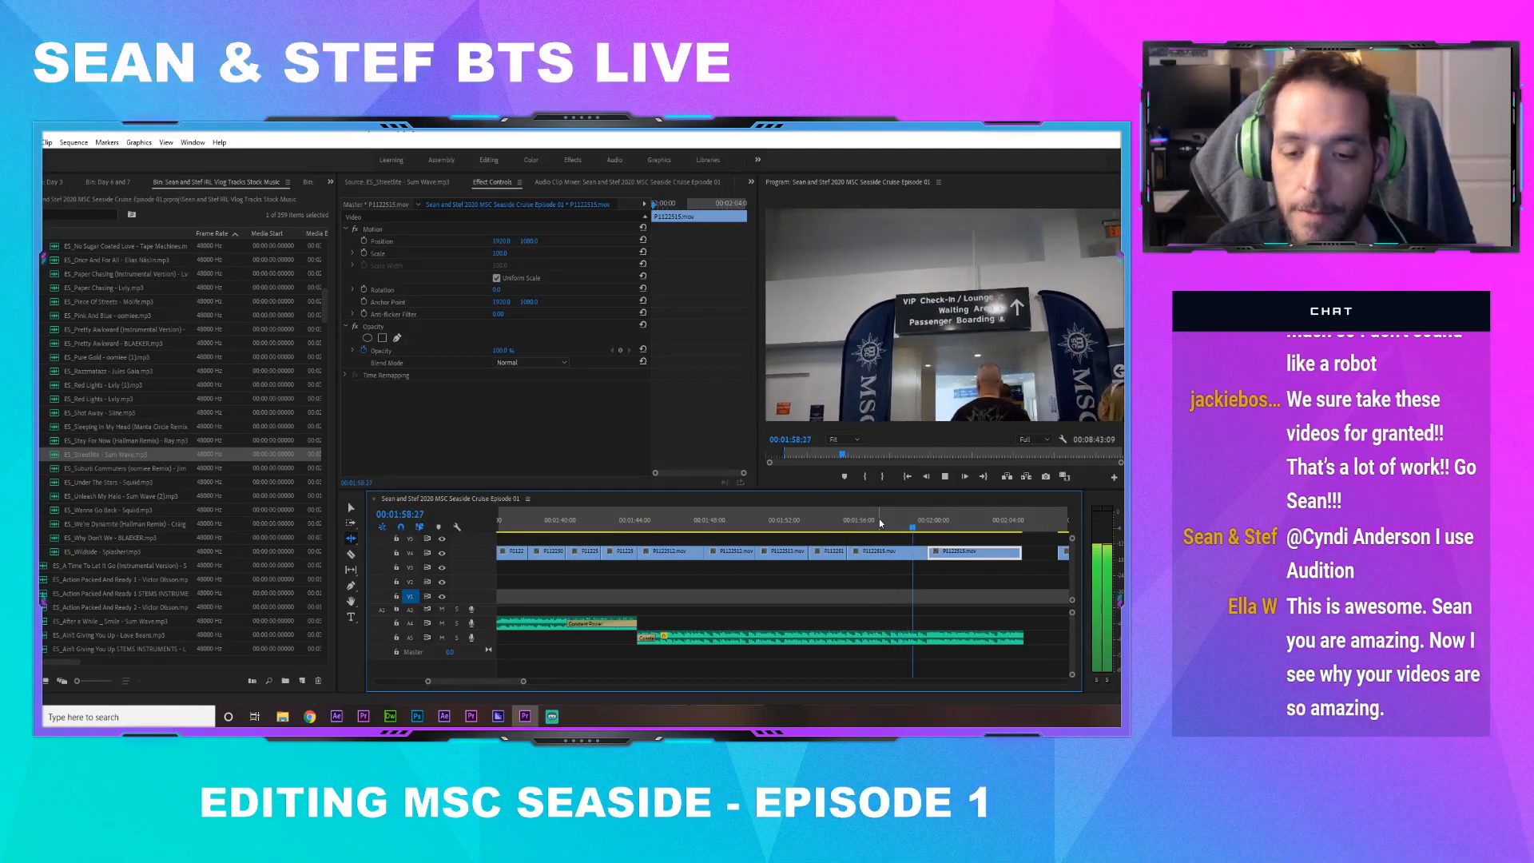
pyautogui.click(879, 521)
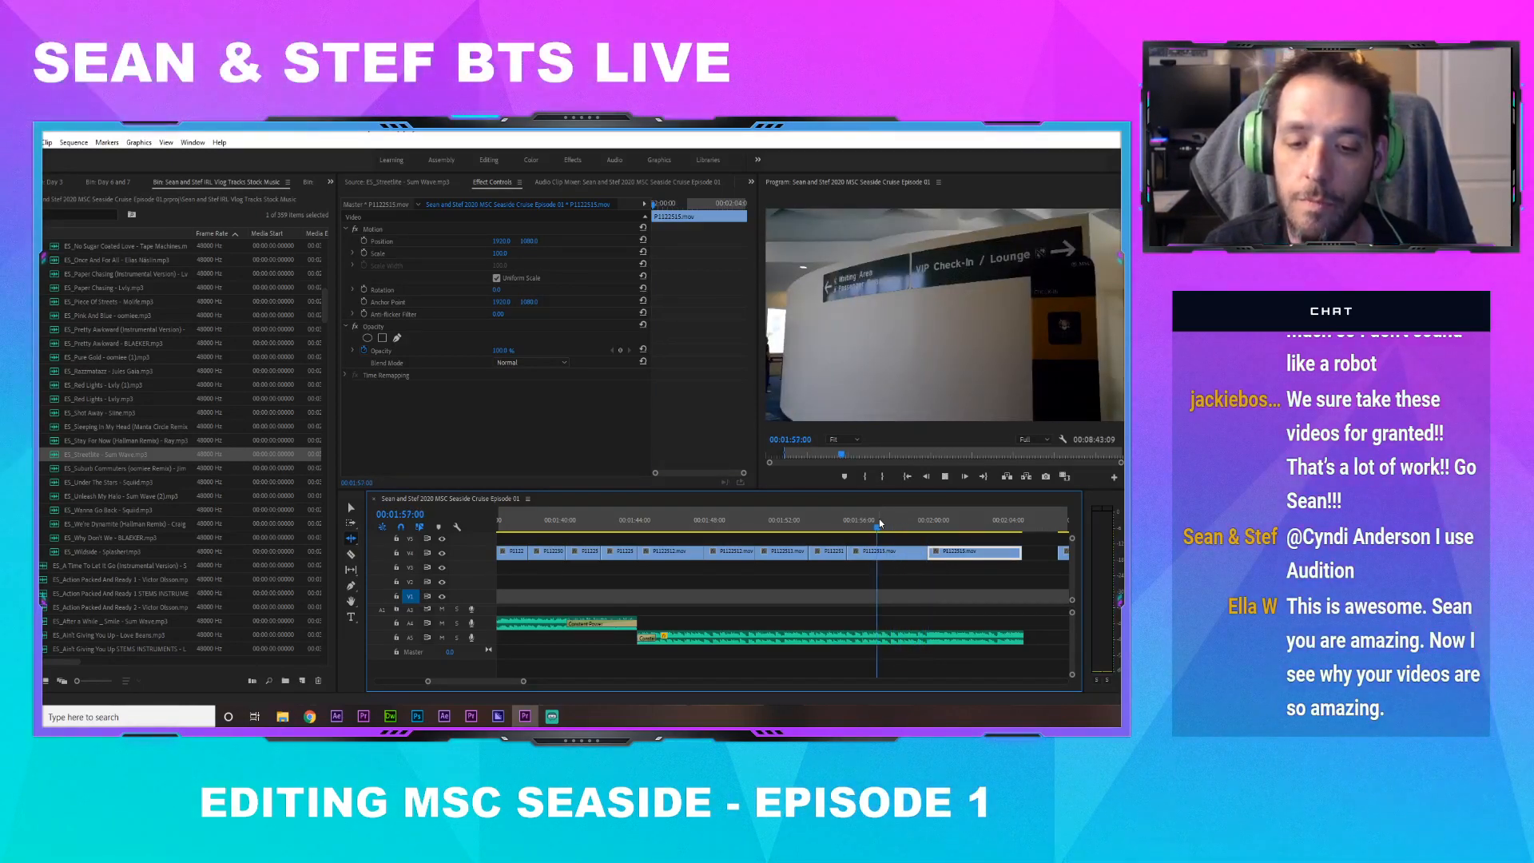
pyautogui.press('space')
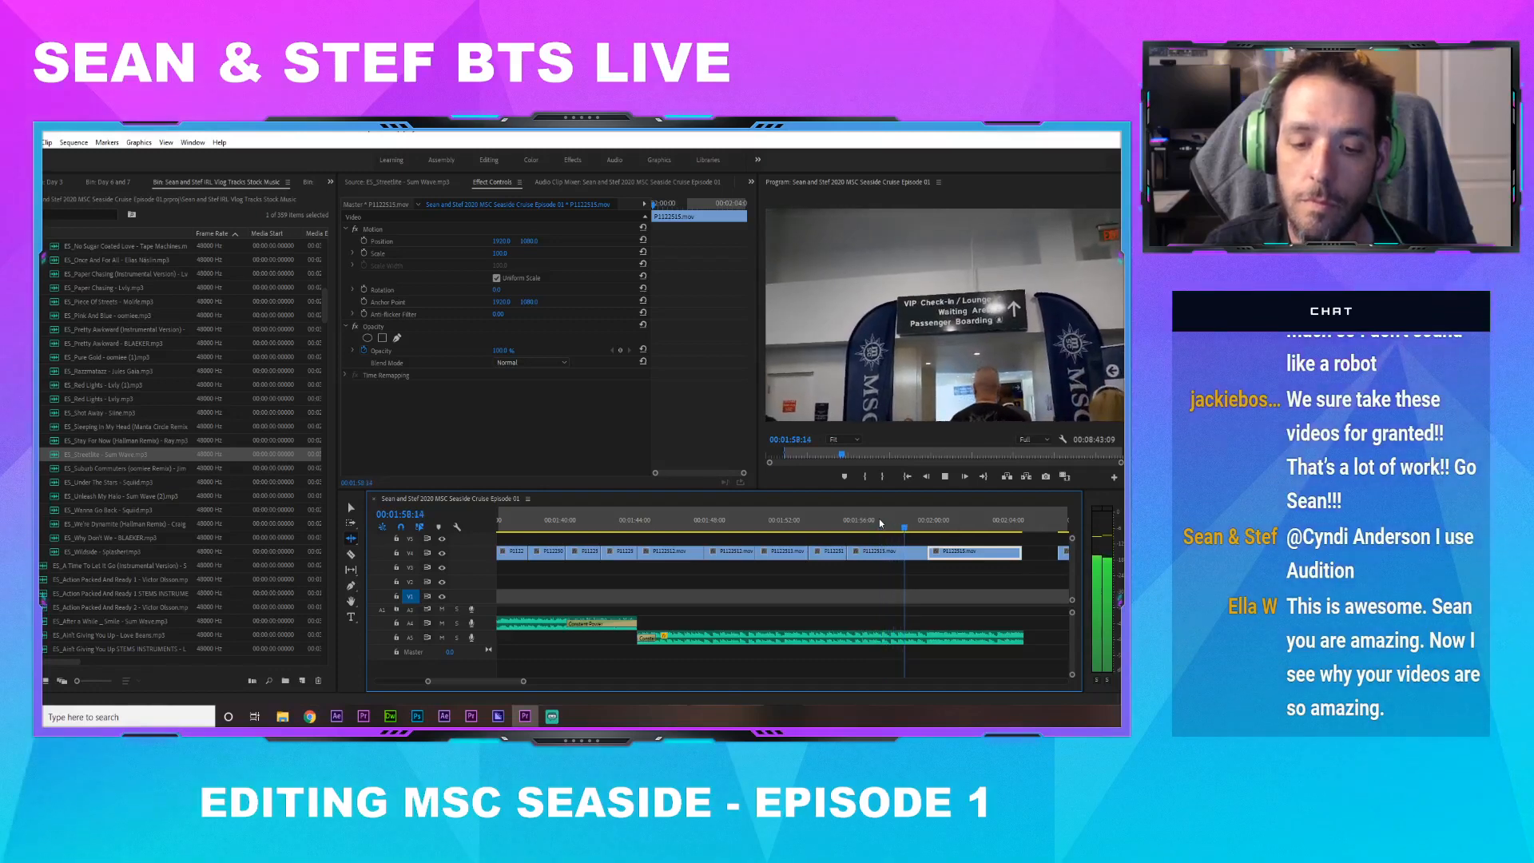
pyautogui.press('space')
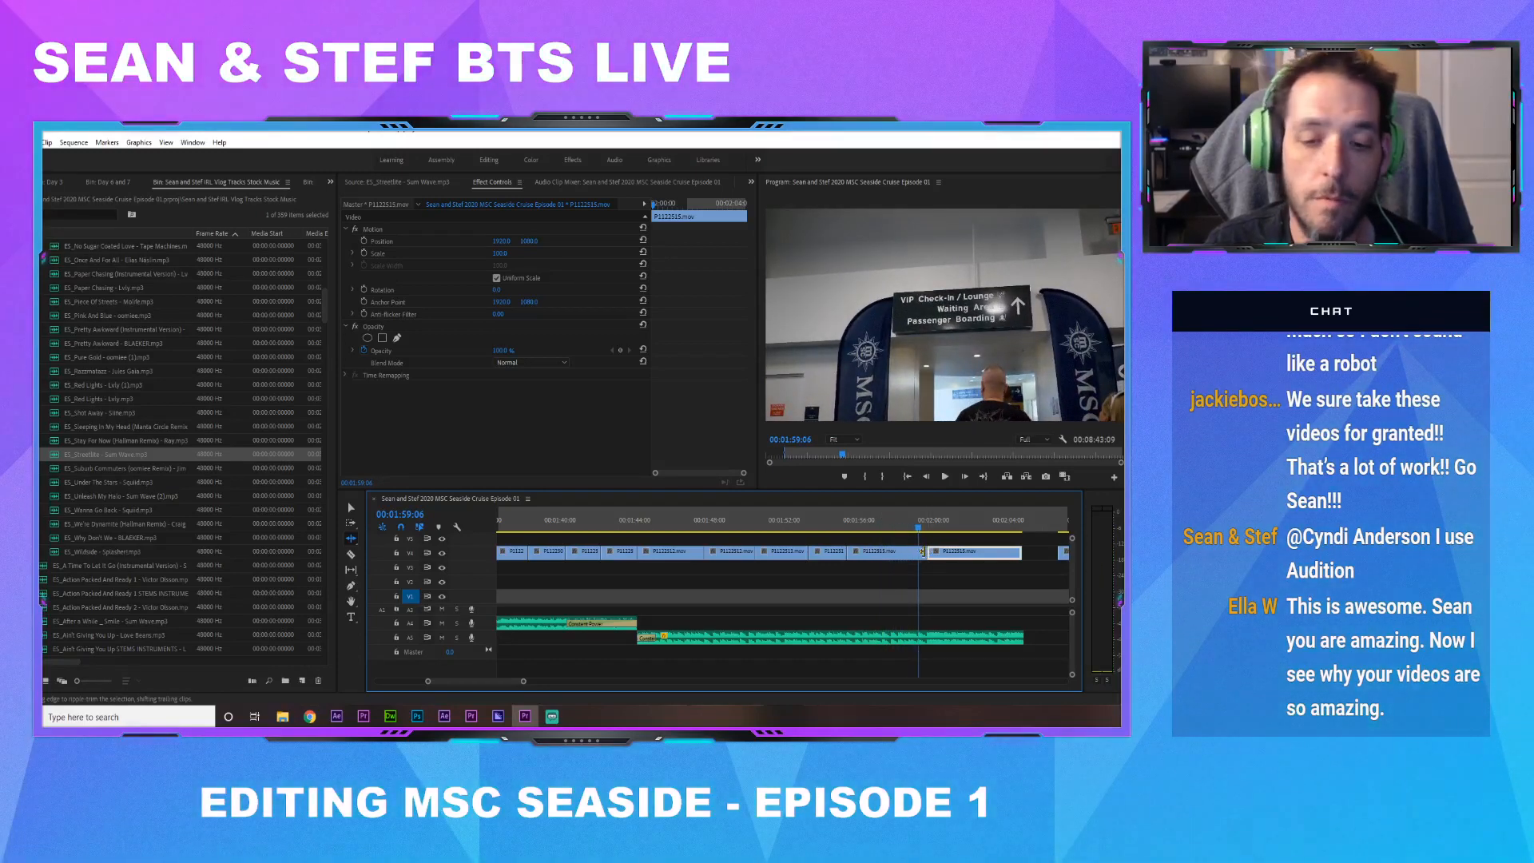
pyautogui.moveTo(923, 551); pyautogui.dragTo(933, 552)
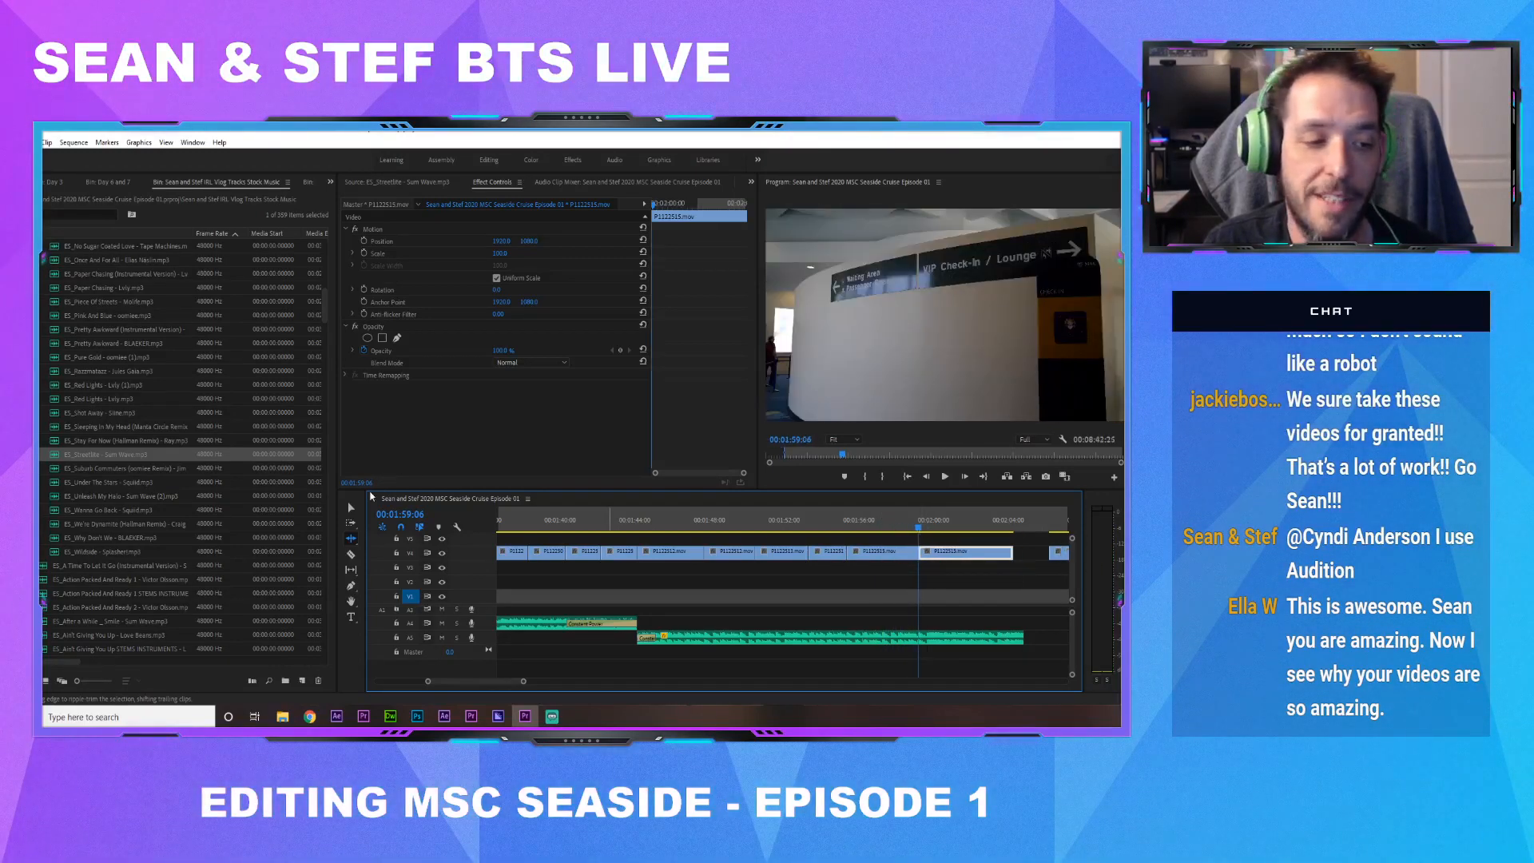
# Replay the cut from 00:01:57:26 and shorten the VIP Check-In sign clip to end at about 00:02:03
pyautogui.click(351, 507)
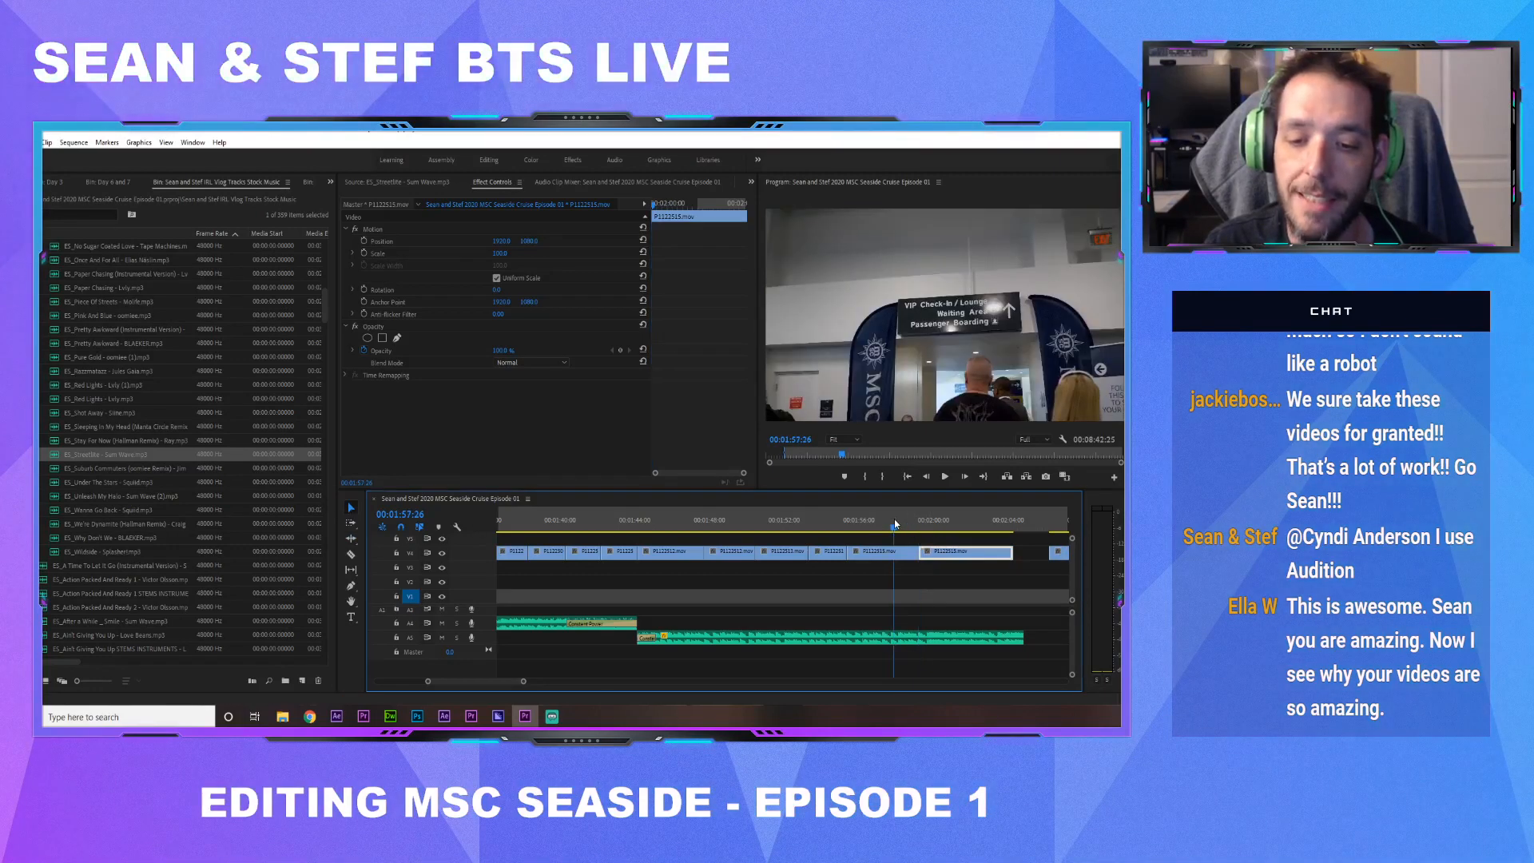
pyautogui.click(894, 521)
pyautogui.press('space')
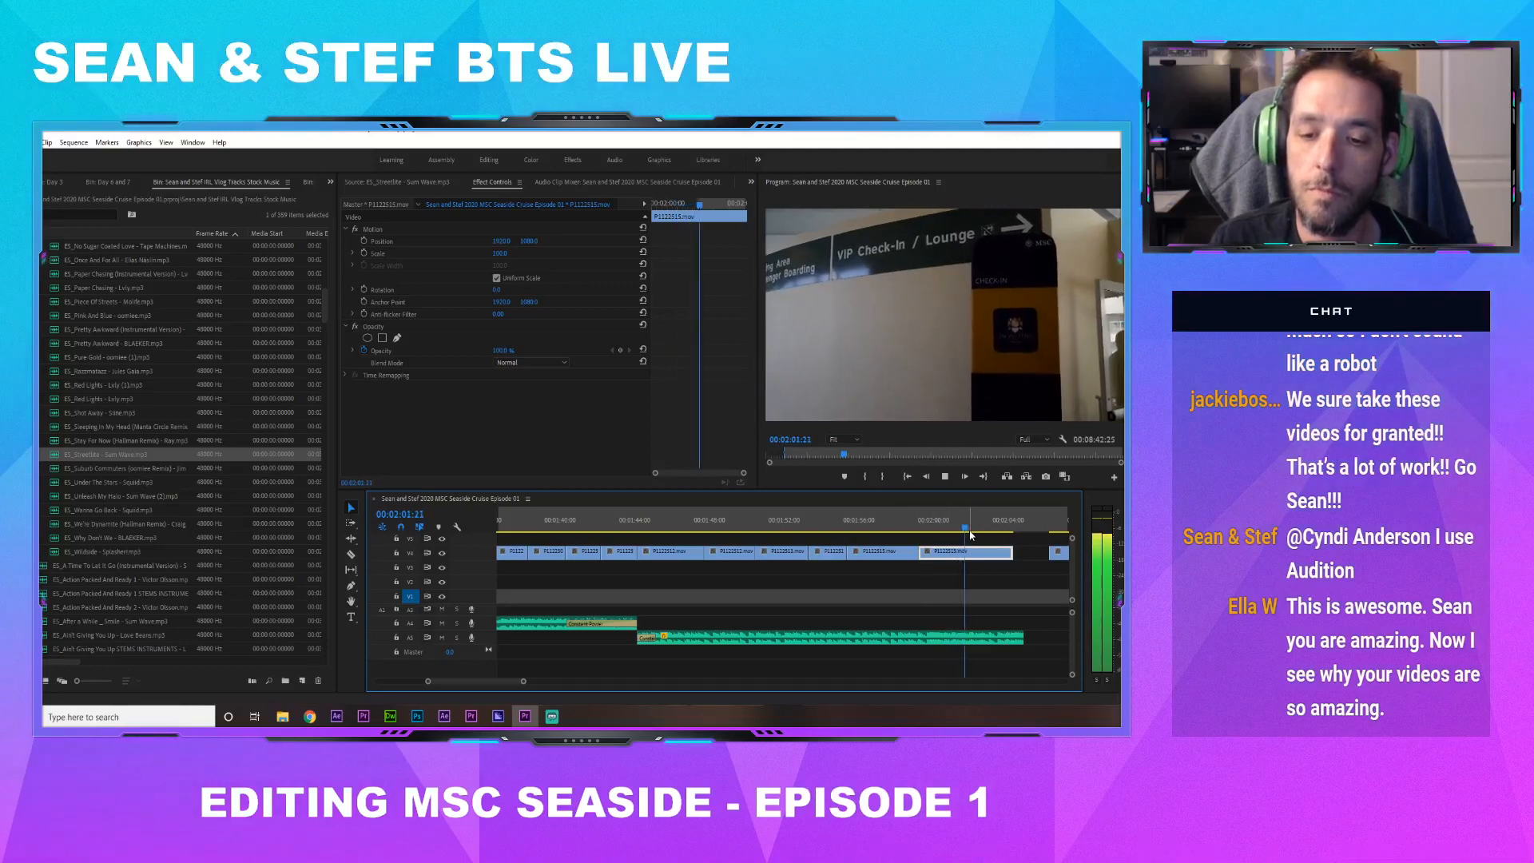
pyautogui.press('space')
pyautogui.moveTo(1011, 553); pyautogui.dragTo(990, 553)
# Move the DJI_0324.mov waiting lounge clip to start at about 00:02:22 and scrub ahead to 00:02:27:14
pyautogui.moveTo(523, 681); pyautogui.dragTo(549, 681)
pyautogui.moveTo(823, 521); pyautogui.dragTo(921, 521)
pyautogui.moveTo(561, 681); pyautogui.dragTo(657, 683)
pyautogui.scroll(1, 837, 560)
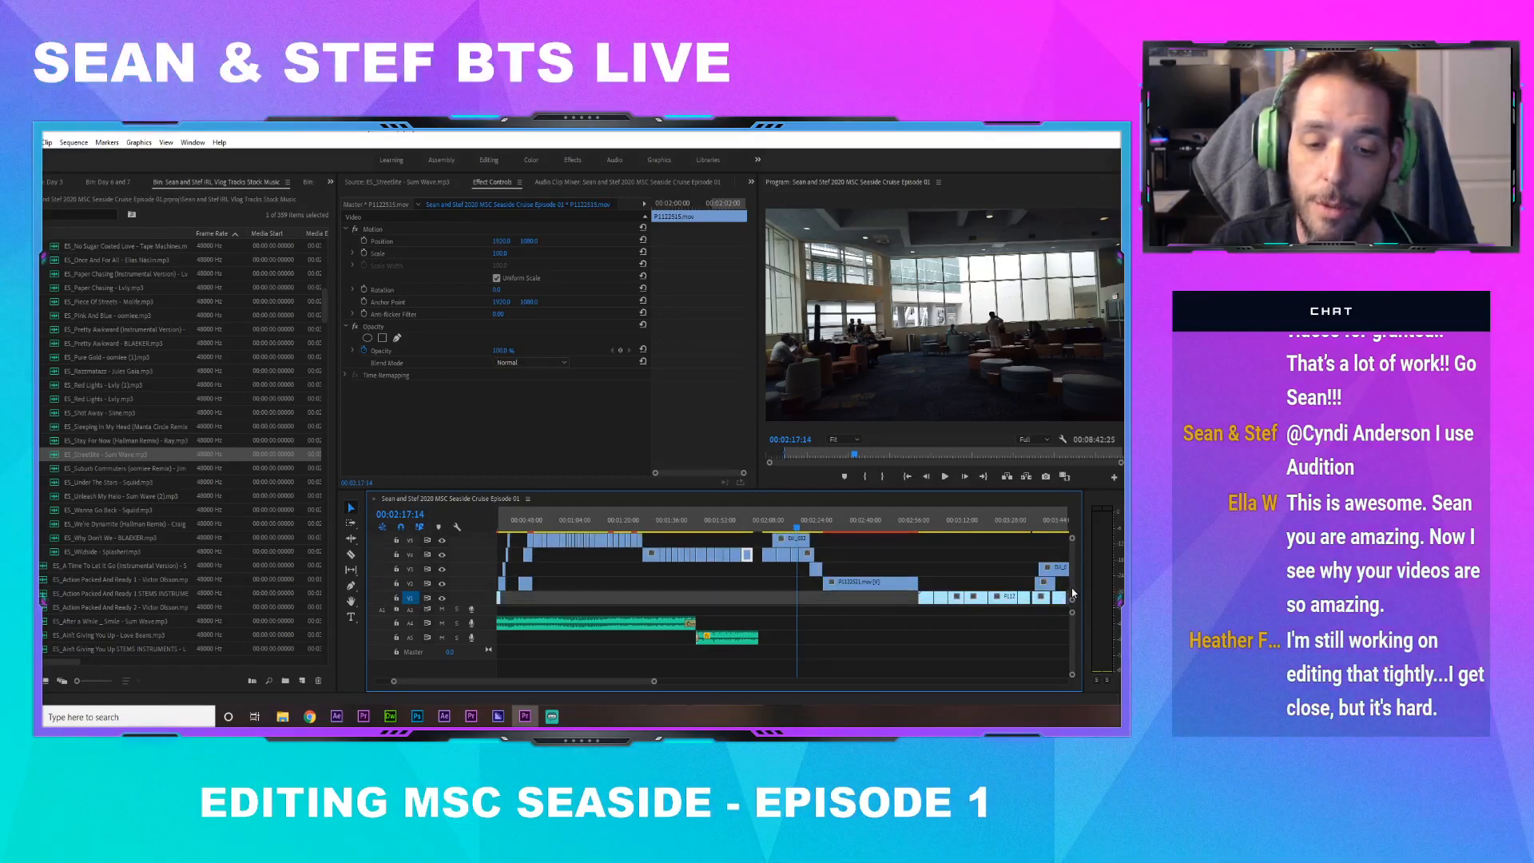
pyautogui.scroll(1, 1073, 592)
pyautogui.click(768, 523)
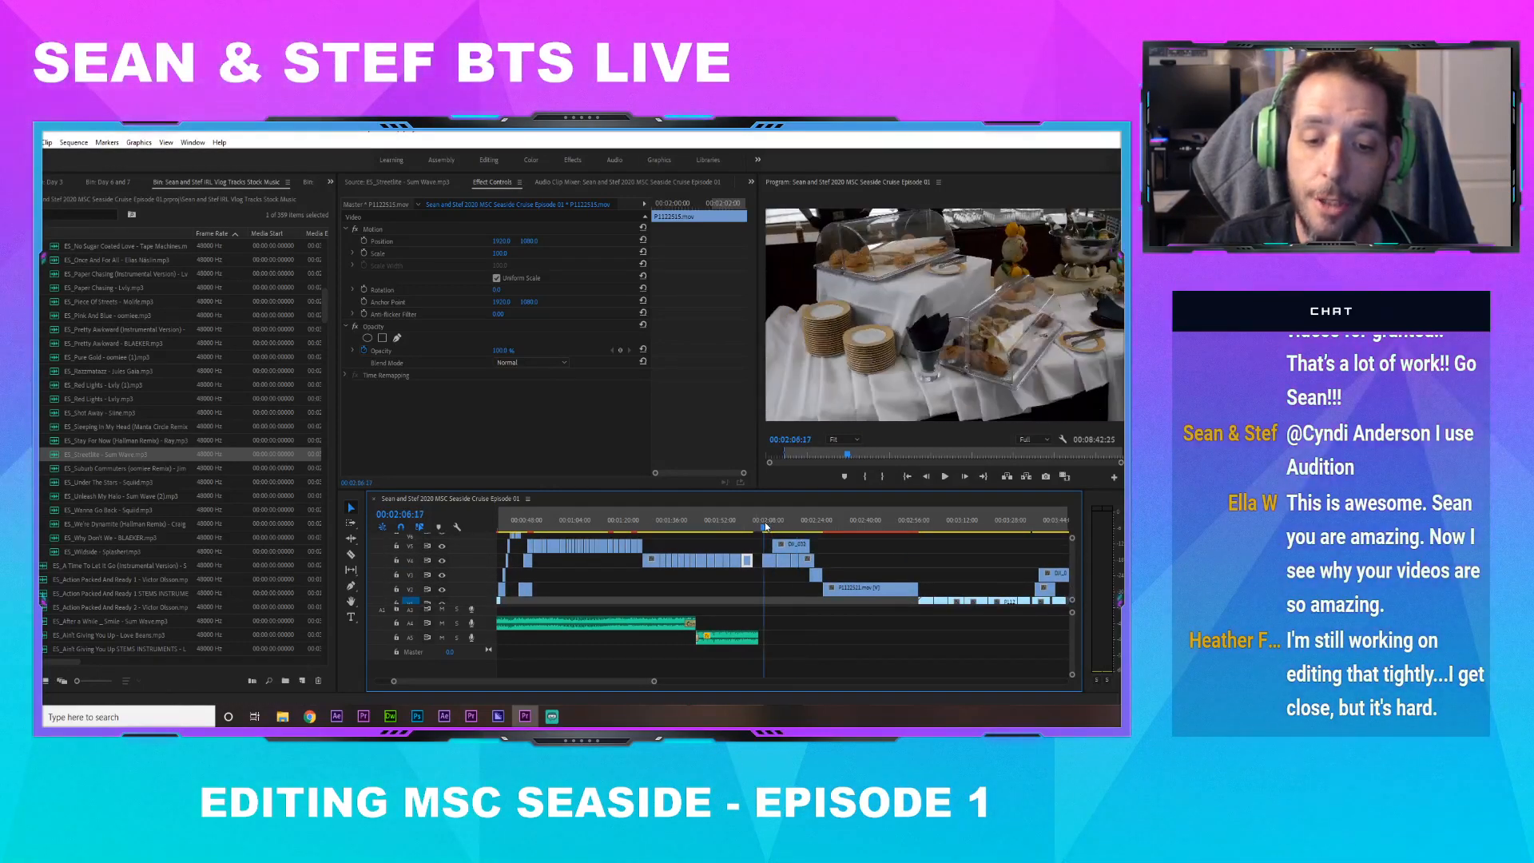
pyautogui.moveTo(786, 545); pyautogui.dragTo(819, 550)
pyautogui.moveTo(767, 526); pyautogui.dragTo(826, 530)
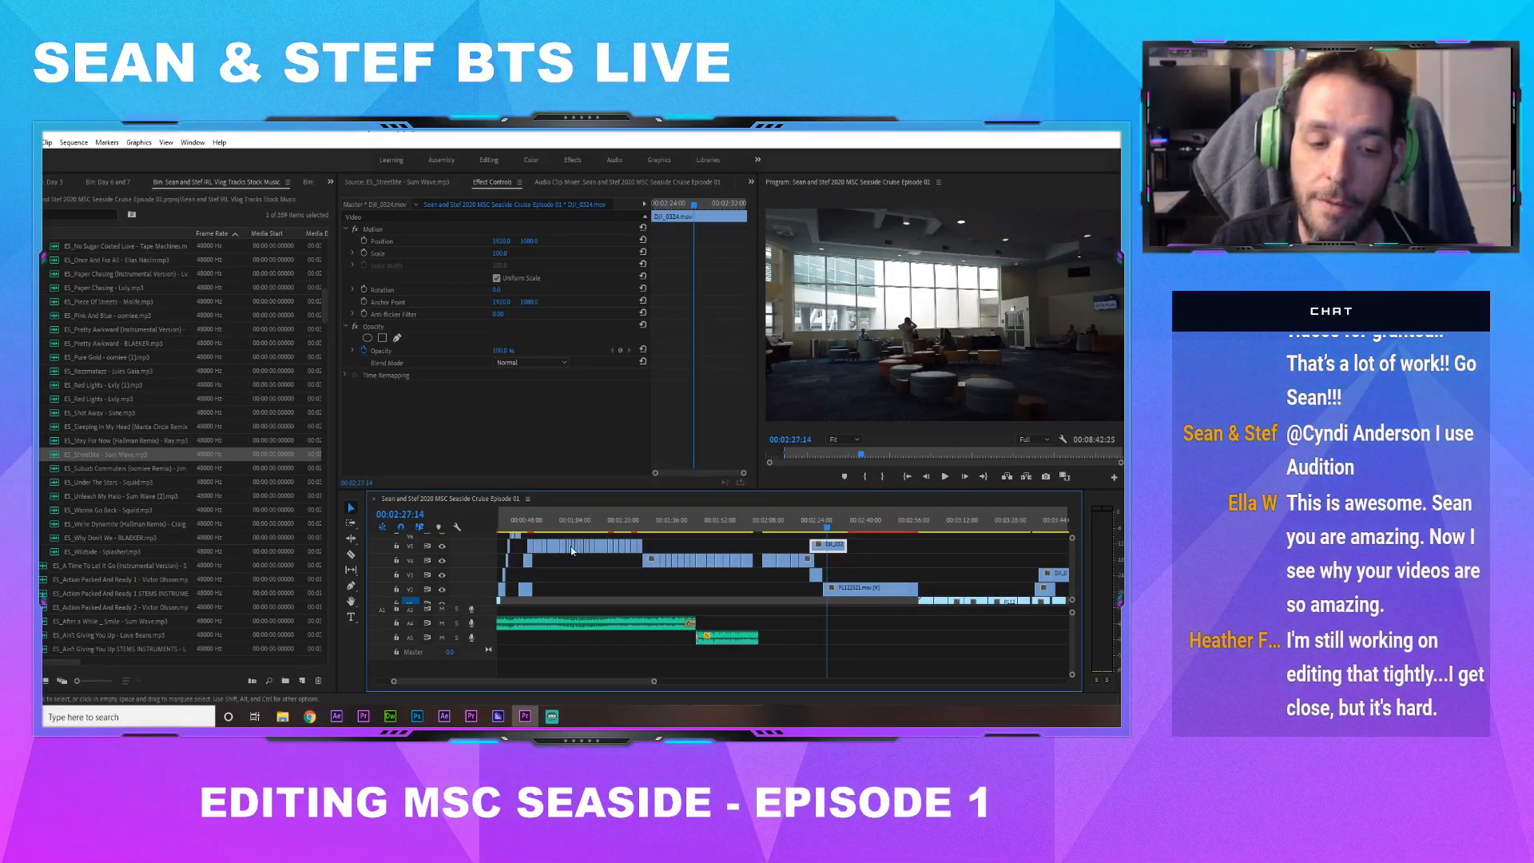
# Look over the remaining footage on the timeline, up to about 00:05:29 past the last clips
pyautogui.moveTo(700, 521); pyautogui.dragTo(838, 572)
pyautogui.moveTo(653, 680); pyautogui.dragTo(991, 684)
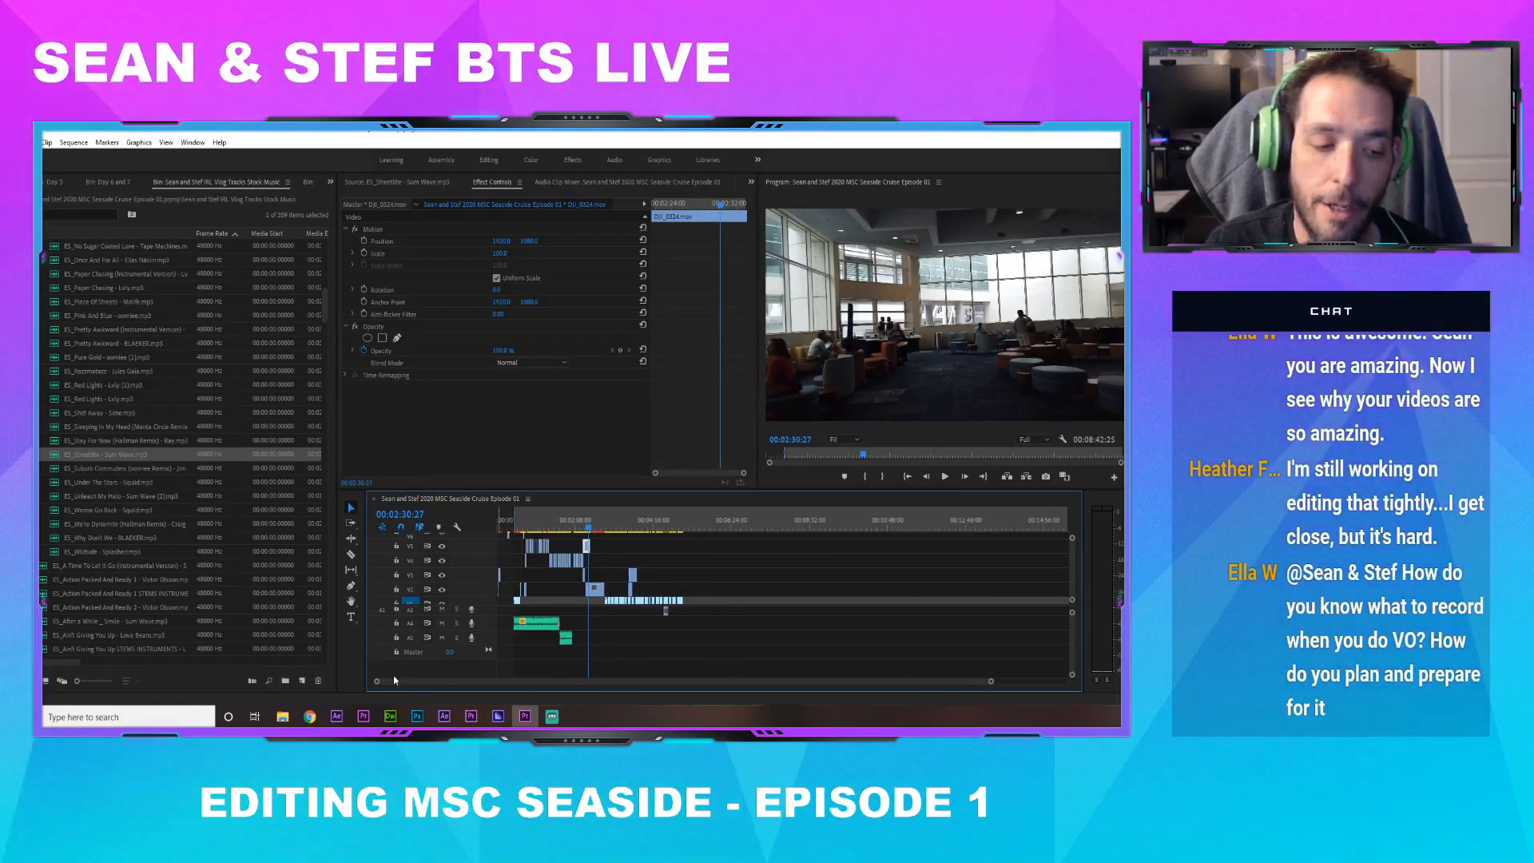
pyautogui.moveTo(377, 682); pyautogui.dragTo(524, 684)
pyautogui.moveTo(890, 522); pyautogui.dragTo(949, 524)
pyautogui.press('space')
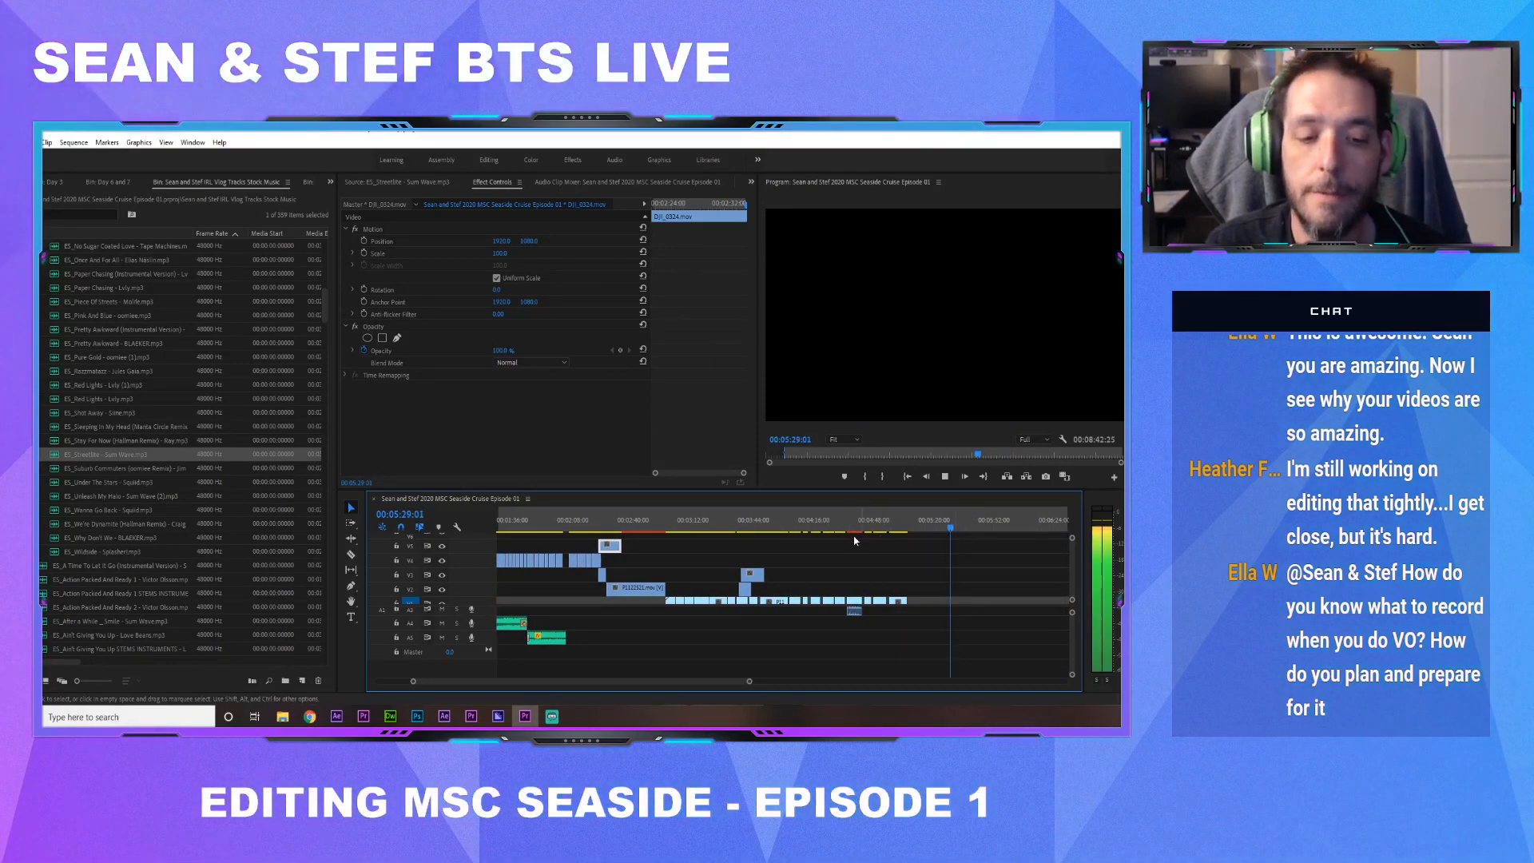
# Scrub through the whole episode, from the opening shot near 00:00:06:23 to the tray of welcome drinks at 00:04:53:26
pyautogui.click(563, 525)
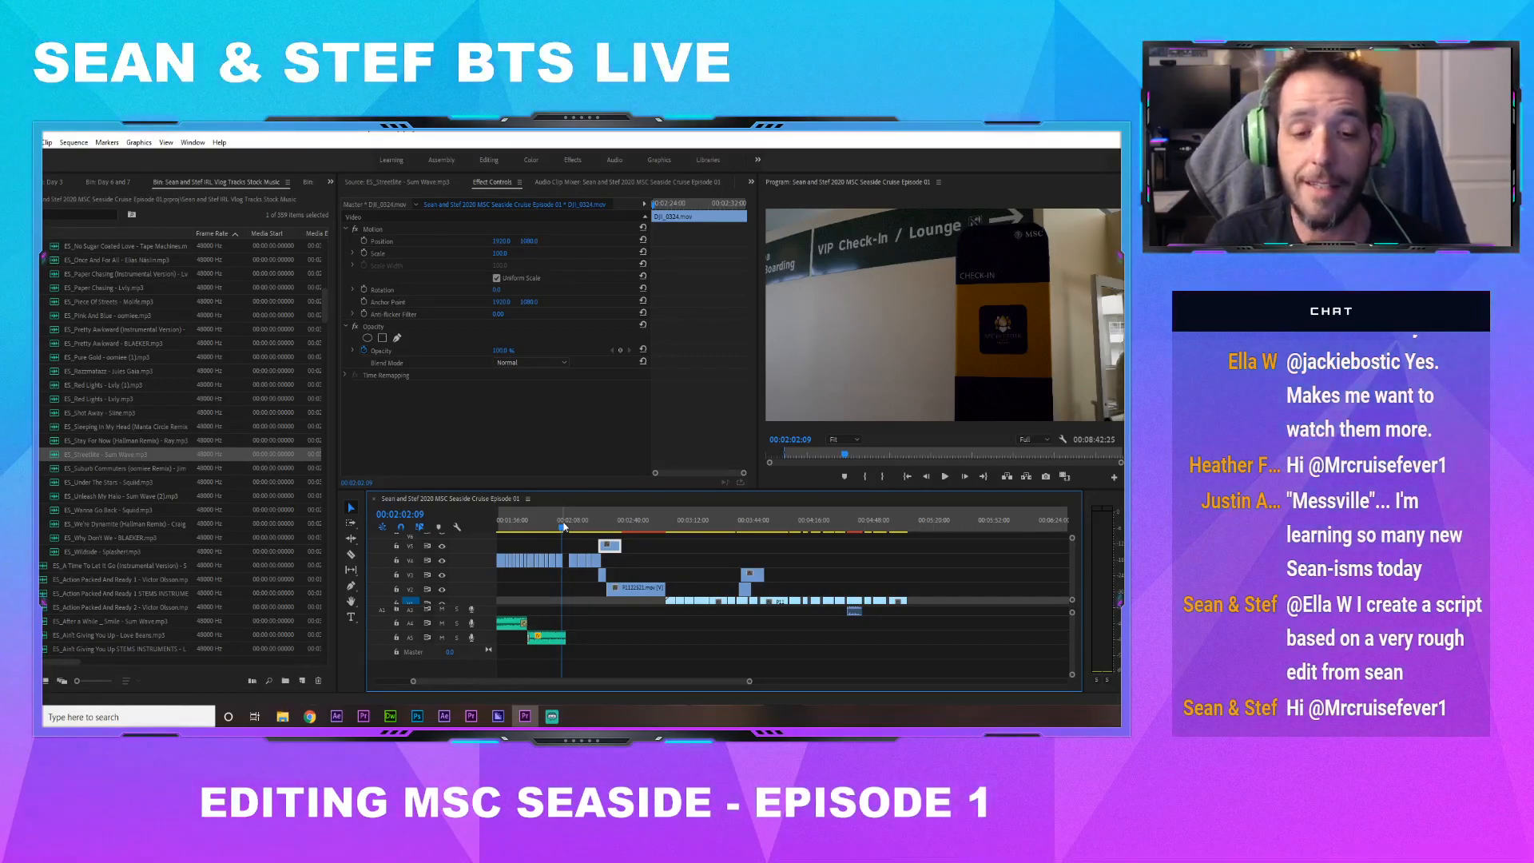
pyautogui.scroll(-1, 870, 569)
pyautogui.scroll(2, 870, 569)
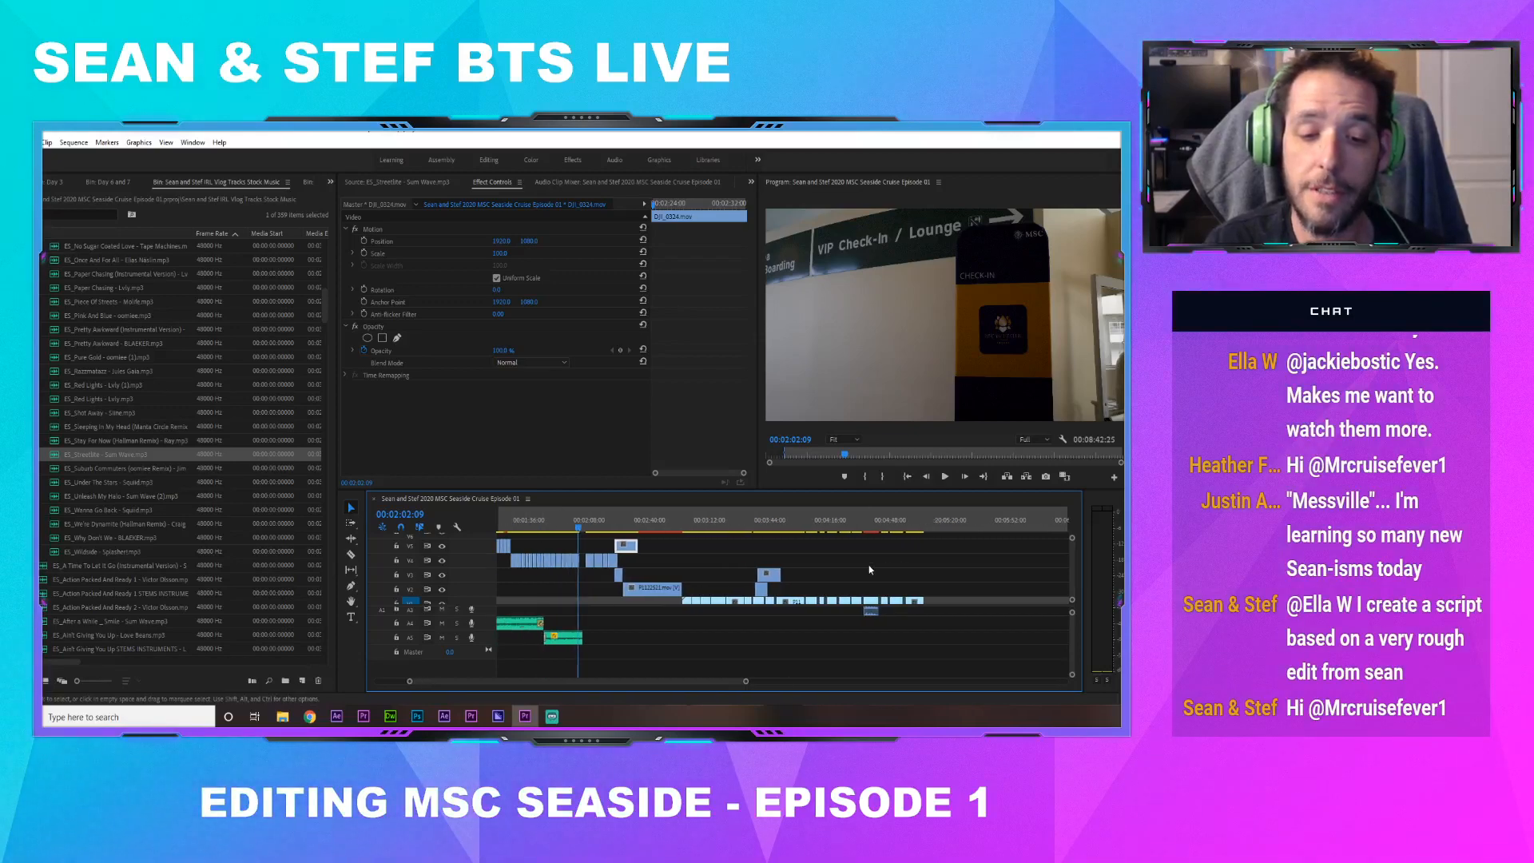
pyautogui.moveTo(745, 682); pyautogui.dragTo(970, 681)
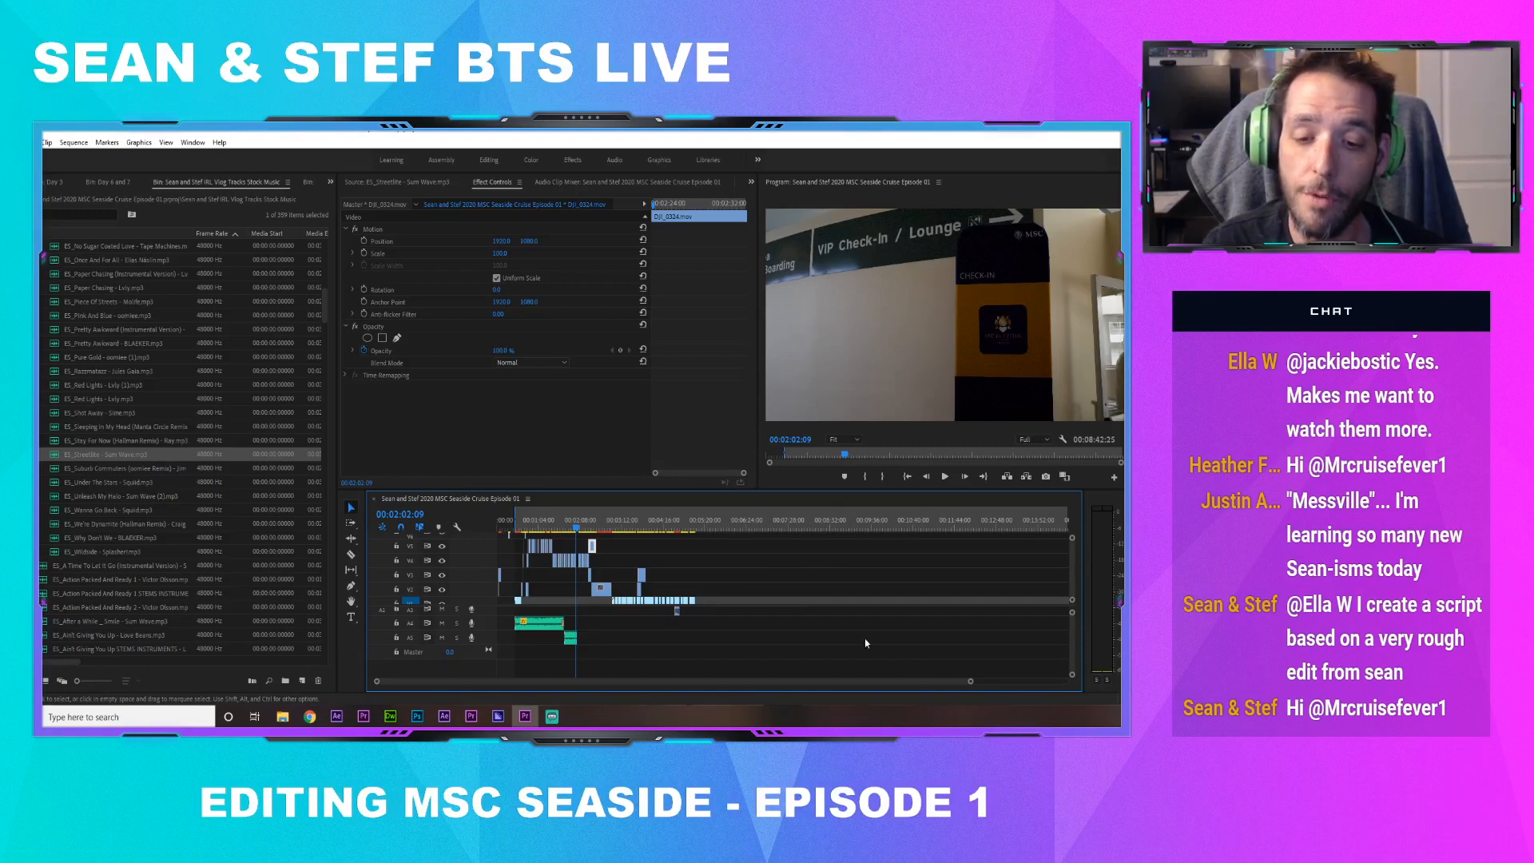
pyautogui.click(541, 524)
pyautogui.moveTo(541, 525); pyautogui.dragTo(504, 535)
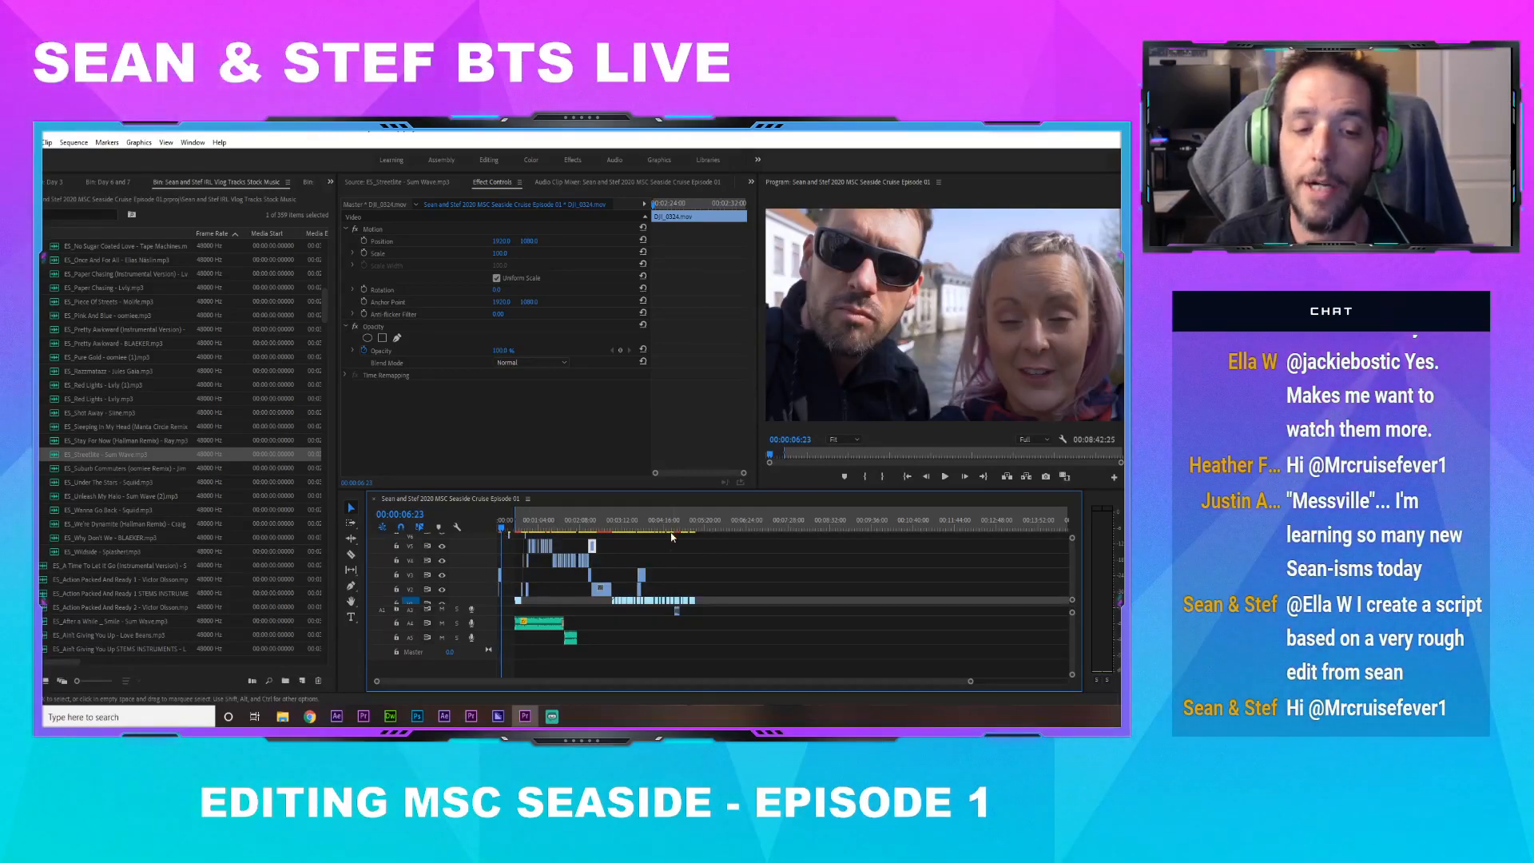
pyautogui.click(685, 528)
pyautogui.moveTo(689, 530); pyautogui.dragTo(691, 530)
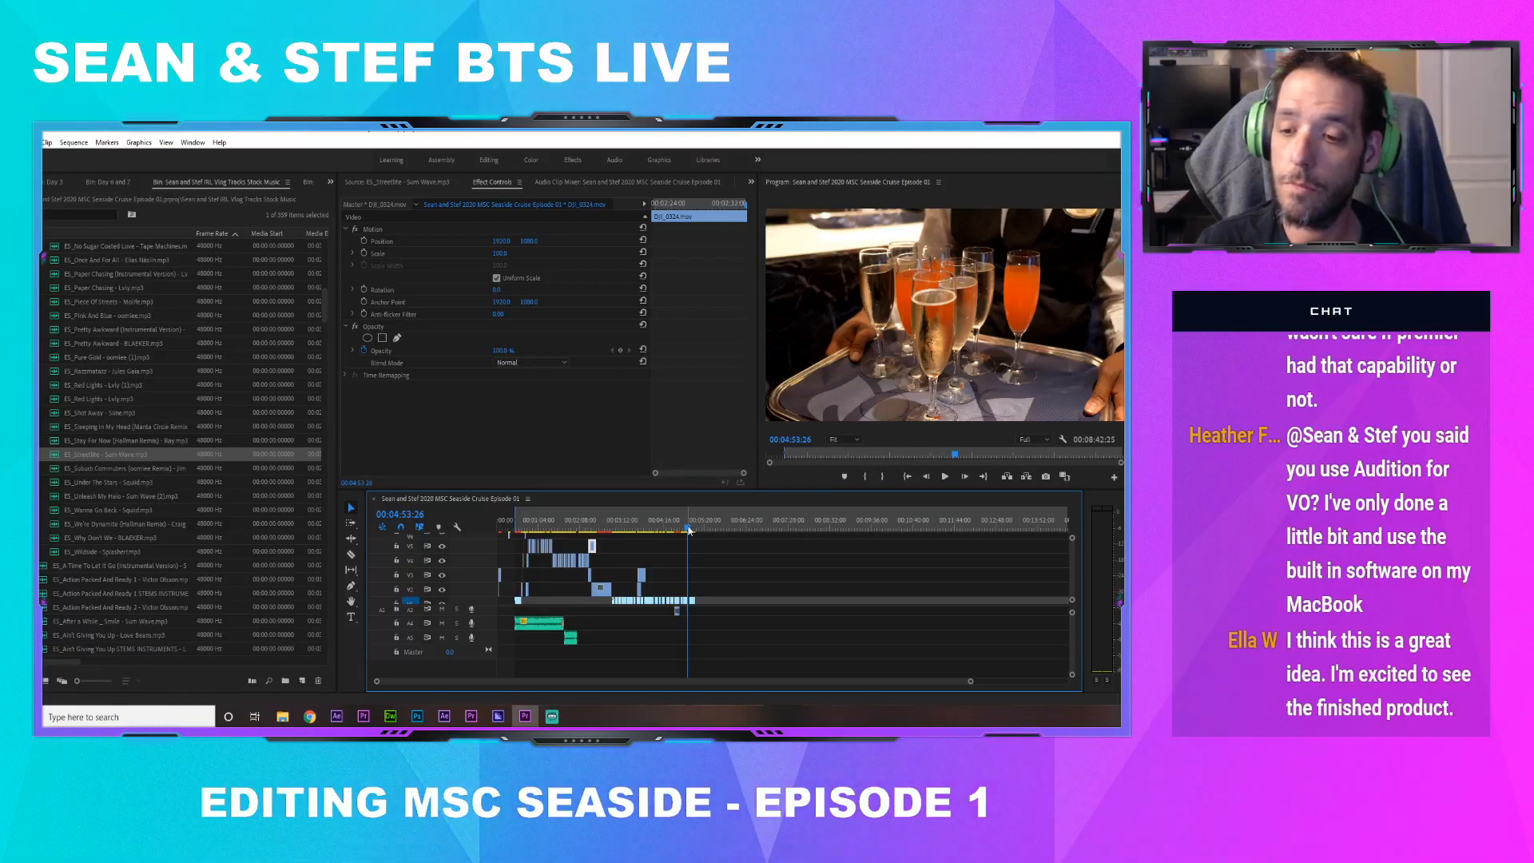
pyautogui.moveTo(665, 523); pyautogui.dragTo(600, 524)
pyautogui.moveTo(1071, 573); pyautogui.dragTo(1071, 579)
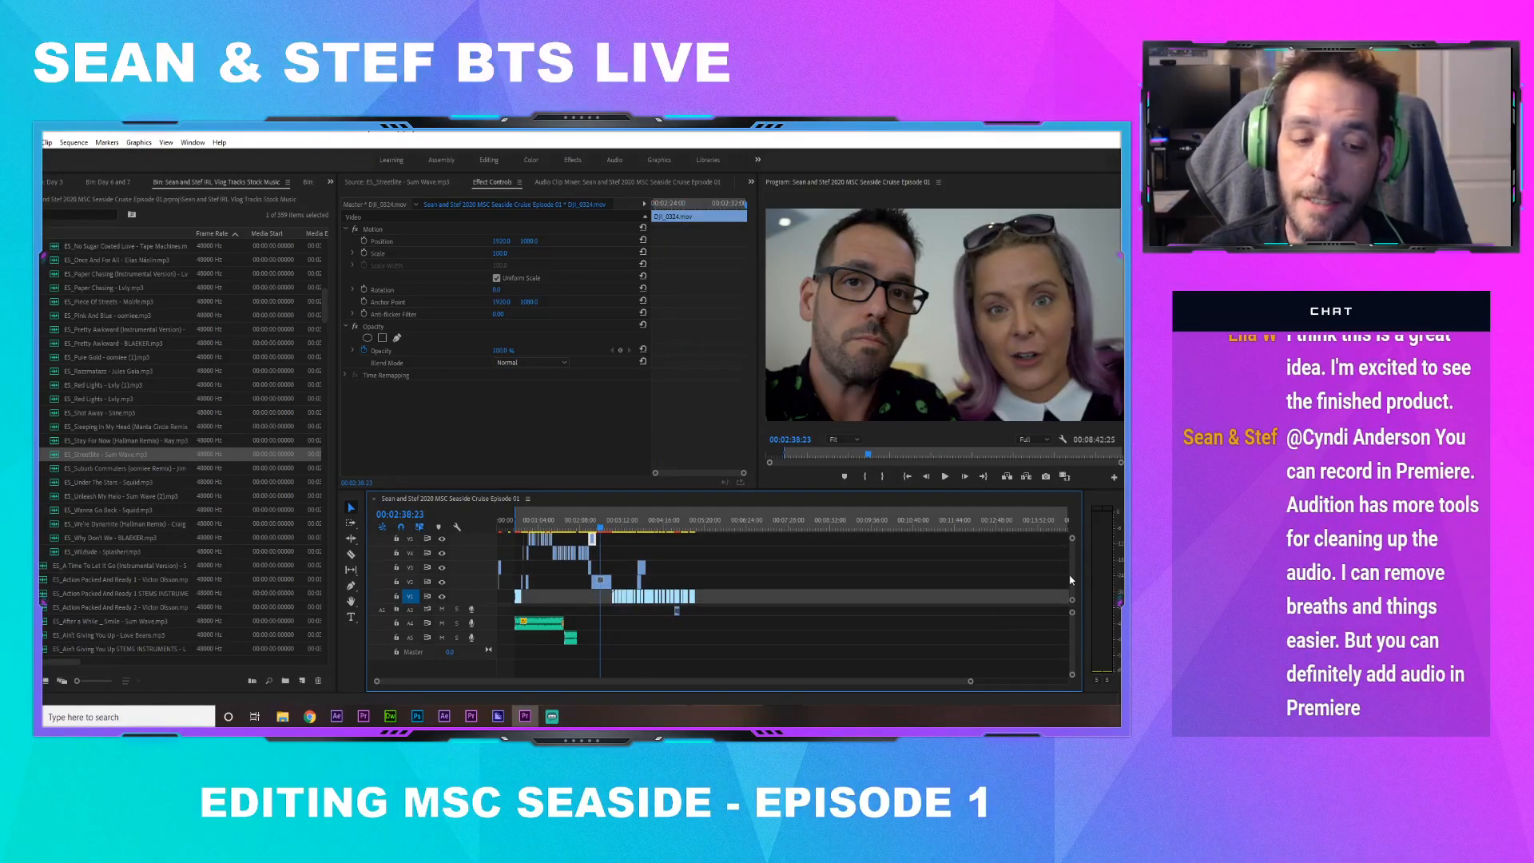
# Play the timeline from 00:01:58:13 past the end of the VIP Check-In sign clip
pyautogui.moveTo(970, 681); pyautogui.dragTo(793, 687)
pyautogui.click(647, 520)
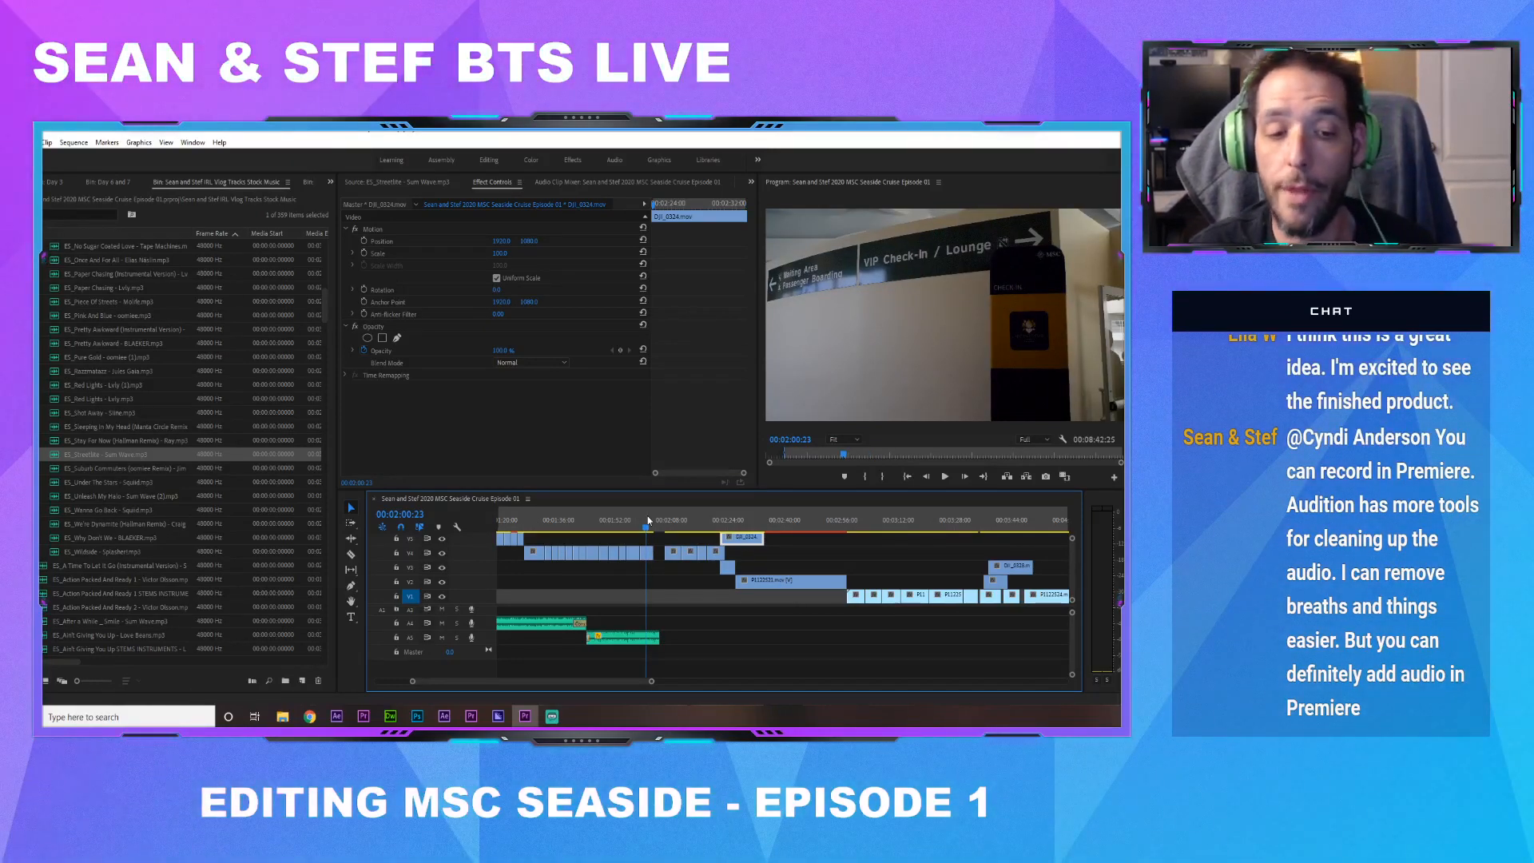
pyautogui.moveTo(647, 520); pyautogui.dragTo(638, 524)
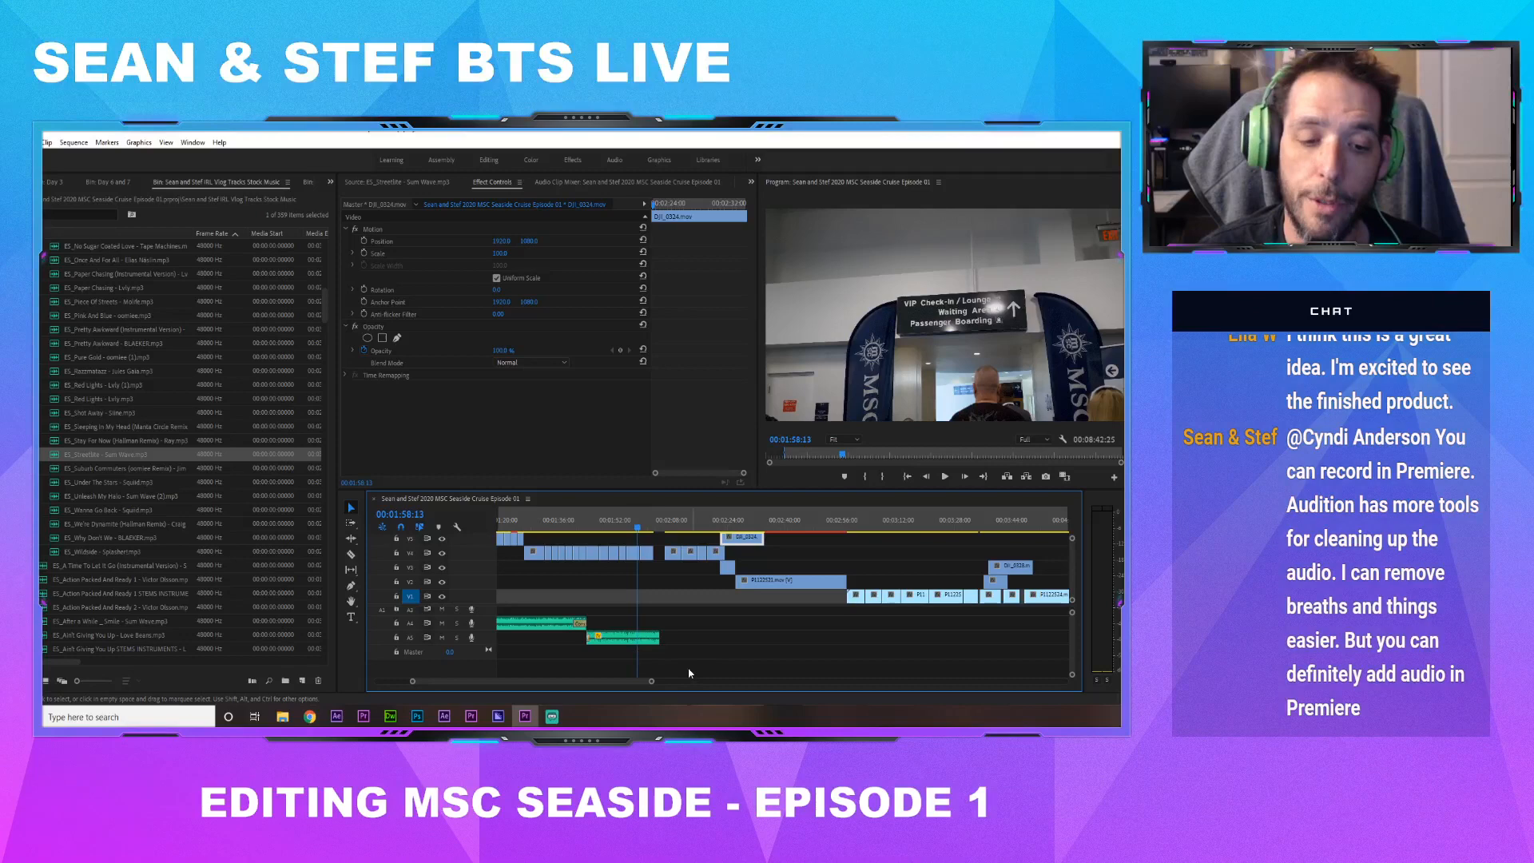
pyautogui.press('space')
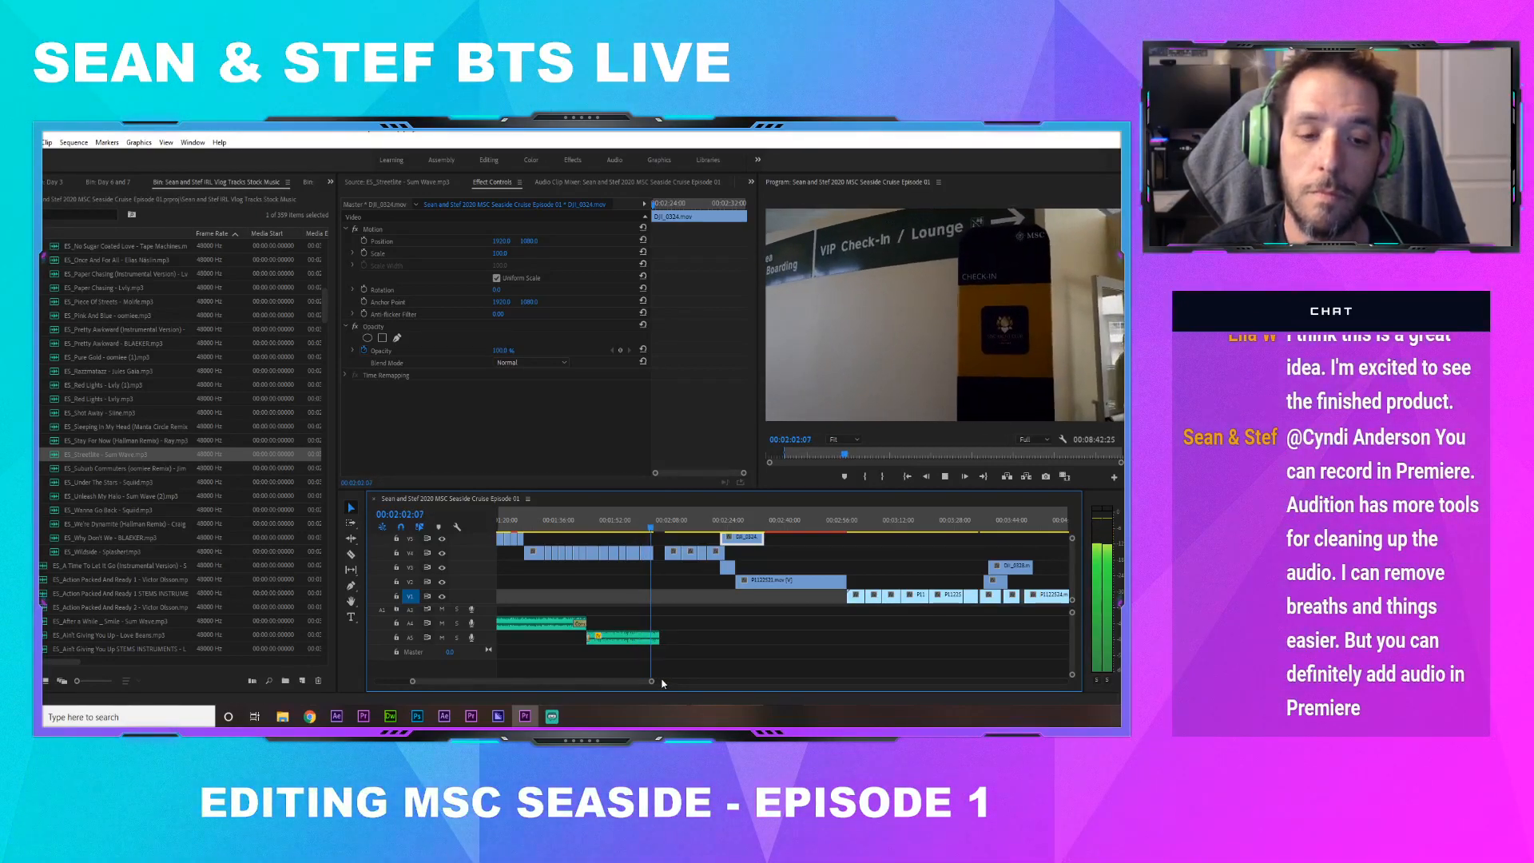
pyautogui.press('space')
# Move the first buffet clip to about 00:02:44, place DJI_0324.mov directly after the VIP Check-In sign clip, and play the cut
pyautogui.click(673, 553)
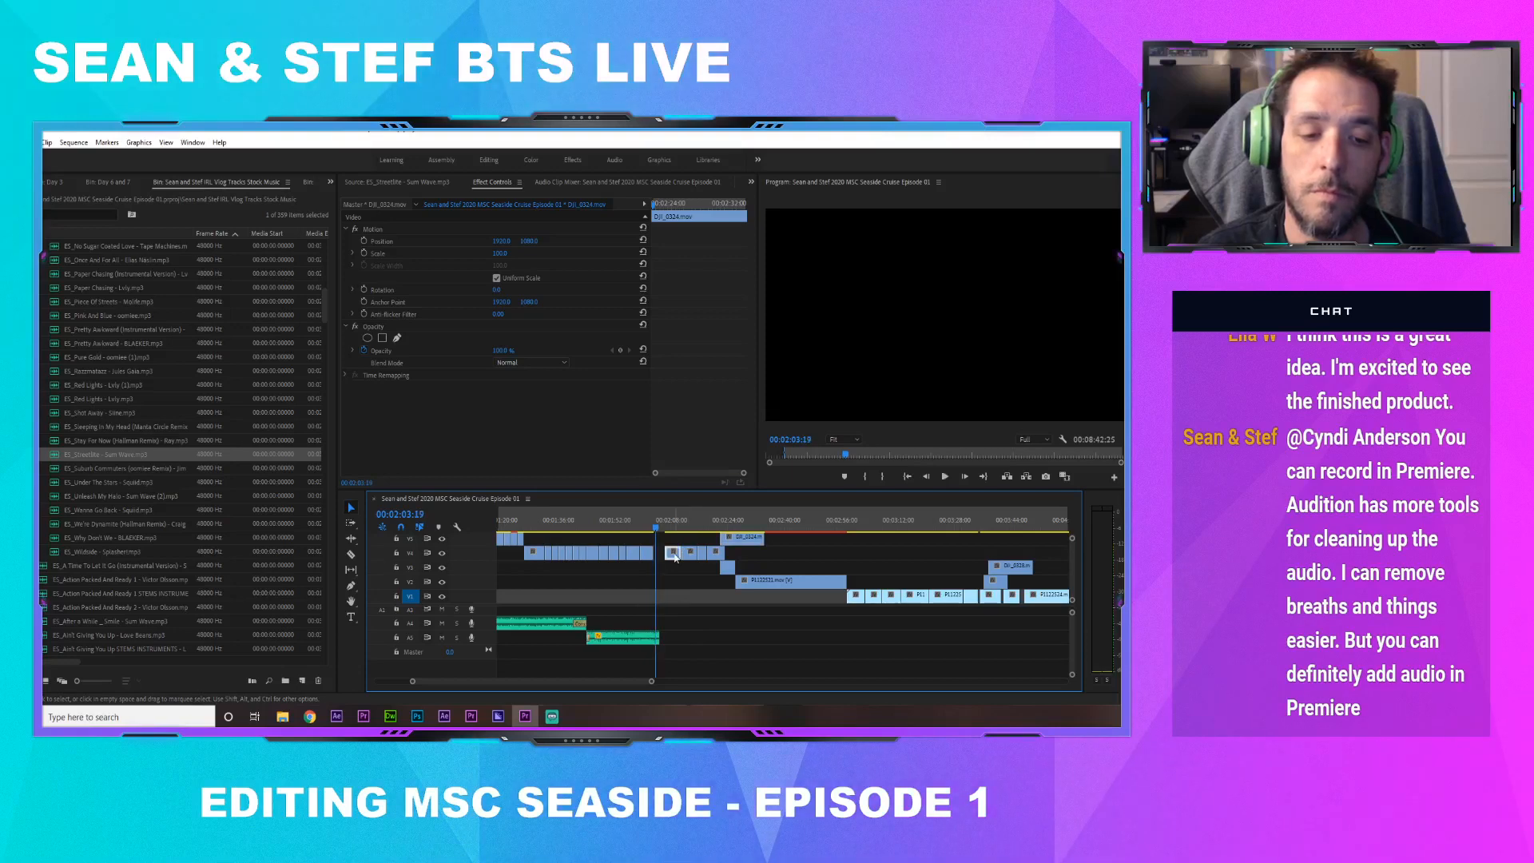
pyautogui.moveTo(675, 557); pyautogui.dragTo(809, 555)
pyautogui.moveTo(731, 524); pyautogui.dragTo(673, 540)
pyautogui.click(653, 526)
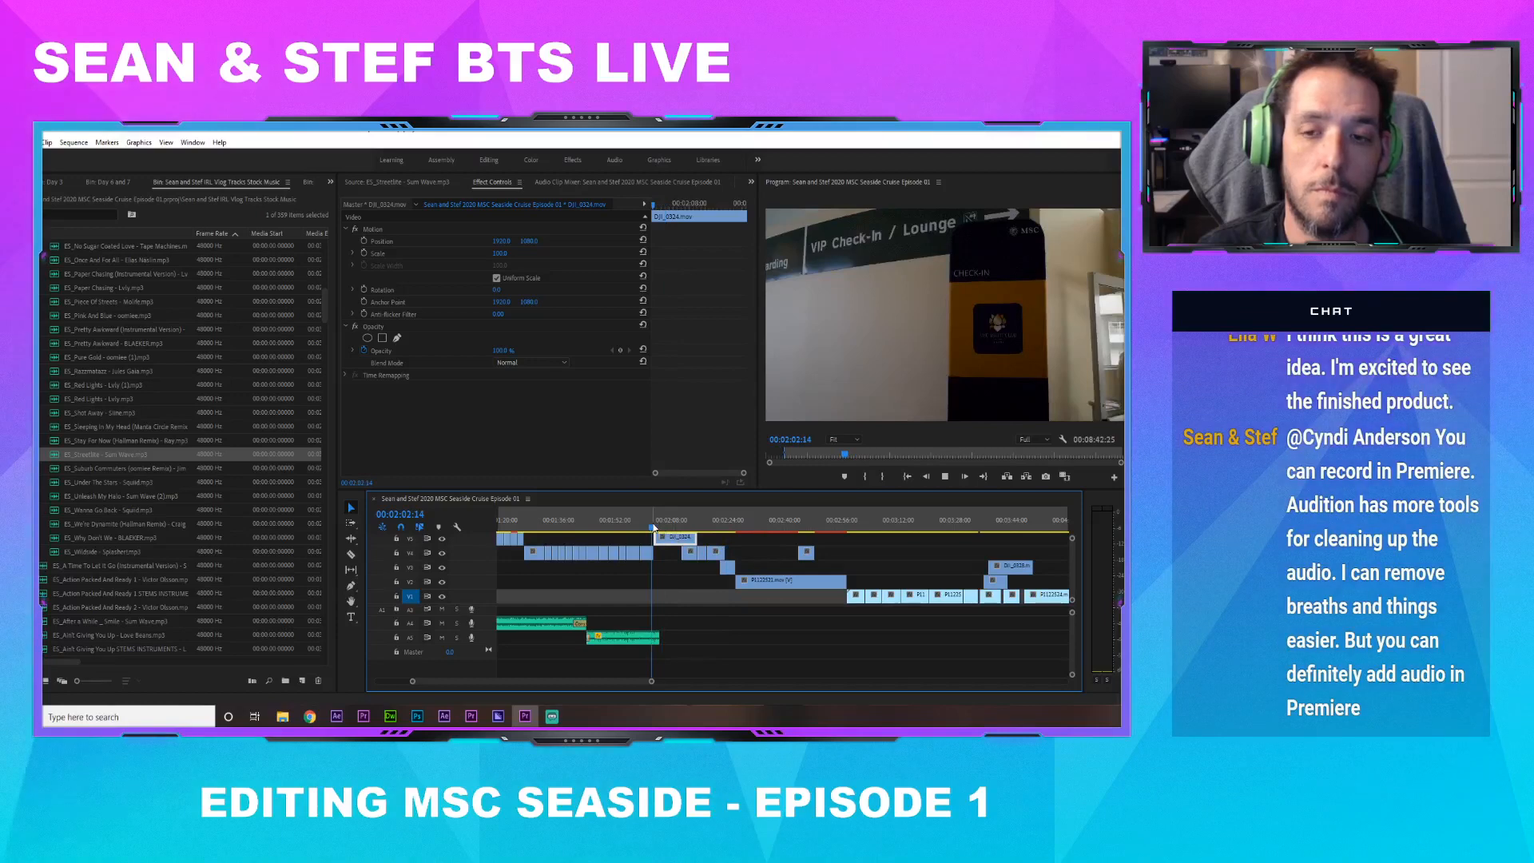
pyautogui.press('space')
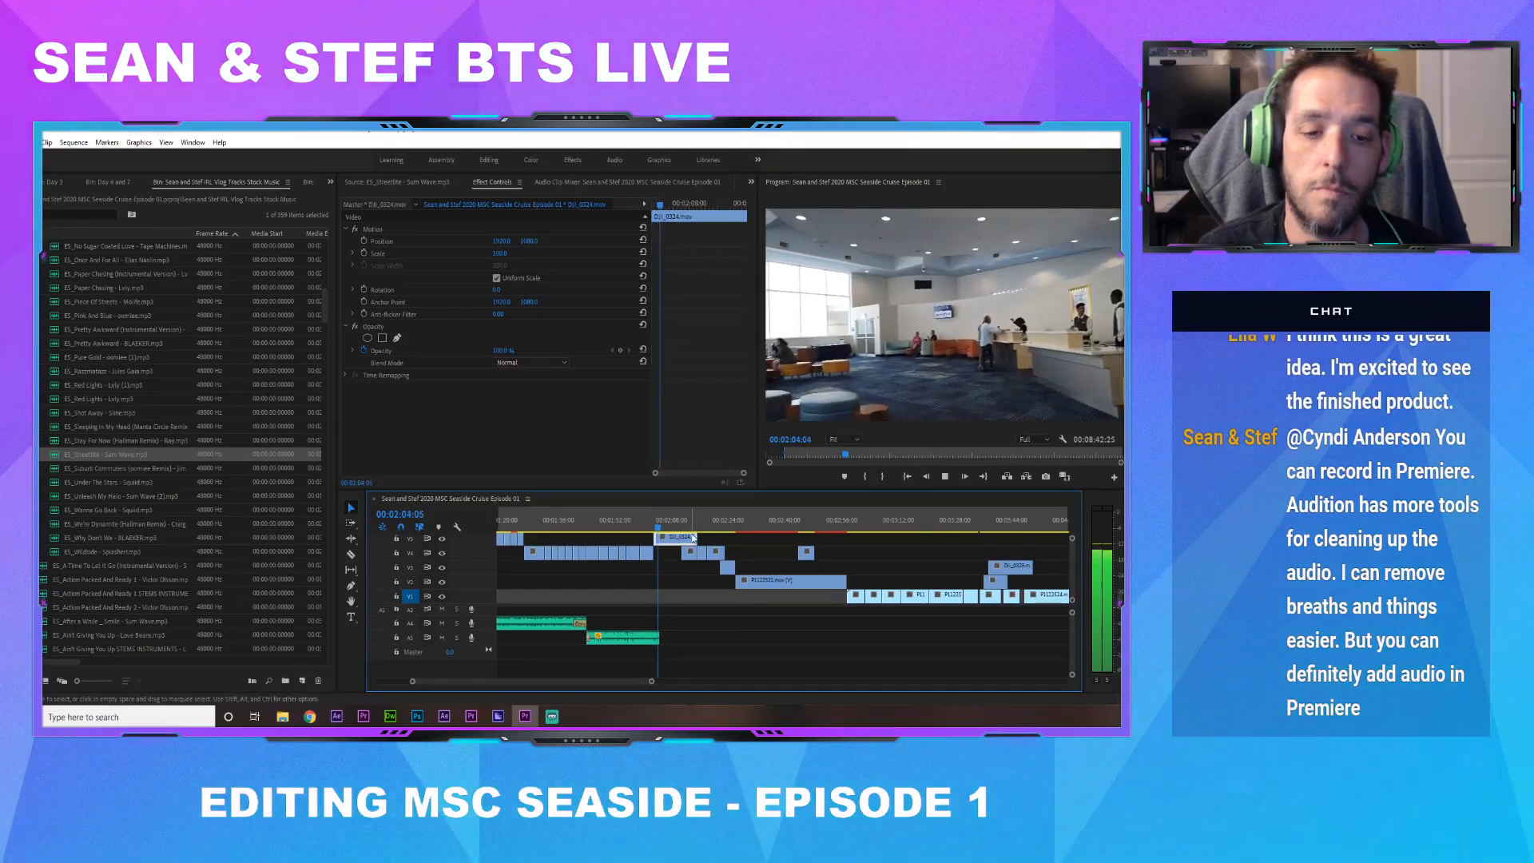
pyautogui.press('space')
# Extend the ES_Streetlite music to about 00:02:38, return the playhead to 00:02:03:21, and save the project
pyautogui.moveTo(658, 637); pyautogui.dragTo(777, 636)
pyautogui.click(660, 524)
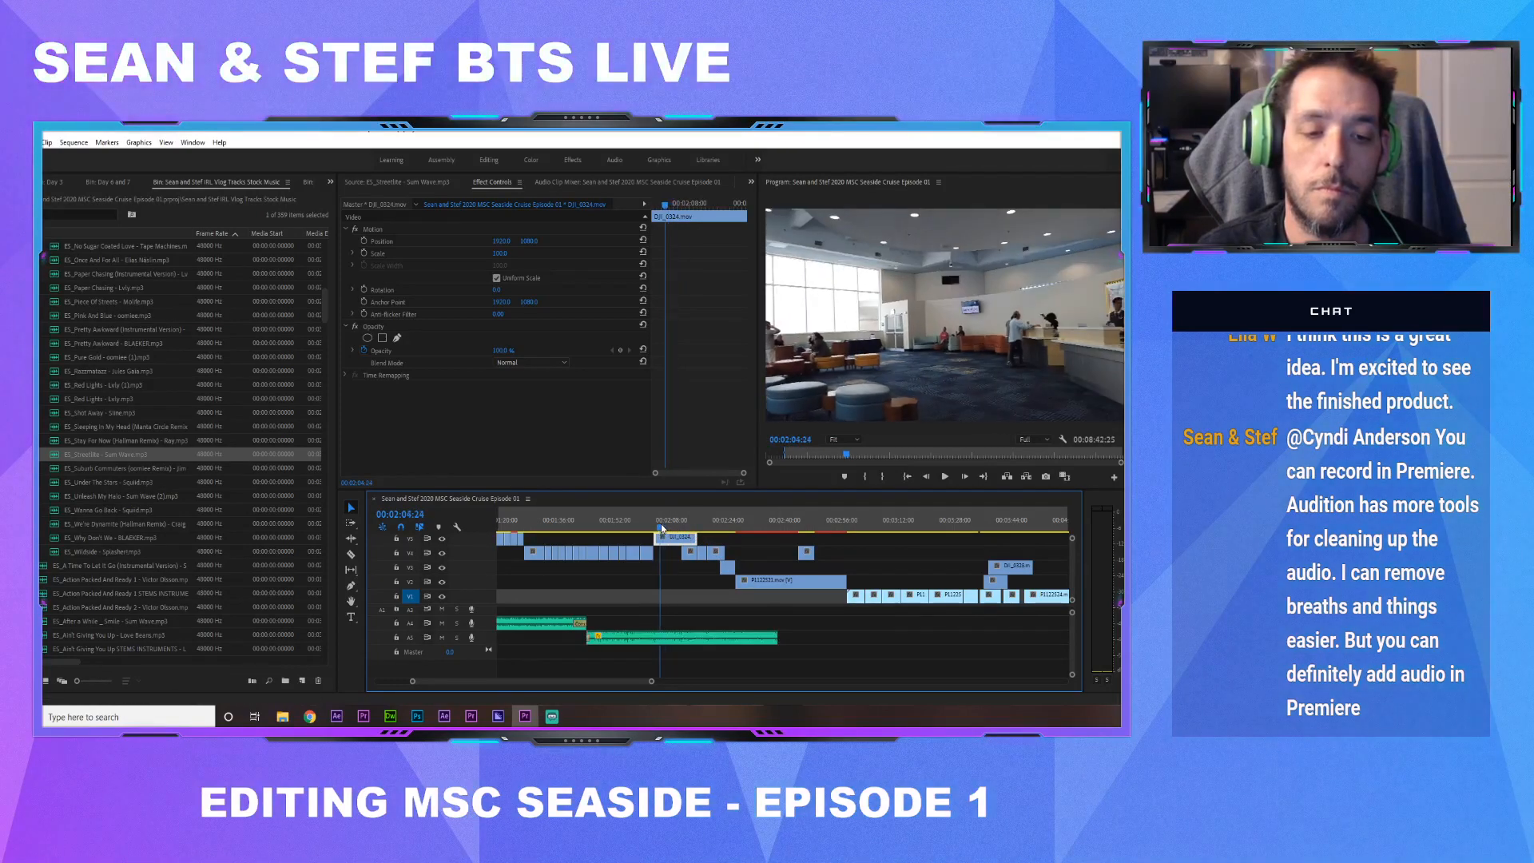
pyautogui.moveTo(660, 524); pyautogui.dragTo(657, 526)
pyautogui.hotkey('ctrl', 's')
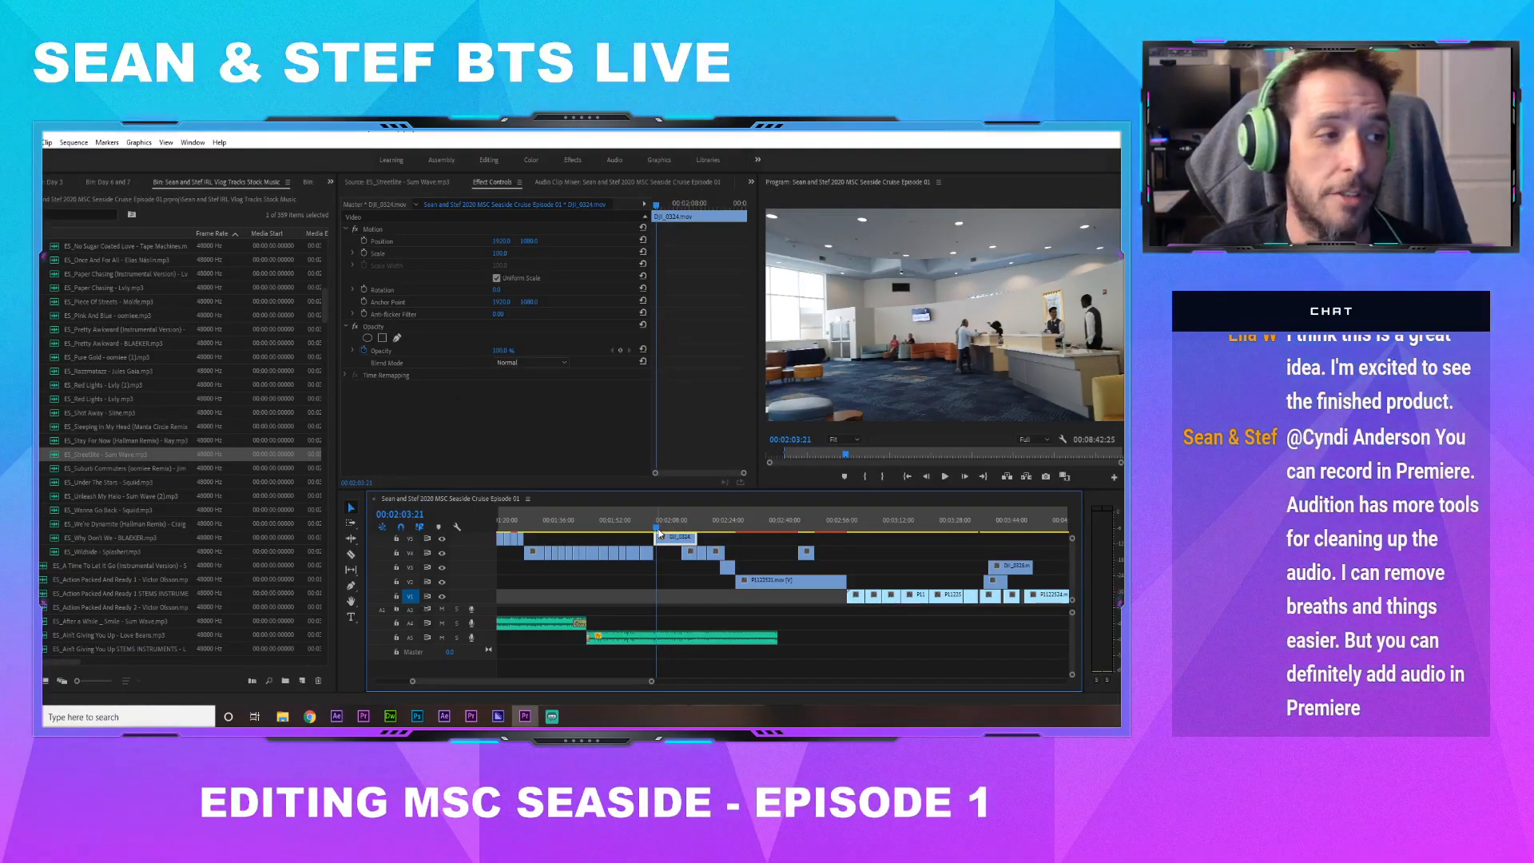
# Browse the bin of DJI clips and preview DJI_0327.mov and DJI_0325.mov in the source monitor
pyautogui.click(330, 182)
pyautogui.click(338, 267)
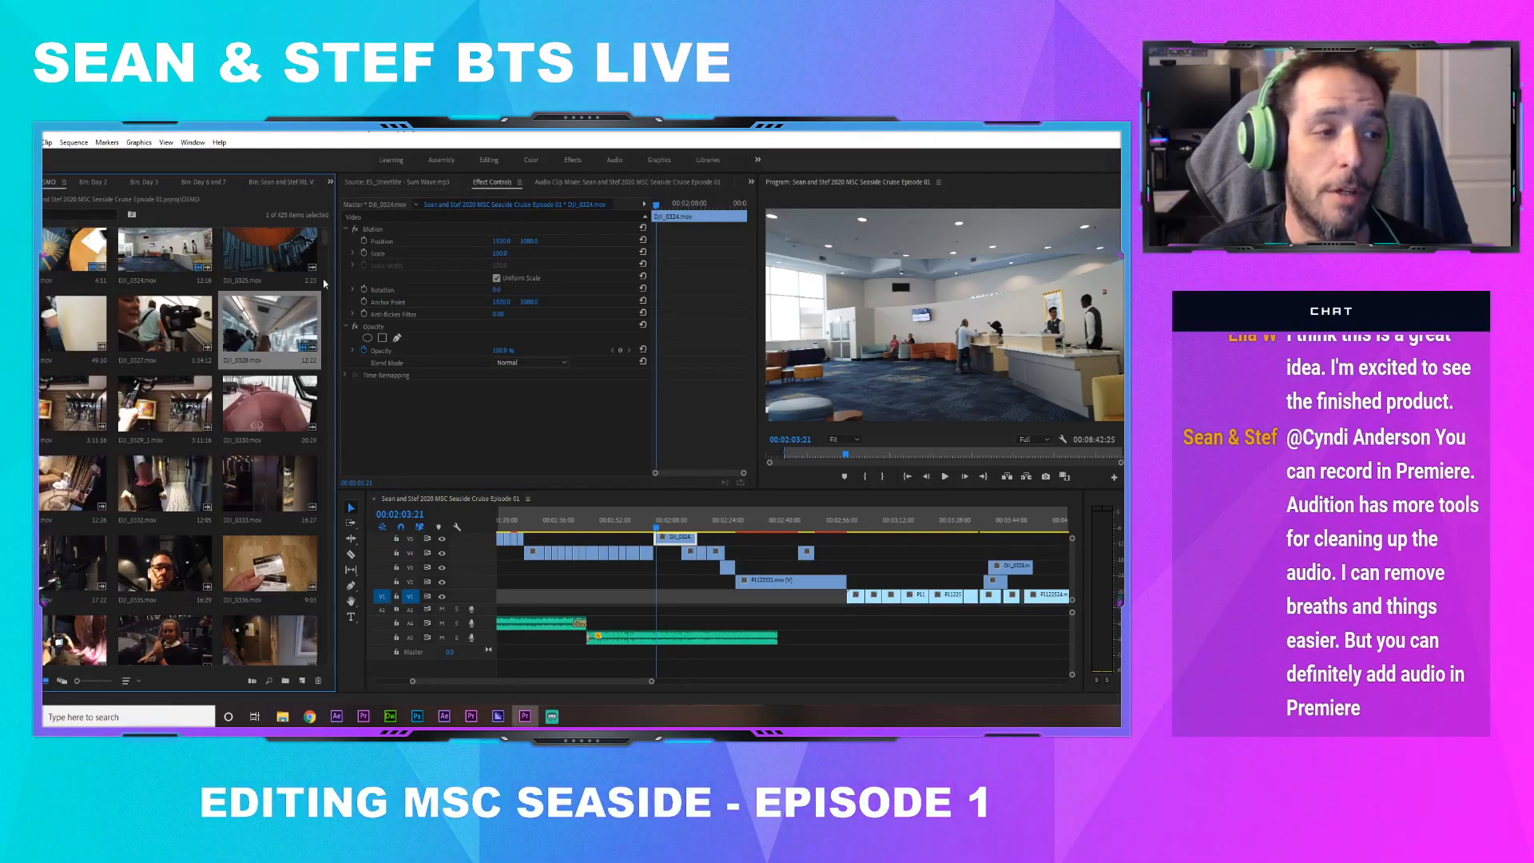
pyautogui.scroll(-3, 195, 415)
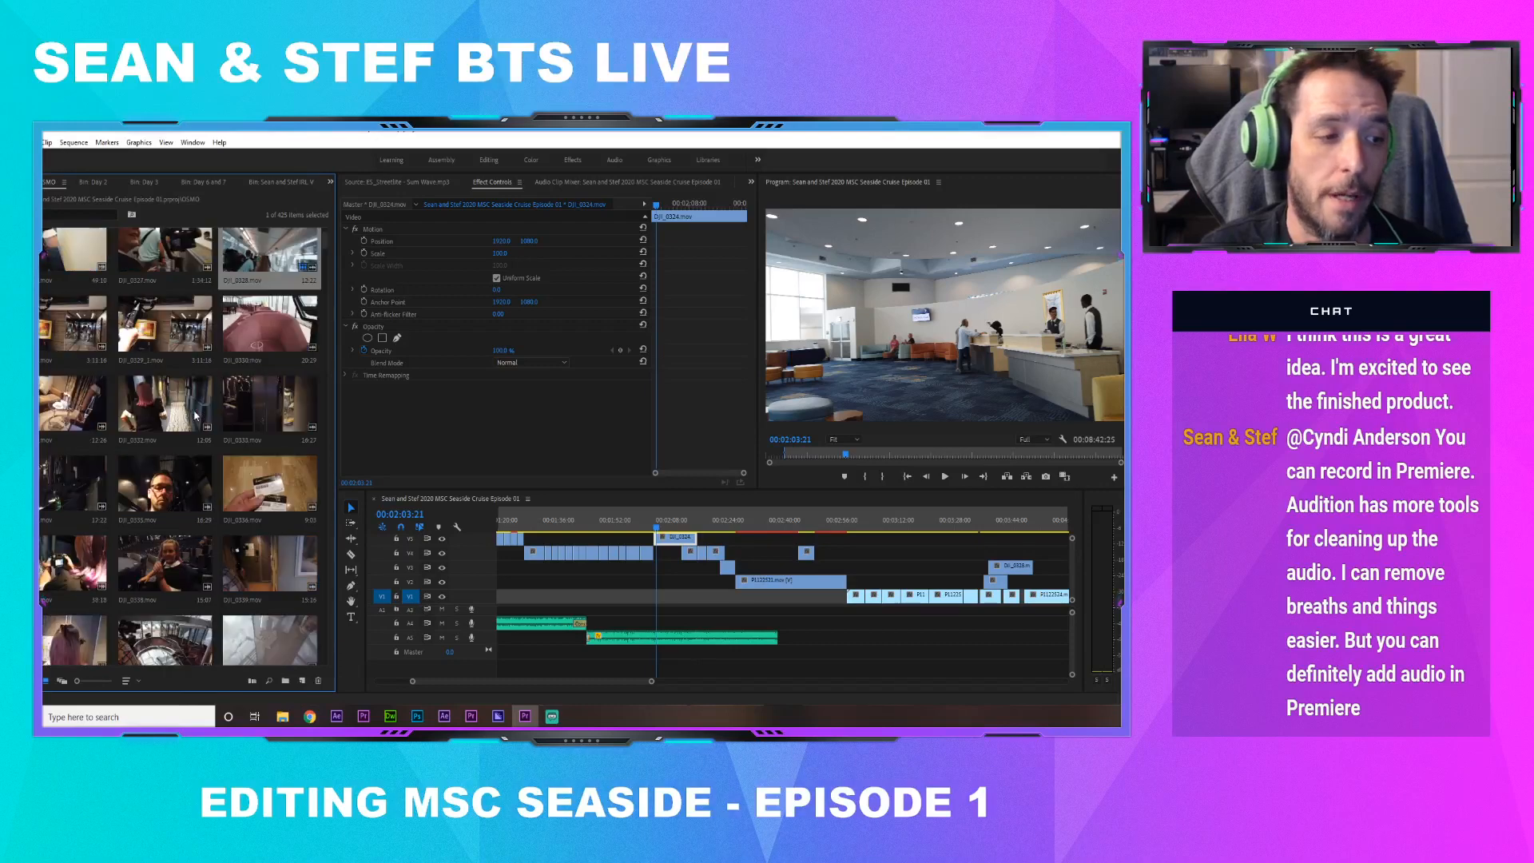
pyautogui.scroll(4, 195, 415)
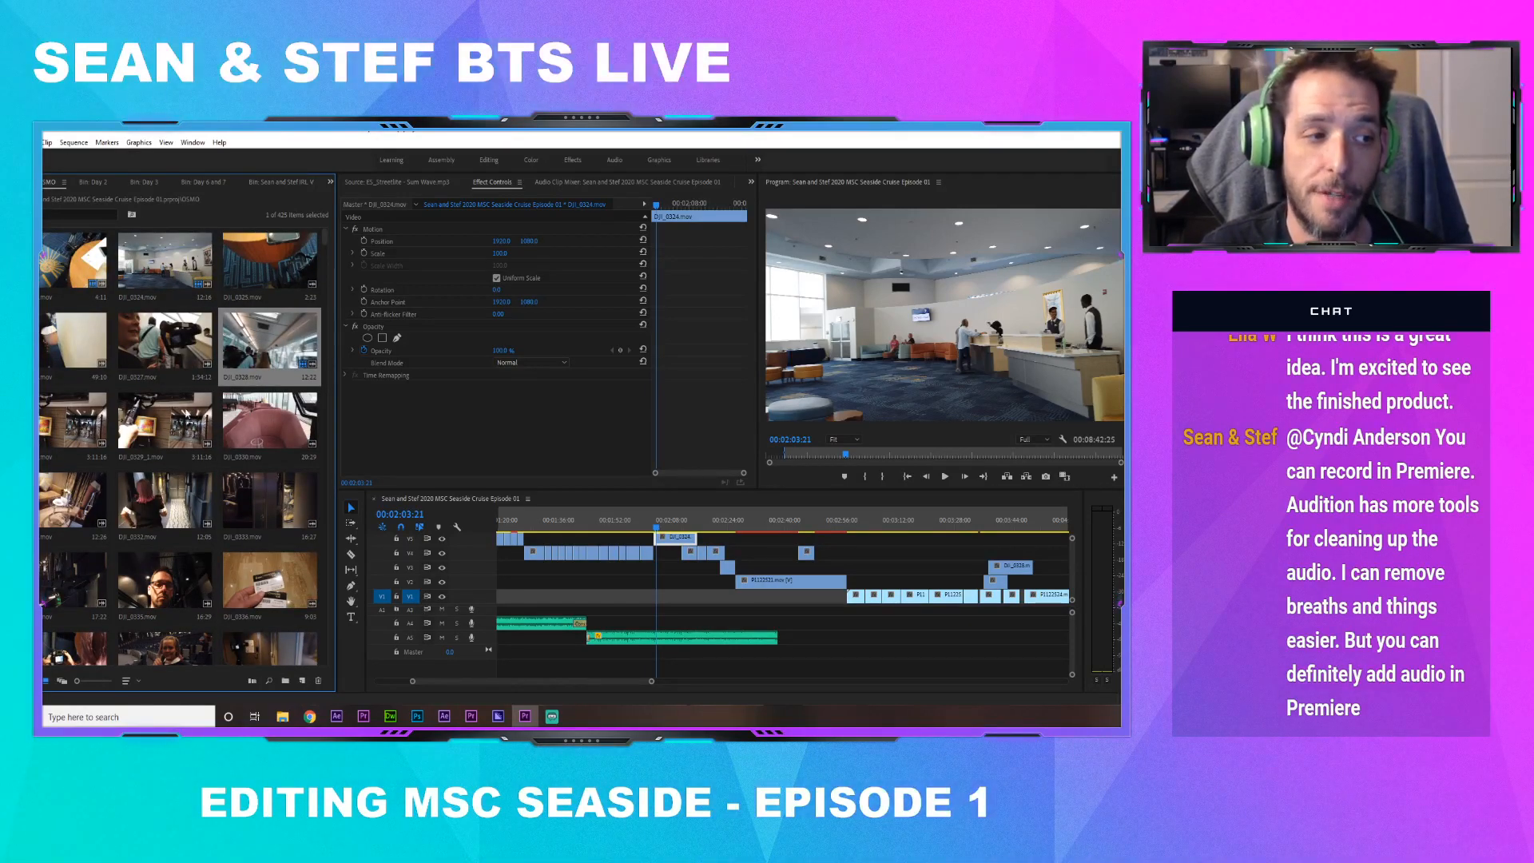
pyautogui.doubleClick(184, 335)
pyautogui.moveTo(519, 457)
pyautogui.mouseDown()
pyautogui.moveTo(445, 456)
pyautogui.moveTo(493, 458)
pyautogui.mouseUp()
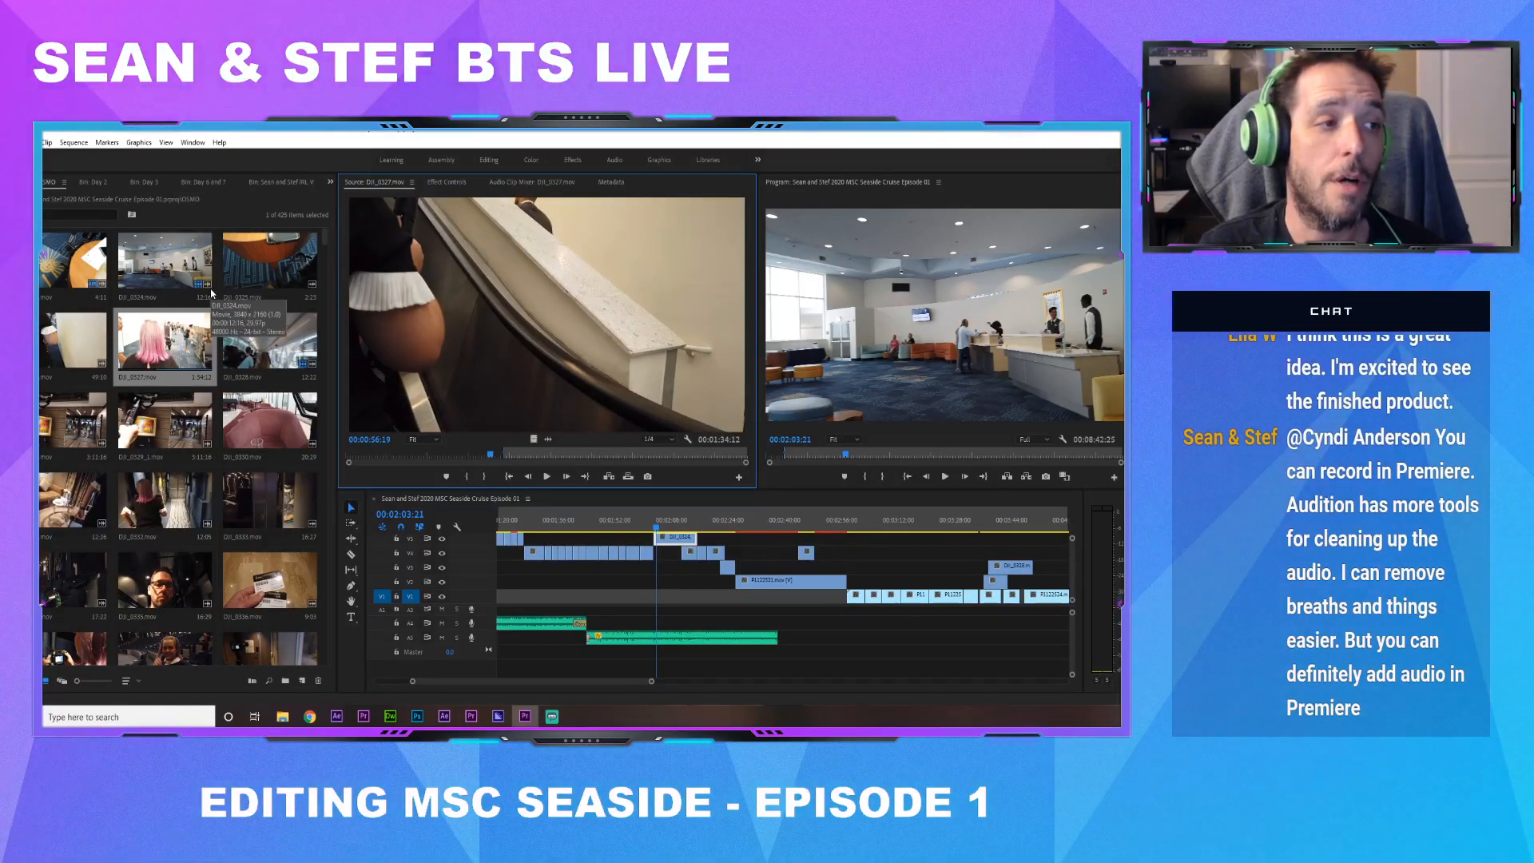
pyautogui.doubleClick(262, 277)
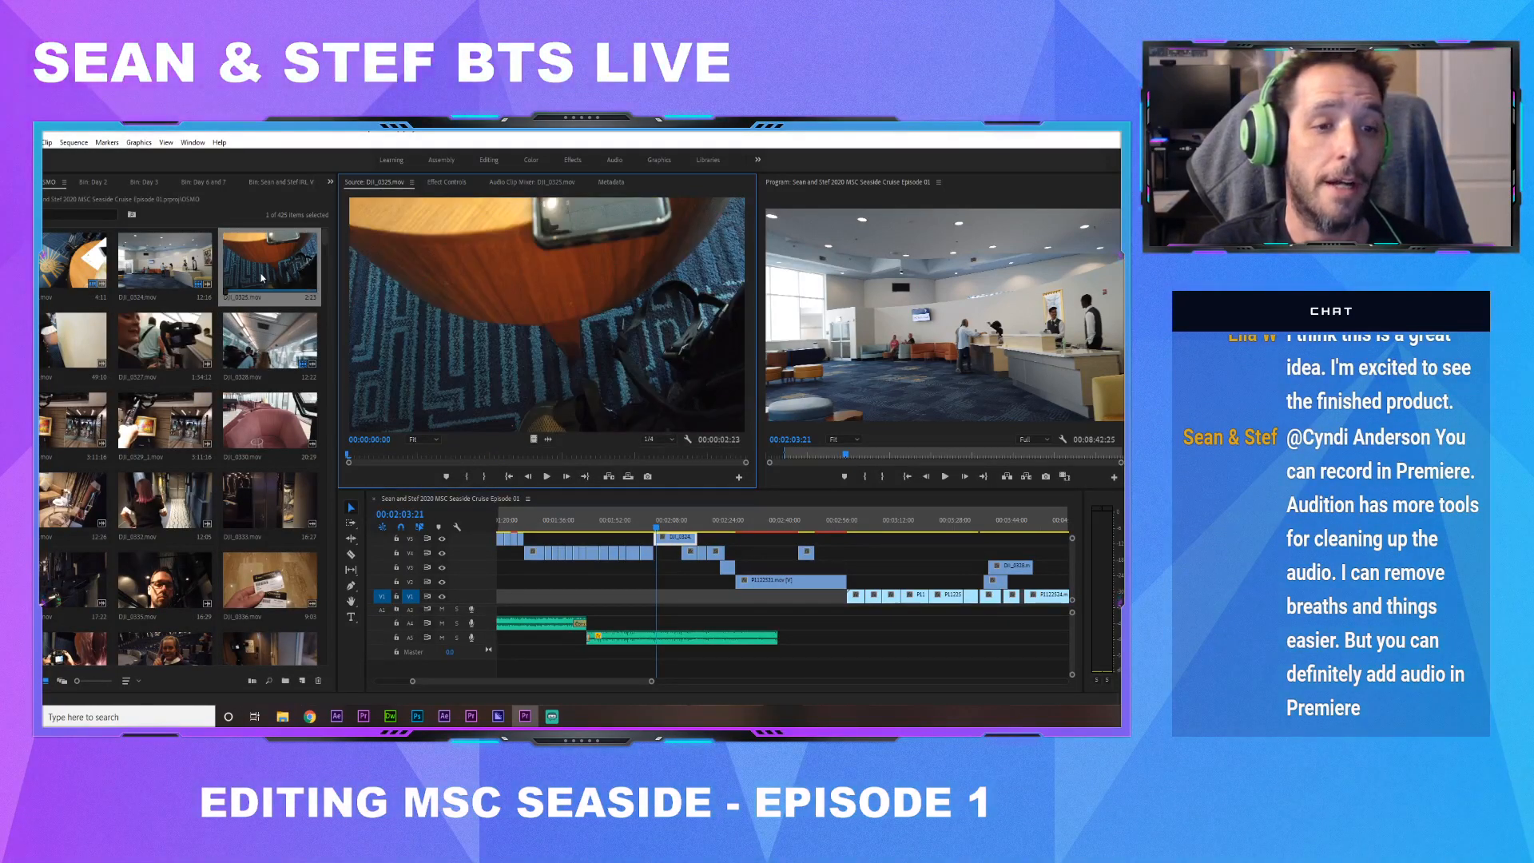
pyautogui.moveTo(380, 455); pyautogui.dragTo(635, 456)
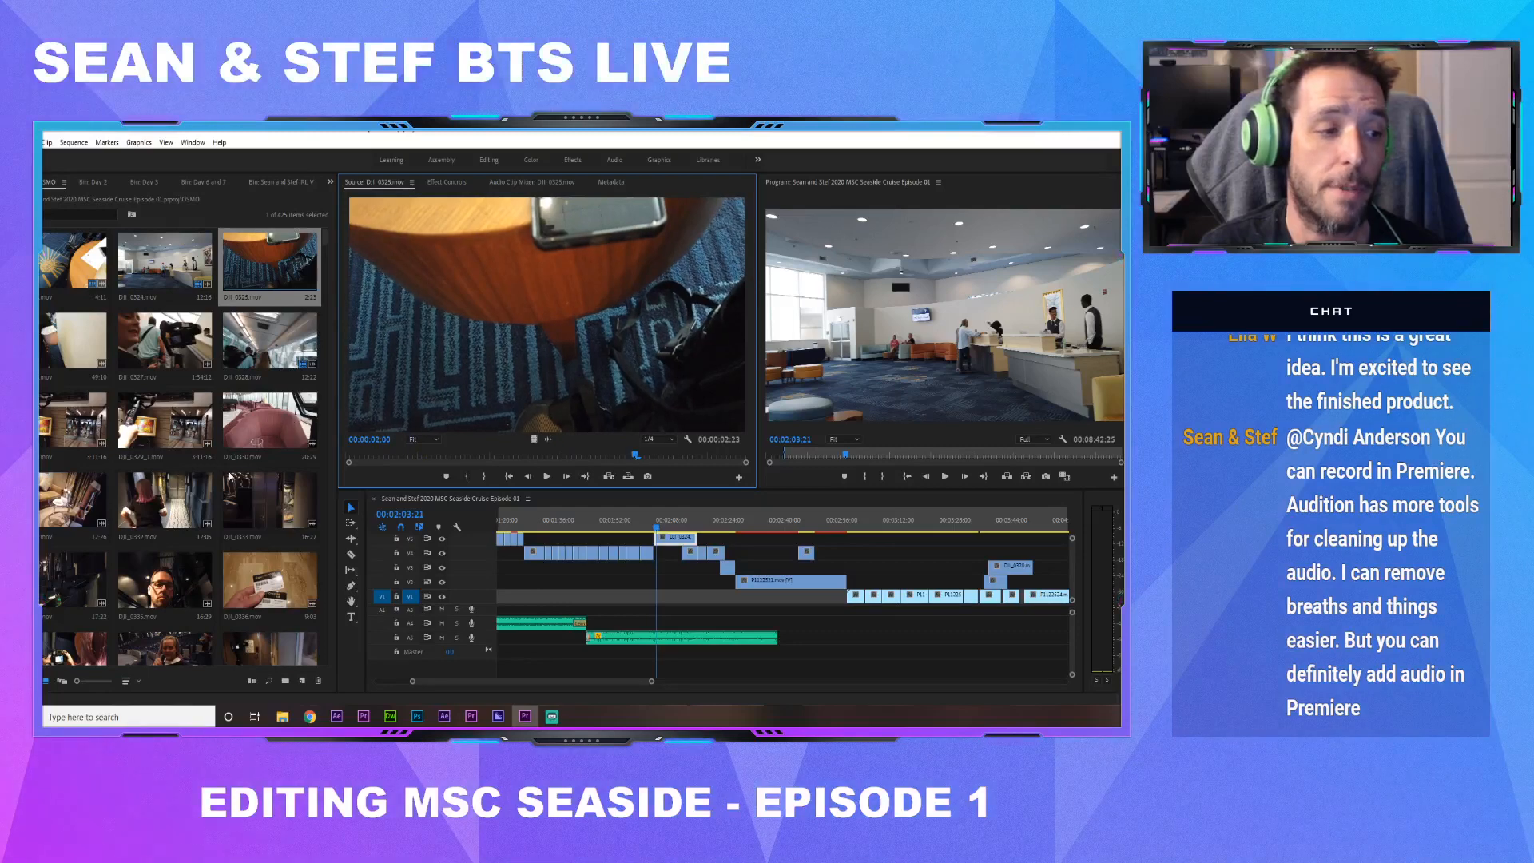
# Preview the DJI_0329_1.mov ship interior clip and the couple's selfie clip, scrubbing through the footage
pyautogui.doubleClick(206, 440)
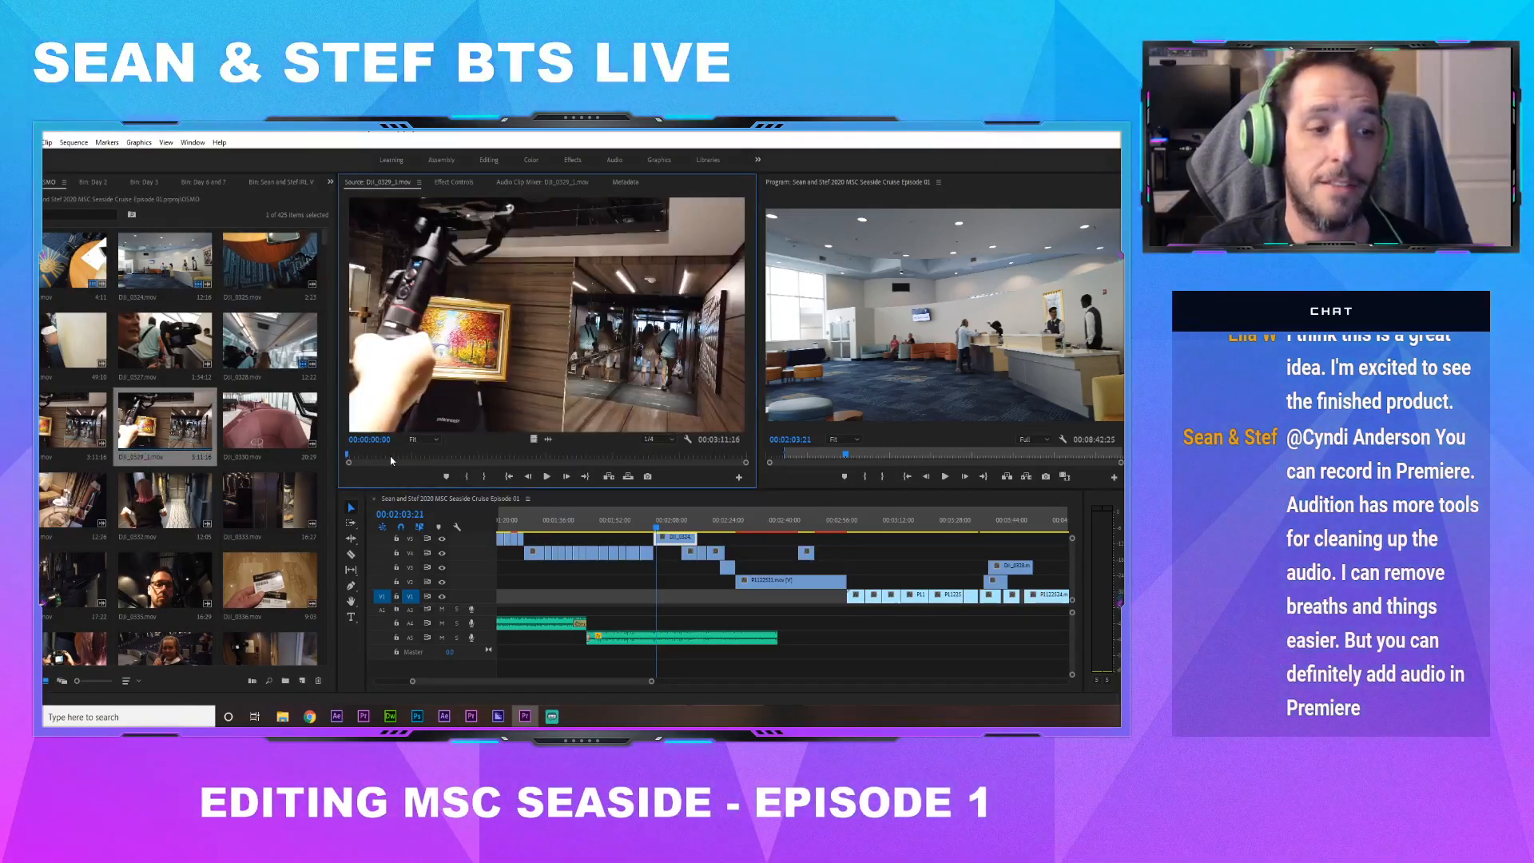
pyautogui.click(441, 456)
pyautogui.moveTo(450, 459); pyautogui.dragTo(610, 456)
pyautogui.doubleClick(270, 579)
pyautogui.doubleClick(144, 558)
pyautogui.moveTo(435, 456); pyautogui.dragTo(552, 457)
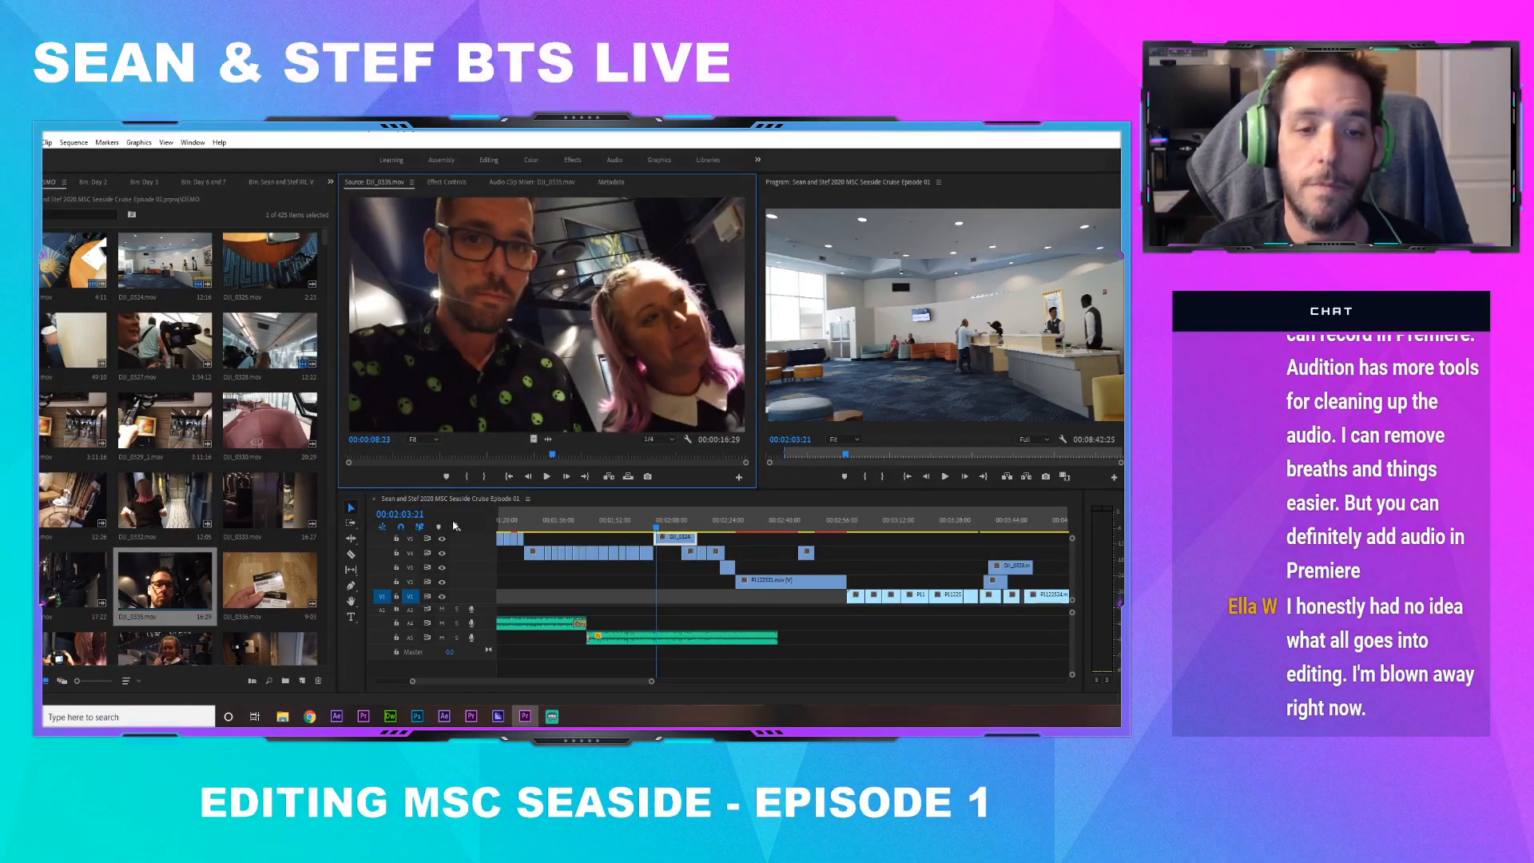
# Play the lounge shot, trim DJI_0324.mov to end at 00:02:09:19, and close the gap to the following buffet clip
pyautogui.click(648, 524)
pyautogui.press('space')
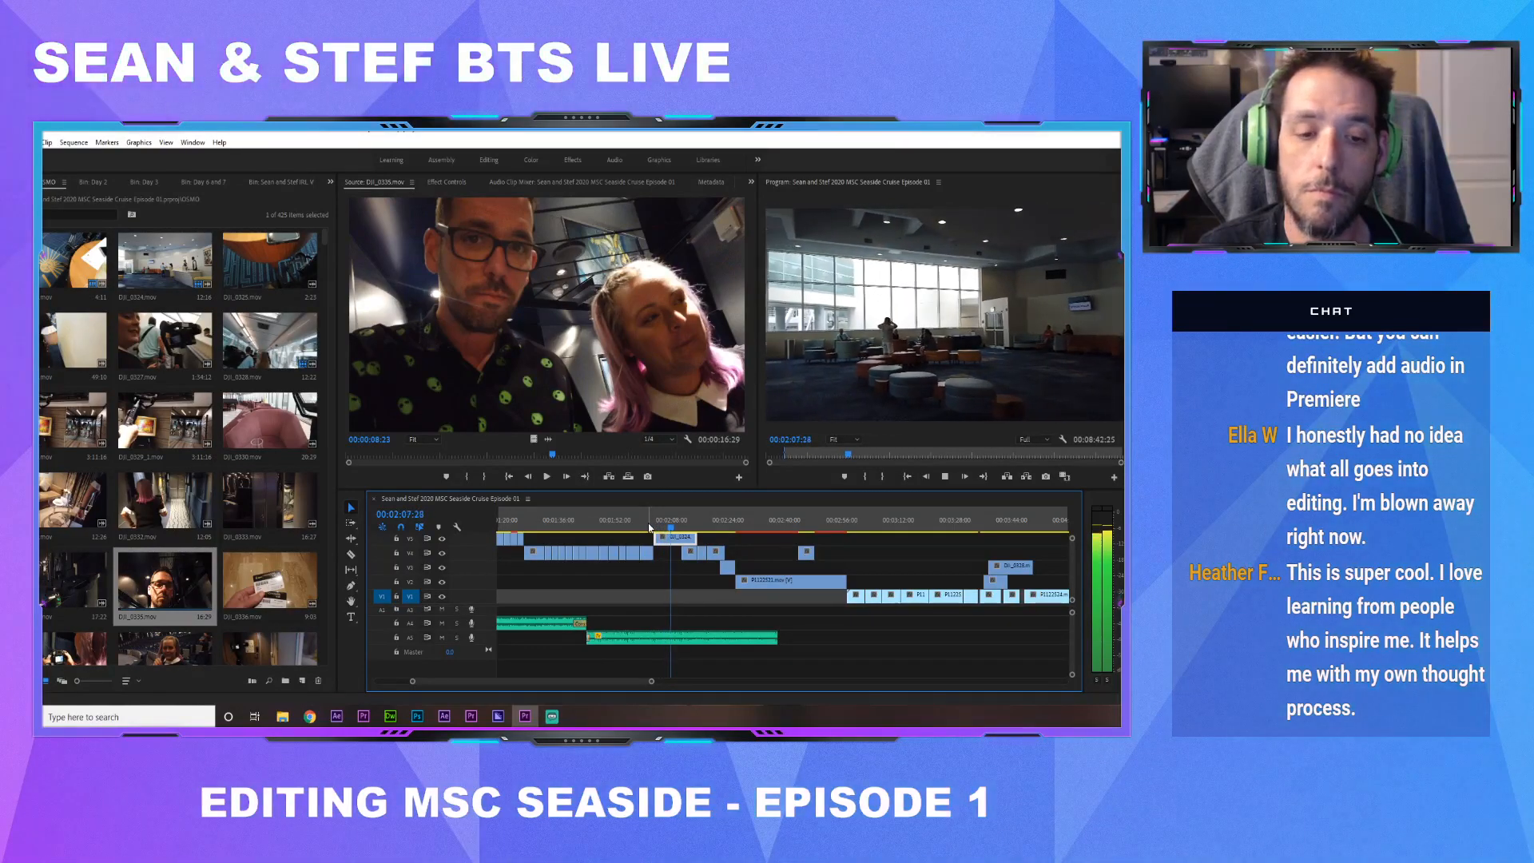
pyautogui.press('space')
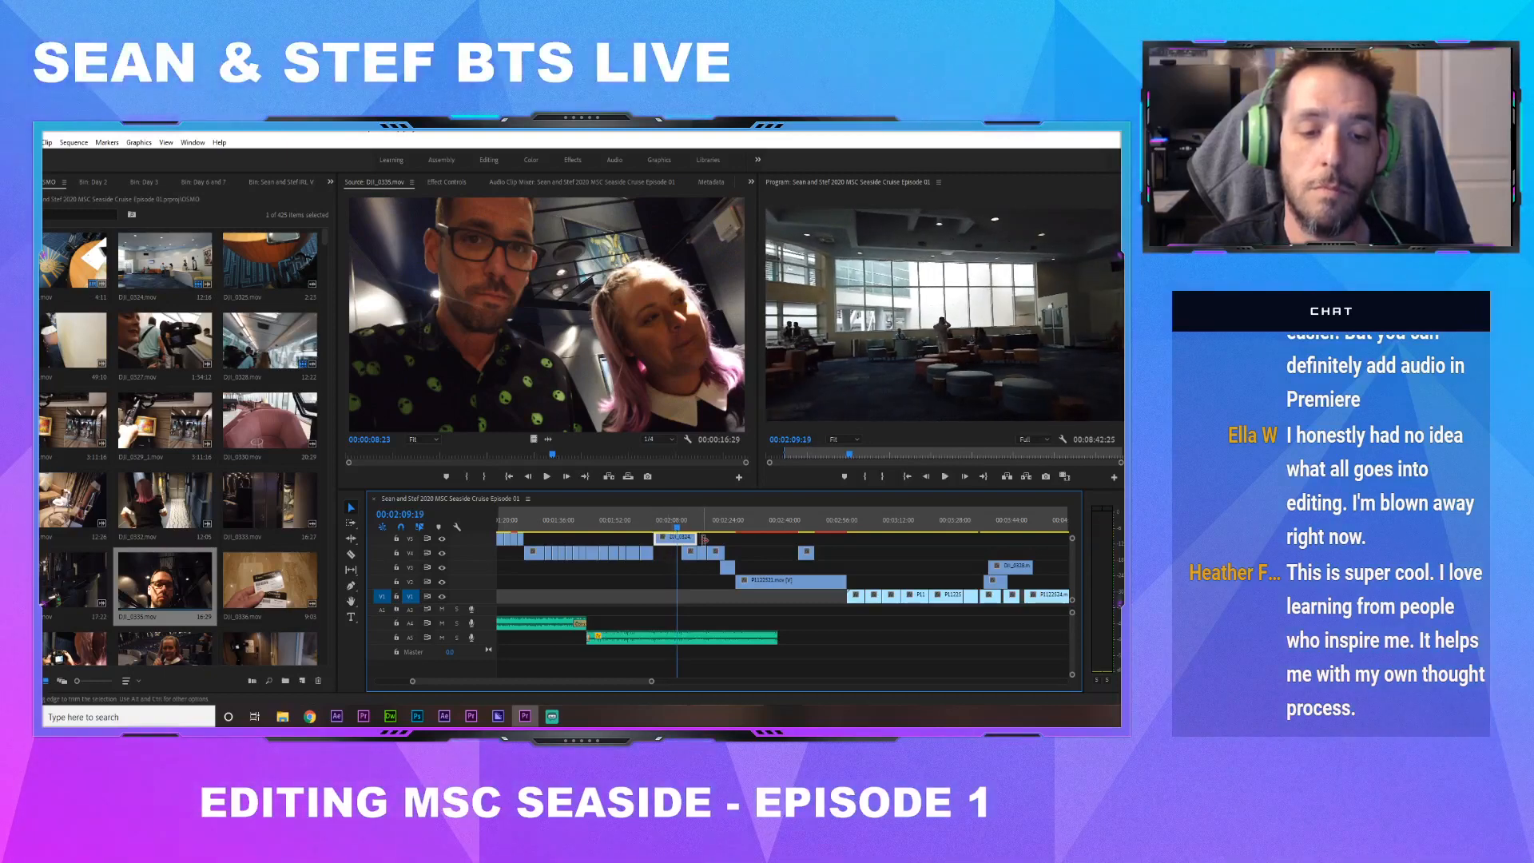
pyautogui.moveTo(699, 539); pyautogui.dragTo(680, 537)
pyautogui.moveTo(672, 538); pyautogui.dragTo(677, 550)
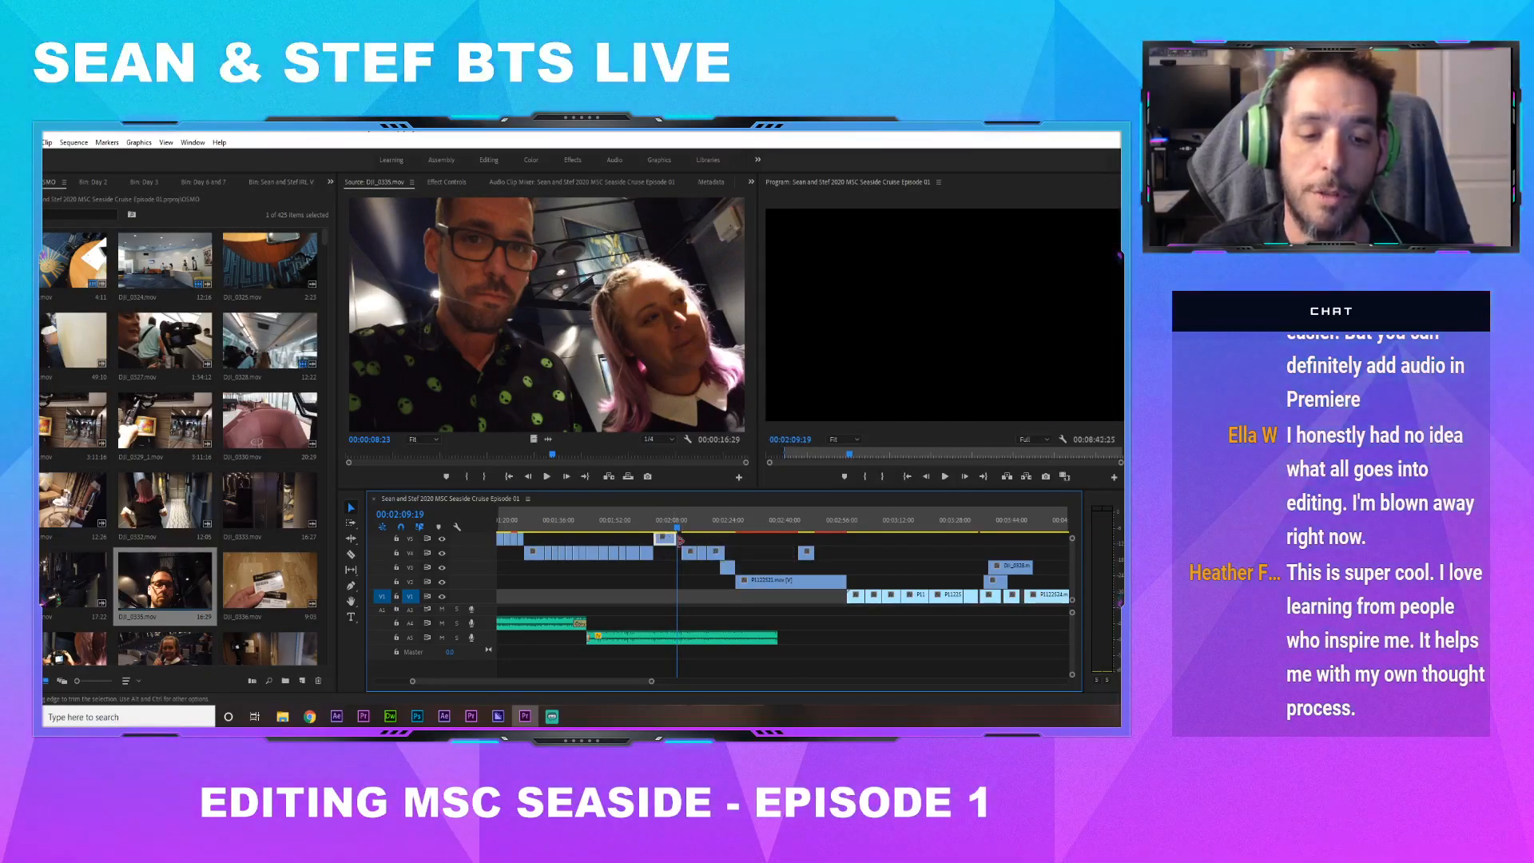
# Play the buffet shot, pull the champagne toast clip earlier to cut in at about 00:02:13:14, and play the new cut
pyautogui.click(667, 522)
pyautogui.press('space')
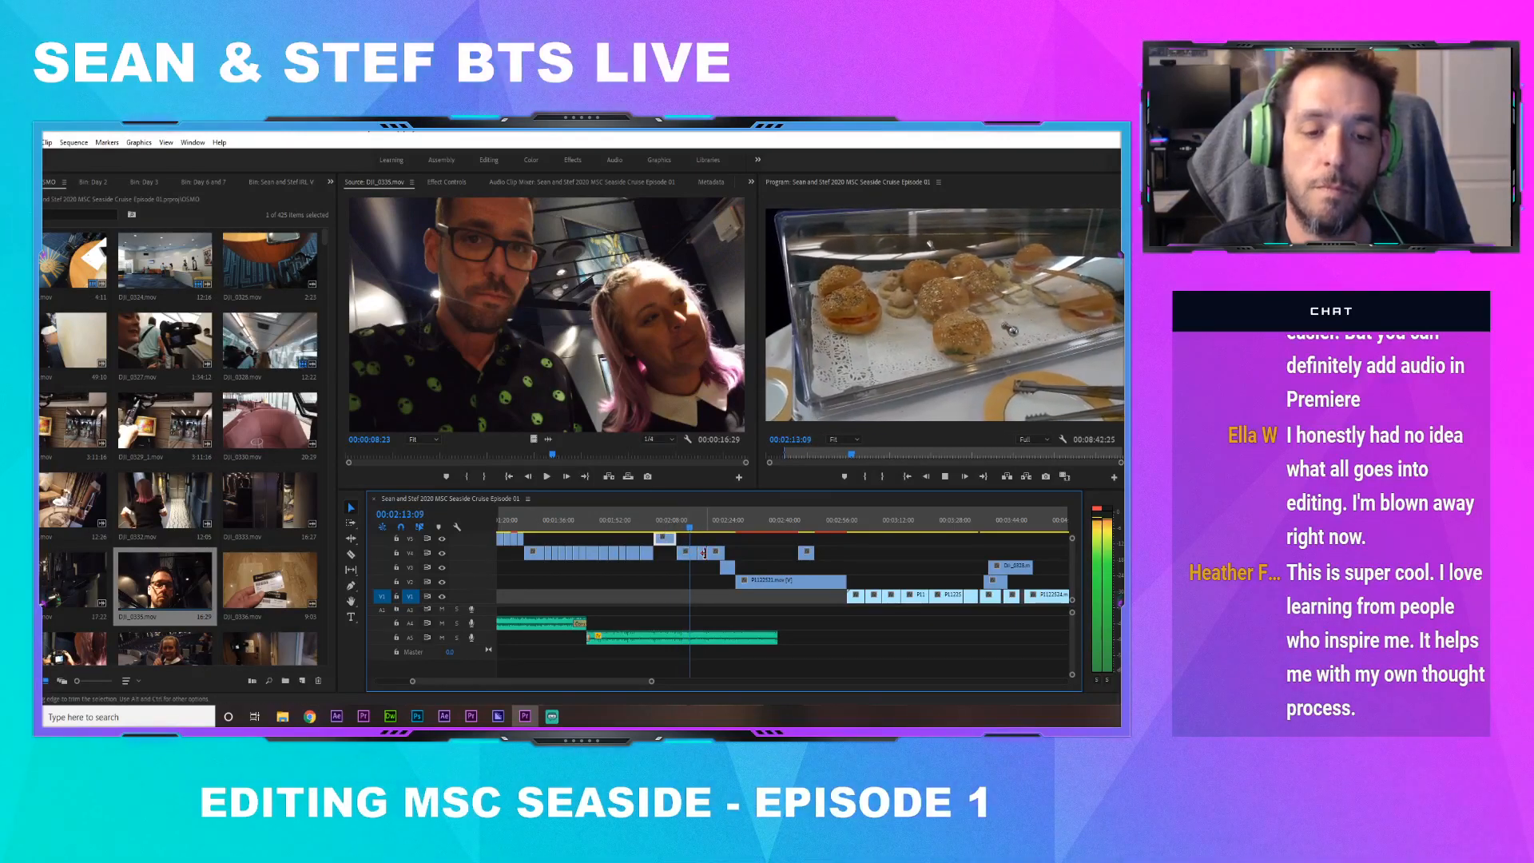
pyautogui.press('space')
pyautogui.moveTo(703, 558); pyautogui.dragTo(695, 556)
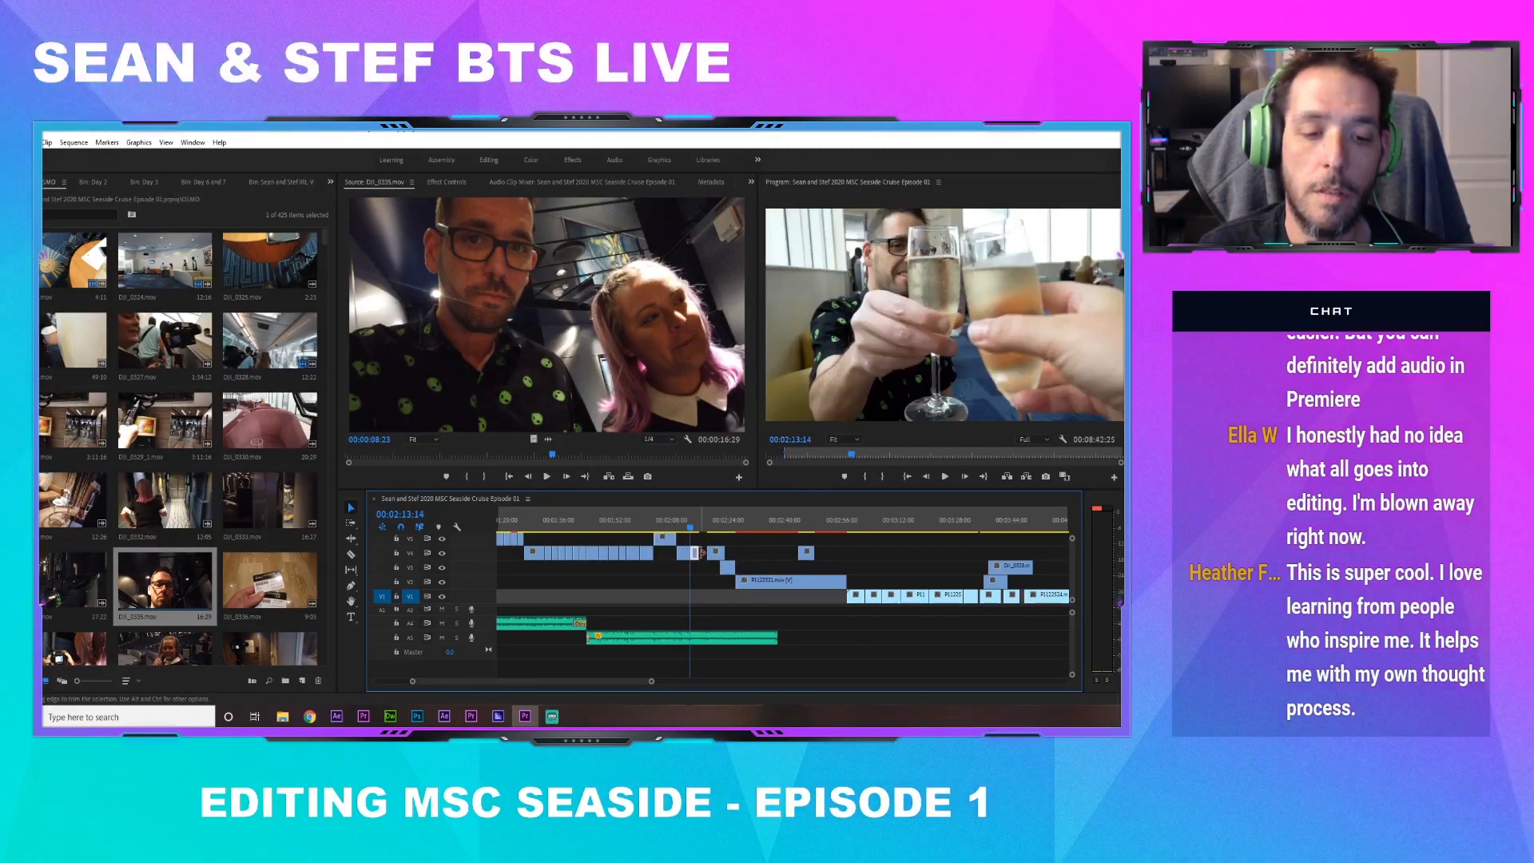
pyautogui.press('space')
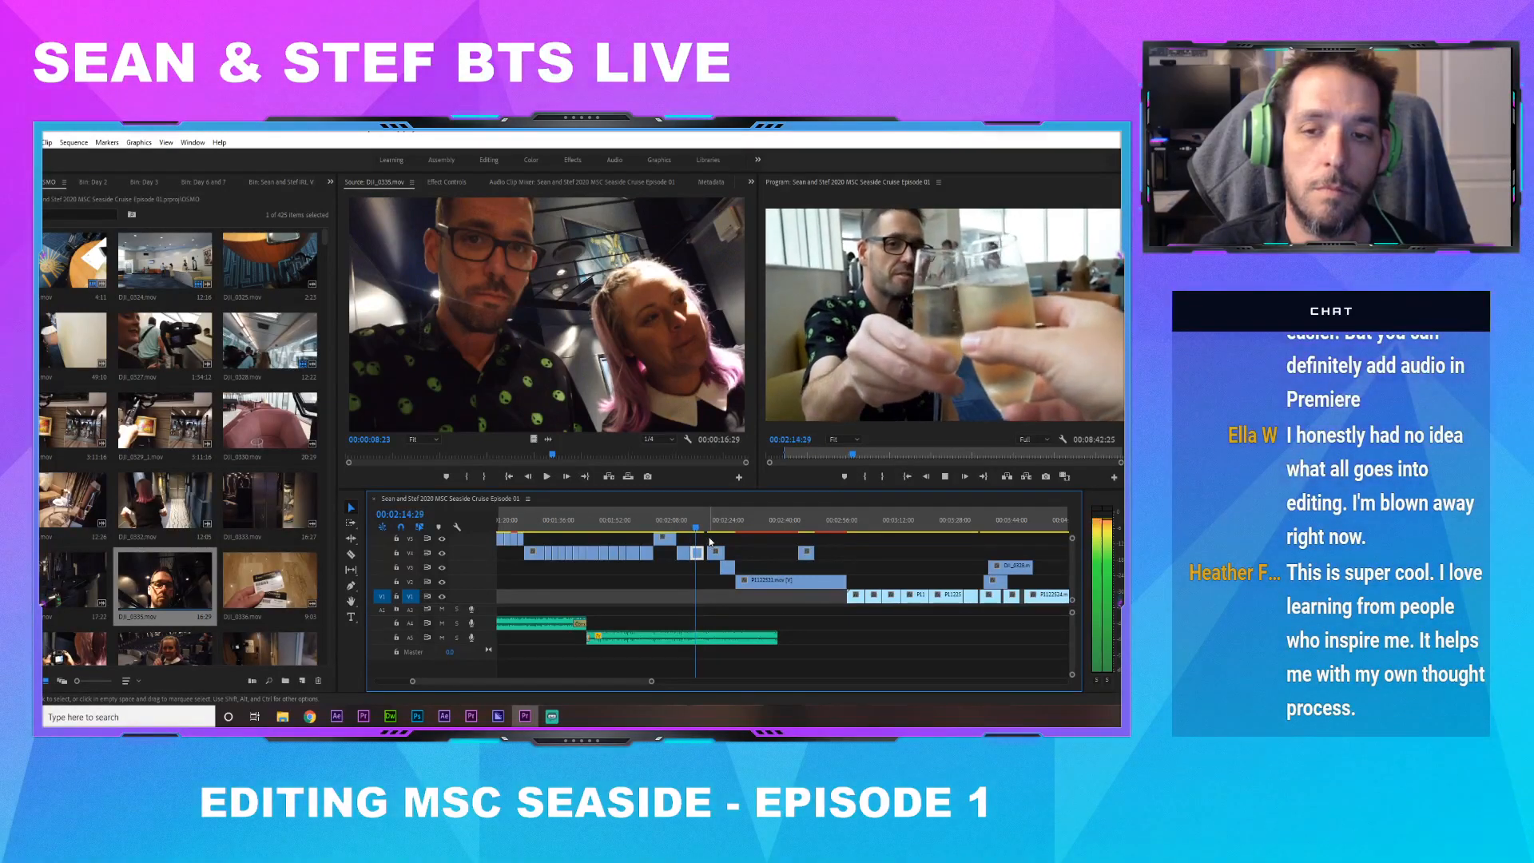
# Pull the laughing woman's champagne shot earlier to follow the toast clip, play the cut, and trim the shot's end
pyautogui.press('space')
pyautogui.moveTo(697, 552); pyautogui.dragTo(708, 554)
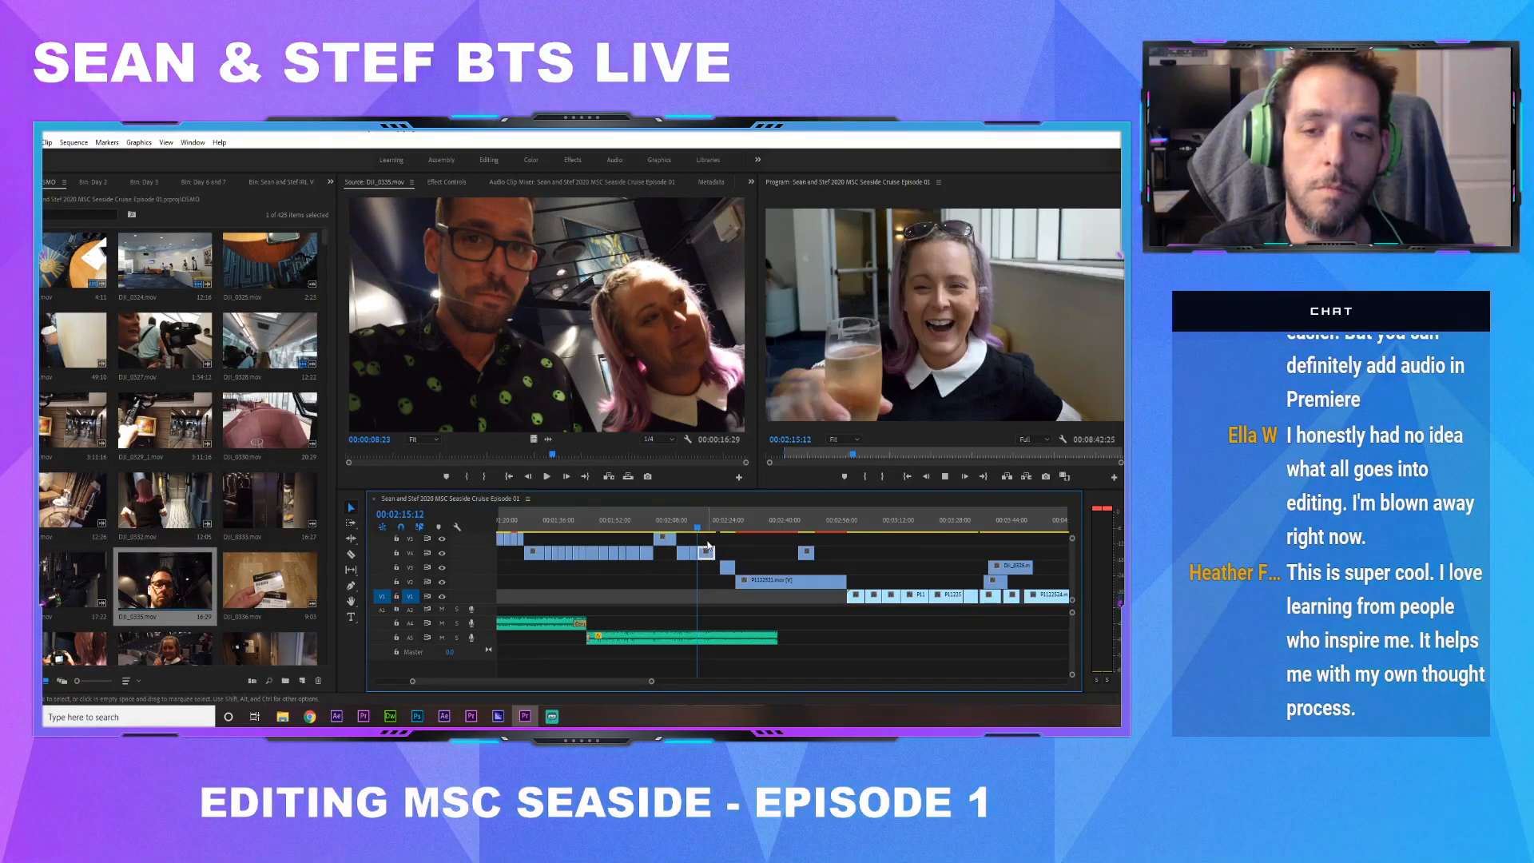
pyautogui.press('space')
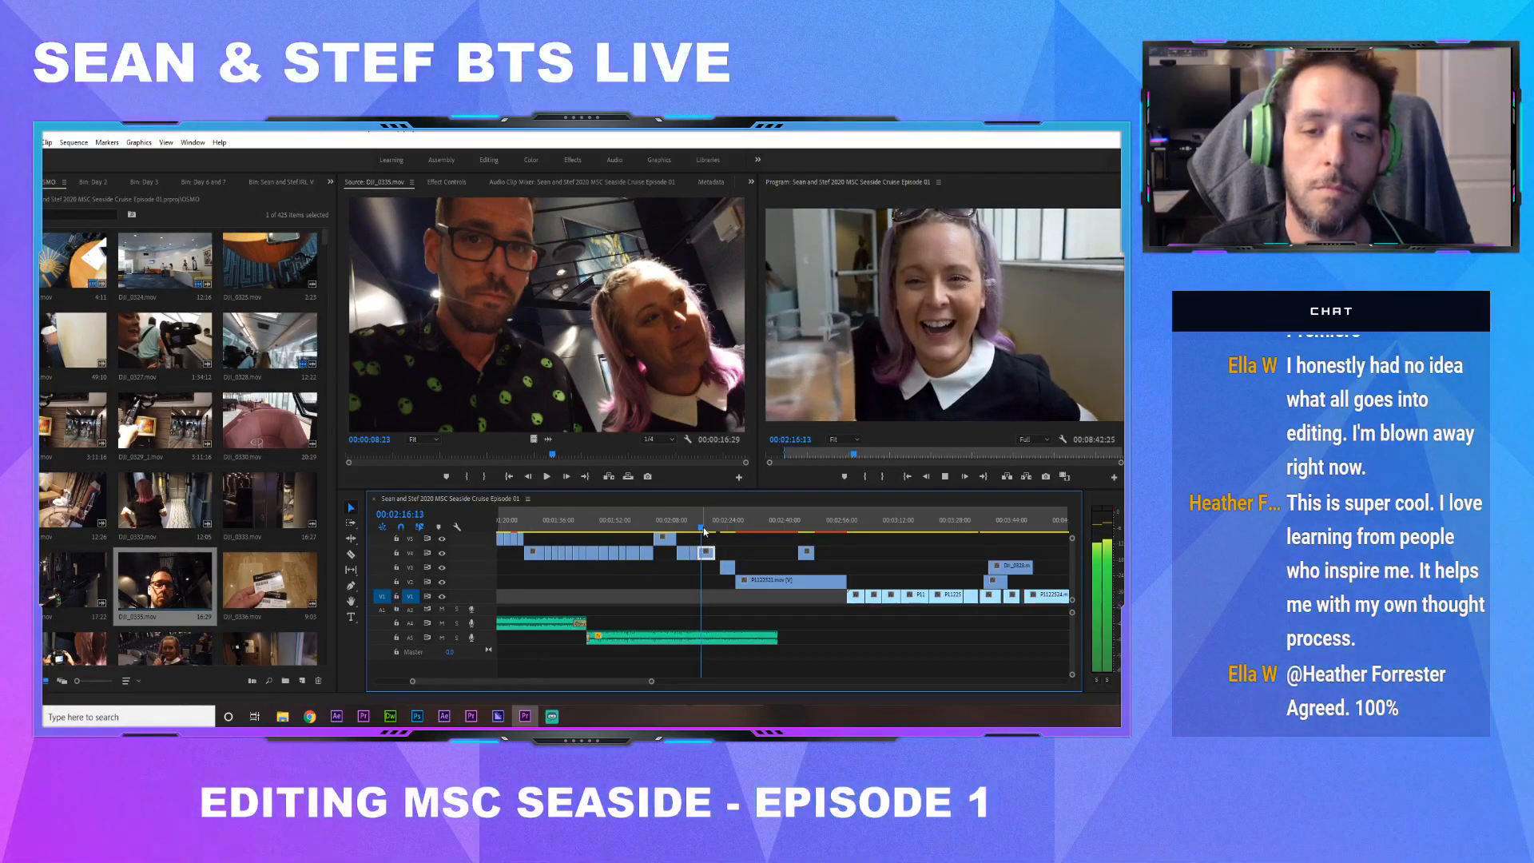
pyautogui.press('space')
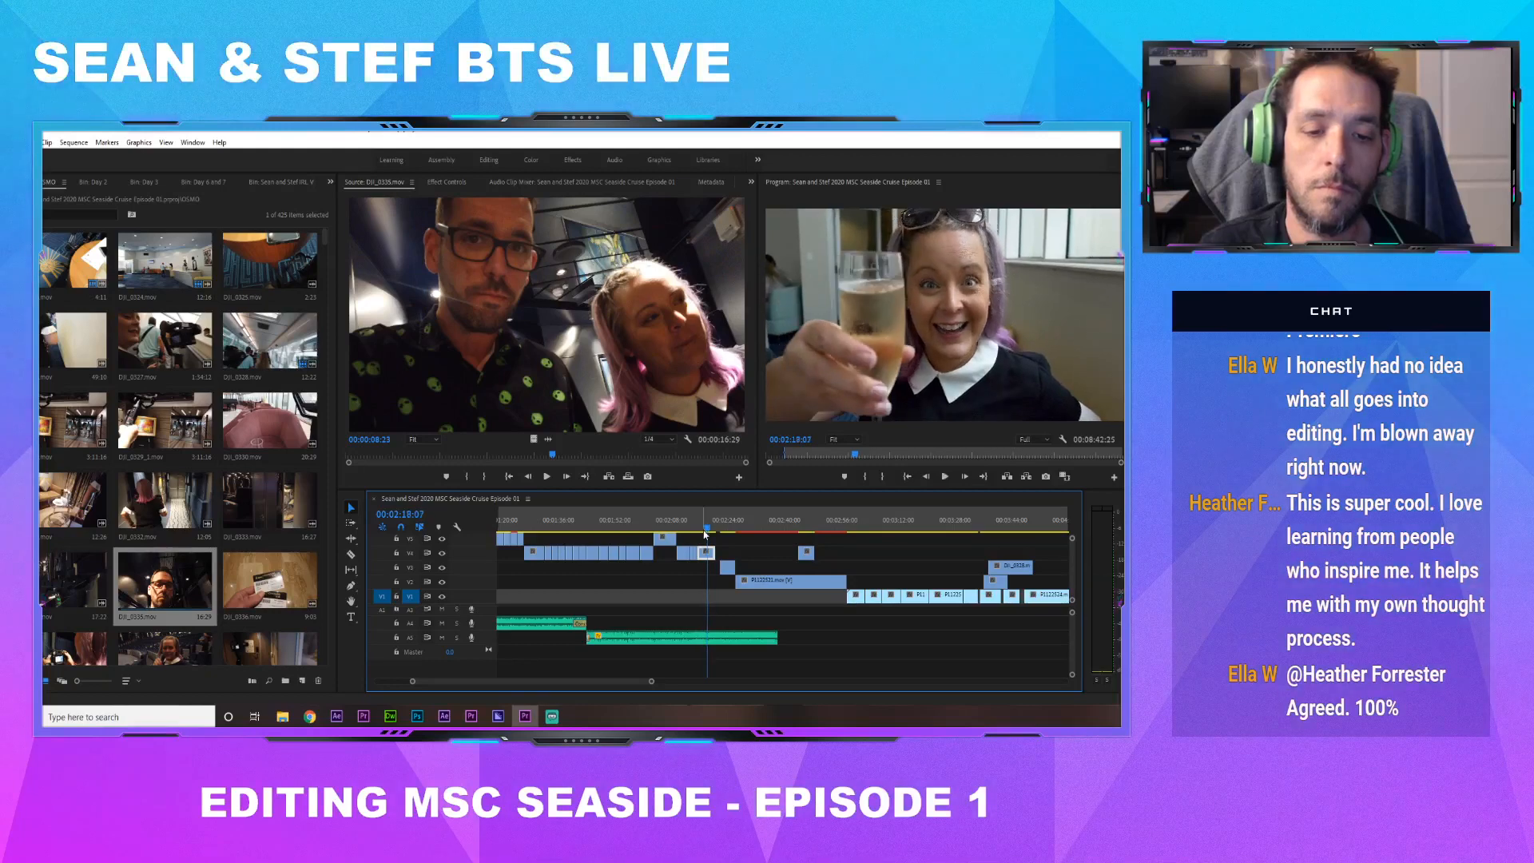
pyautogui.moveTo(713, 552); pyautogui.dragTo(708, 552)
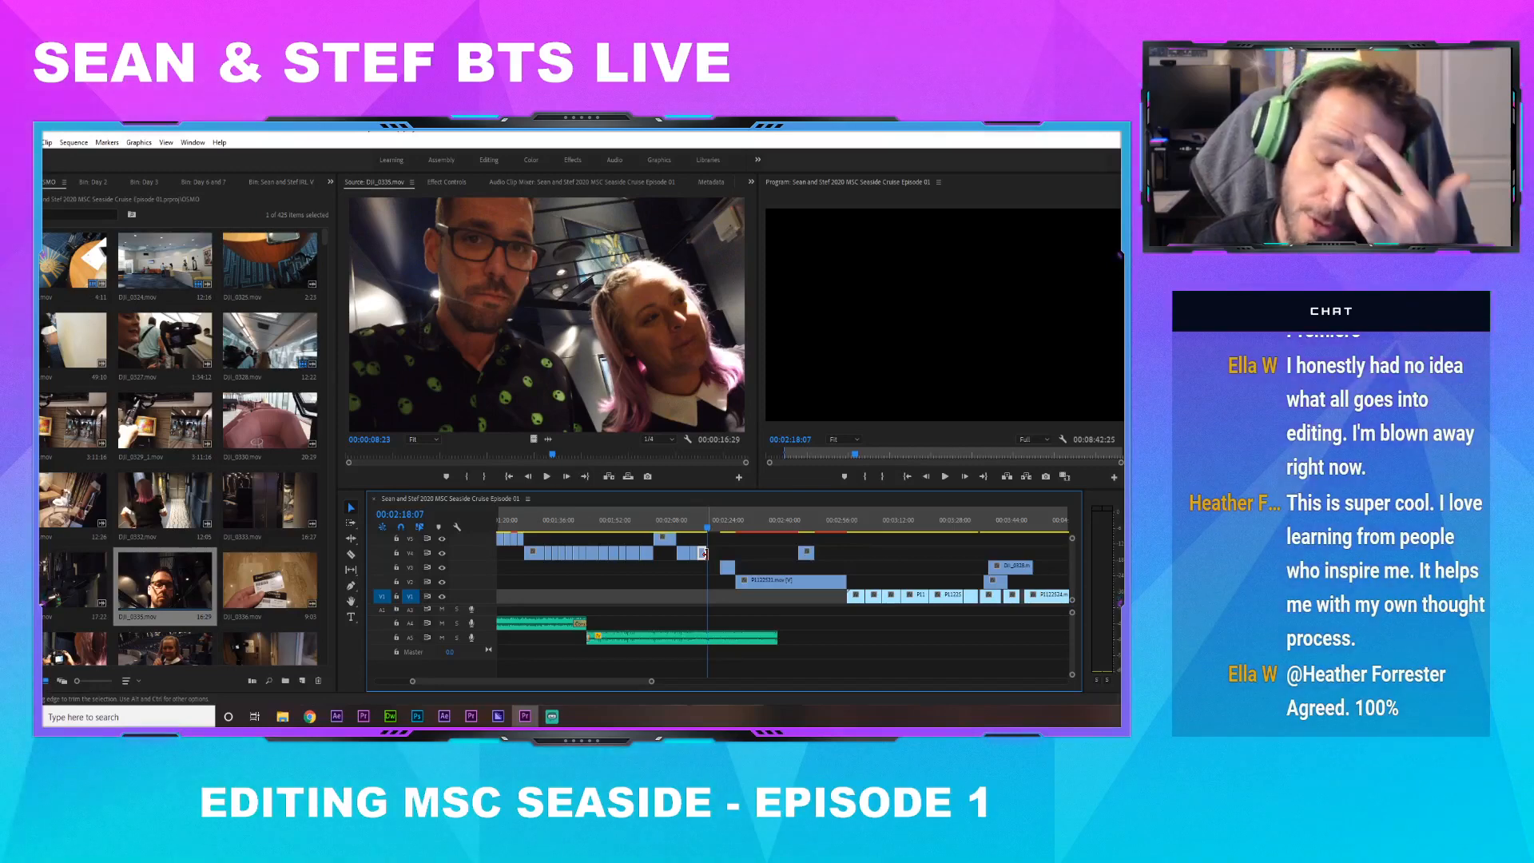
# Replay the toast sequence, pull the champagne glasses table shot earlier to follow the laughing woman's shot, and play the new cut
pyautogui.moveTo(702, 525); pyautogui.dragTo(694, 524)
pyautogui.press('space')
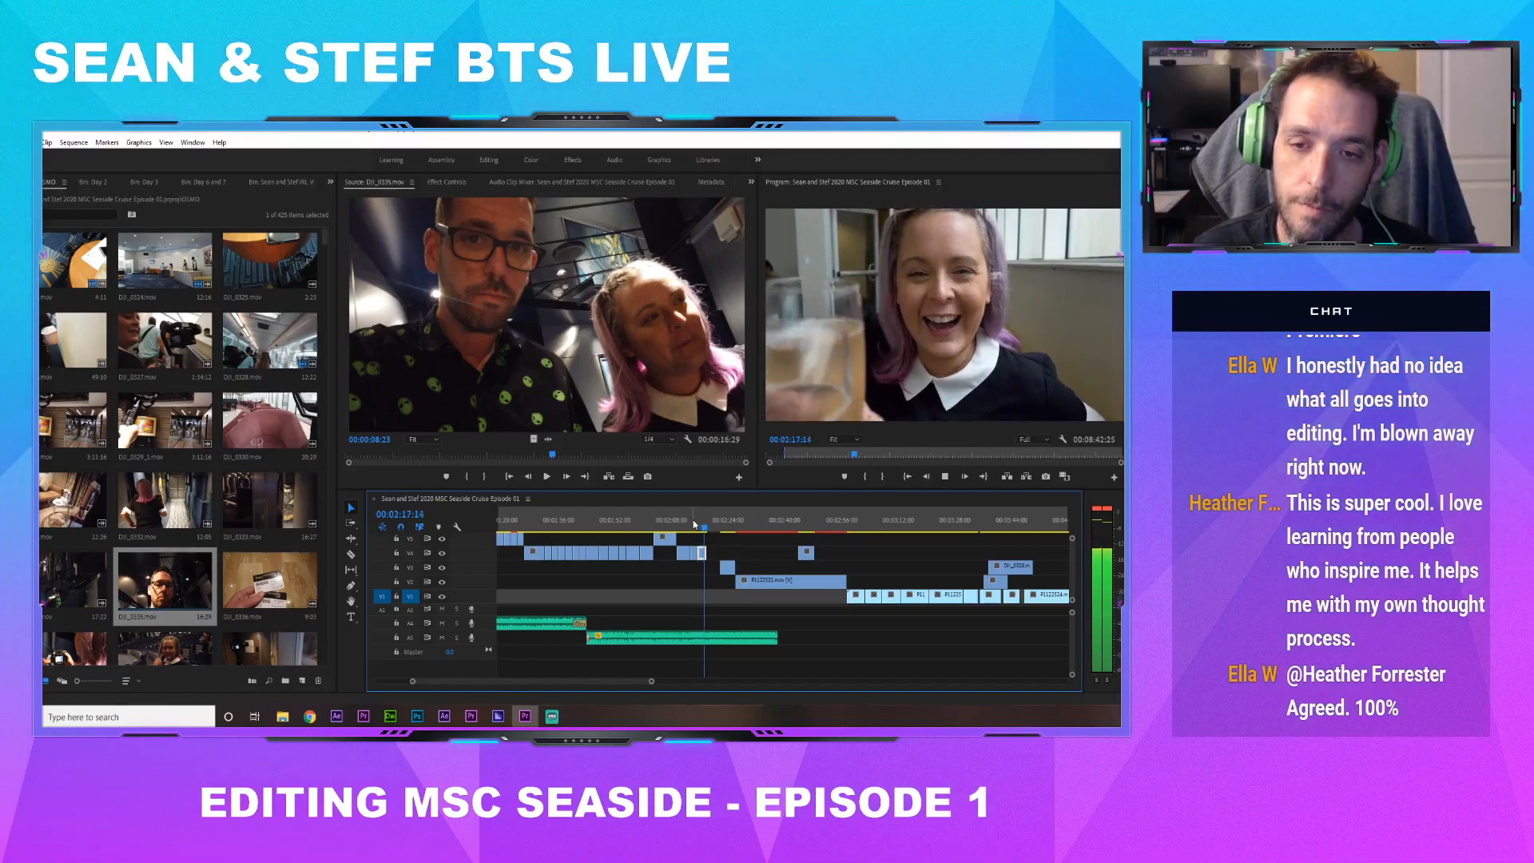
pyautogui.press('space')
pyautogui.moveTo(722, 523); pyautogui.dragTo(716, 570)
pyautogui.click(703, 524)
pyautogui.press('space')
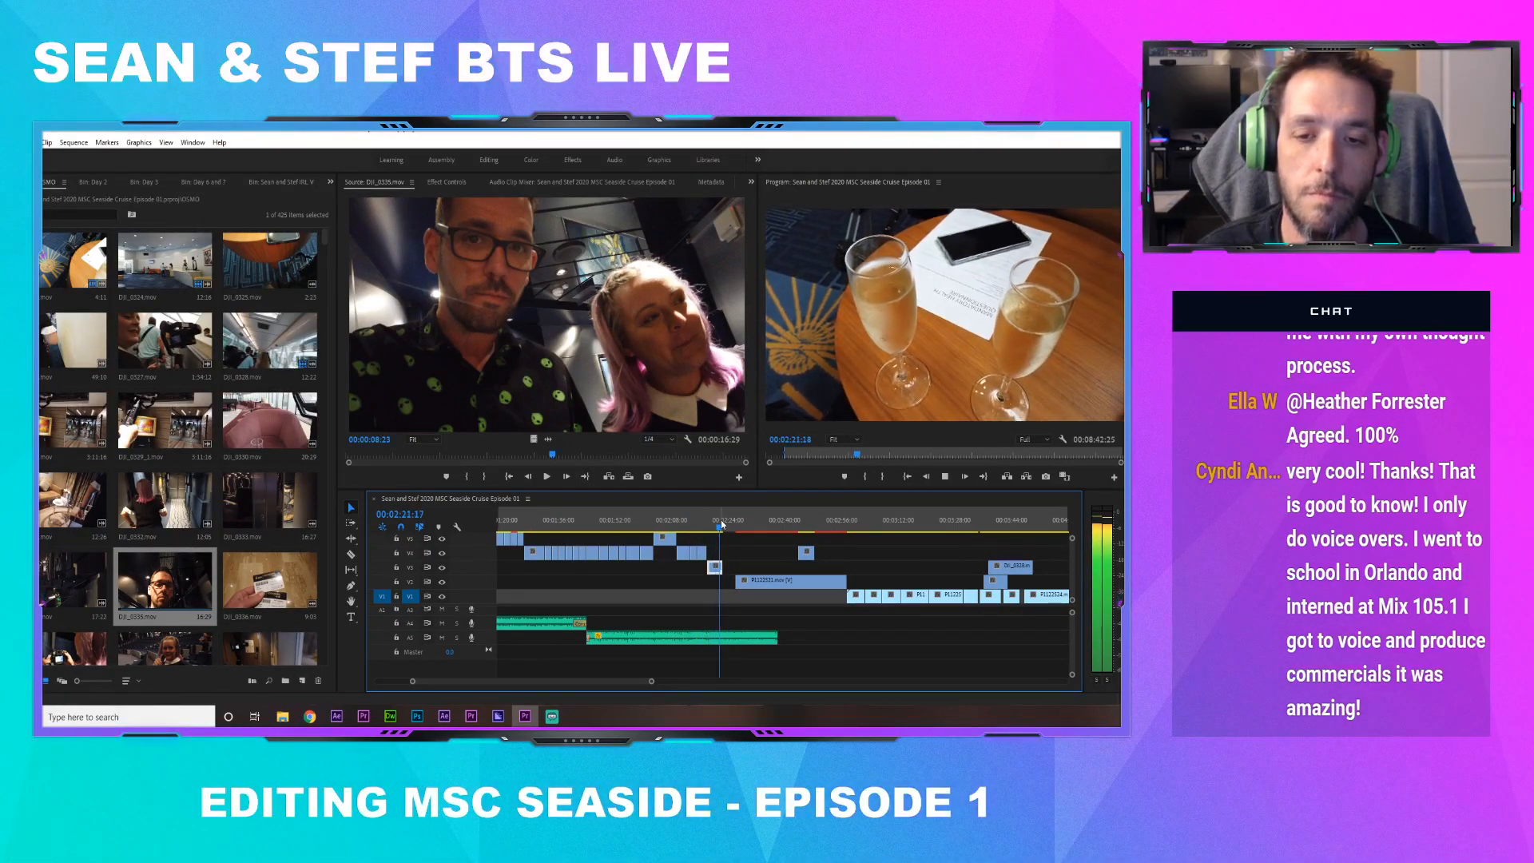
# Shift the champagne clips later, place the wide buffet shot after the buffet close-up, and play that section
pyautogui.moveTo(725, 523); pyautogui.dragTo(690, 526)
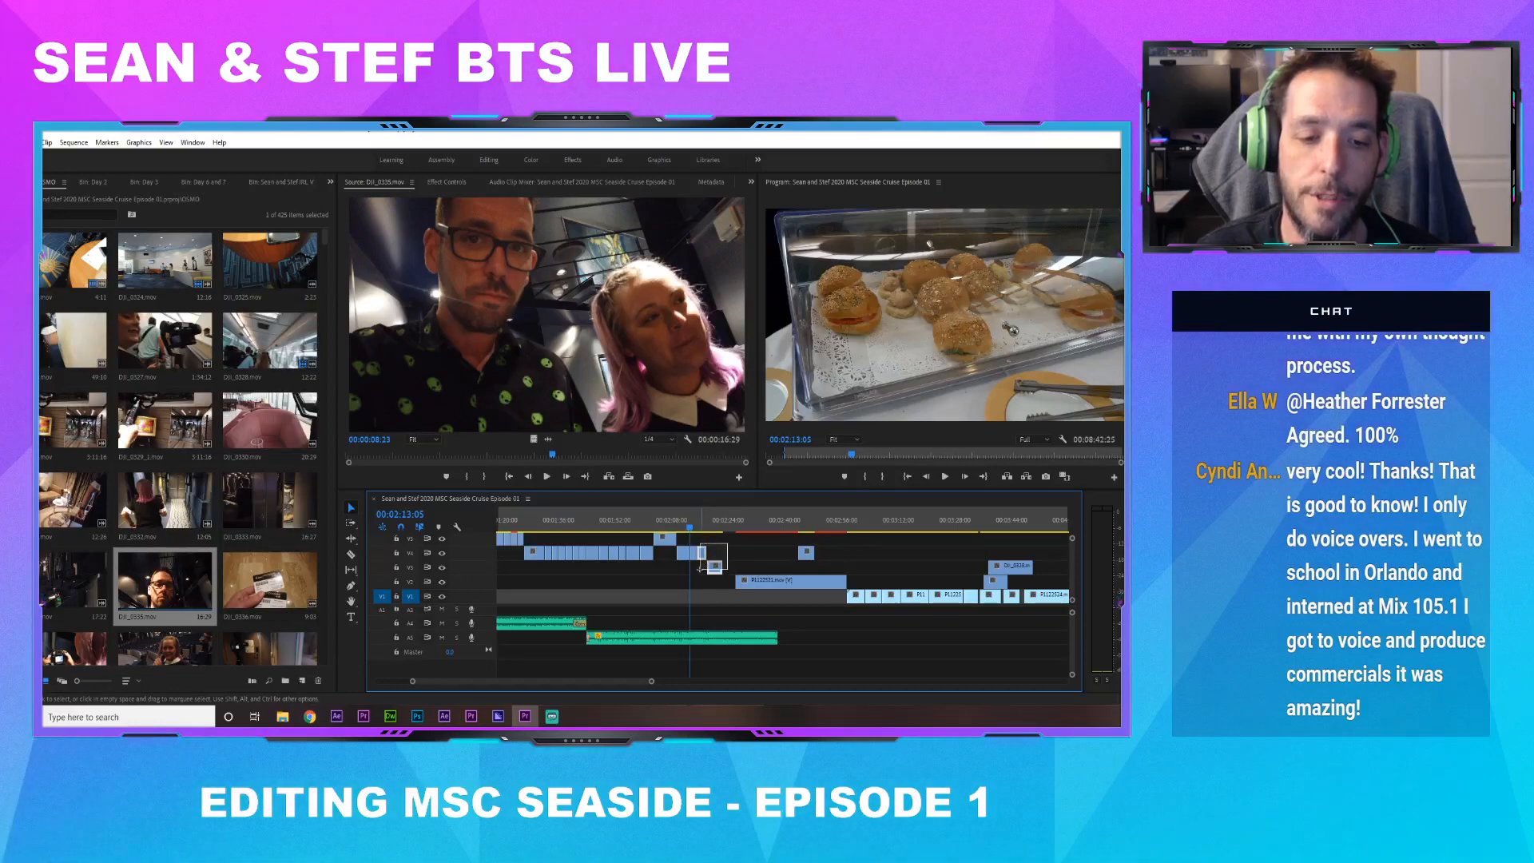
pyautogui.moveTo(703, 557)
pyautogui.mouseDown()
pyautogui.moveTo(719, 558)
pyautogui.moveTo(700, 542)
pyautogui.moveTo(697, 568)
pyautogui.mouseUp()
pyautogui.click(684, 526)
pyautogui.press('space')
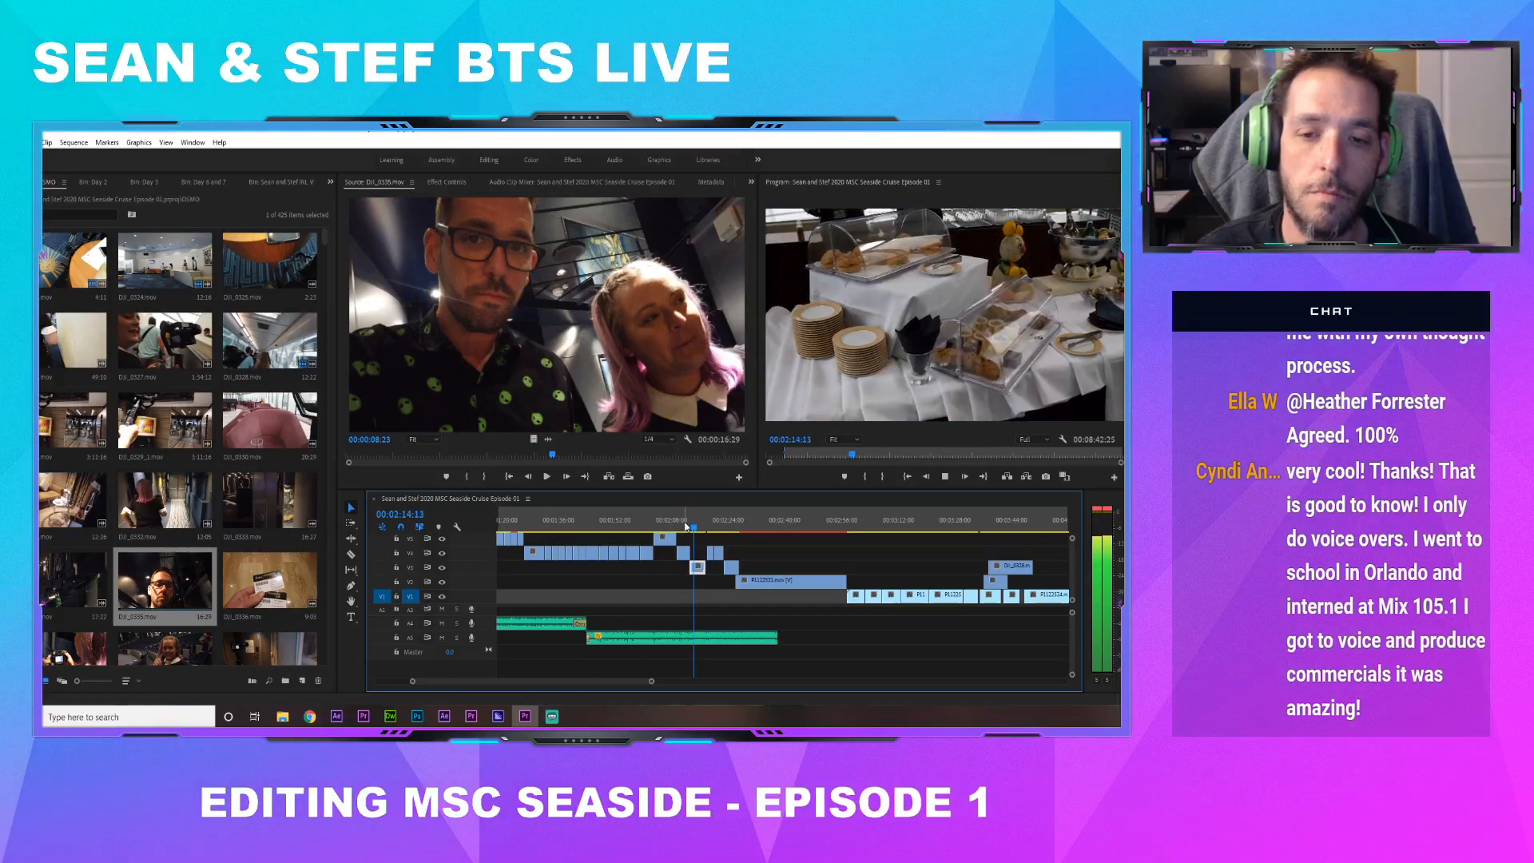
# Reorder the buffet shots so the wide view follows the lounge and precedes the close-up, then play the transition
pyautogui.click(687, 523)
pyautogui.moveTo(703, 572); pyautogui.dragTo(685, 572)
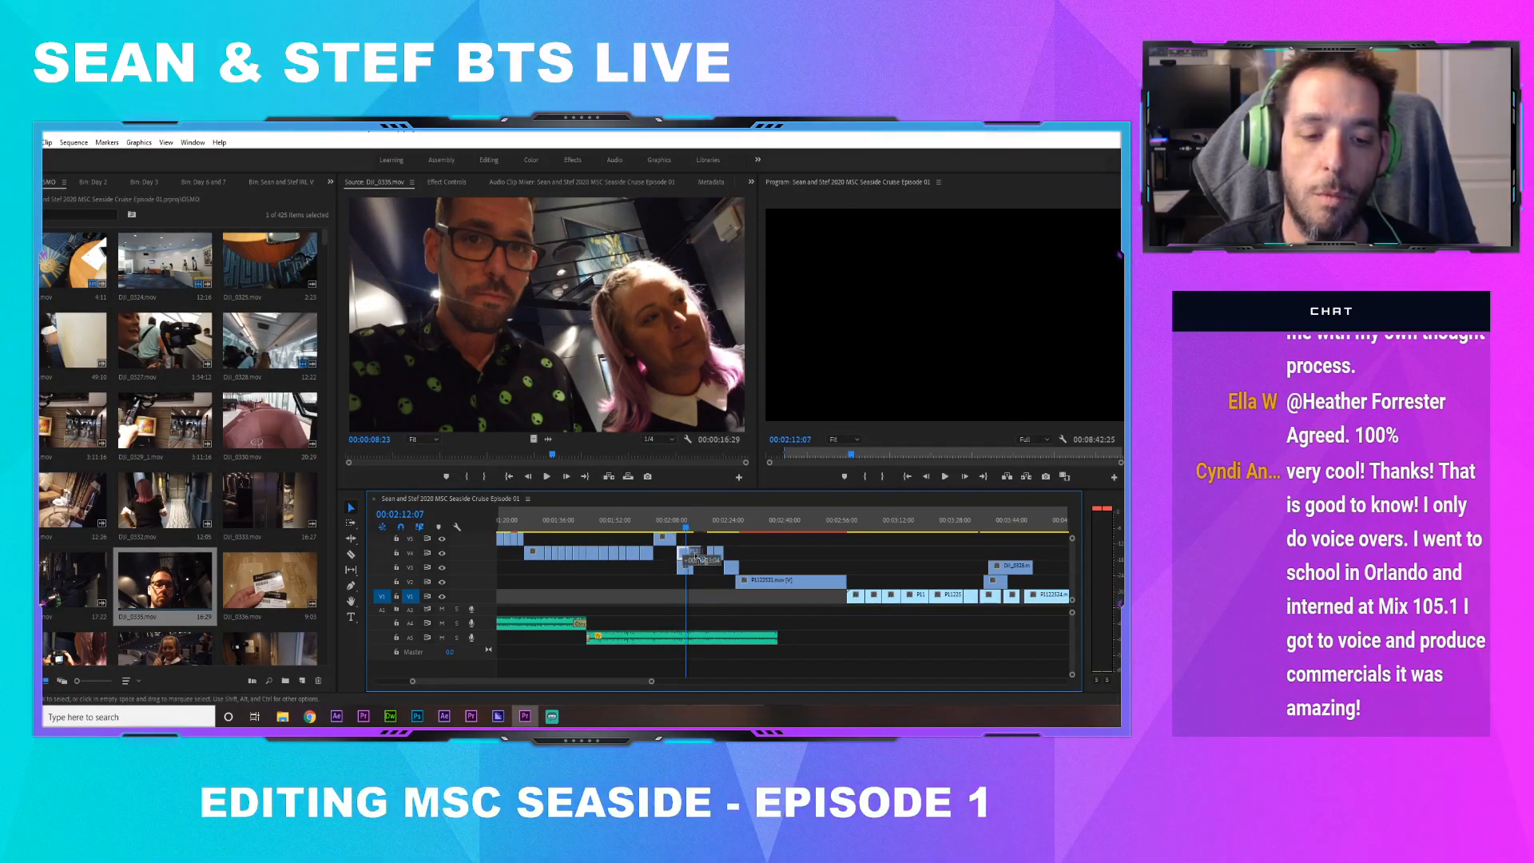
pyautogui.click(675, 522)
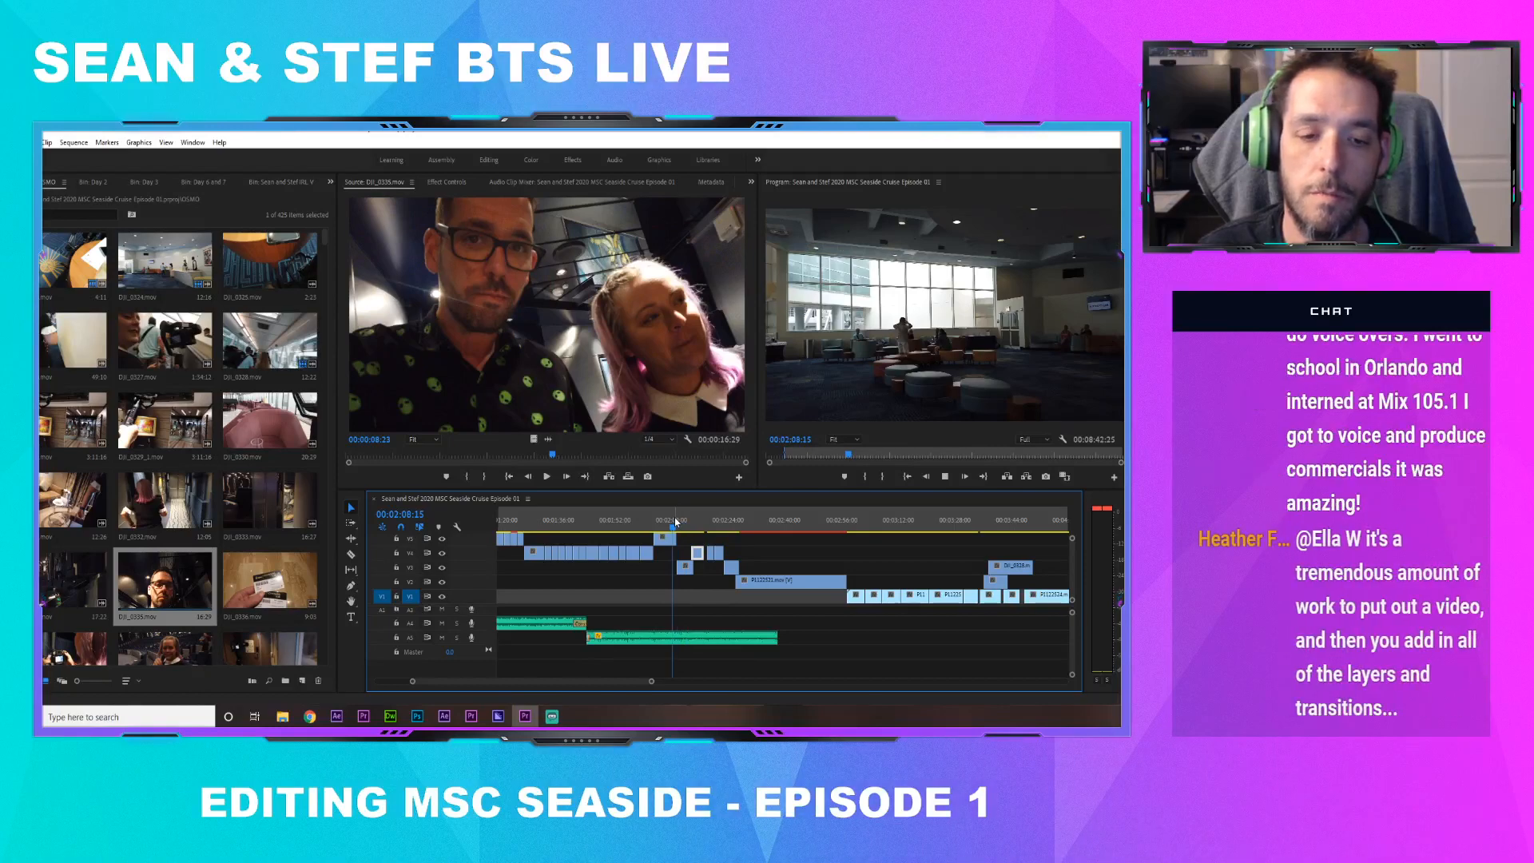
pyautogui.press('space')
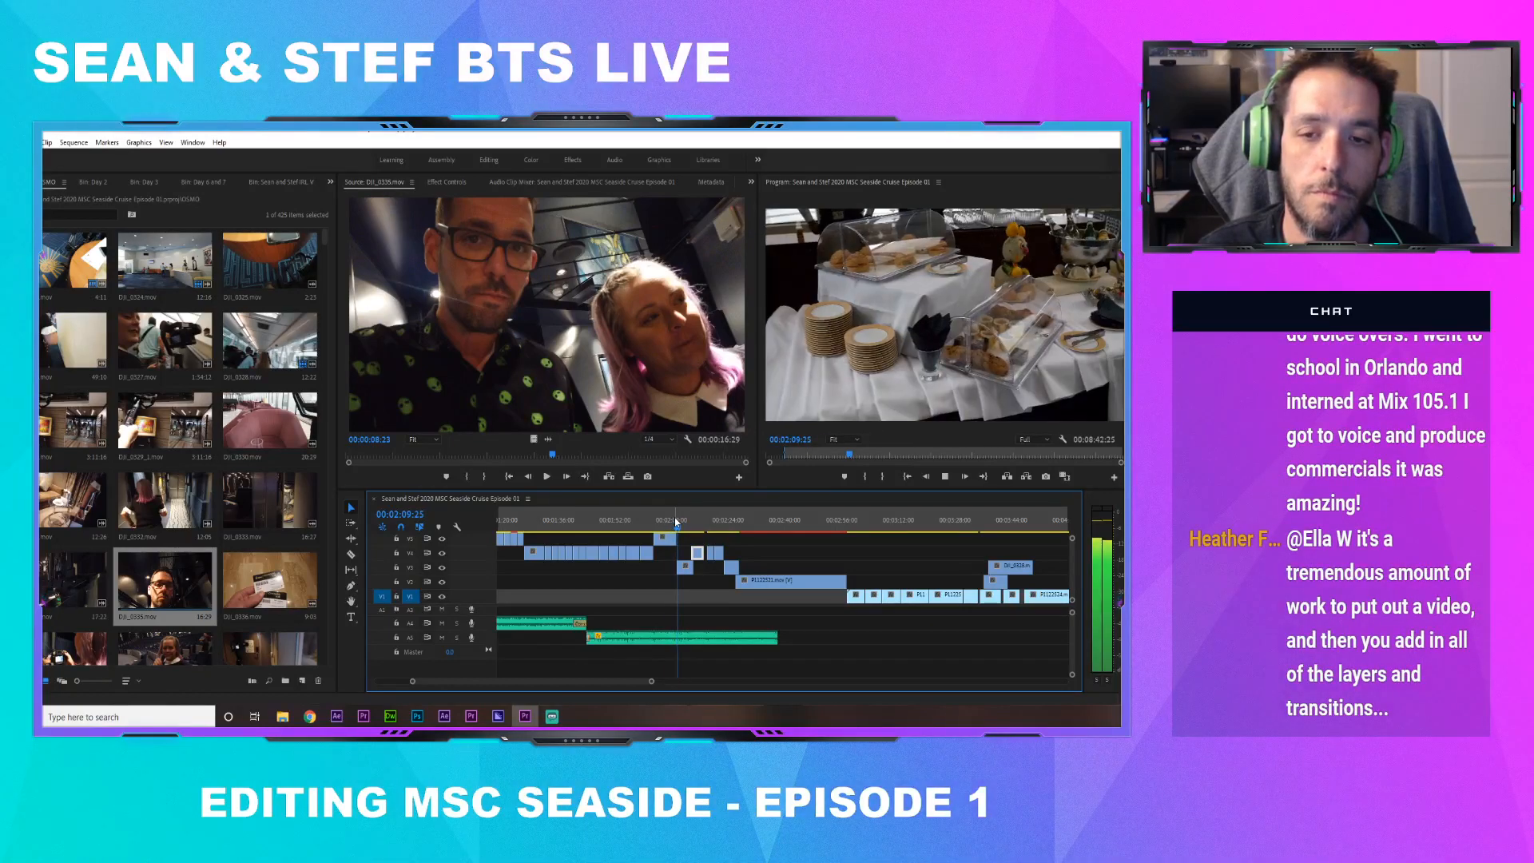
pyautogui.press('space')
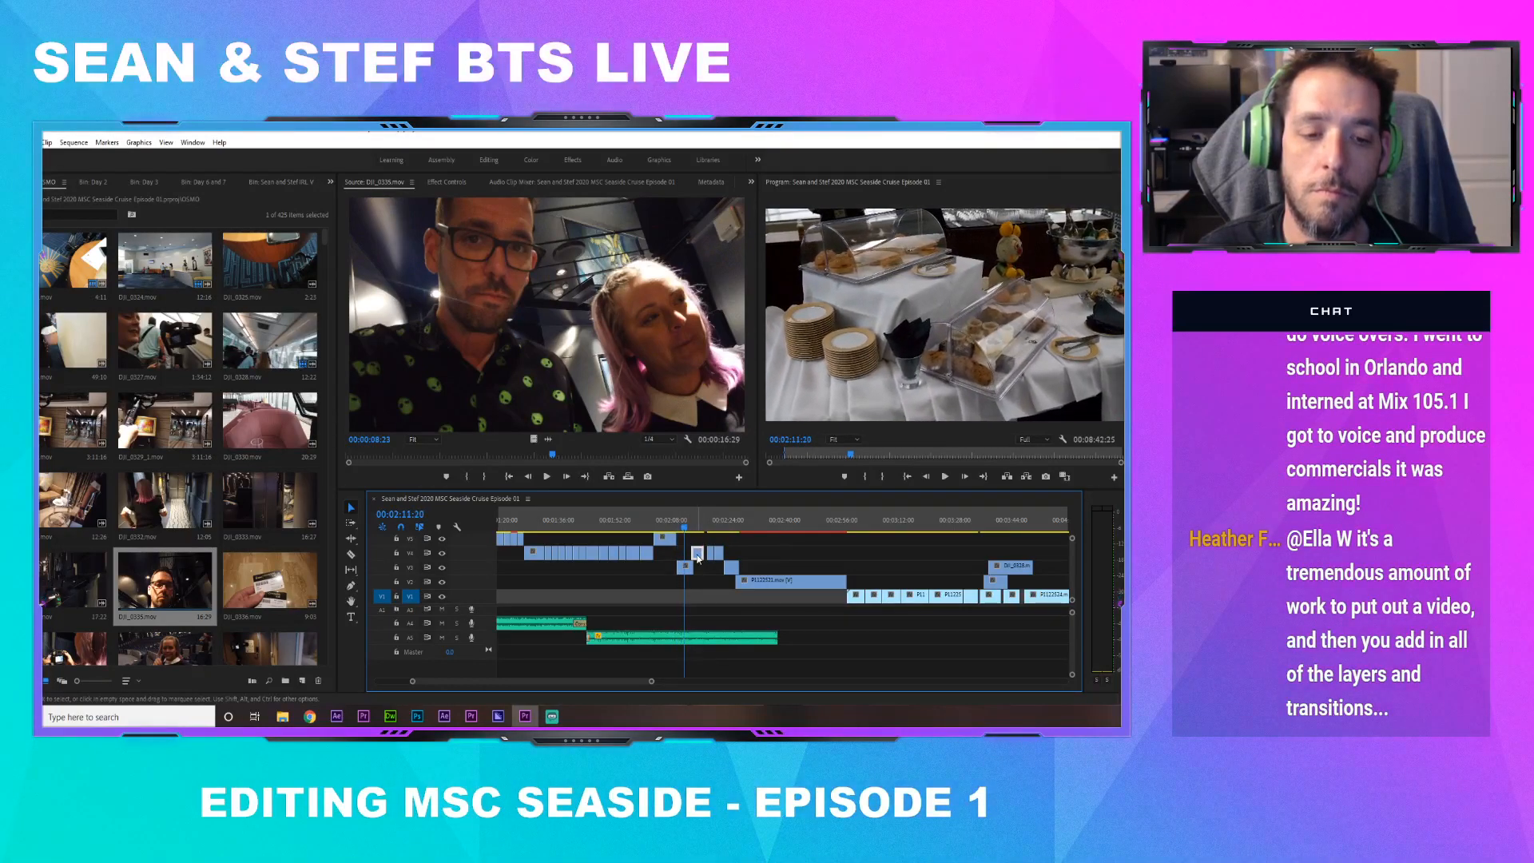
# Play the repositioned buffet close-up, pull the toast clip earlier to cut in at about 00:02:15:01, and play the cut
pyautogui.press('space')
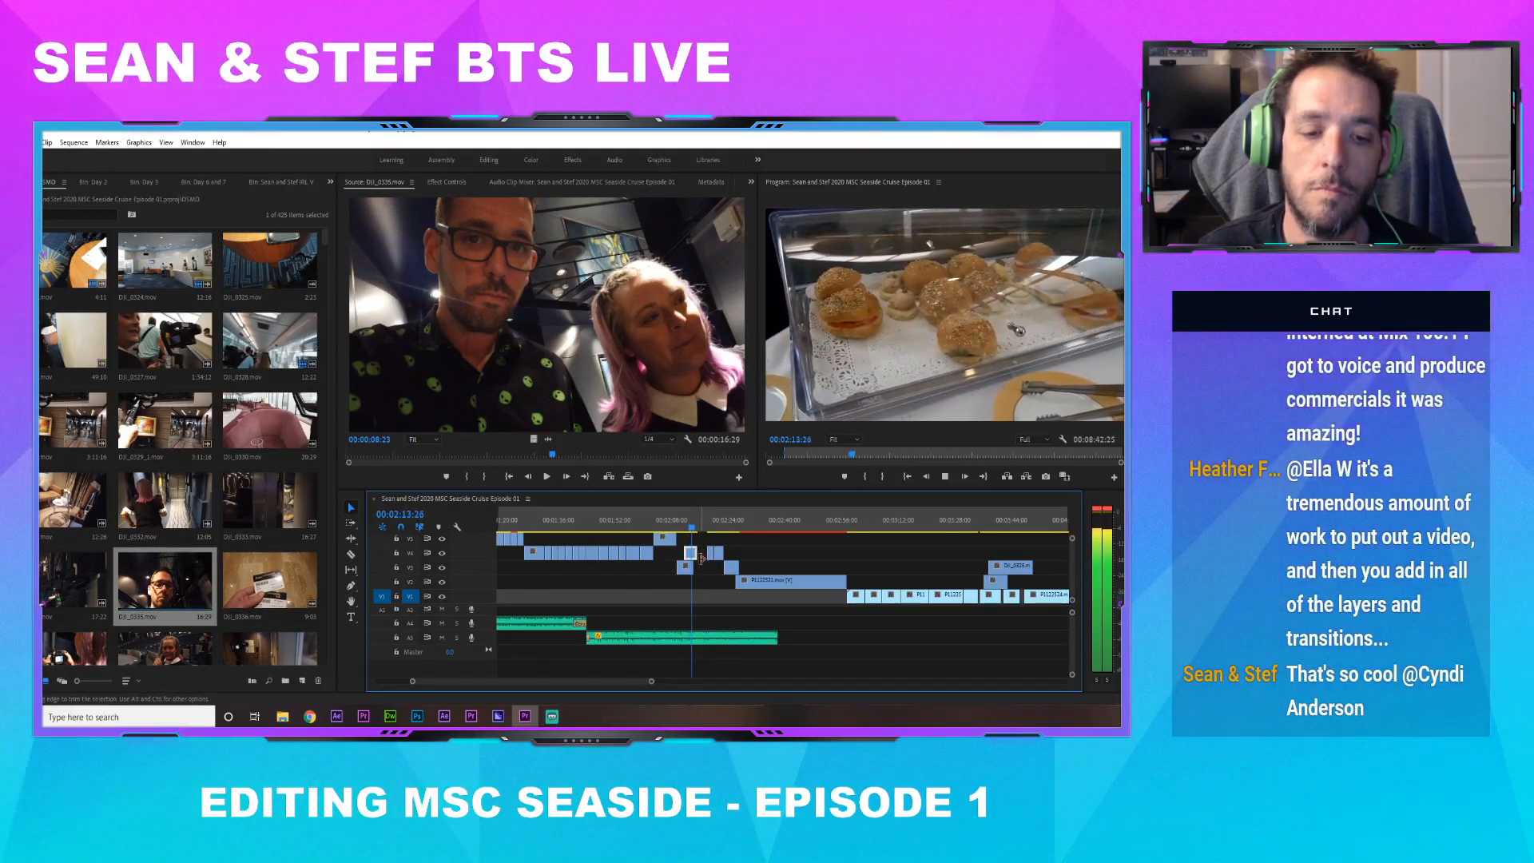
pyautogui.press('space')
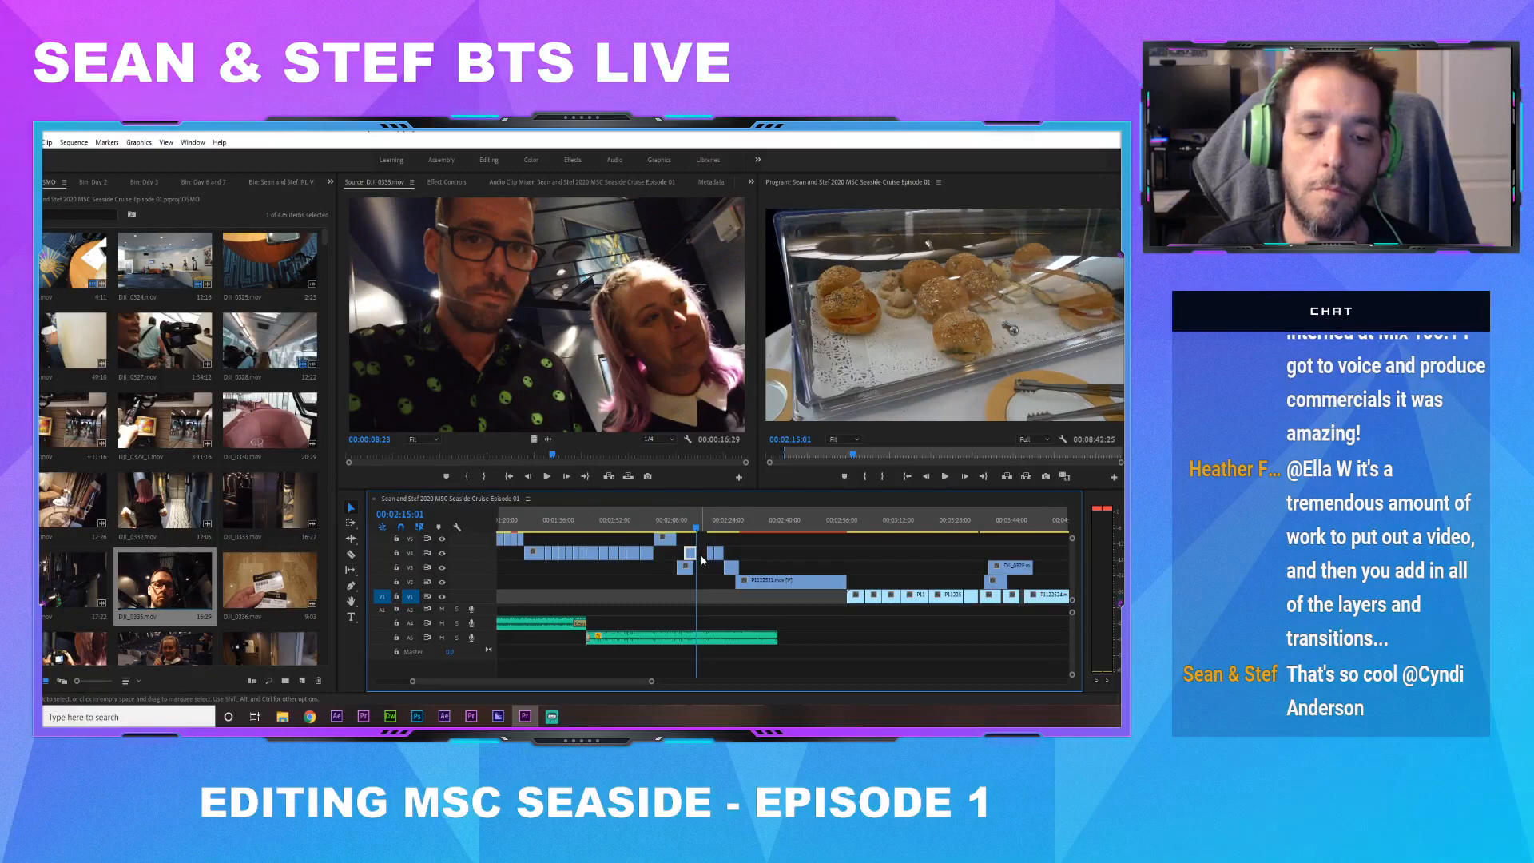
pyautogui.moveTo(692, 551); pyautogui.dragTo(699, 554)
pyautogui.click(691, 525)
pyautogui.press('space')
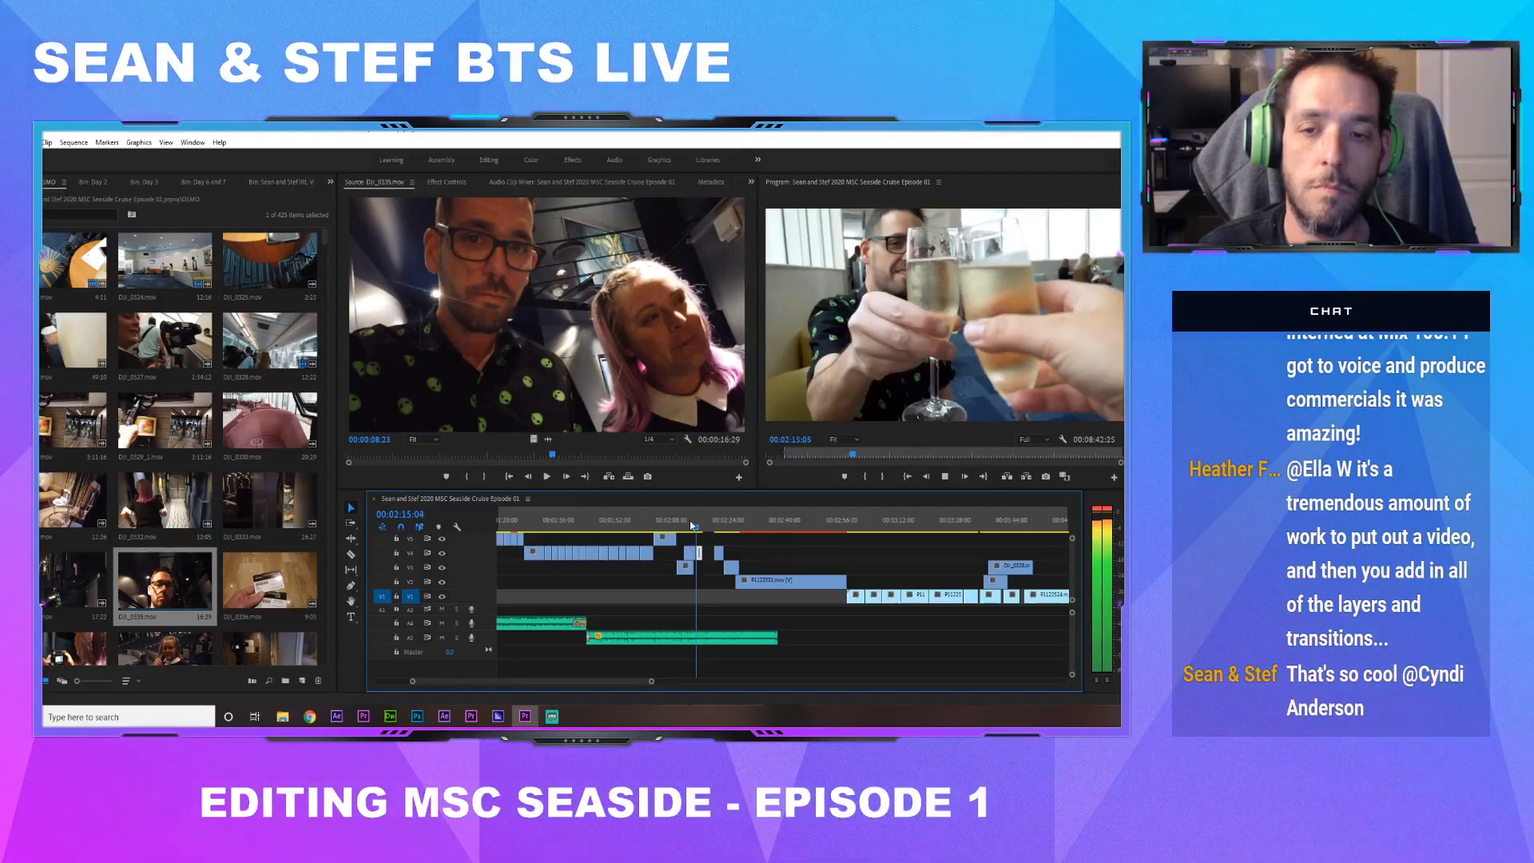
pyautogui.press('space')
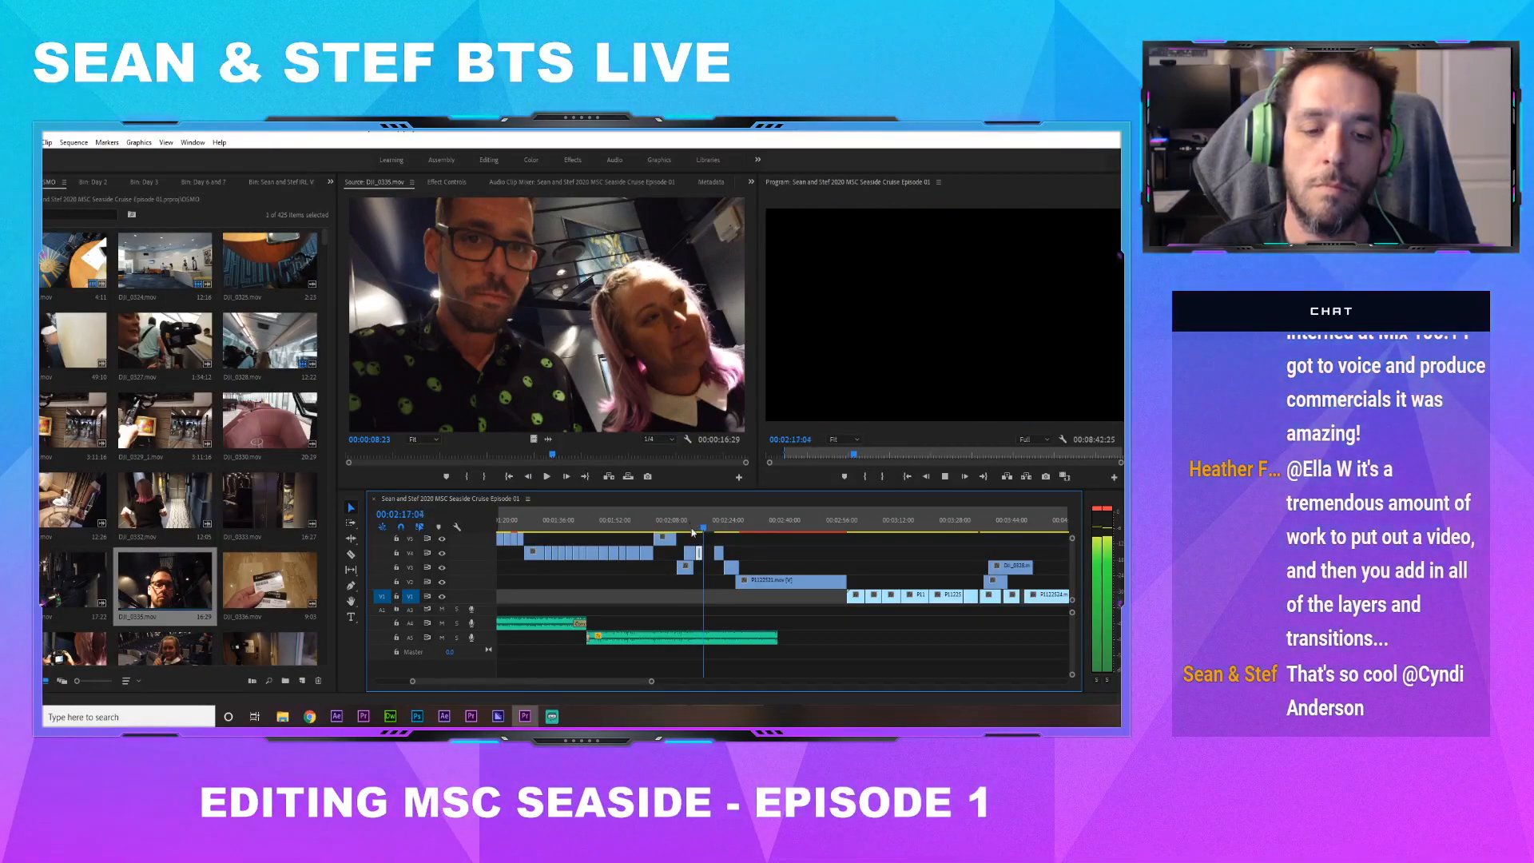
# Pull the laughing woman's shot up to the toast clip and the glasses table shot up behind it, playing both cuts
pyautogui.moveTo(703, 552); pyautogui.dragTo(708, 554)
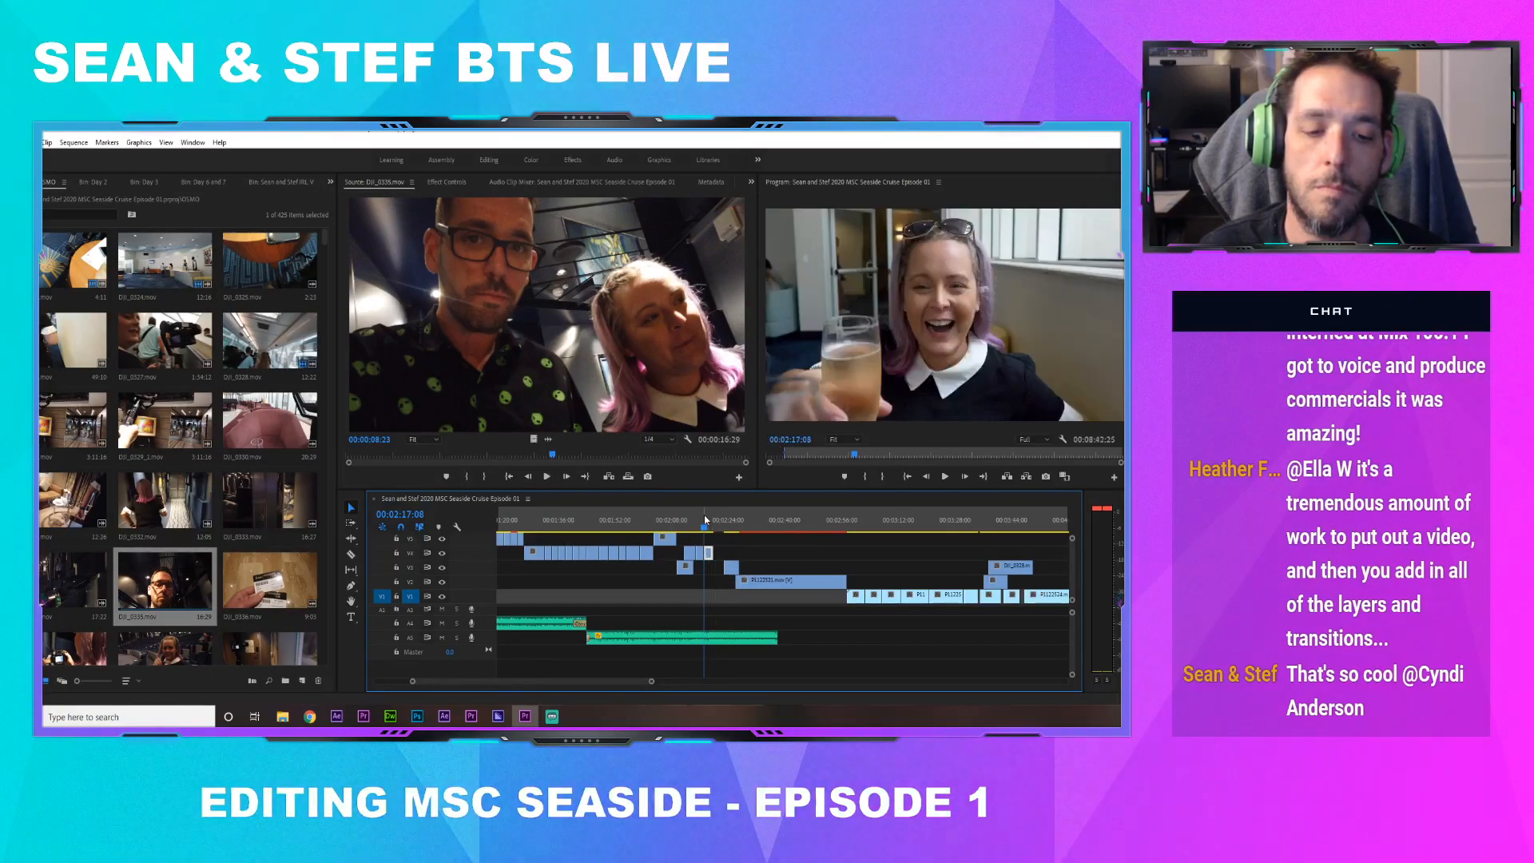
pyautogui.click(702, 526)
pyautogui.press('space')
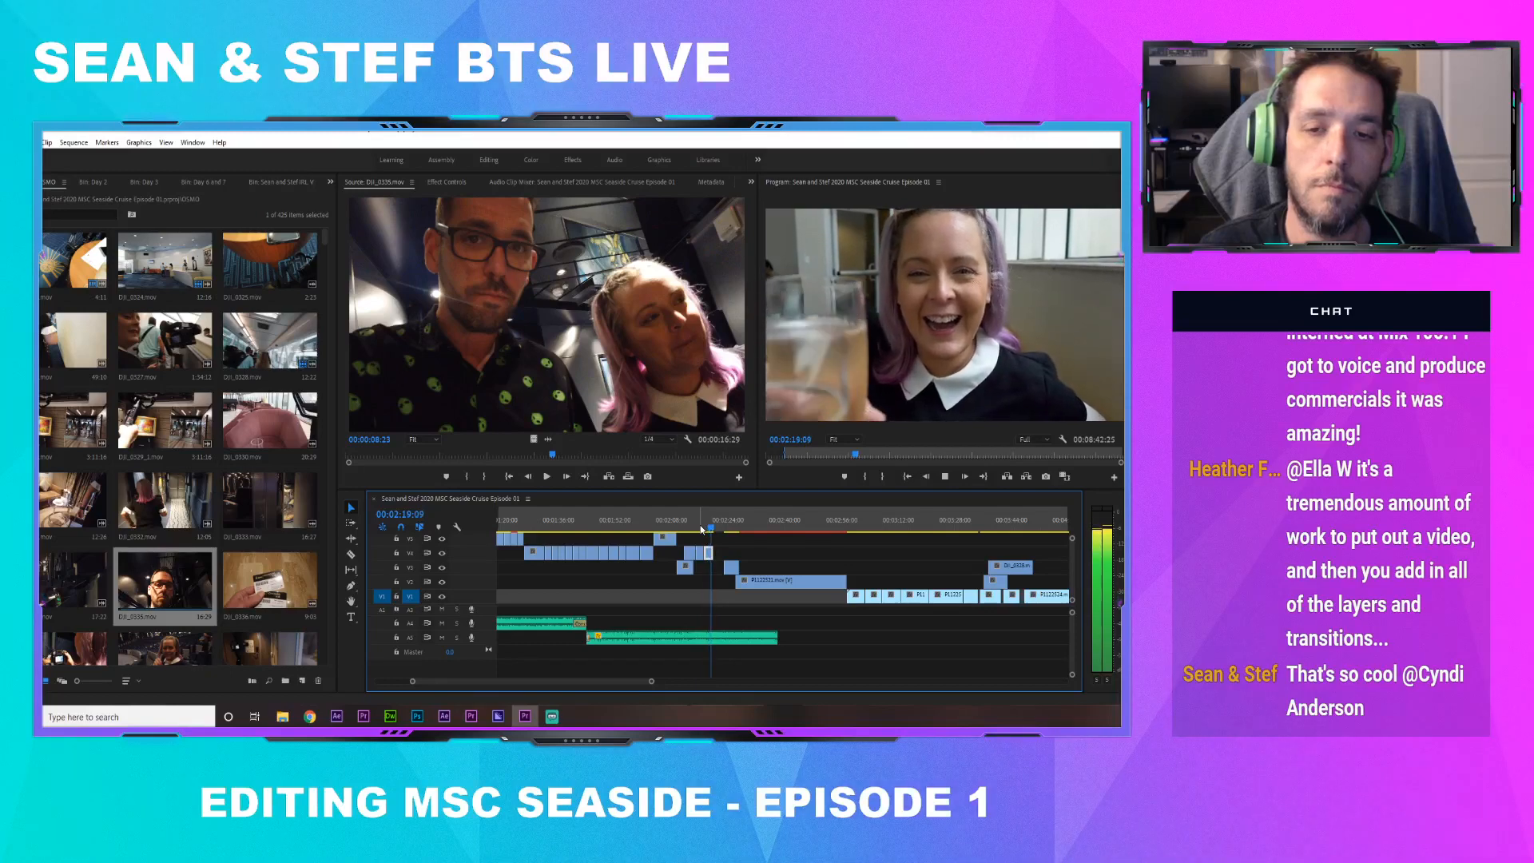
pyautogui.press('space')
pyautogui.moveTo(728, 570); pyautogui.dragTo(720, 568)
pyautogui.click(707, 518)
pyautogui.press('space')
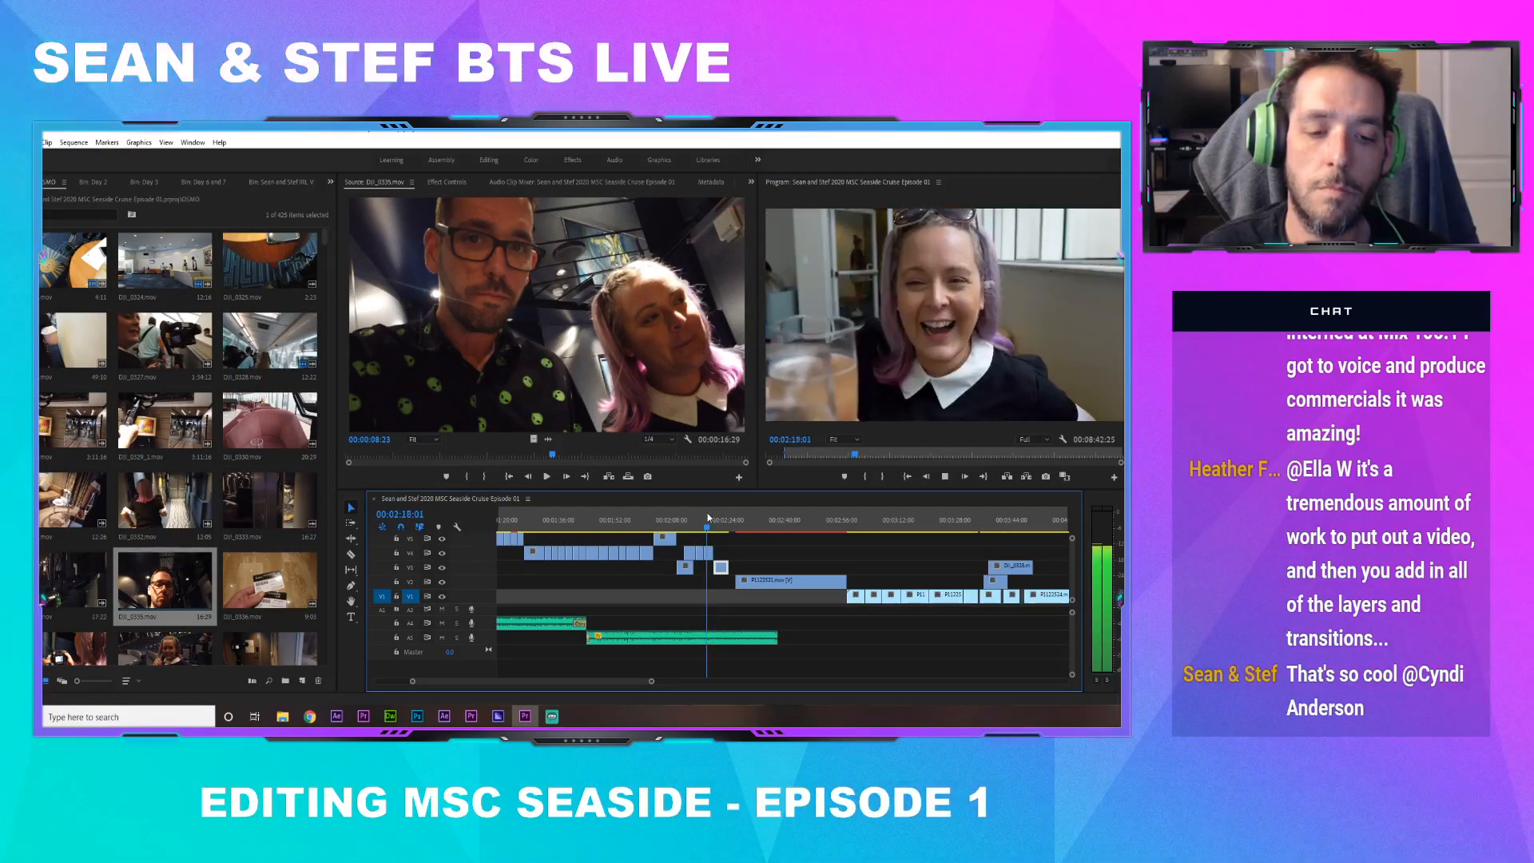
# Extend the champagne glasses table shot to meet the long clip that follows it, and save the project
pyautogui.click(747, 581)
pyautogui.moveTo(748, 584); pyautogui.dragTo(747, 585)
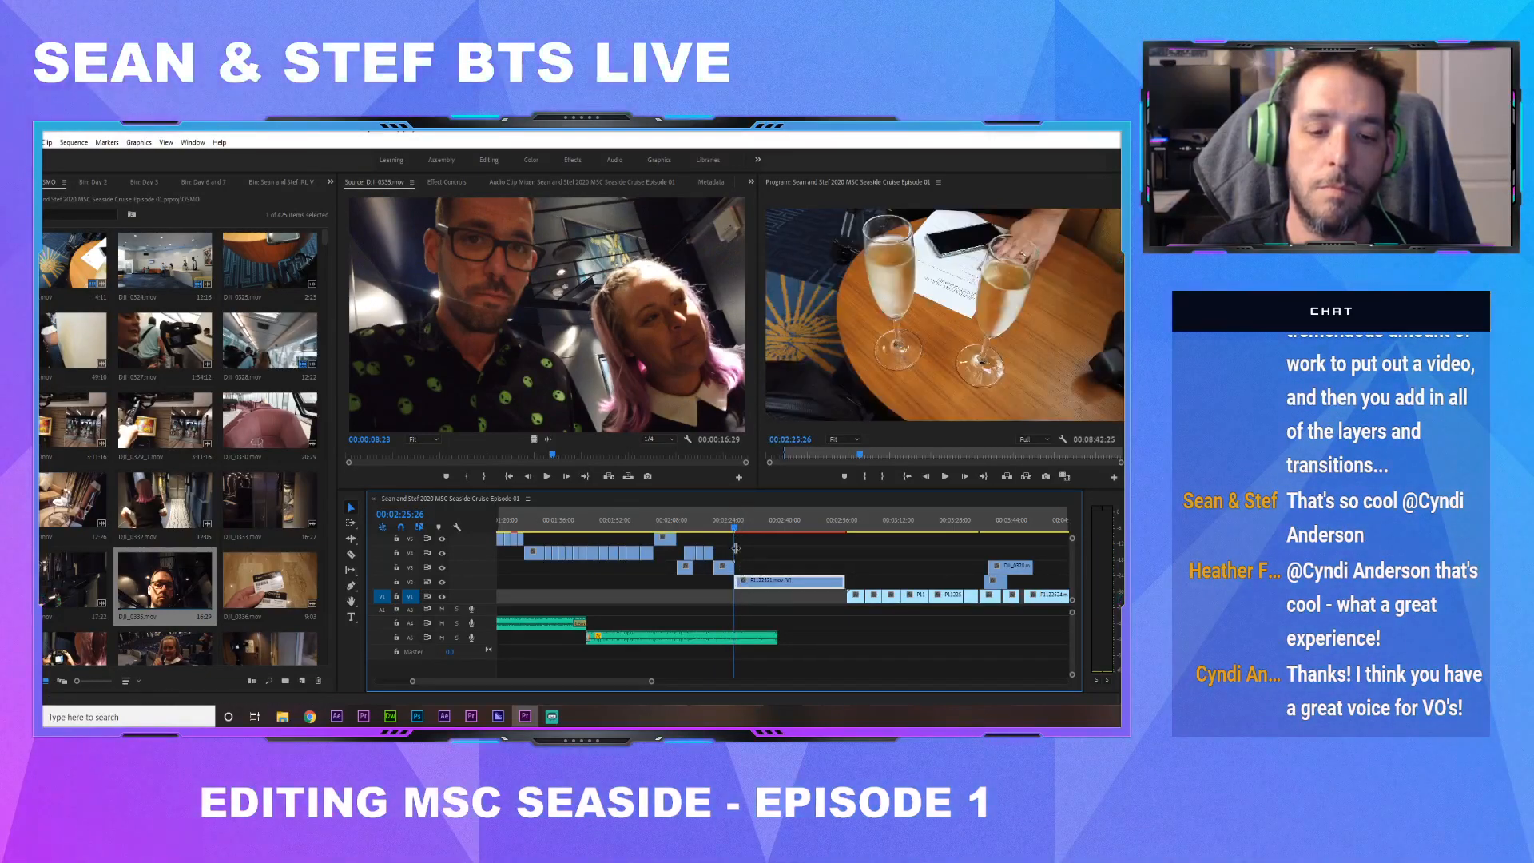
pyautogui.moveTo(652, 682); pyautogui.dragTo(592, 682)
pyautogui.moveTo(781, 568); pyautogui.dragTo(778, 568)
pyautogui.click(771, 525)
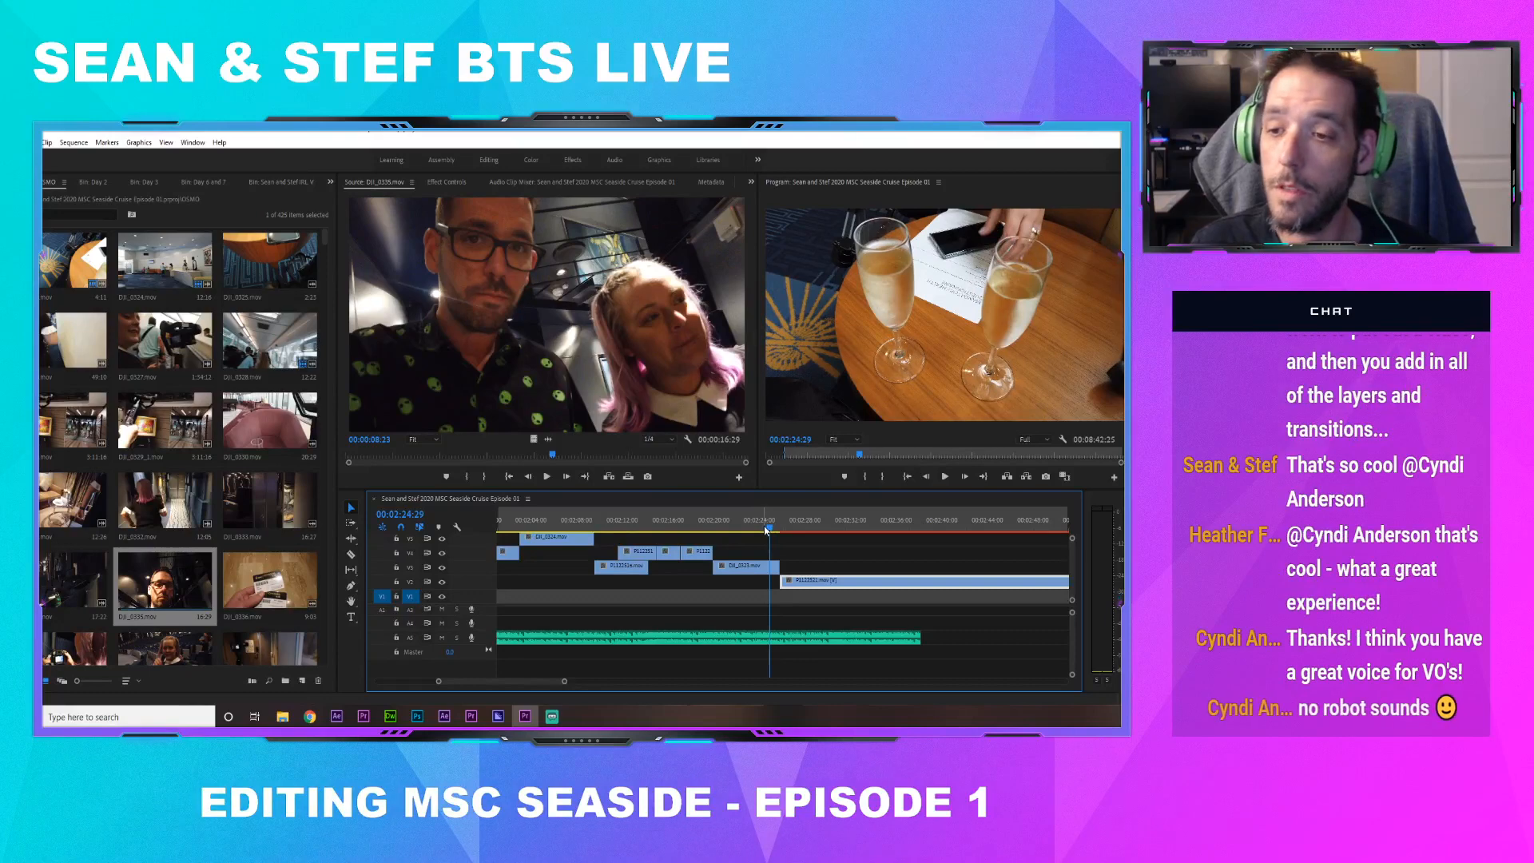
pyautogui.hotkey('ctrl', 's')
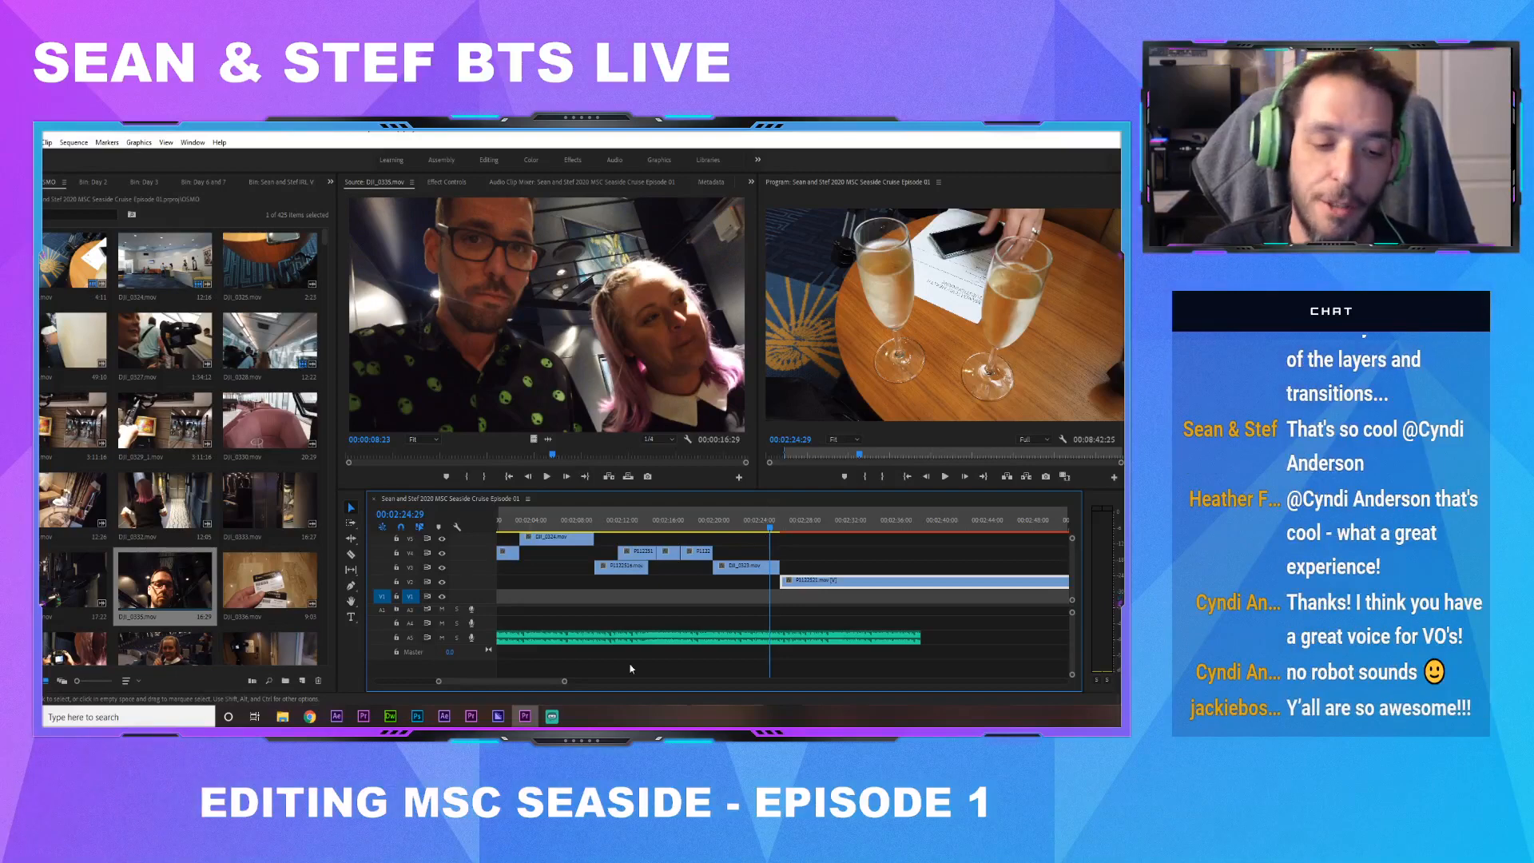
# Move the upper jet bridge selfie clip slightly later and place the playhead at 00:03:43:15
pyautogui.moveTo(564, 682); pyautogui.dragTo(673, 682)
pyautogui.click(704, 526)
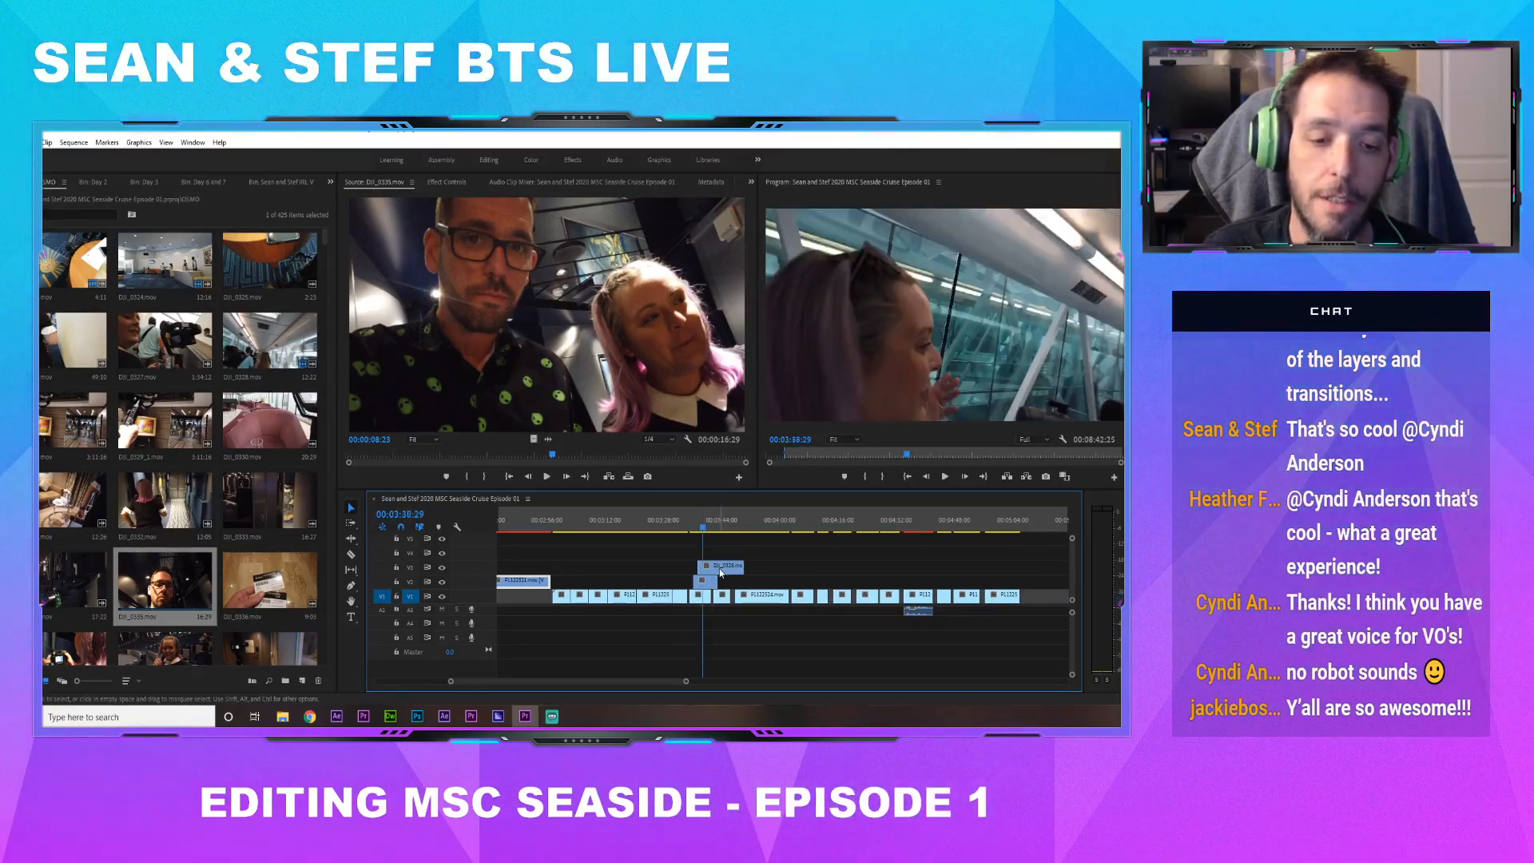
pyautogui.moveTo(719, 567); pyautogui.dragTo(722, 526)
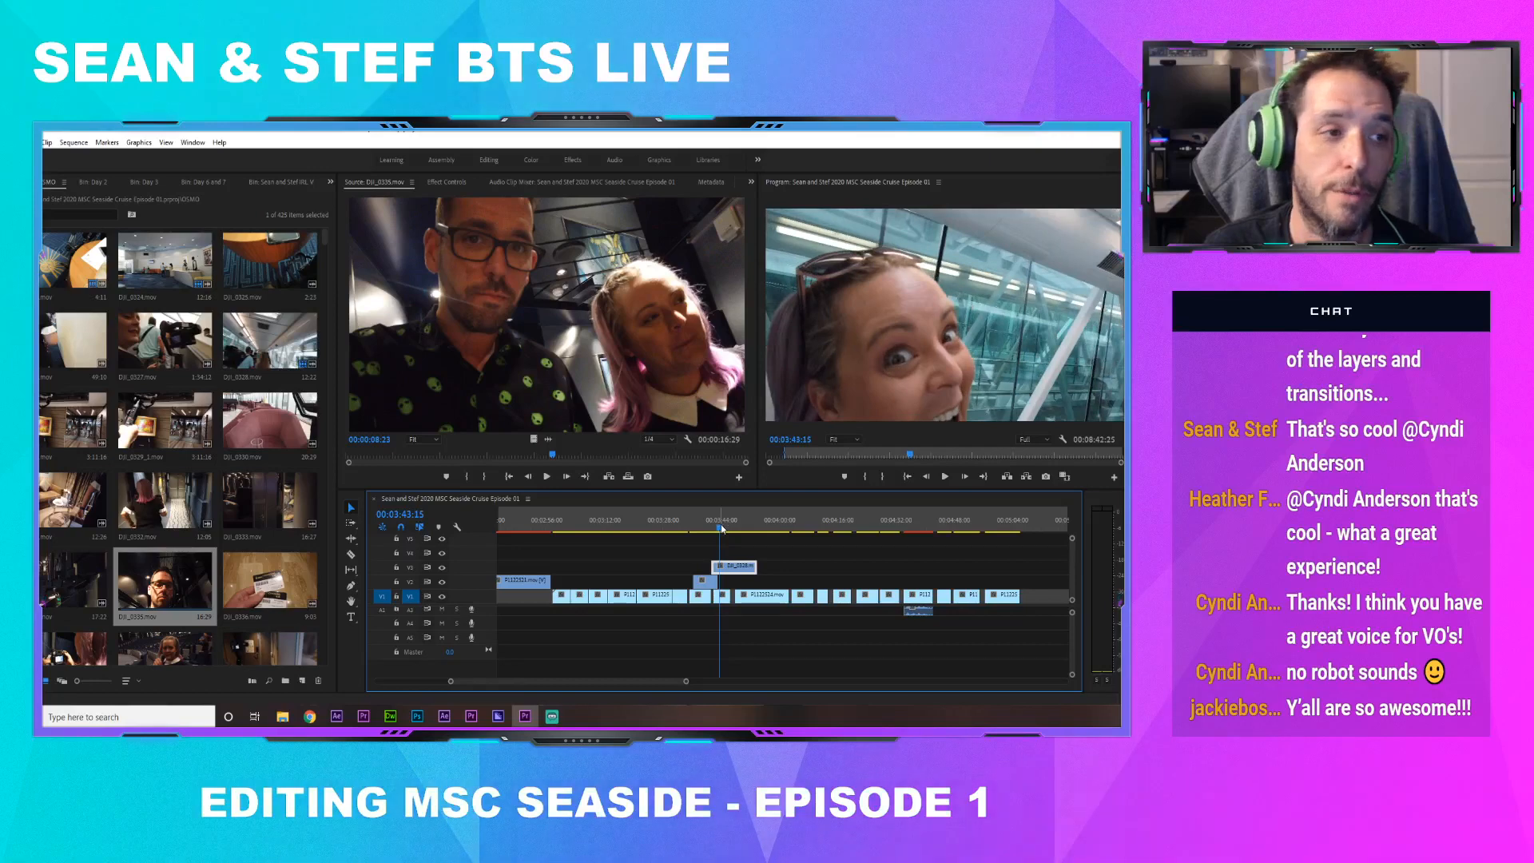
# Browse the effects library's Rampant Transitions presets, expand Transitions IN, and select Slide In From Left
pyautogui.click(330, 181)
pyautogui.click(339, 199)
pyautogui.click(41, 212)
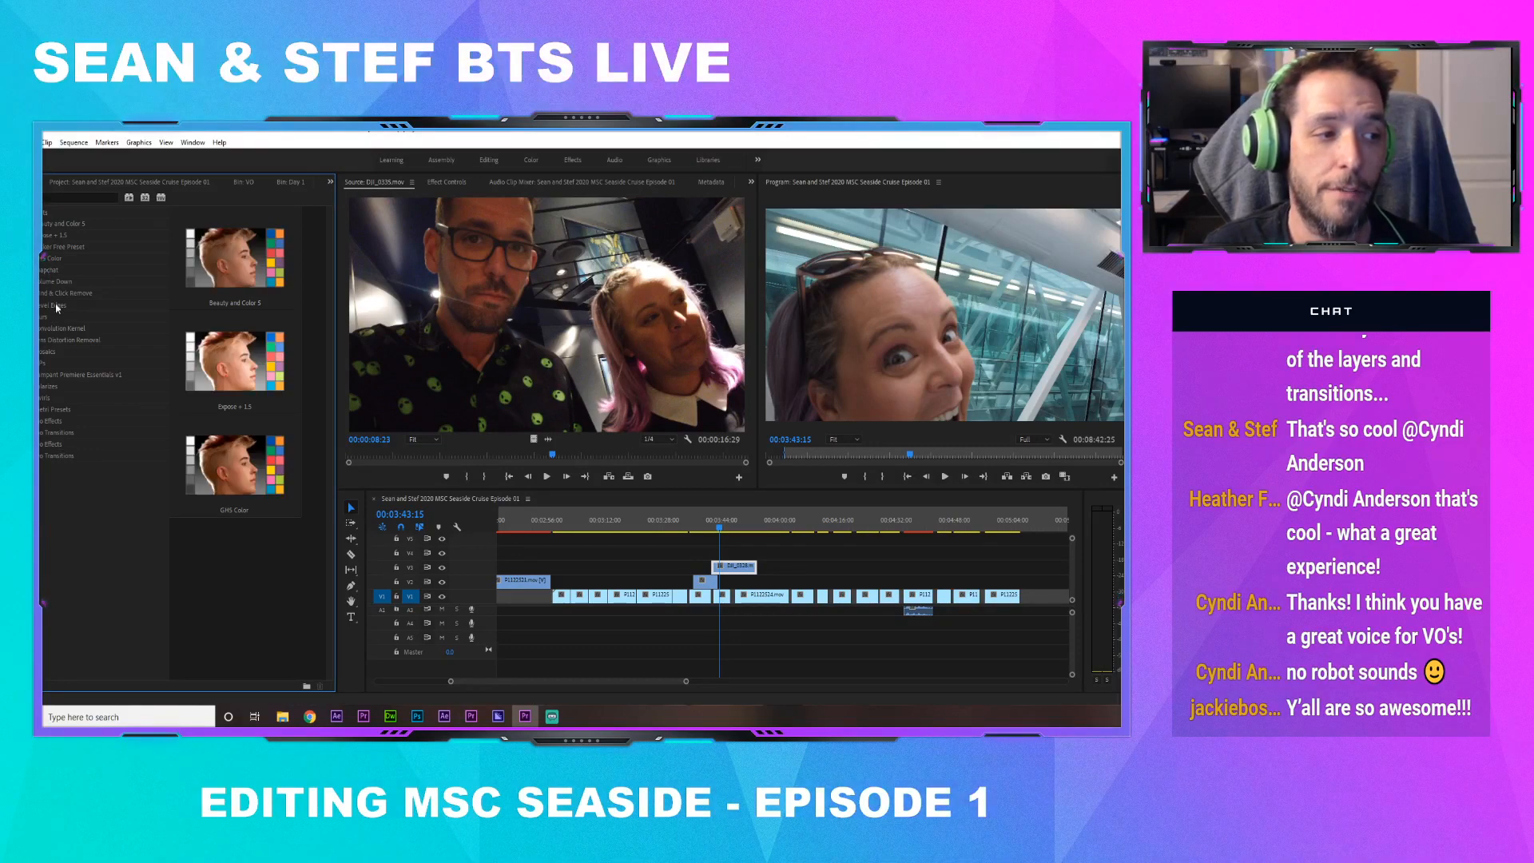
pyautogui.click(67, 375)
pyautogui.click(41, 375)
pyautogui.click(47, 457)
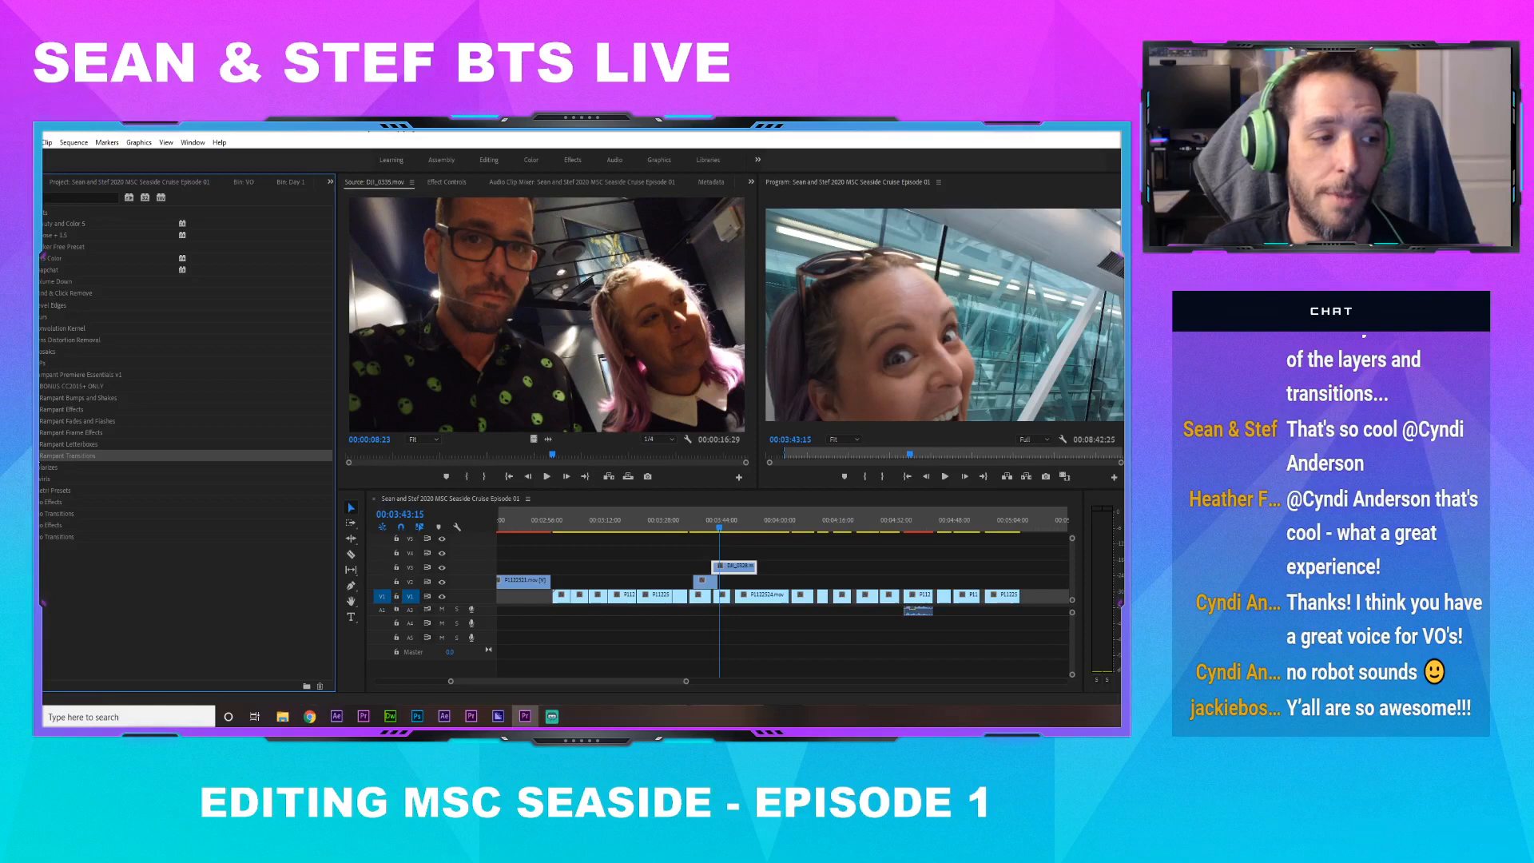
pyautogui.click(41, 456)
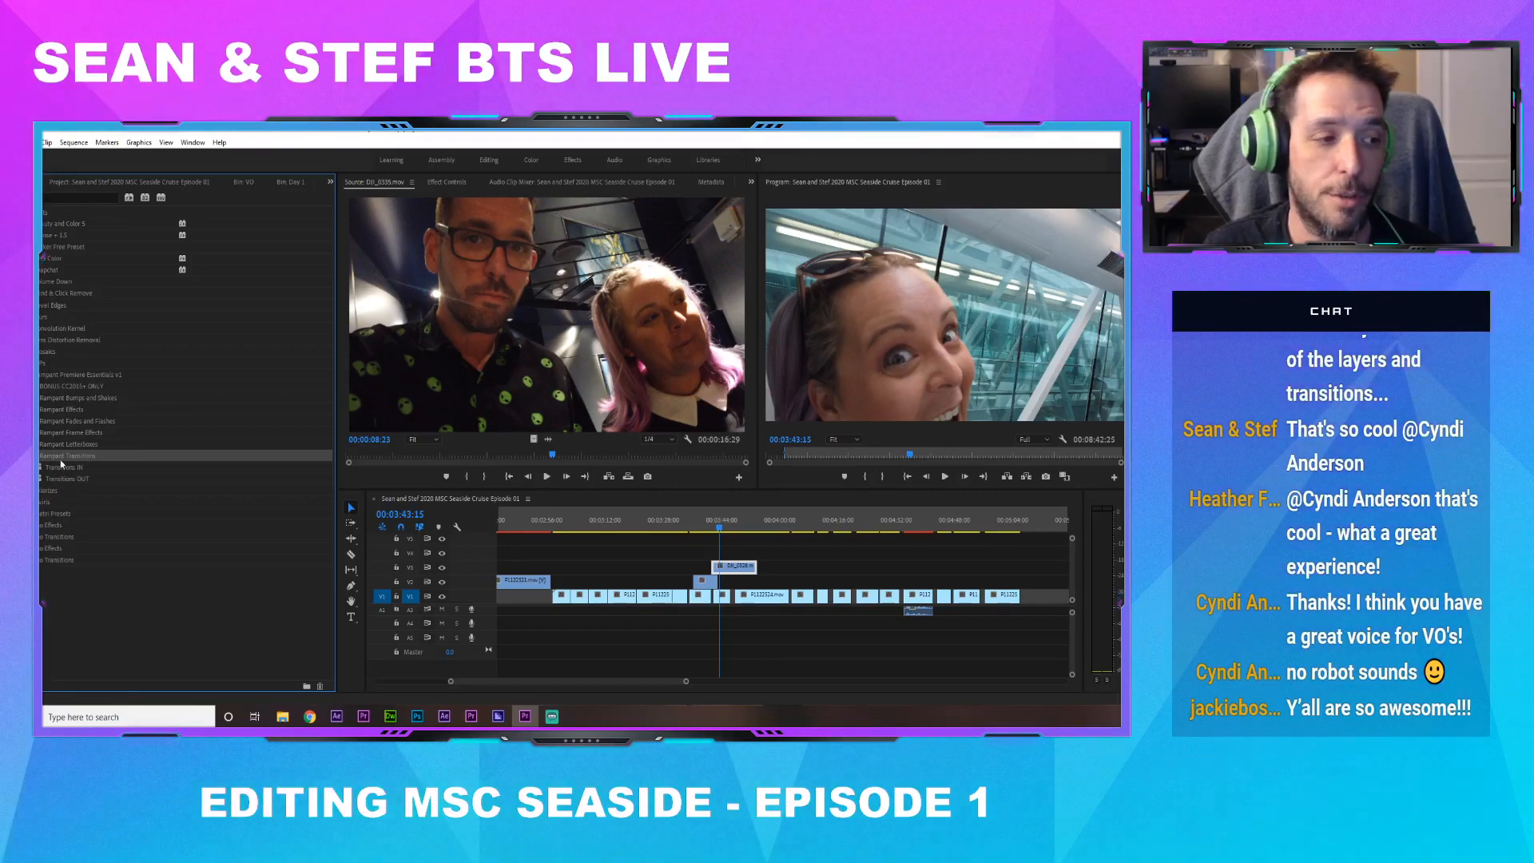
pyautogui.click(42, 466)
pyautogui.scroll(-2, 66, 503)
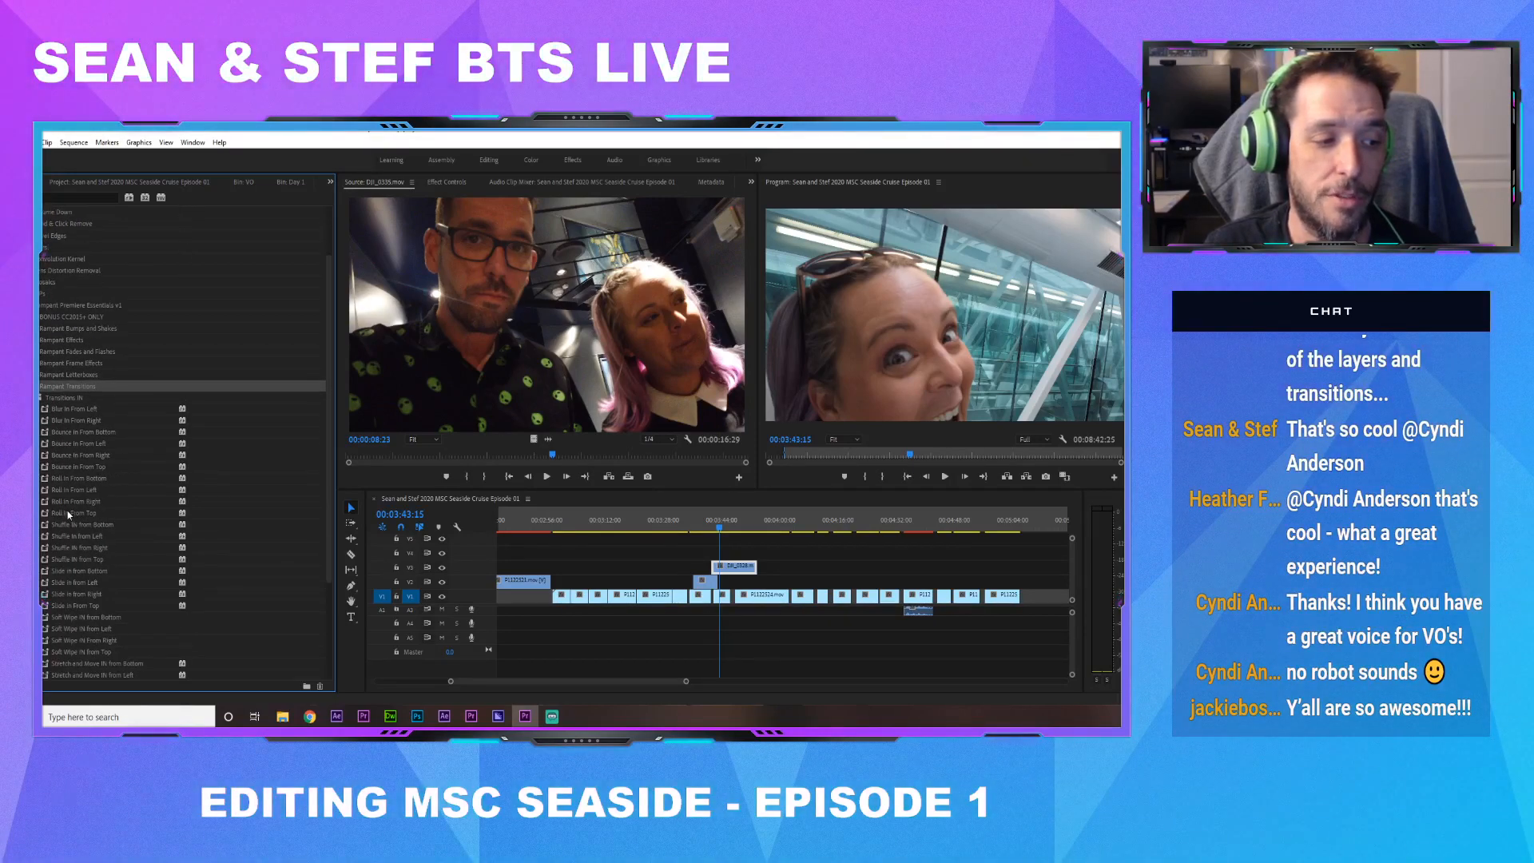
pyautogui.scroll(-2, 68, 517)
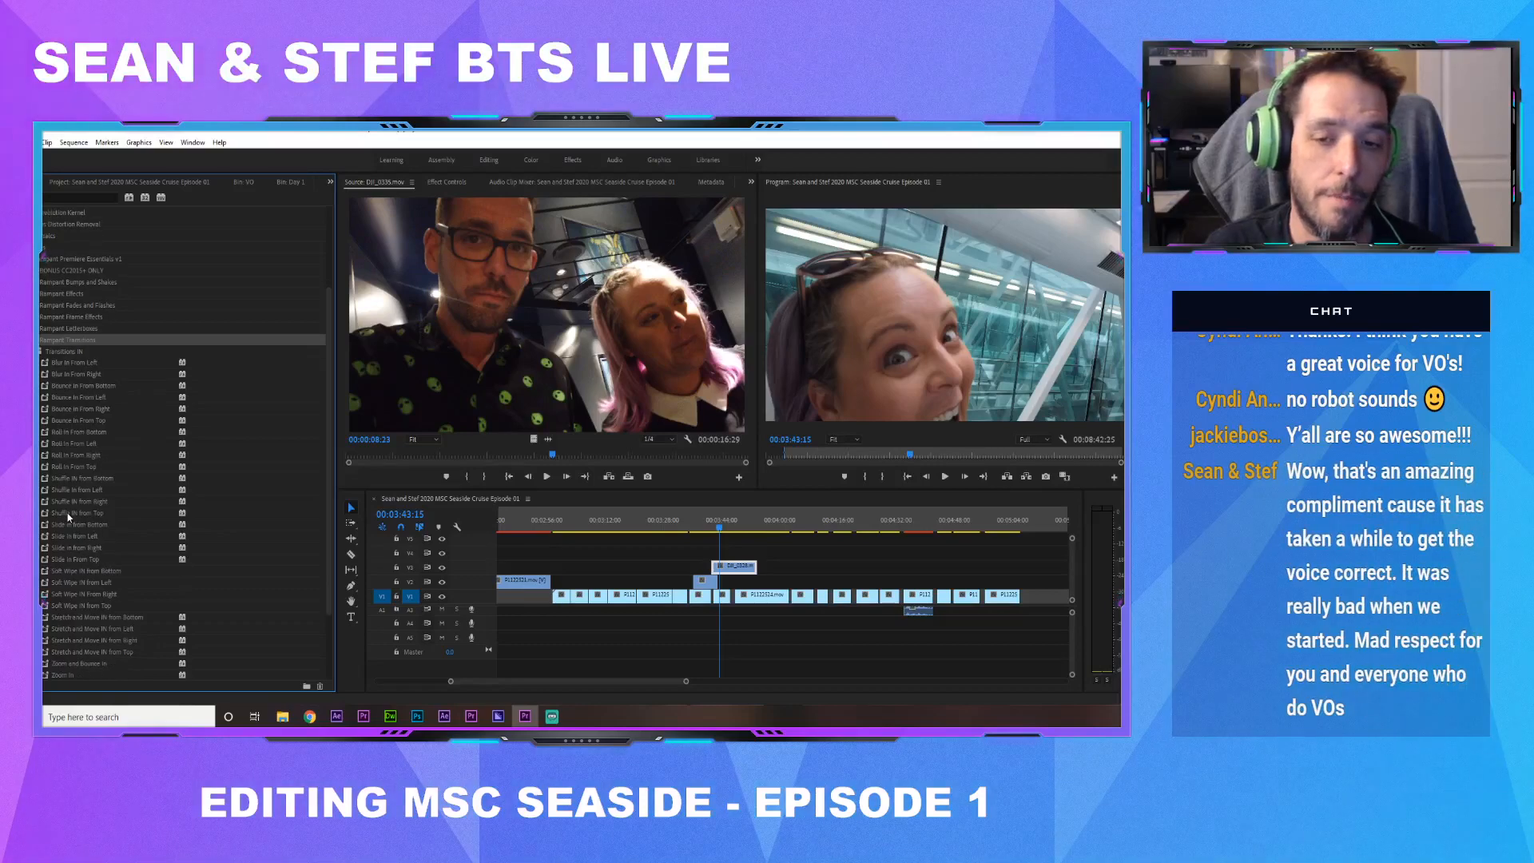
pyautogui.click(77, 536)
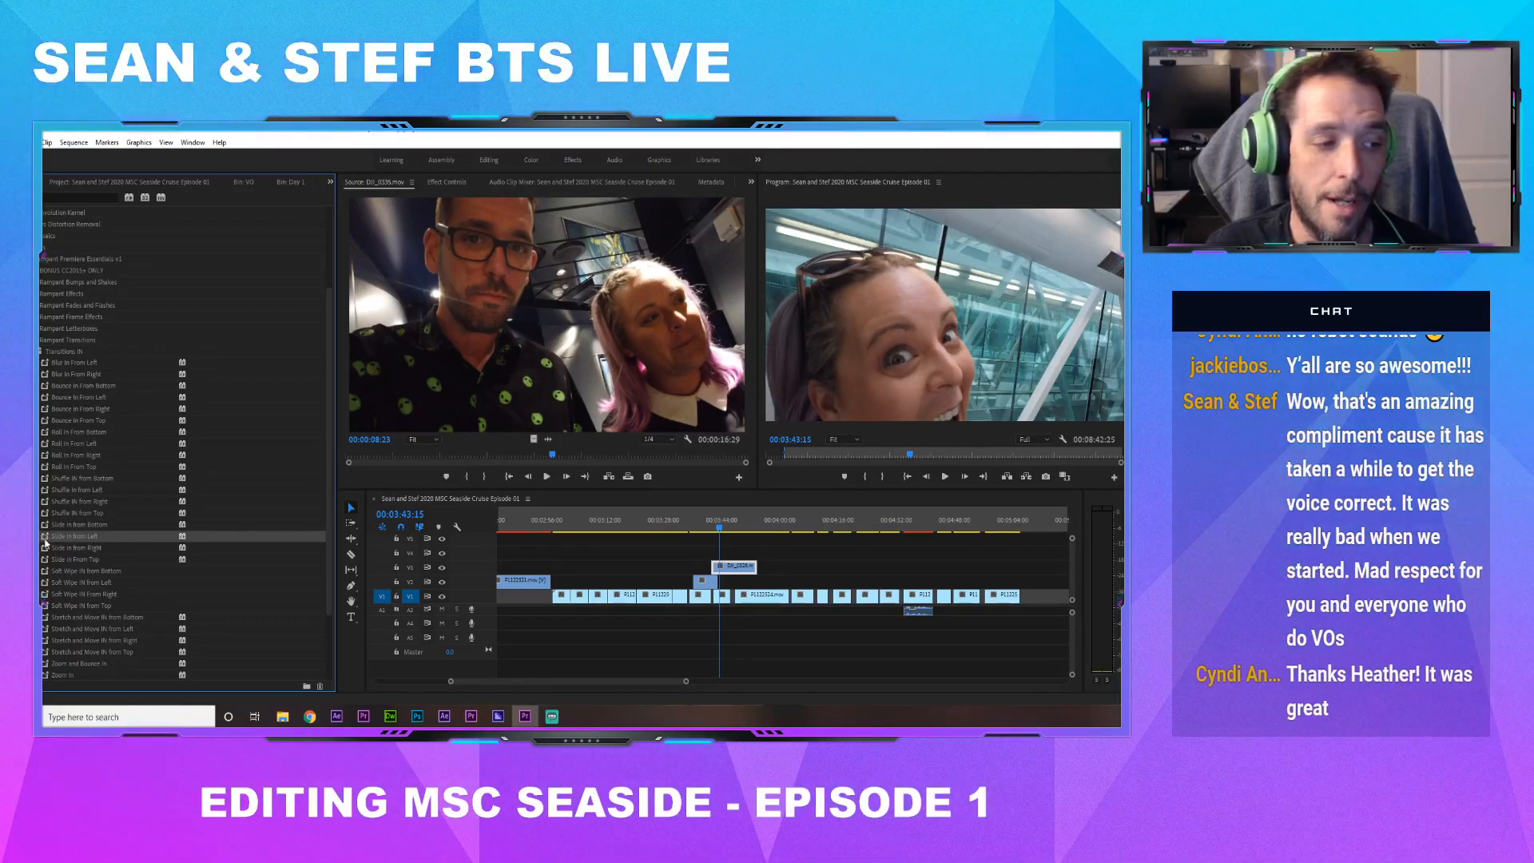
# Examine the jet bridge footage around 00:03:40:10, show the wider timeline, and view the frame at 00:01:53:26
pyautogui.moveTo(537, 527); pyautogui.dragTo(710, 525)
pyautogui.click(712, 524)
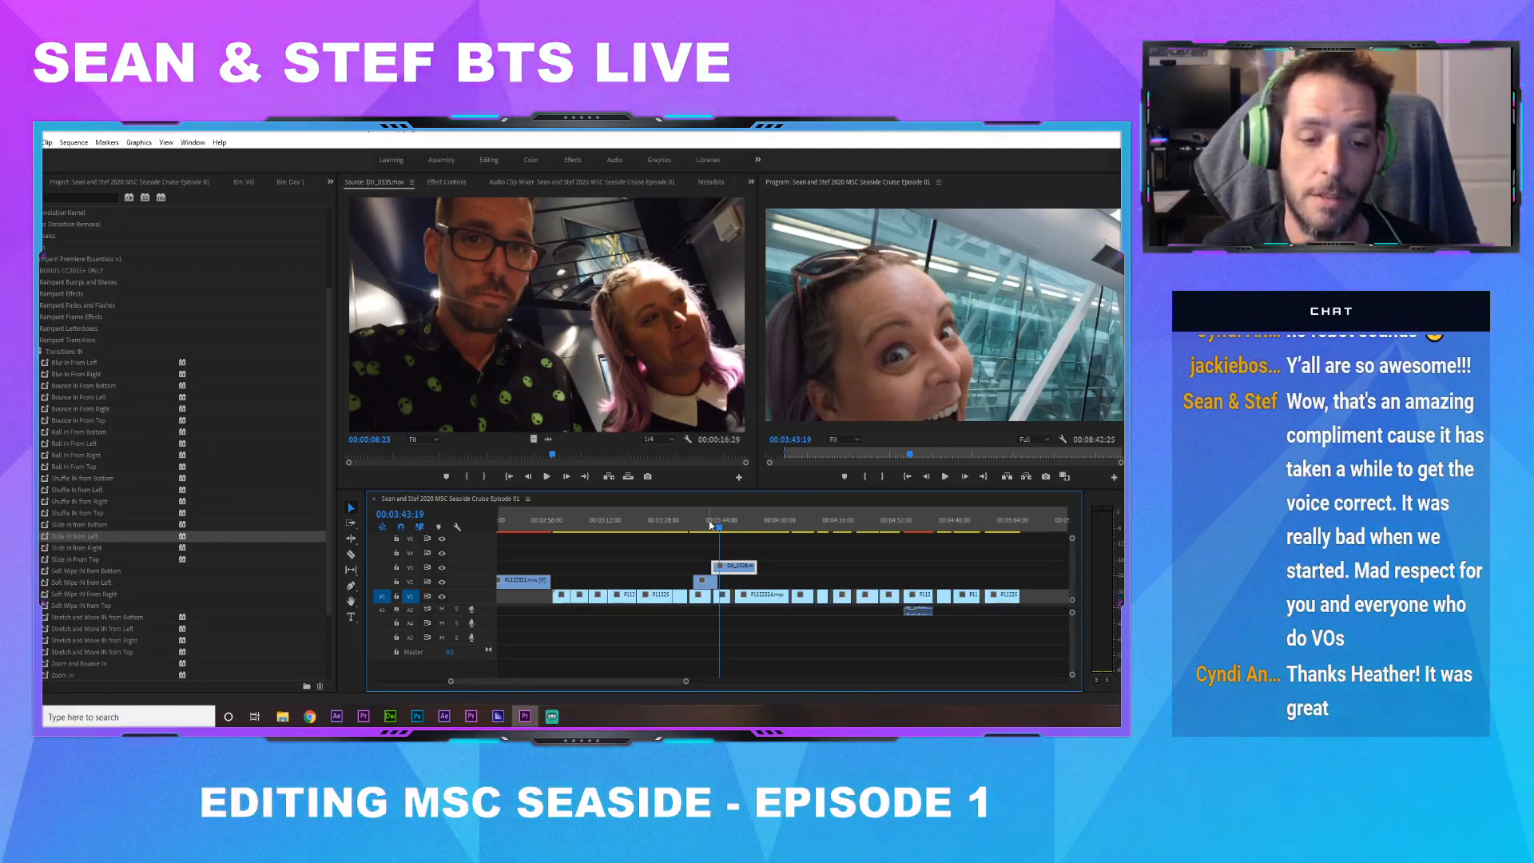
pyautogui.click(710, 525)
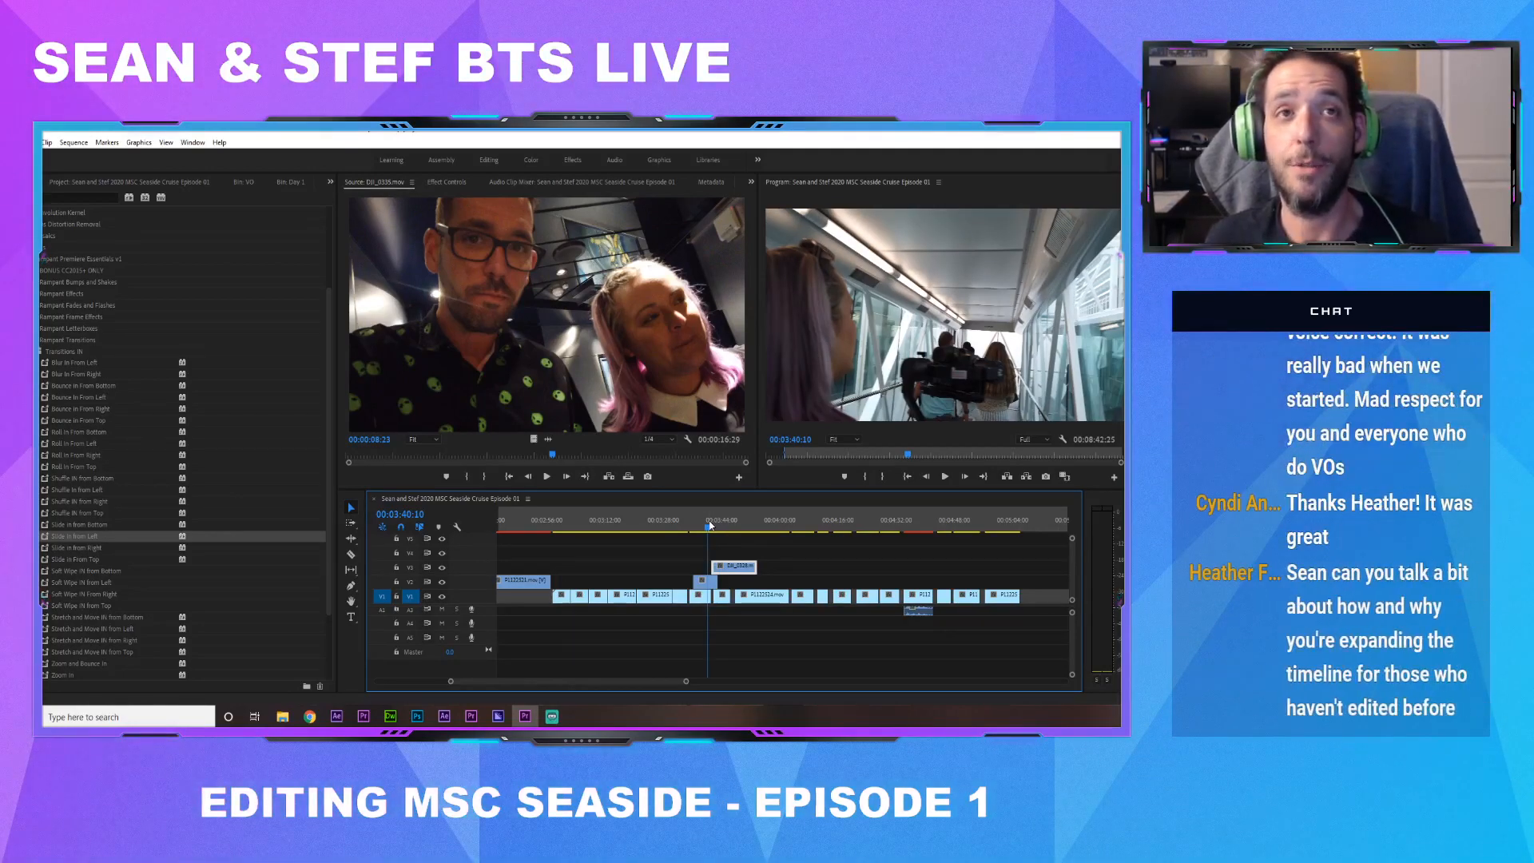
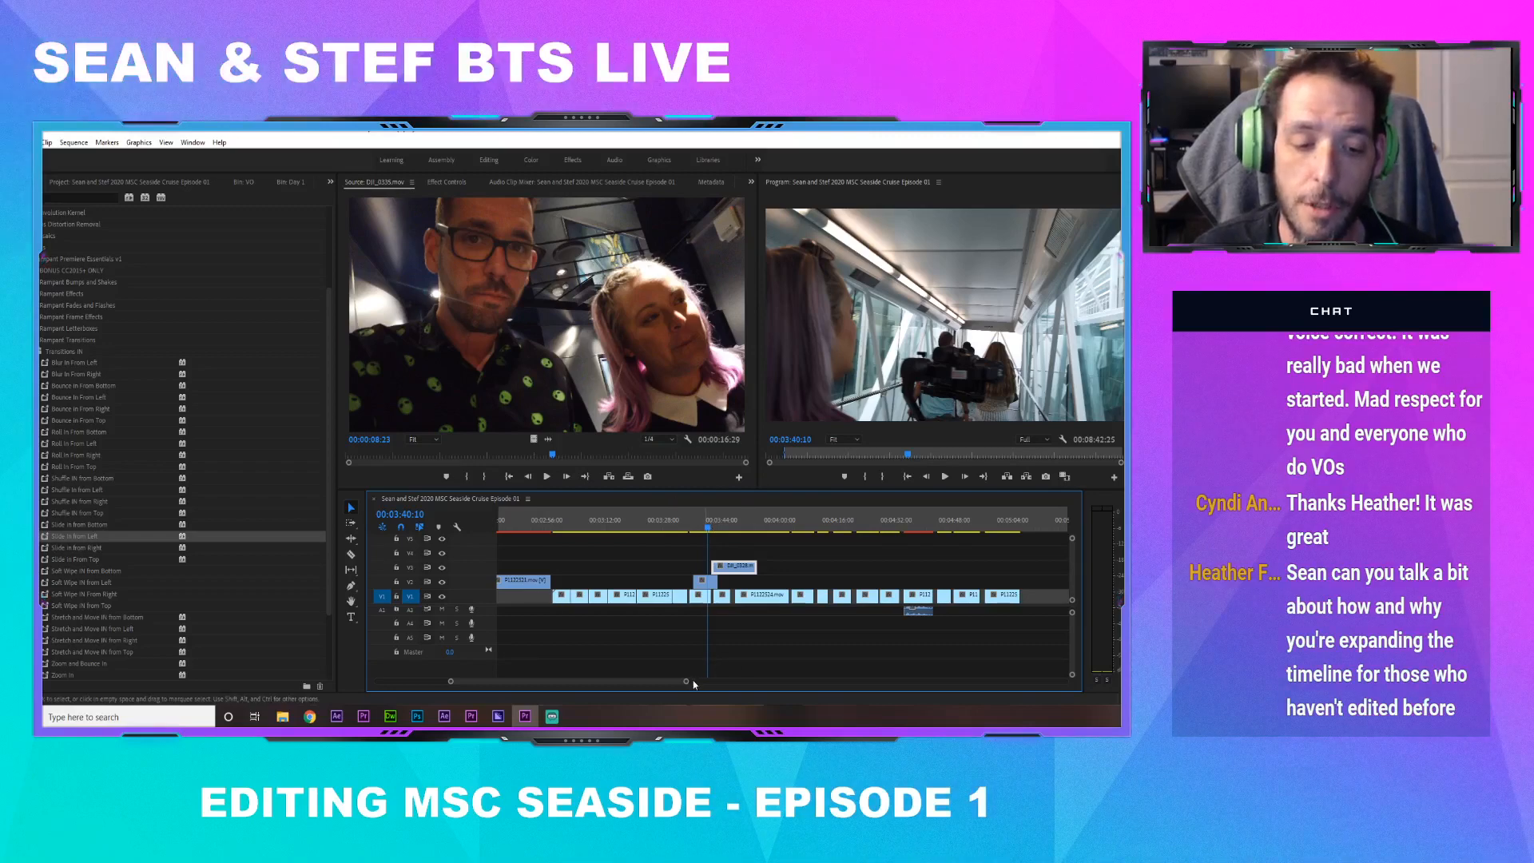
pyautogui.moveTo(685, 680); pyautogui.dragTo(766, 681)
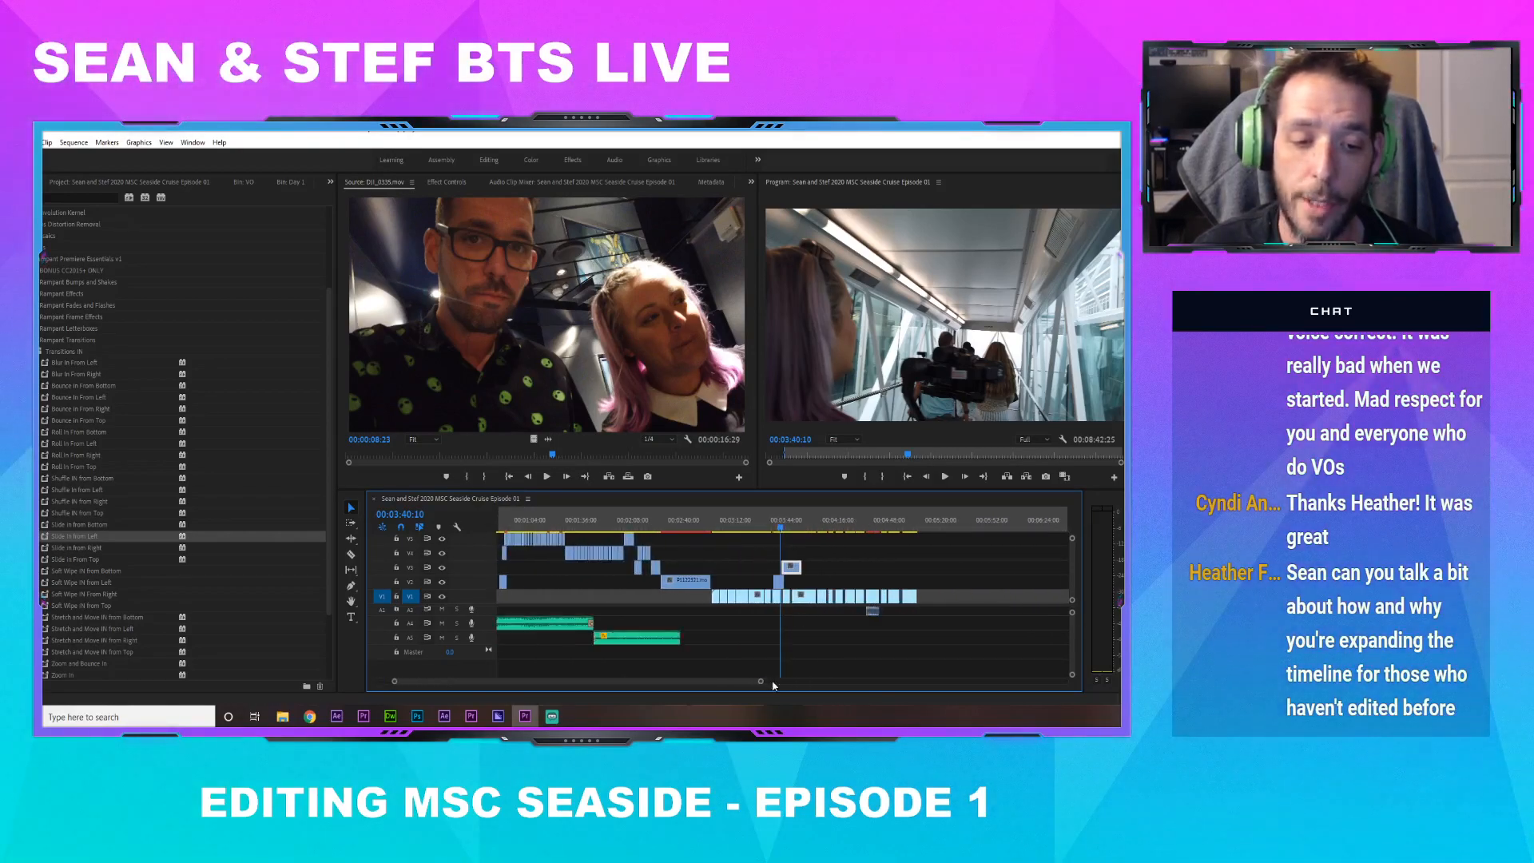
pyautogui.click(612, 525)
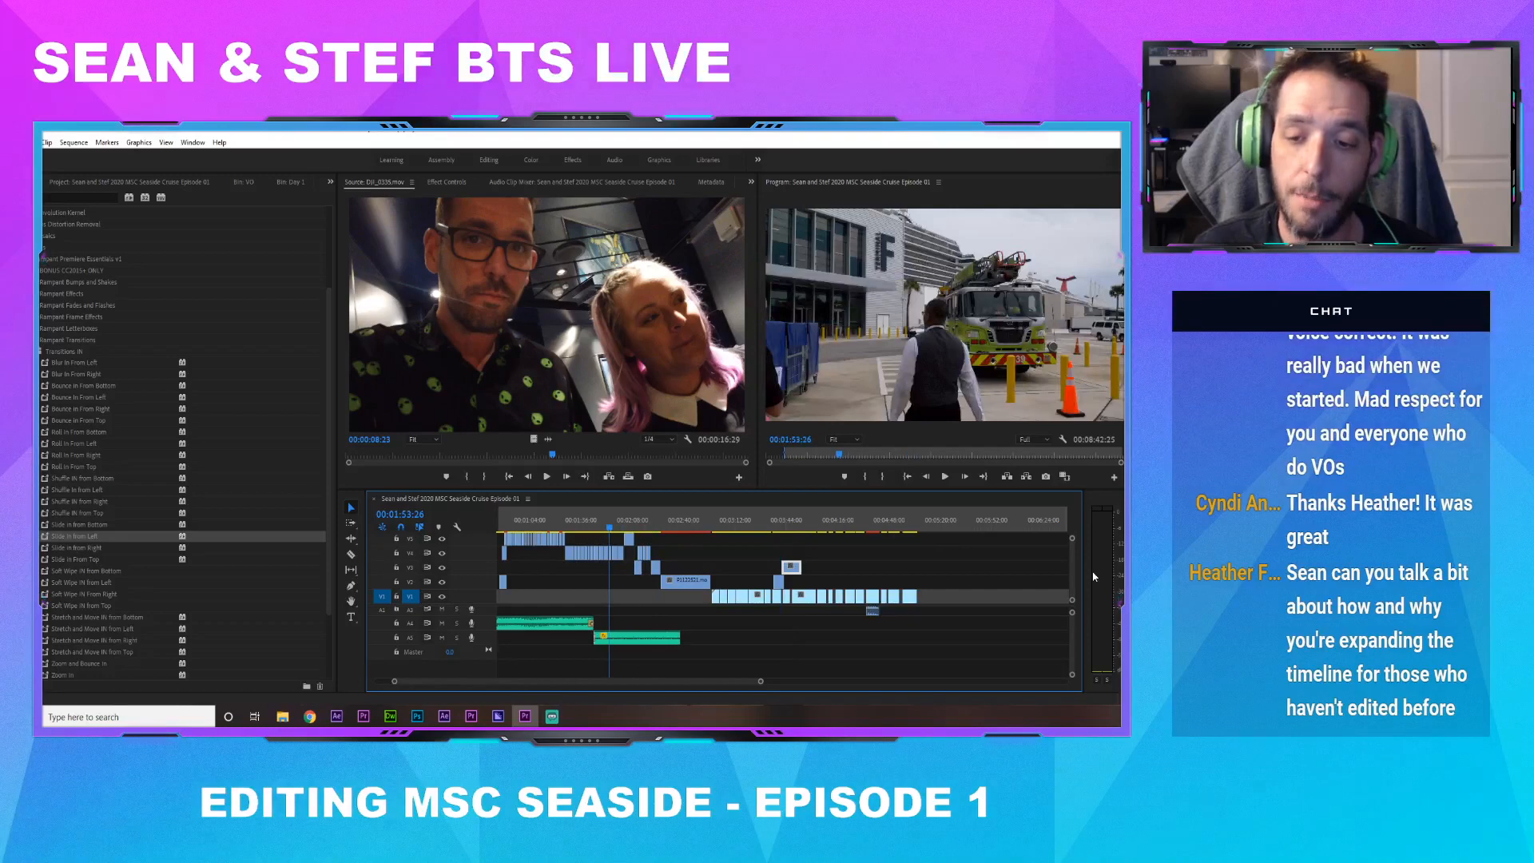
# Show the sequence at different video track heights and time scales to demonstrate expanding and shrinking the timeline
pyautogui.moveTo(1072, 600); pyautogui.dragTo(1072, 663)
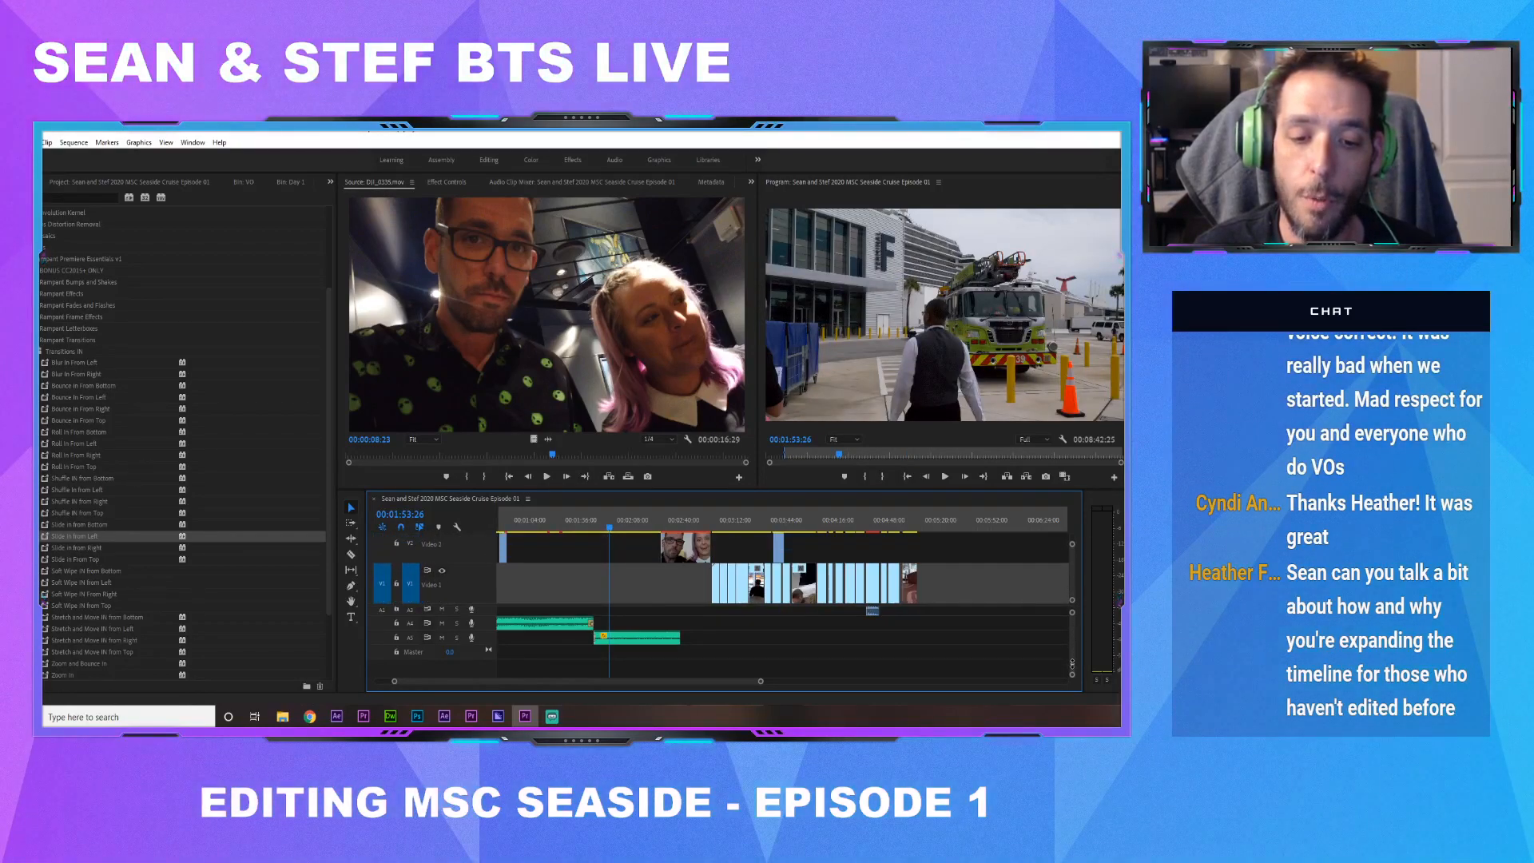
pyautogui.moveTo(1072, 547); pyautogui.dragTo(1072, 572)
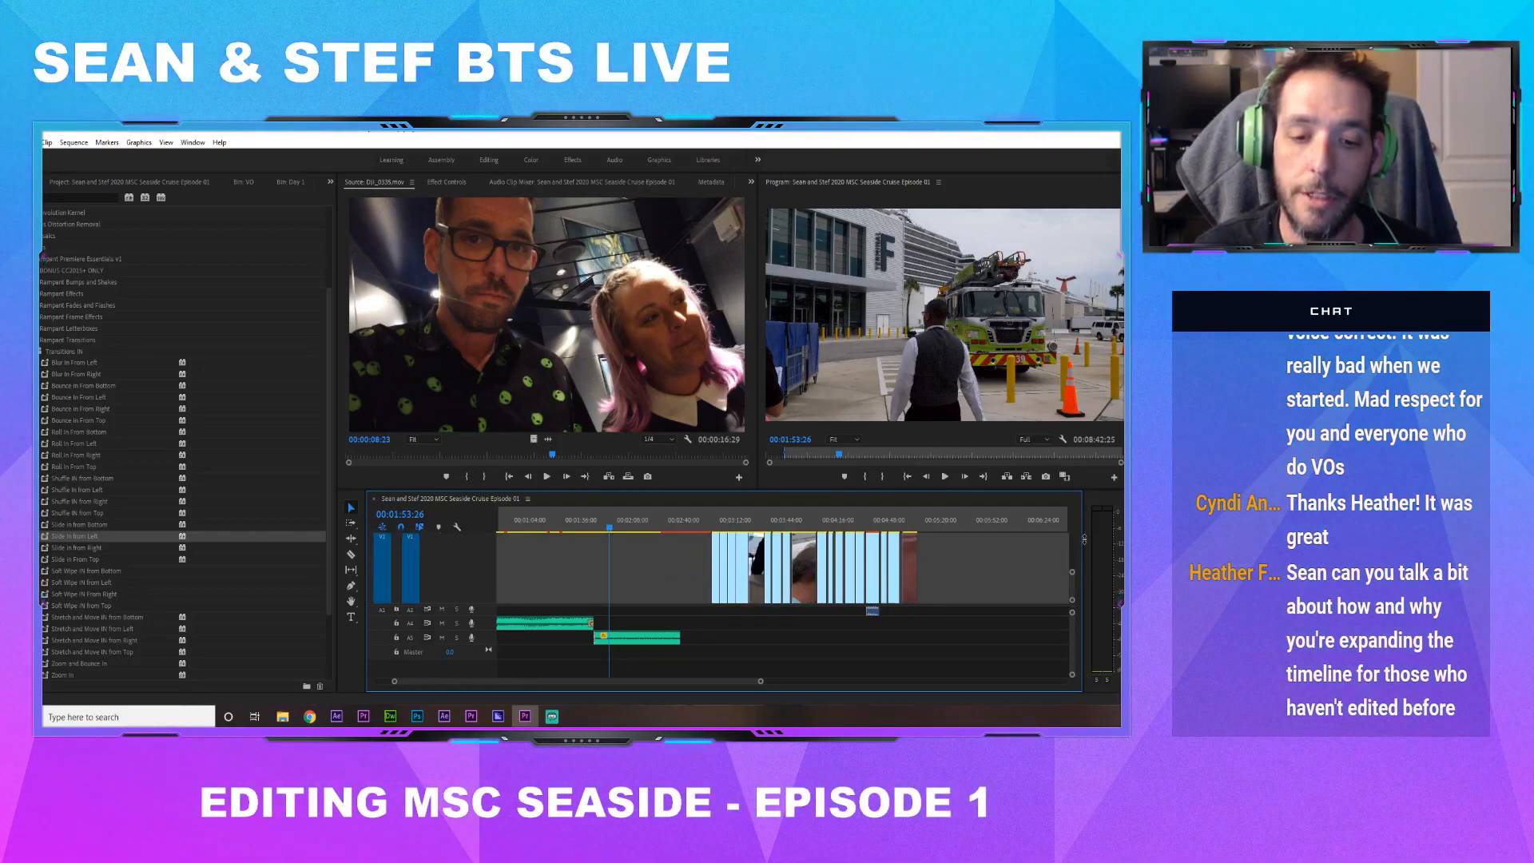
pyautogui.moveTo(762, 682); pyautogui.dragTo(709, 685)
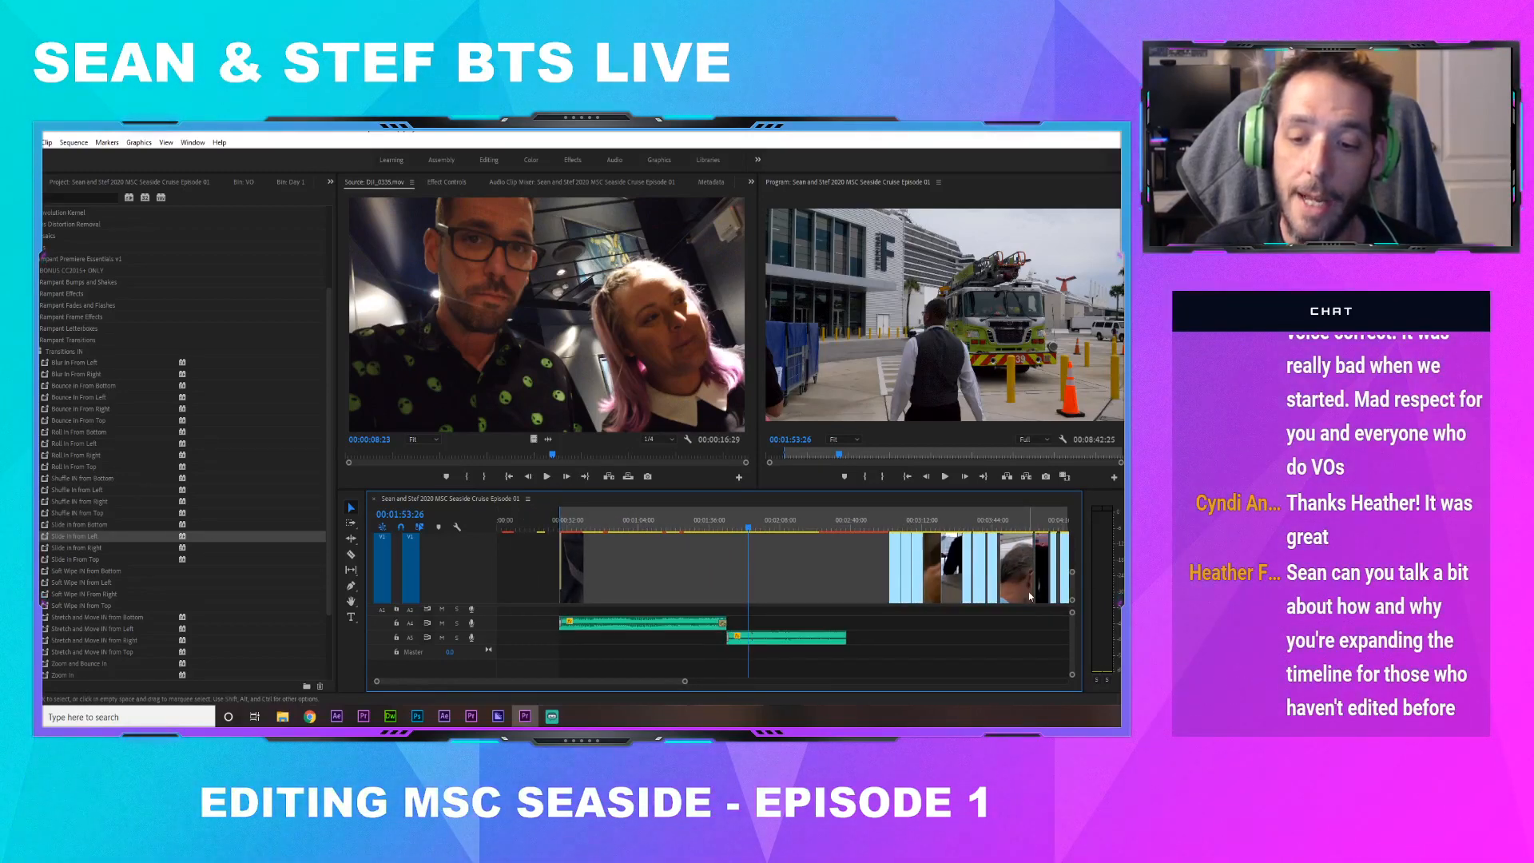
pyautogui.moveTo(1072, 572); pyautogui.dragTo(1095, 524)
pyautogui.moveTo(685, 681); pyautogui.dragTo(927, 691)
pyautogui.moveTo(784, 525)
pyautogui.mouseDown()
pyautogui.moveTo(824, 525)
pyautogui.moveTo(769, 531)
pyautogui.moveTo(782, 532)
pyautogui.mouseUp()
pyautogui.moveTo(622, 682); pyautogui.dragTo(919, 678)
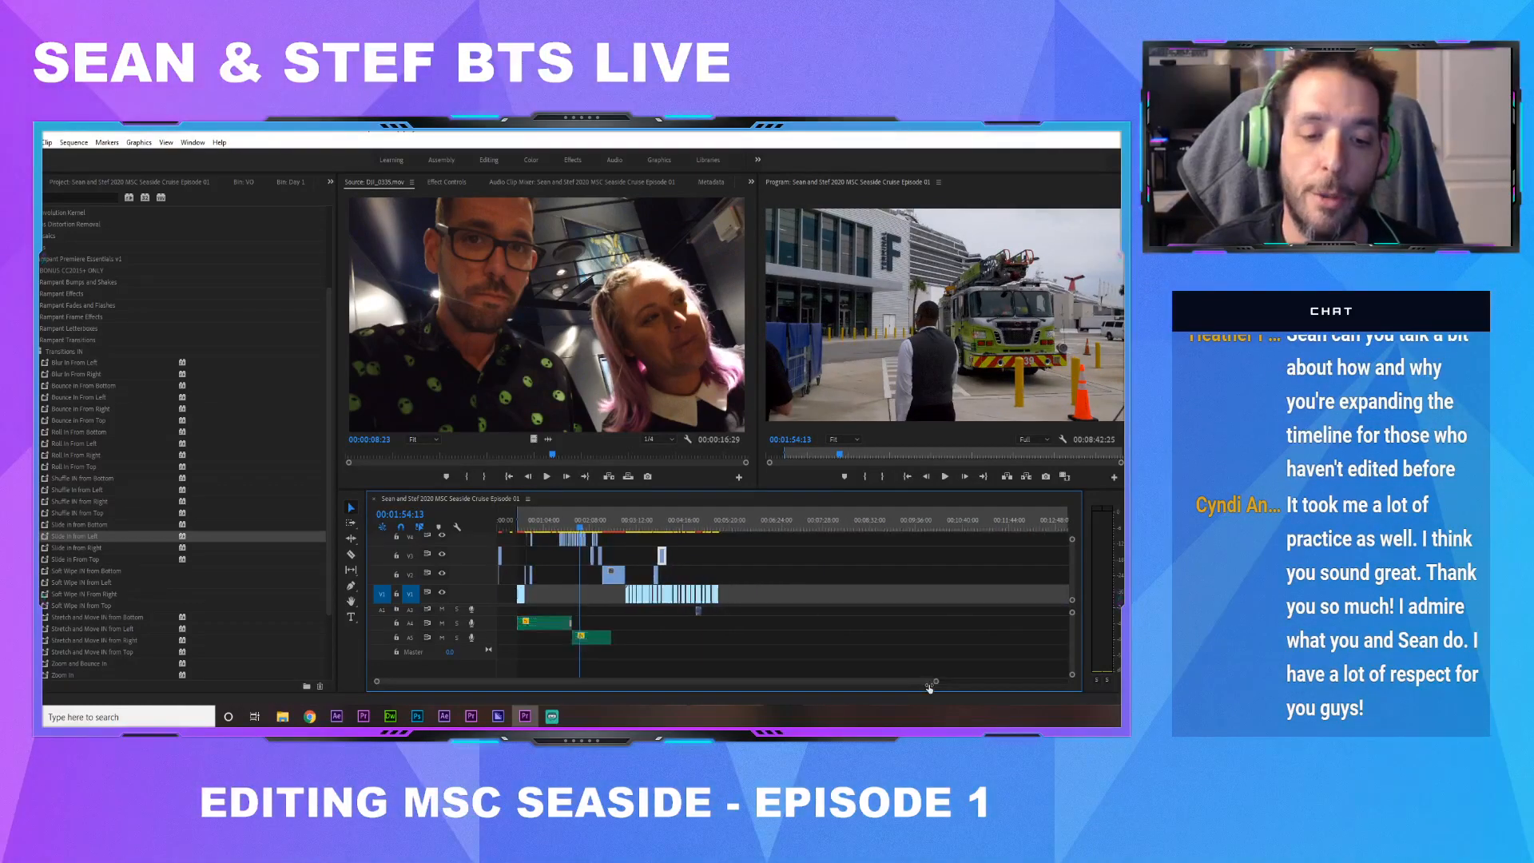
# View the frames at 00:01:27:04 and 00:01:04:17 in the sequence, and save the project
pyautogui.click(714, 526)
pyautogui.click(561, 521)
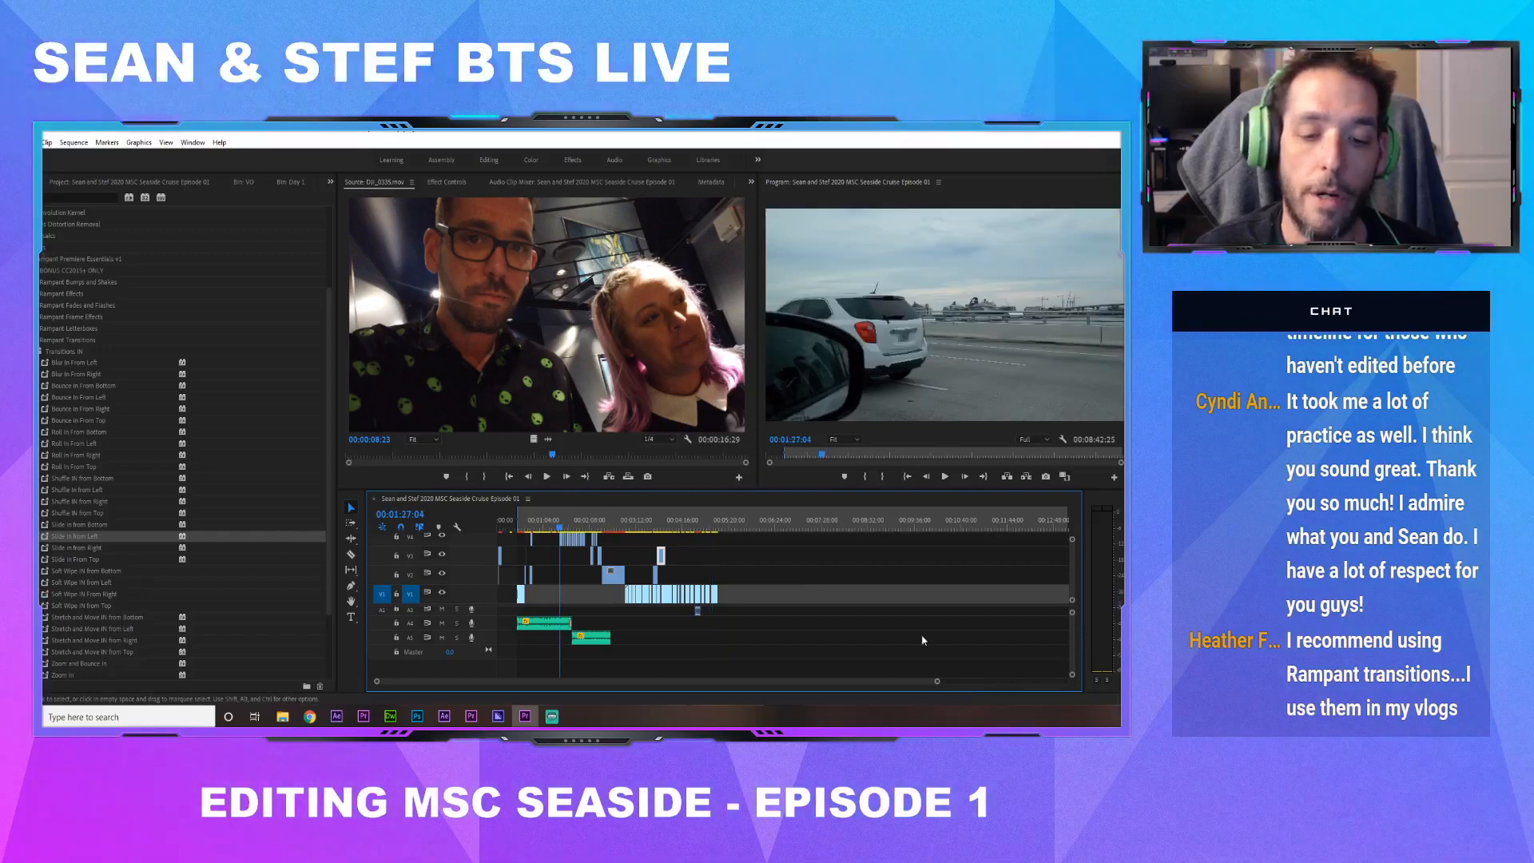
pyautogui.moveTo(934, 682); pyautogui.dragTo(777, 679)
pyautogui.moveTo(793, 520); pyautogui.dragTo(708, 530)
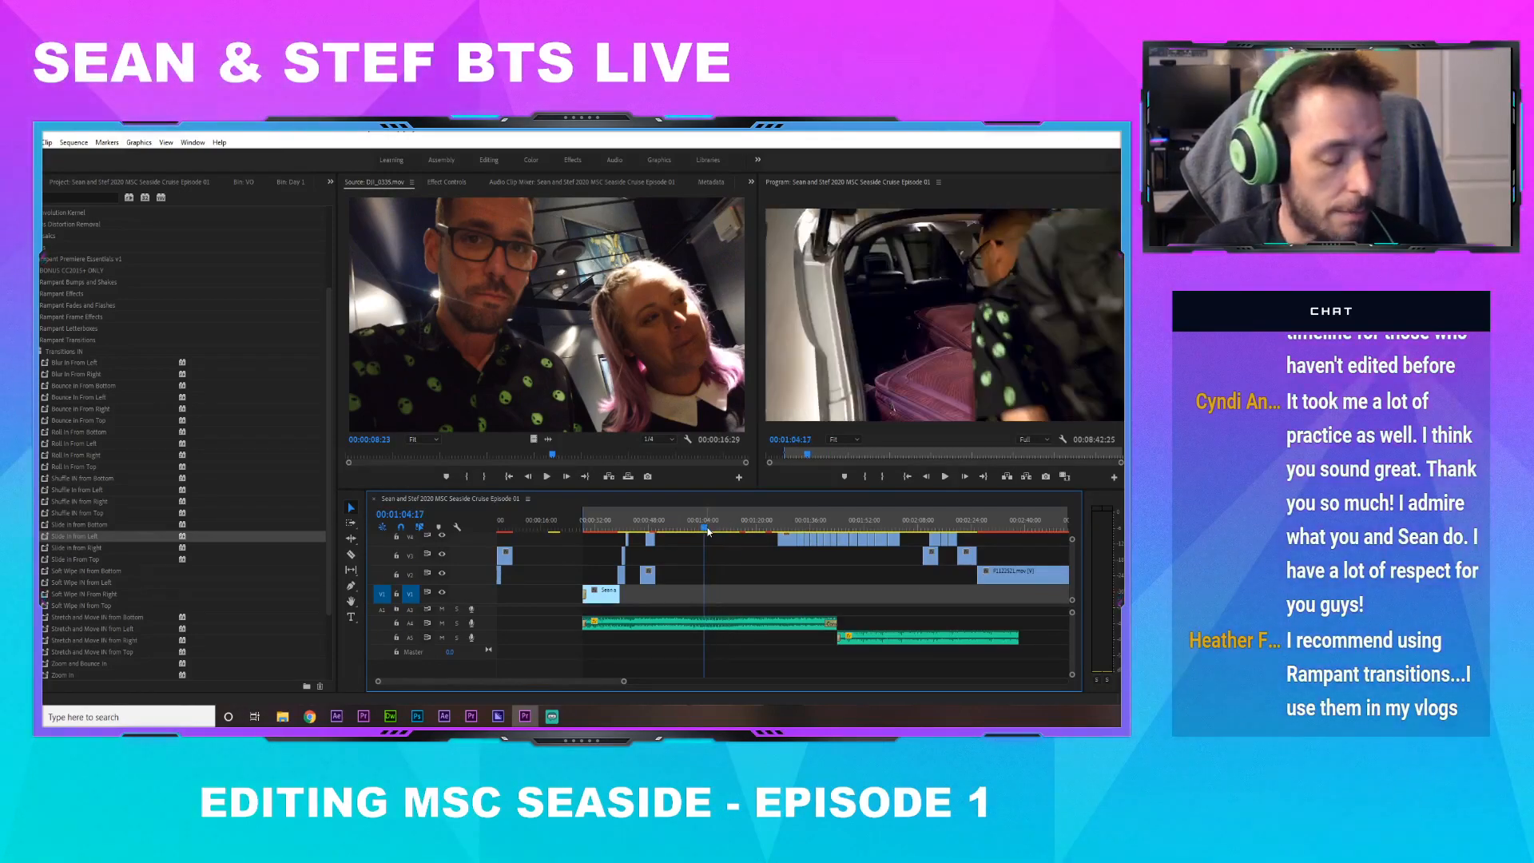
pyautogui.hotkey('ctrl', 's')
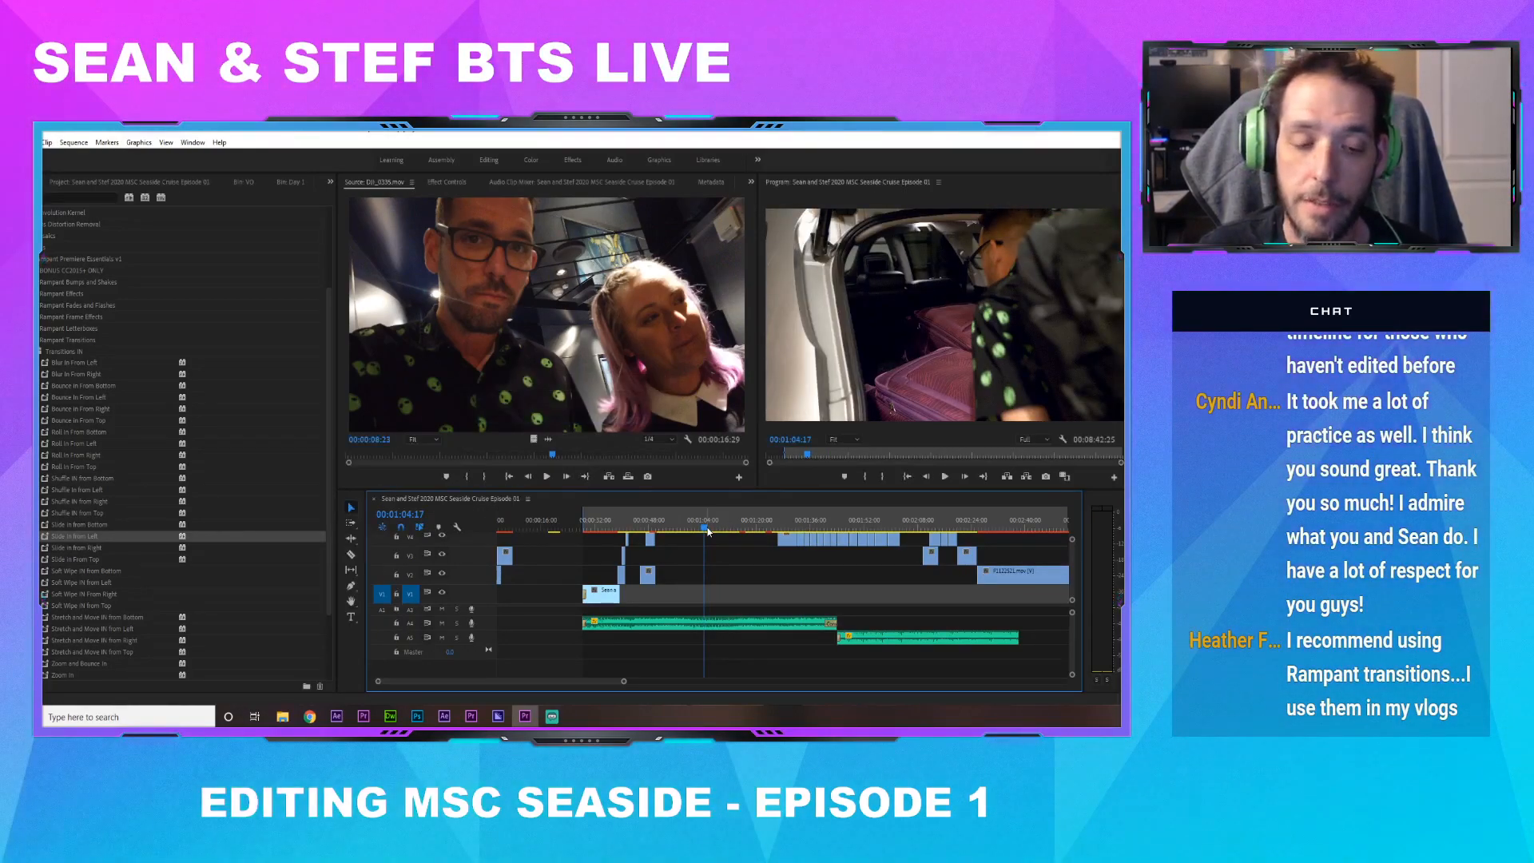
# Locate the luggage tag footage and play it from 00:00:53:28 to hear the music under it
pyautogui.click(708, 531)
pyautogui.moveTo(708, 530); pyautogui.dragTo(689, 537)
pyautogui.moveTo(623, 682); pyautogui.dragTo(561, 688)
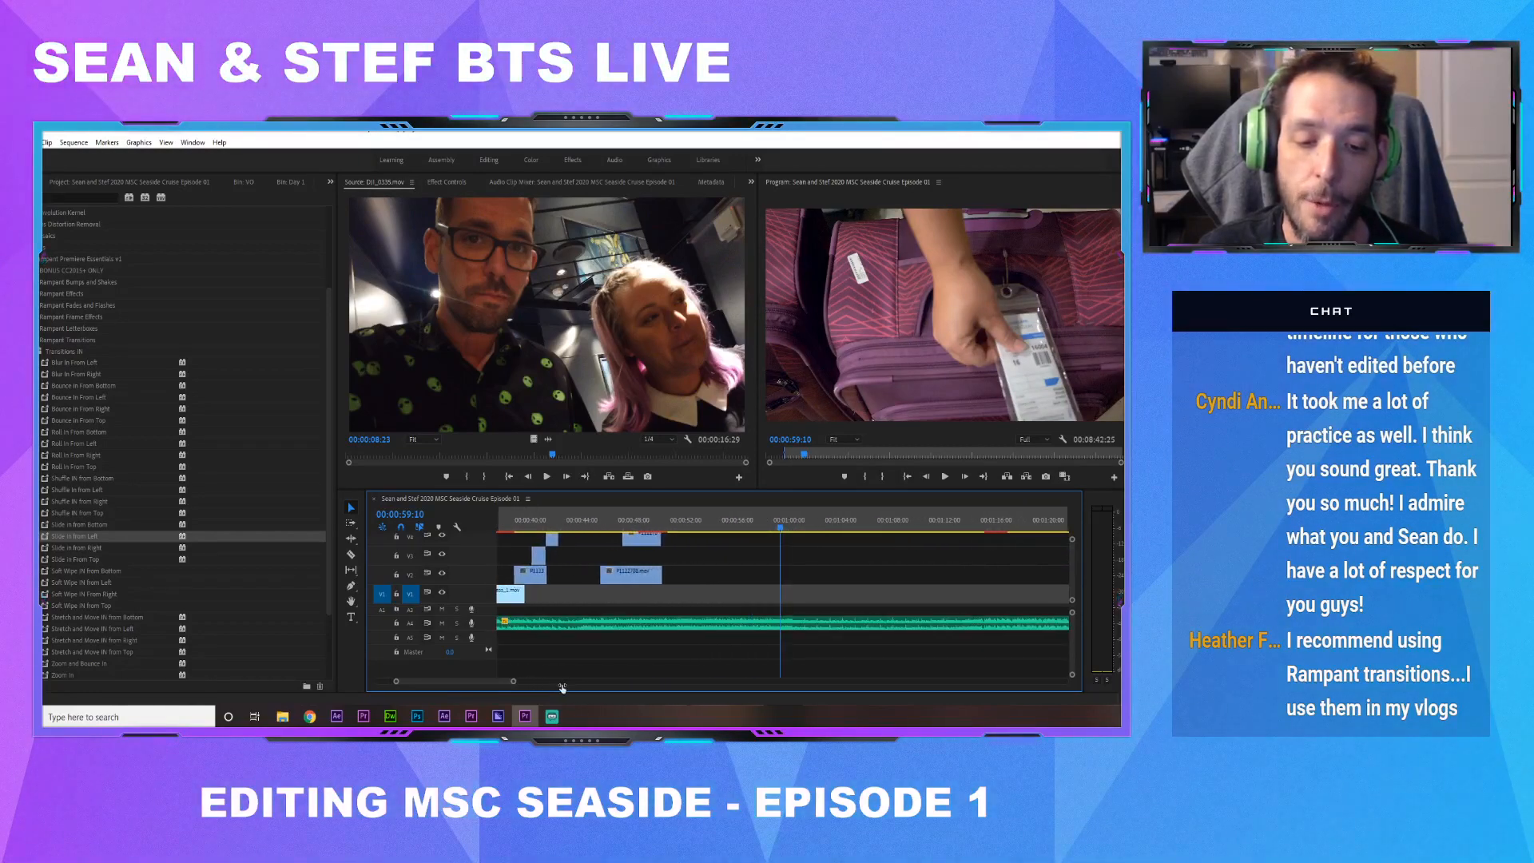
pyautogui.moveTo(779, 530); pyautogui.dragTo(721, 536)
pyautogui.click(760, 573)
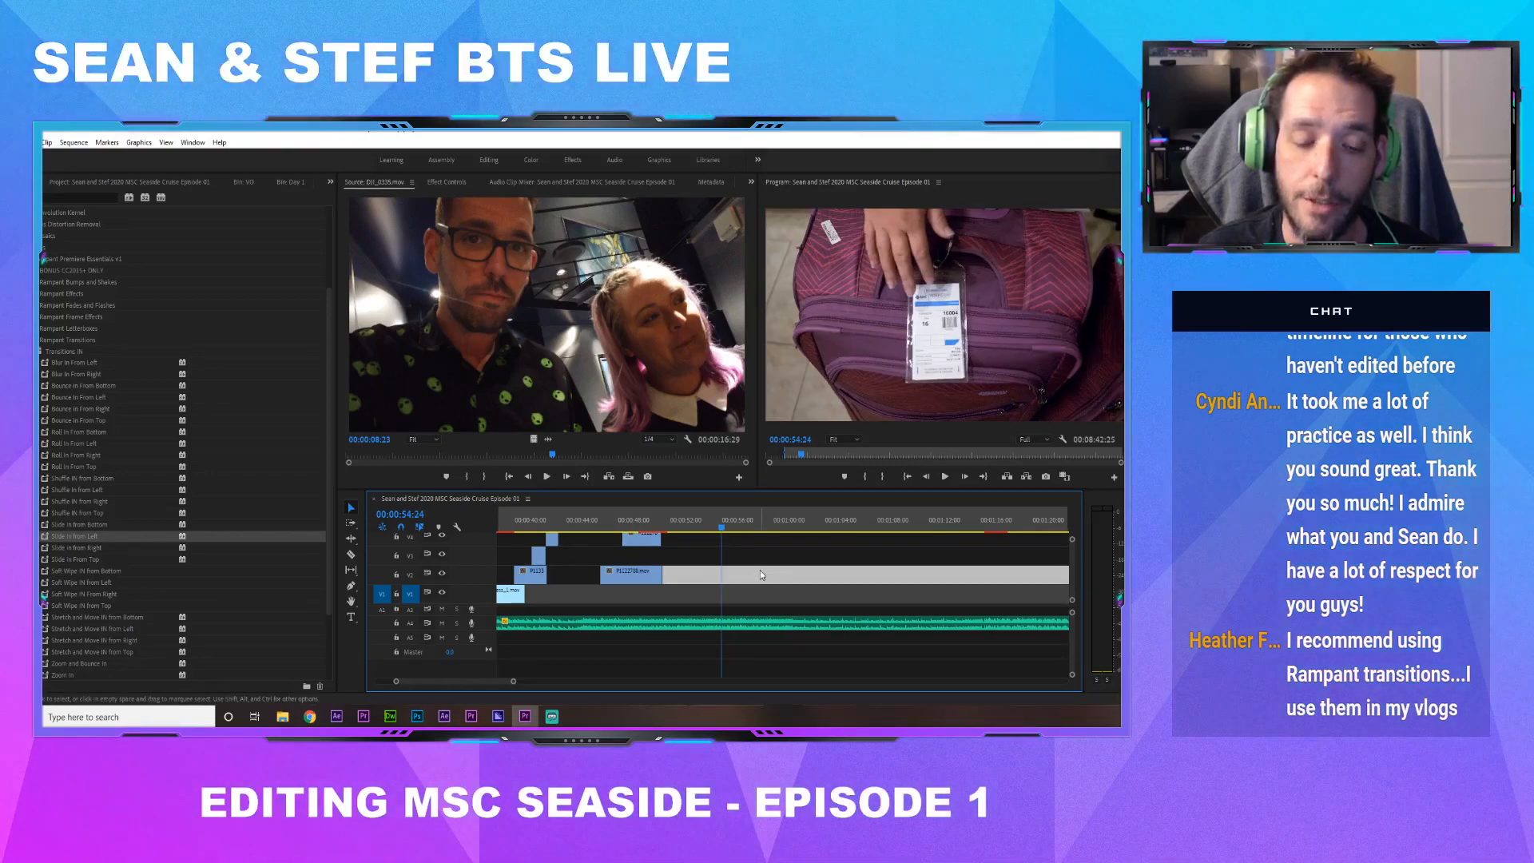
pyautogui.click(694, 597)
pyautogui.click(689, 608)
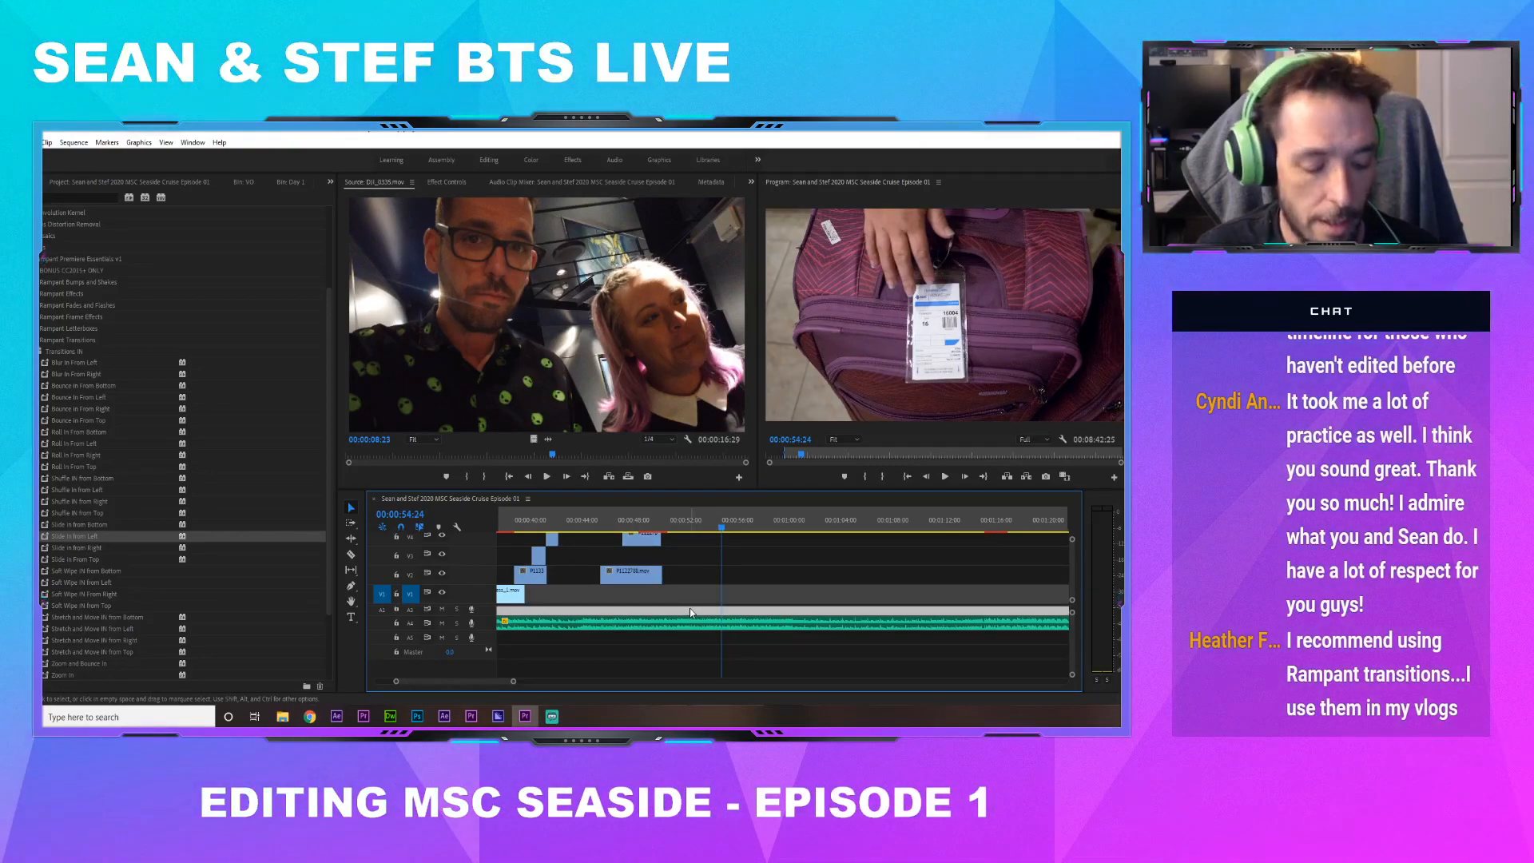
pyautogui.moveTo(721, 529); pyautogui.dragTo(710, 533)
pyautogui.click(717, 599)
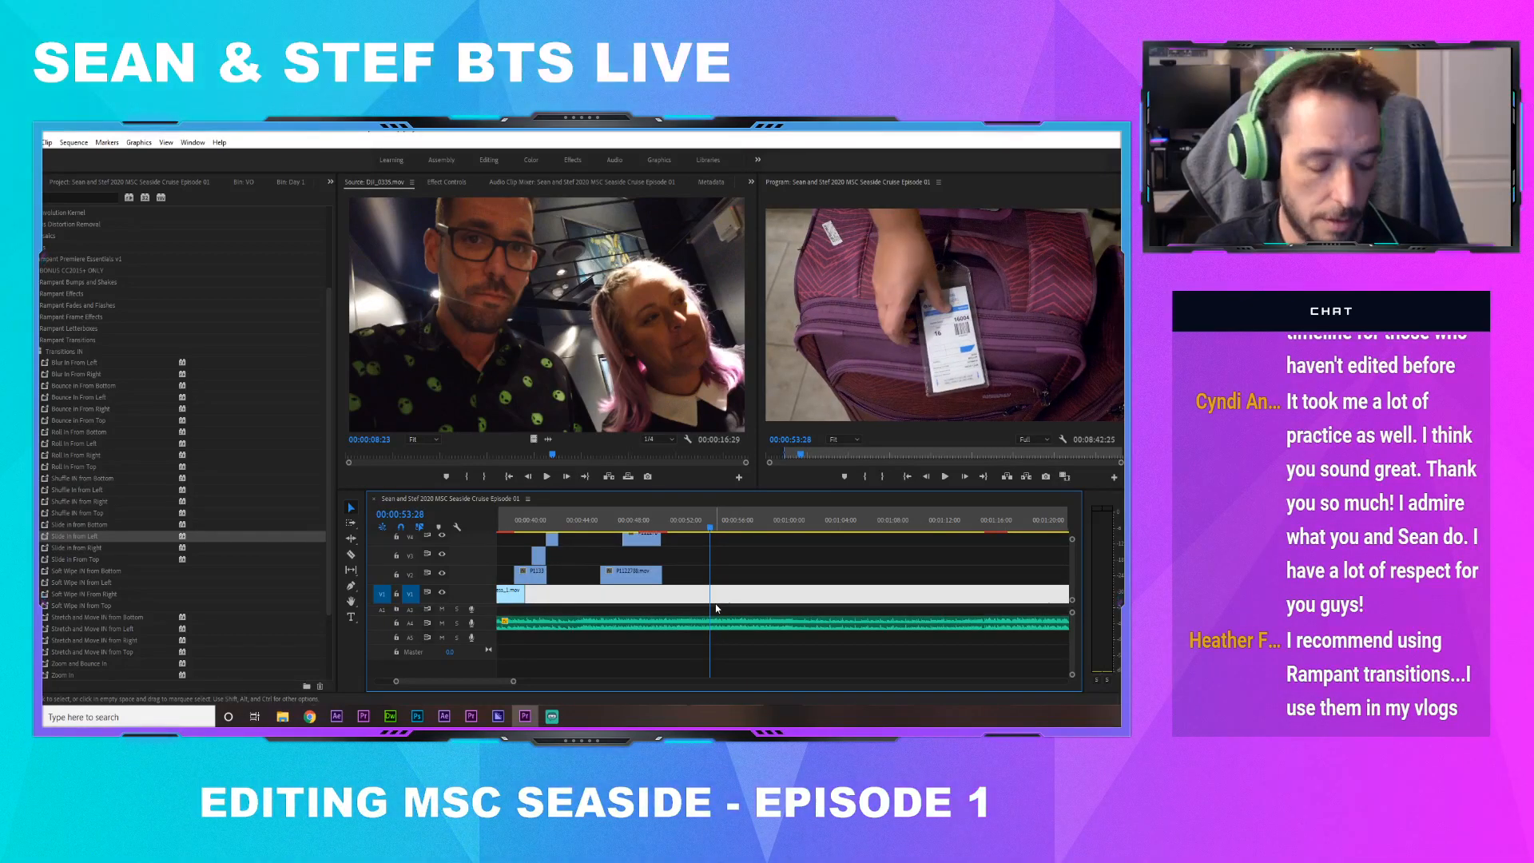
pyautogui.click(696, 611)
pyautogui.press('space')
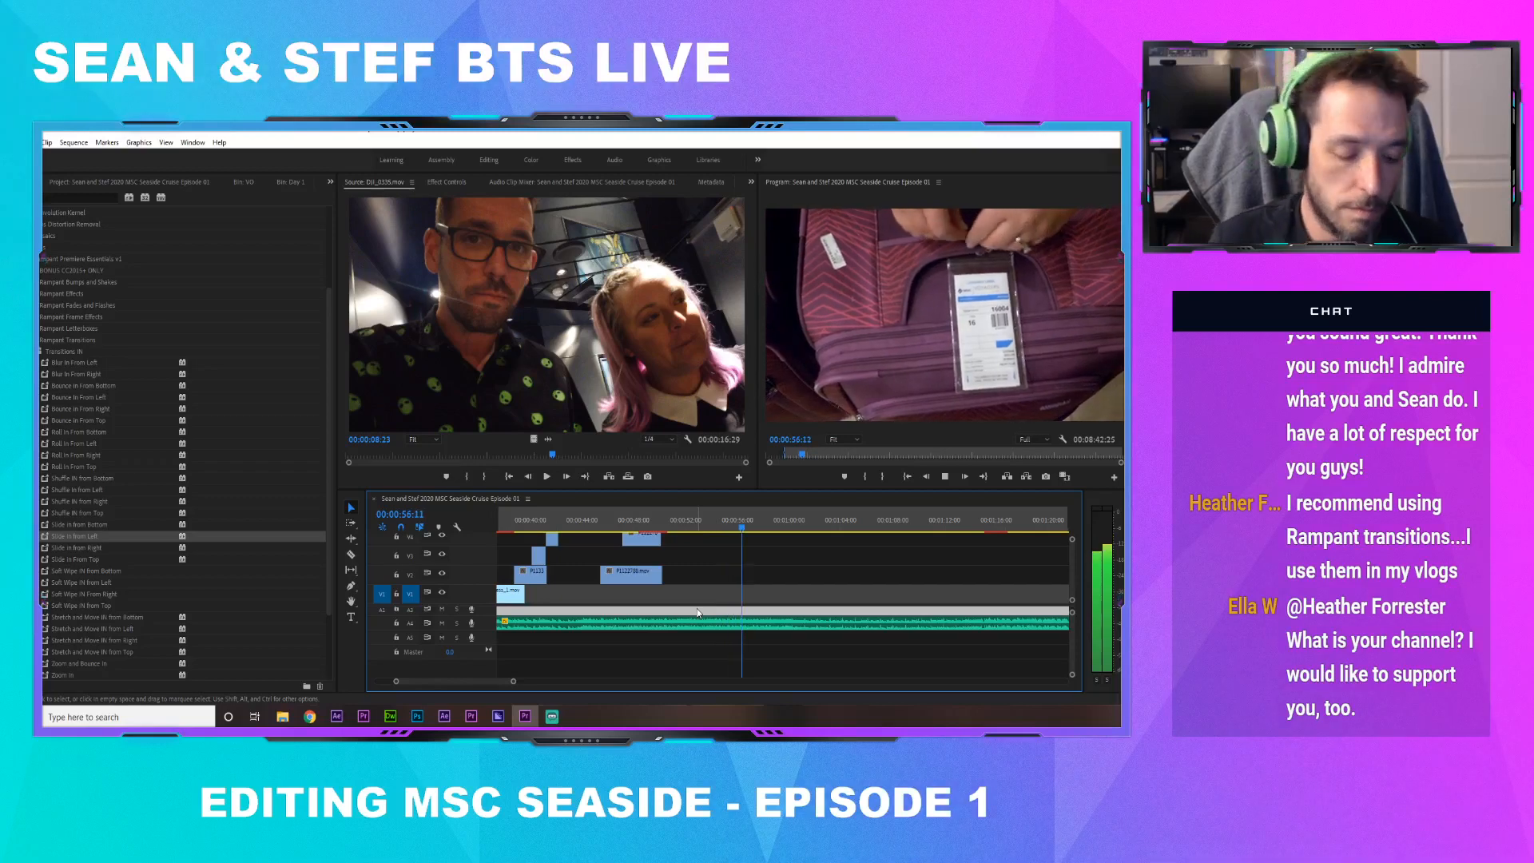
pyautogui.press('space')
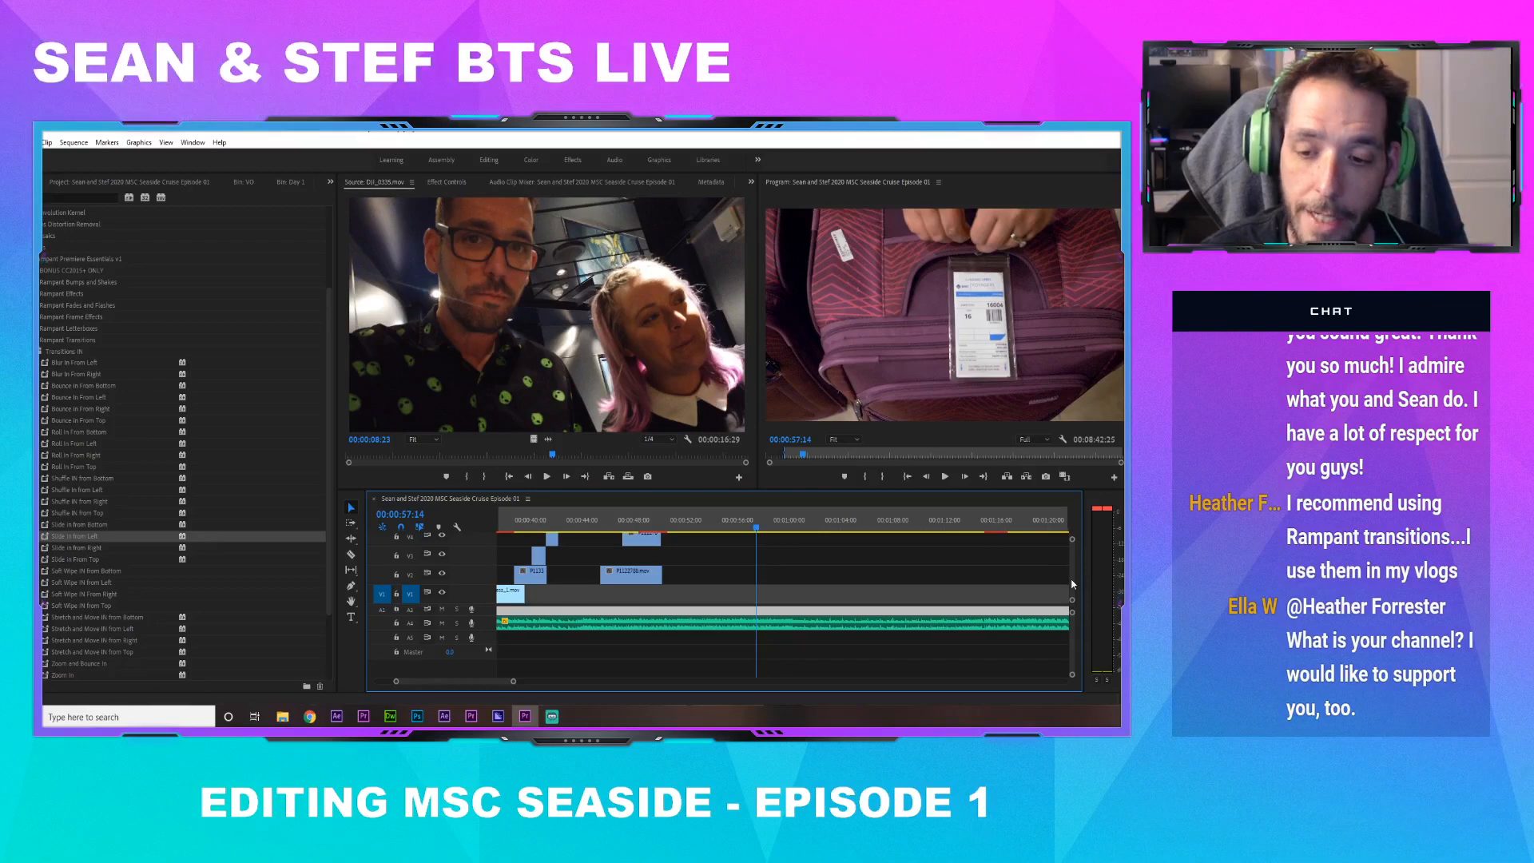
# Enlarge and mute the voiceover audio track, and start playback from 00:00:51:20
pyautogui.moveTo(1072, 629); pyautogui.dragTo(1073, 624)
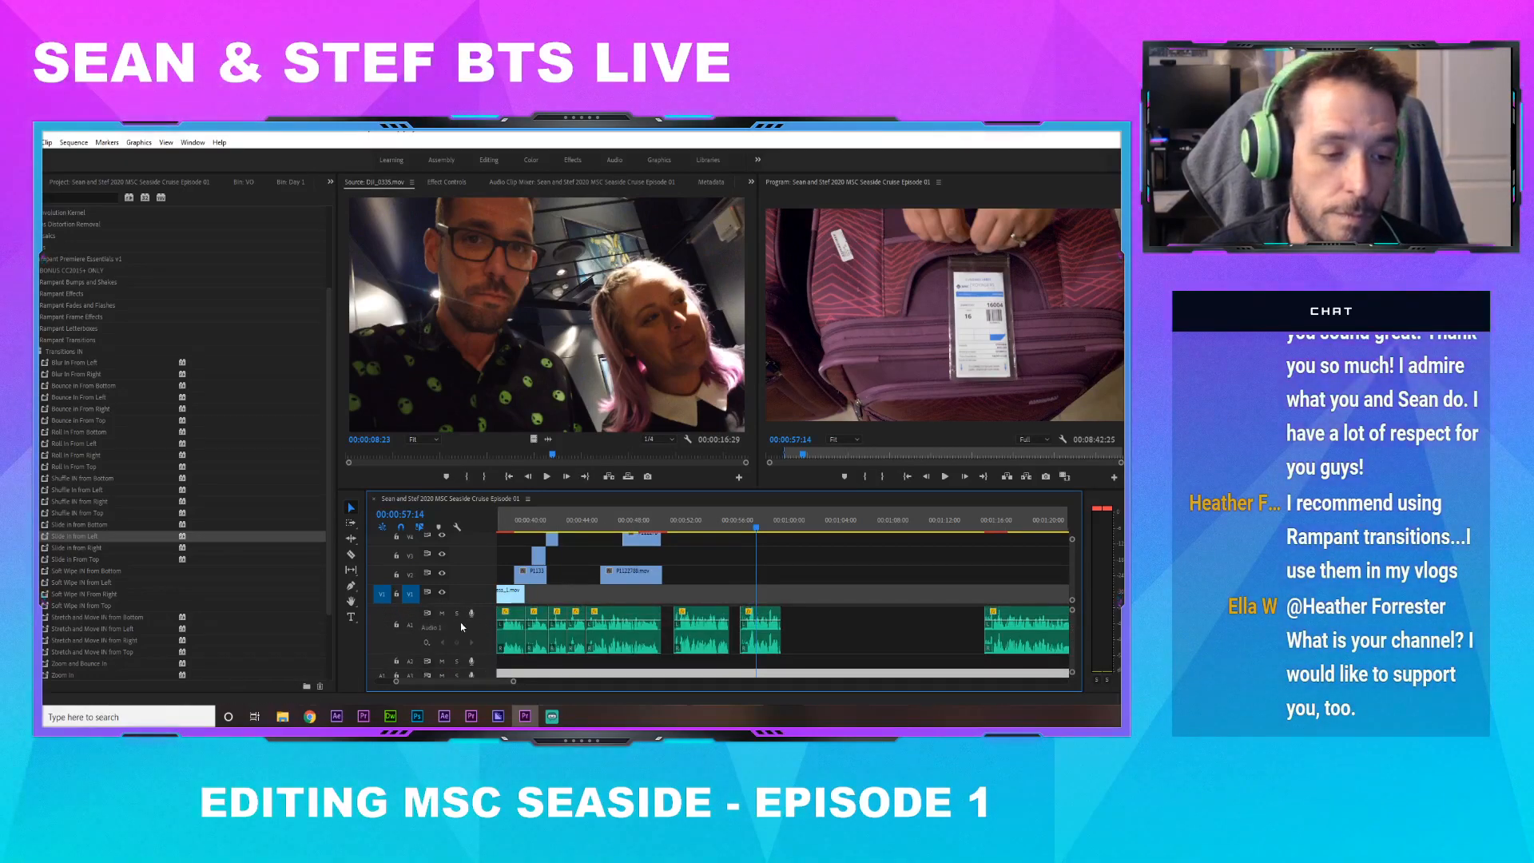
pyautogui.click(441, 613)
pyautogui.click(705, 519)
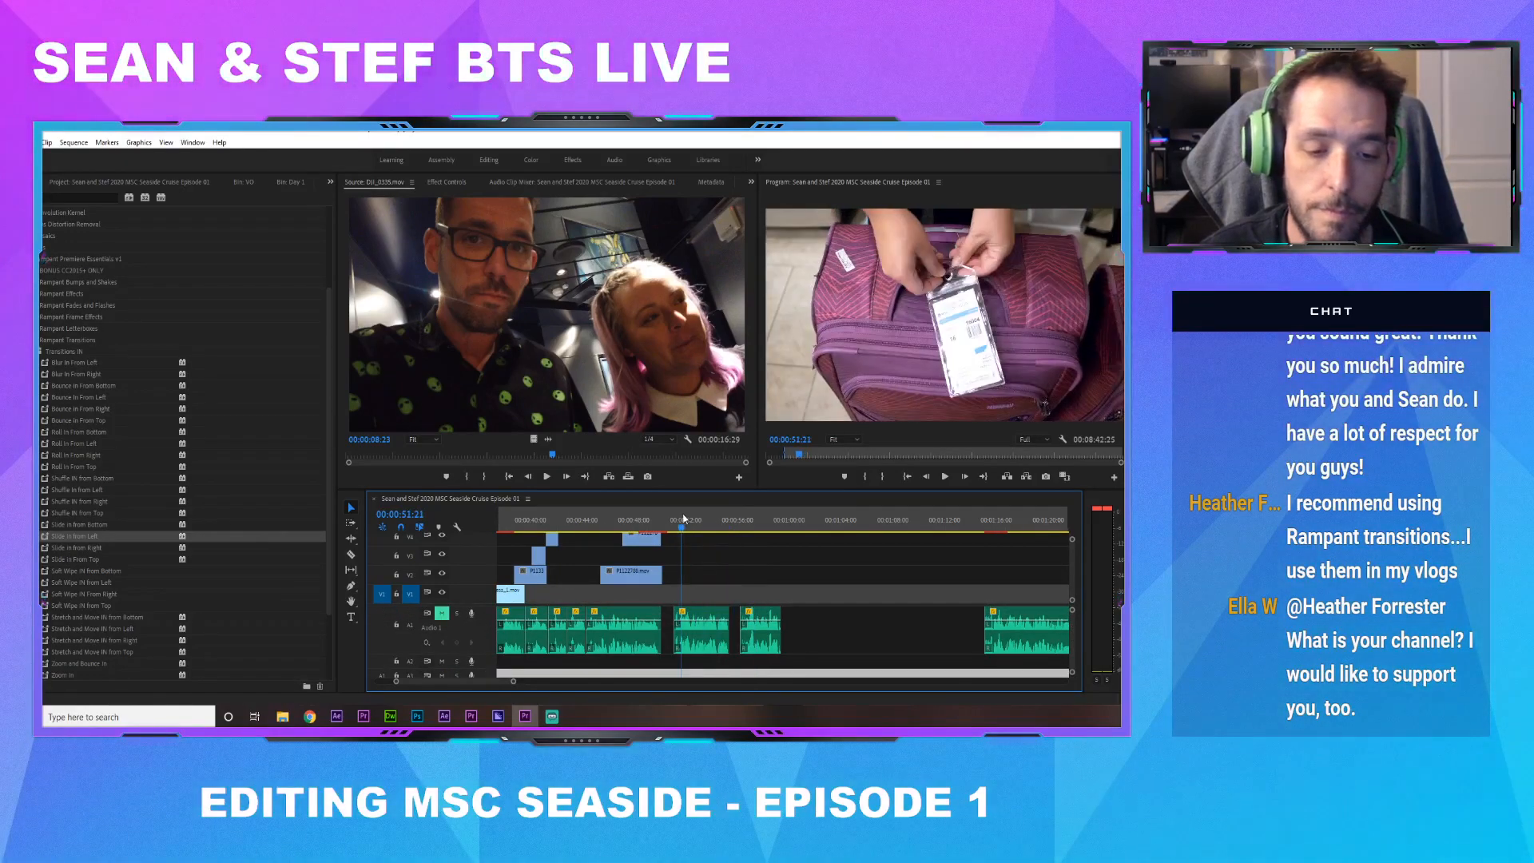
pyautogui.moveTo(678, 520); pyautogui.dragTo(677, 519)
pyautogui.press('space')
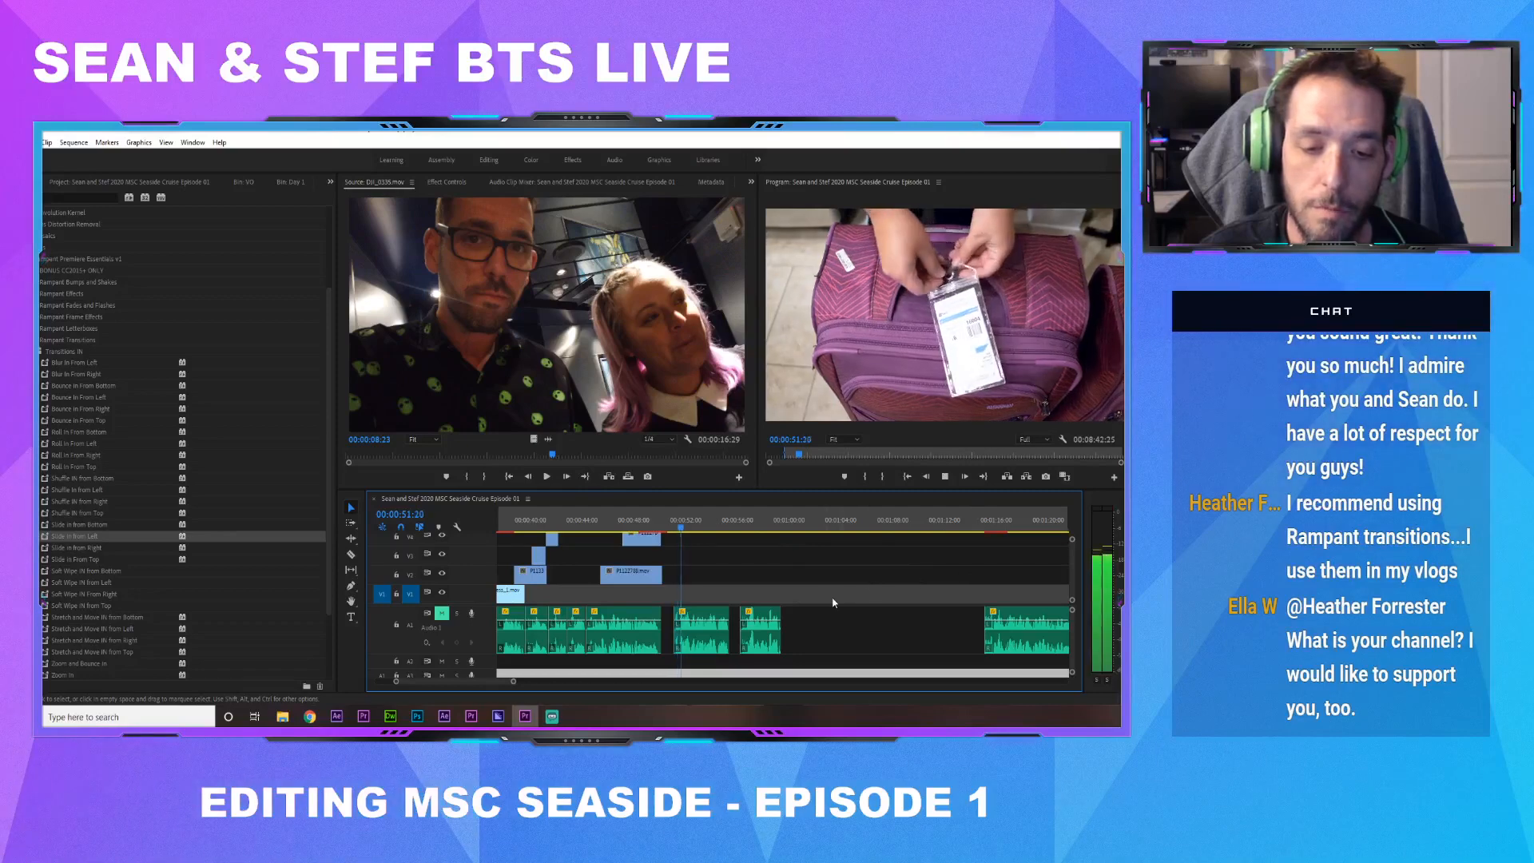
# Add a run of timeline markers on the music beats from about 00:00:54 to 00:01:05 during playback of the luggage footage
pyautogui.click(826, 602)
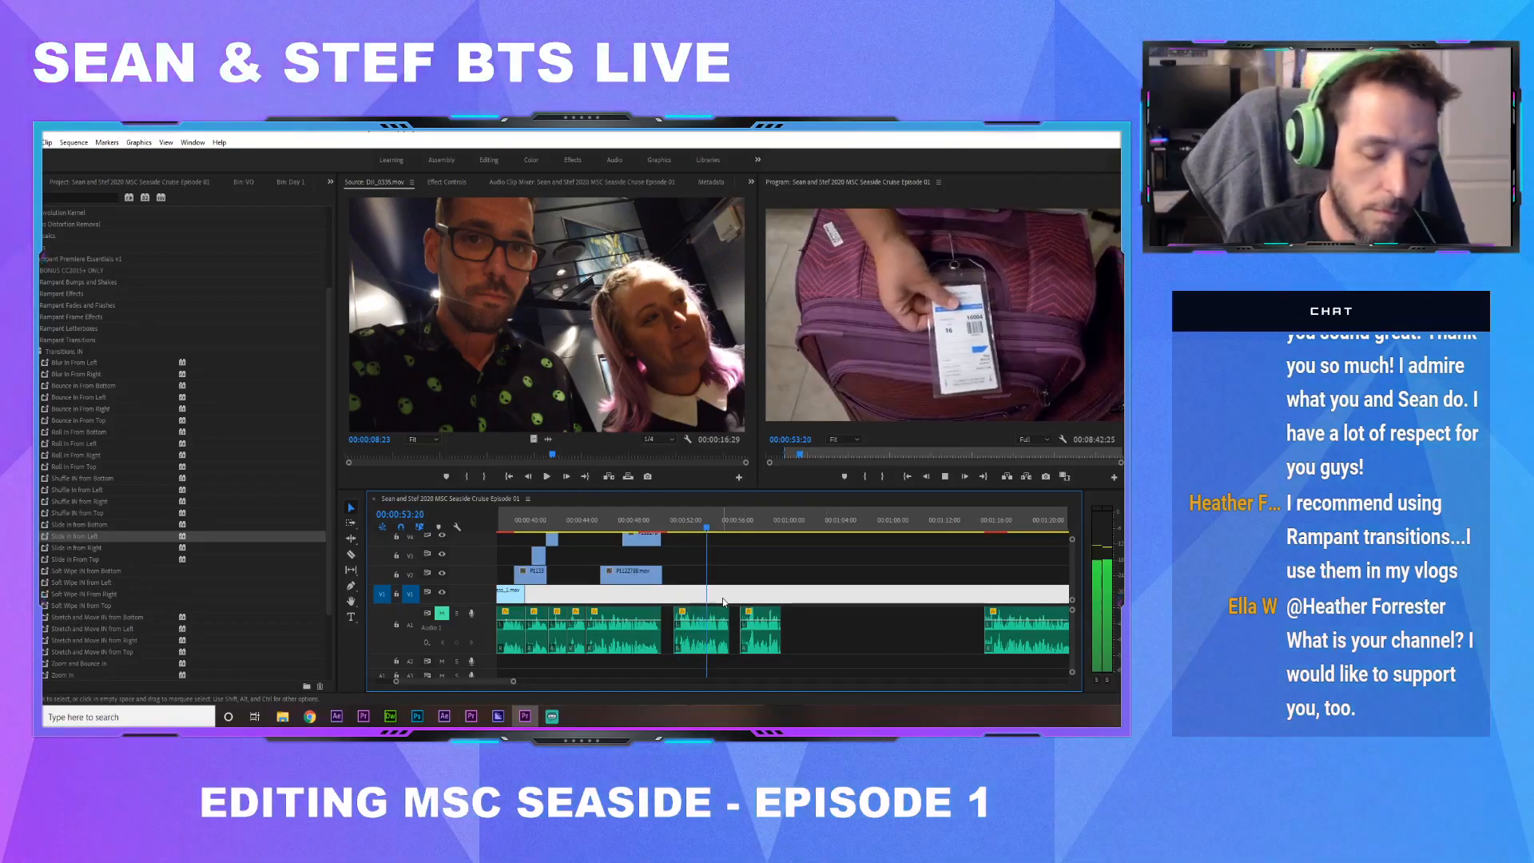
pyautogui.press('m')
pyautogui.press('m')
pyautogui.press('m')
pyautogui.press('m')
pyautogui.press('m')
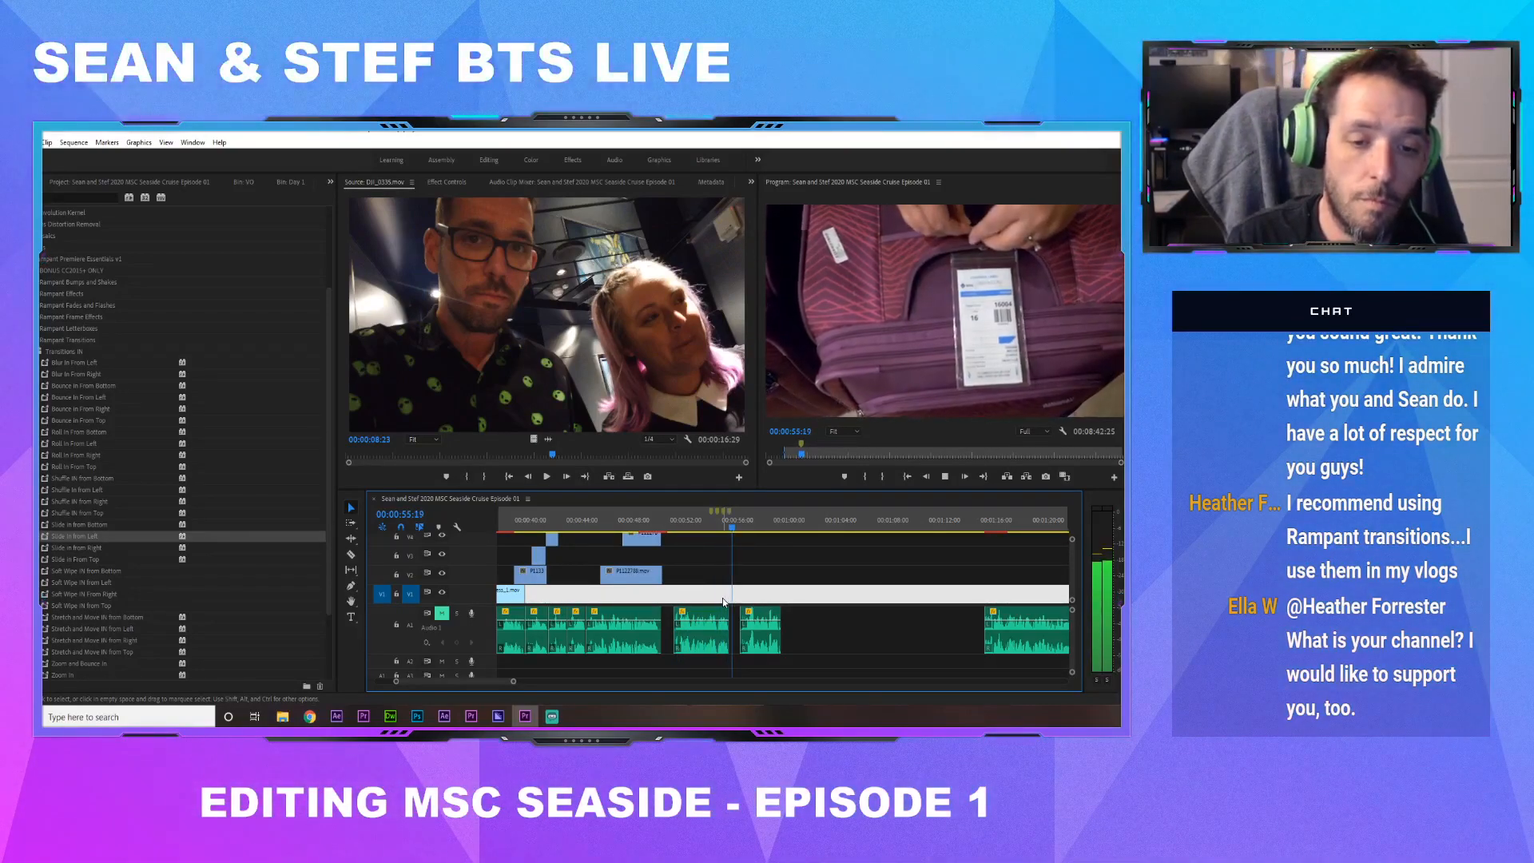
pyautogui.press('m')
pyautogui.press('m')
pyautogui.press('m')
pyautogui.press('m')
pyautogui.press('m')
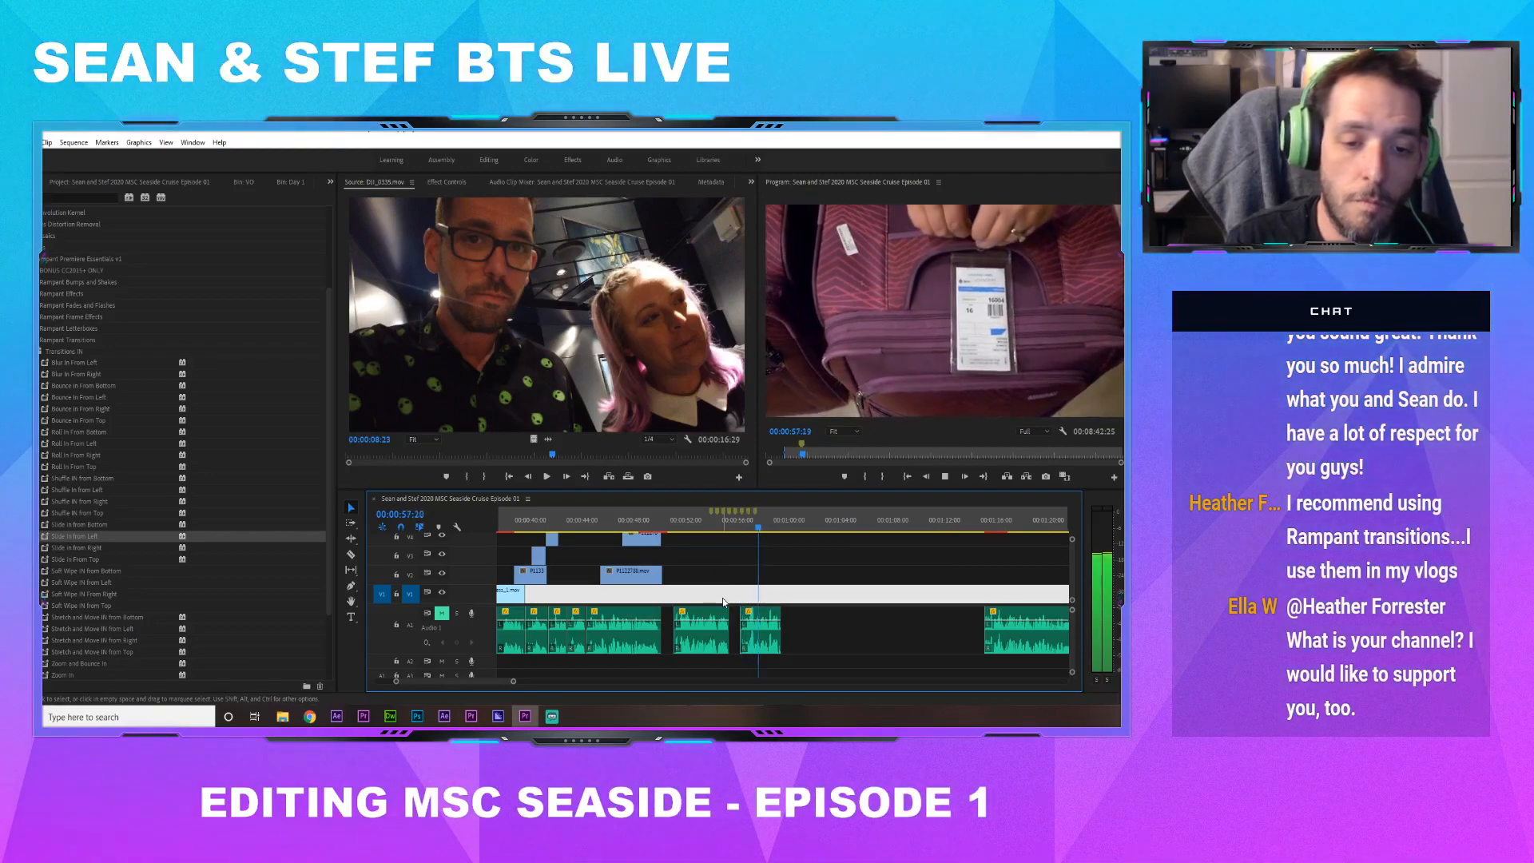
pyautogui.press('m')
pyautogui.press('m')
pyautogui.press('m')
pyautogui.press('m')
pyautogui.press('m')
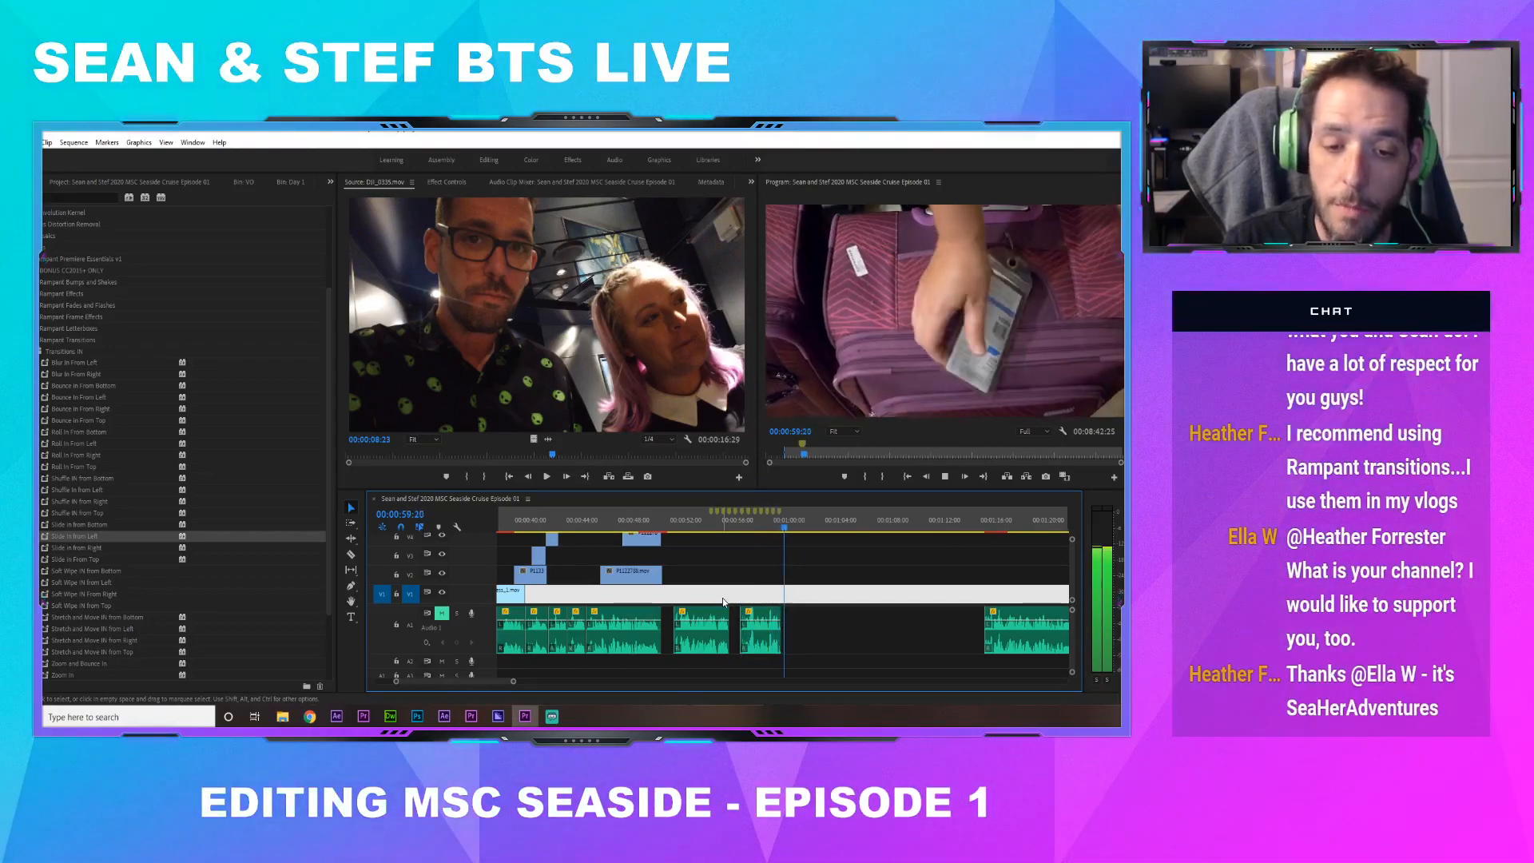
pyautogui.press('m')
pyautogui.press('m')
pyautogui.press('m')
pyautogui.press('m')
pyautogui.press('m')
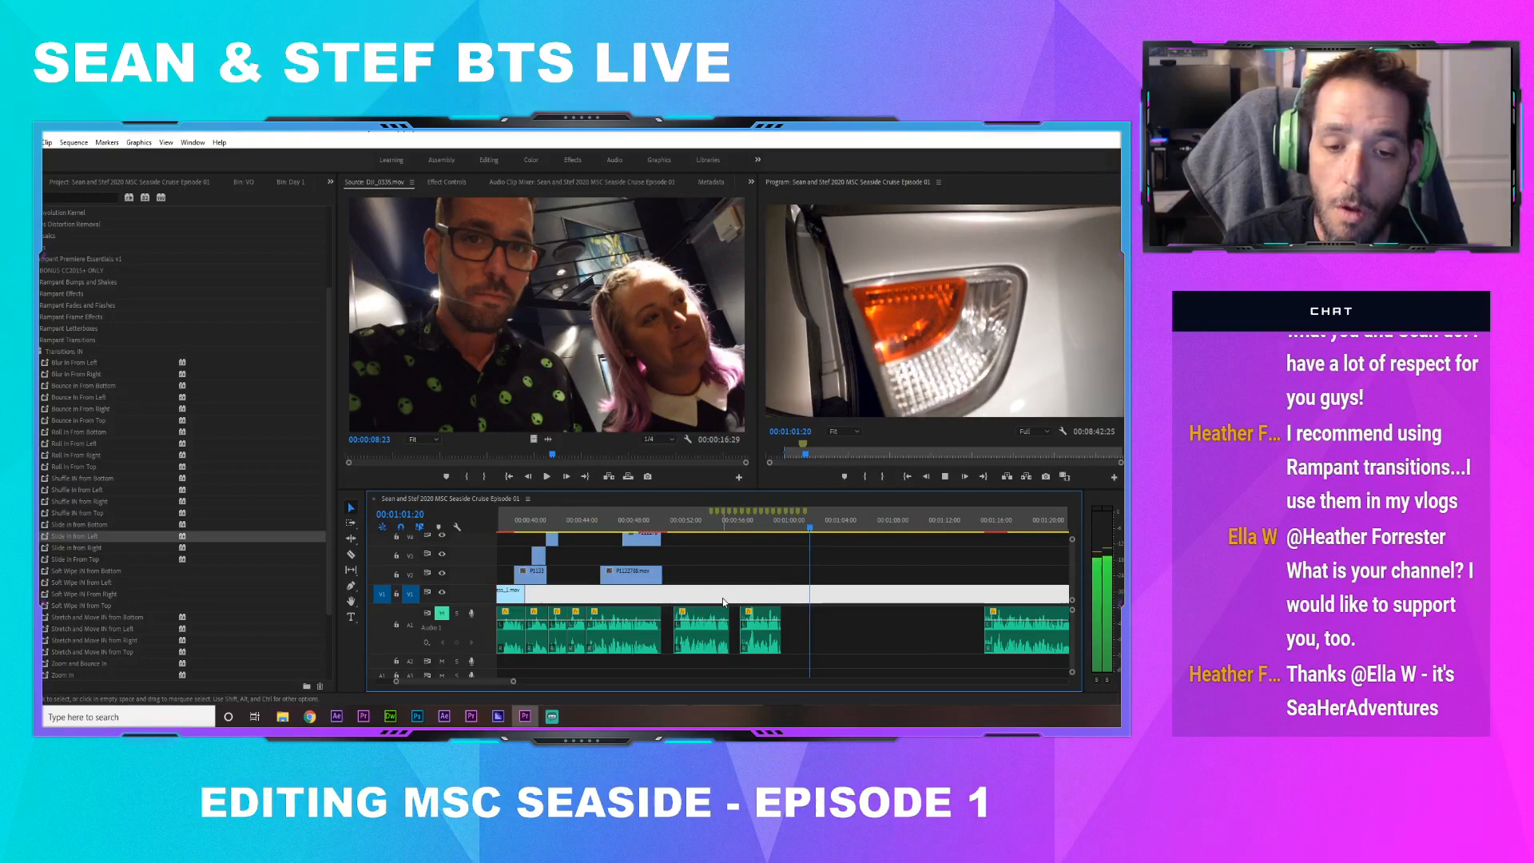
pyautogui.press('m')
pyautogui.press('m')
pyautogui.press('m')
pyautogui.press('m')
pyautogui.press('m')
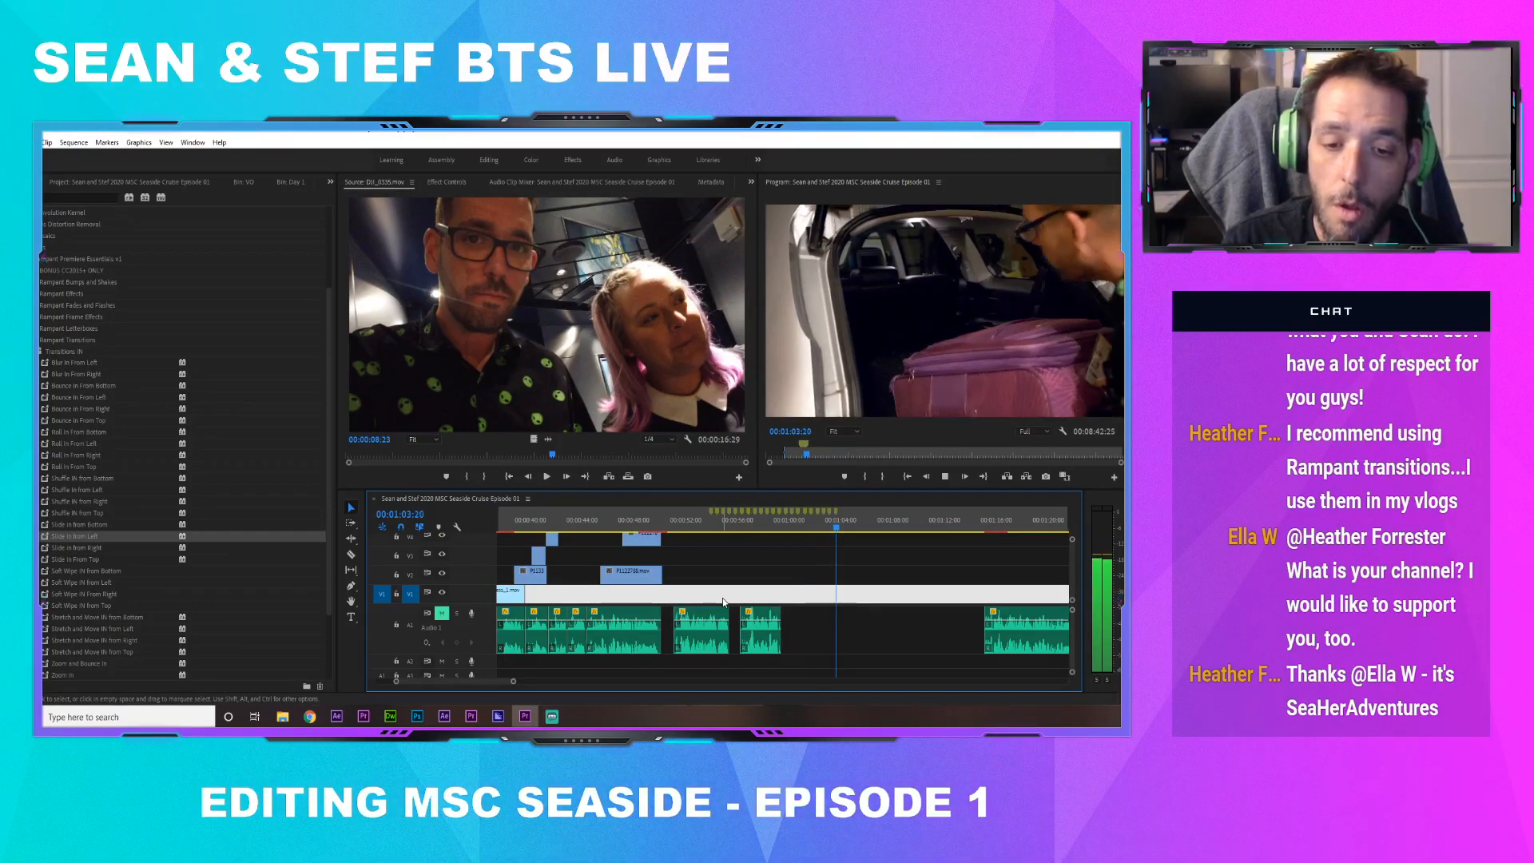
pyautogui.press('m')
pyautogui.press('m')
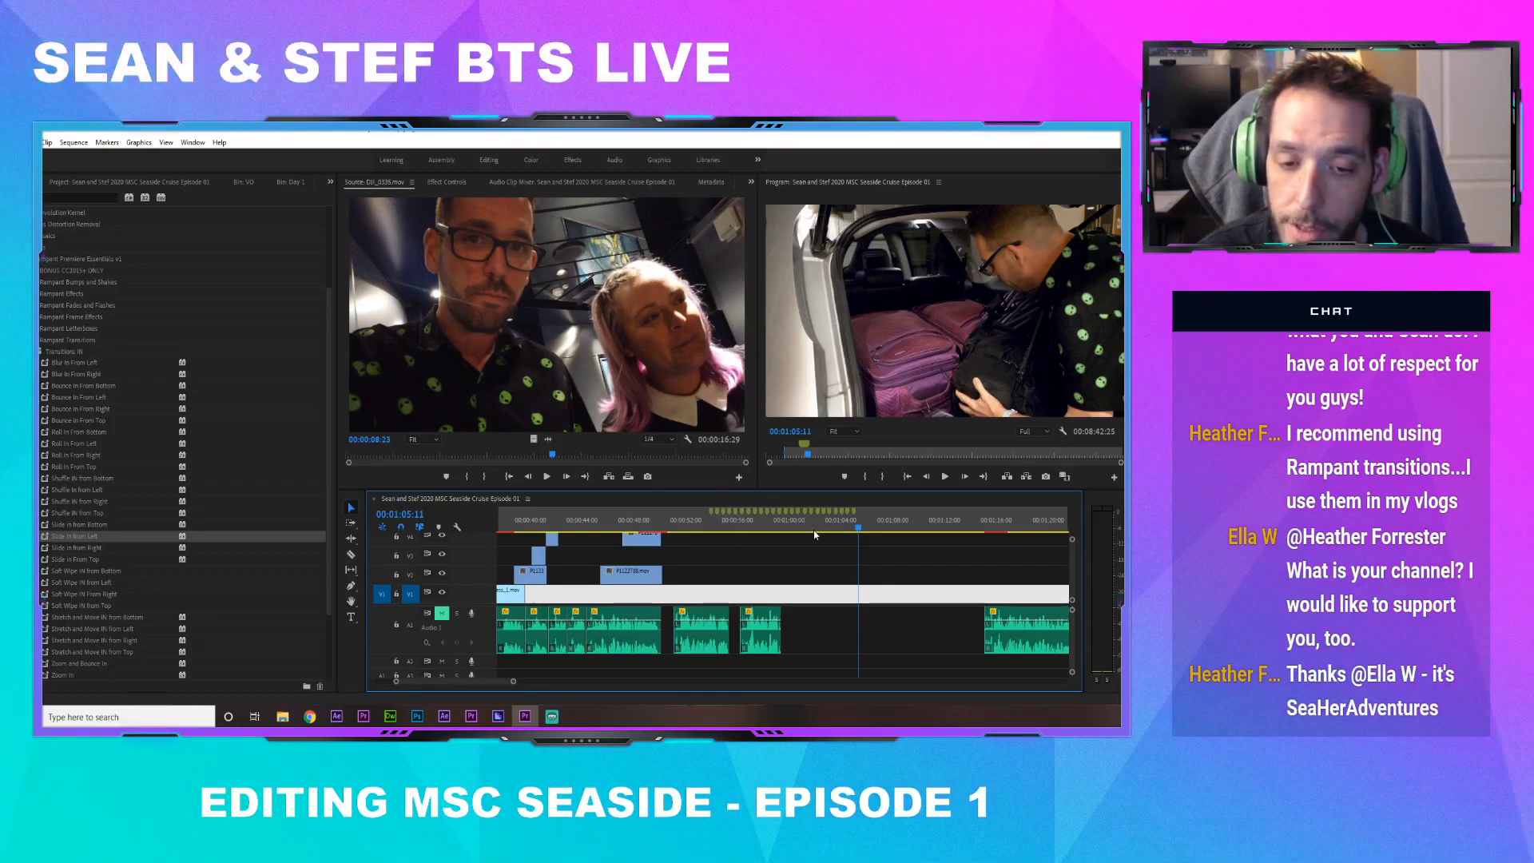
# Place a copy of the clip near the sequence start on the same video track beneath the beat markers
pyautogui.moveTo(514, 682); pyautogui.dragTo(489, 685)
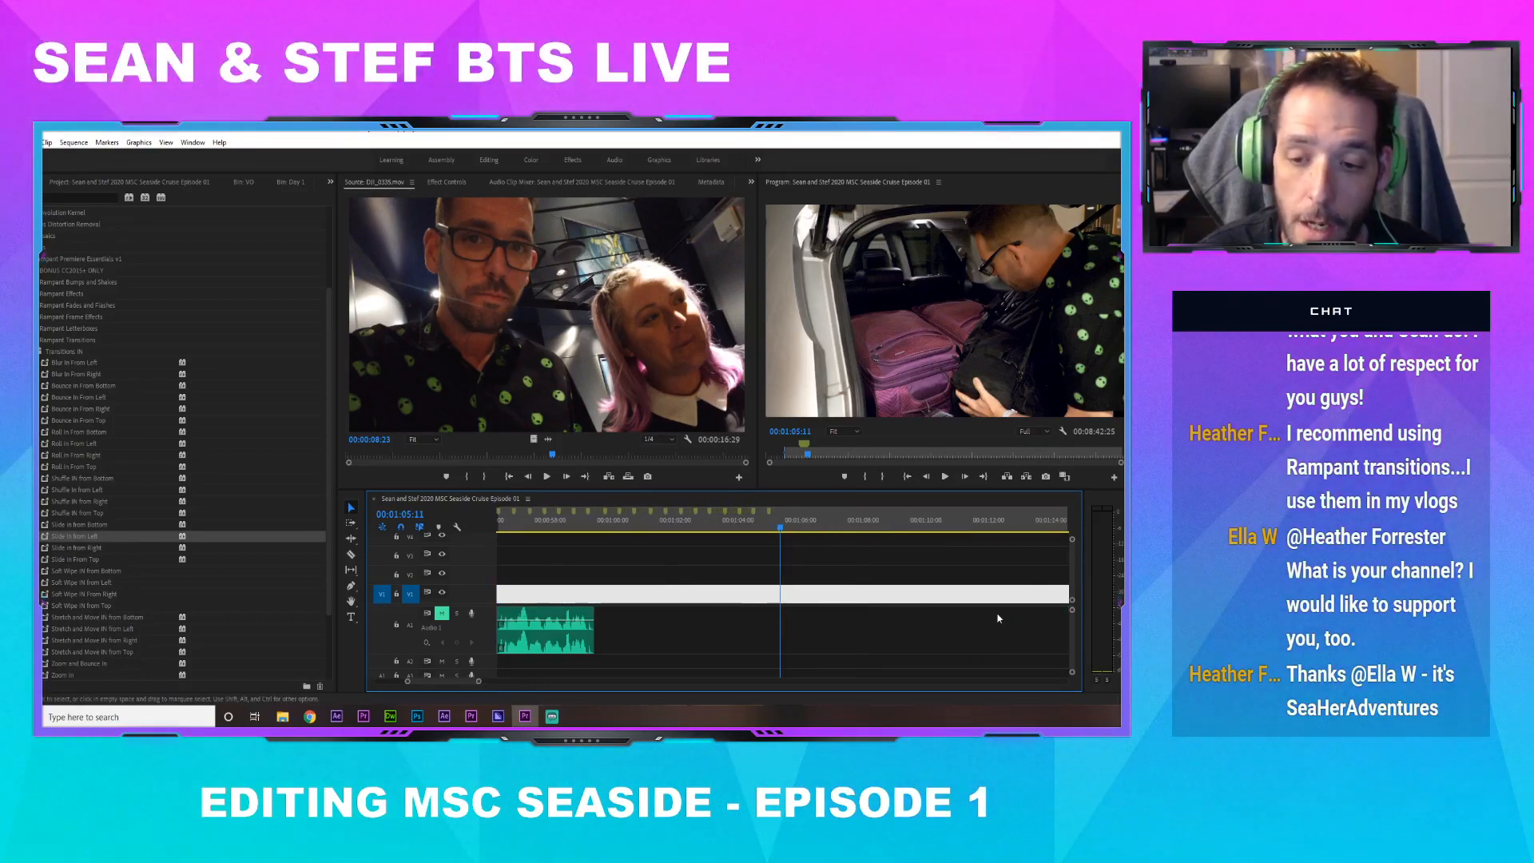
pyautogui.moveTo(534, 439); pyautogui.dragTo(495, 391)
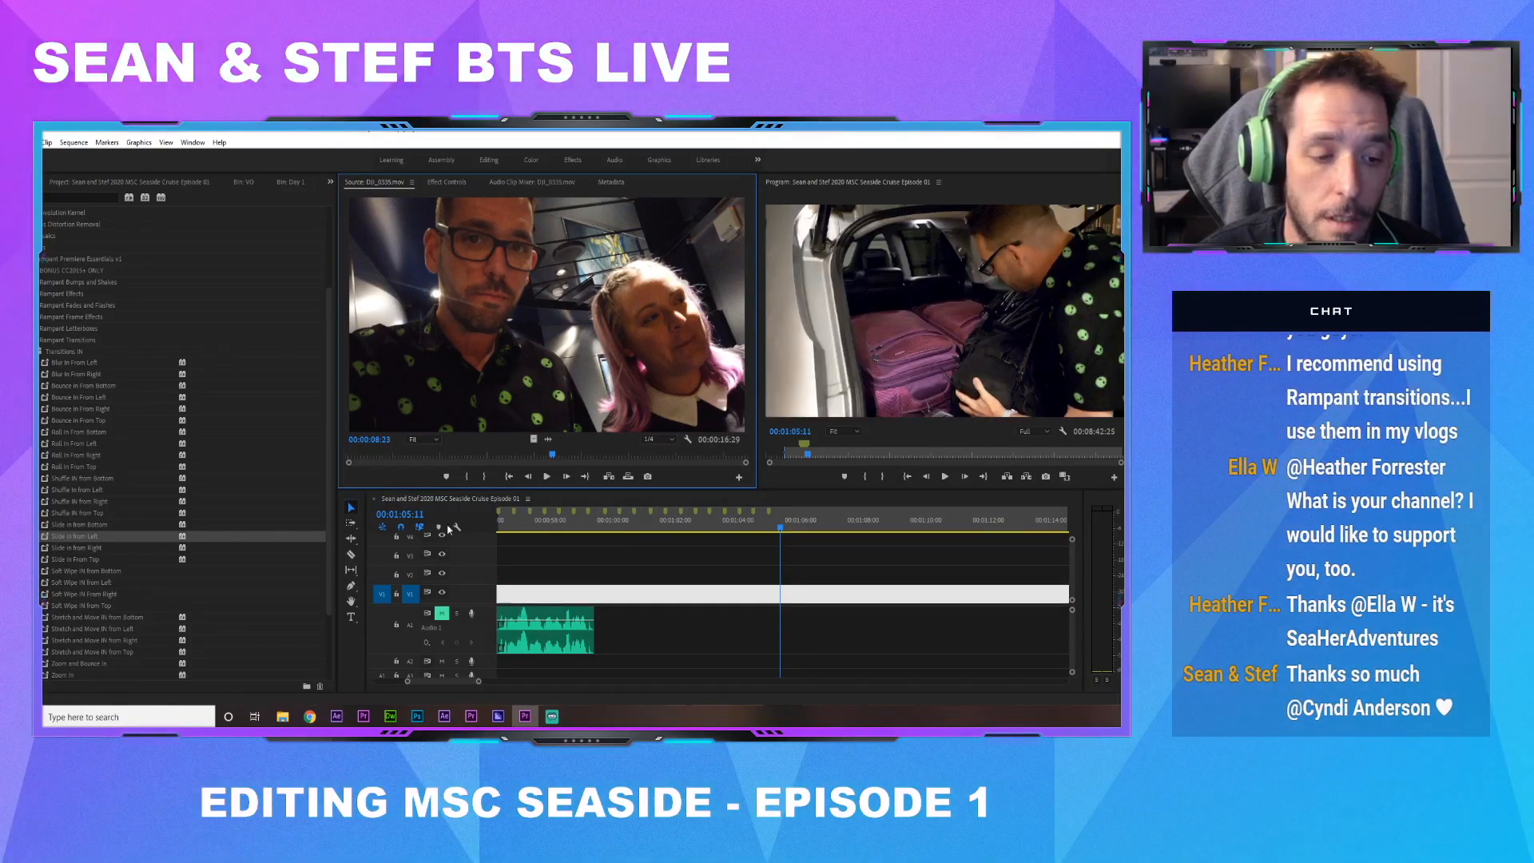
pyautogui.moveTo(478, 681); pyautogui.dragTo(548, 672)
pyautogui.moveTo(516, 554); pyautogui.dragTo(757, 556)
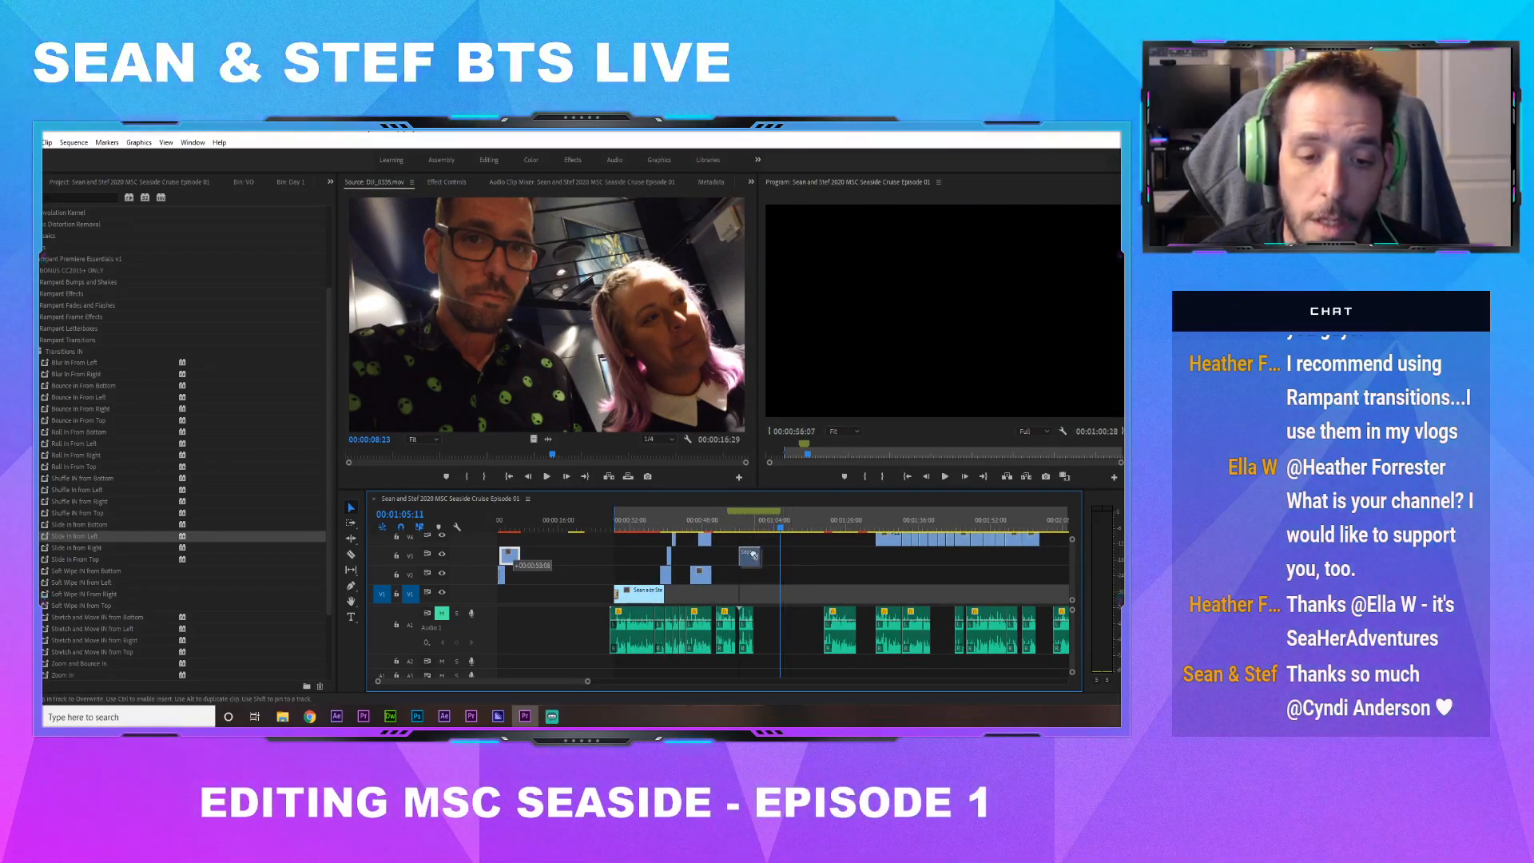
pyautogui.click(749, 521)
pyautogui.click(753, 523)
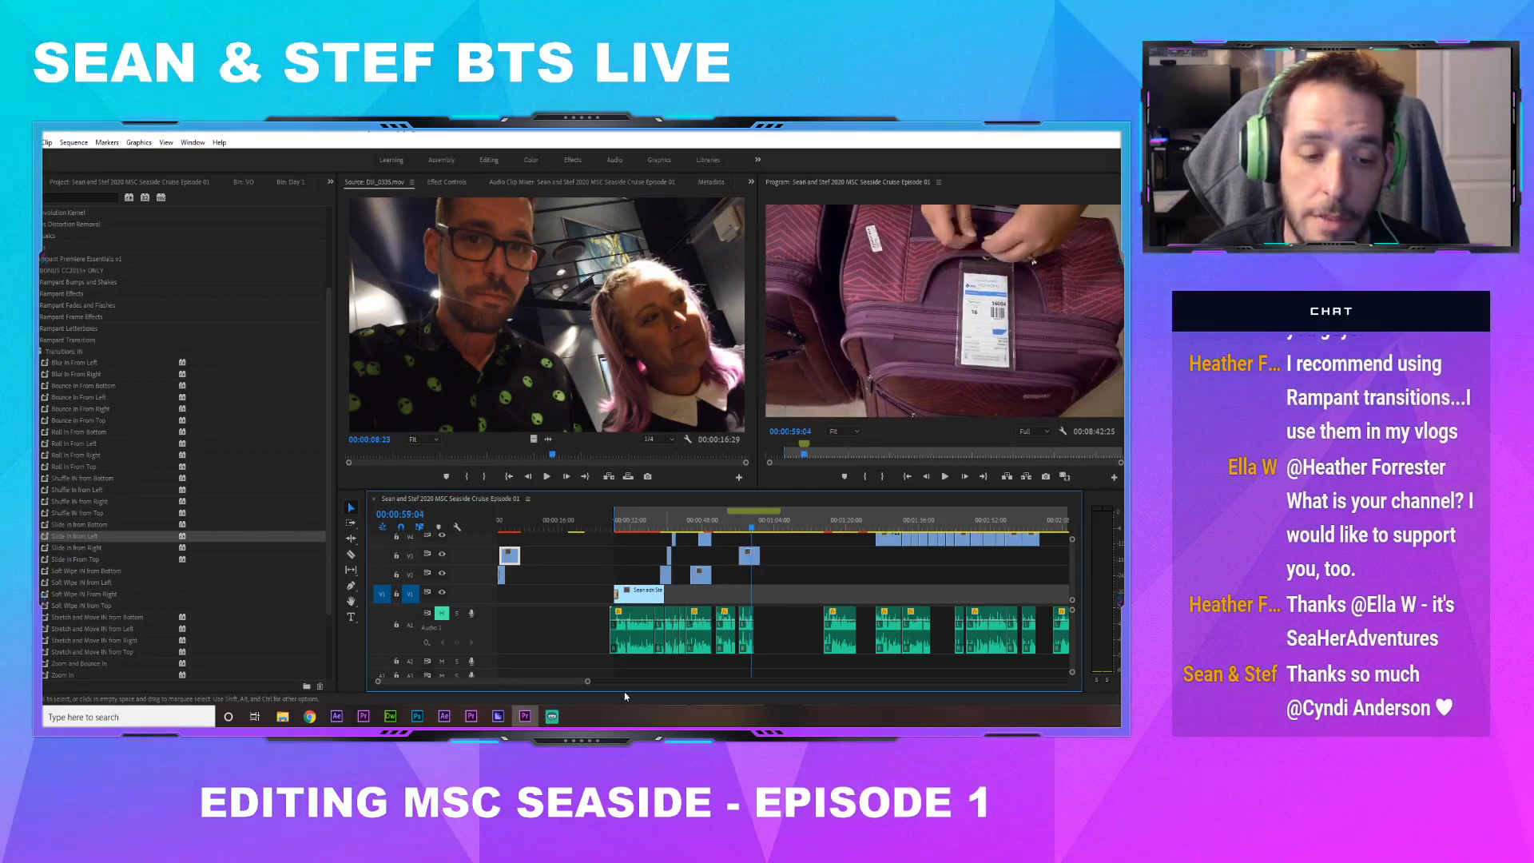
# Cut the copied clip at the beat markers with the Razor tool and move the playhead to 00:01:00:19
pyautogui.moveTo(588, 682); pyautogui.dragTo(519, 688)
pyautogui.click(783, 524)
pyautogui.press('c')
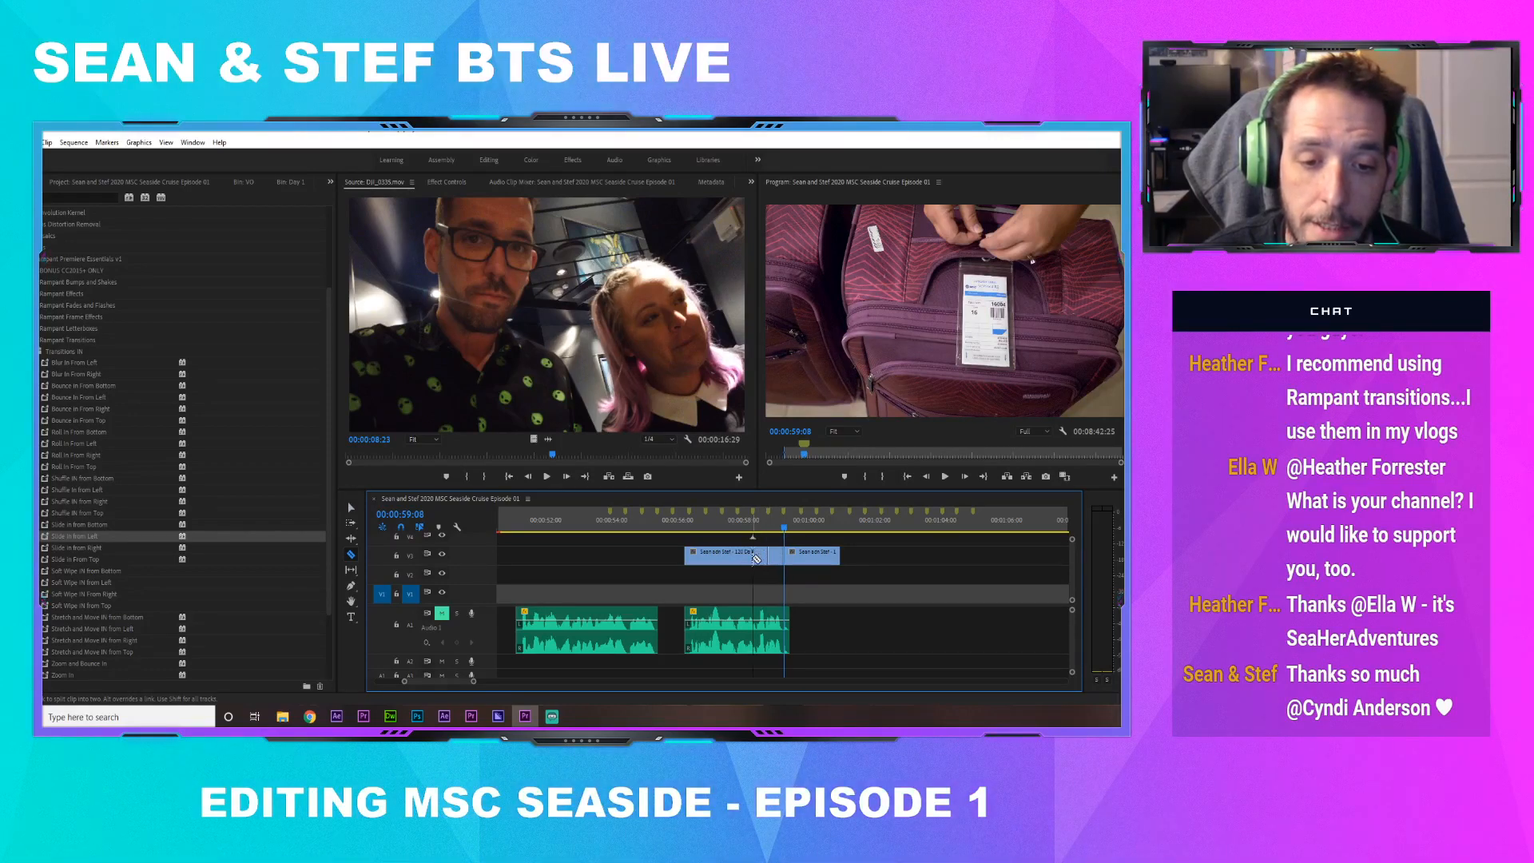
pyautogui.click(736, 555)
pyautogui.click(802, 527)
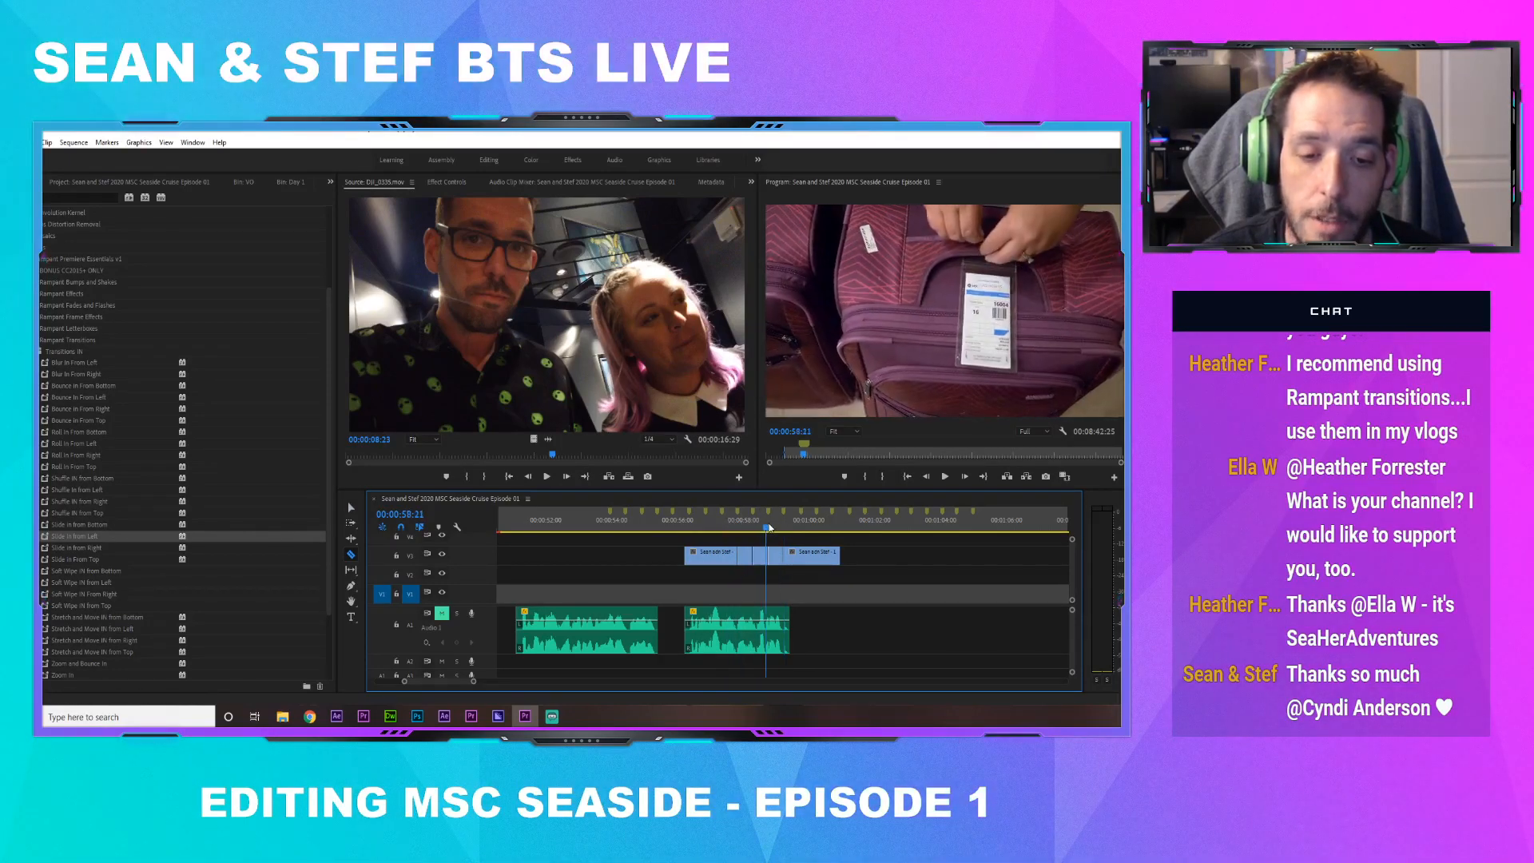
pyautogui.moveTo(803, 529)
pyautogui.mouseDown()
pyautogui.moveTo(836, 530)
pyautogui.moveTo(713, 534)
pyautogui.moveTo(829, 537)
pyautogui.mouseUp()
# Delete all the cut pieces of the copied clip beneath the beat markers
pyautogui.click(351, 508)
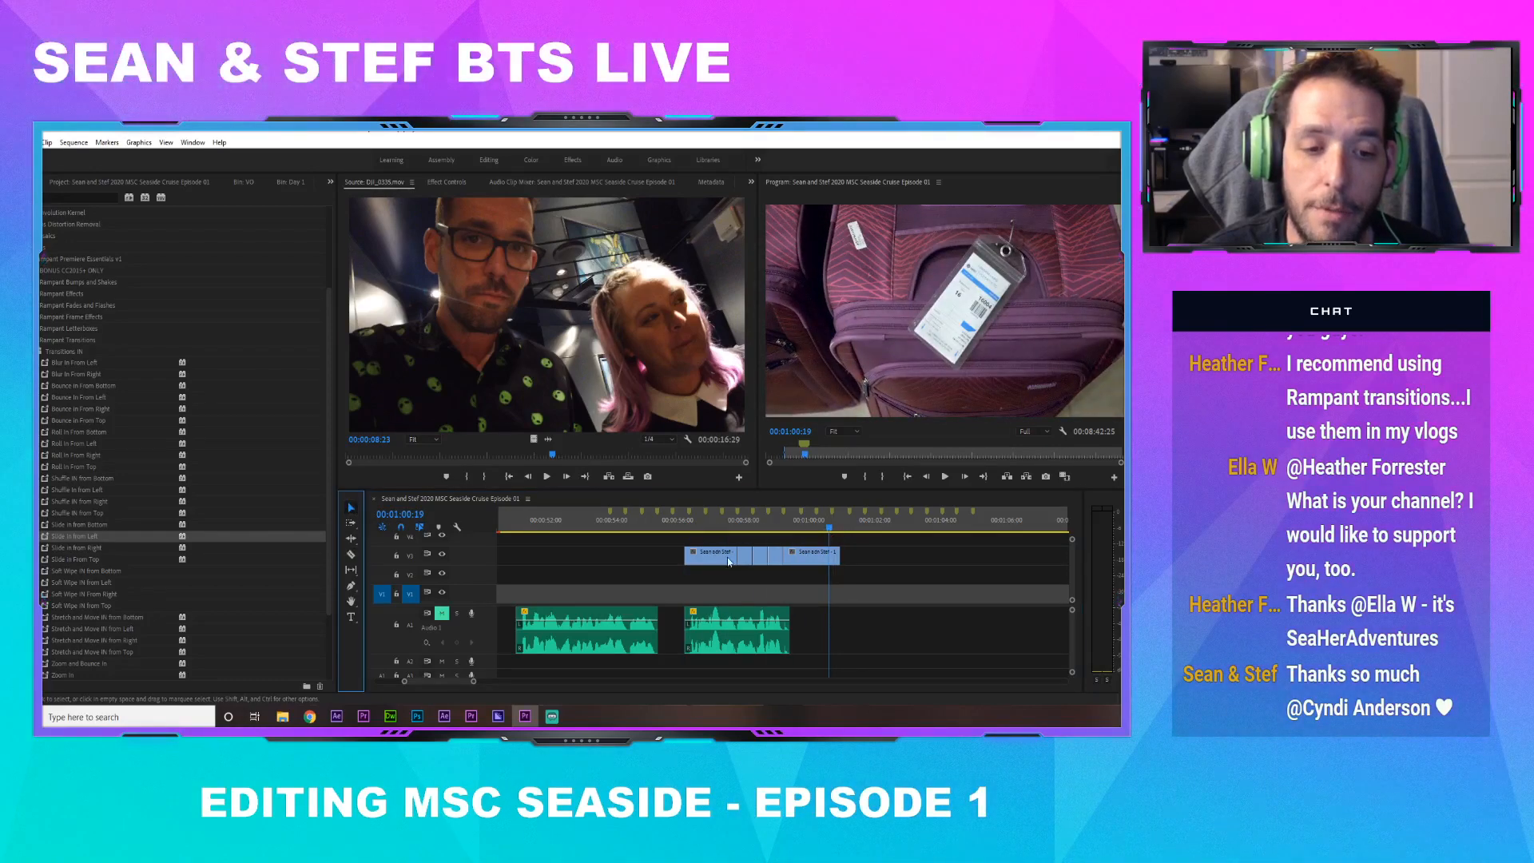
pyautogui.moveTo(663, 549); pyautogui.dragTo(851, 576)
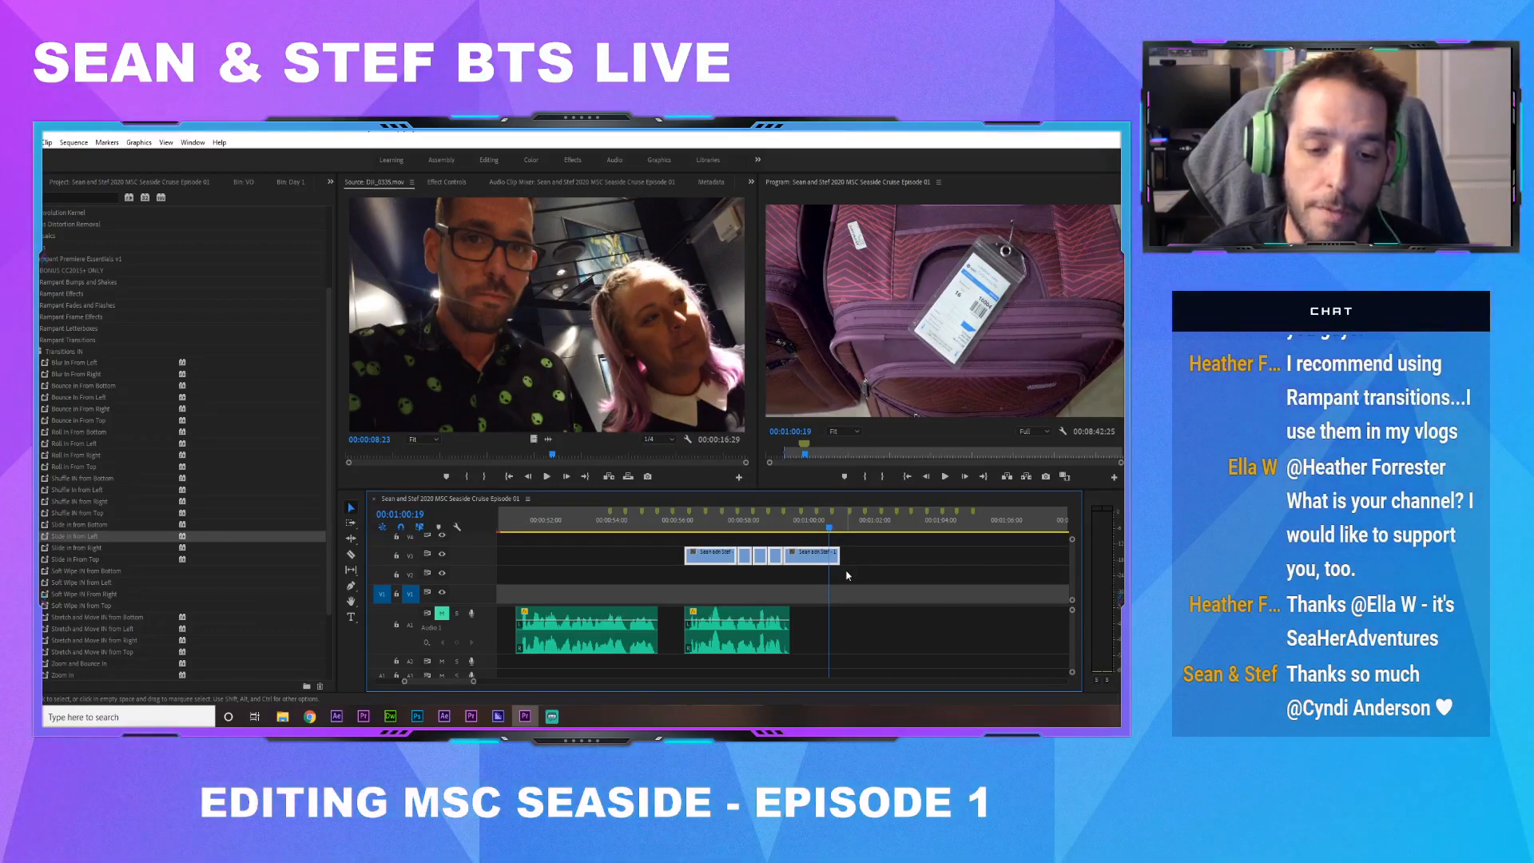
pyautogui.press('Delete')
# Enlarge the music track's waveform and play the luggage footage to compare the beat markers with the music
pyautogui.scroll(-3, 1072, 625)
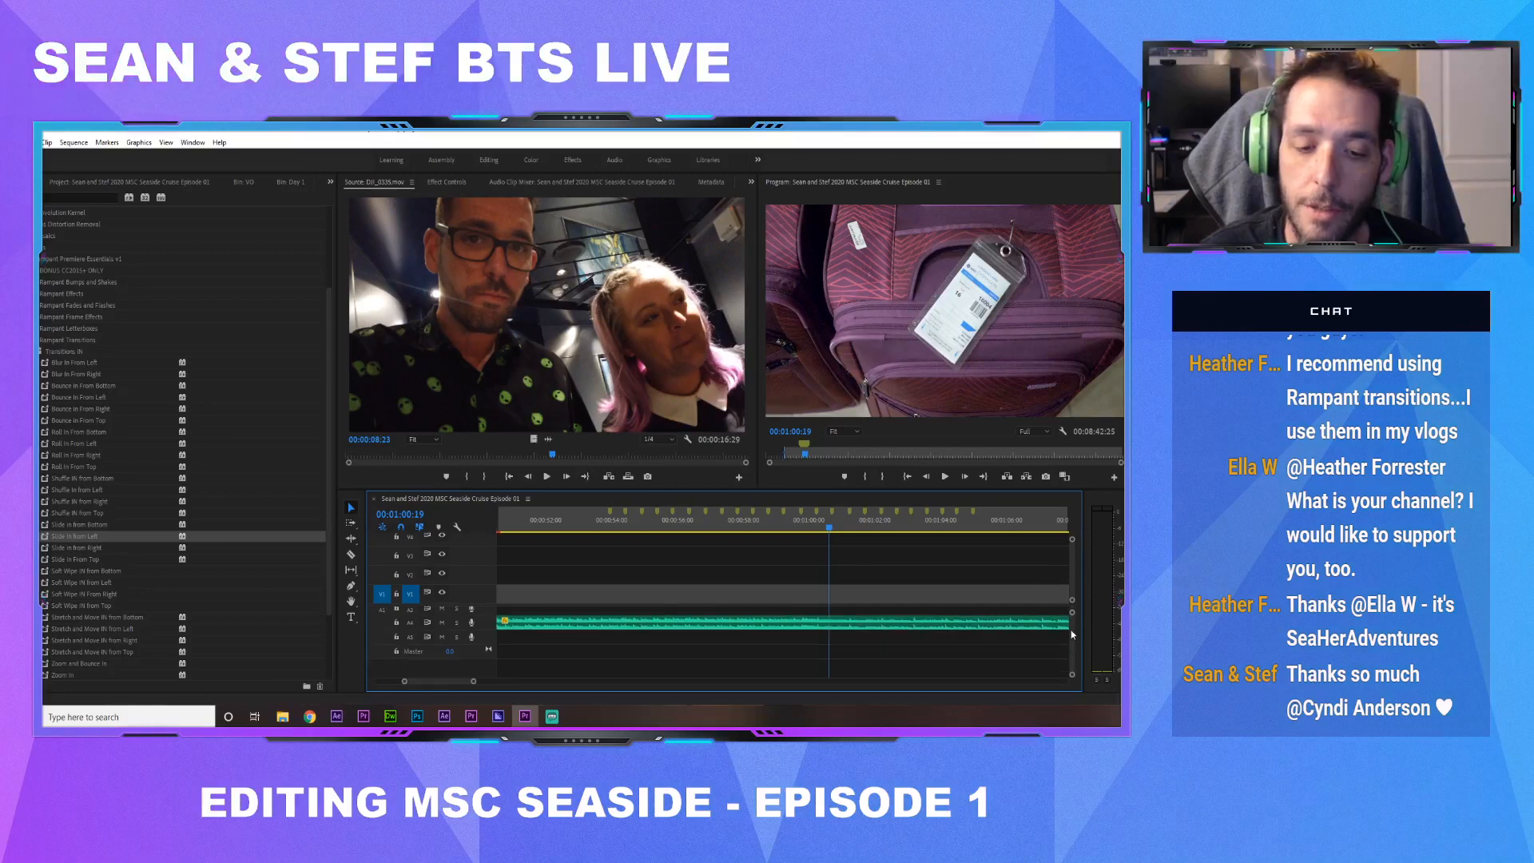
pyautogui.moveTo(473, 681); pyautogui.dragTo(439, 684)
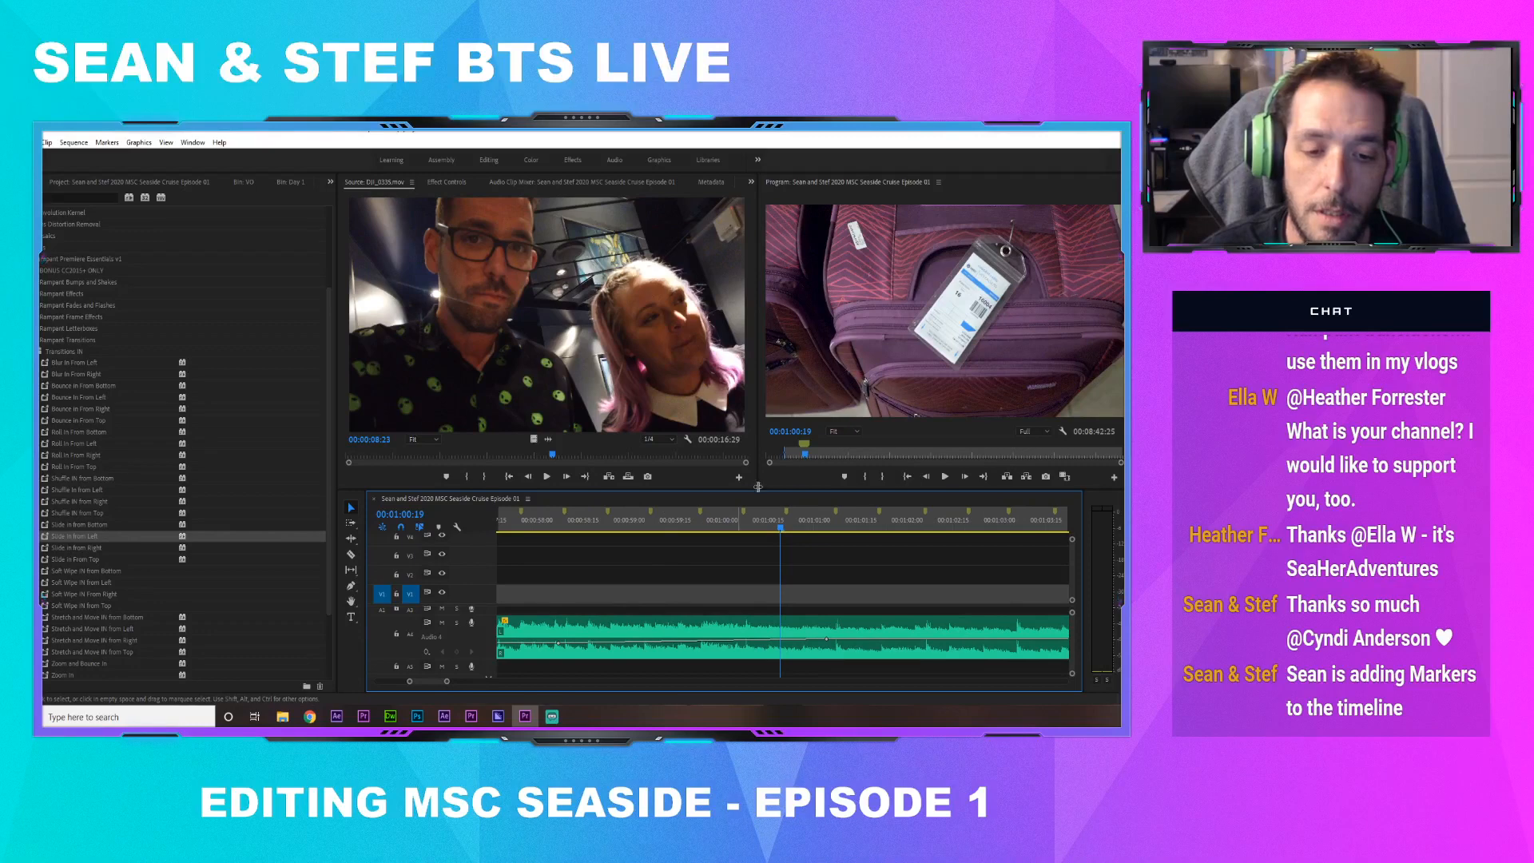
pyautogui.click(750, 524)
pyautogui.moveTo(749, 523); pyautogui.dragTo(637, 547)
pyautogui.press('space')
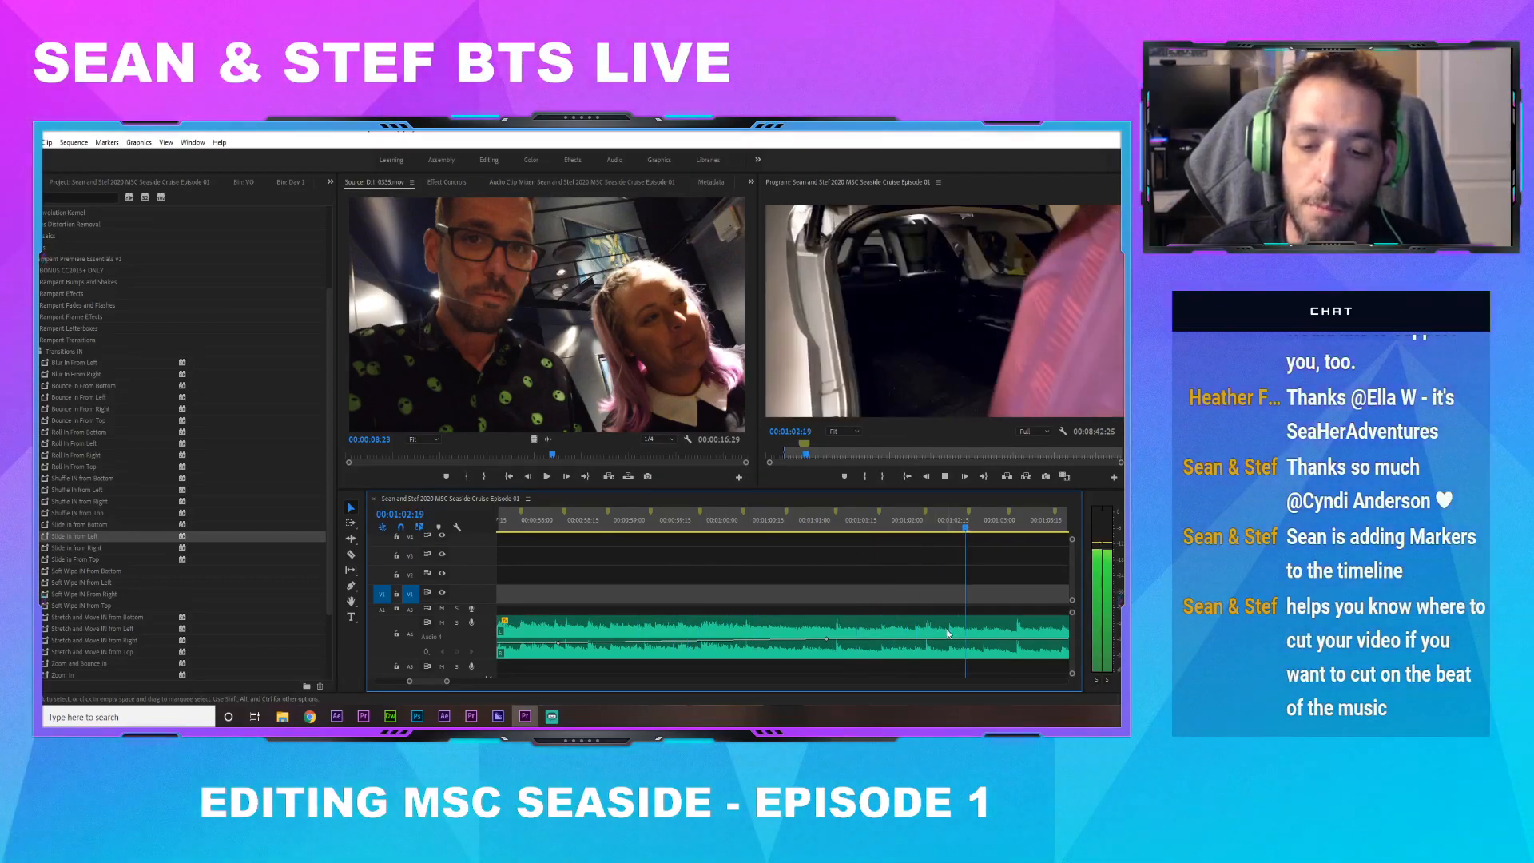
pyautogui.press('space')
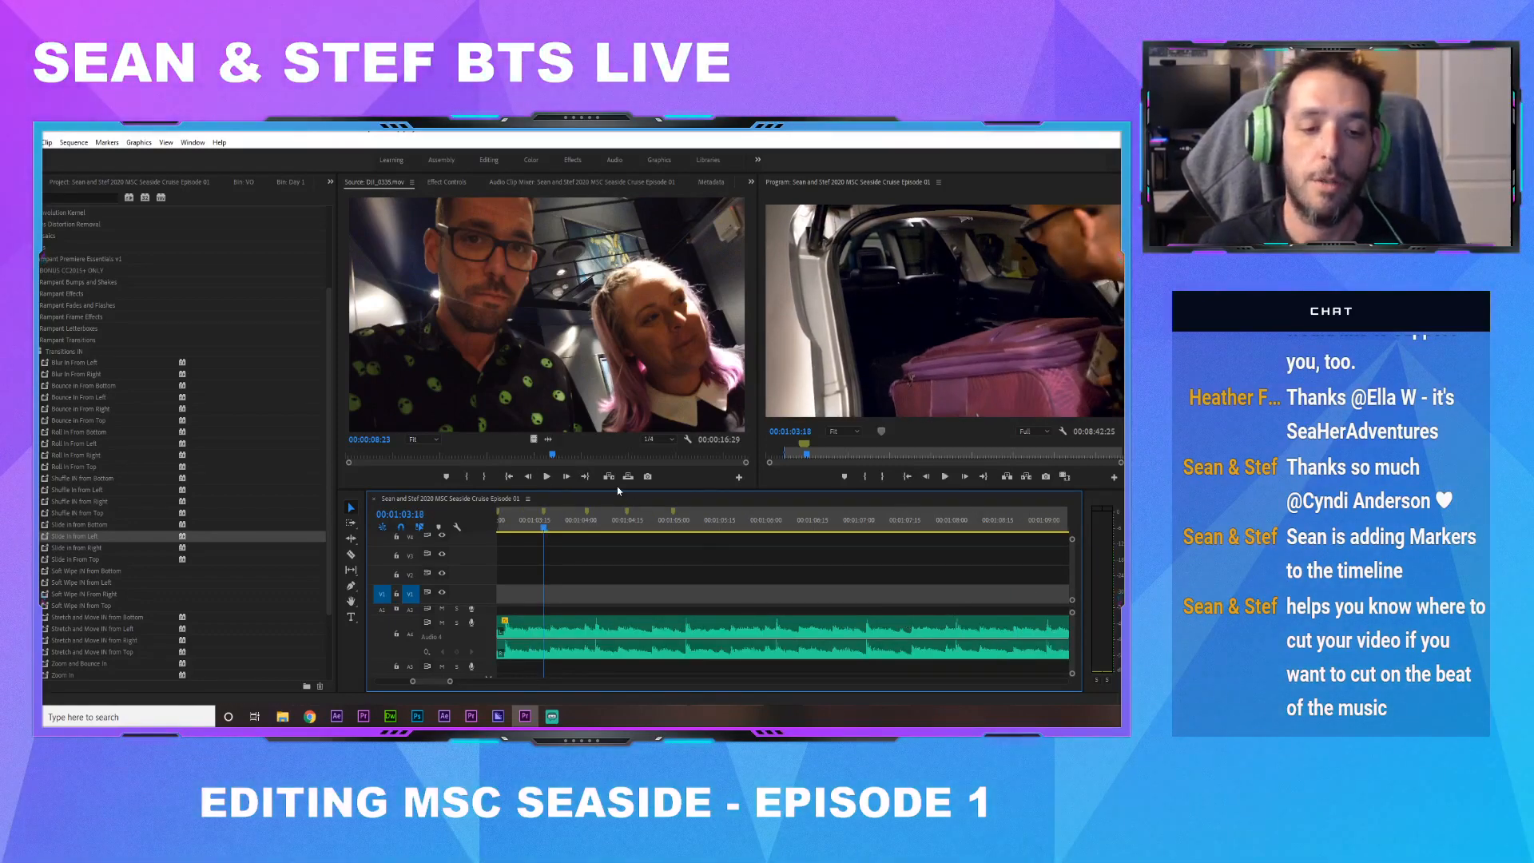
# Clear all the beat markers from the sequence
pyautogui.rightClick(673, 518)
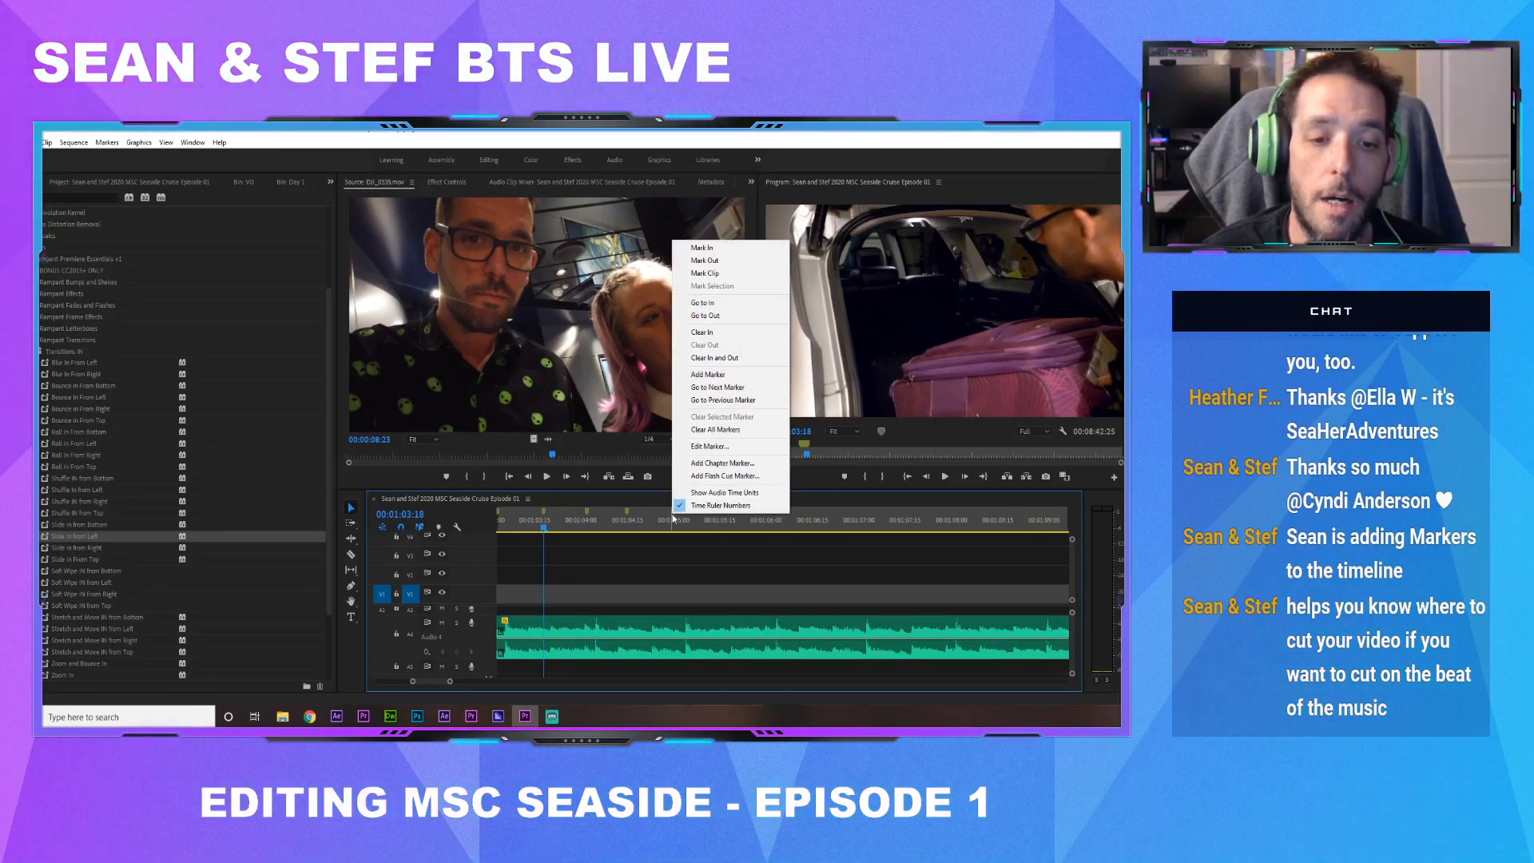
pyautogui.click(715, 429)
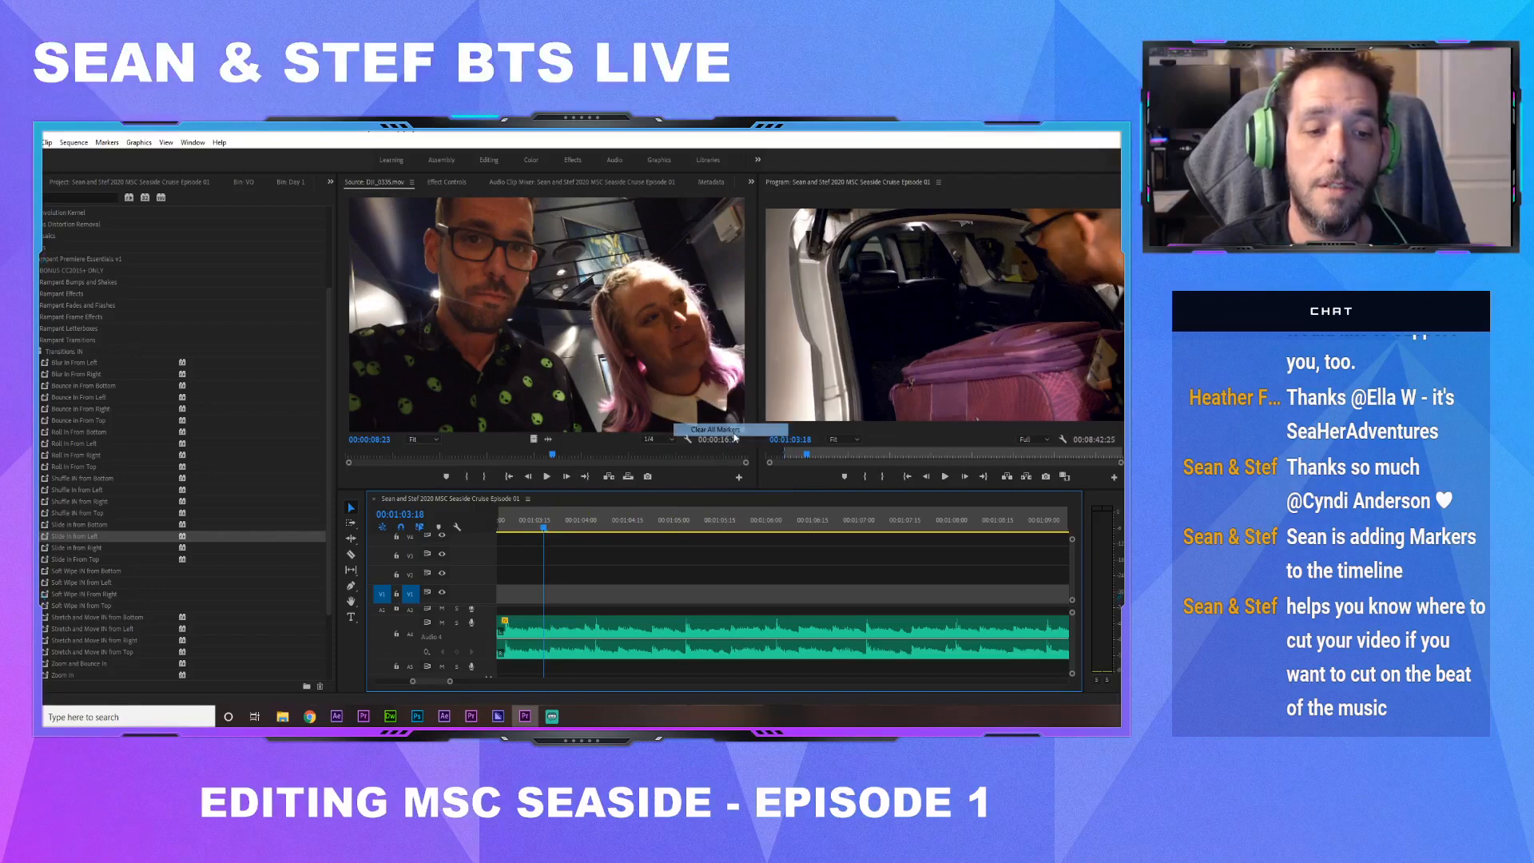
pyautogui.press('-')
pyautogui.press('-')
pyautogui.press('-')
pyautogui.press('-')
pyautogui.press('-')
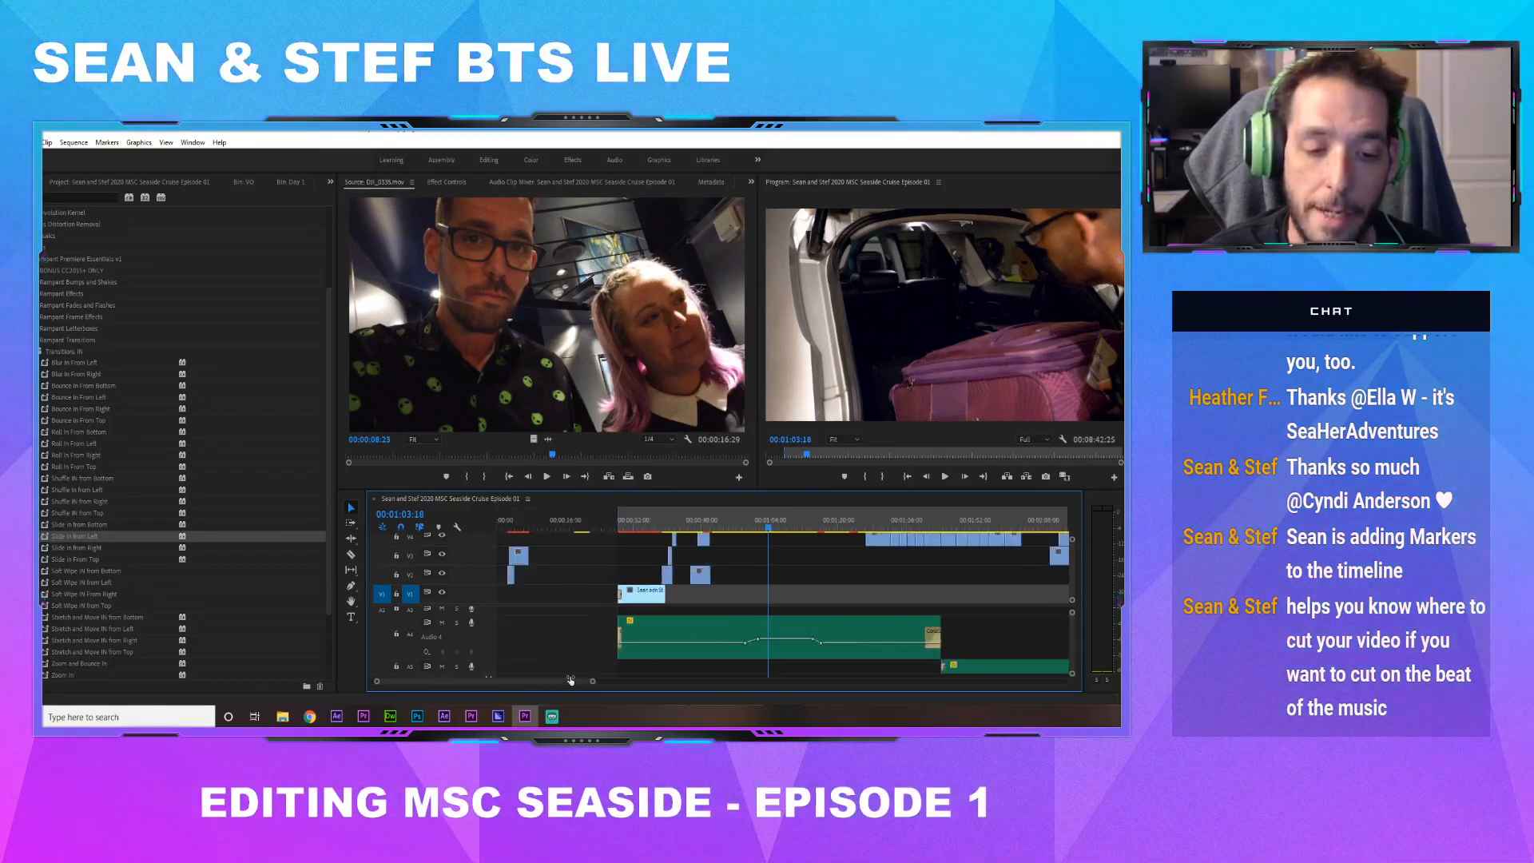
# Place the playhead at 00:01:50:16 on the luggage drop-off shot and save the project
pyautogui.moveTo(803, 521); pyautogui.dragTo(821, 521)
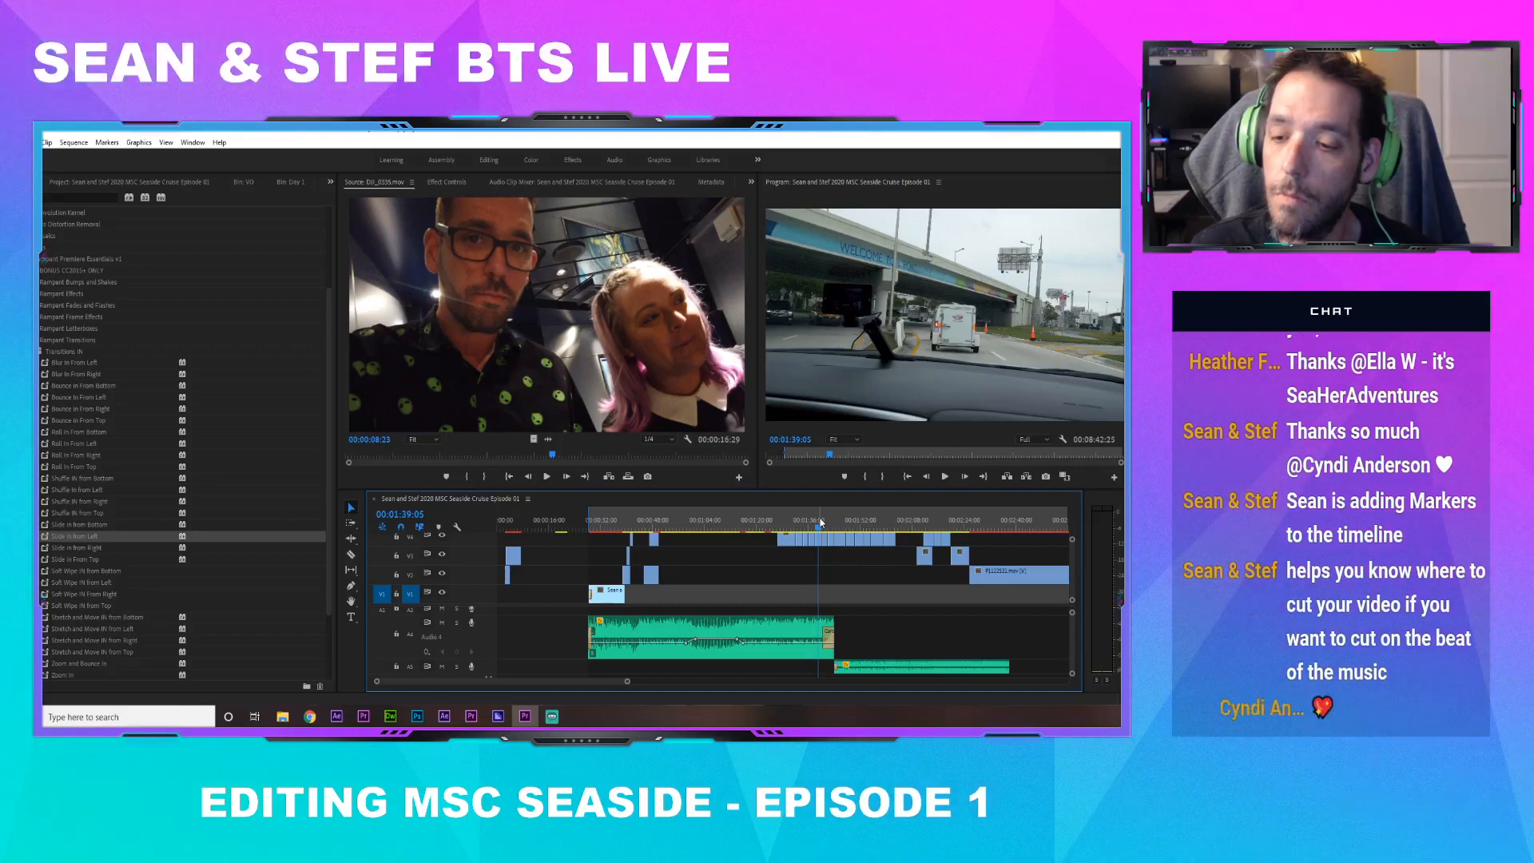
pyautogui.click(824, 524)
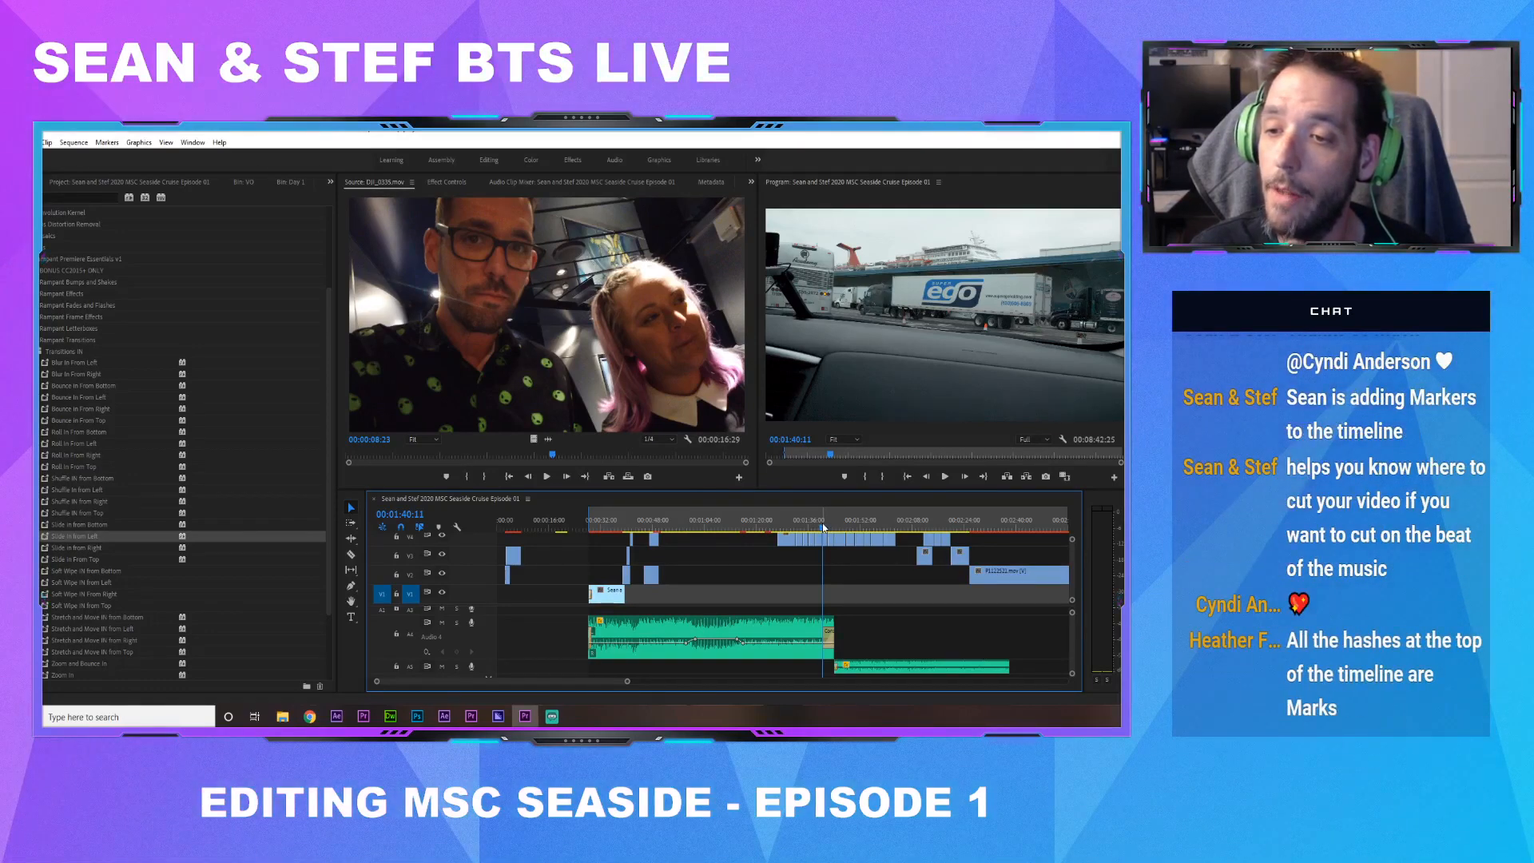
pyautogui.moveTo(626, 681); pyautogui.dragTo(704, 681)
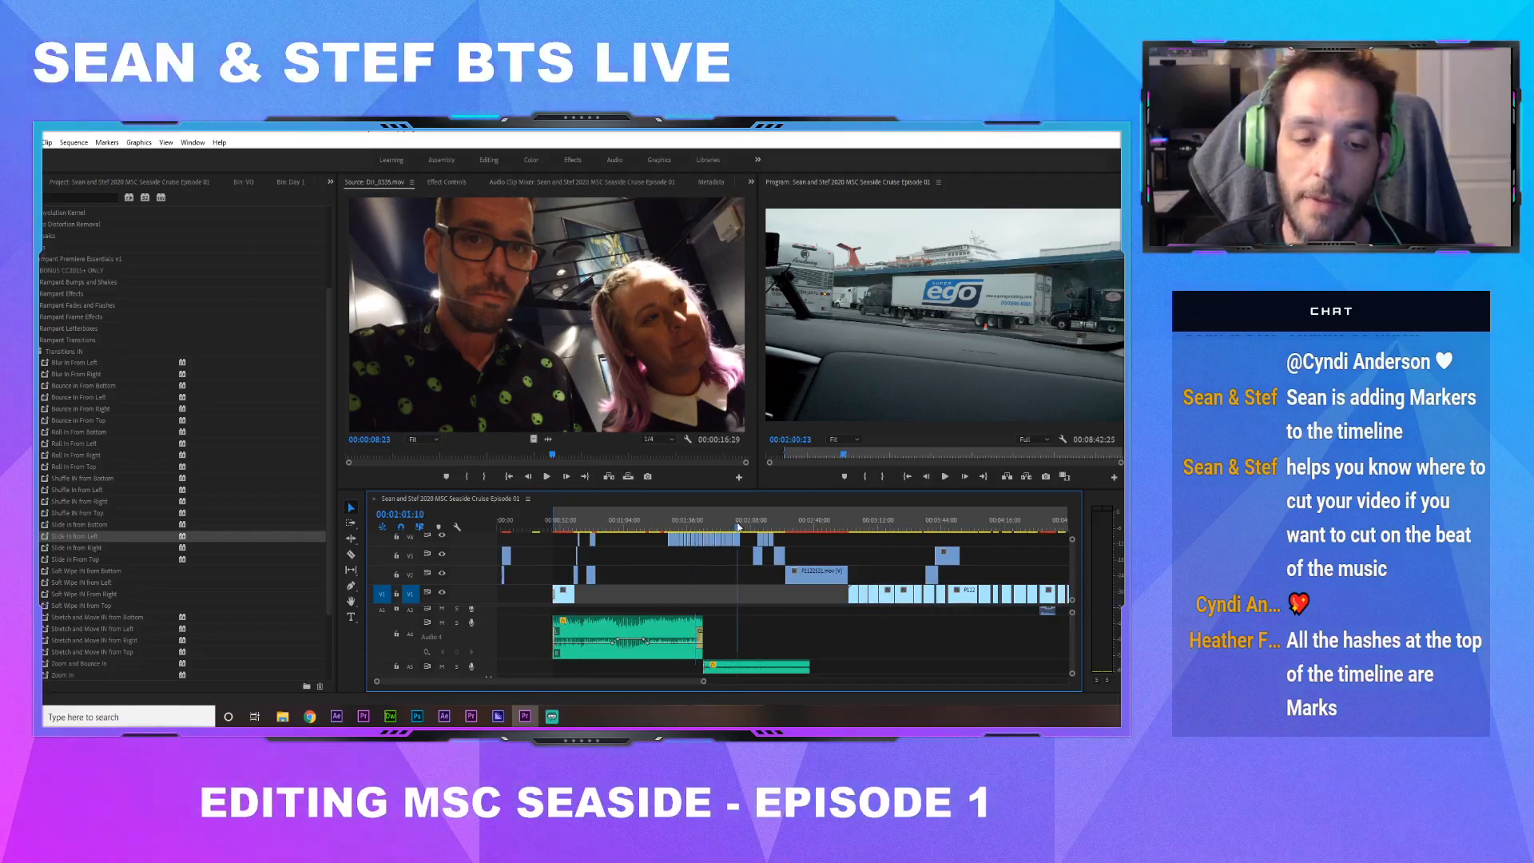
pyautogui.click(716, 528)
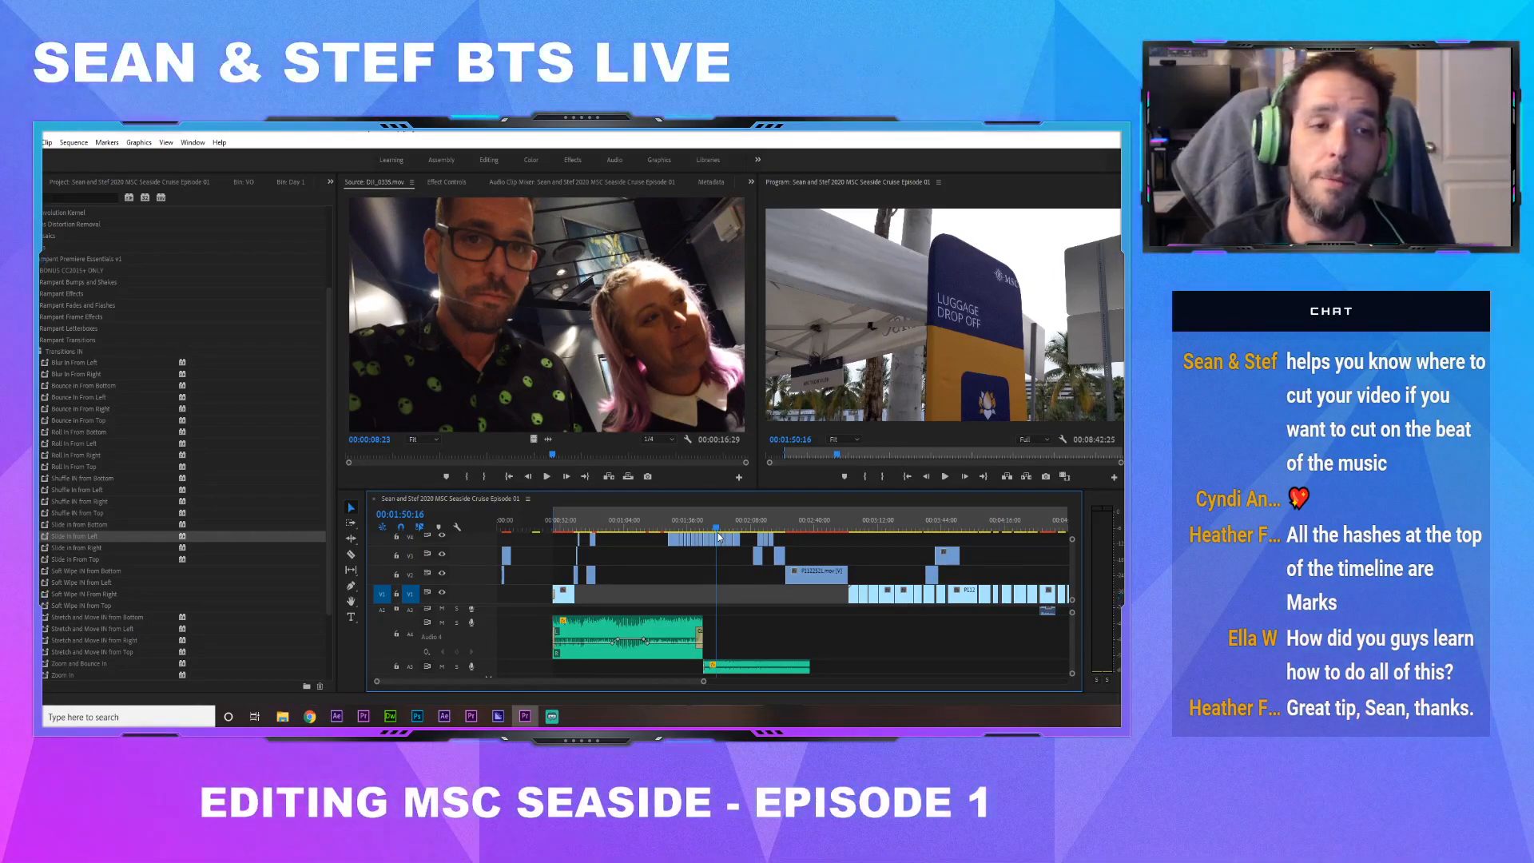
pyautogui.hotkey('ctrl', 's')
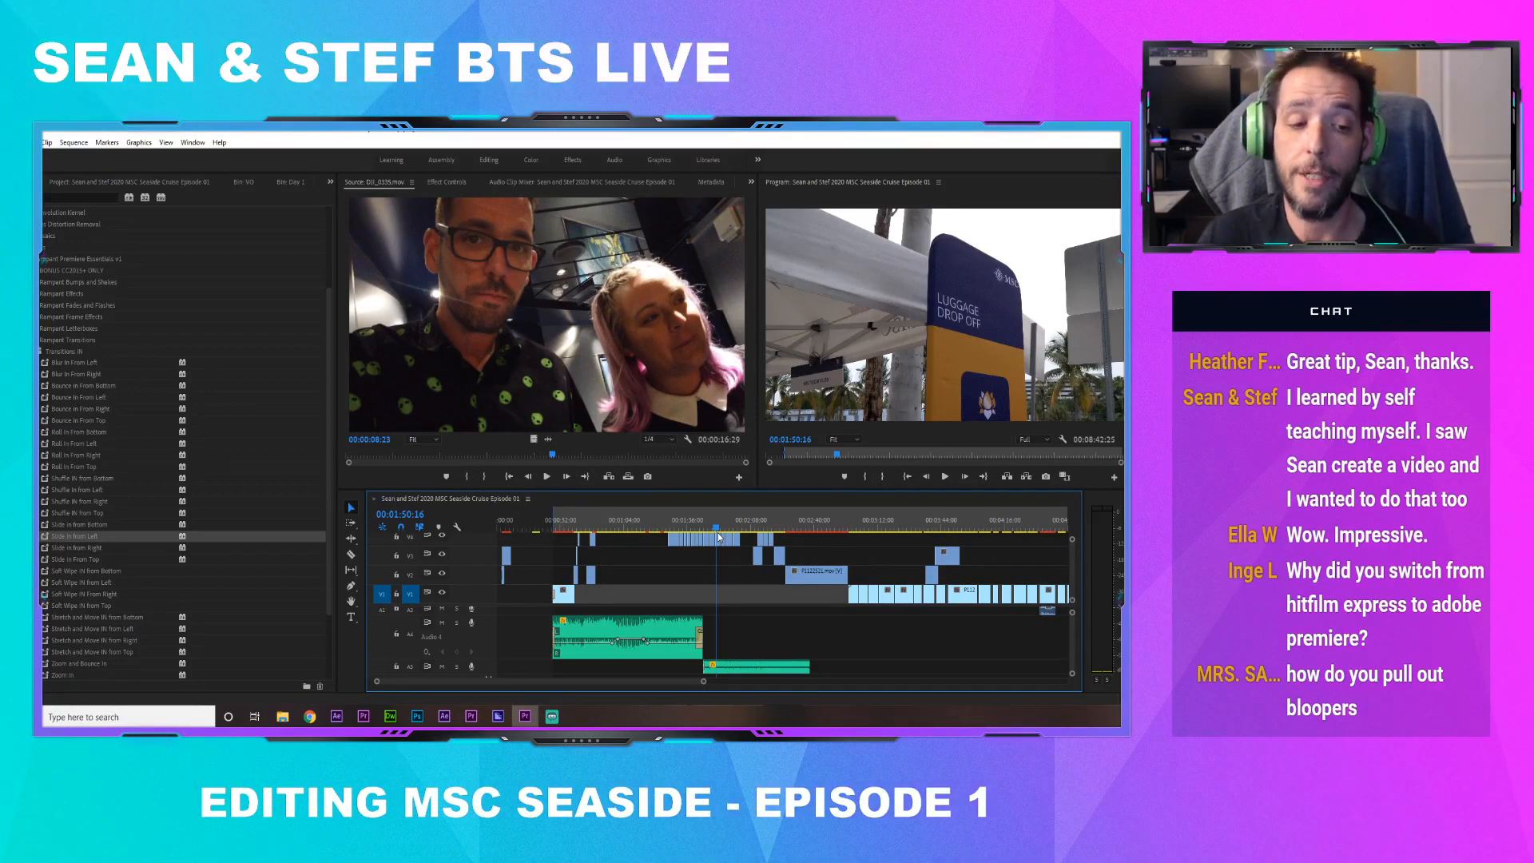
# Survey the whole sequence from its opening shot to the far end, returning to the first uncut clips at 00:02:58:01
pyautogui.moveTo(513, 520); pyautogui.dragTo(513, 517)
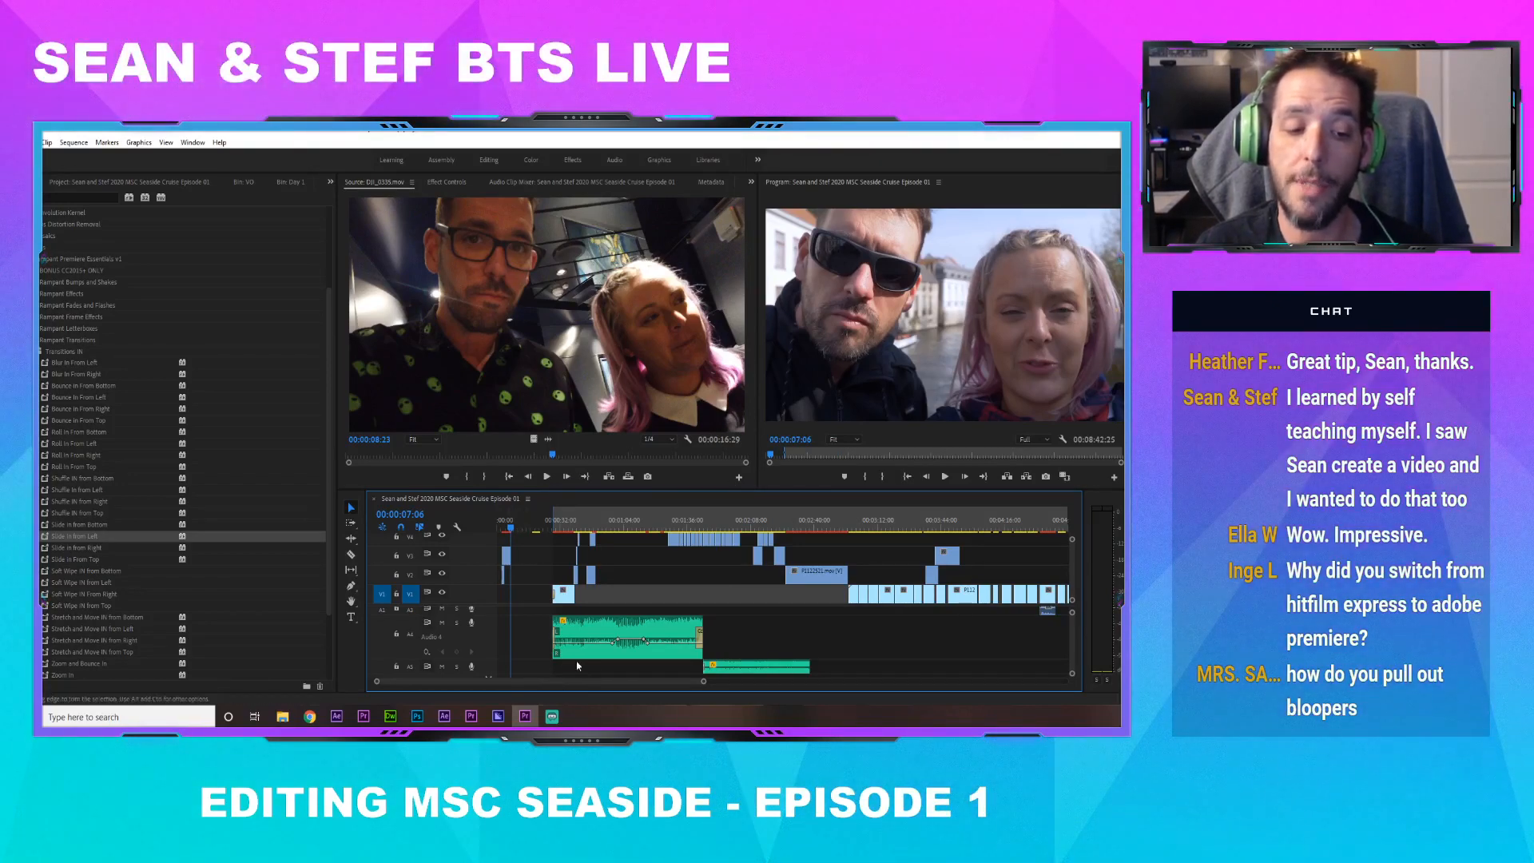
pyautogui.moveTo(703, 682); pyautogui.dragTo(1037, 681)
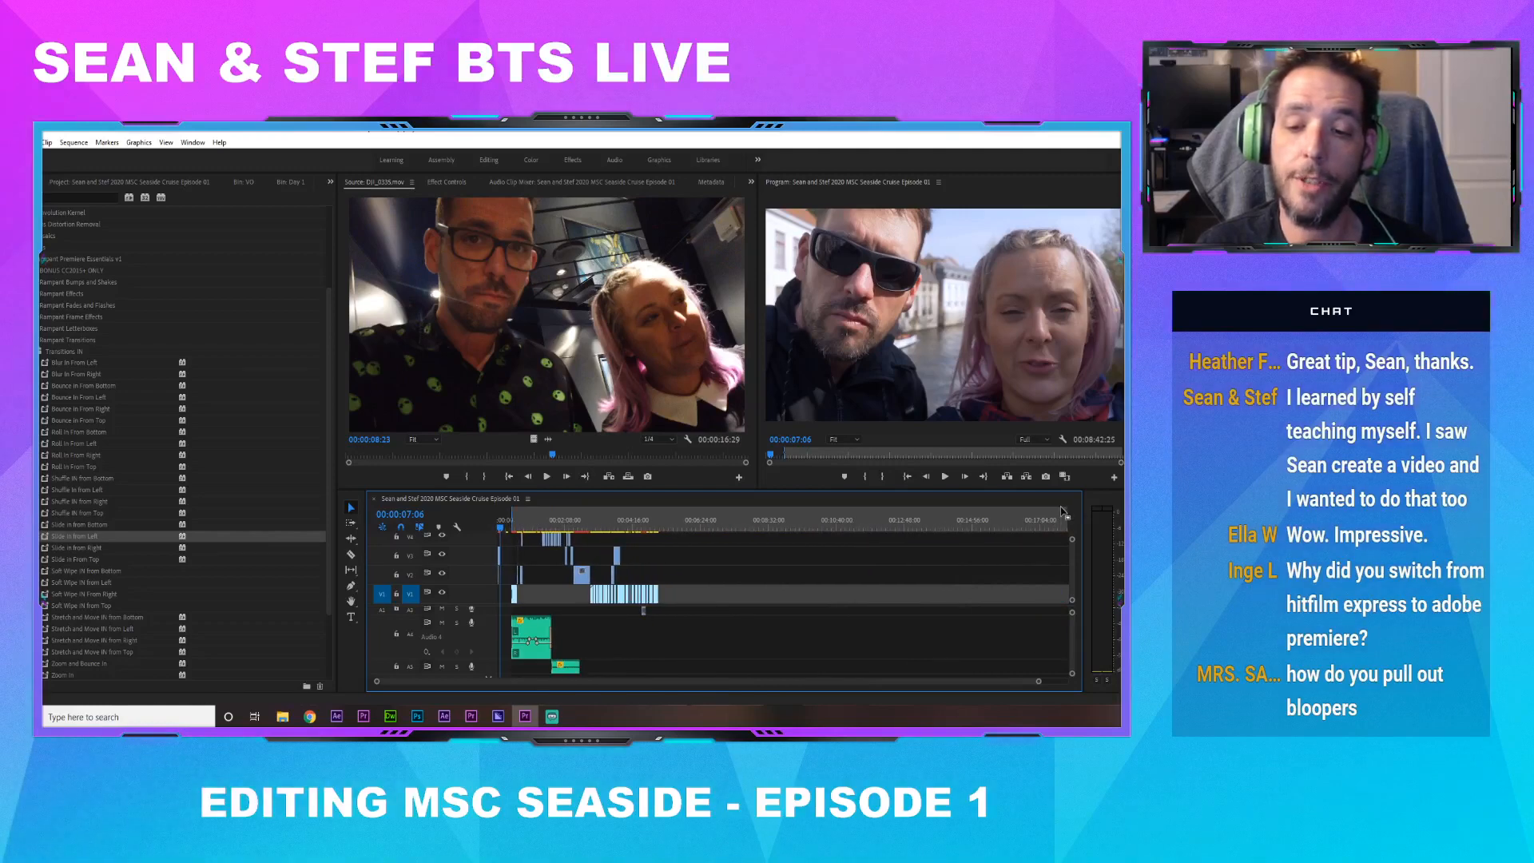
pyautogui.click(1034, 527)
pyautogui.moveTo(1035, 532); pyautogui.dragTo(1034, 539)
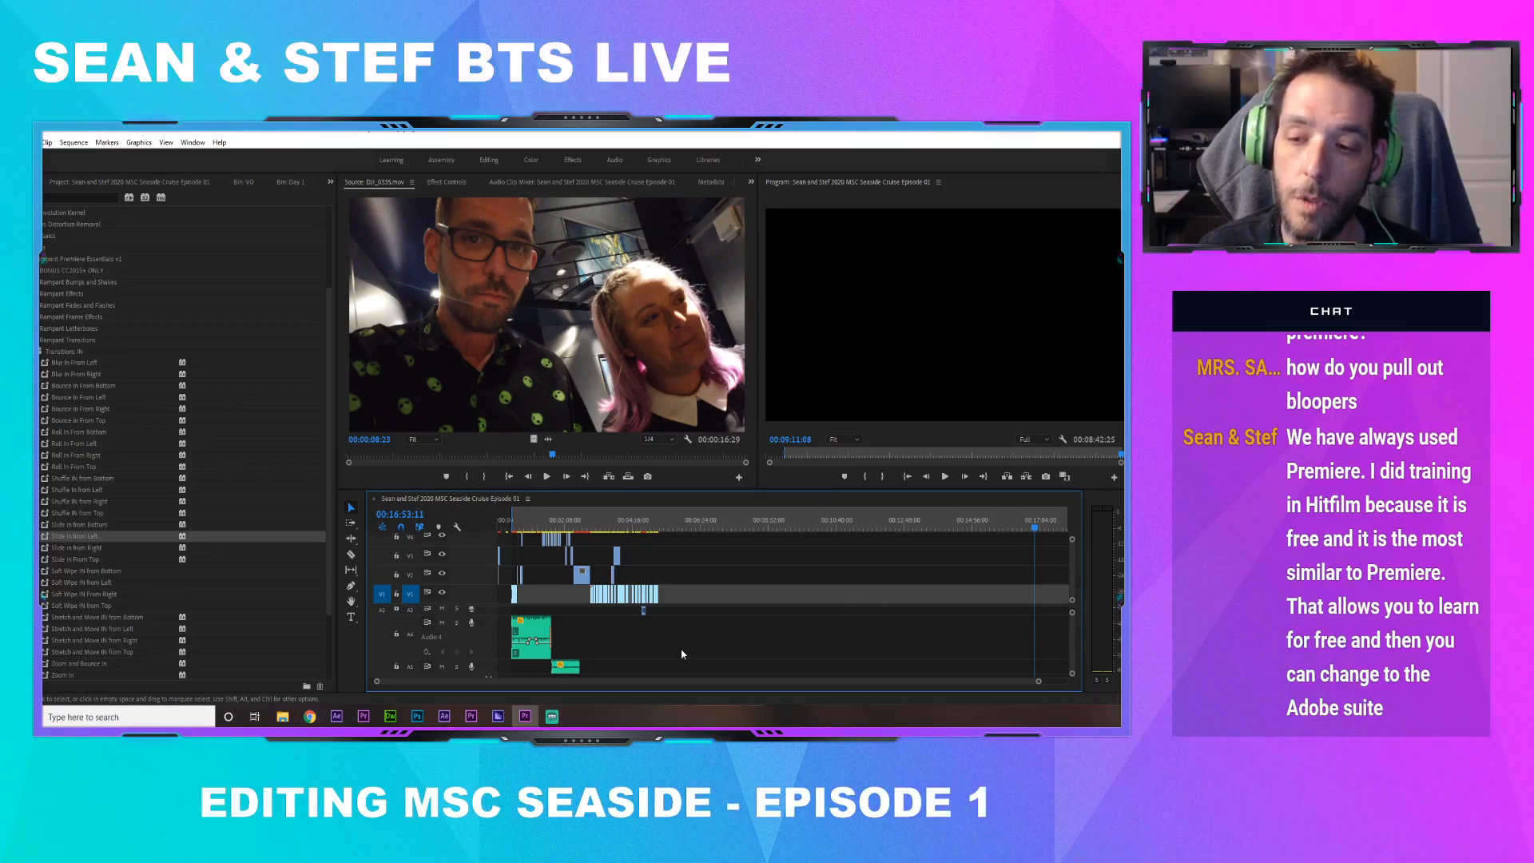
pyautogui.click(587, 527)
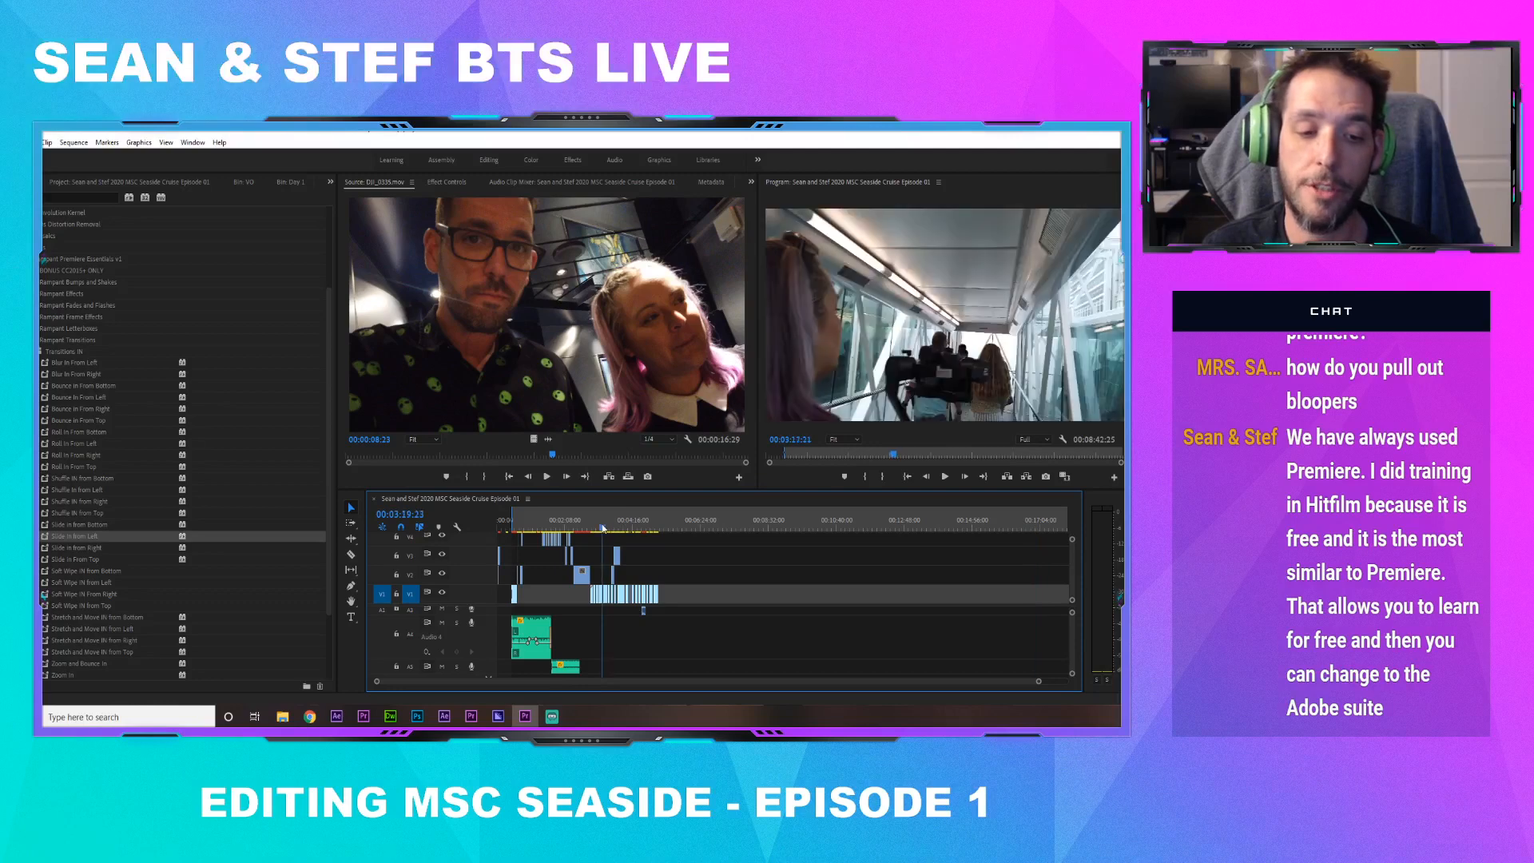
pyautogui.moveTo(587, 528); pyautogui.dragTo(592, 527)
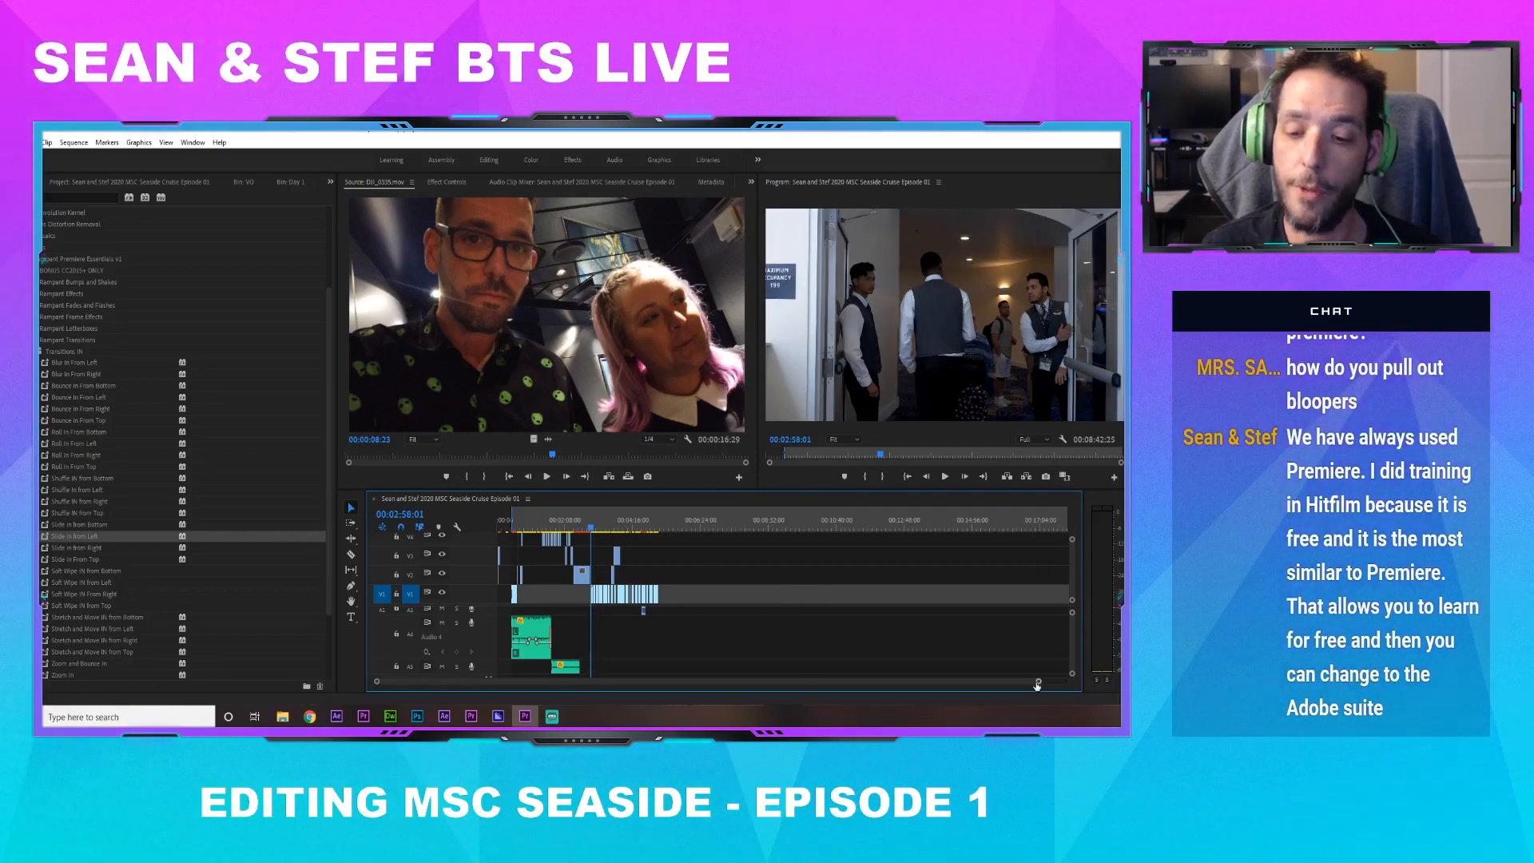
# Play the last seconds of the couple's talking clip and place the playhead at its end, 00:02:57:13
pyautogui.press('=')
pyautogui.press('=')
pyautogui.press('=')
pyautogui.press('=')
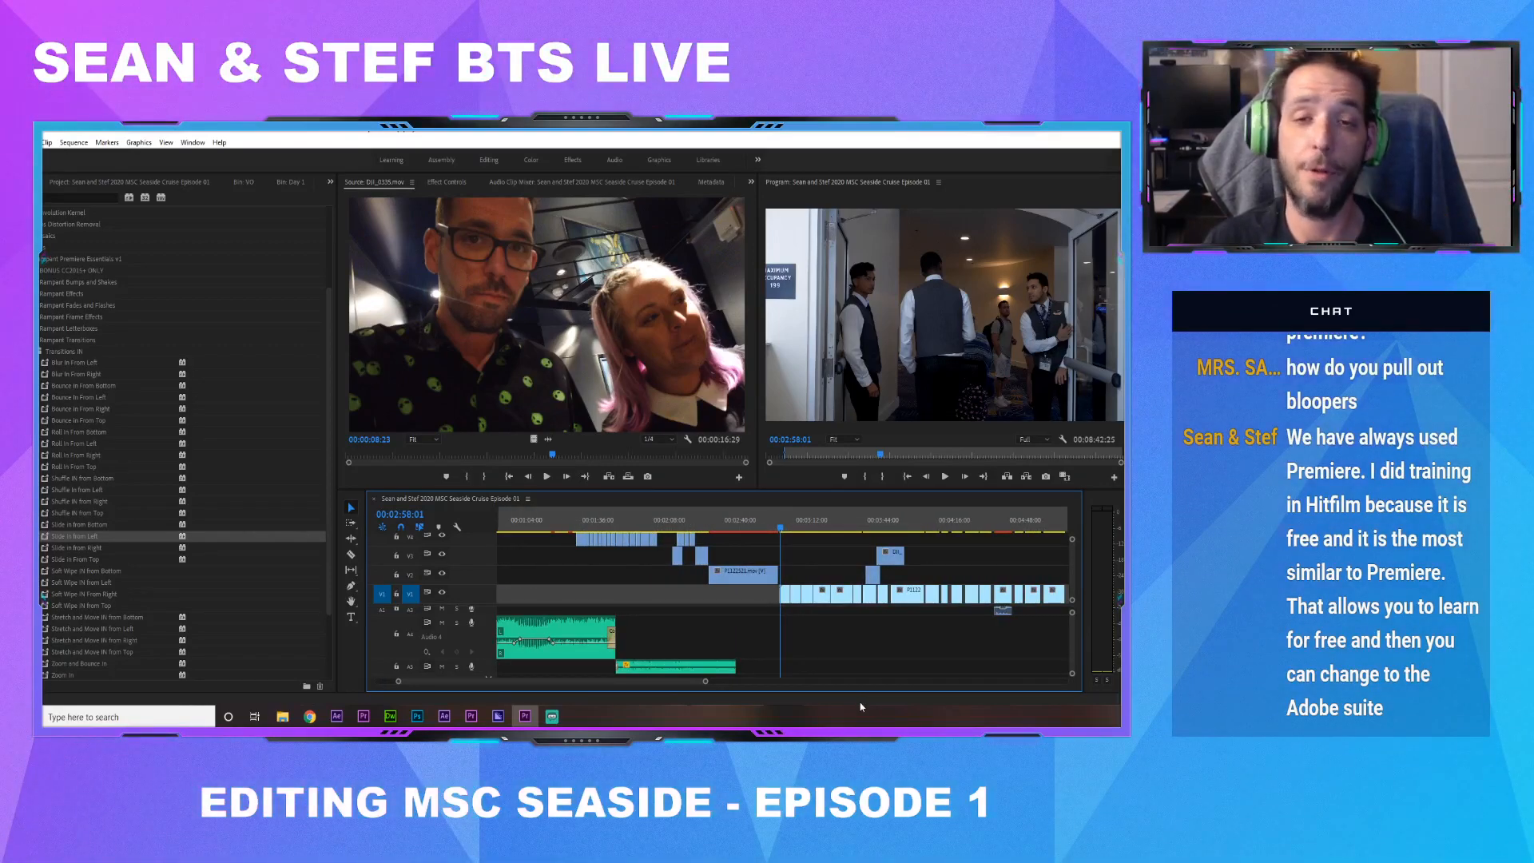
pyautogui.click(774, 521)
pyautogui.moveTo(775, 523); pyautogui.dragTo(779, 524)
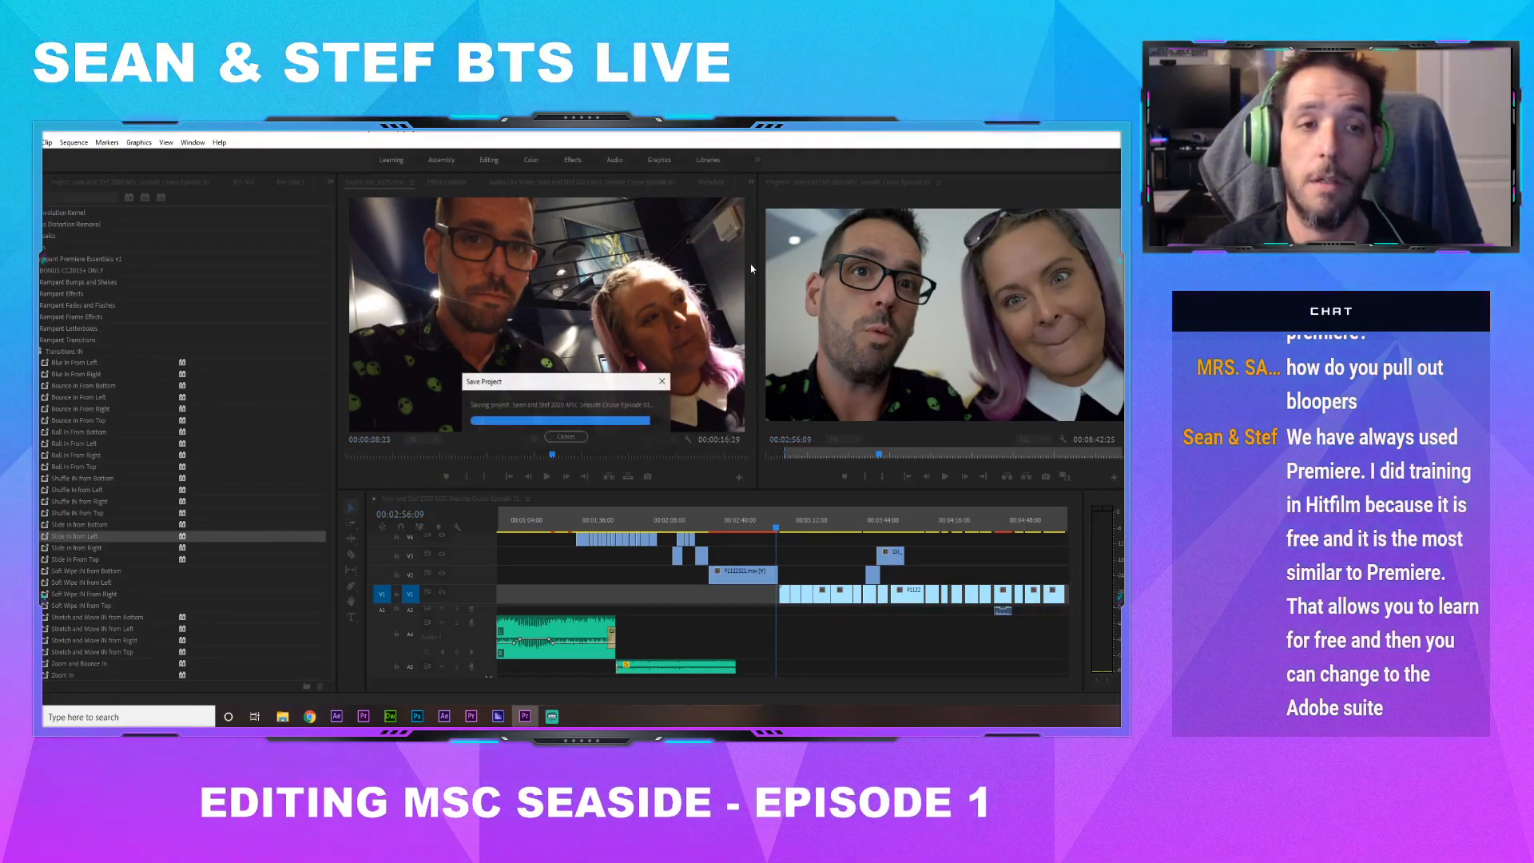
pyautogui.click(773, 521)
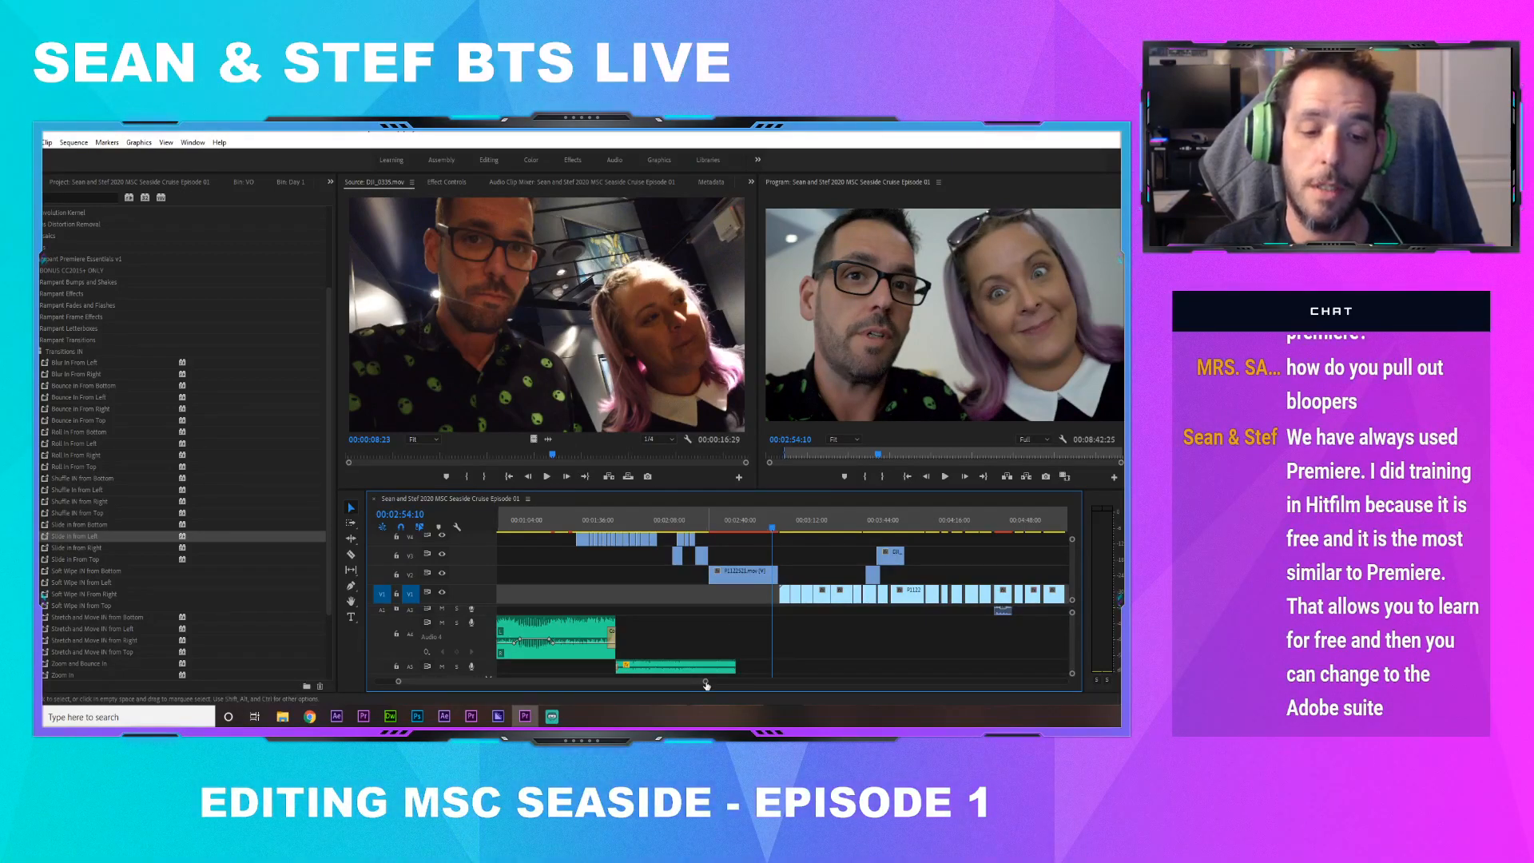
pyautogui.moveTo(705, 683); pyautogui.dragTo(624, 686)
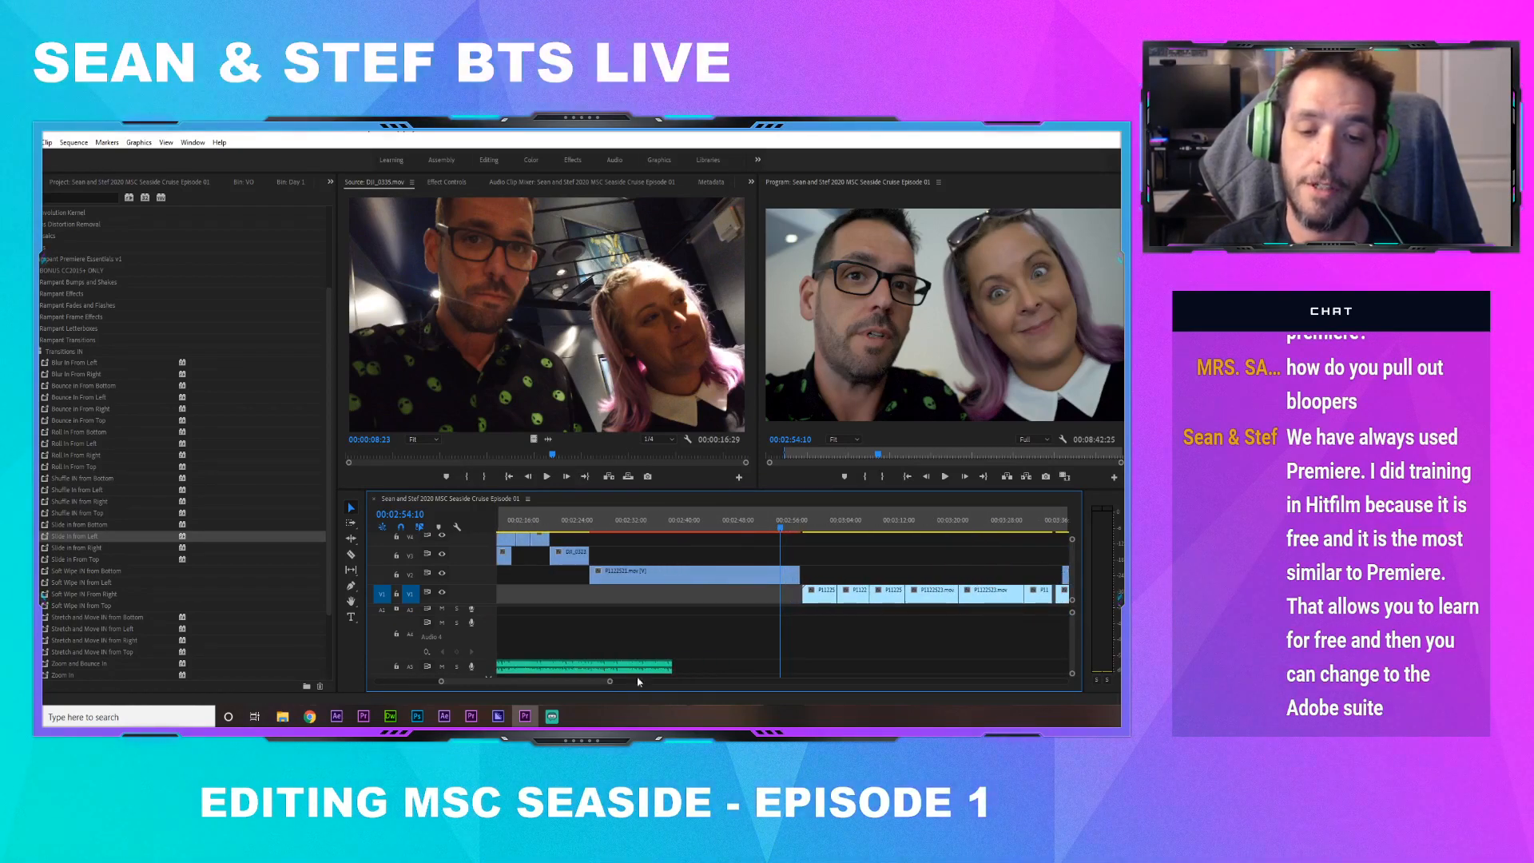
pyautogui.press('space')
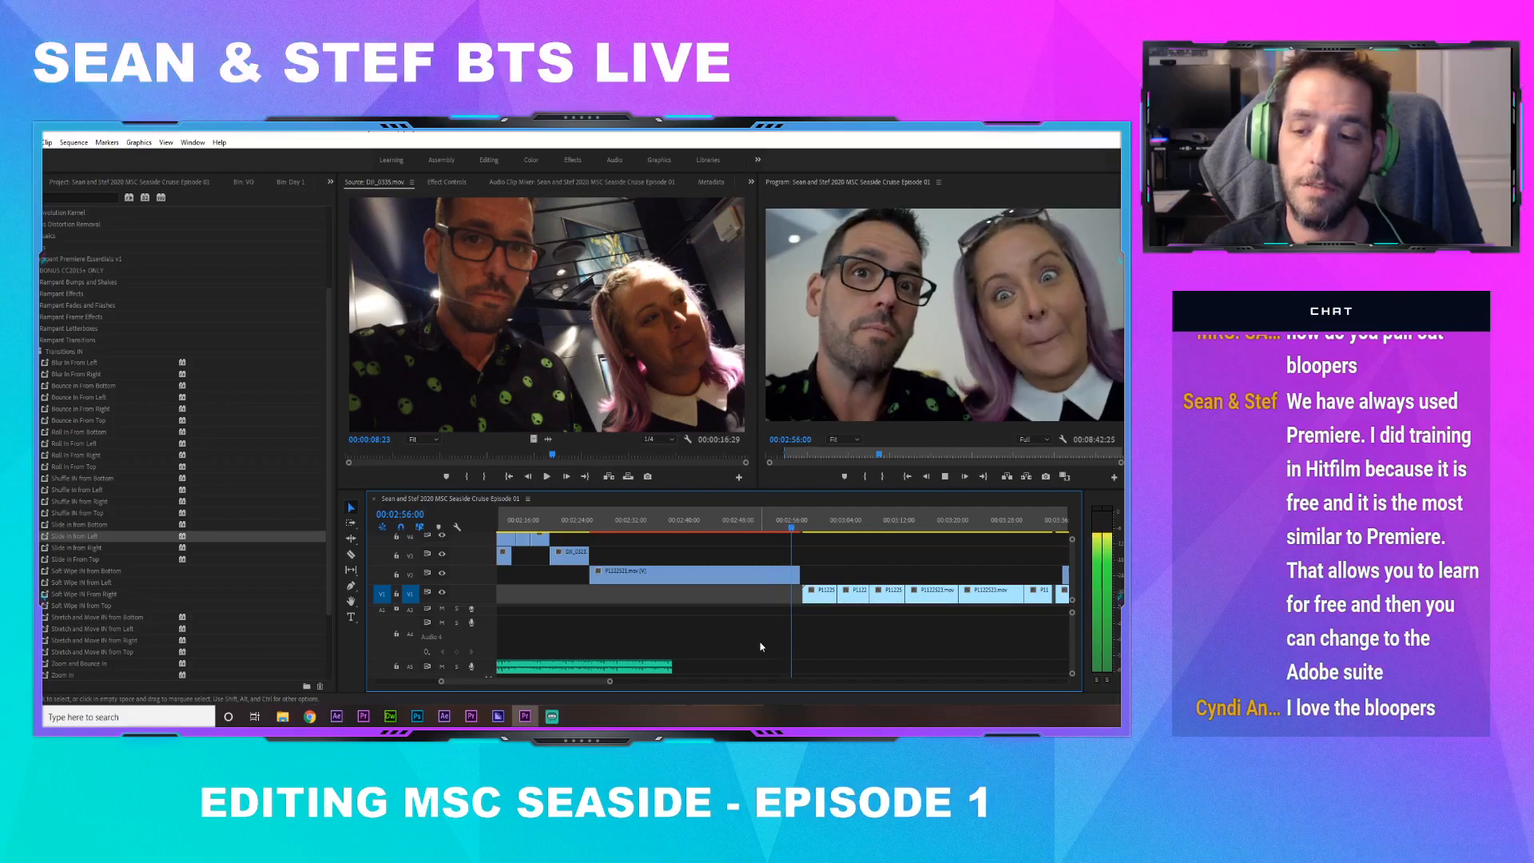
pyautogui.press('space')
pyautogui.moveTo(779, 521); pyautogui.dragTo(801, 522)
pyautogui.moveTo(610, 683); pyautogui.dragTo(575, 685)
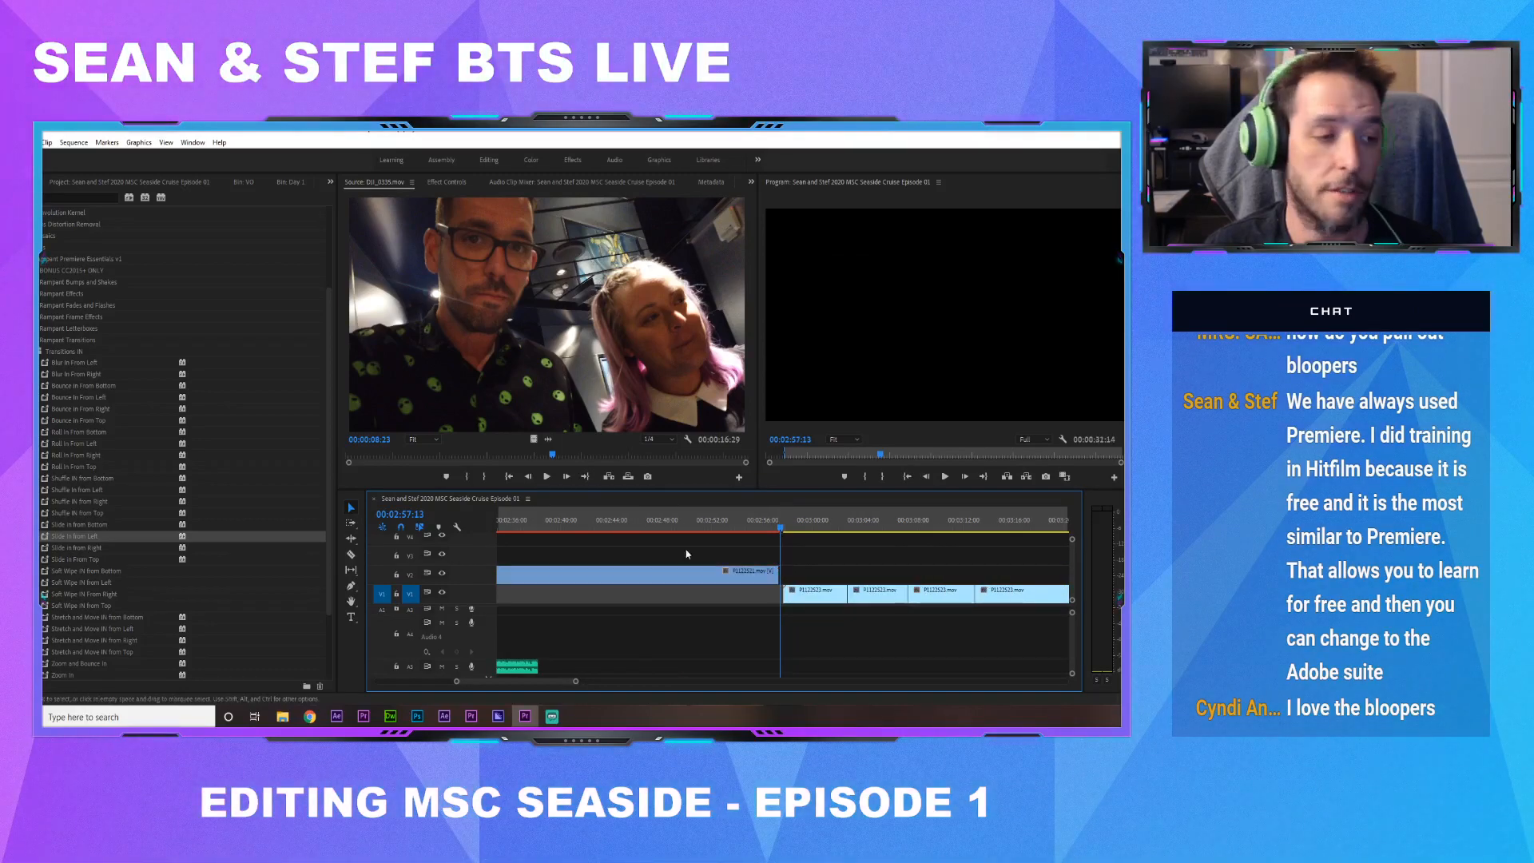
# Apply the Slide Out to Right transition preset to the end of the couple's talking clip and play the result
pyautogui.click(31, 351)
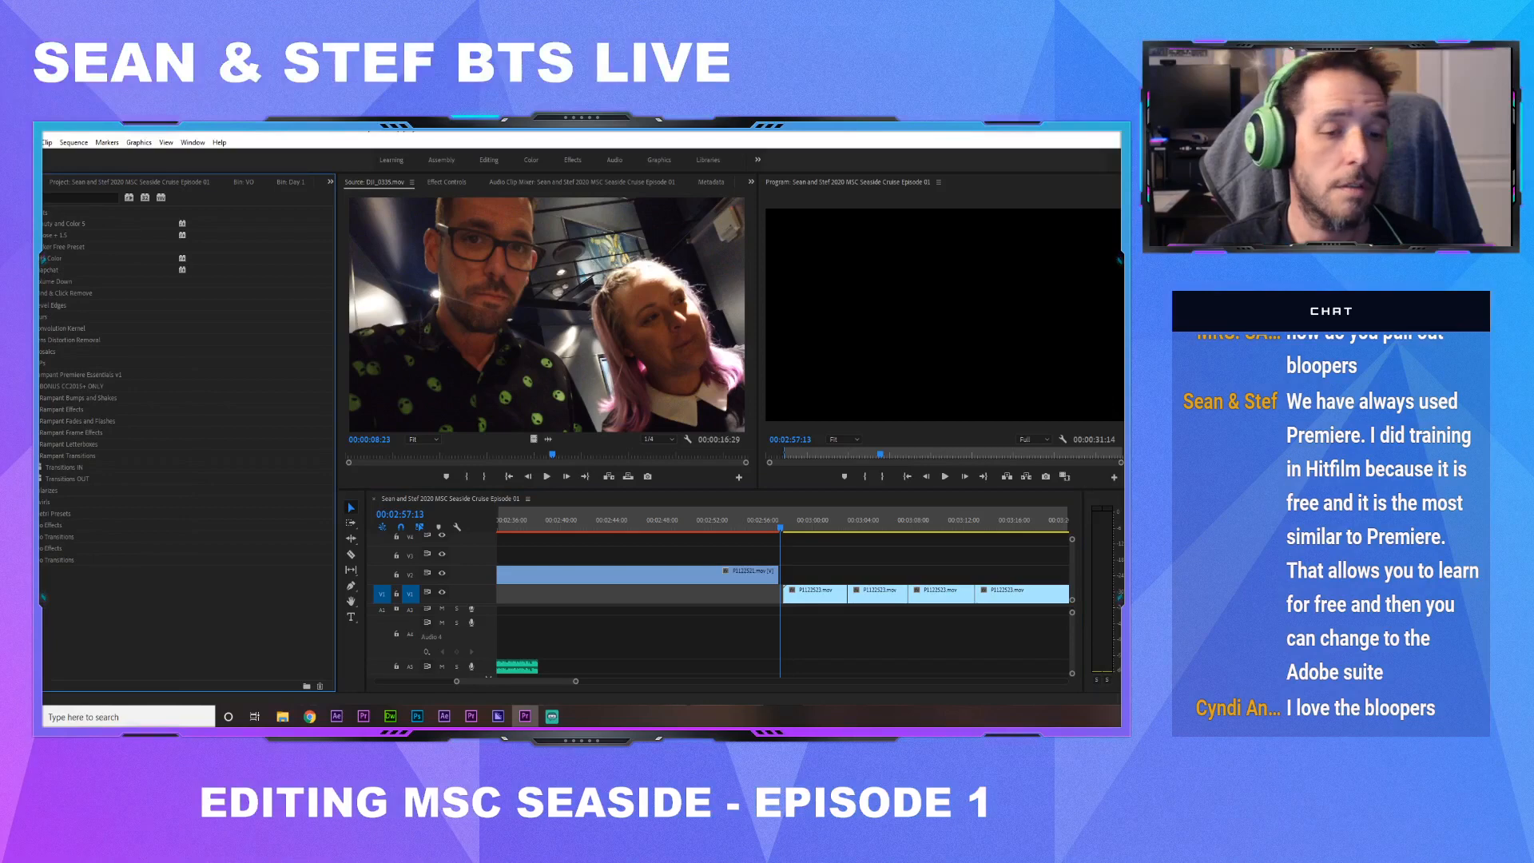
pyautogui.click(32, 480)
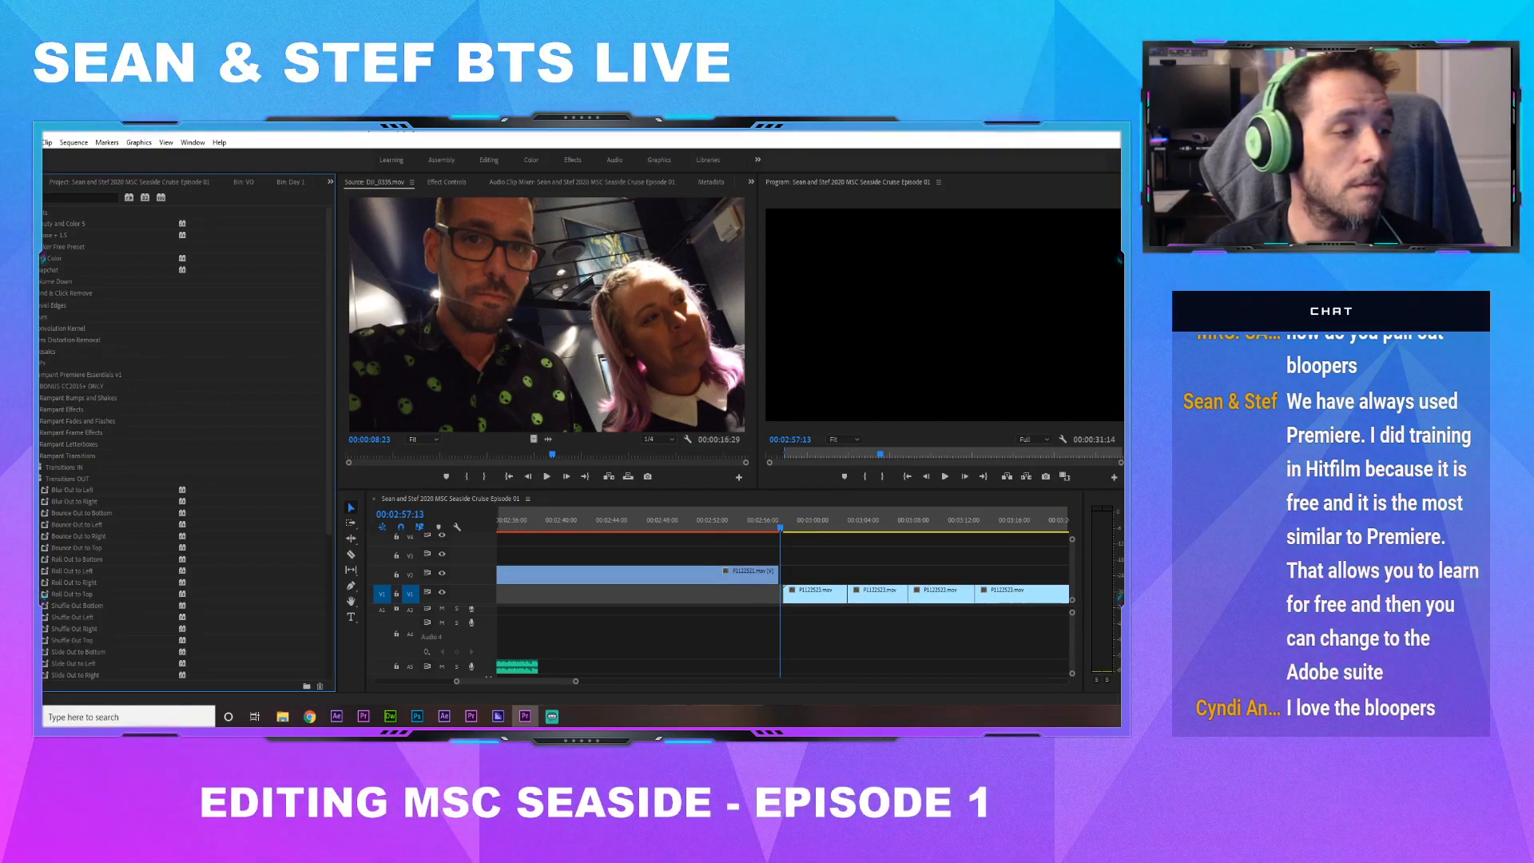
pyautogui.scroll(-3, 78, 537)
pyautogui.moveTo(75, 593); pyautogui.dragTo(773, 574)
pyautogui.moveTo(774, 527); pyautogui.dragTo(760, 528)
pyautogui.press('space')
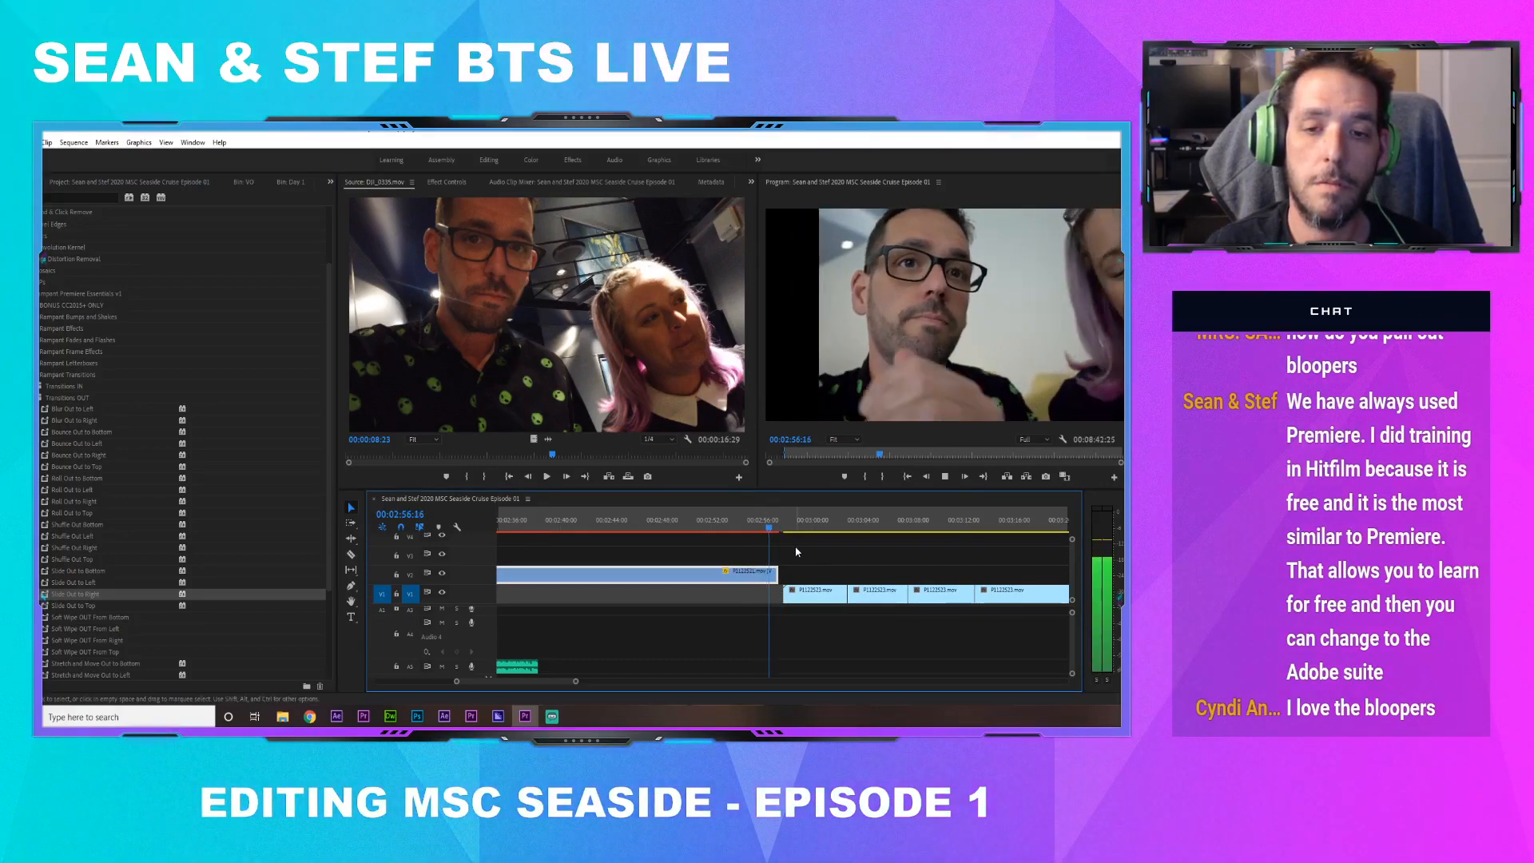
pyautogui.press('space')
# Move the following hallway clip earlier to start at 00:02:56:09 beneath the slide-out and play the overlap
pyautogui.moveTo(774, 524); pyautogui.dragTo(768, 531)
pyautogui.moveTo(806, 602); pyautogui.dragTo(795, 605)
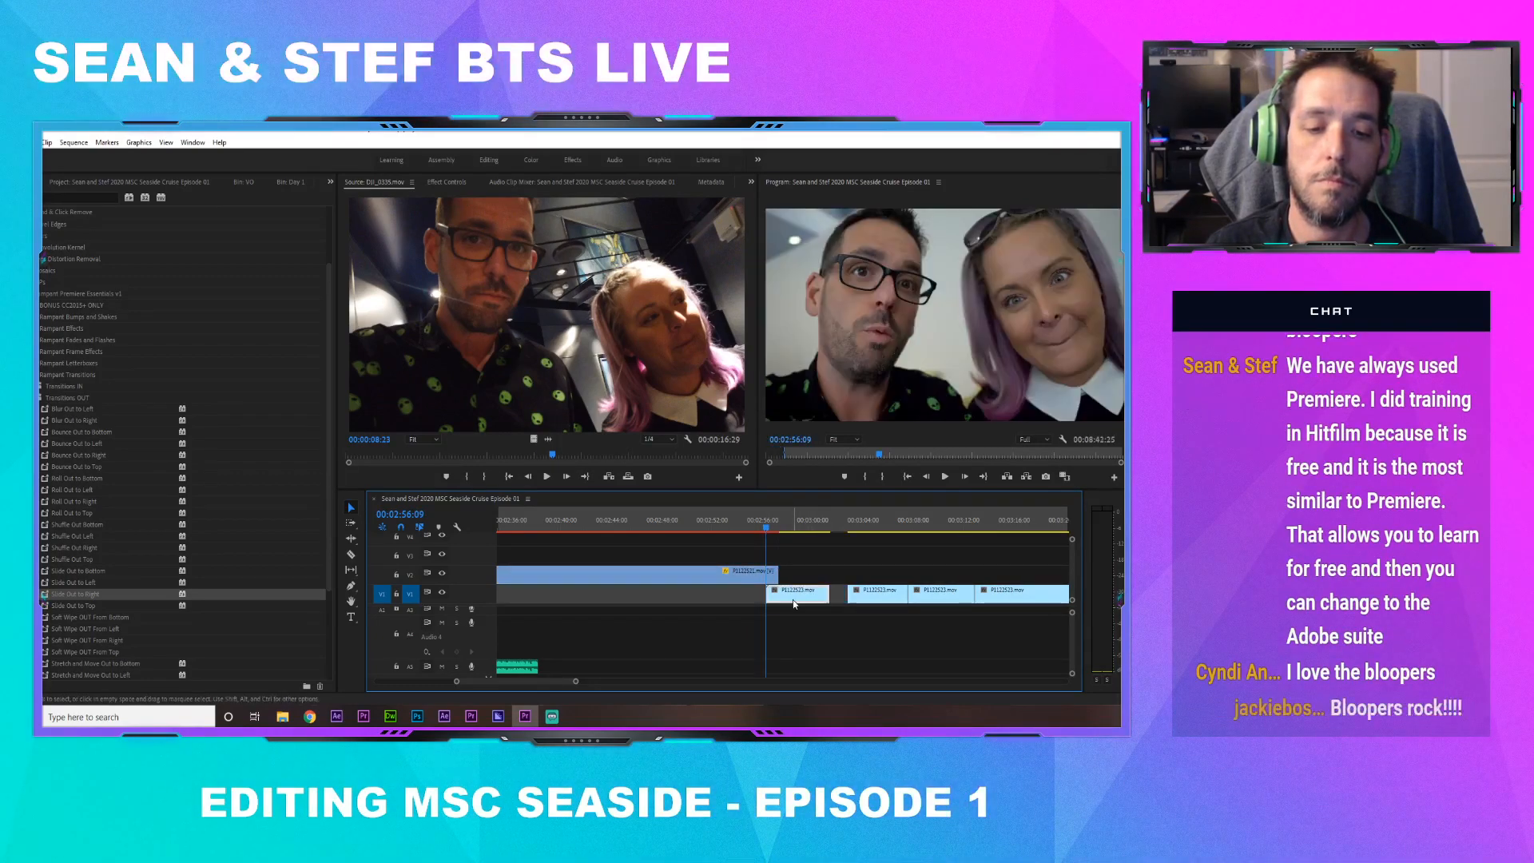
pyautogui.press('space')
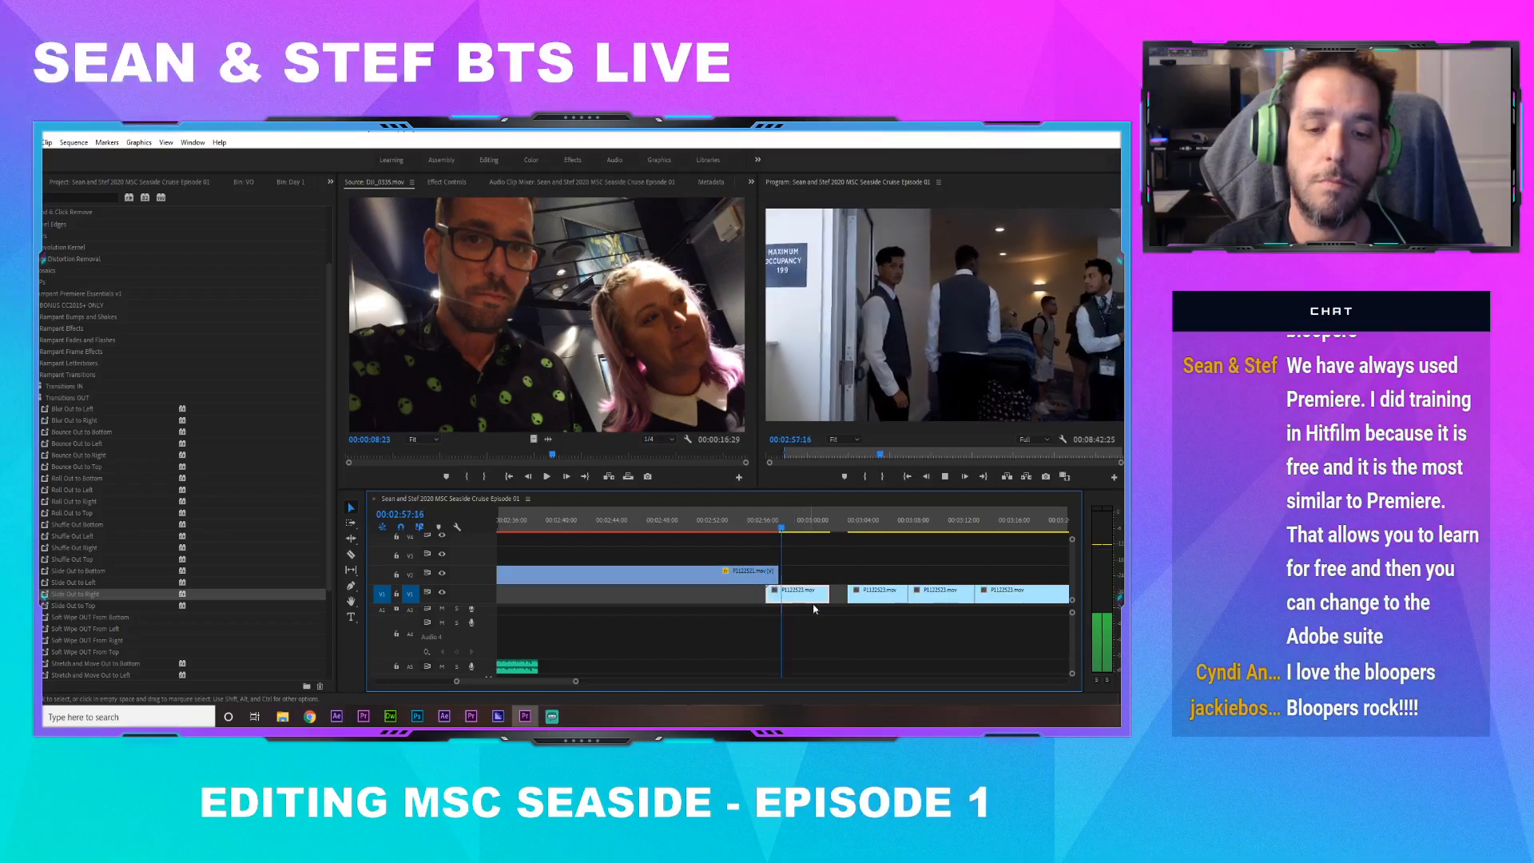
pyautogui.press('space')
# Apply the default audio transition to the end of the talking clip's audio
pyautogui.moveTo(1072, 639); pyautogui.dragTo(1075, 595)
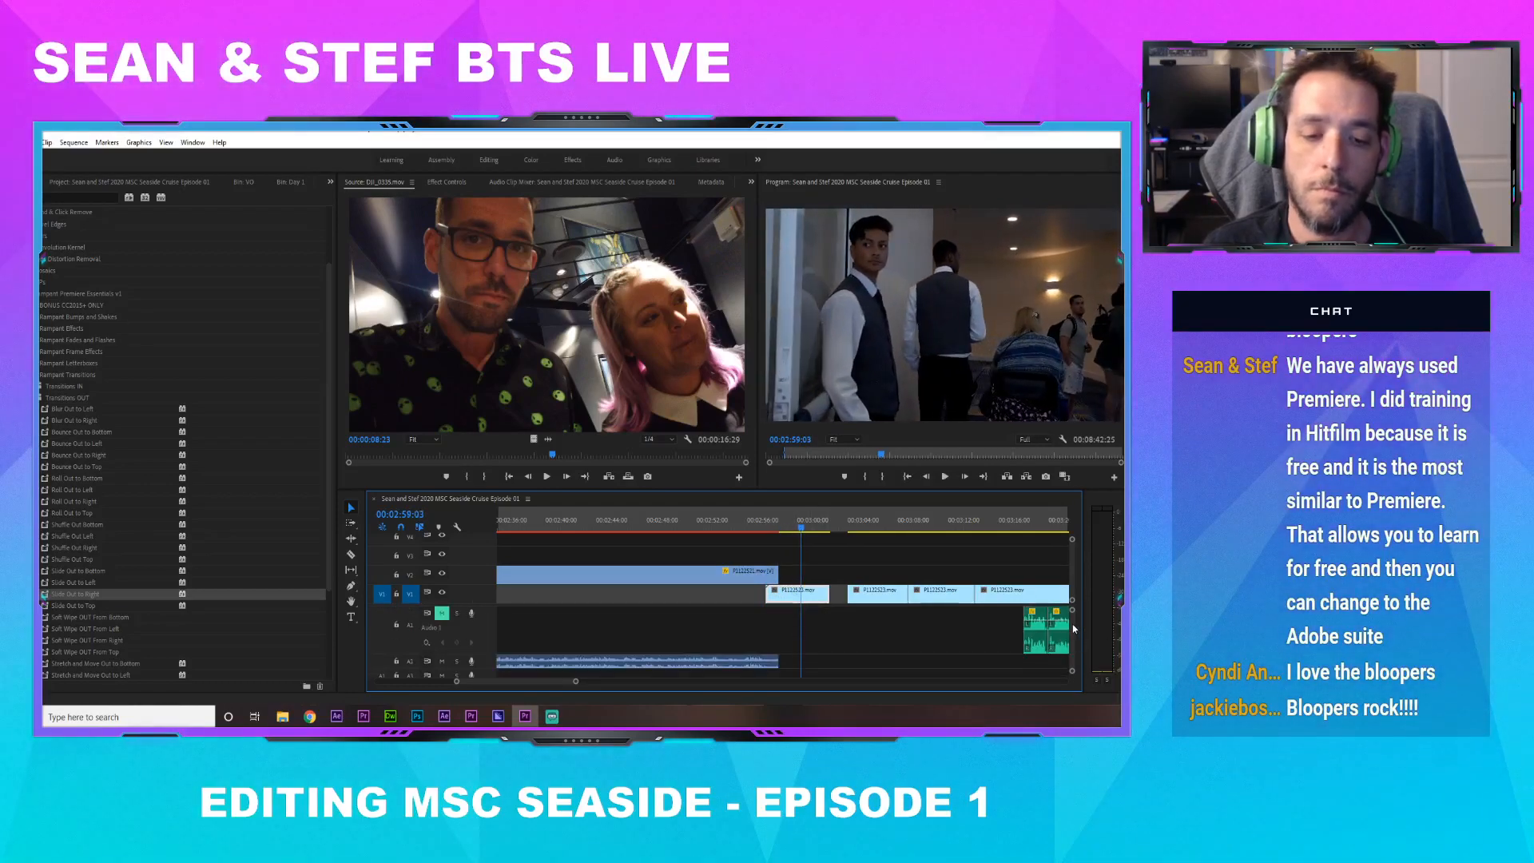
pyautogui.rightClick(779, 659)
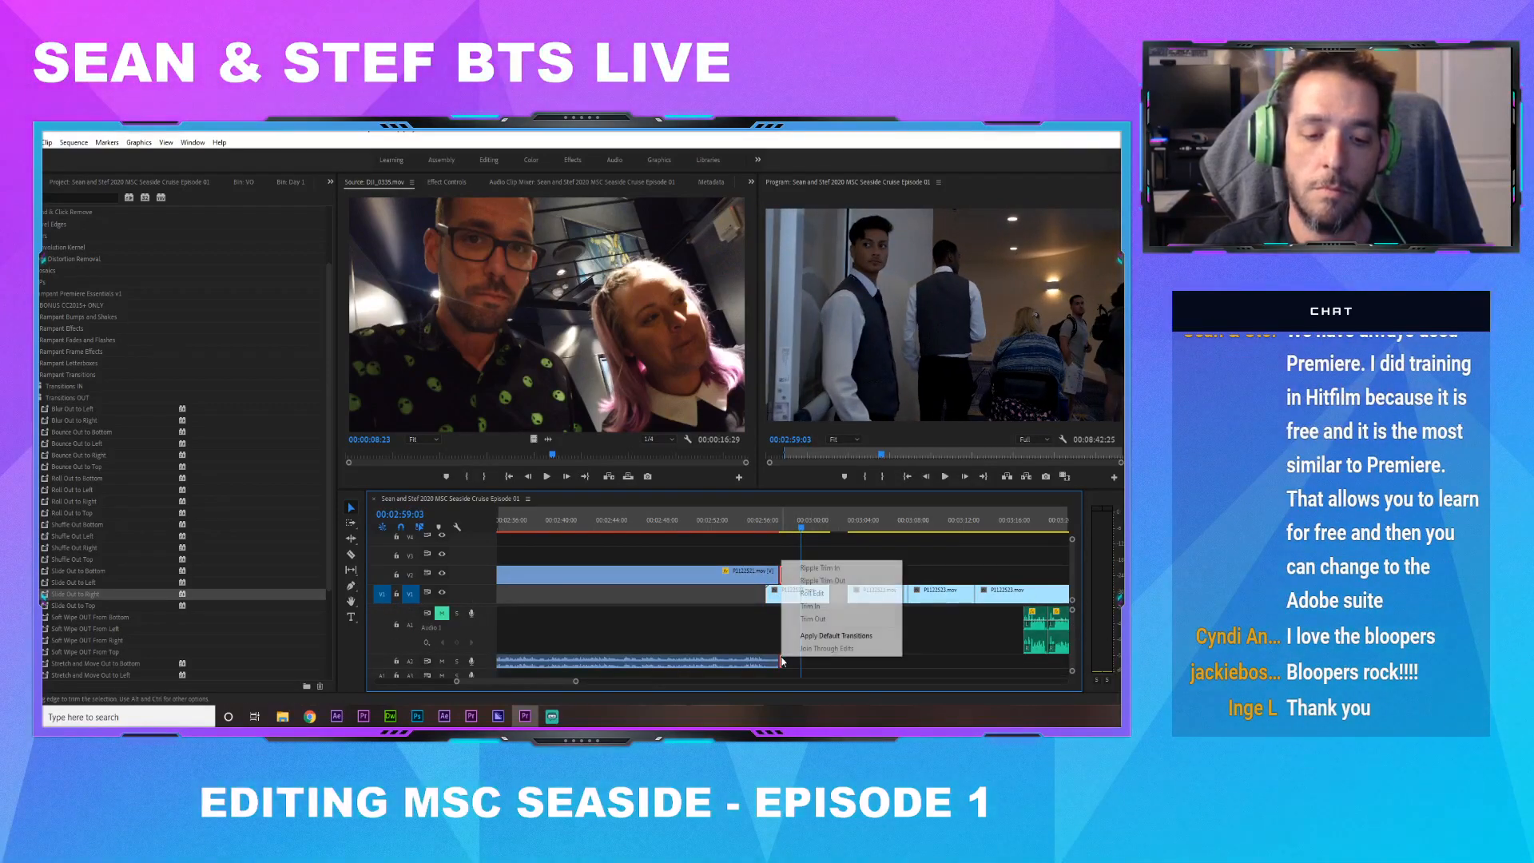
pyautogui.click(835, 633)
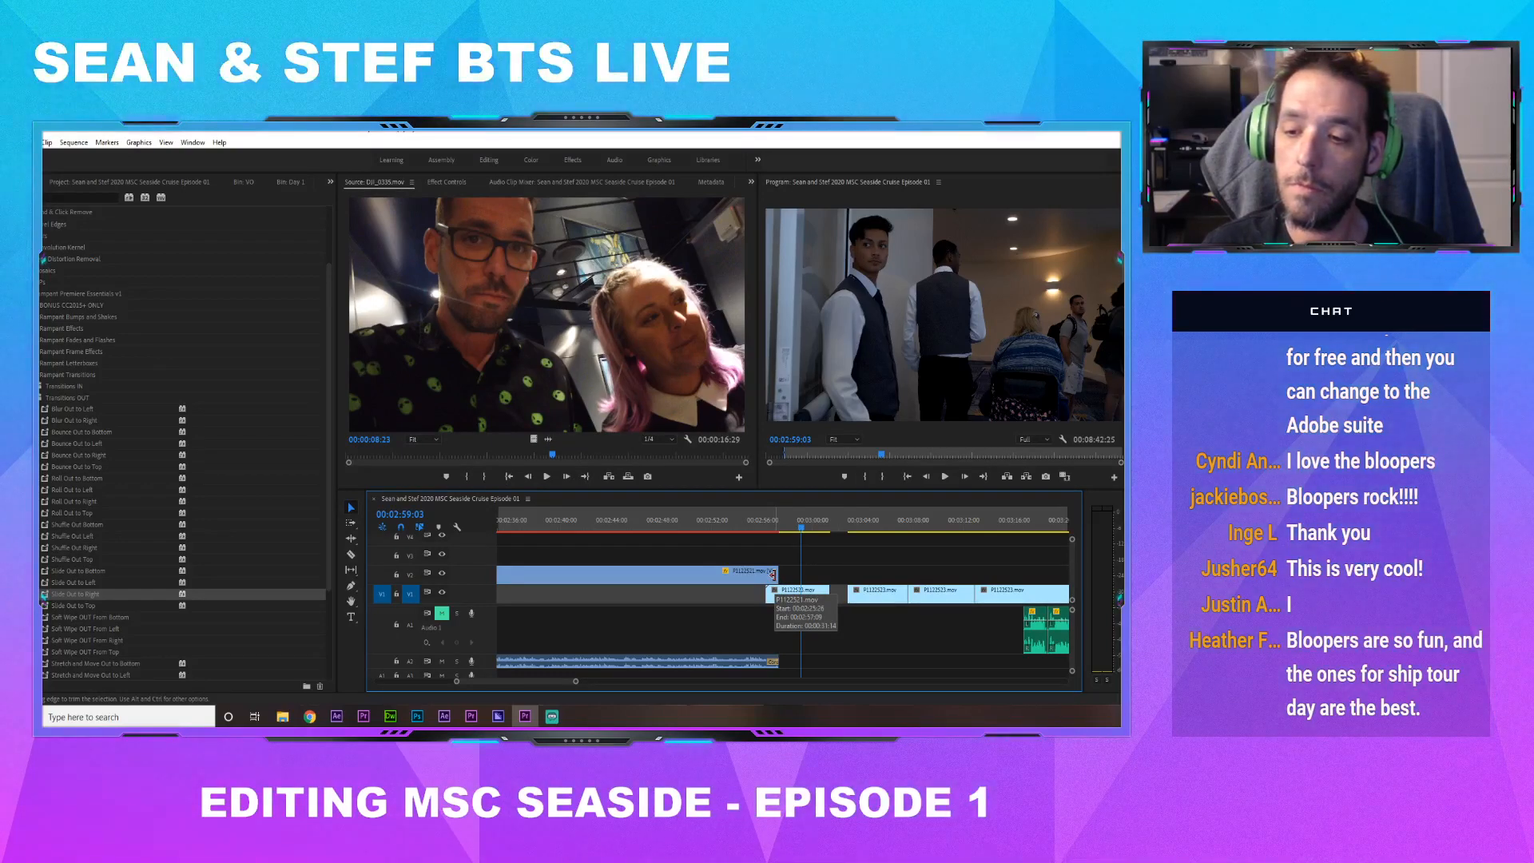
# Play the slide-out into the hallway clip with its audio transition and save the project
pyautogui.moveTo(754, 524); pyautogui.dragTo(761, 524)
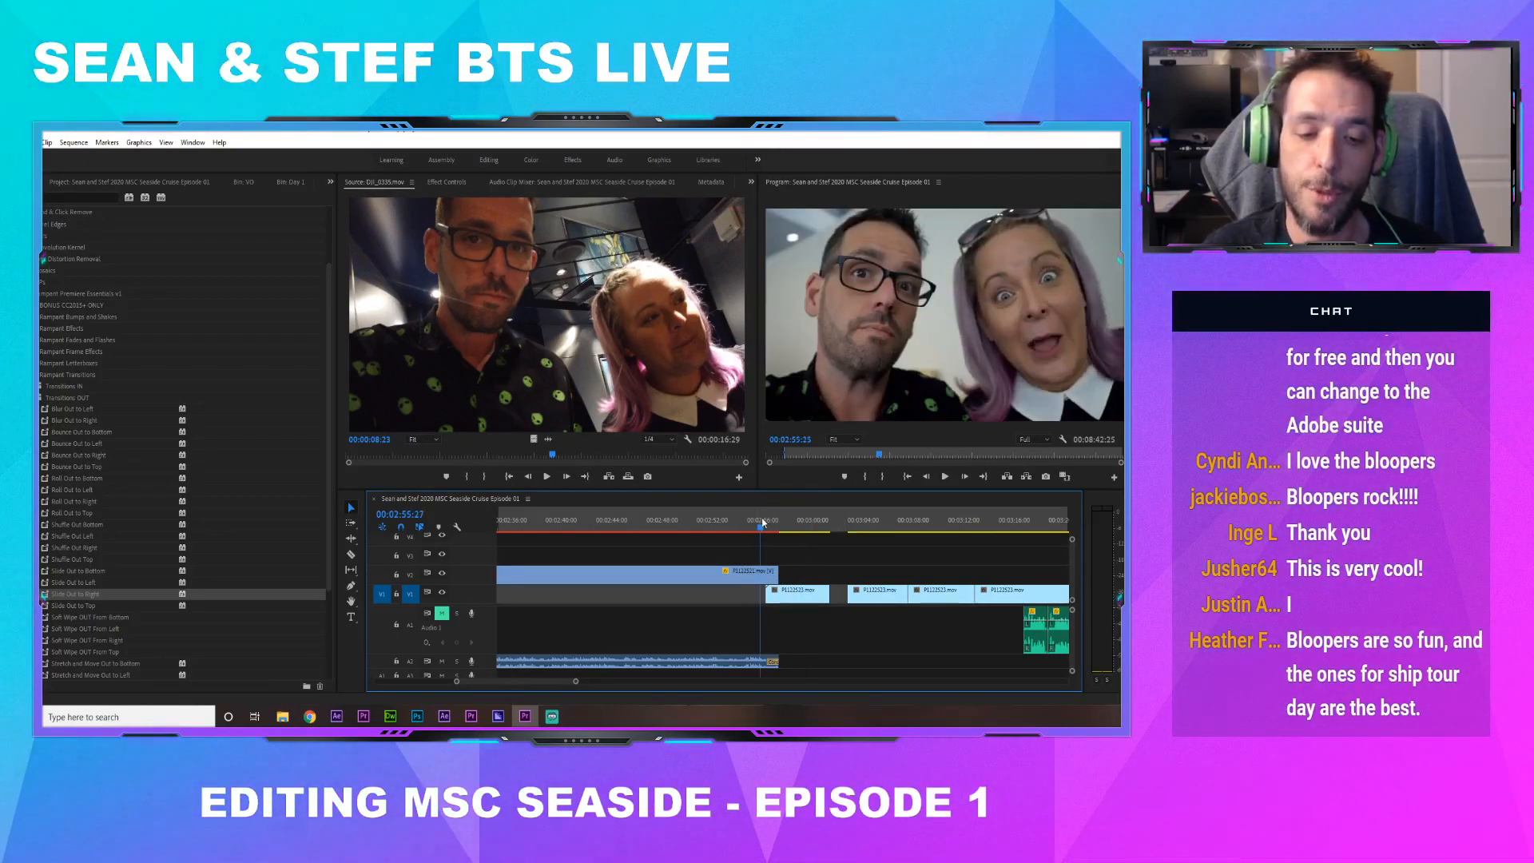
pyautogui.press('space')
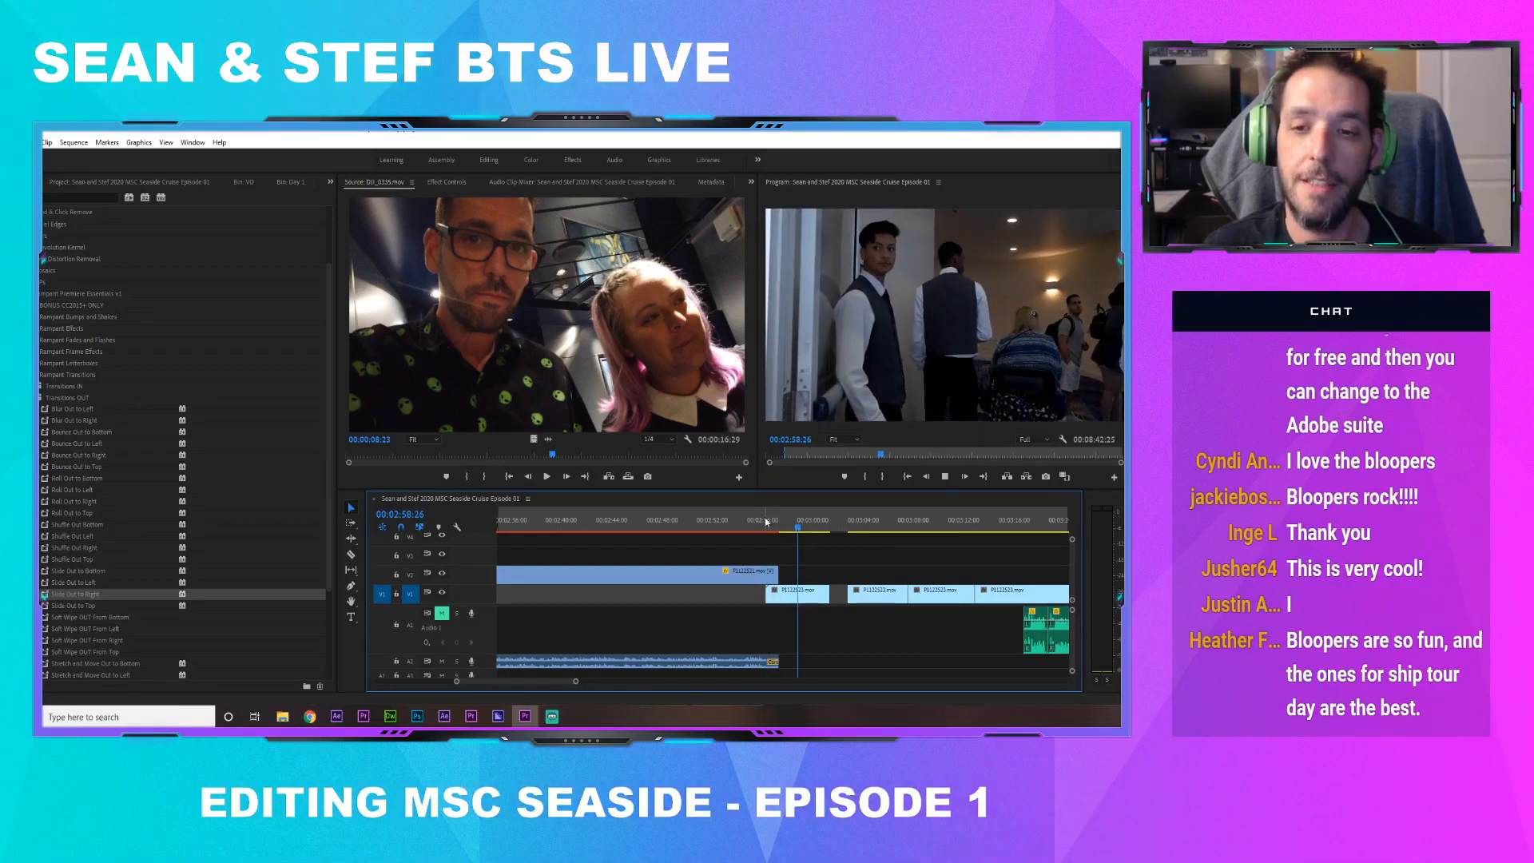
pyautogui.click(758, 523)
pyautogui.hotkey('ctrl', 's')
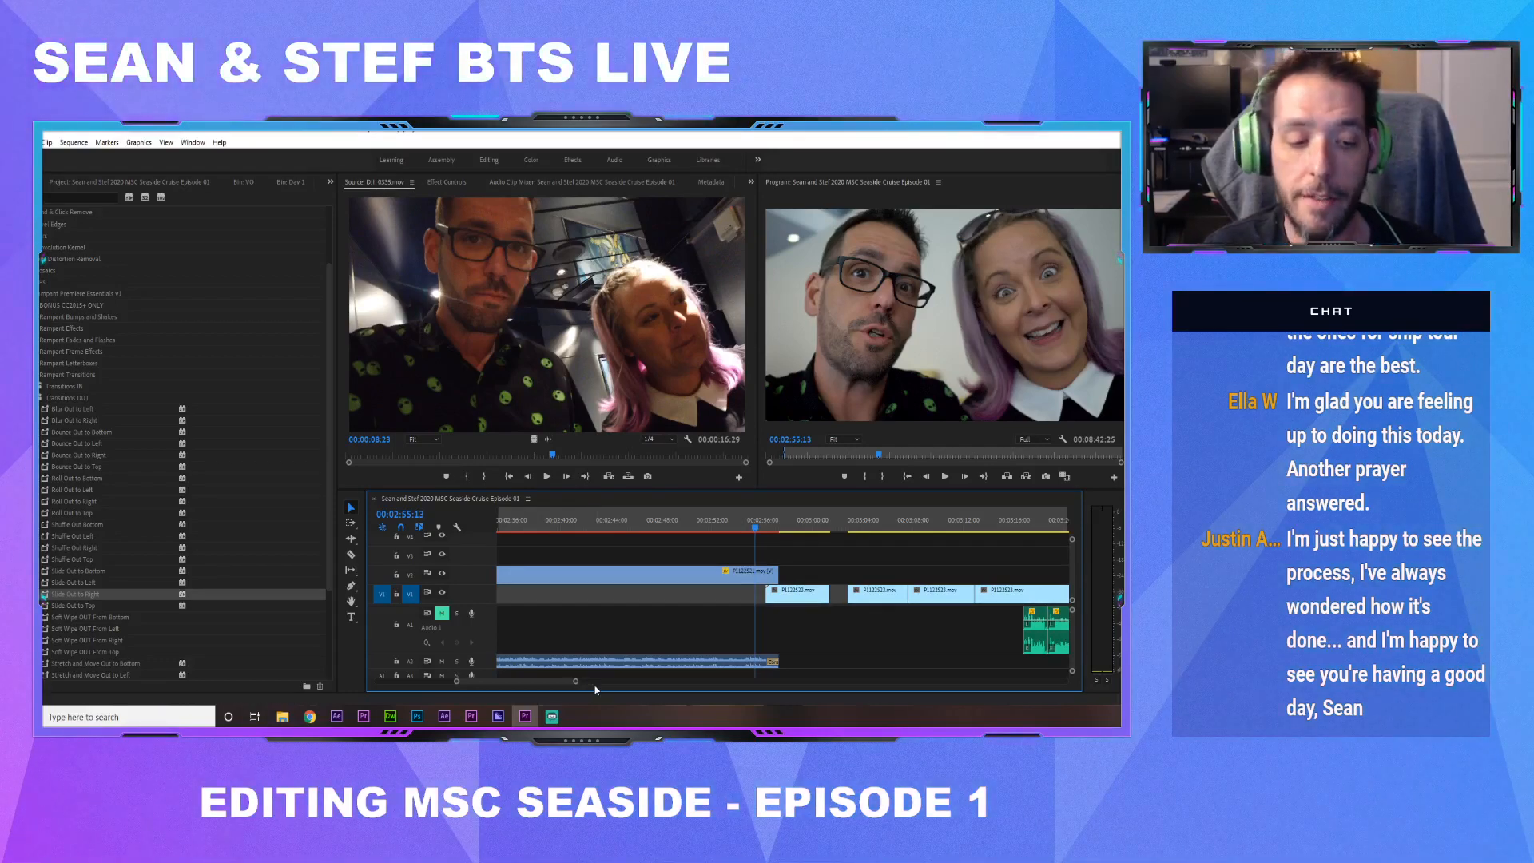
# Play the sequence from 00:02:19:05 through the champagne footage into the start of the couple's talking clip
pyautogui.moveTo(575, 682); pyautogui.dragTo(641, 684)
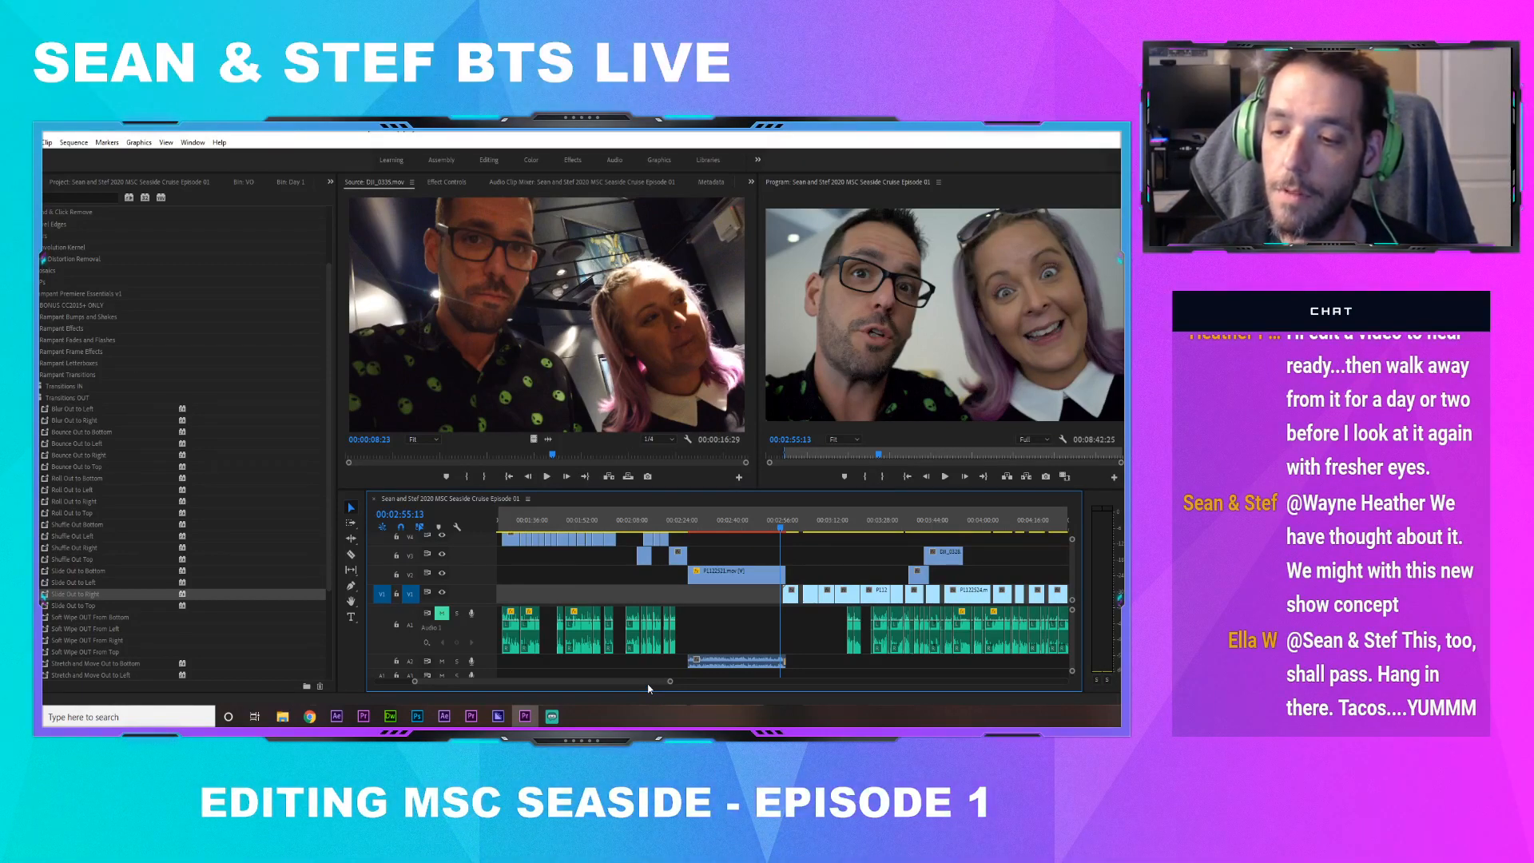
pyautogui.click(676, 528)
pyautogui.moveTo(676, 528); pyautogui.dragTo(638, 546)
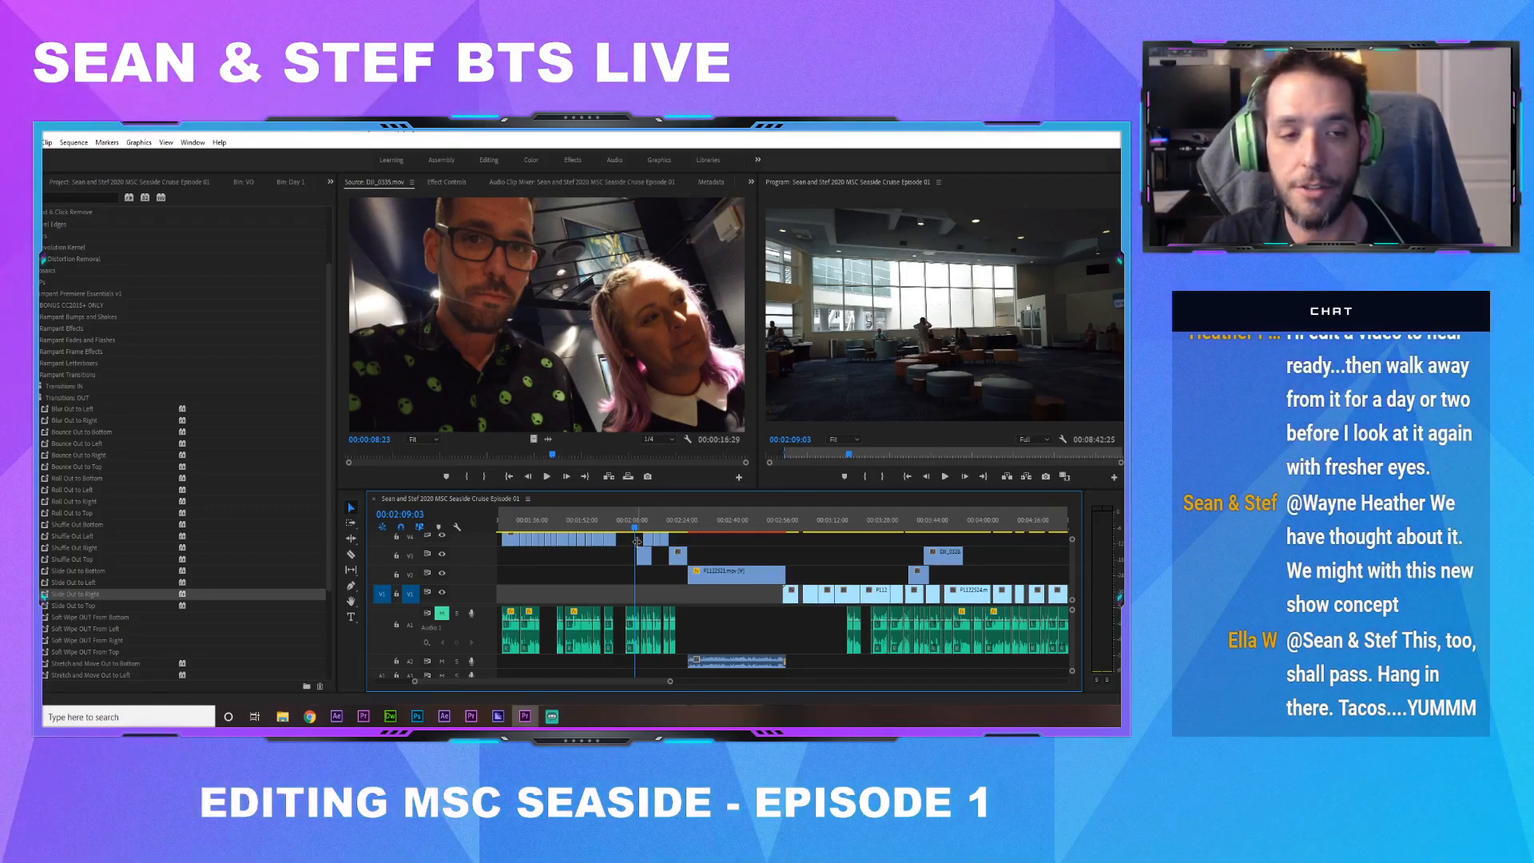
pyautogui.moveTo(786, 514); pyautogui.dragTo(687, 515)
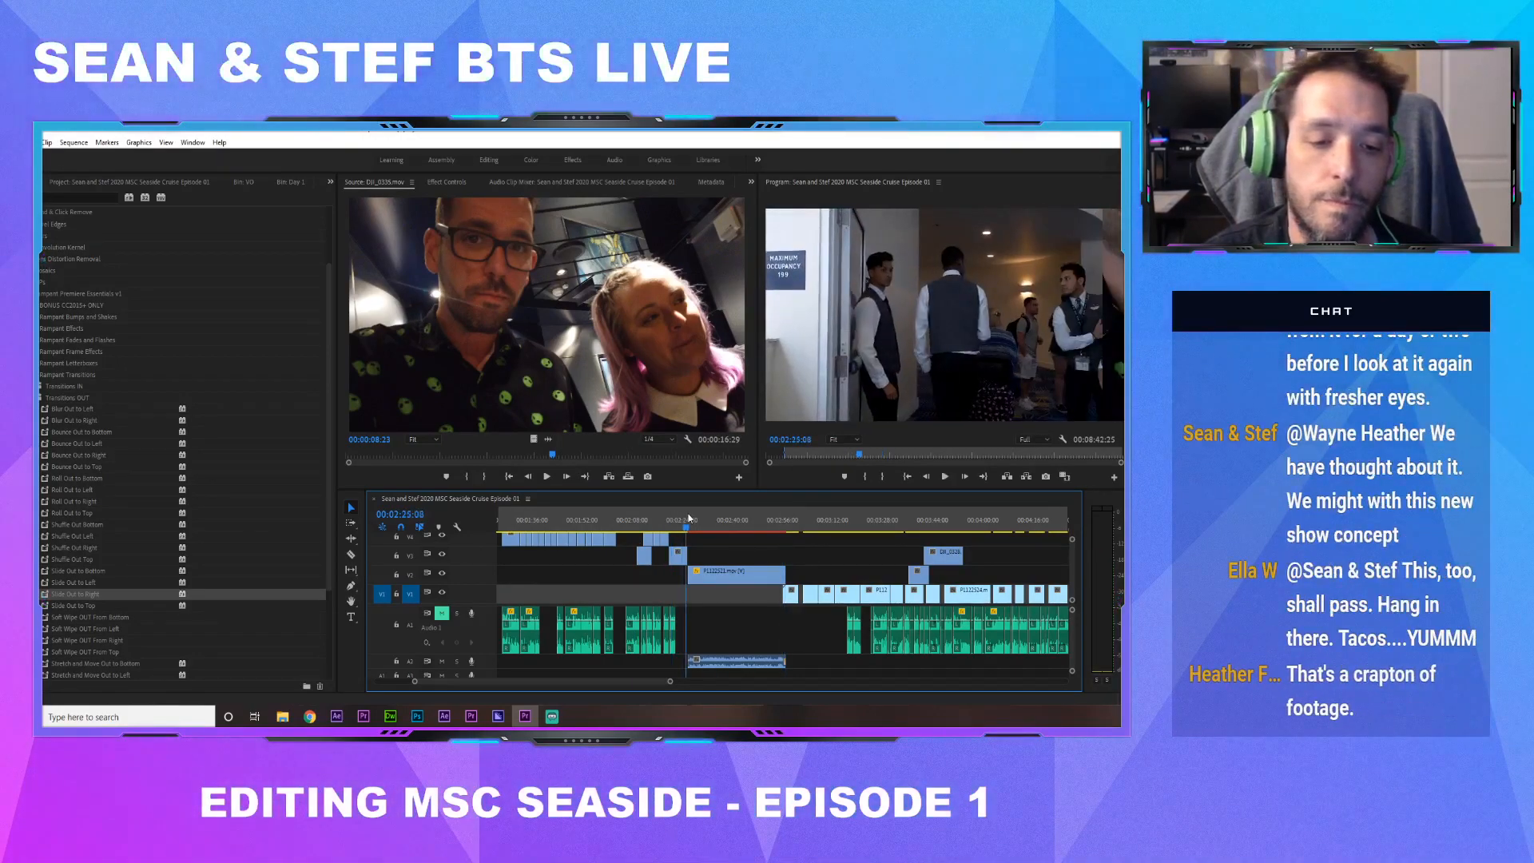
pyautogui.press('space')
pyautogui.moveTo(656, 686); pyautogui.dragTo(610, 682)
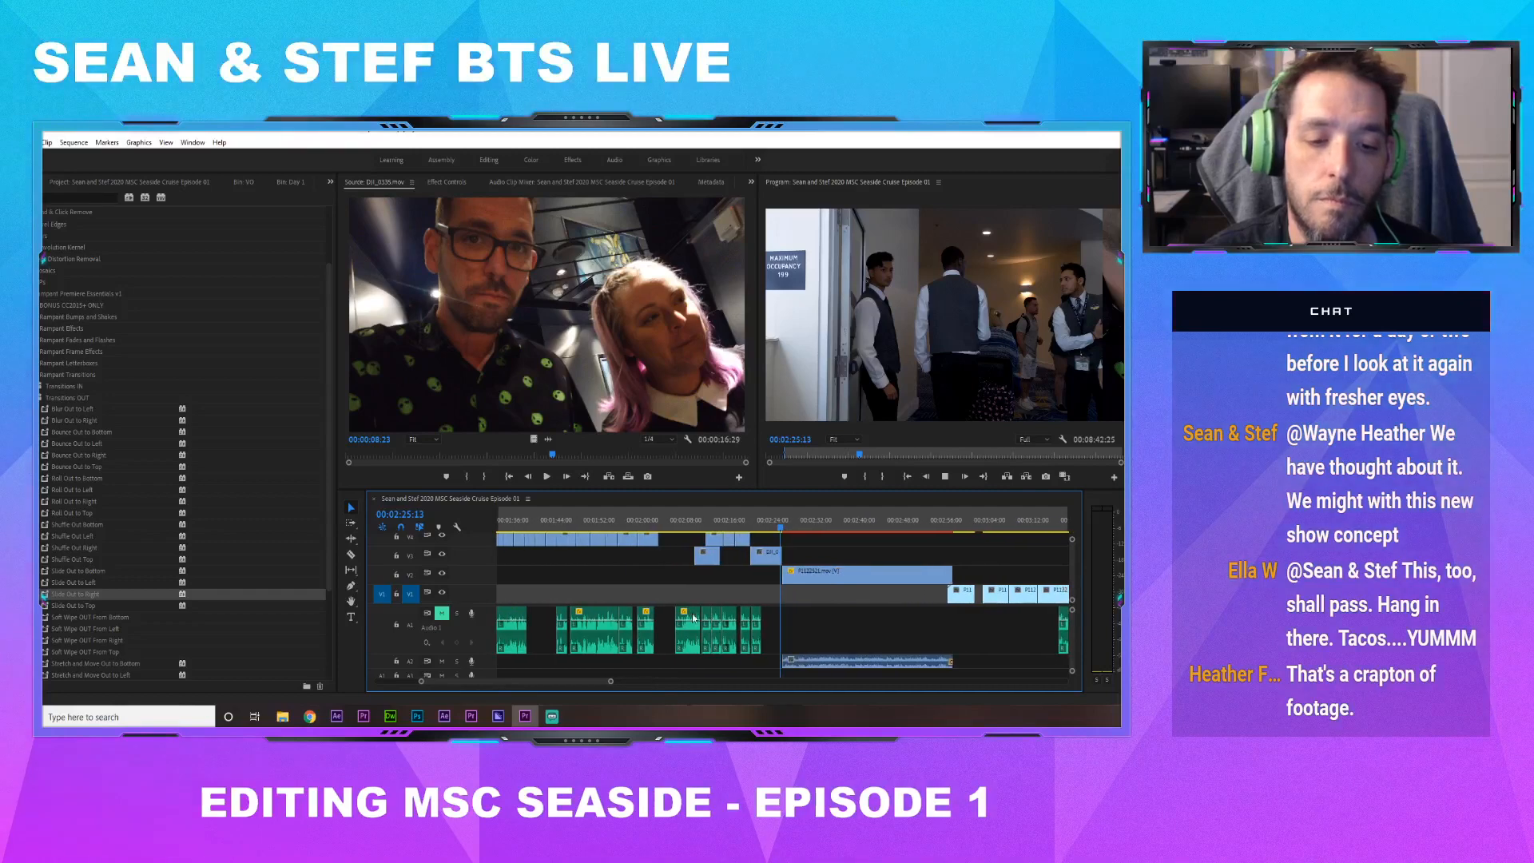
pyautogui.click(747, 519)
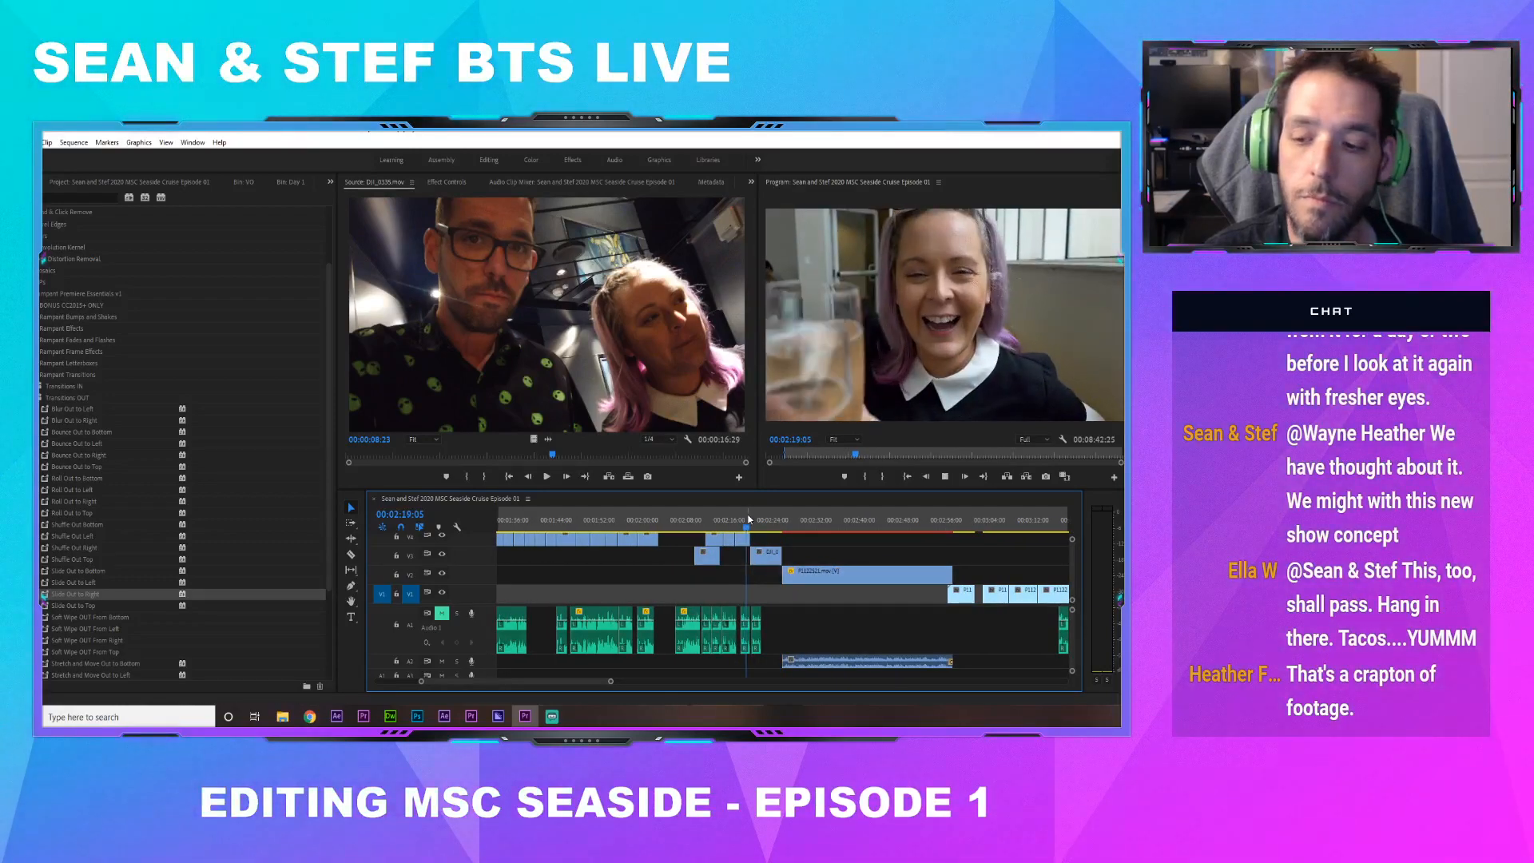
pyautogui.press('space')
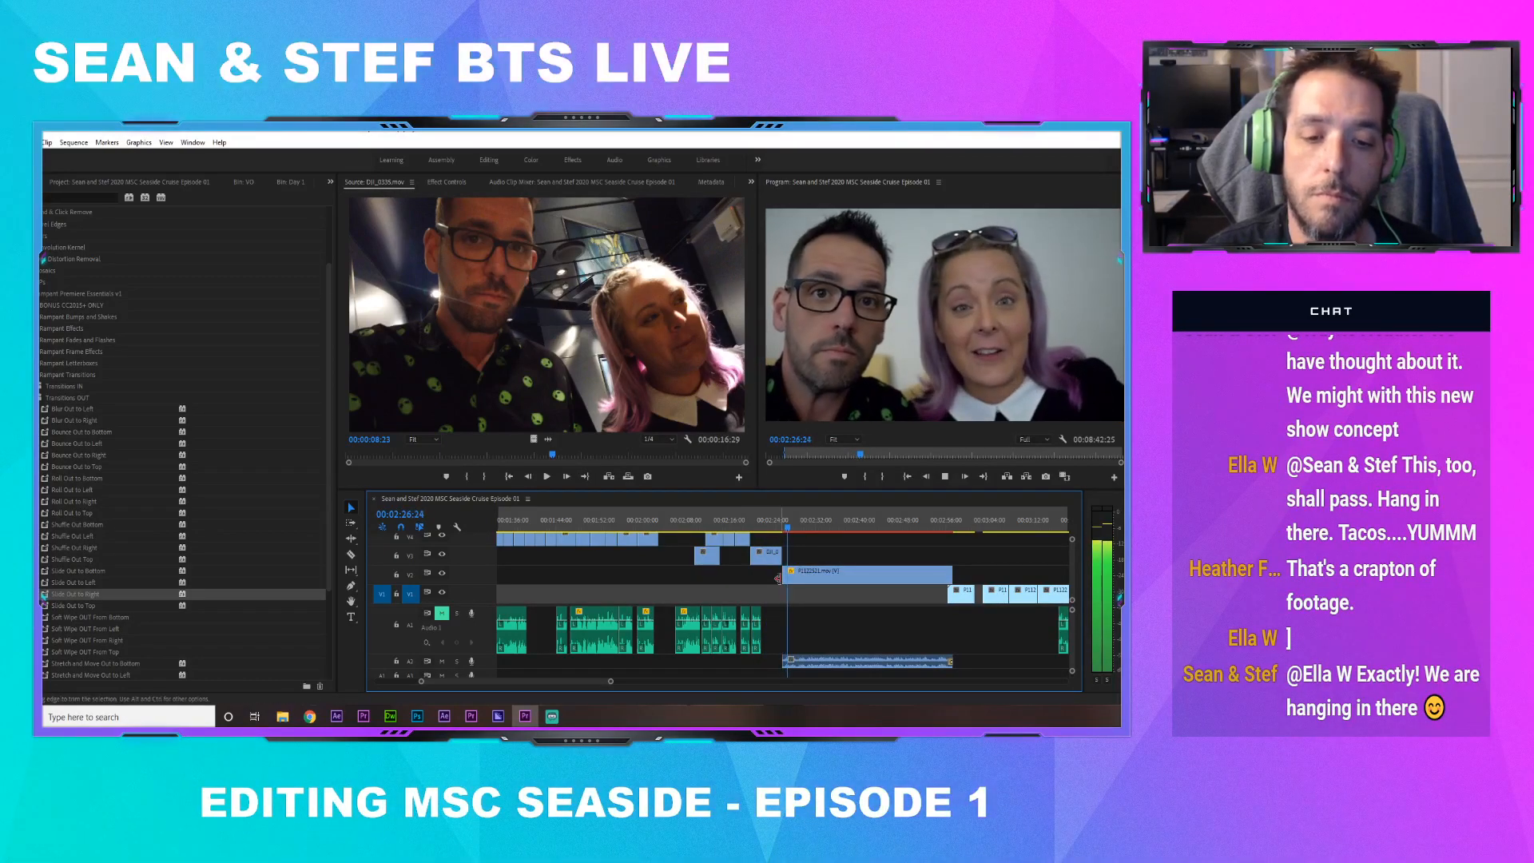
# Extend the start of the talking clip earlier beneath the champagne clip and play the overlap
pyautogui.moveTo(783, 574); pyautogui.dragTo(776, 575)
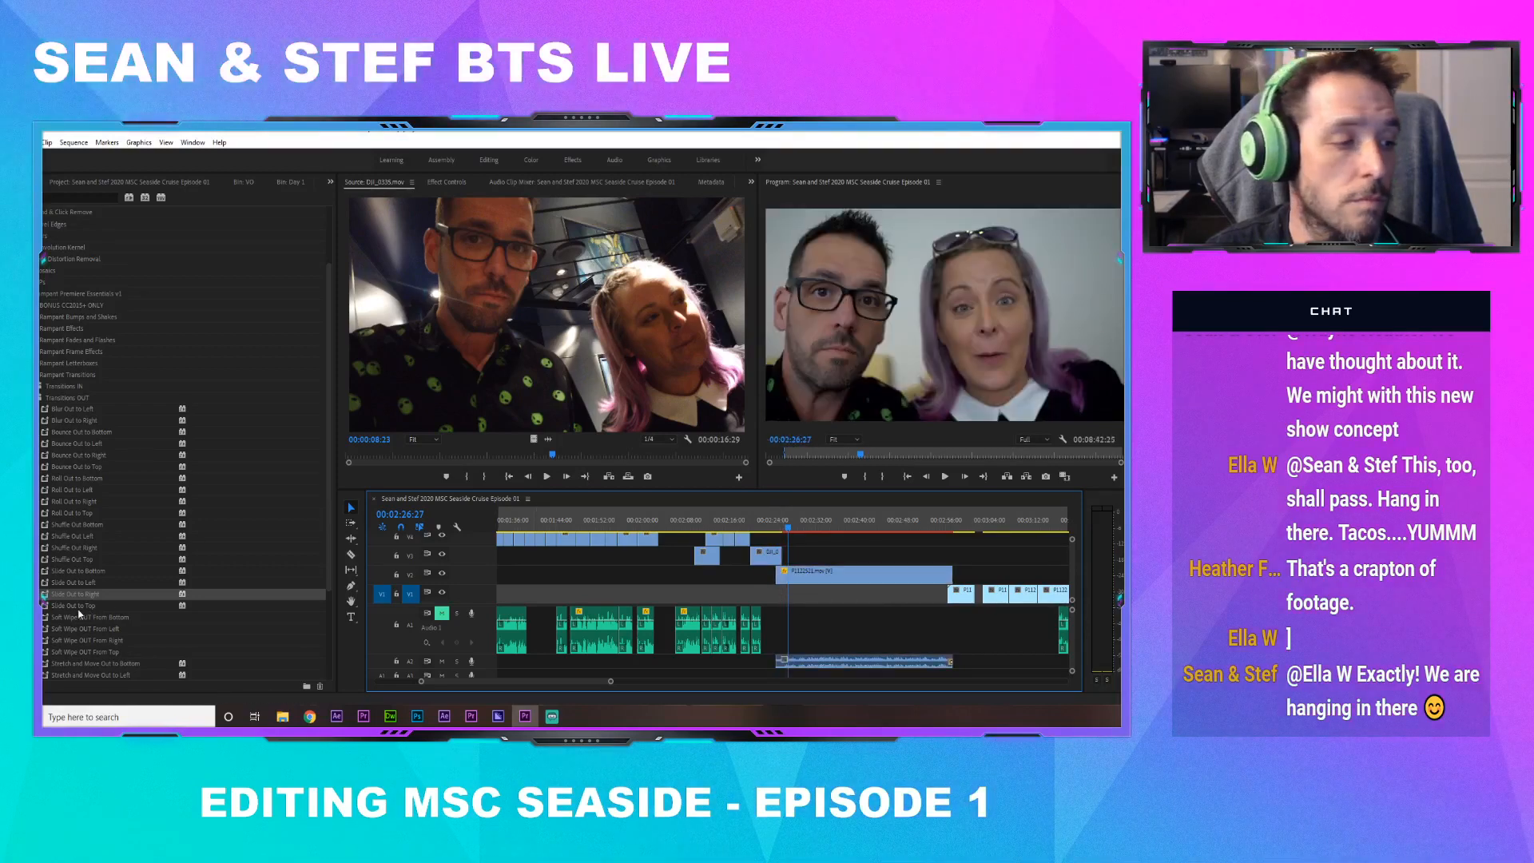
pyautogui.click(766, 555)
pyautogui.click(774, 527)
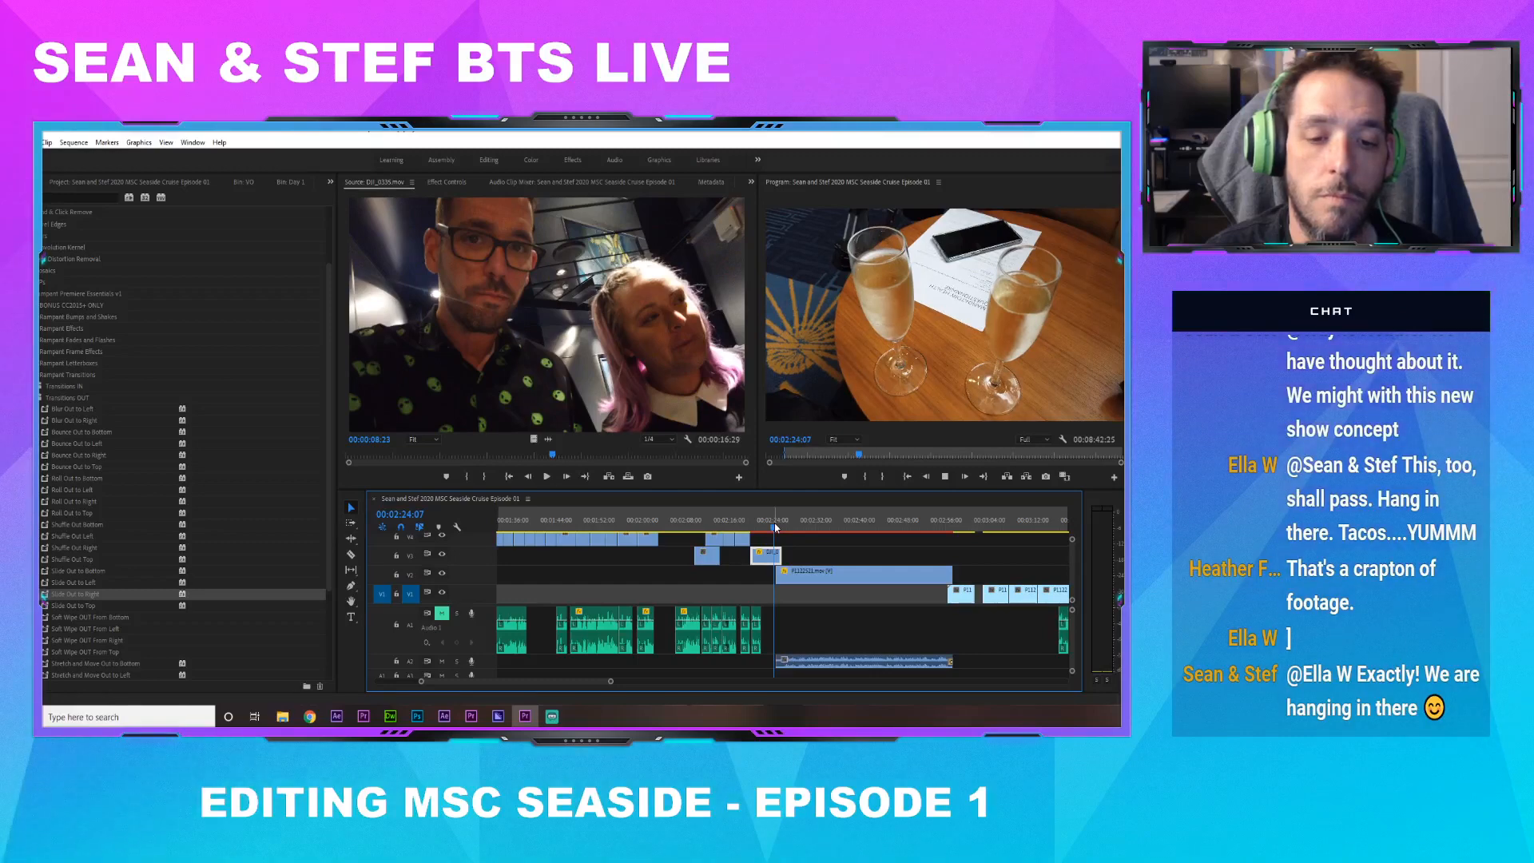
pyautogui.press('space')
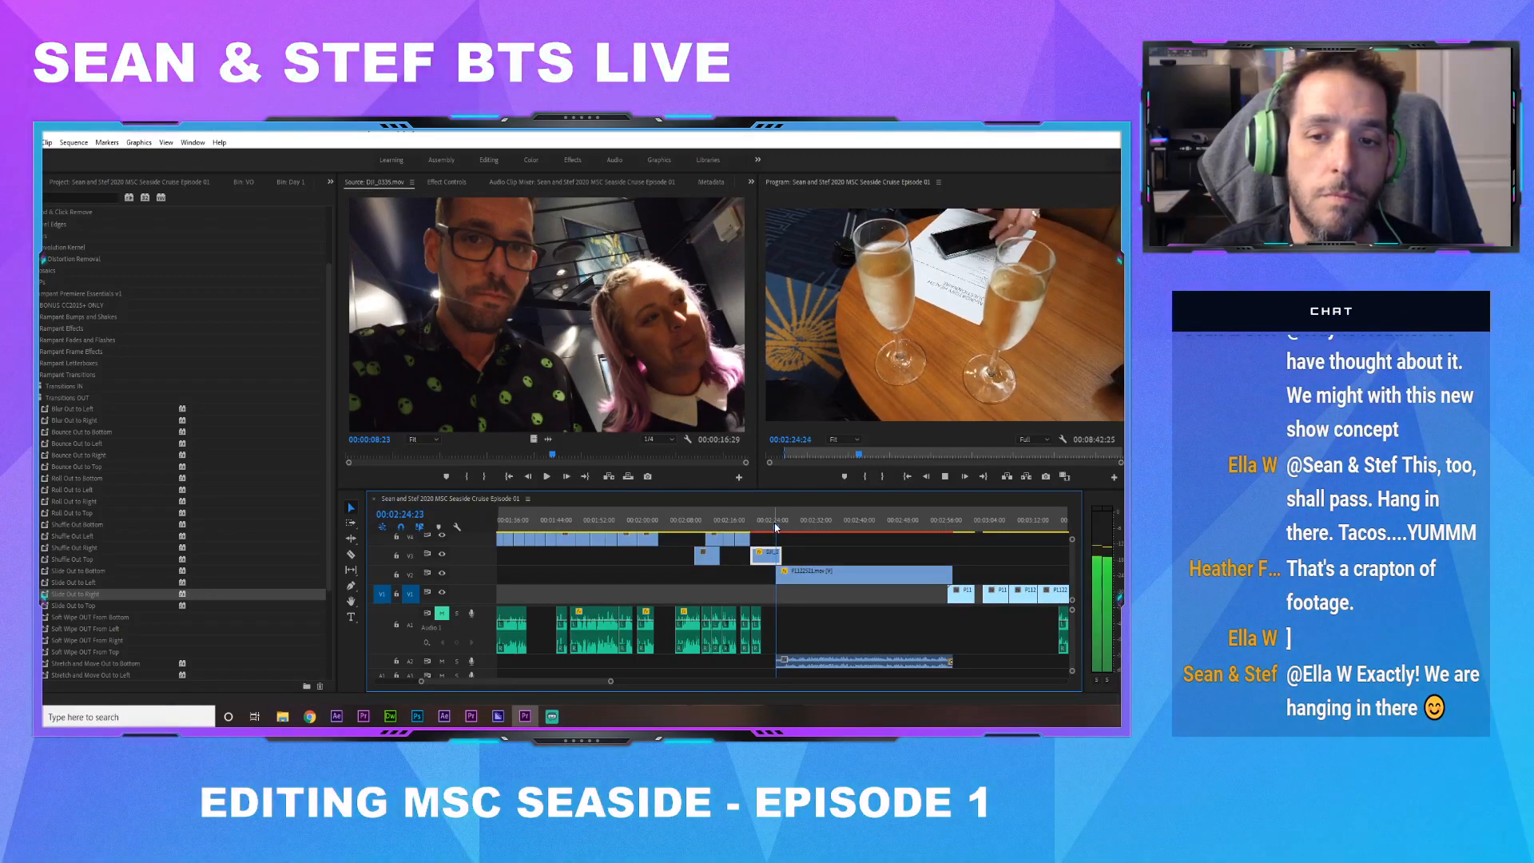
pyautogui.press('space')
# Apply the default transition to the start of the talking clip, deleting it from the video and keeping it on the audio
pyautogui.rightClick(777, 569)
pyautogui.click(799, 643)
pyautogui.press('Delete')
# Keyframe the music clip's volume level at 00:02:24:13 and lower it to -30 dB at 00:02:26:04
pyautogui.moveTo(783, 521); pyautogui.dragTo(774, 522)
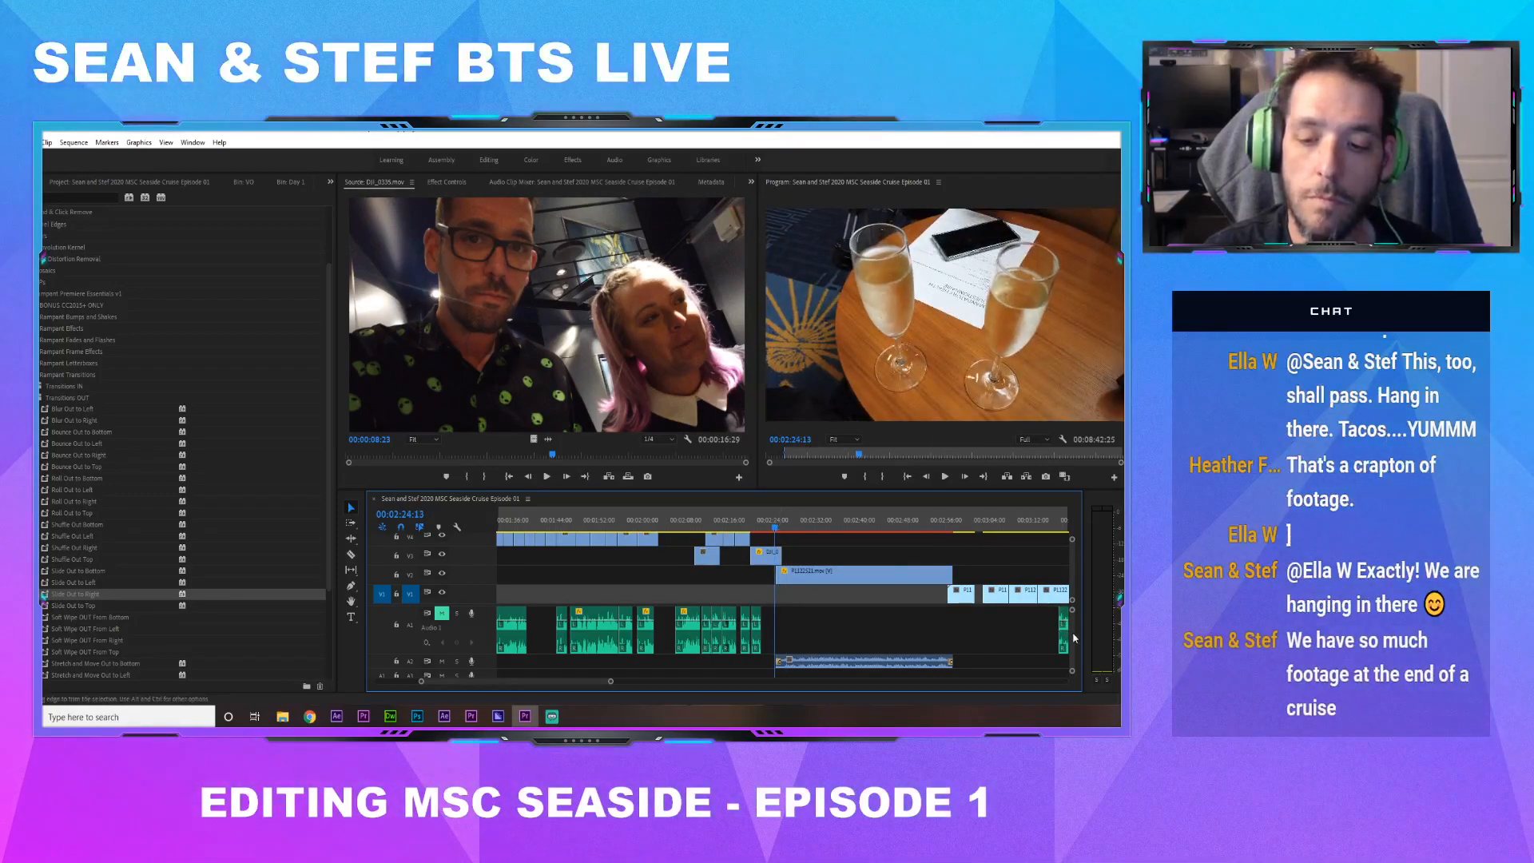
pyautogui.scroll(-3, 1075, 637)
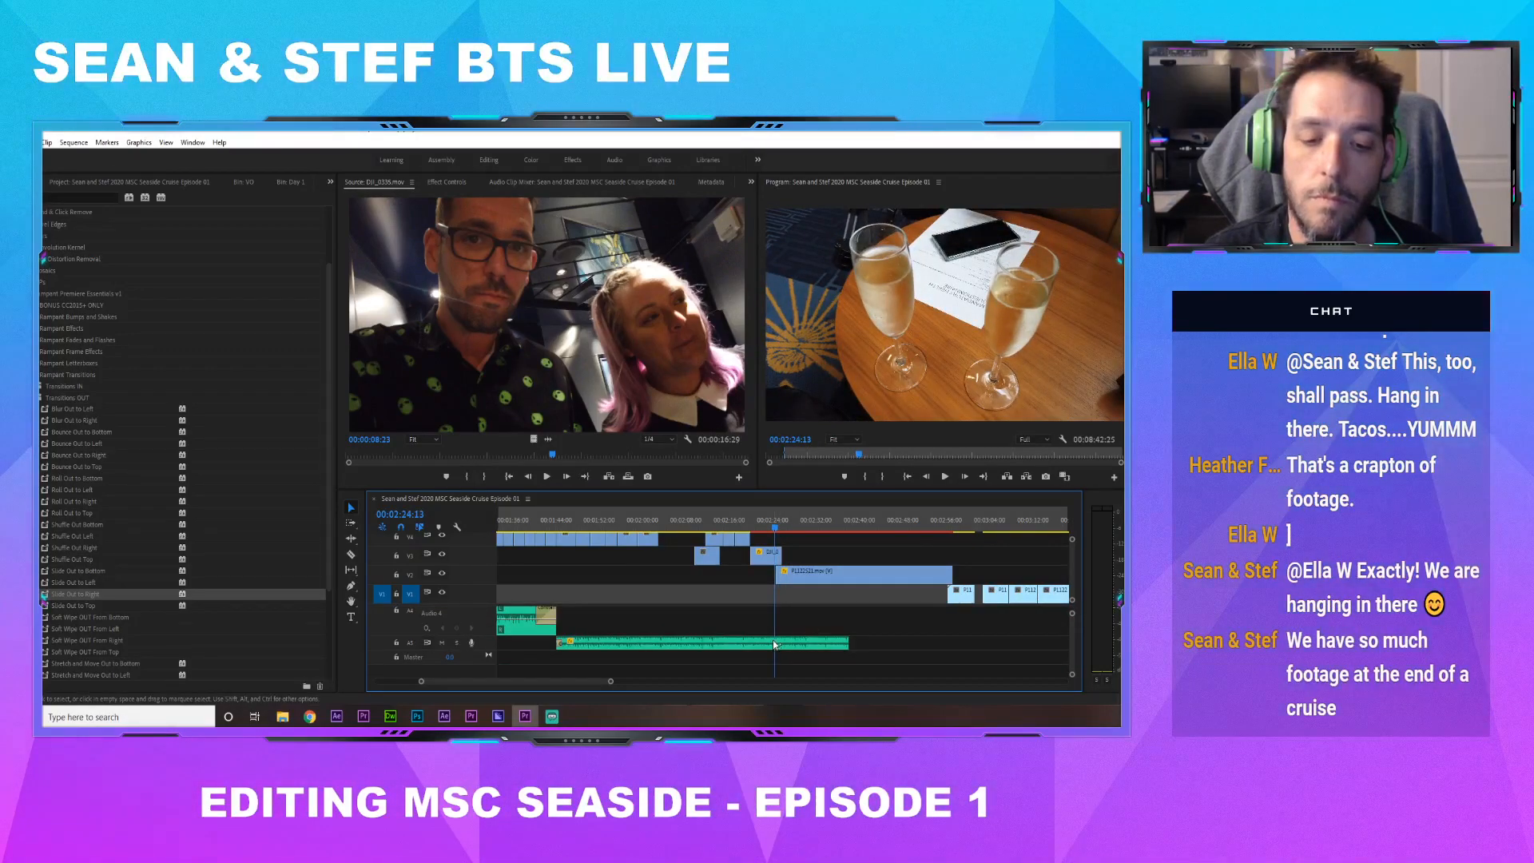
pyautogui.click(446, 182)
pyautogui.click(352, 254)
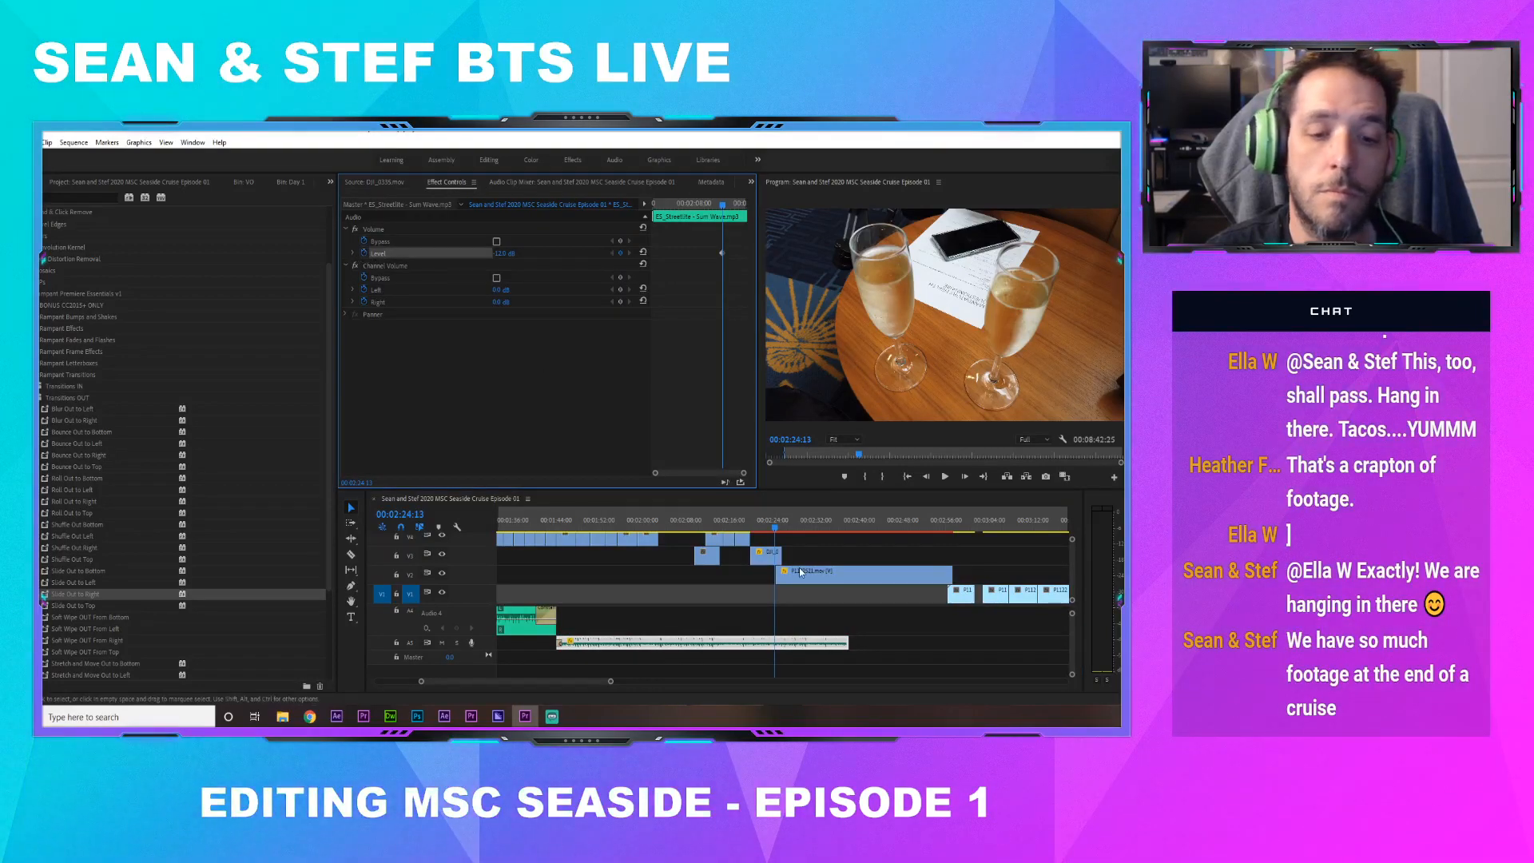
pyautogui.click(782, 529)
pyautogui.moveTo(782, 531); pyautogui.dragTo(783, 530)
pyautogui.click(506, 253)
pyautogui.write('-30')
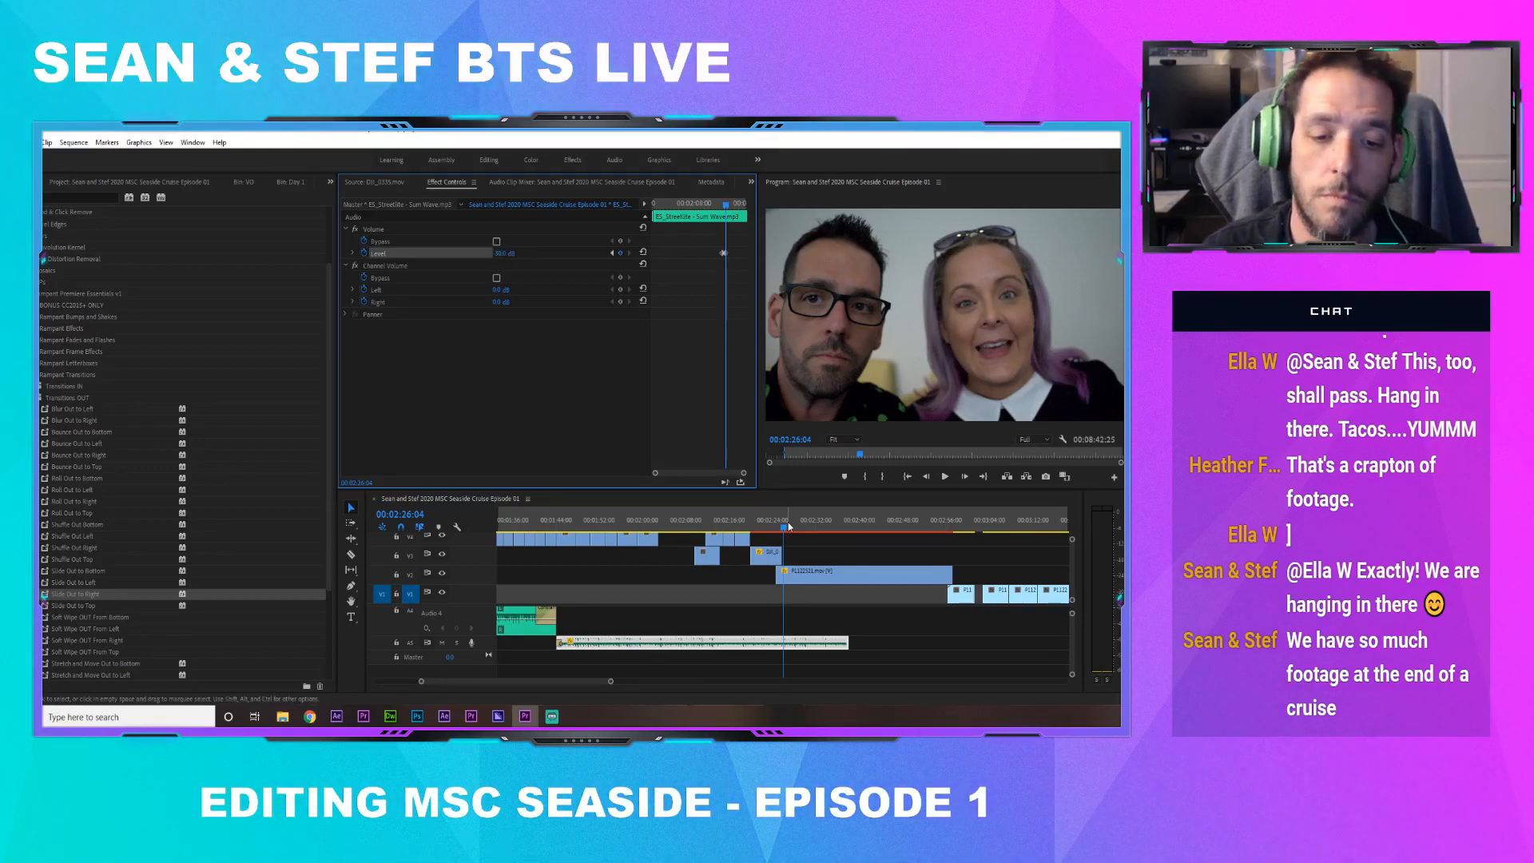
# Save the project and play the music fade from the champagne footage into the talking clip
pyautogui.click(775, 523)
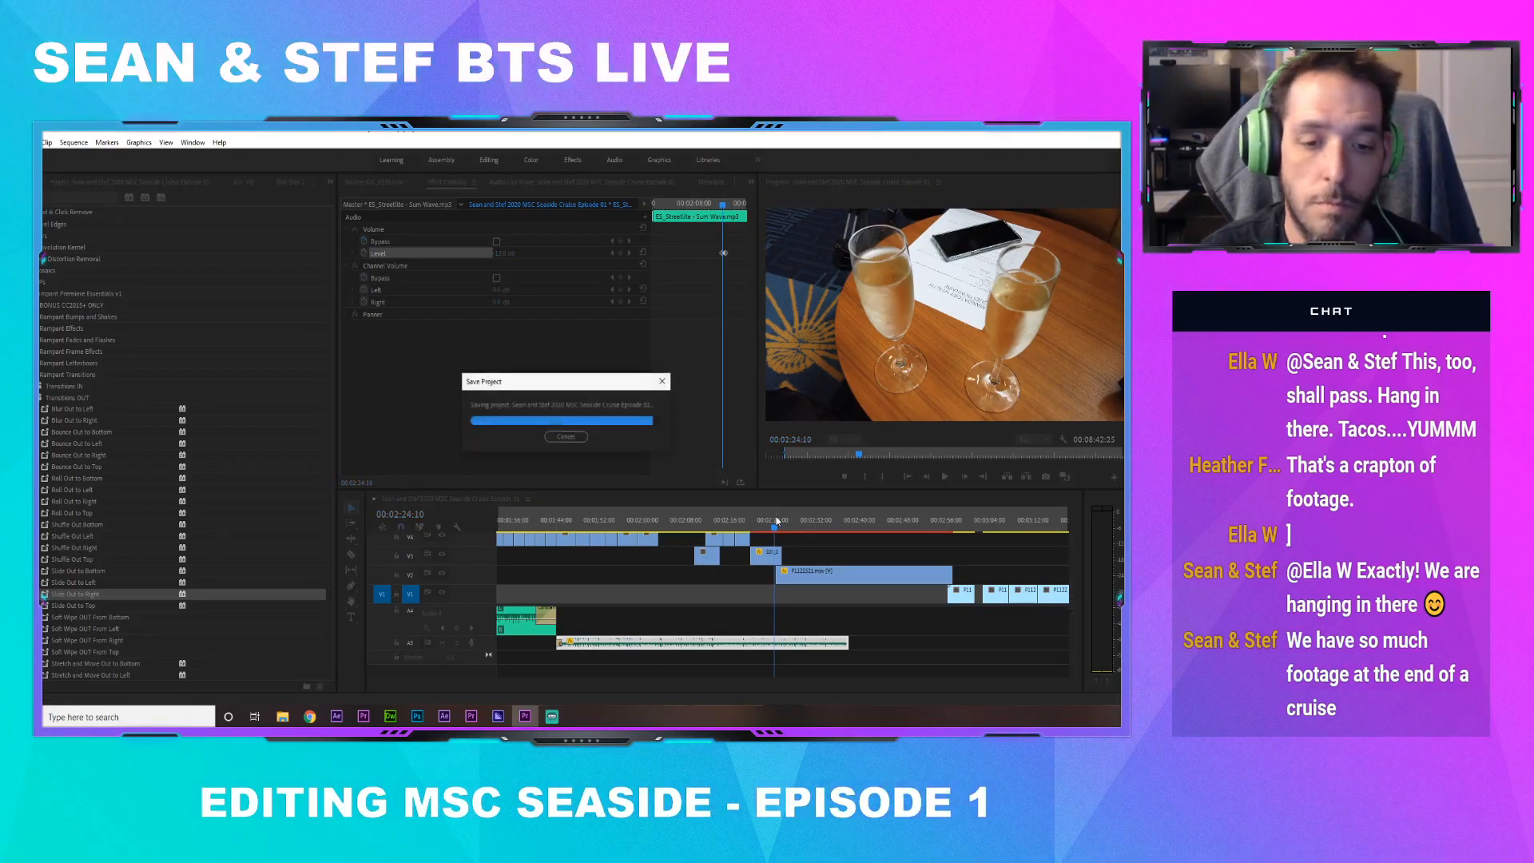
pyautogui.click(751, 521)
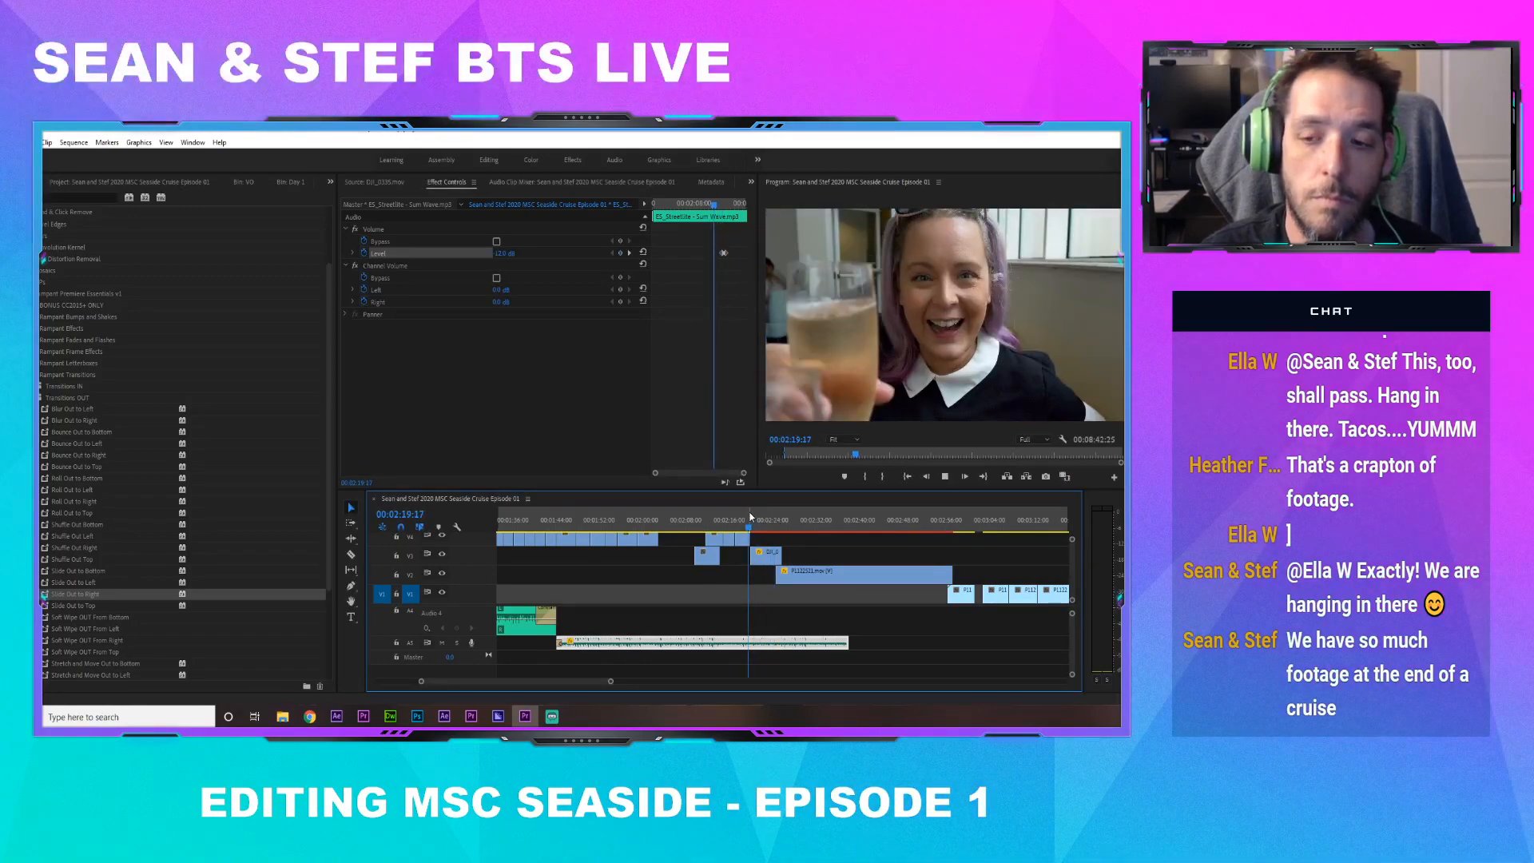
pyautogui.press('space')
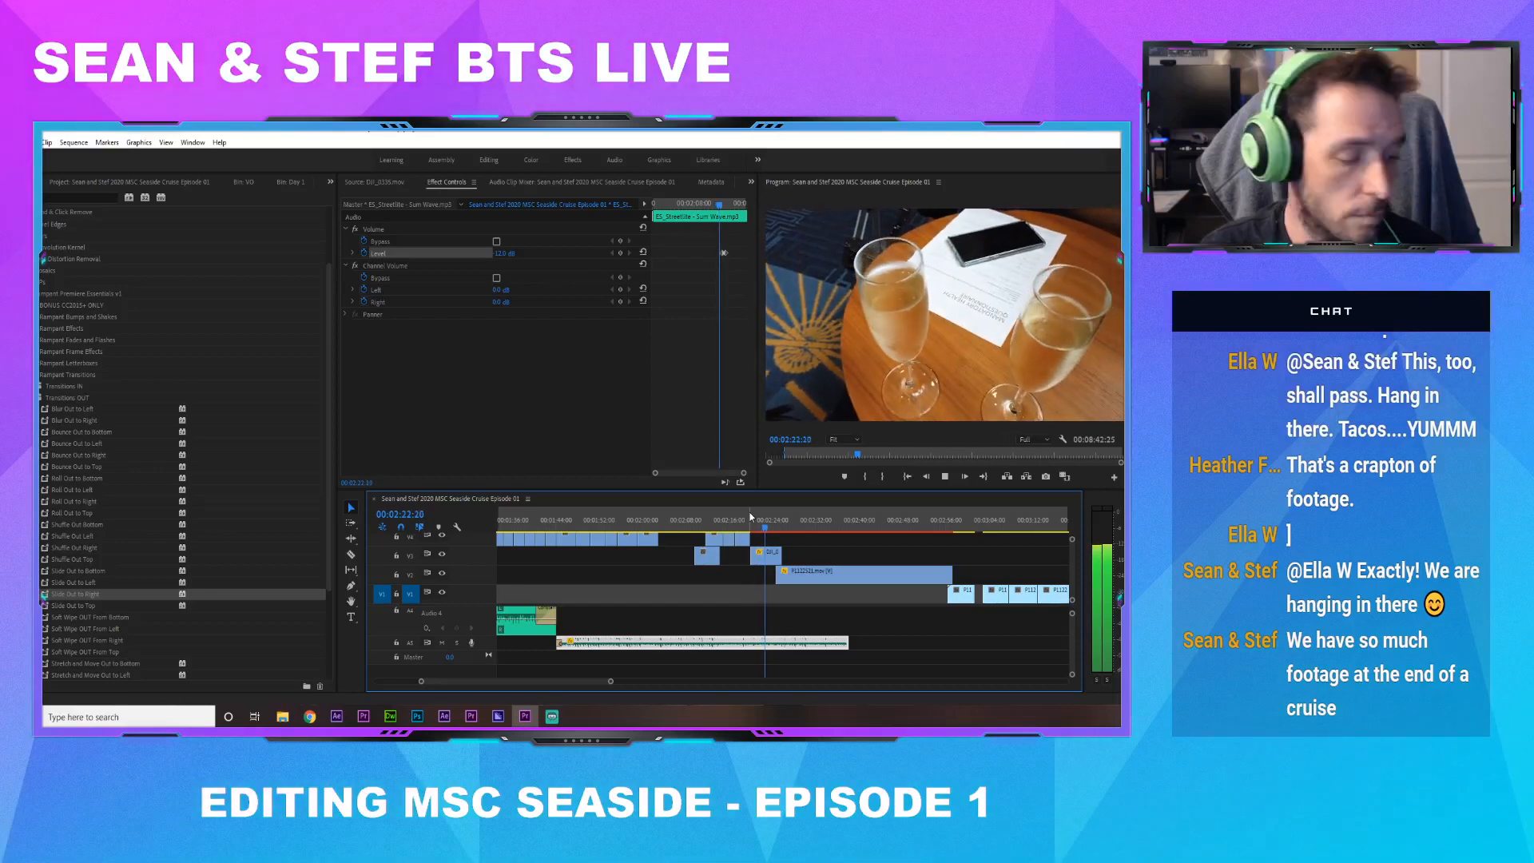
pyautogui.press('space')
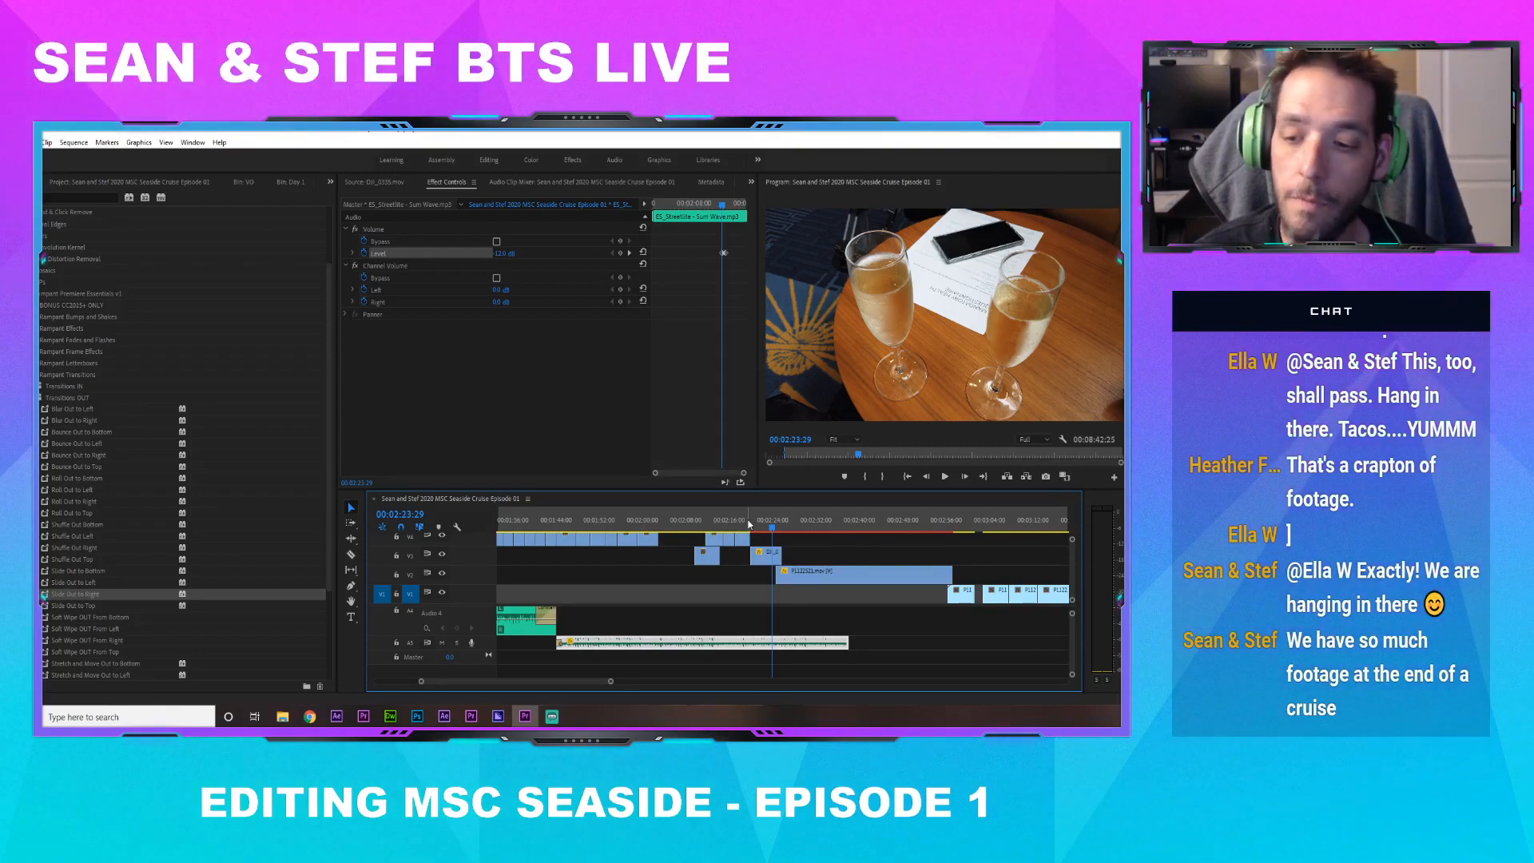
pyautogui.click(749, 522)
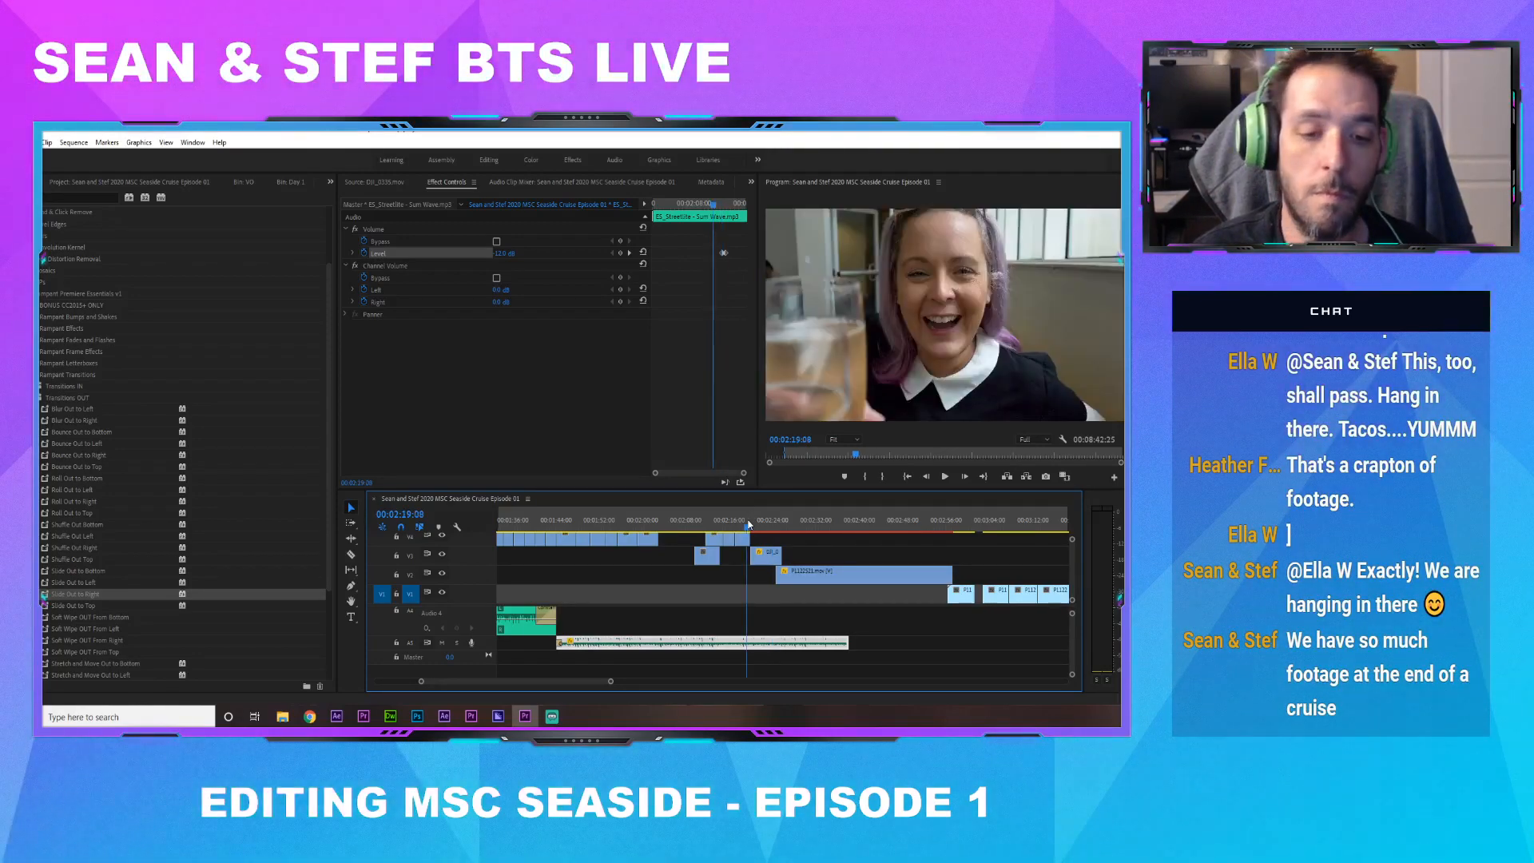
pyautogui.press('space')
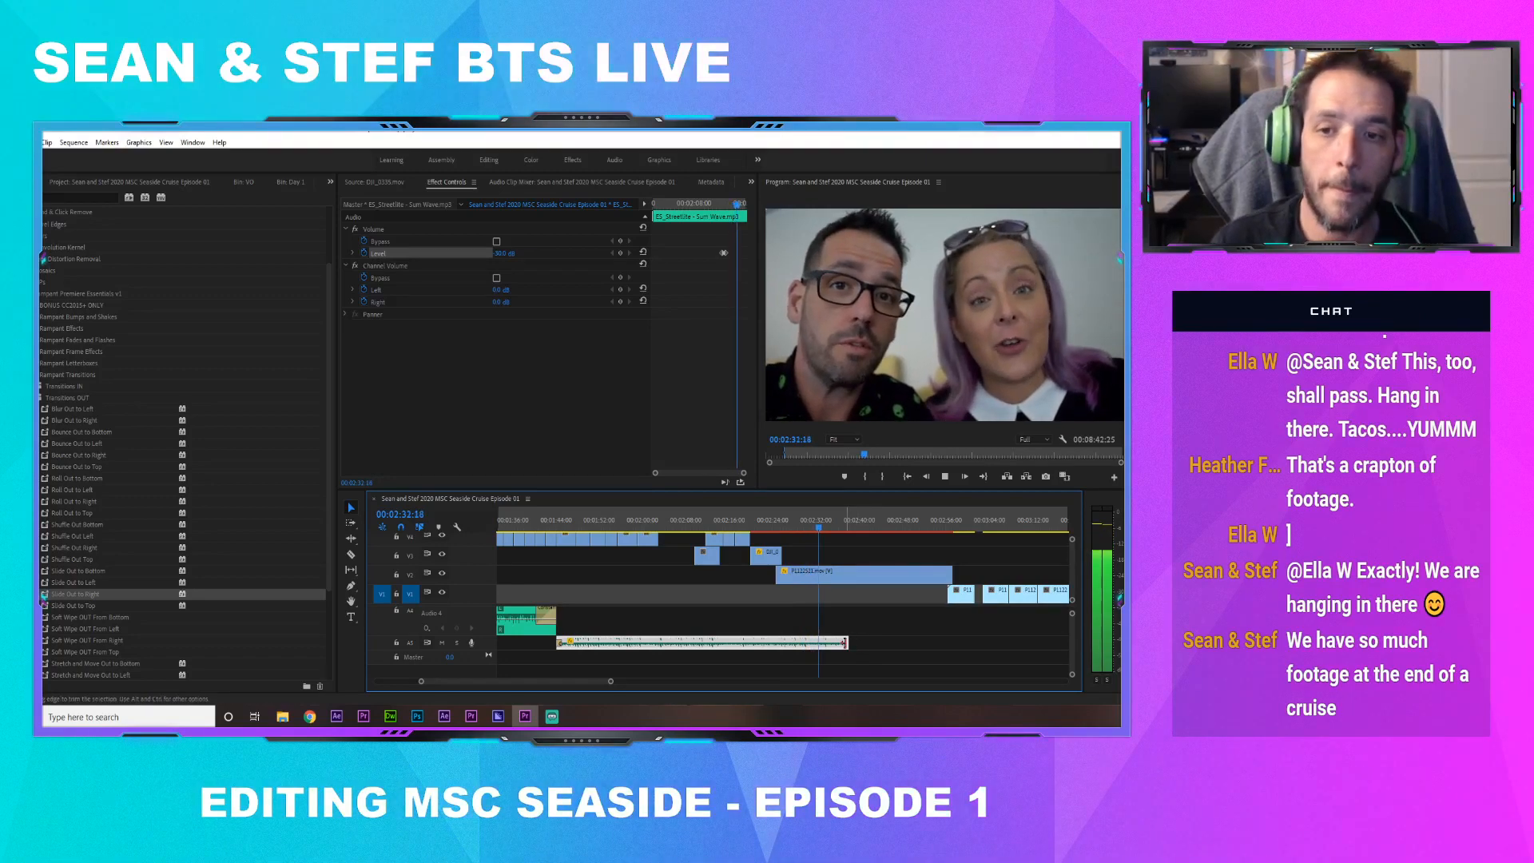
# Trim the music clip's end back to shortly after the talking clip starts and apply the default audio transition to it
pyautogui.moveTo(844, 640); pyautogui.dragTo(827, 642)
pyautogui.rightClick(828, 643)
pyautogui.click(848, 622)
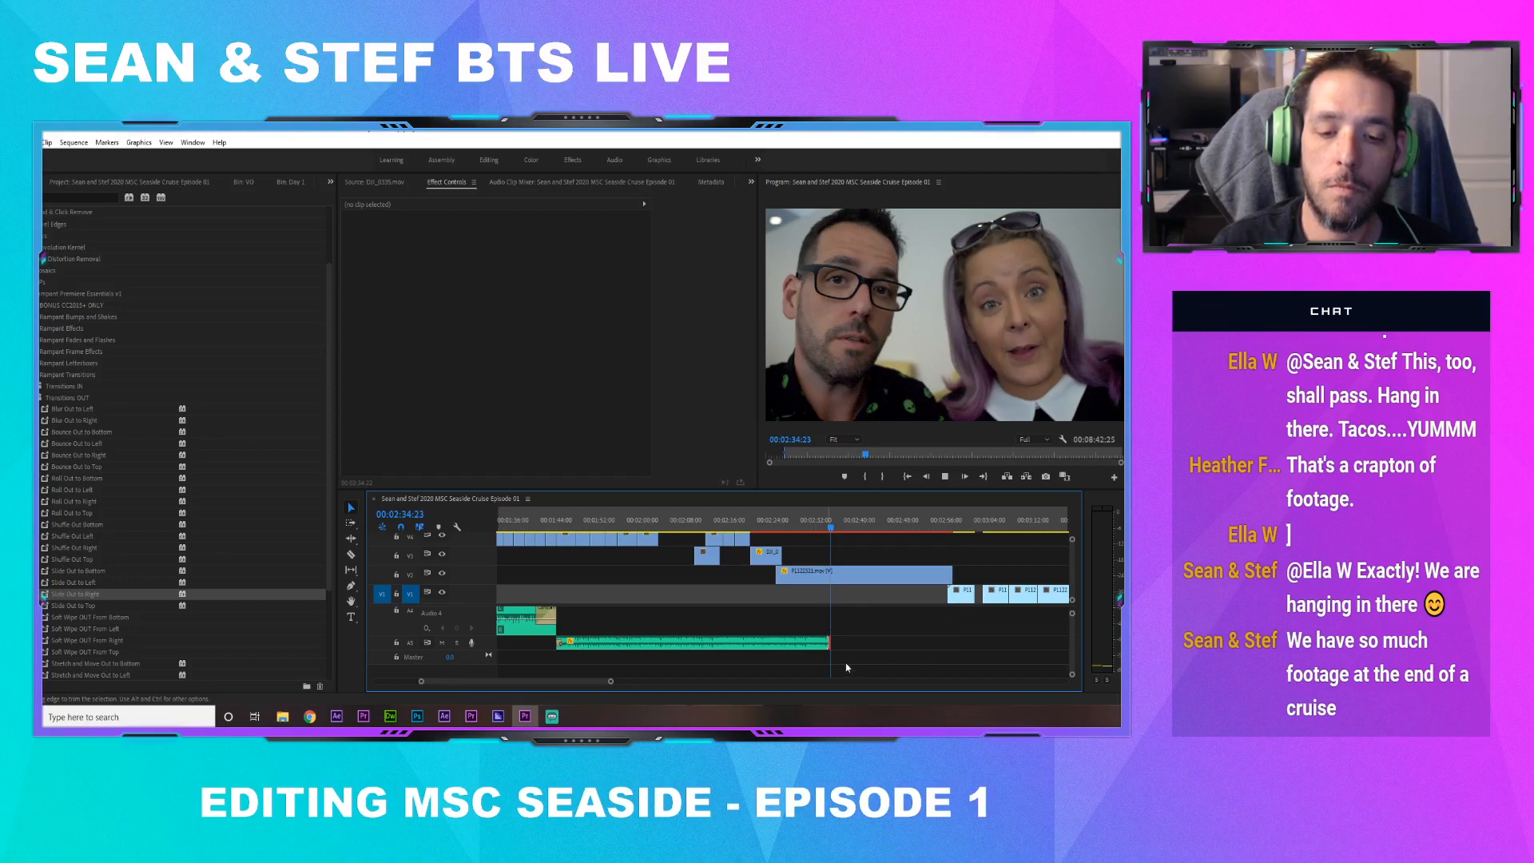
pyautogui.moveTo(829, 643); pyautogui.dragTo(799, 642)
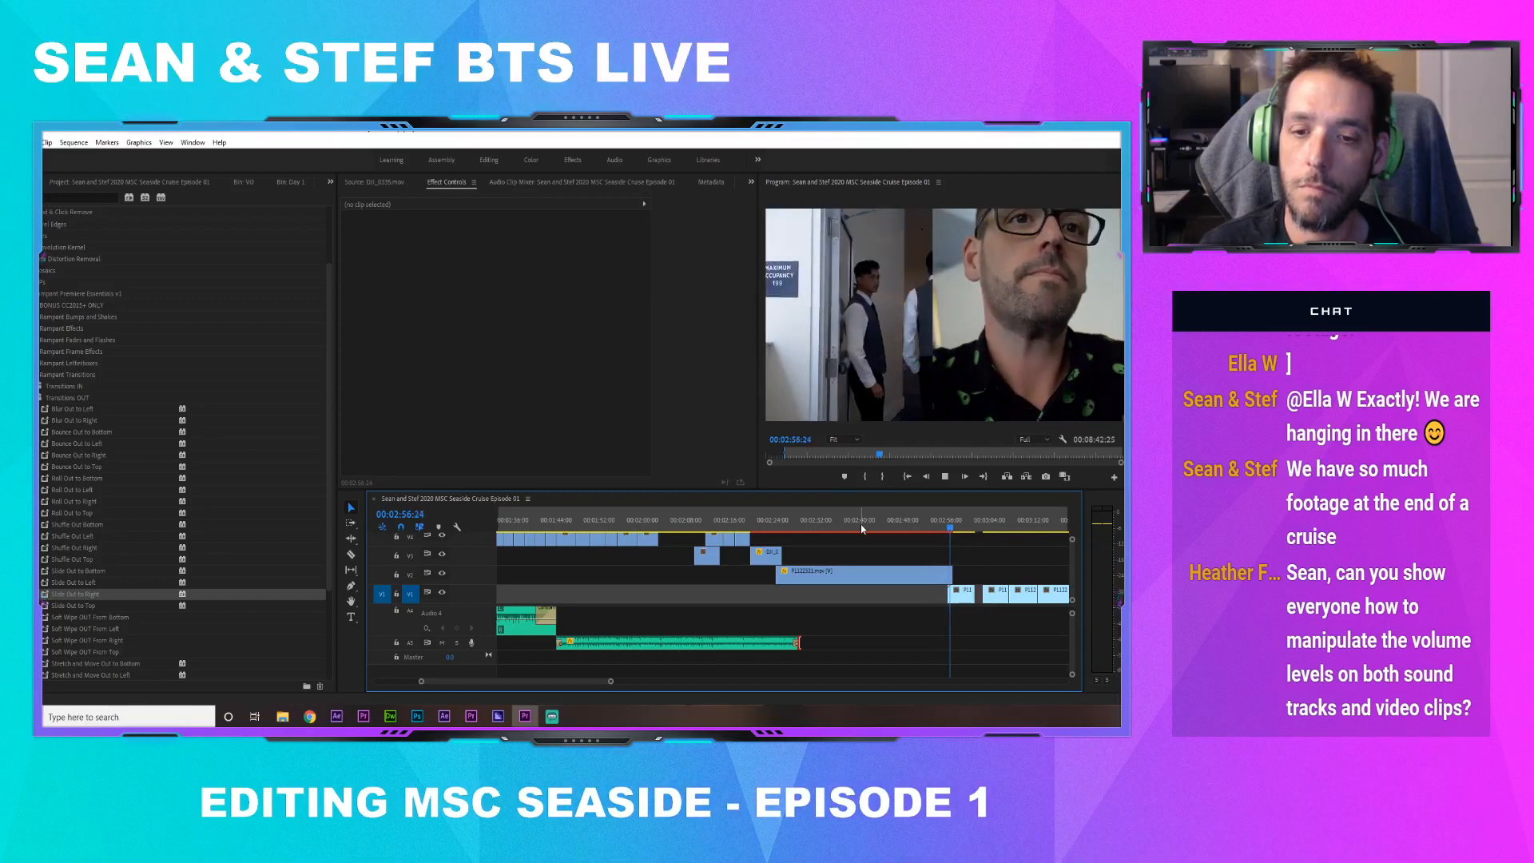
# Replay the slide-out from the talking clip into the hallway clip
pyautogui.press('space')
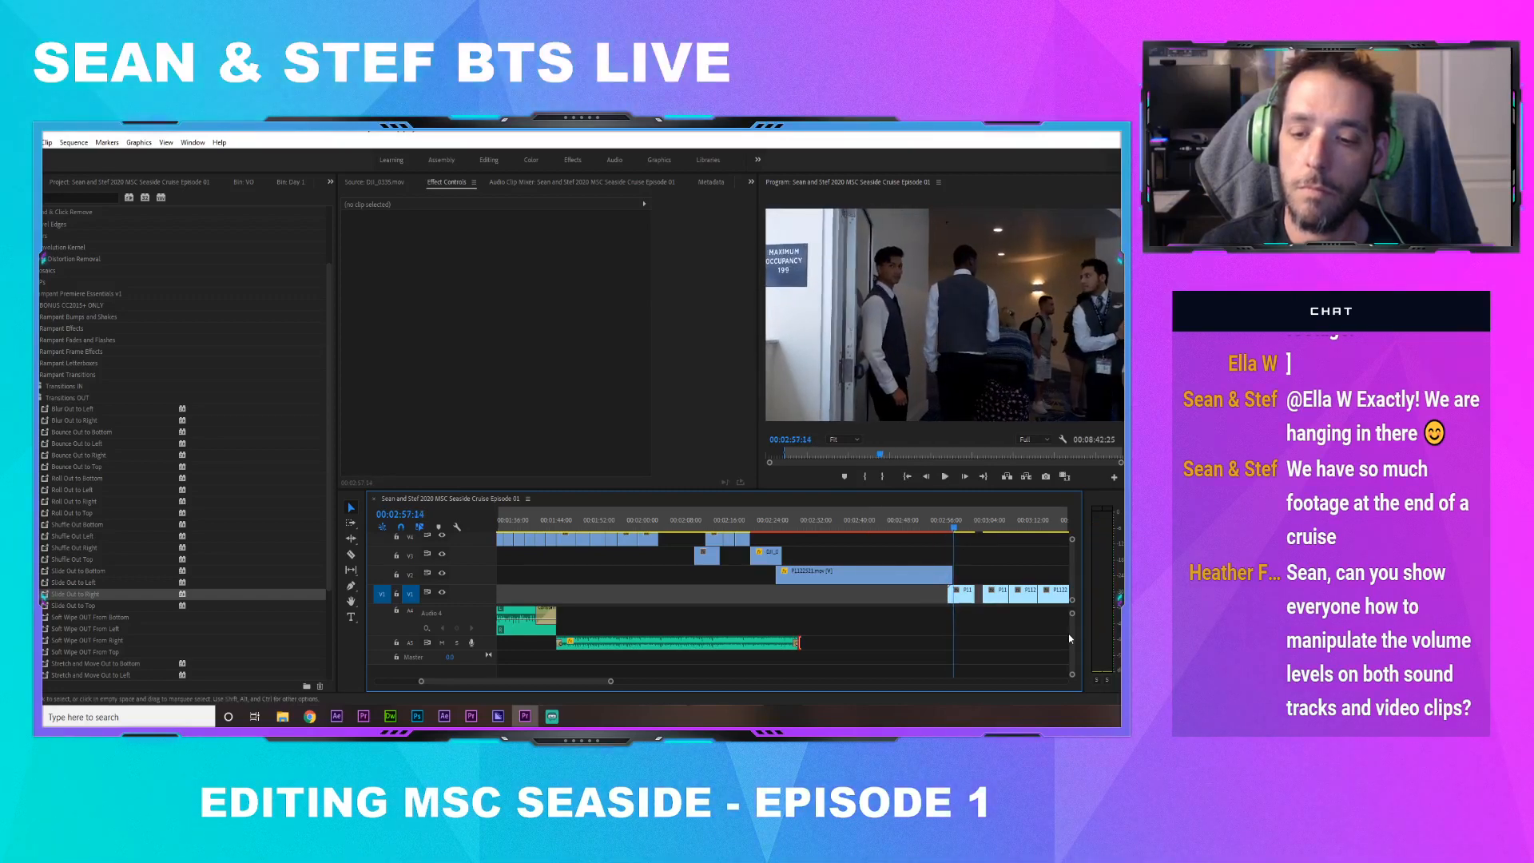
pyautogui.moveTo(1072, 636); pyautogui.dragTo(1072, 631)
pyautogui.click(944, 520)
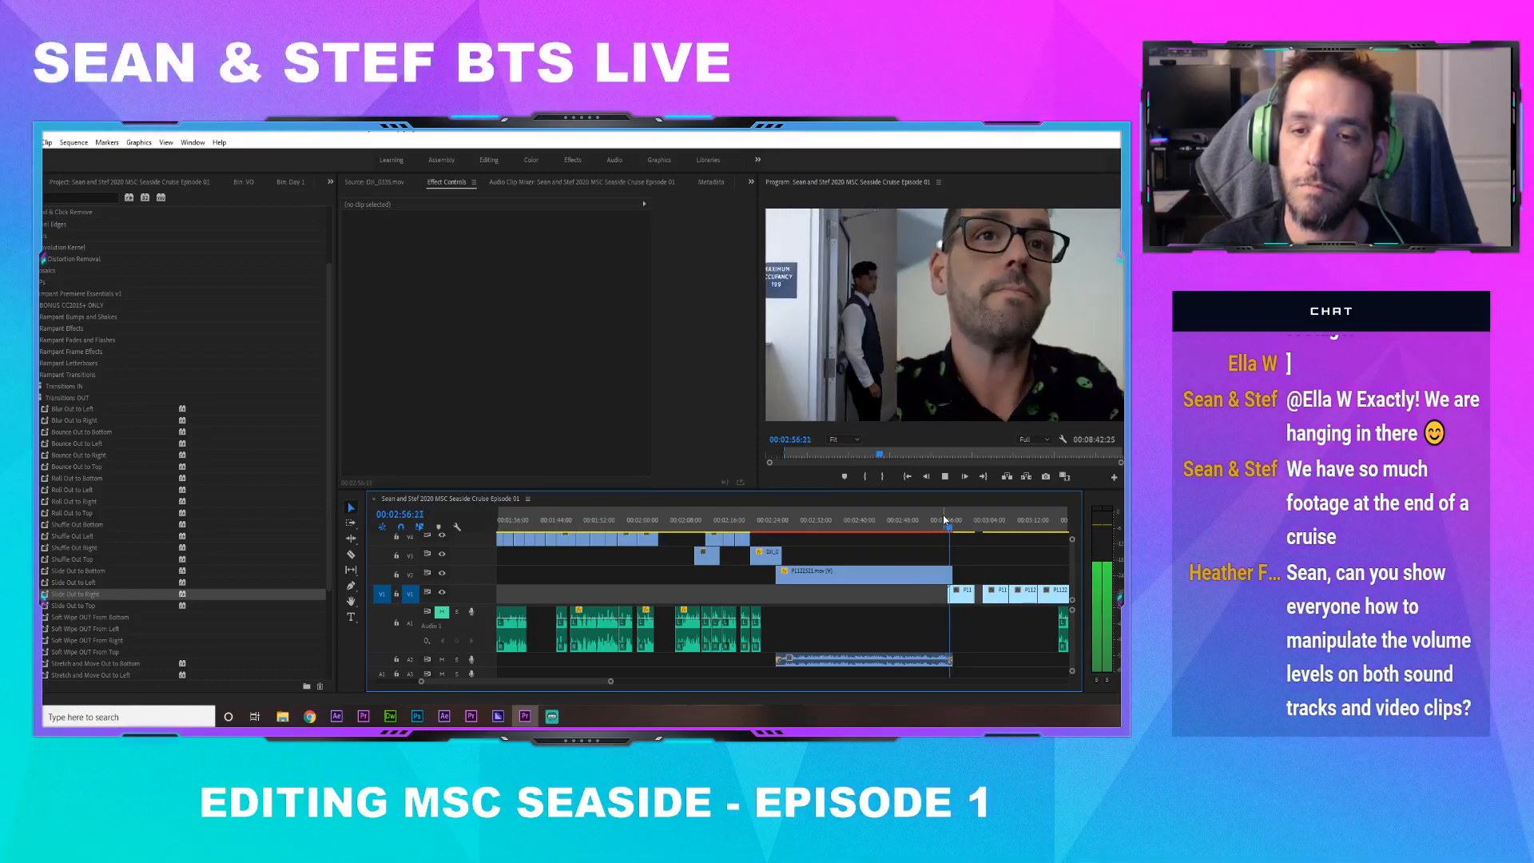
pyautogui.press('space')
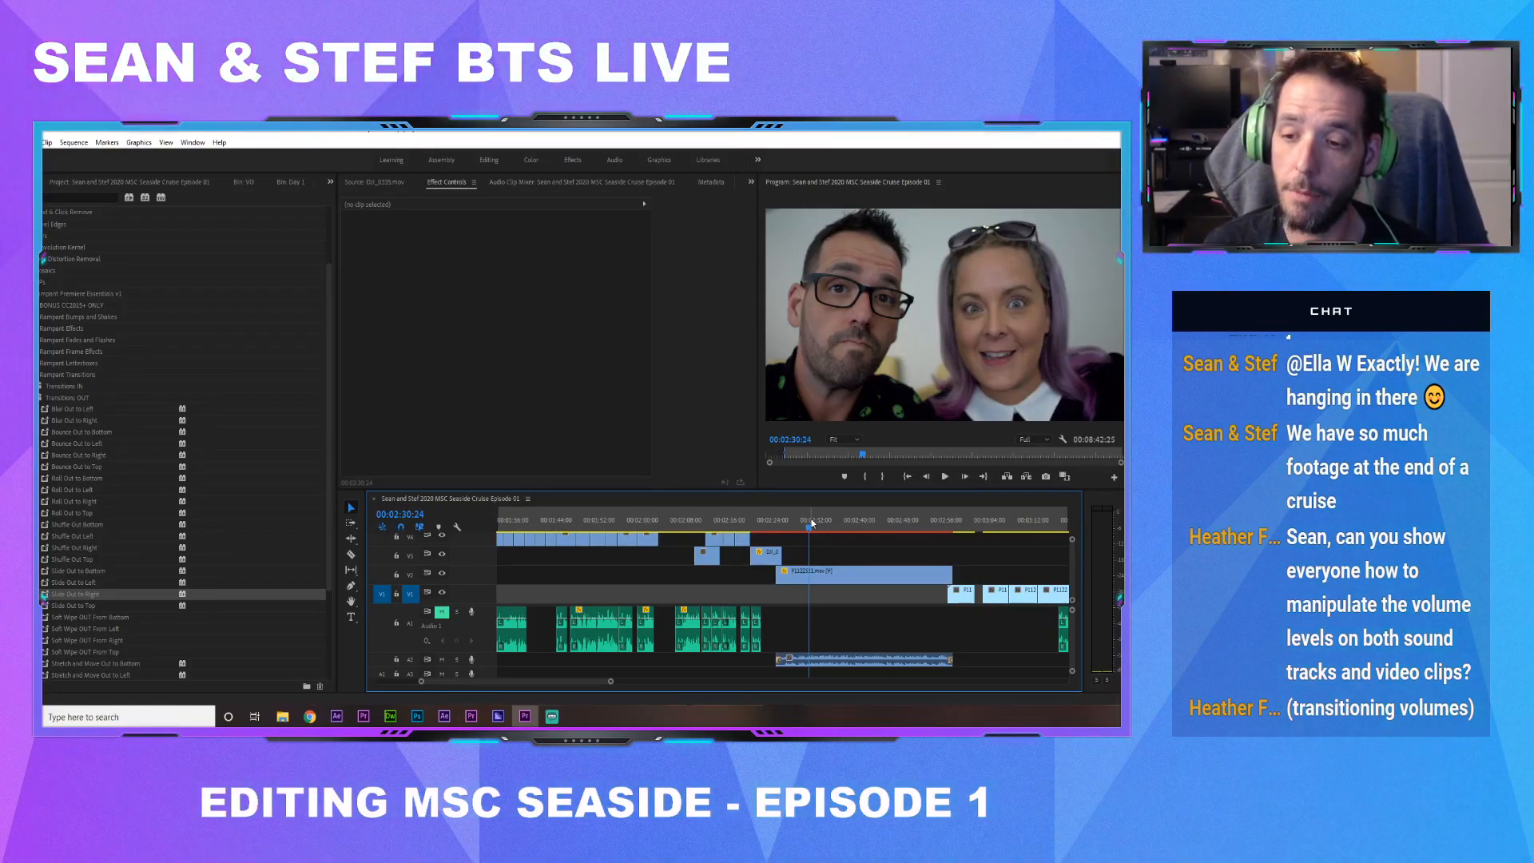
# Play the champagne toast footage into the talking clip to check how the music fades
pyautogui.moveTo(812, 523); pyautogui.dragTo(738, 513)
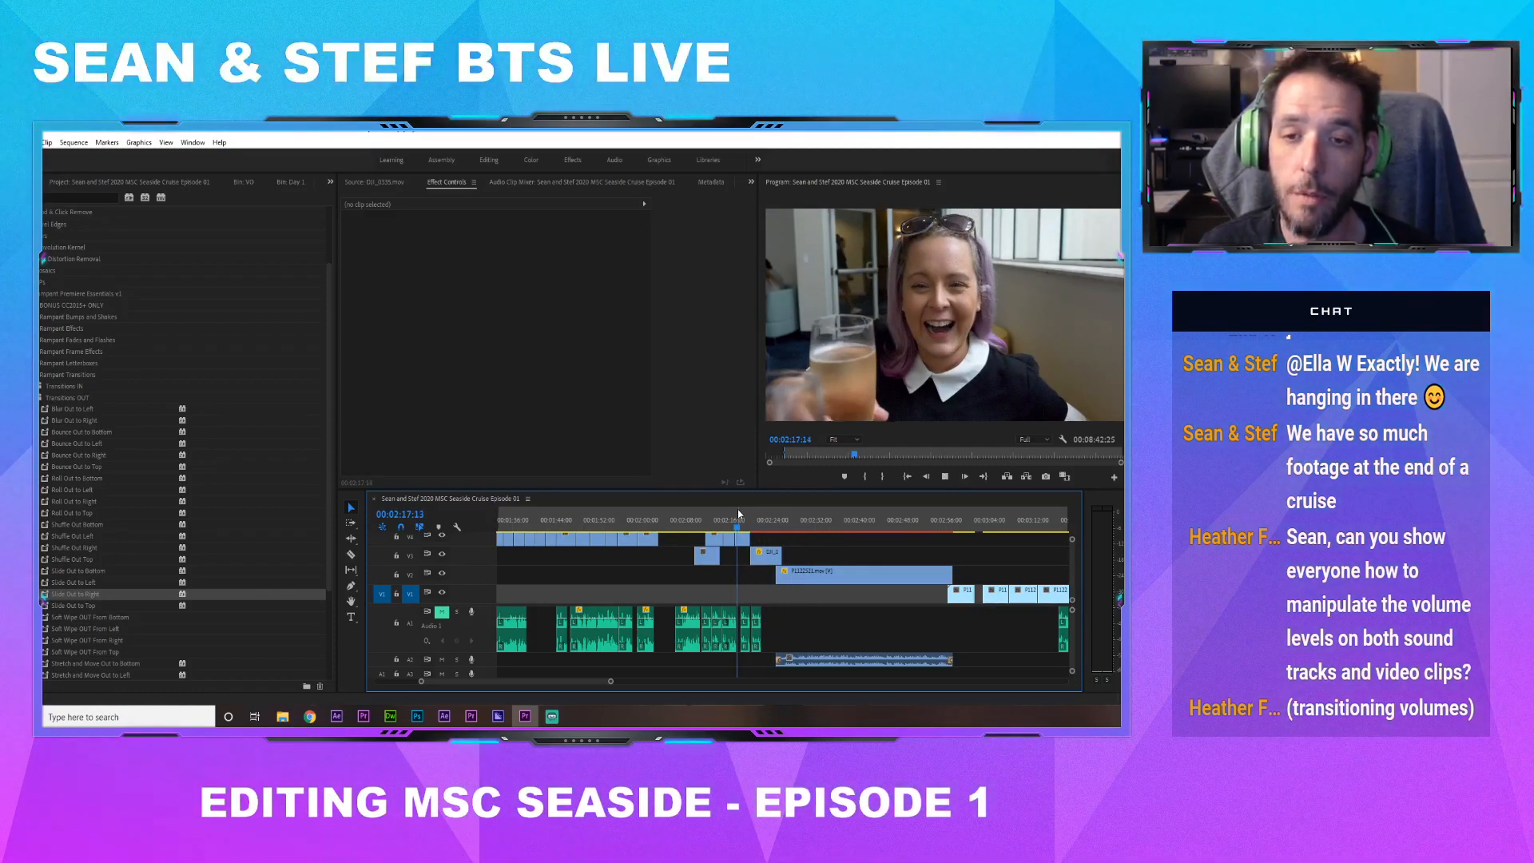
pyautogui.press('space')
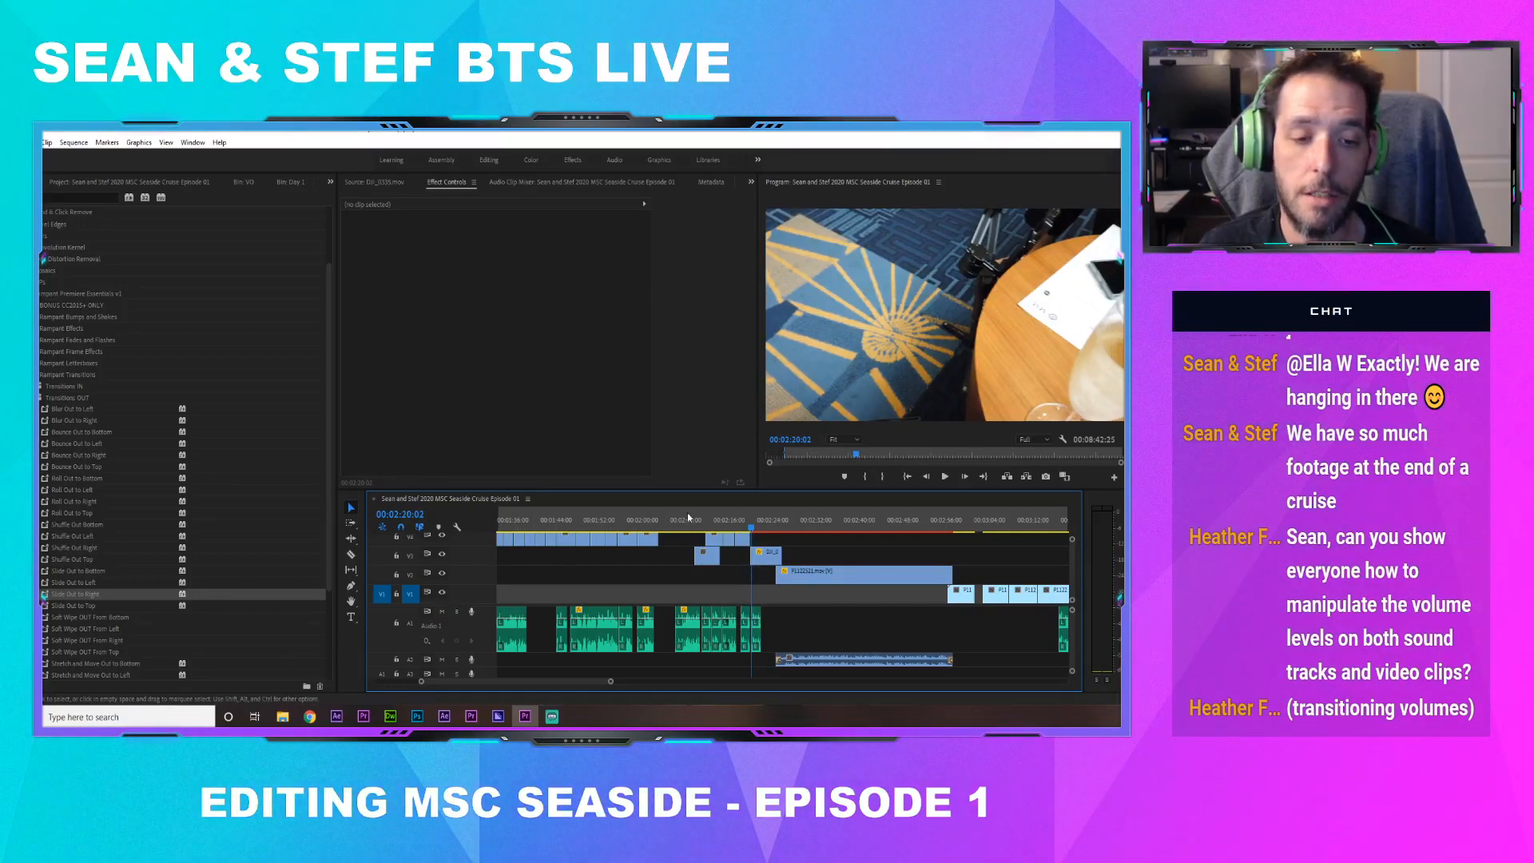
pyautogui.click(745, 528)
pyautogui.press('space')
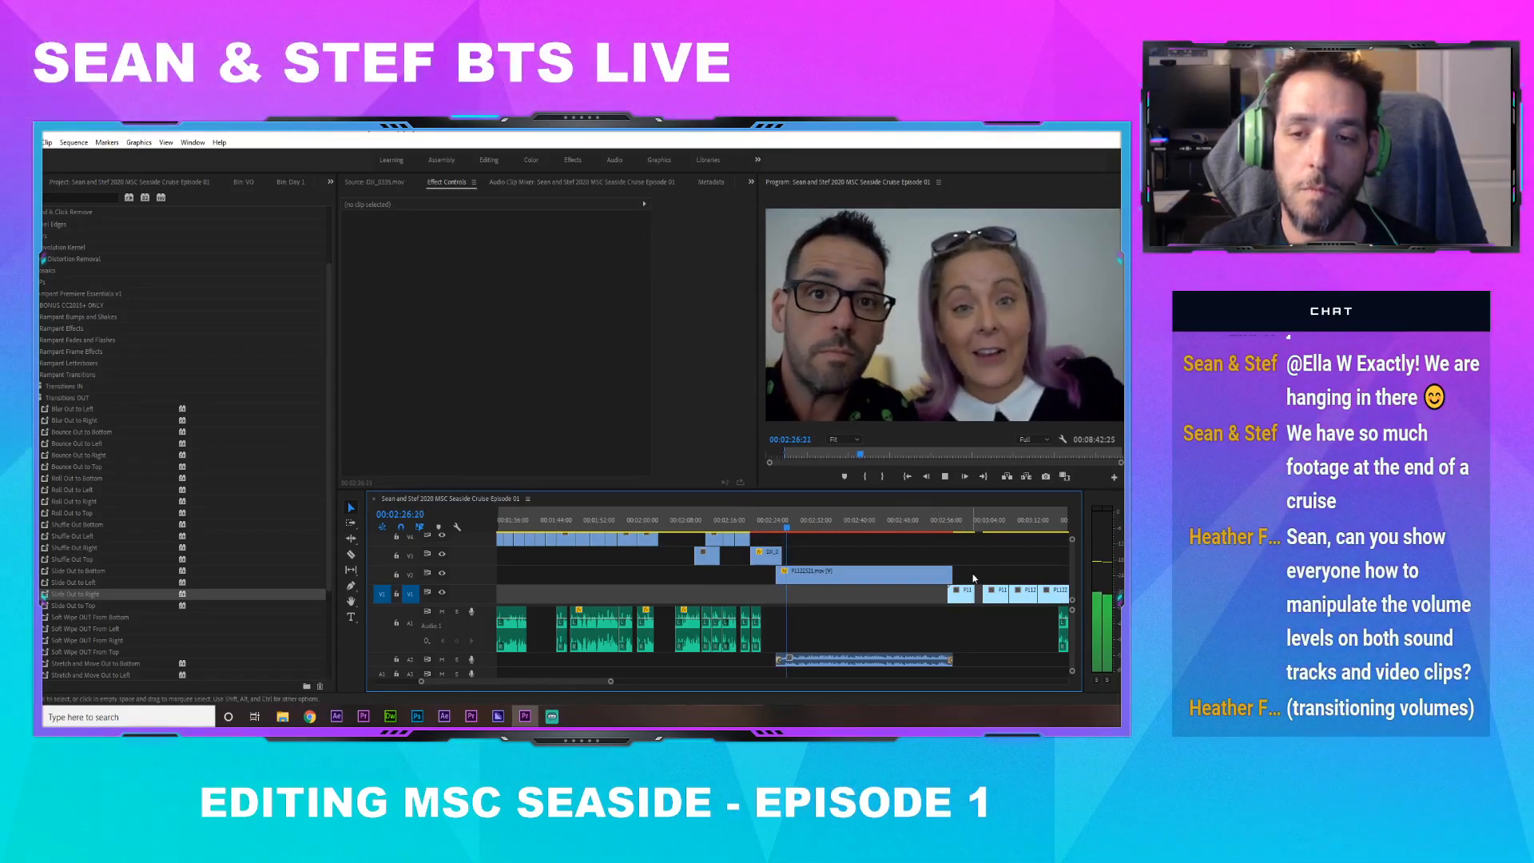
pyautogui.press('space')
# Replay the opening of the talking clip from 00:02:24:13 to check its audio levels
pyautogui.moveTo(1073, 622)
pyautogui.mouseDown()
pyautogui.moveTo(1075, 646)
pyautogui.moveTo(1074, 616)
pyautogui.mouseUp()
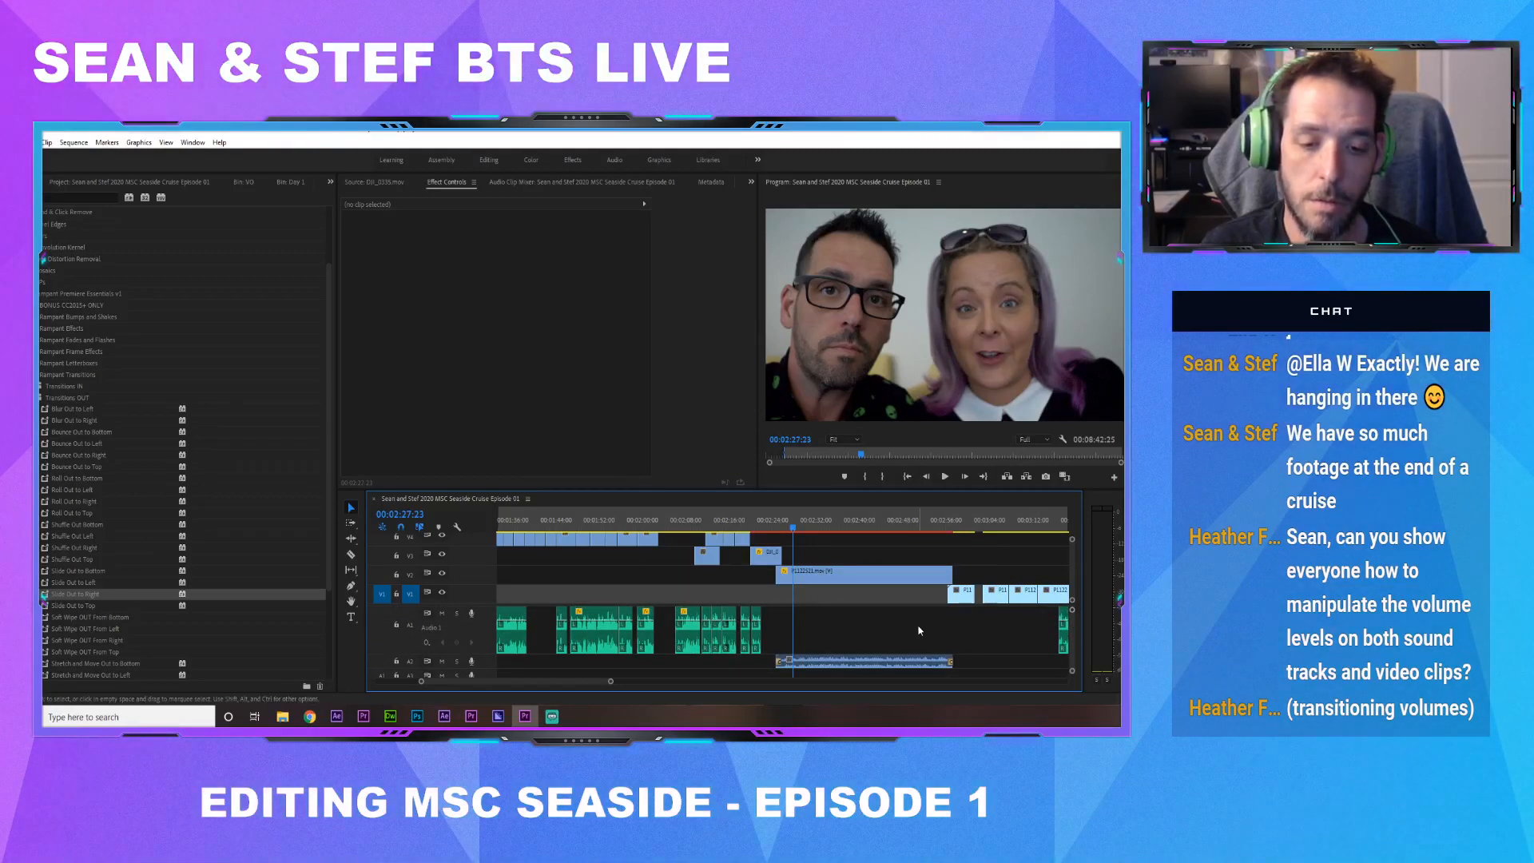
pyautogui.press('space')
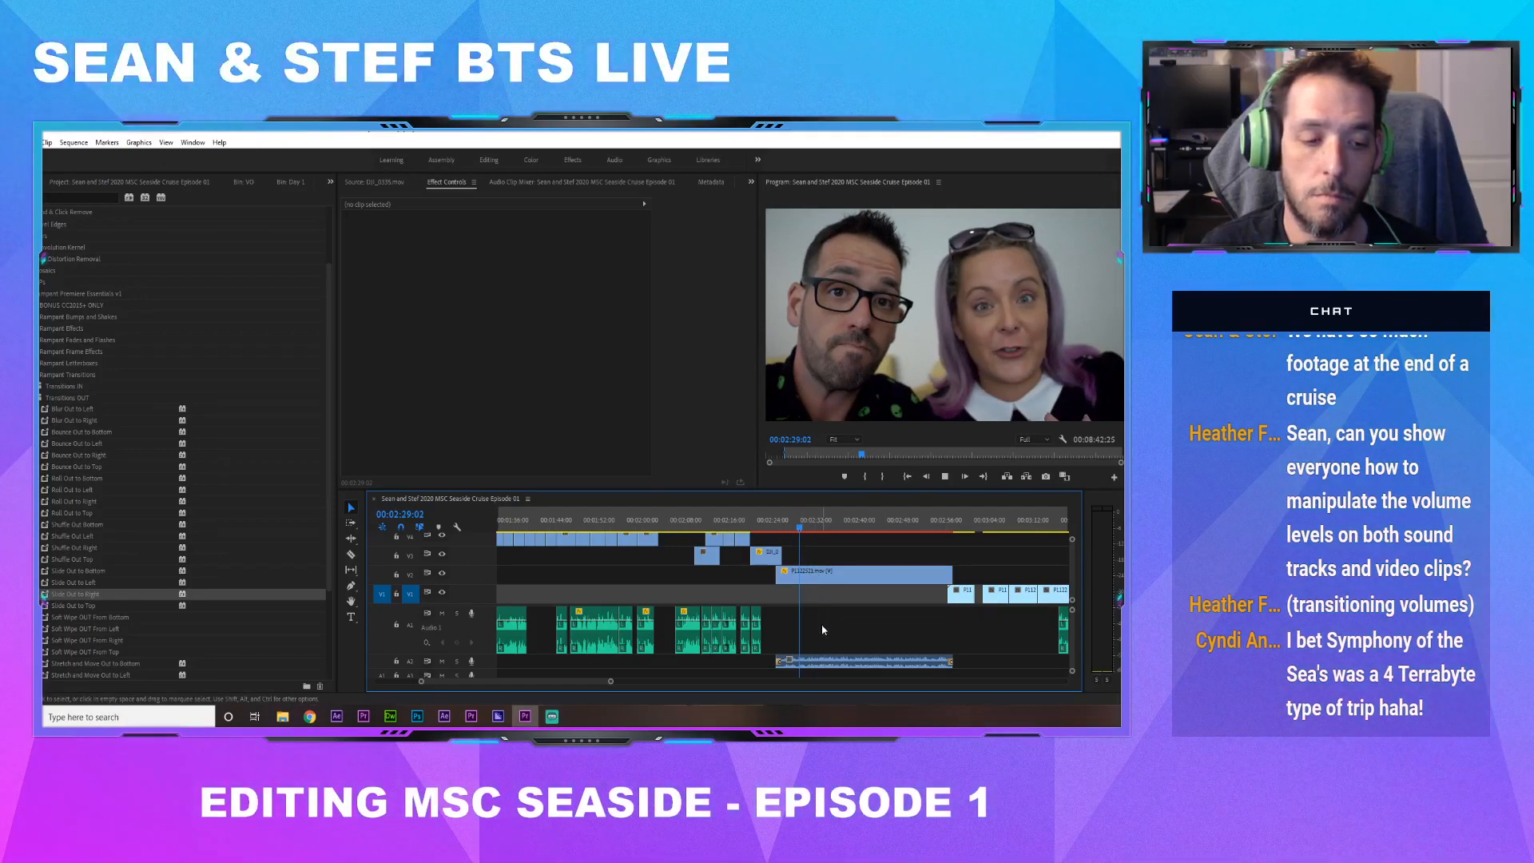
pyautogui.press('space')
pyautogui.click(777, 524)
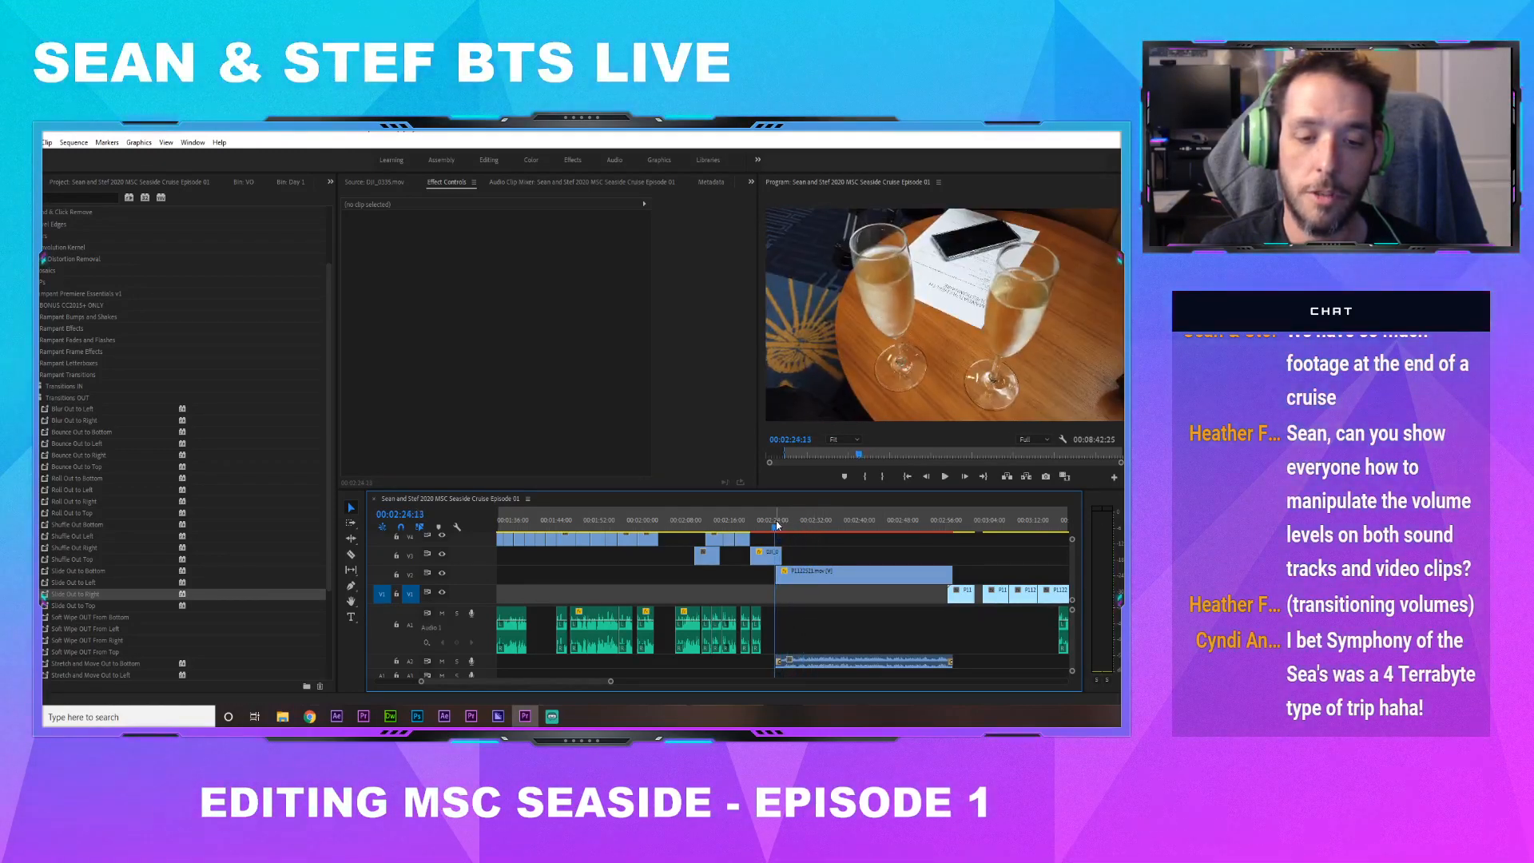
pyautogui.press('space')
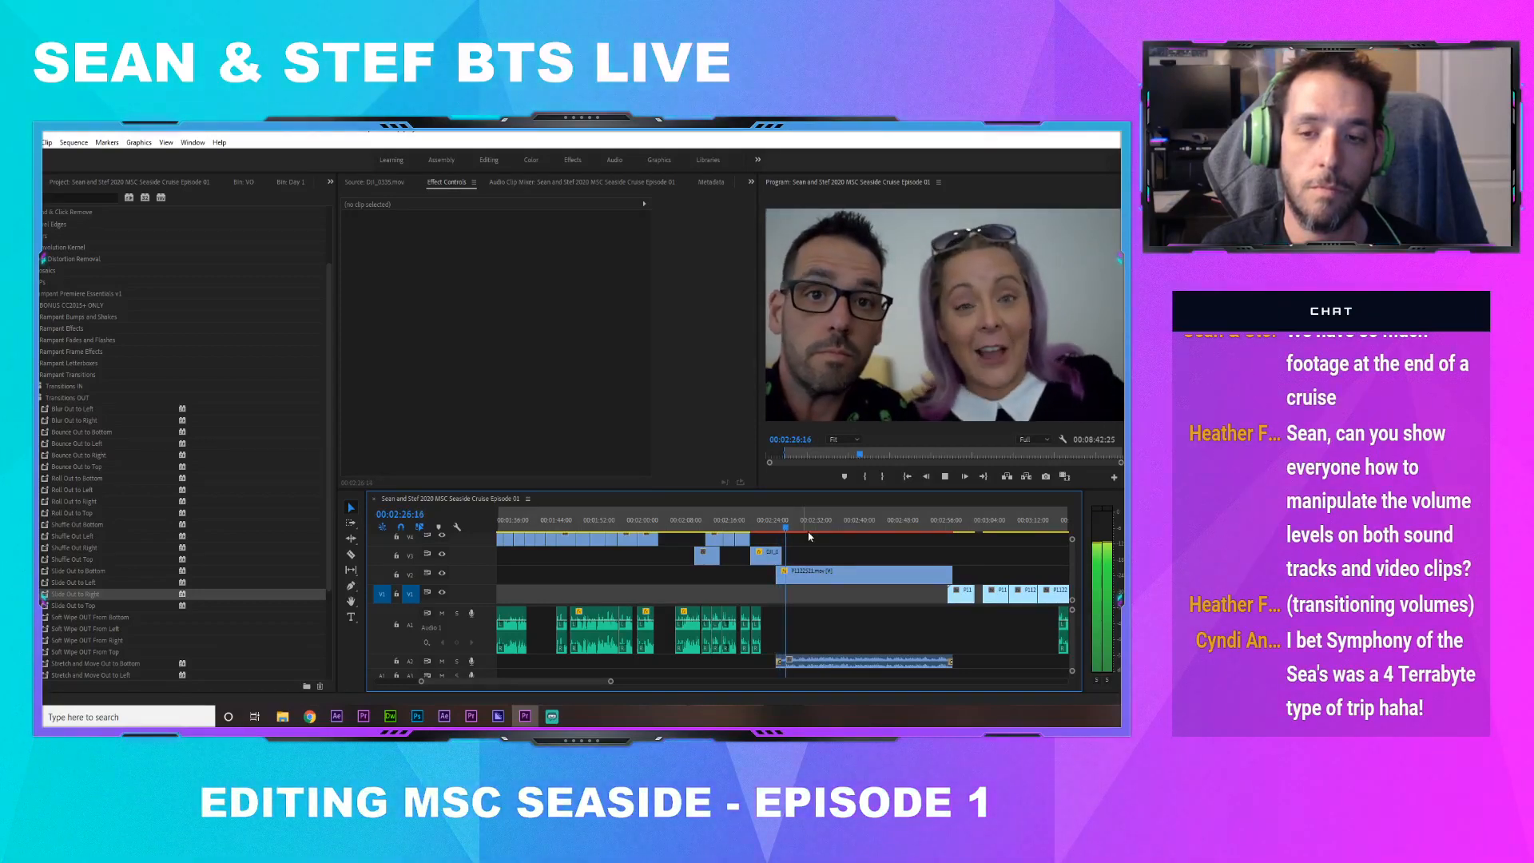
pyautogui.press('space')
# Open the effect controls of the music clip at 00:02:24:16 to examine its volume level keyframes
pyautogui.click(776, 525)
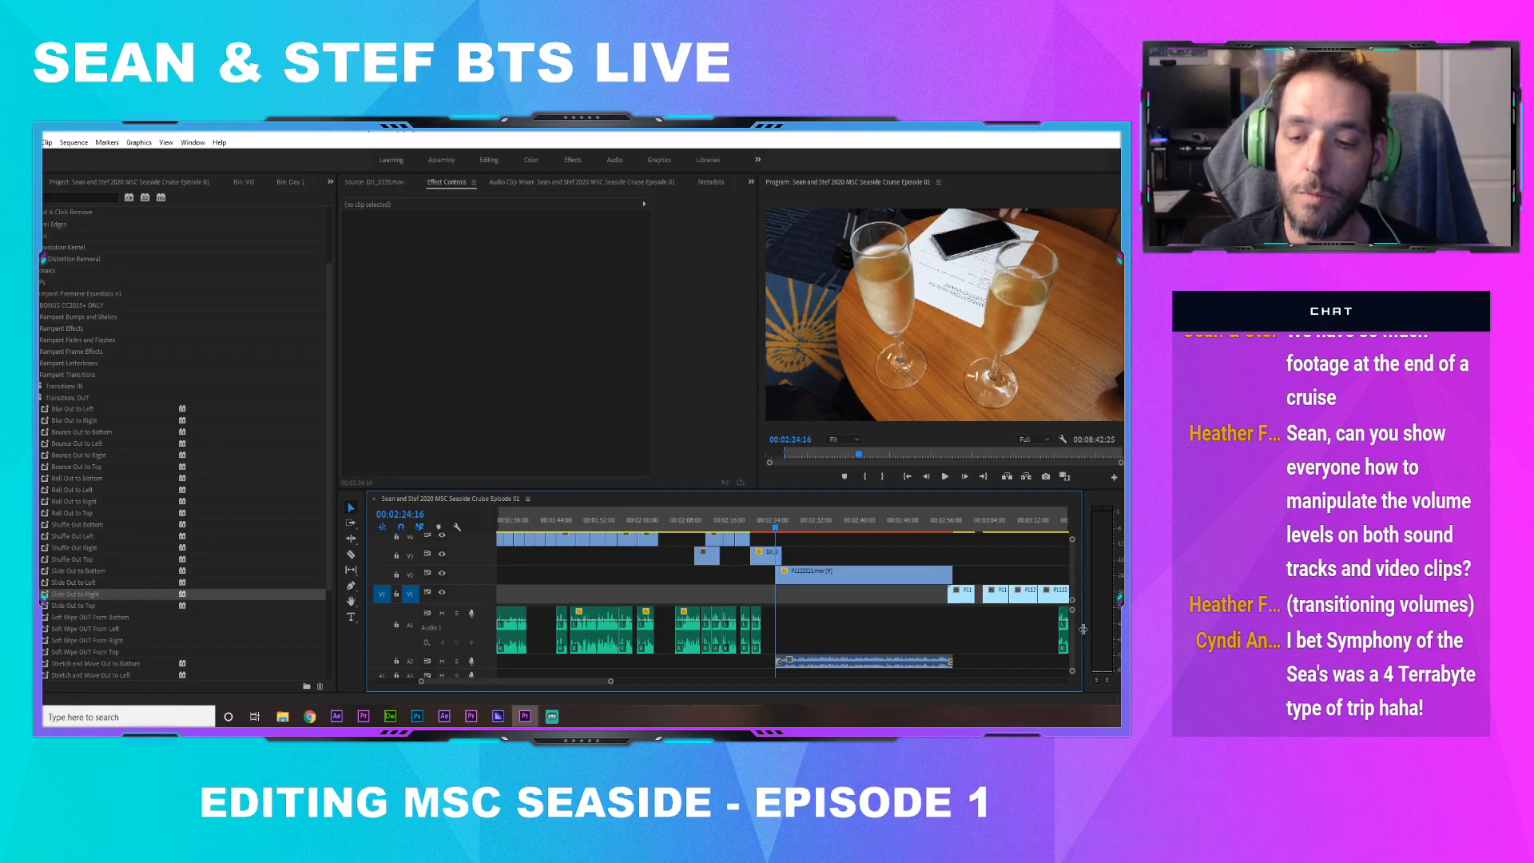
pyautogui.scroll(-4, 1072, 637)
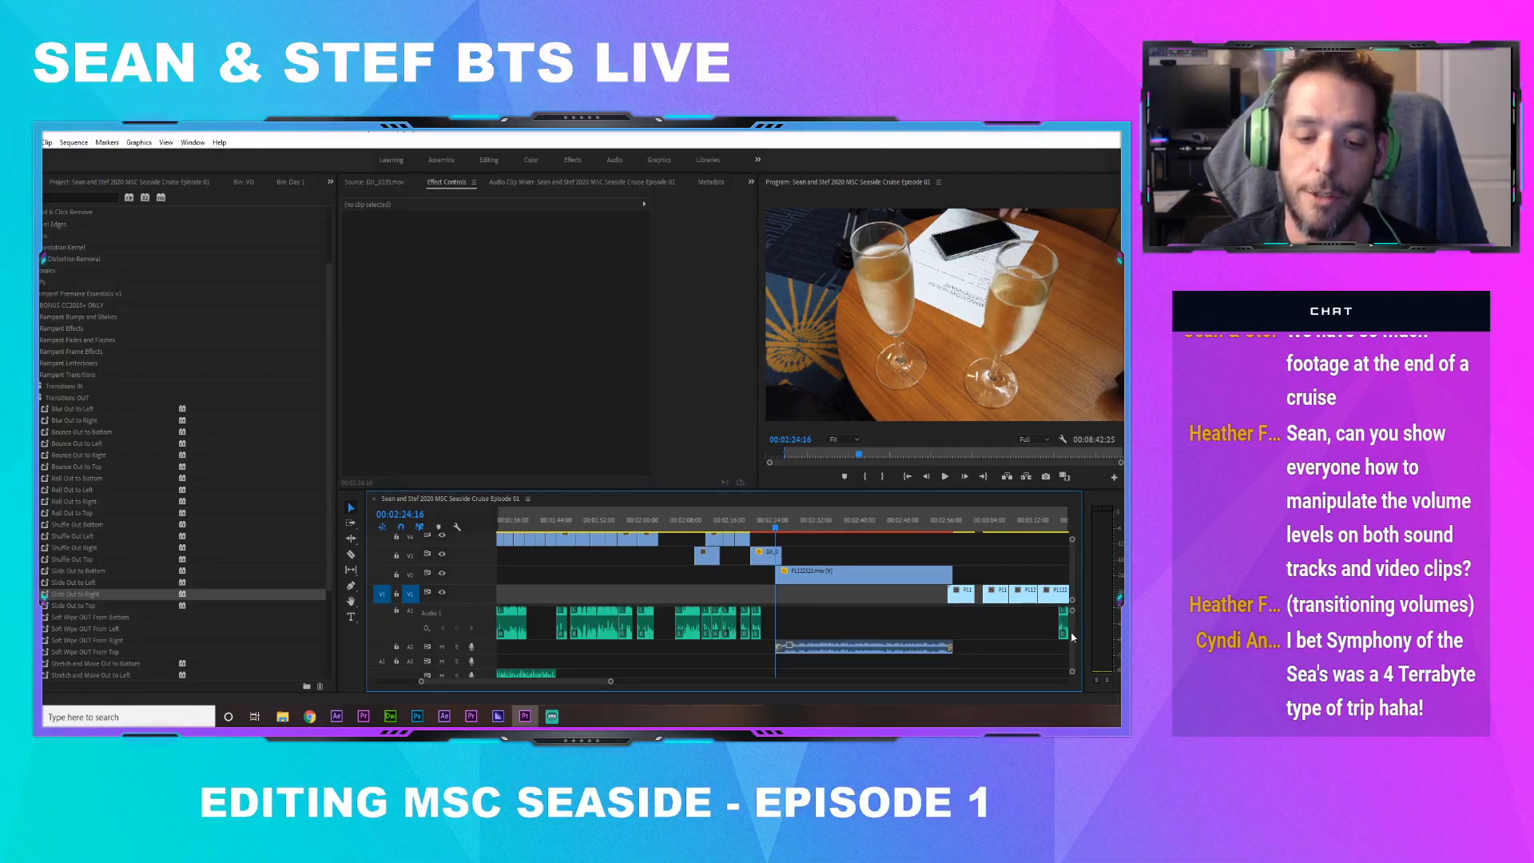
pyautogui.scroll(-2, 1073, 641)
pyautogui.moveTo(612, 681); pyautogui.dragTo(531, 681)
pyautogui.doubleClick(775, 660)
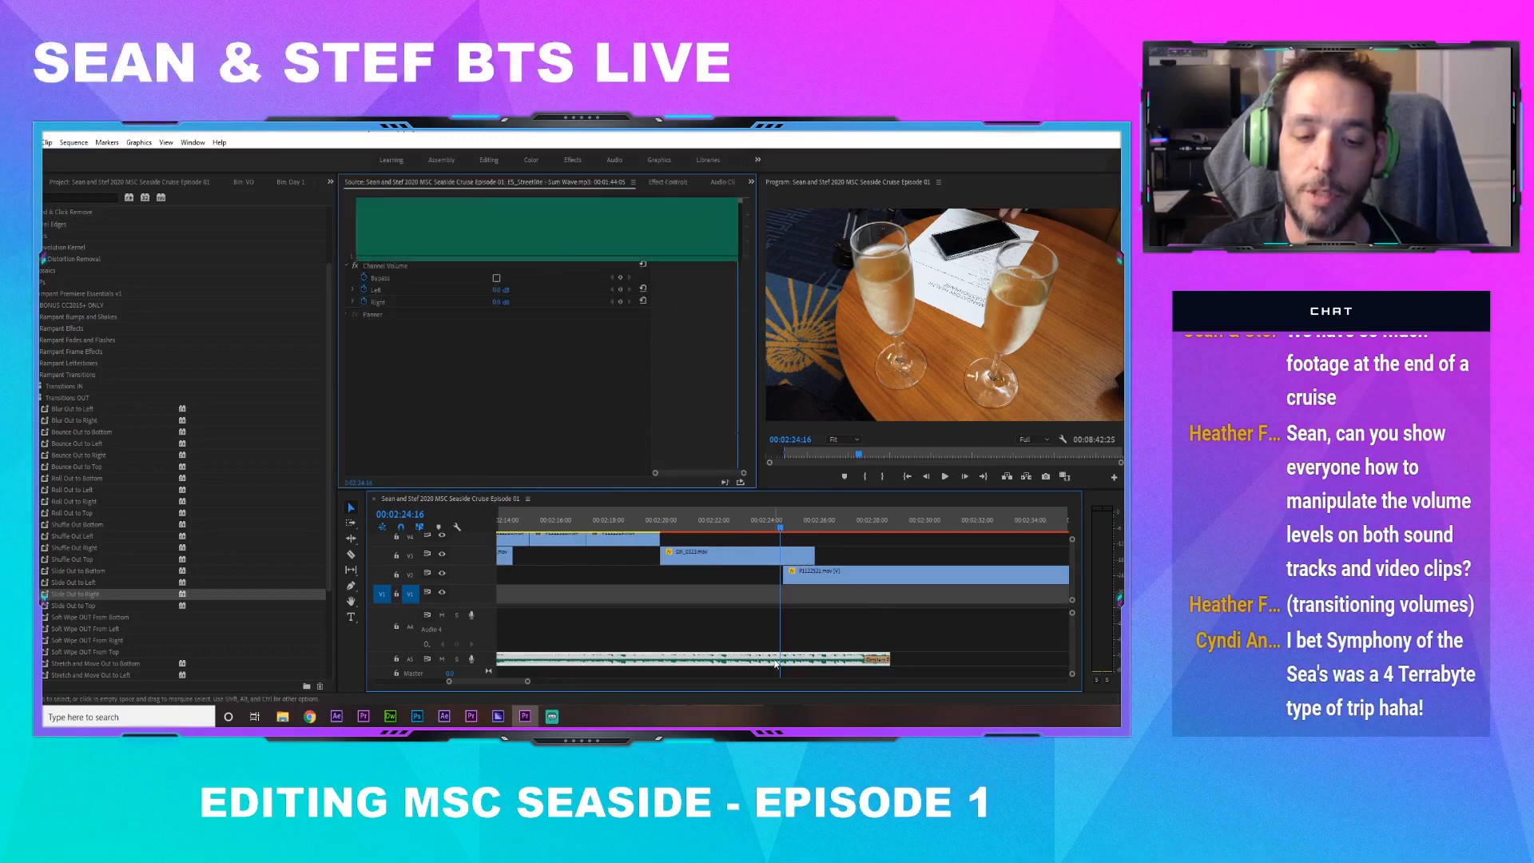
pyautogui.click(668, 182)
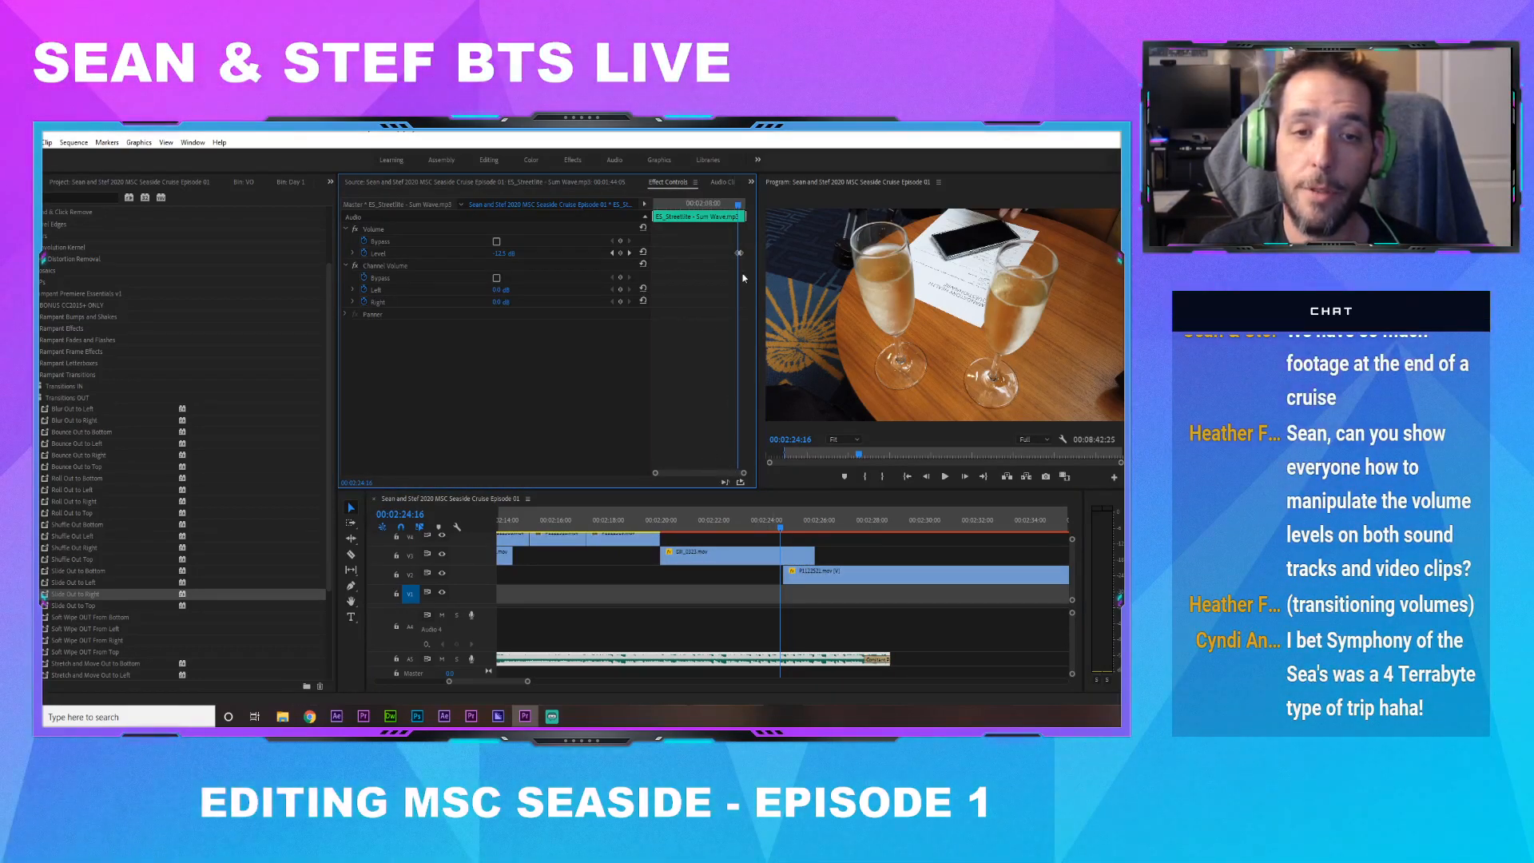
# Scrub through the music fade from 00:02:24:20 to 00:02:26:07 to examine how the volume level follows its keyframes
pyautogui.click(784, 529)
pyautogui.moveTo(785, 530); pyautogui.dragTo(784, 529)
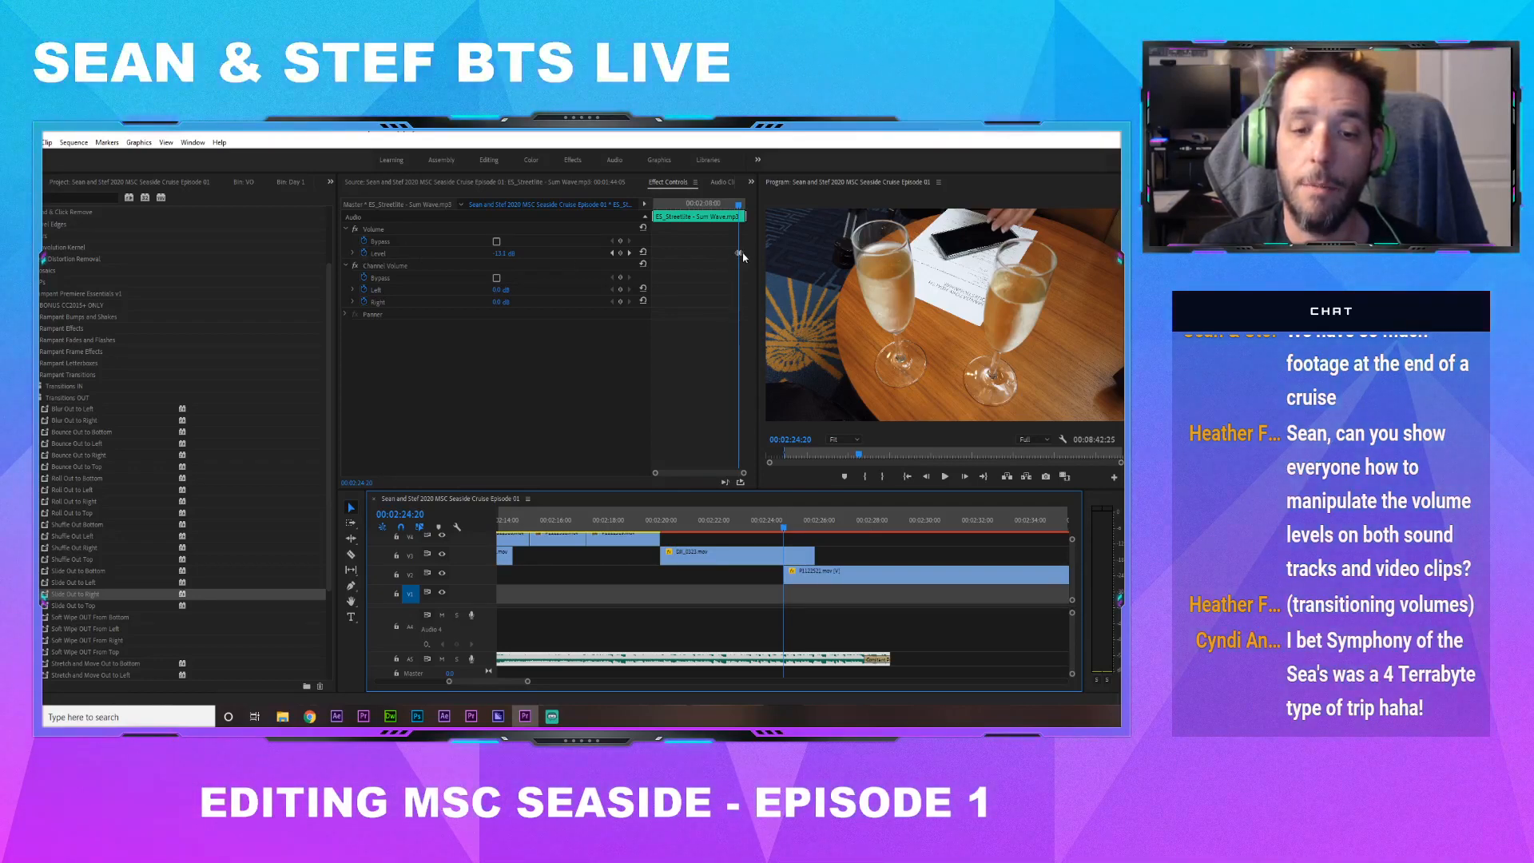
pyautogui.moveTo(783, 529); pyautogui.dragTo(826, 528)
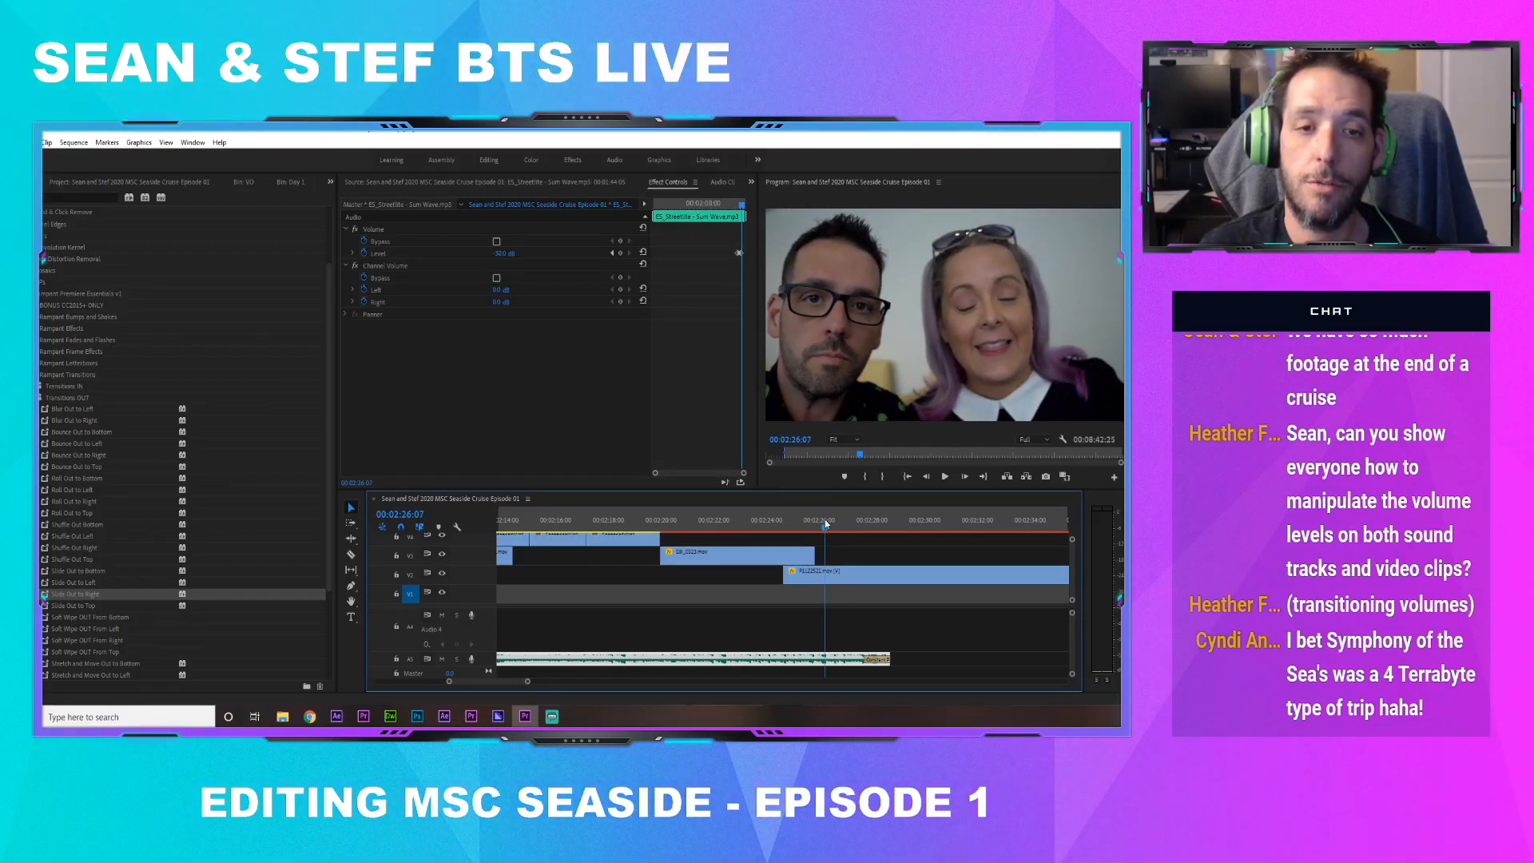
# Play the opening of the talking clip up to the end of the music clip to check the lowered music
pyautogui.moveTo(828, 526); pyautogui.dragTo(798, 527)
pyautogui.press('space')
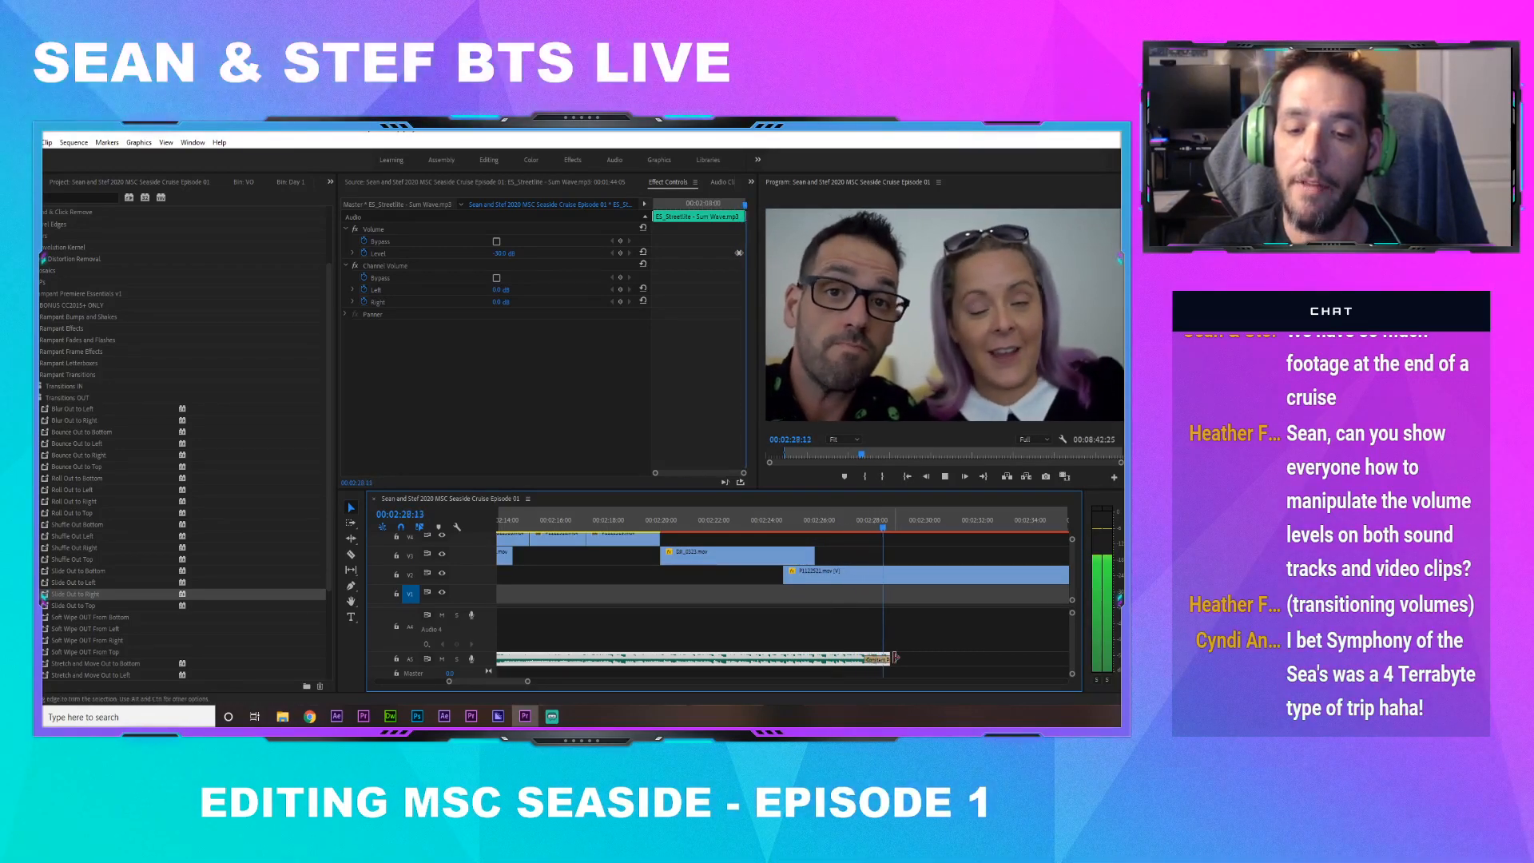
pyautogui.press('space')
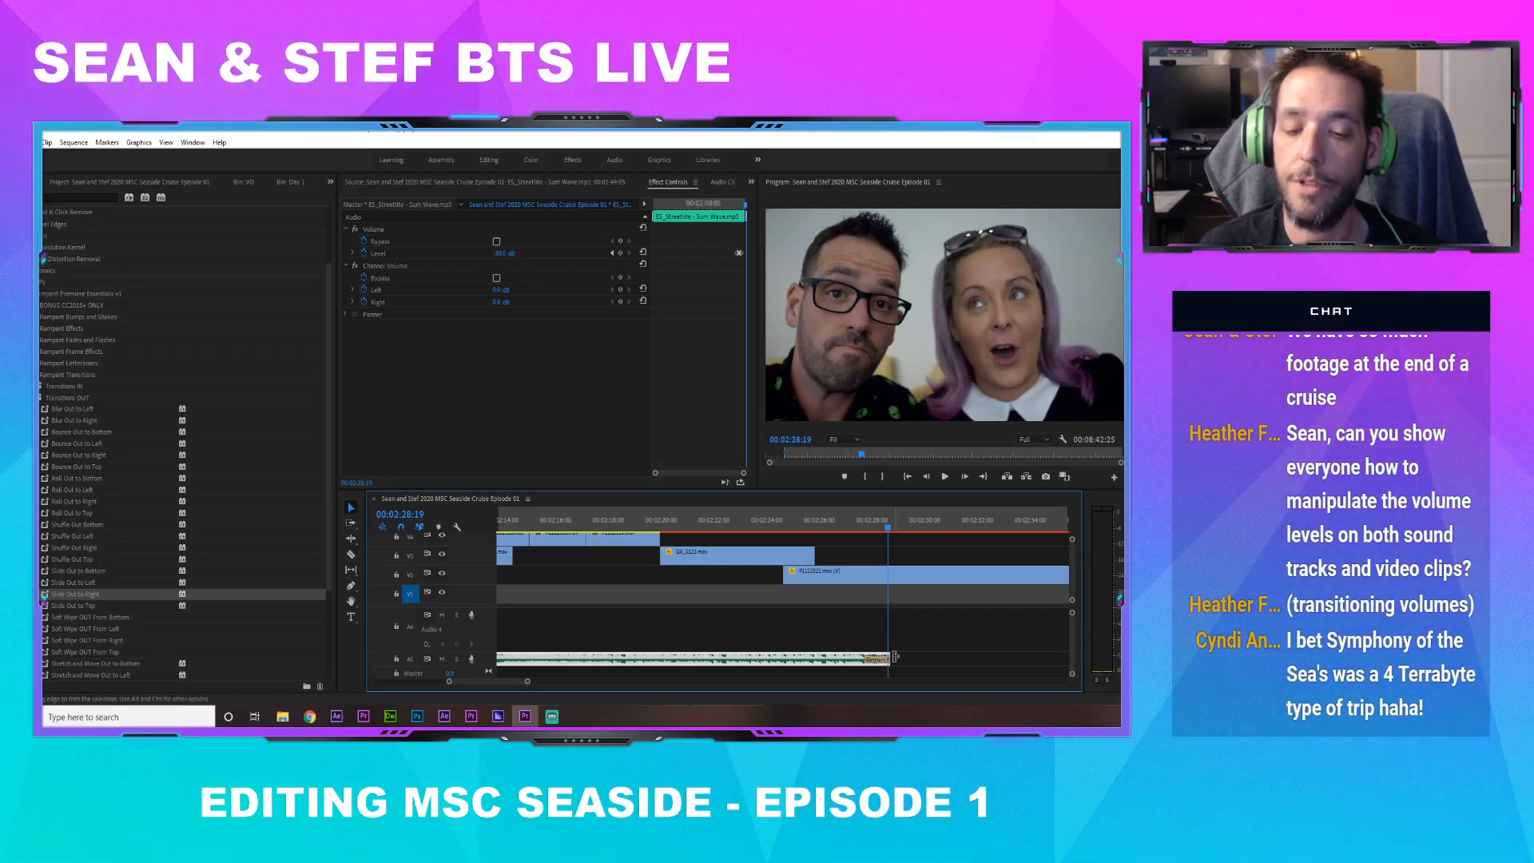
pyautogui.click(837, 528)
pyautogui.press('space')
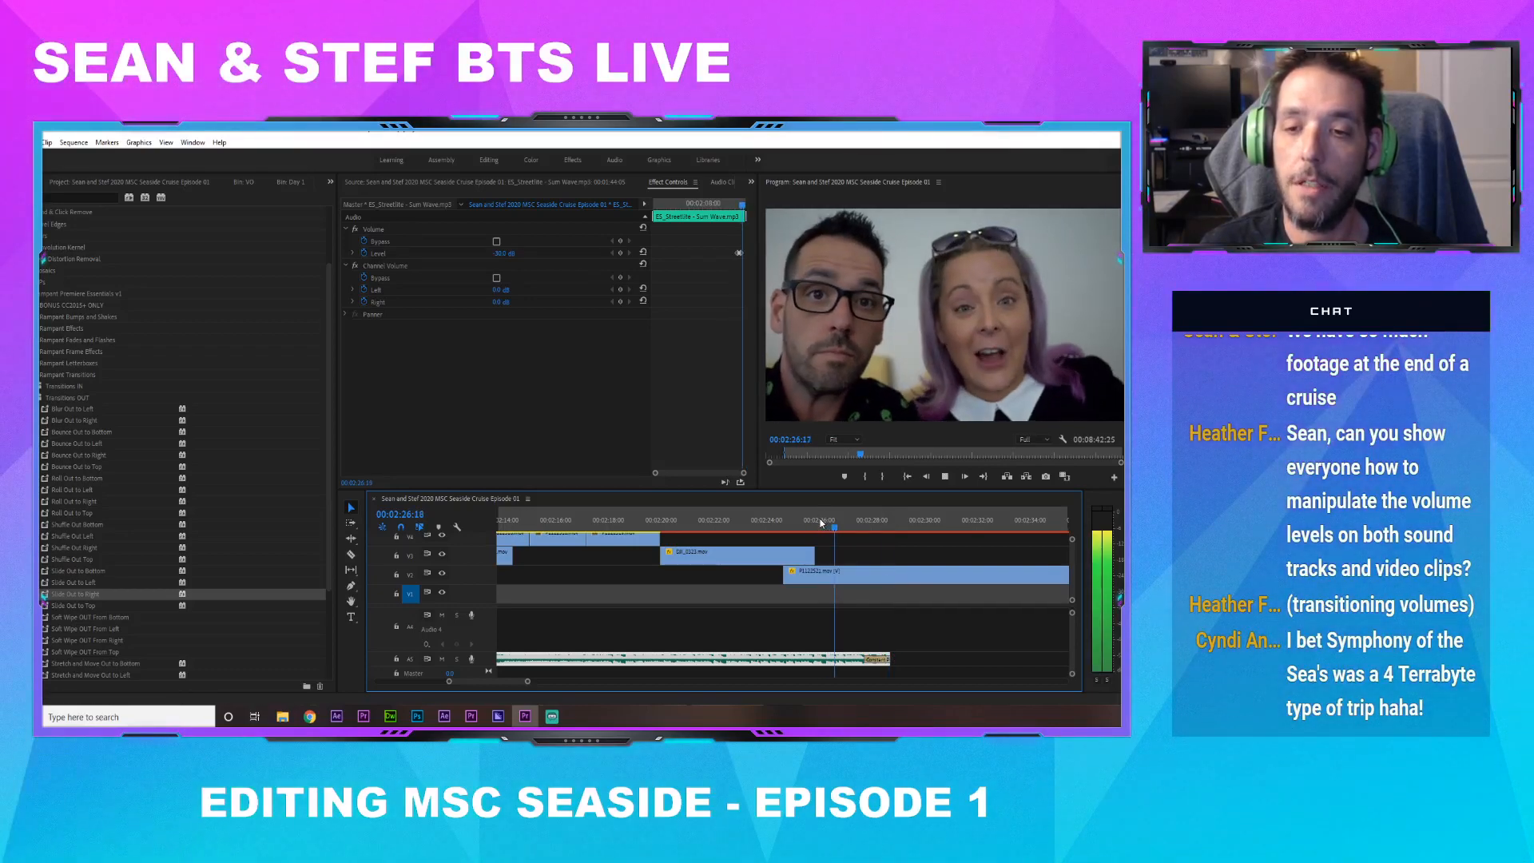
# Try extending the end of the music clip to about 00:02:33 beneath the talking clip during playback
pyautogui.moveTo(889, 658); pyautogui.dragTo(1002, 659)
pyautogui.press('space')
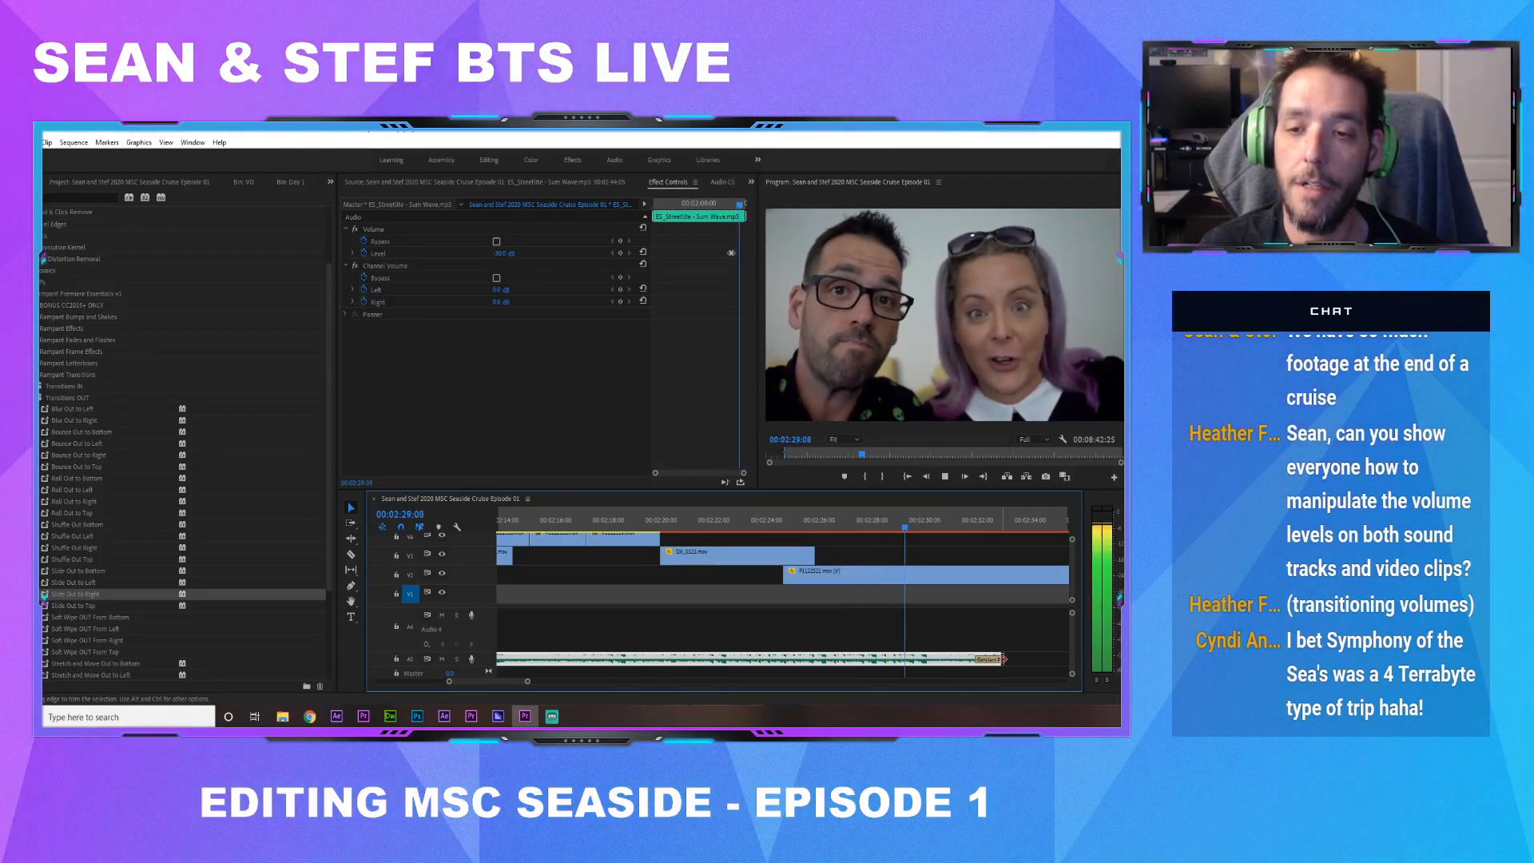
pyautogui.press('space')
pyautogui.hotkey('ctrl', 'z')
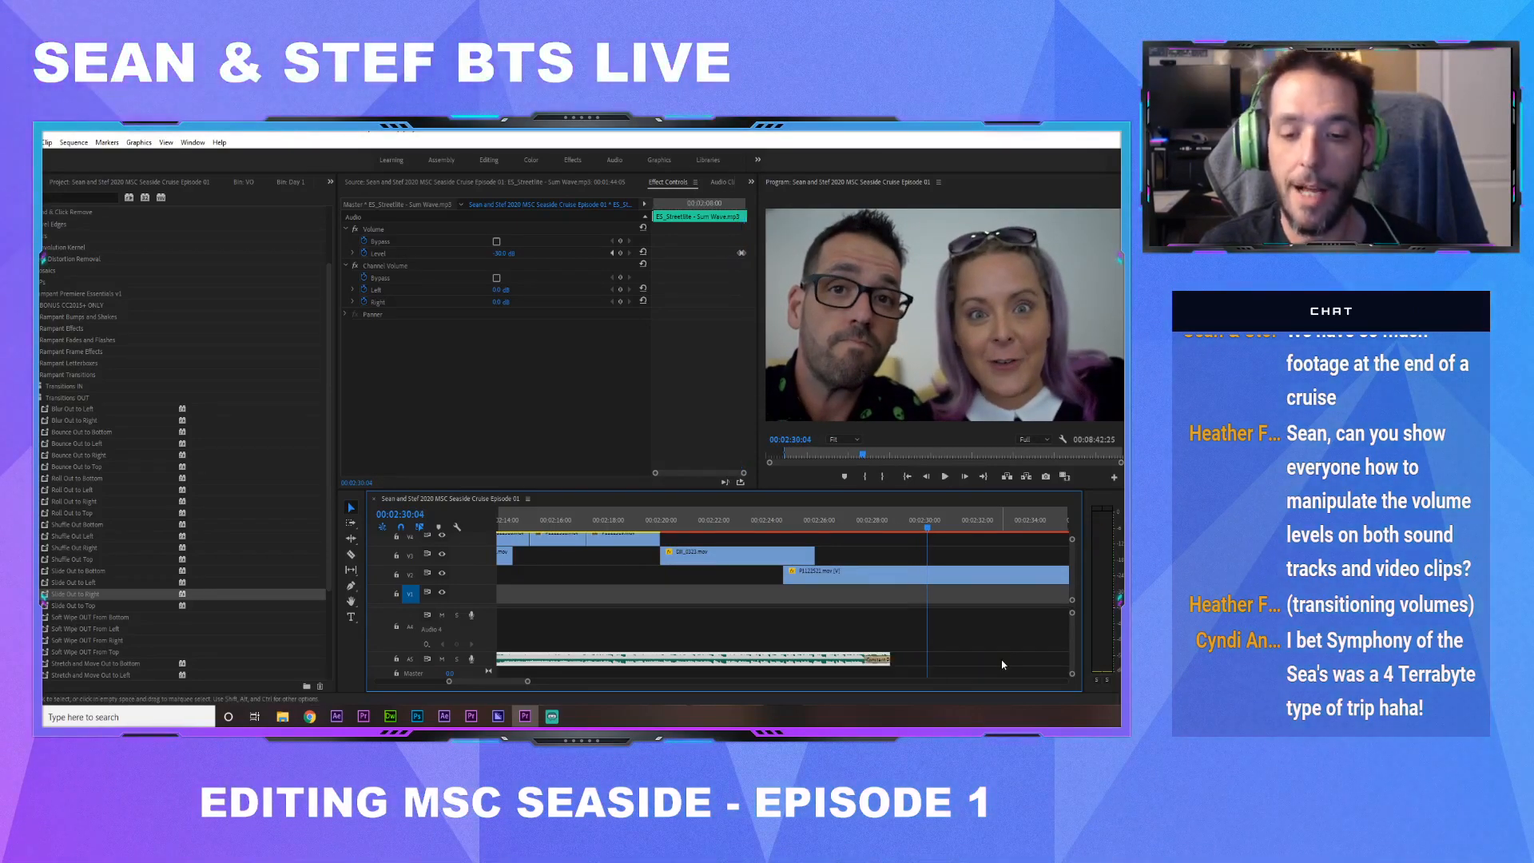
# Replay the talking clip over the music's tail, and open the Constant Power fade at the start of its audio
pyautogui.click(831, 521)
pyautogui.press('space')
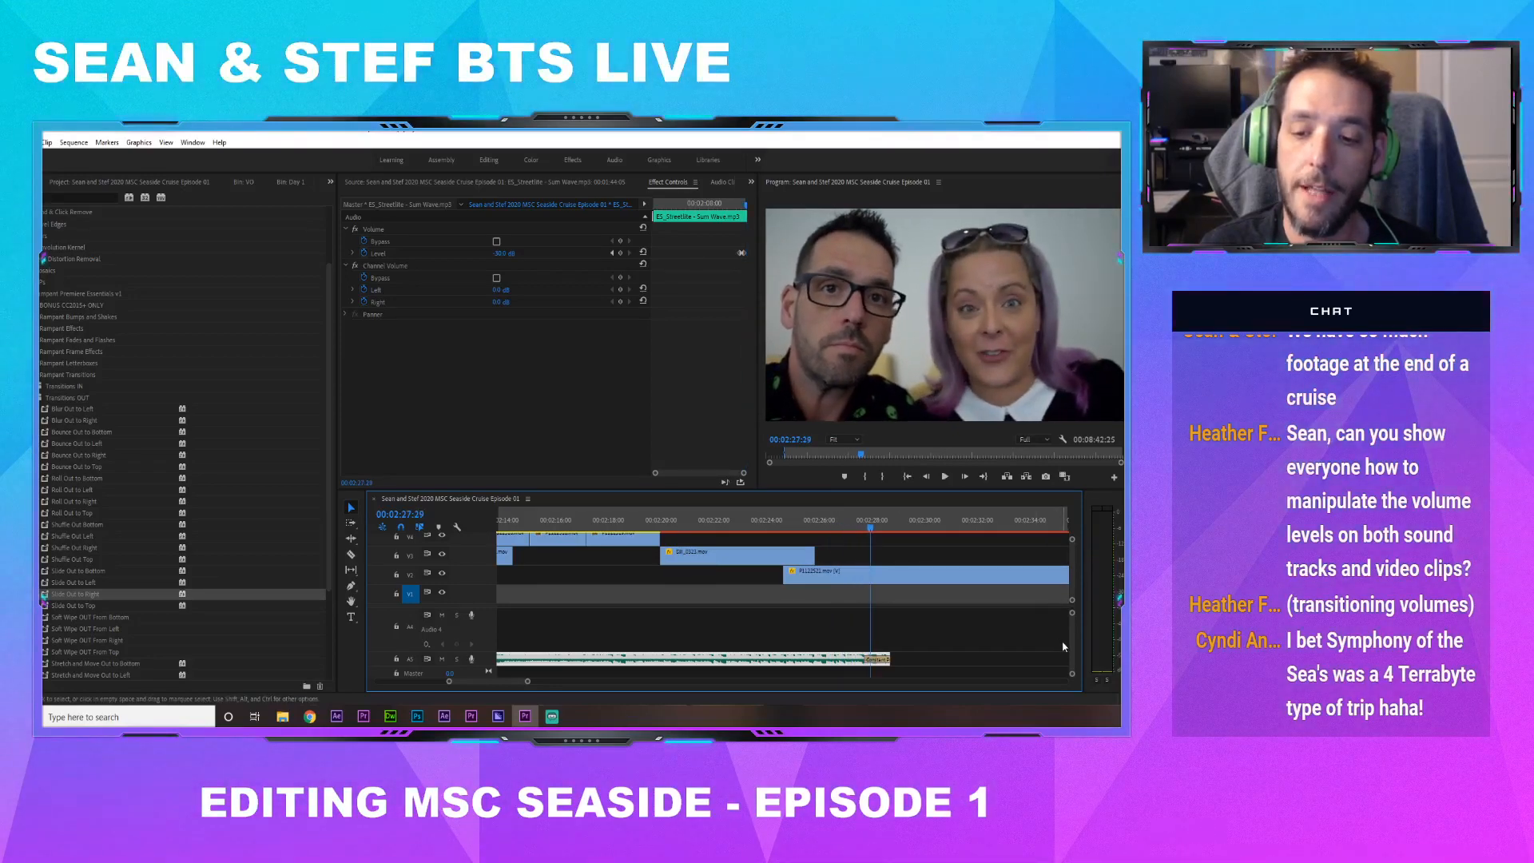
pyautogui.scroll(3, 1063, 646)
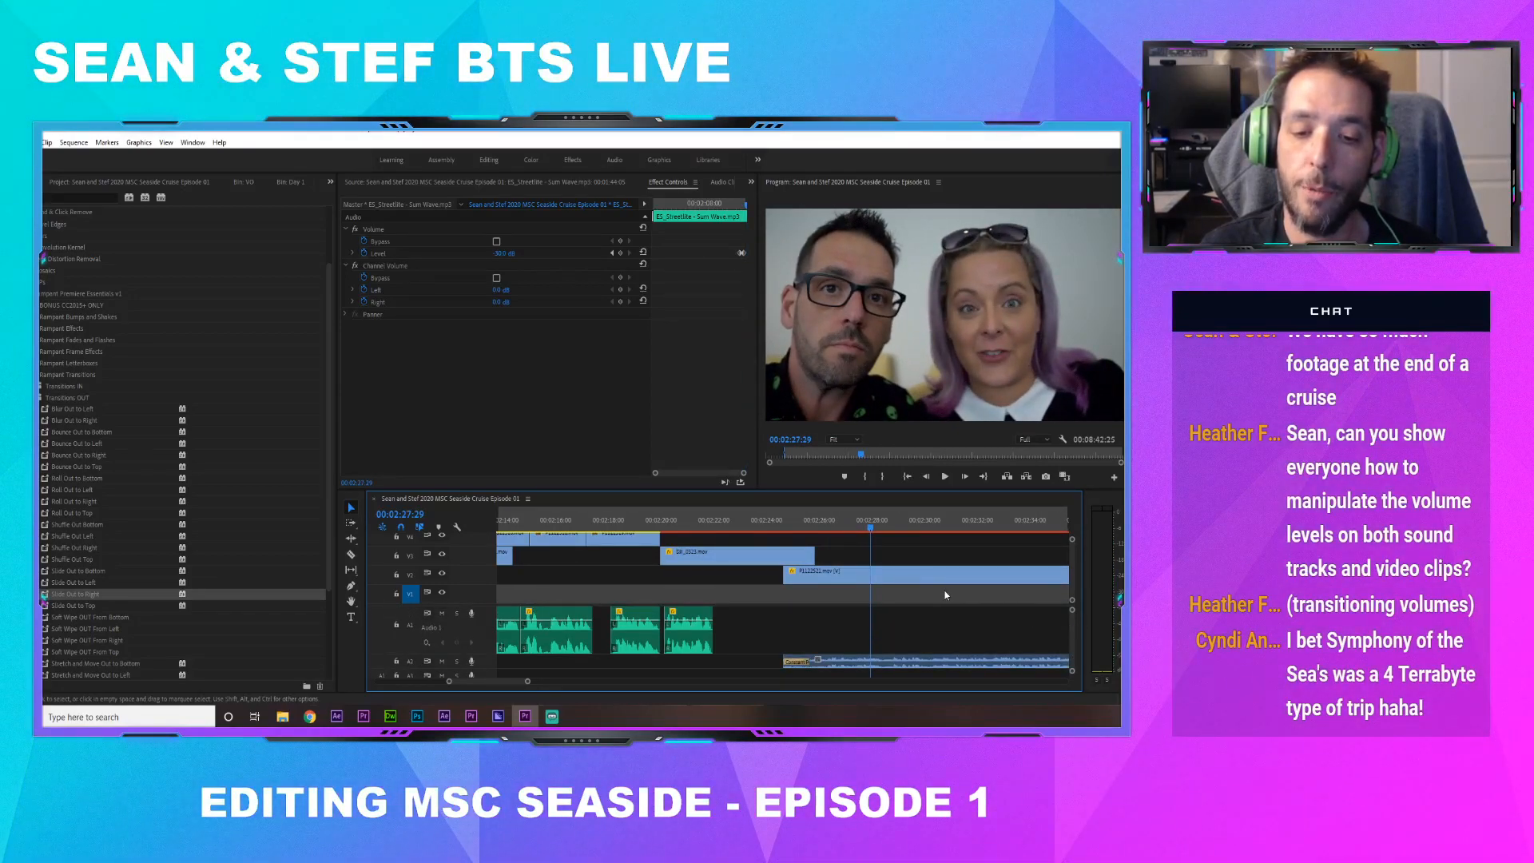
pyautogui.click(830, 575)
pyautogui.click(796, 524)
pyautogui.moveTo(796, 524); pyautogui.dragTo(784, 524)
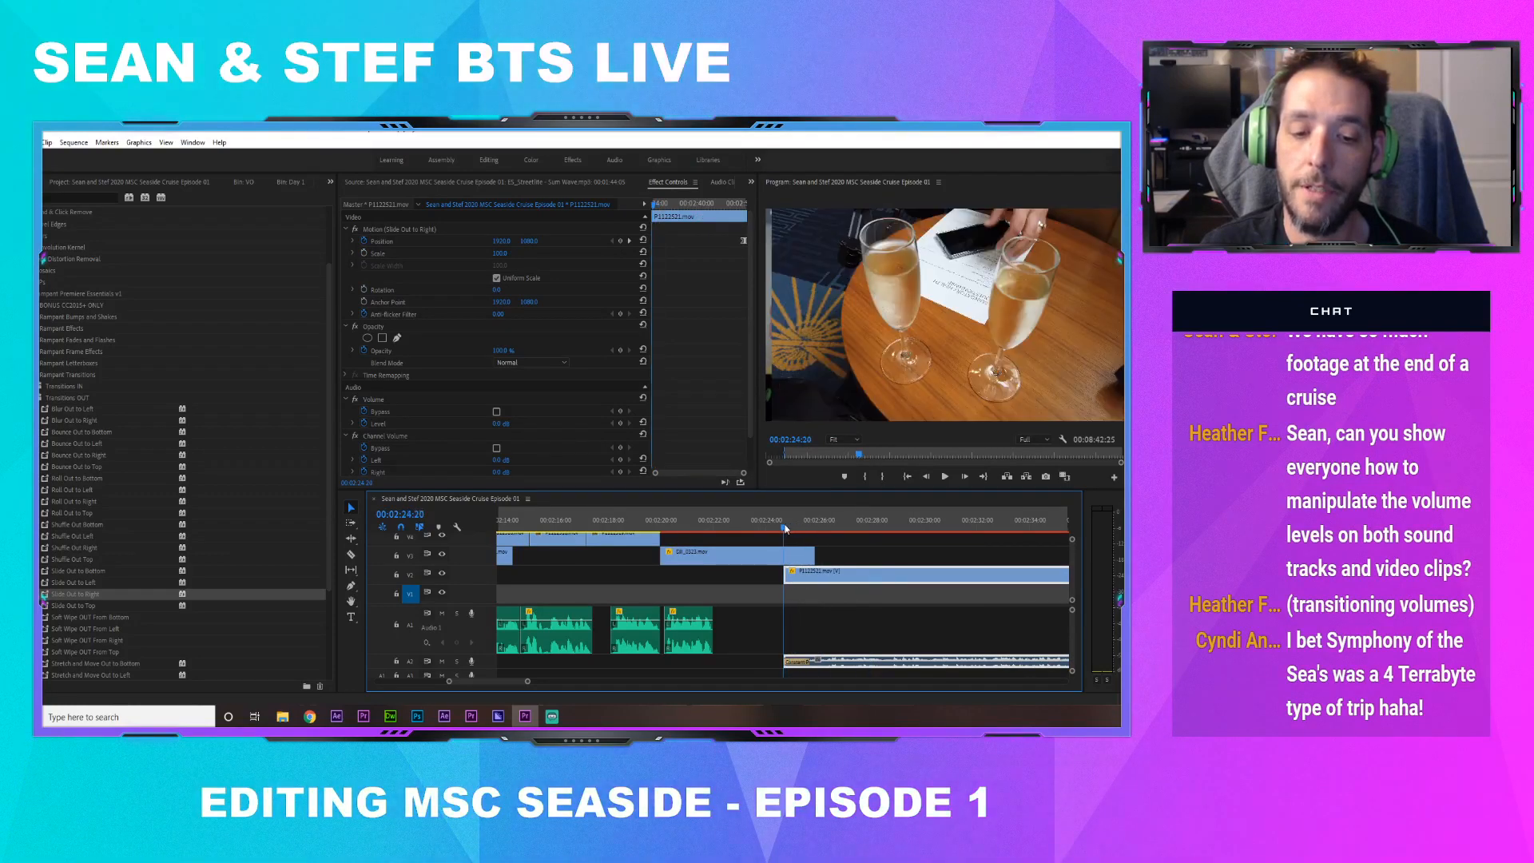
pyautogui.scroll(-2, 1069, 631)
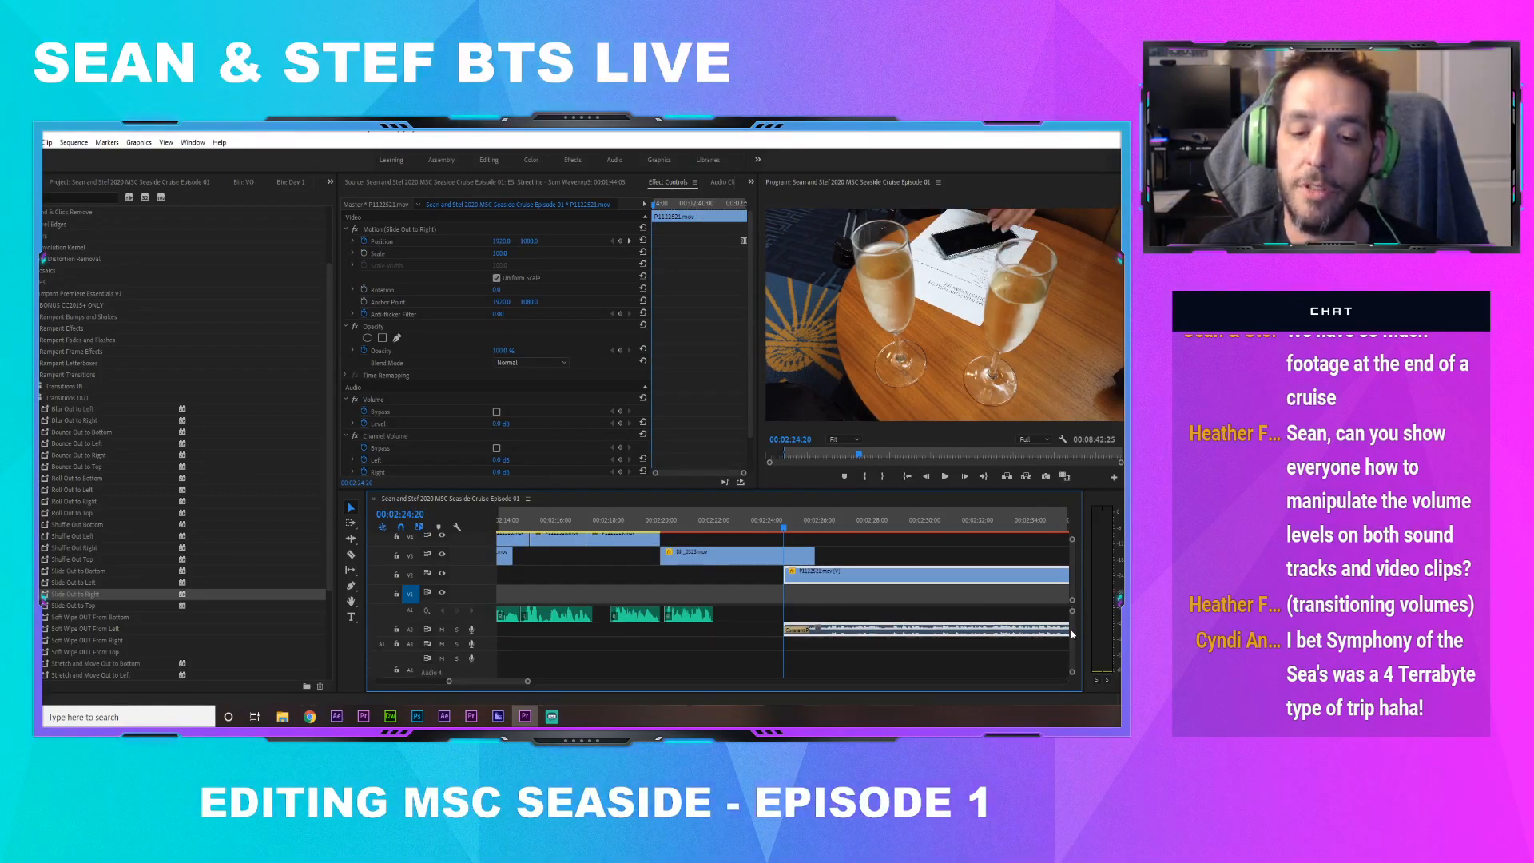
pyautogui.click(803, 630)
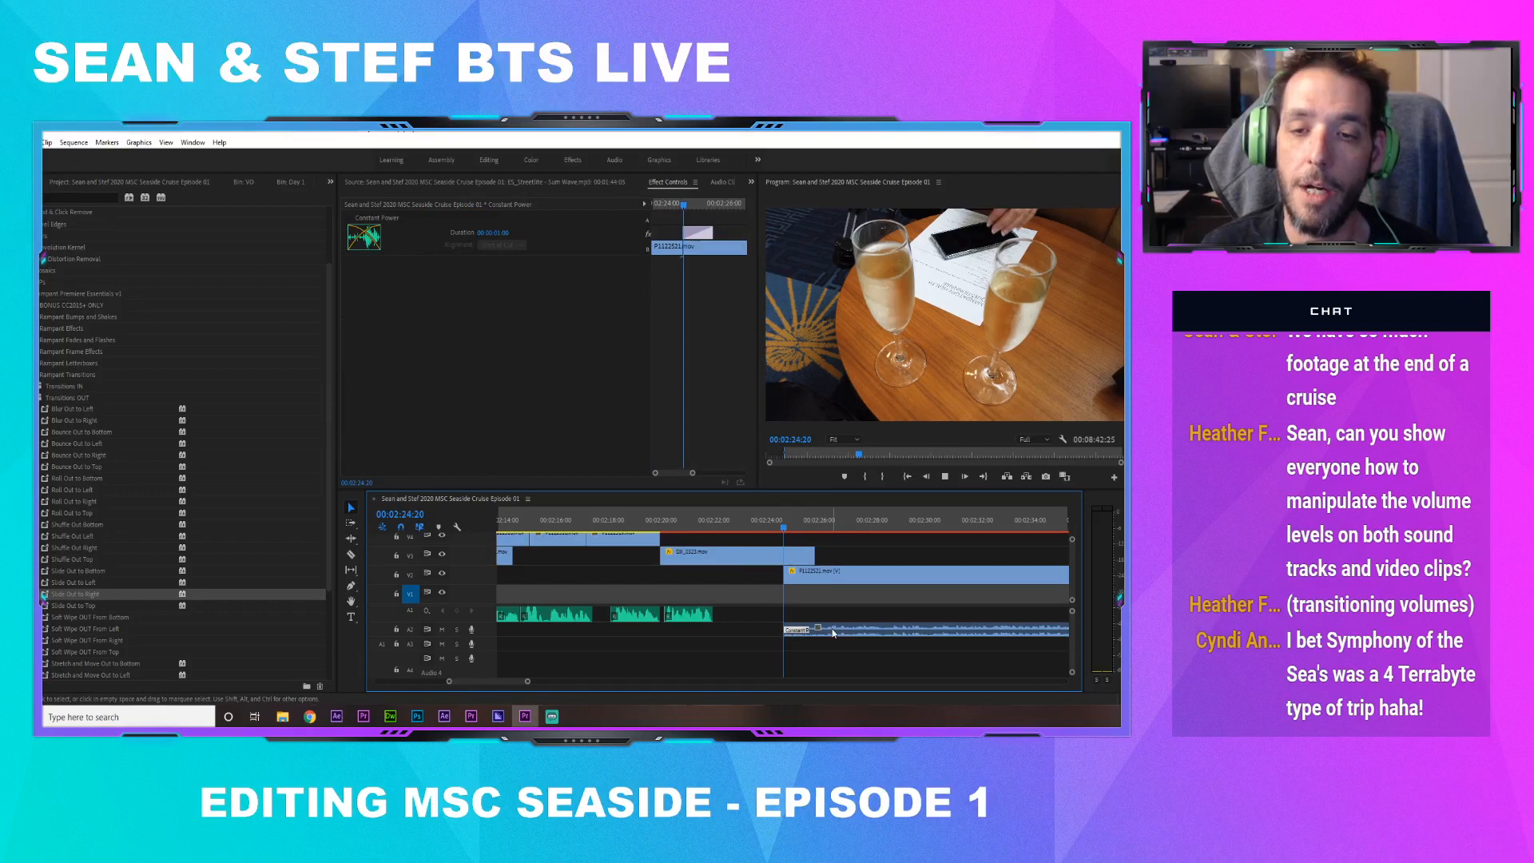
# Play from 00:02:23:24 into the talking clip to check its audio fade-in, and save the project
pyautogui.press('space')
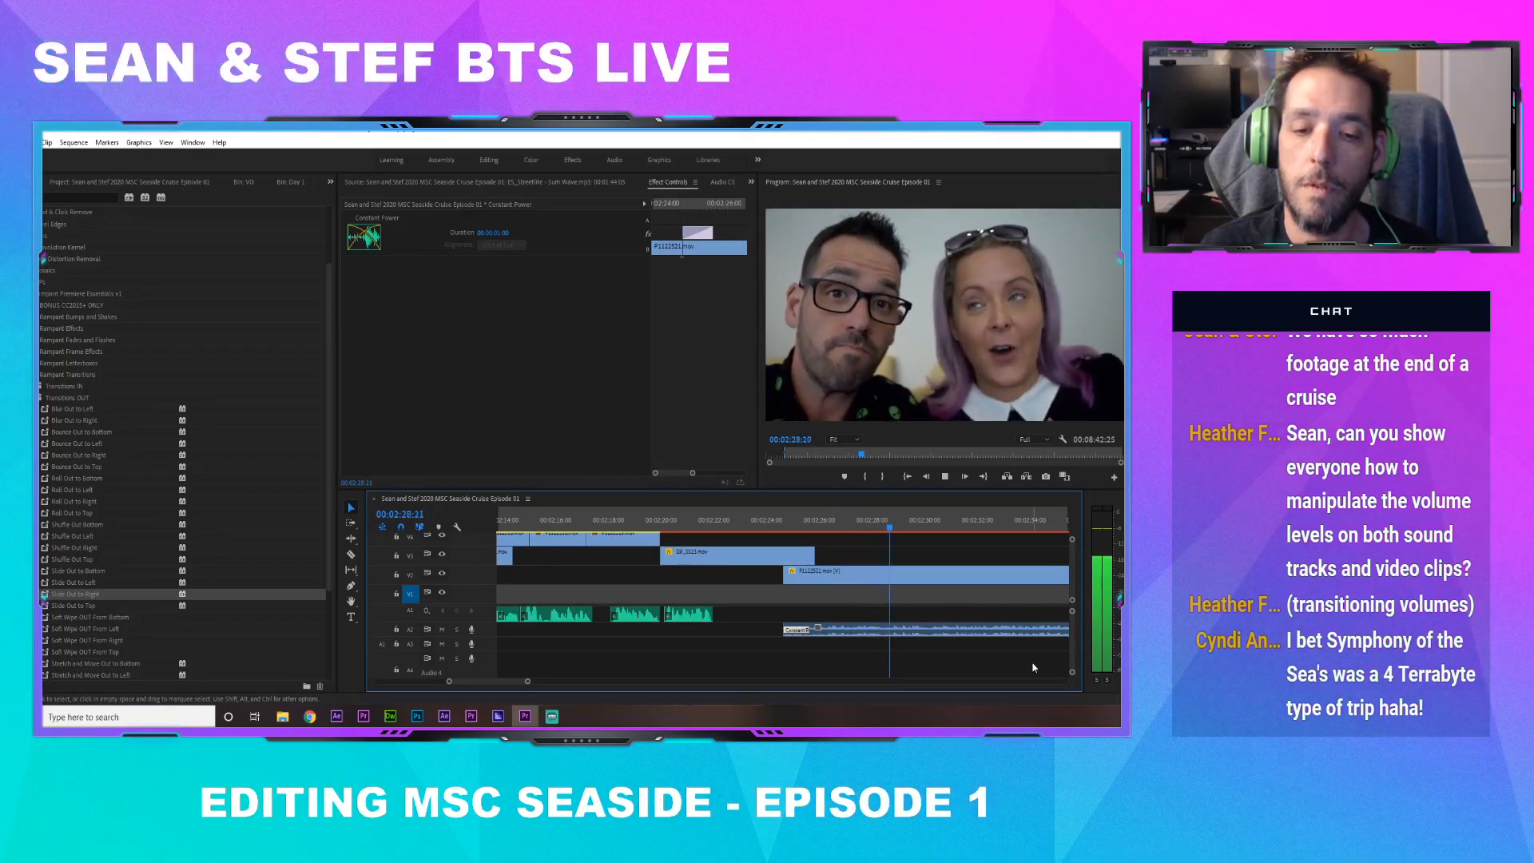
pyautogui.click(763, 518)
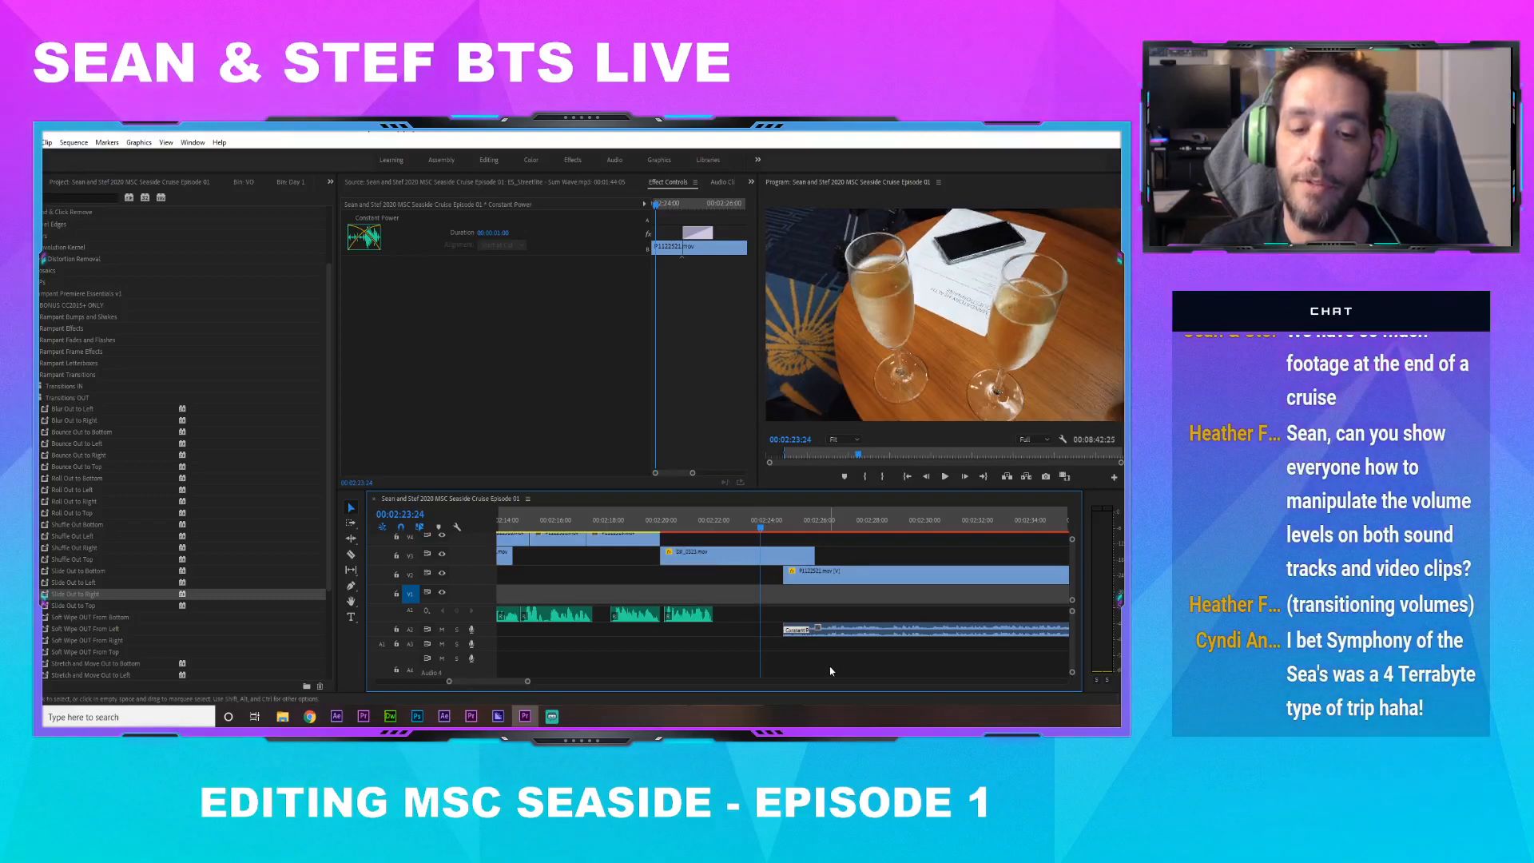
pyautogui.press('space')
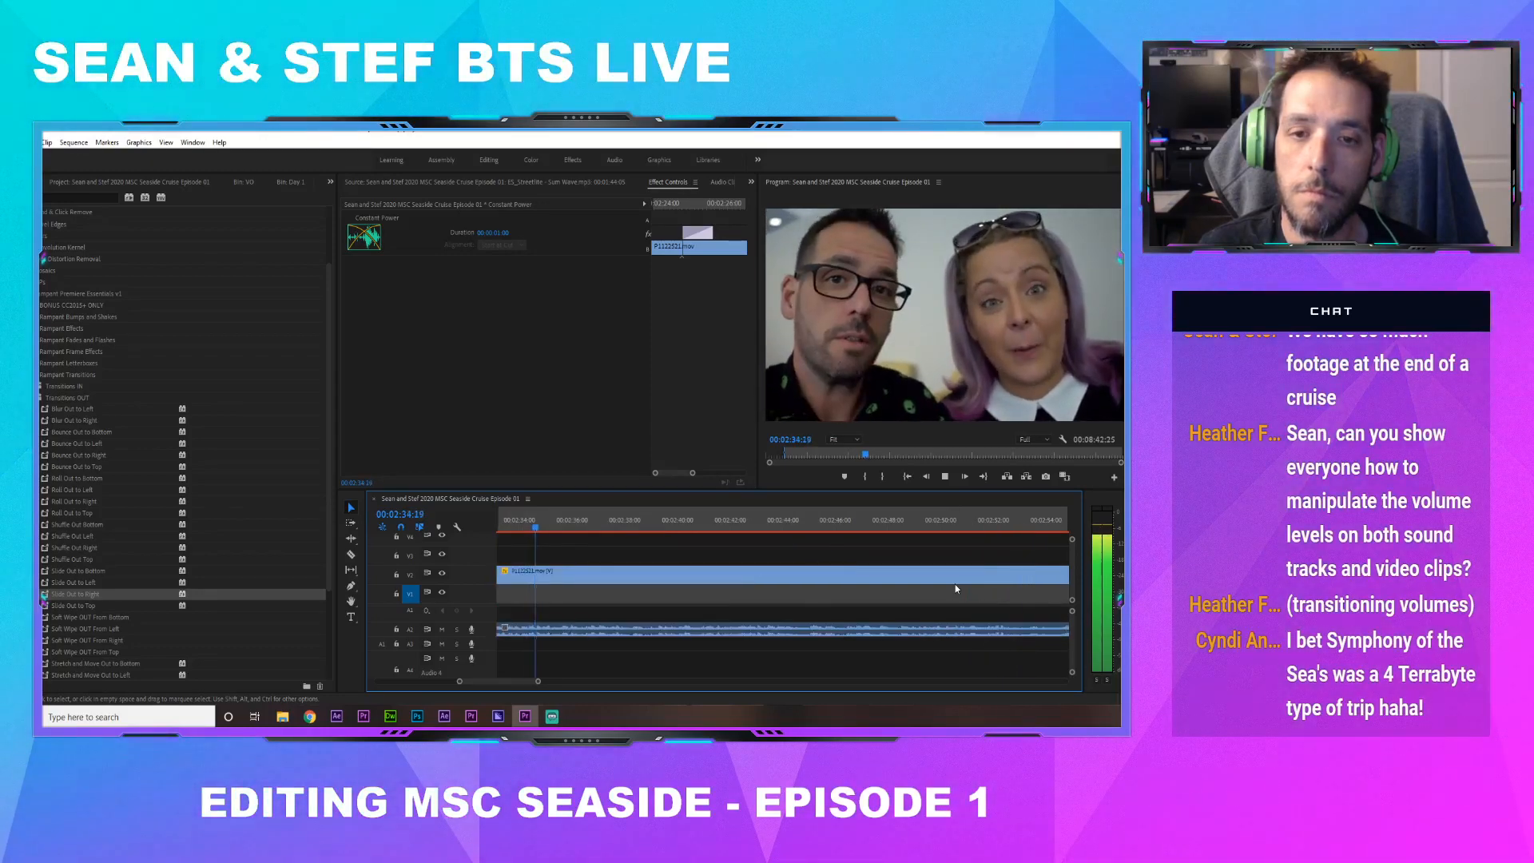
pyautogui.press('space')
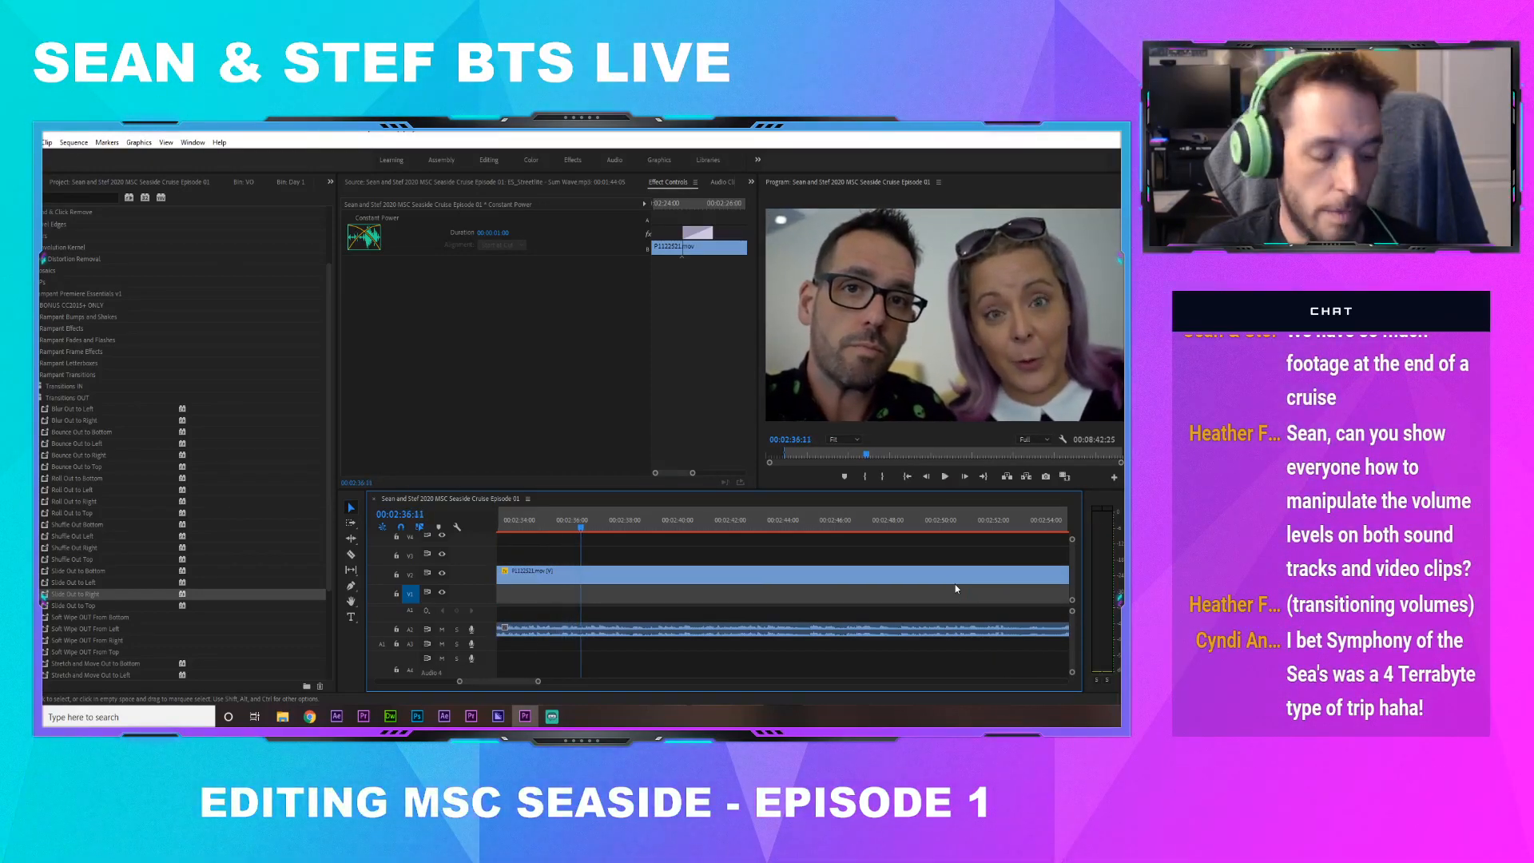
pyautogui.hotkey('ctrl', 's')
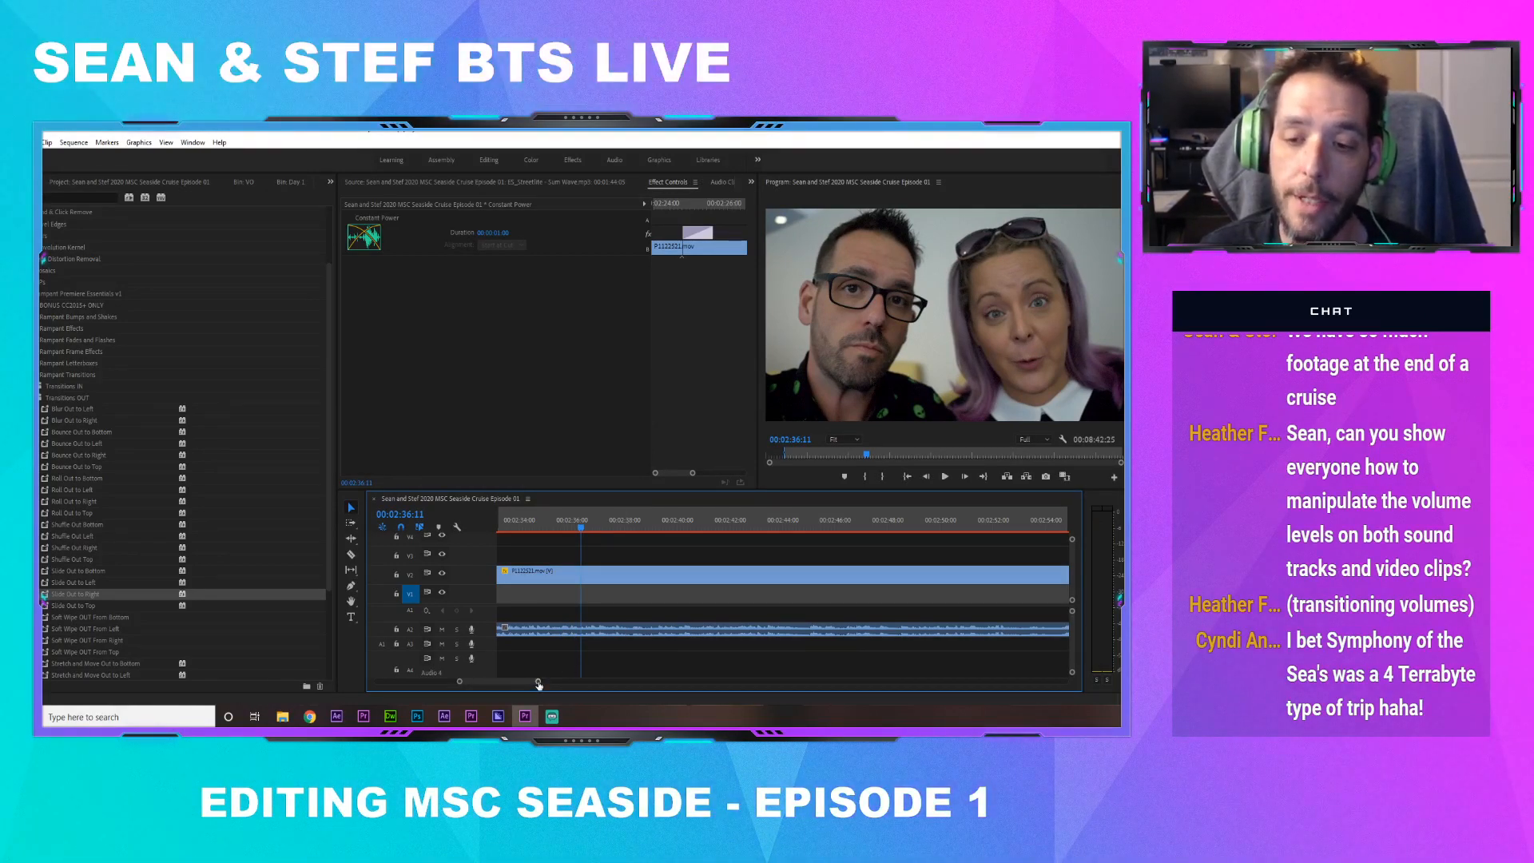
# Play the sequence from the cruise ship shot at 00:01:43:02 into the talking clip to review the section
pyautogui.moveTo(537, 683); pyautogui.dragTo(611, 685)
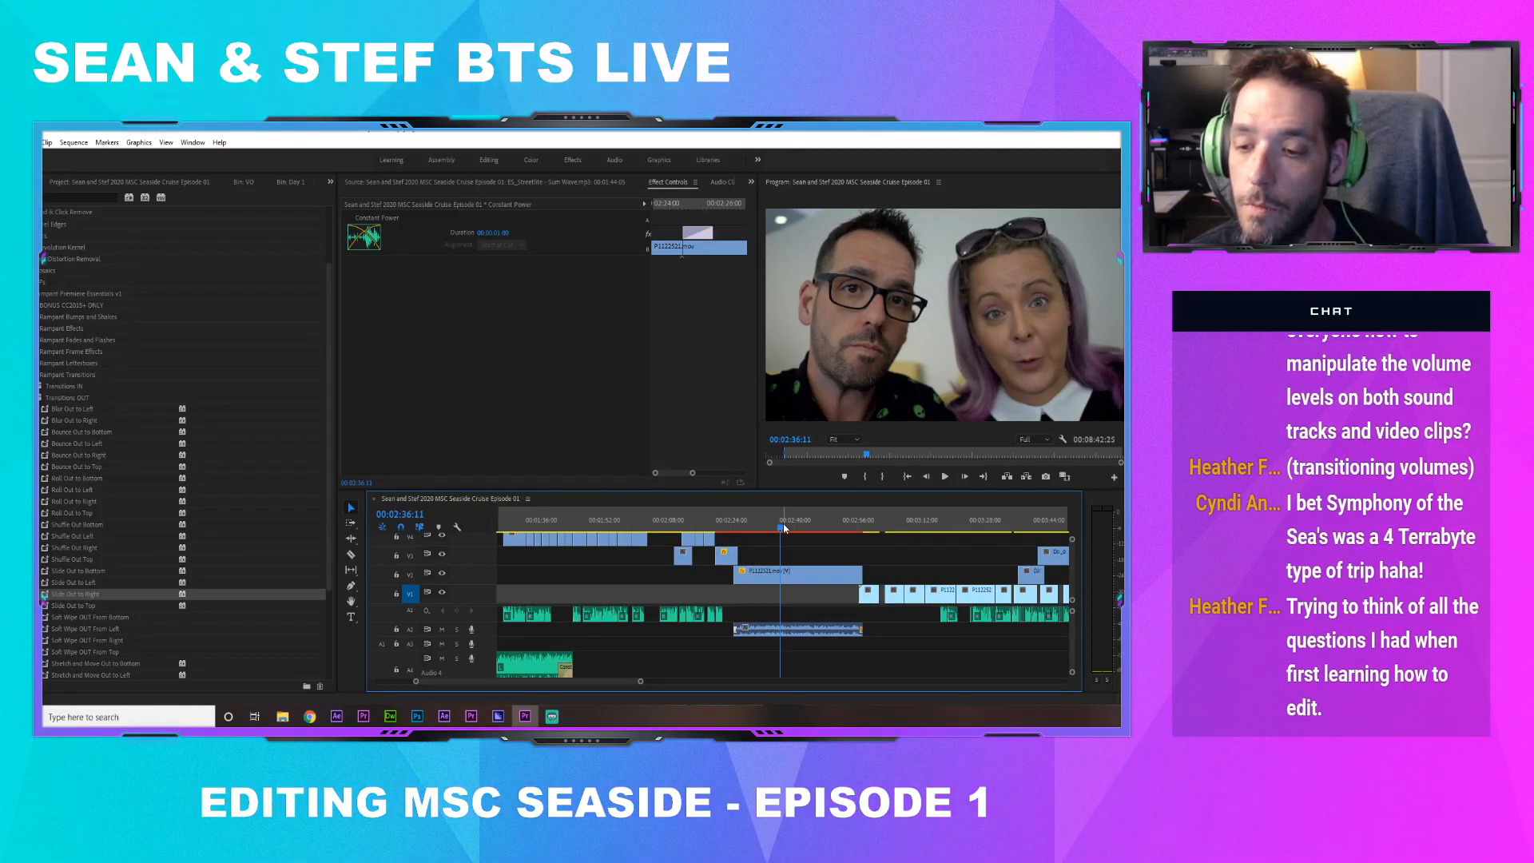
pyautogui.moveTo(783, 524); pyautogui.dragTo(569, 515)
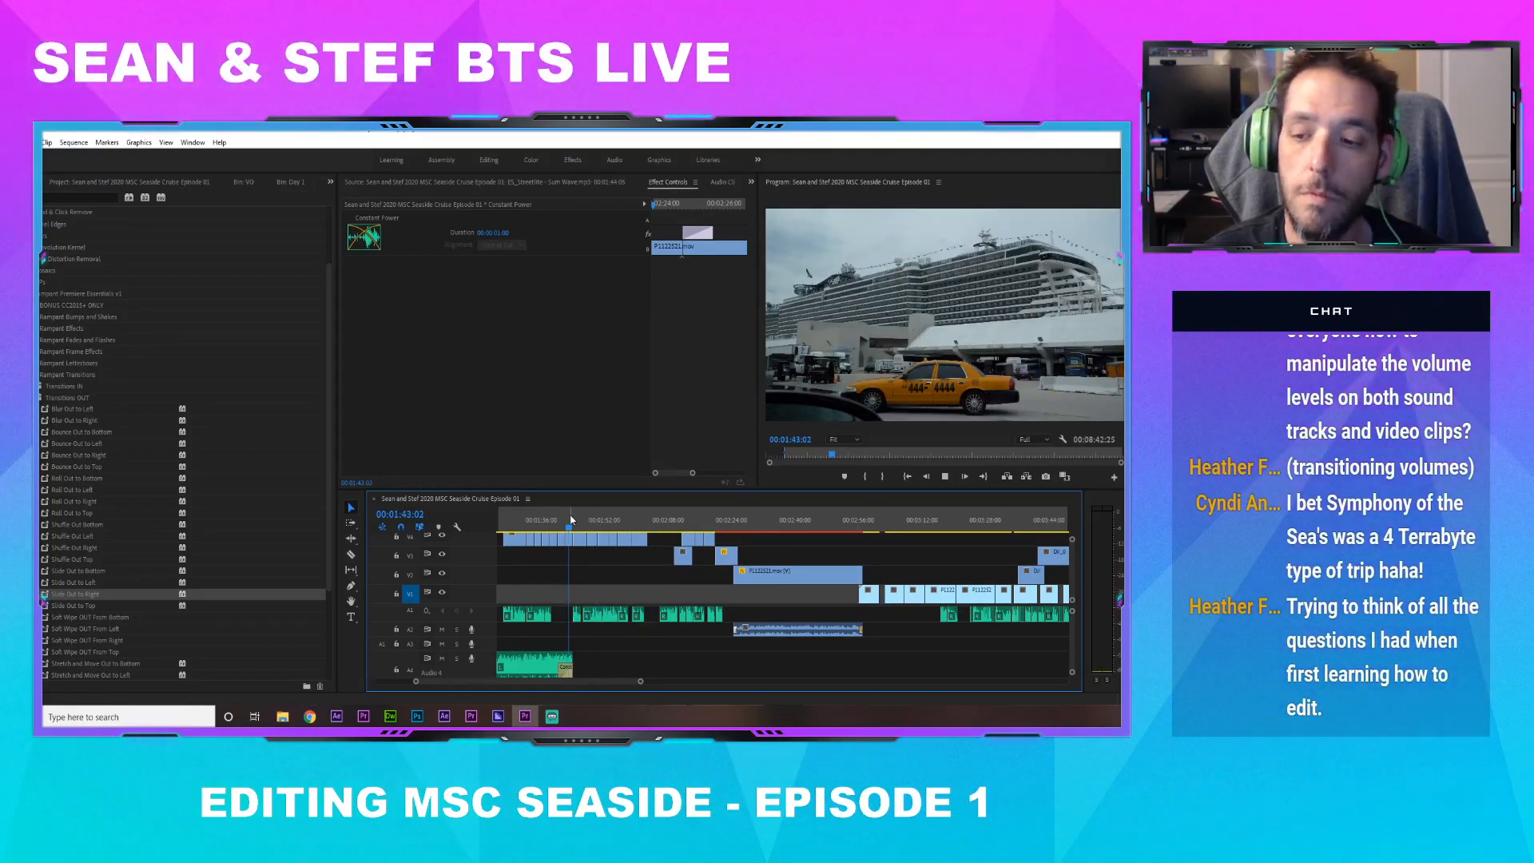
pyautogui.press('space')
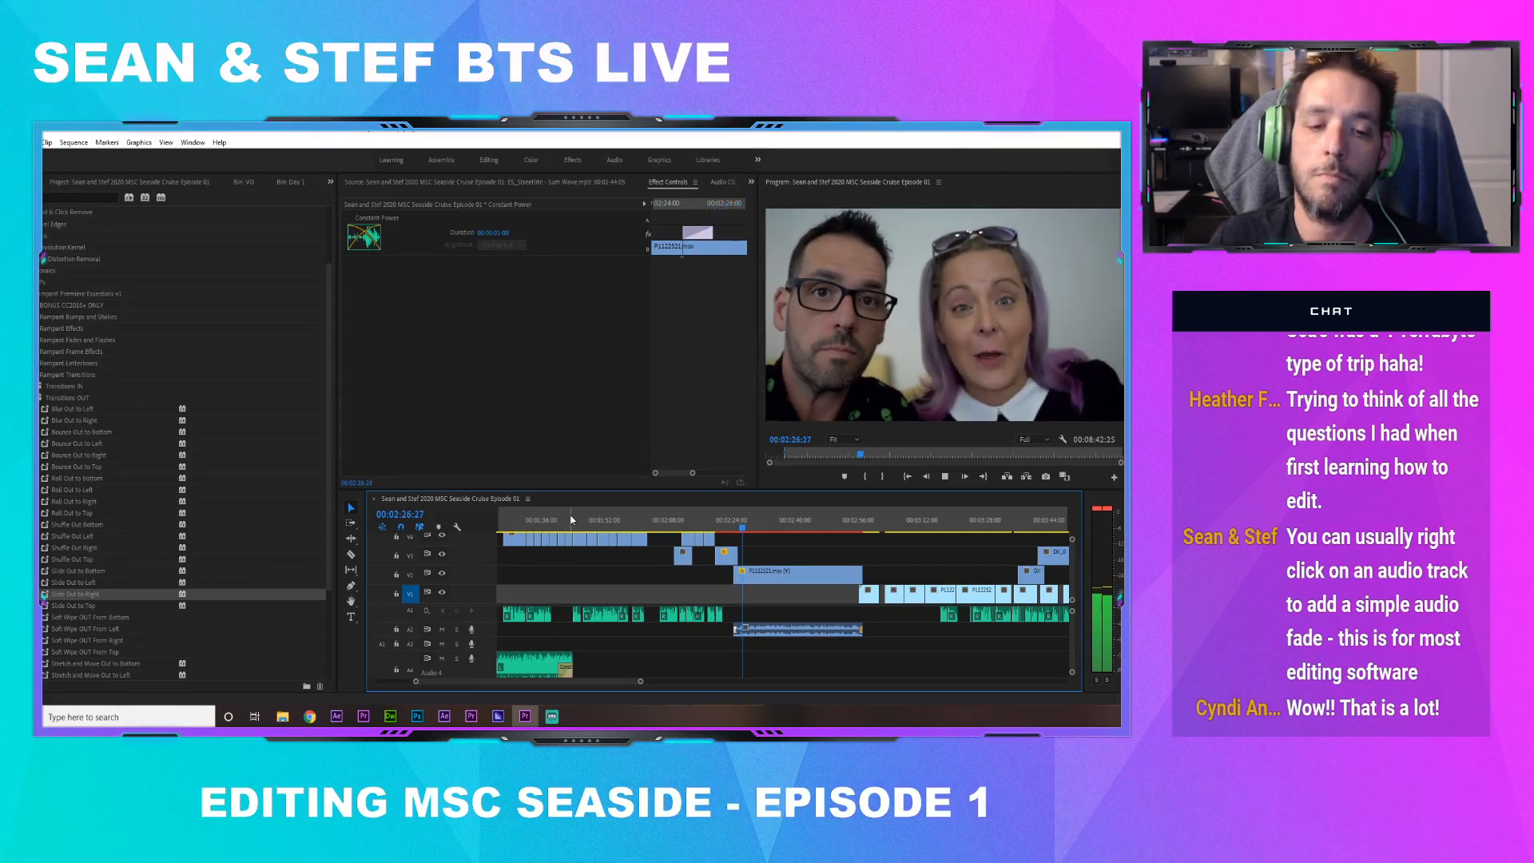
# Replay the talking clip from its start at the end of the champagne footage
pyautogui.click(751, 525)
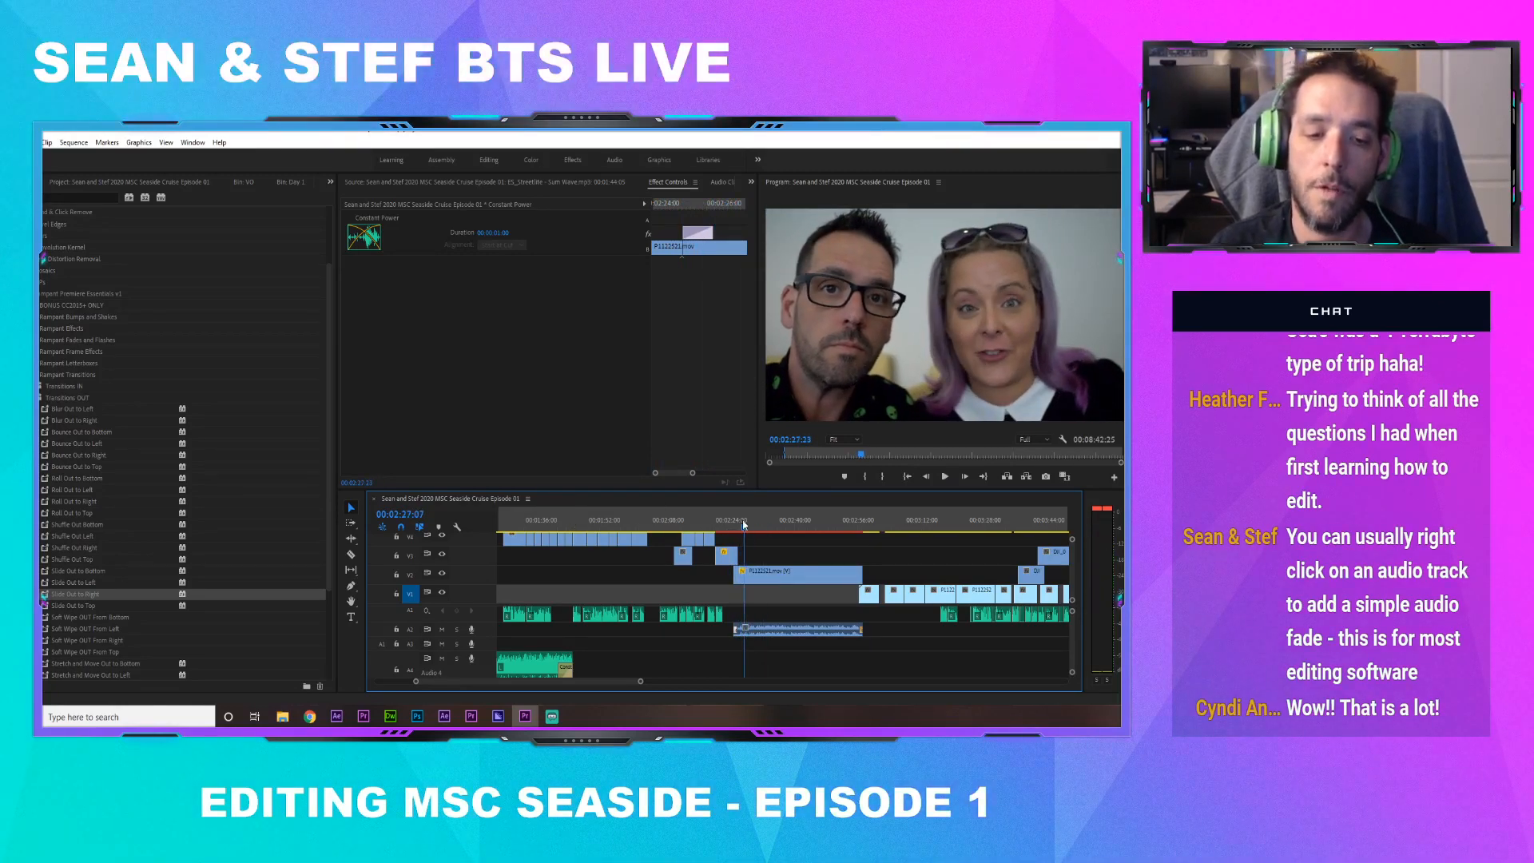
pyautogui.moveTo(751, 526); pyautogui.dragTo(734, 523)
pyautogui.press('space')
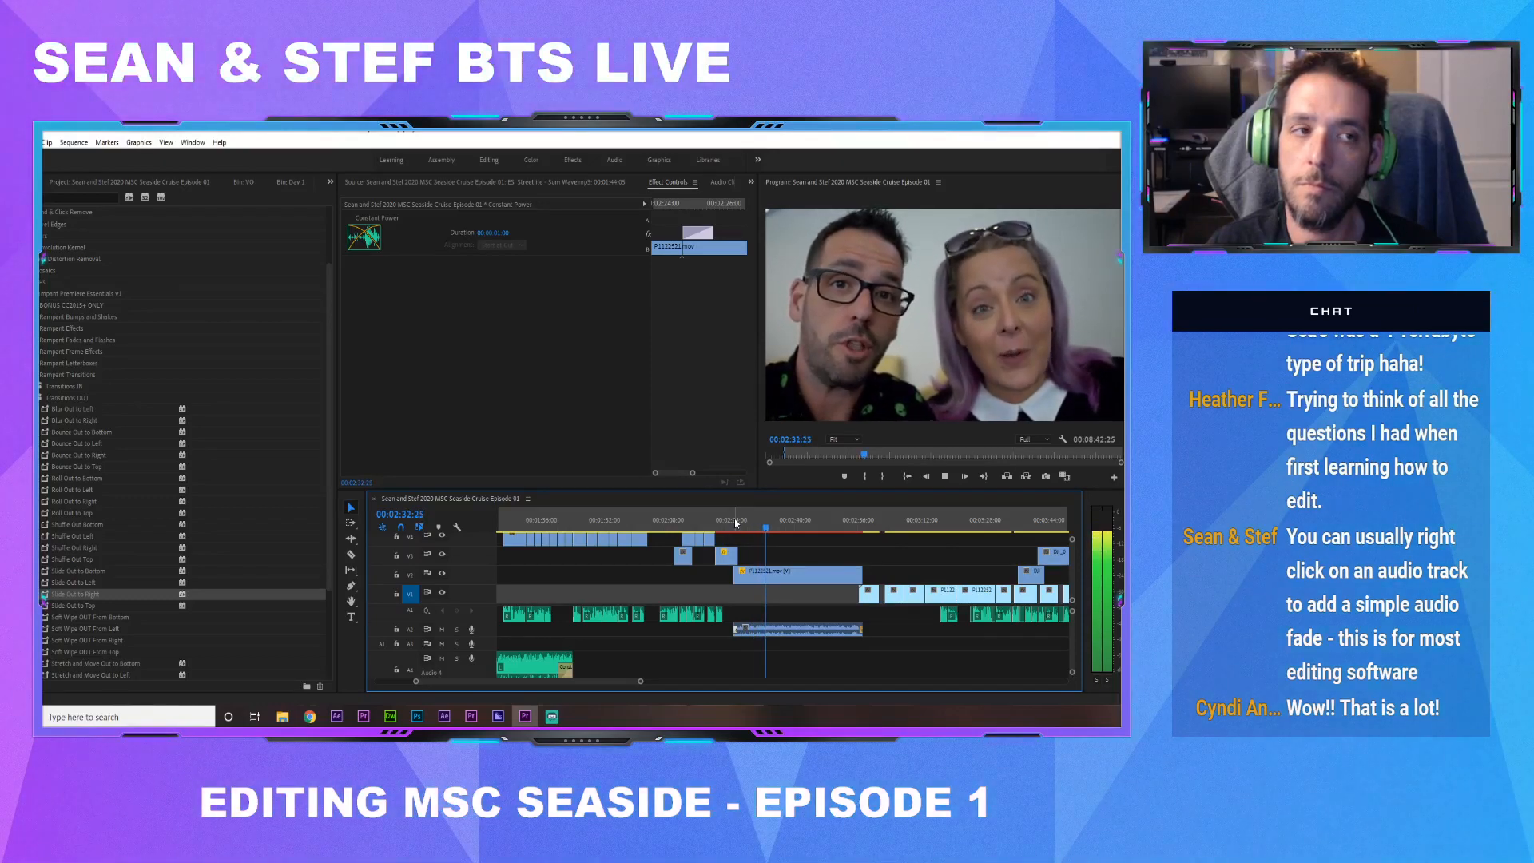
# Set the program monitor's playback resolution to 1/4 and play the talking clip again
pyautogui.click(785, 524)
pyautogui.moveTo(785, 523); pyautogui.dragTo(747, 524)
pyautogui.click(1032, 440)
pyautogui.click(1033, 477)
pyautogui.press('space')
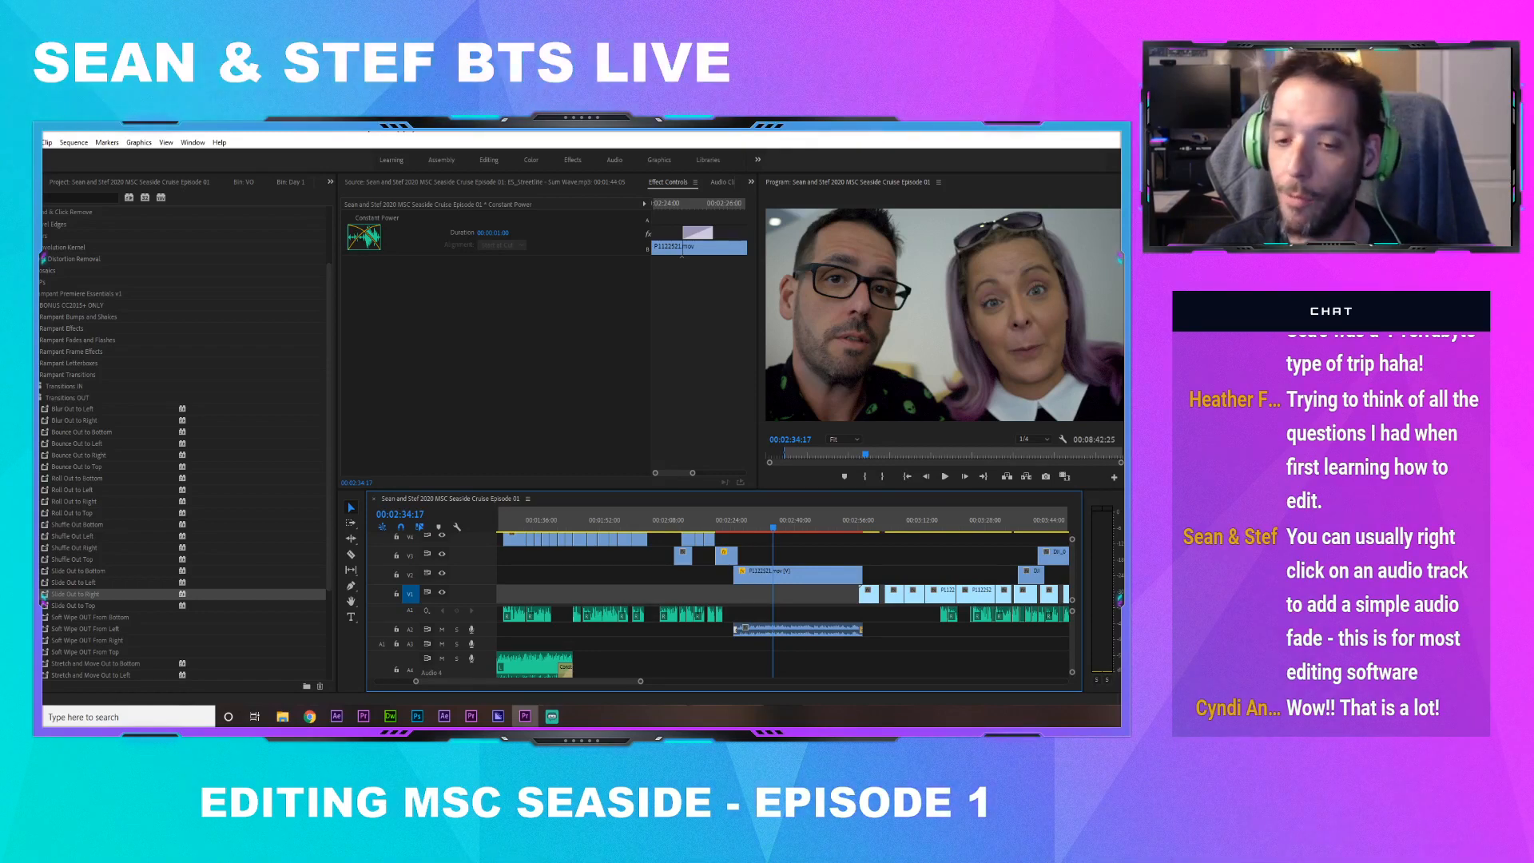
# Play the end of the talking clip from 00:02:54:24 into the crew hallway clip to check the cut
pyautogui.click(846, 530)
pyautogui.click(860, 529)
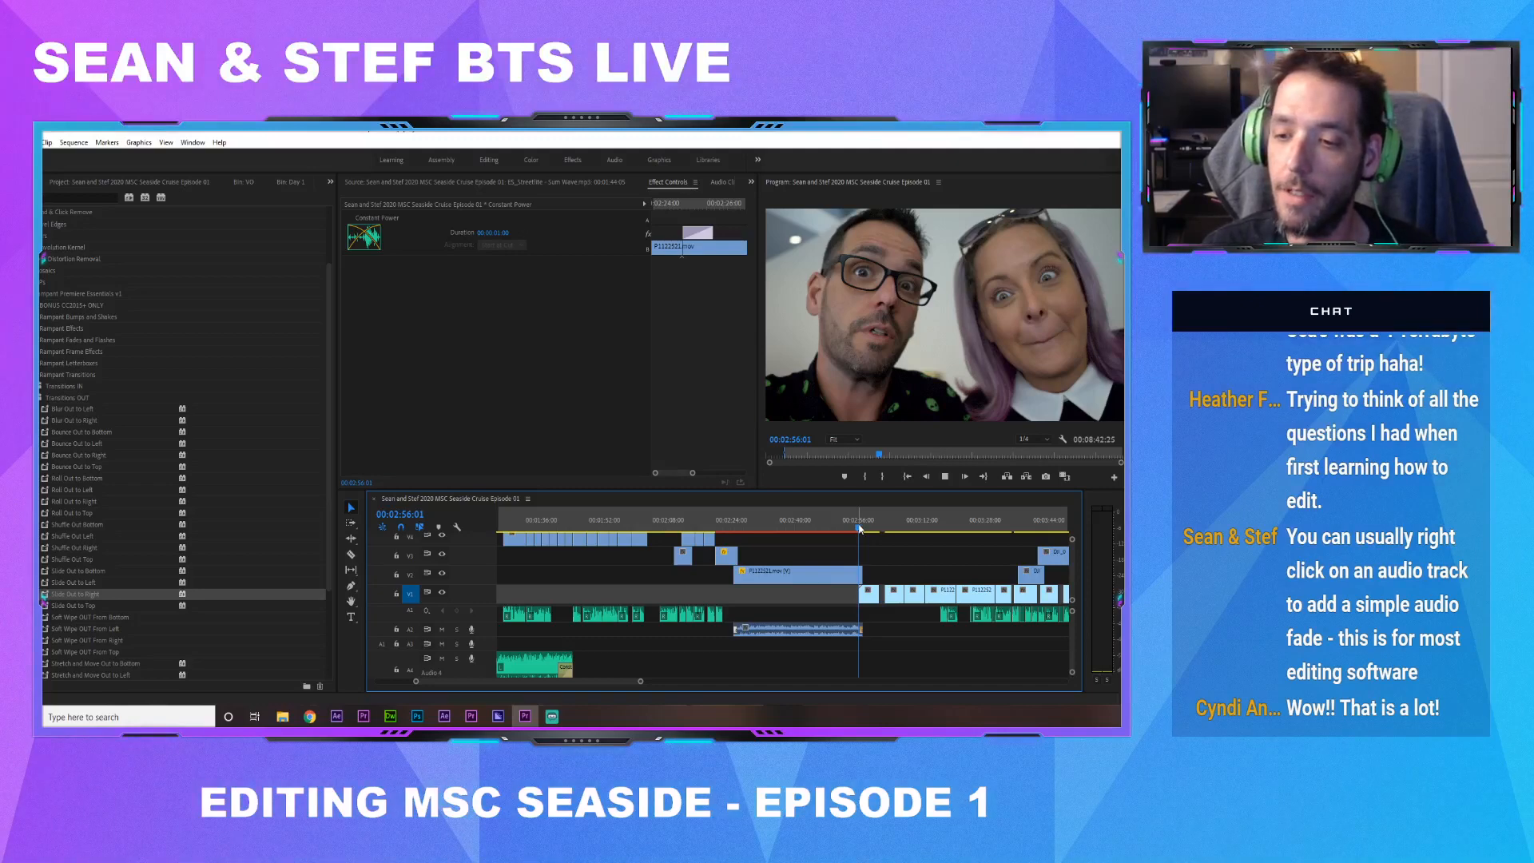
pyautogui.press('space')
pyautogui.press('space')
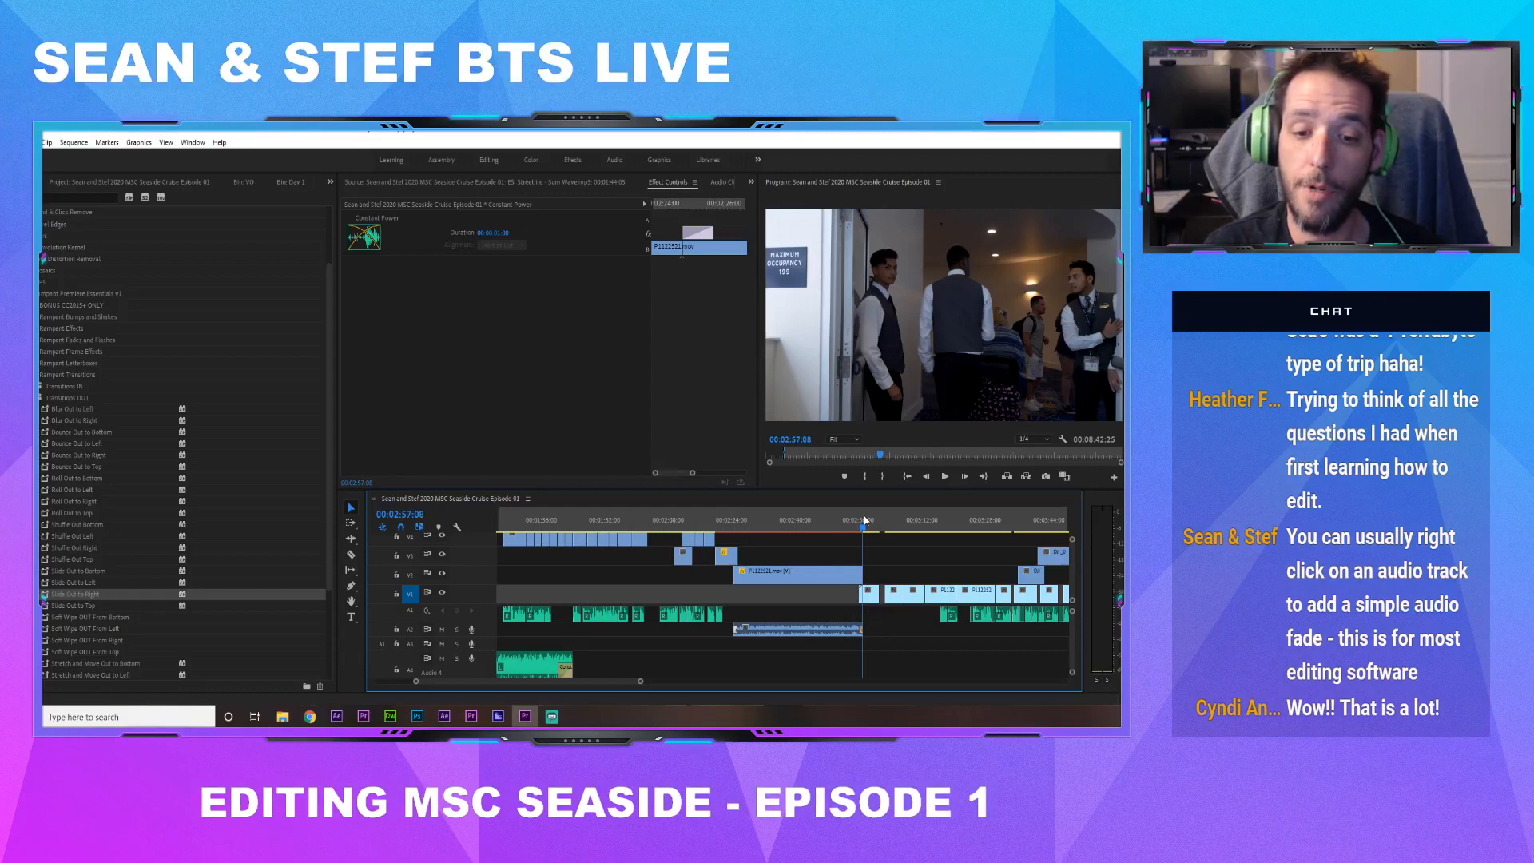
pyautogui.click(848, 519)
pyautogui.click(856, 519)
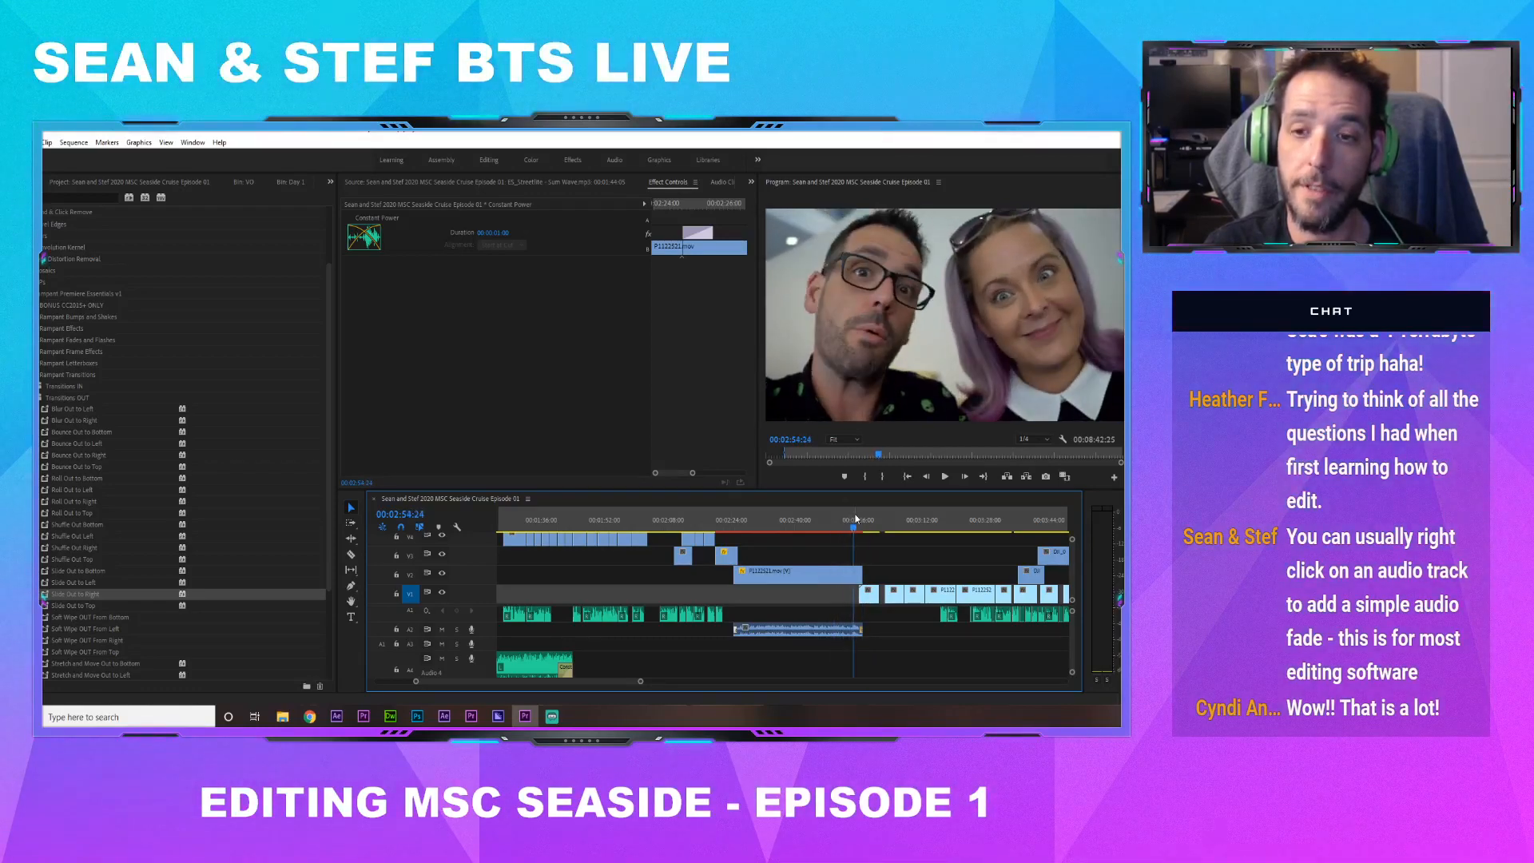
pyautogui.press('space')
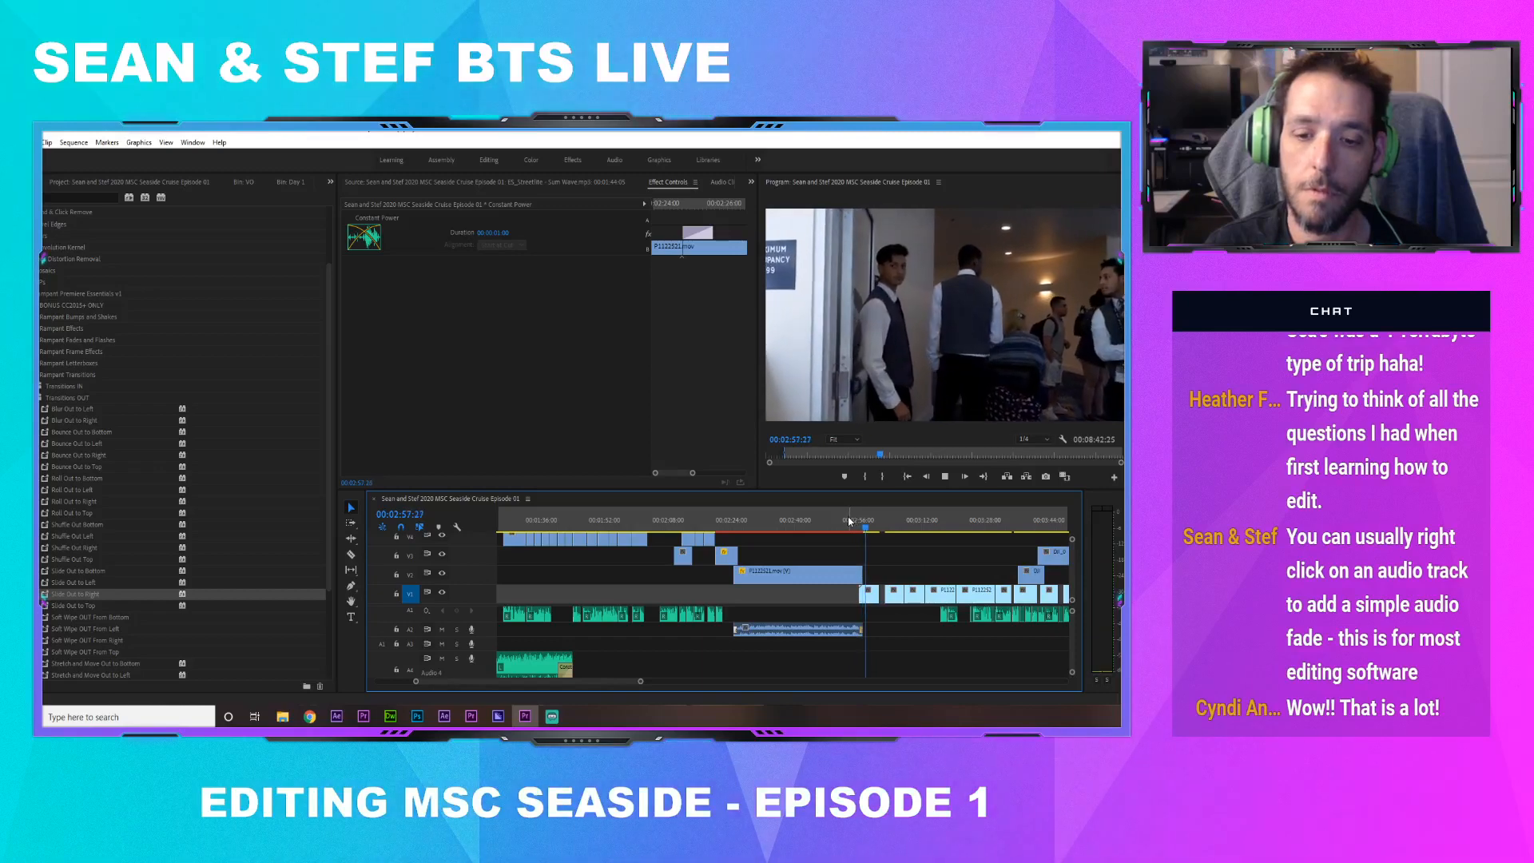
# Scan the following clips up to 00:03:44:07, return to the hallway clip at 00:02:58:16, and save the project
pyautogui.moveTo(869, 521); pyautogui.dragTo(1051, 530)
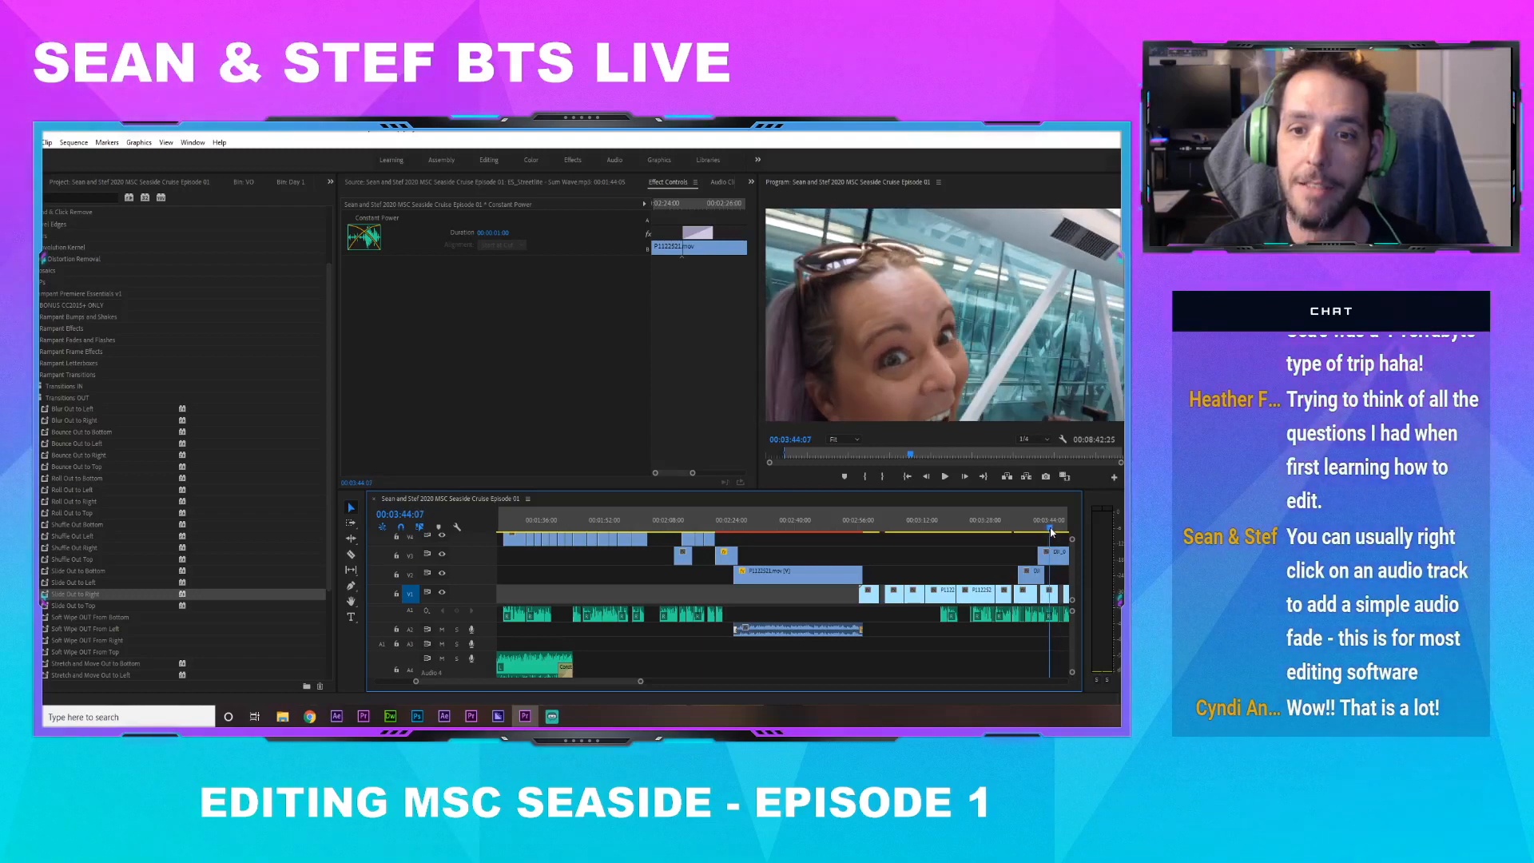
pyautogui.click(870, 516)
pyautogui.hotkey('ctrl', 's')
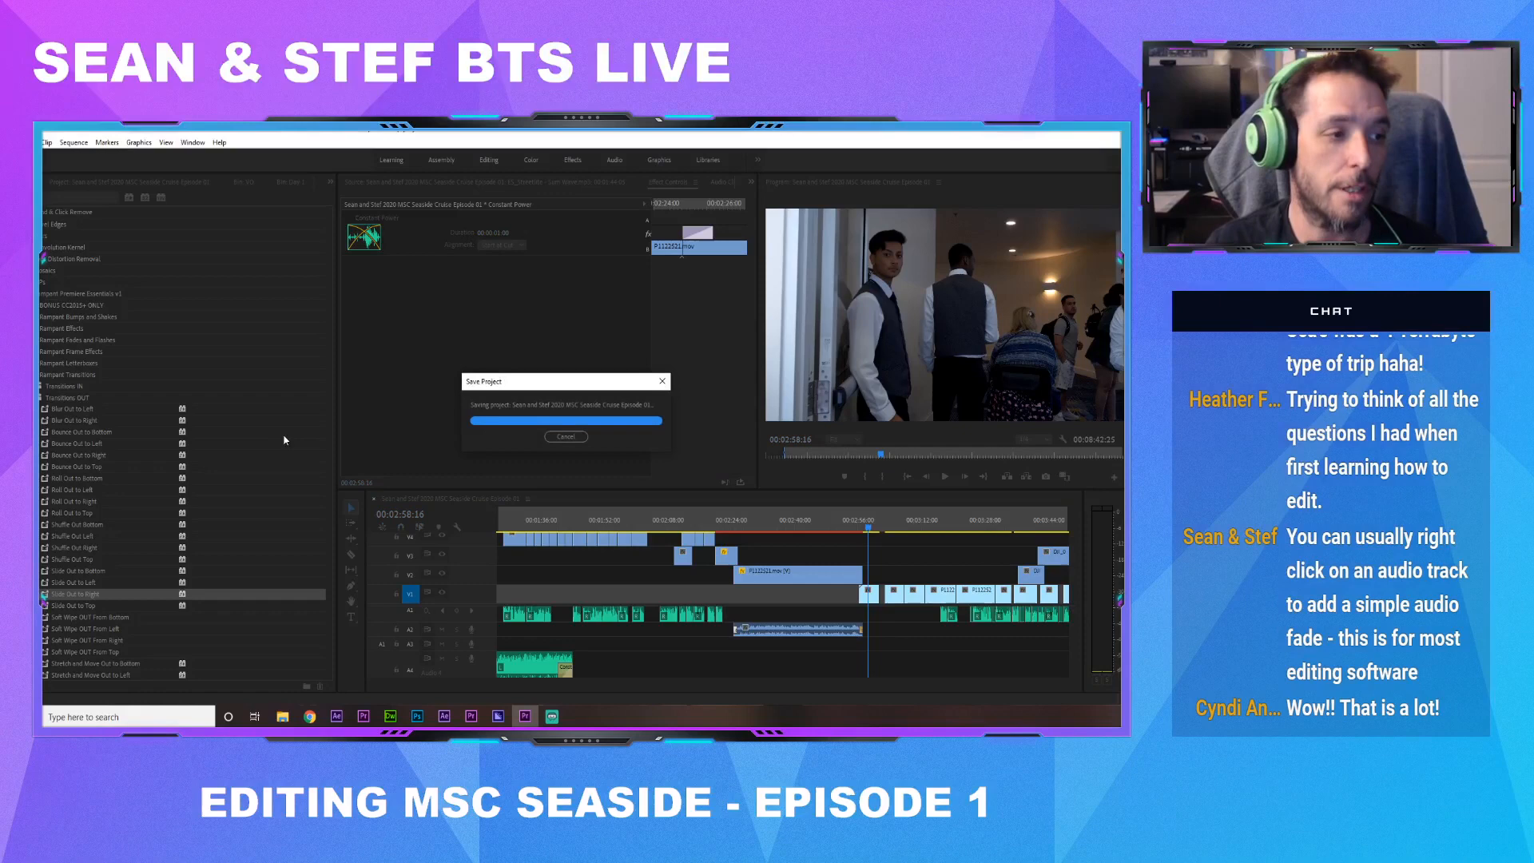
# Browse the project's vlog music tracks bin and go to the New Music May 2019 folder
pyautogui.click(126, 182)
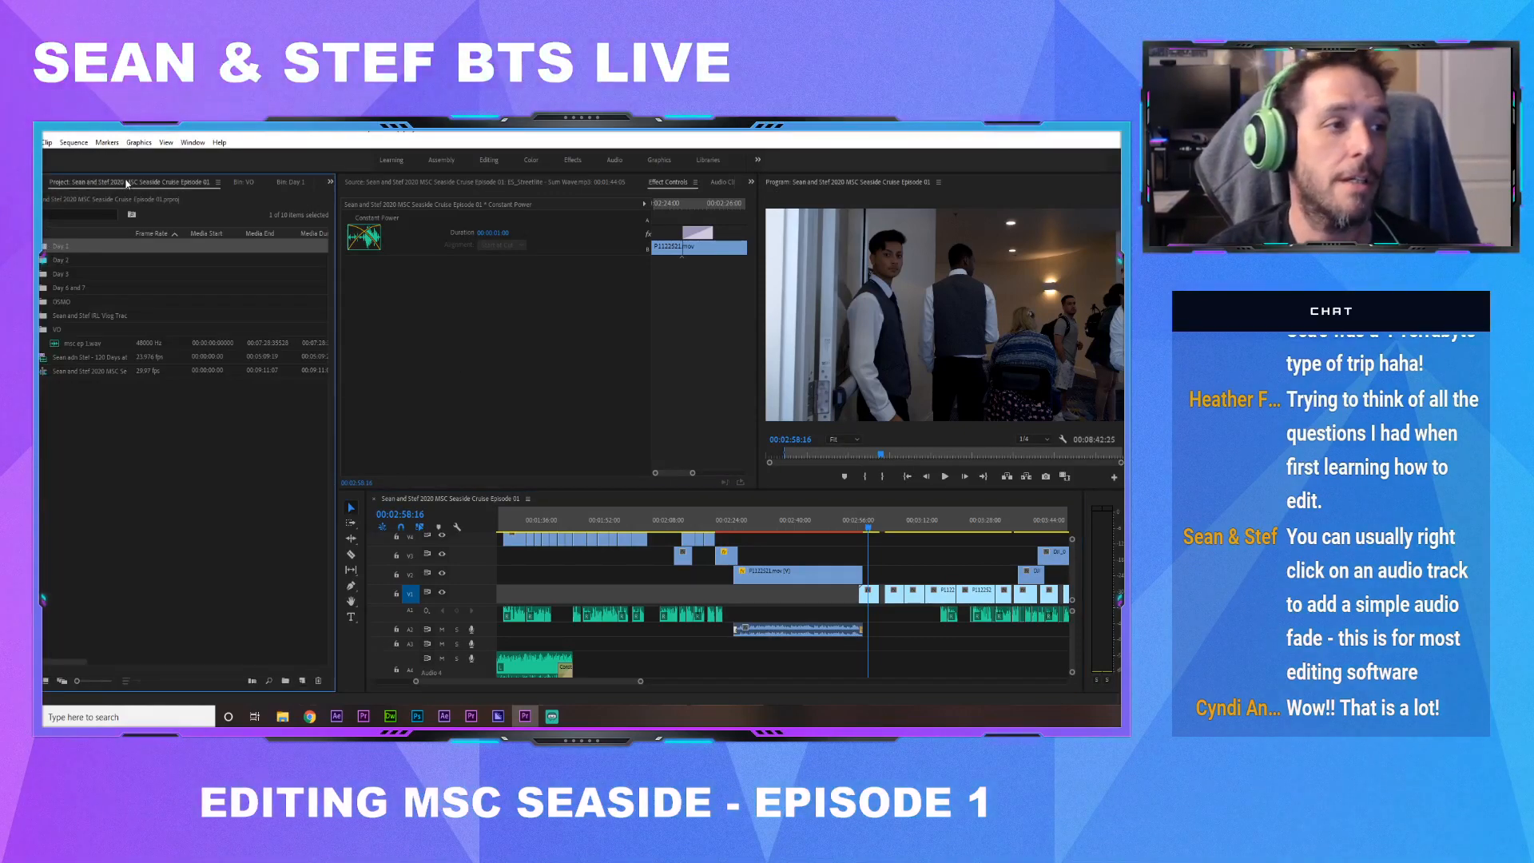
pyautogui.click(44, 316)
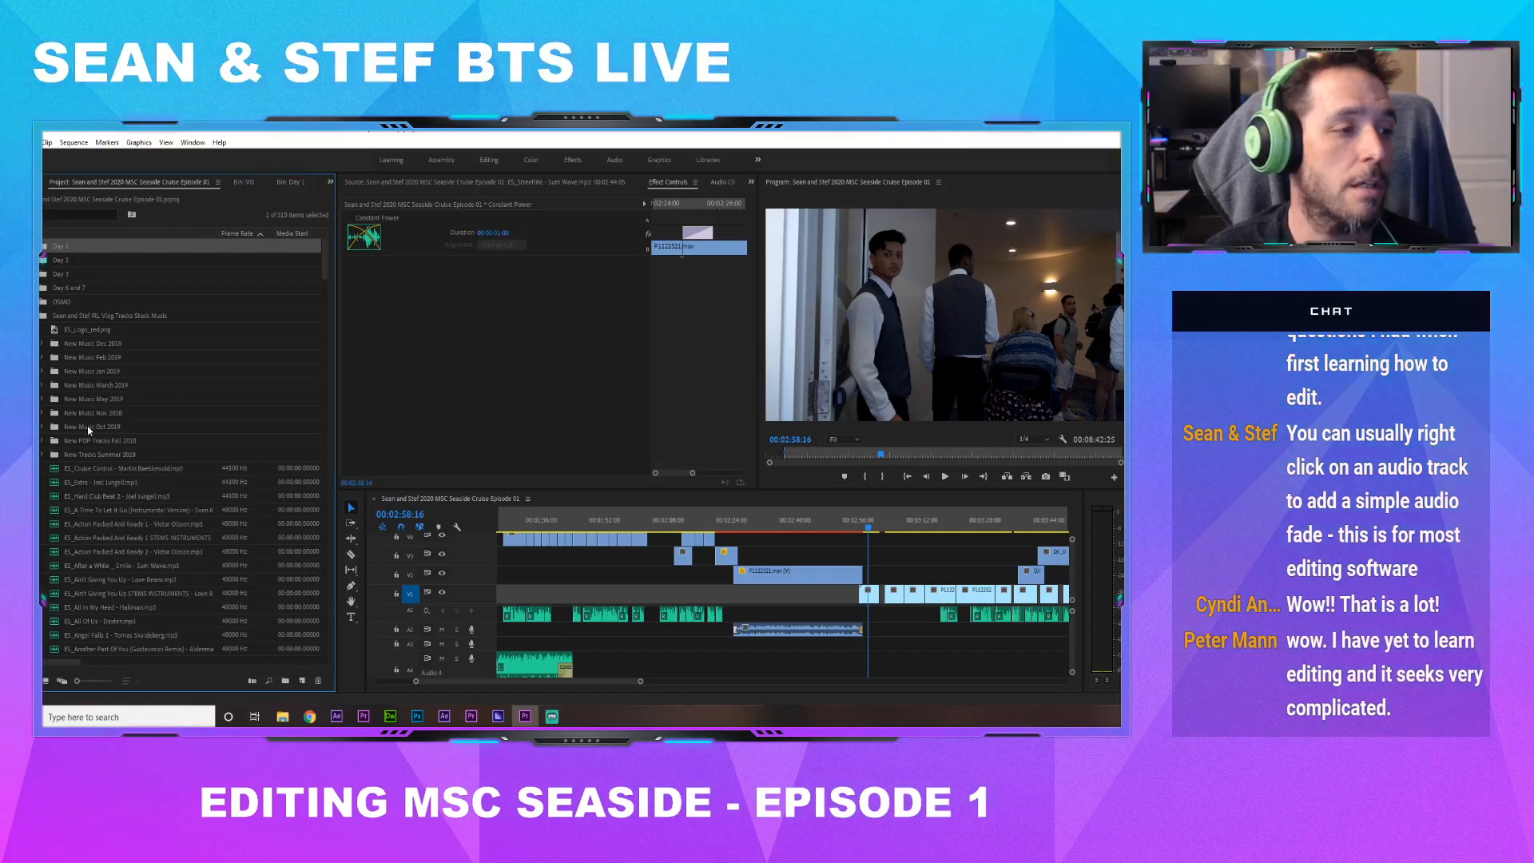
pyautogui.click(42, 399)
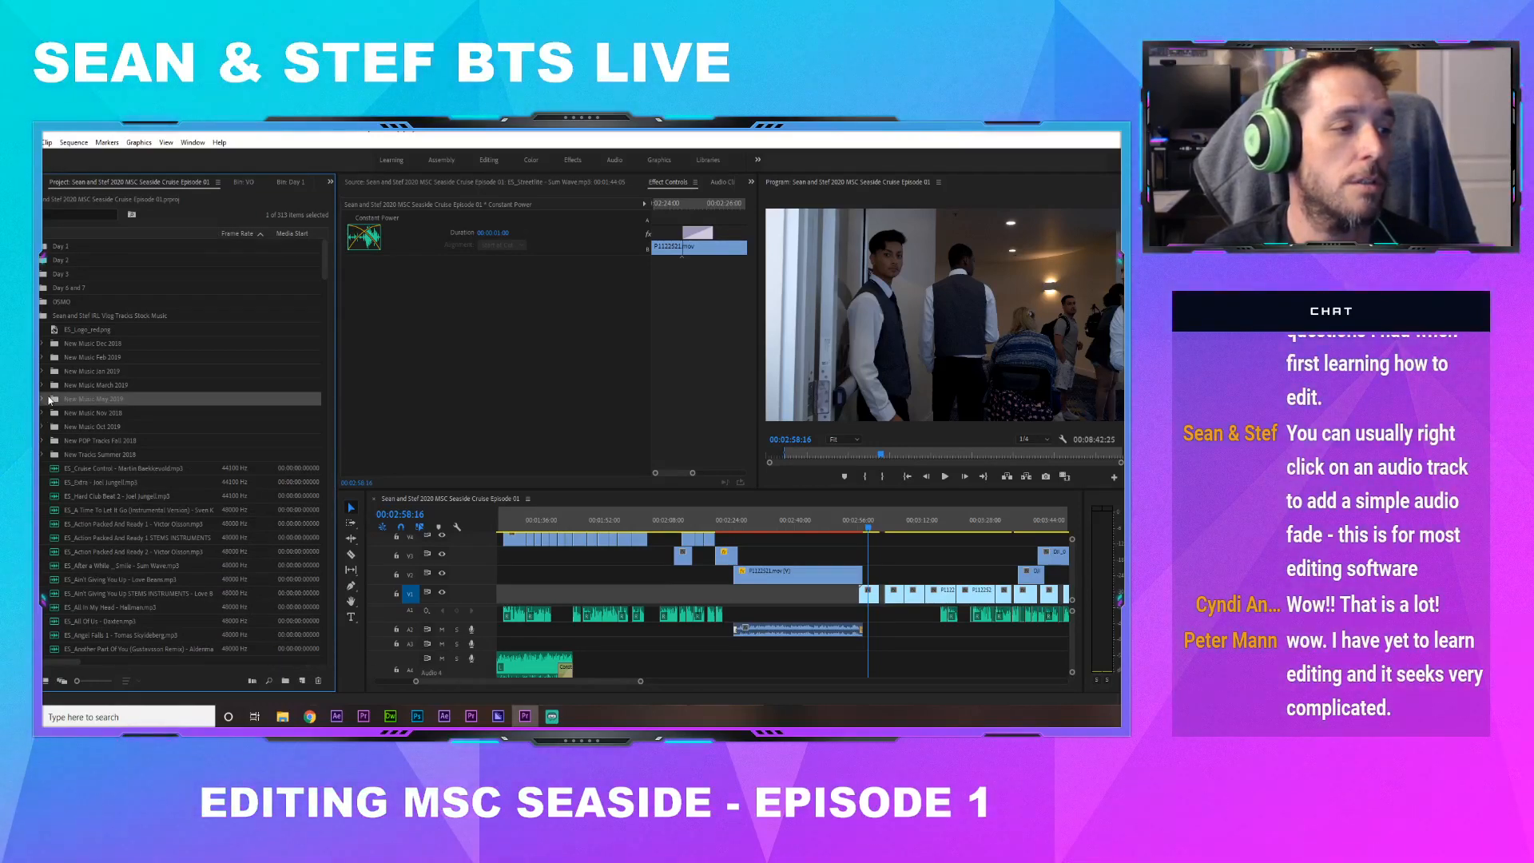
# Preview the track ES_Shot Away - Sine (1).mp3 from the New Music May 2019 bin
pyautogui.scroll(-2, 126, 507)
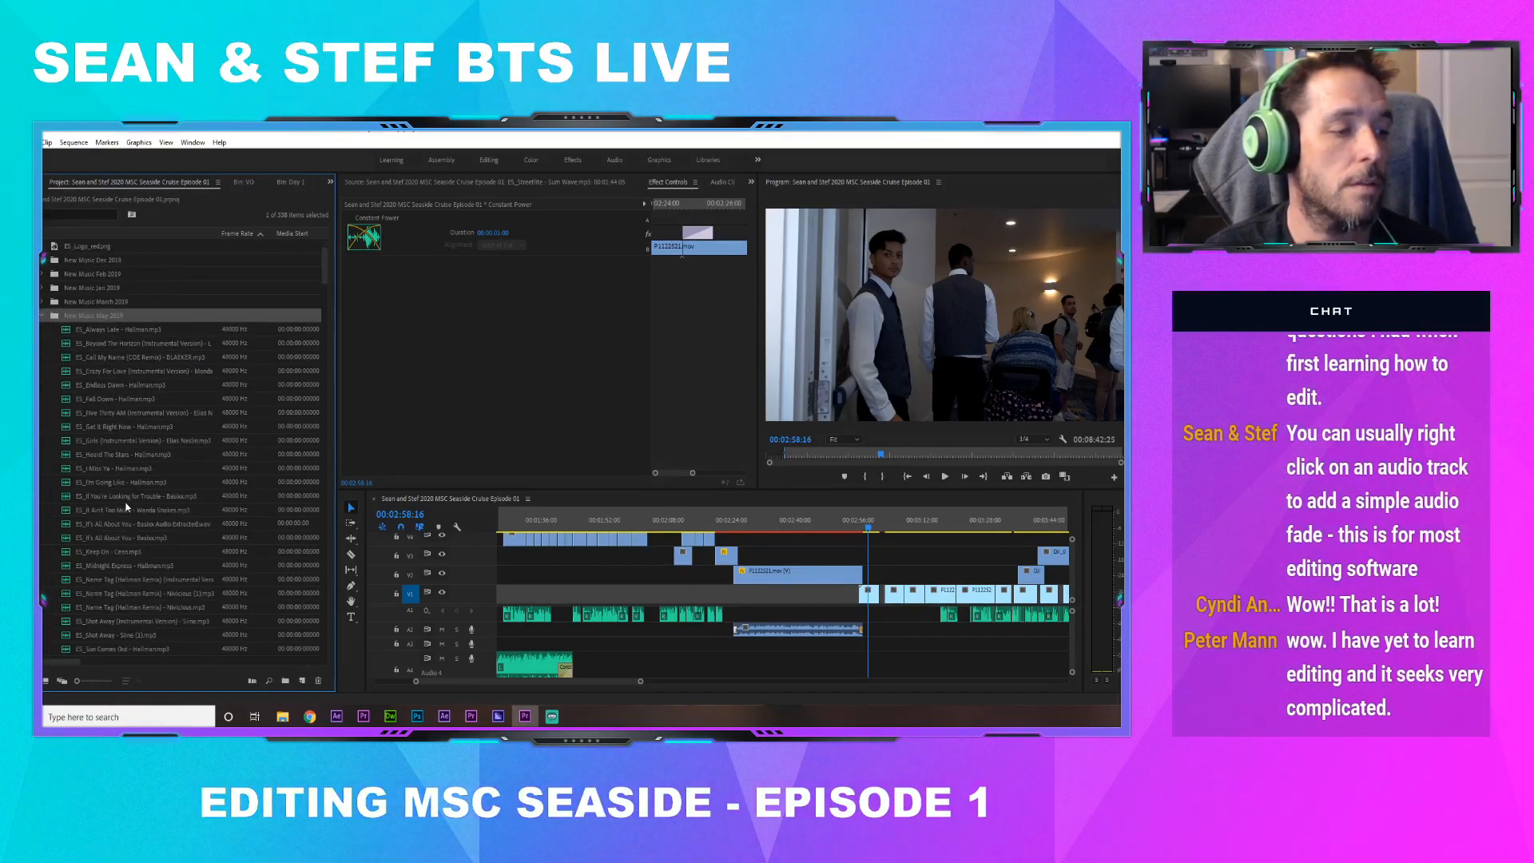
pyautogui.scroll(-1, 126, 506)
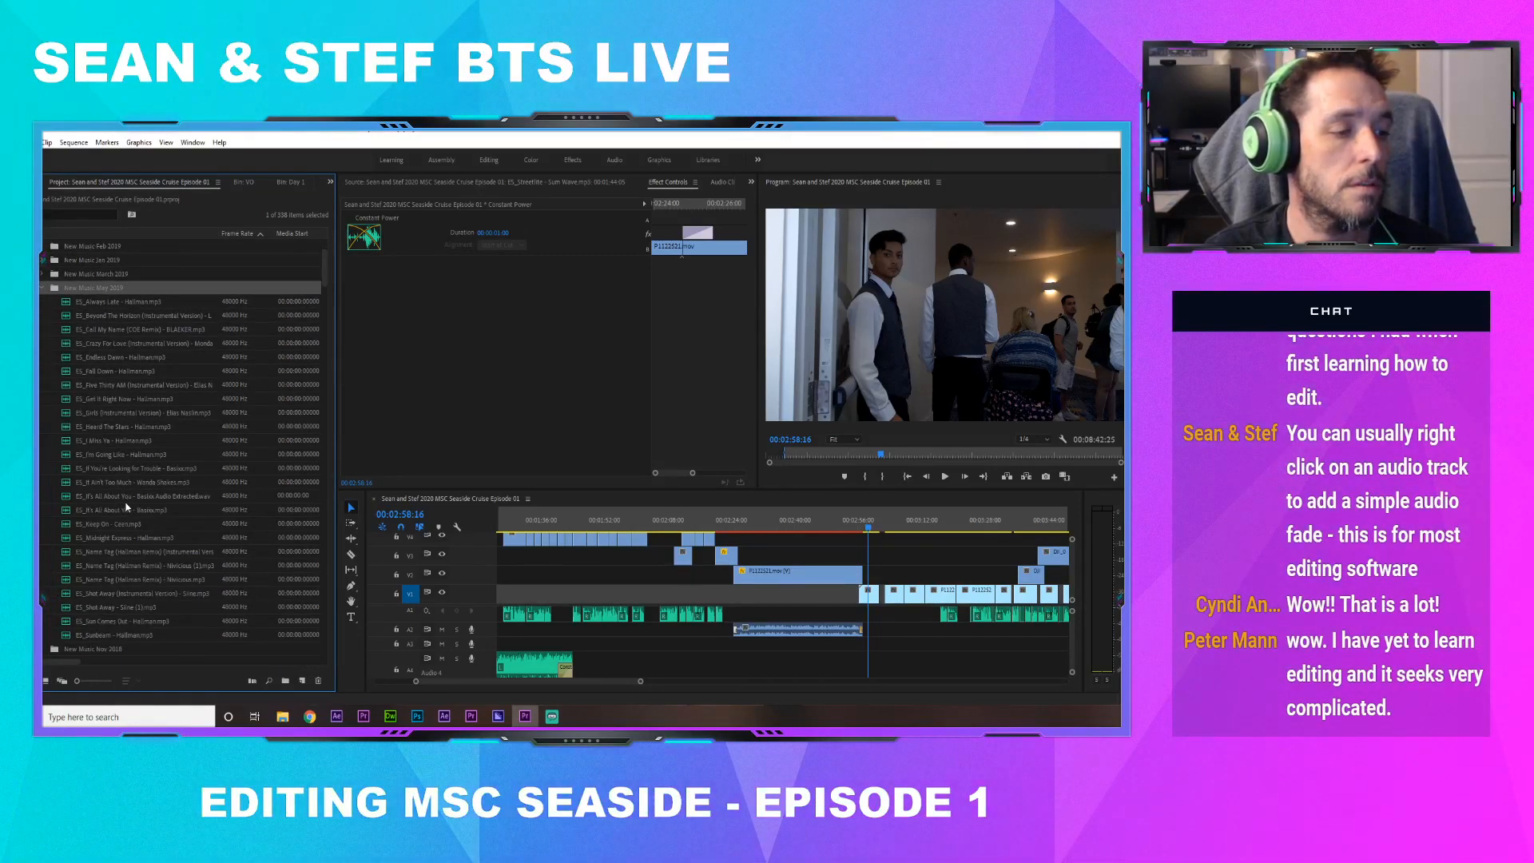
pyautogui.doubleClick(93, 607)
pyautogui.click(444, 366)
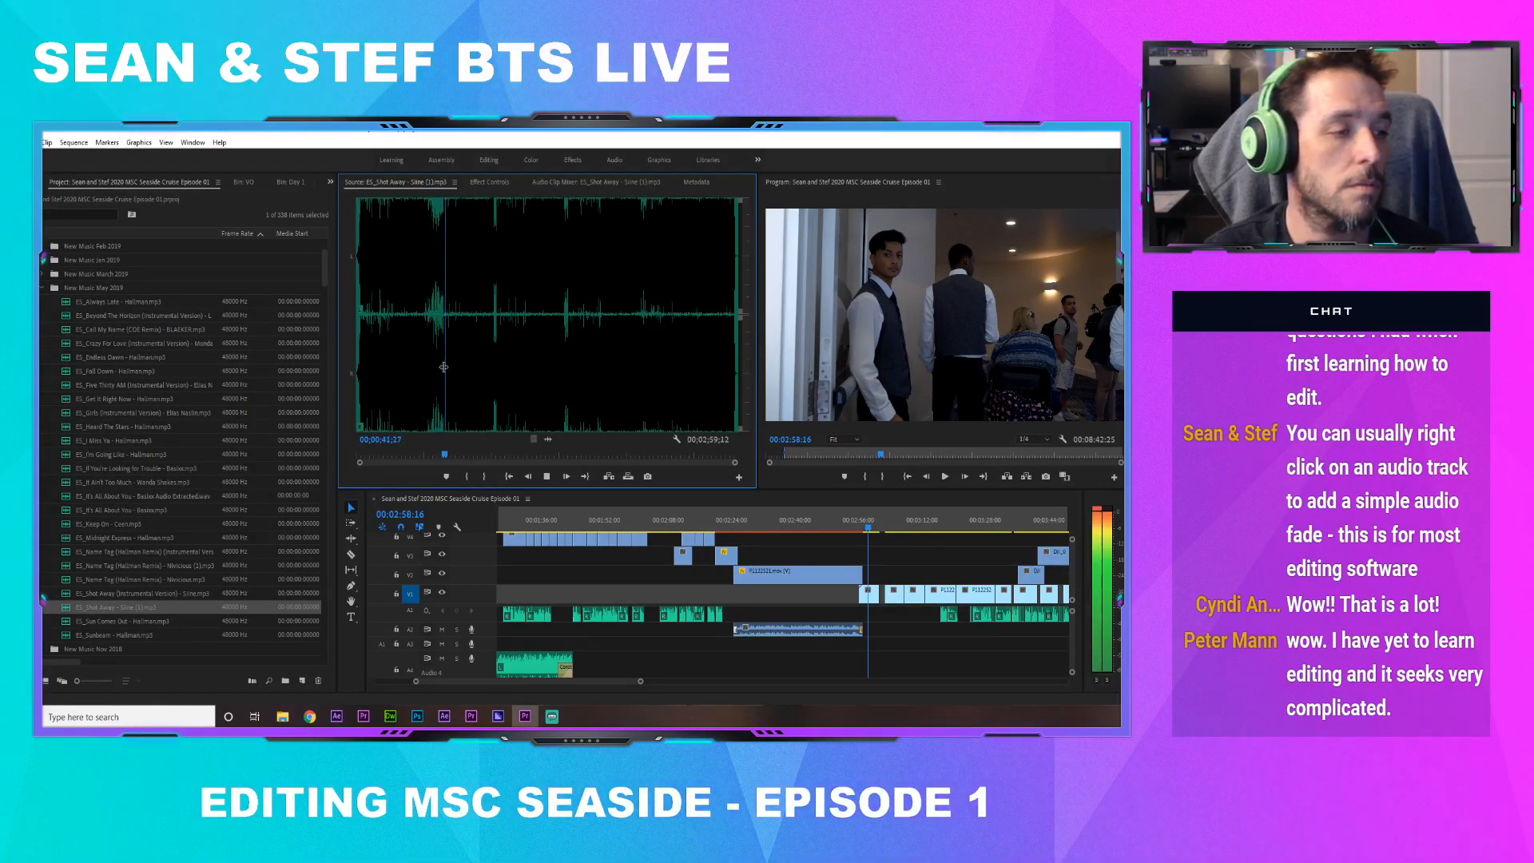
pyautogui.press('space')
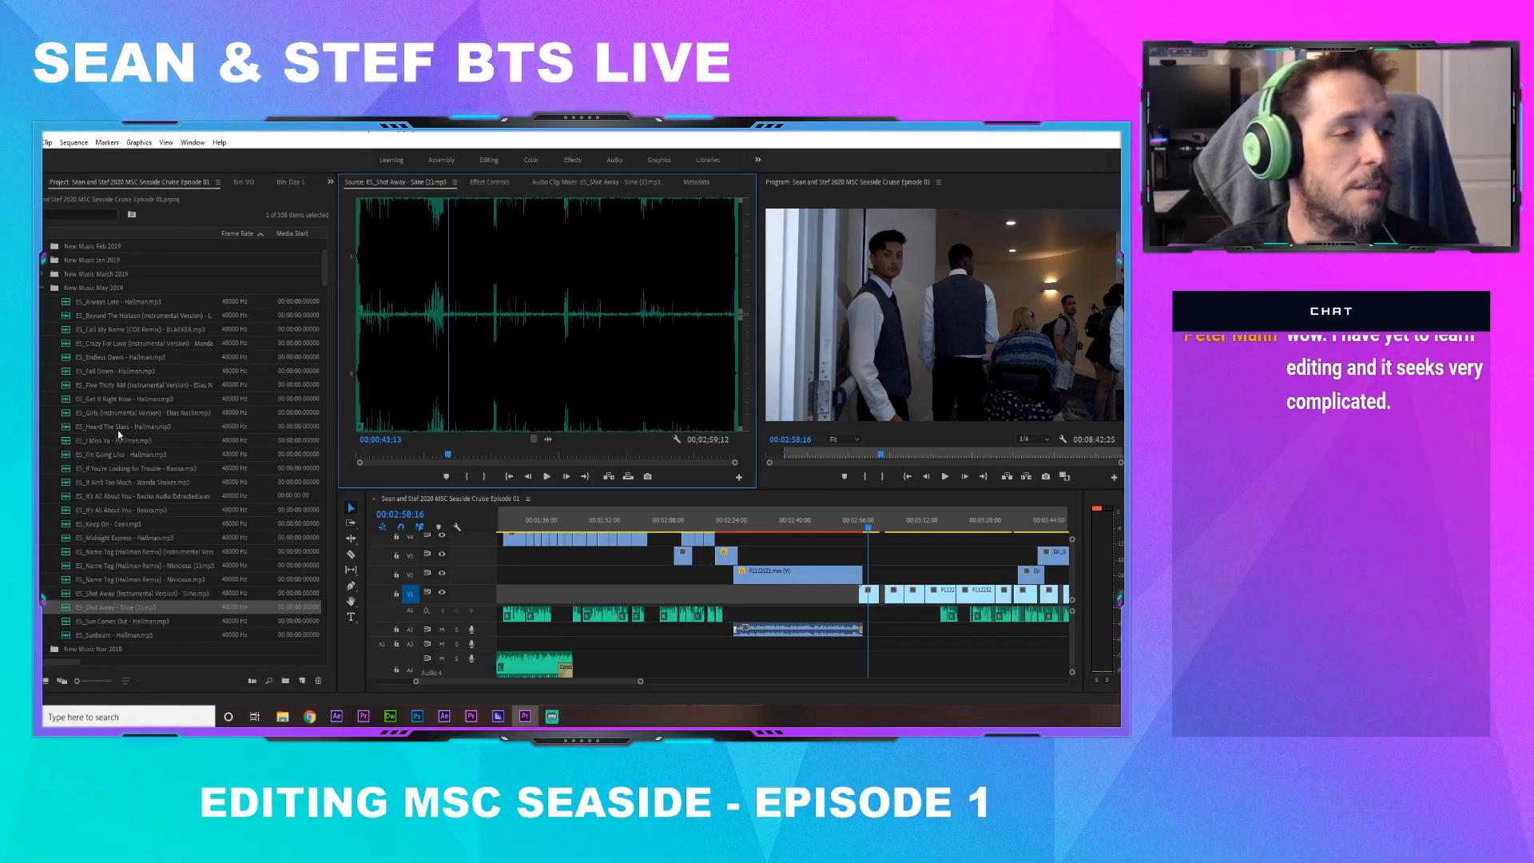
# Audition ES_Call My Name (COE Remix) - BLAEKER.mp3 around its quiet break to find a section for the next scene
pyautogui.doubleClick(127, 329)
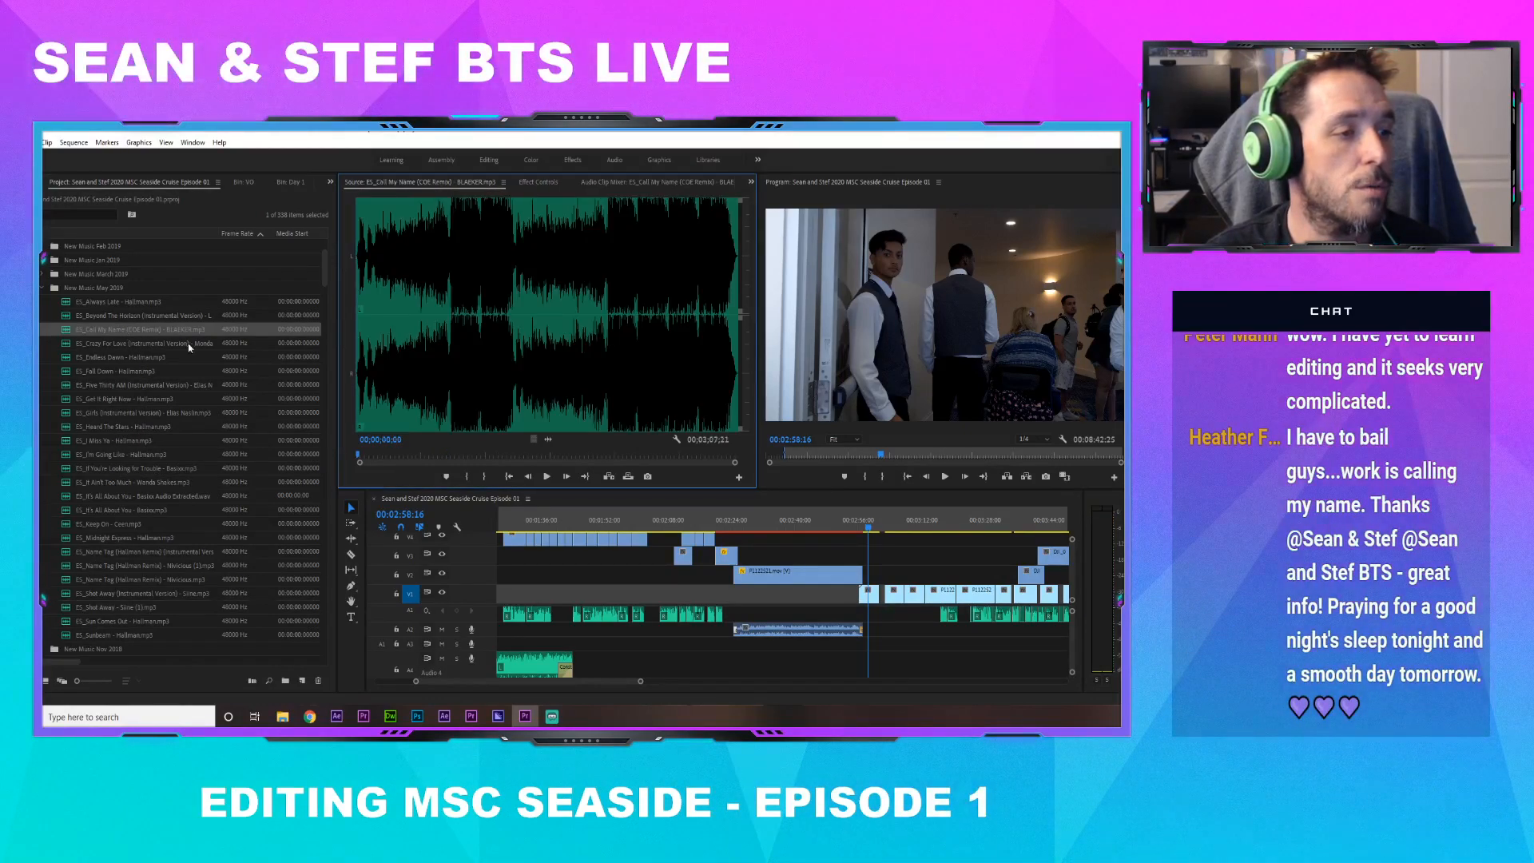
pyautogui.press('space')
pyautogui.click(488, 352)
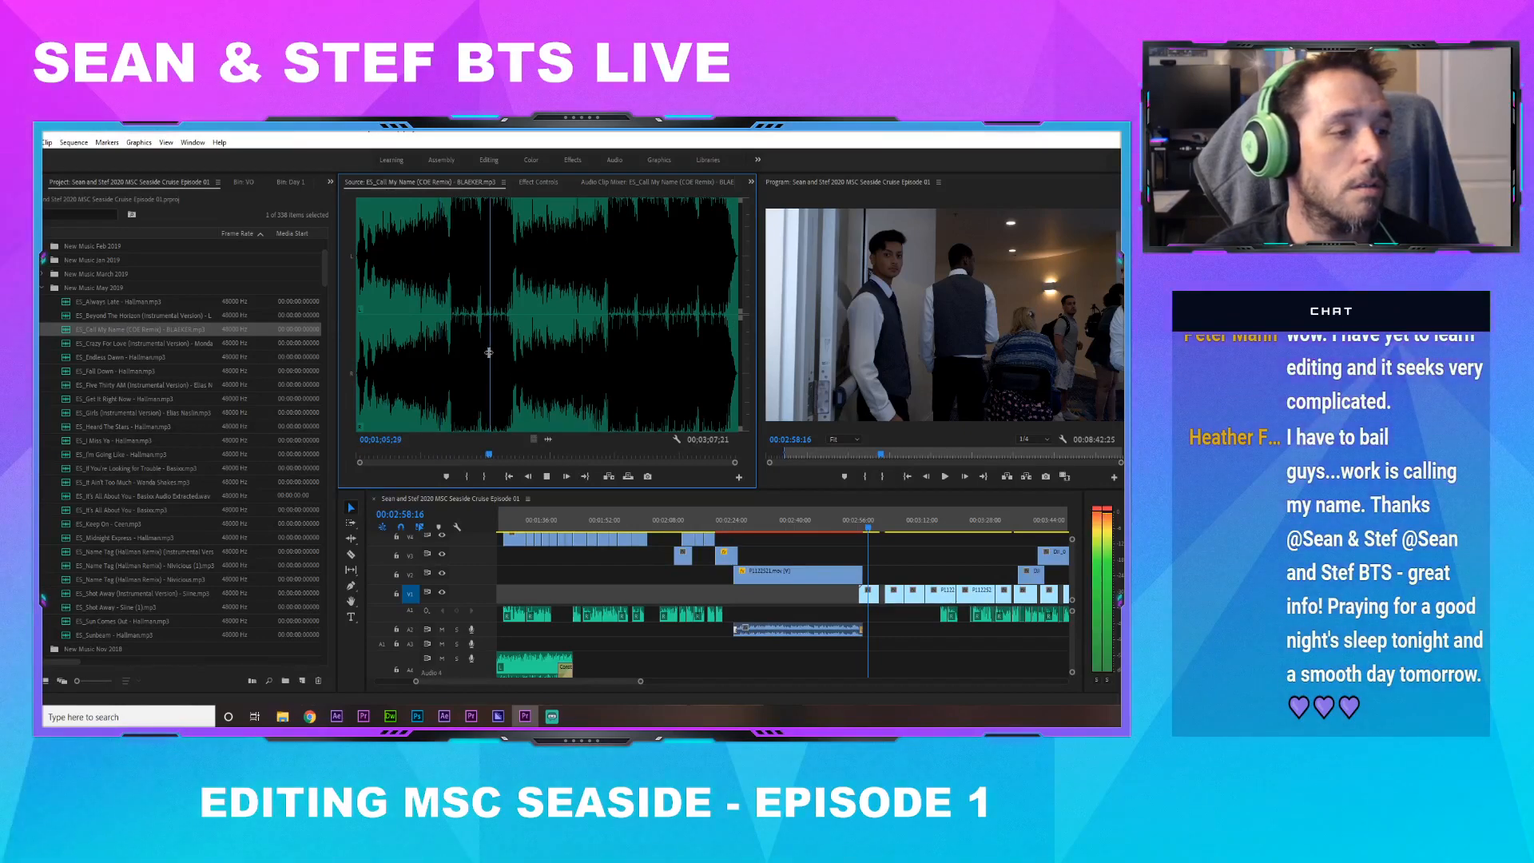
pyautogui.click(451, 352)
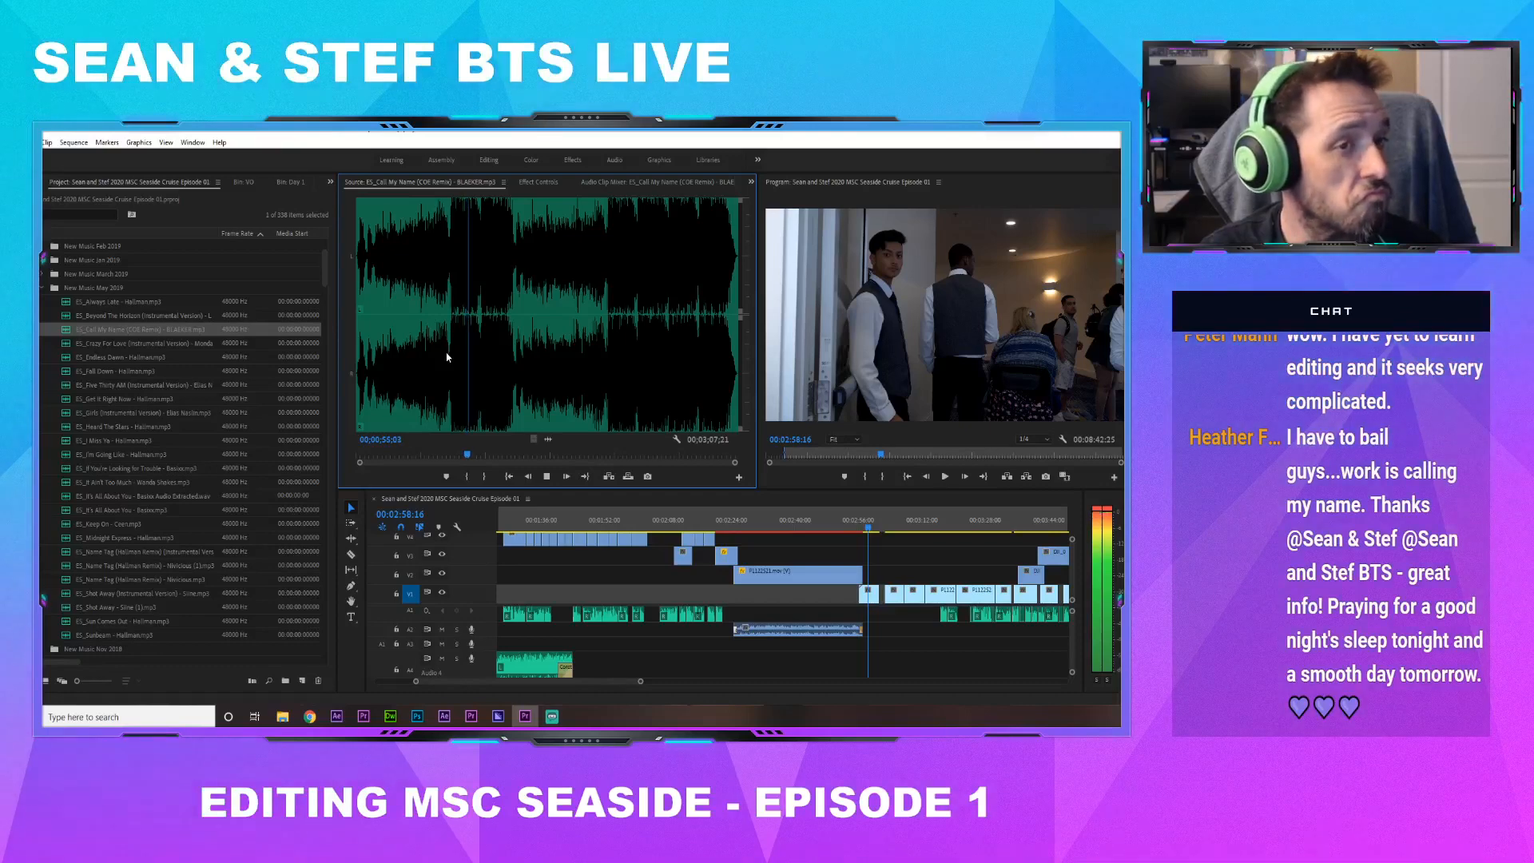
pyautogui.click(494, 335)
pyautogui.click(449, 324)
# Mark the song from 00;00;45;16 to 00;01;10;22 and place that section on Audio 4 beneath the start of the short b-roll clips
pyautogui.click(468, 478)
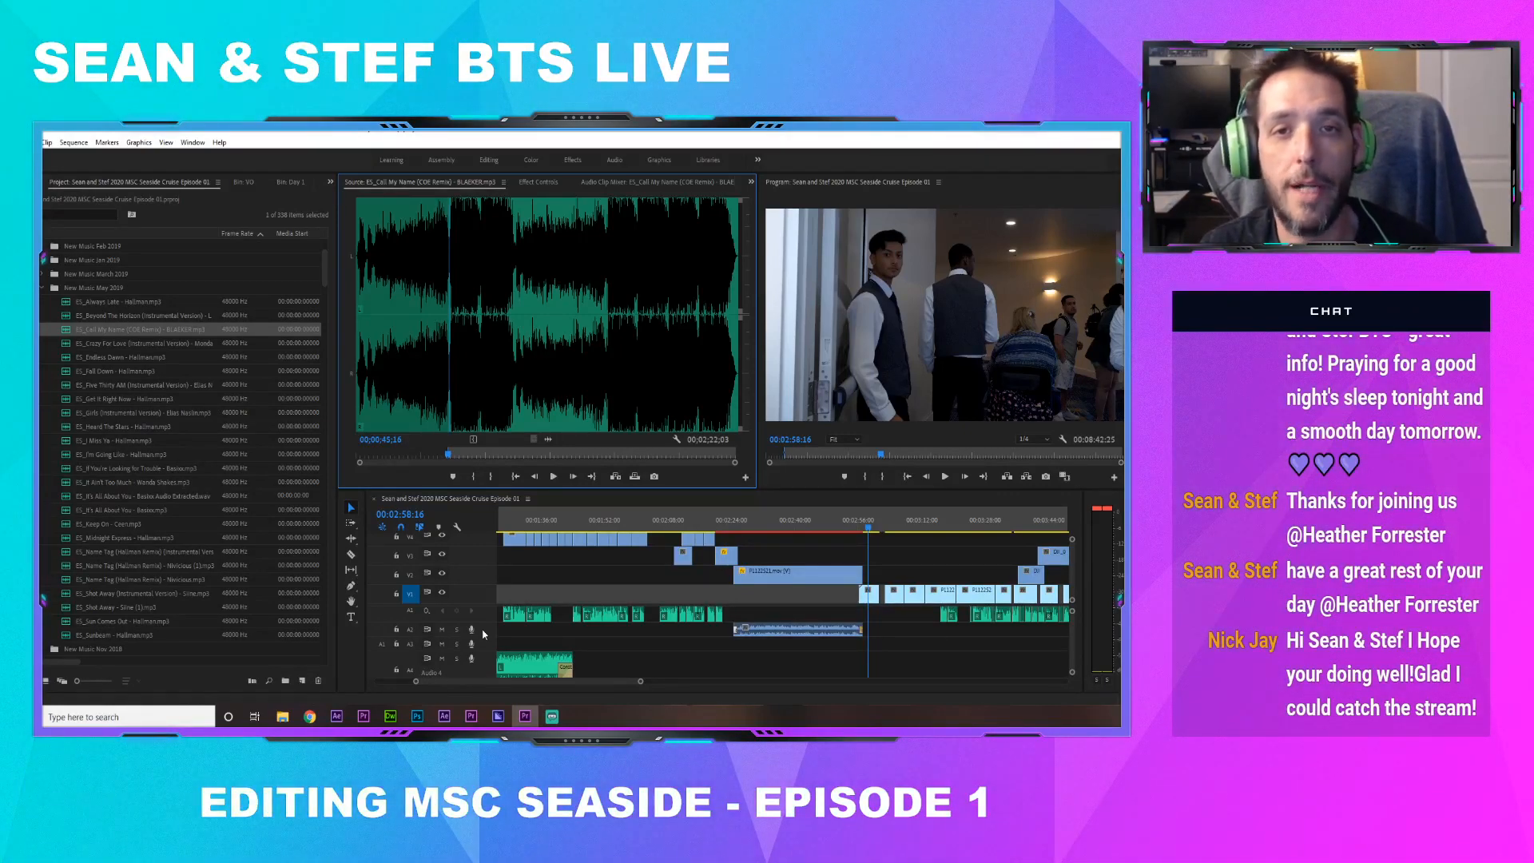
pyautogui.click(500, 455)
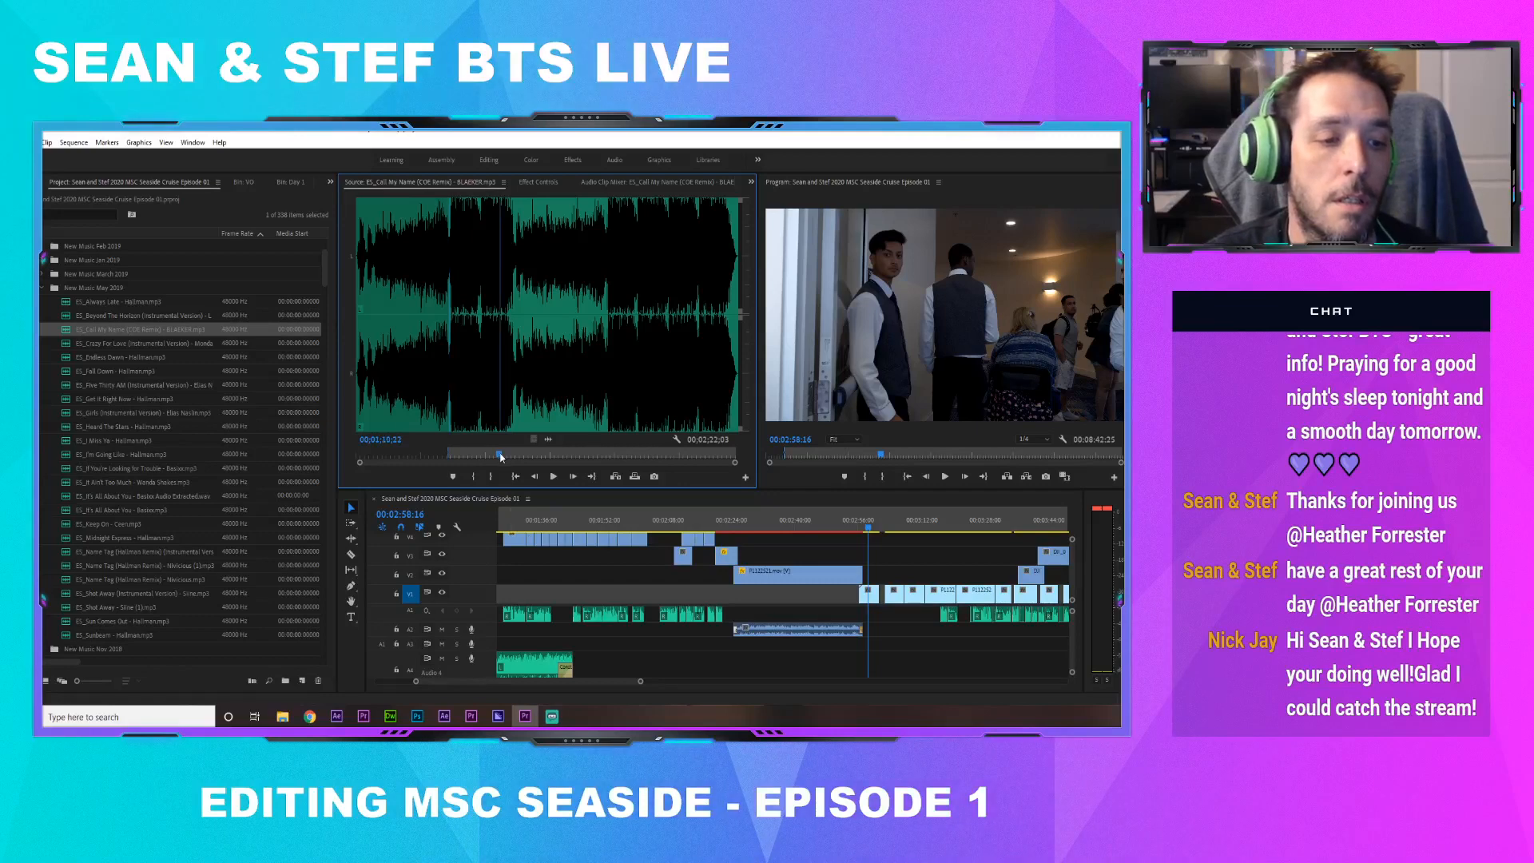
pyautogui.click(490, 477)
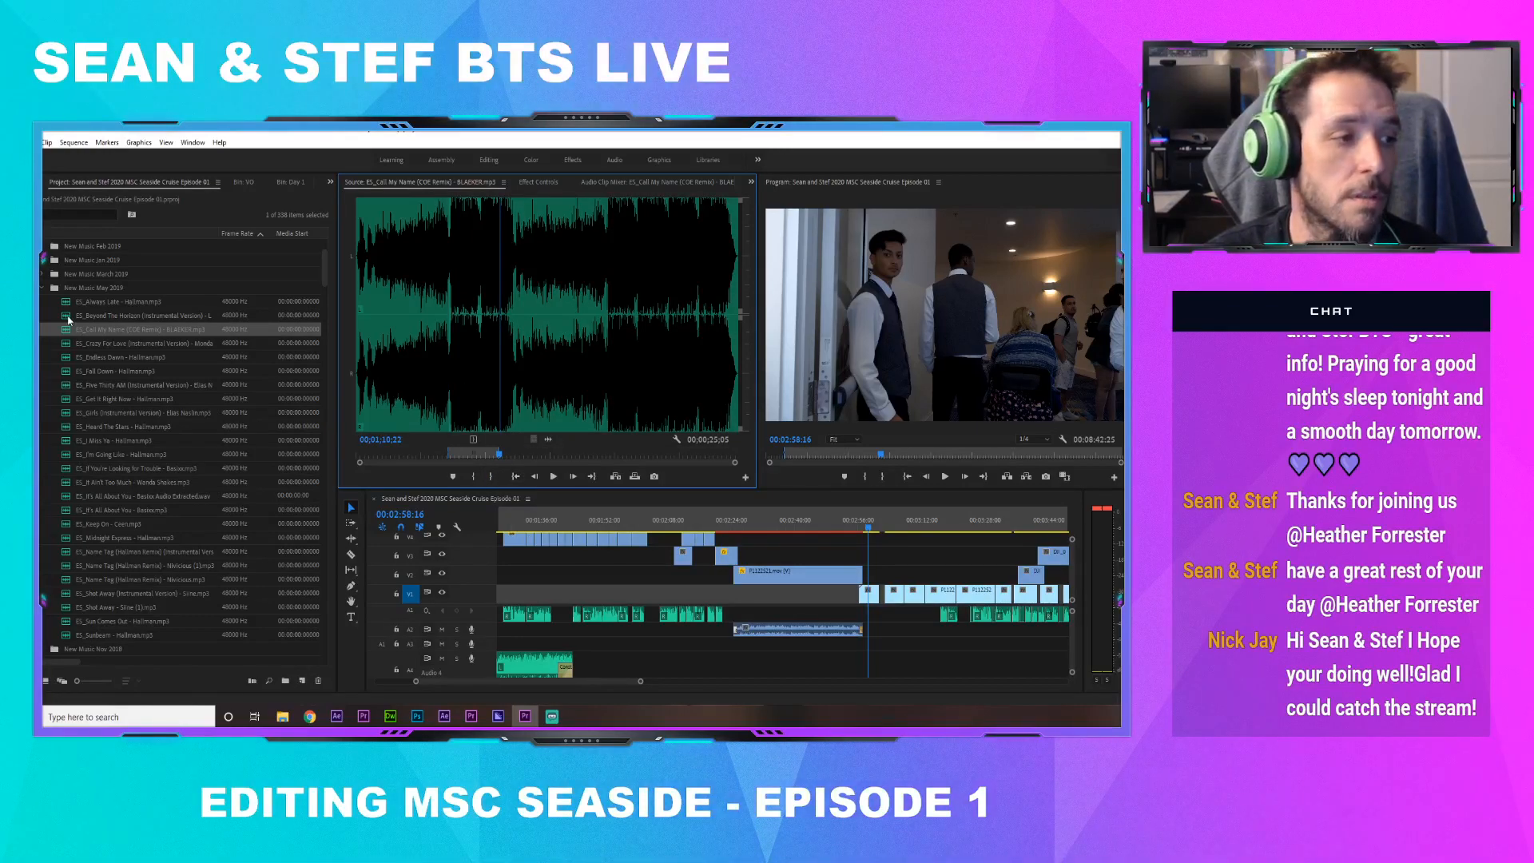
pyautogui.moveTo(66, 330); pyautogui.dragTo(885, 665)
# Turn off level keyframing on the placed music clip and set its volume level to -8 dB
pyautogui.click(531, 183)
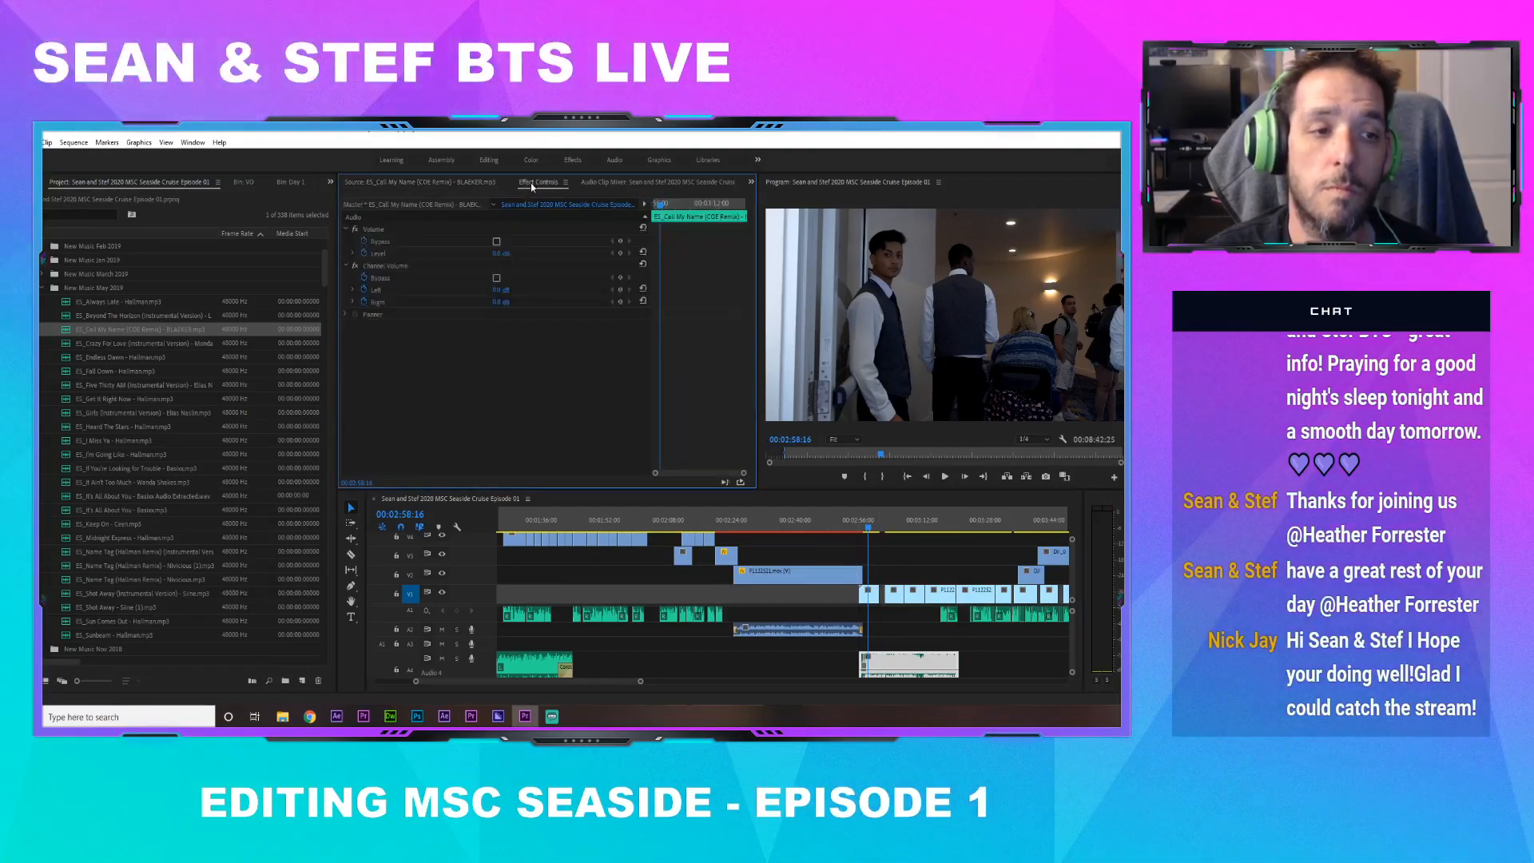
pyautogui.click(364, 253)
pyautogui.click(508, 254)
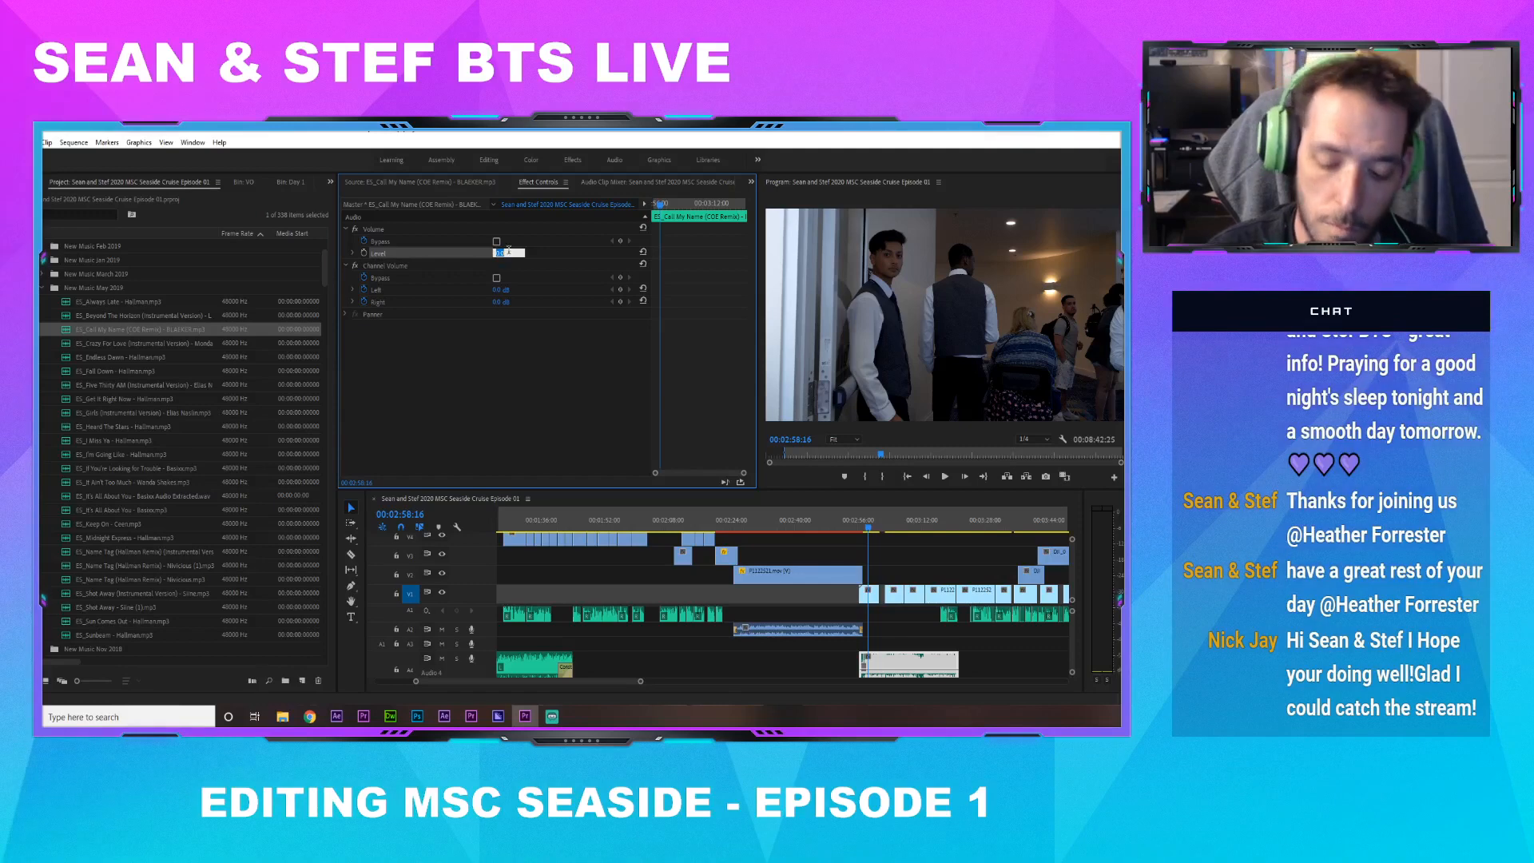
pyautogui.write('-8')
pyautogui.press('Return')
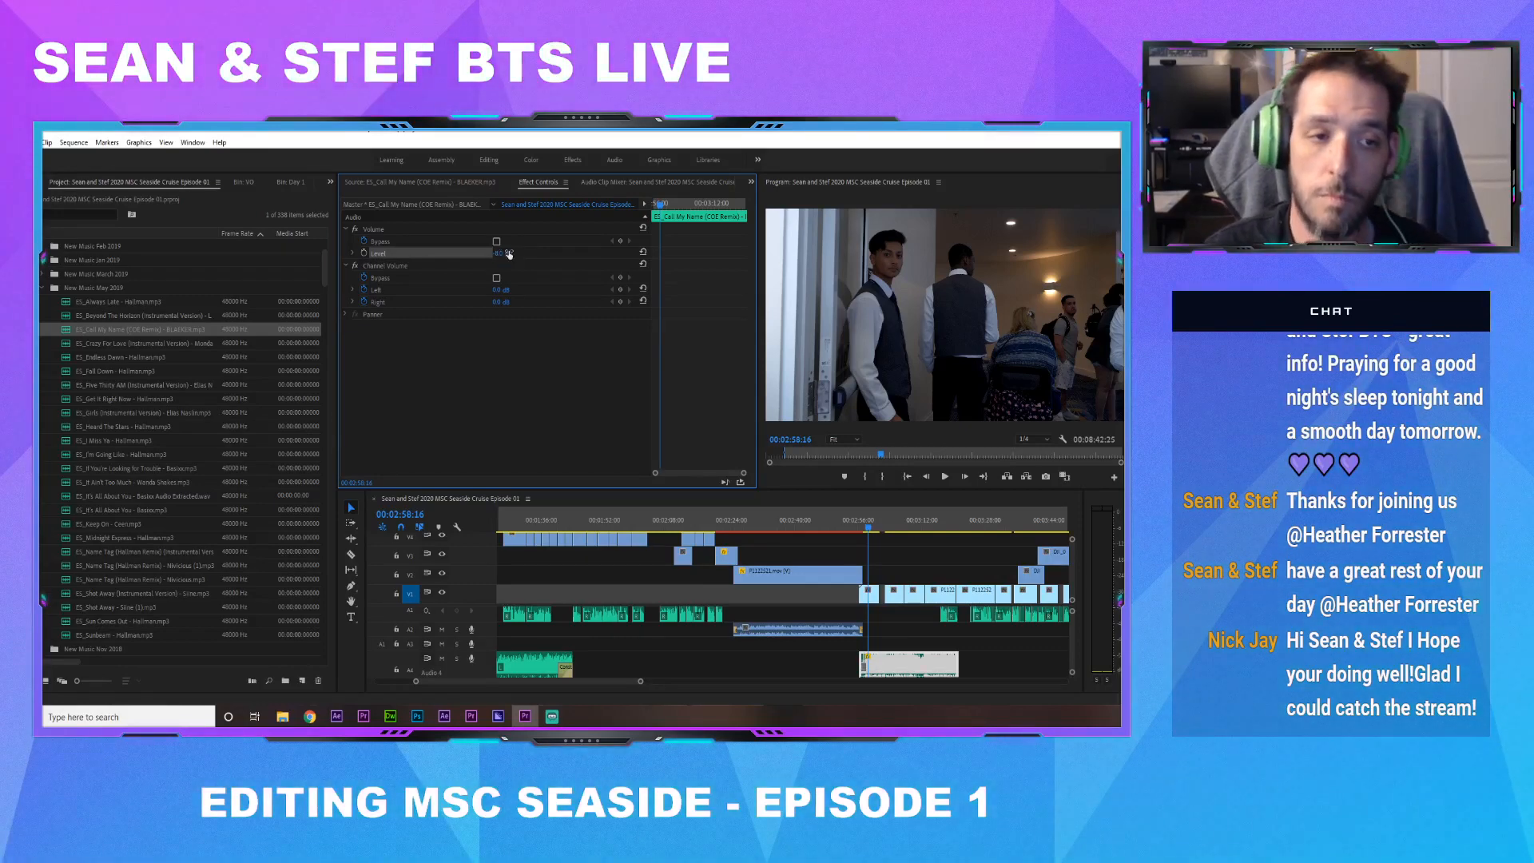
# Apply the default audio transition to the start of the music clip and play that point
pyautogui.click(838, 644)
pyautogui.rightClick(861, 657)
pyautogui.click(879, 638)
pyautogui.click(859, 516)
pyautogui.press('space')
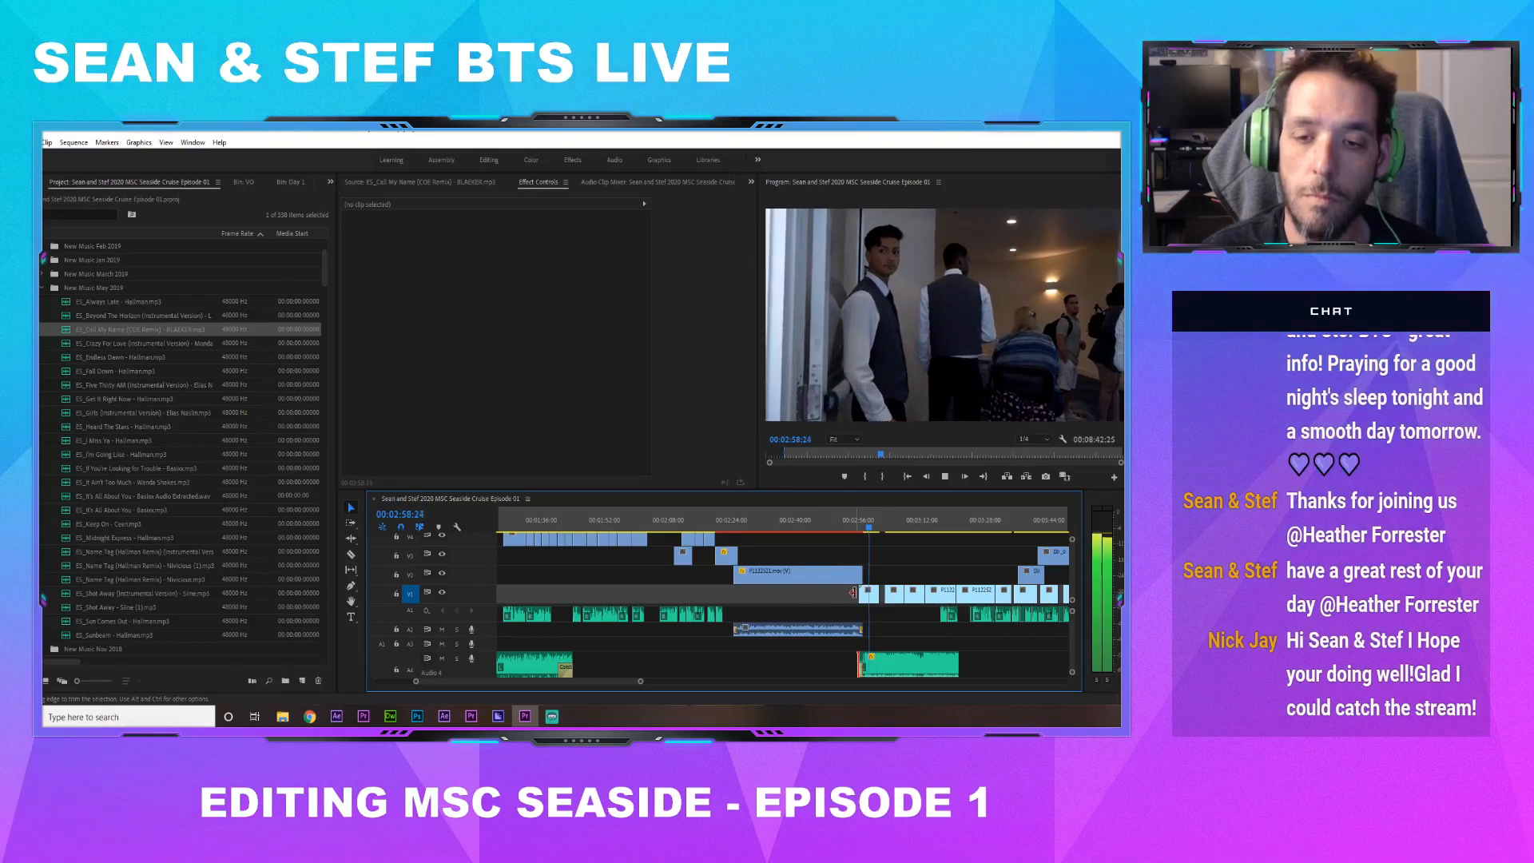
pyautogui.press('space')
# Play the sequence from the music's start to check how the b-roll clips fit the song
pyautogui.moveTo(640, 683); pyautogui.dragTo(590, 683)
pyautogui.press('Up')
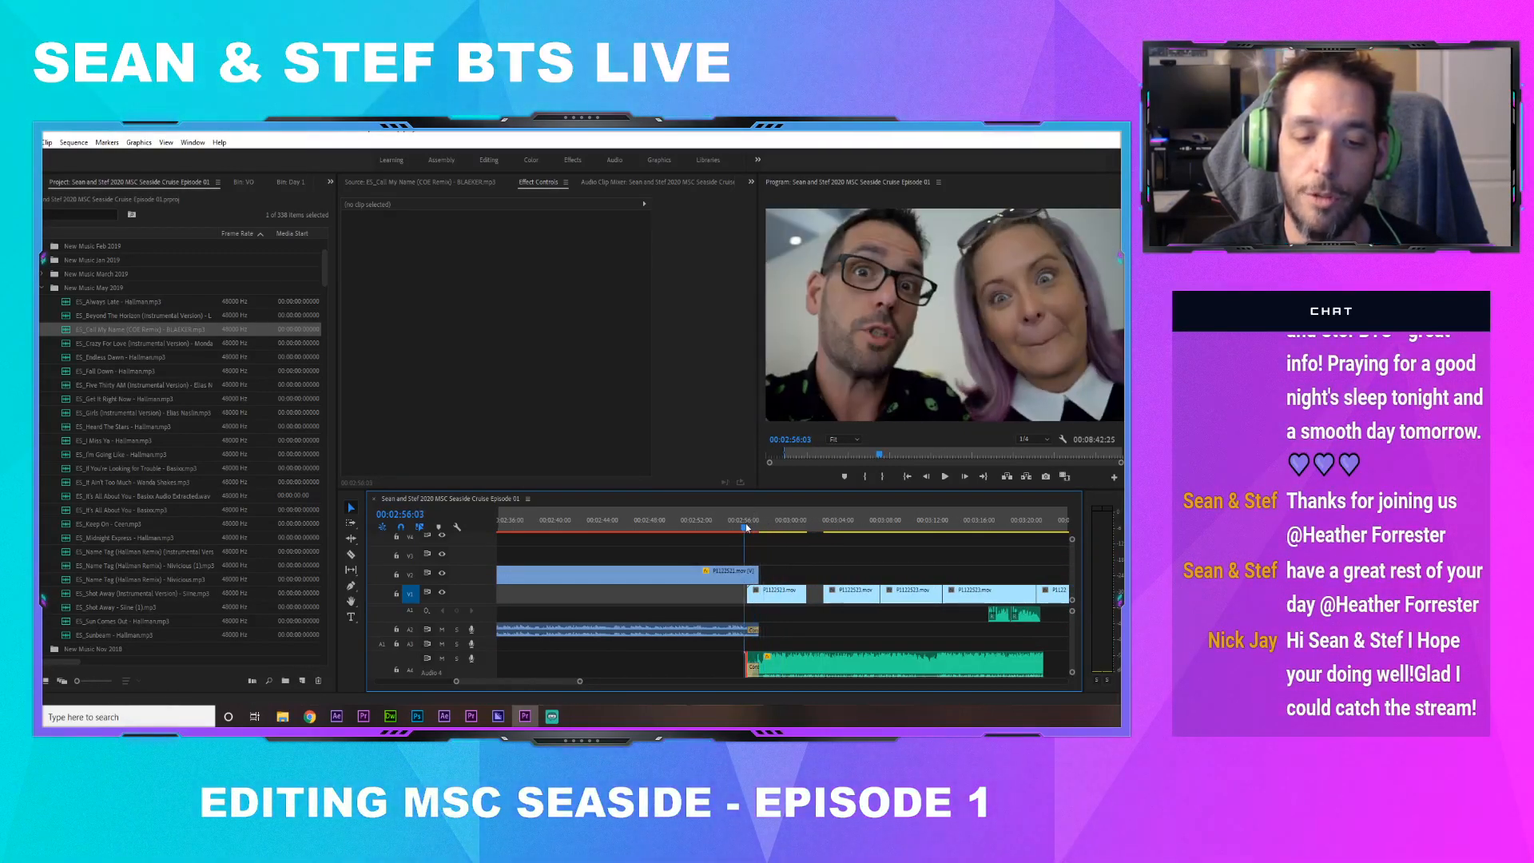
pyautogui.press('space')
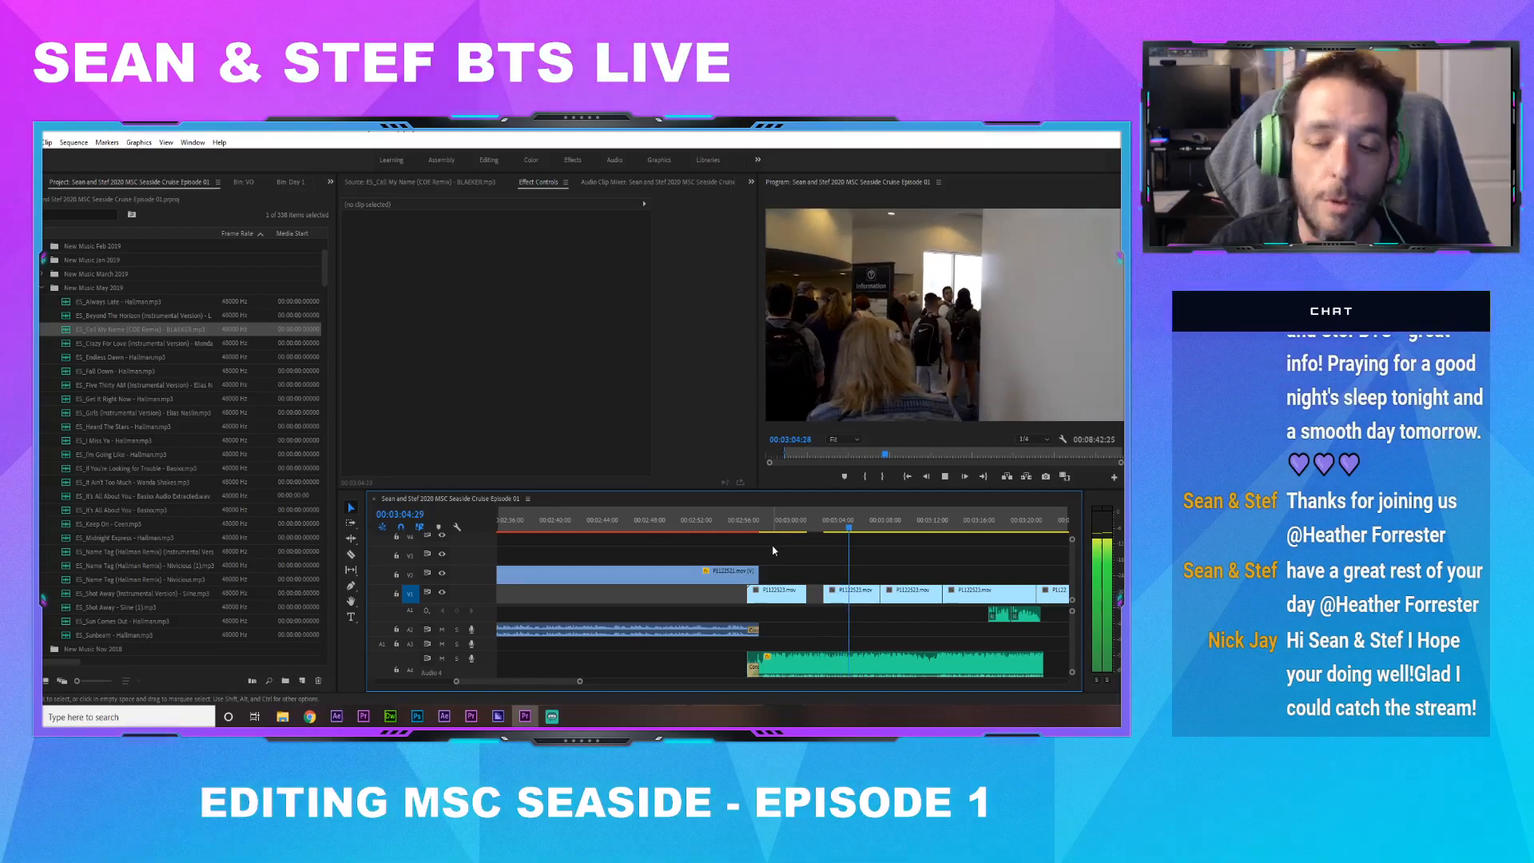
pyautogui.press('space')
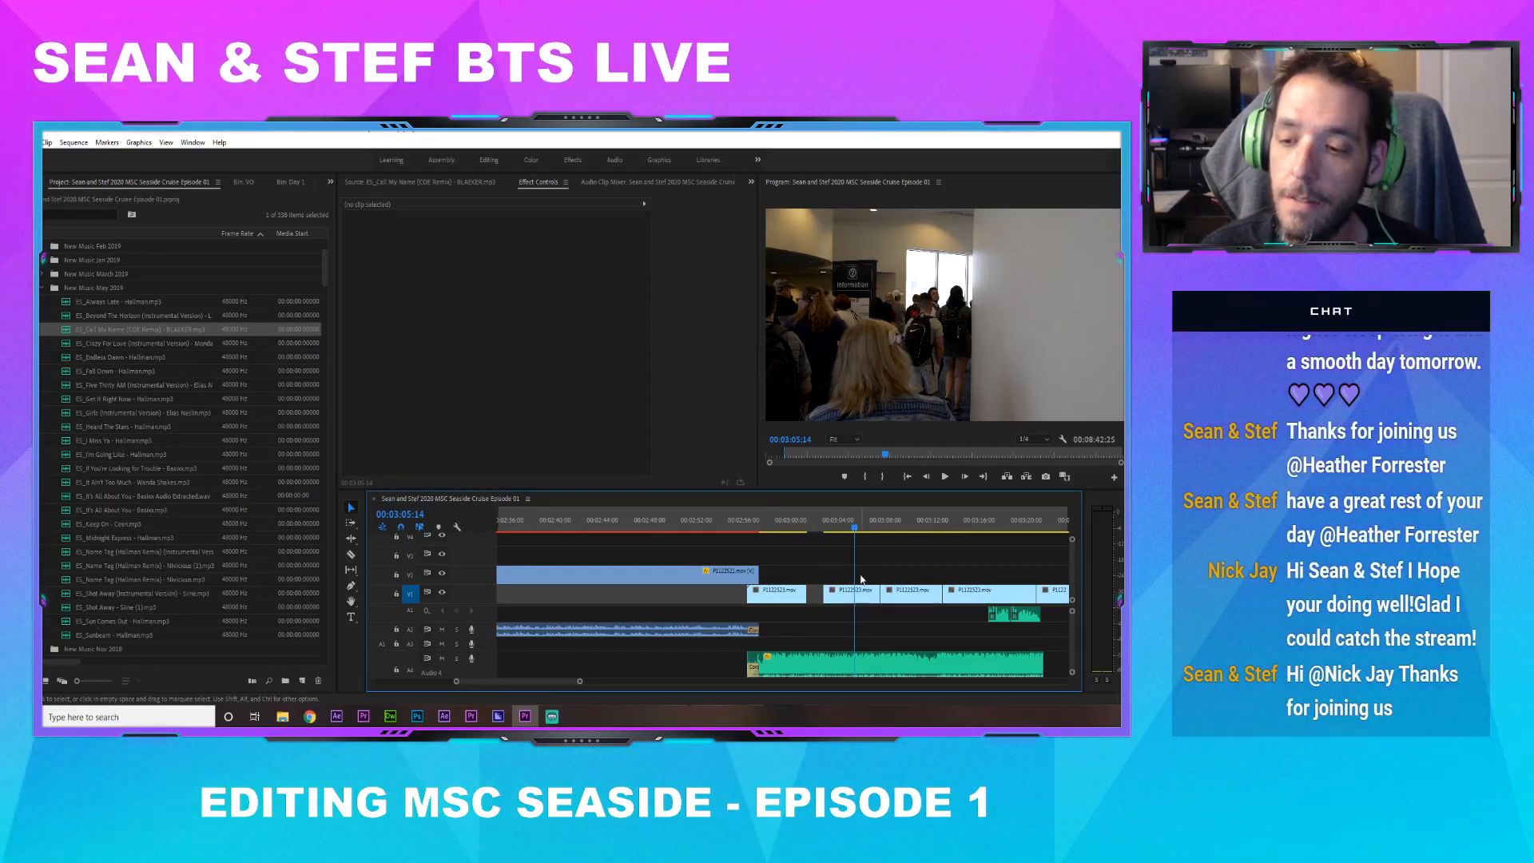
# Trim the end of the first b-roll clip to about 00;02;59 on the music and move the following clip against it
pyautogui.moveTo(826, 527); pyautogui.dragTo(747, 527)
pyautogui.press('space')
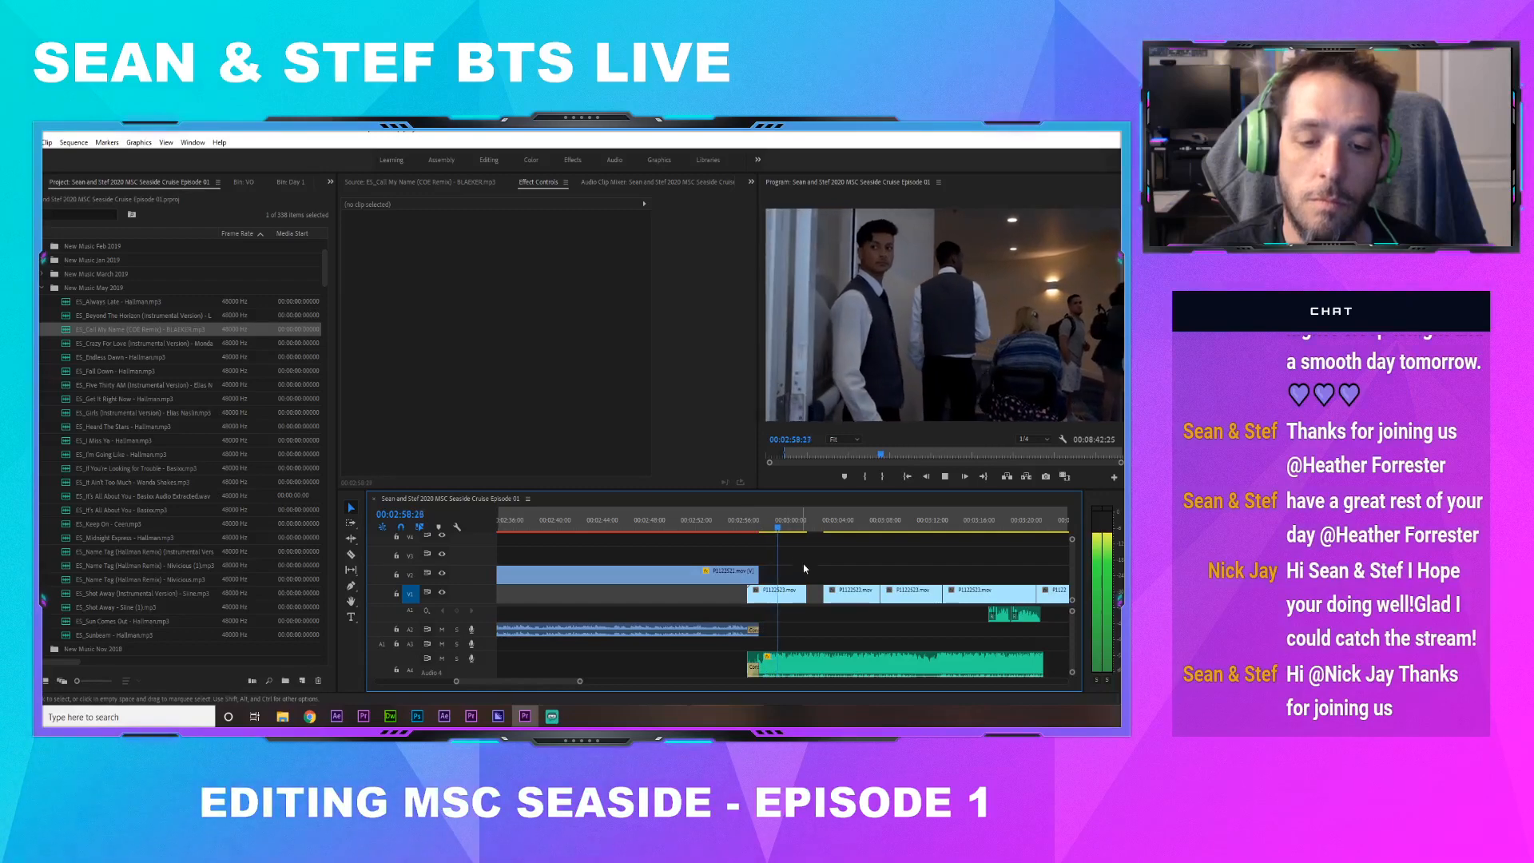
pyautogui.press('space')
pyautogui.moveTo(805, 591)
pyautogui.mouseDown()
pyautogui.moveTo(781, 591)
pyautogui.moveTo(802, 601)
pyautogui.mouseUp()
pyautogui.press('space')
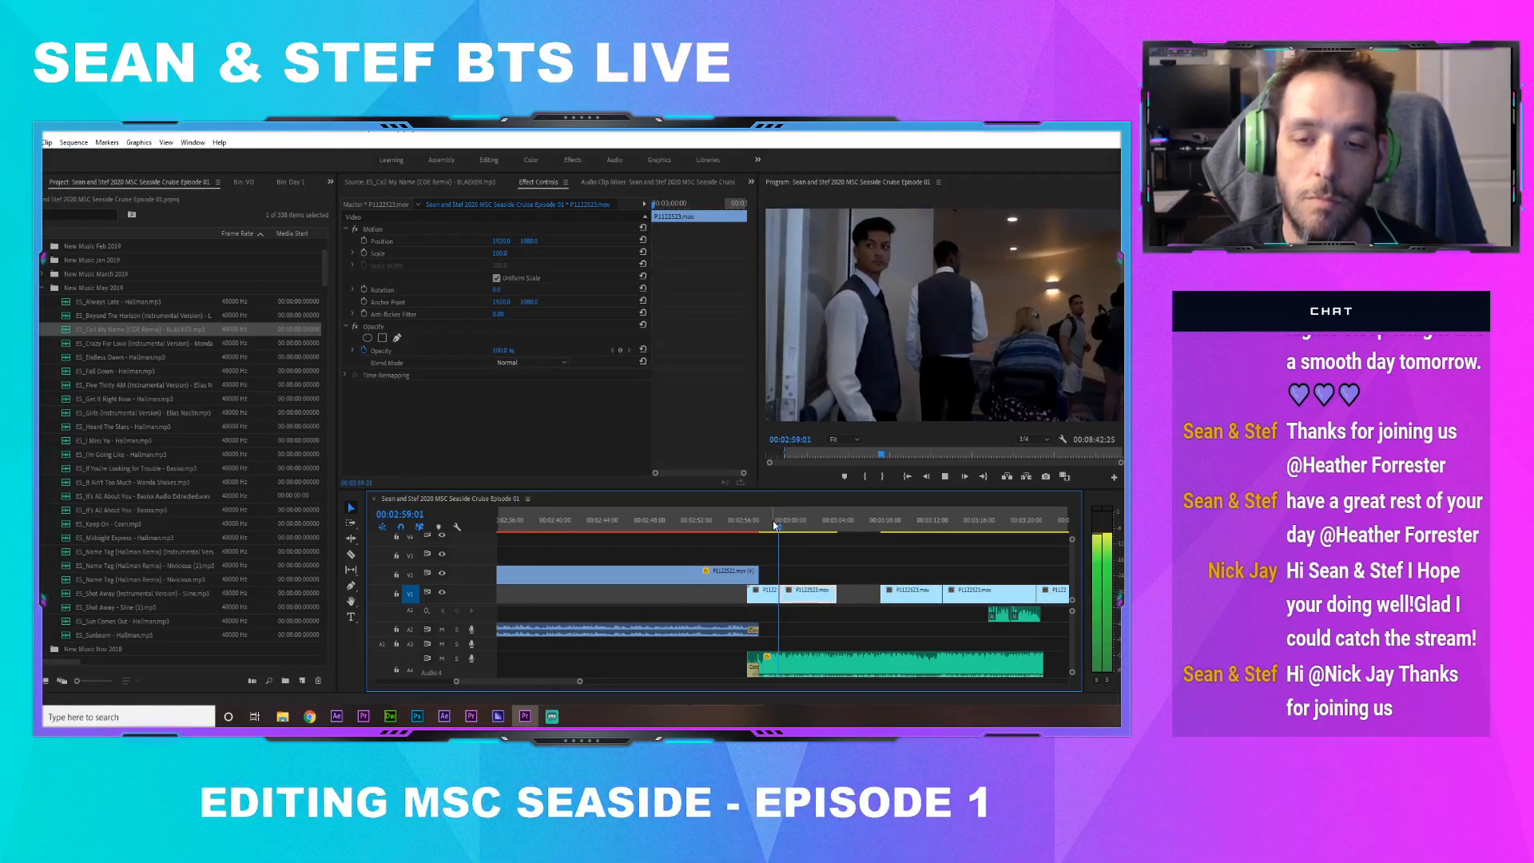
# Shorten the end of the second b-roll clip, ripple delete the gap after it and replay the cut
pyautogui.moveTo(835, 592); pyautogui.dragTo(801, 592)
pyautogui.click(835, 597)
pyautogui.press('Delete')
pyautogui.press('space')
pyautogui.click(797, 527)
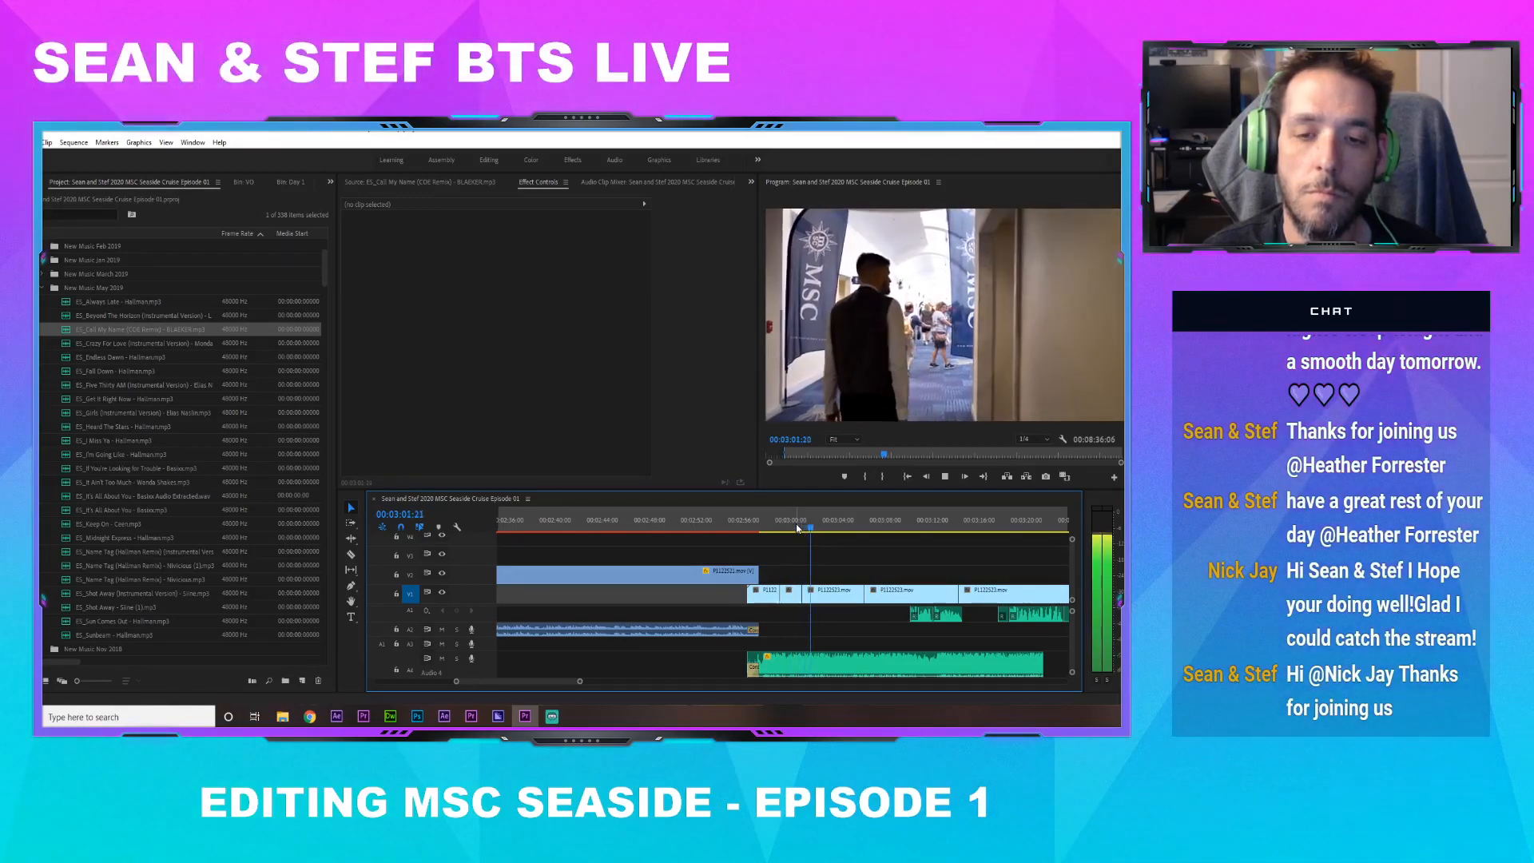
pyautogui.click(796, 527)
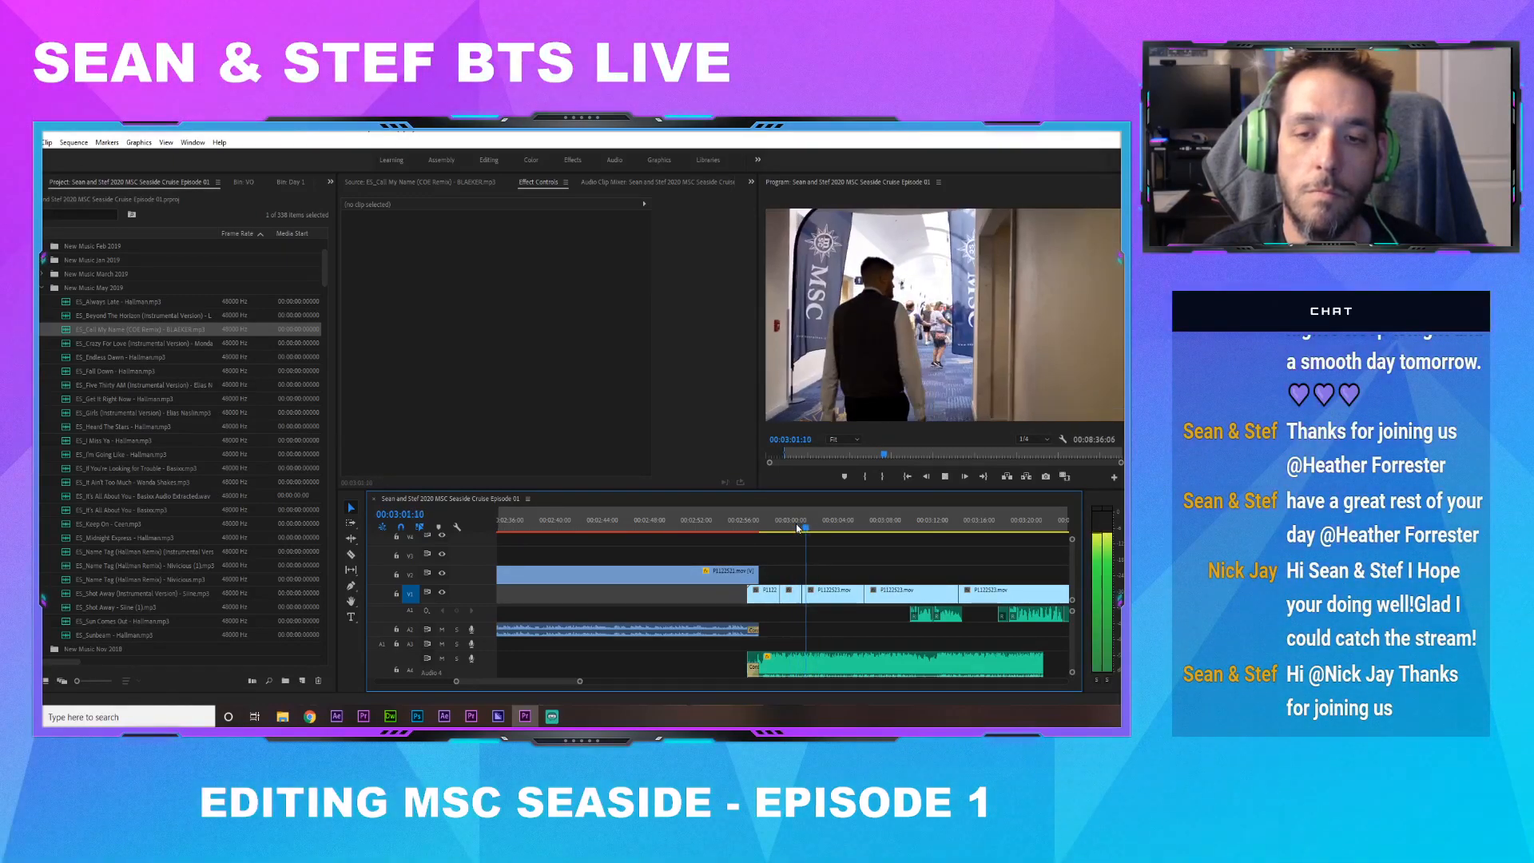
# Shorten the third b-roll clip, the one with the MSC banners, close the gap behind it and review the cut
pyautogui.press('space')
pyautogui.moveTo(863, 591); pyautogui.dragTo(823, 591)
pyautogui.press('space')
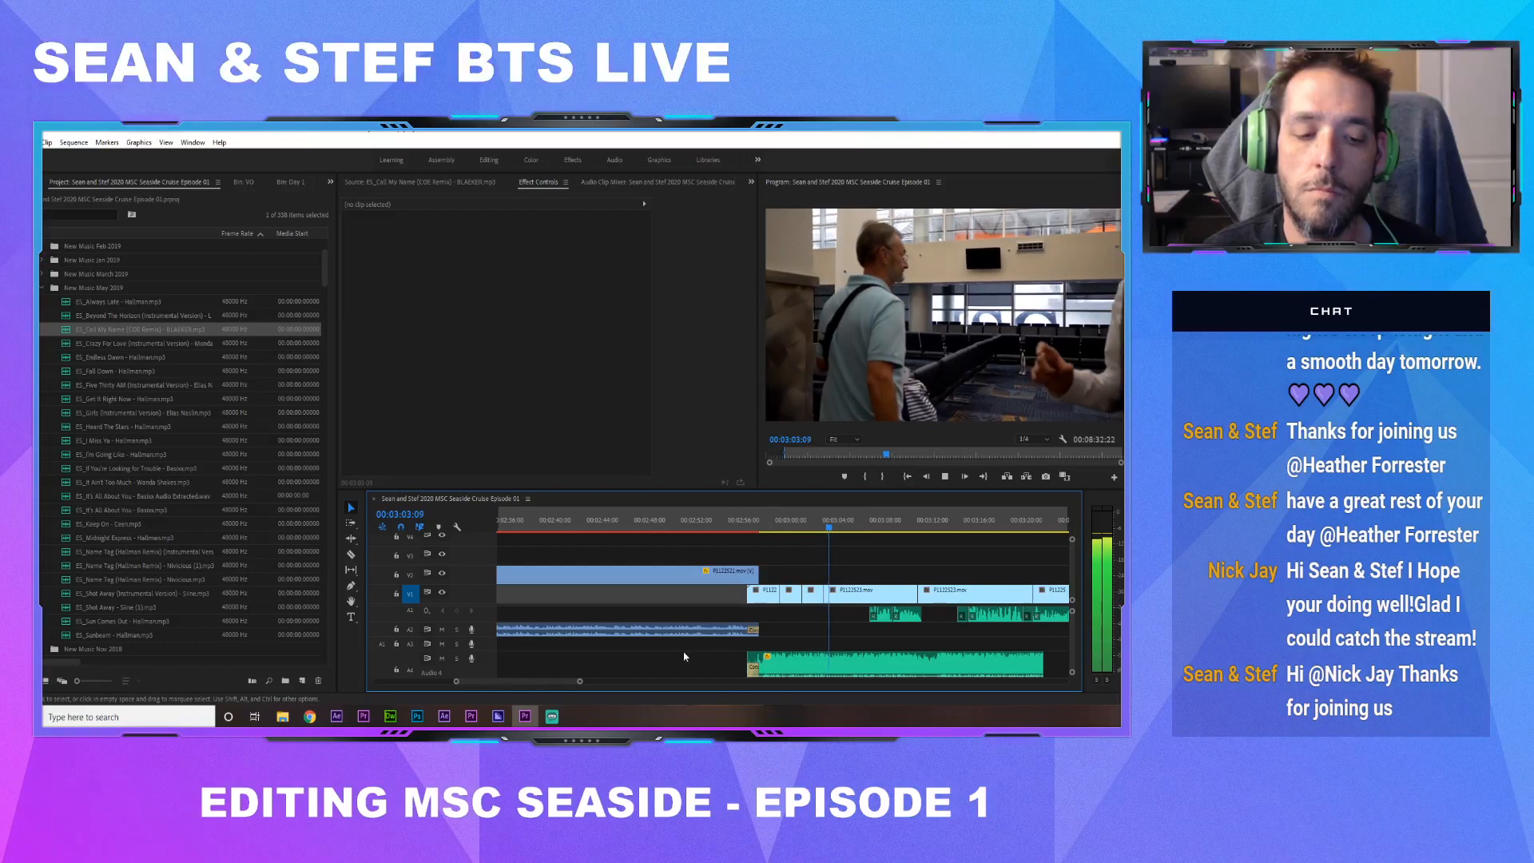
pyautogui.press('space')
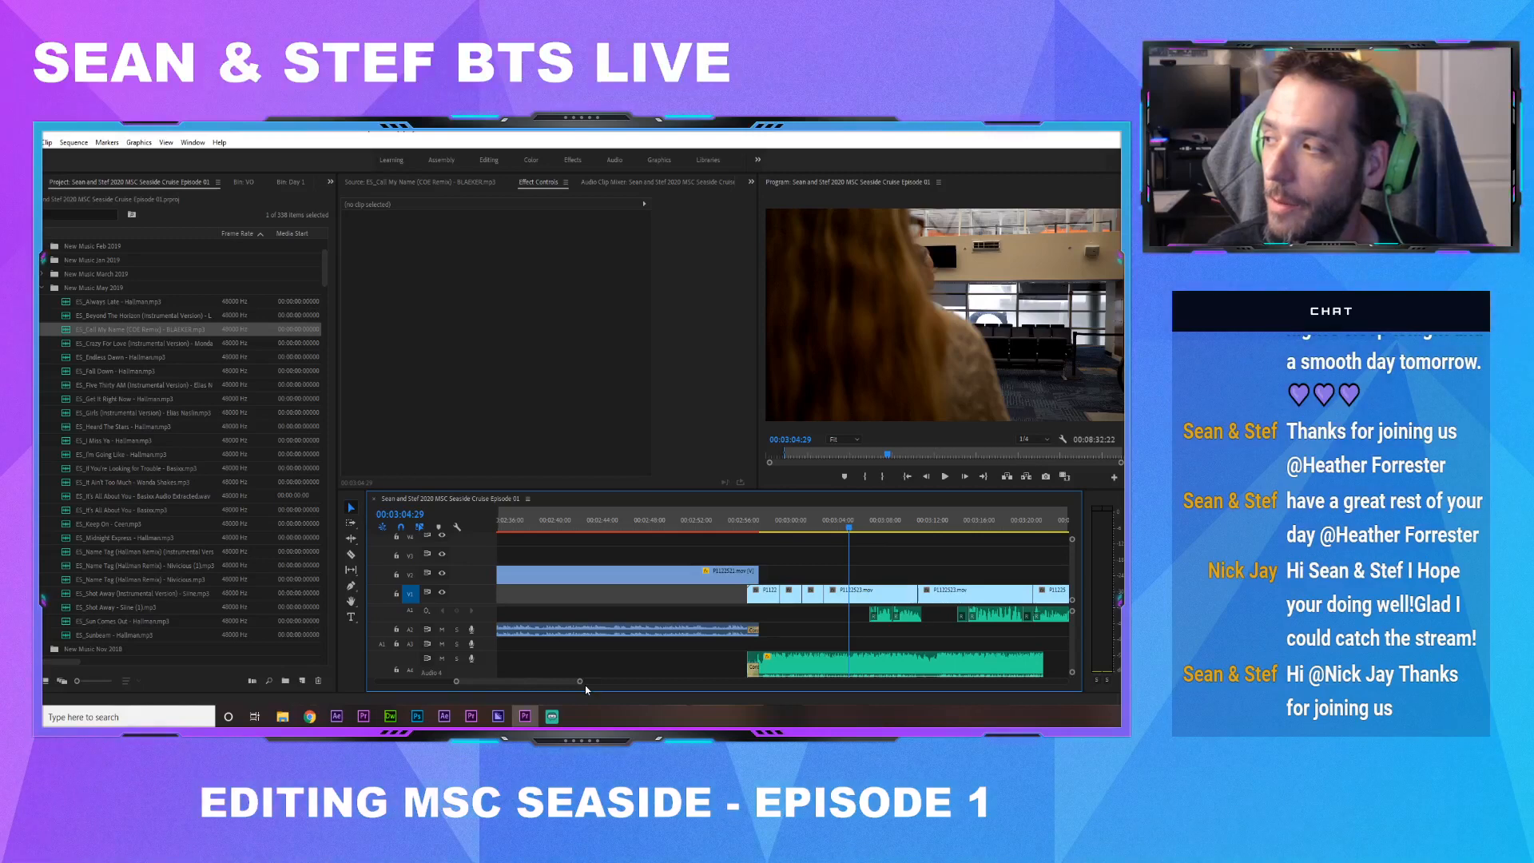
pyautogui.click(816, 528)
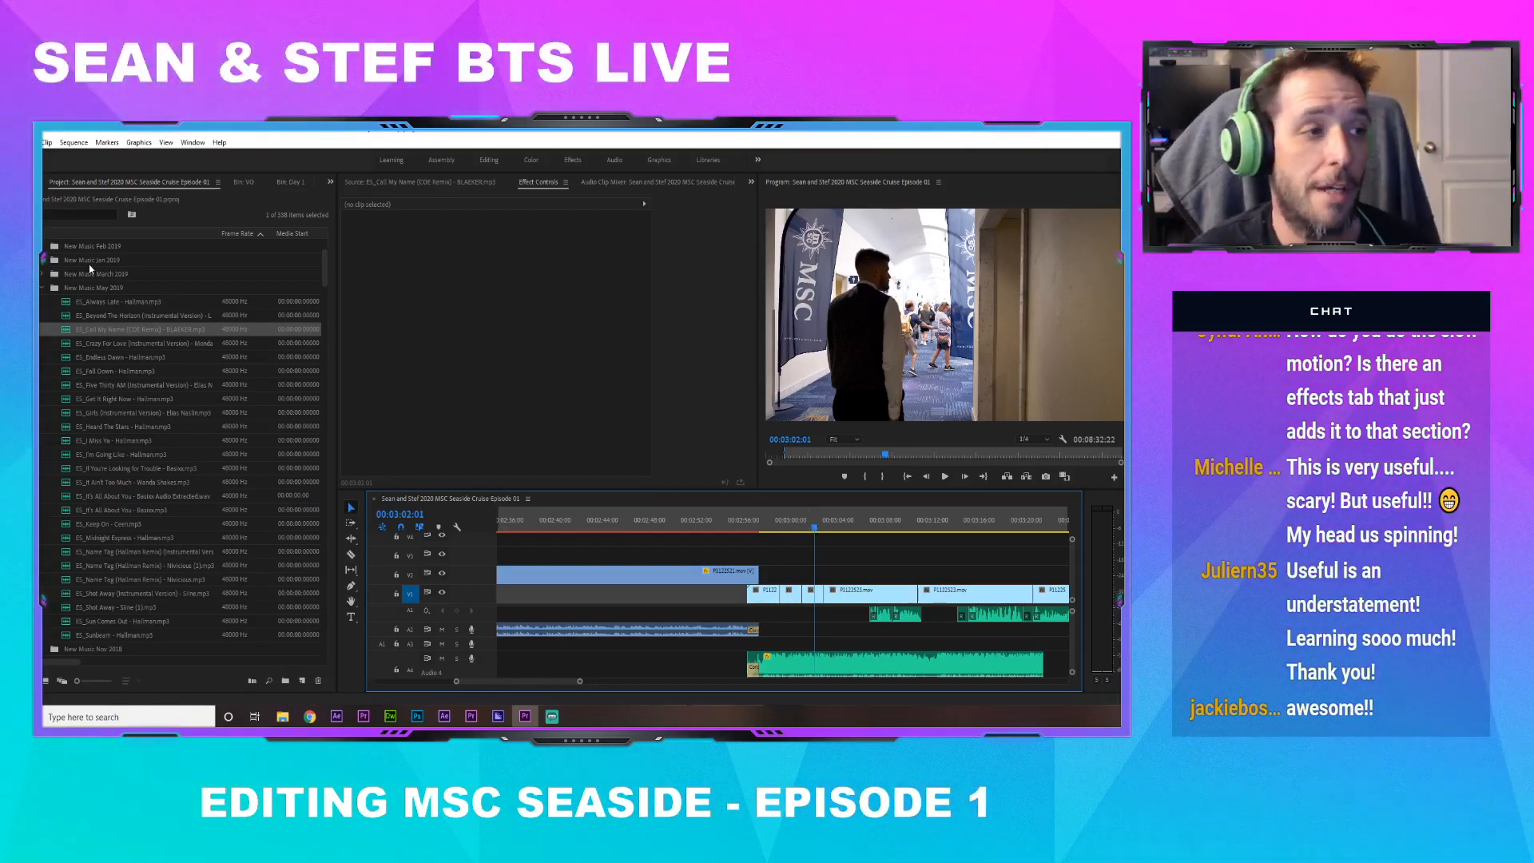
# Examine the Interpret Footage frame rate settings of P1122562.mov in the Day 1 bin, leaving them unmodified
pyautogui.click(285, 183)
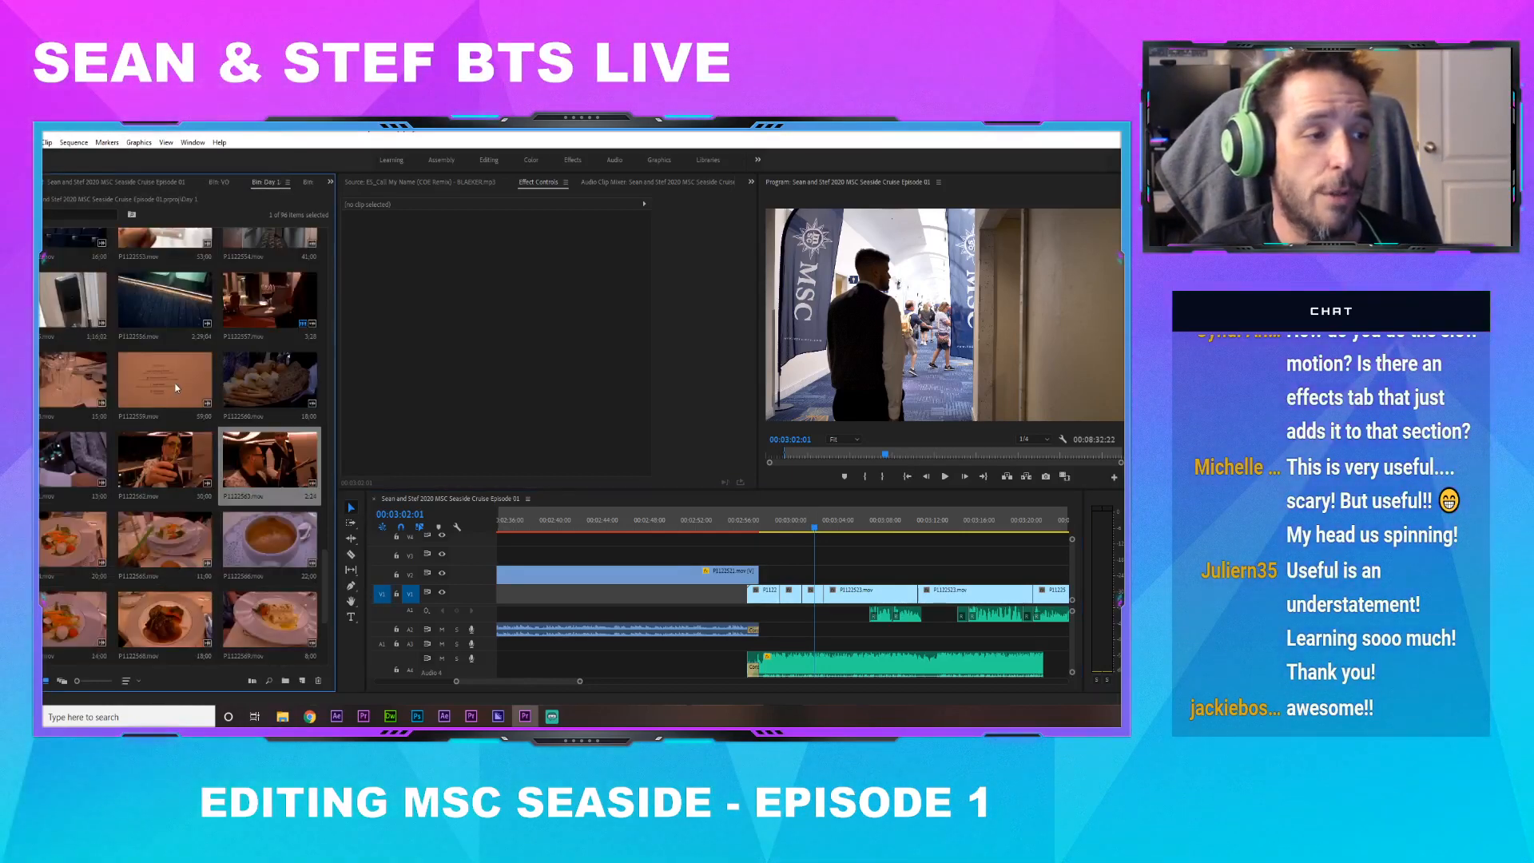
pyautogui.rightClick(165, 457)
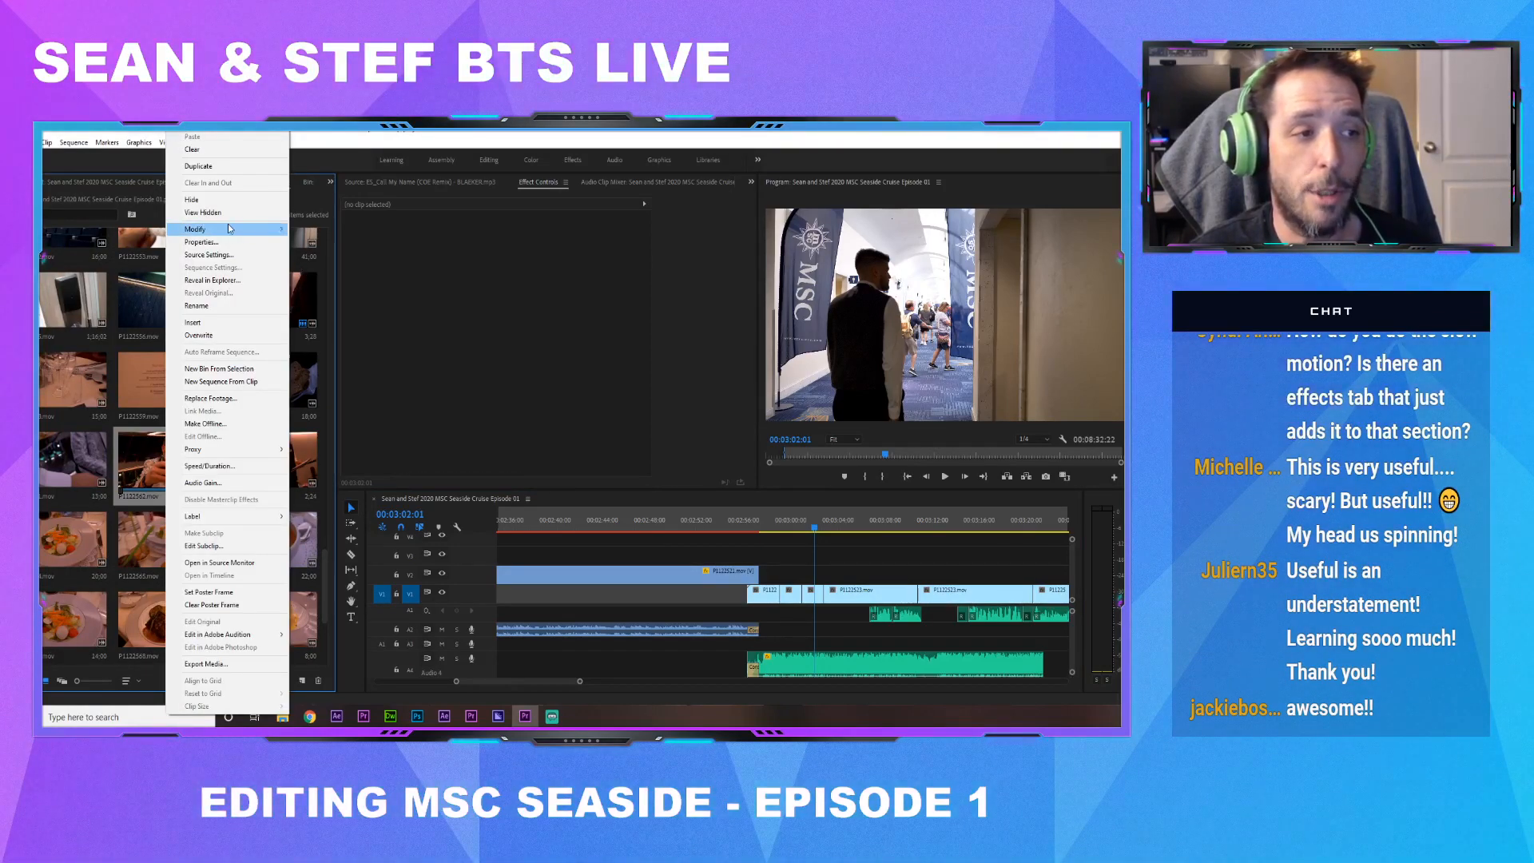
pyautogui.moveTo(232, 228)
pyautogui.click(321, 240)
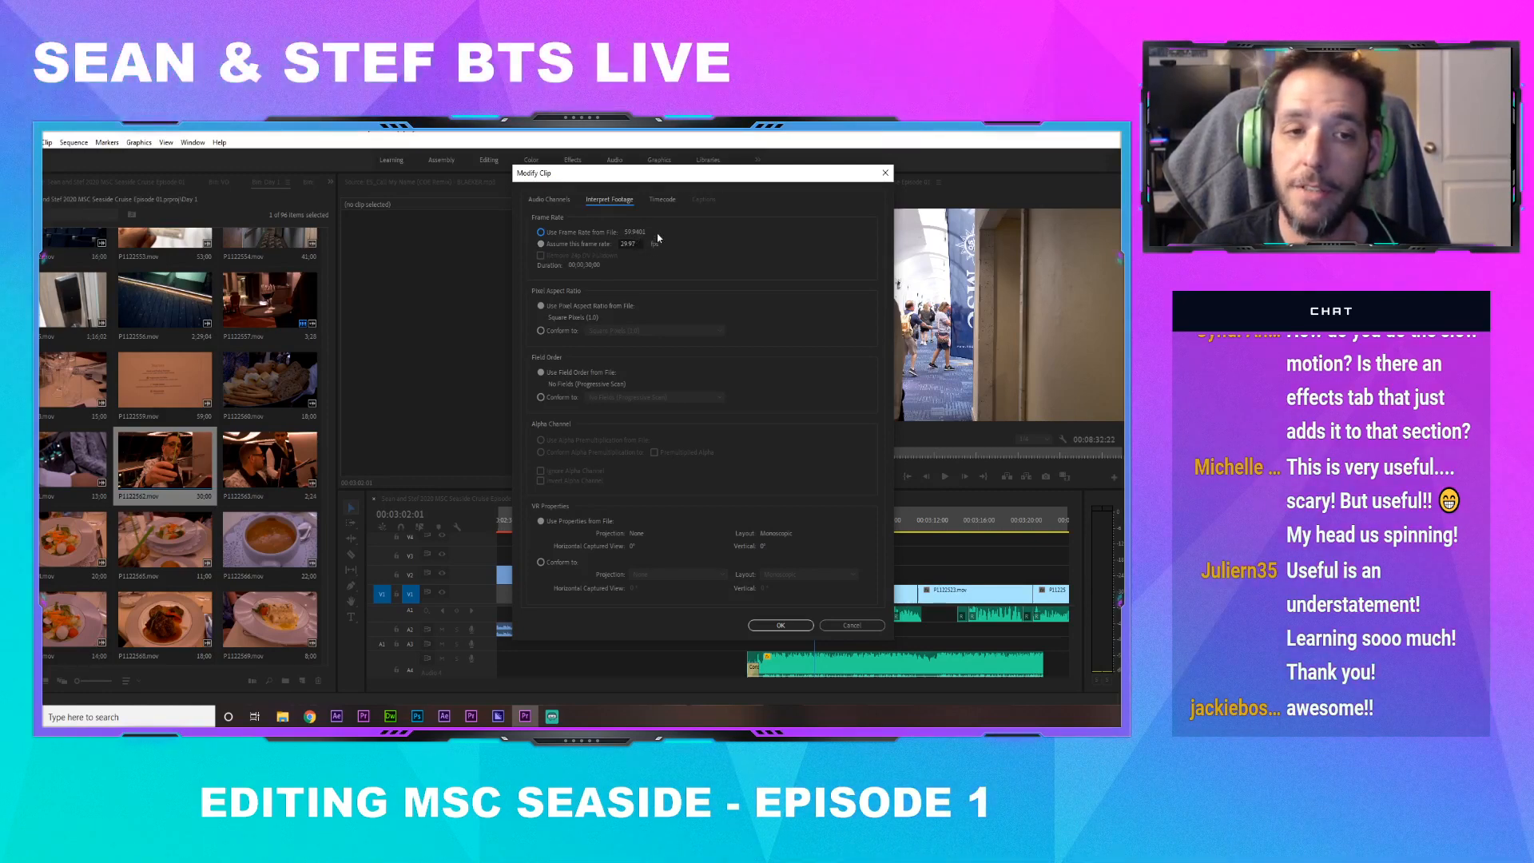
pyautogui.click(851, 625)
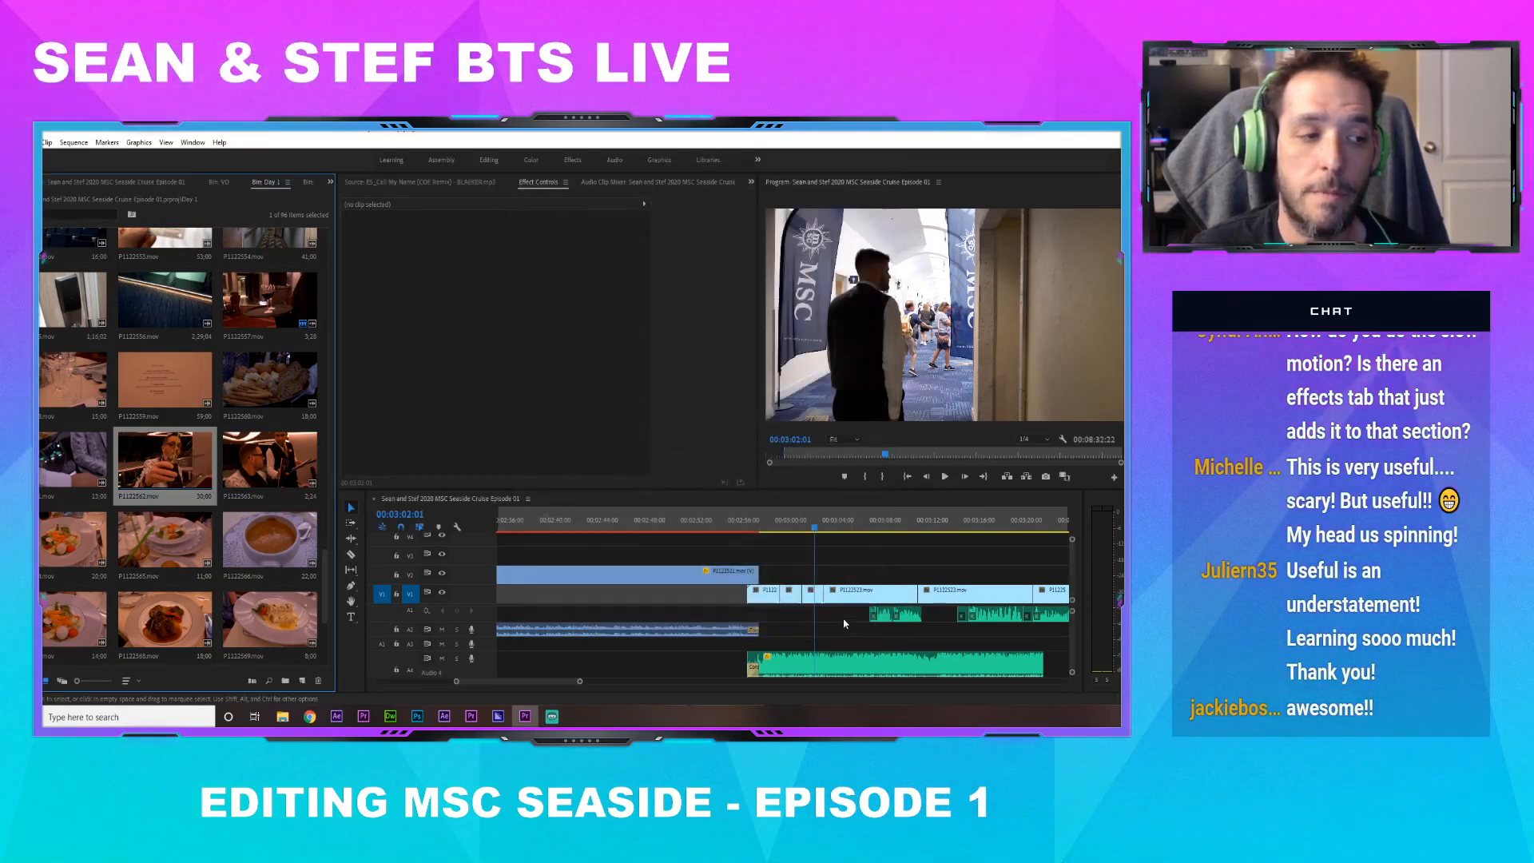
# Play part of P1122562.mov in the source monitor to check its slow-motion playback
pyautogui.doubleClick(163, 455)
pyautogui.click(453, 457)
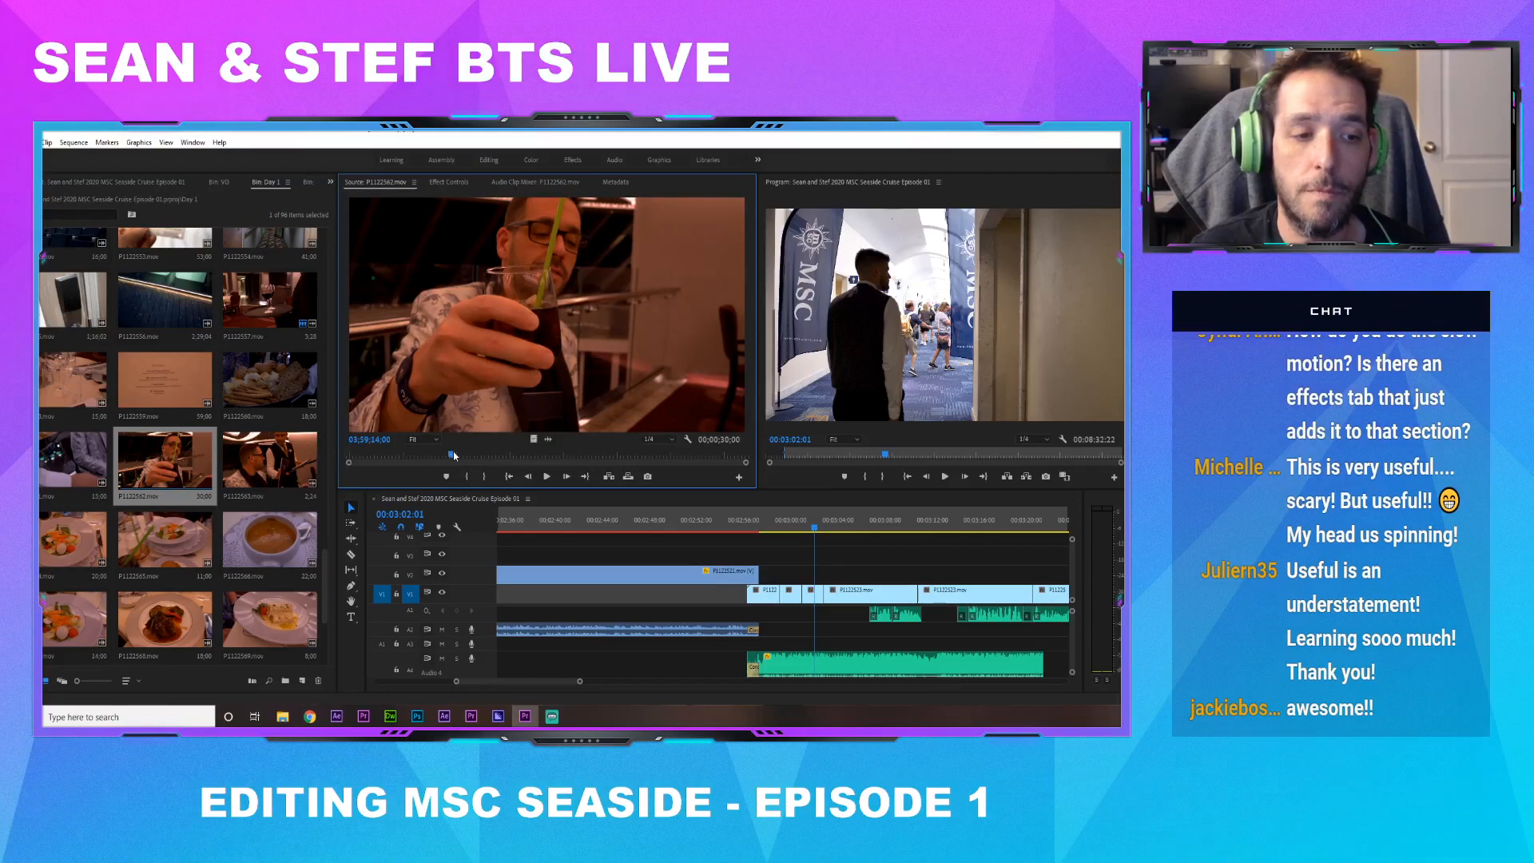
pyautogui.press('space')
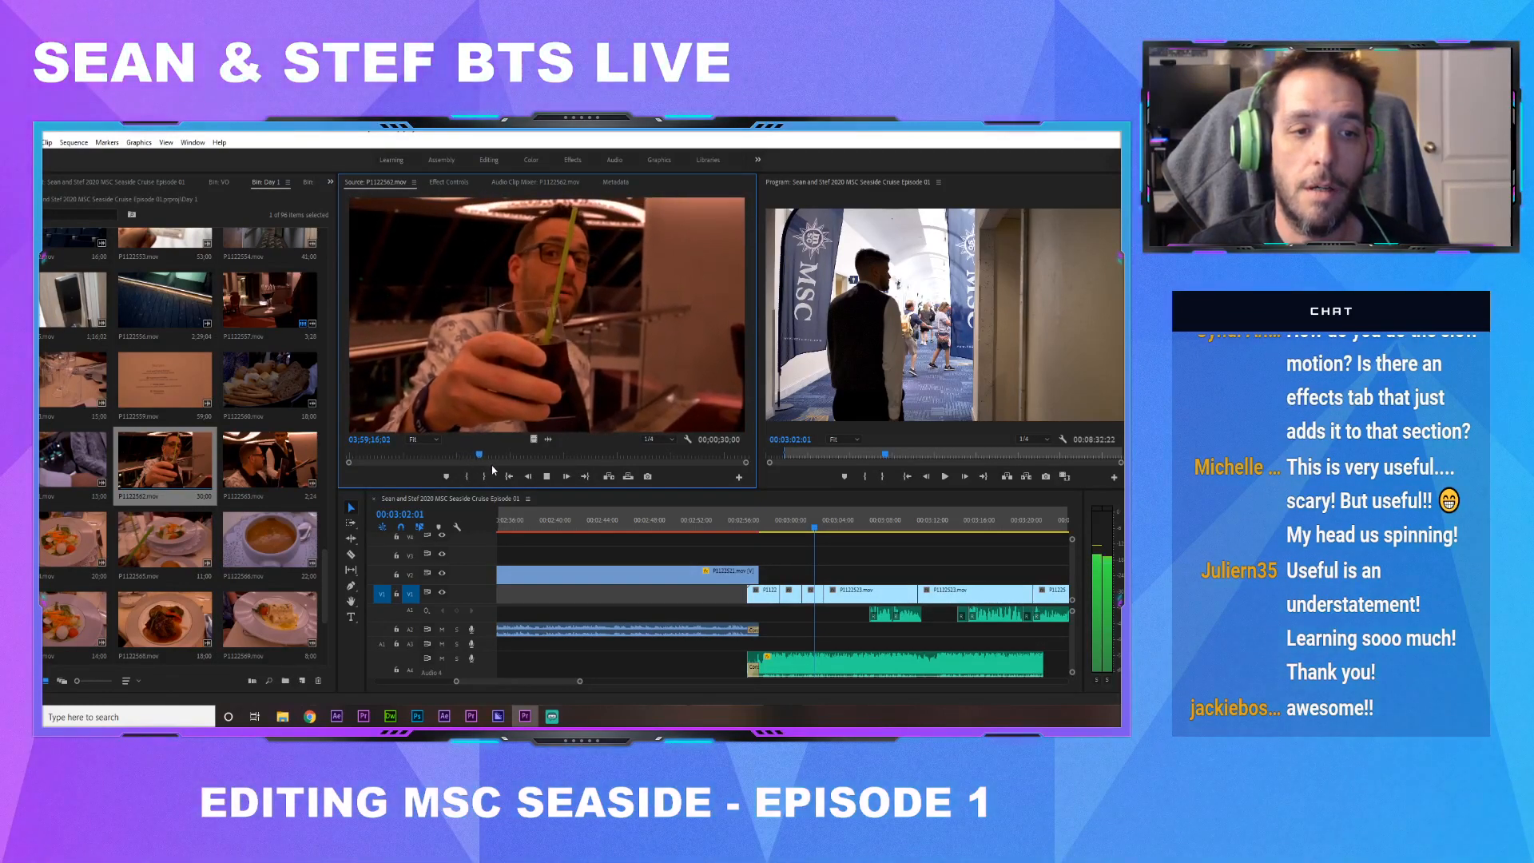
pyautogui.press('space')
# Interpret P1122562.mov with the frame rate from its file and play it at that speed
pyautogui.rightClick(169, 462)
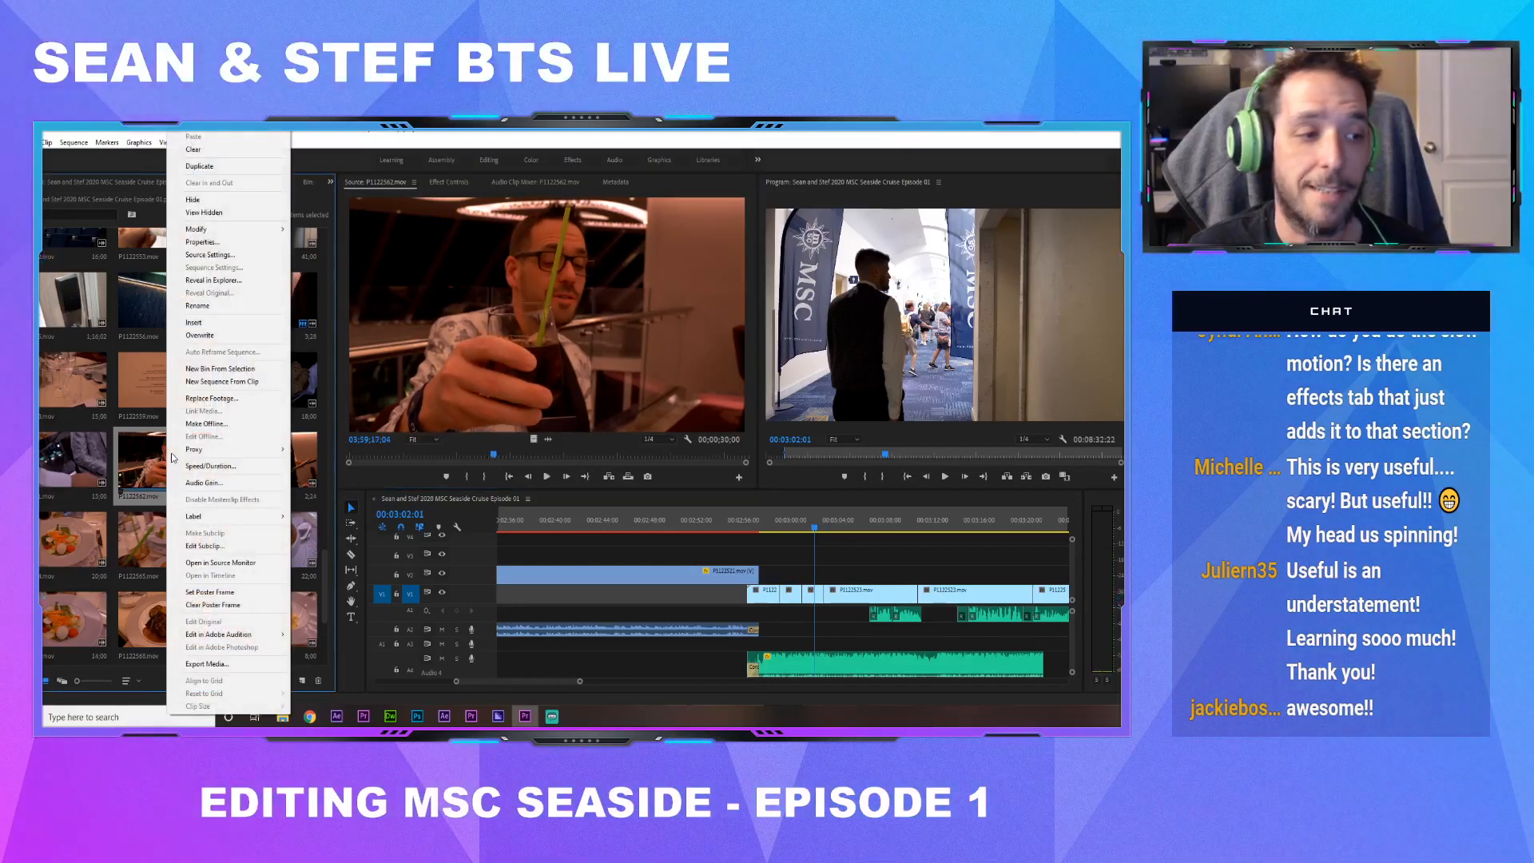
pyautogui.moveTo(263, 229)
pyautogui.click(333, 242)
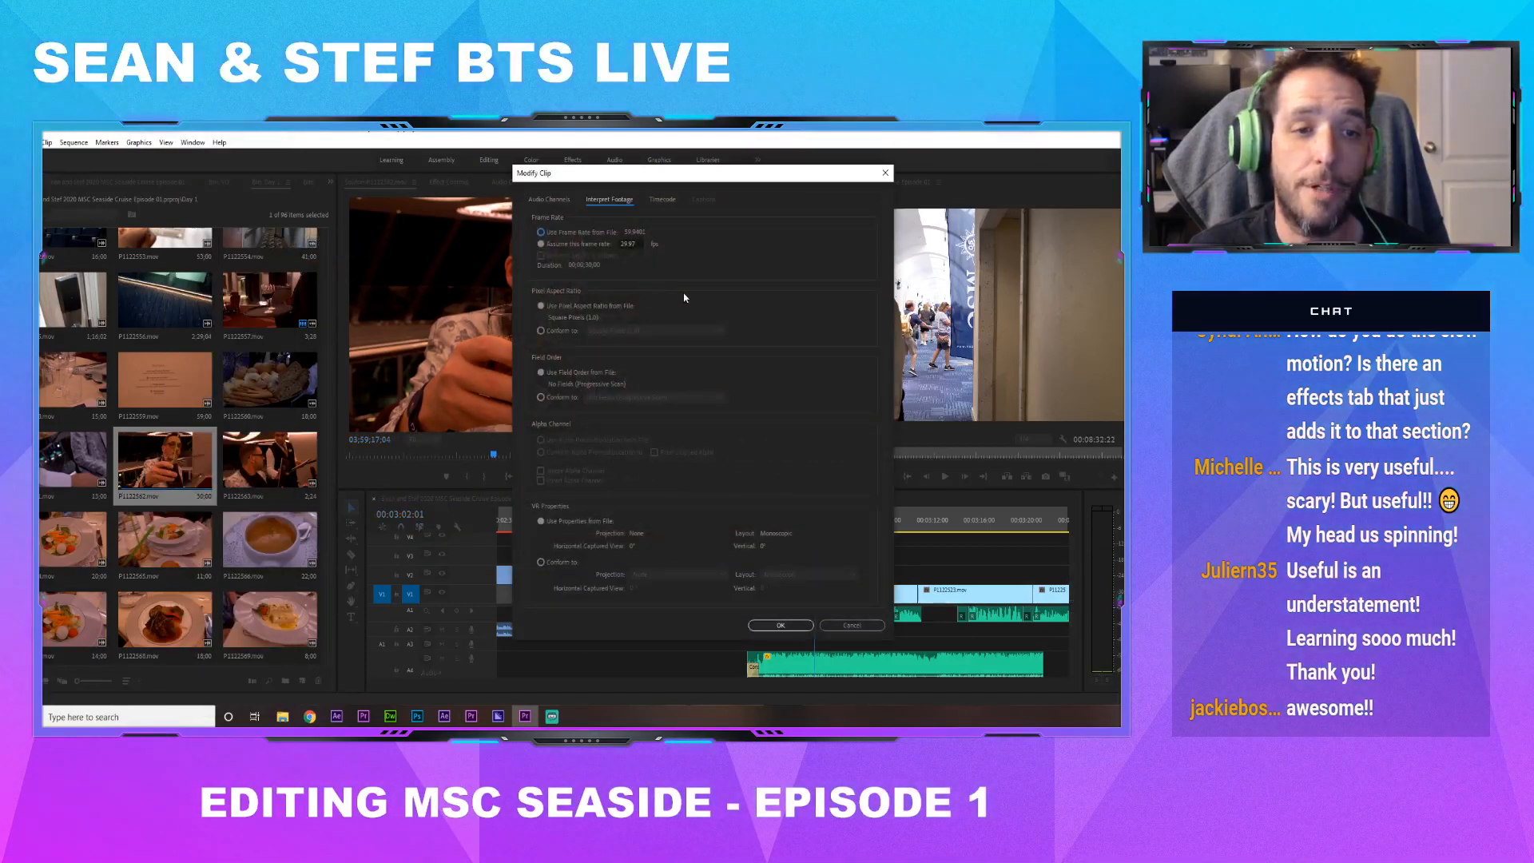
pyautogui.click(788, 629)
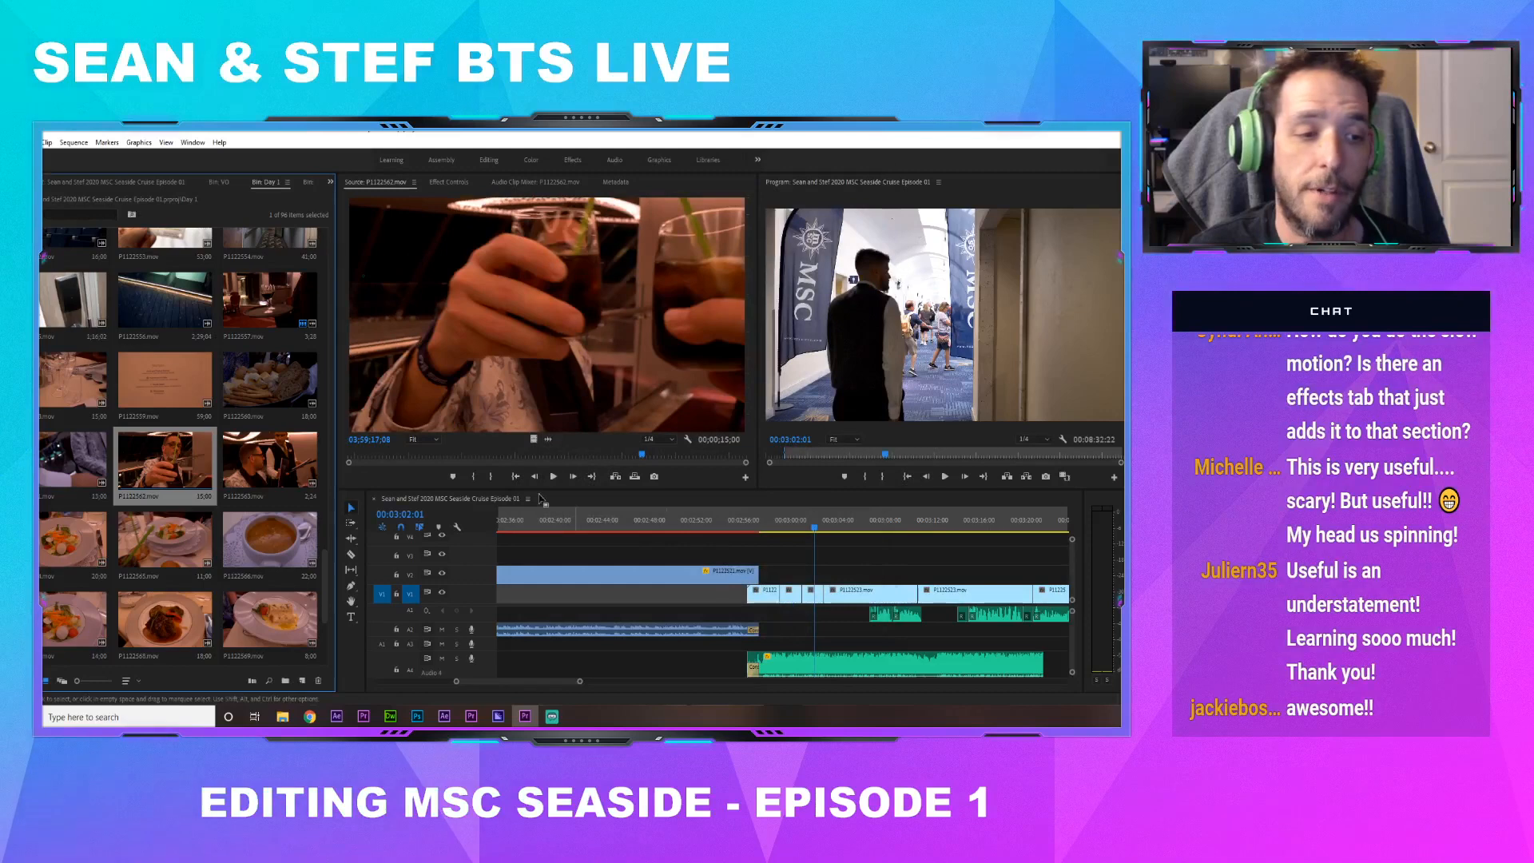
pyautogui.click(554, 477)
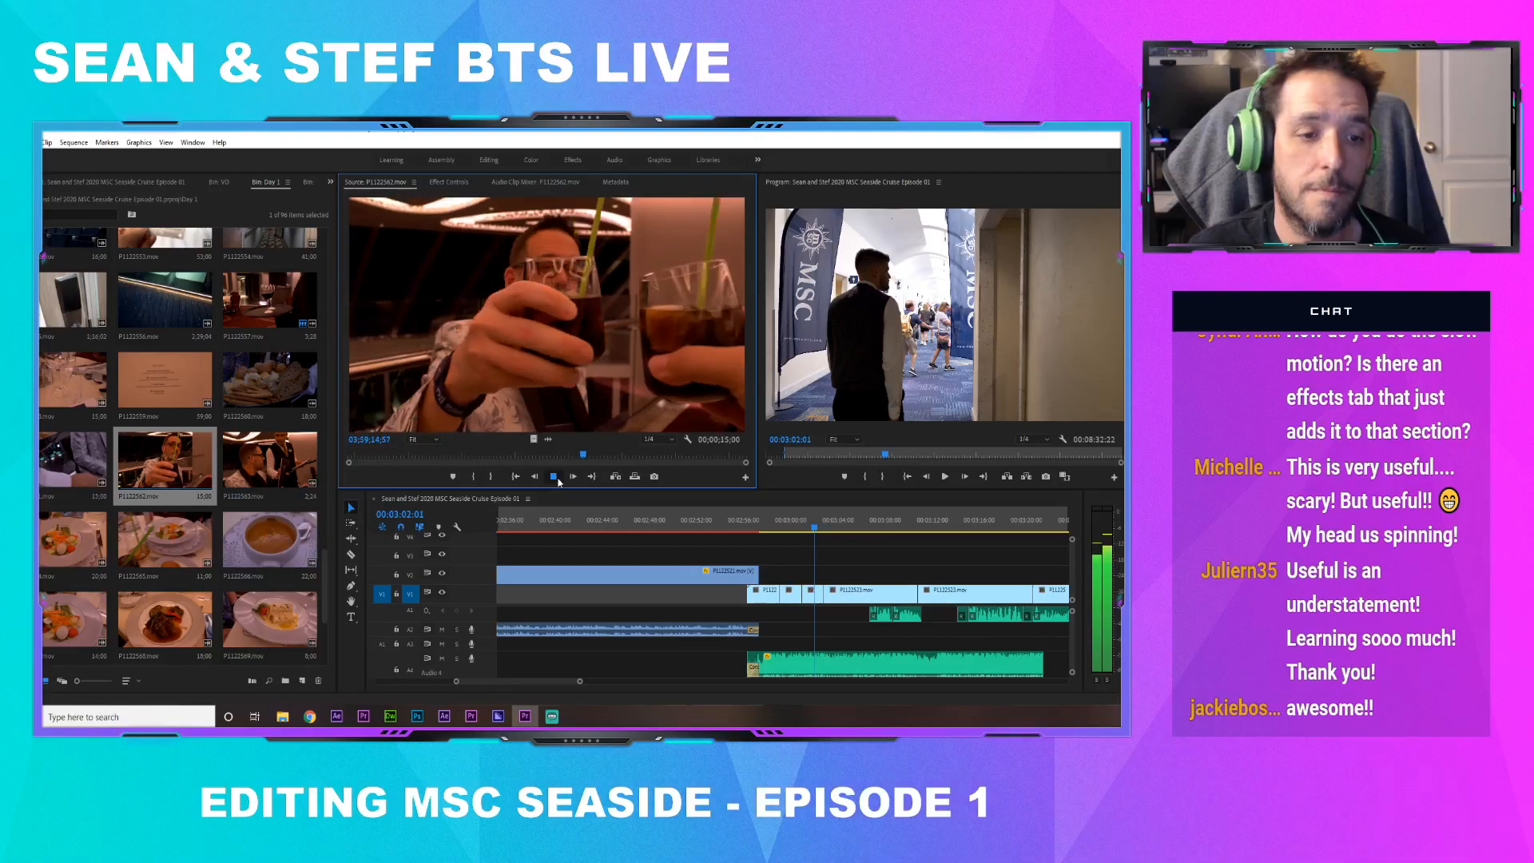
pyautogui.press('space')
# Interpret P1122562.mov at an assumed frame rate of 29.97 fps and play it in the source monitor to check the slow motion
pyautogui.rightClick(147, 449)
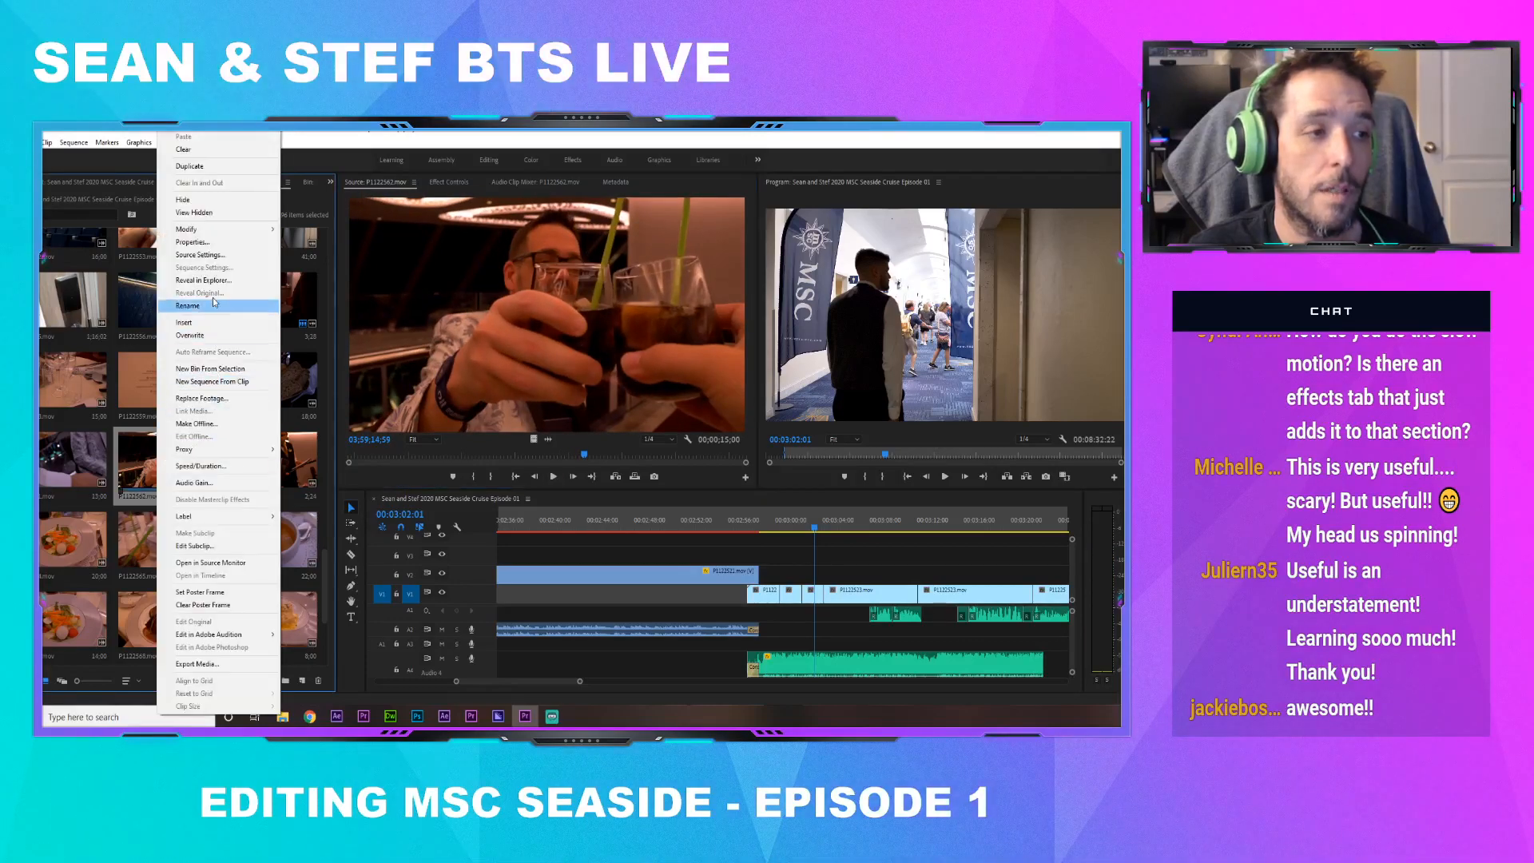
pyautogui.moveTo(255, 229)
pyautogui.click(319, 244)
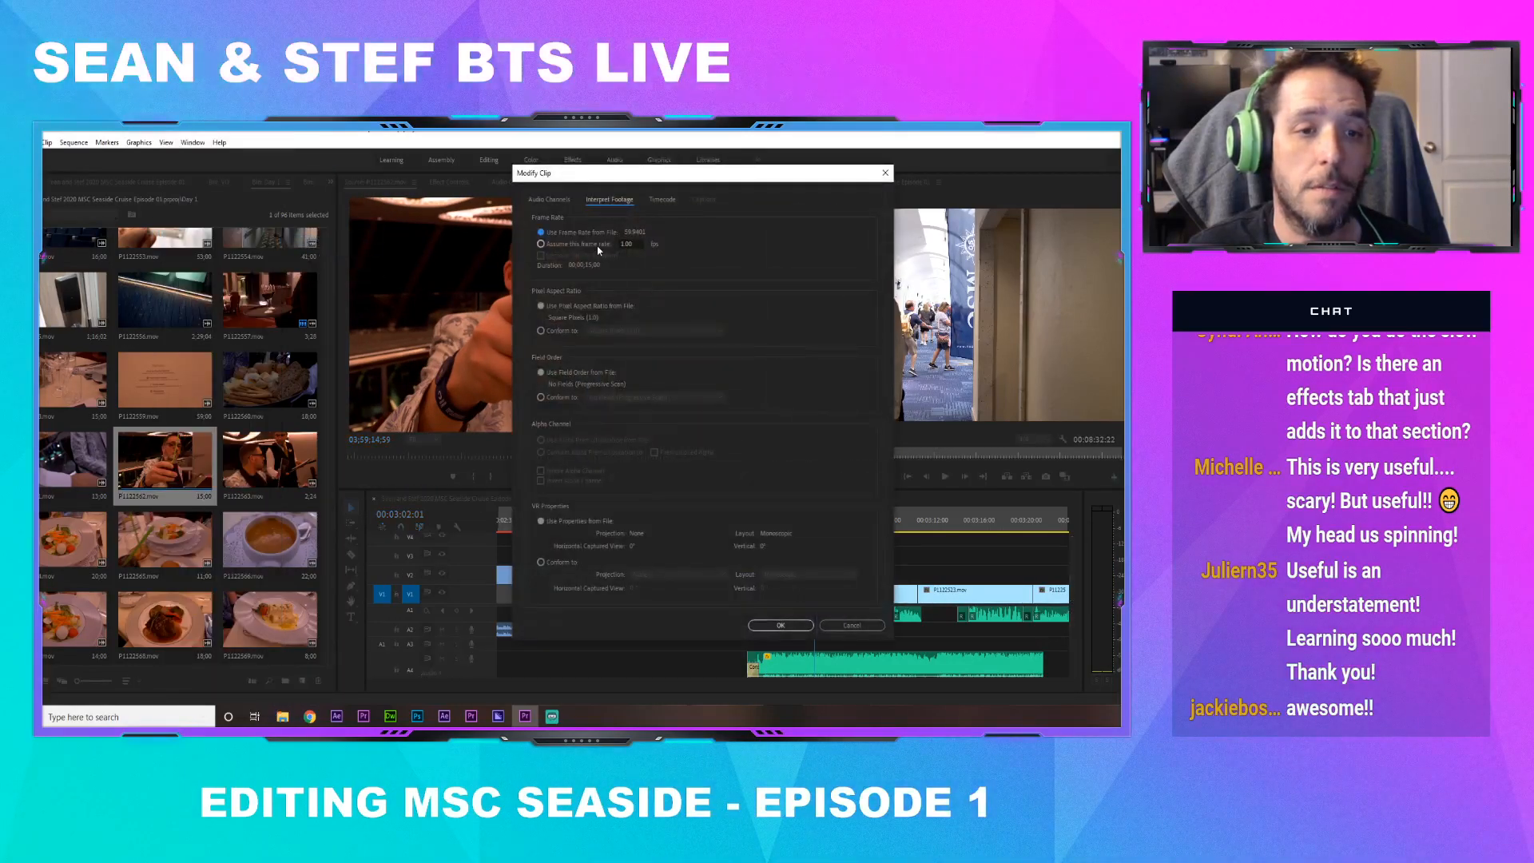
pyautogui.click(588, 247)
pyautogui.write('29.97')
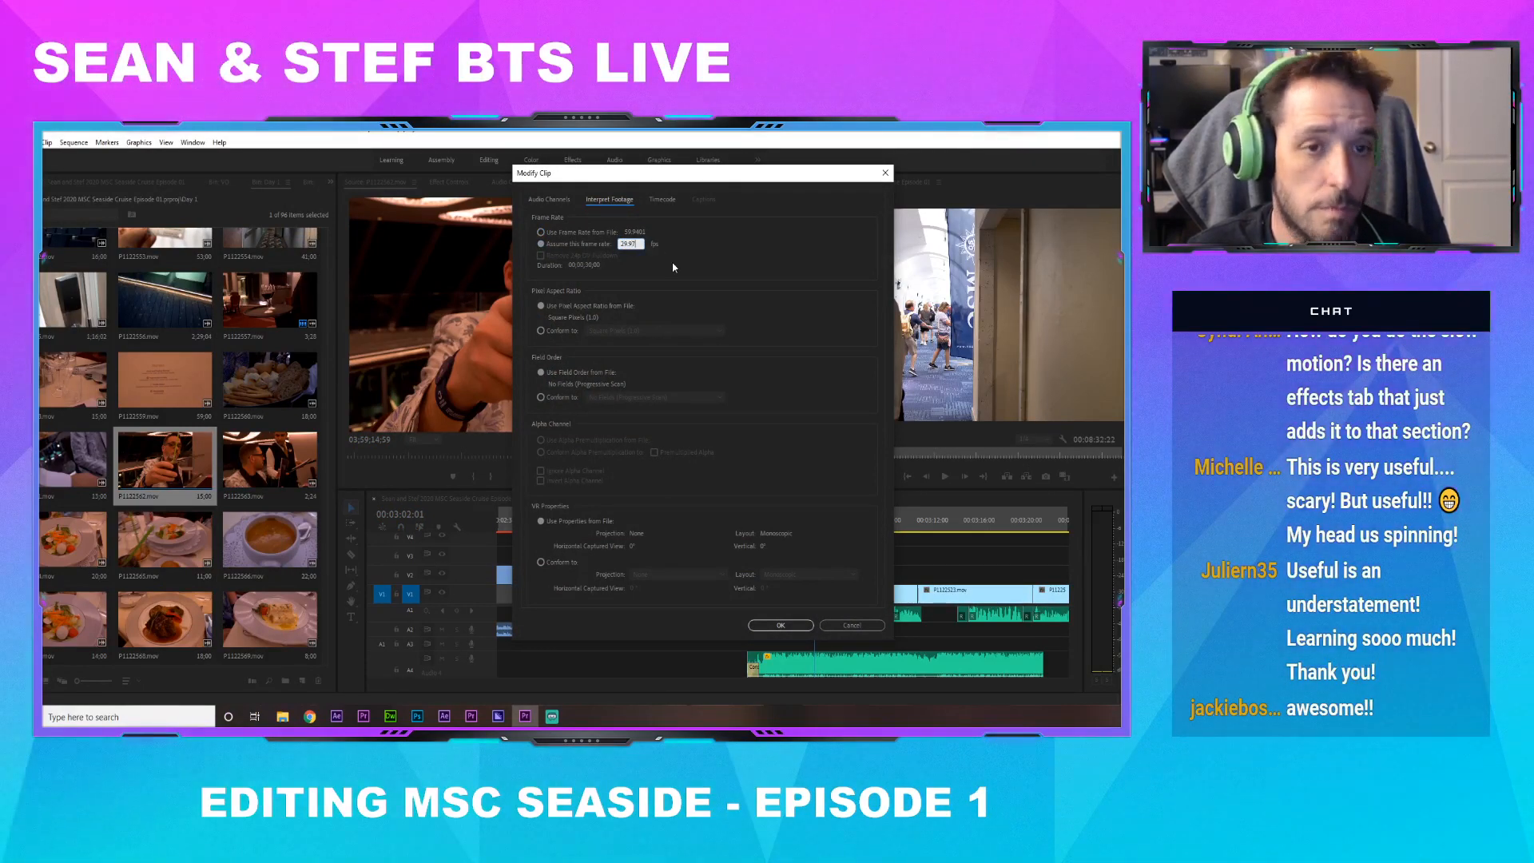
pyautogui.click(772, 623)
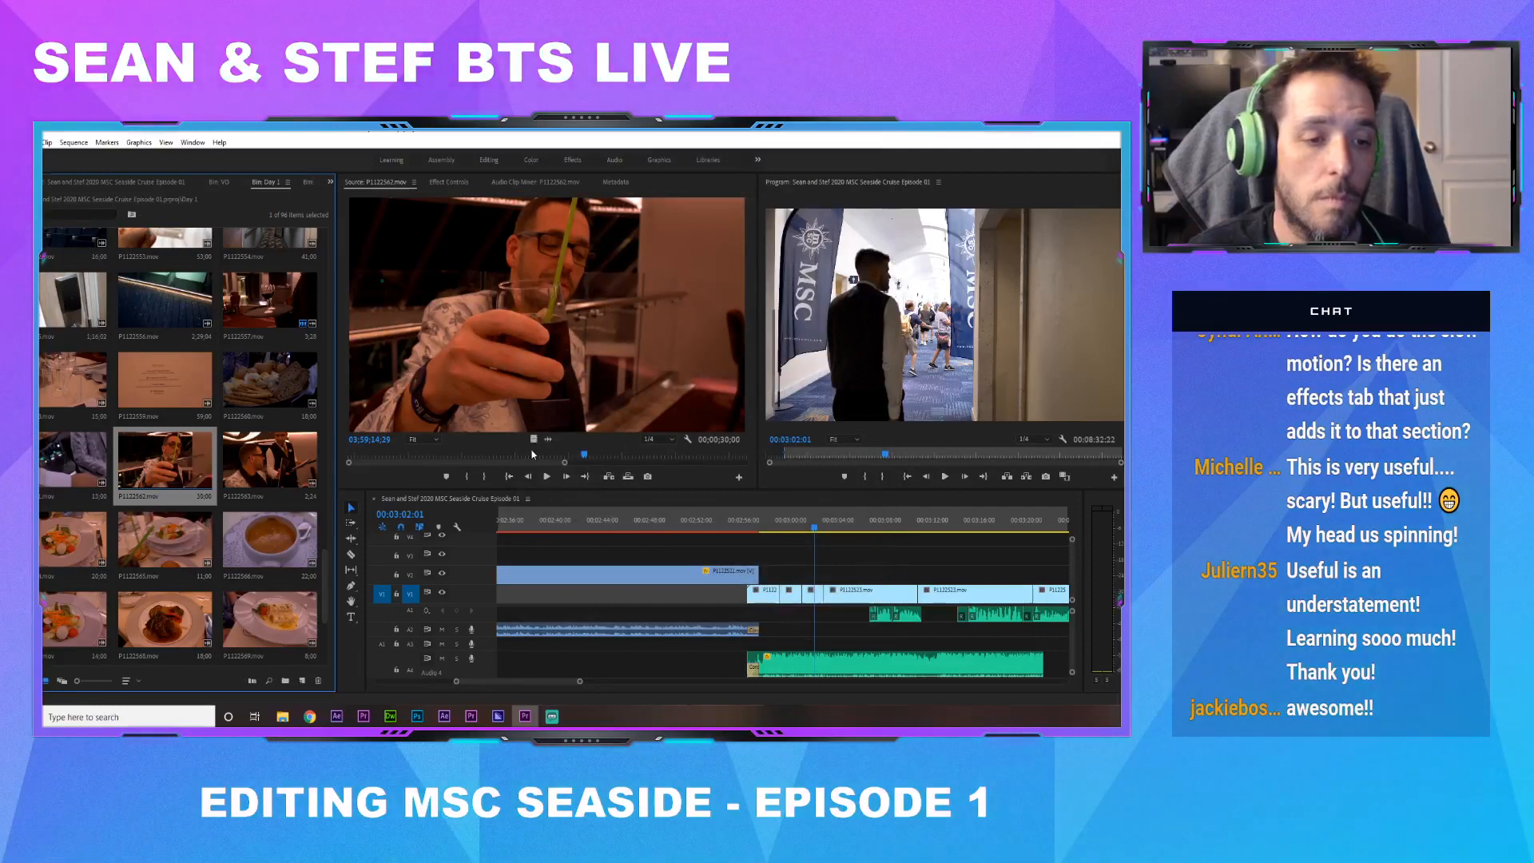
pyautogui.moveTo(532, 453); pyautogui.dragTo(503, 454)
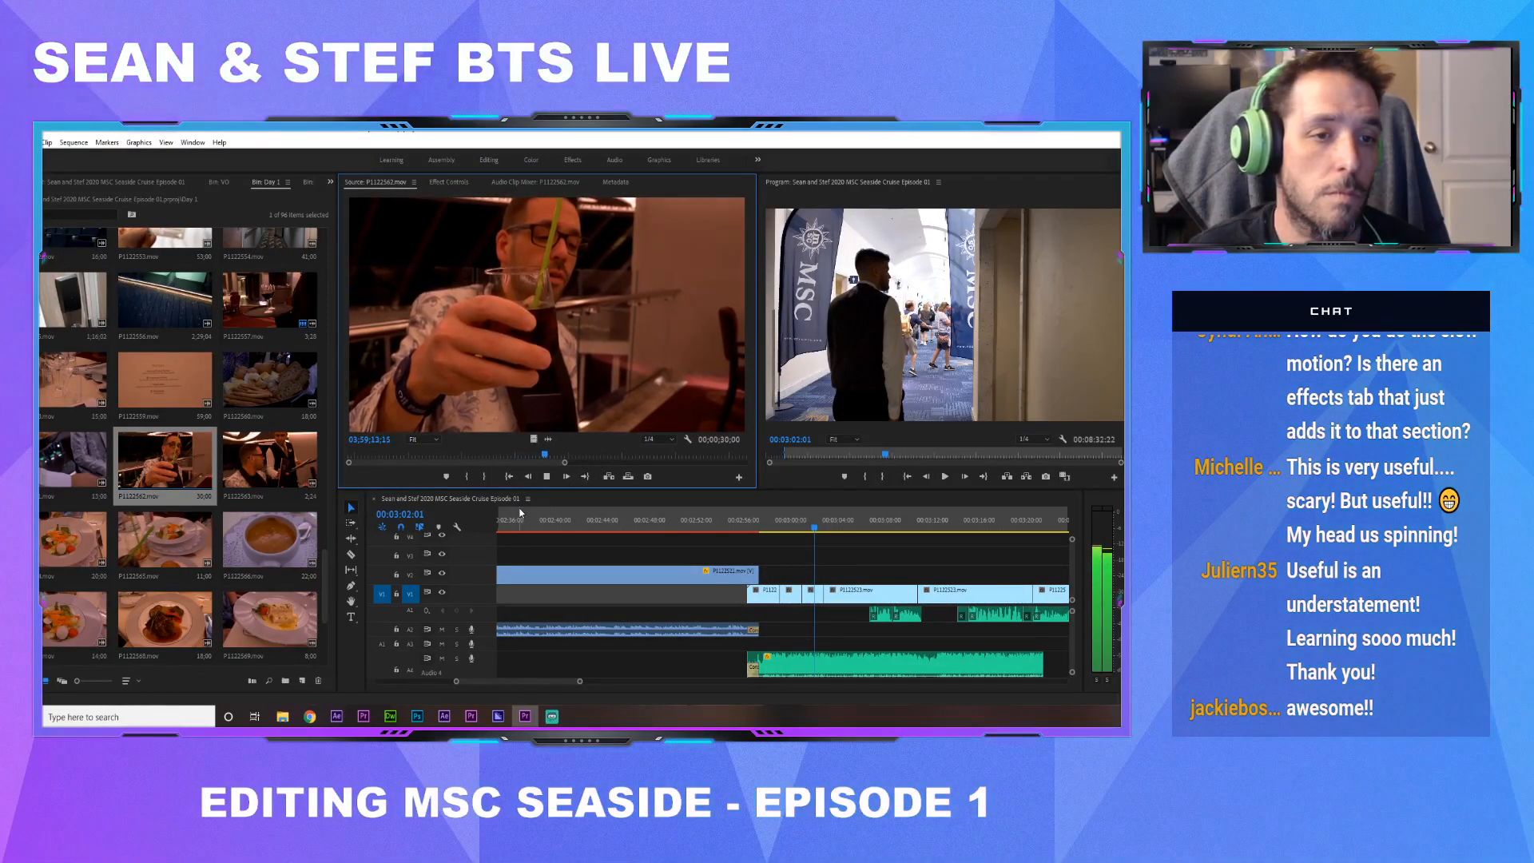
pyautogui.click(548, 477)
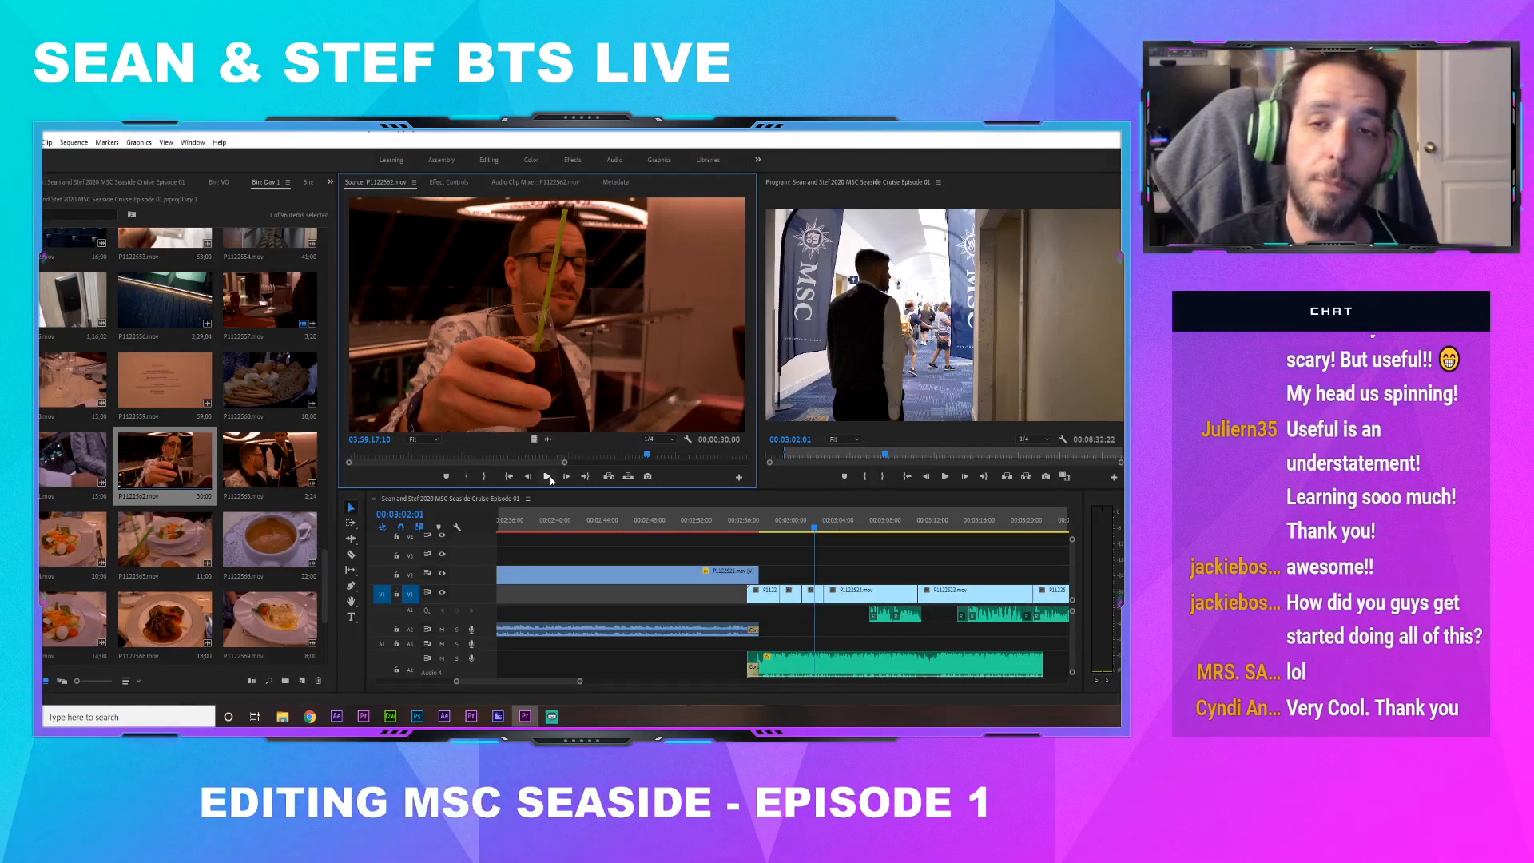
# Play the sequence from about 2:54:21, trim the opening off the fourth b-roll clip and move it back against the third
pyautogui.click(729, 527)
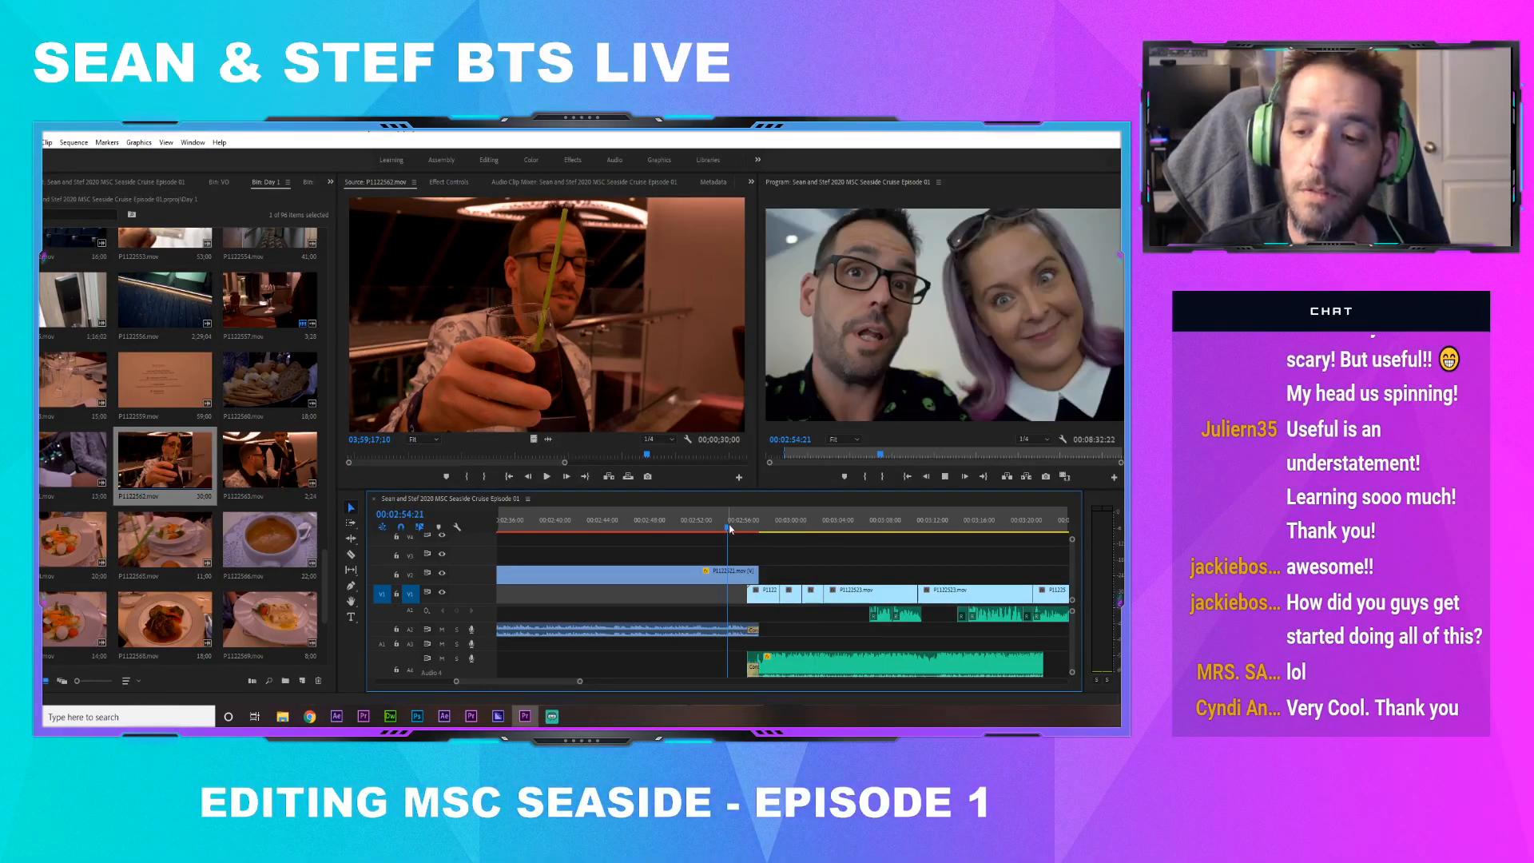
pyautogui.press('space')
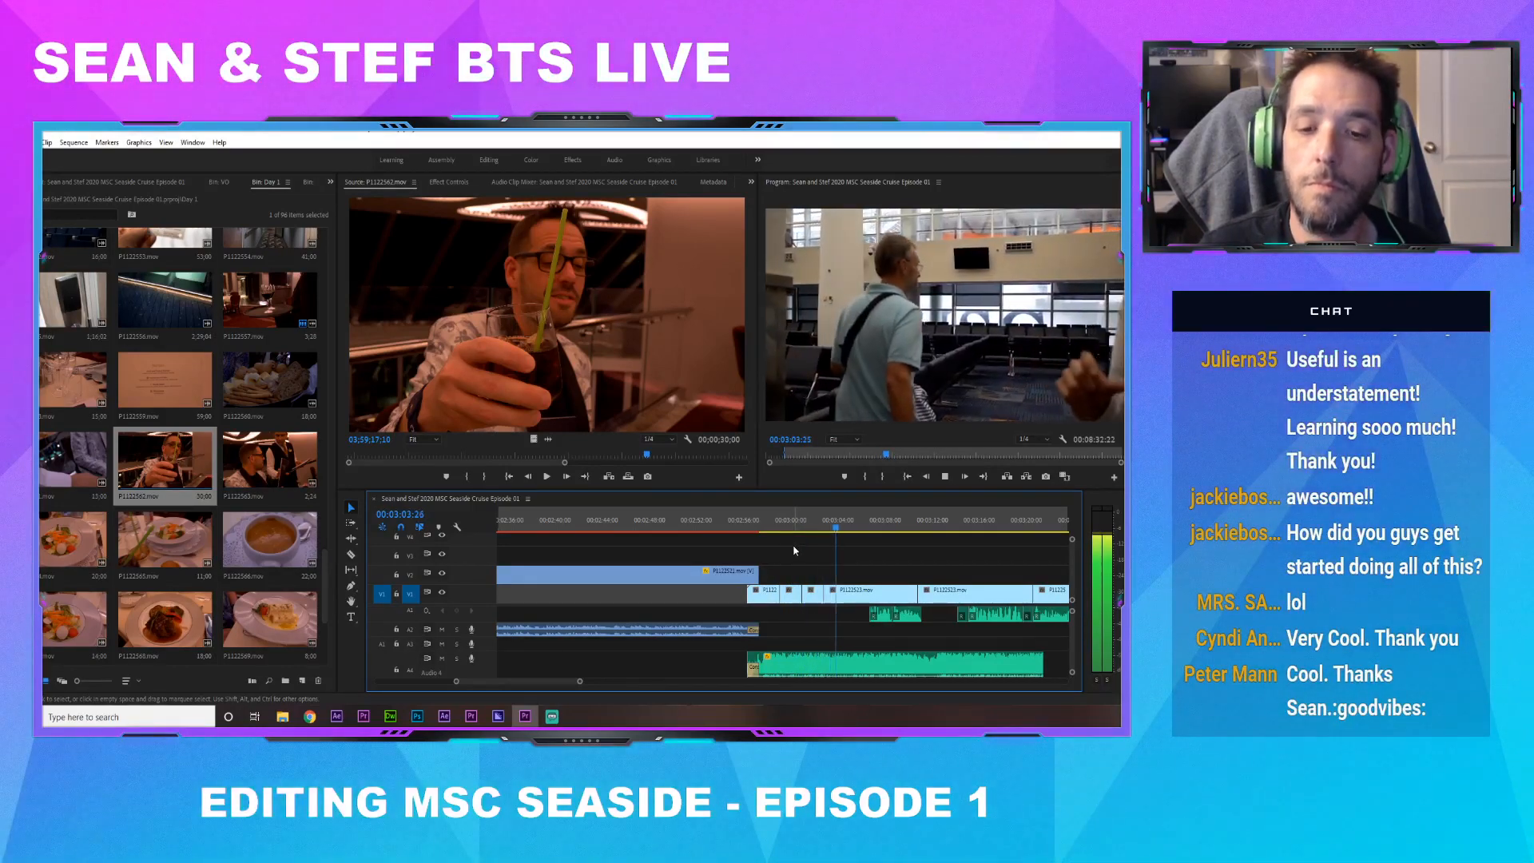
pyautogui.moveTo(849, 527)
pyautogui.mouseDown()
pyautogui.moveTo(918, 529)
pyautogui.moveTo(870, 540)
pyautogui.mouseUp()
pyautogui.moveTo(820, 589); pyautogui.dragTo(871, 591)
pyautogui.moveTo(856, 599); pyautogui.dragTo(859, 599)
# Review the fourth b-roll clip, trim its end to about 3:05:21 and move the following windowed-walkway clip against it
pyautogui.click(800, 519)
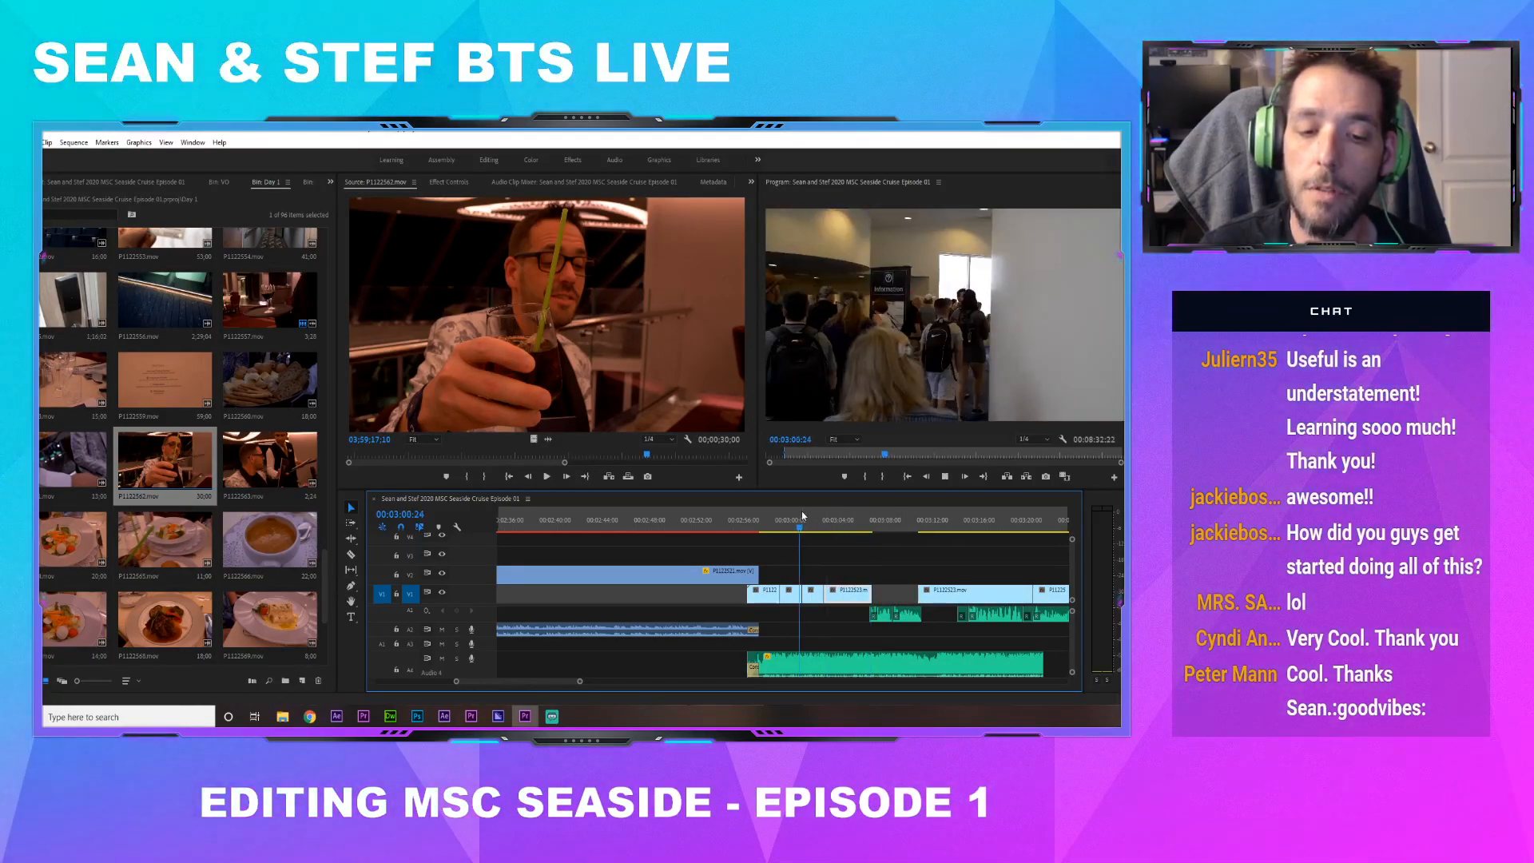
pyautogui.press('space')
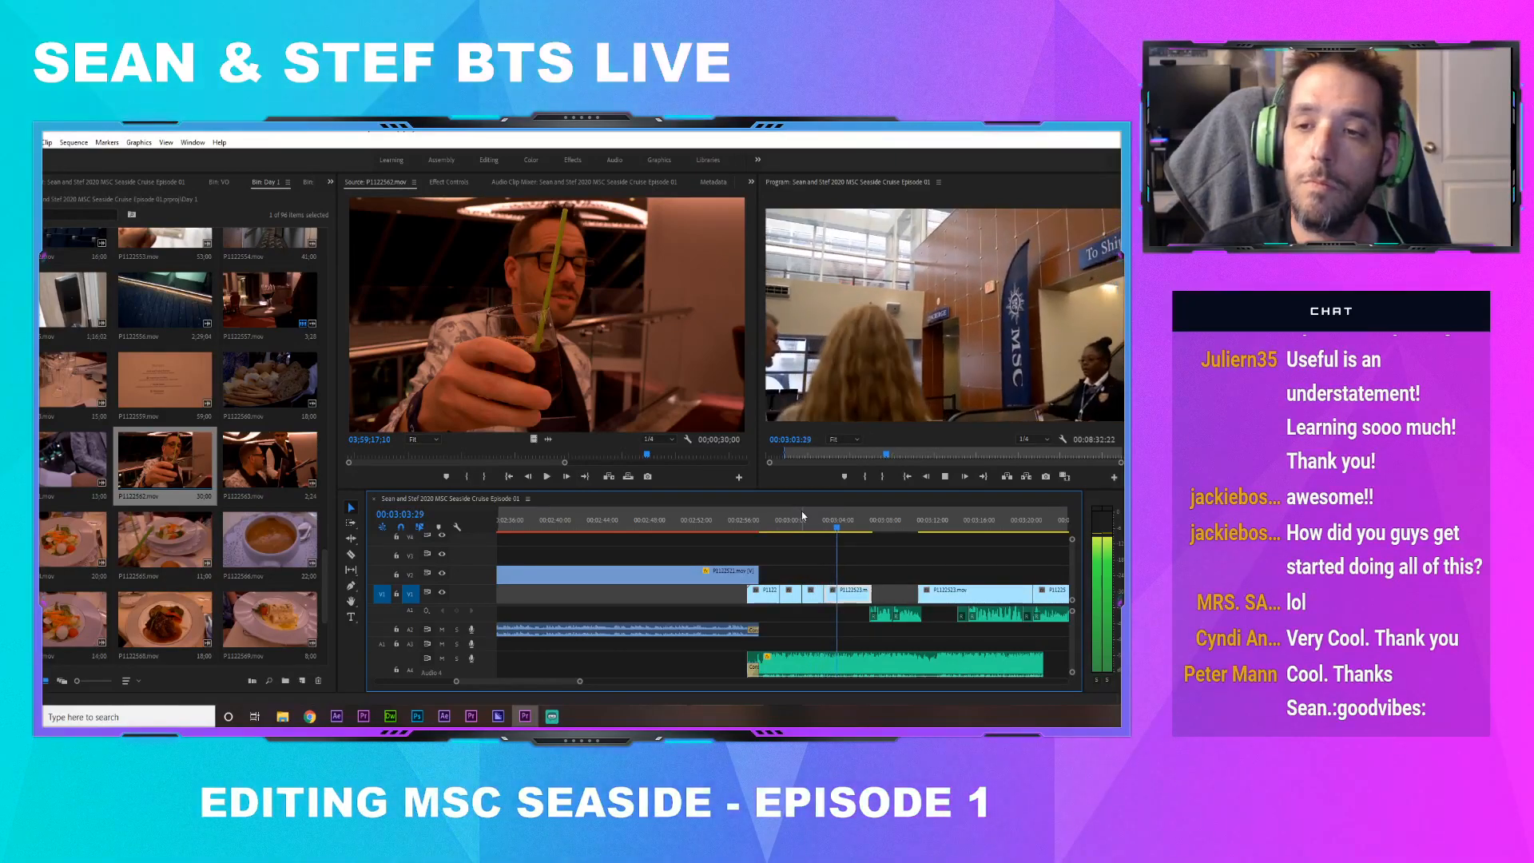
pyautogui.press('space')
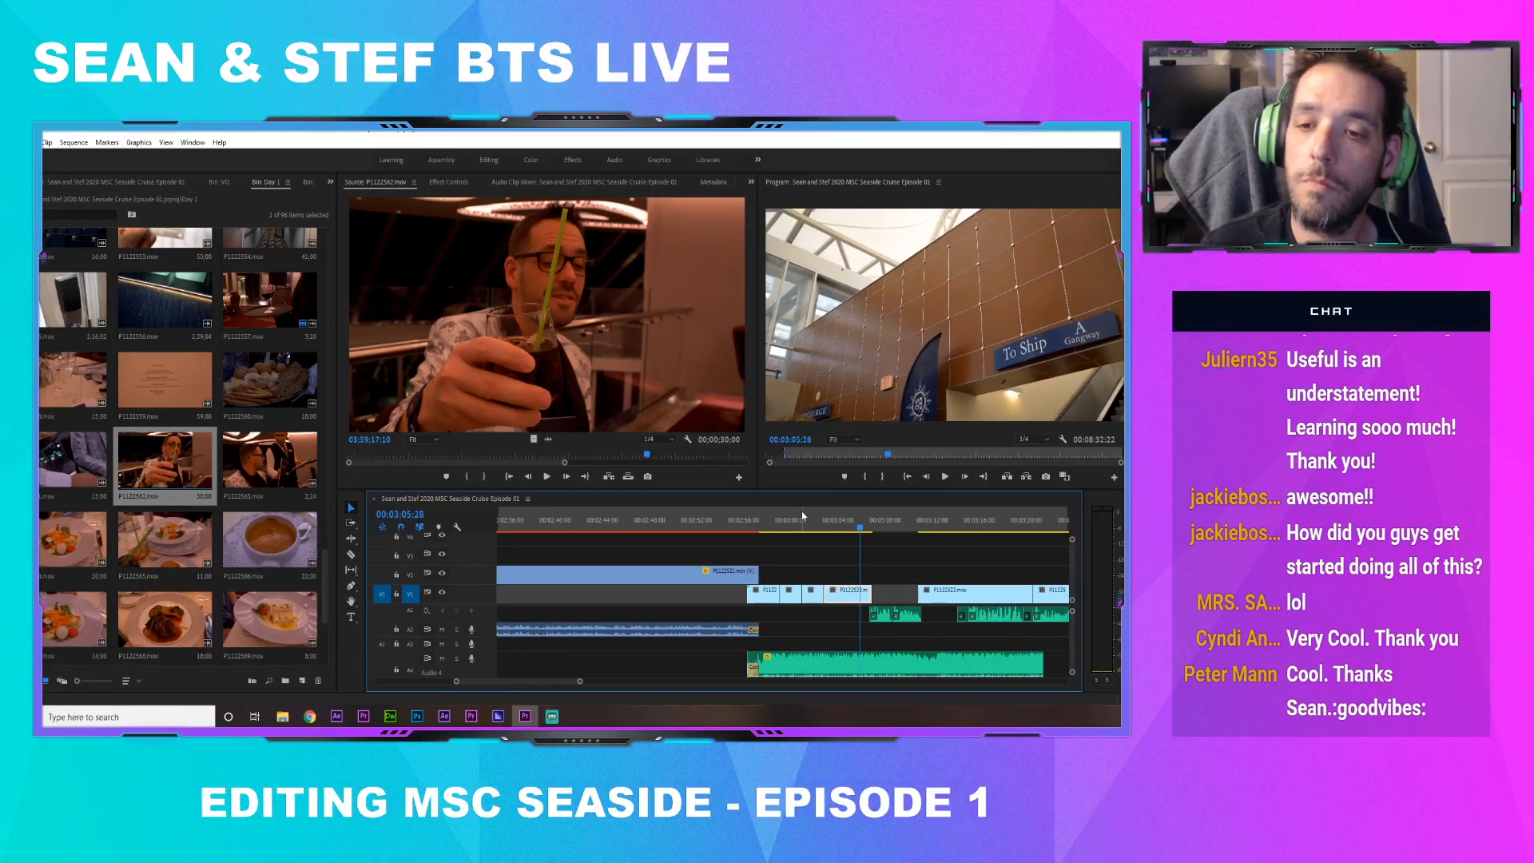
pyautogui.moveTo(837, 523); pyautogui.dragTo(819, 526)
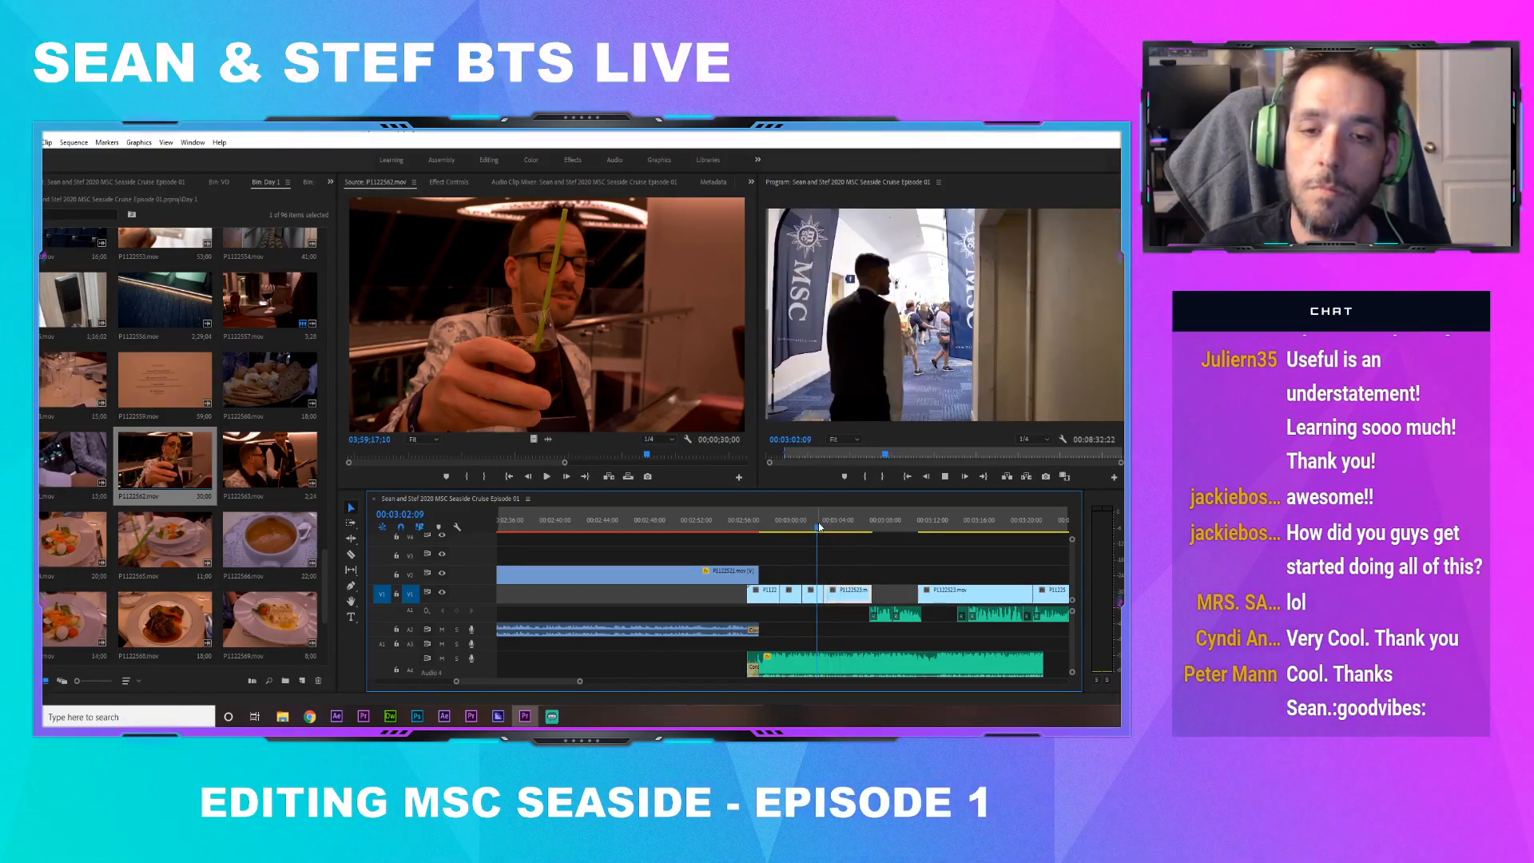
pyautogui.press('space')
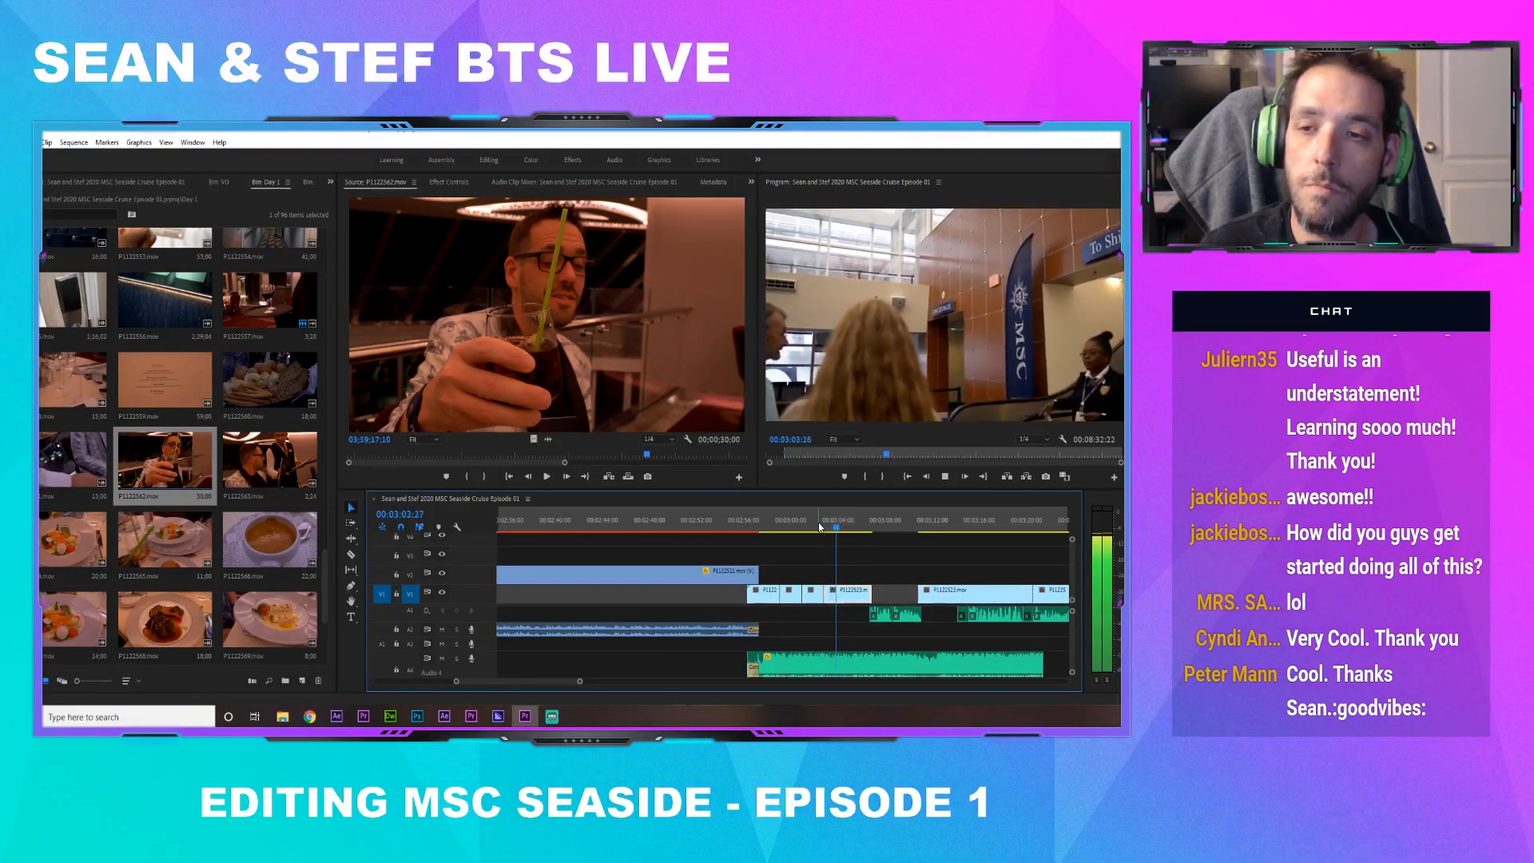
pyautogui.press('space')
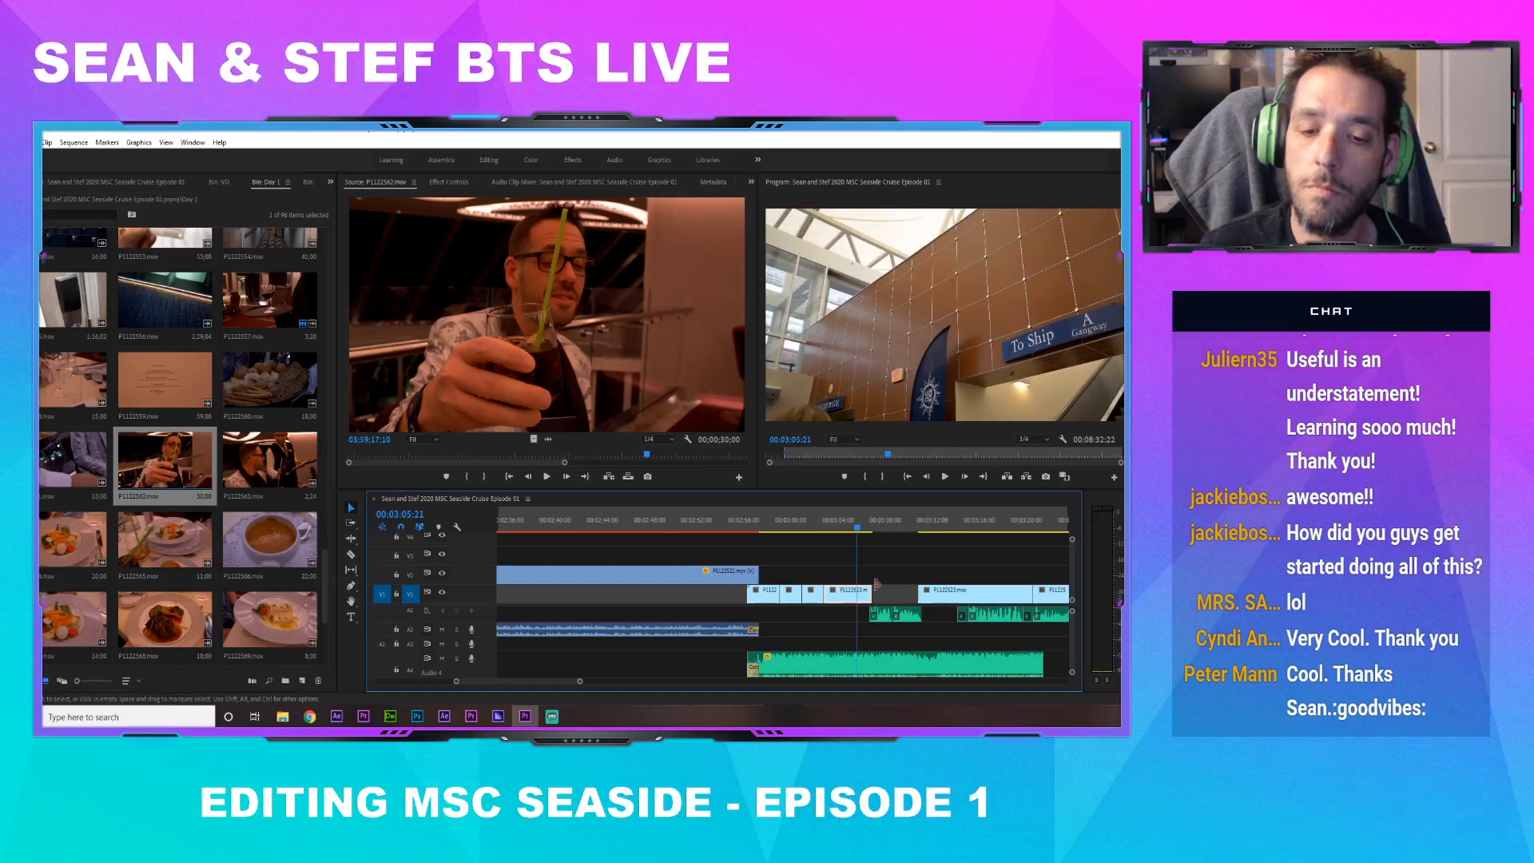
pyautogui.moveTo(870, 592)
pyautogui.mouseDown()
pyautogui.moveTo(857, 592)
pyautogui.moveTo(878, 588)
pyautogui.mouseUp()
pyautogui.press('space')
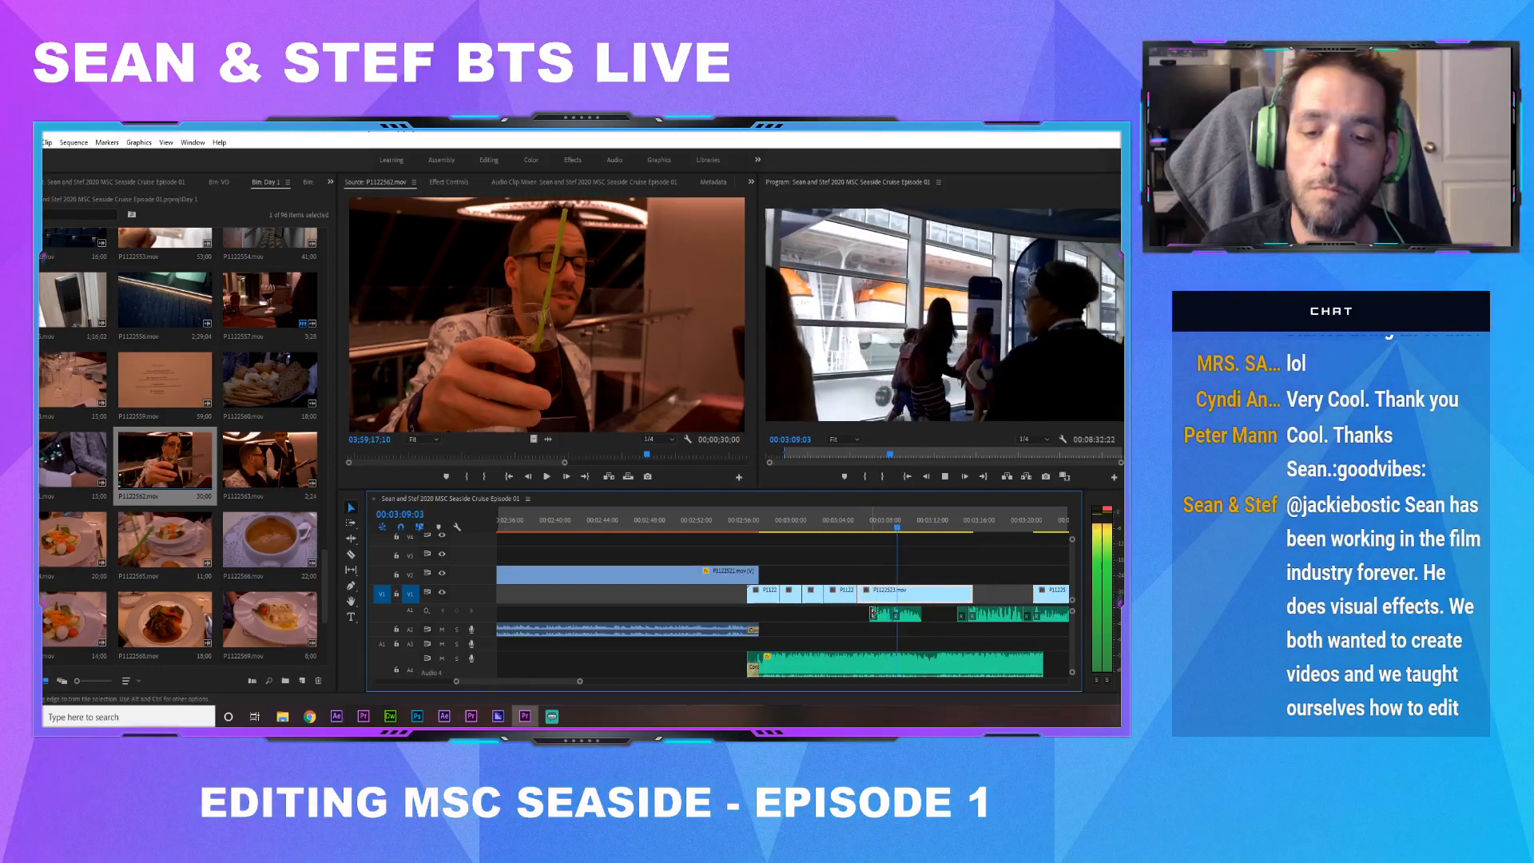
pyautogui.press('space')
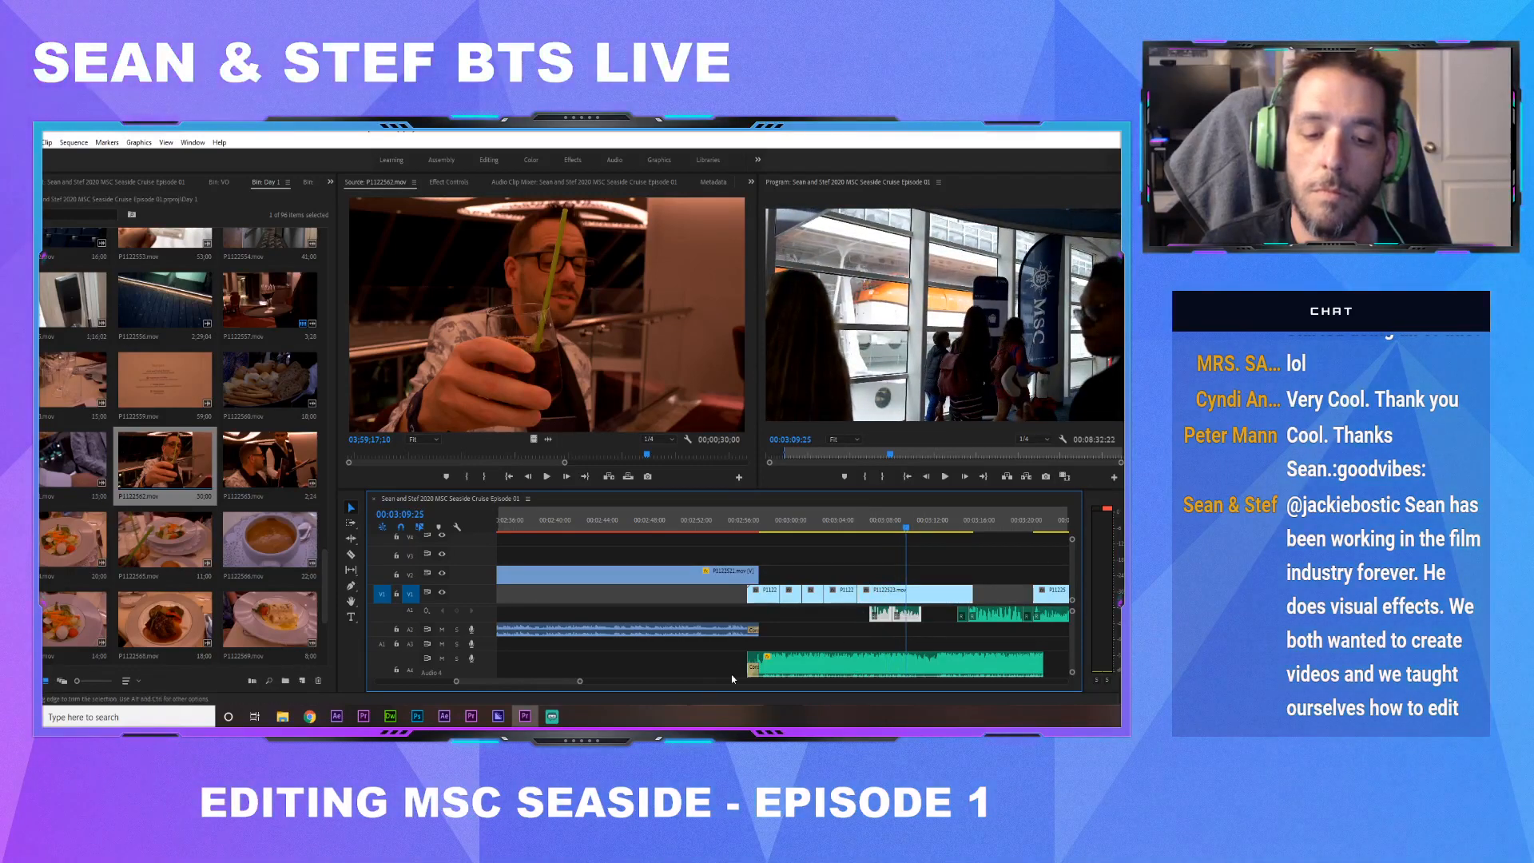
# Select the A1 audio clips from the b-roll section onward and move them about 18 seconds later
pyautogui.moveTo(580, 683); pyautogui.dragTo(715, 681)
pyautogui.moveTo(762, 612); pyautogui.dragTo(1030, 627)
pyautogui.scroll(3, 596, 645)
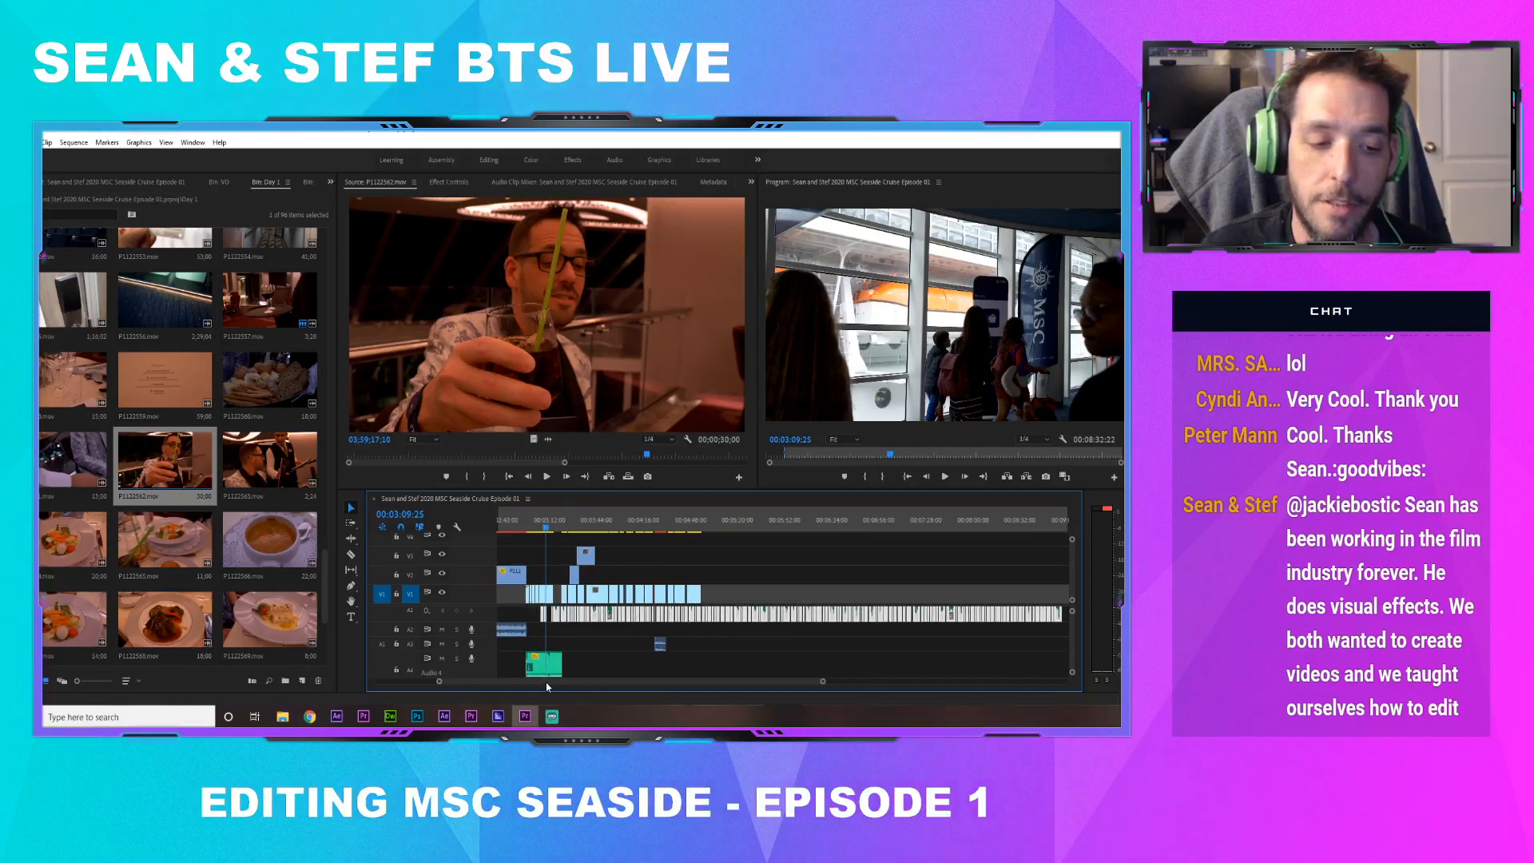
pyautogui.moveTo(613, 617); pyautogui.dragTo(638, 617)
# Play through the music section, cut out the middle of the windowed-walkway clip with the Razor and close the gap
pyautogui.click(571, 525)
pyautogui.press('space')
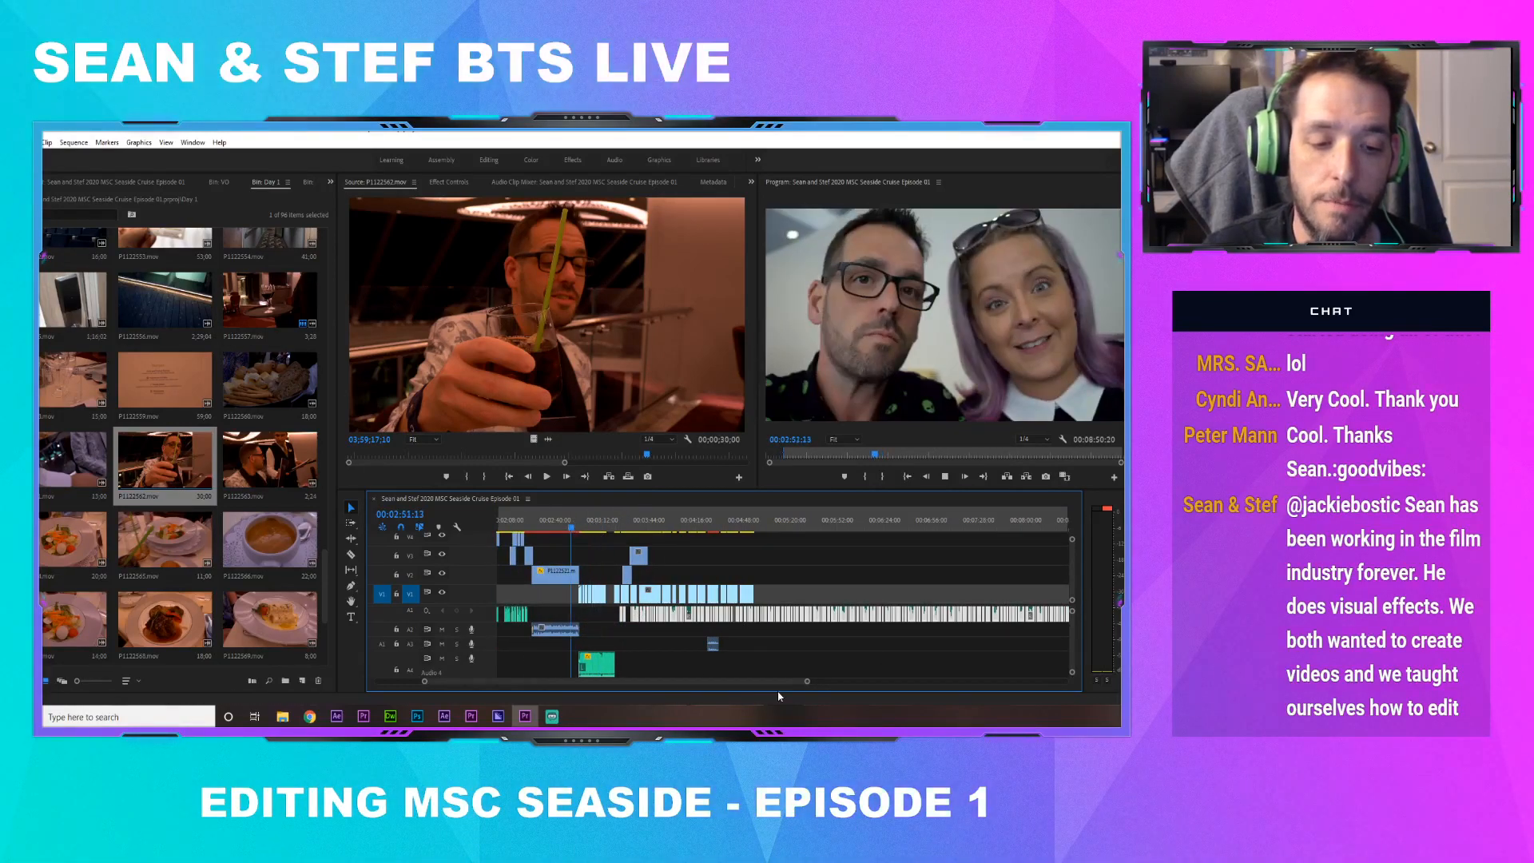
pyautogui.moveTo(807, 683); pyautogui.dragTo(620, 682)
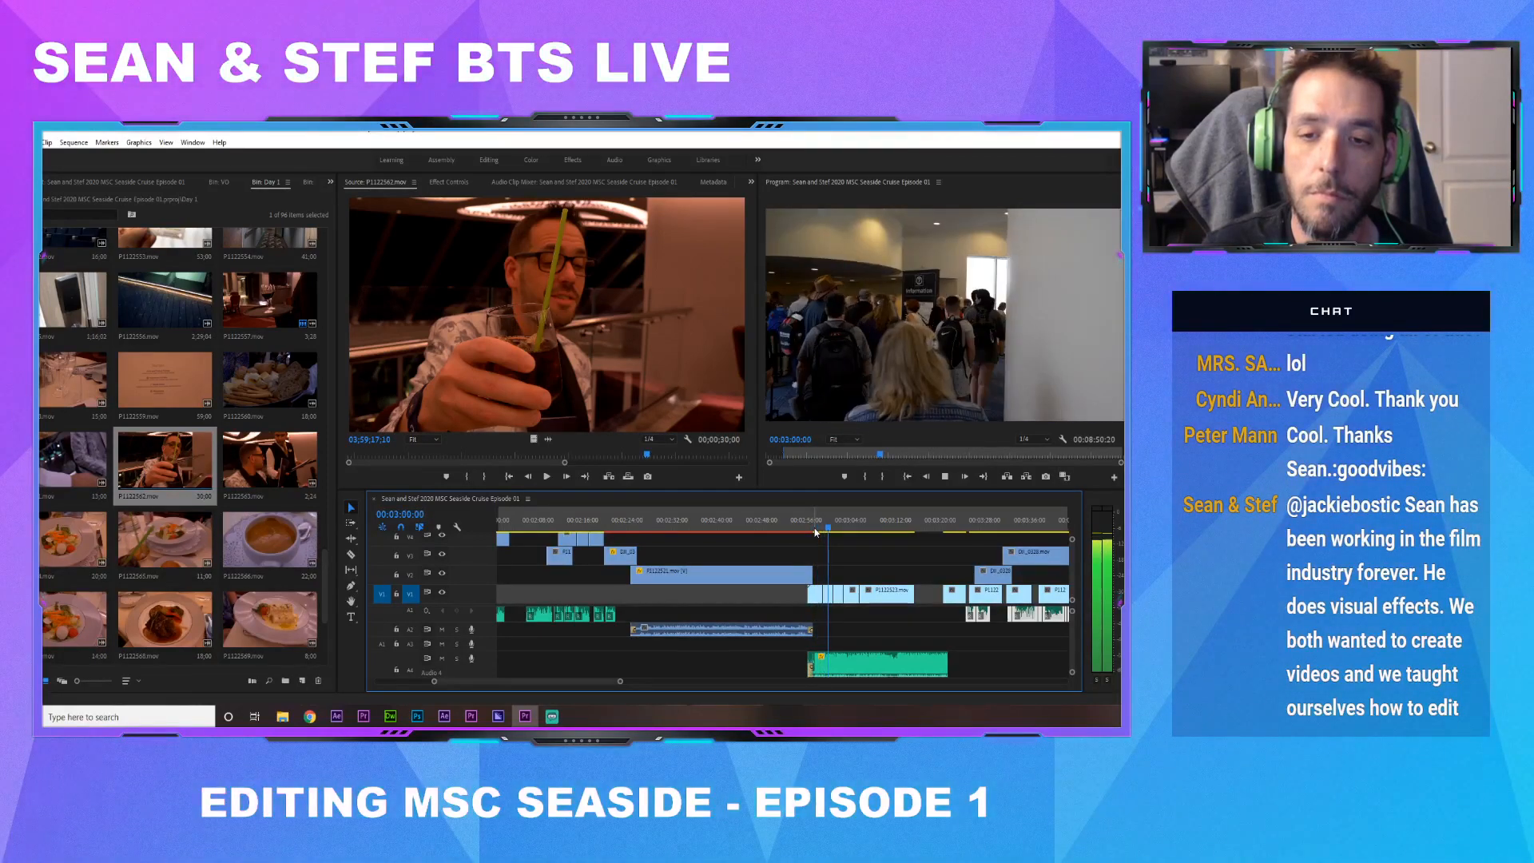
pyautogui.click(815, 529)
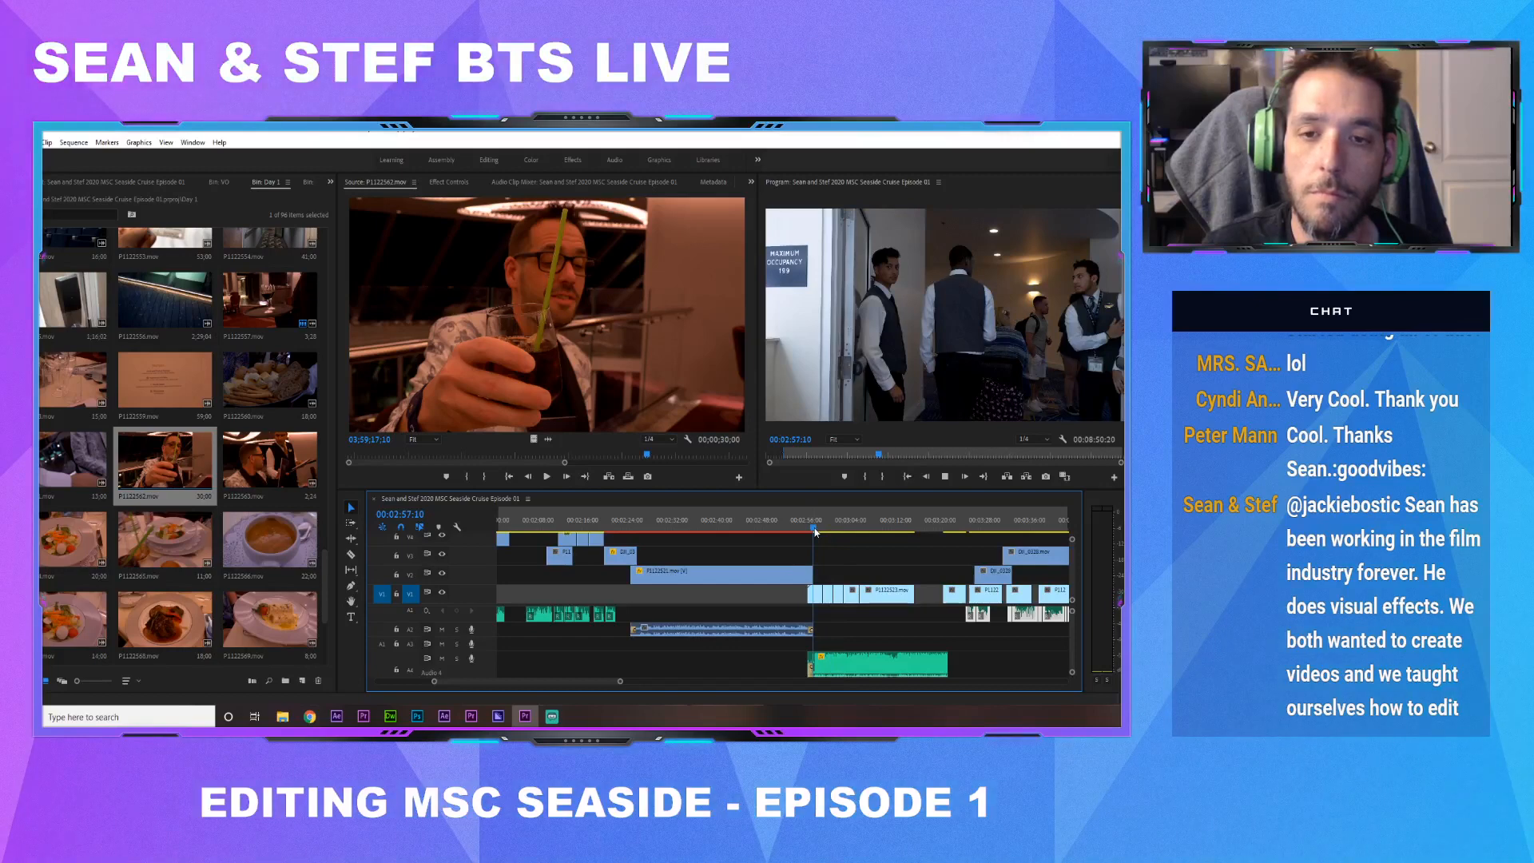
pyautogui.press('space')
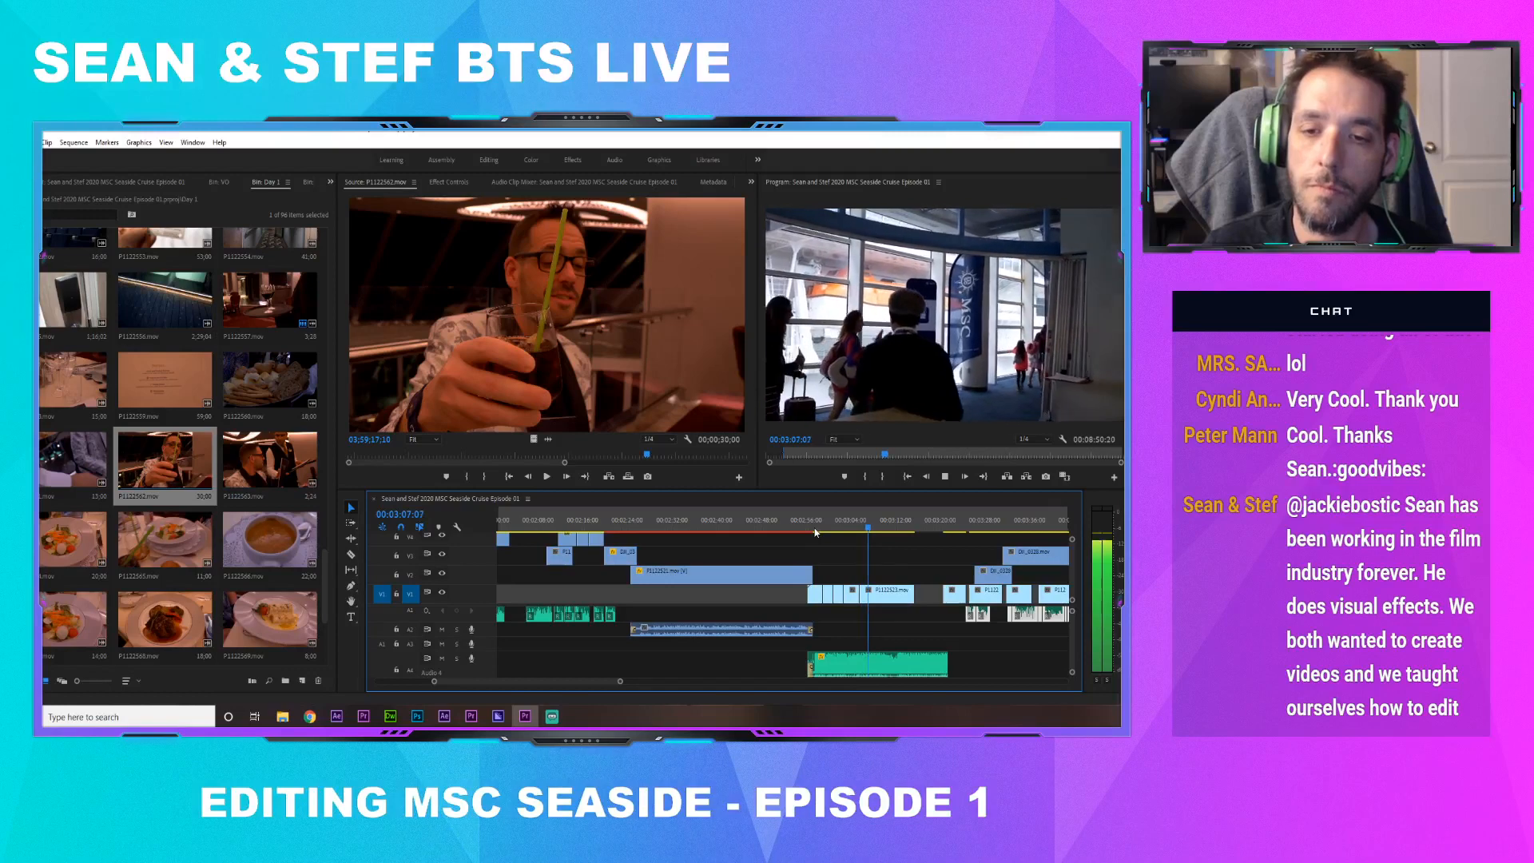
pyautogui.press('space')
pyautogui.press('c')
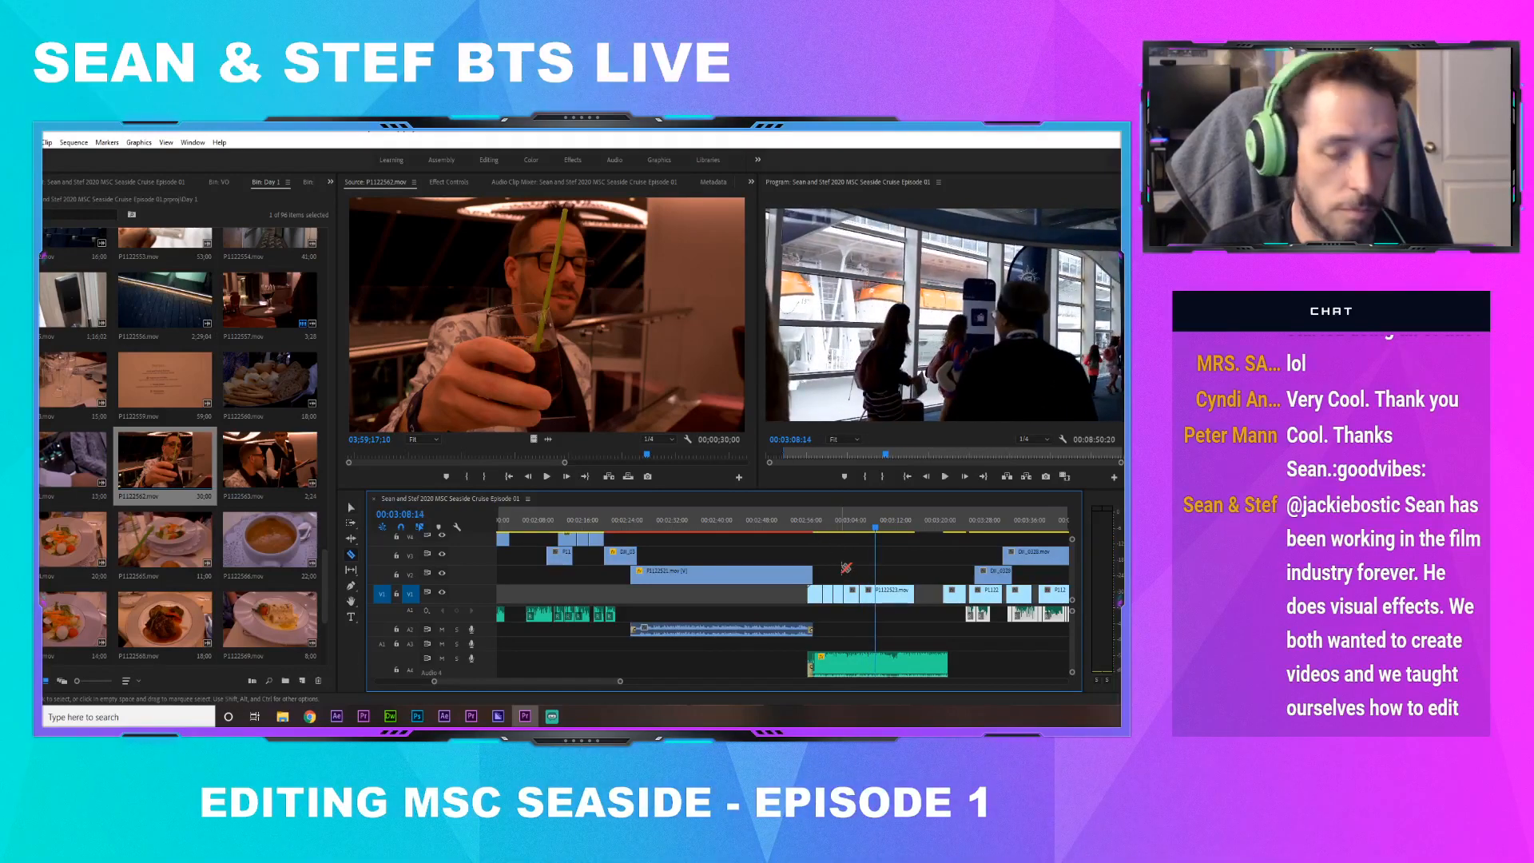
pyautogui.click(894, 527)
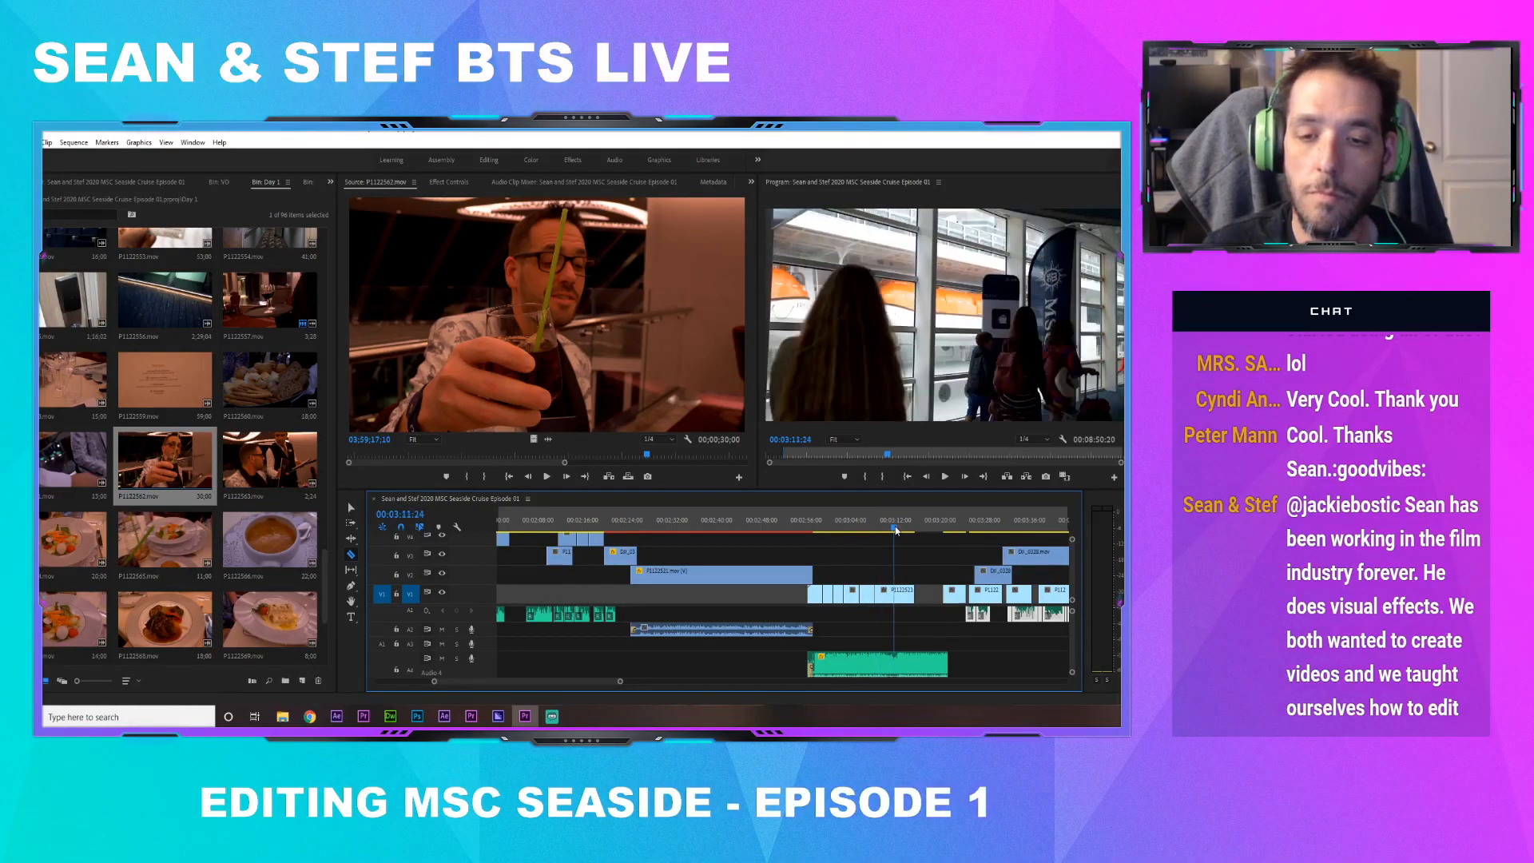
pyautogui.click(906, 528)
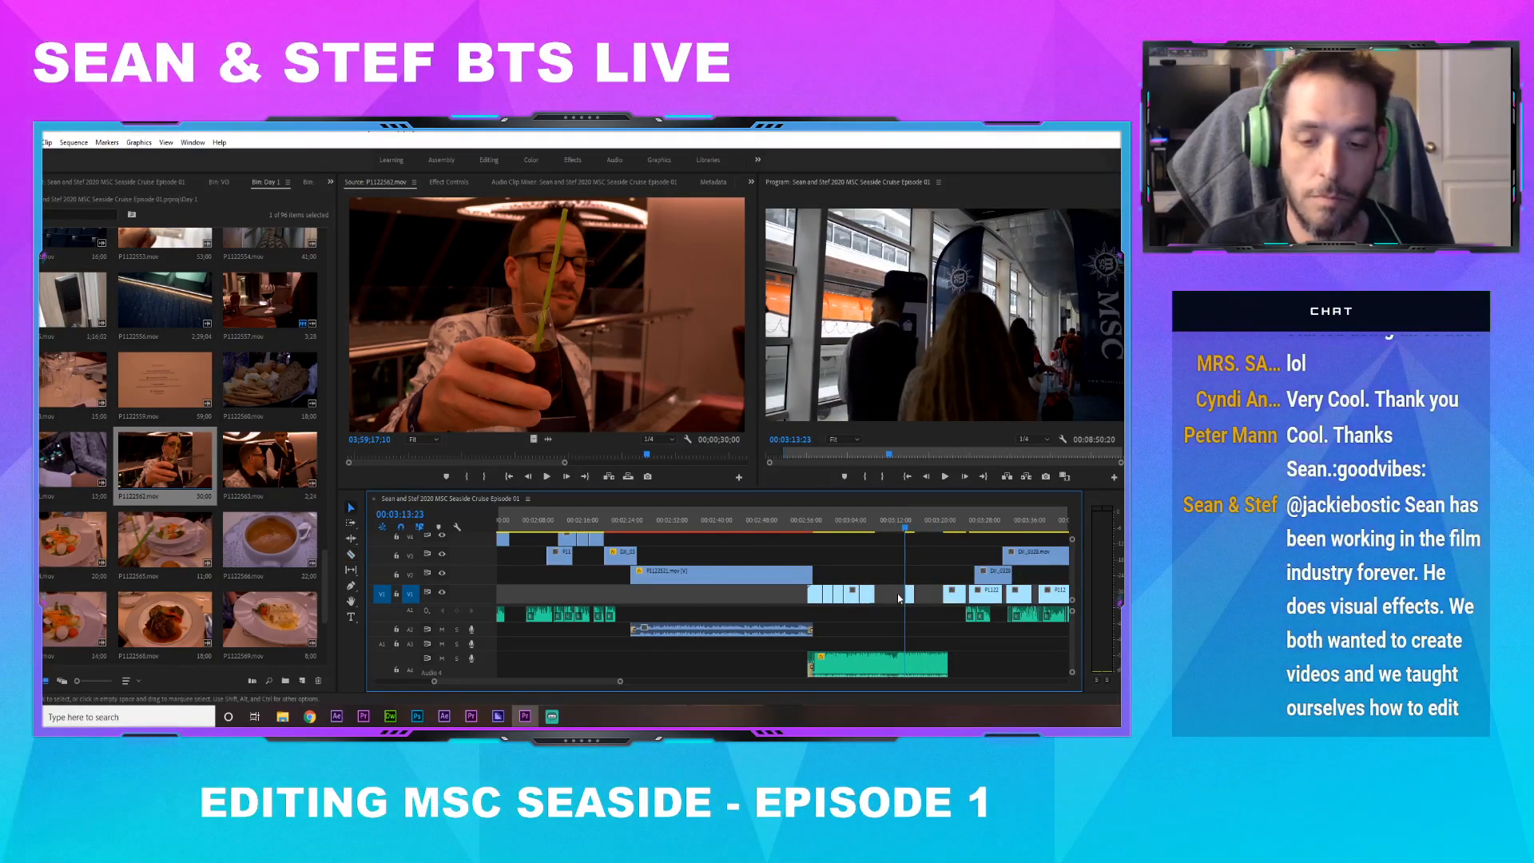
pyautogui.press('v')
pyautogui.moveTo(908, 595); pyautogui.dragTo(882, 595)
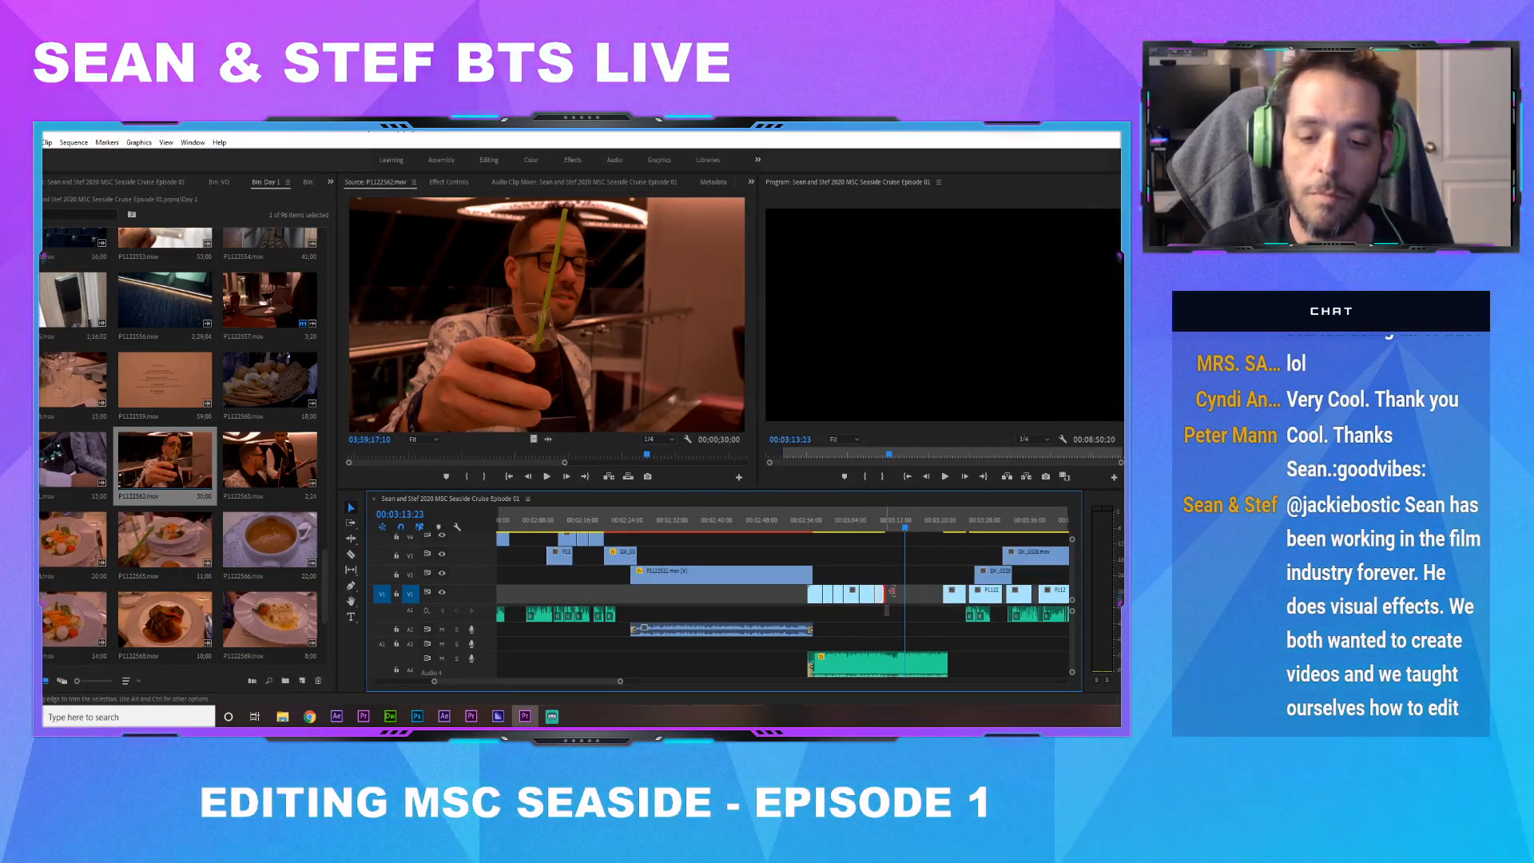
# Play the recut windowed-walkway shots and trim the end of the second piece to 3:10:11
pyautogui.click(856, 528)
pyautogui.press('space')
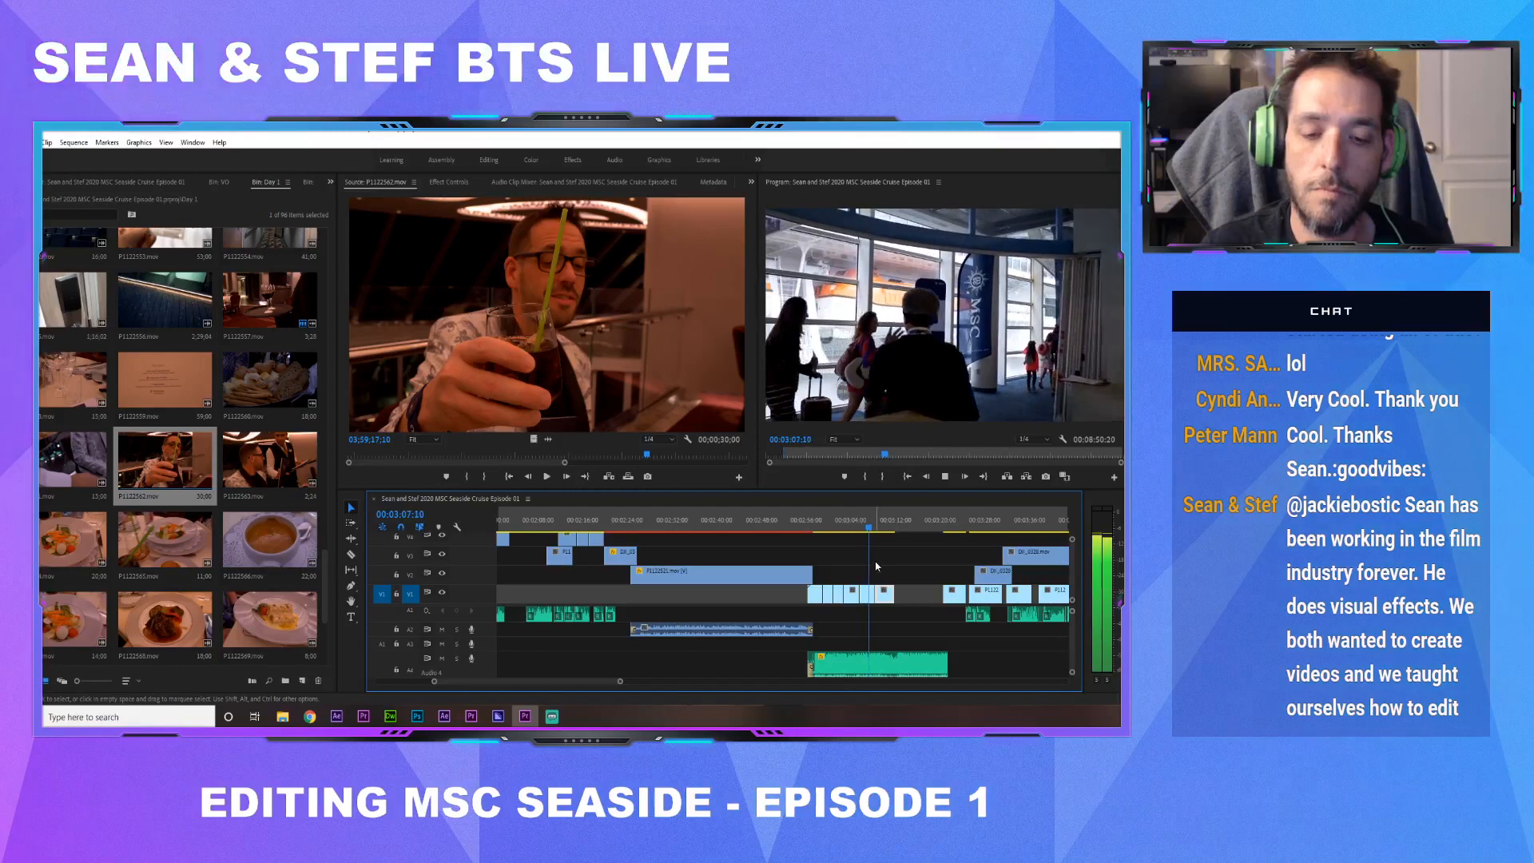
pyautogui.press('space')
pyautogui.moveTo(620, 681); pyautogui.dragTo(568, 684)
pyautogui.click(754, 522)
pyautogui.press('space')
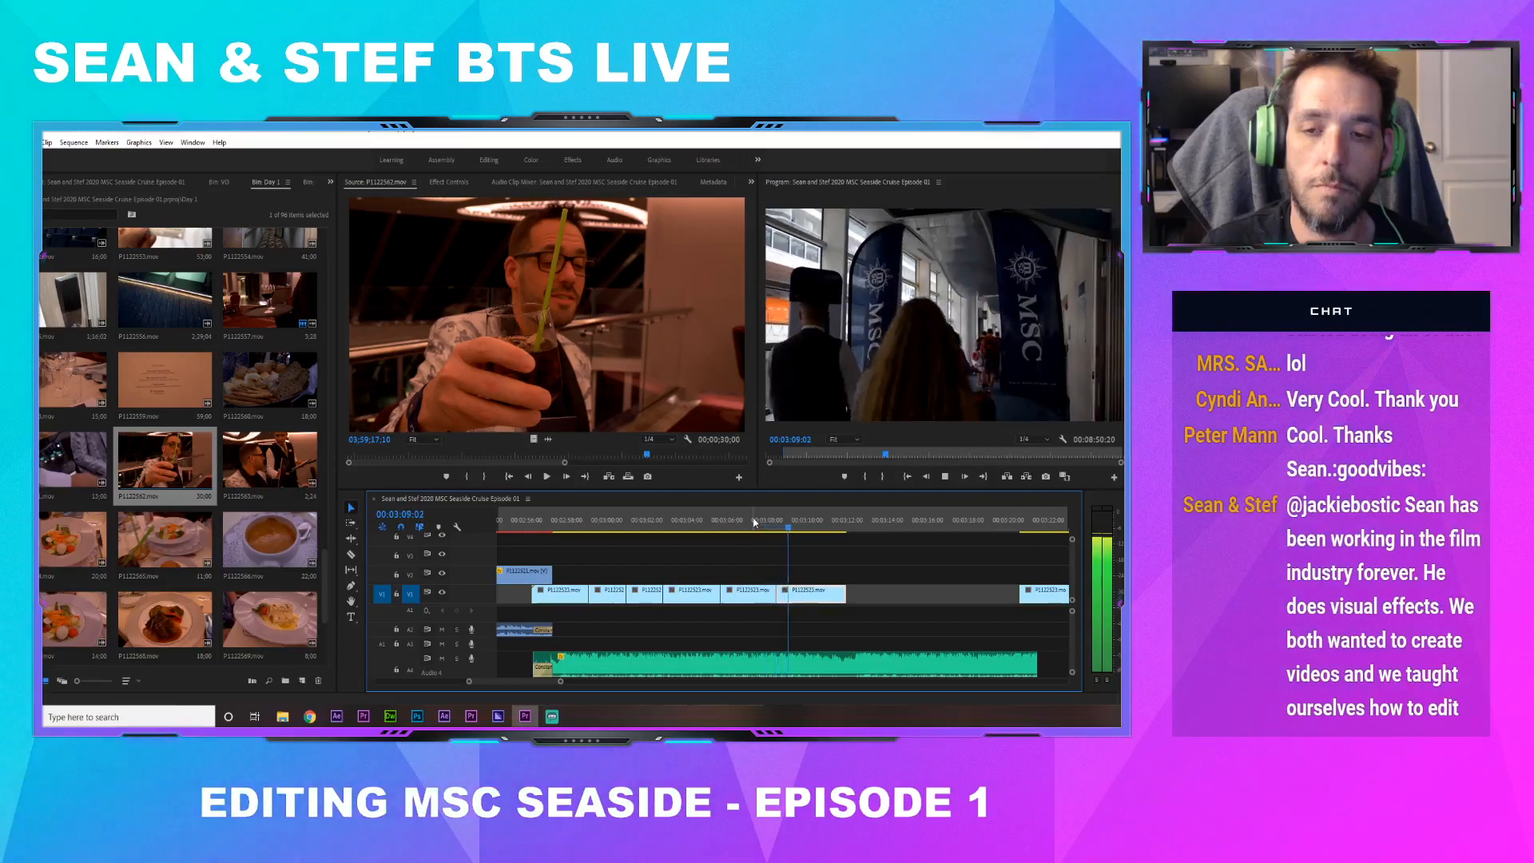
pyautogui.press('space')
pyautogui.moveTo(852, 591); pyautogui.dragTo(813, 593)
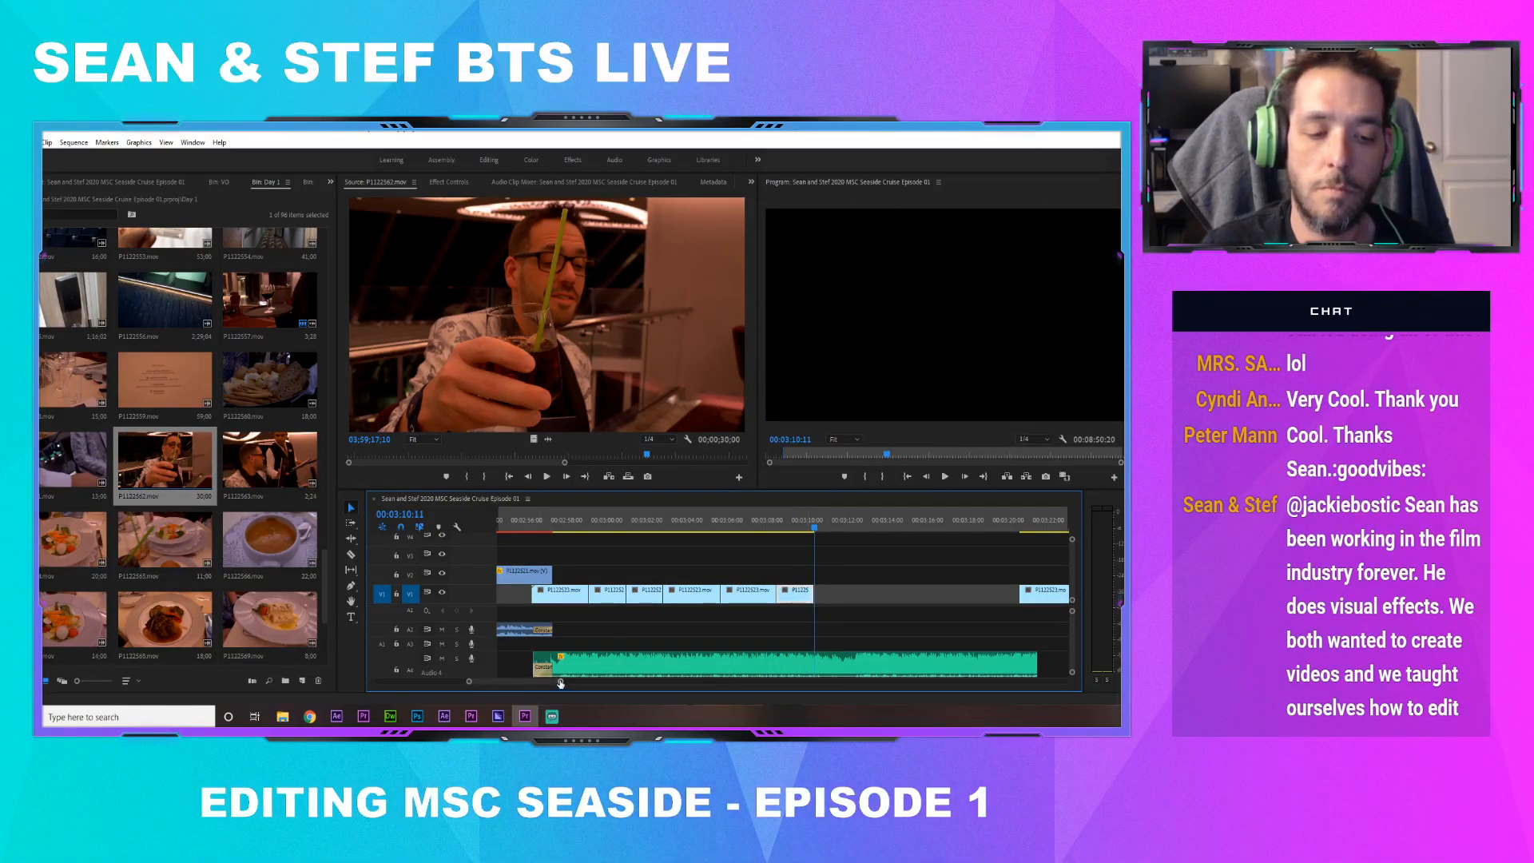
# Move the boarding-sign hallway clip against the walkway shots, play it and trim its end to about 3:12:08
pyautogui.moveTo(560, 681); pyautogui.dragTo(588, 682)
pyautogui.click(886, 518)
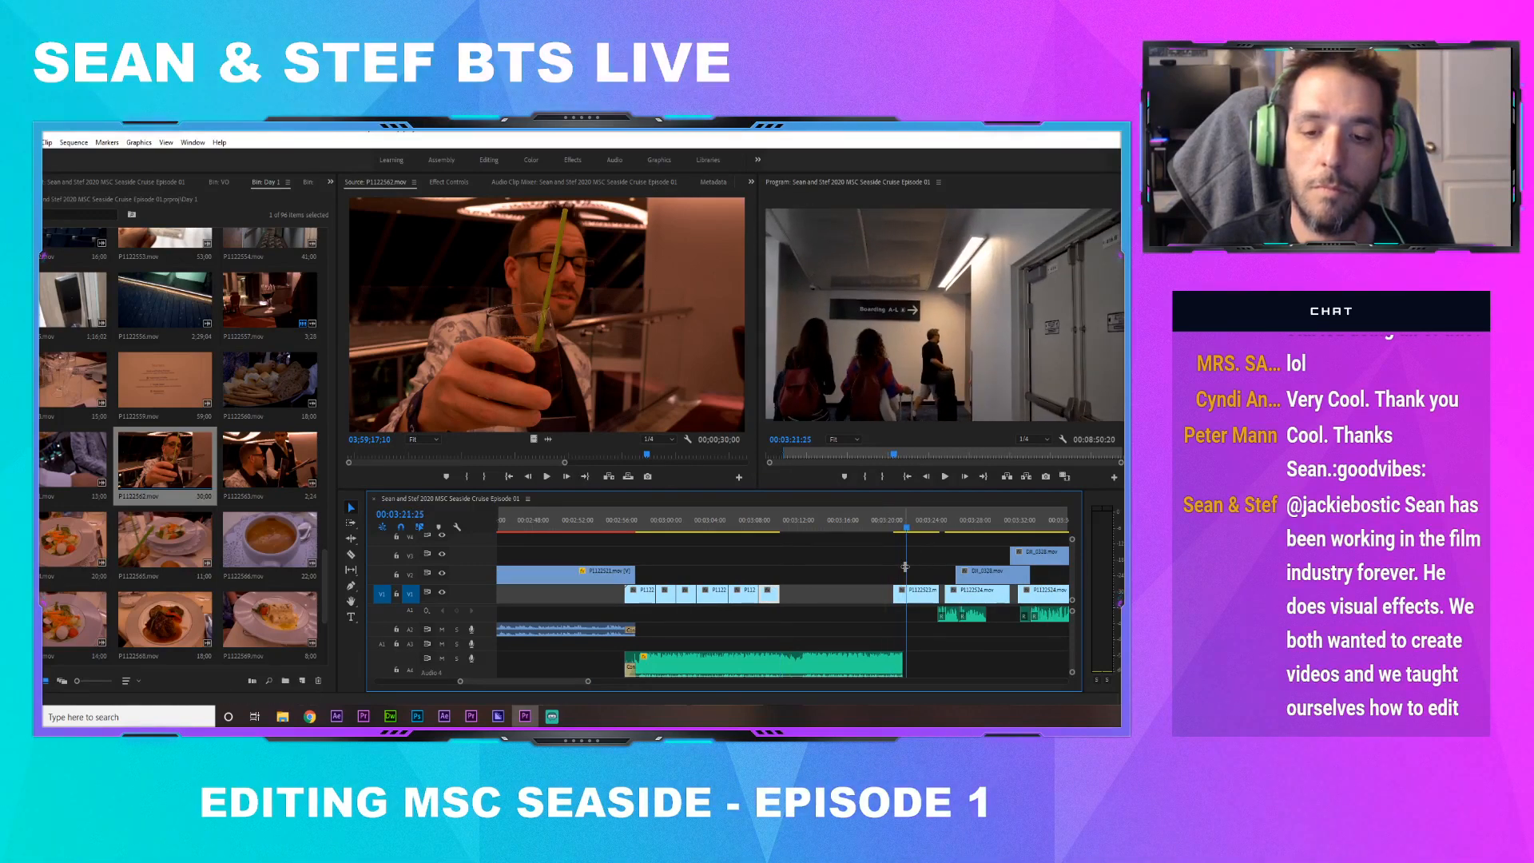
pyautogui.moveTo(883, 599); pyautogui.dragTo(801, 594)
pyautogui.click(778, 527)
pyautogui.press('space')
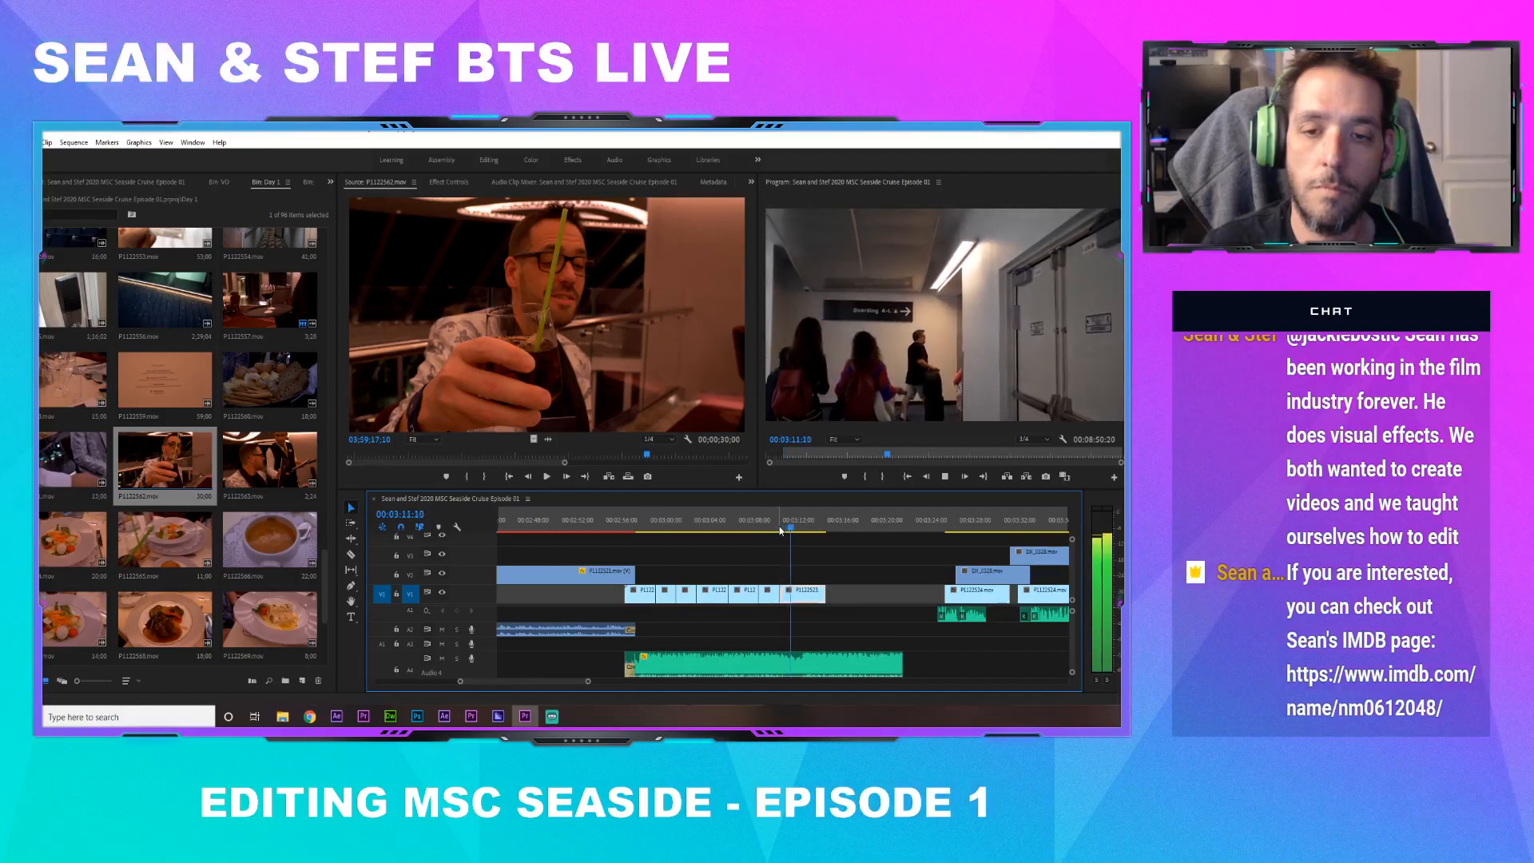
pyautogui.press('space')
pyautogui.moveTo(824, 594); pyautogui.dragTo(800, 594)
# Move P1122524.mov against the boarding-sign clip, play it and trim its end to about 3:13:27
pyautogui.moveTo(948, 527); pyautogui.dragTo(958, 592)
pyautogui.moveTo(861, 595); pyautogui.dragTo(814, 594)
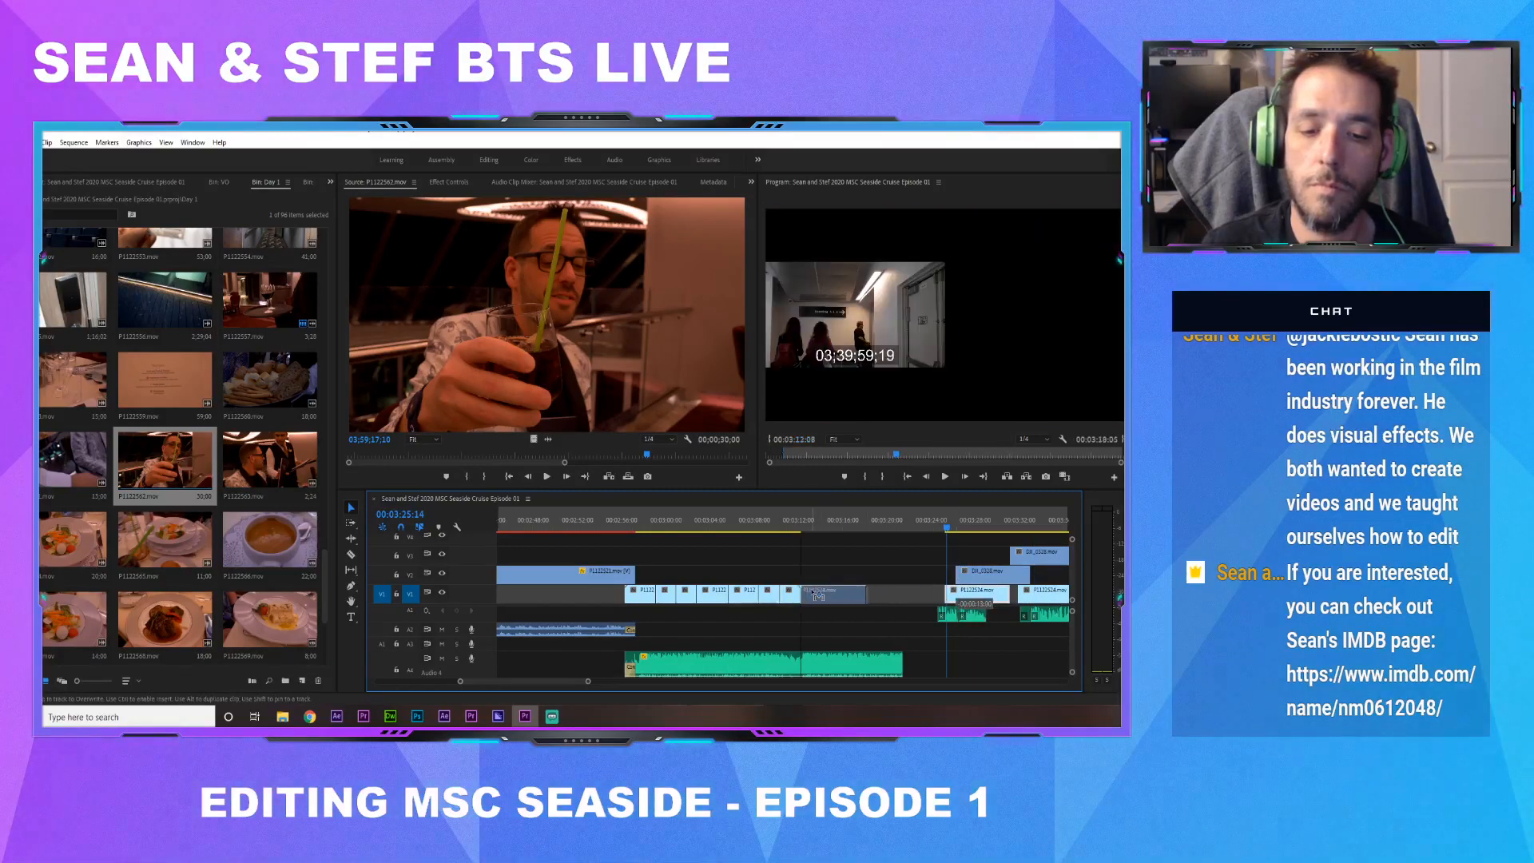
pyautogui.click(798, 527)
pyautogui.press('space')
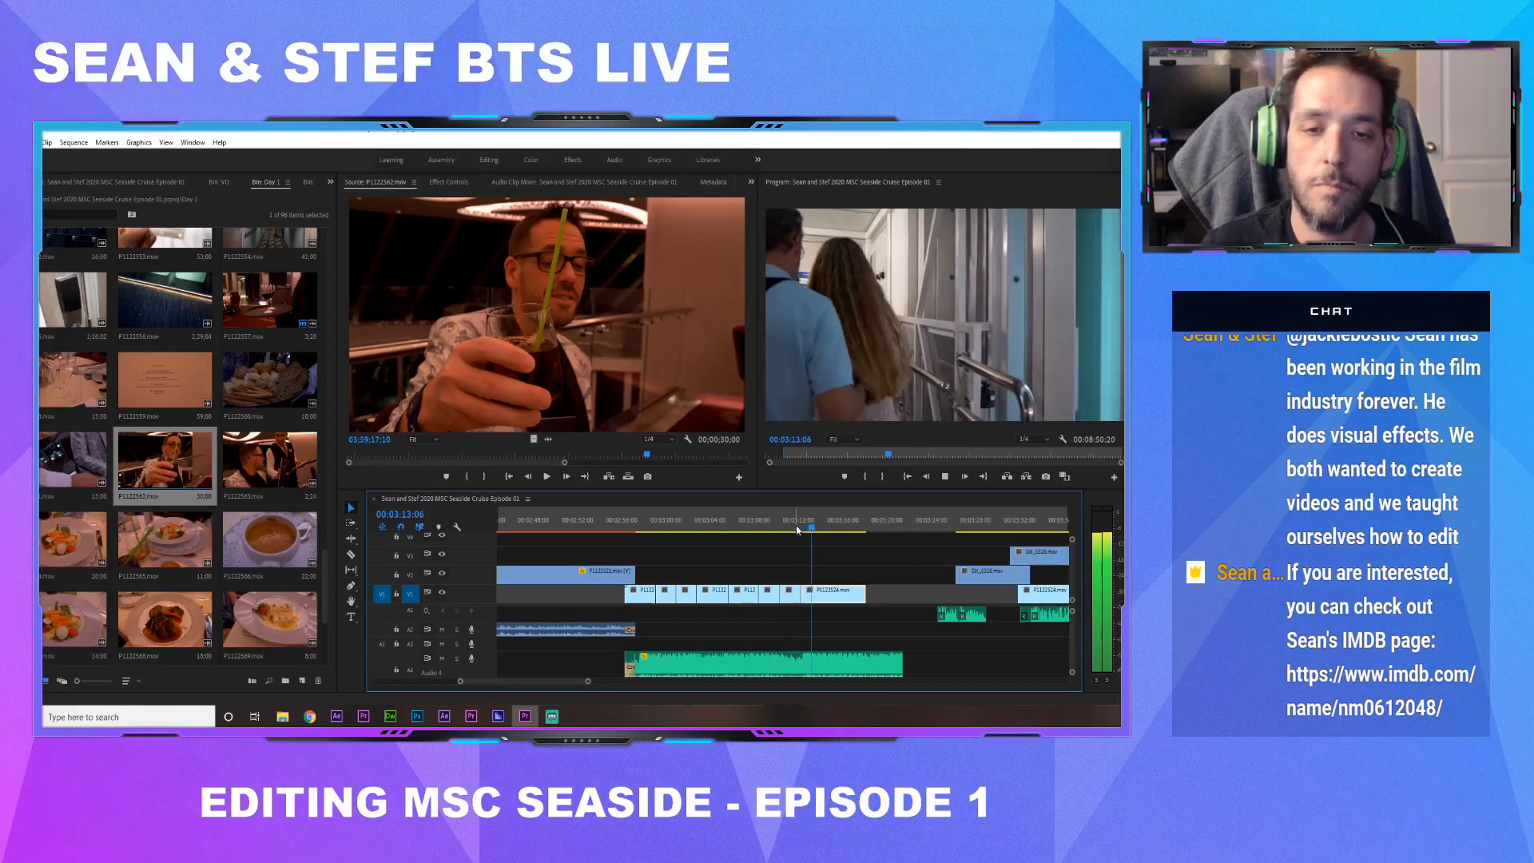
pyautogui.moveTo(863, 594); pyautogui.dragTo(820, 594)
# Move the two overlapping jet-bridge clips on the upper tracks to start at about 3:13:27 and play the transition
pyautogui.click(973, 528)
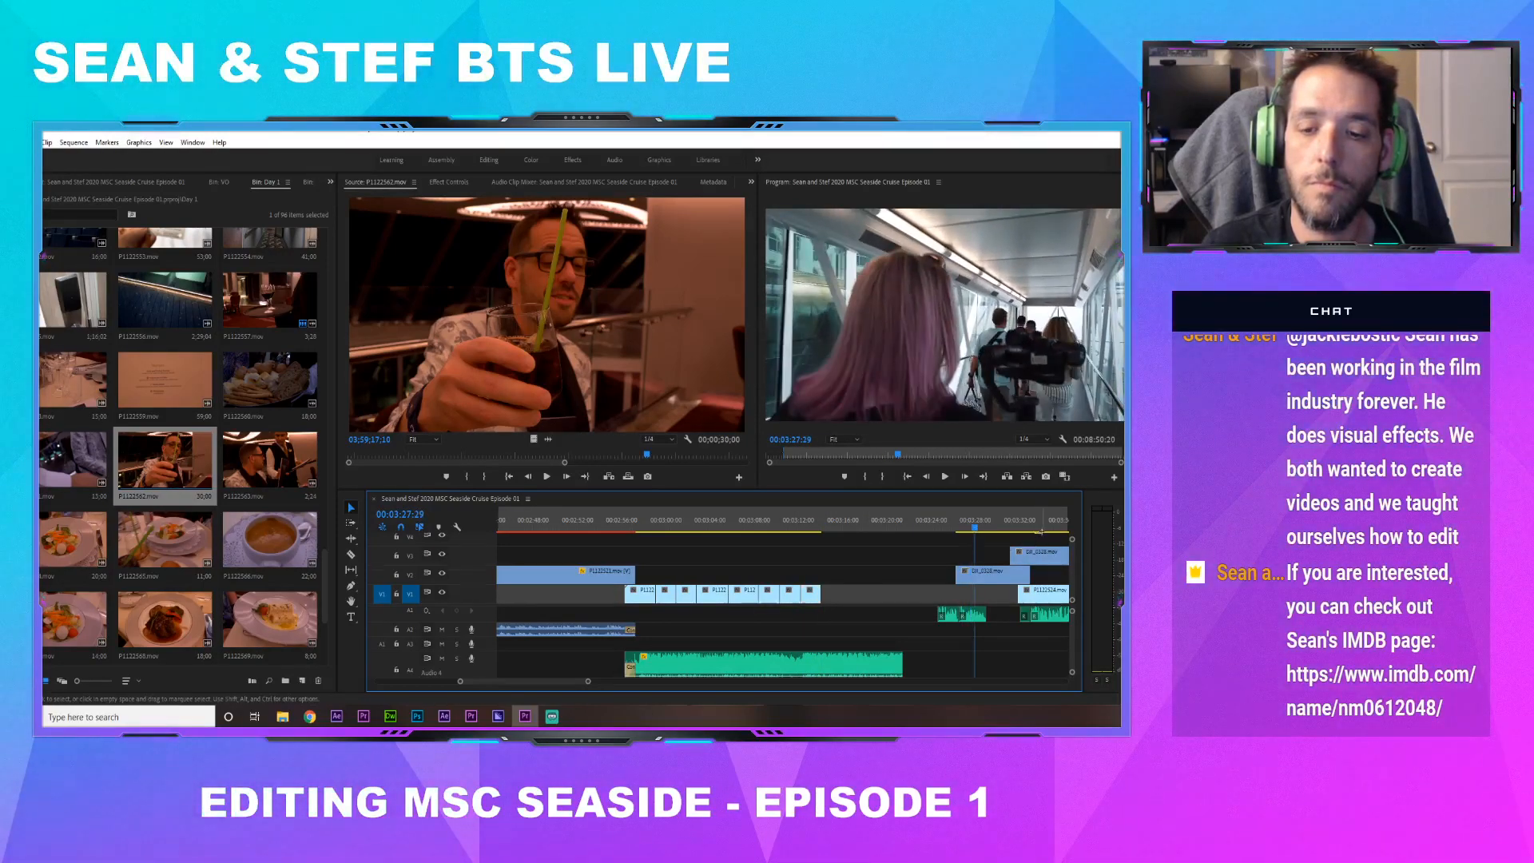
pyautogui.scroll(1, 1041, 533)
pyautogui.moveTo(1044, 528); pyautogui.dragTo(753, 540)
pyautogui.click(723, 524)
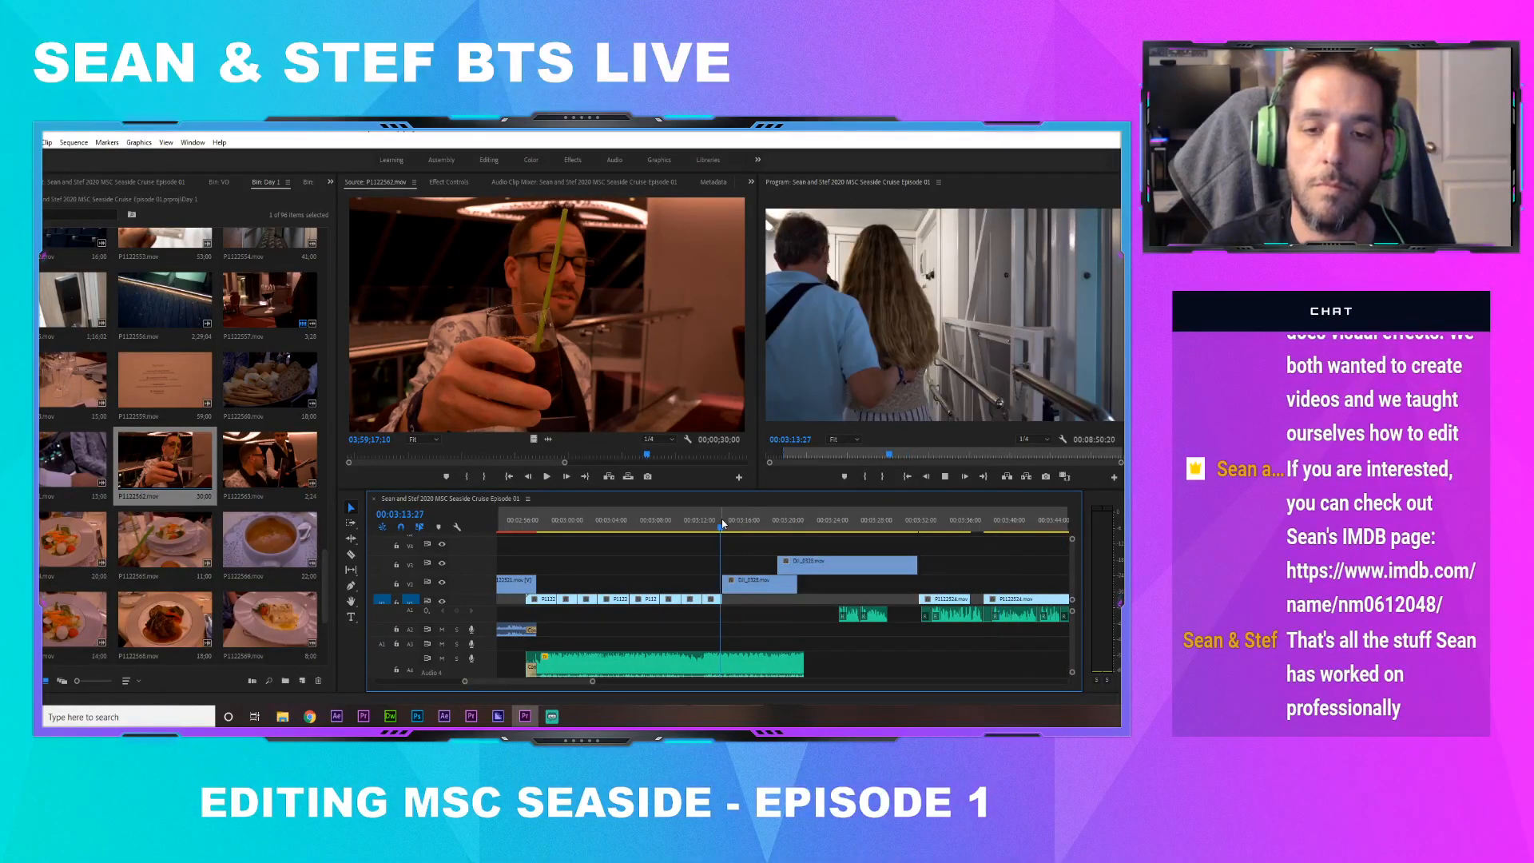
pyautogui.press('space')
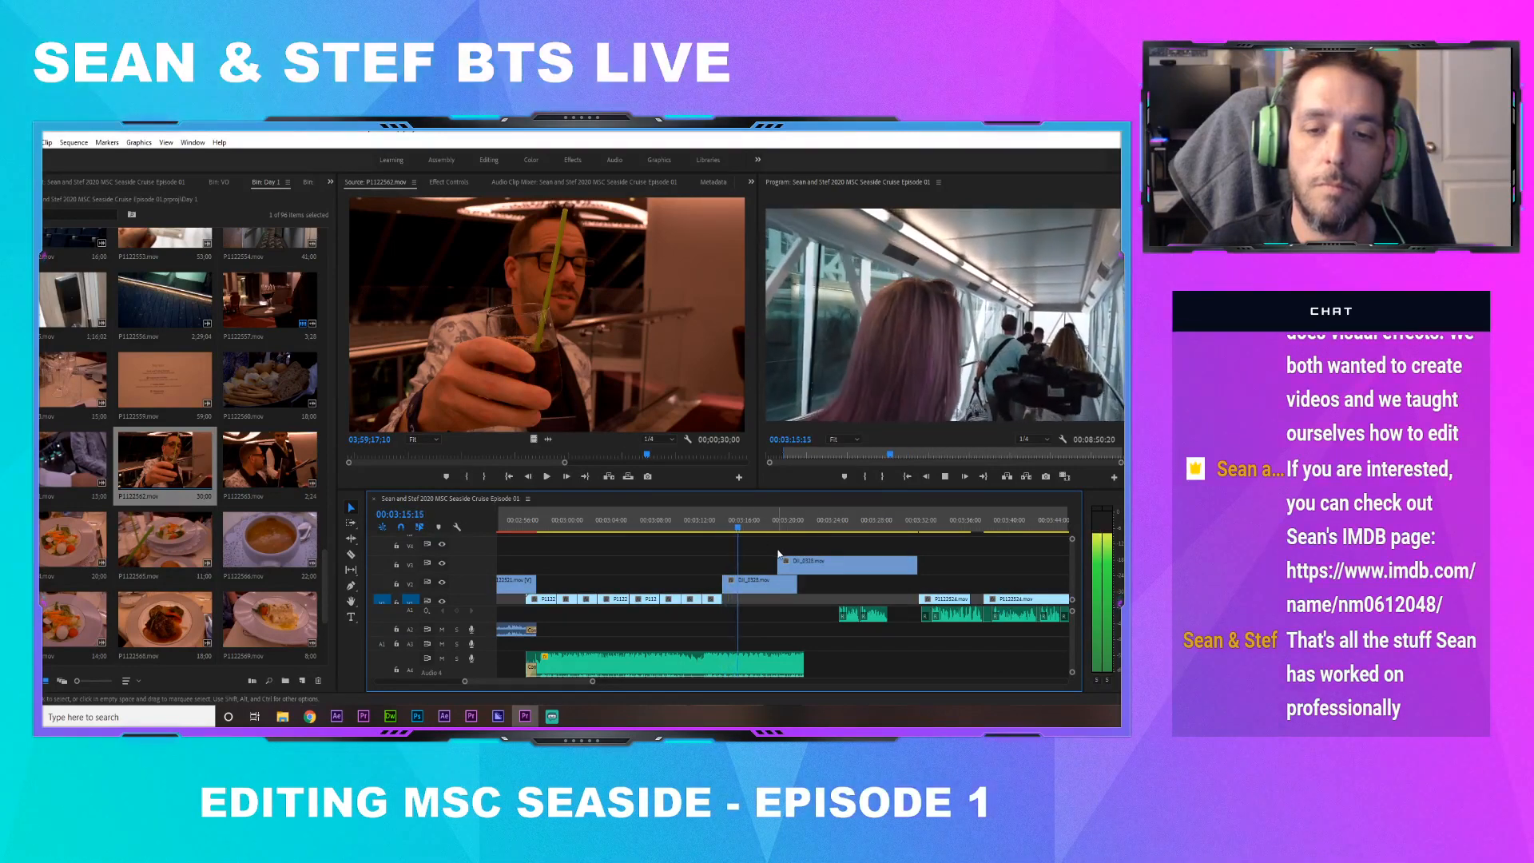
# Move the upper jet-bridge selfie clip to start at about 3:16, play it and trim its end to 3:20:08
pyautogui.press('space')
pyautogui.moveTo(795, 583); pyautogui.dragTo(746, 566)
pyautogui.click(733, 522)
pyautogui.press('space')
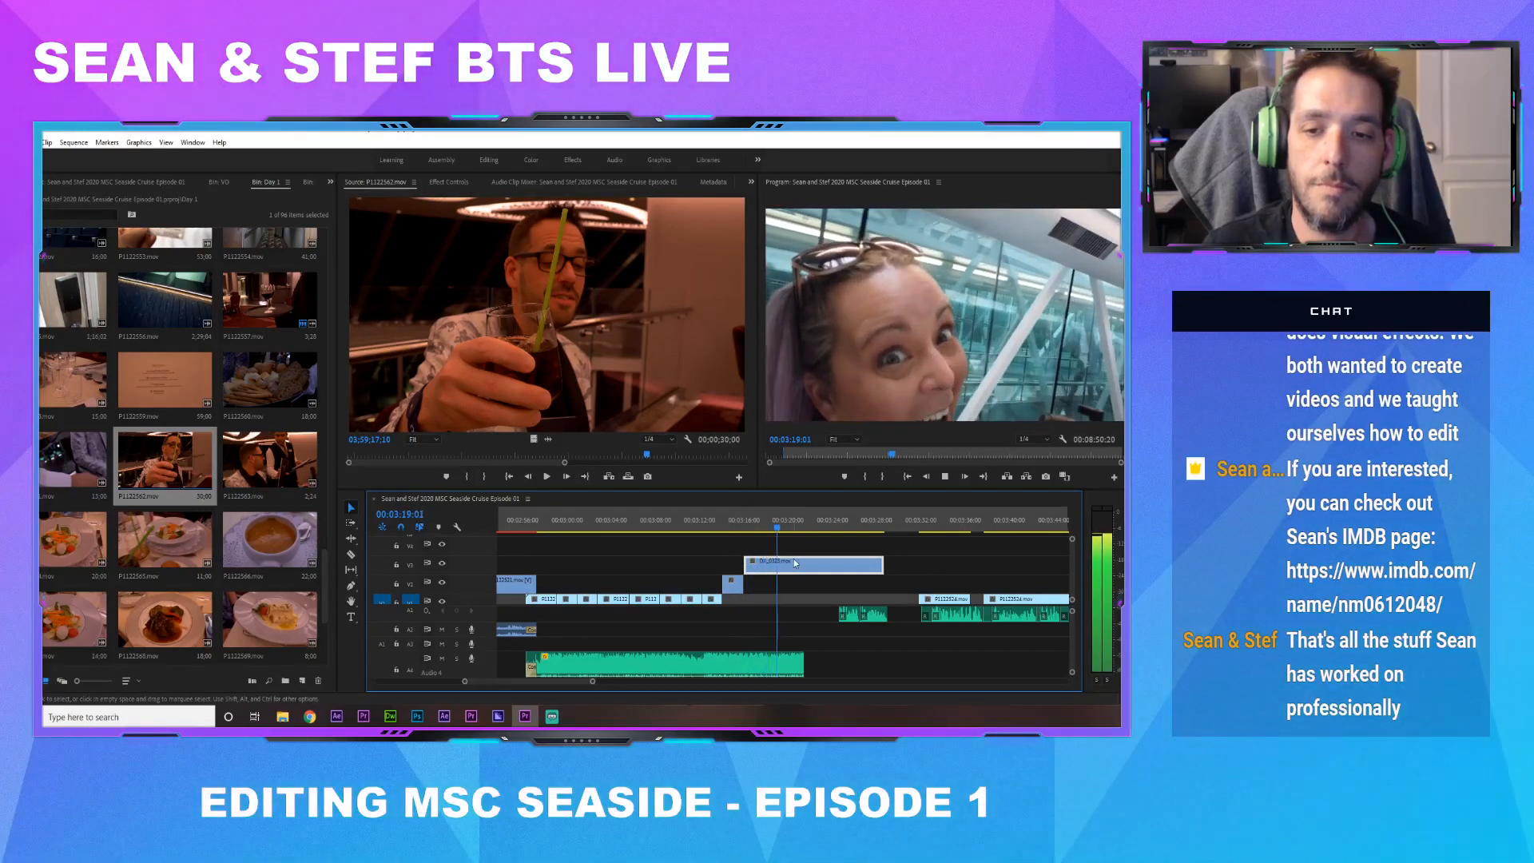
pyautogui.press('space')
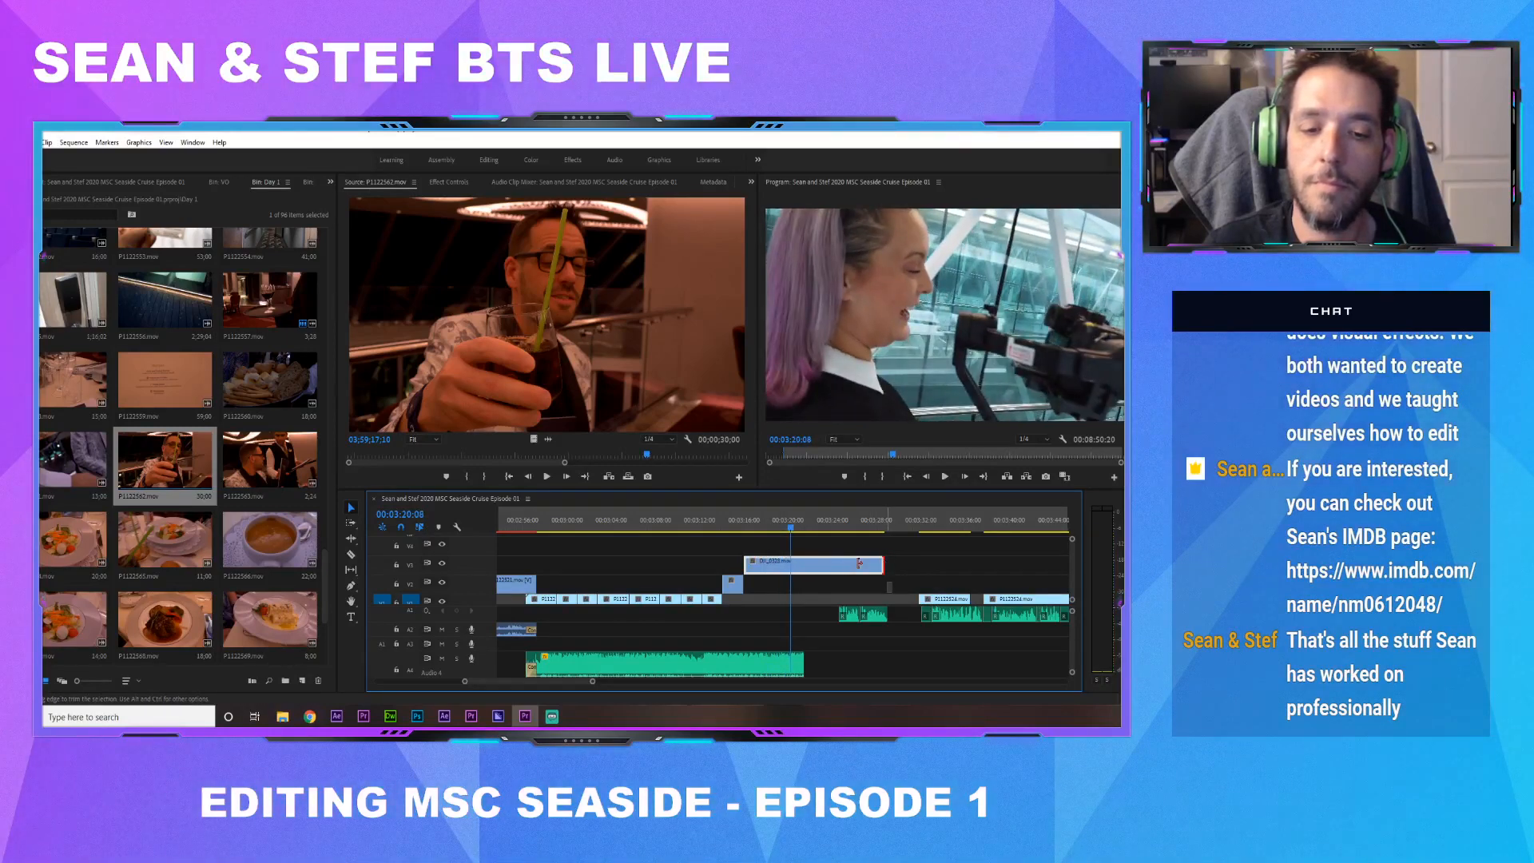
pyautogui.moveTo(875, 563); pyautogui.dragTo(790, 564)
# Move the jet-bridge window clip against the selfie clip, drop the two raised jet-bridge clips onto the main video track and save the project
pyautogui.click(932, 529)
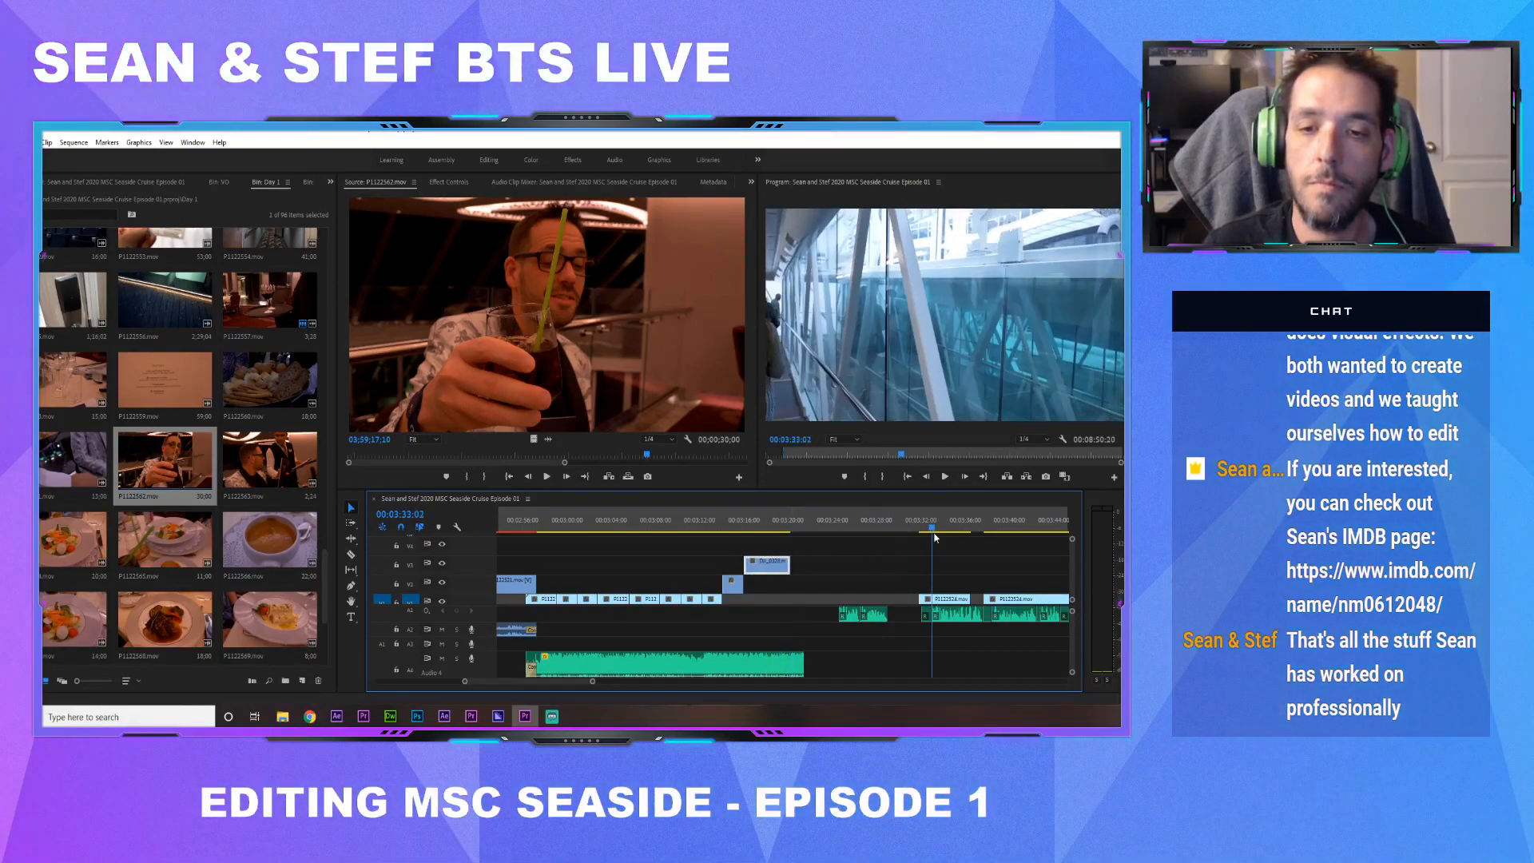
pyautogui.moveTo(939, 600); pyautogui.dragTo(813, 606)
pyautogui.moveTo(735, 557); pyautogui.dragTo(761, 601)
pyautogui.click(721, 526)
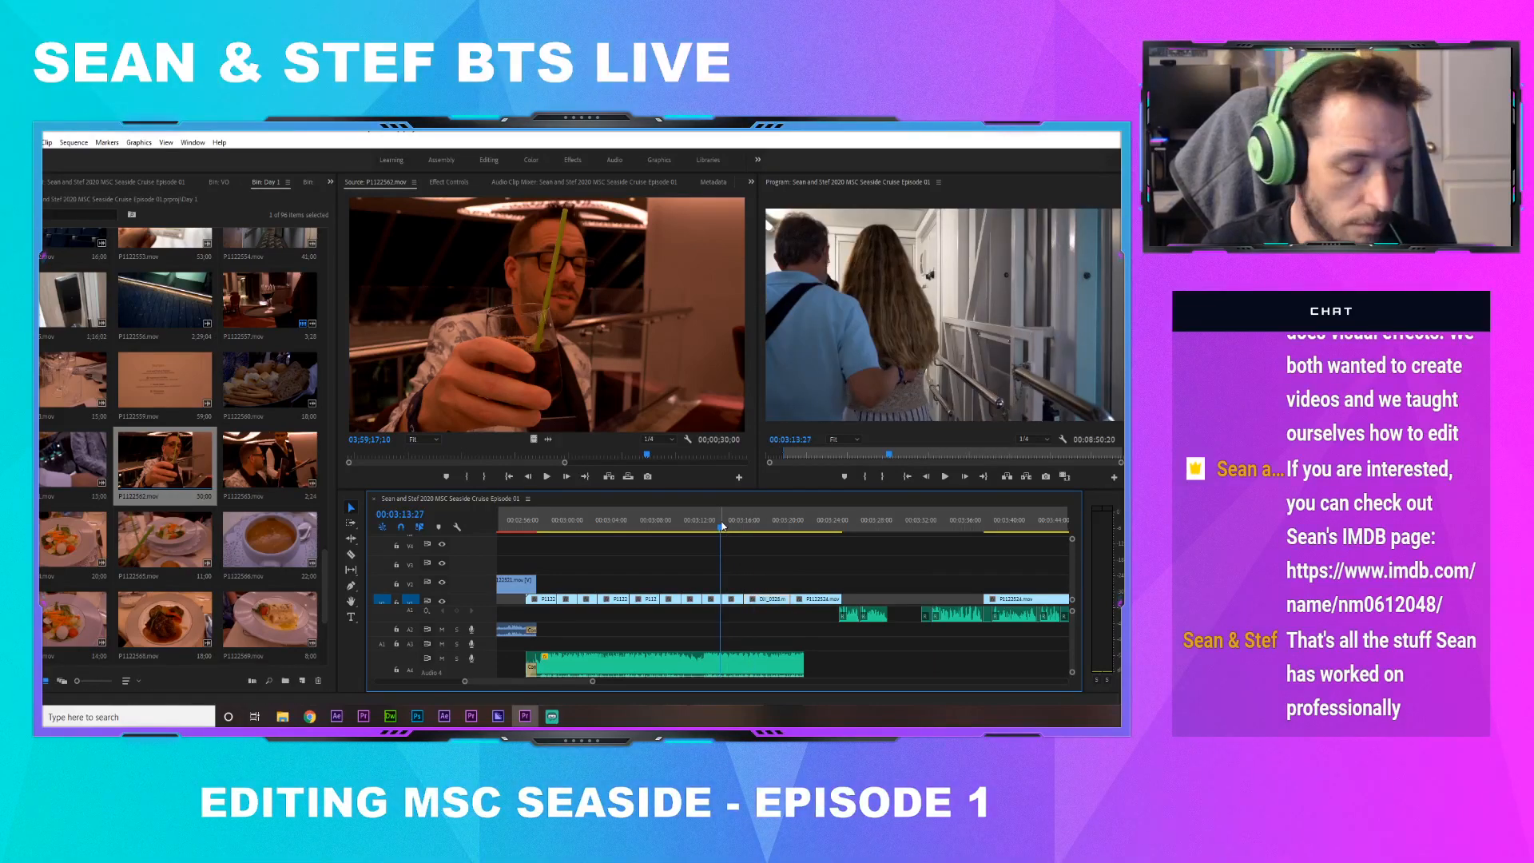
pyautogui.hotkey('ctrl', 's')
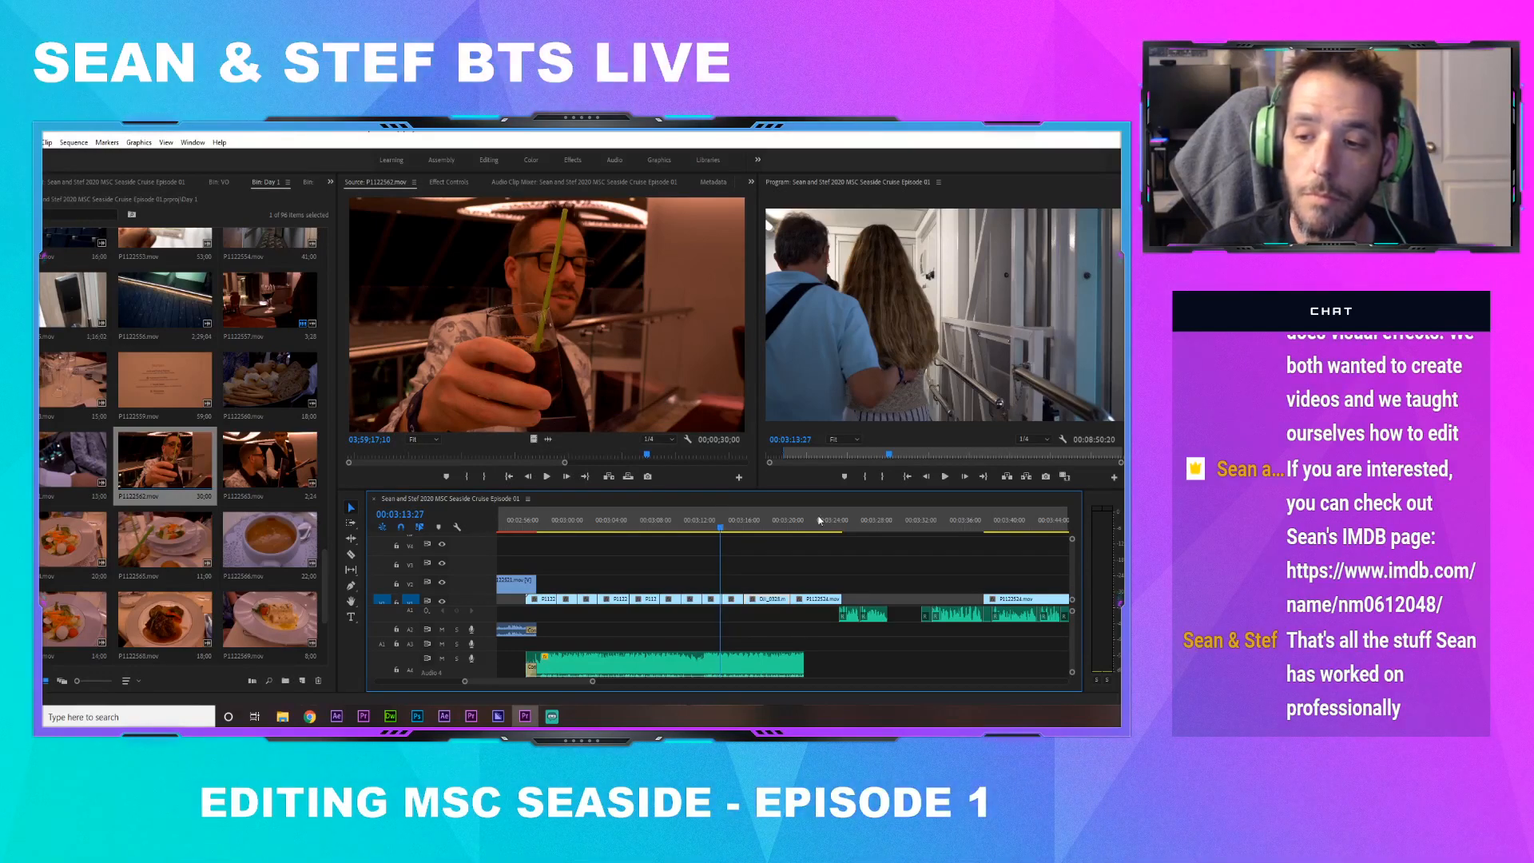
# Play the recut boarding b-roll against the music from about 2:58
pyautogui.moveTo(651, 530); pyautogui.dragTo(511, 533)
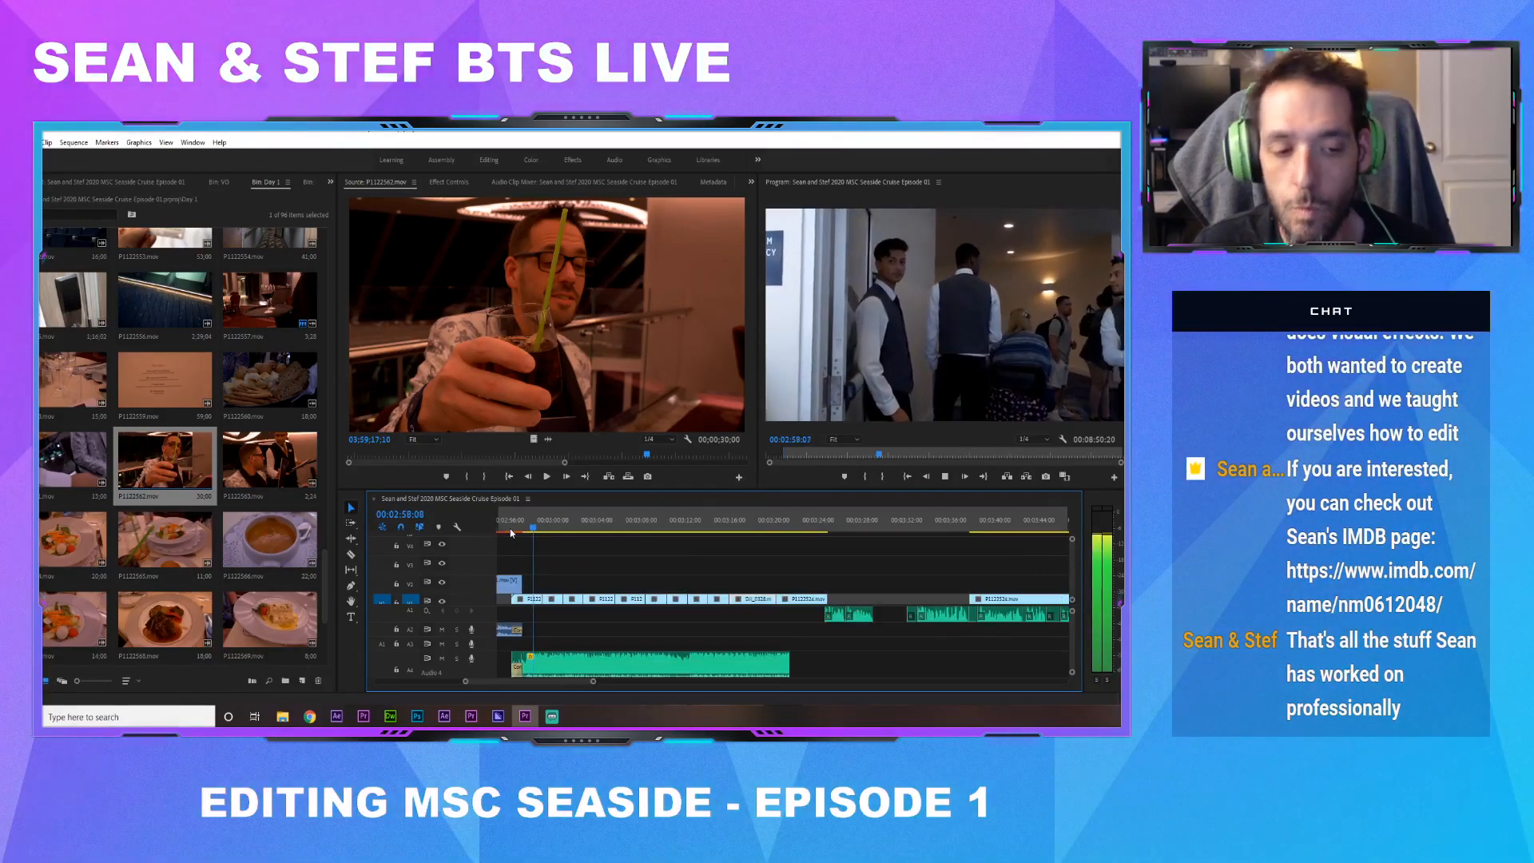
pyautogui.press('space')
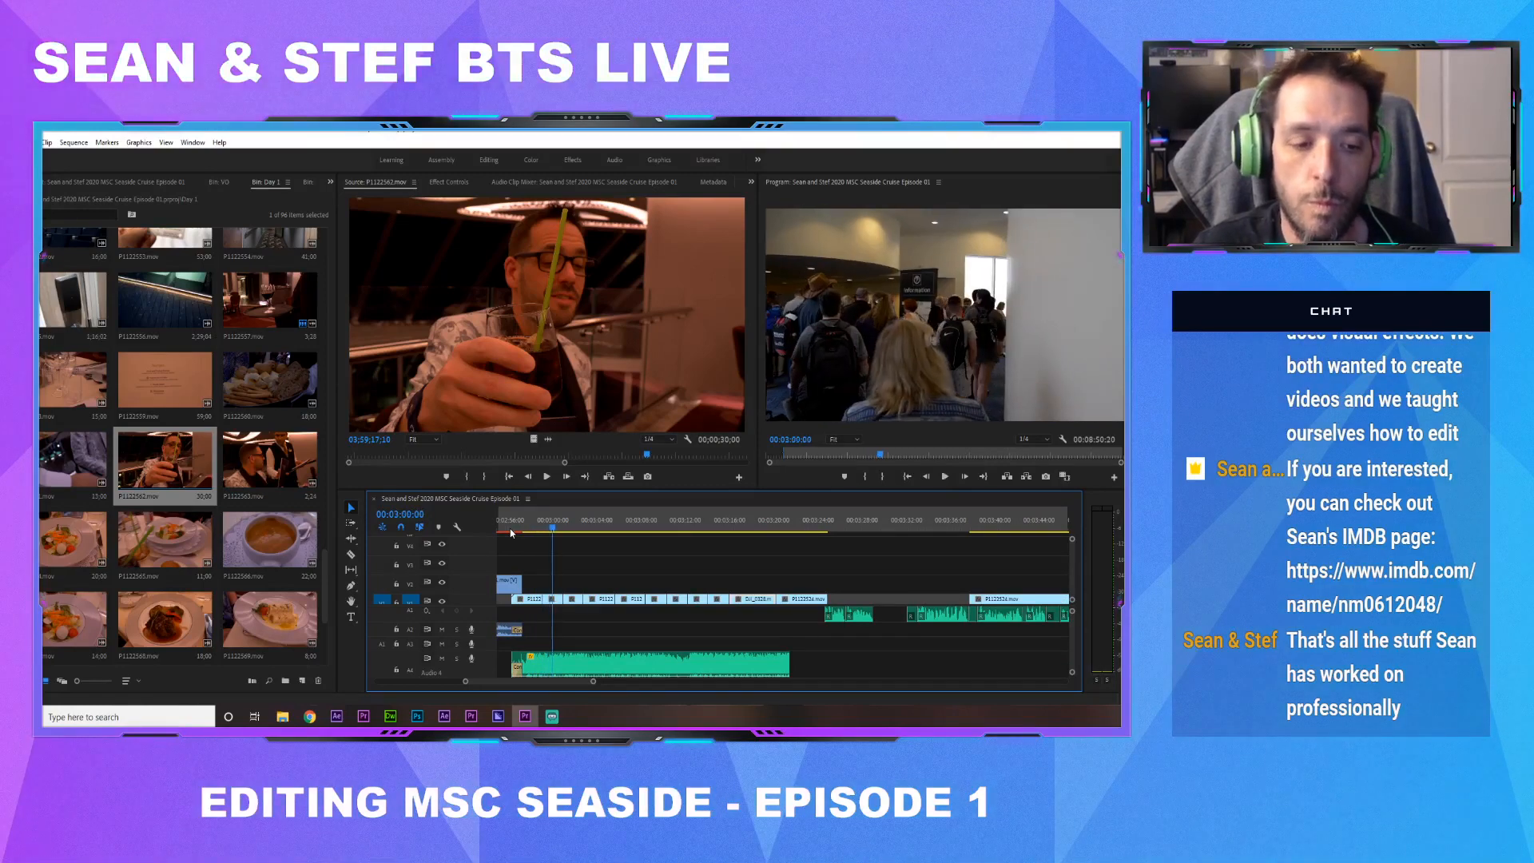
pyautogui.click(531, 522)
pyautogui.press('space')
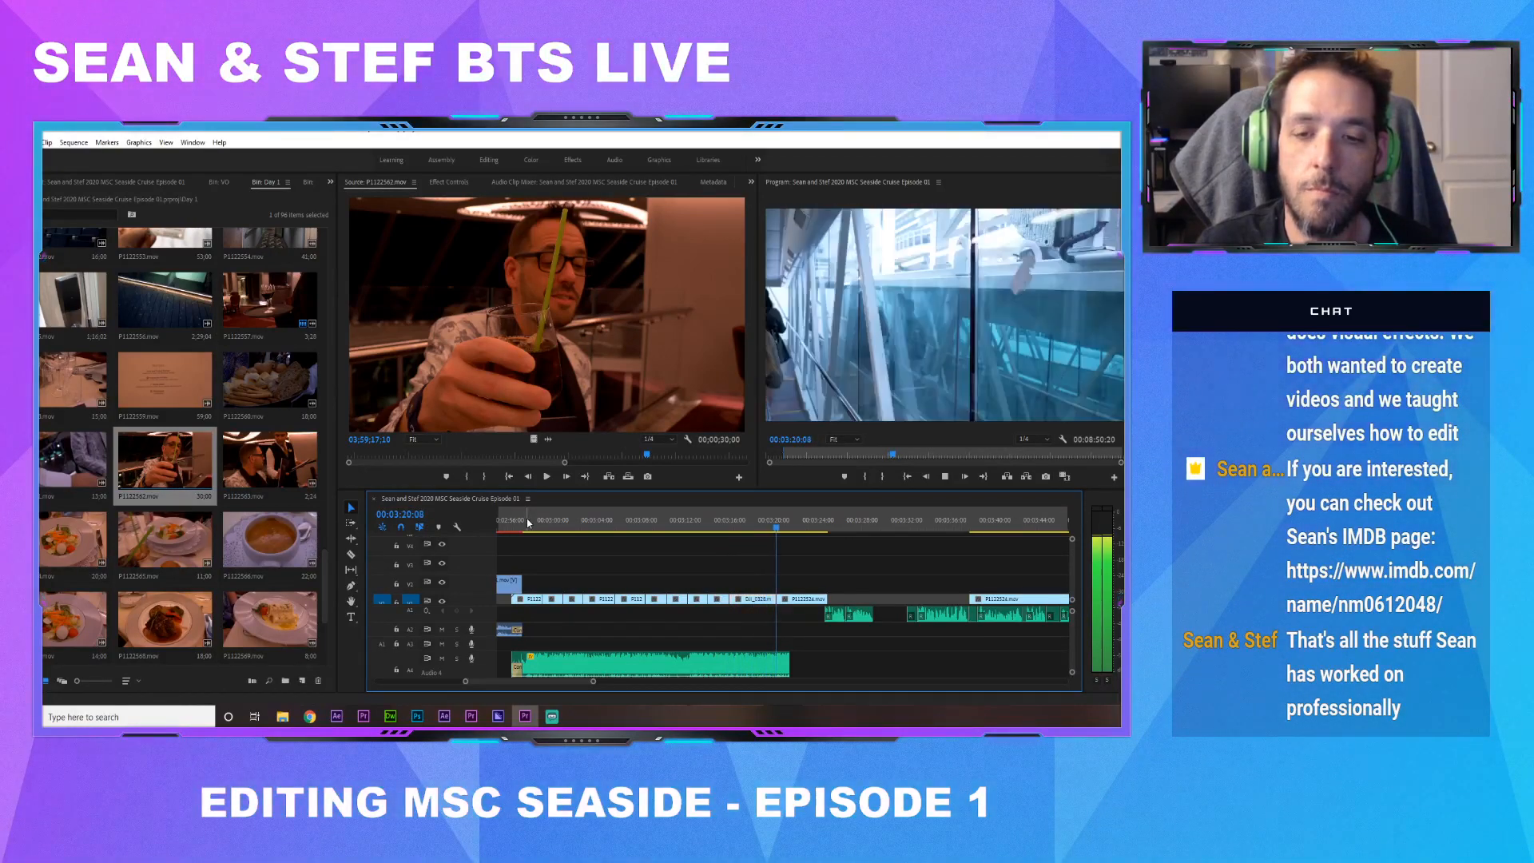
# Replay the end of the selfie shot, trim it to about 3:19:21 with the window clip butted against it, and play the cut
pyautogui.click(767, 526)
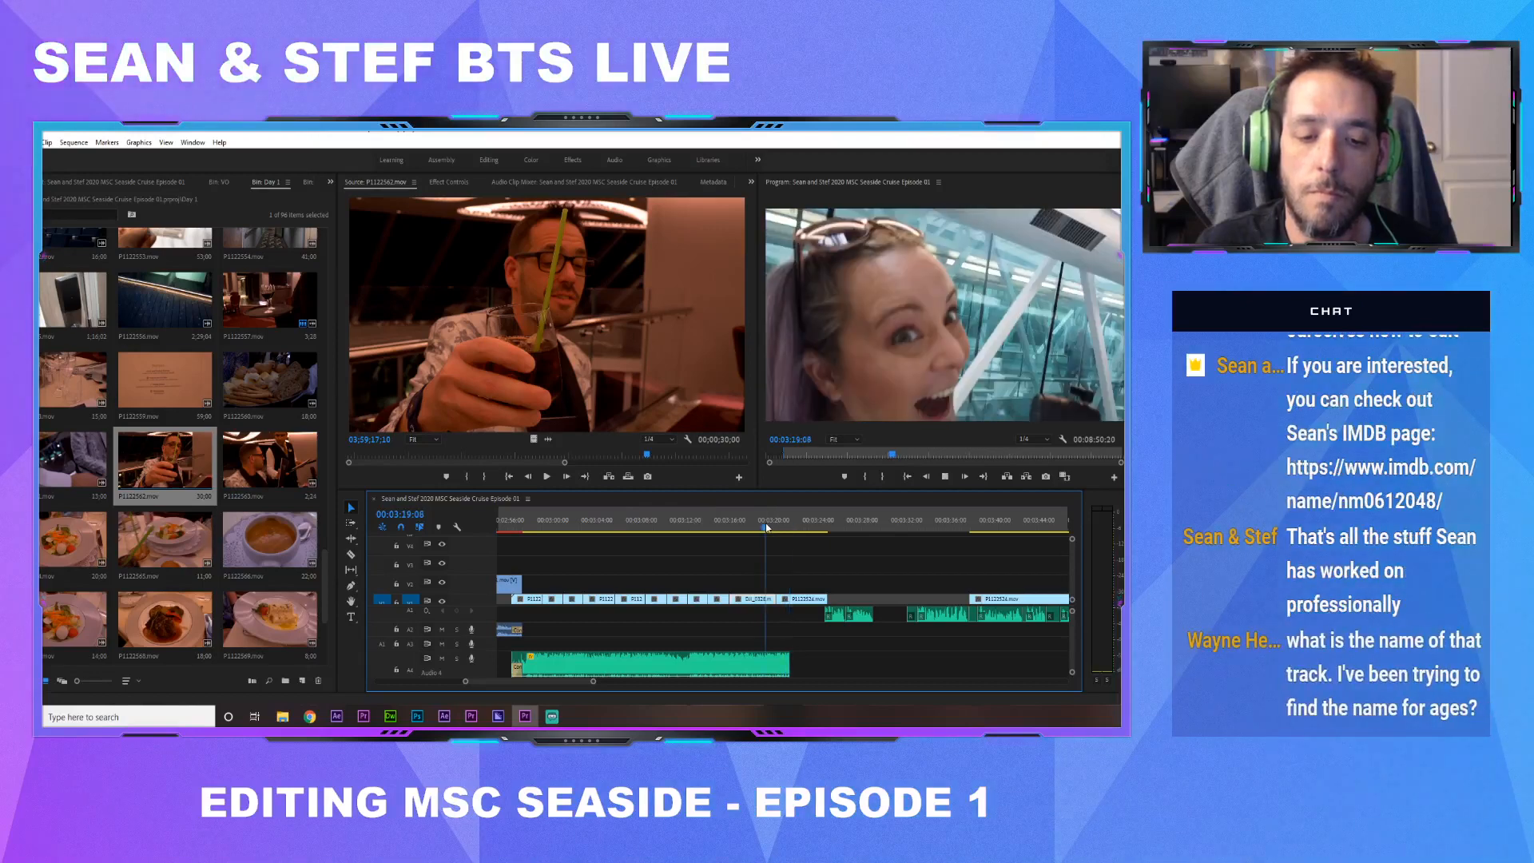
pyautogui.click(759, 526)
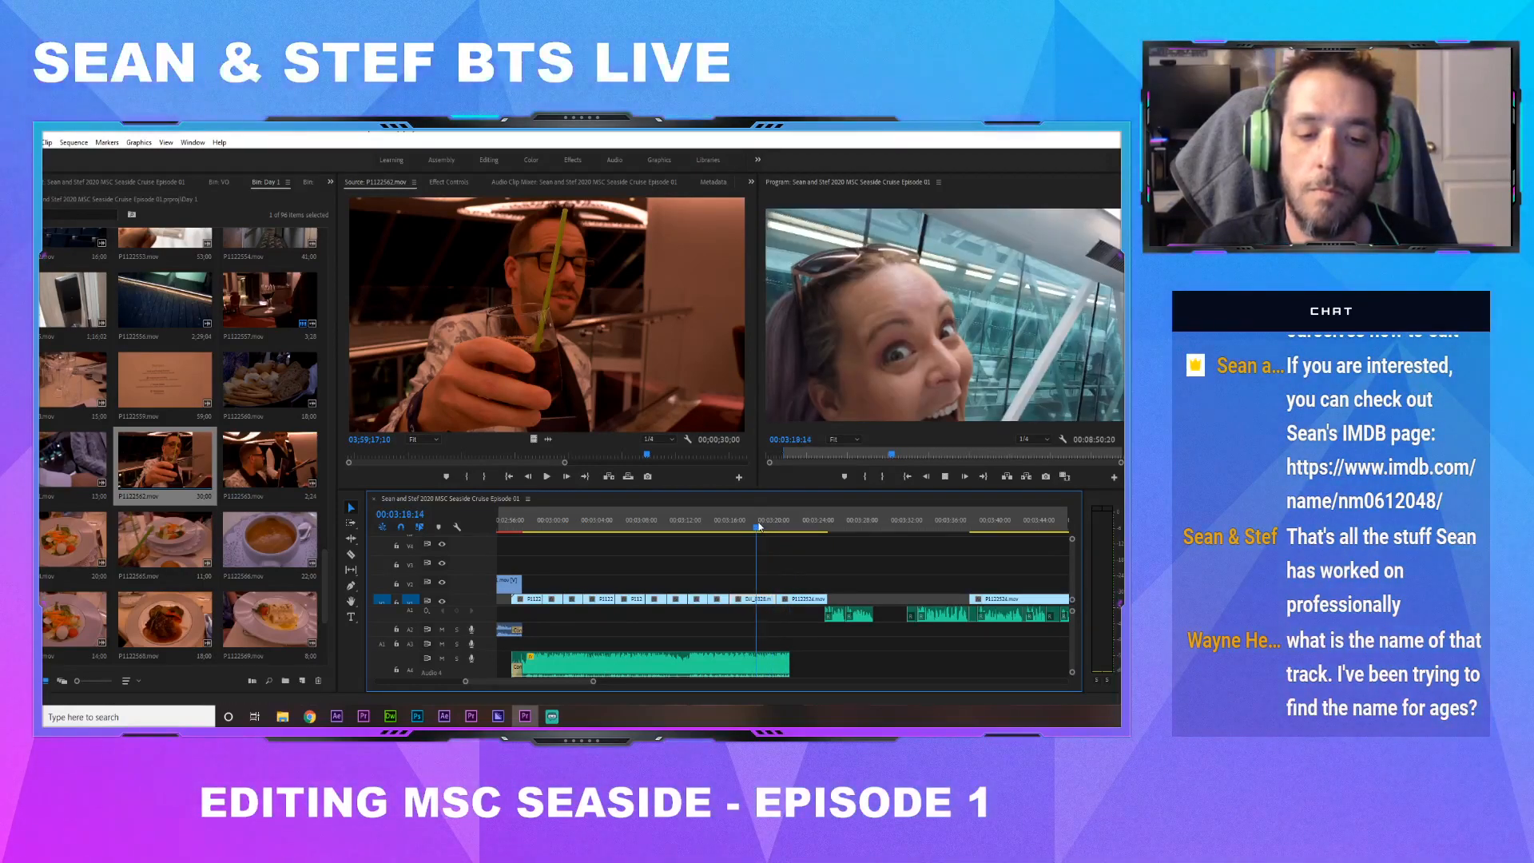
pyautogui.press('space')
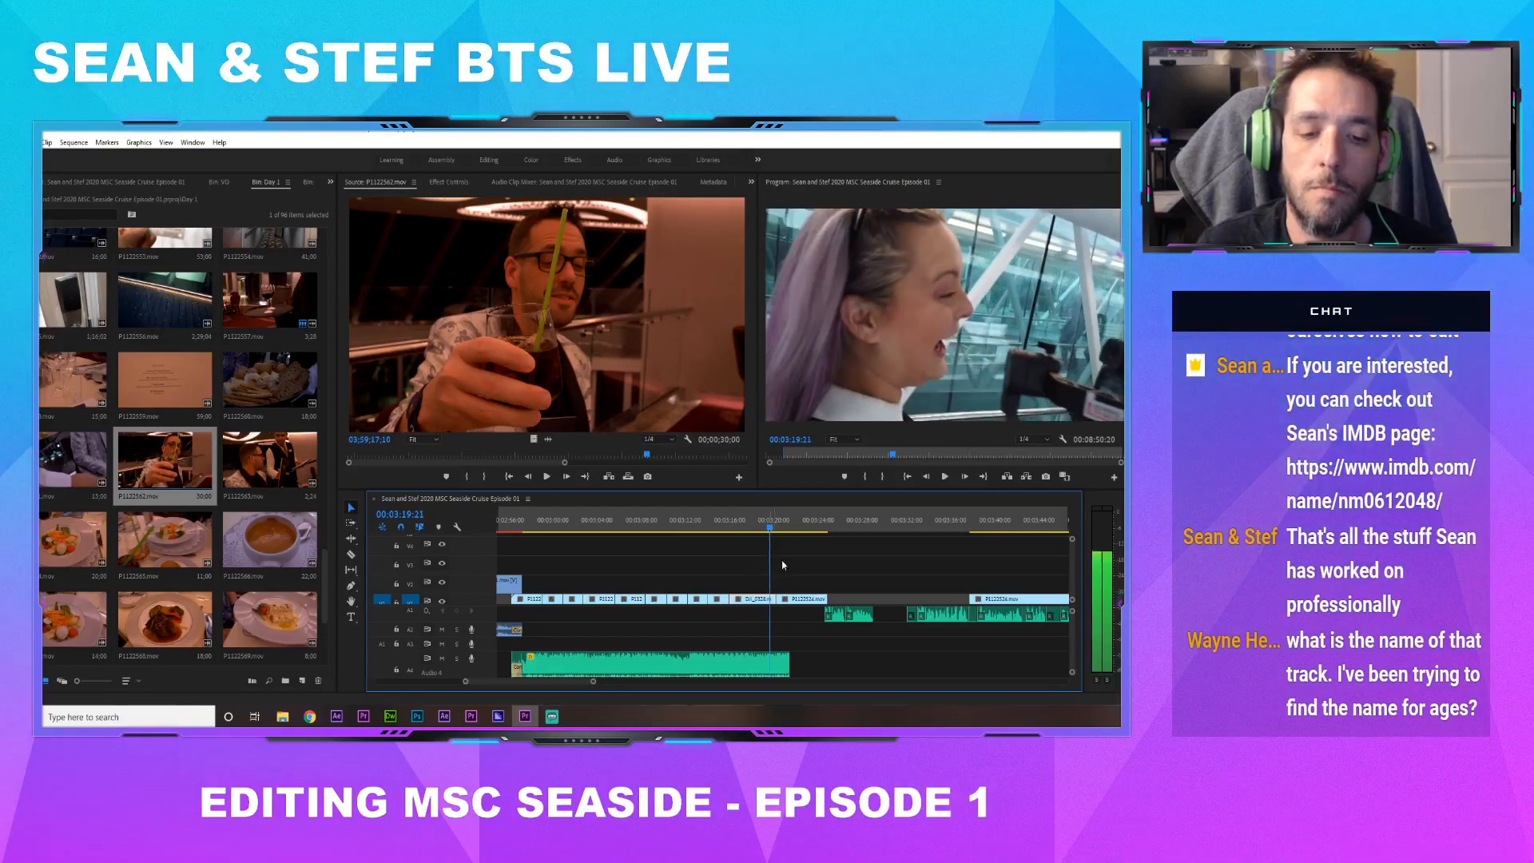
pyautogui.press('space')
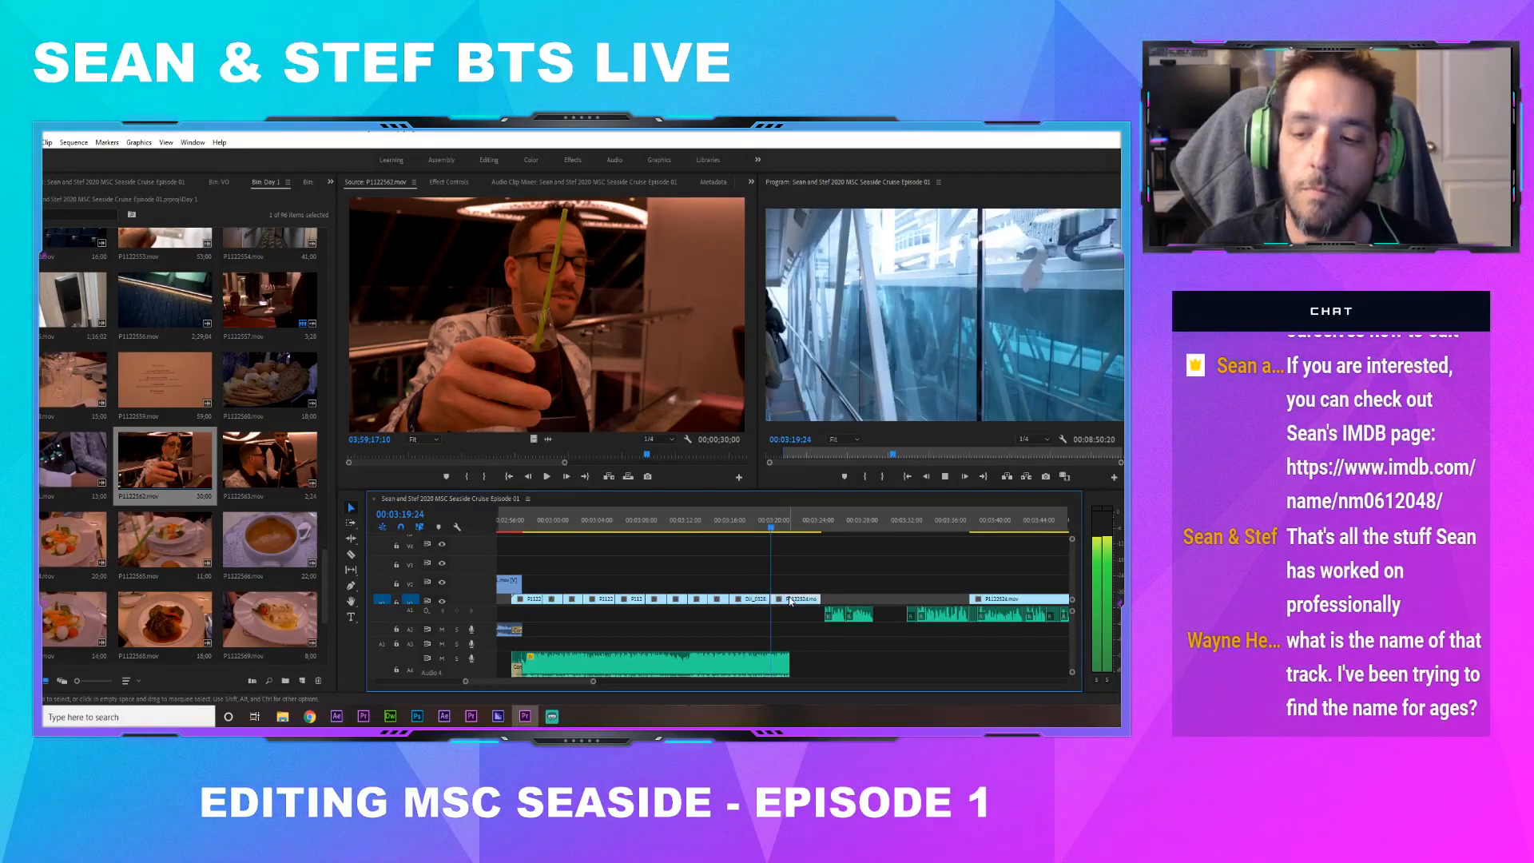
pyautogui.press('space')
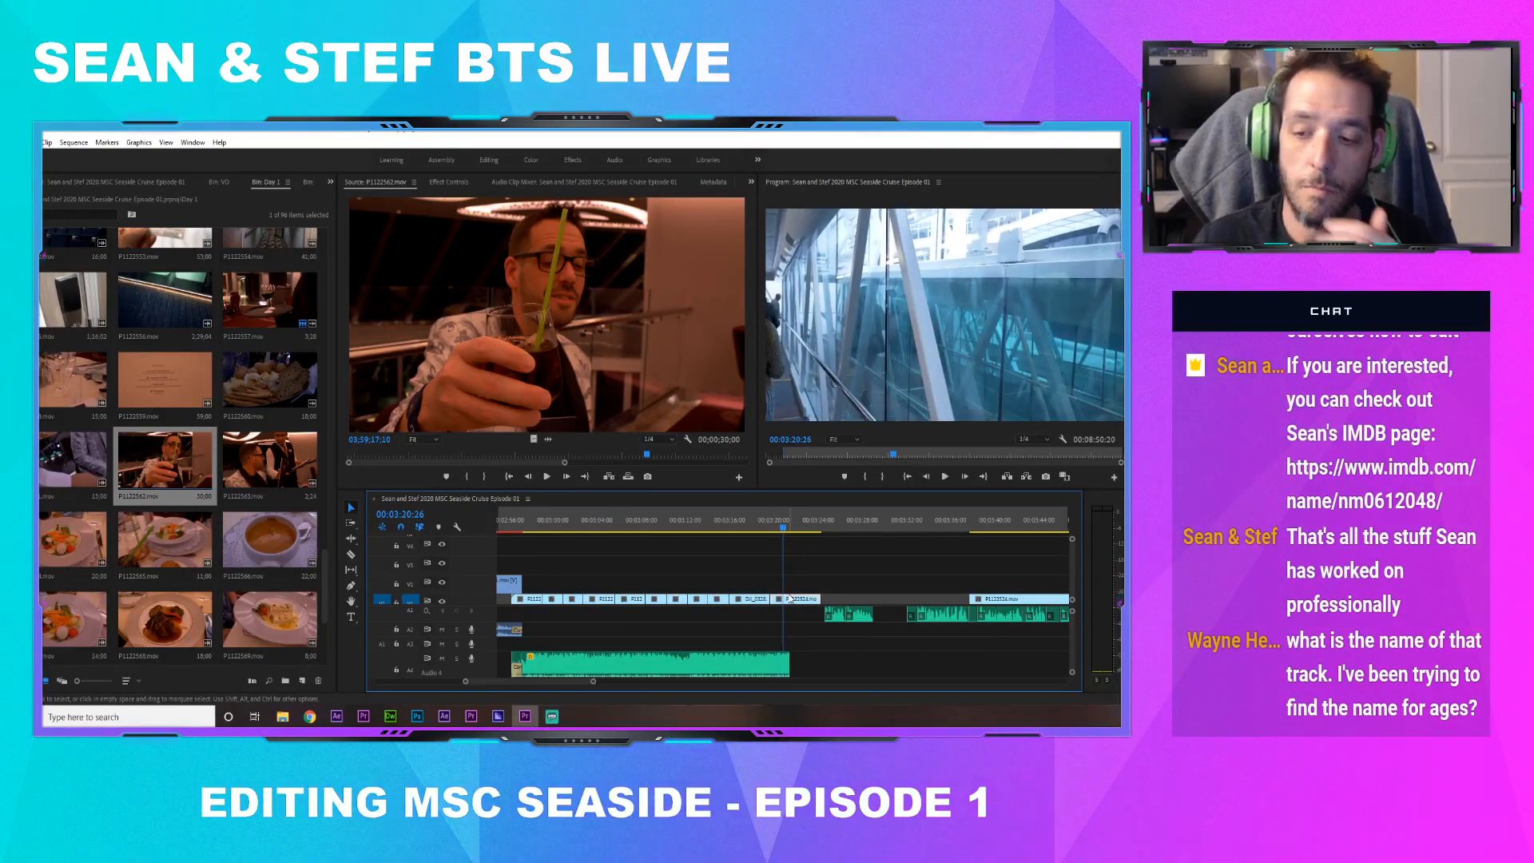
# Open the music clip for viewing, replay the last b-roll shot and extend the music's end to about 3:44
pyautogui.doubleClick(689, 658)
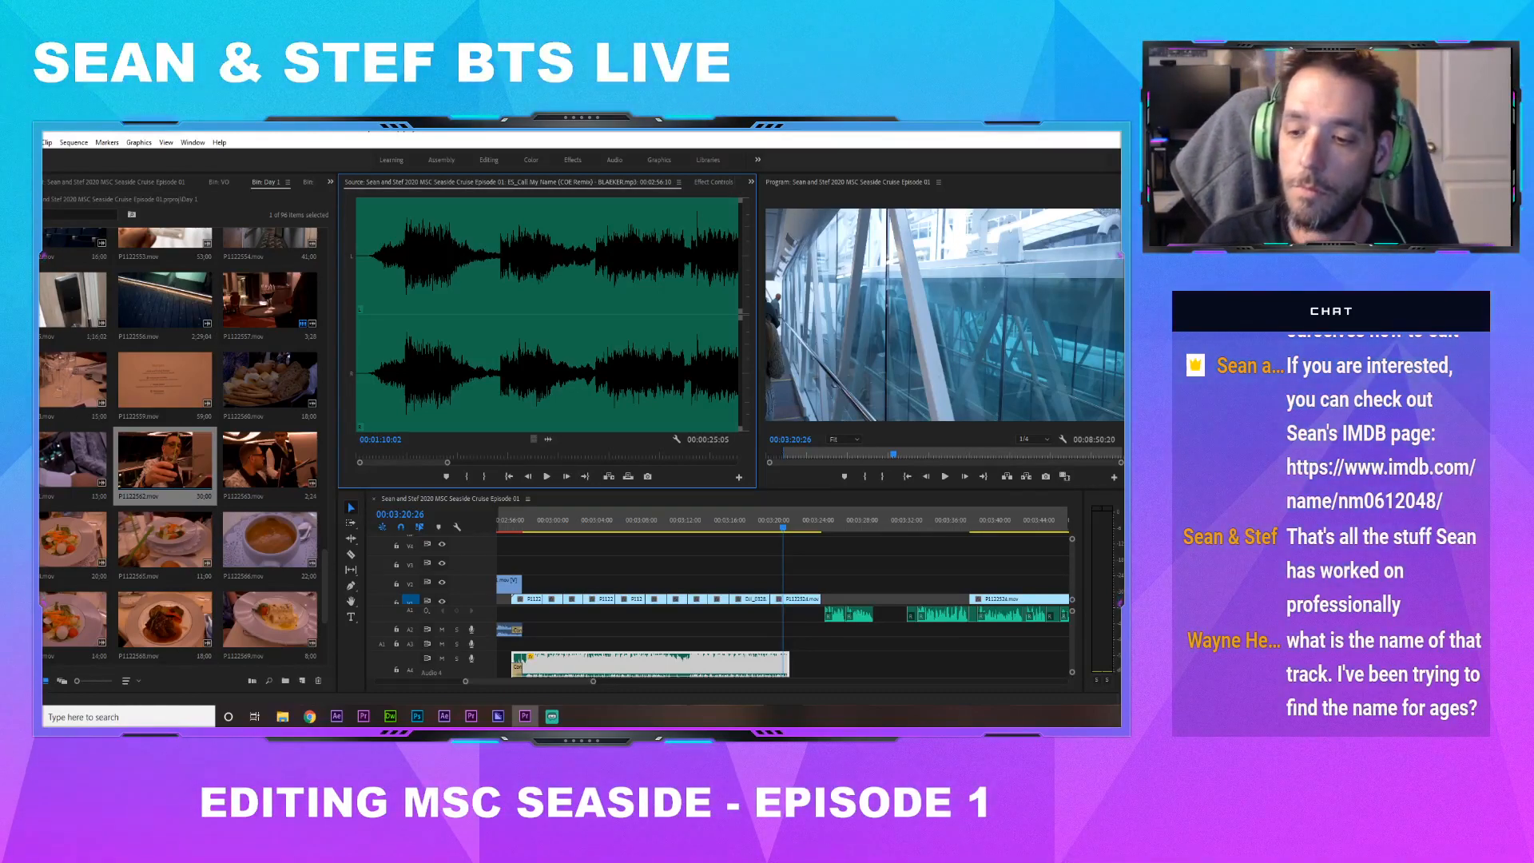
pyautogui.click(789, 526)
pyautogui.moveTo(787, 528); pyautogui.dragTo(762, 530)
pyautogui.press('space')
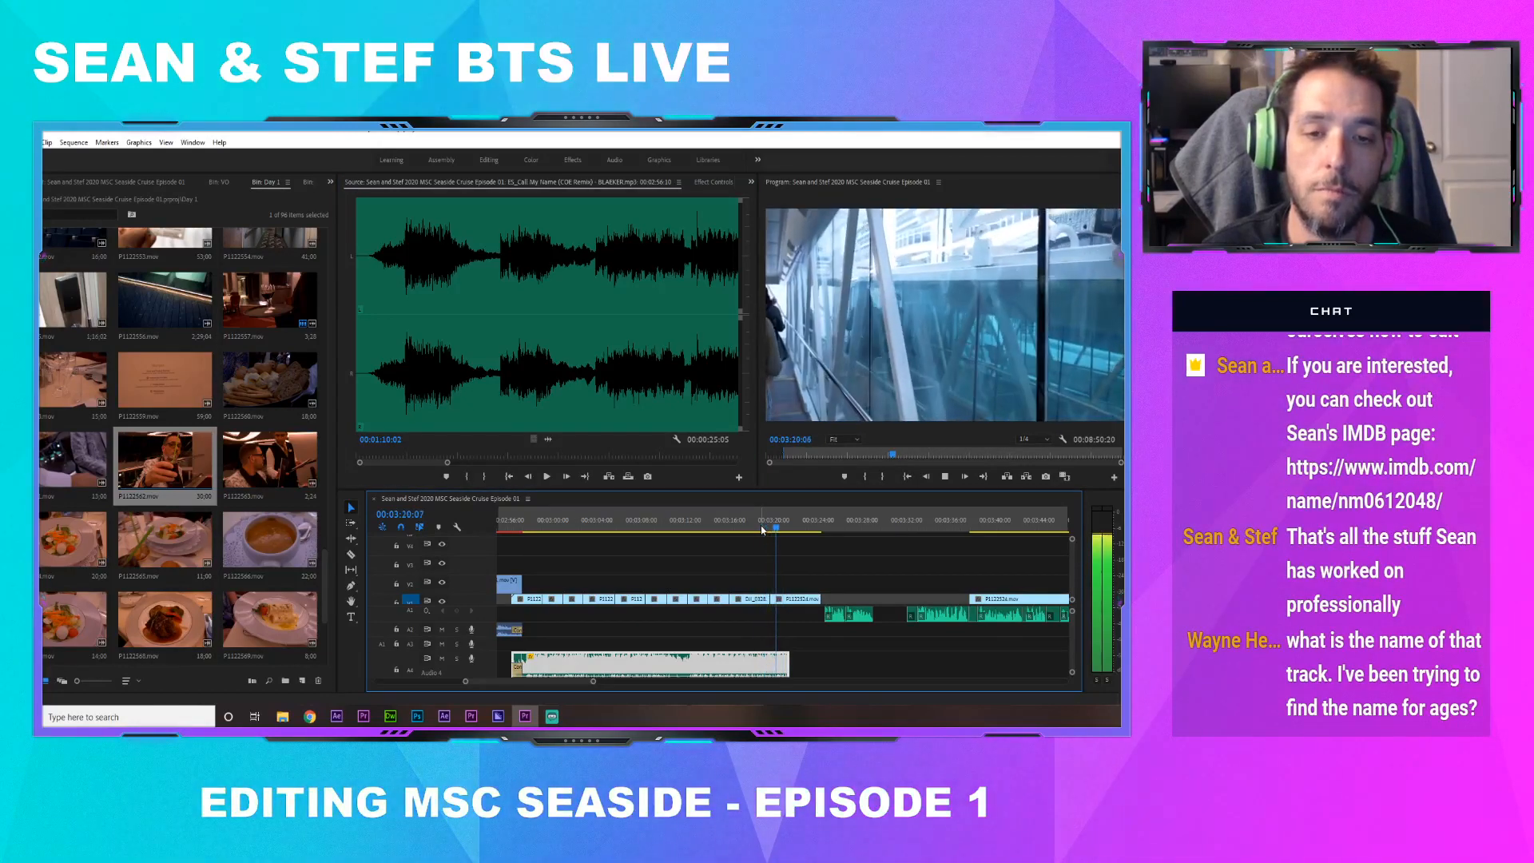
pyautogui.press('space')
pyautogui.moveTo(803, 655); pyautogui.dragTo(1037, 658)
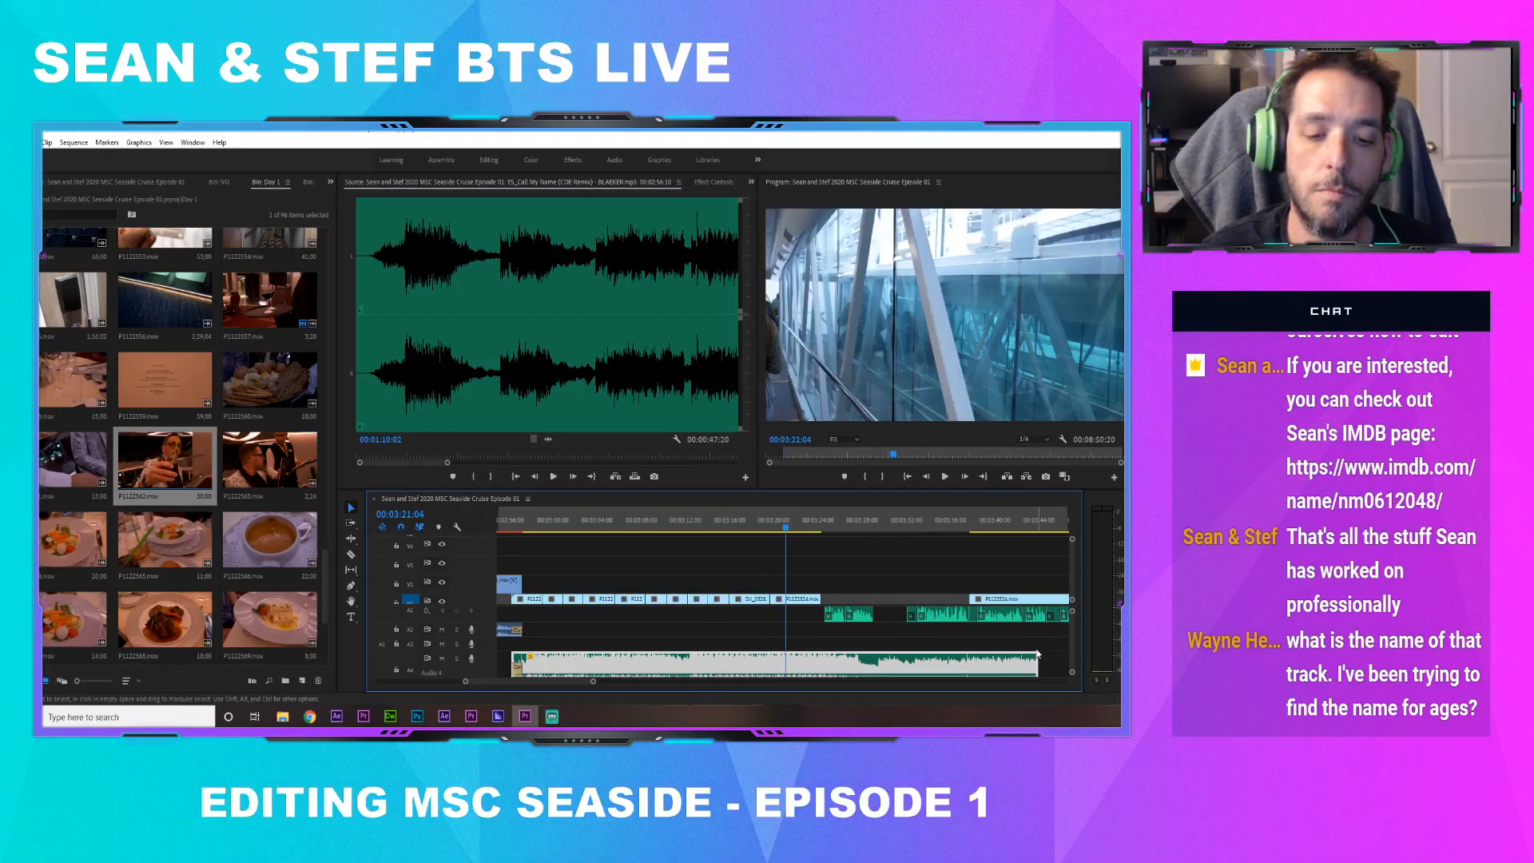
# Play the jet-bridge window clip with the extended music and trim the clip's end to about 3:23
pyautogui.press('space')
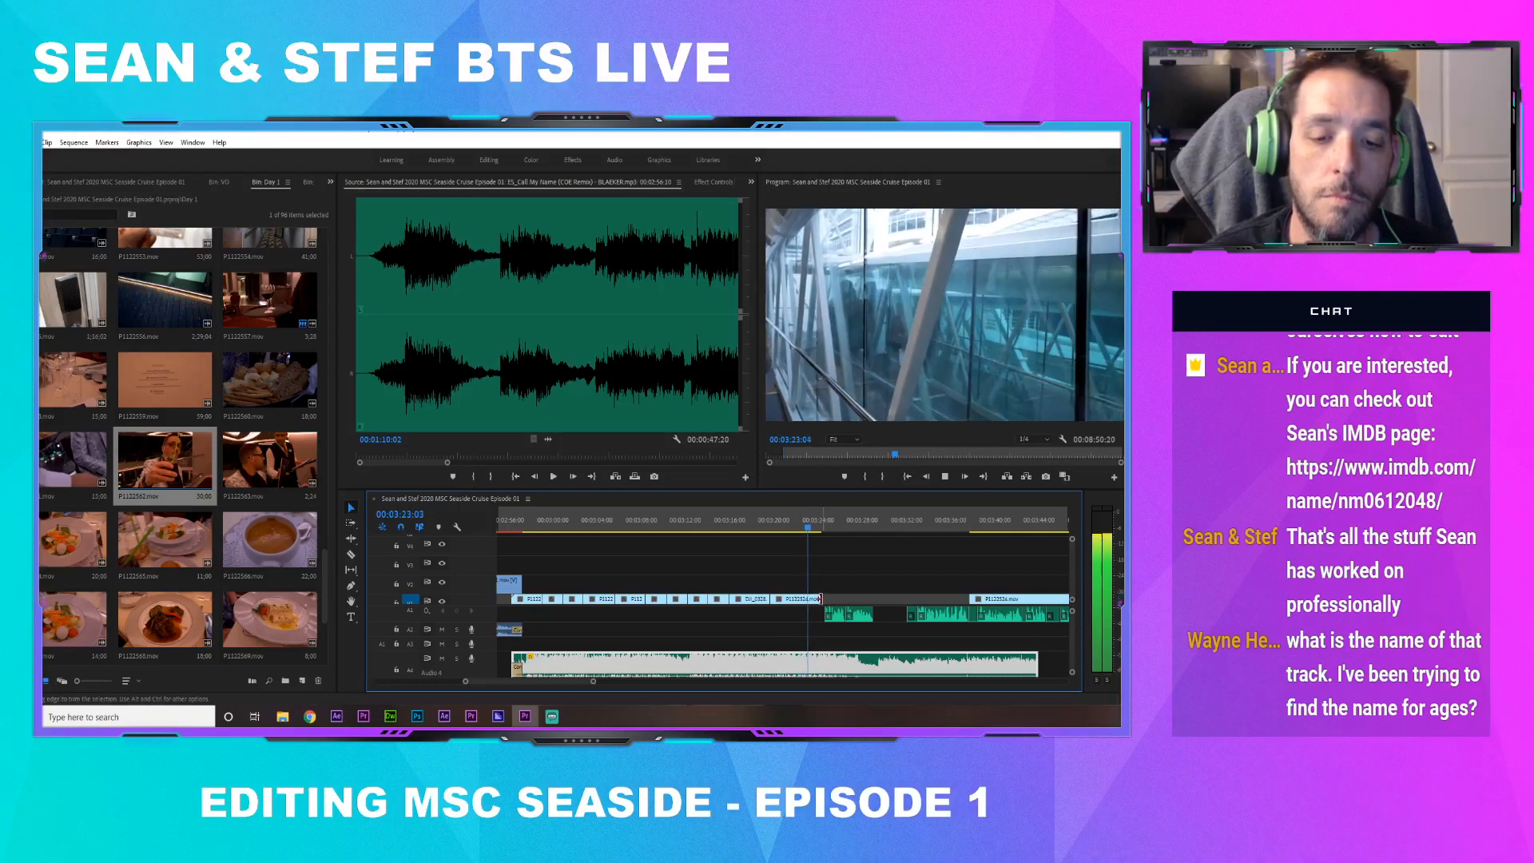
pyautogui.press('space')
pyautogui.moveTo(819, 599); pyautogui.dragTo(810, 600)
# Mute the music track and play the voice clips that follow the boarding b-roll
pyautogui.moveTo(980, 525); pyautogui.dragTo(817, 534)
pyautogui.moveTo(593, 682); pyautogui.dragTo(619, 703)
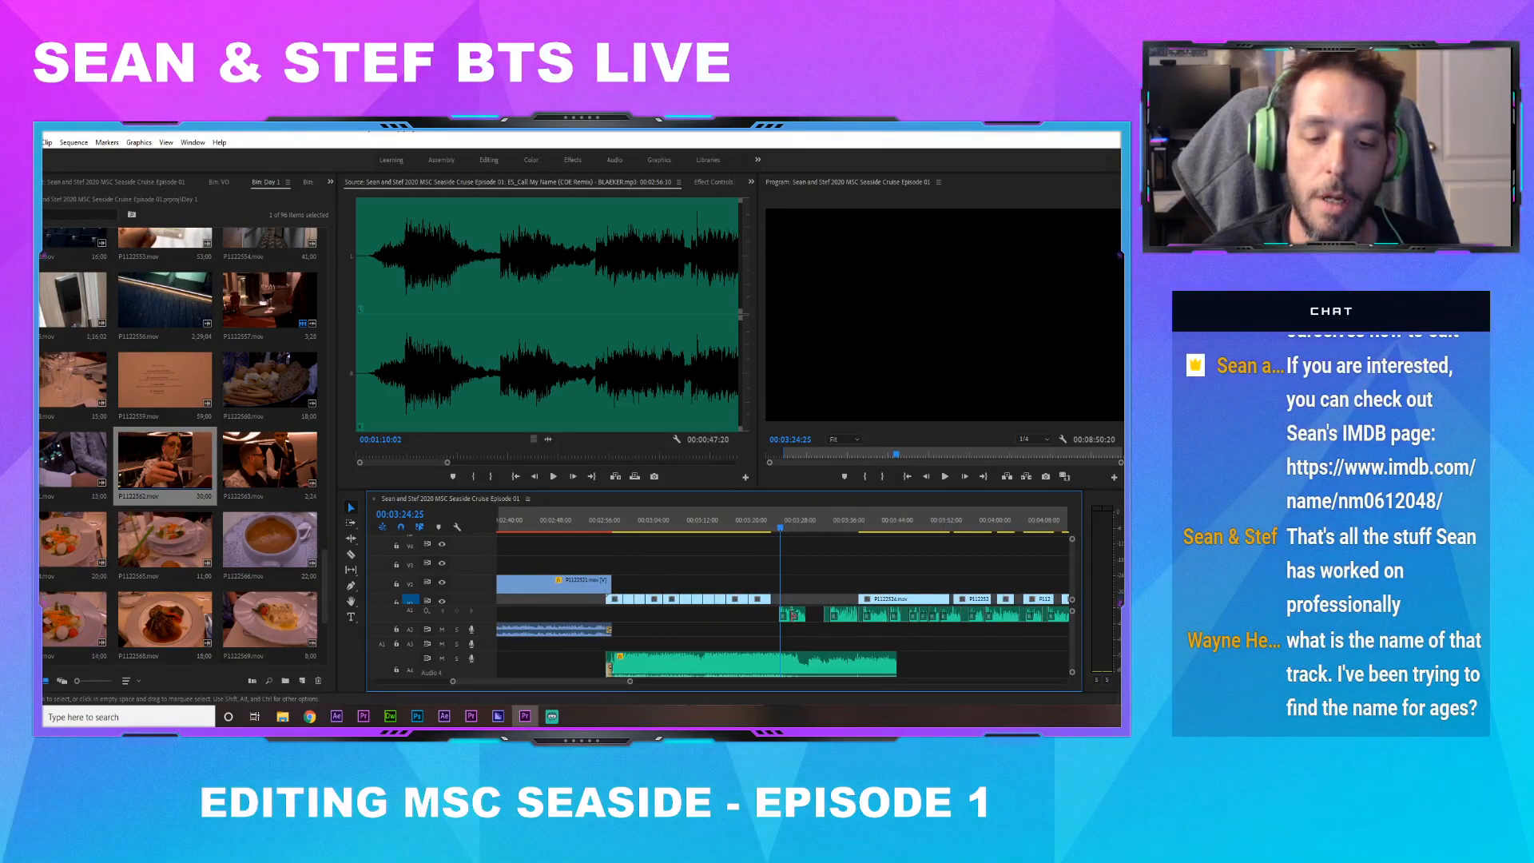
pyautogui.doubleClick(786, 615)
pyautogui.moveTo(776, 522); pyautogui.dragTo(777, 521)
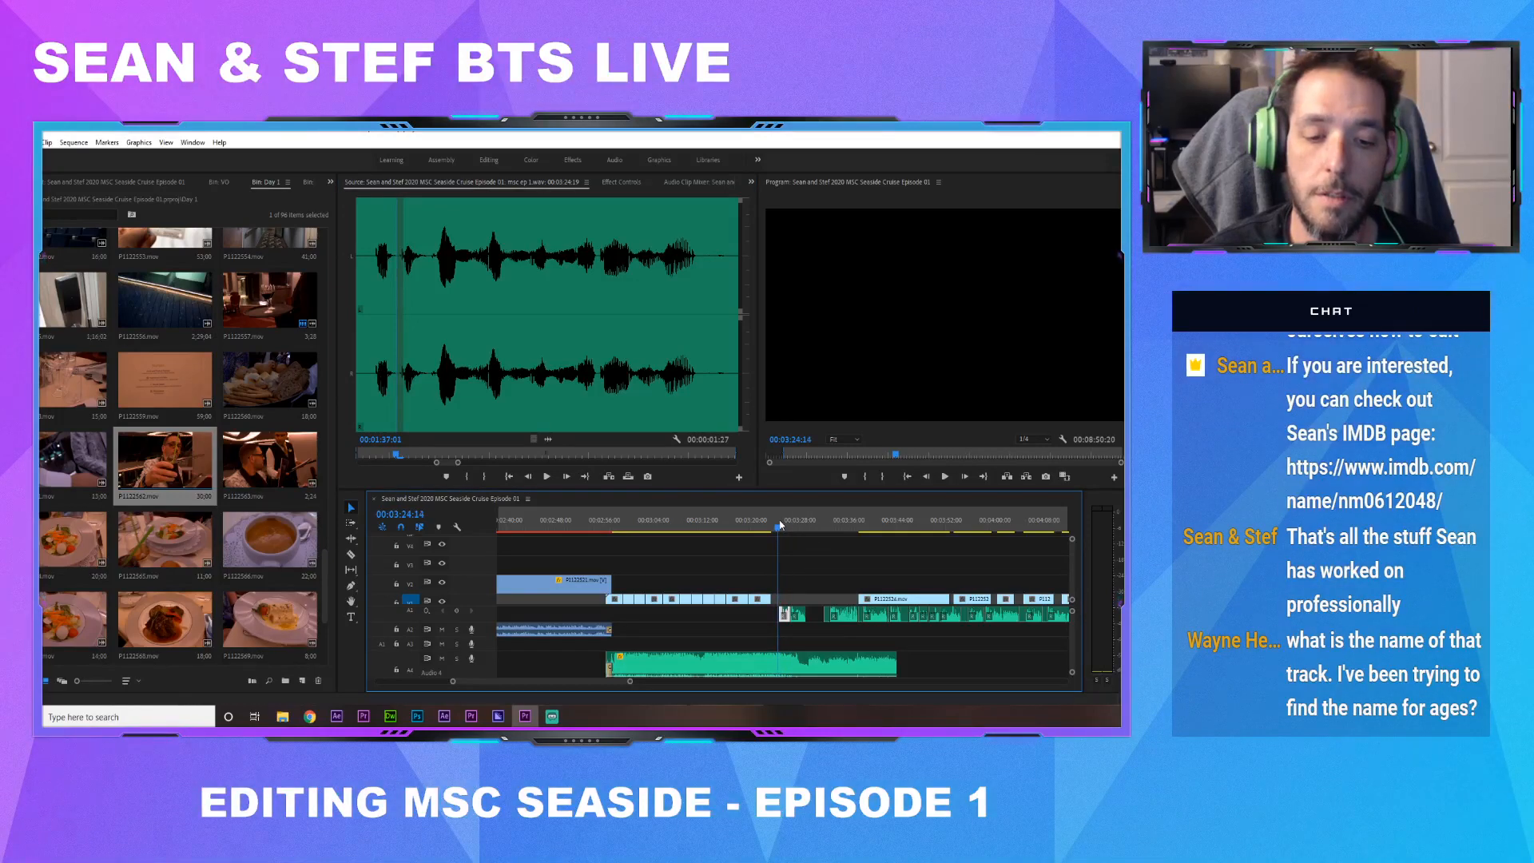
pyautogui.click(442, 657)
pyautogui.press('space')
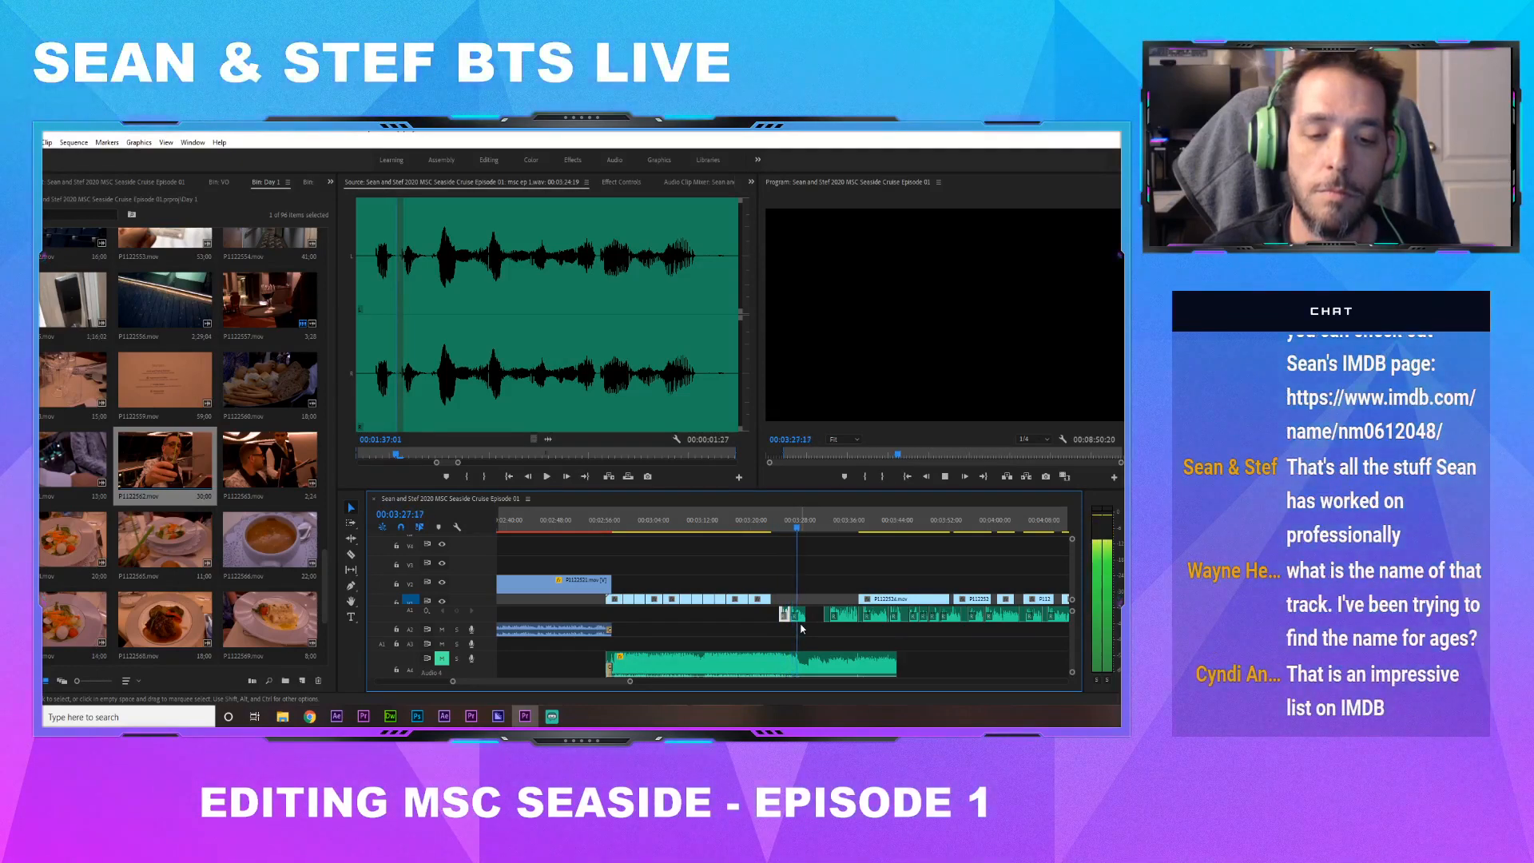
pyautogui.click(823, 521)
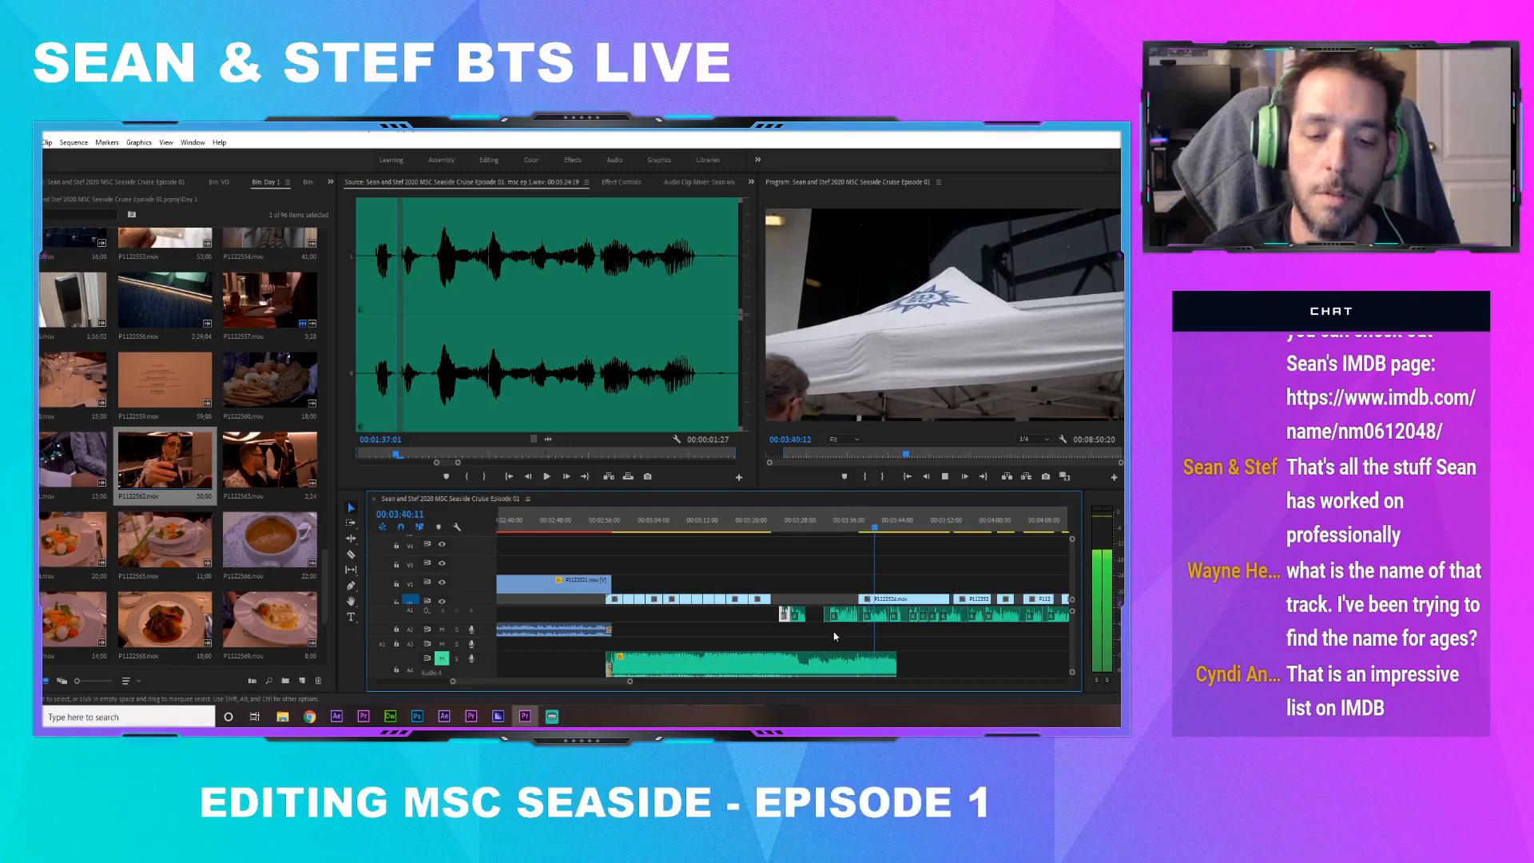
pyautogui.press('space')
# Move the voice clips back under the boarding b-roll, play the first group and shift it to start at about 2:59
pyautogui.moveTo(846, 617); pyautogui.dragTo(760, 618)
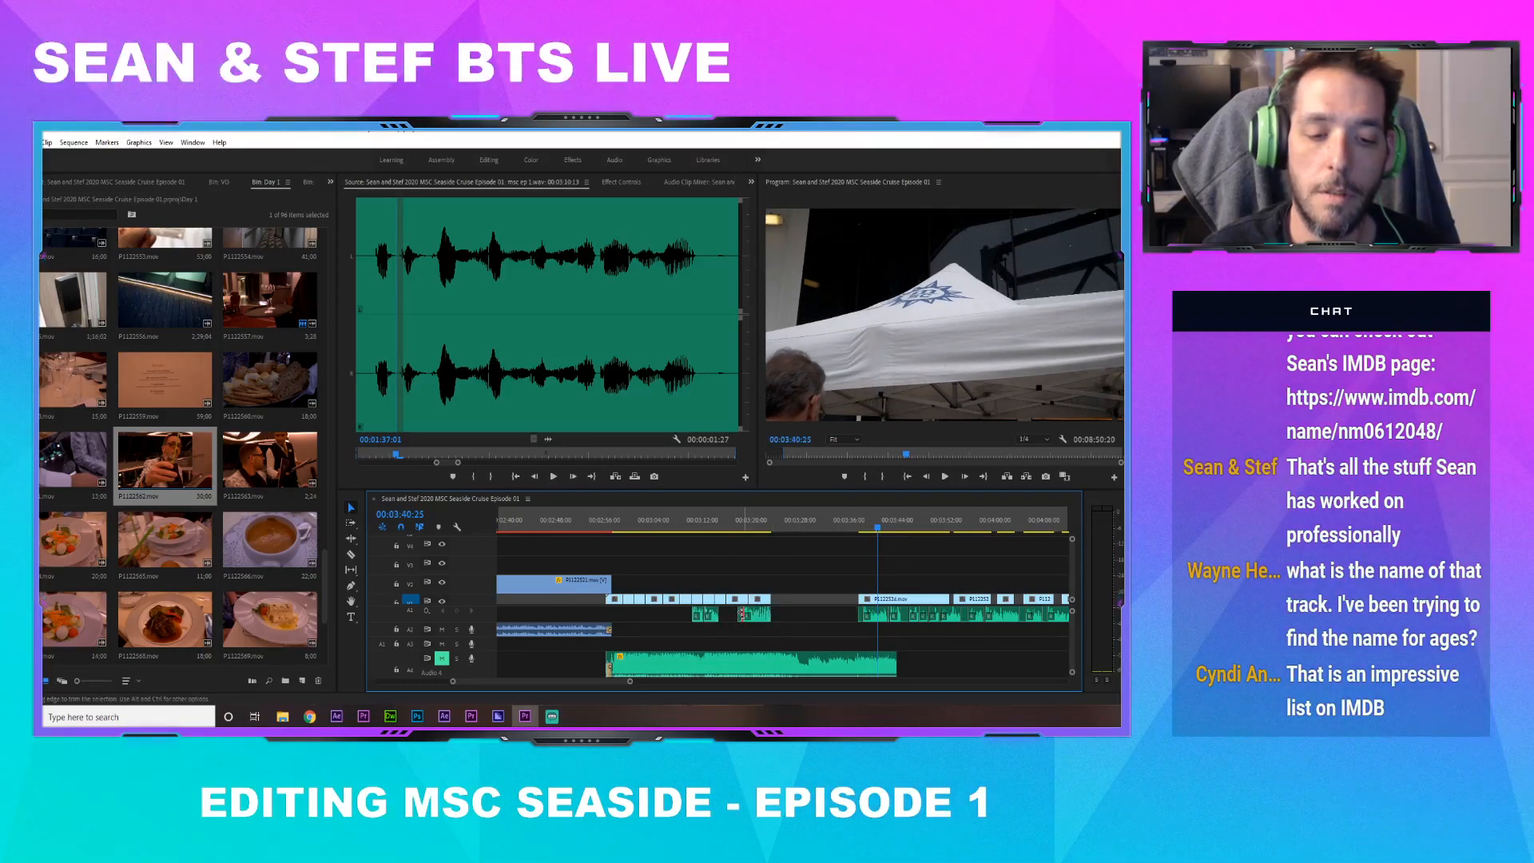
pyautogui.click(609, 521)
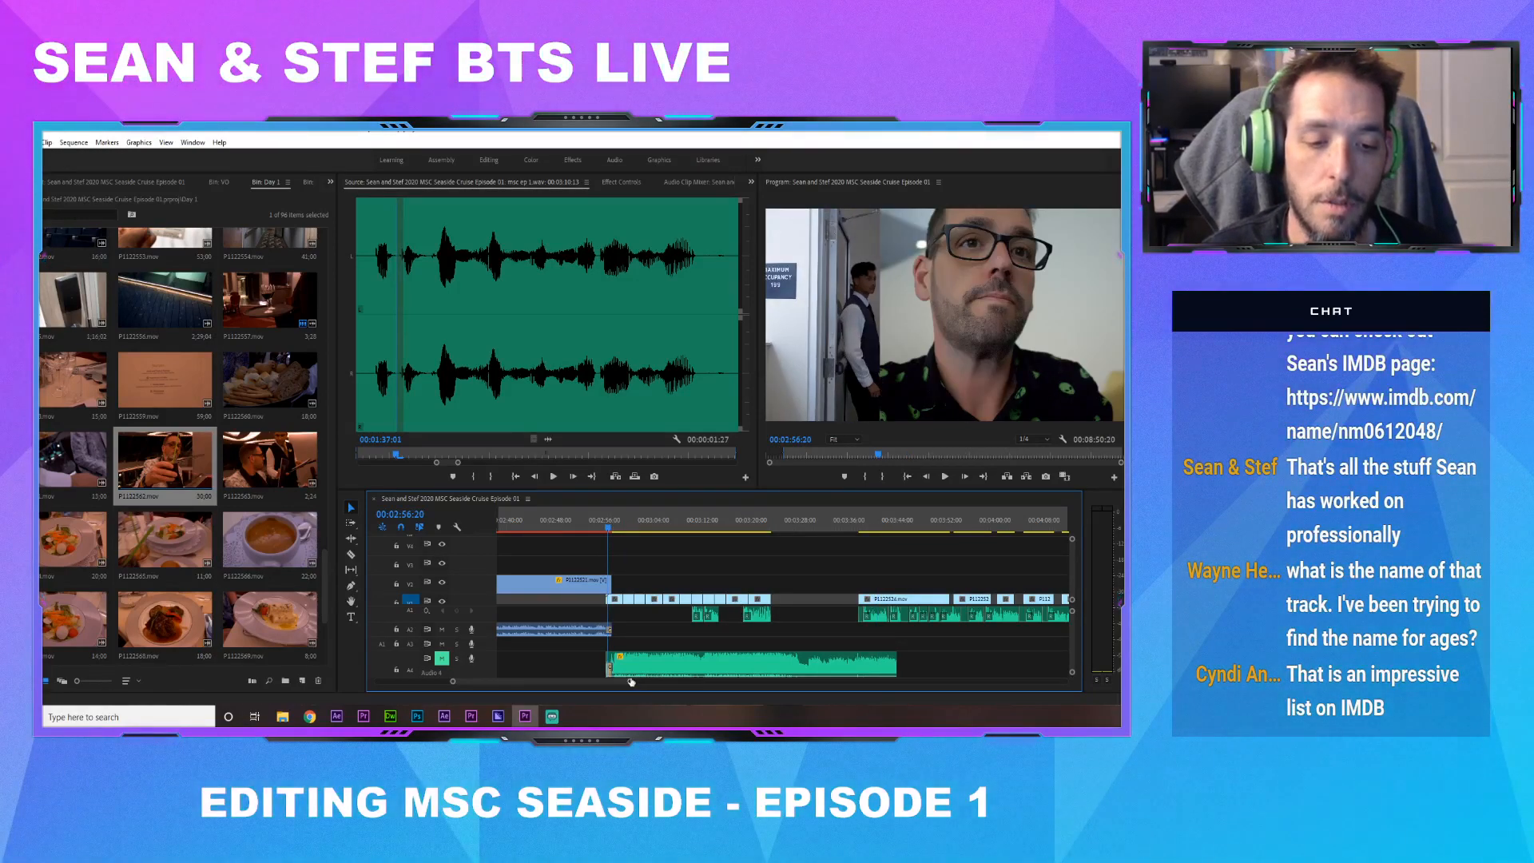
pyautogui.click(693, 529)
pyautogui.press('space')
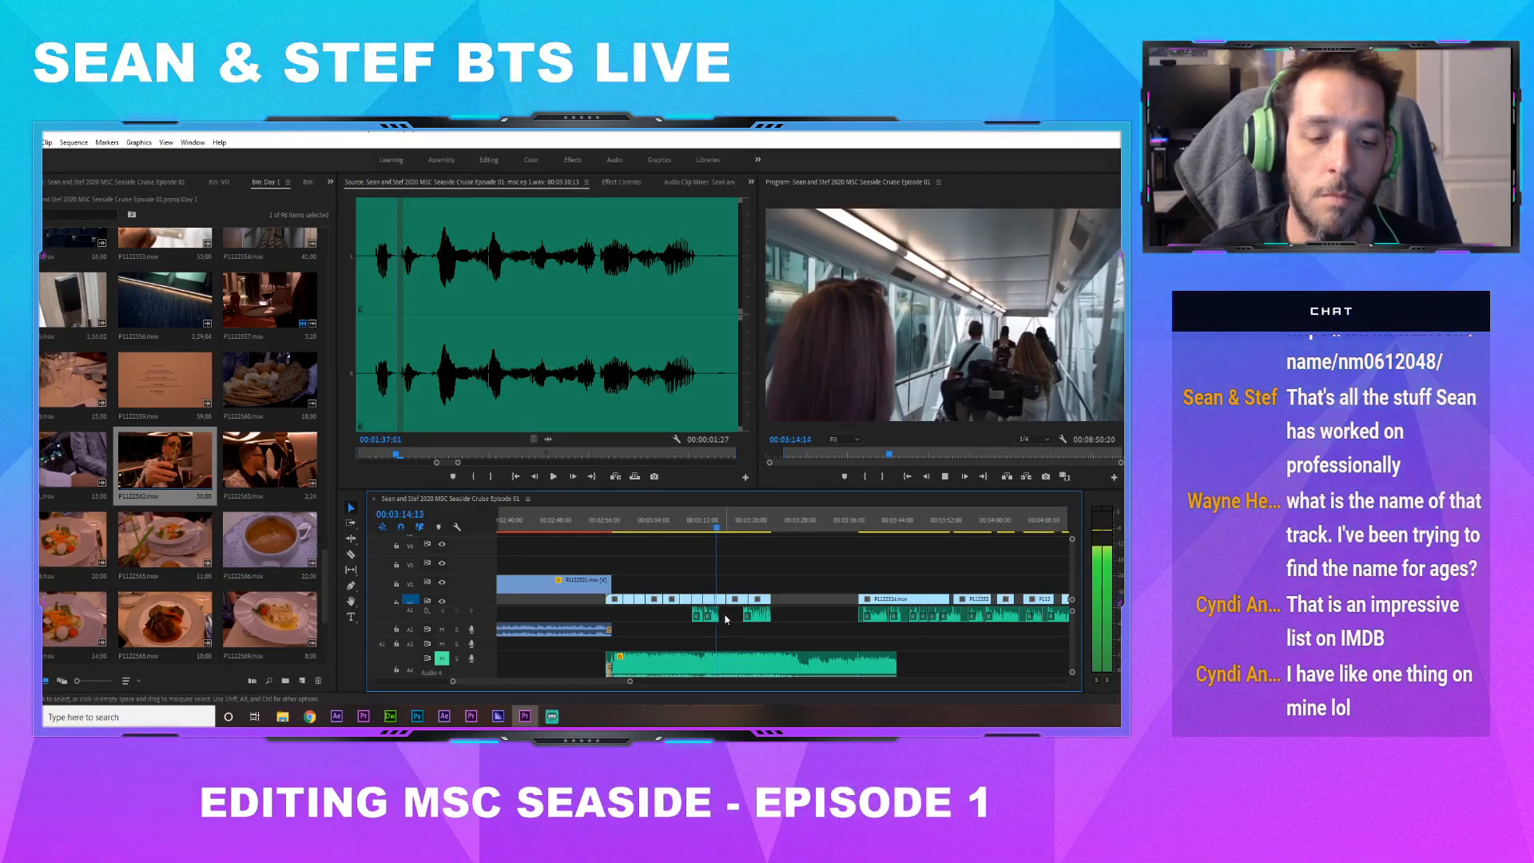
pyautogui.press('space')
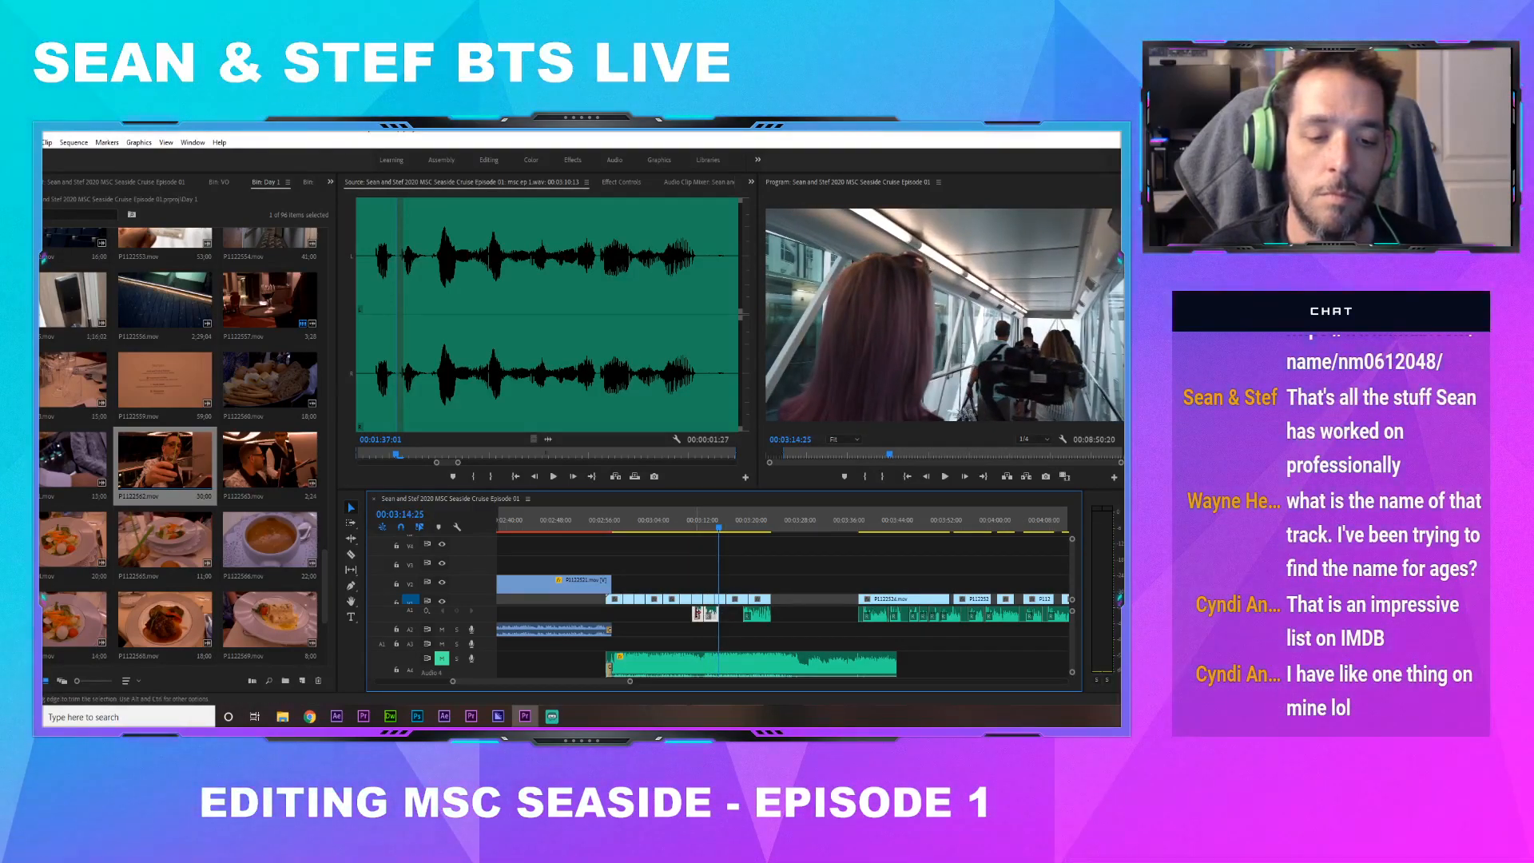
pyautogui.moveTo(696, 613); pyautogui.dragTo(623, 613)
pyautogui.click(675, 619)
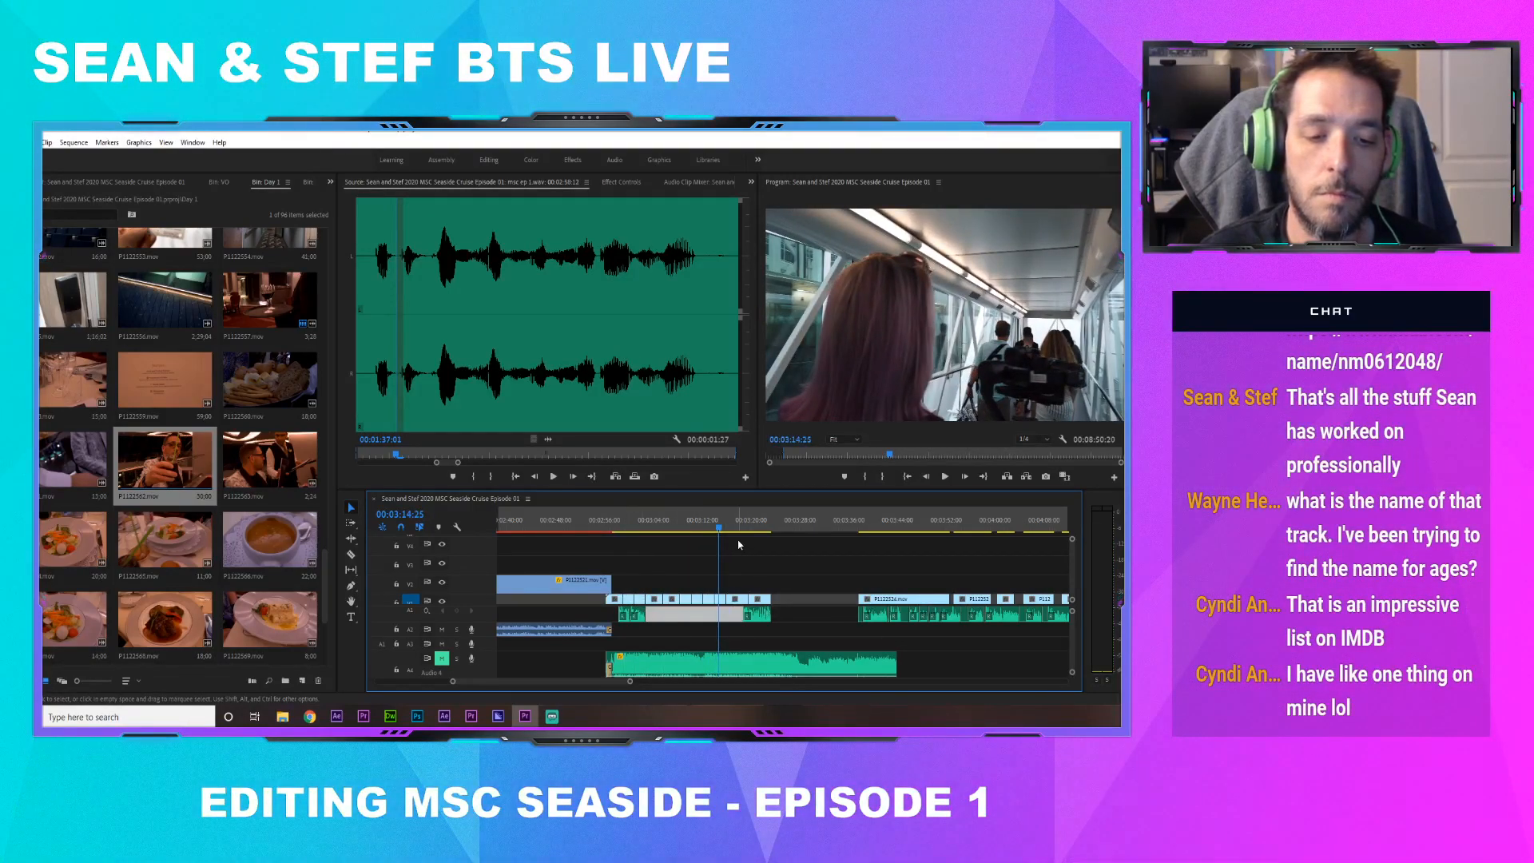
# Play the second voice group, move it to start at about 3:10, play the b-roll from there and save the project
pyautogui.click(743, 525)
pyautogui.press('space')
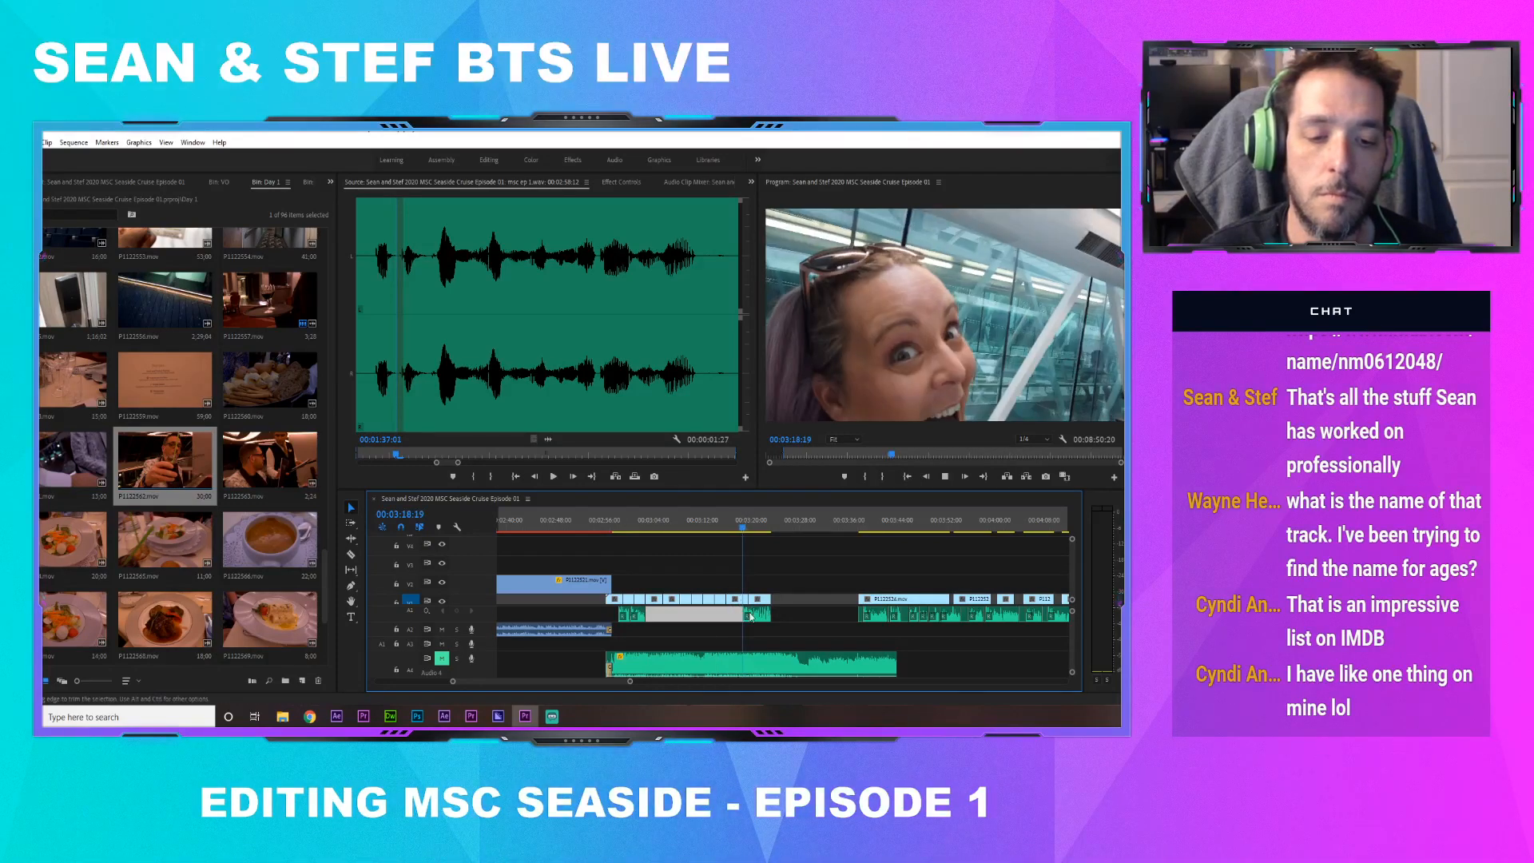
pyautogui.click(731, 524)
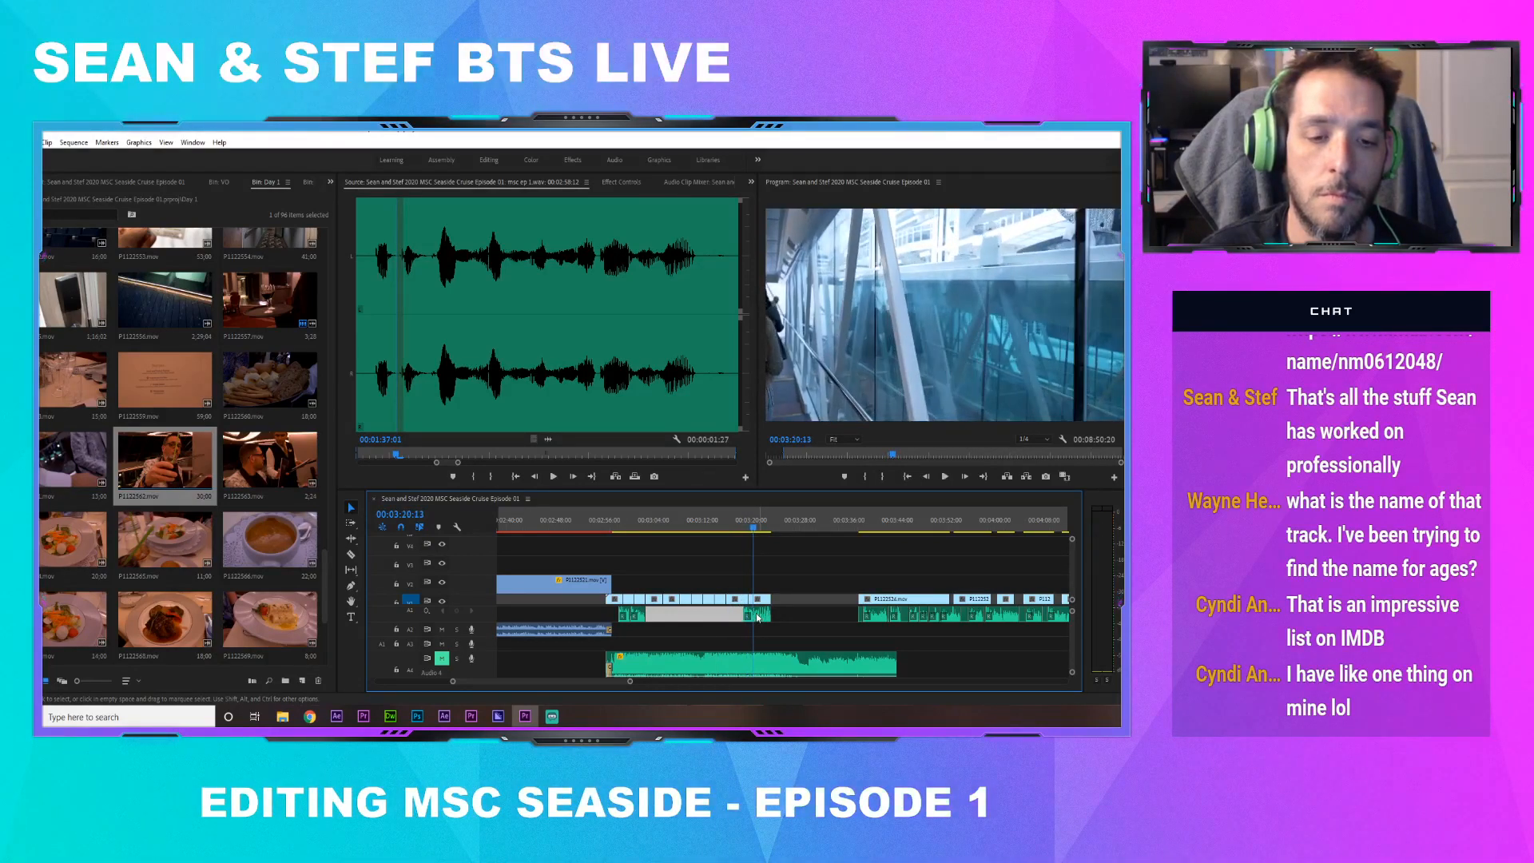
pyautogui.moveTo(761, 614); pyautogui.dragTo(708, 617)
pyautogui.click(688, 527)
pyautogui.press('space')
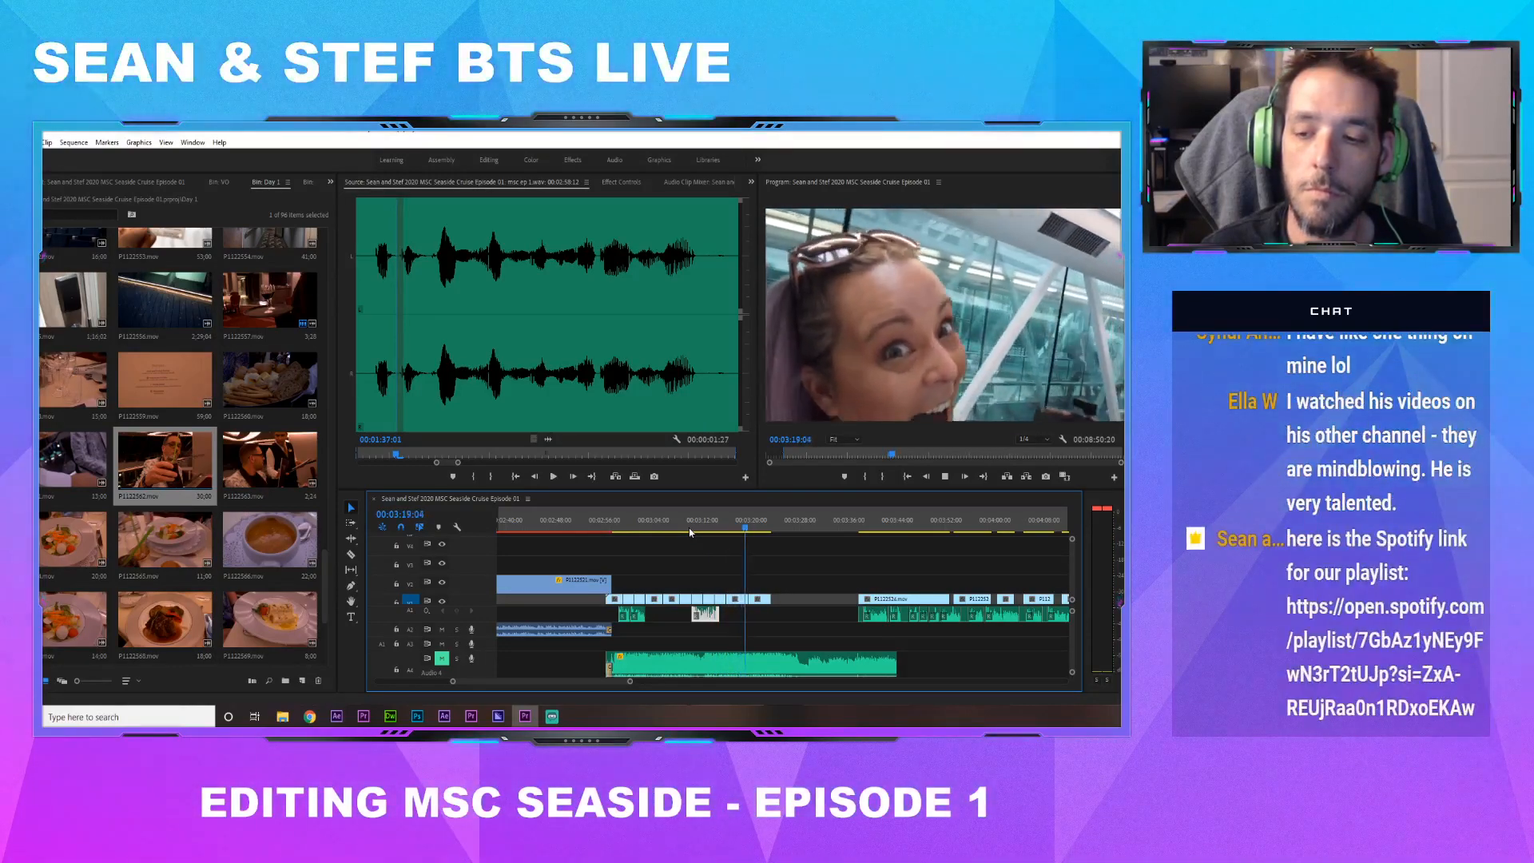
pyautogui.press('space')
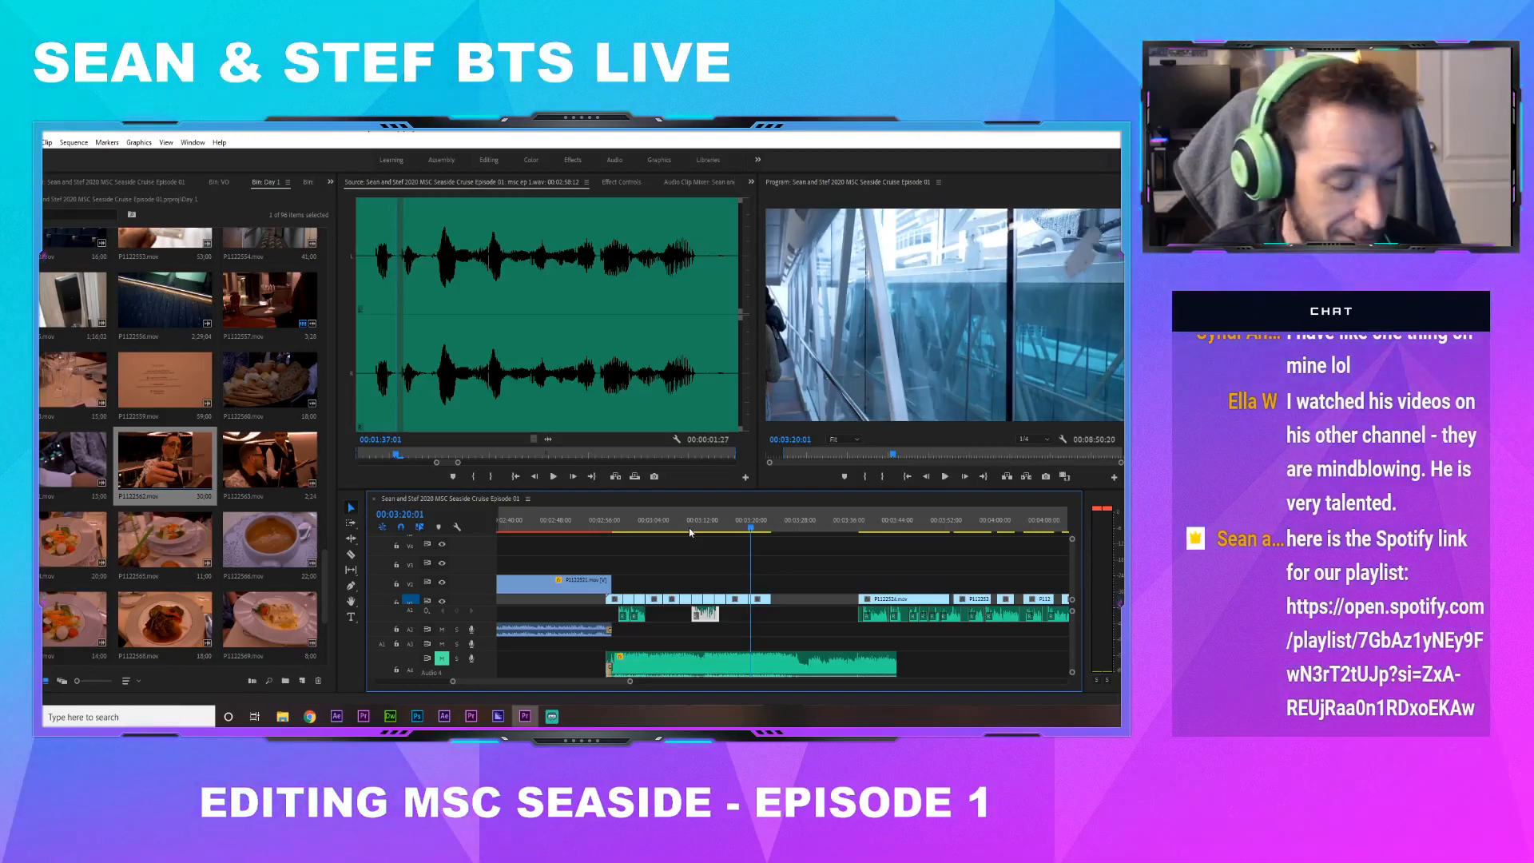
pyautogui.hotkey('ctrl', 's')
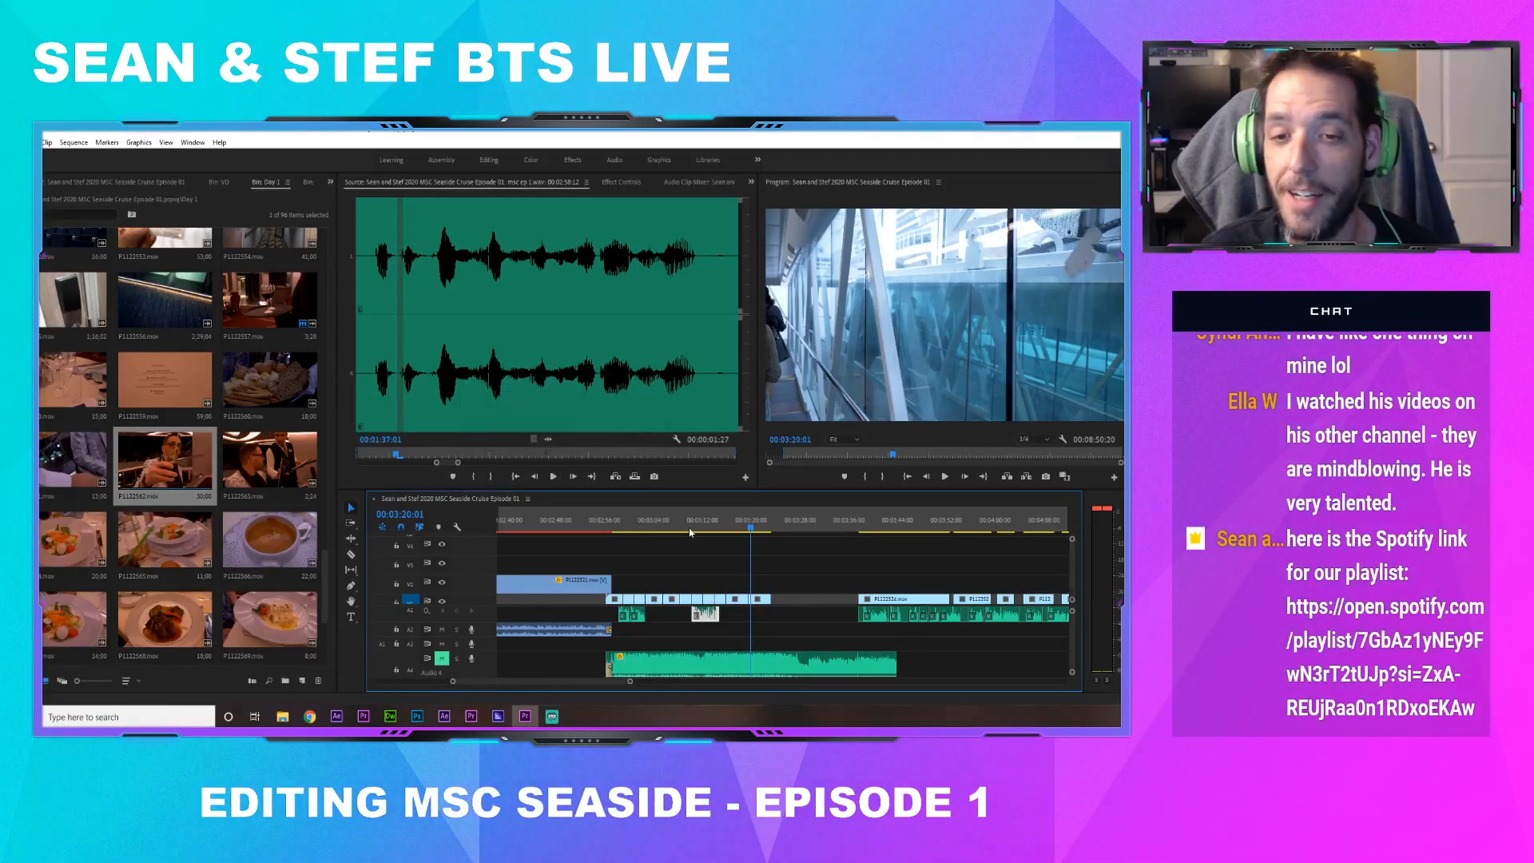
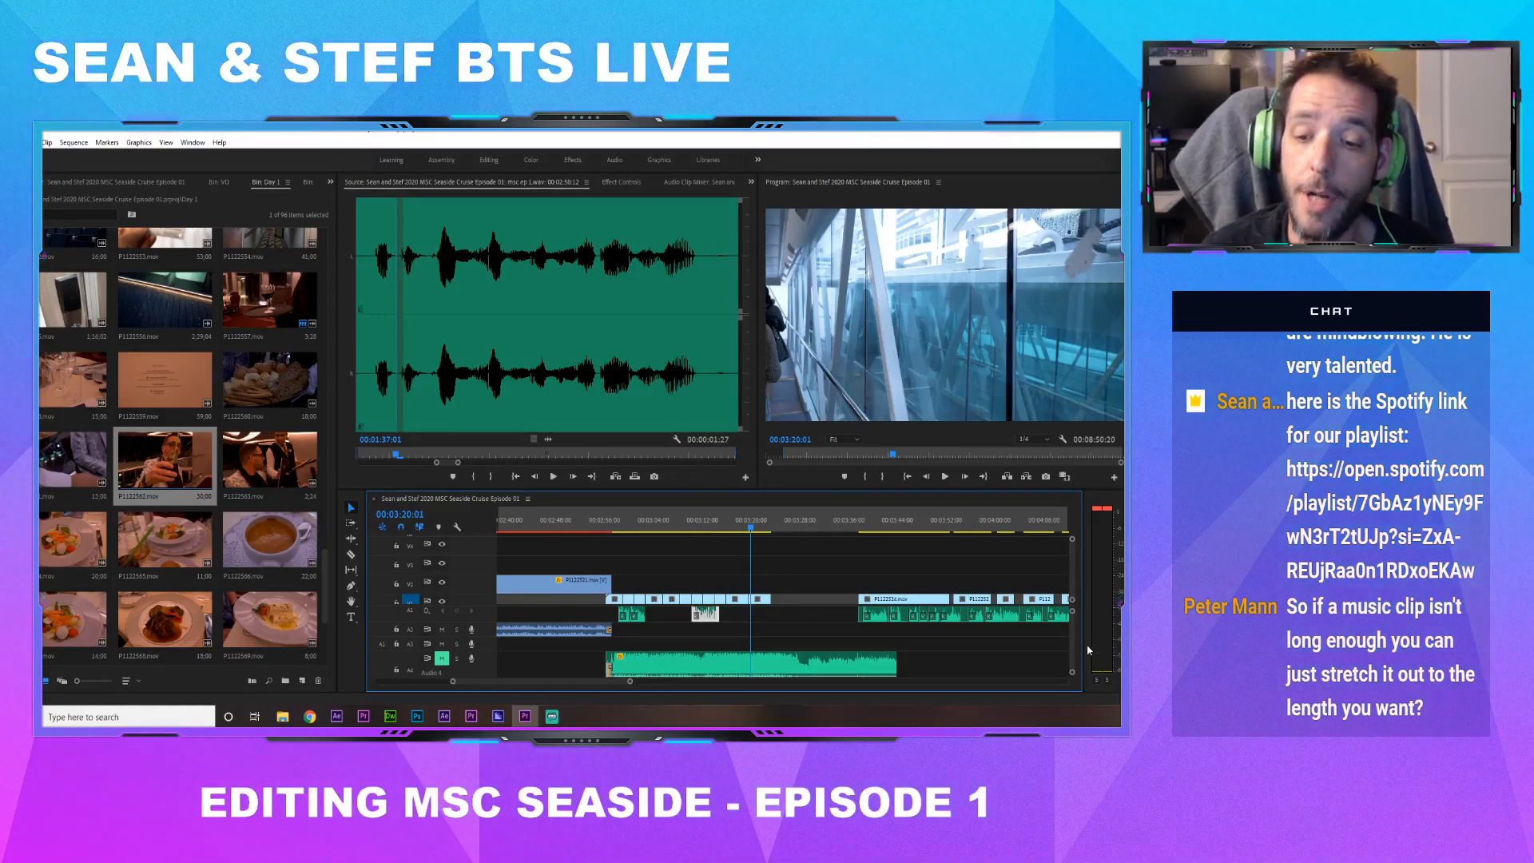
# Inspect the music track and play the cut into the jet-bridge window clip from about 3:19
pyautogui.moveTo(1072, 645); pyautogui.dragTo(1074, 650)
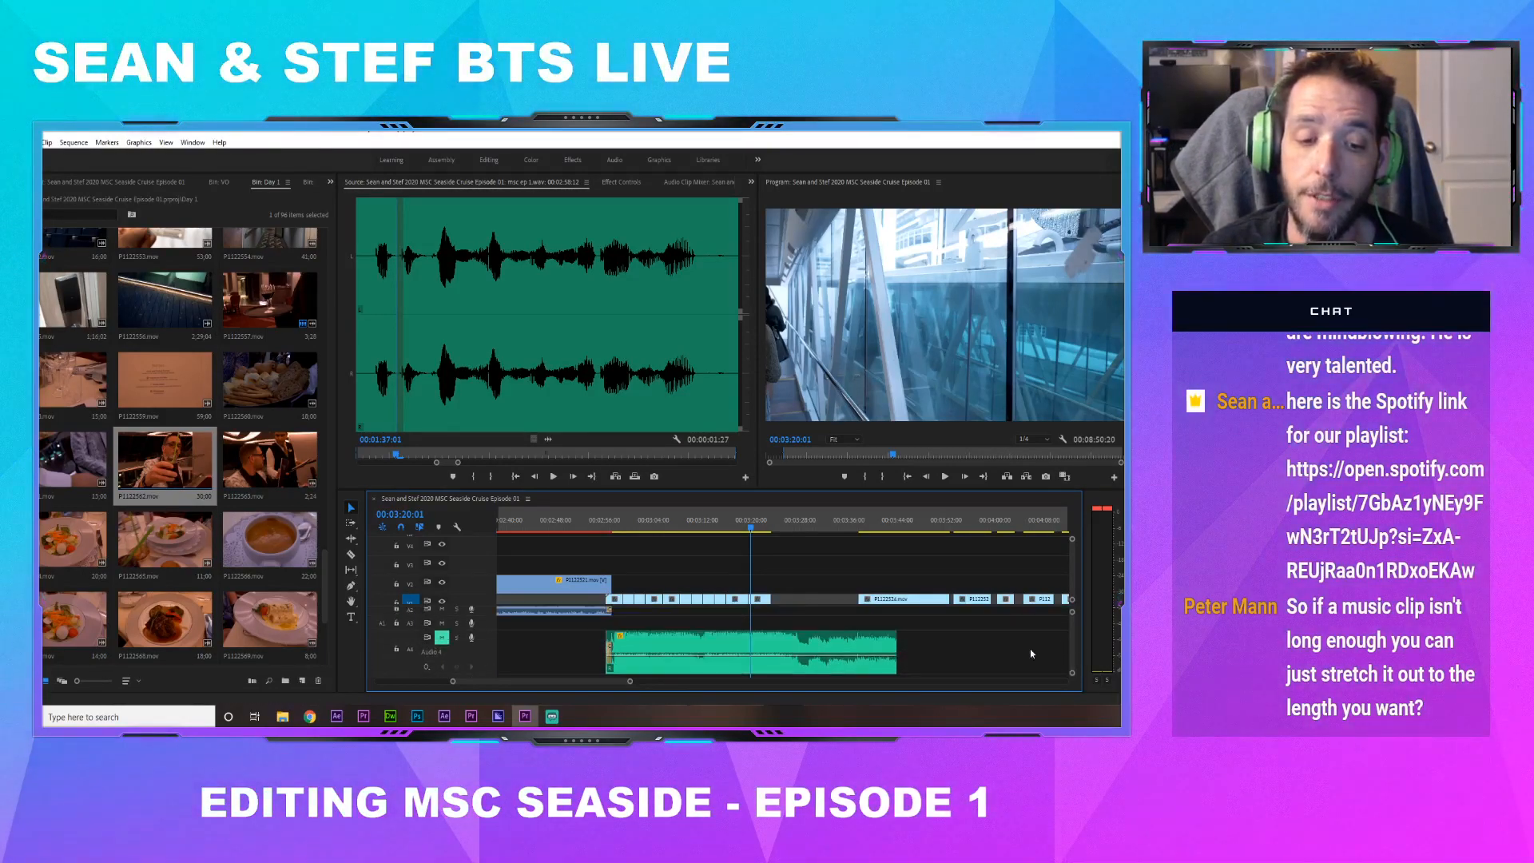
pyautogui.moveTo(628, 681); pyautogui.dragTo(594, 682)
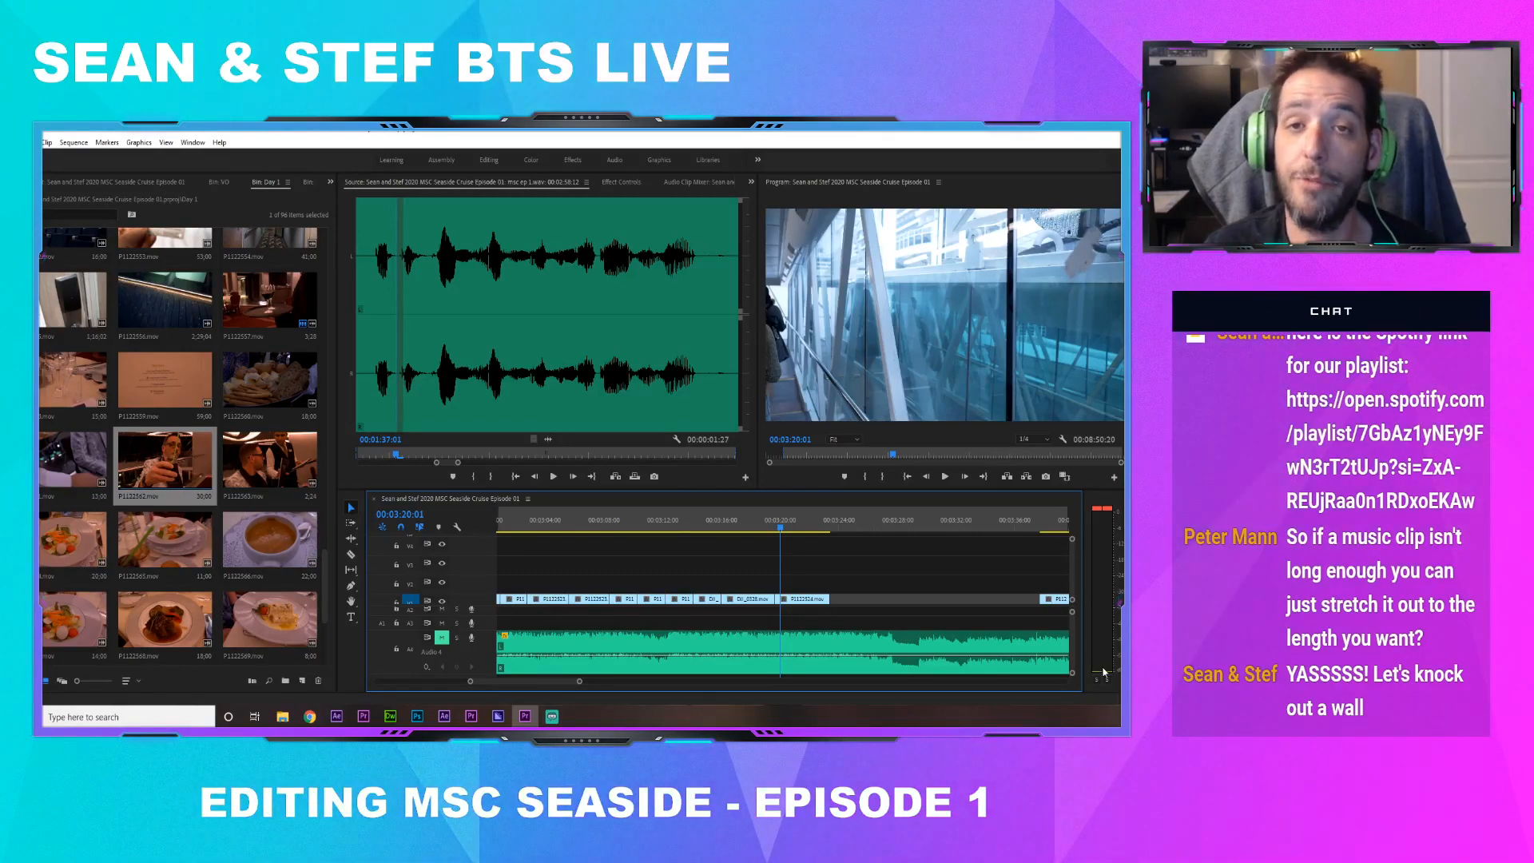
pyautogui.moveTo(791, 525); pyautogui.dragTo(771, 525)
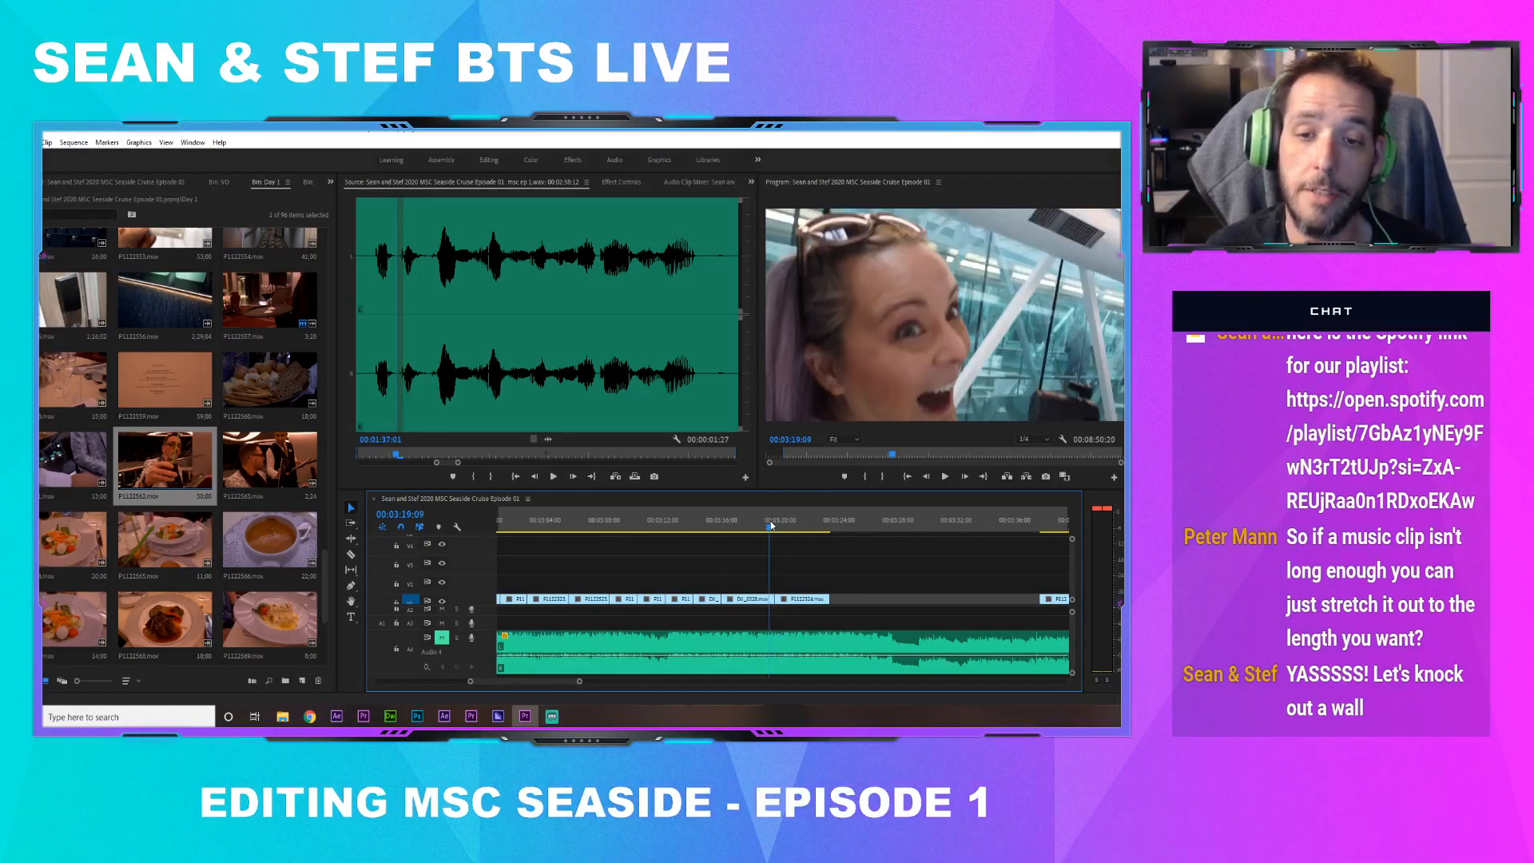
pyautogui.press('space')
pyautogui.press('space')
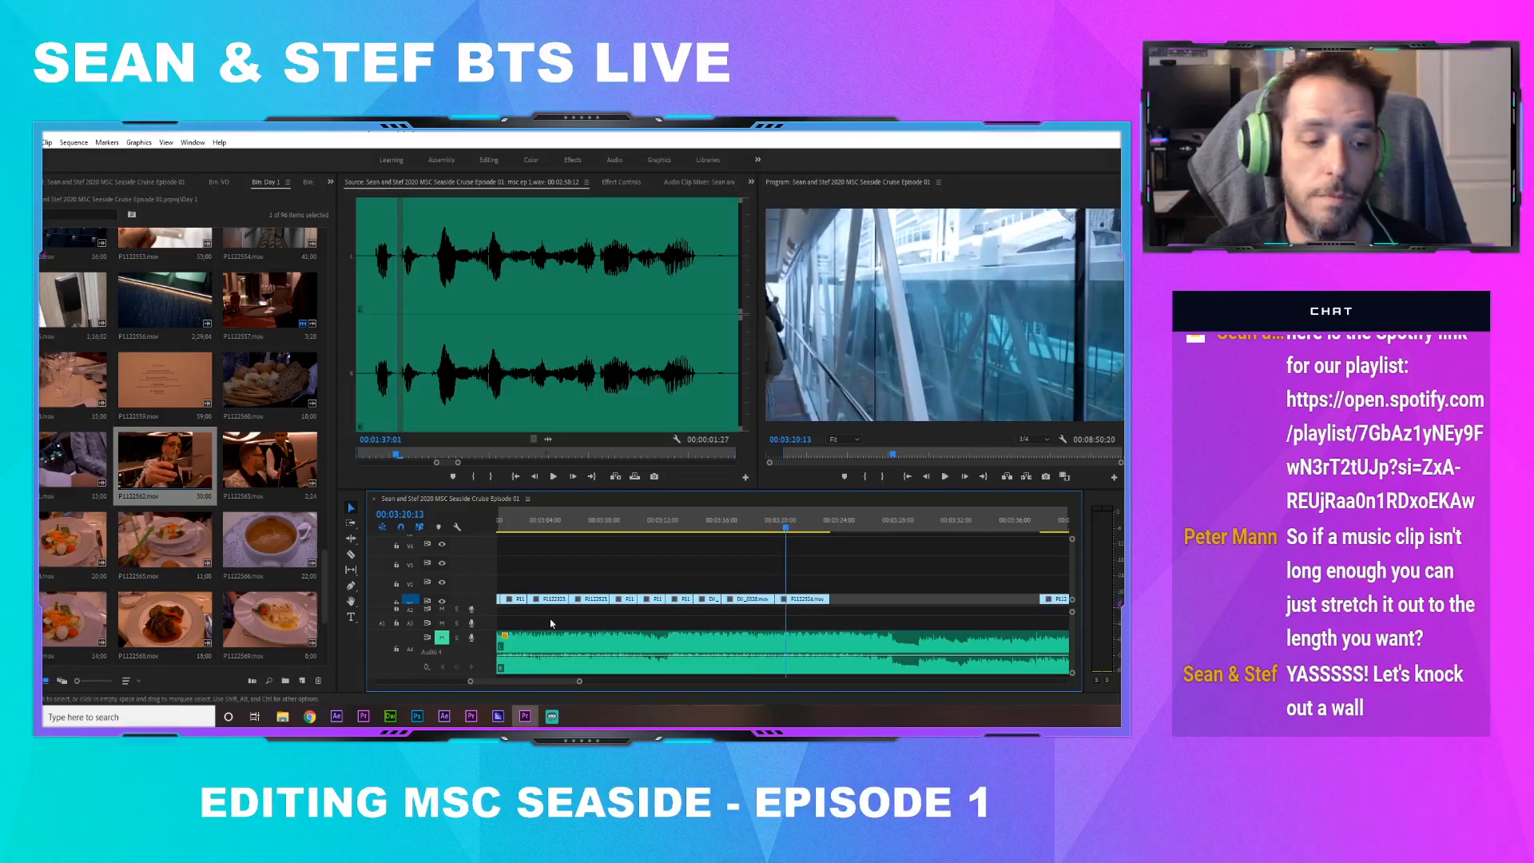
# Play the b-roll around the second voice group and trim the end of the shot before the pink-hair walking clip's cut to about 3:15:28
pyautogui.moveTo(779, 523); pyautogui.dragTo(715, 524)
pyautogui.moveTo(1073, 641); pyautogui.dragTo(1075, 626)
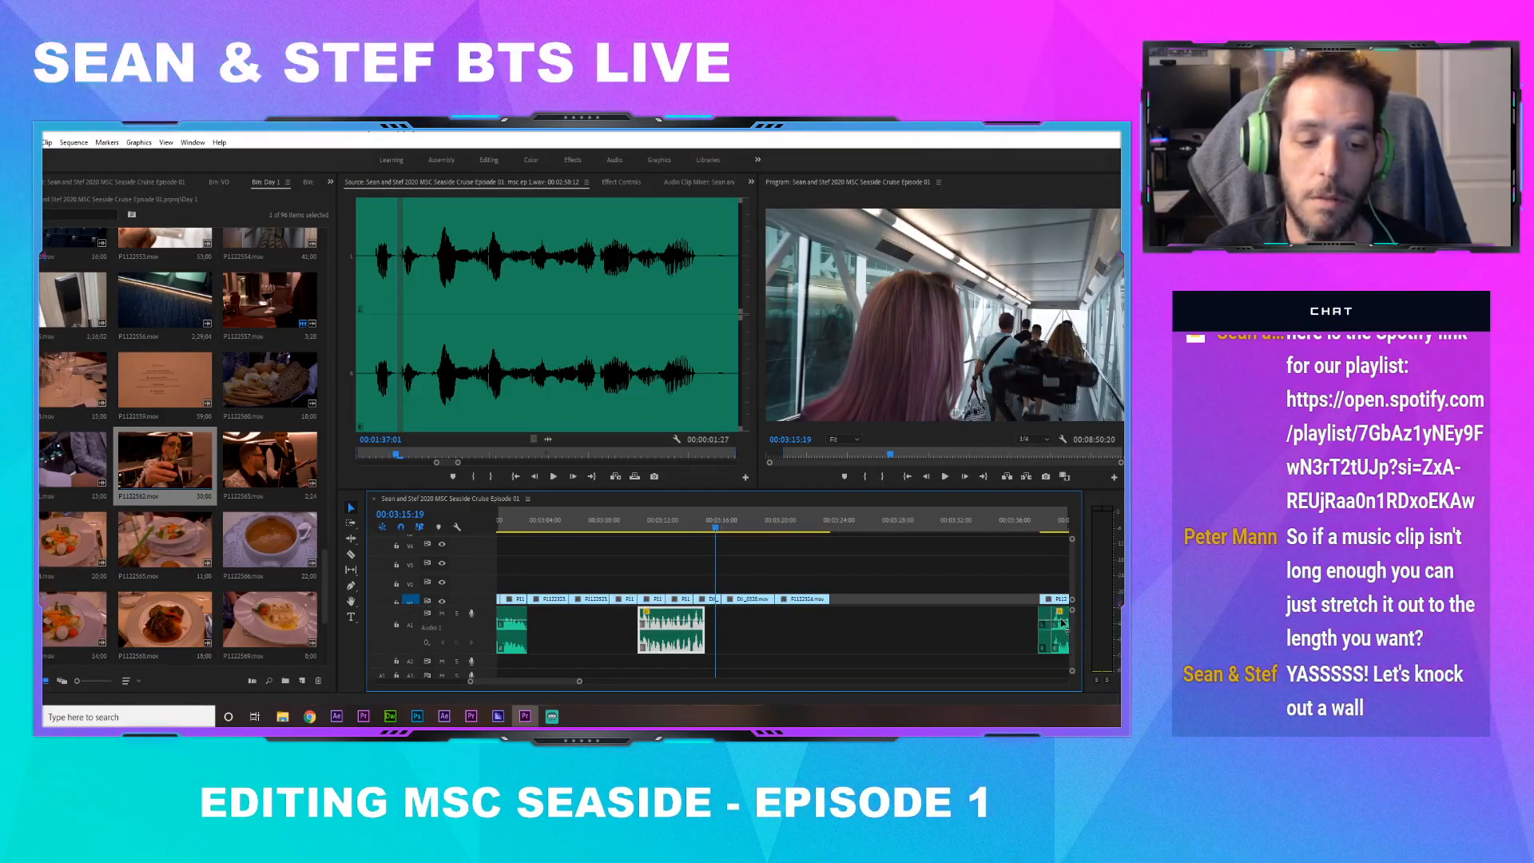
pyautogui.moveTo(670, 519); pyautogui.dragTo(612, 524)
pyautogui.press('space')
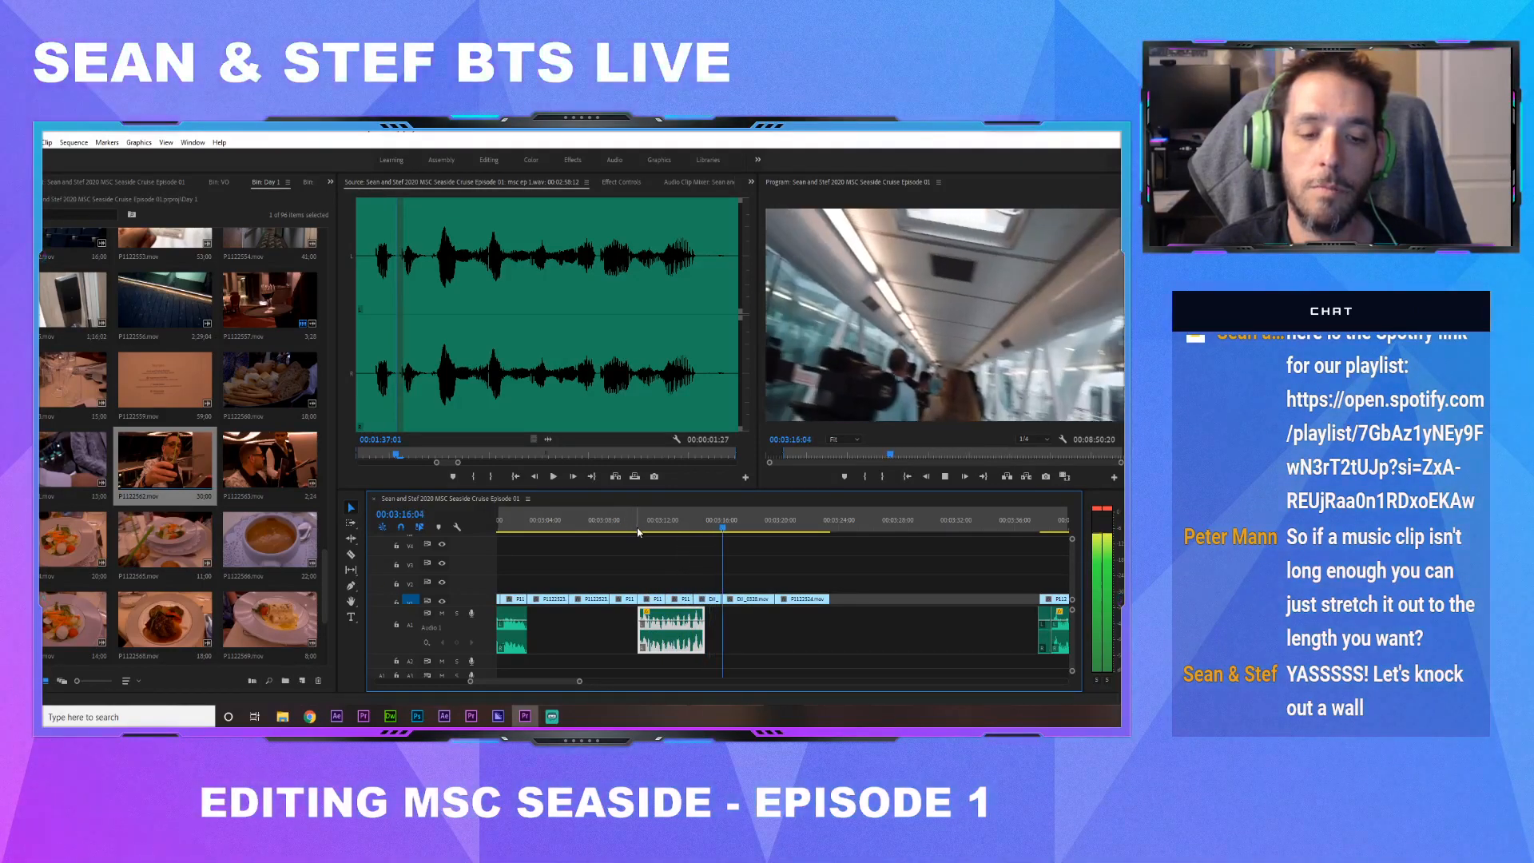
pyautogui.click(715, 522)
pyautogui.press('space')
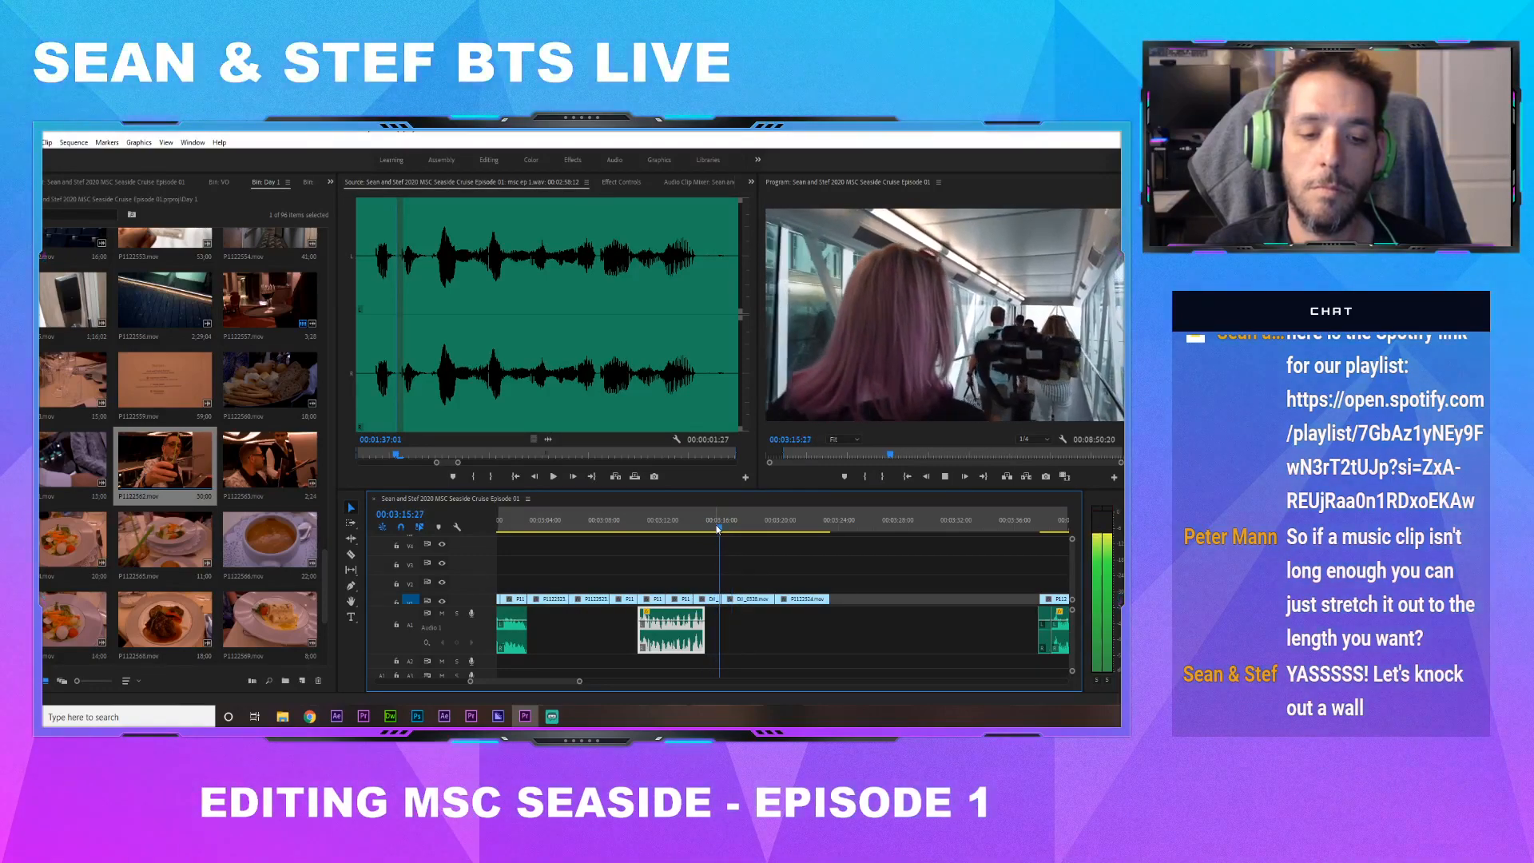
pyautogui.click(717, 529)
pyautogui.moveTo(580, 683); pyautogui.dragTo(524, 681)
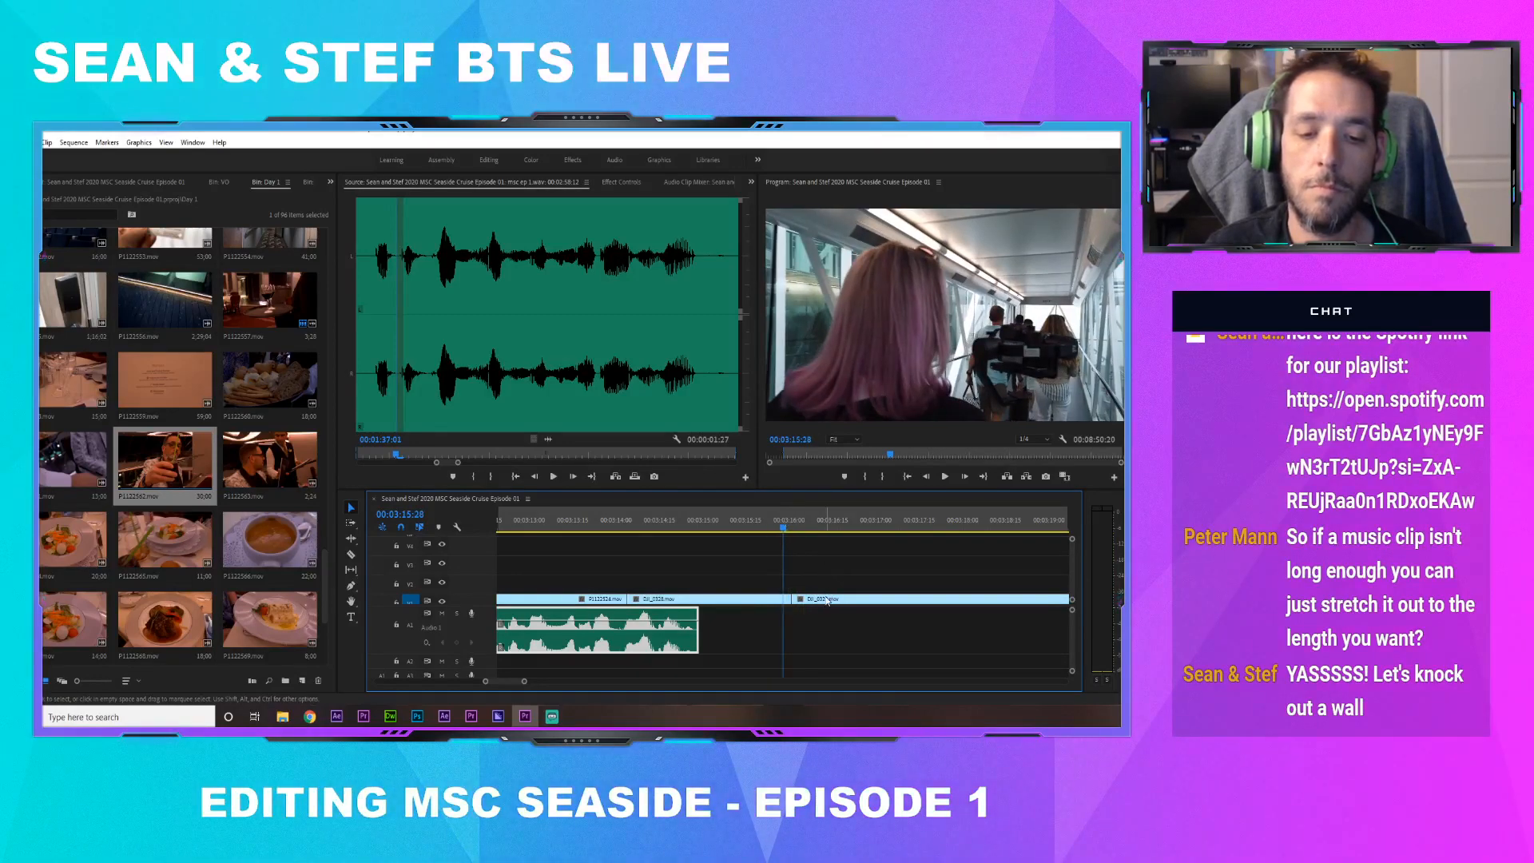
pyautogui.moveTo(785, 597); pyautogui.dragTo(783, 598)
pyautogui.press('space')
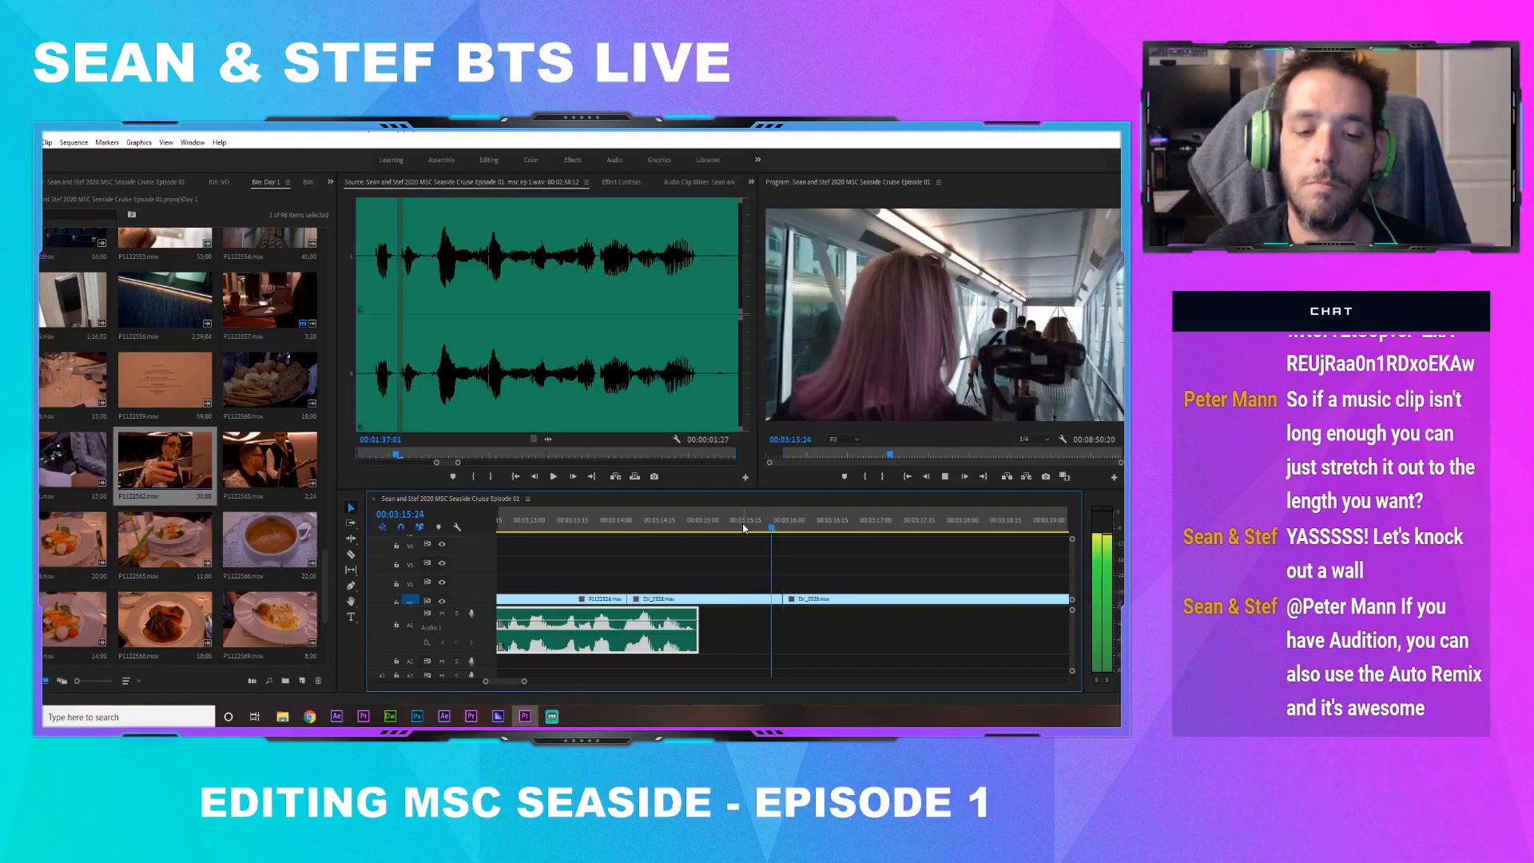
# Play on through the jet-bridge window clip and trim its end to about 3:21
pyautogui.moveTo(523, 682); pyautogui.dragTo(554, 685)
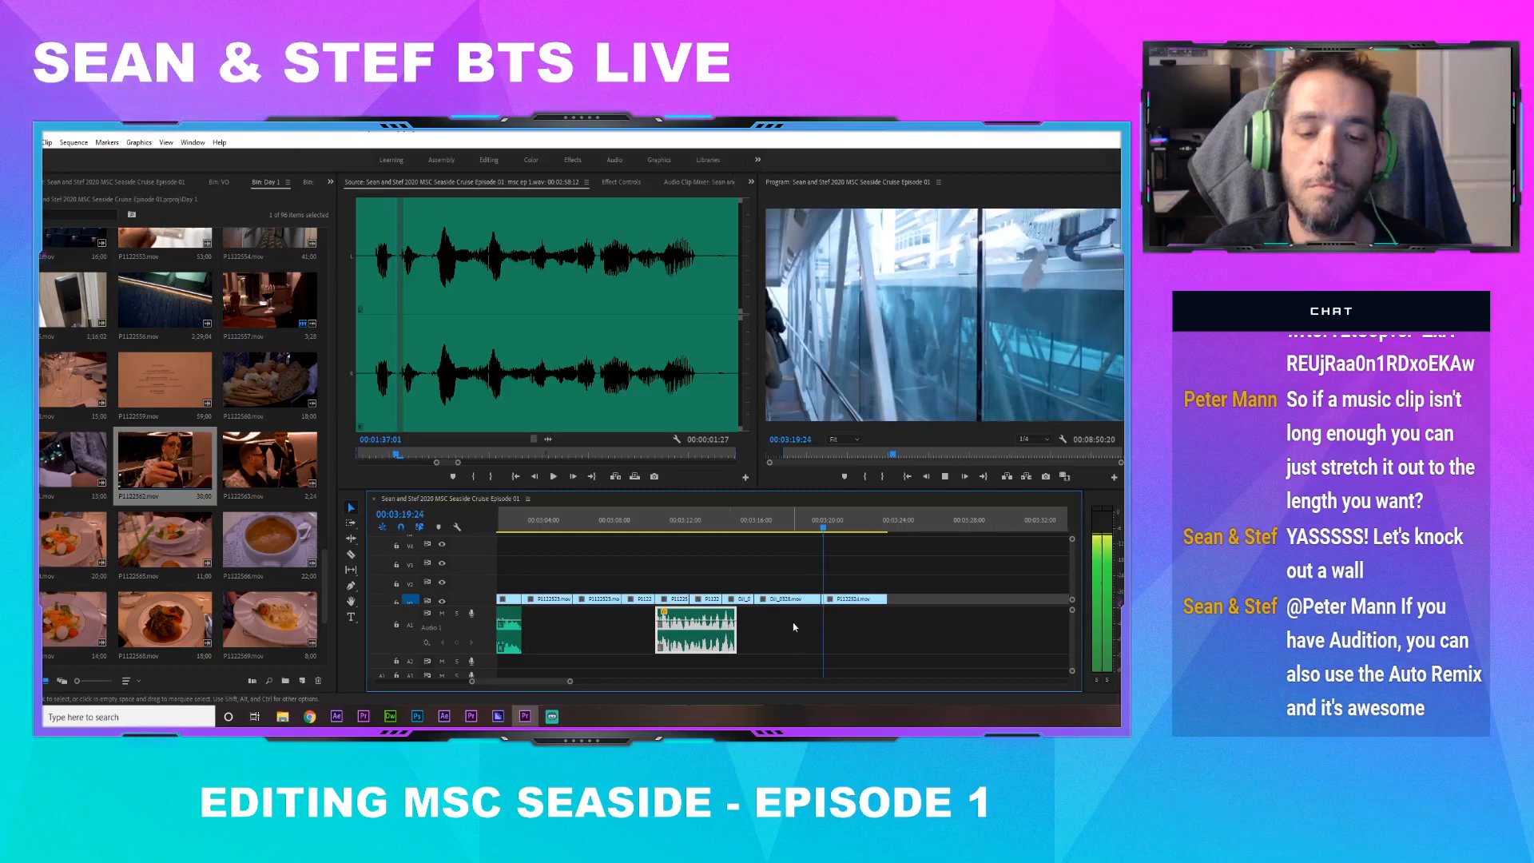
pyautogui.press('space')
pyautogui.moveTo(885, 600); pyautogui.dragTo(855, 600)
pyautogui.moveTo(554, 685); pyautogui.dragTo(639, 681)
pyautogui.moveTo(845, 527); pyautogui.dragTo(774, 538)
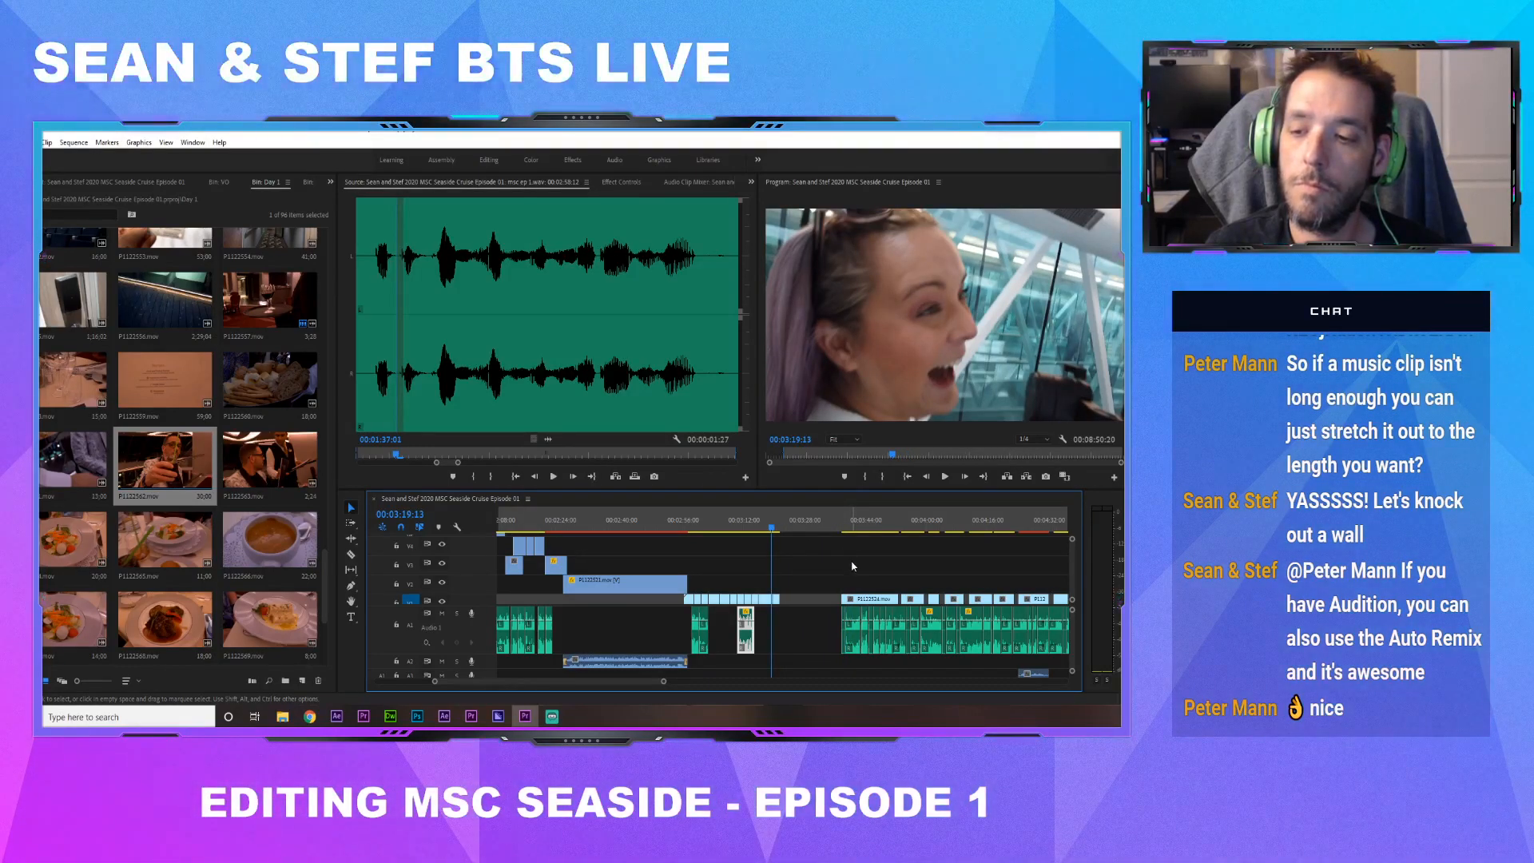
# Try placing the white tent clip directly after the jet-bridge window clip
pyautogui.click(853, 529)
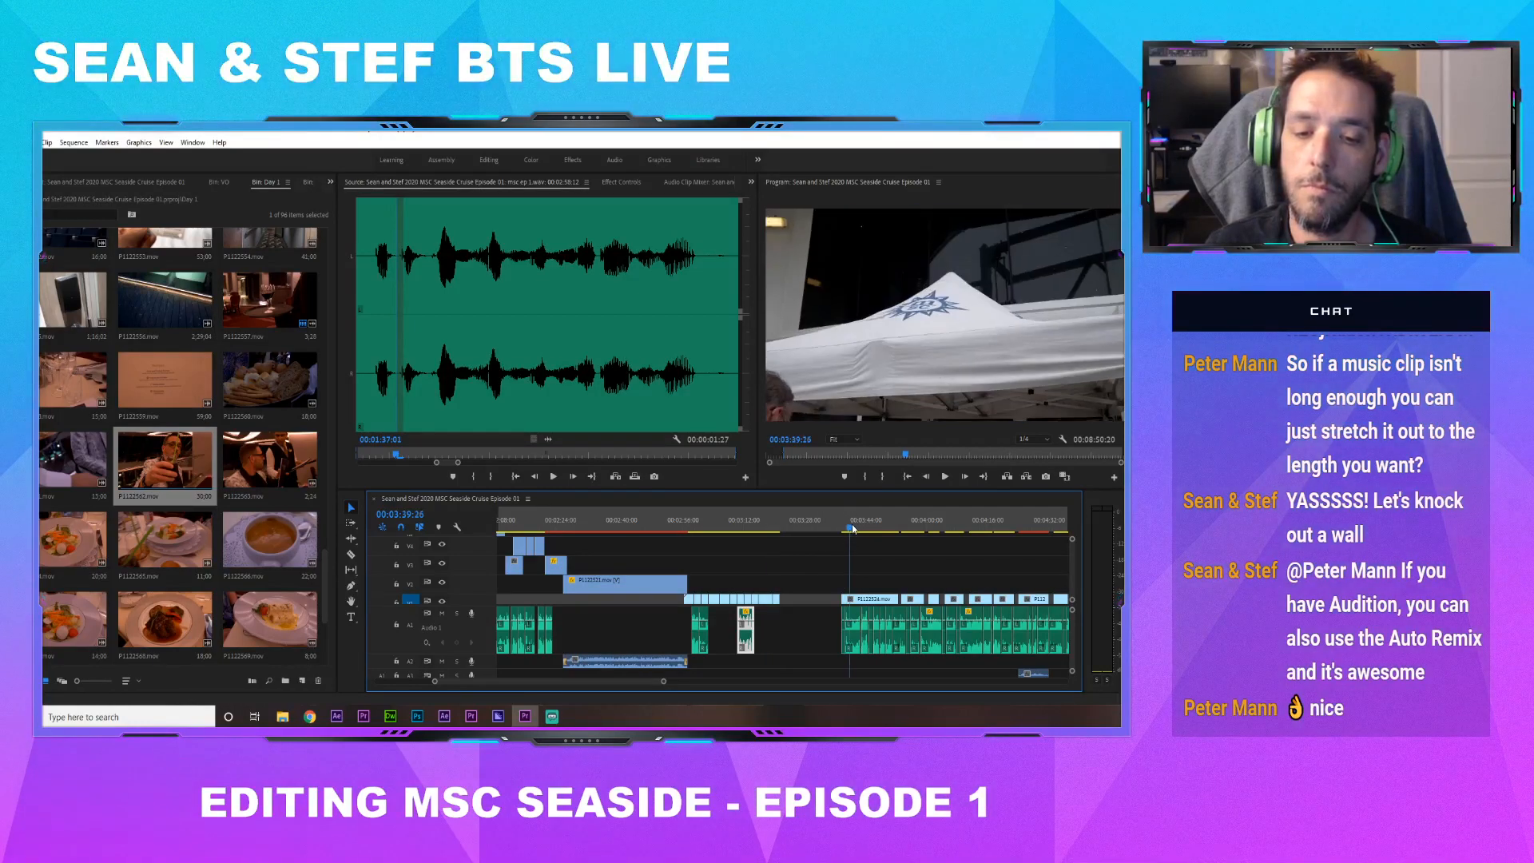
pyautogui.moveTo(851, 595); pyautogui.dragTo(789, 597)
pyautogui.moveTo(766, 525); pyautogui.dragTo(776, 528)
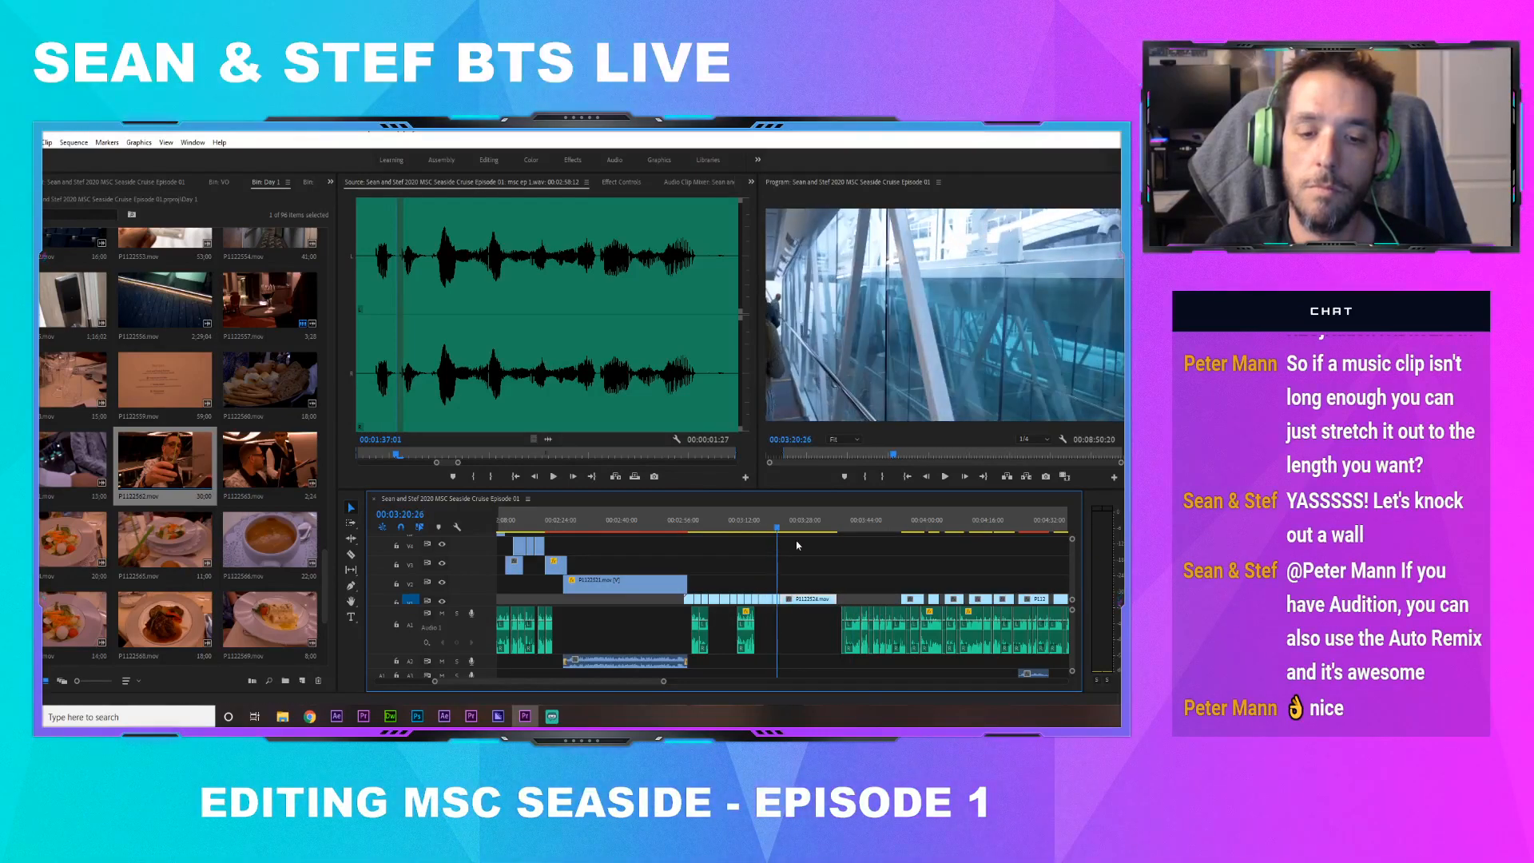
pyautogui.moveTo(807, 598); pyautogui.dragTo(853, 599)
# Play the end of the jet-bridge window clip and reveal its source clip in the project bin
pyautogui.moveTo(908, 526); pyautogui.dragTo(769, 525)
pyautogui.press('space')
pyautogui.moveTo(663, 682); pyautogui.dragTo(630, 682)
pyautogui.press('space')
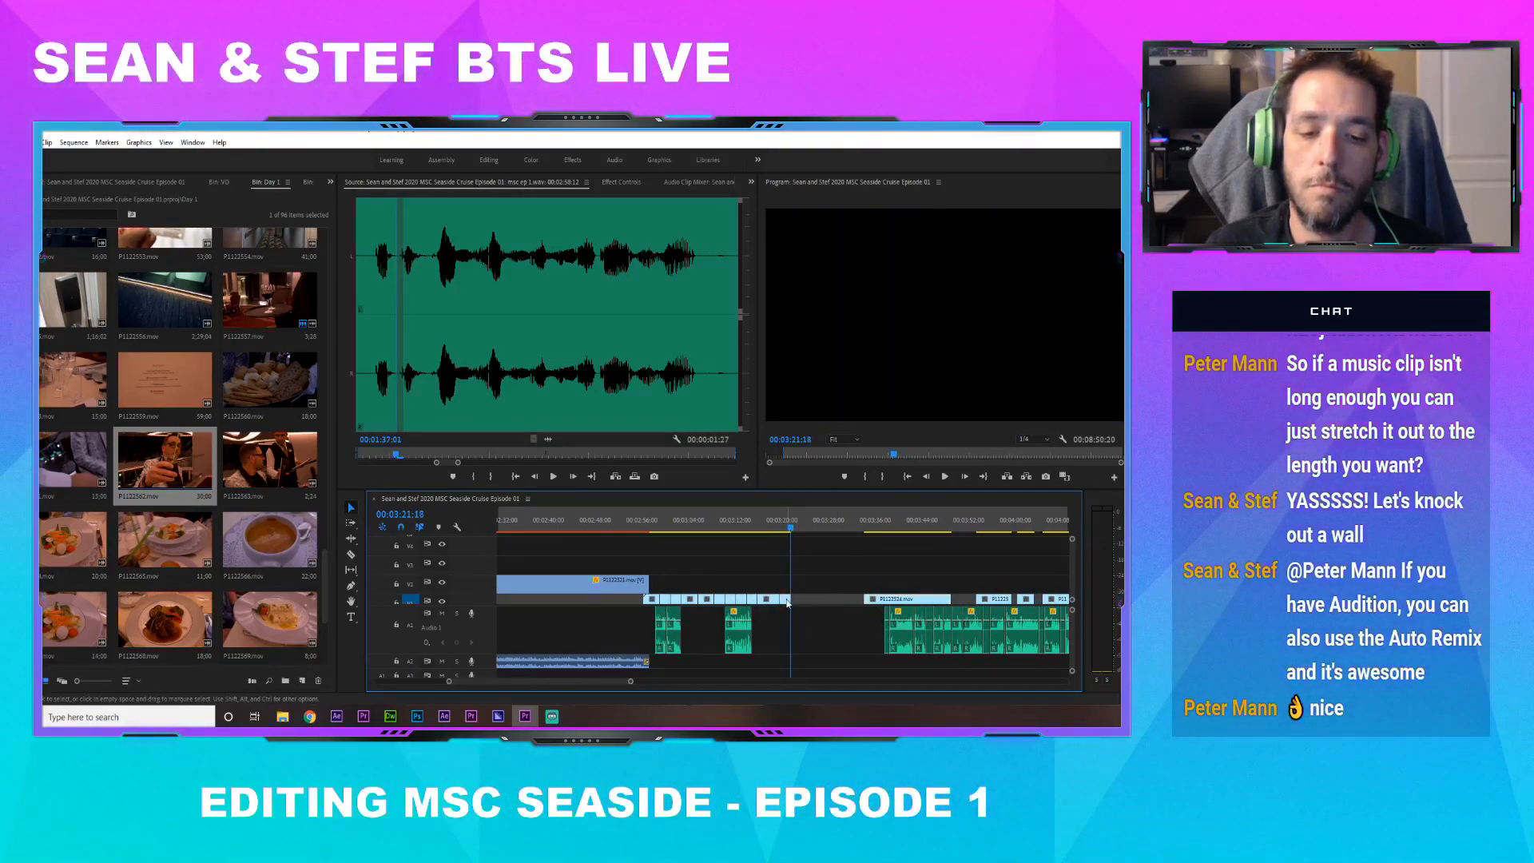
pyautogui.rightClick(787, 603)
pyautogui.click(831, 663)
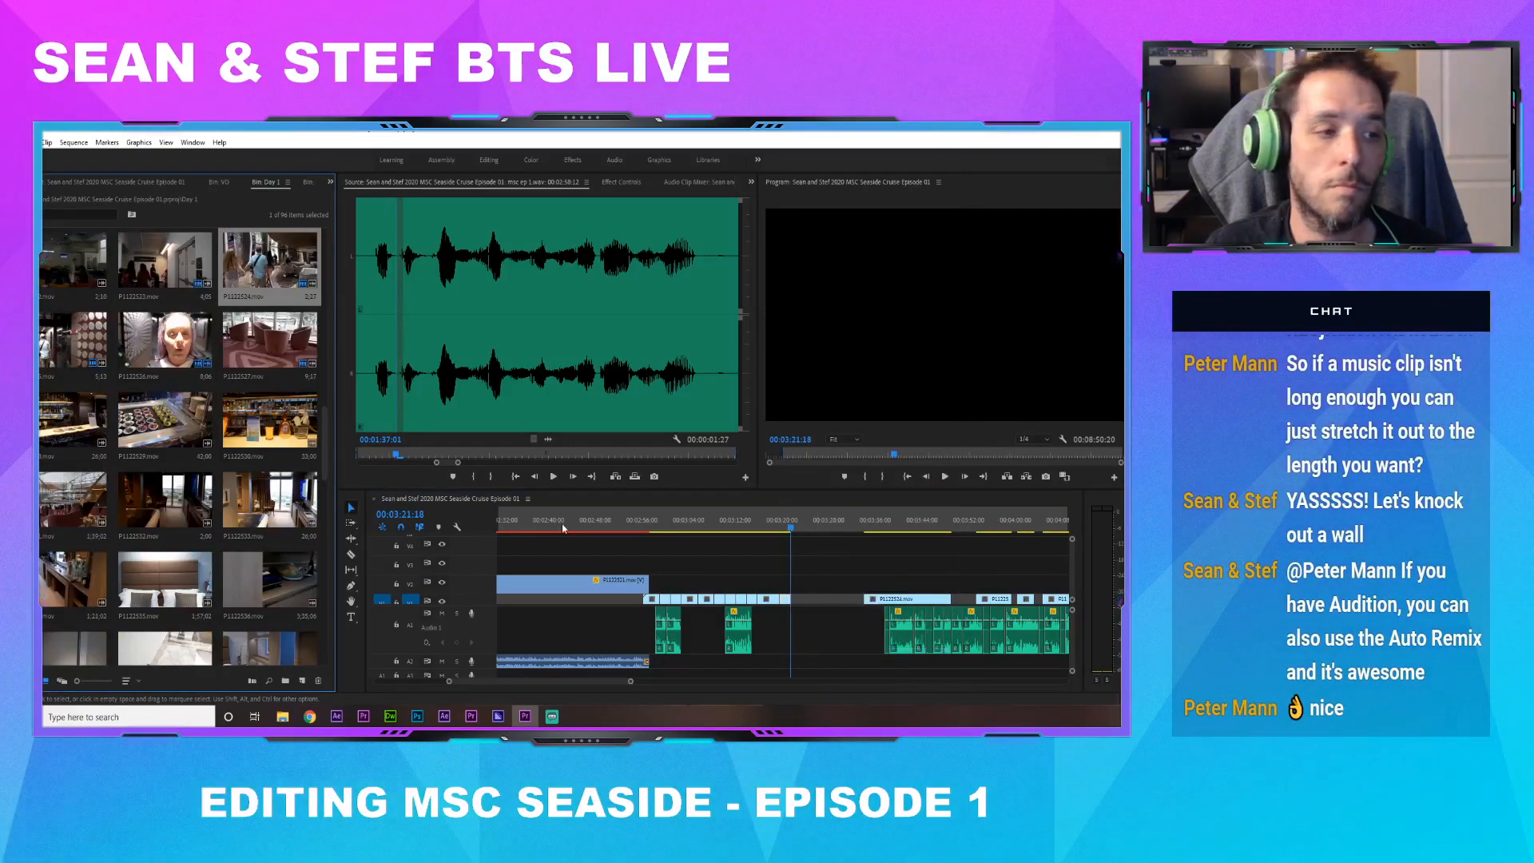
# Mark the shot of the queue boarding in P1122524.mov and insert it after the jet-bridge window clip at 3:21:18
pyautogui.moveTo(240, 263); pyautogui.dragTo(506, 463)
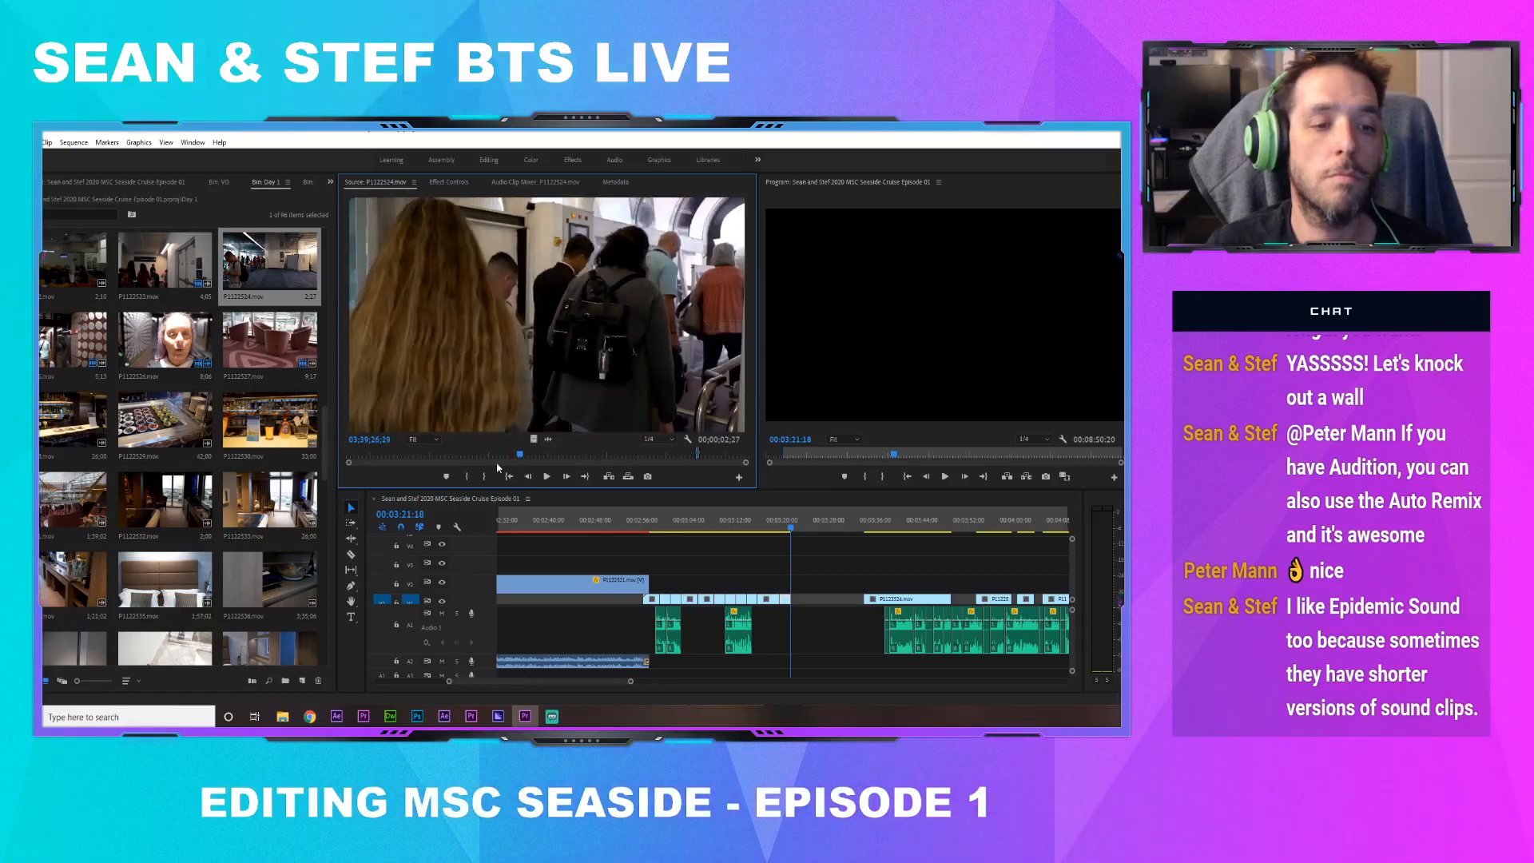
pyautogui.click(474, 477)
pyautogui.press('space')
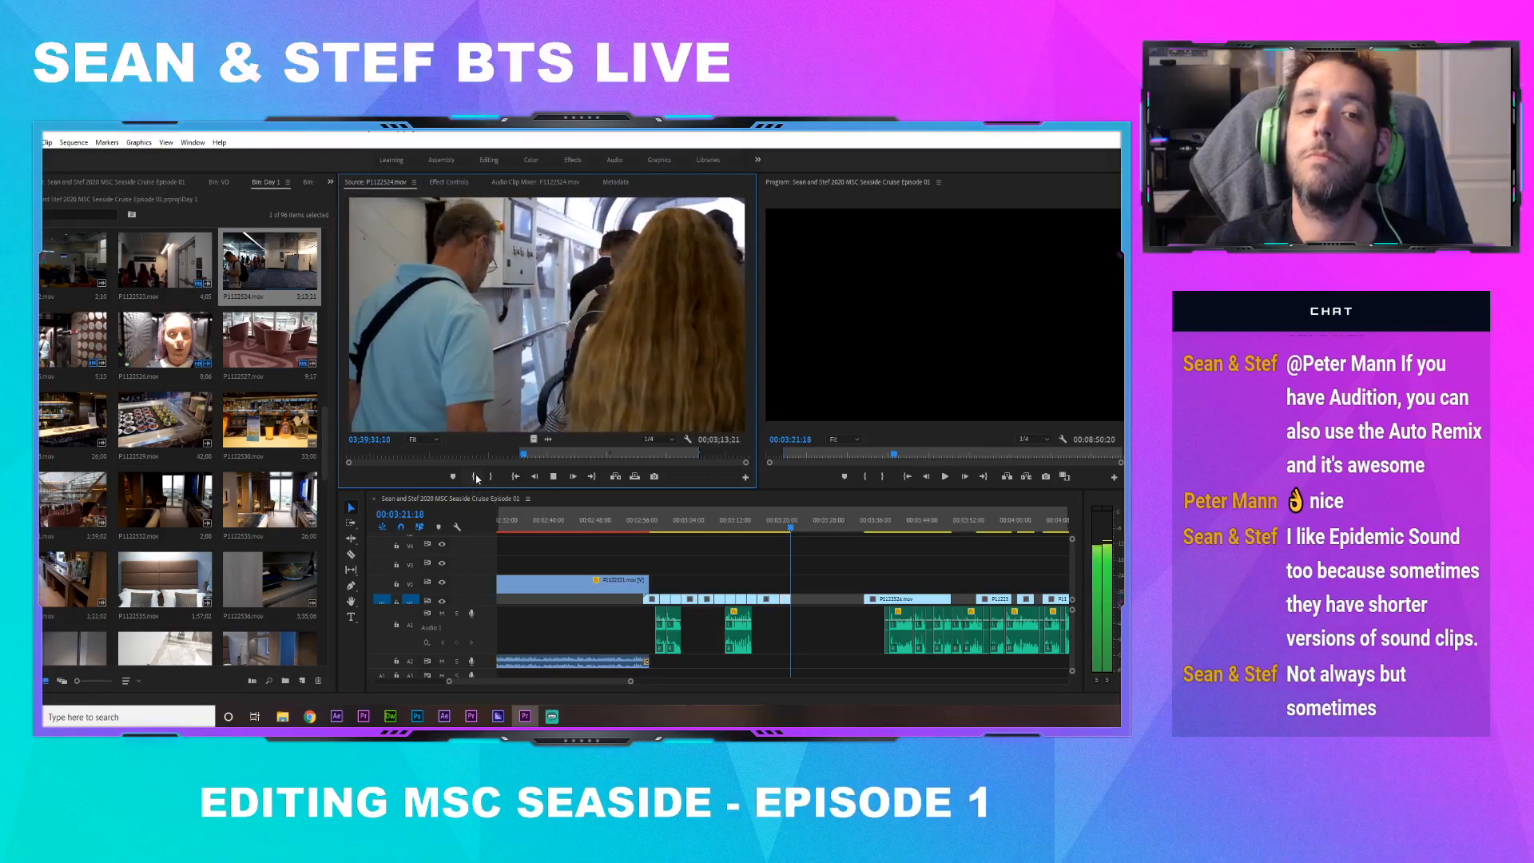
pyautogui.click(492, 477)
pyautogui.press('space')
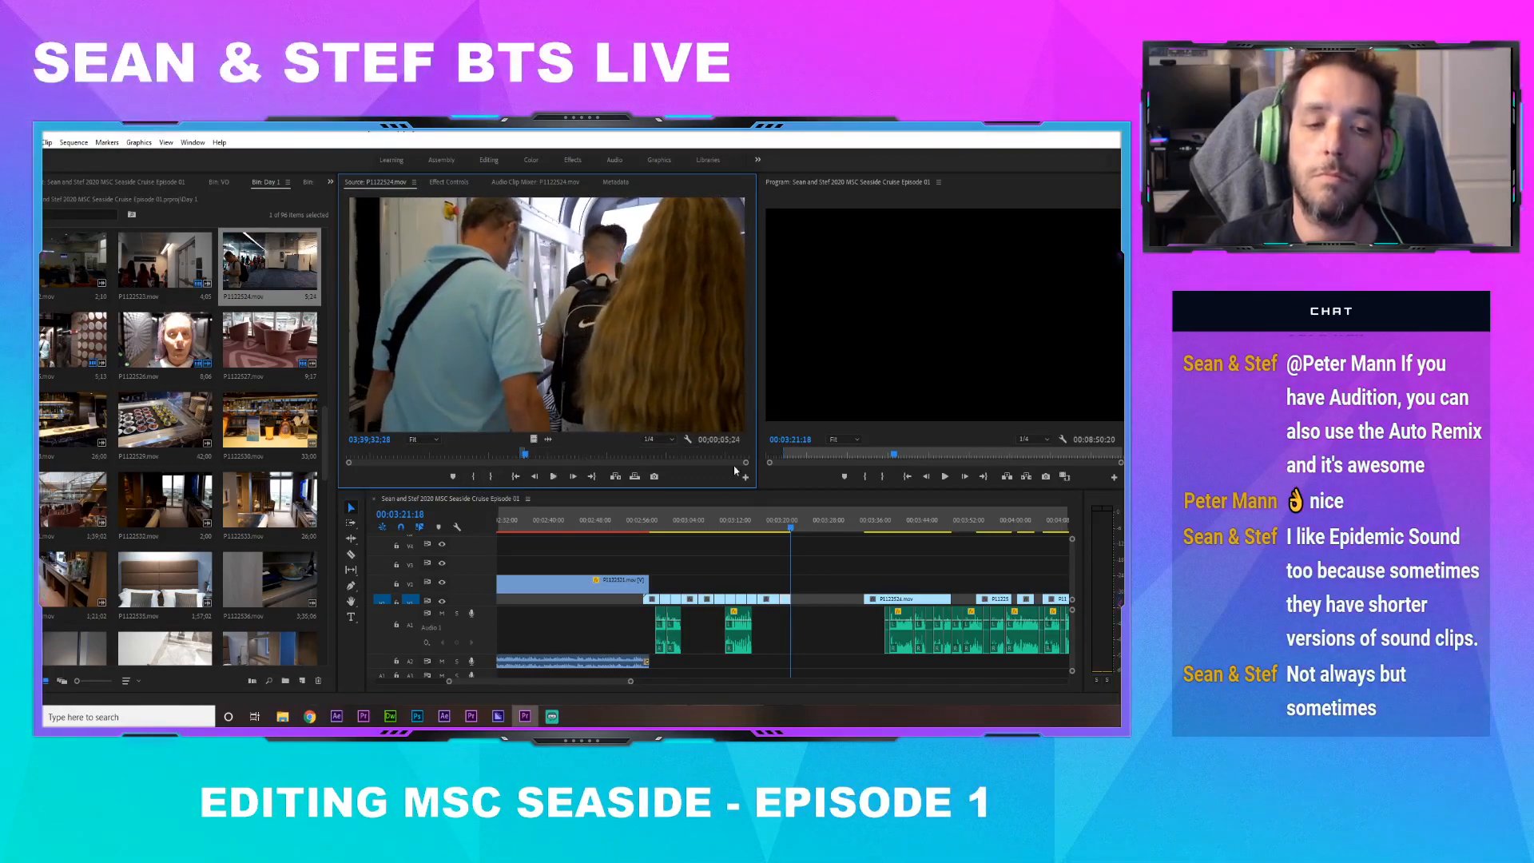
# Play the inserted queue shot and trim its end to about 3:23
pyautogui.moveTo(776, 537)
pyautogui.mouseDown()
pyautogui.moveTo(797, 605)
pyautogui.moveTo(786, 524)
pyautogui.mouseUp()
pyautogui.press('space')
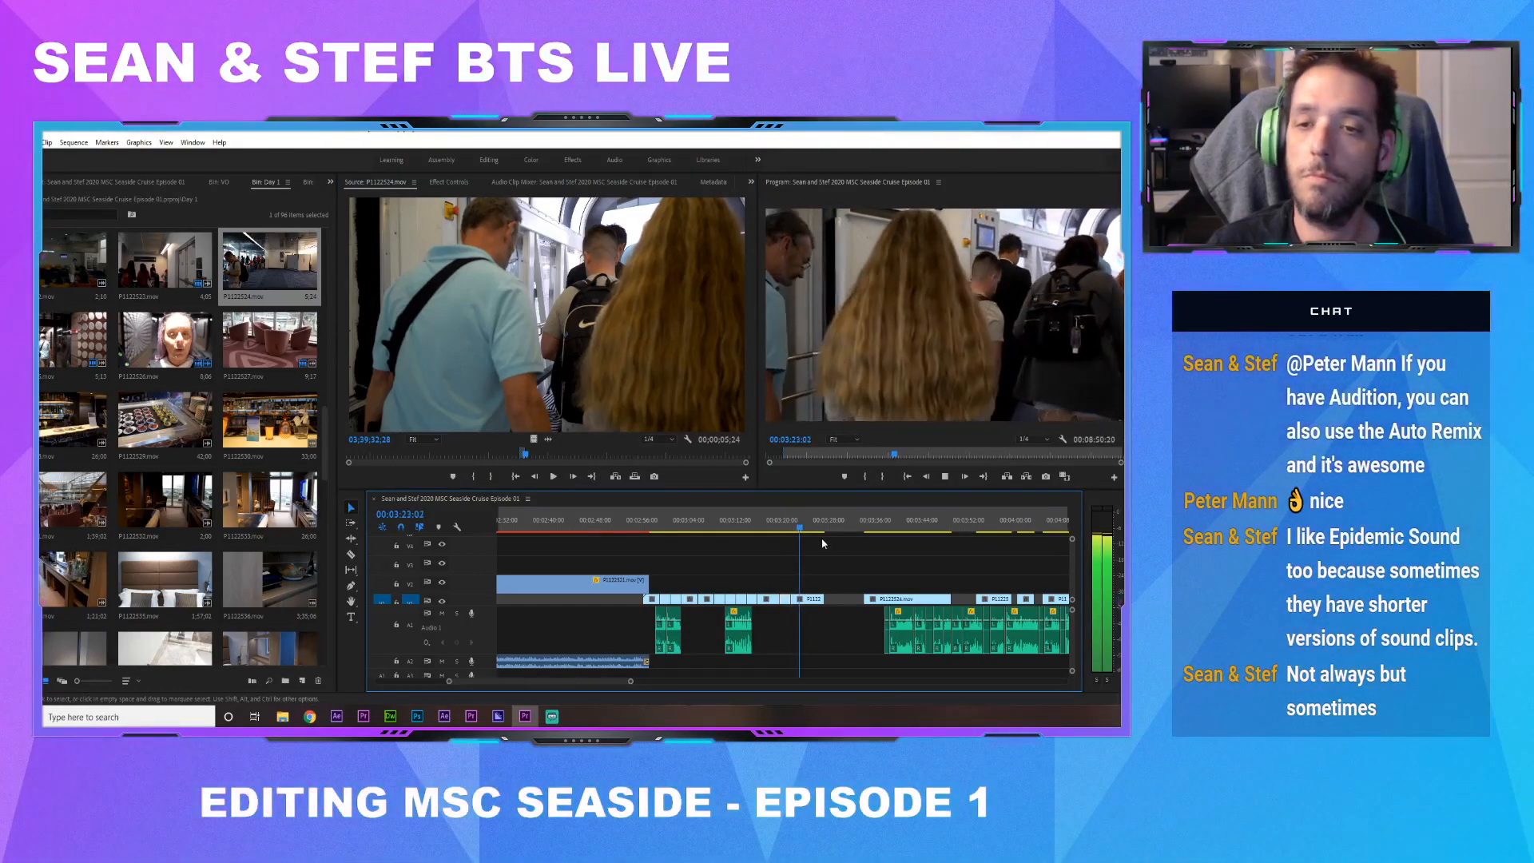
pyautogui.press('space')
pyautogui.moveTo(820, 598); pyautogui.dragTo(803, 602)
# Scan further through P1122524.mov and move the white tent clip directly against the end of the queue shot
pyautogui.click(529, 483)
pyautogui.moveTo(536, 455); pyautogui.dragTo(557, 455)
pyautogui.moveTo(864, 522)
pyautogui.mouseDown()
pyautogui.moveTo(884, 525)
pyautogui.moveTo(860, 525)
pyautogui.mouseUp()
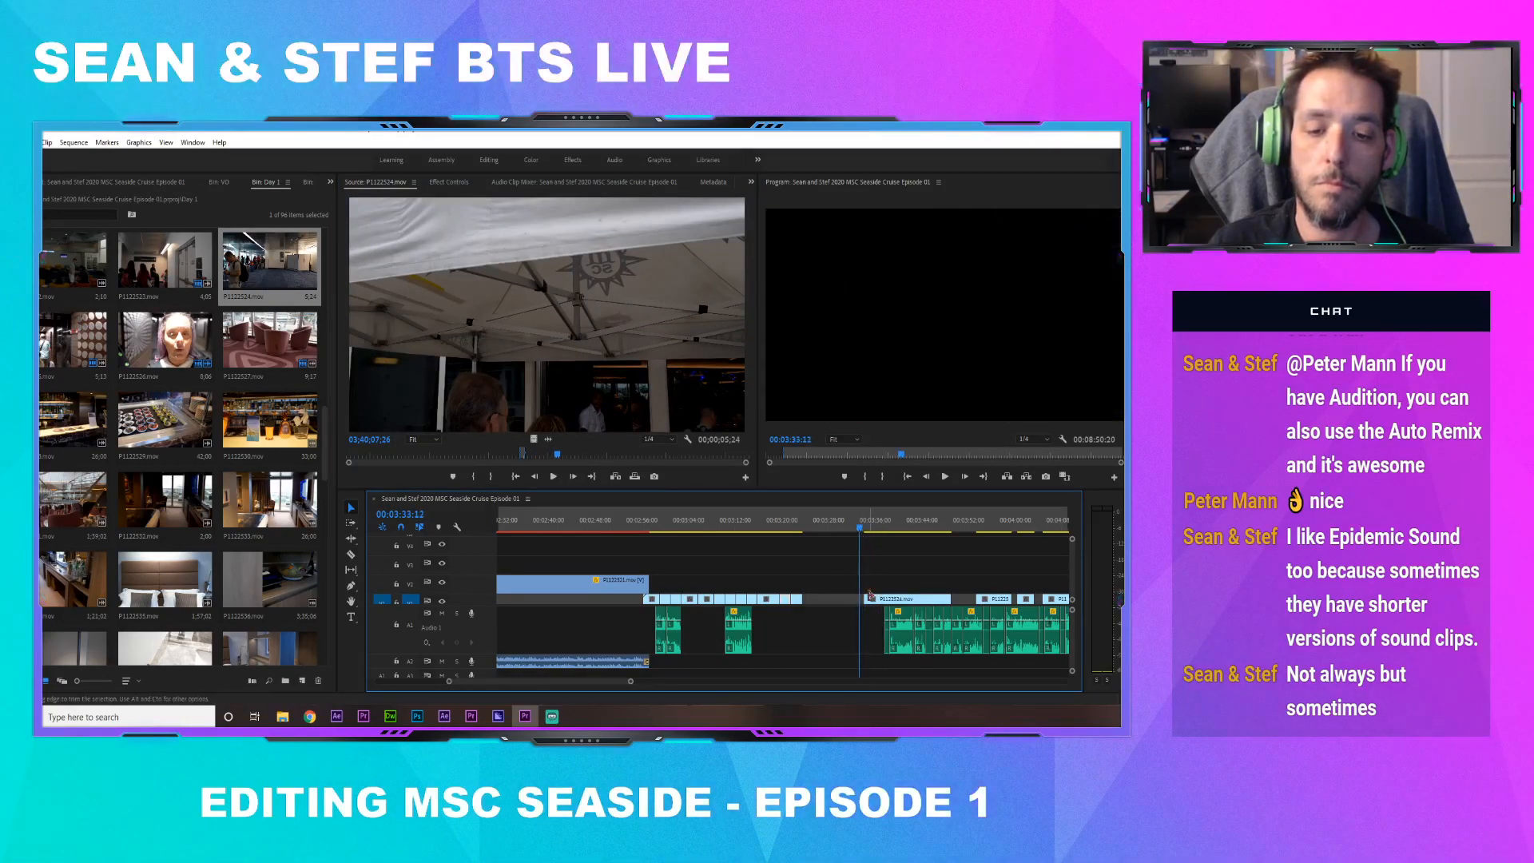
pyautogui.moveTo(832, 607); pyautogui.dragTo(811, 601)
# Play the cut between the queue shot and the tent clip and trim the queue shot's end slightly earlier to match the music
pyautogui.moveTo(804, 526); pyautogui.dragTo(801, 528)
pyautogui.moveTo(630, 681); pyautogui.dragTo(598, 691)
pyautogui.moveTo(786, 523); pyautogui.dragTo(757, 524)
pyautogui.press('space')
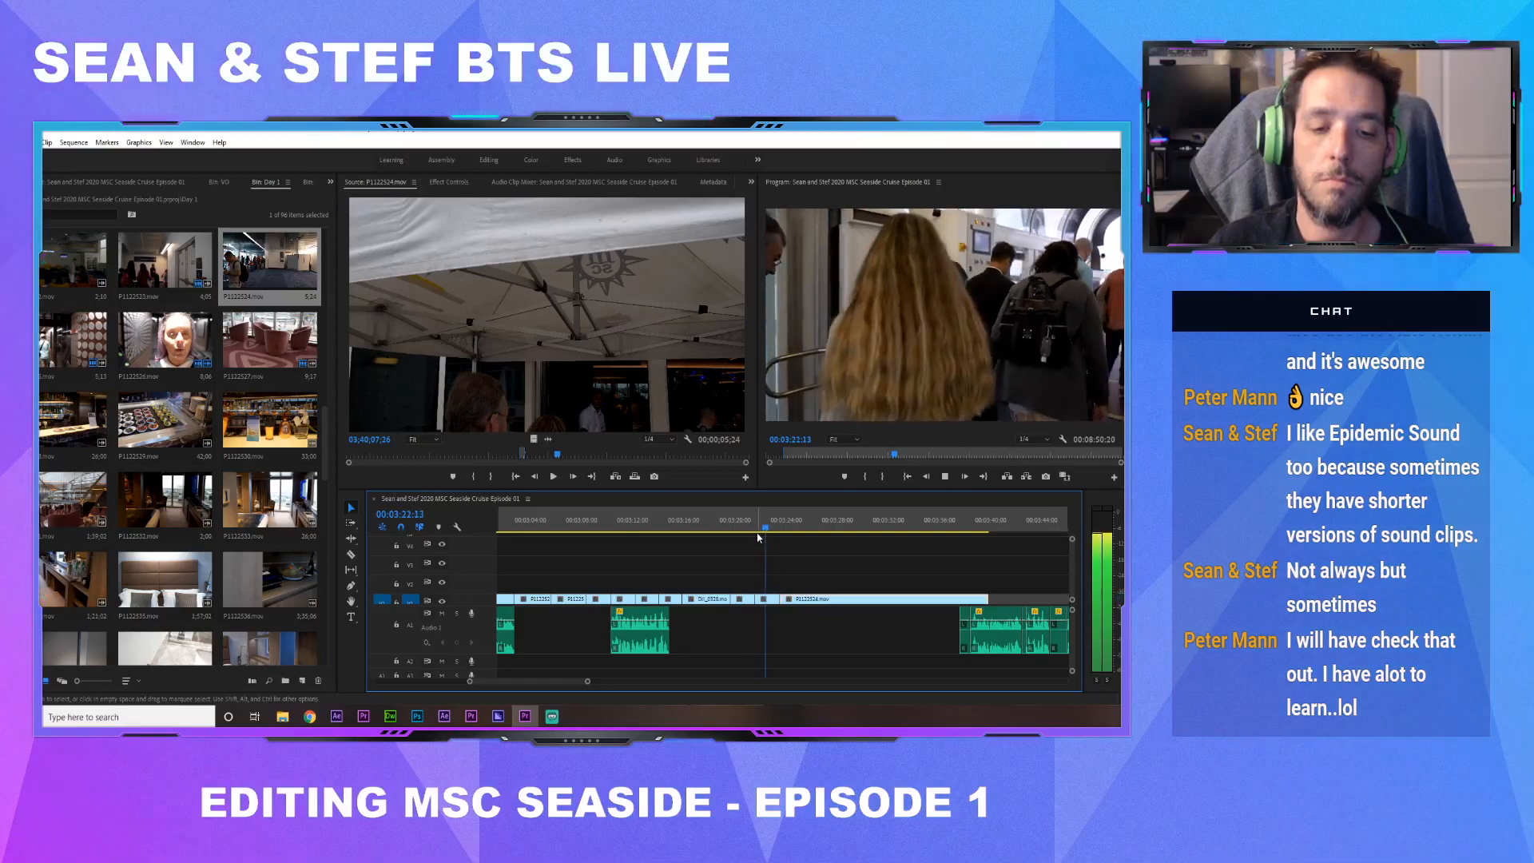
pyautogui.moveTo(794, 602); pyautogui.dragTo(791, 601)
pyautogui.press('space')
pyautogui.moveTo(781, 523); pyautogui.dragTo(771, 522)
pyautogui.press('space')
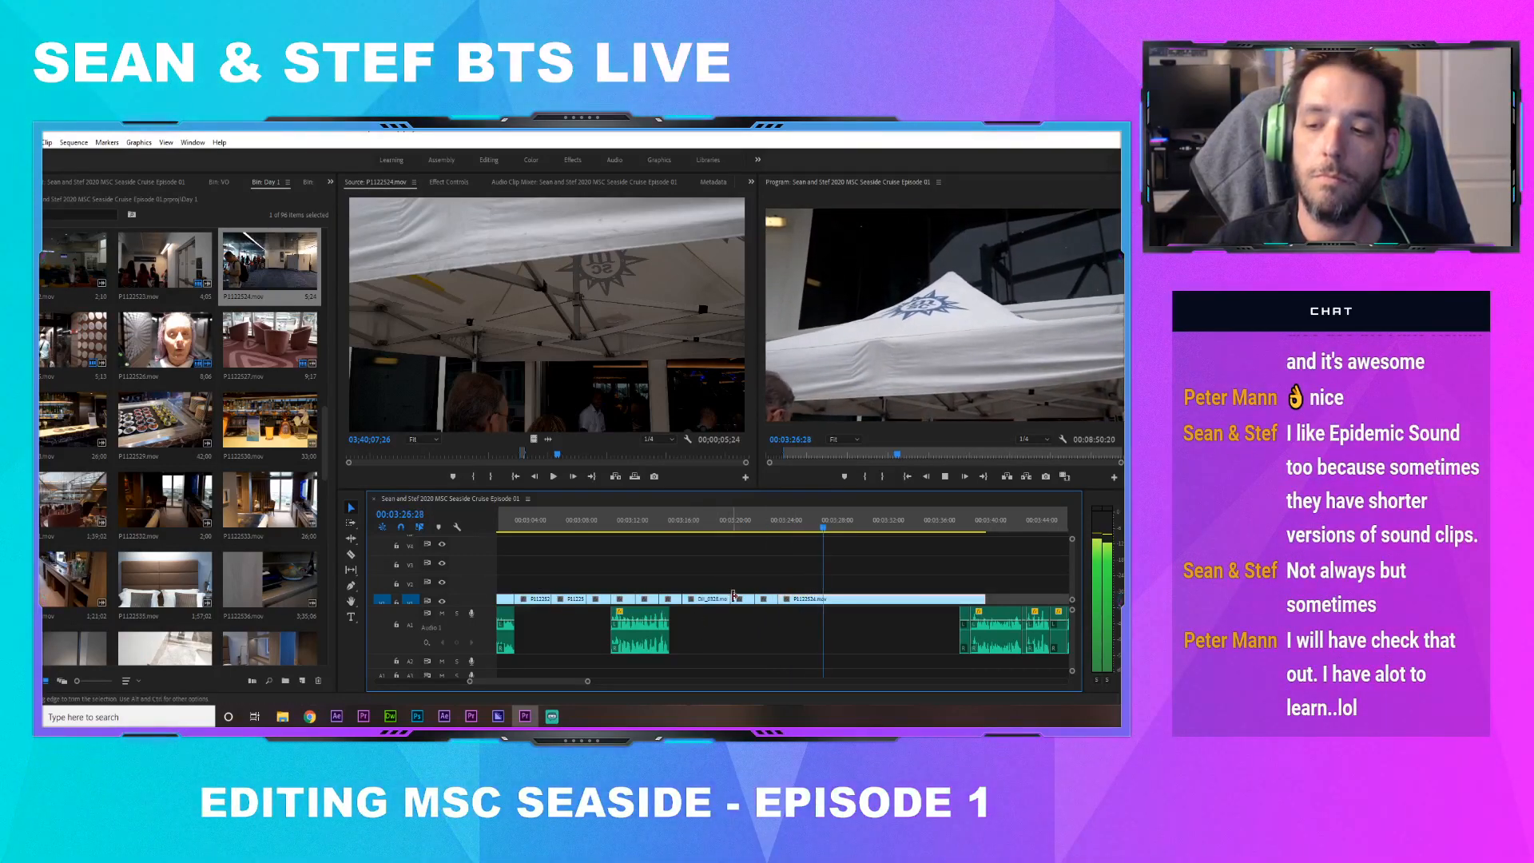
pyautogui.press('space')
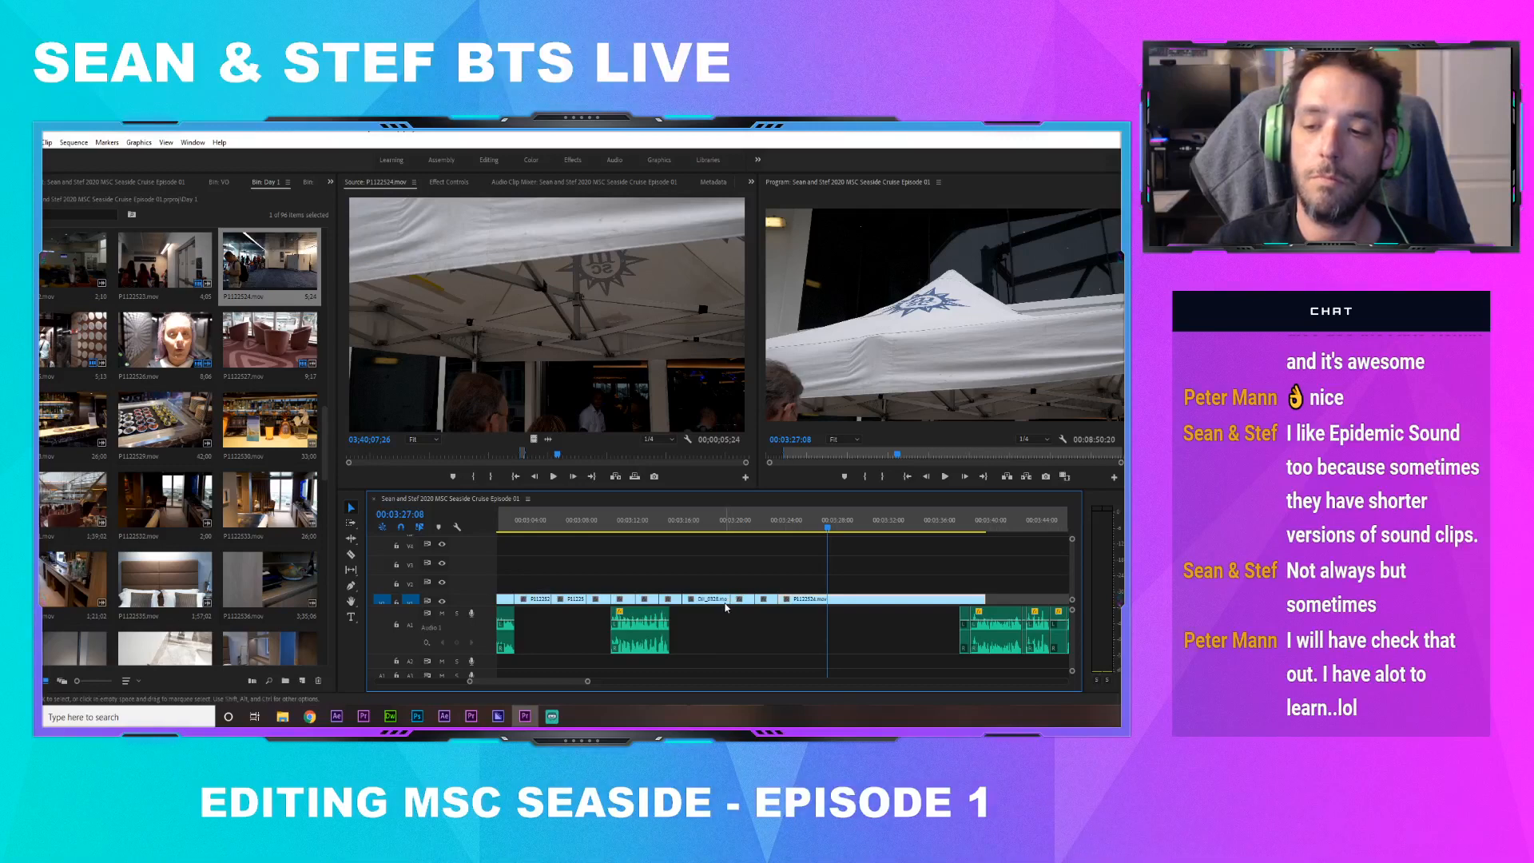
# Play further into the white tent clip and trim its end to about 3:28
pyautogui.moveTo(592, 685); pyautogui.dragTo(650, 684)
pyautogui.press('space')
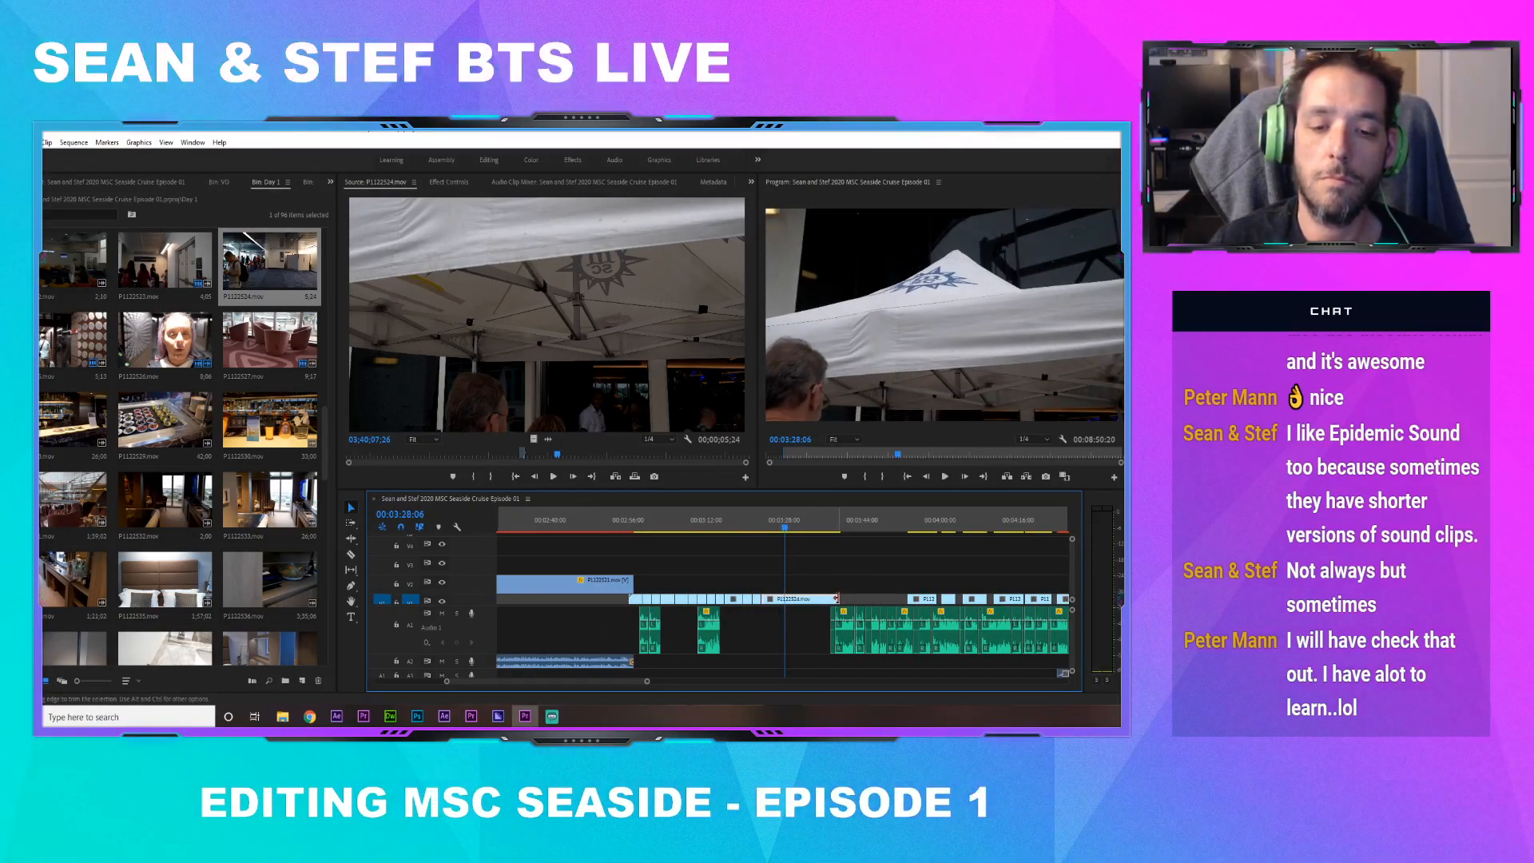
pyautogui.moveTo(783, 598); pyautogui.dragTo(782, 598)
# Move the first clips of the remaining voice section to start at about 3:28, after the tent clip, and play them
pyautogui.click(913, 526)
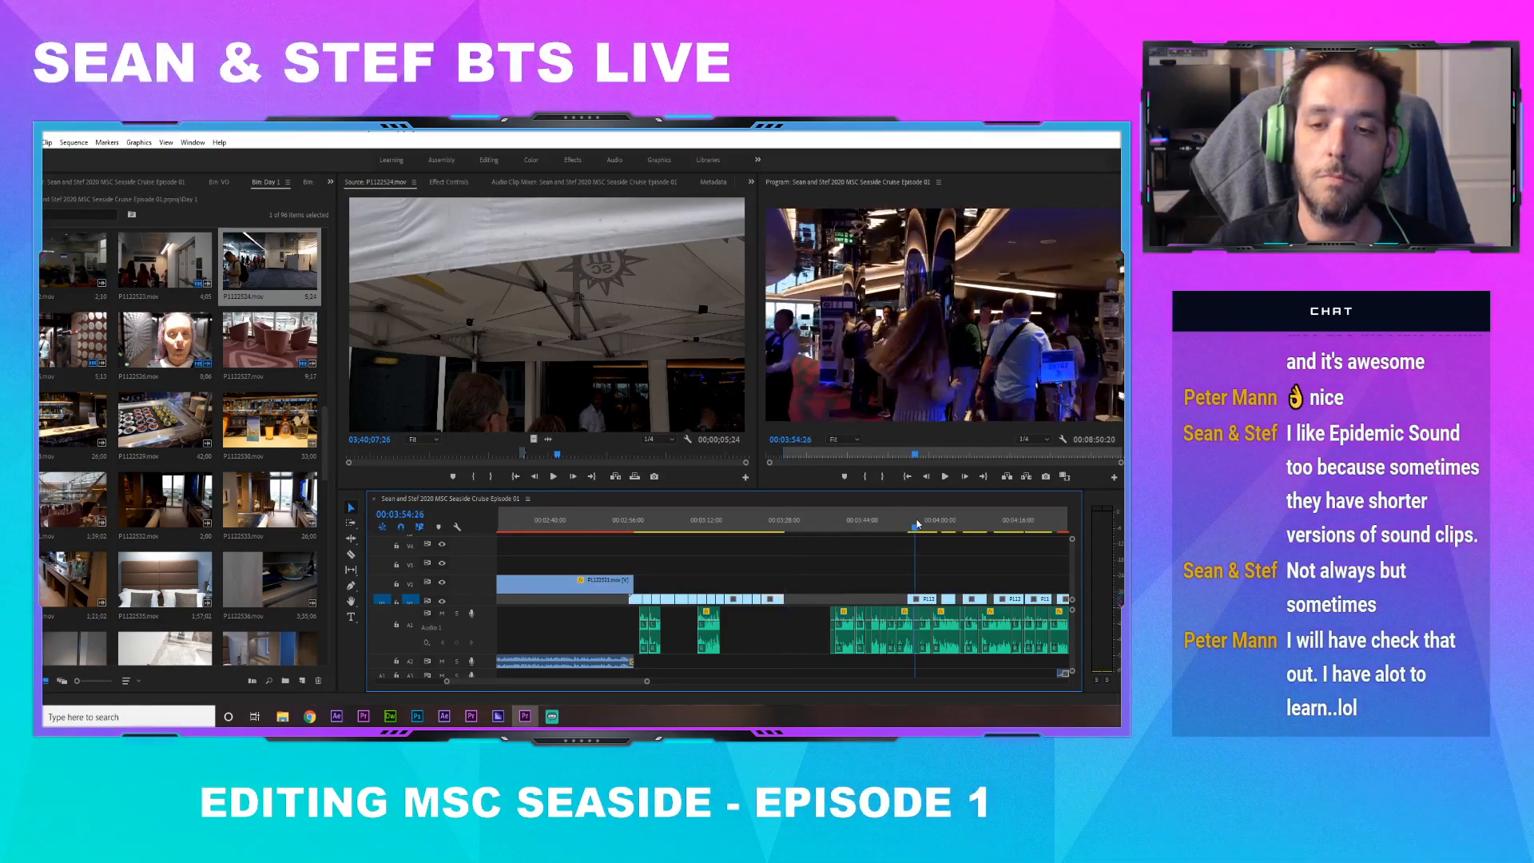
pyautogui.moveTo(804, 624); pyautogui.dragTo(833, 640)
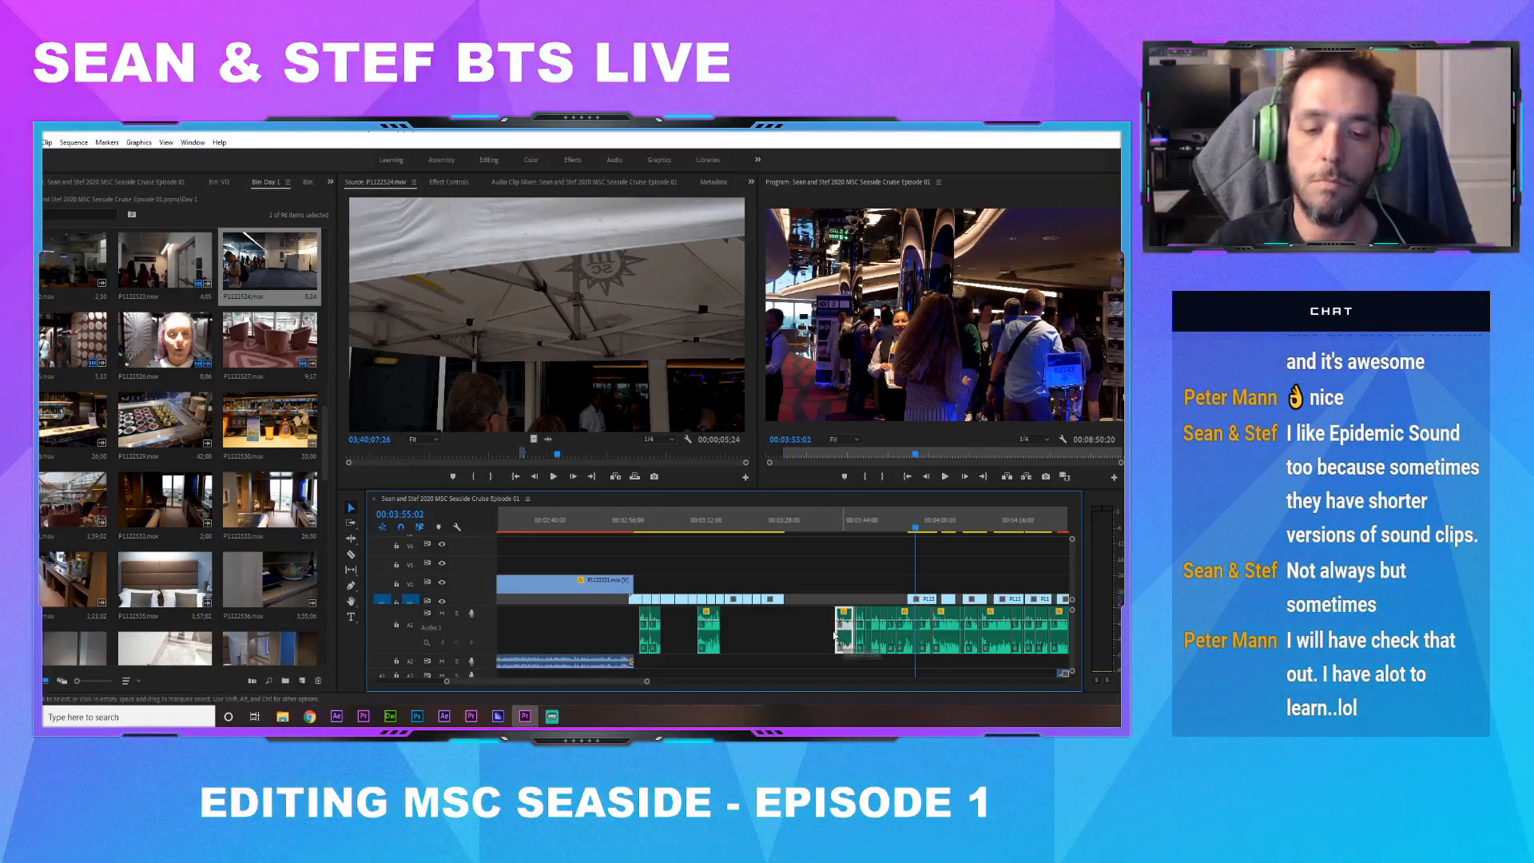
pyautogui.click(786, 525)
pyautogui.press('space')
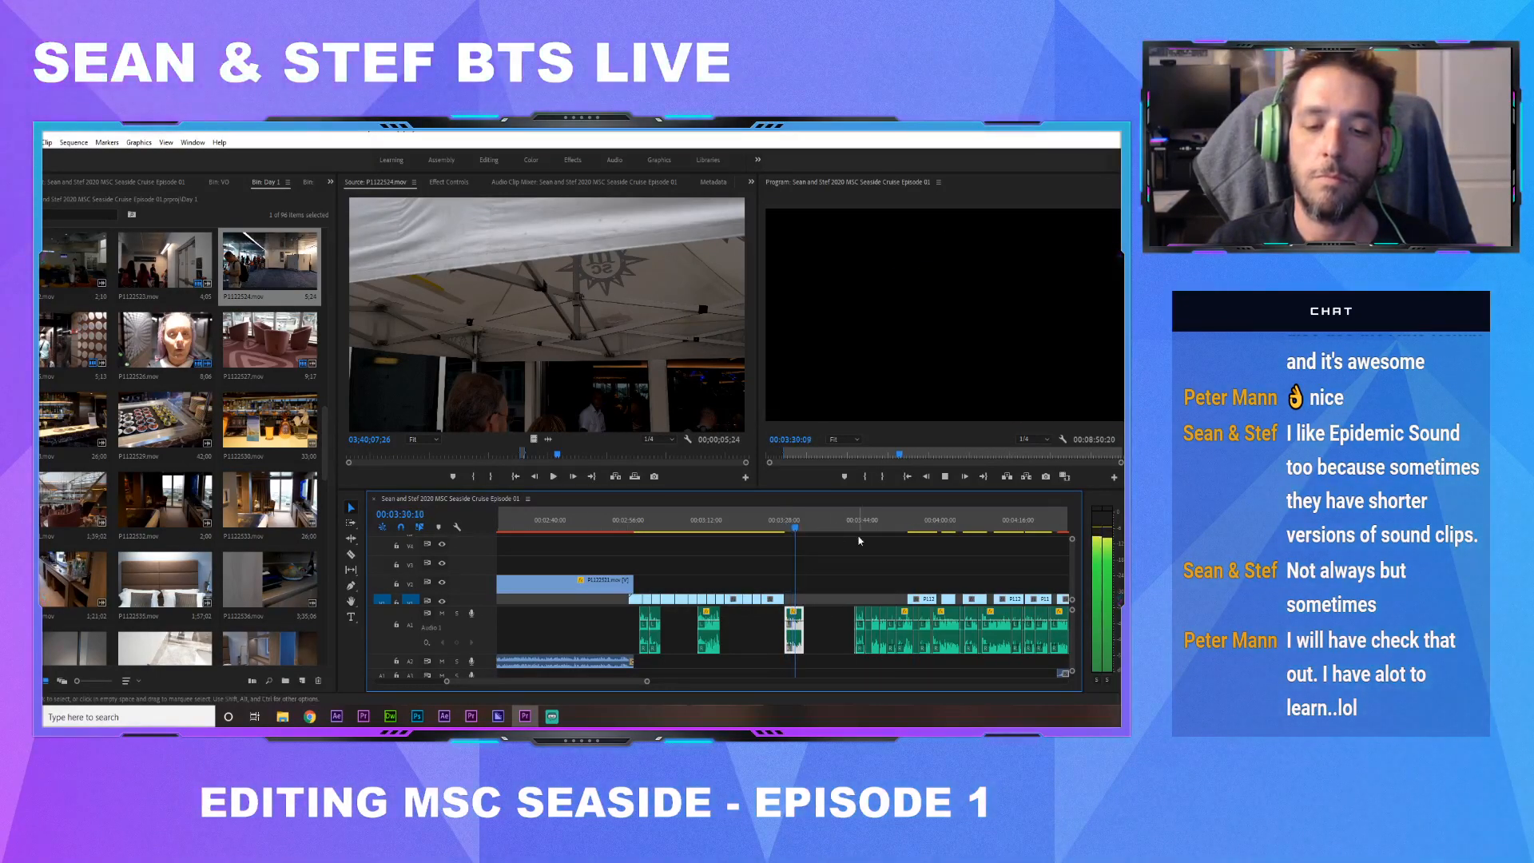
pyautogui.click(785, 526)
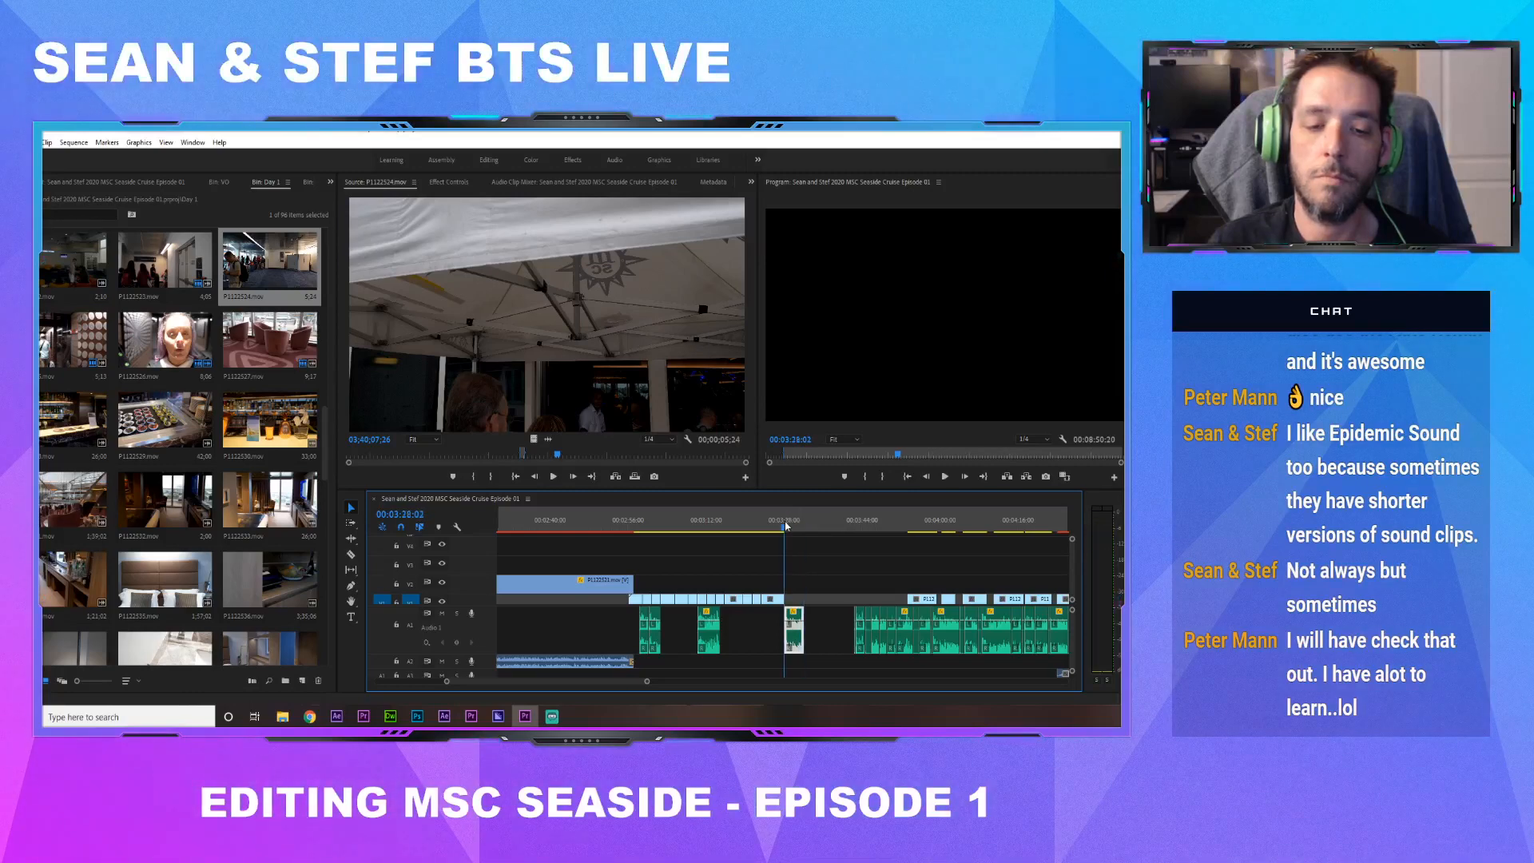
# Keyframe the music clip's volume level at 3:27:25 and set it to -30 dB at 3:29:00
pyautogui.scroll(-3, 1070, 632)
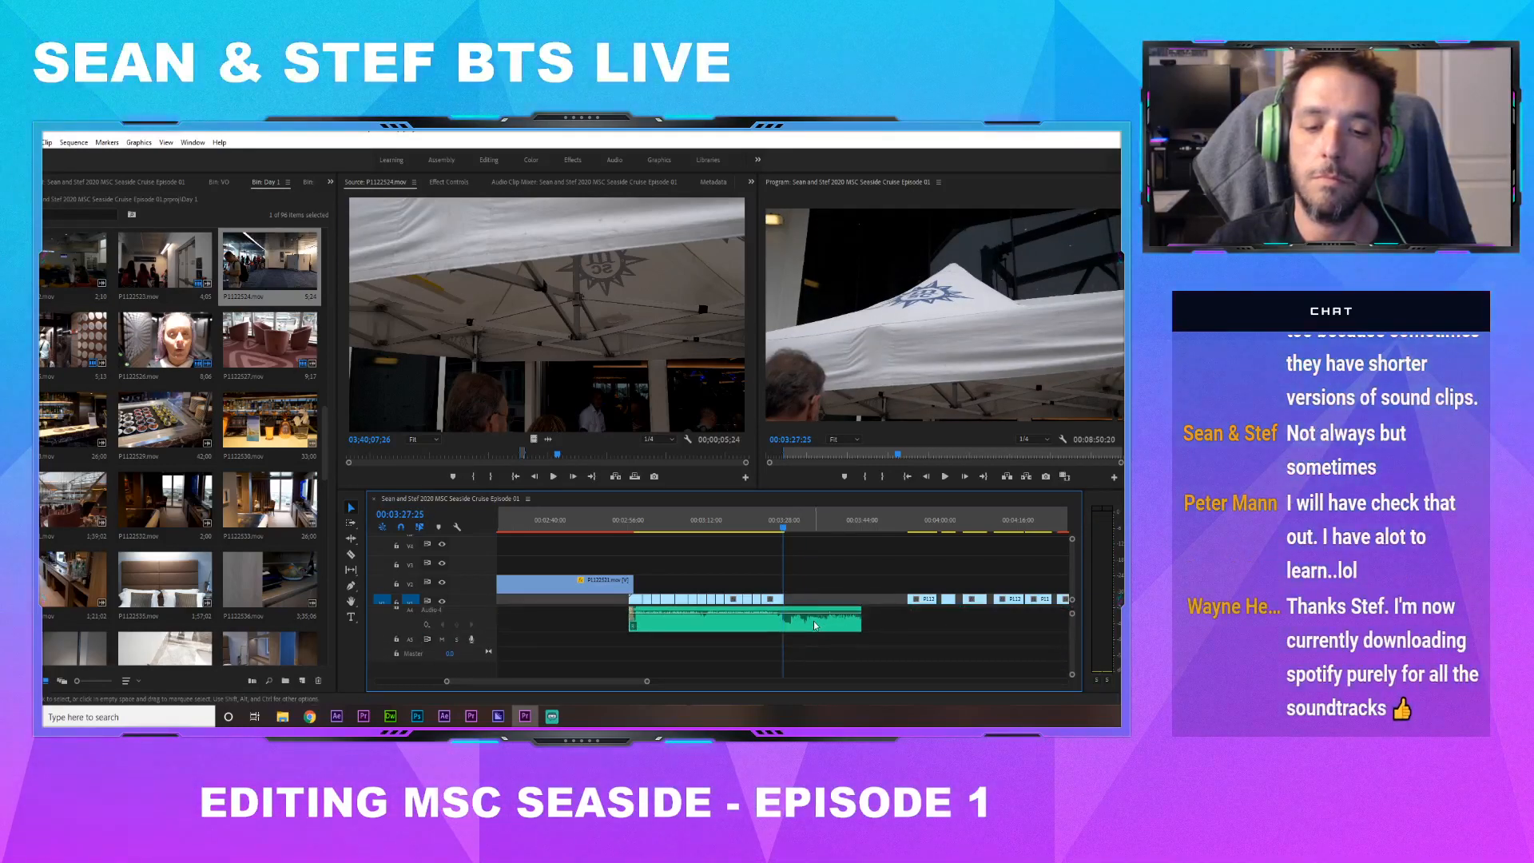
pyautogui.click(449, 182)
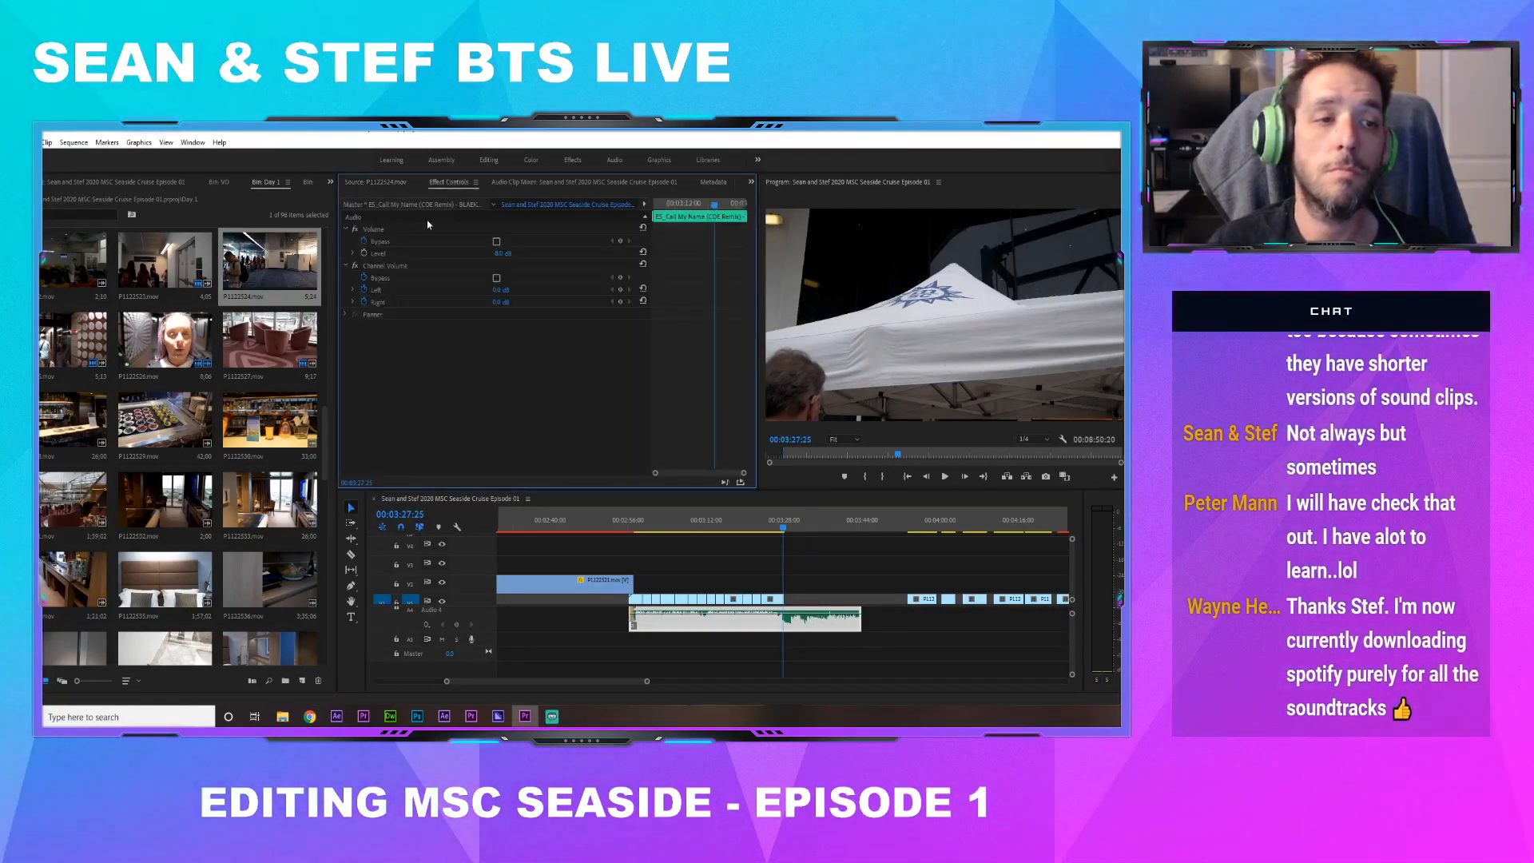
pyautogui.click(394, 254)
pyautogui.press('space')
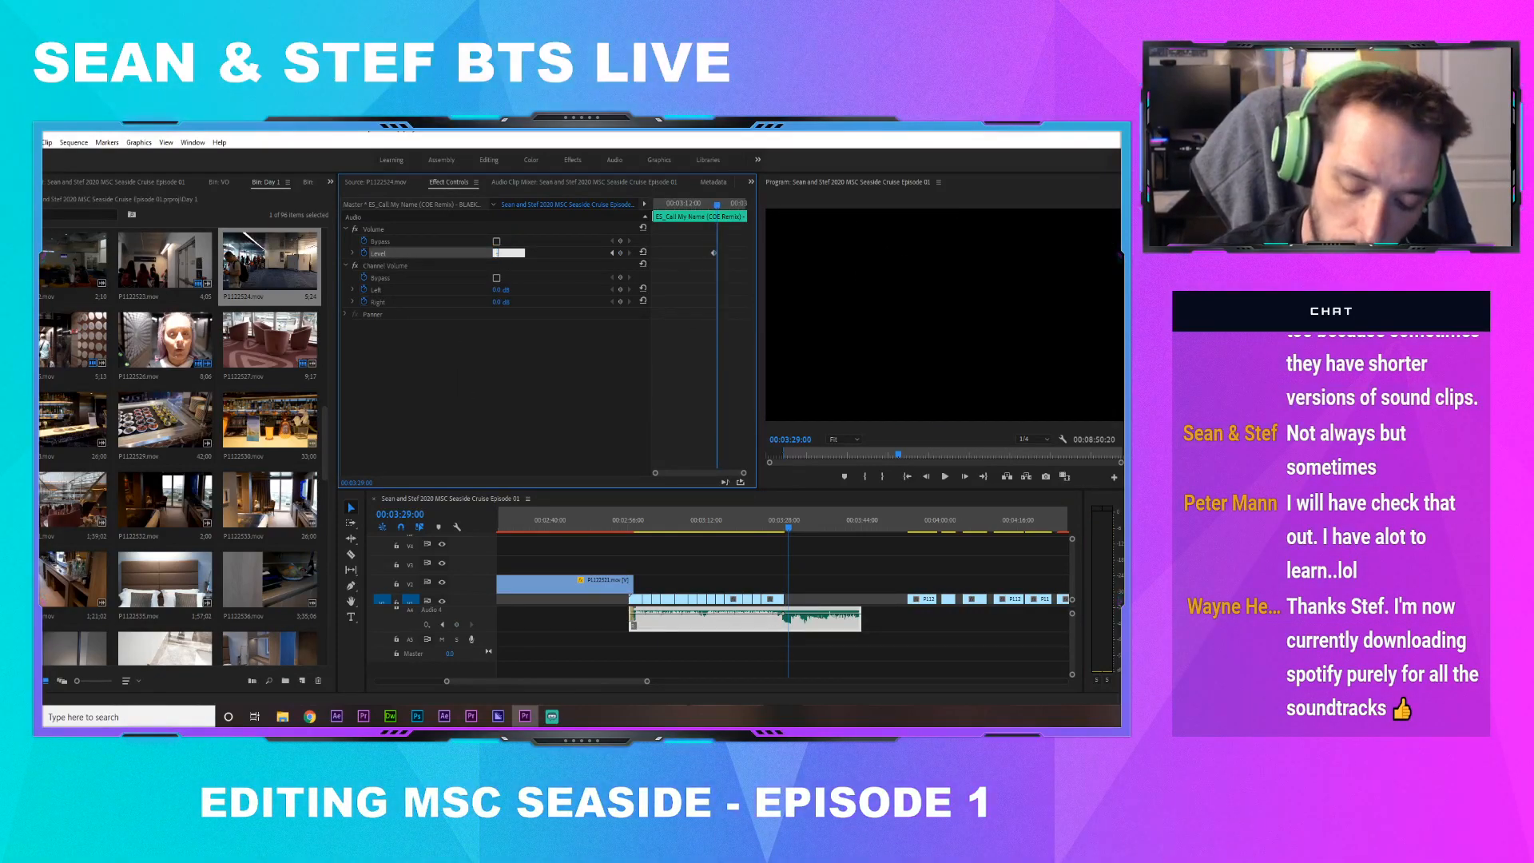
pyautogui.write('-30')
pyautogui.press('Return')
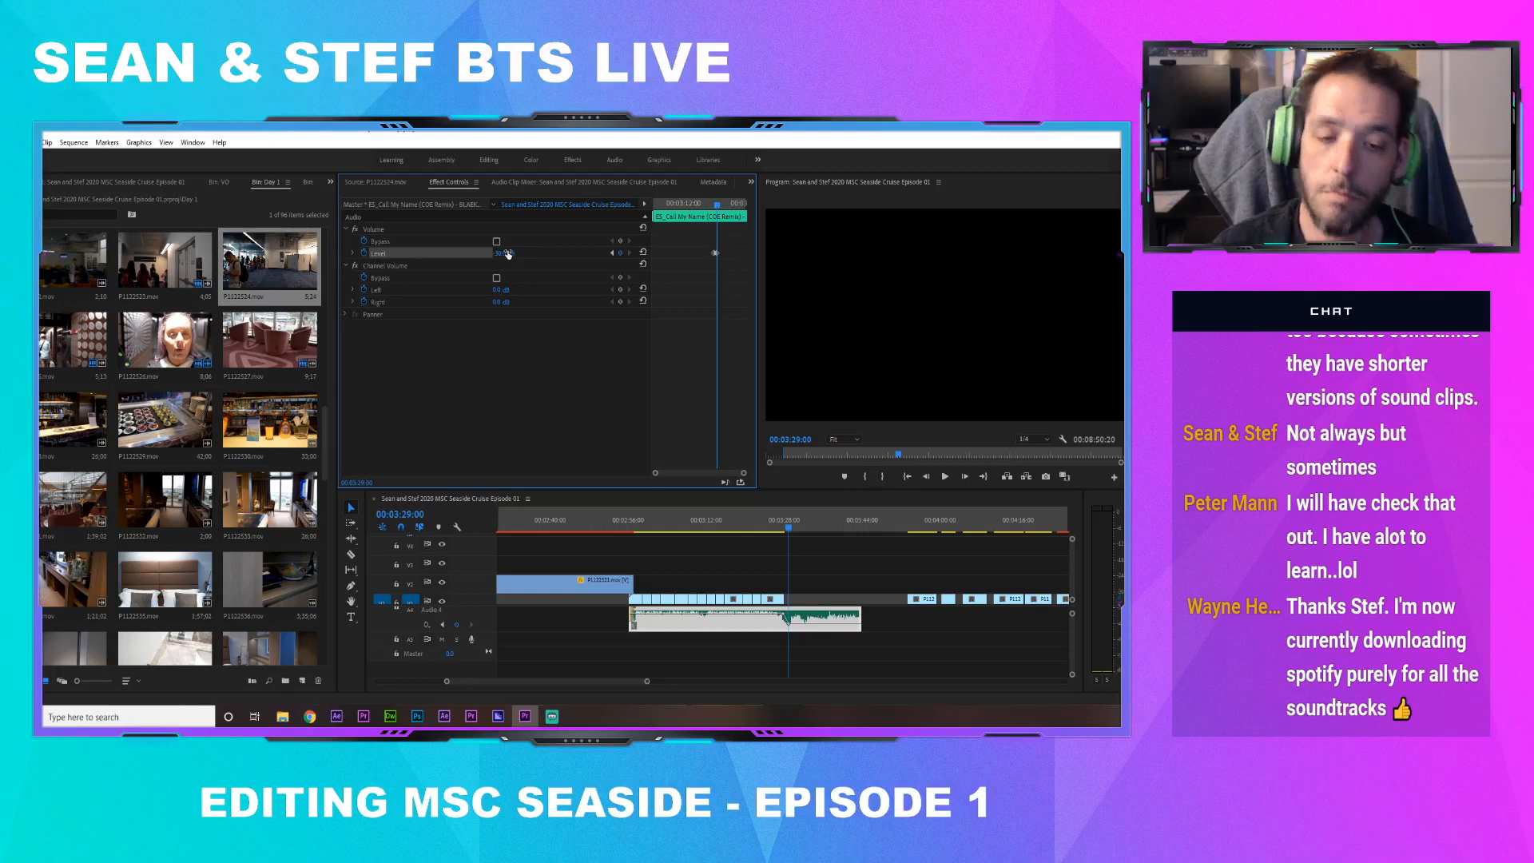
# Play the lowered music together with the moved voice clip from about 3:27
pyautogui.click(781, 524)
pyautogui.press('space')
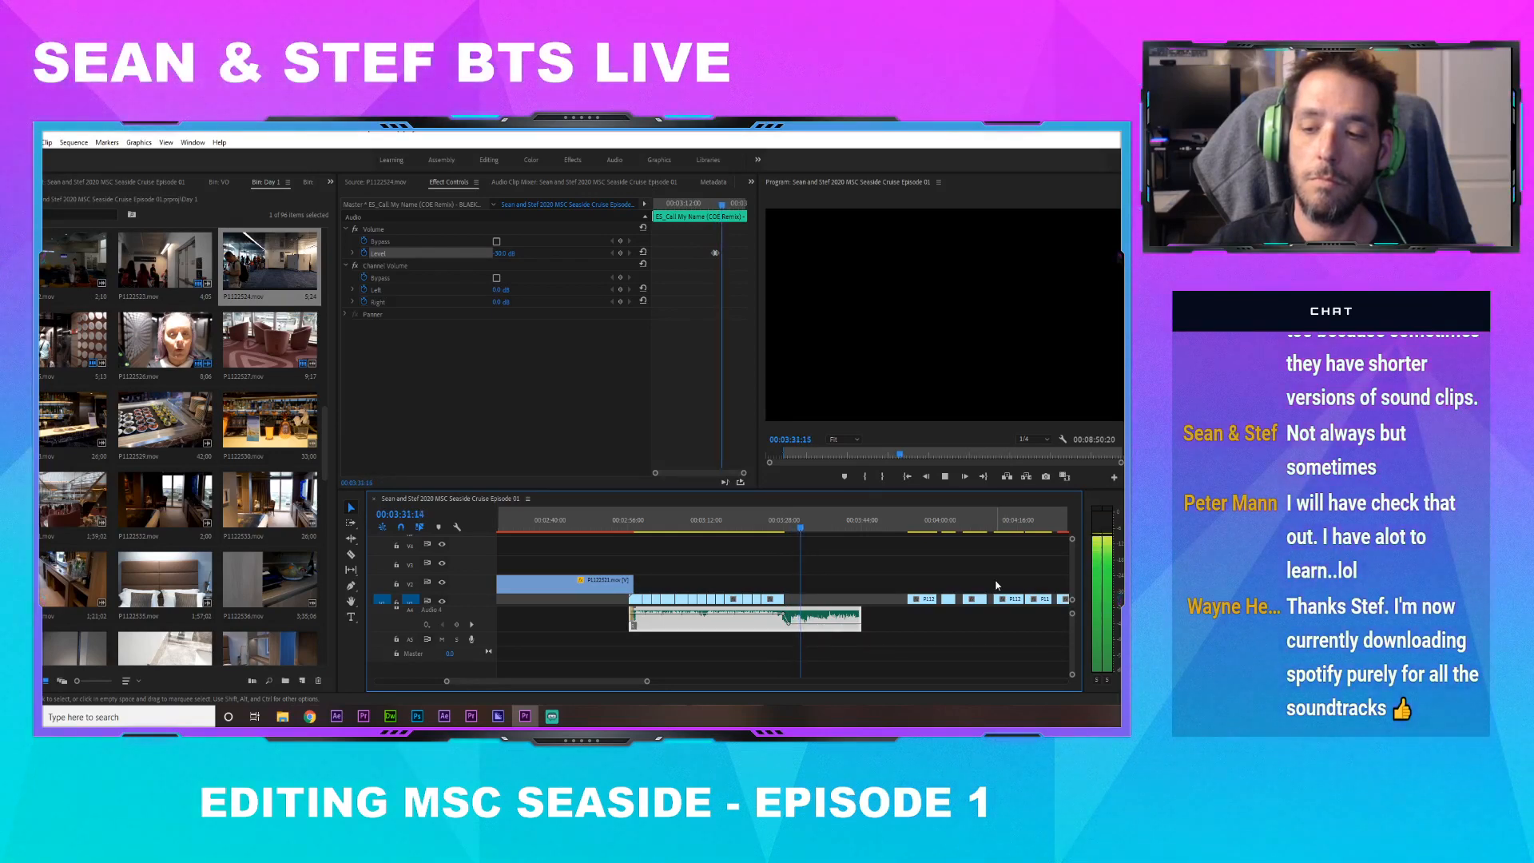
pyautogui.scroll(5, 1076, 641)
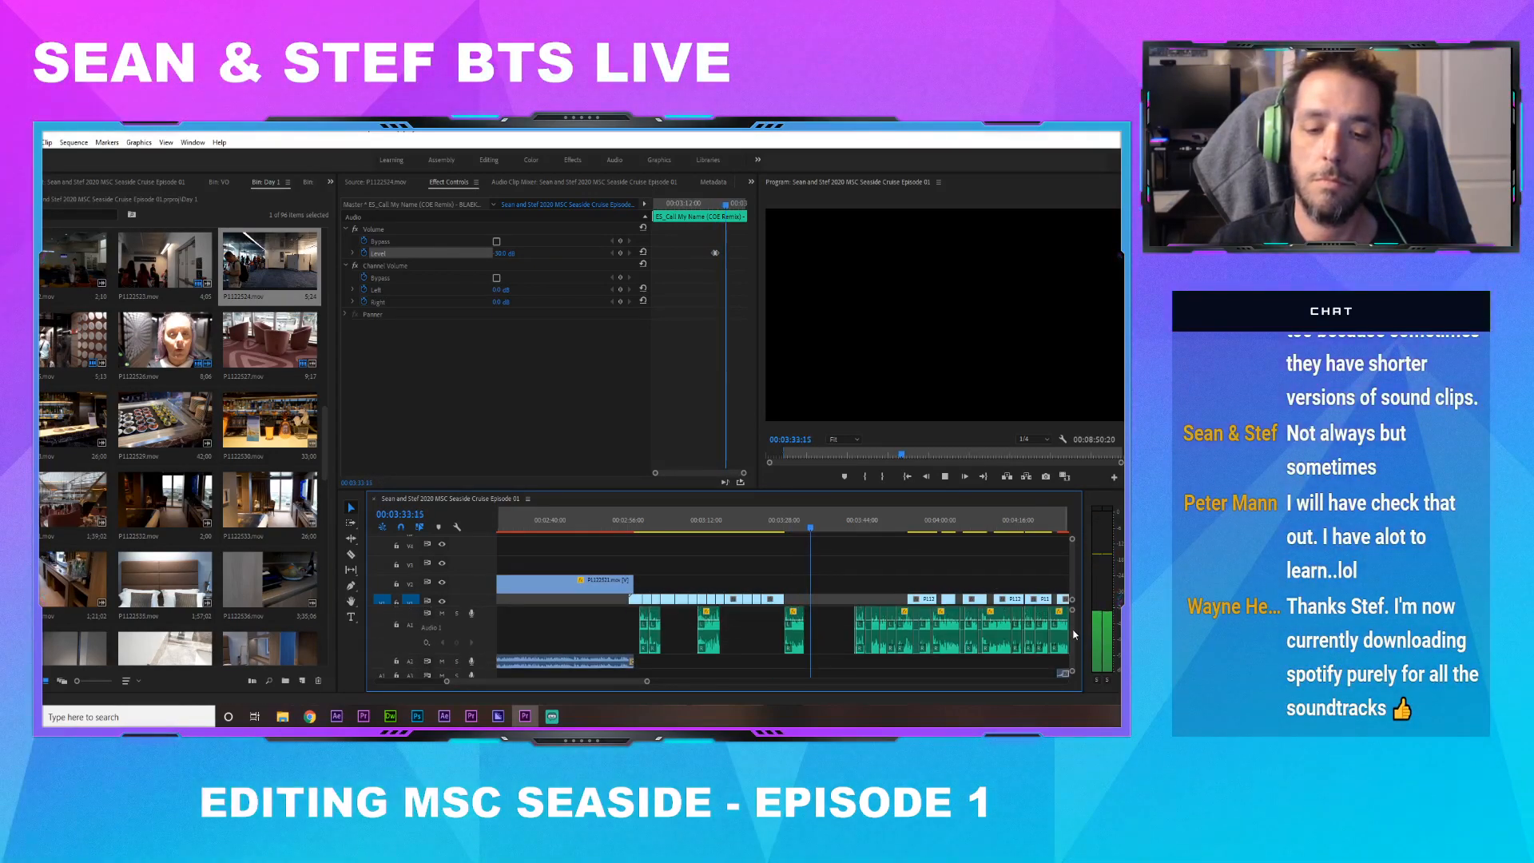
pyautogui.click(782, 525)
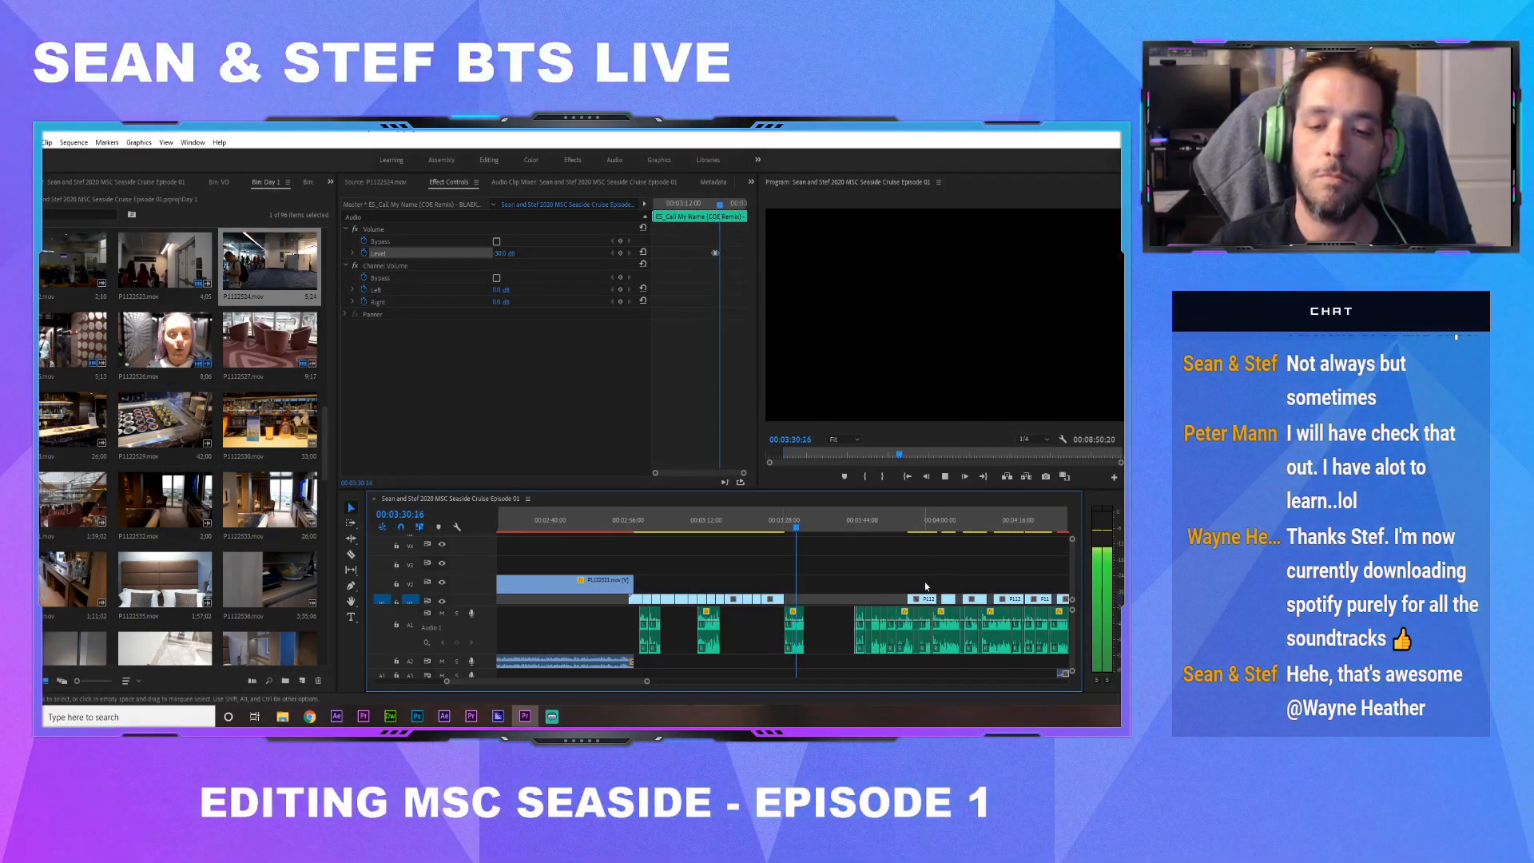
# Return the voice clip to the start of the remaining voice section, place the next lobby clip at about 3:28 and play into it
pyautogui.click(919, 528)
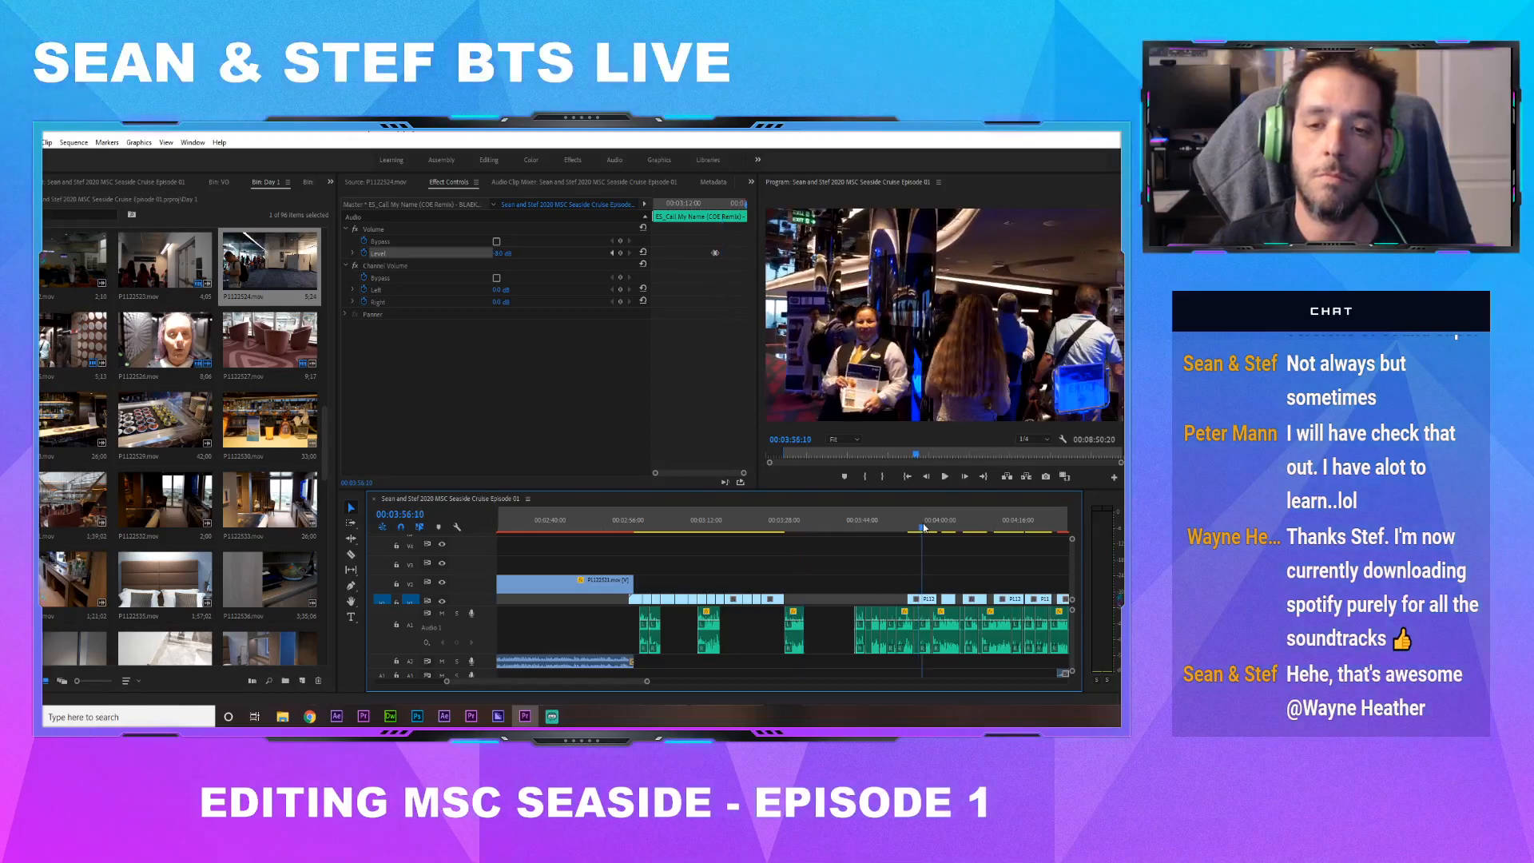
pyautogui.moveTo(798, 616)
pyautogui.mouseDown()
pyautogui.moveTo(924, 599)
pyautogui.moveTo(803, 600)
pyautogui.mouseUp()
pyautogui.click(754, 527)
pyautogui.press('space')
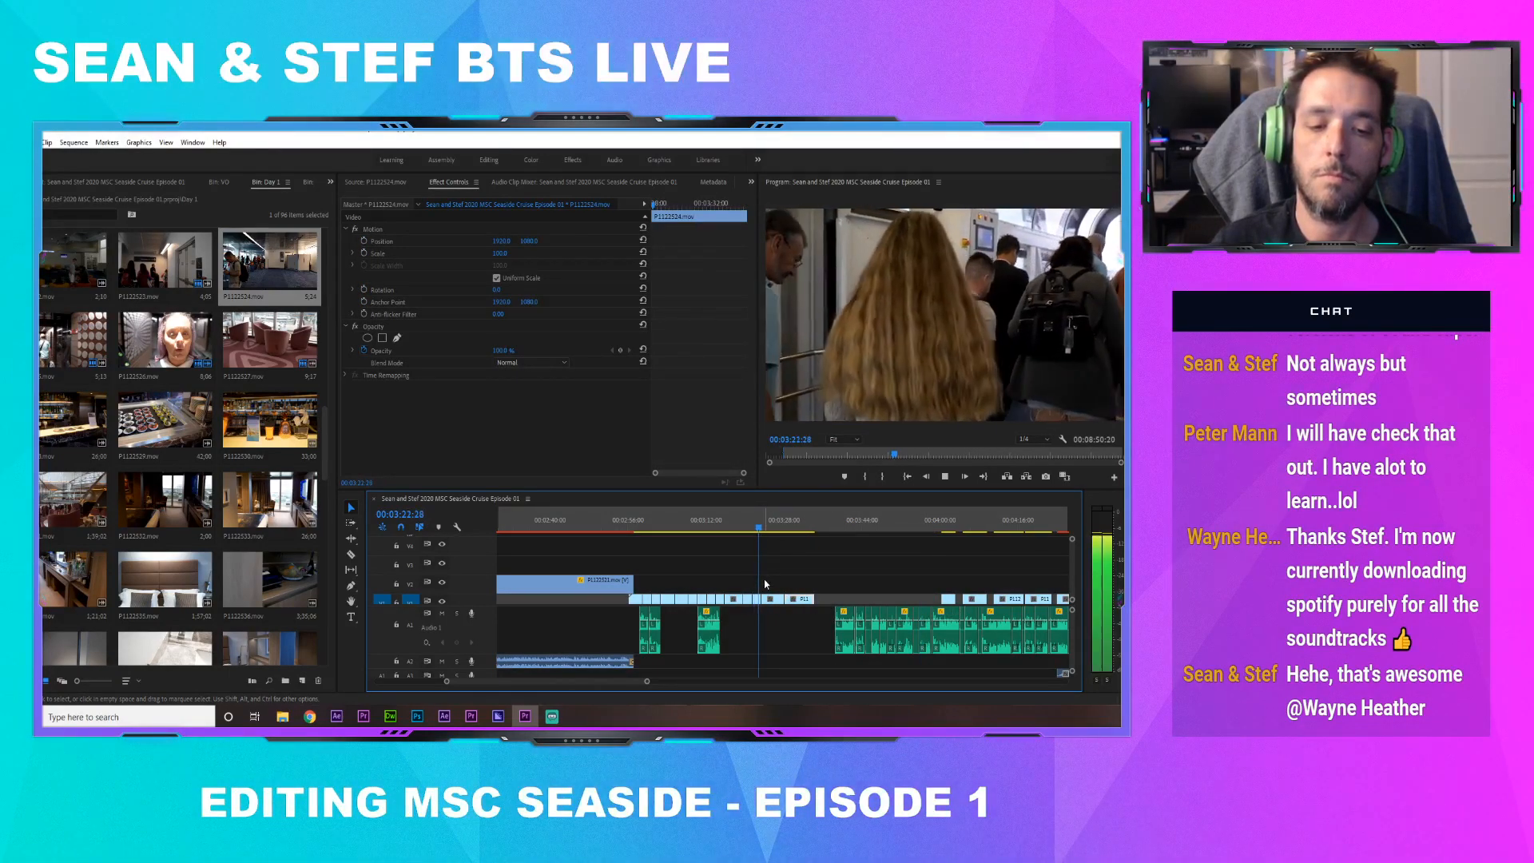
# Move the lobby clip earlier so it starts at about 3:25 and trim its end to 3:27:07
pyautogui.press('space')
pyautogui.moveTo(802, 601); pyautogui.dragTo(787, 601)
pyautogui.press('space')
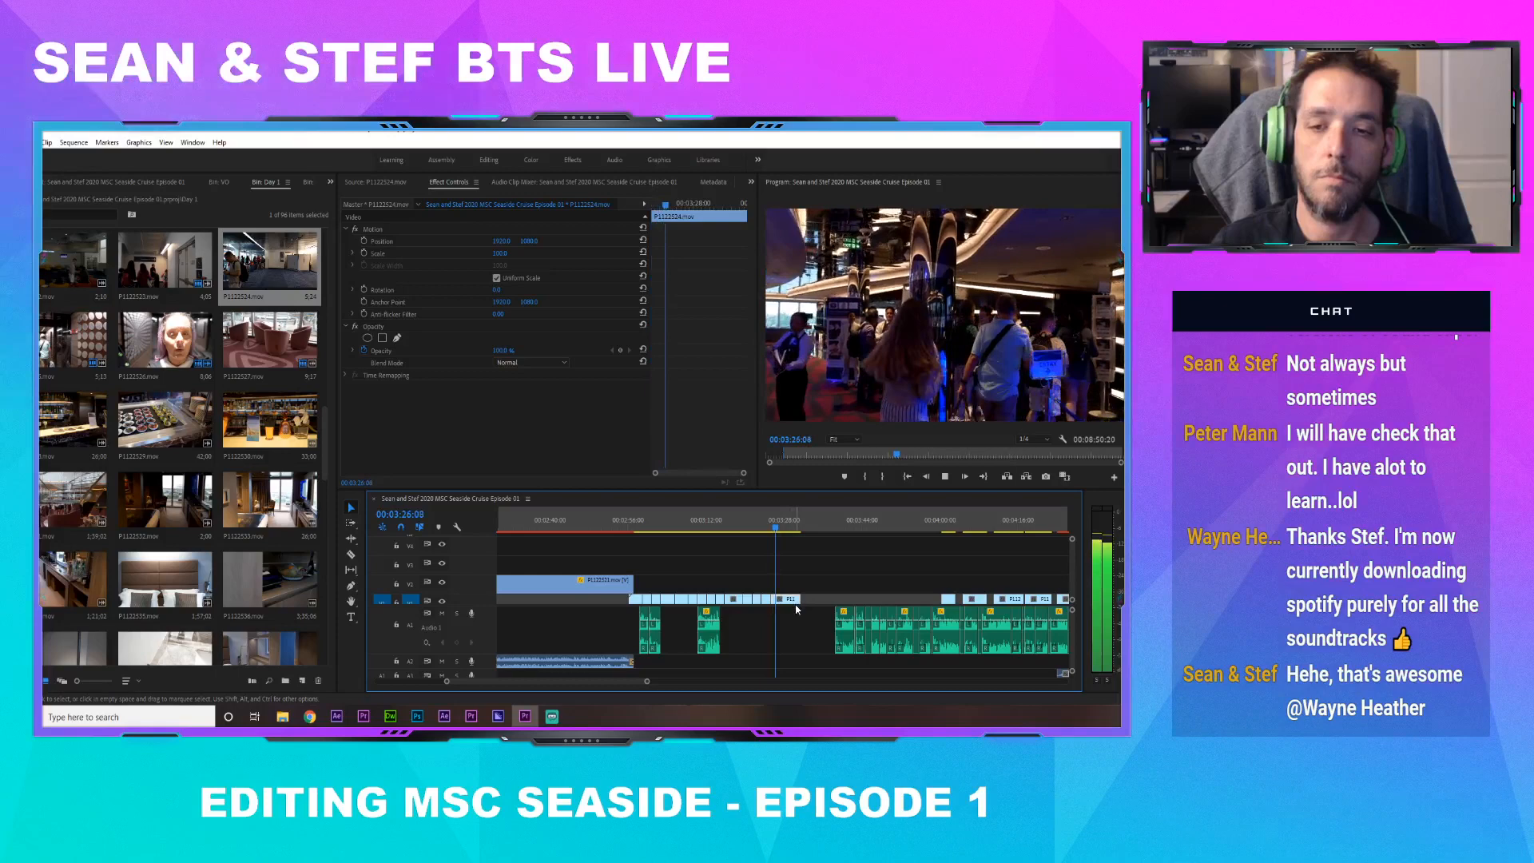
pyautogui.moveTo(805, 598); pyautogui.dragTo(780, 599)
# Bring the next four b-roll clips forward to just after the edited section and join the first one to the lobby clip at 3:27:07
pyautogui.scroll(-3, 1074, 631)
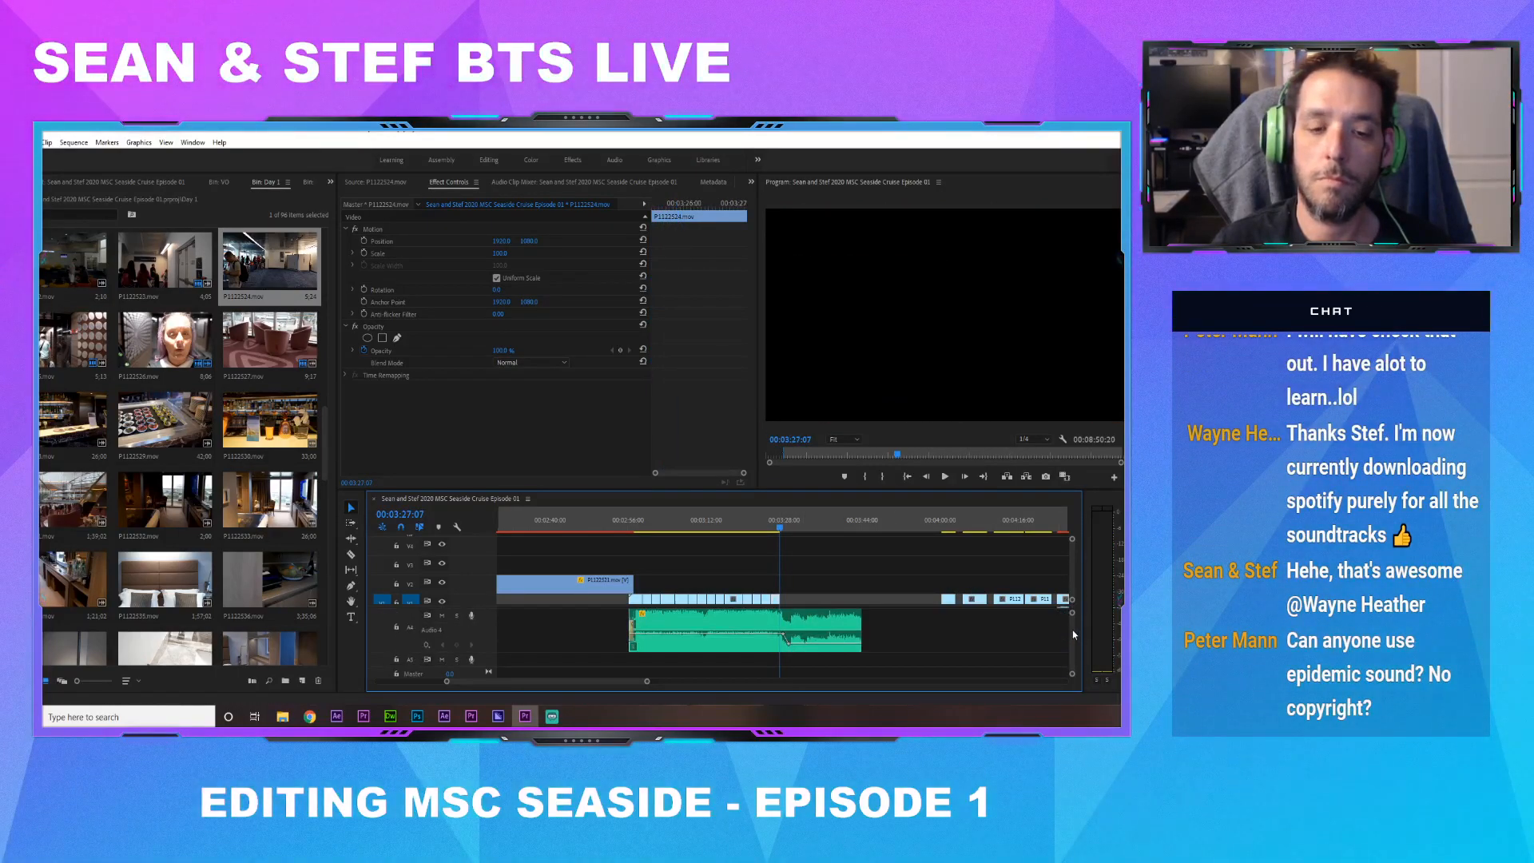
pyautogui.click(790, 646)
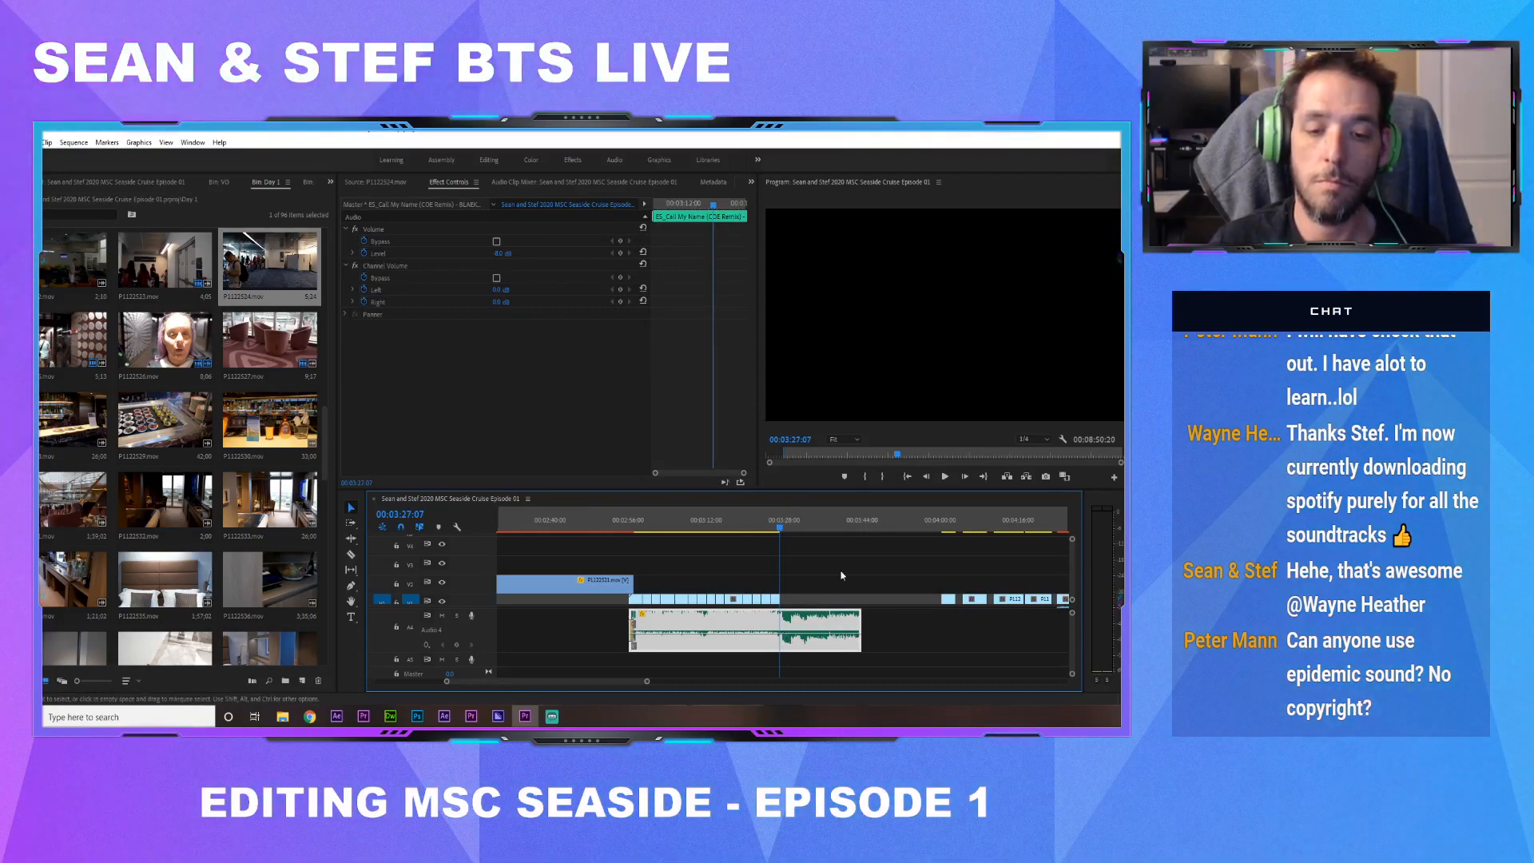
pyautogui.scroll(-1, 1074, 583)
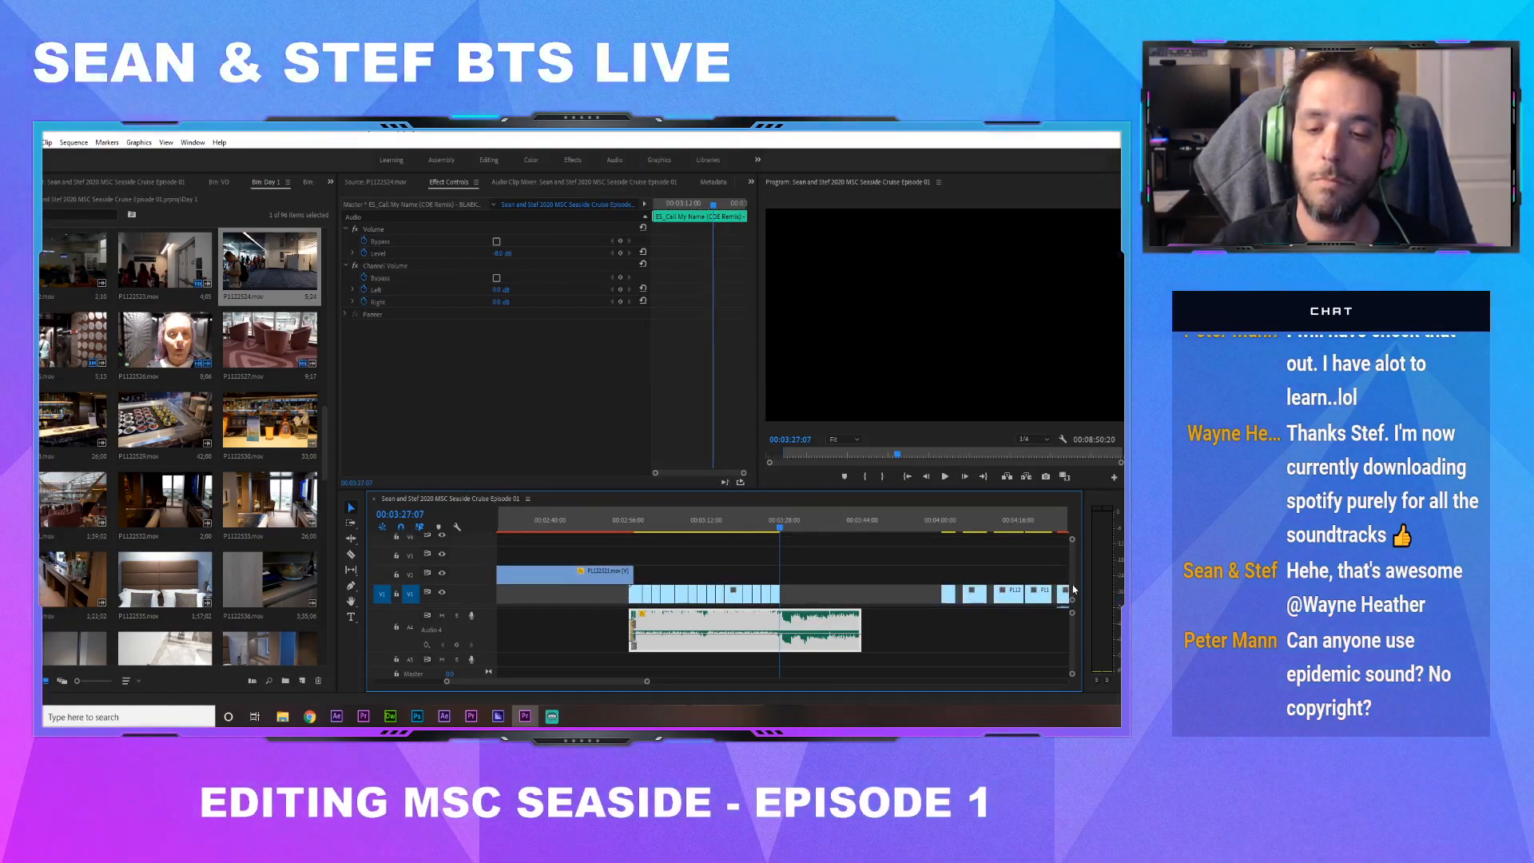
pyautogui.moveTo(953, 525); pyautogui.dragTo(1035, 527)
pyautogui.moveTo(935, 556); pyautogui.dragTo(802, 588)
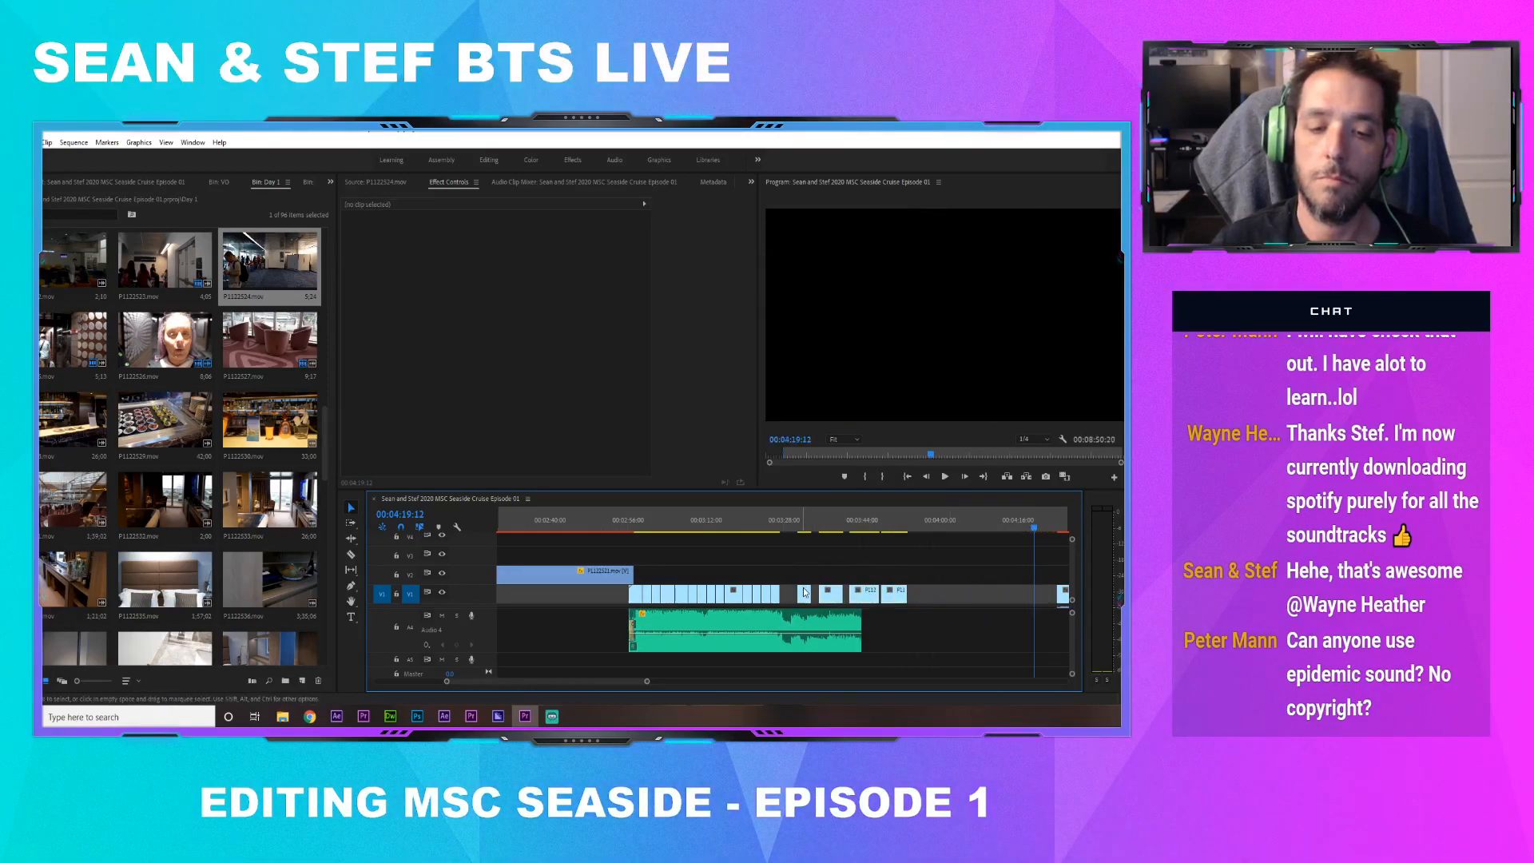
pyautogui.click(791, 596)
# Move the short lobby clip to start at 3:27:05, place the MSC Yacht Club clip behind it at about 3:29, and play the cut
pyautogui.click(775, 528)
pyautogui.press('space')
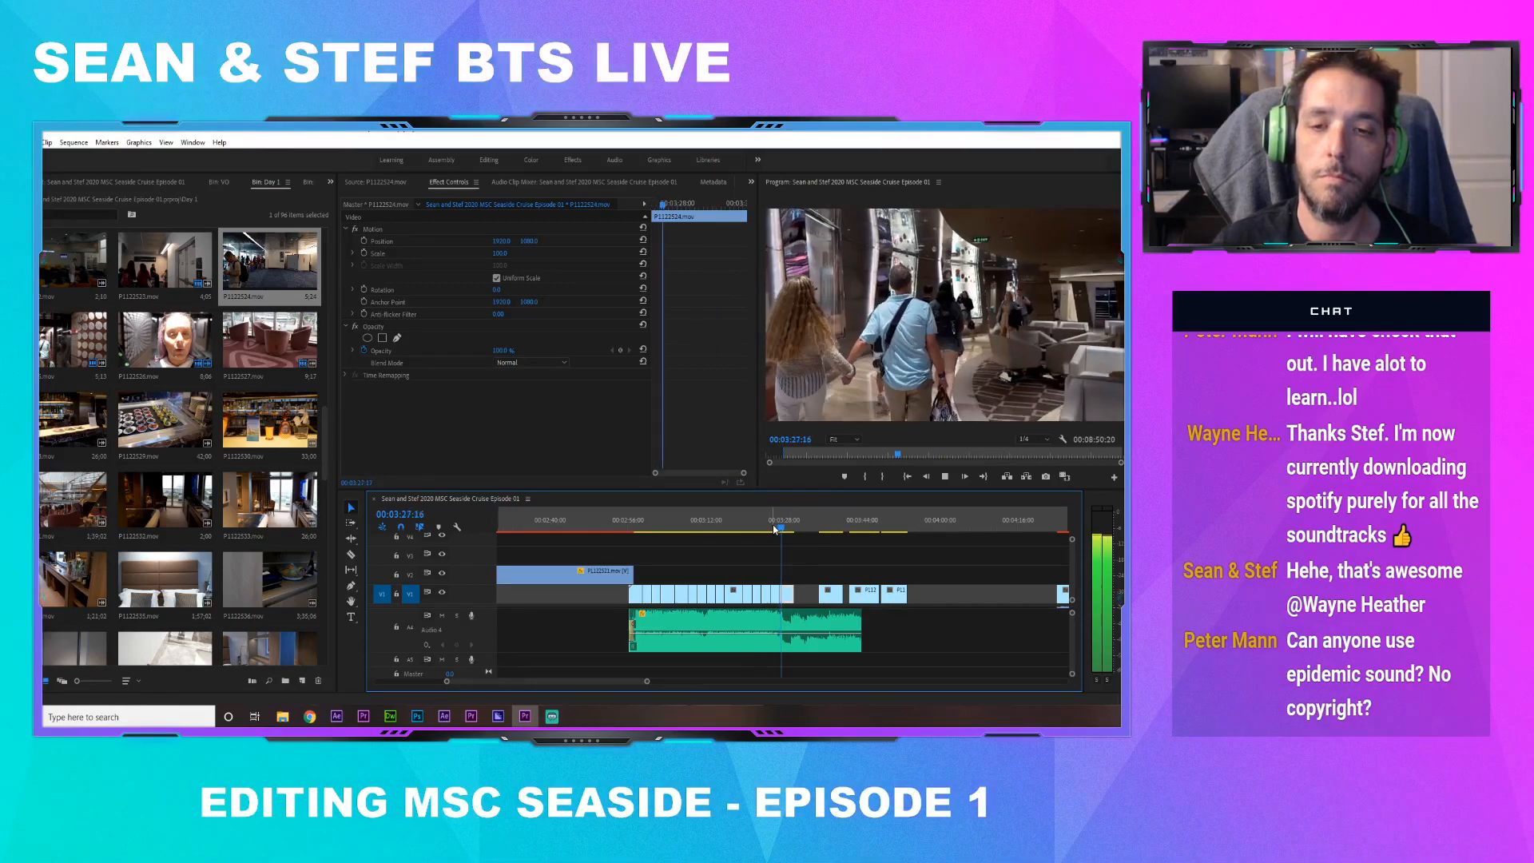
pyautogui.press('space')
pyautogui.press('space')
pyautogui.moveTo(792, 595)
pyautogui.mouseDown()
pyautogui.moveTo(775, 575)
pyautogui.moveTo(801, 581)
pyautogui.mouseUp()
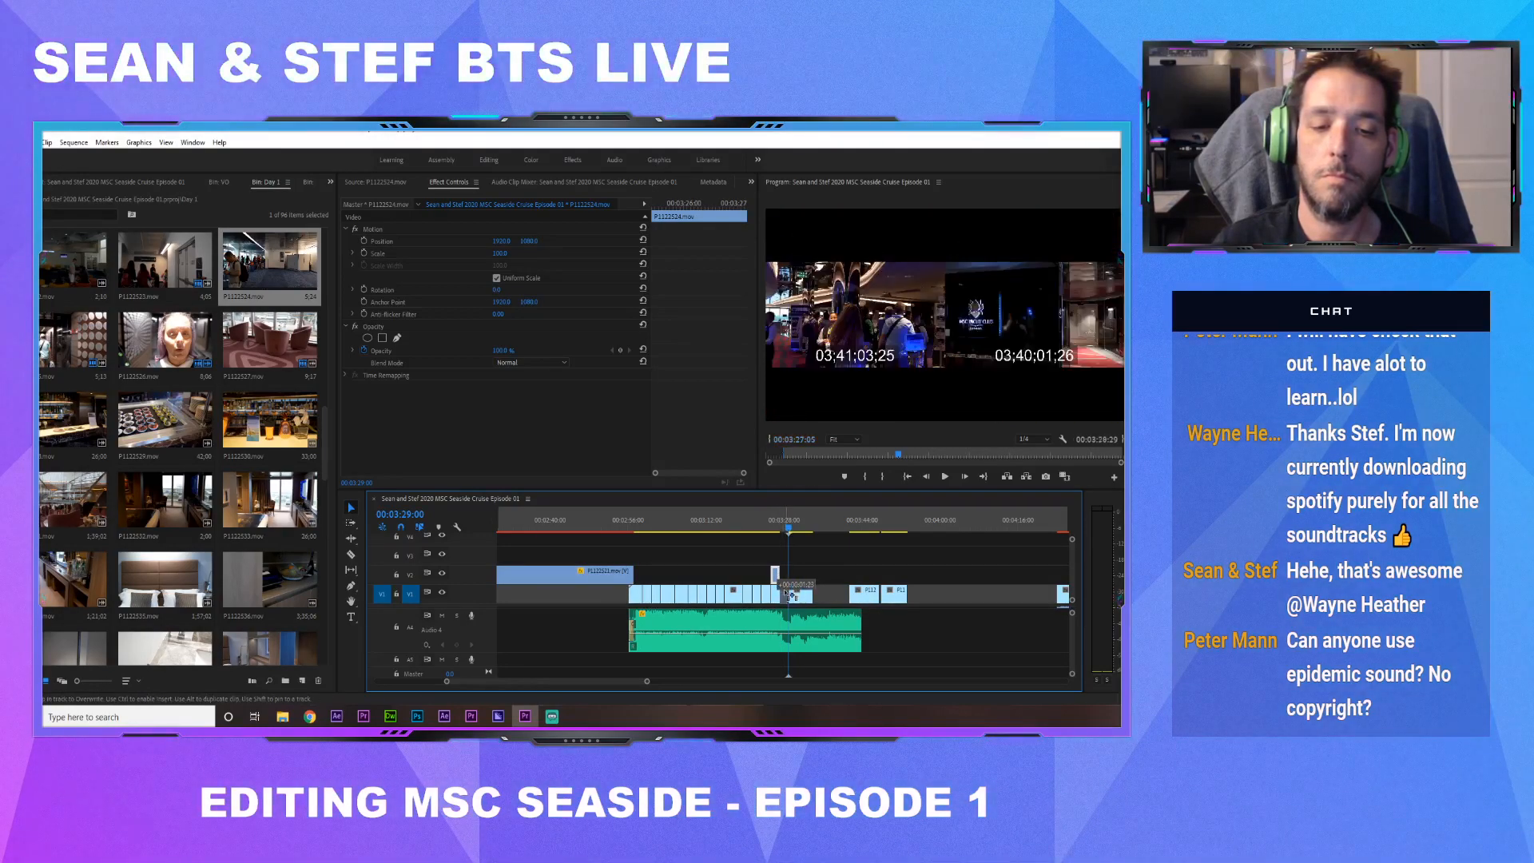
pyautogui.click(779, 529)
pyautogui.press('space')
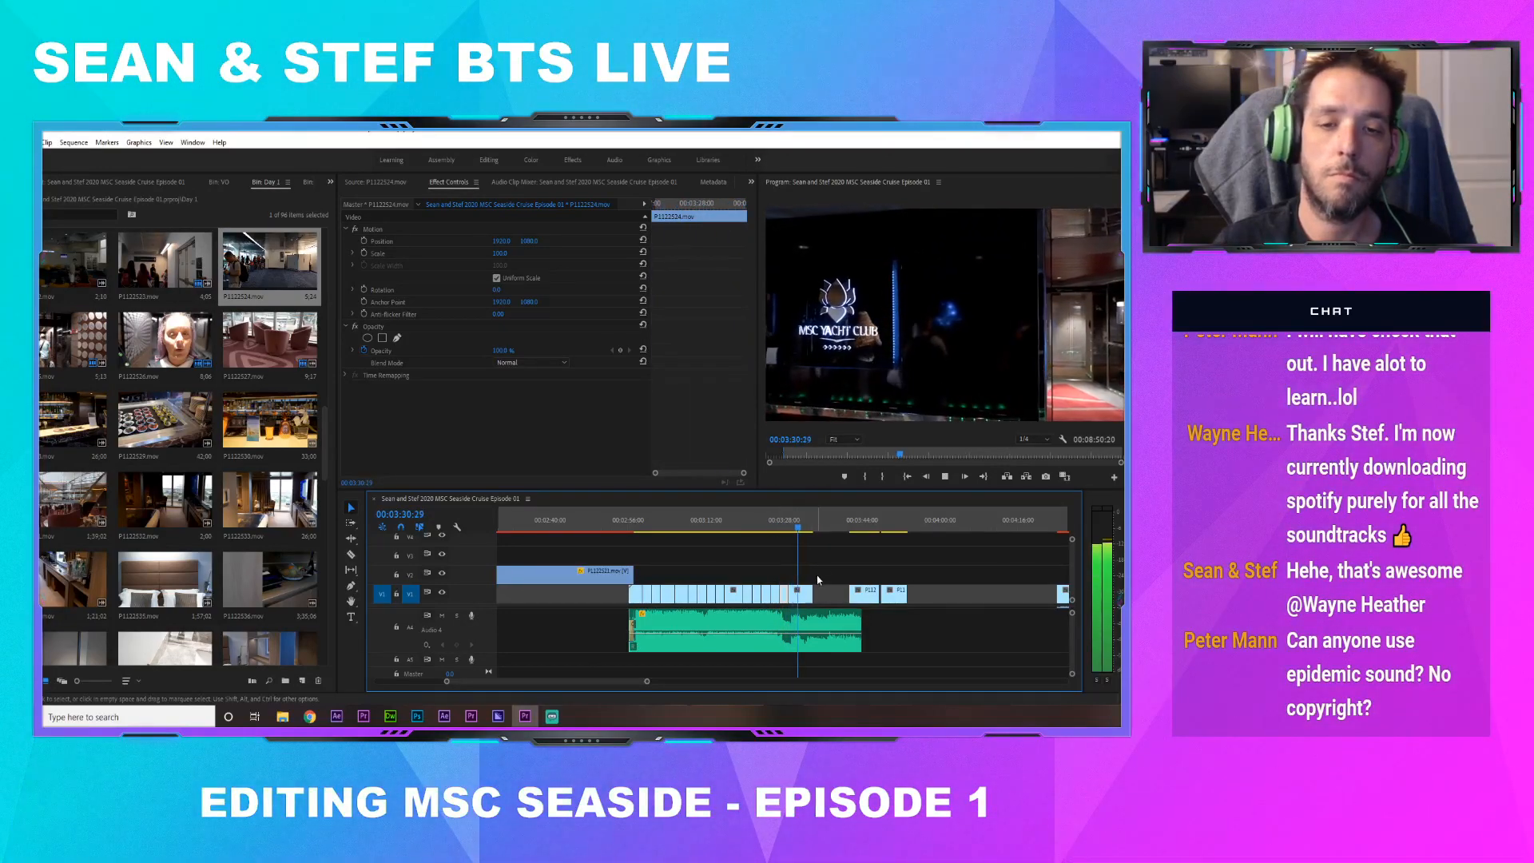
# Trim the MSC Yacht Club clip to run from about 3:29 to 3:32 and replay it from about 3:27
pyautogui.click(798, 526)
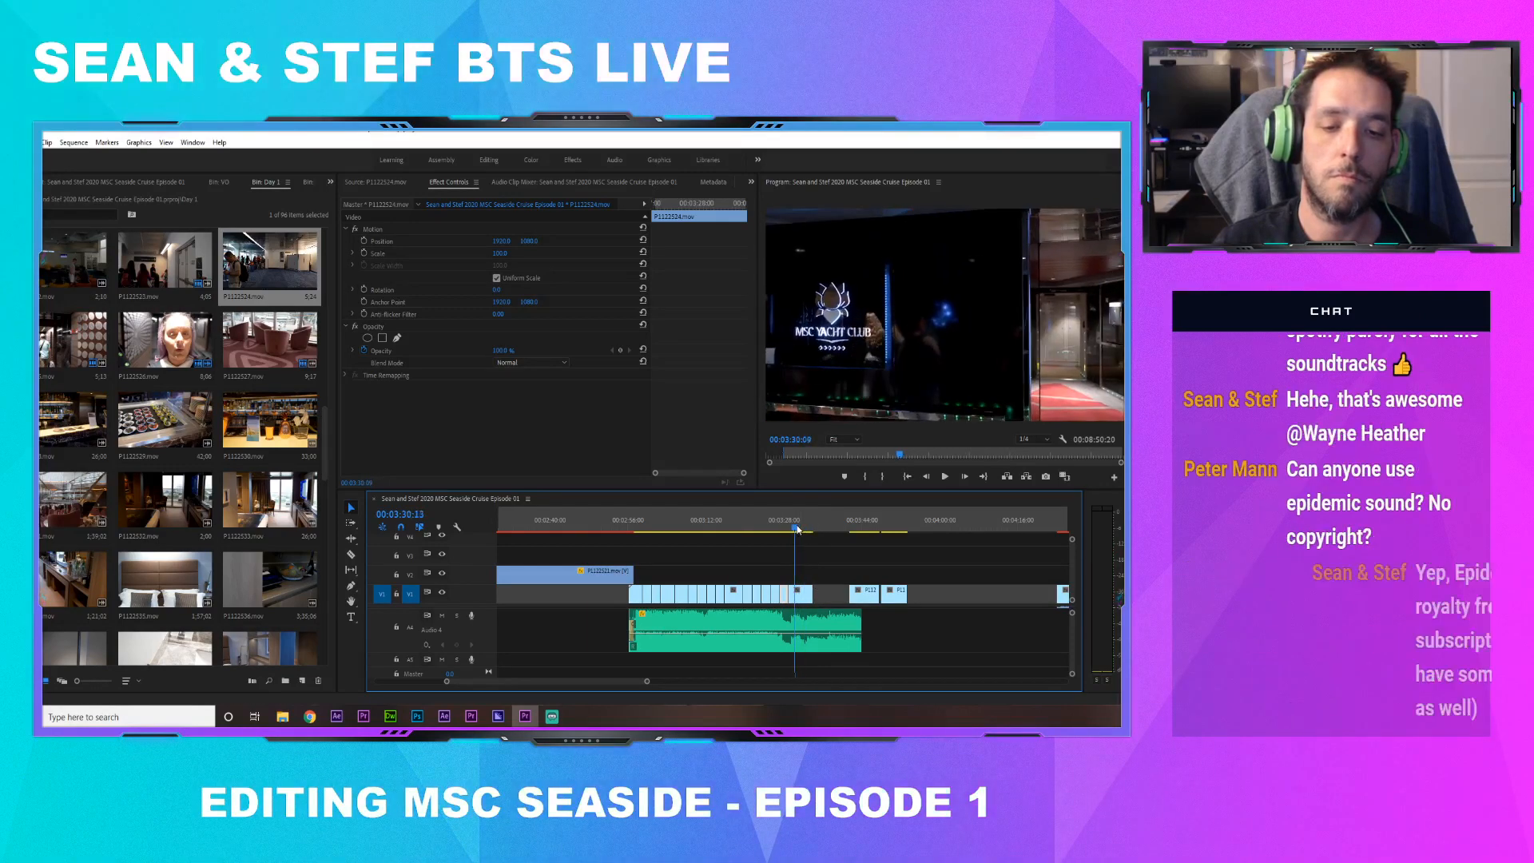
pyautogui.moveTo(800, 592); pyautogui.dragTo(792, 598)
pyautogui.moveTo(790, 522); pyautogui.dragTo(784, 521)
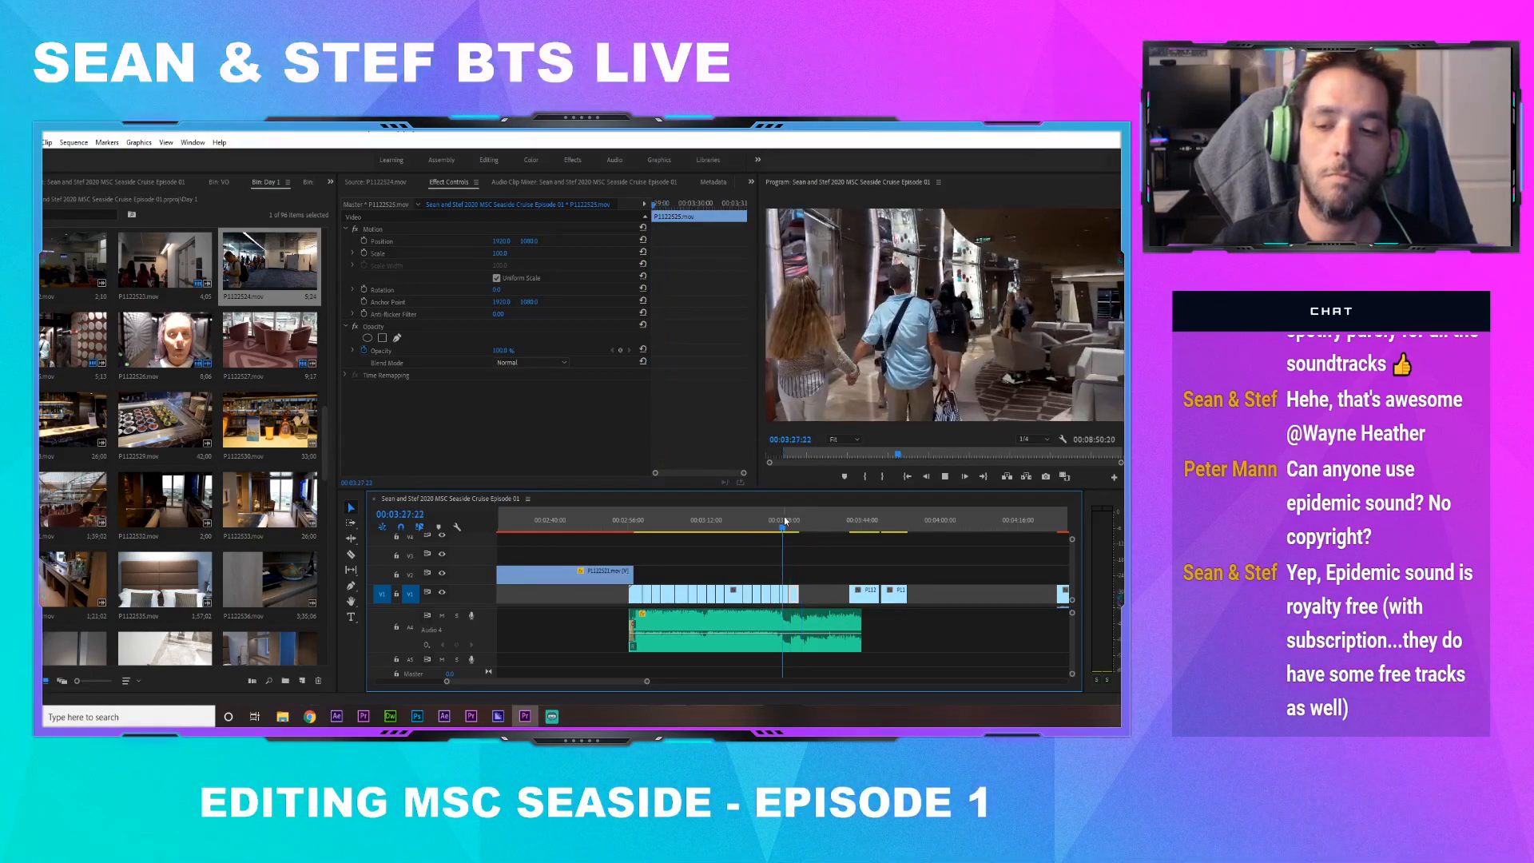
pyautogui.press('space')
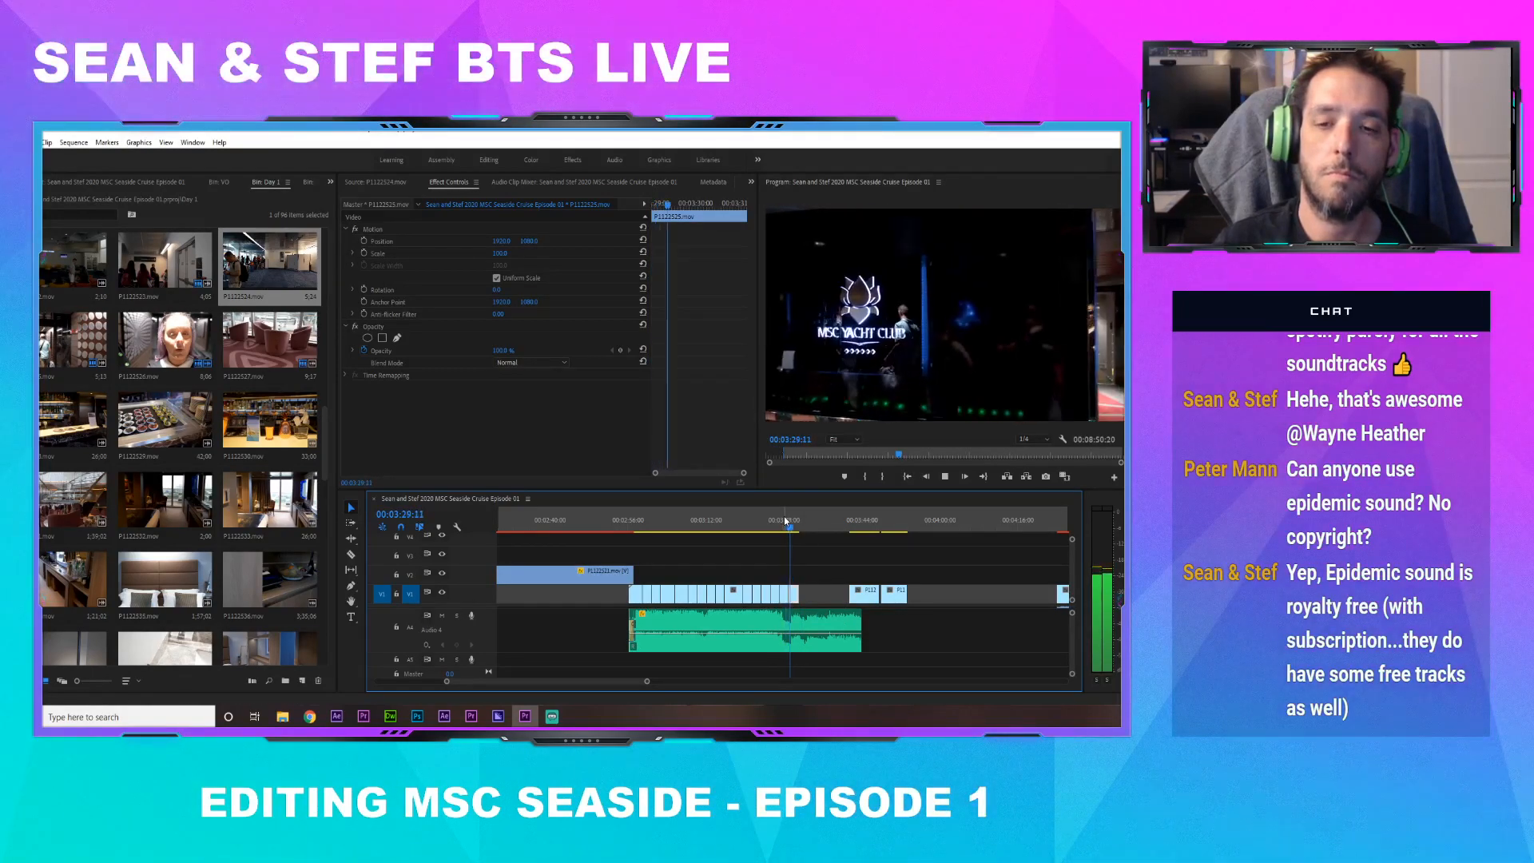
pyautogui.moveTo(794, 594); pyautogui.dragTo(803, 593)
pyautogui.click(781, 525)
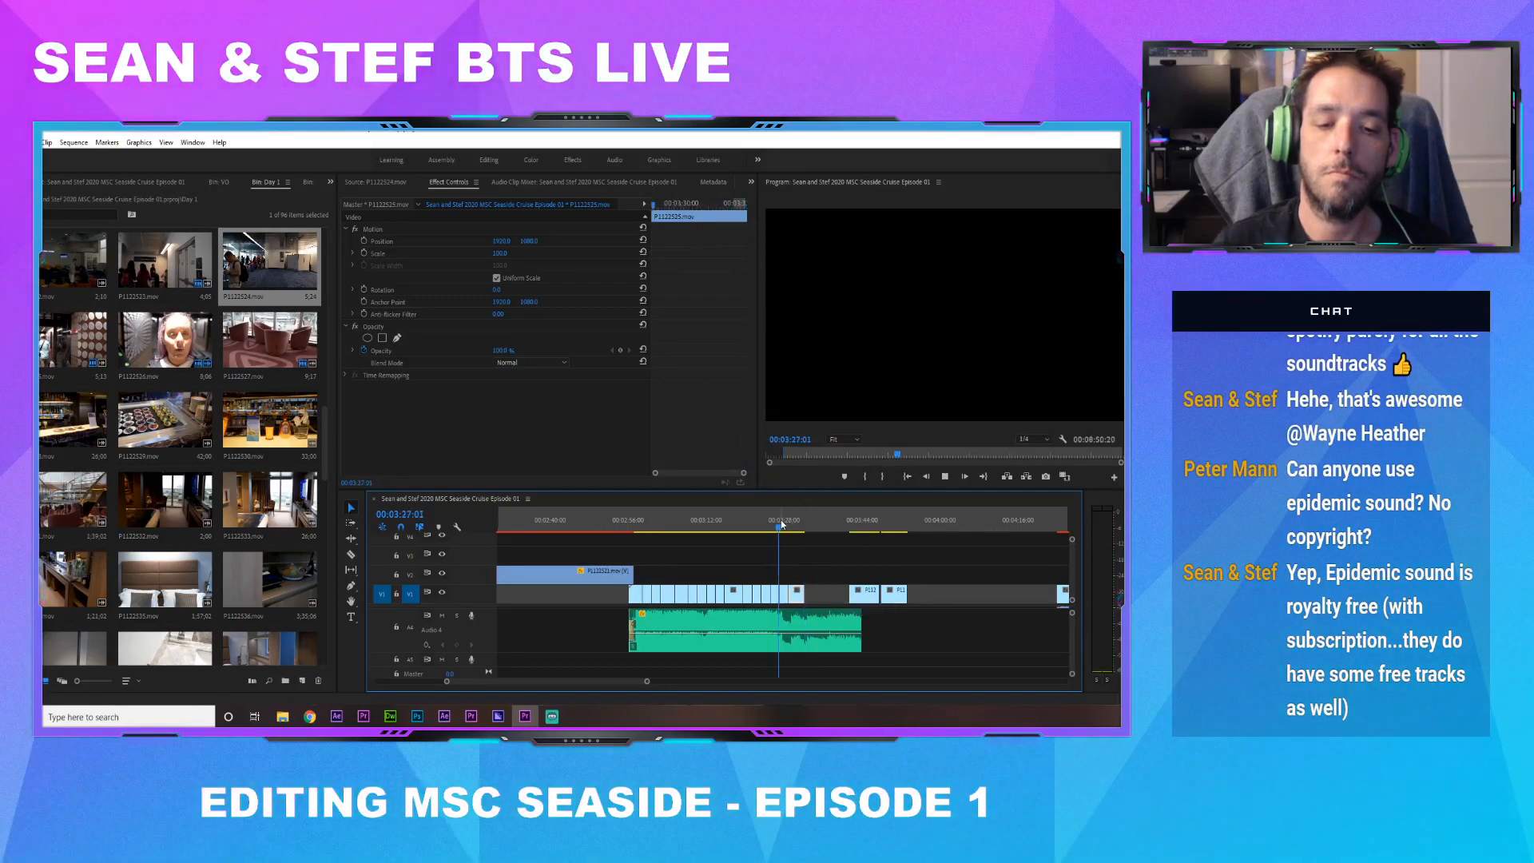
pyautogui.press('space')
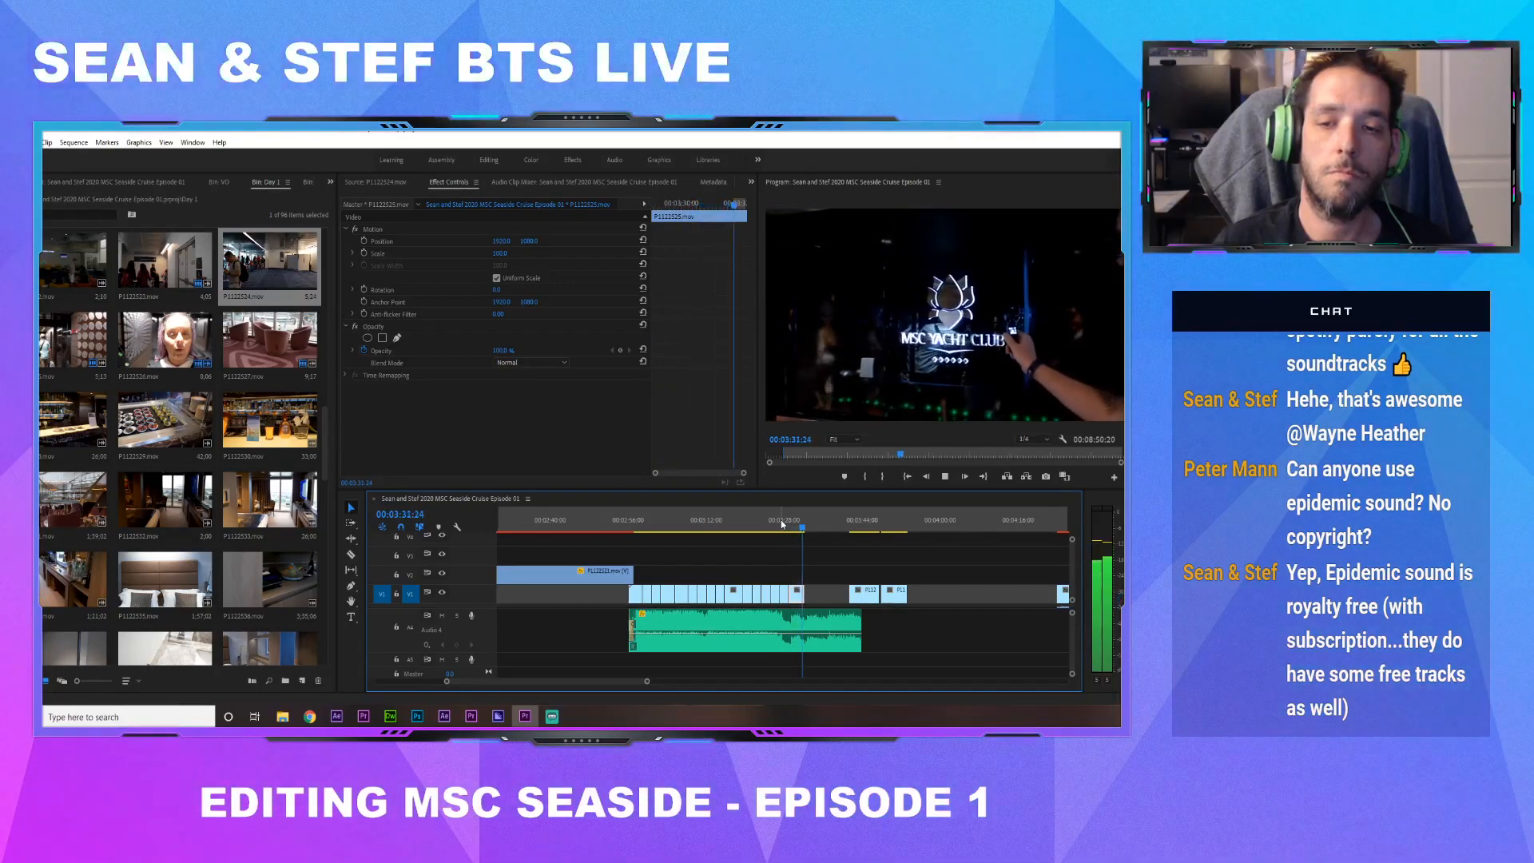
# Join the concierge desk clip to the end of the MSC Yacht Club clip at about 3:32 and play across the cut
pyautogui.press('space')
pyautogui.moveTo(808, 592)
pyautogui.mouseDown()
pyautogui.moveTo(847, 595)
pyautogui.moveTo(826, 596)
pyautogui.mouseUp()
pyautogui.click(860, 521)
pyautogui.click(803, 523)
pyautogui.press('space')
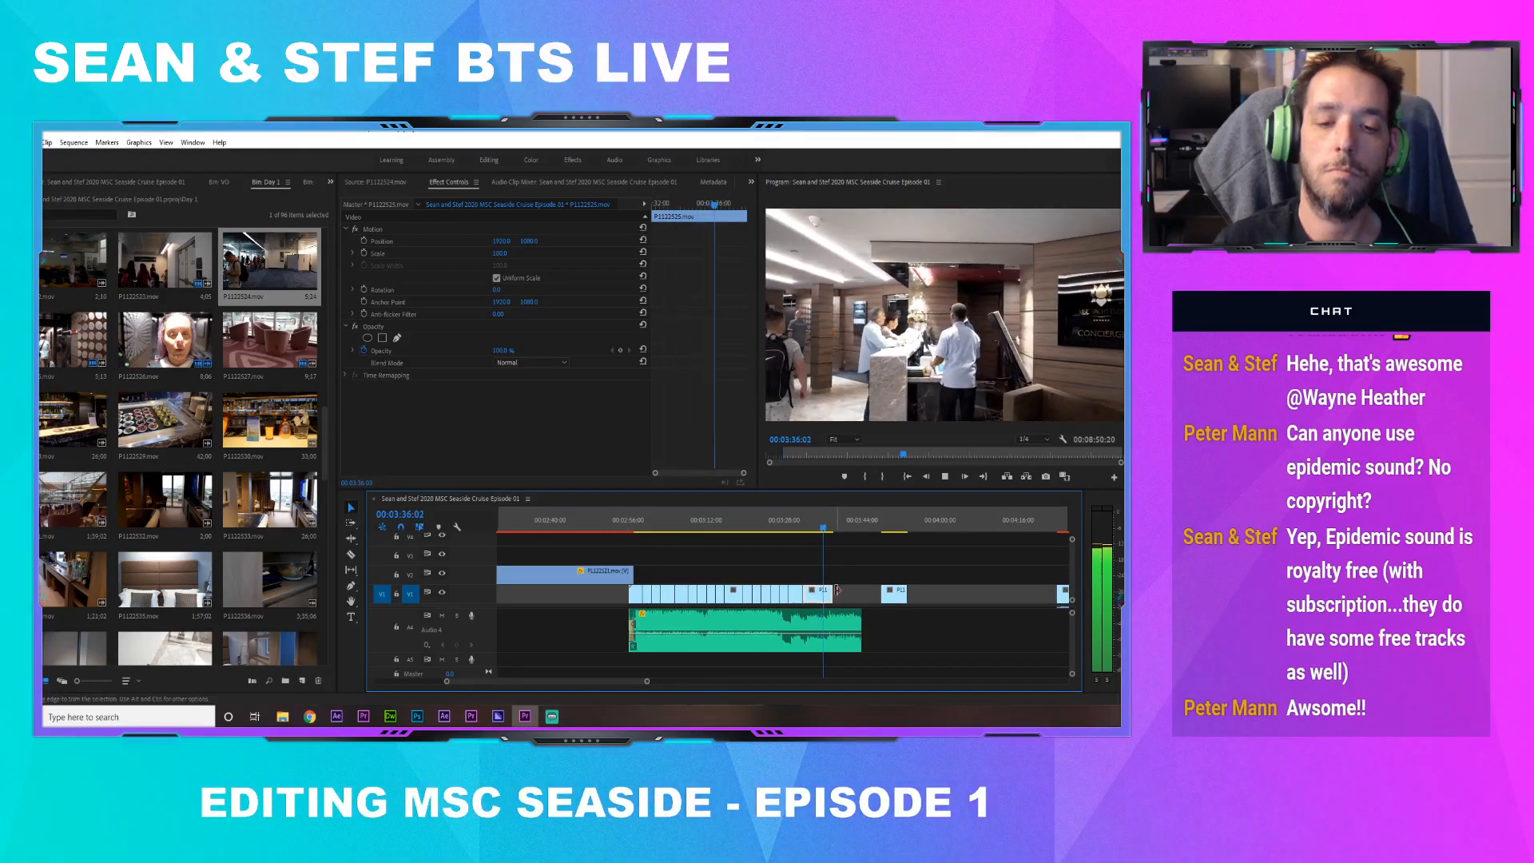
# Place the corridor walking clip at about 3:36:18, over the end of the concierge desk clip, and return to about 3:34
pyautogui.press('space')
pyautogui.moveTo(832, 592); pyautogui.dragTo(847, 601)
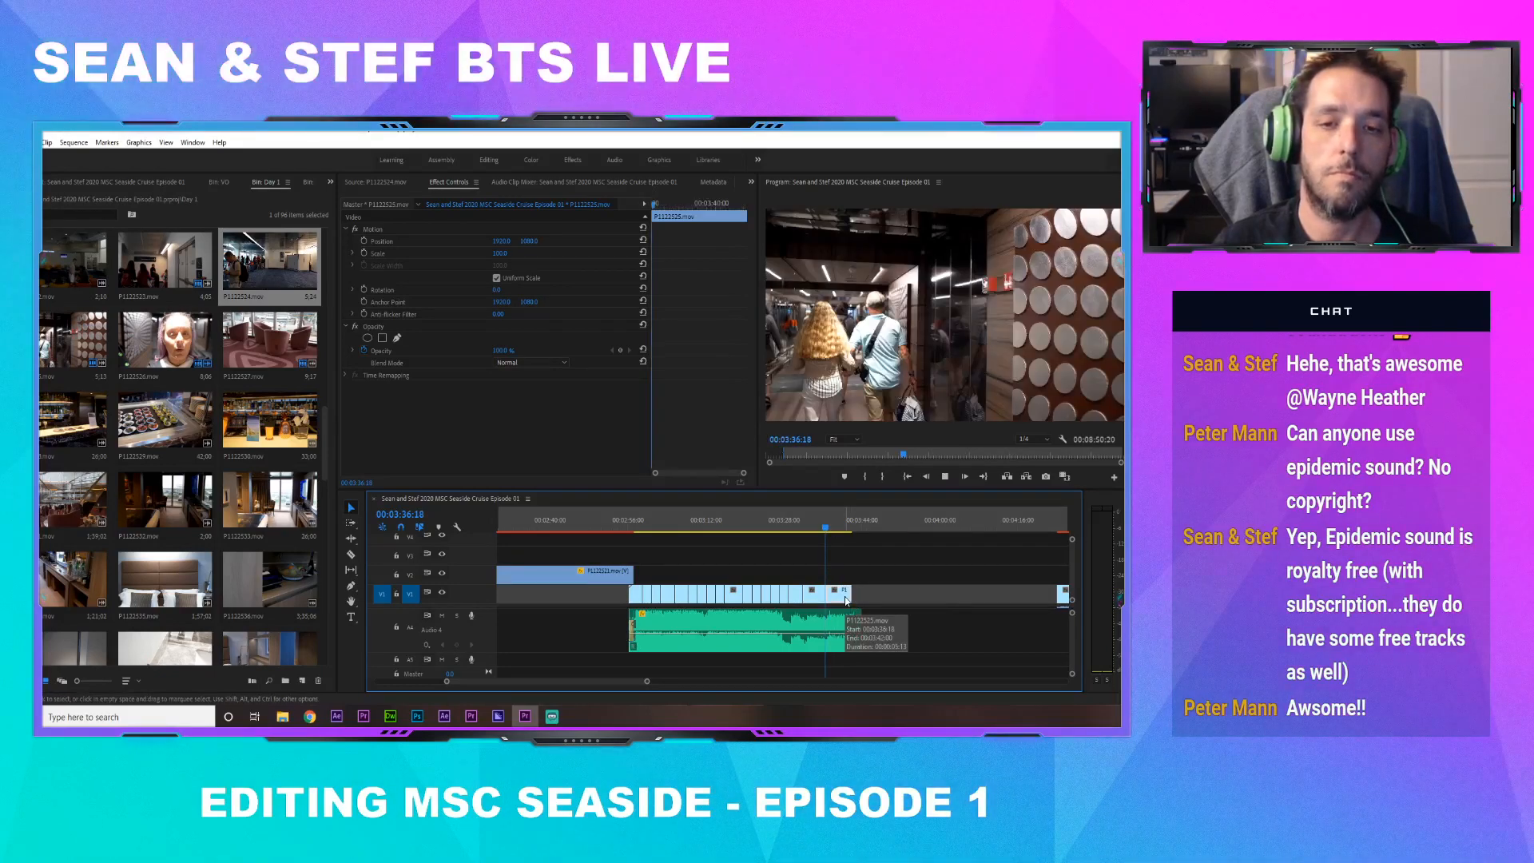
pyautogui.press('space')
pyautogui.click(816, 526)
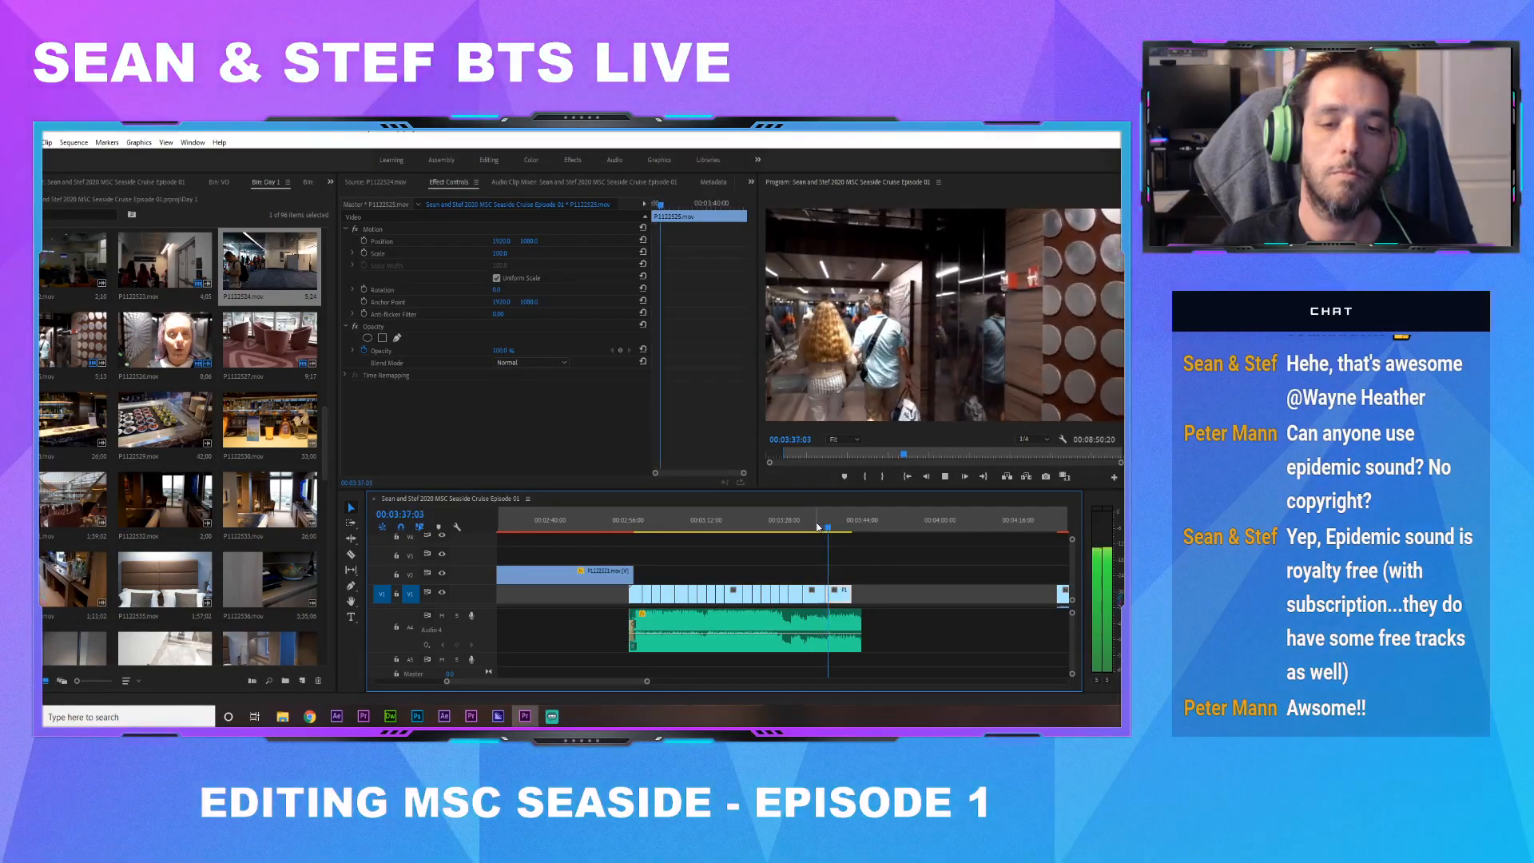
pyautogui.click(815, 526)
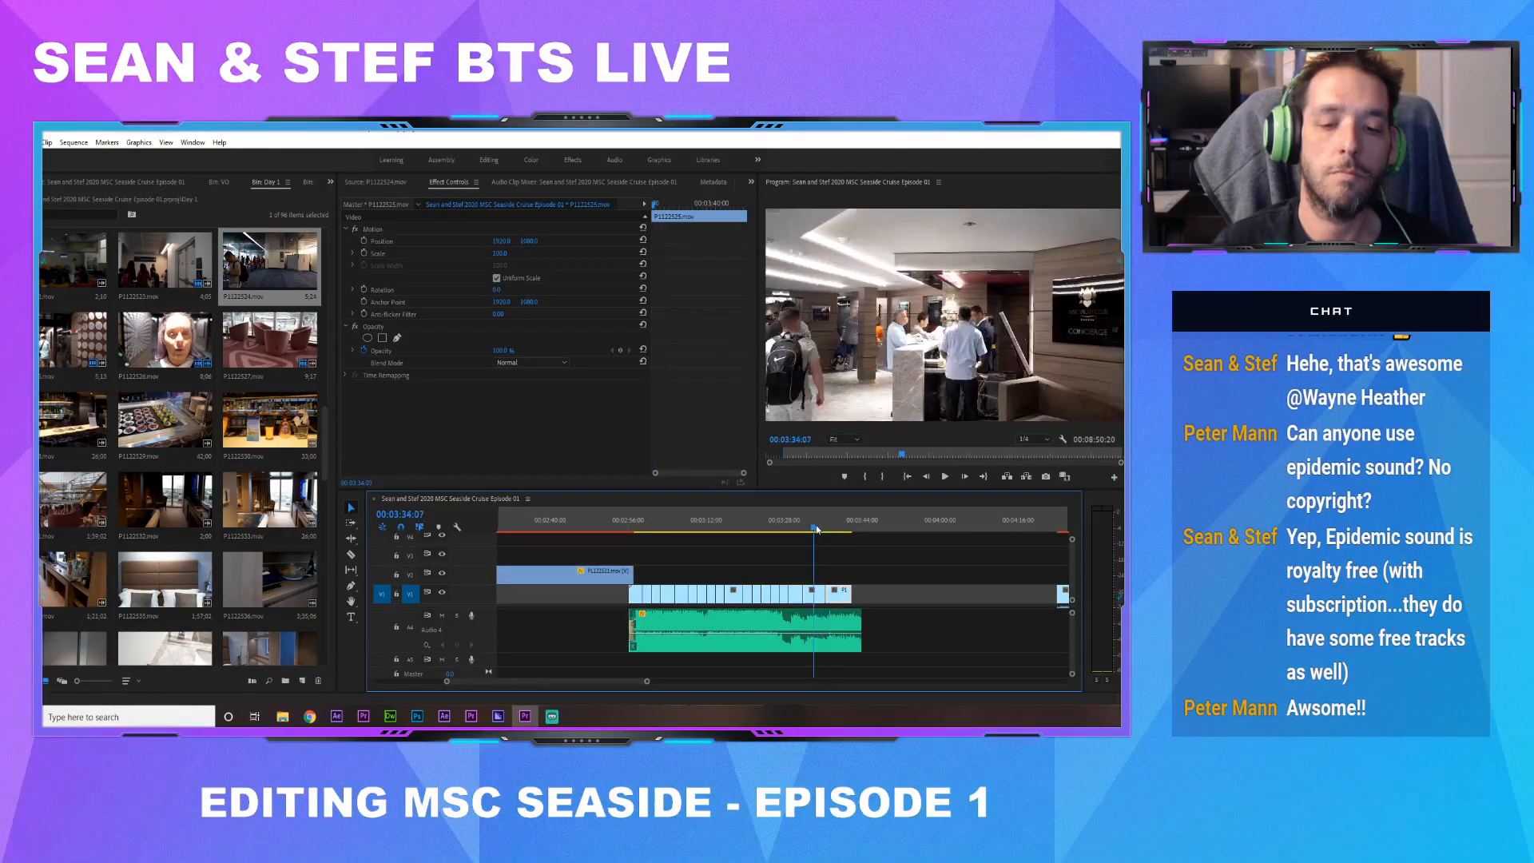
# Replay the cut from the concierge desk to the corridor clip and trim the corridor clip's end to 3:39:13
pyautogui.click(646, 684)
pyautogui.moveTo(647, 682); pyautogui.dragTo(640, 683)
pyautogui.press('space')
pyautogui.press('space')
pyautogui.press('space')
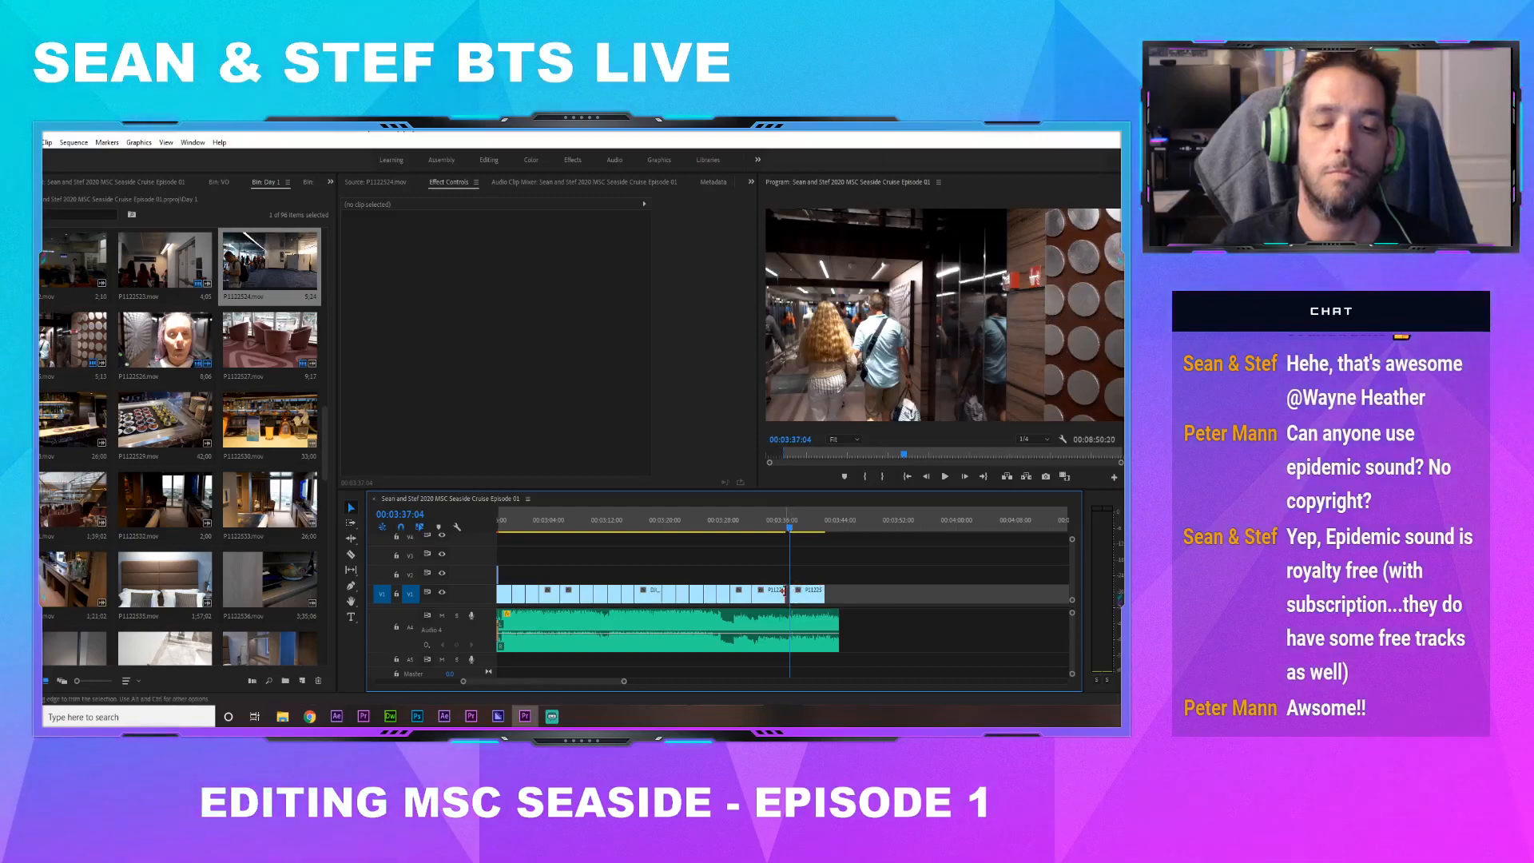
pyautogui.press('space')
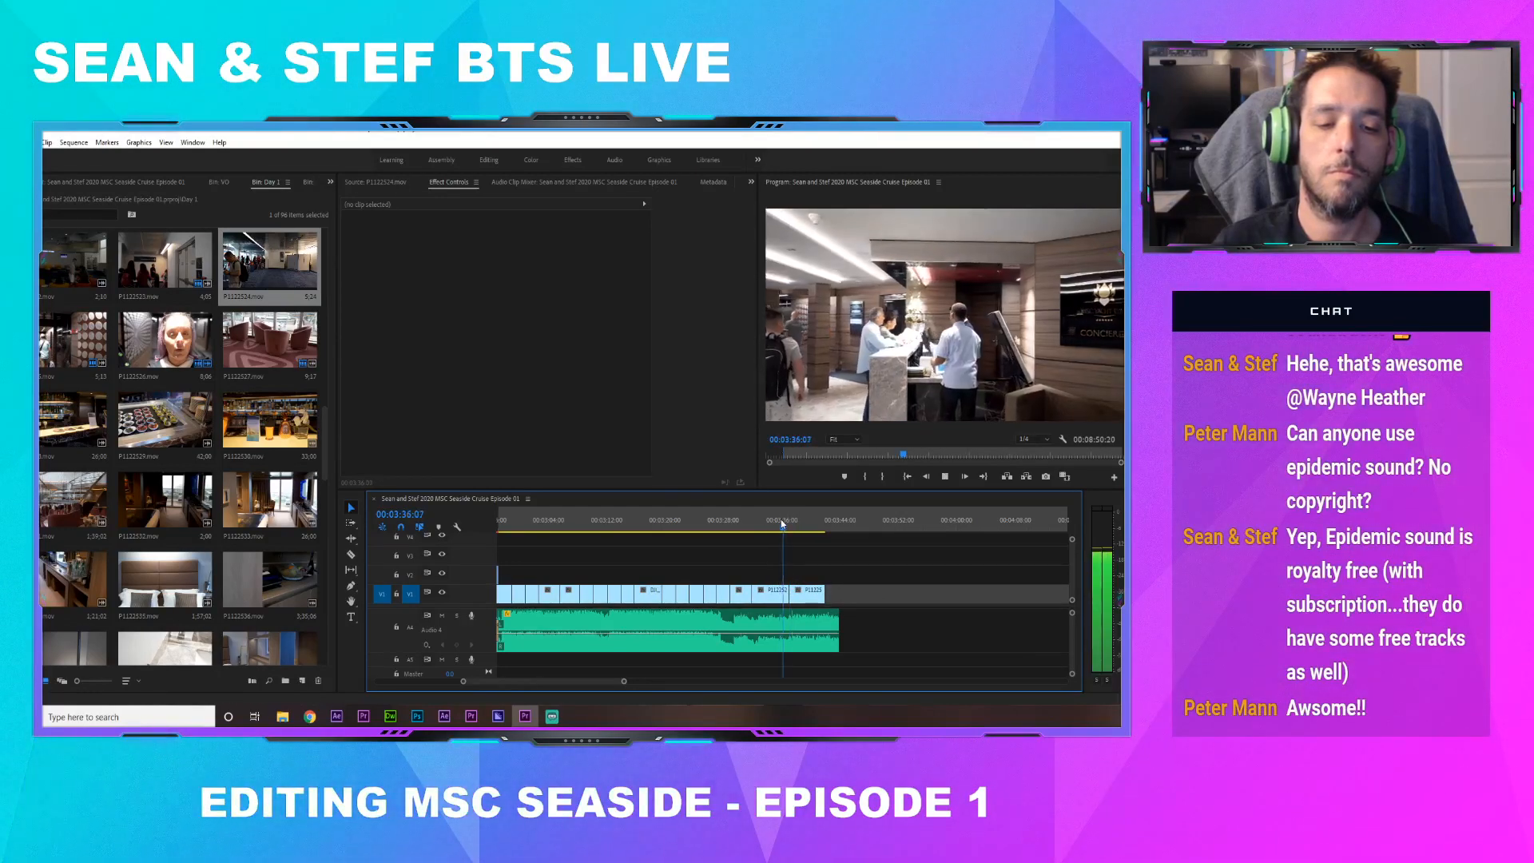
pyautogui.click(782, 522)
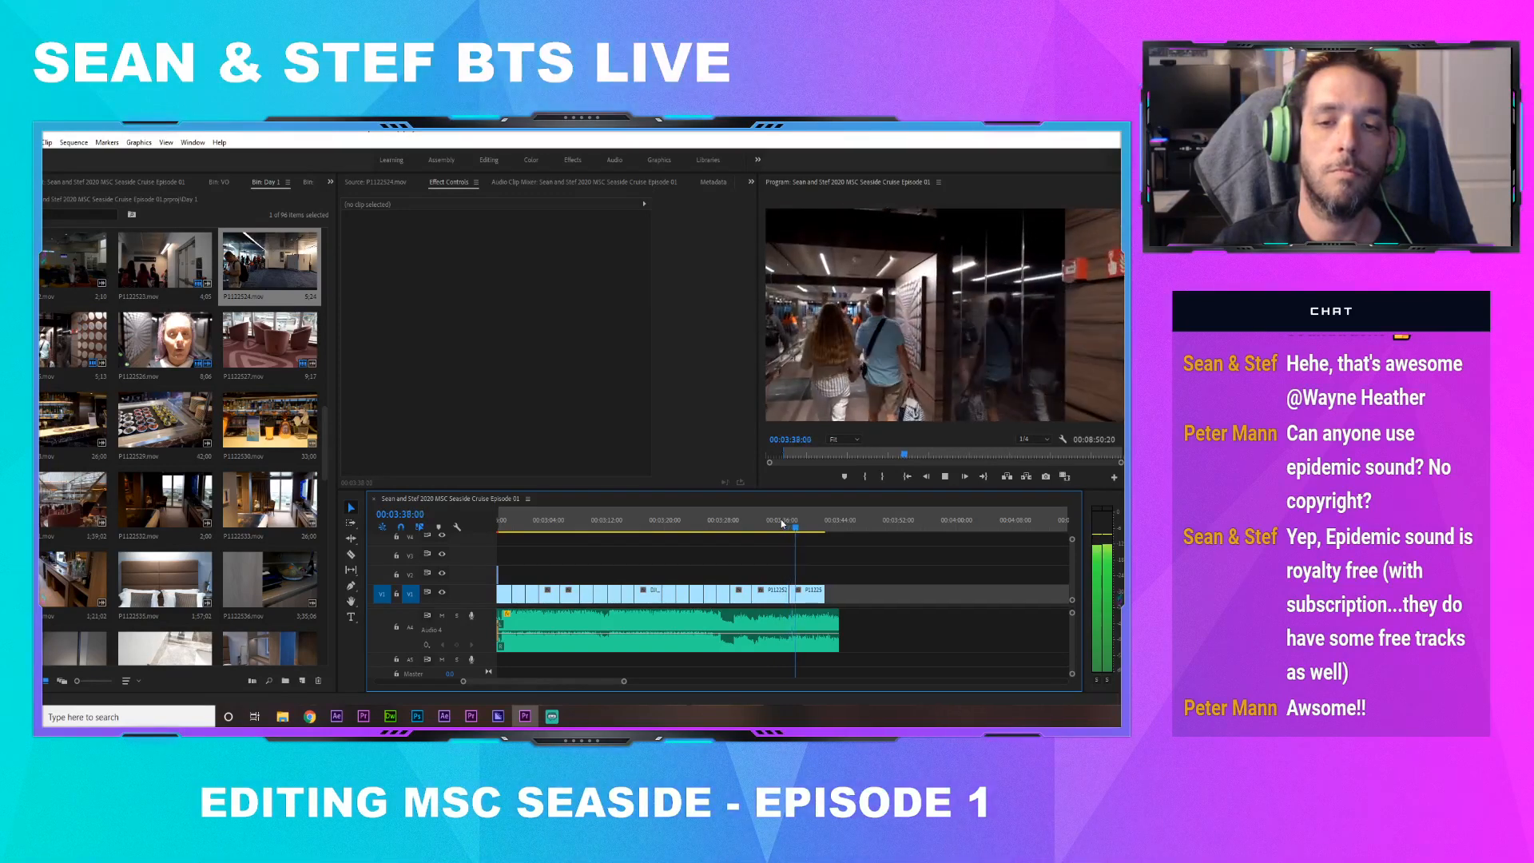
pyautogui.moveTo(833, 596); pyautogui.dragTo(806, 596)
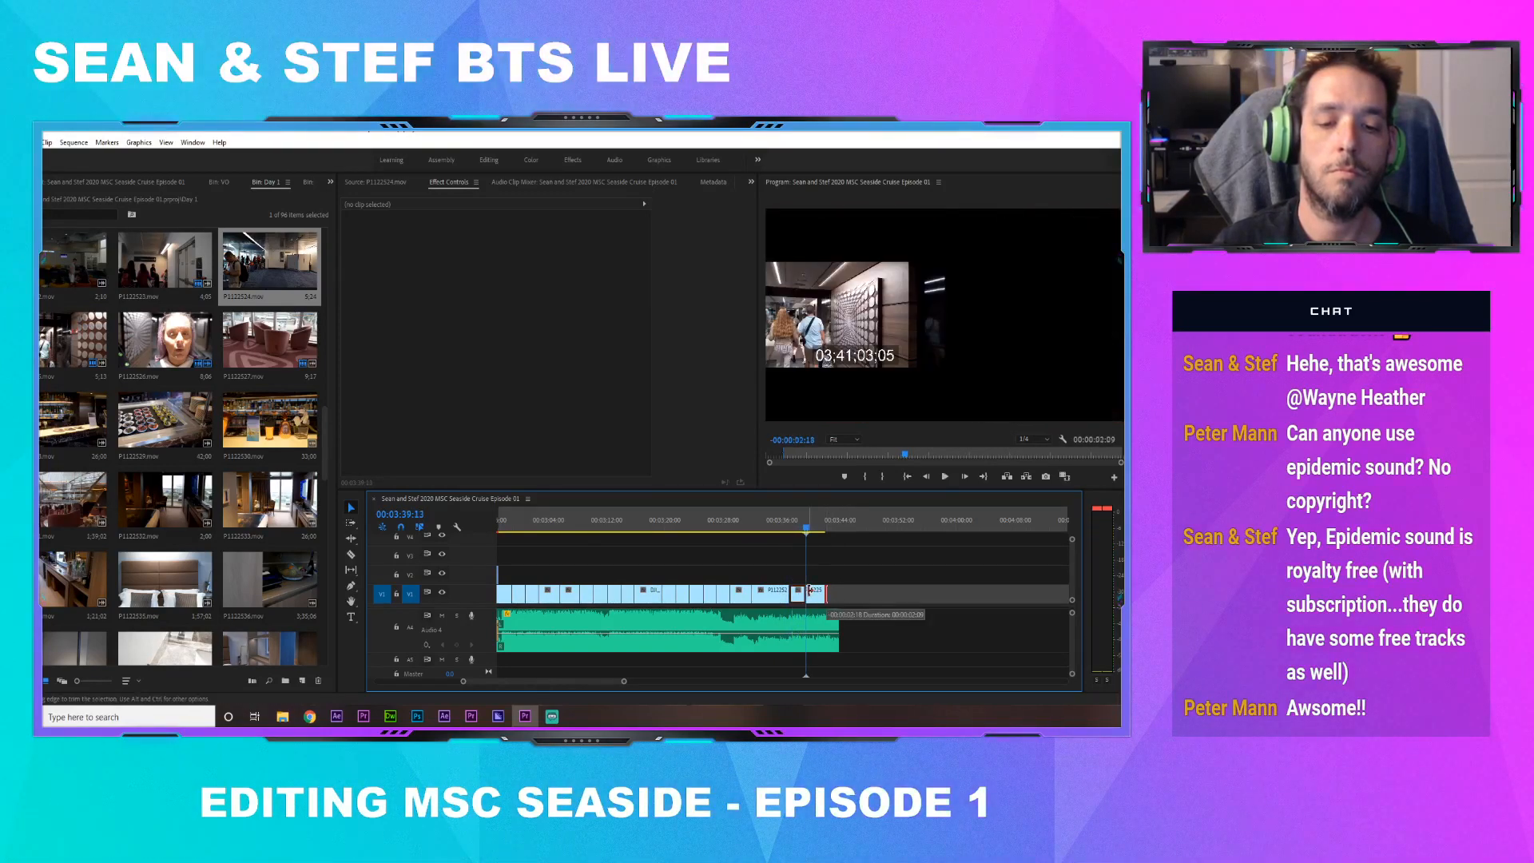
# Move the first clip of the remaining voice section to start at 3:32:00, under the concierge desk shot
pyautogui.scroll(3, 1072, 633)
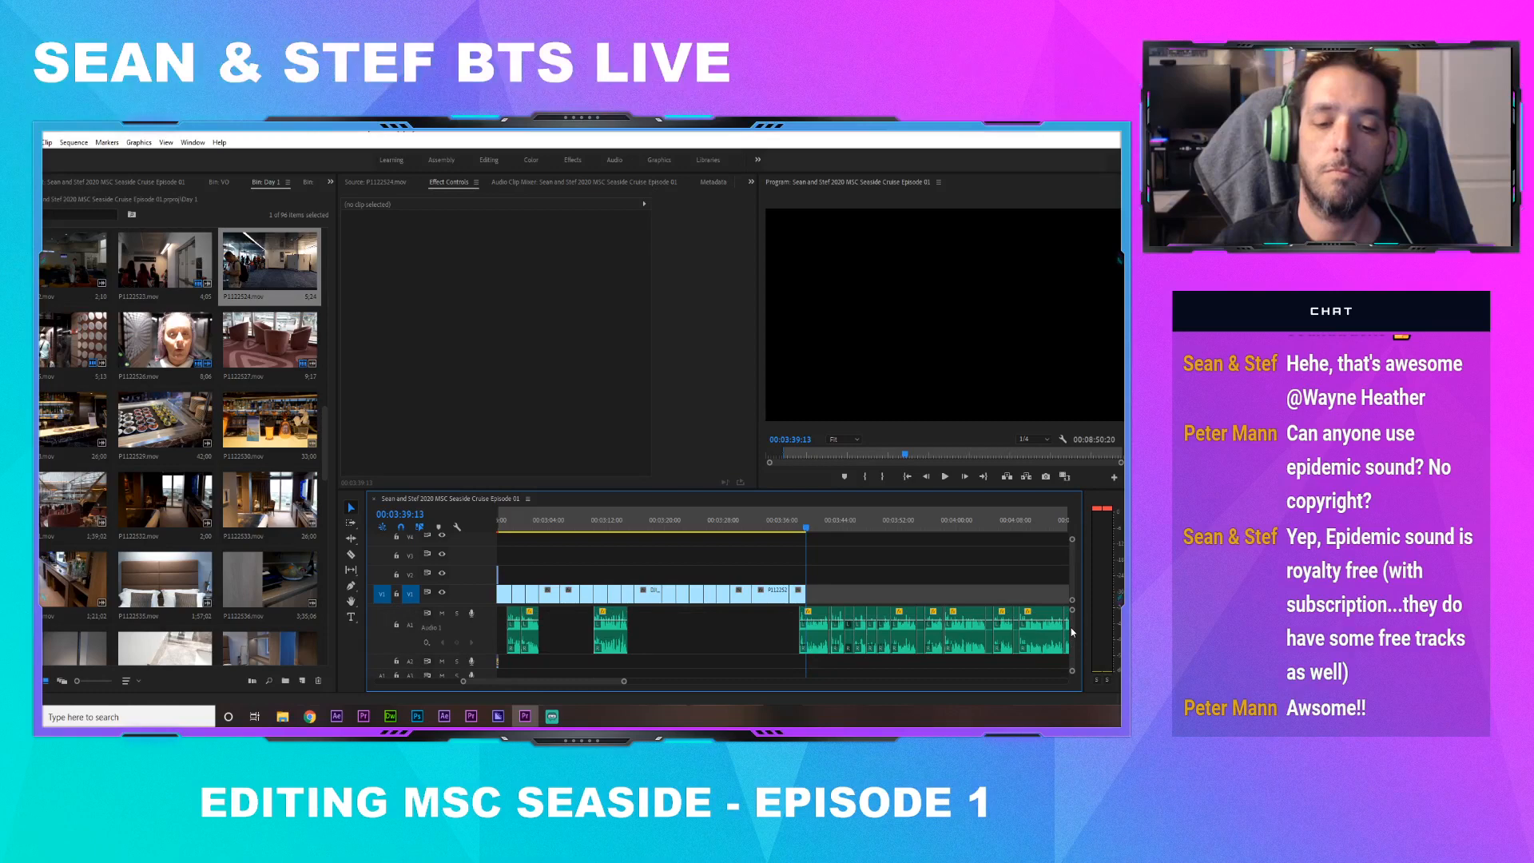
pyautogui.moveTo(811, 631); pyautogui.dragTo(763, 632)
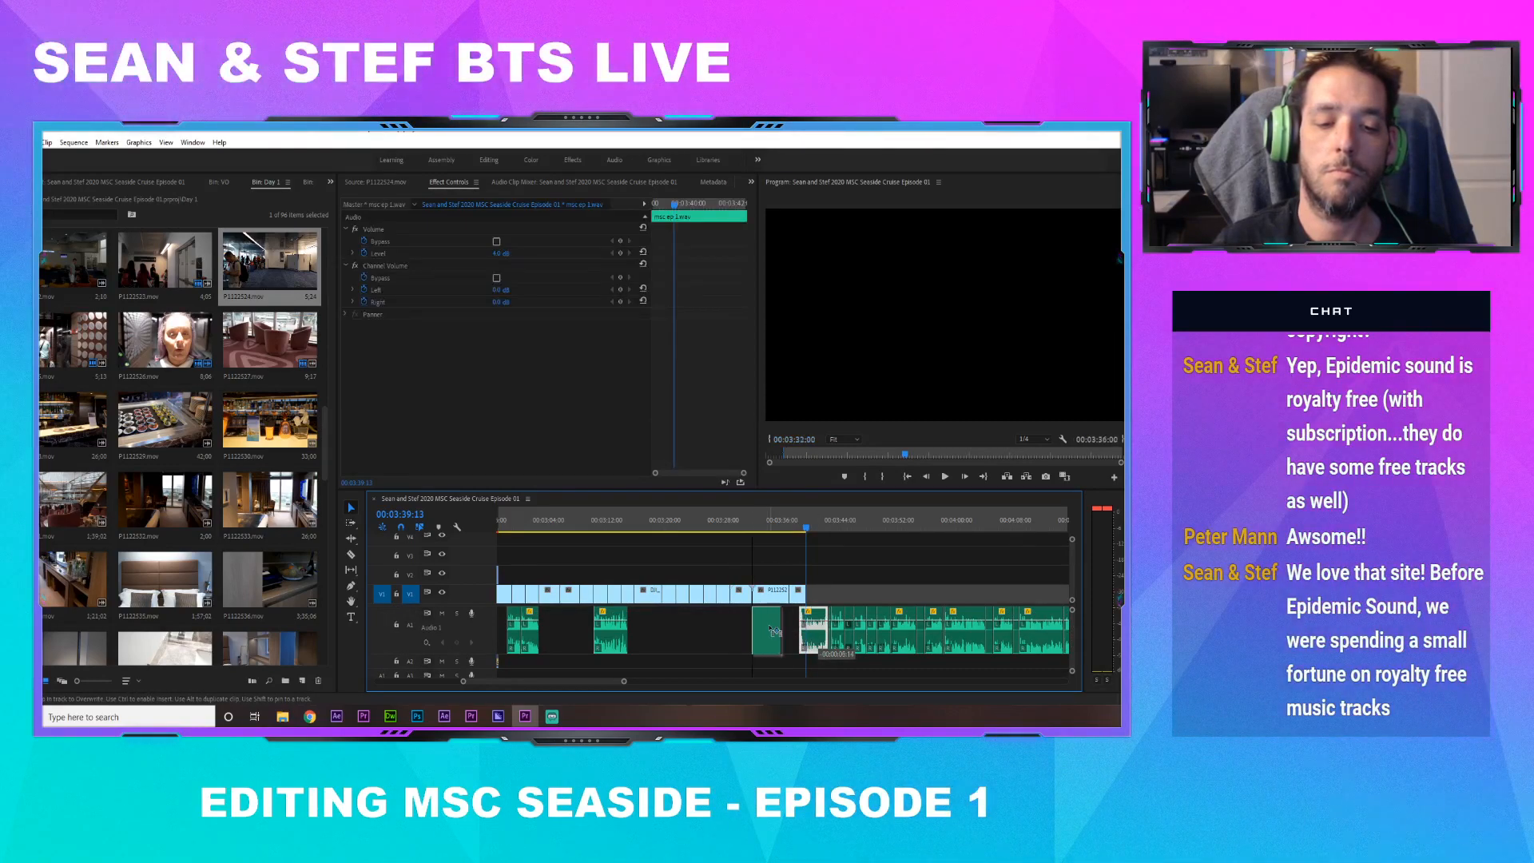
pyautogui.click(827, 635)
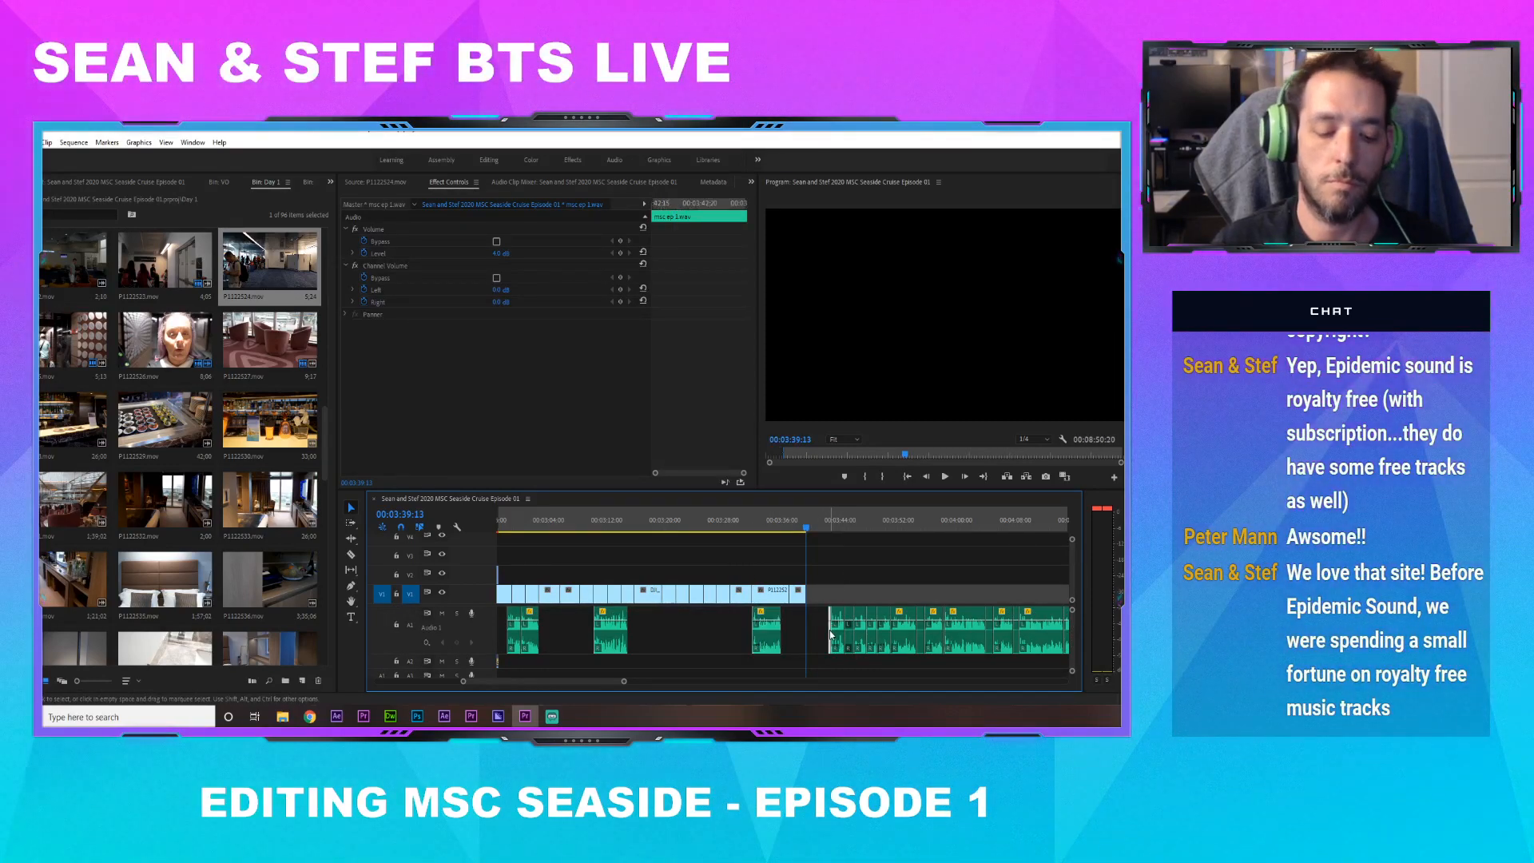
# Play the boarding sequence from 3:09:23 to check the timing of the cuts, music and voice clips
pyautogui.click(725, 520)
pyautogui.moveTo(725, 518); pyautogui.dragTo(713, 520)
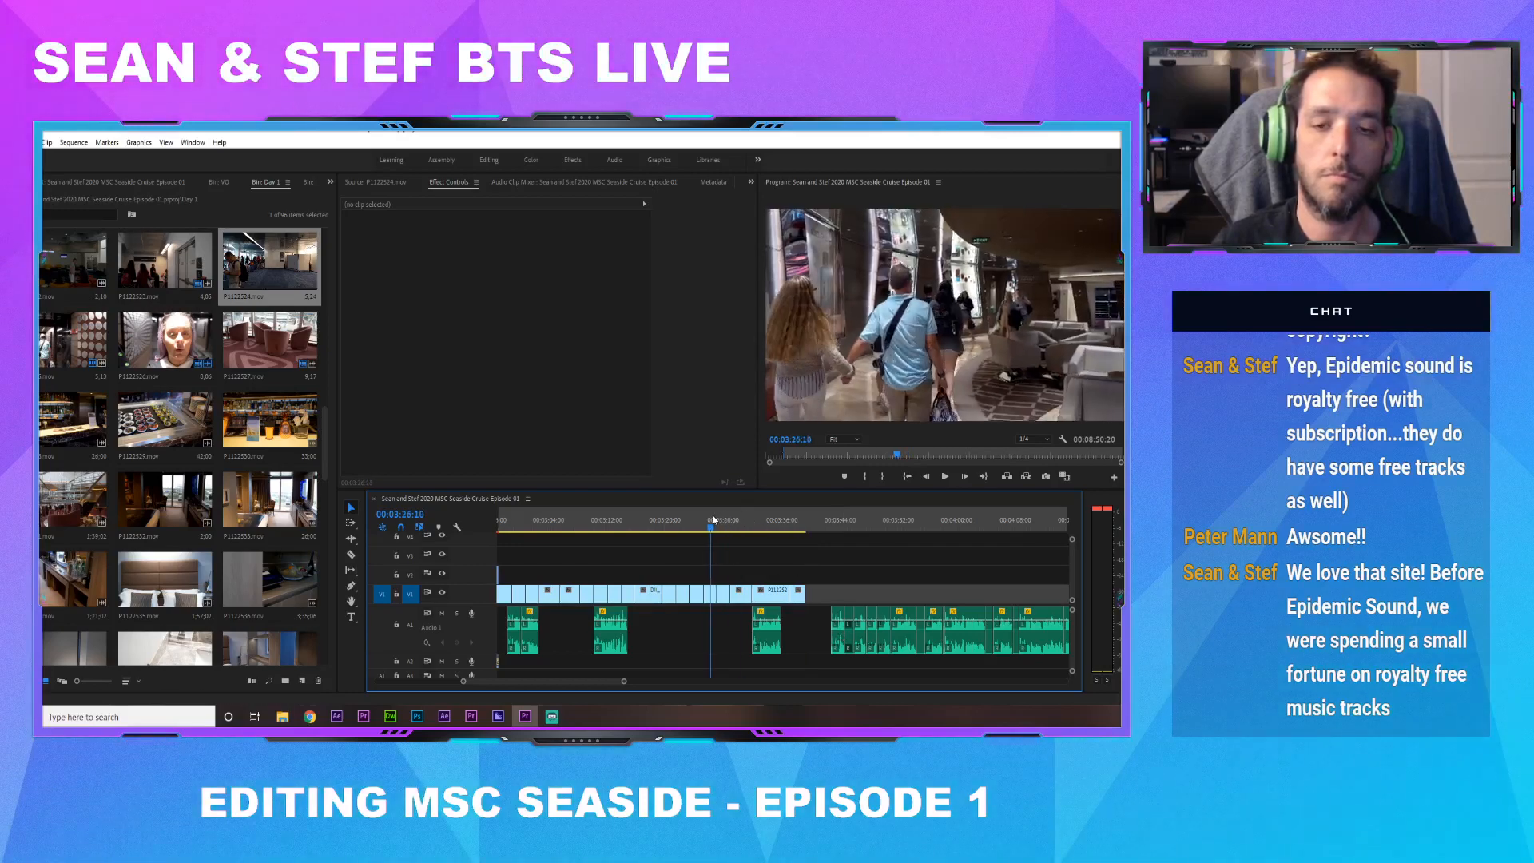
pyautogui.click(648, 520)
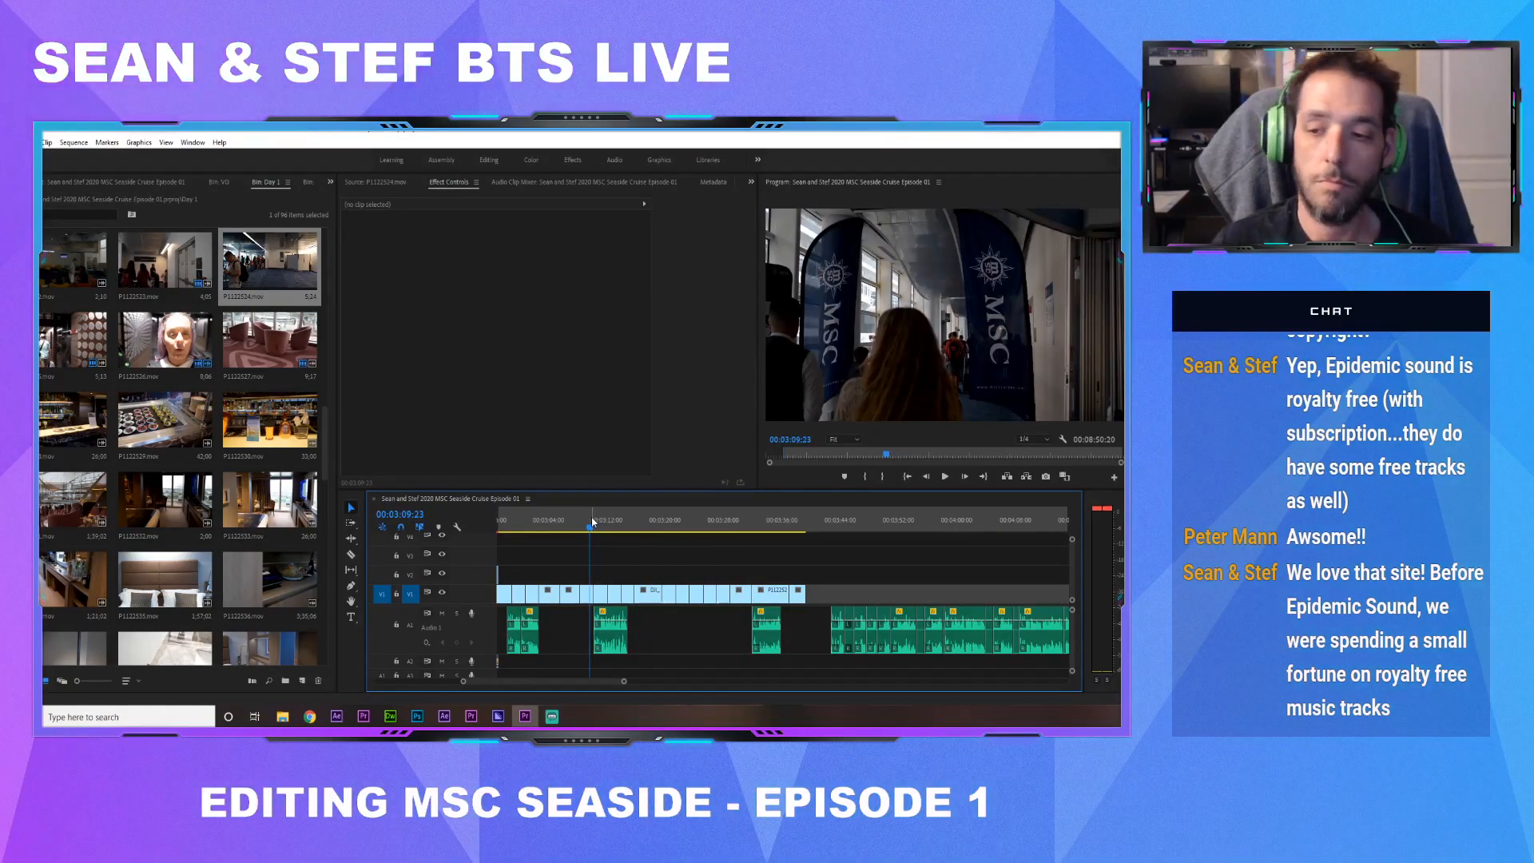
pyautogui.press('space')
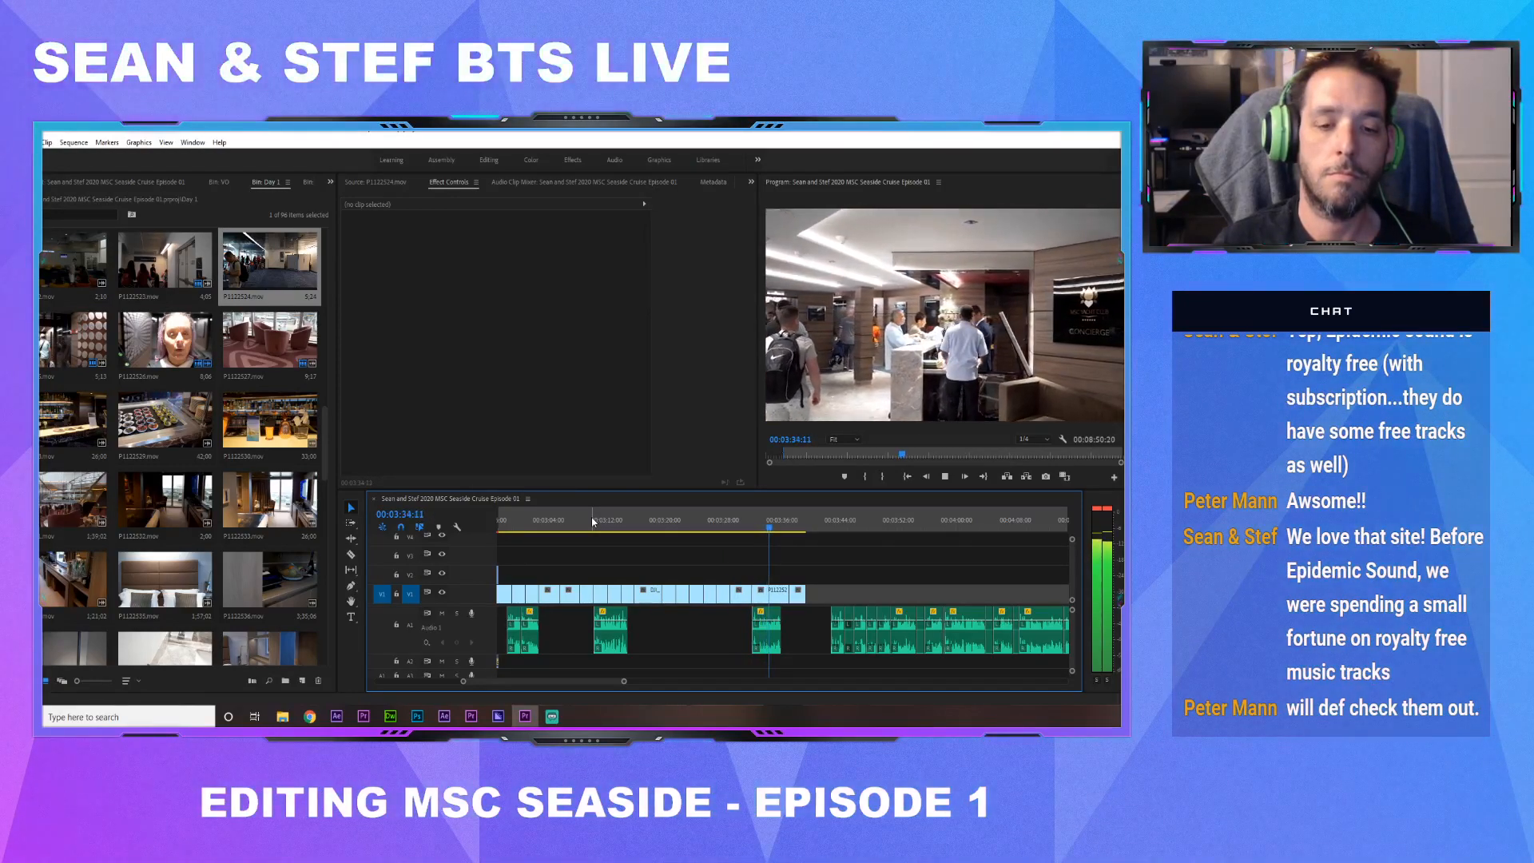
# Move the voice clip near 3:32 and all voice clips after it about two minutes later on the timeline
pyautogui.moveTo(773, 627); pyautogui.dragTo(810, 625)
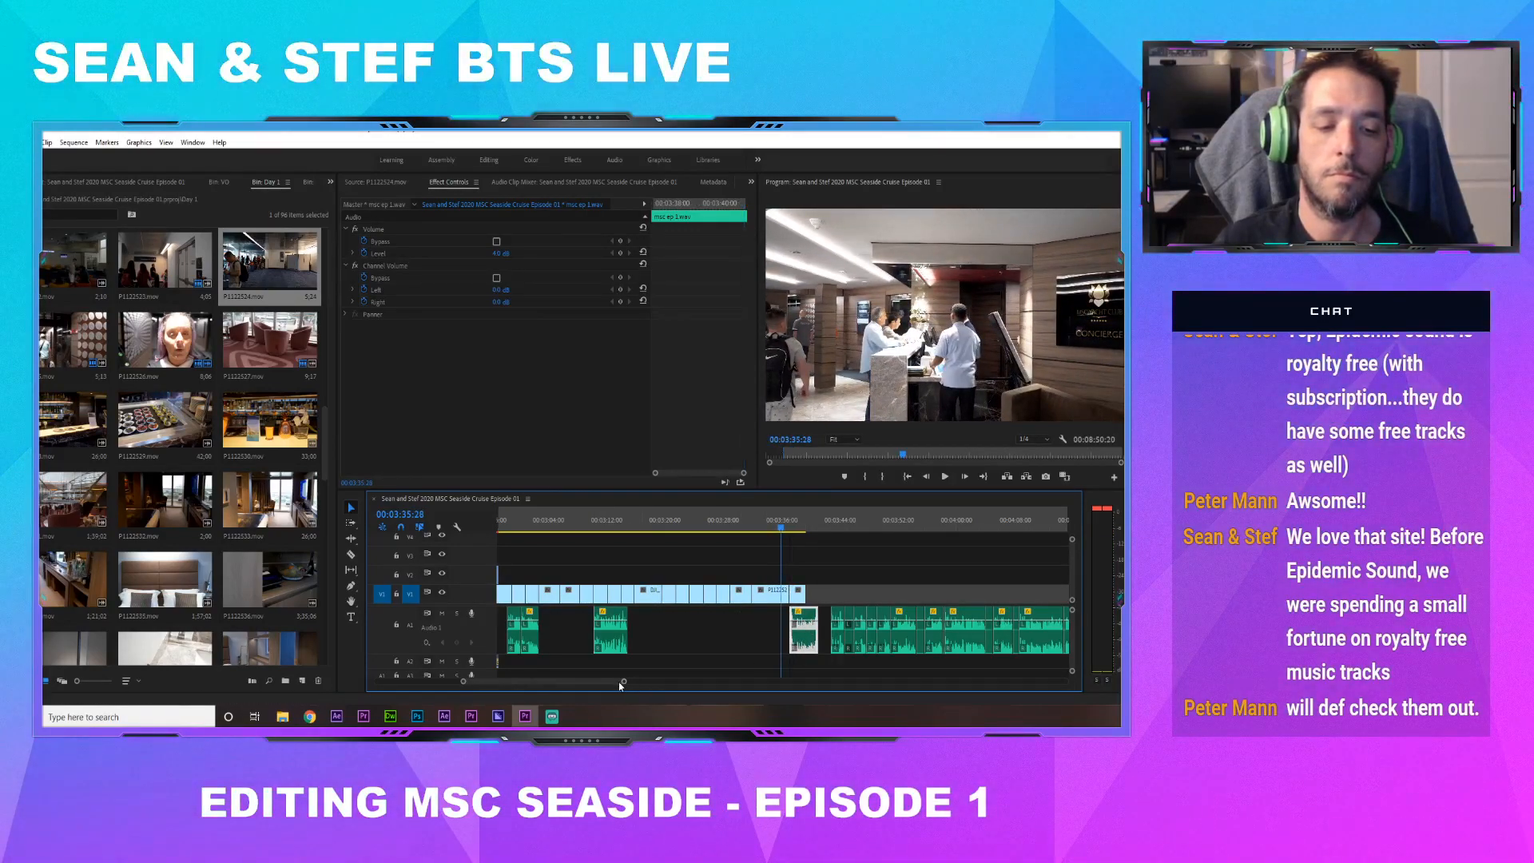
pyautogui.moveTo(623, 683); pyautogui.dragTo(937, 701)
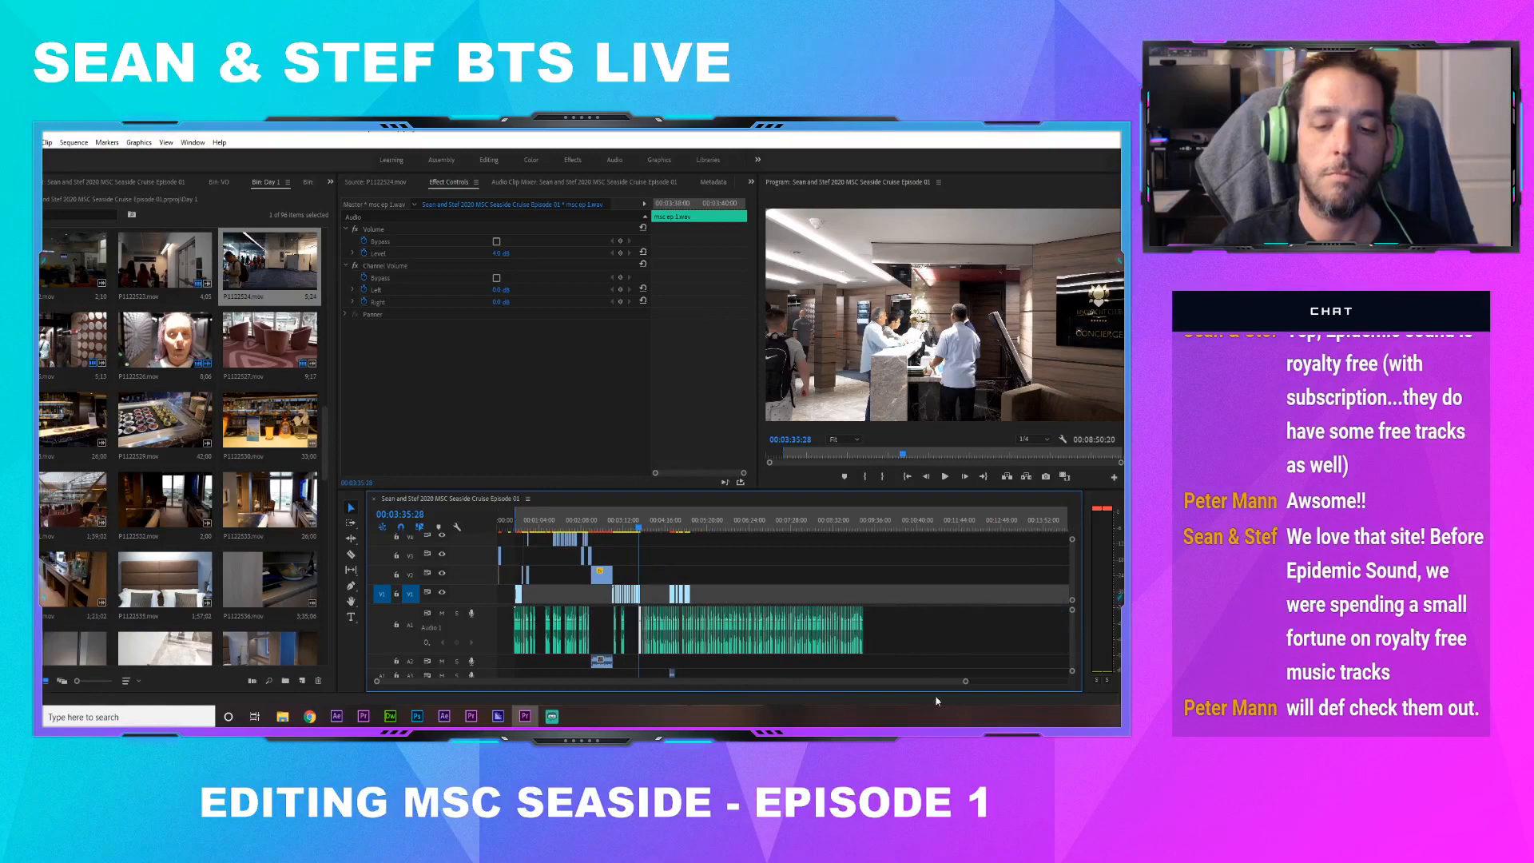
pyautogui.moveTo(934, 620); pyautogui.dragTo(702, 644)
pyautogui.moveTo(937, 683); pyautogui.dragTo(761, 693)
# Move the selfie clip of the couple with its audio from about 4:25 to directly after the corridor clip at 3:39:13, and play it
pyautogui.click(772, 528)
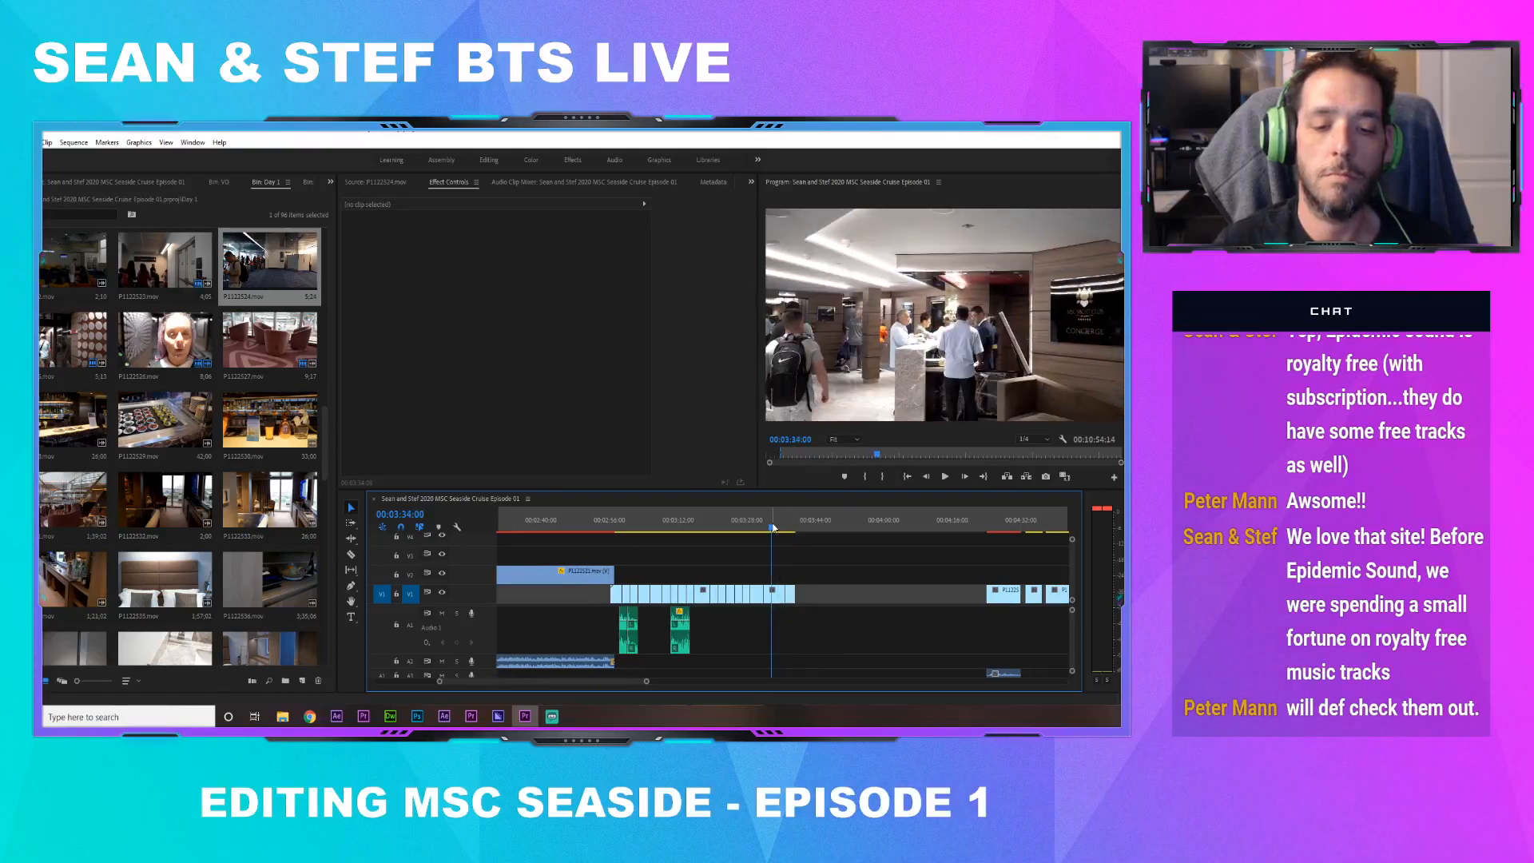
pyautogui.press('space')
pyautogui.press('space')
pyautogui.click(993, 530)
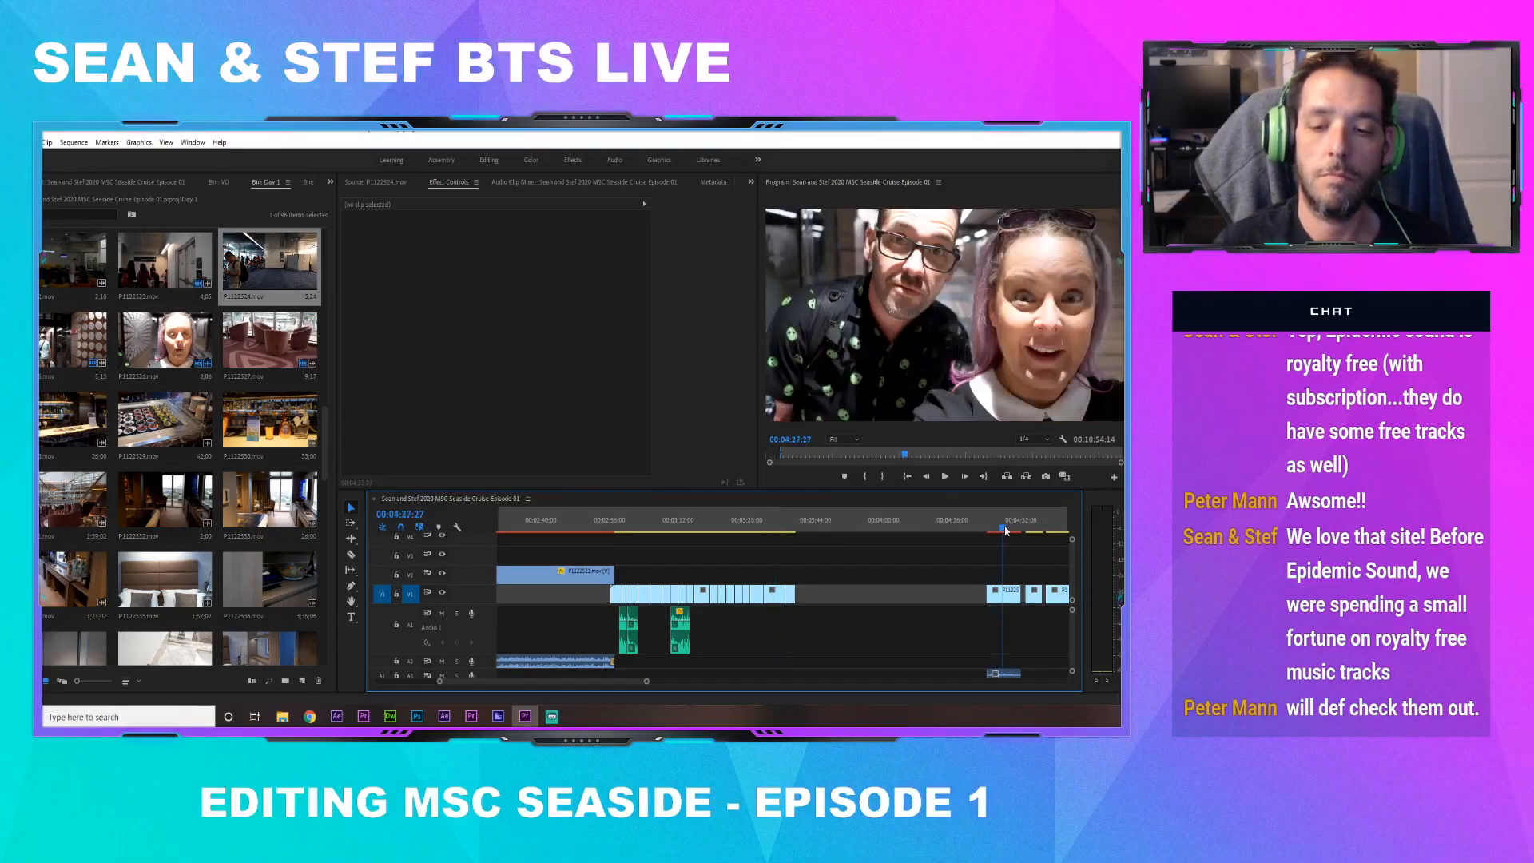
pyautogui.moveTo(1006, 595); pyautogui.dragTo(815, 601)
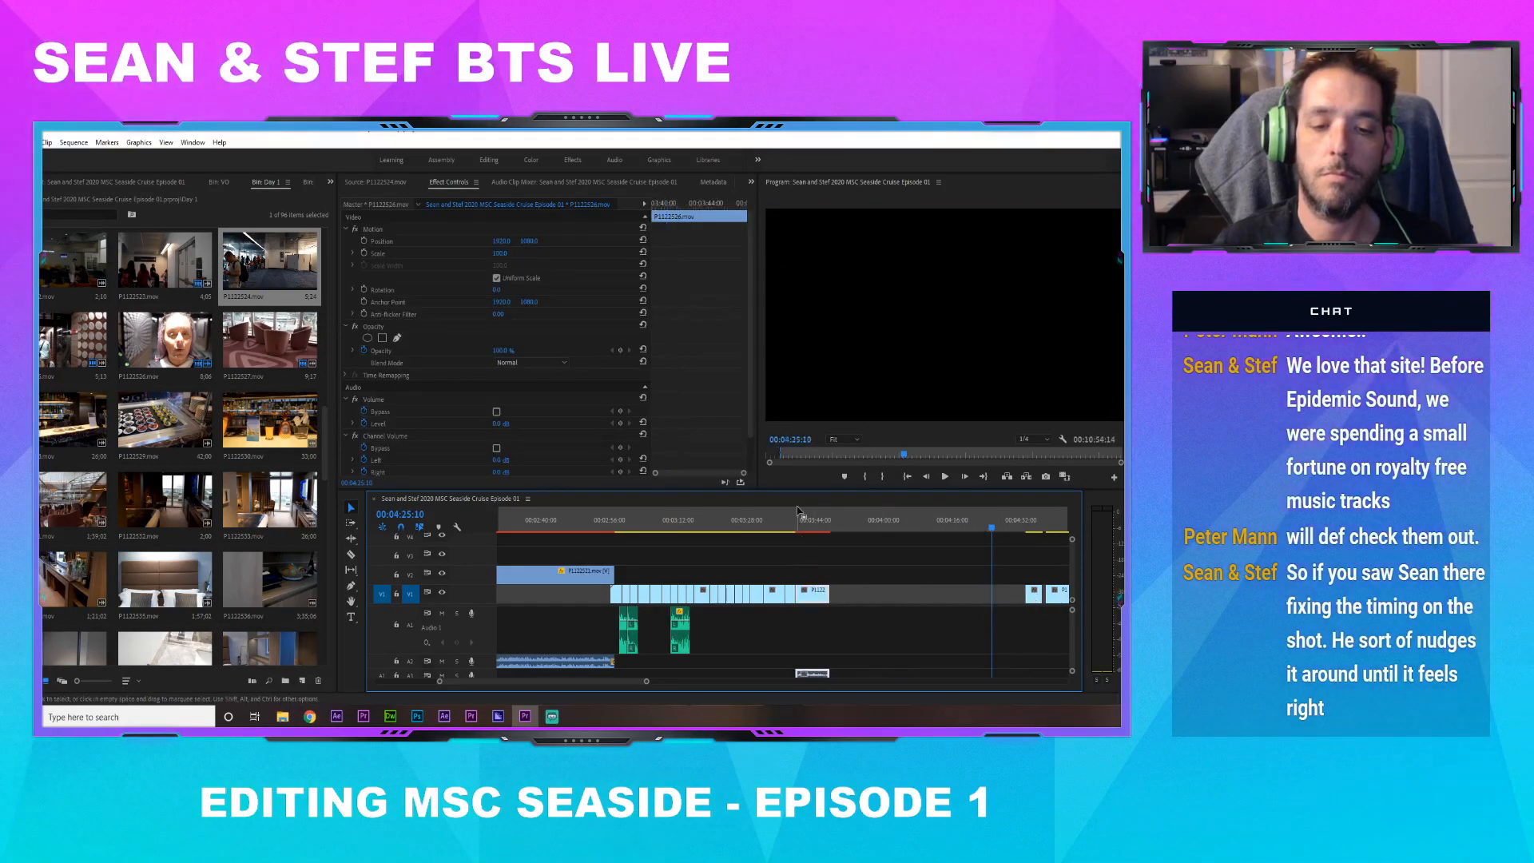
pyautogui.click(783, 526)
pyautogui.press('space')
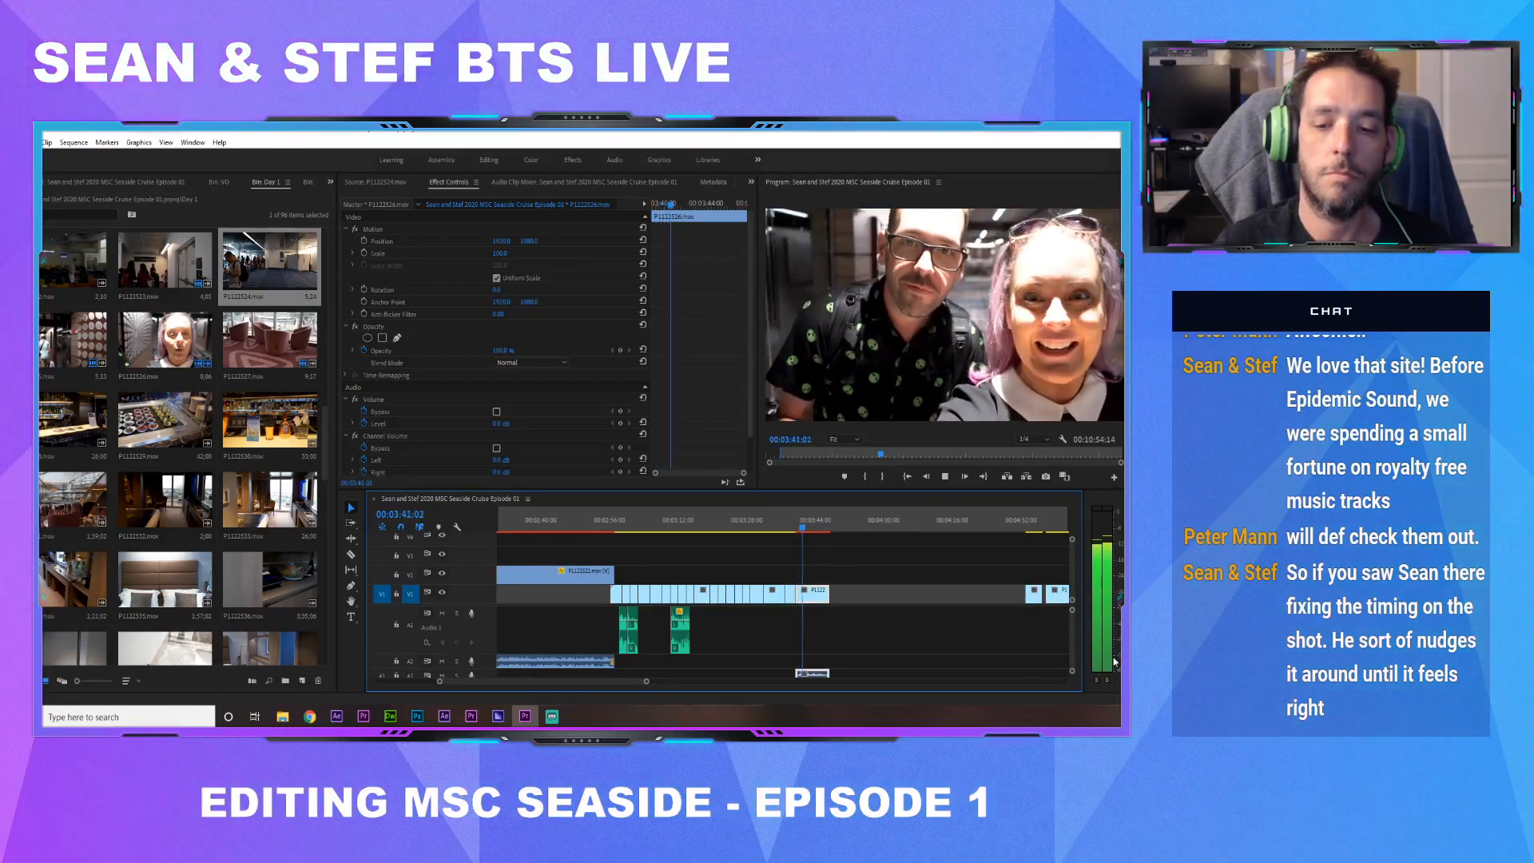
# Extend the end of the music clip past the selfie clip of the couple, to about 4:01
pyautogui.scroll(-2, 1071, 644)
pyautogui.press('space')
pyautogui.moveTo(814, 633); pyautogui.dragTo(890, 632)
# Keyframe the music clip's volume level at 3:39:04 and lower it at 3:40:15 under the selfie clip, and play the result
pyautogui.click(797, 525)
pyautogui.click(798, 640)
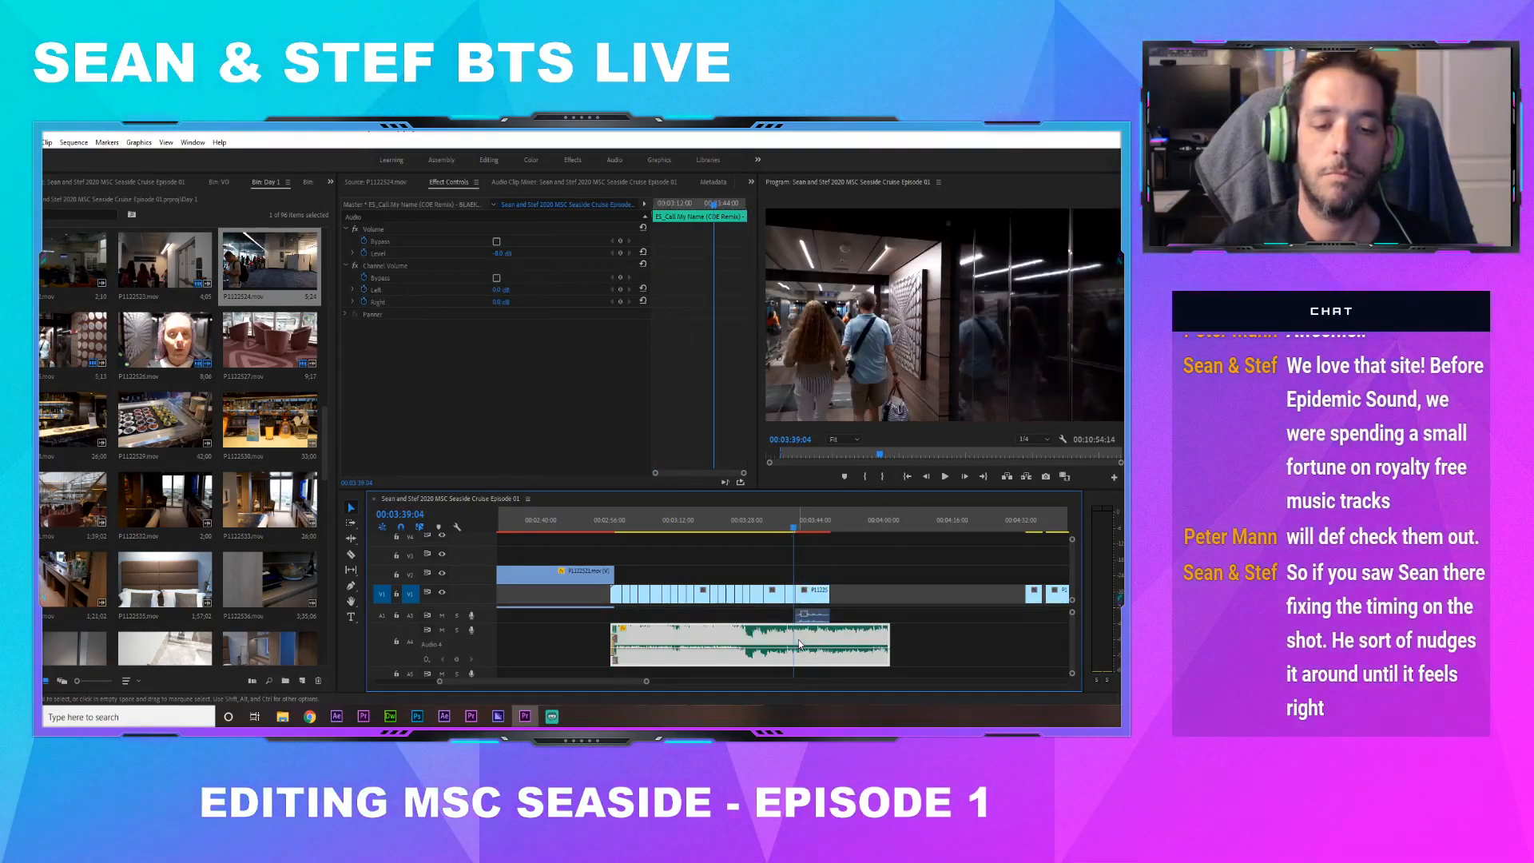
pyautogui.click(620, 252)
pyautogui.press('space')
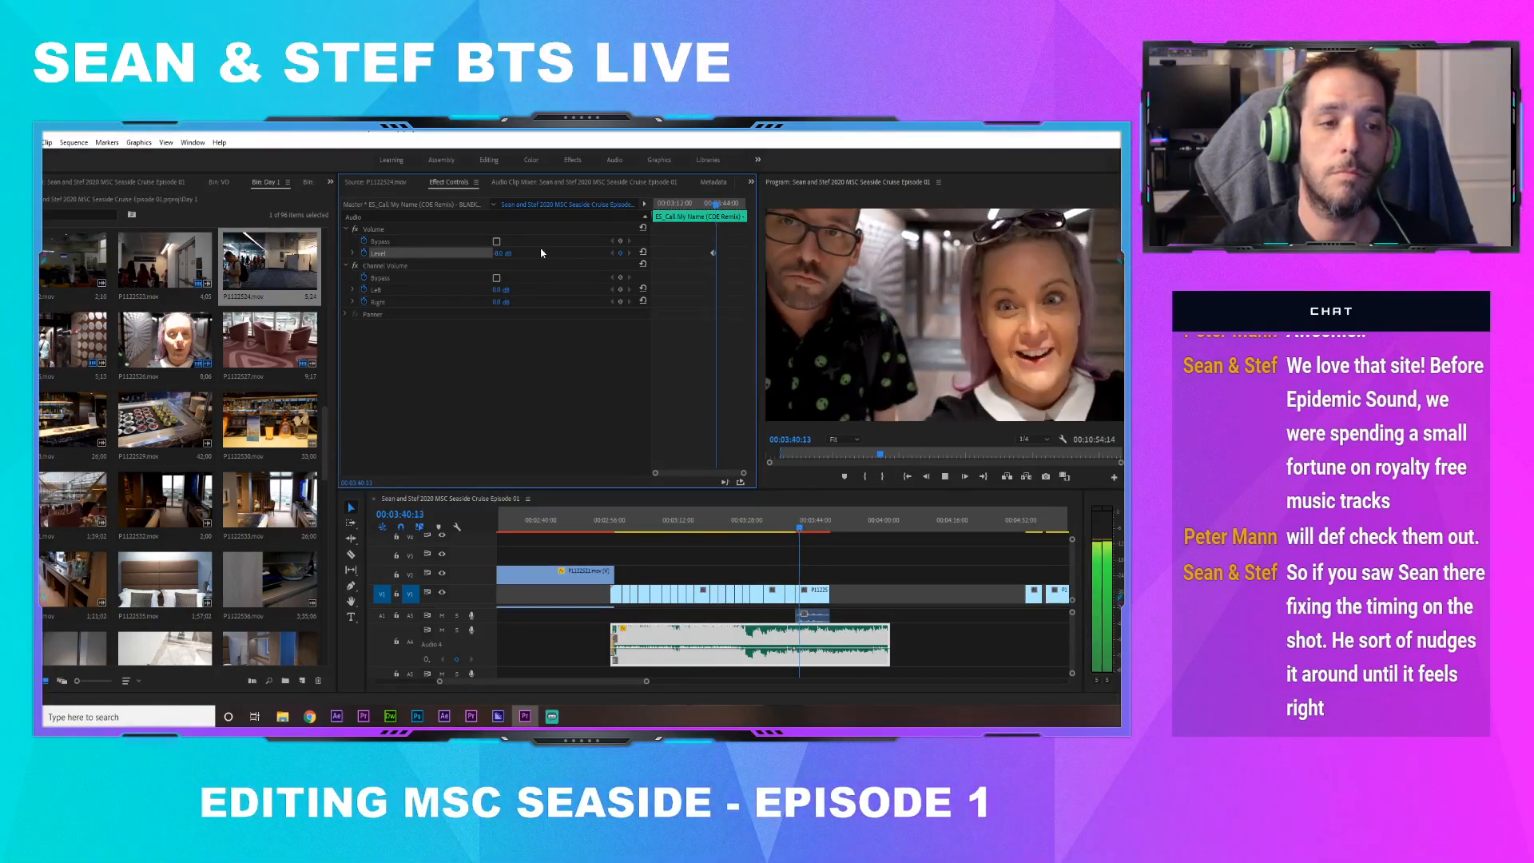
pyautogui.press('space')
pyautogui.press('BackSpace')
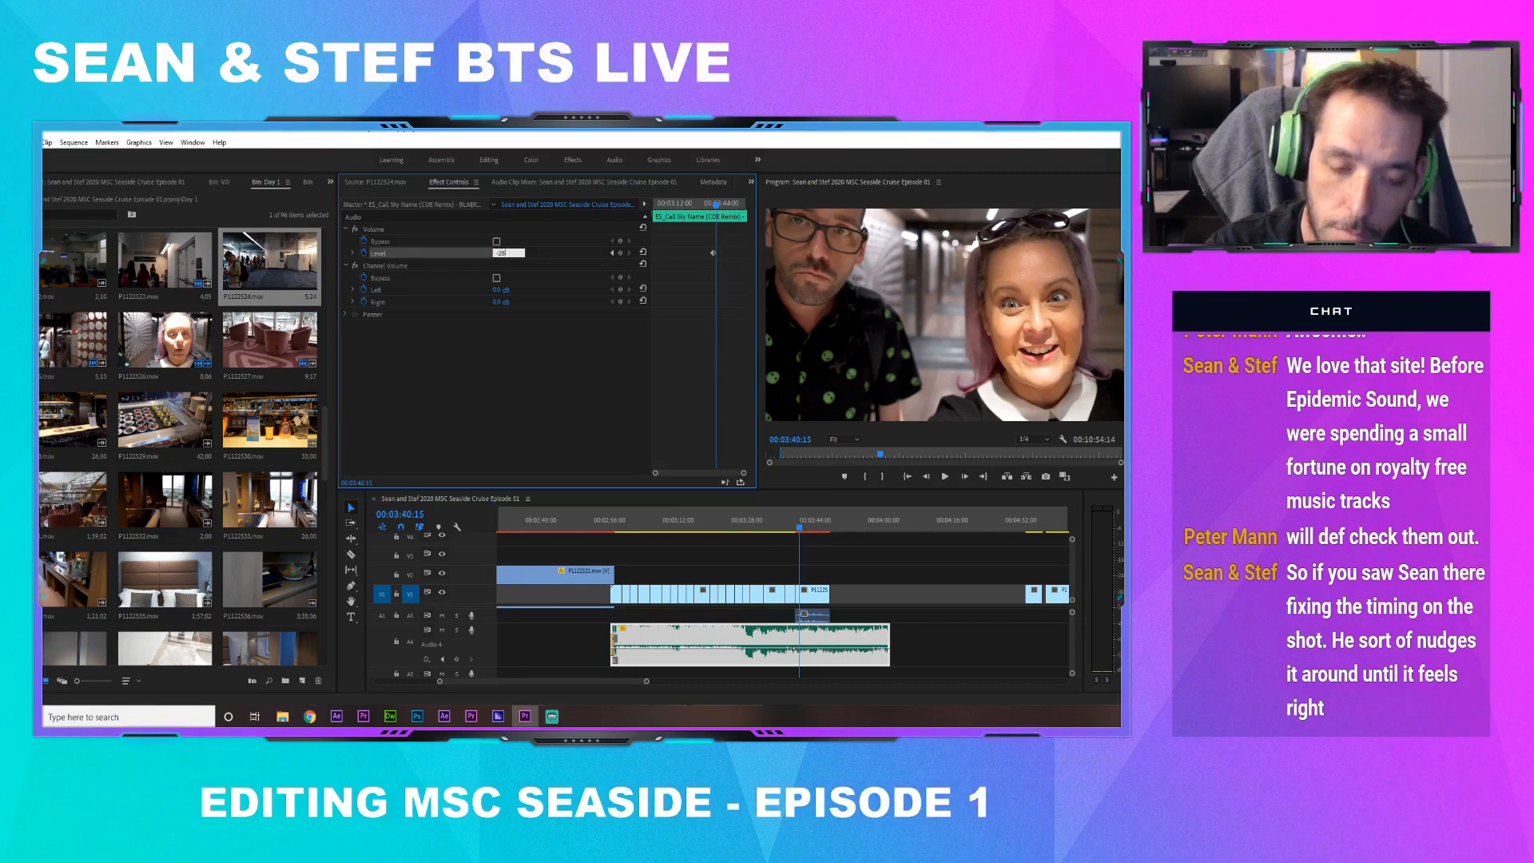
pyautogui.press('space')
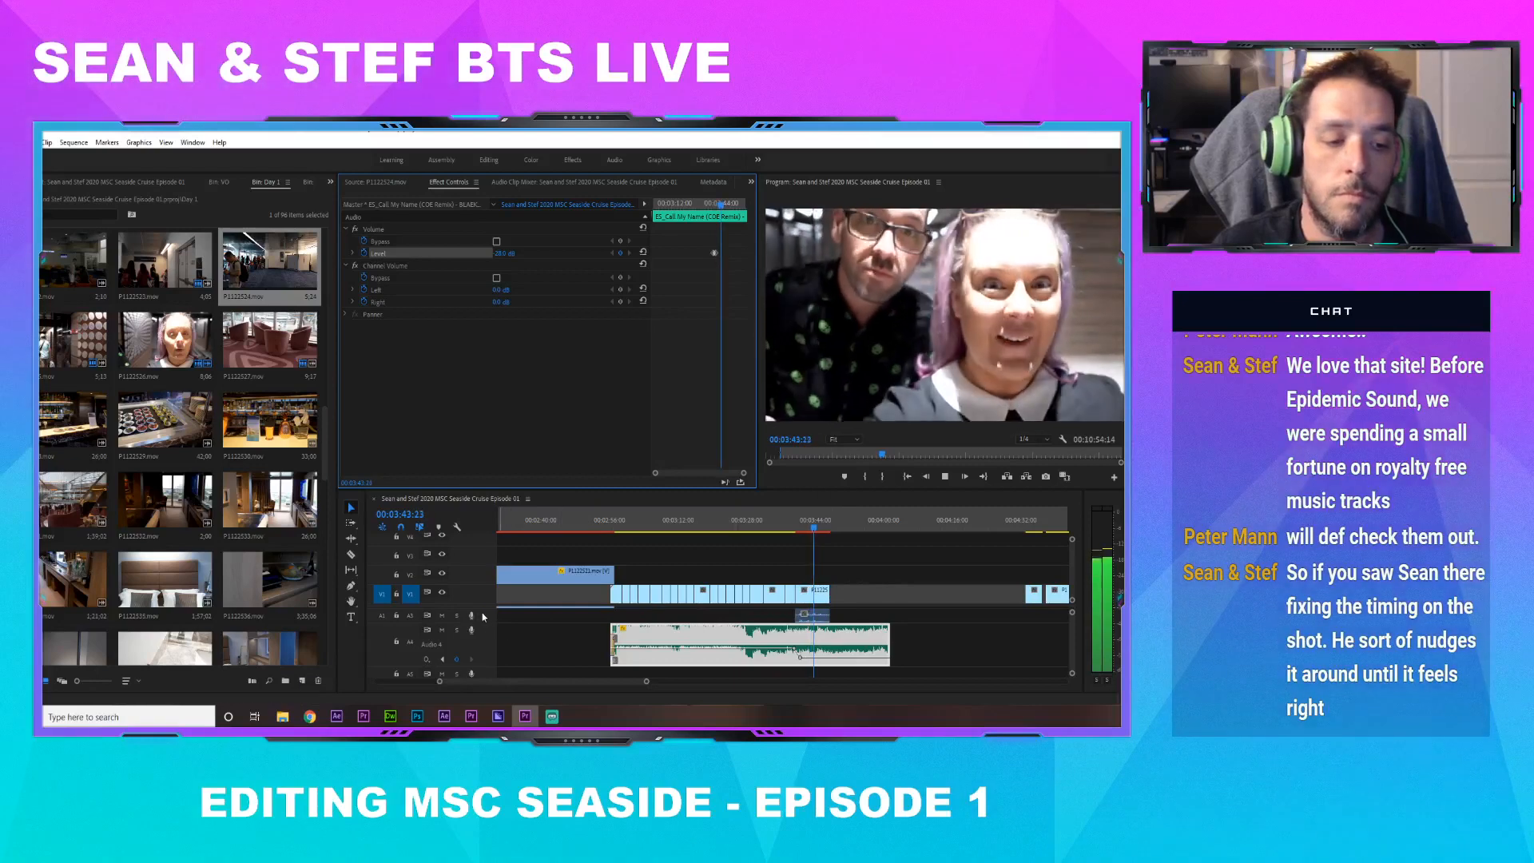
# Adjust the audio gain of the selfie clip of the couple, and replay its ending to check the speech against the music
pyautogui.moveTo(487, 622); pyautogui.dragTo(486, 631)
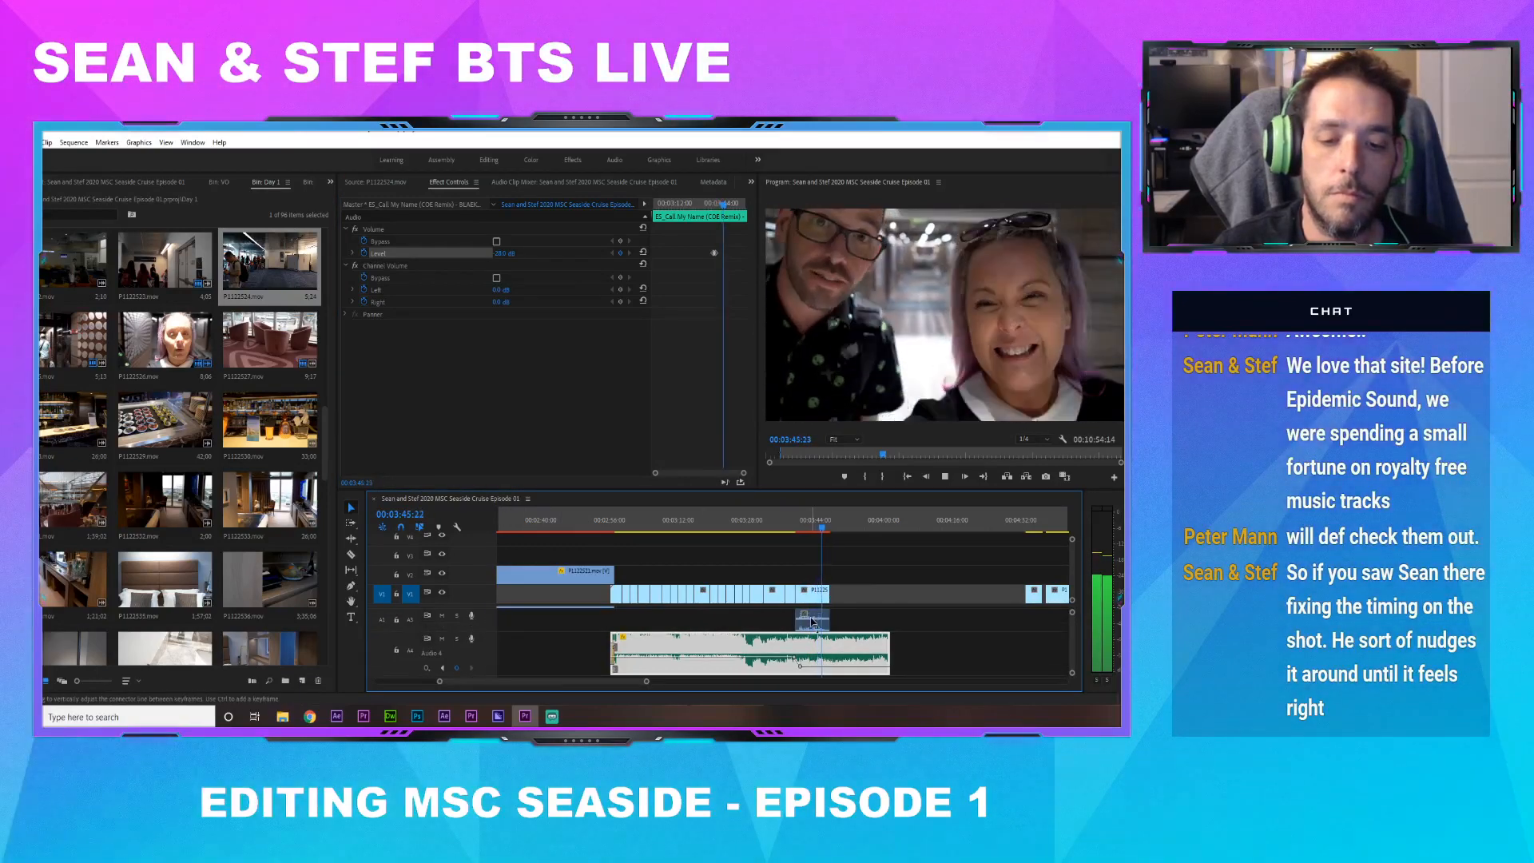
pyautogui.press('space')
pyautogui.rightClick(811, 622)
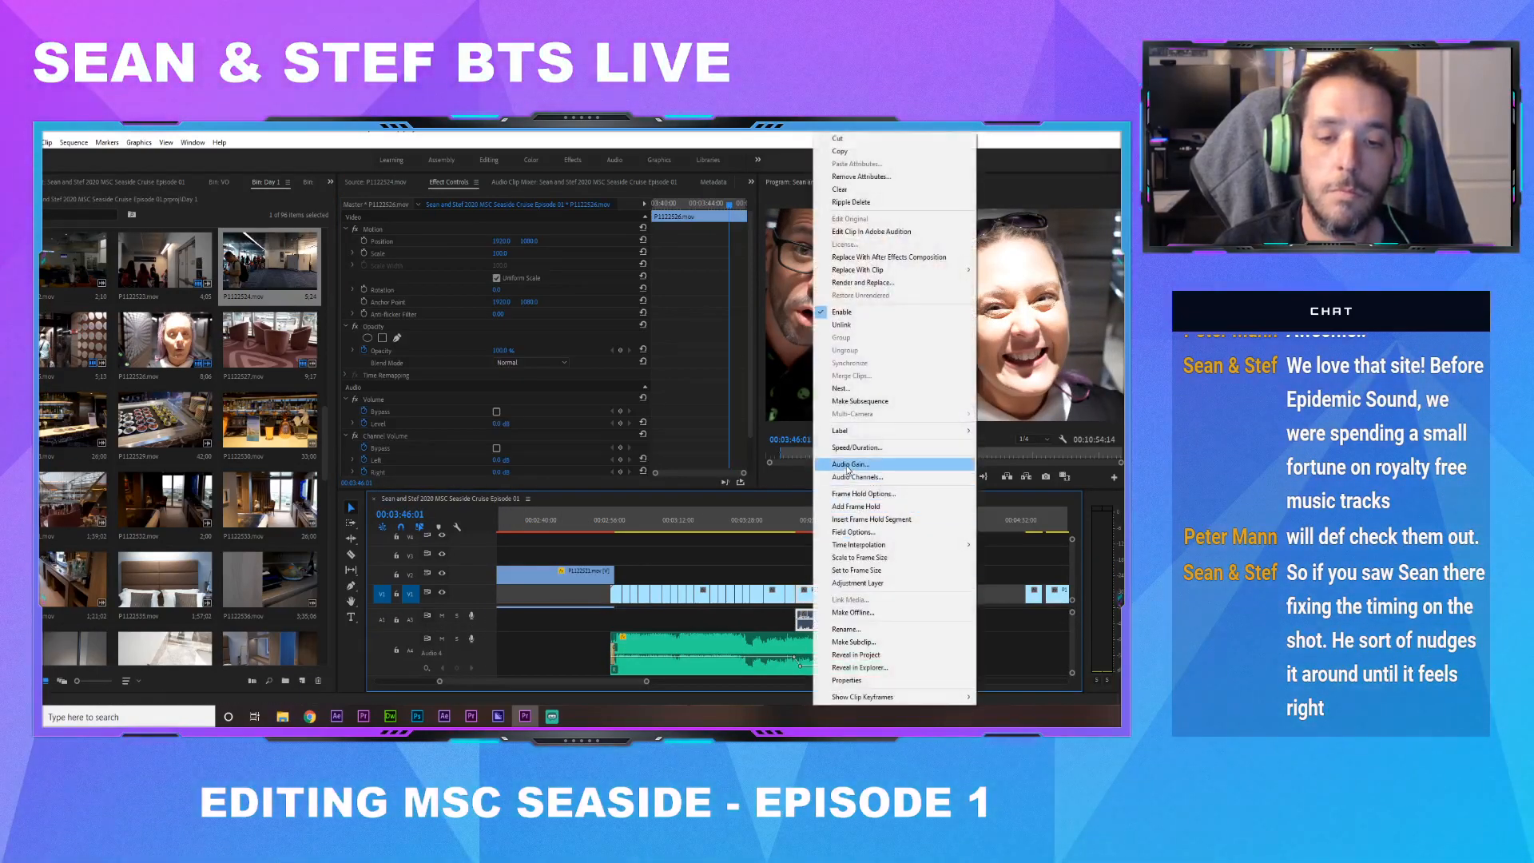
pyautogui.click(848, 469)
pyautogui.click(623, 391)
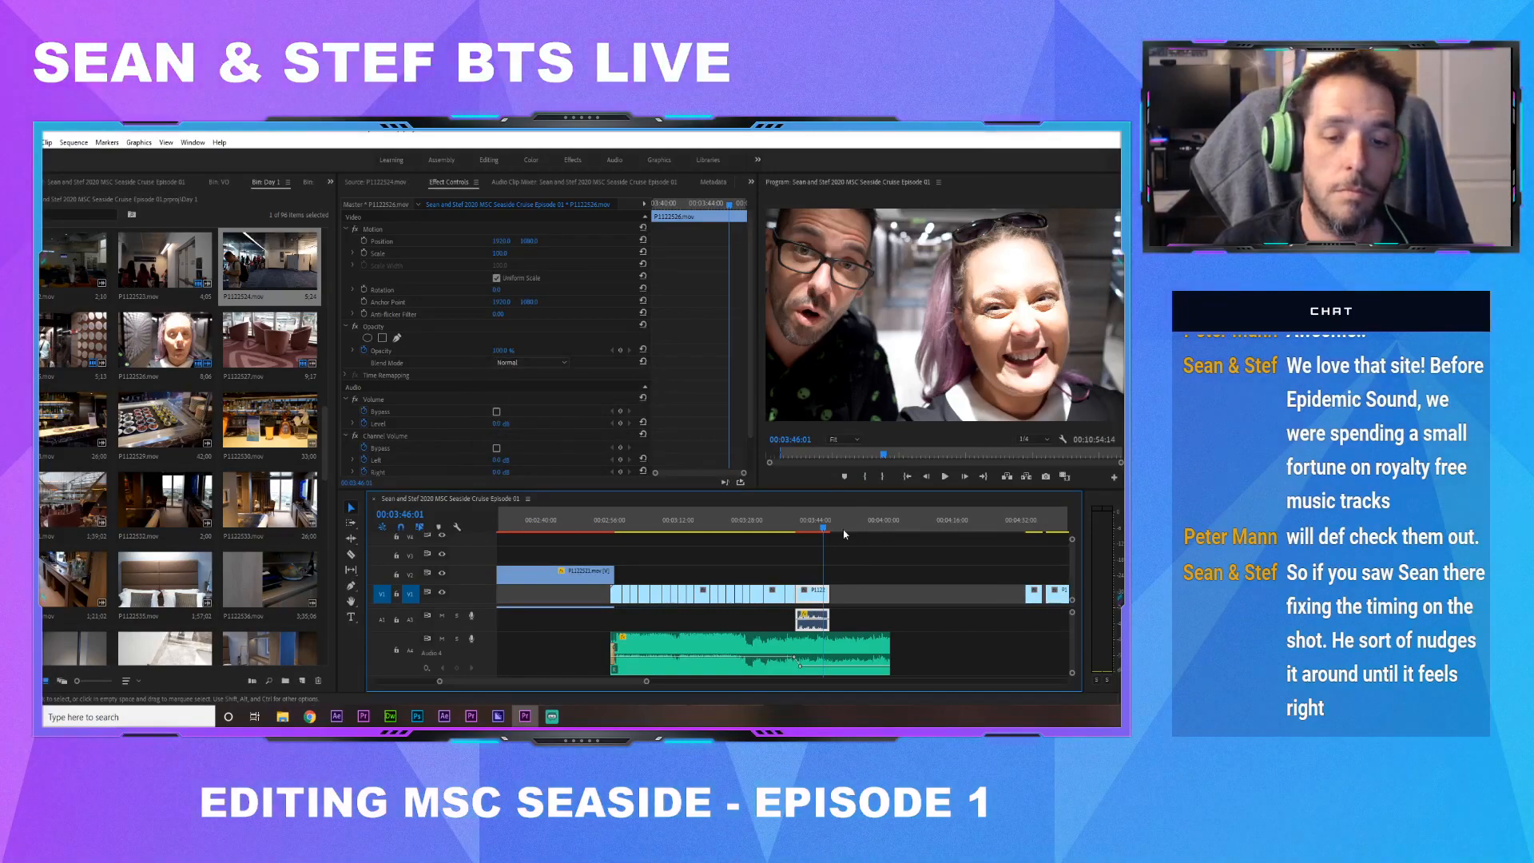
pyautogui.click(790, 527)
pyautogui.press('space')
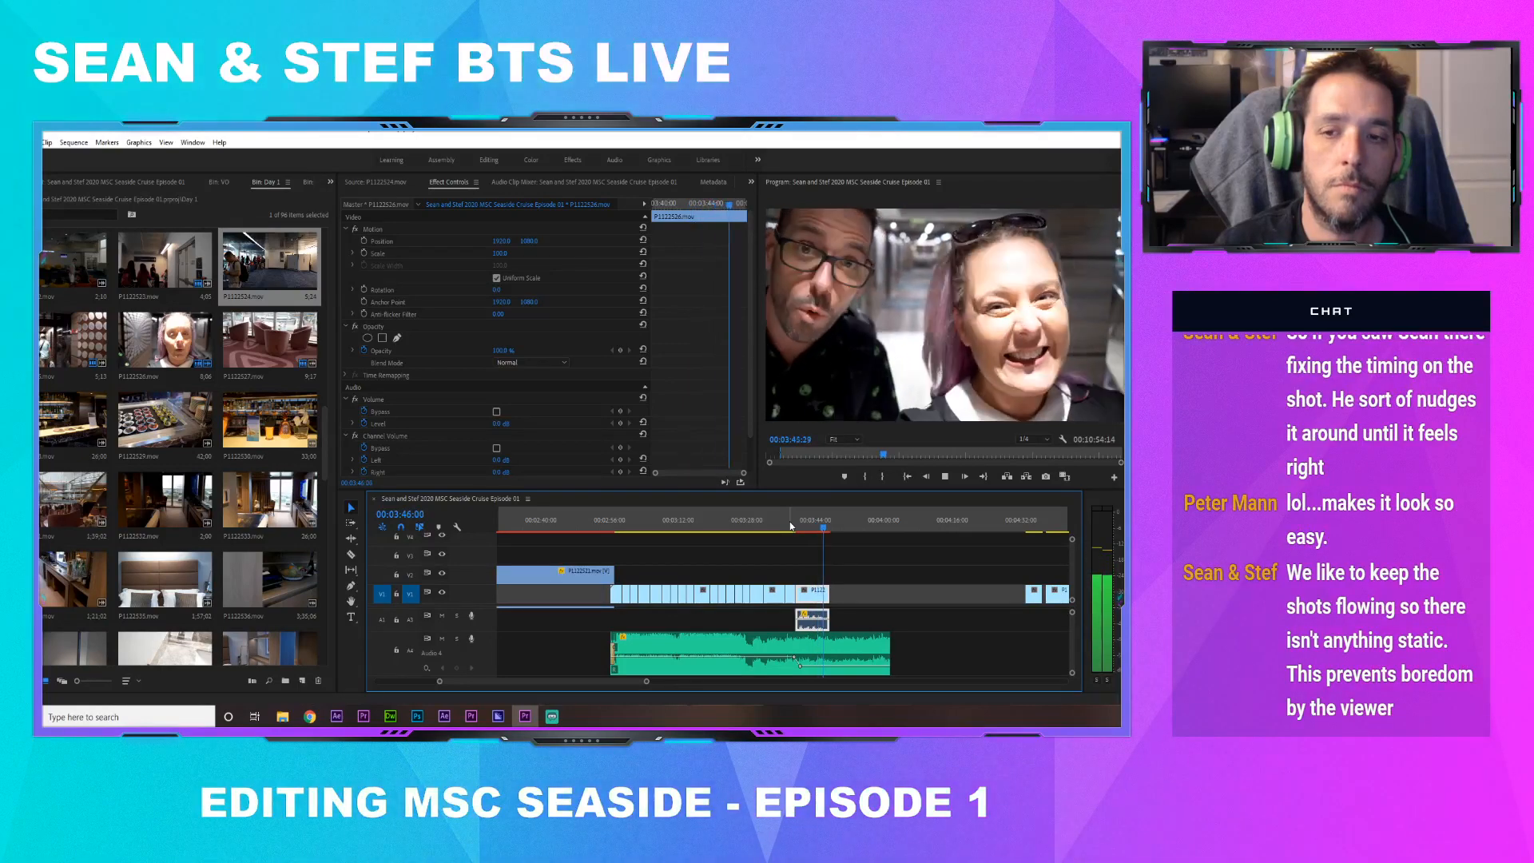
pyautogui.press('space')
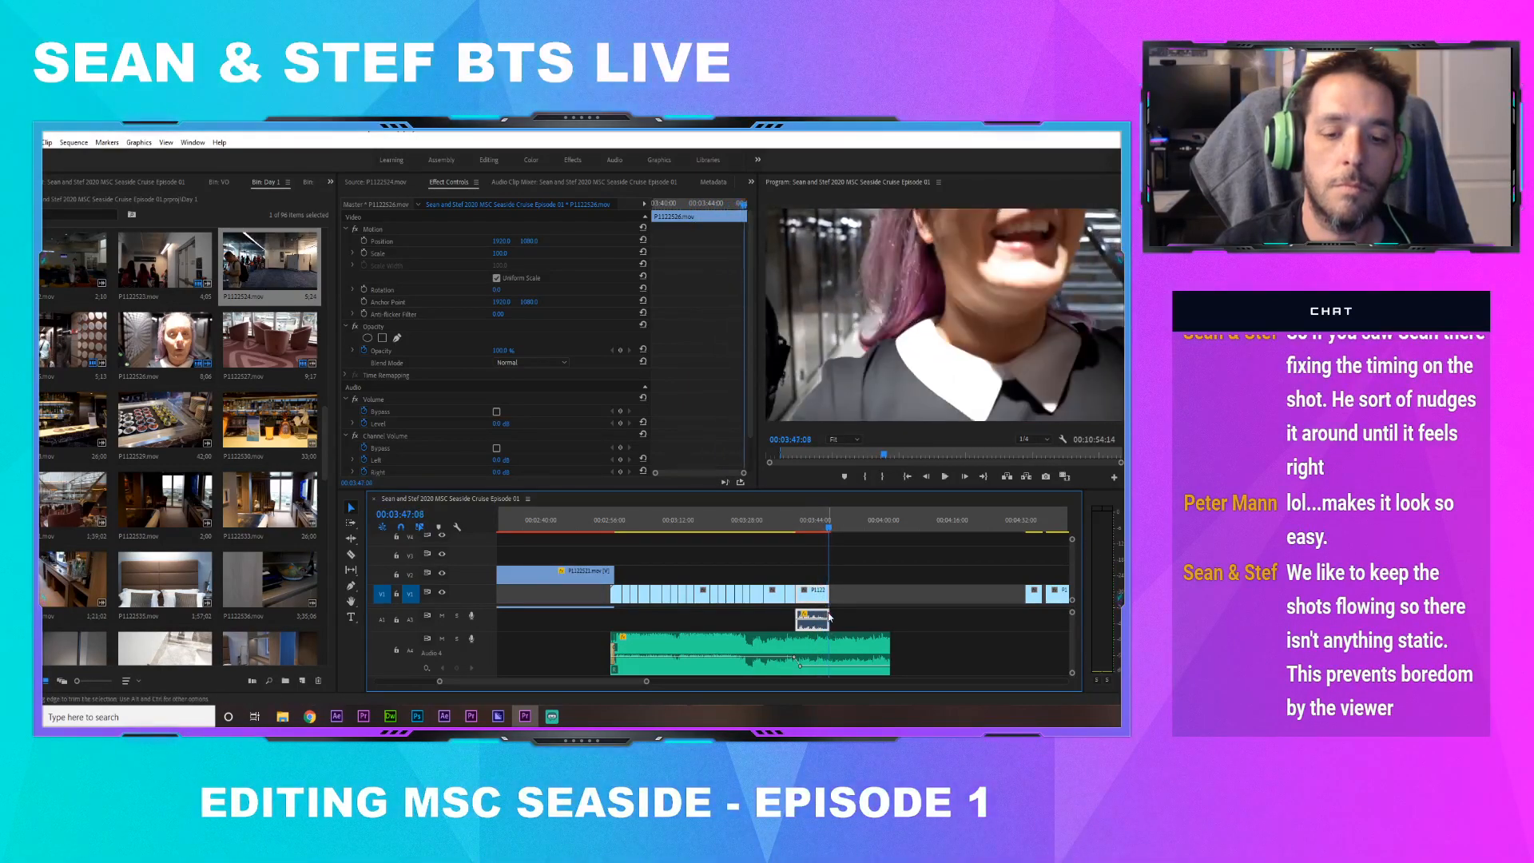
# Try applying the default transition at the end of the selfie clip
pyautogui.rightClick(827, 614)
pyautogui.click(853, 593)
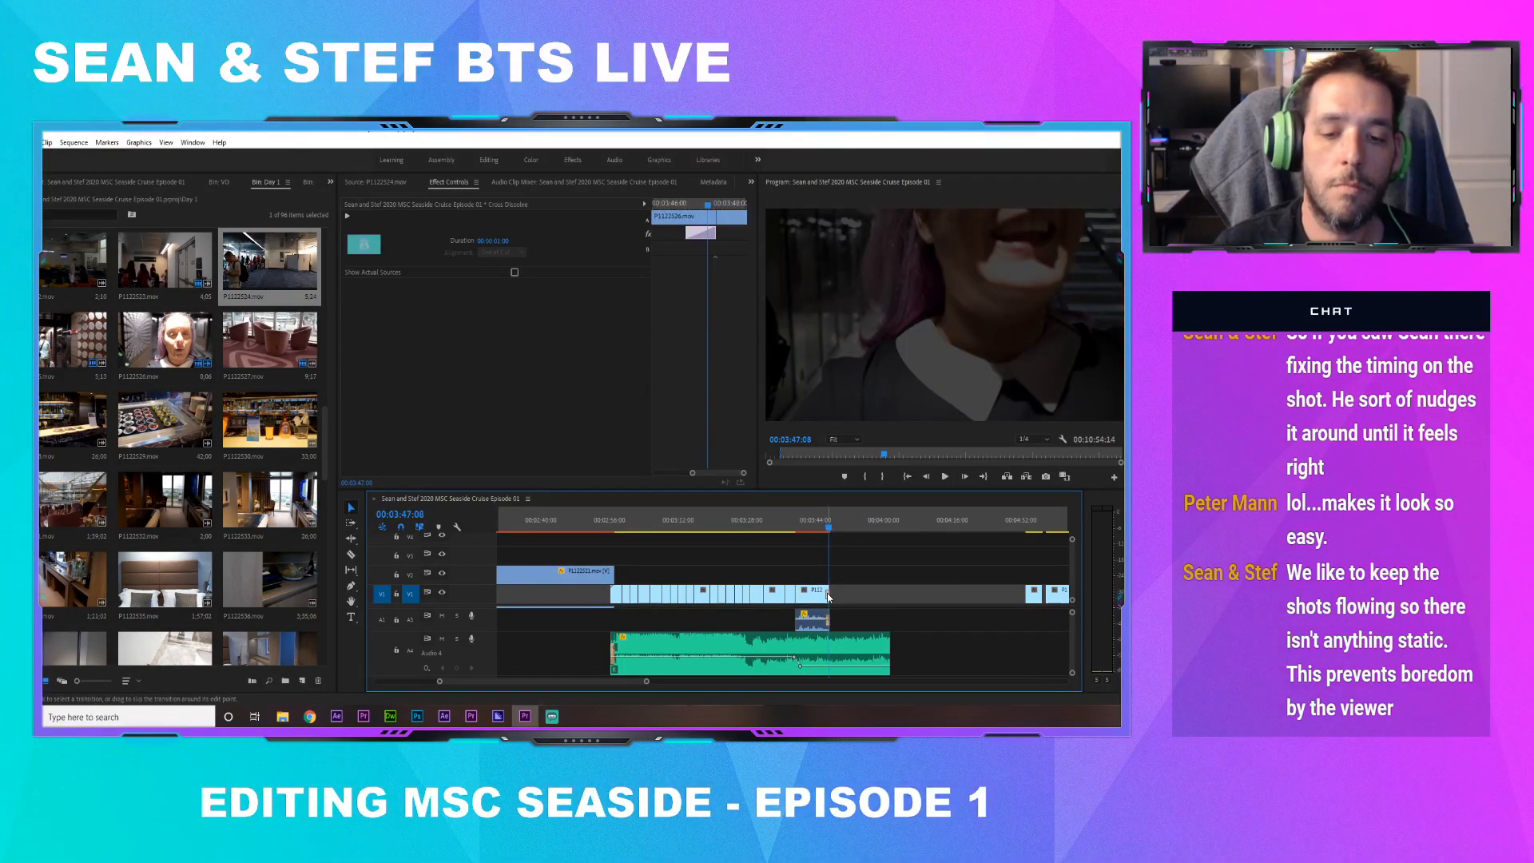
pyautogui.hotkey('ctrl', 'z')
# Apply the default audio transition at the start of the selfie clip's sound, keep its video cut without a dissolve, and save the project
pyautogui.rightClick(795, 619)
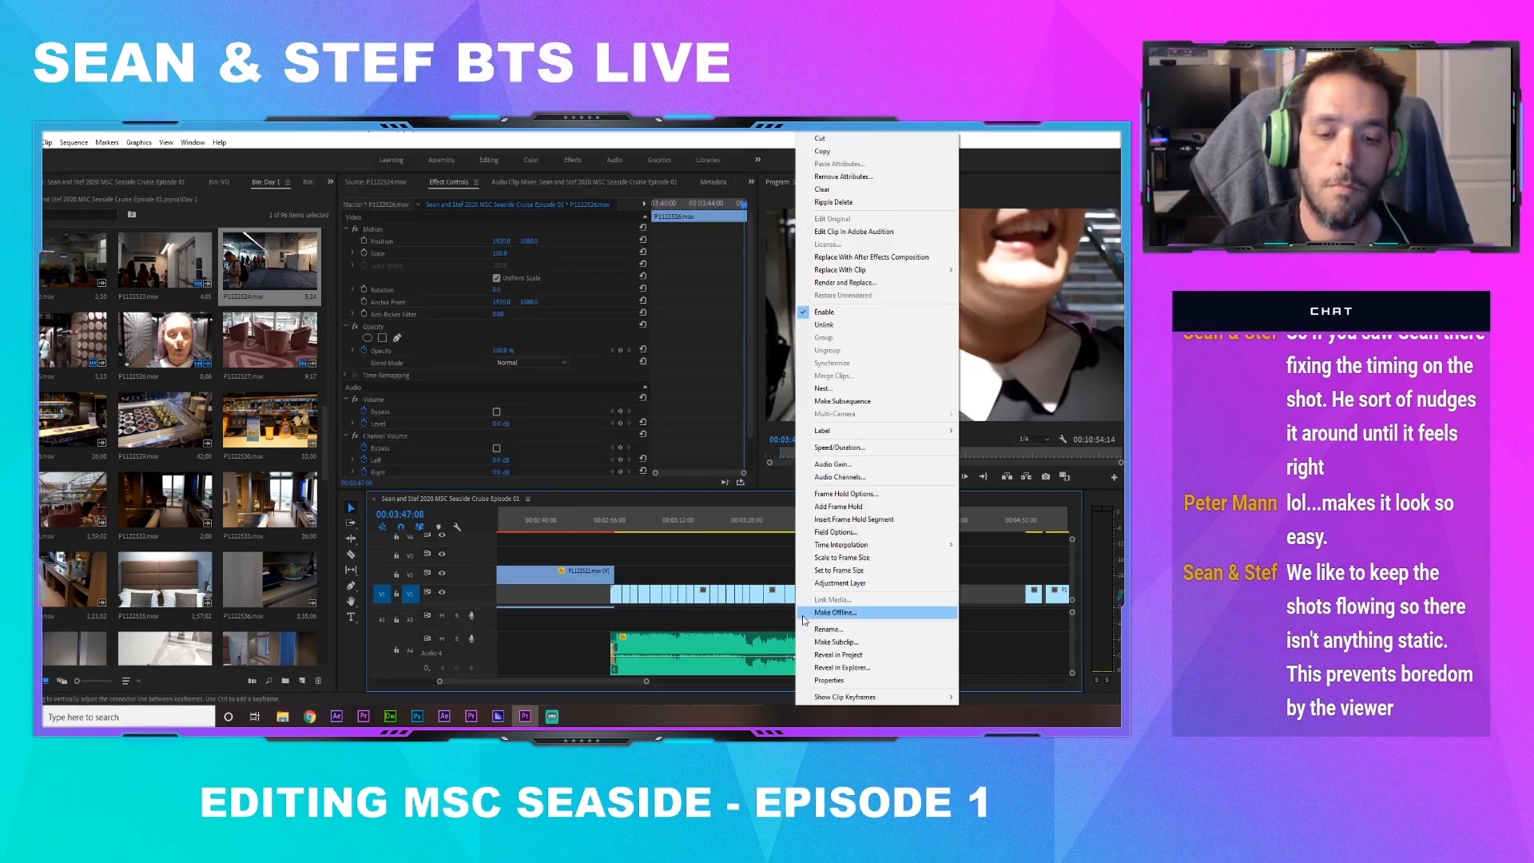
pyautogui.click(789, 620)
pyautogui.rightClick(798, 620)
pyautogui.click(785, 616)
pyautogui.rightClick(797, 614)
pyautogui.click(811, 619)
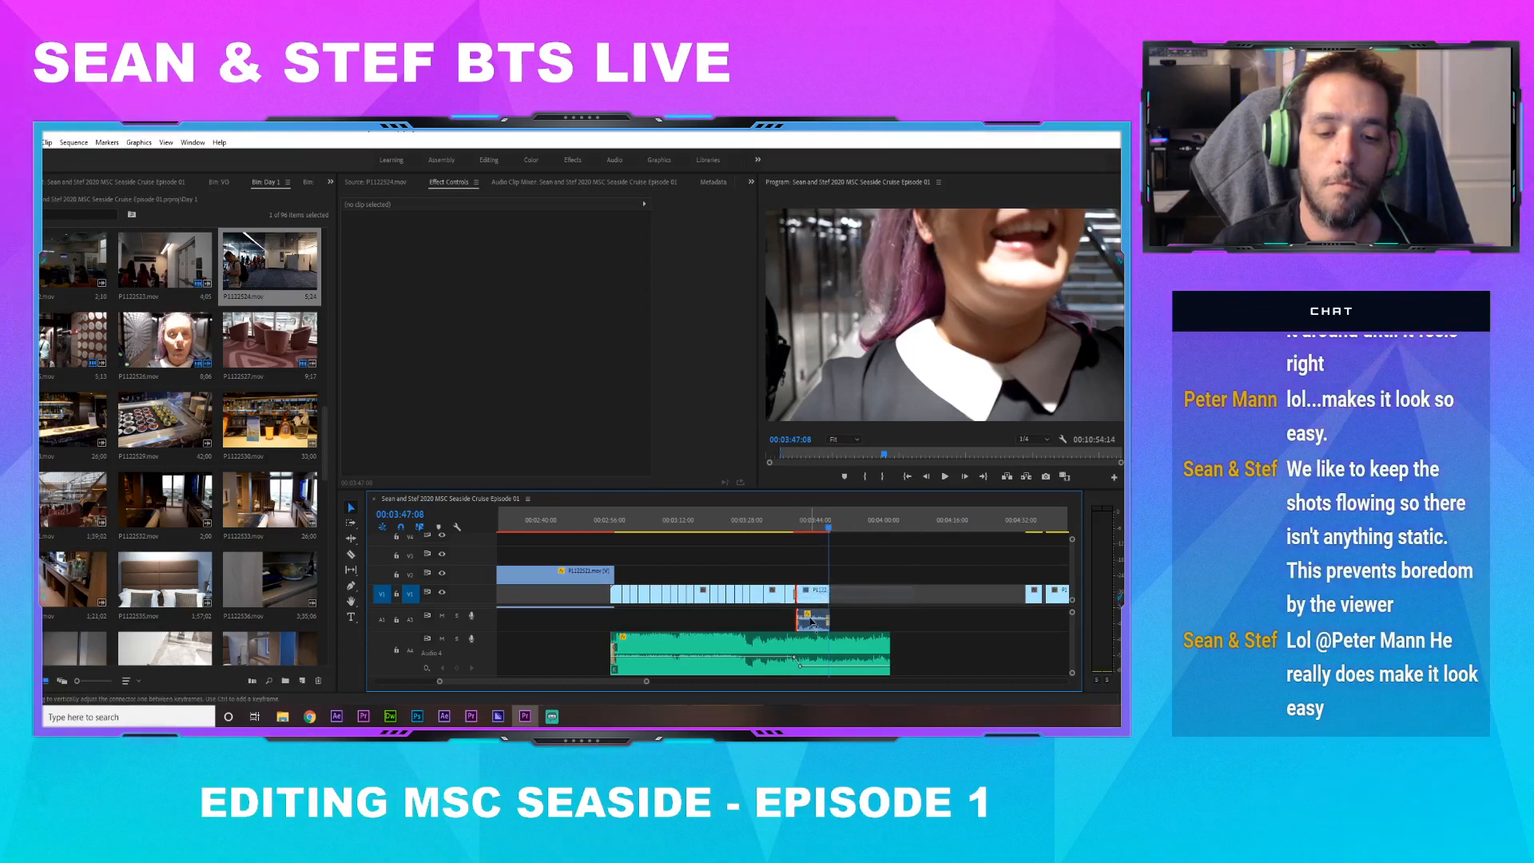
pyautogui.click(795, 592)
pyautogui.press('Delete')
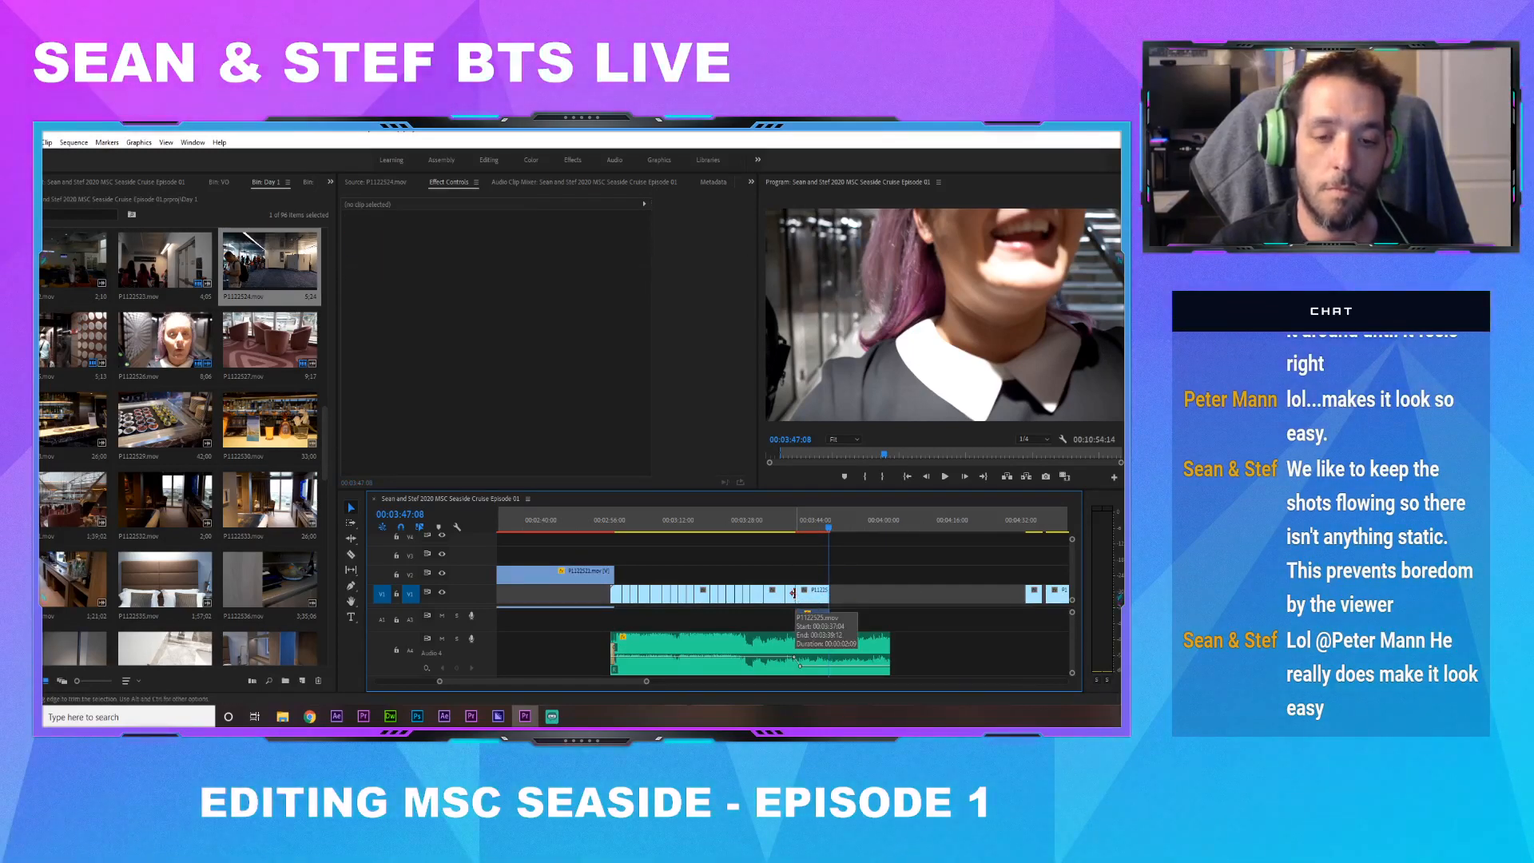
pyautogui.hotkey('ctrl', 's')
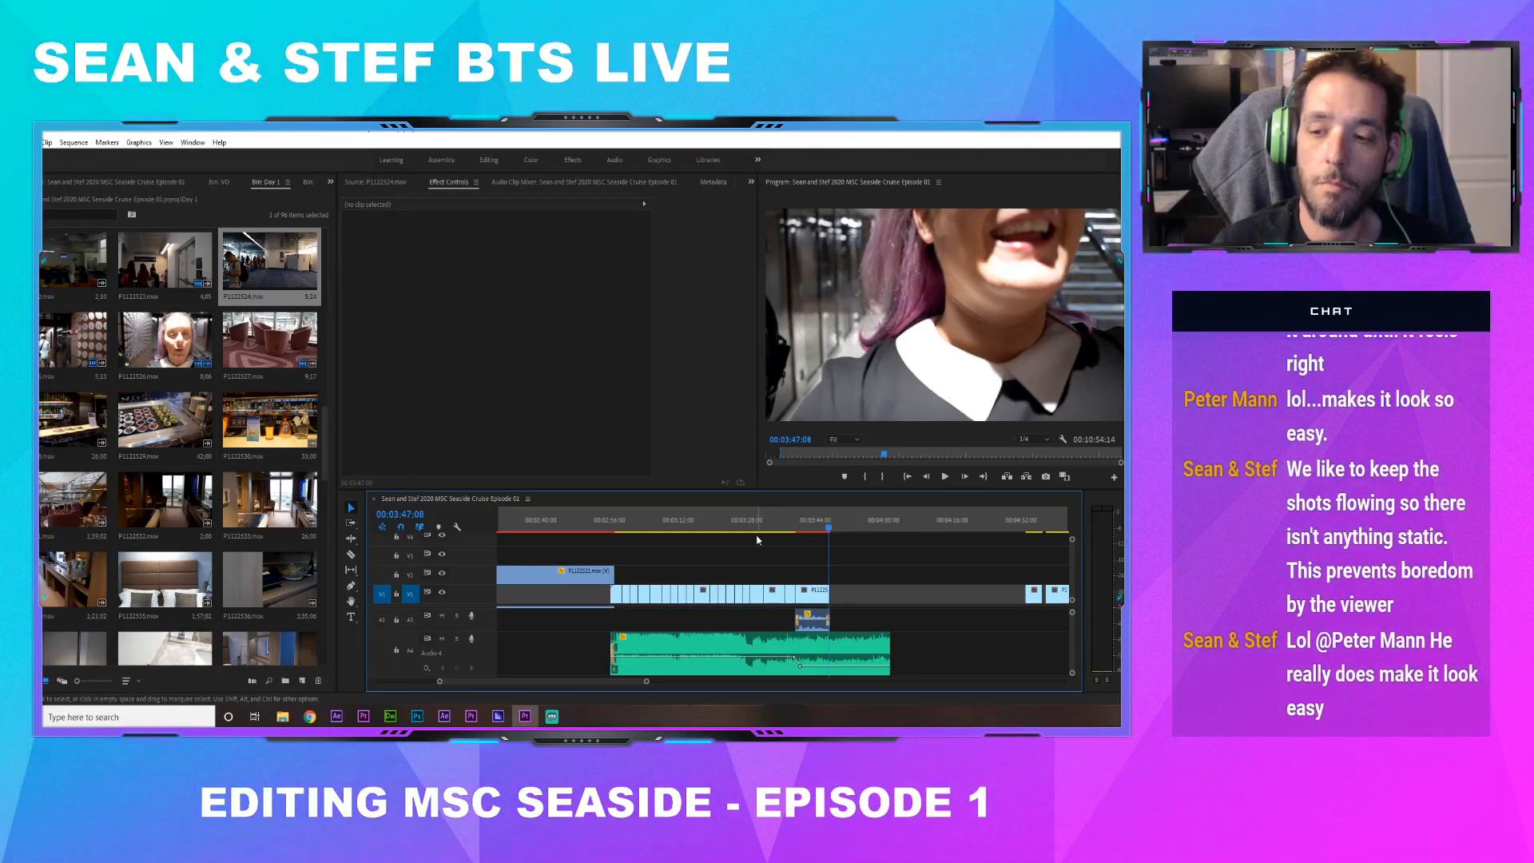
# Play the sequence from about 2:56 to check how the music comes in under the boarding shots
pyautogui.click(605, 529)
pyautogui.press('space')
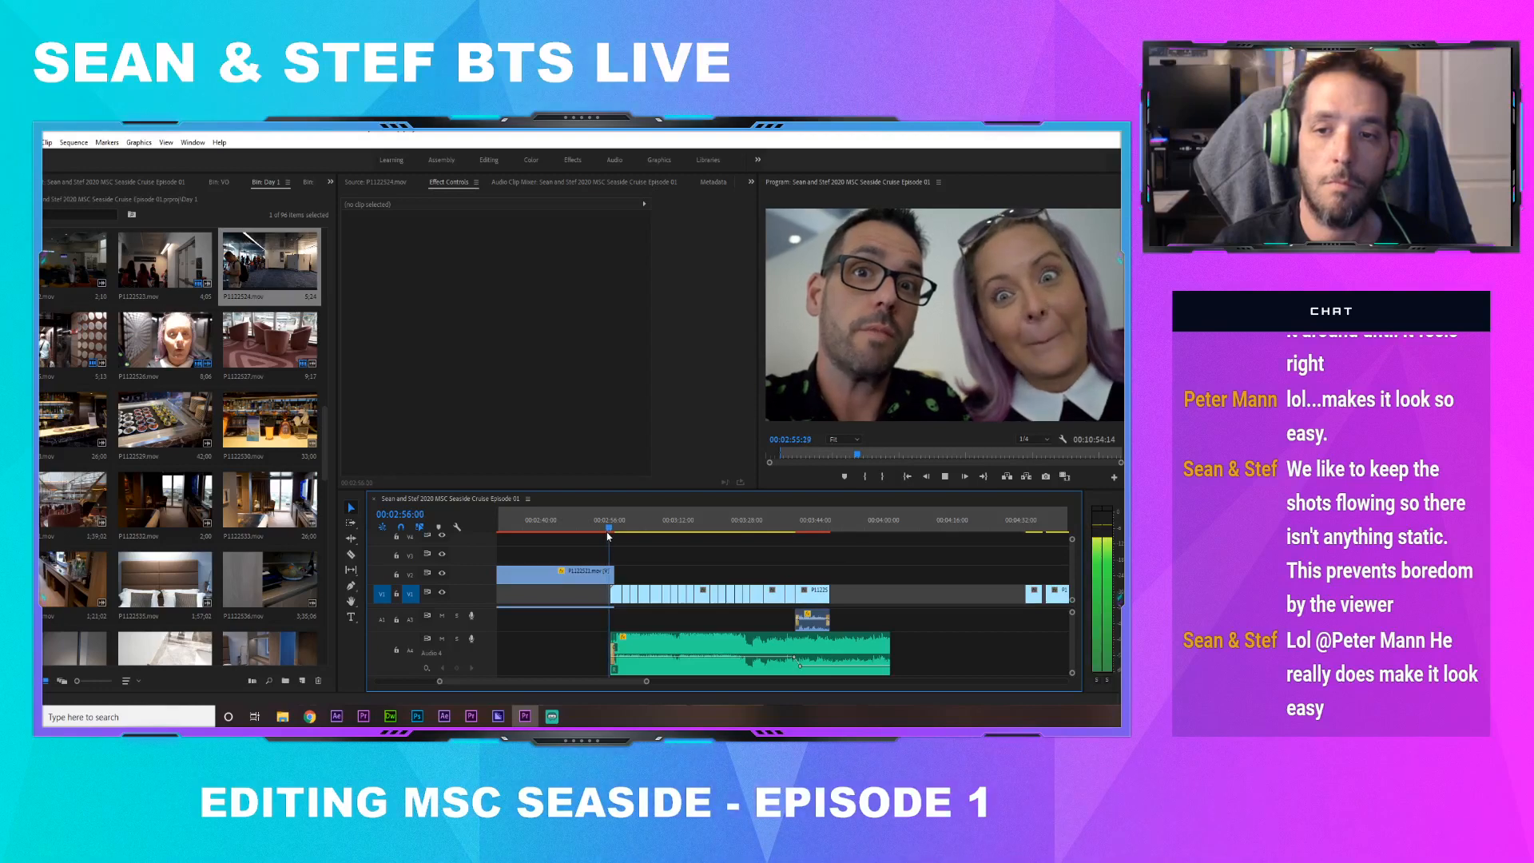
pyautogui.press('space')
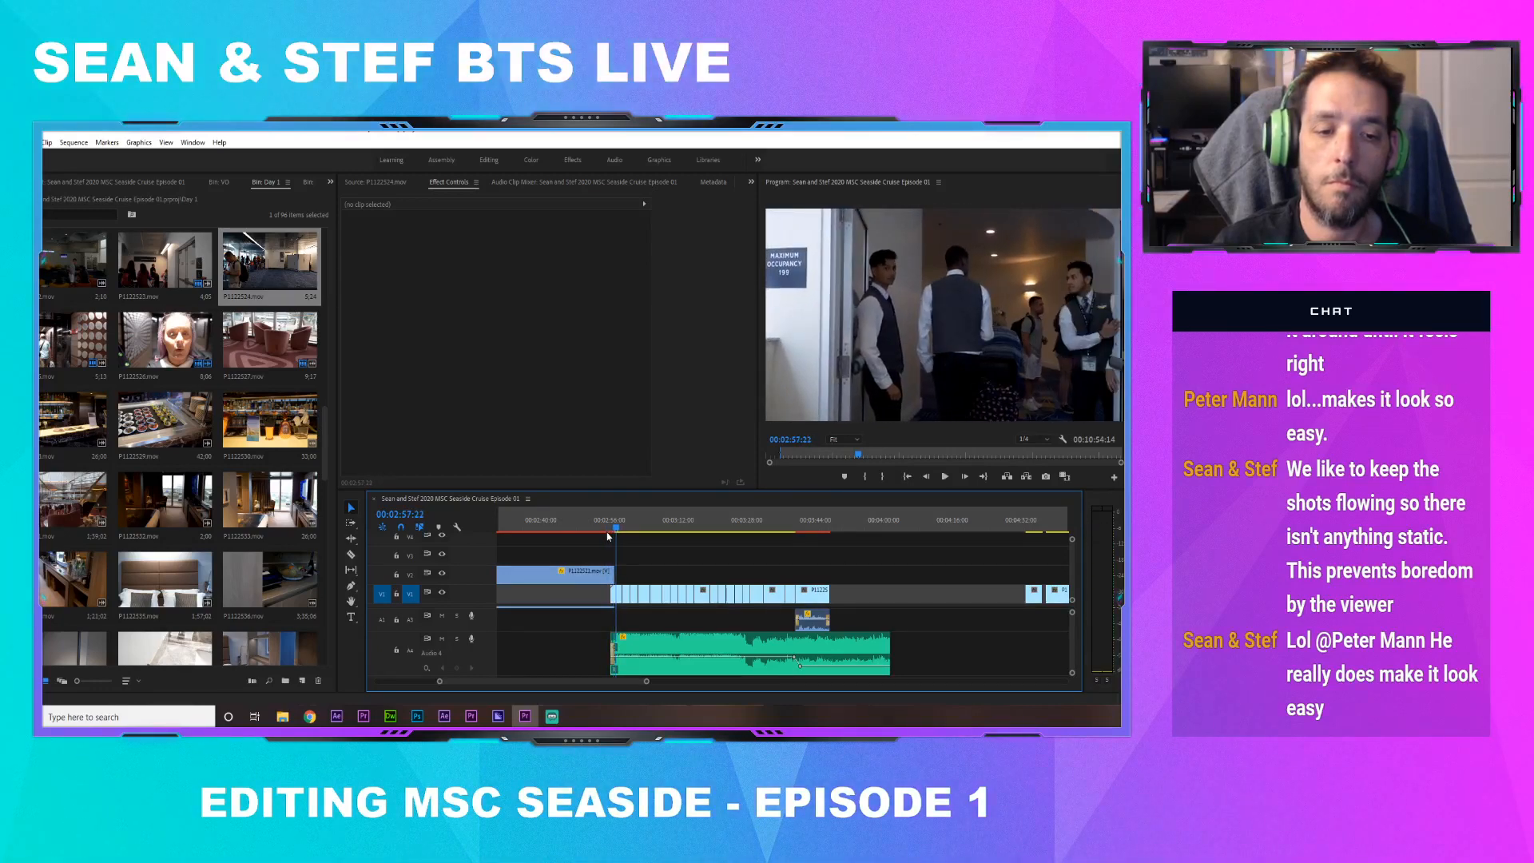
pyautogui.press('space')
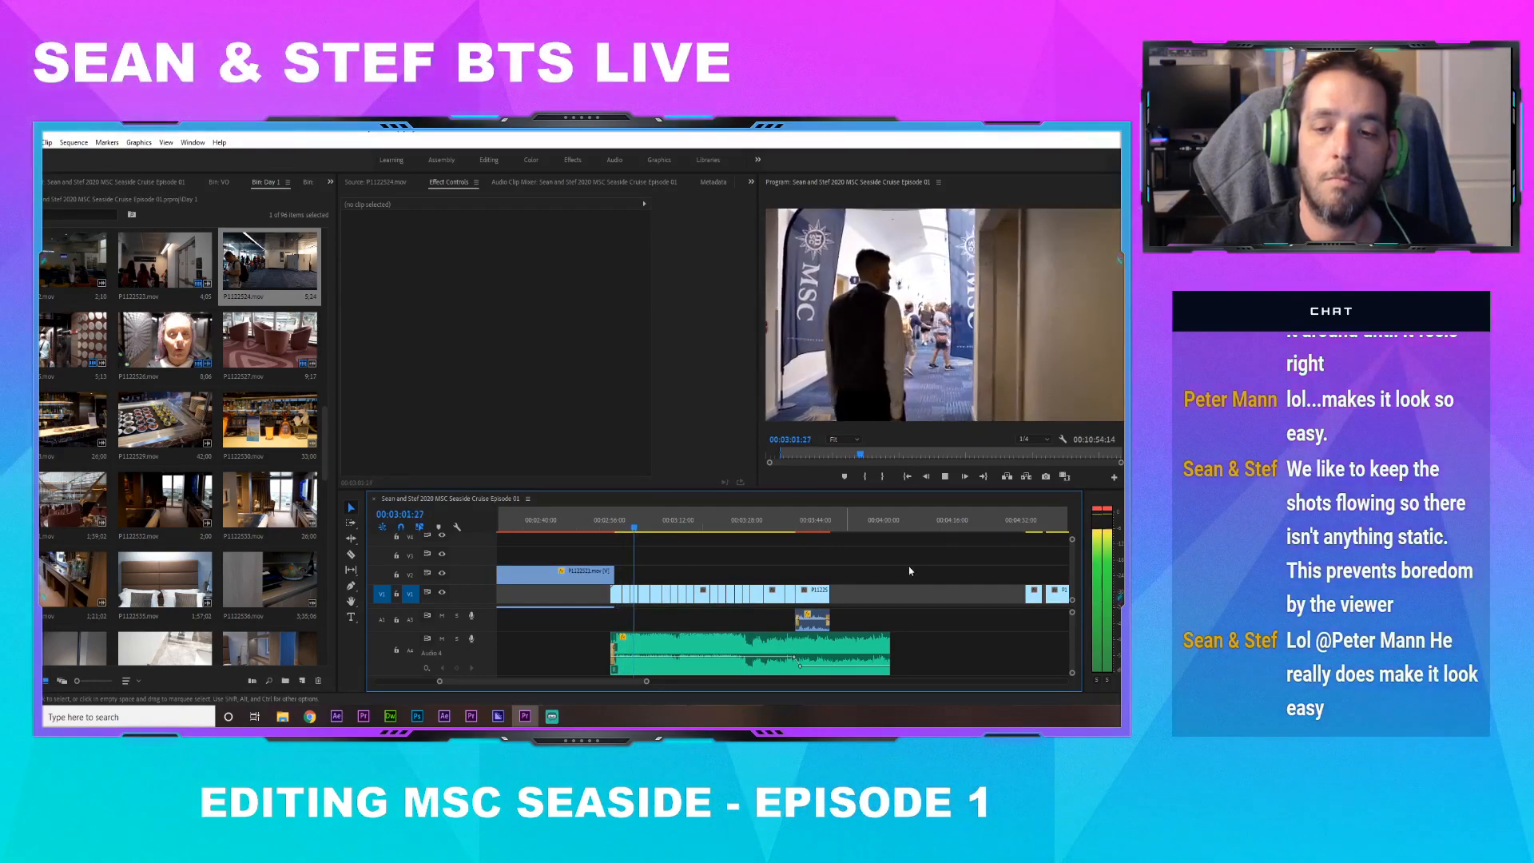
pyautogui.scroll(-2, 1072, 643)
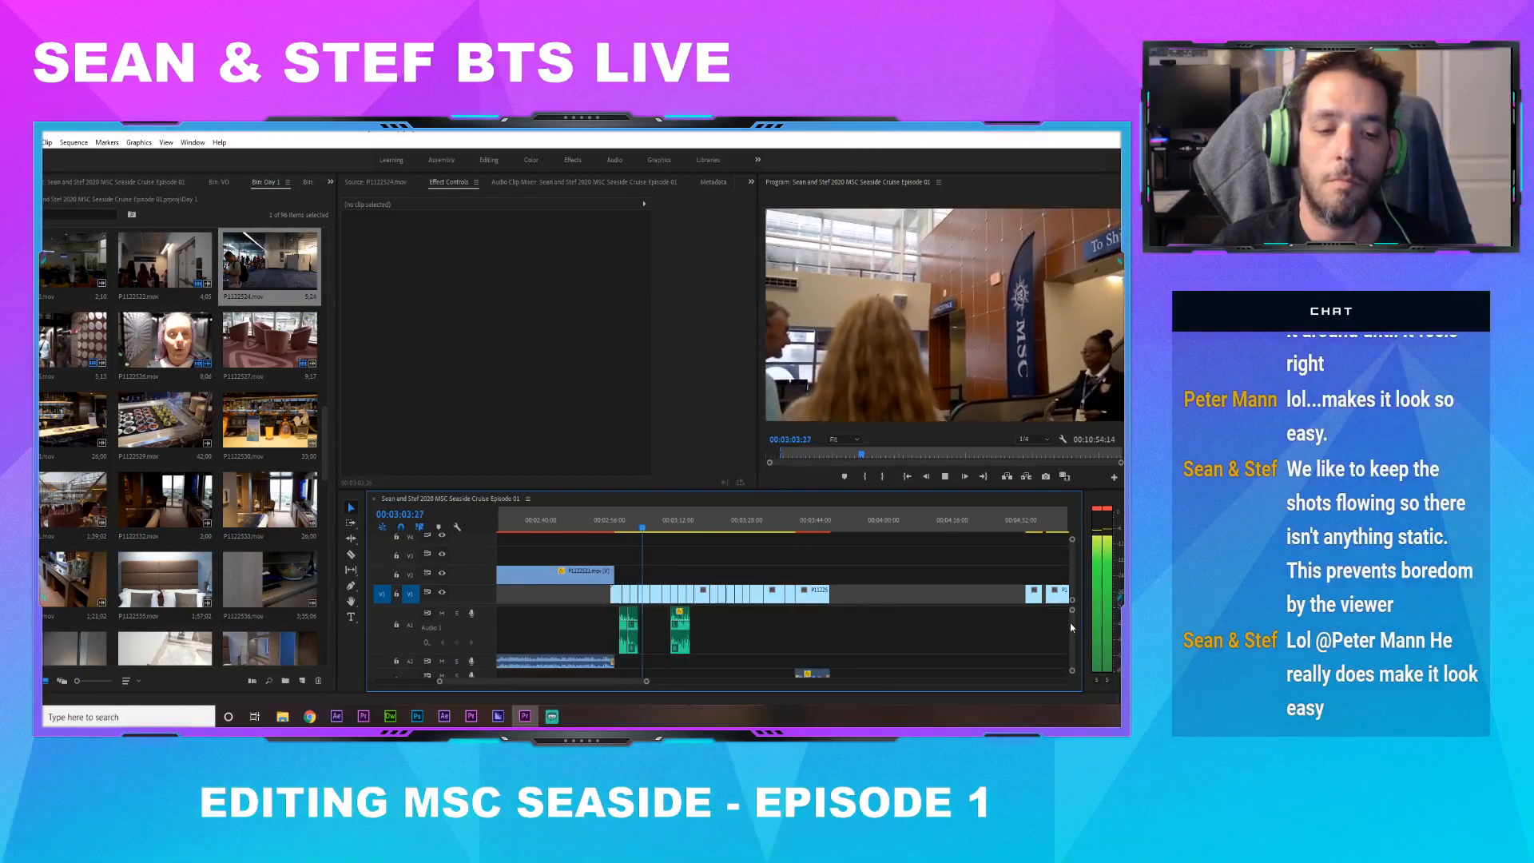
pyautogui.press('space')
pyautogui.scroll(1, 1072, 643)
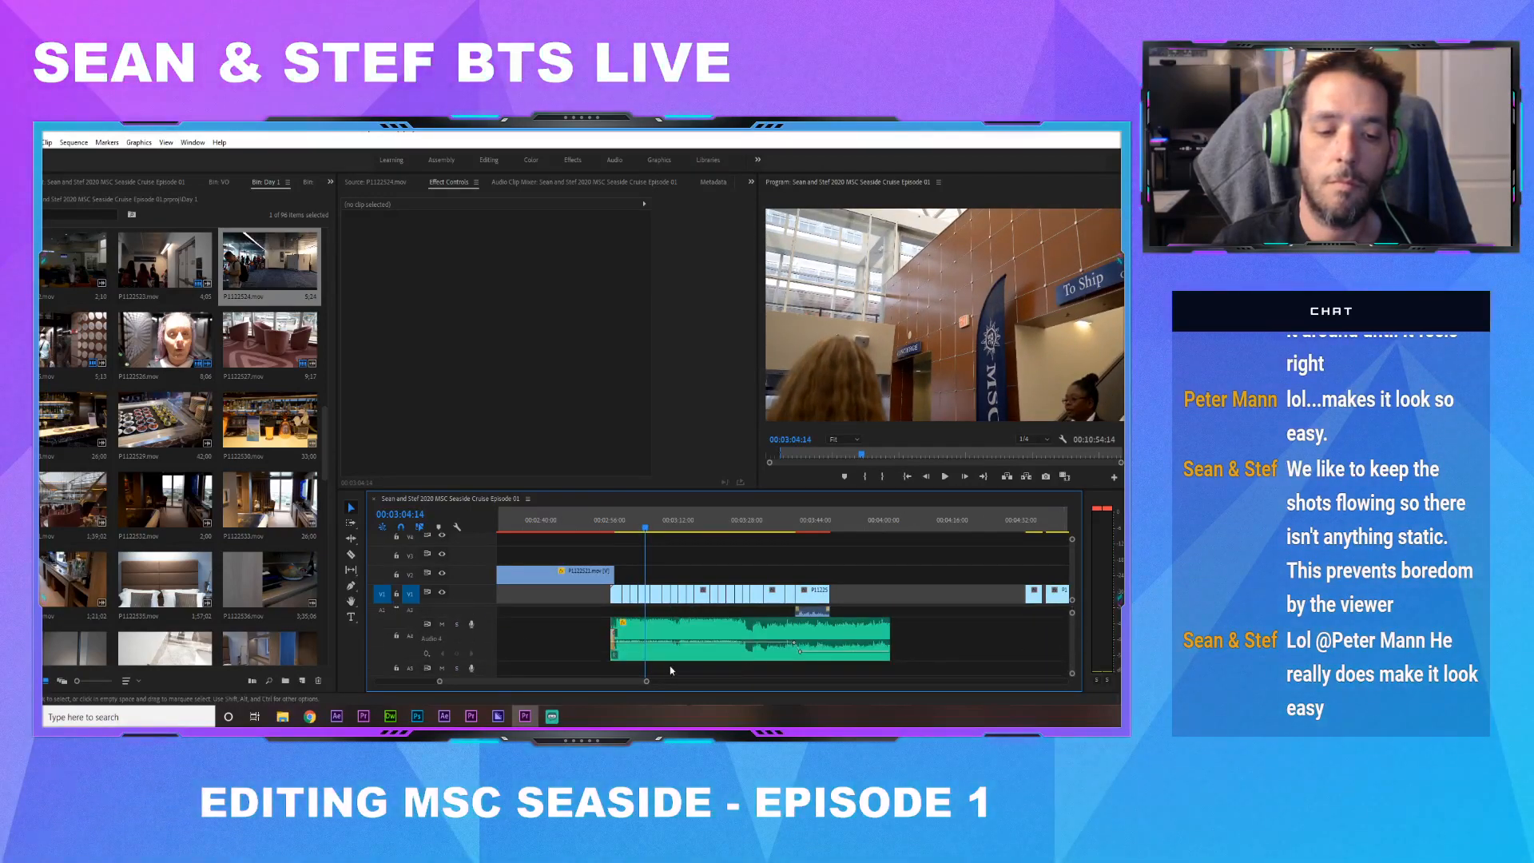
# Lengthen the Constant Power fade at the start of the music clip to end at about 3:06, and play it
pyautogui.moveTo(646, 681); pyautogui.dragTo(595, 682)
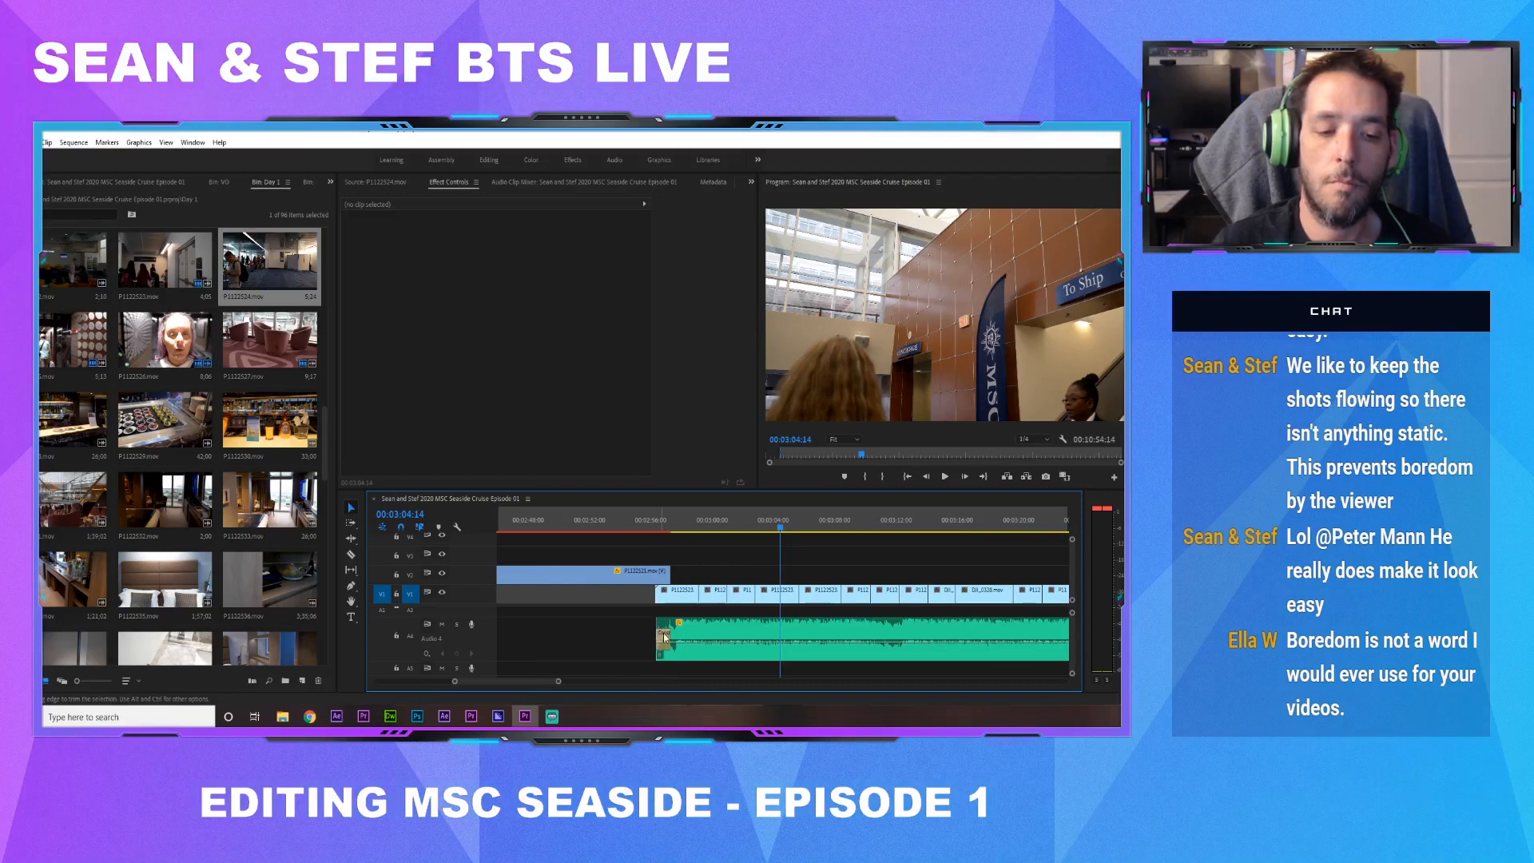
pyautogui.click(664, 635)
pyautogui.click(659, 527)
pyautogui.press('space')
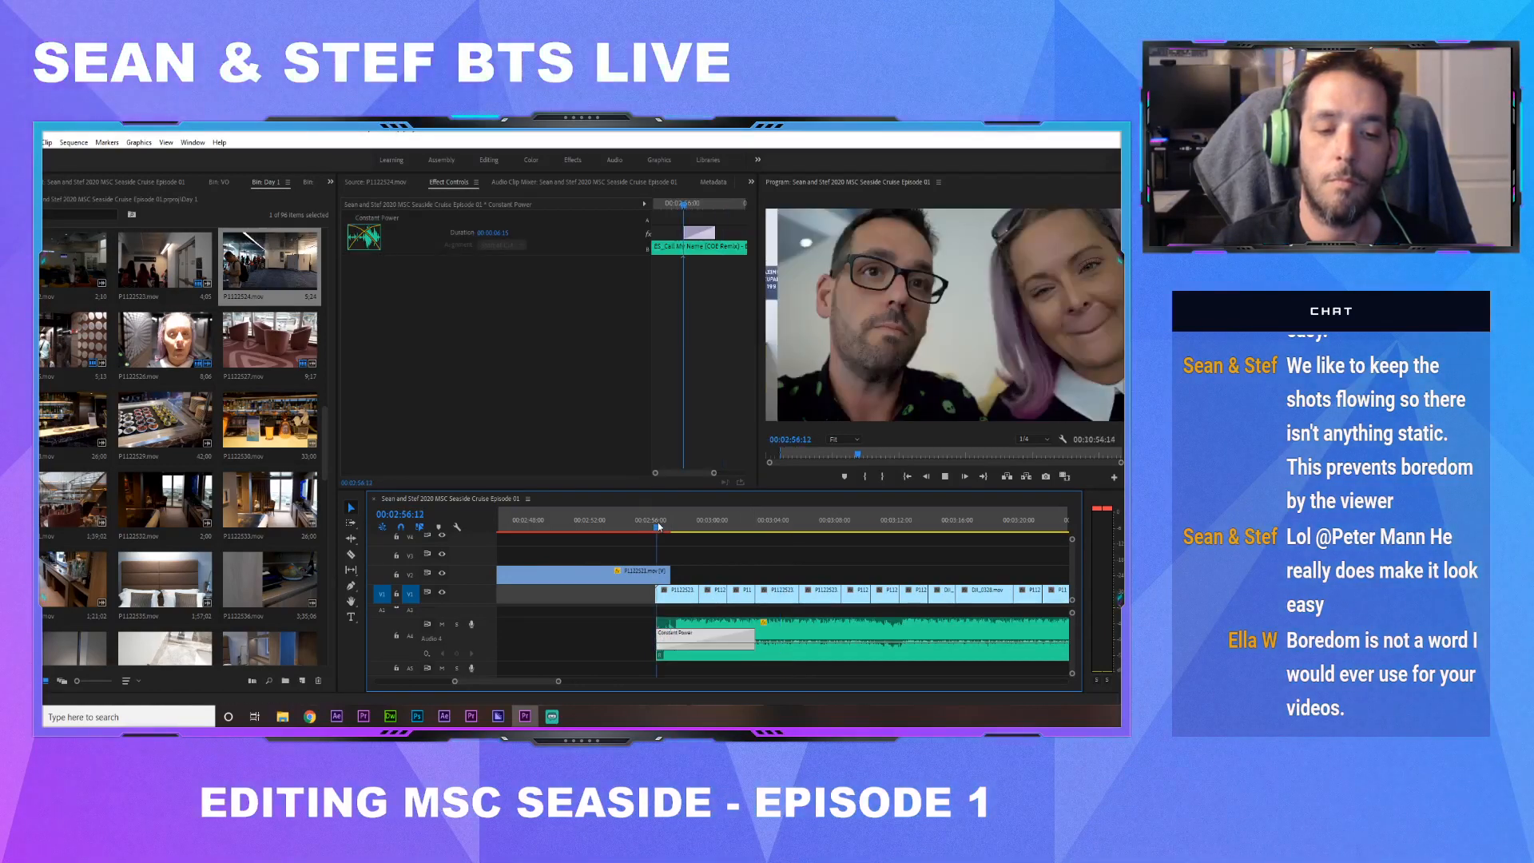
pyautogui.press('space')
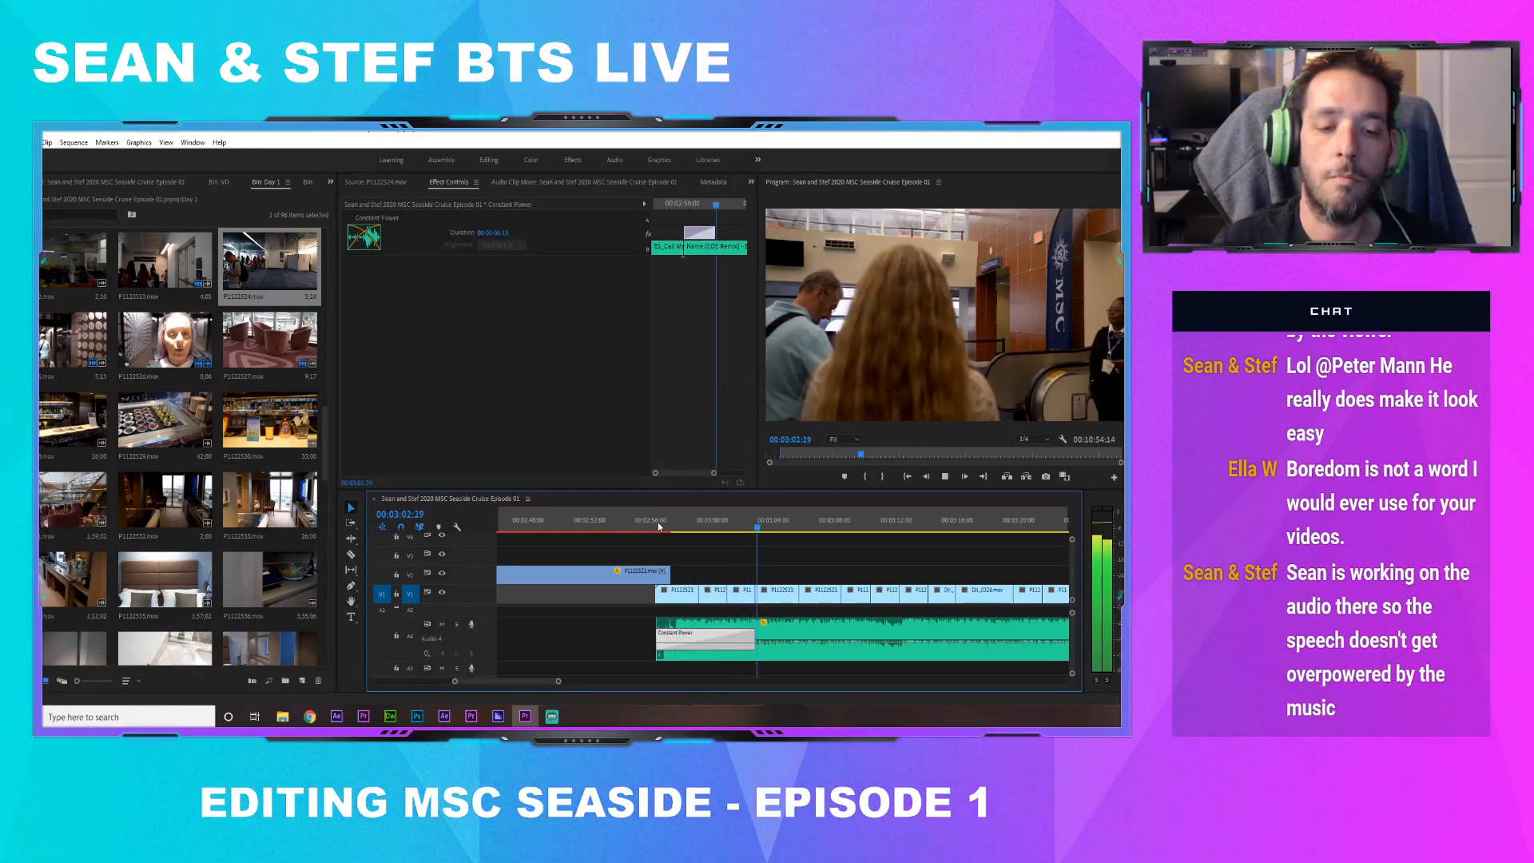
pyautogui.press('space')
pyautogui.moveTo(754, 634); pyautogui.dragTo(800, 633)
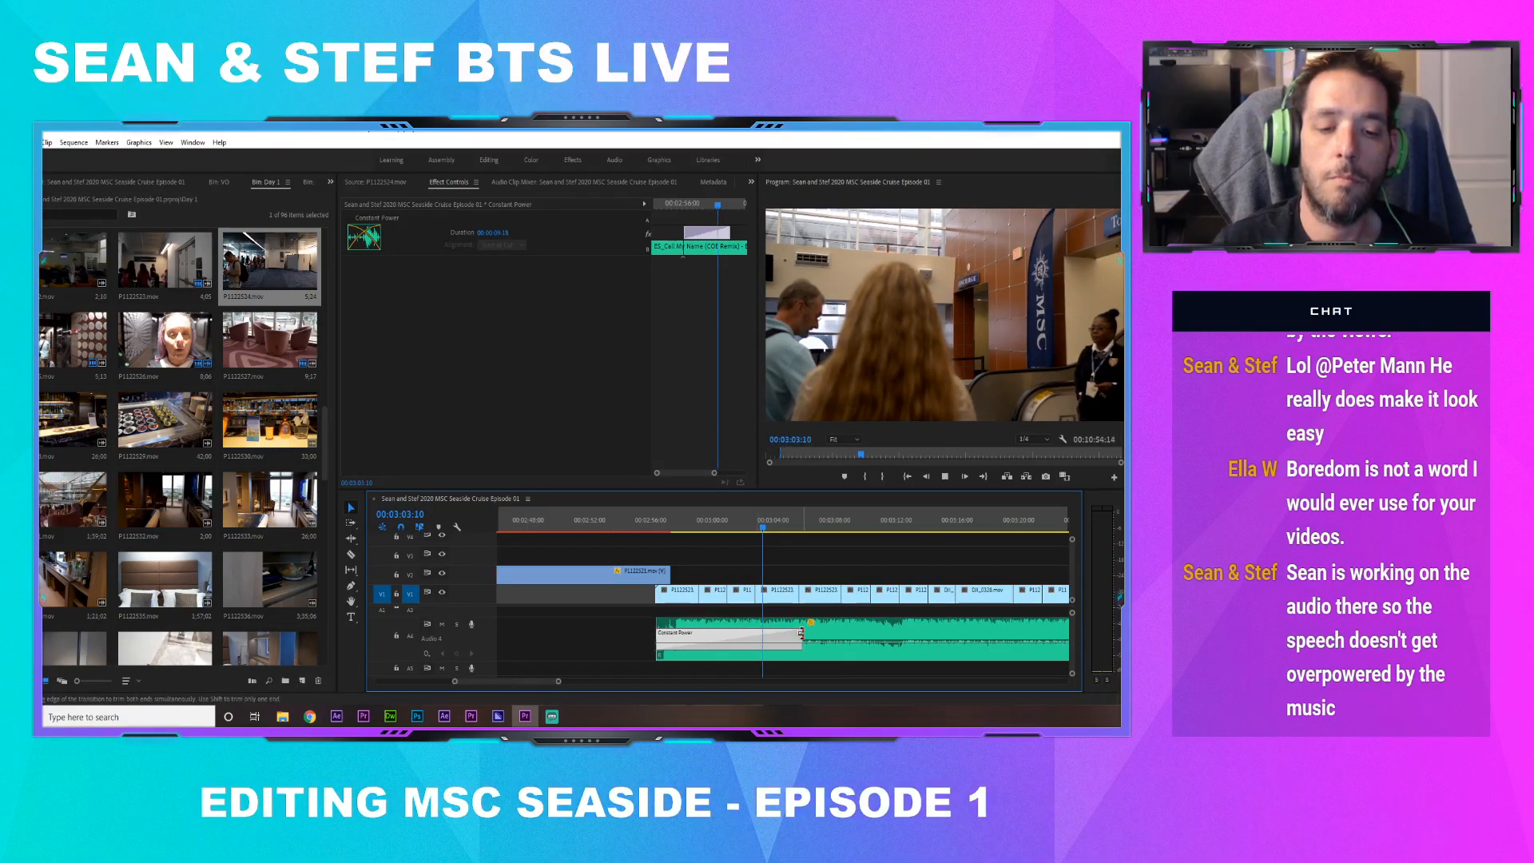
pyautogui.press('space')
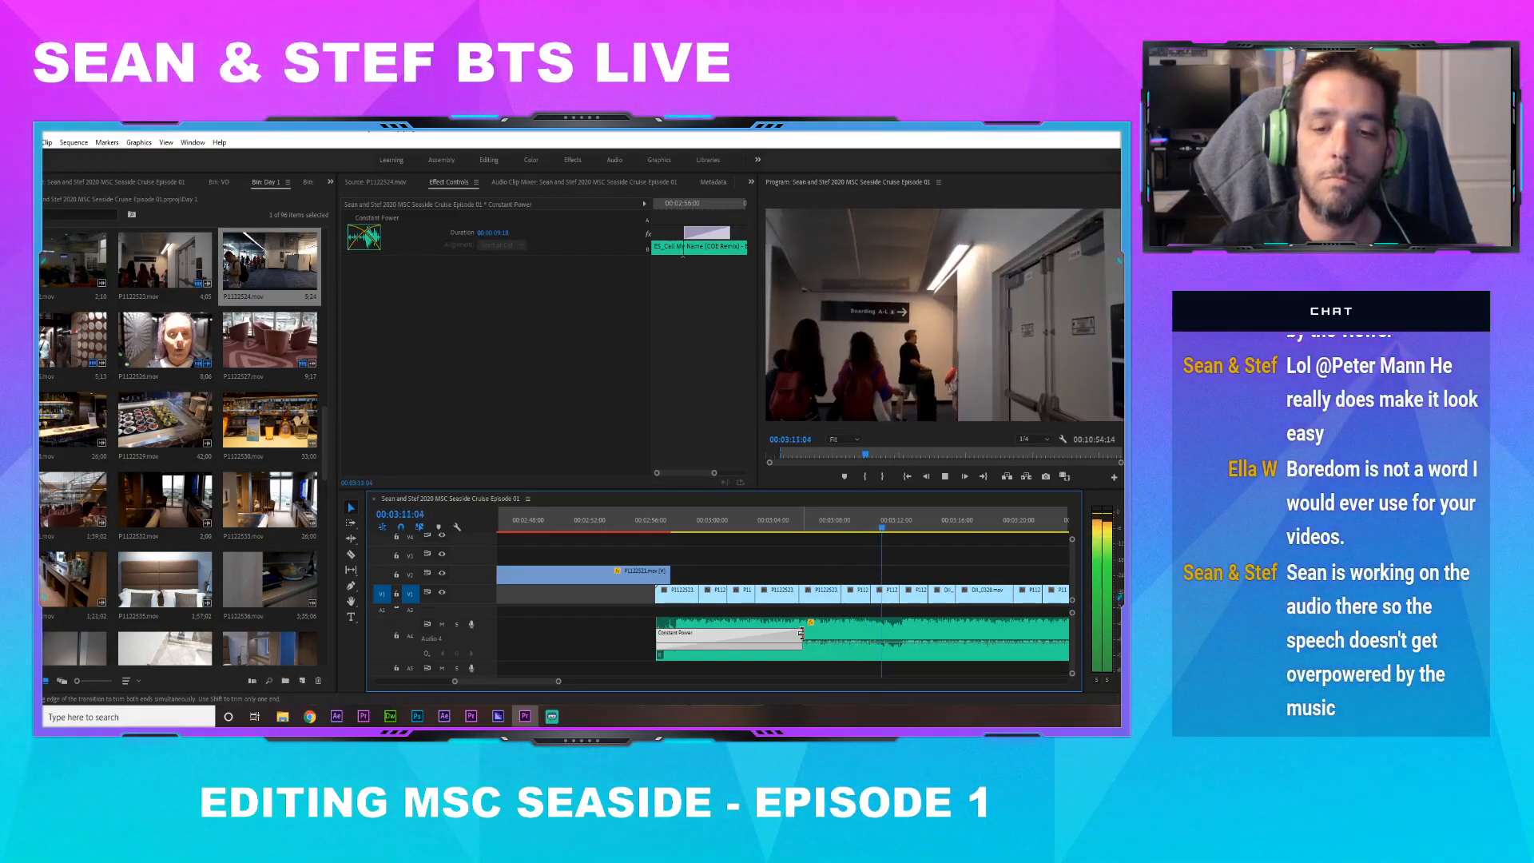
# Add volume level keyframes to the music clip at 3:10:01, 3:12:06 and 3:15:02, lowering the level at 3:12:06
pyautogui.click(894, 525)
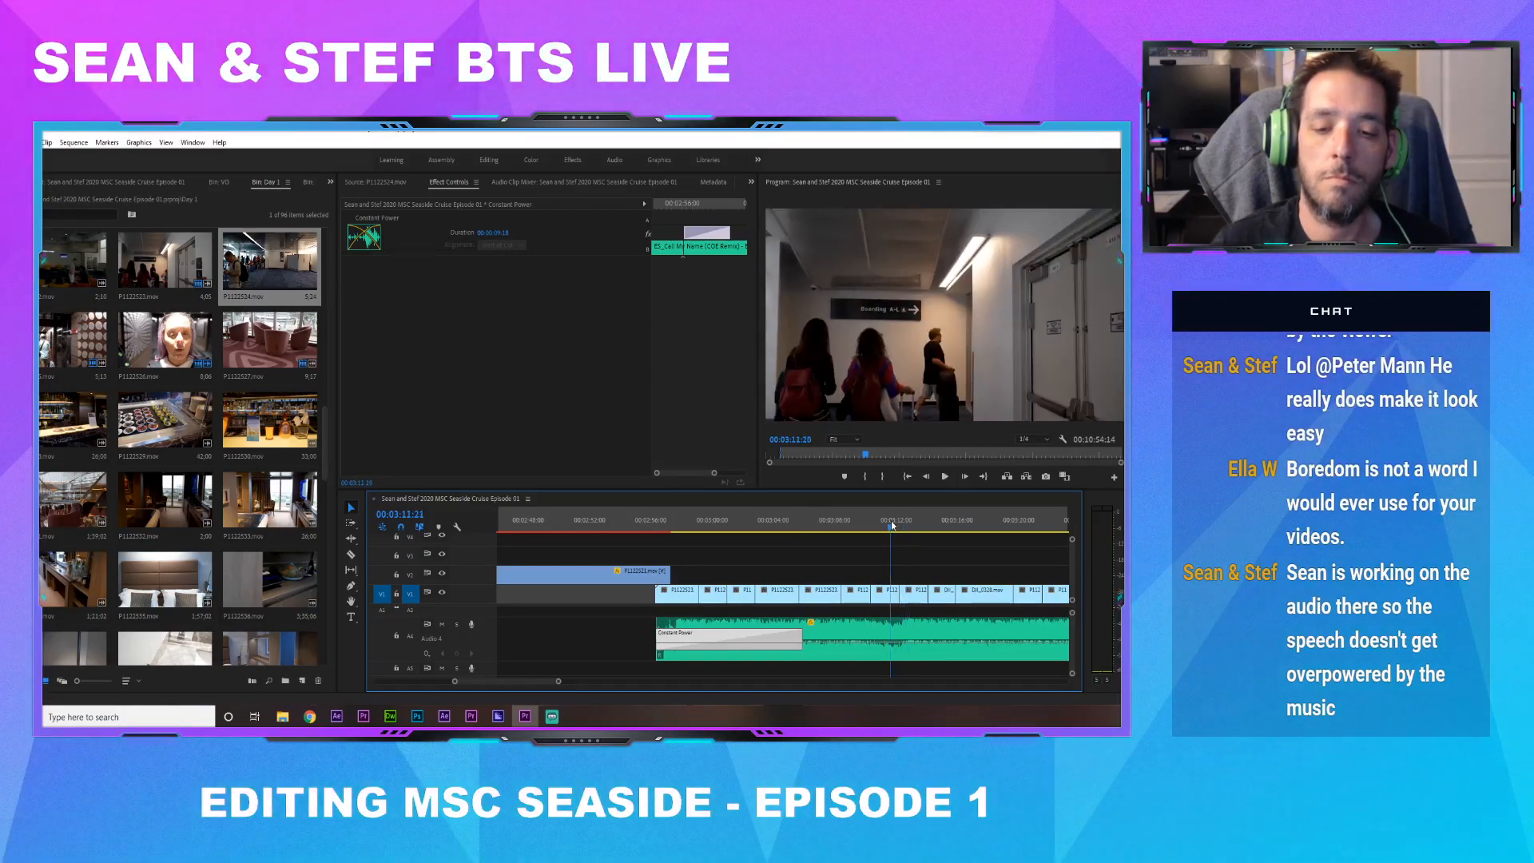
pyautogui.click(876, 631)
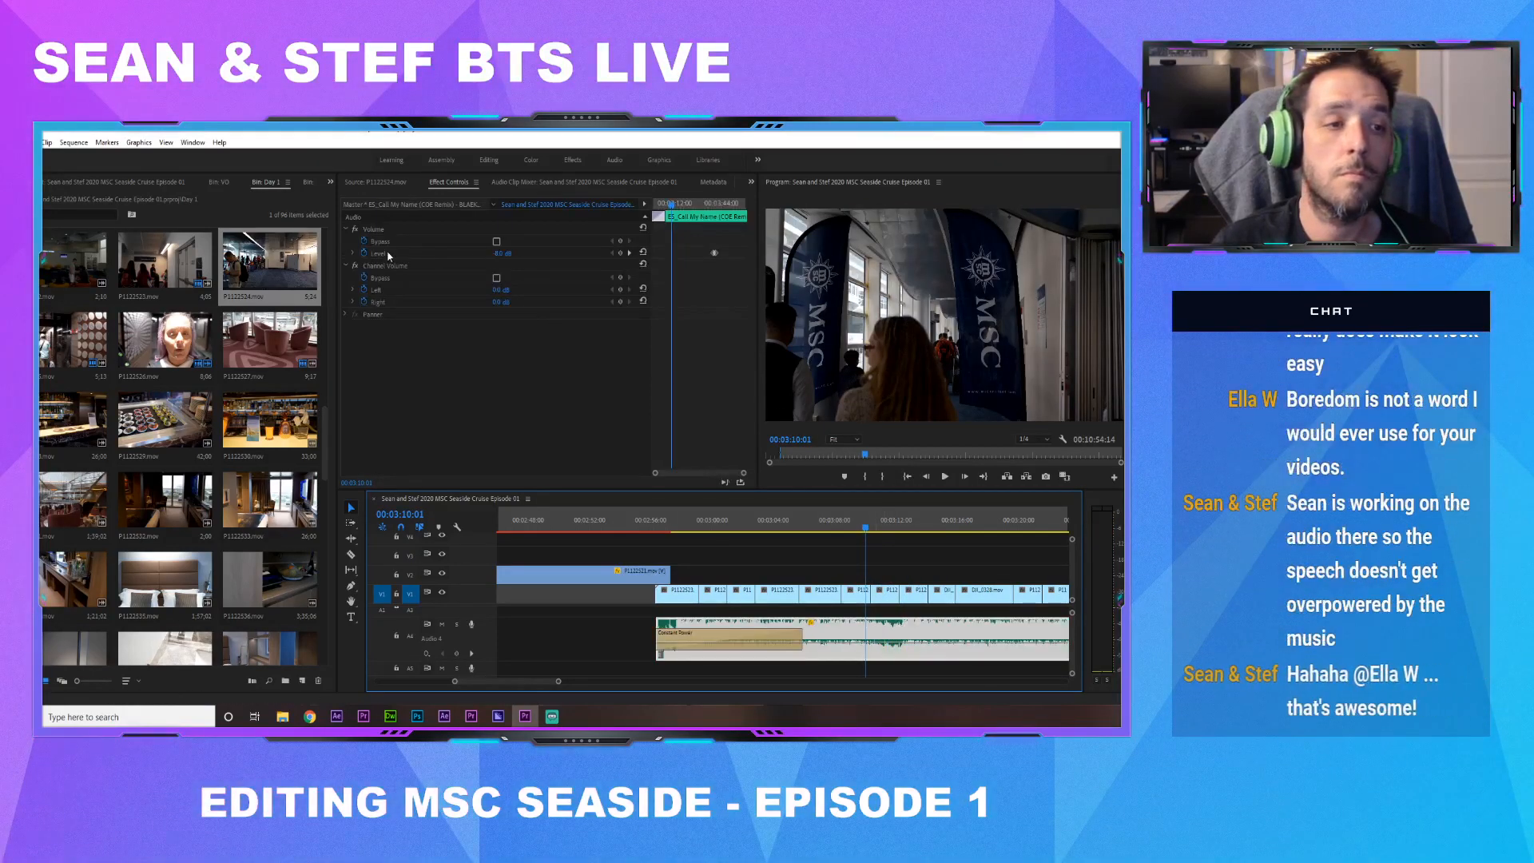
pyautogui.click(623, 253)
pyautogui.press('space')
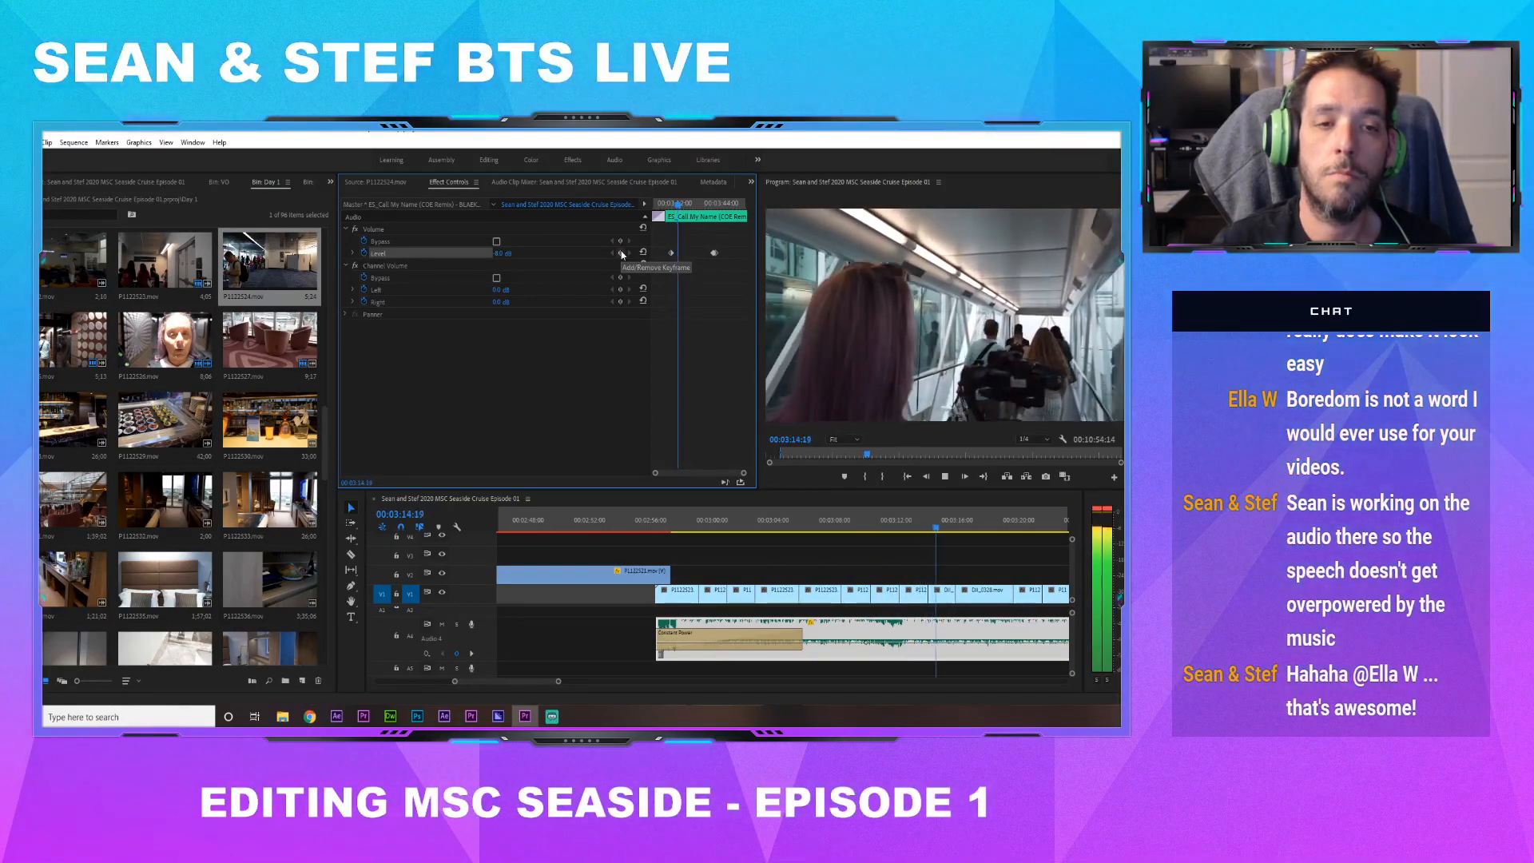
pyautogui.press('space')
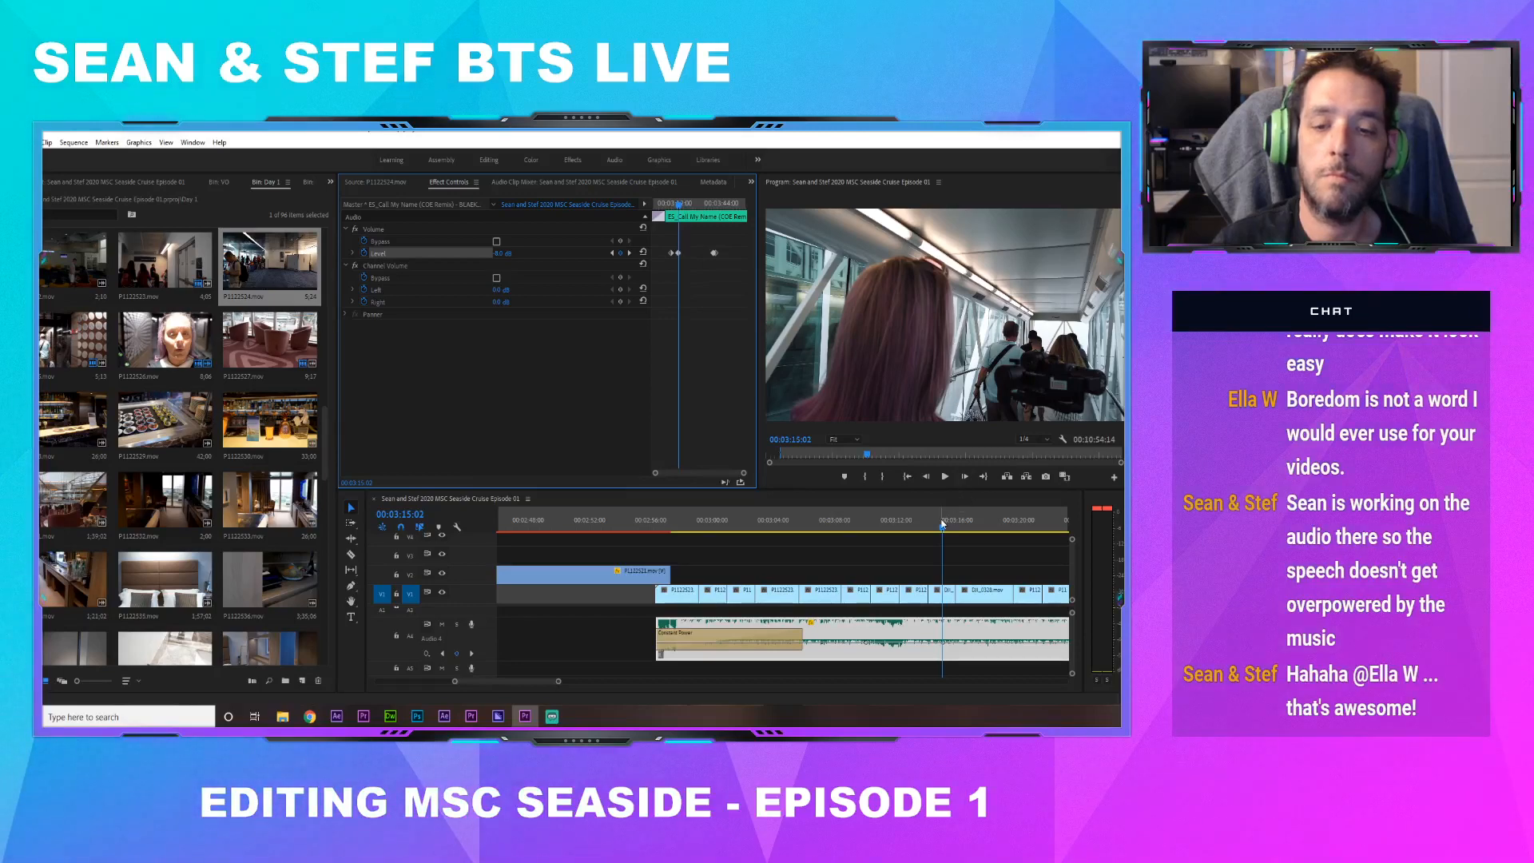
pyautogui.moveTo(942, 527); pyautogui.dragTo(901, 524)
pyautogui.click(548, 276)
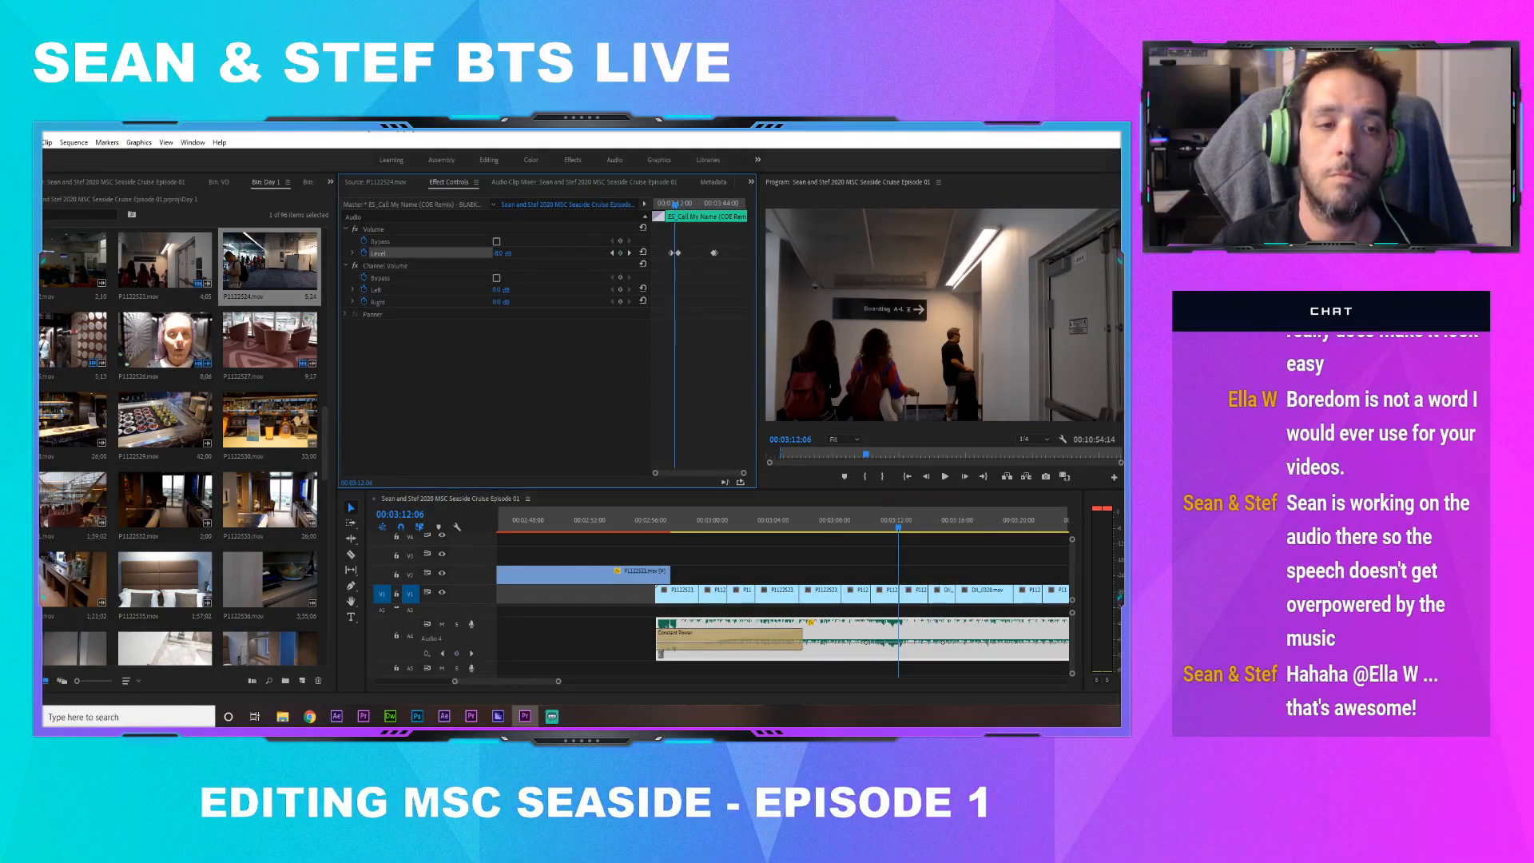
pyautogui.press('Return')
# Play the boarding sequence from about 3:00 through the selfie clip to check the balance of music and speech
pyautogui.moveTo(873, 523); pyautogui.dragTo(852, 523)
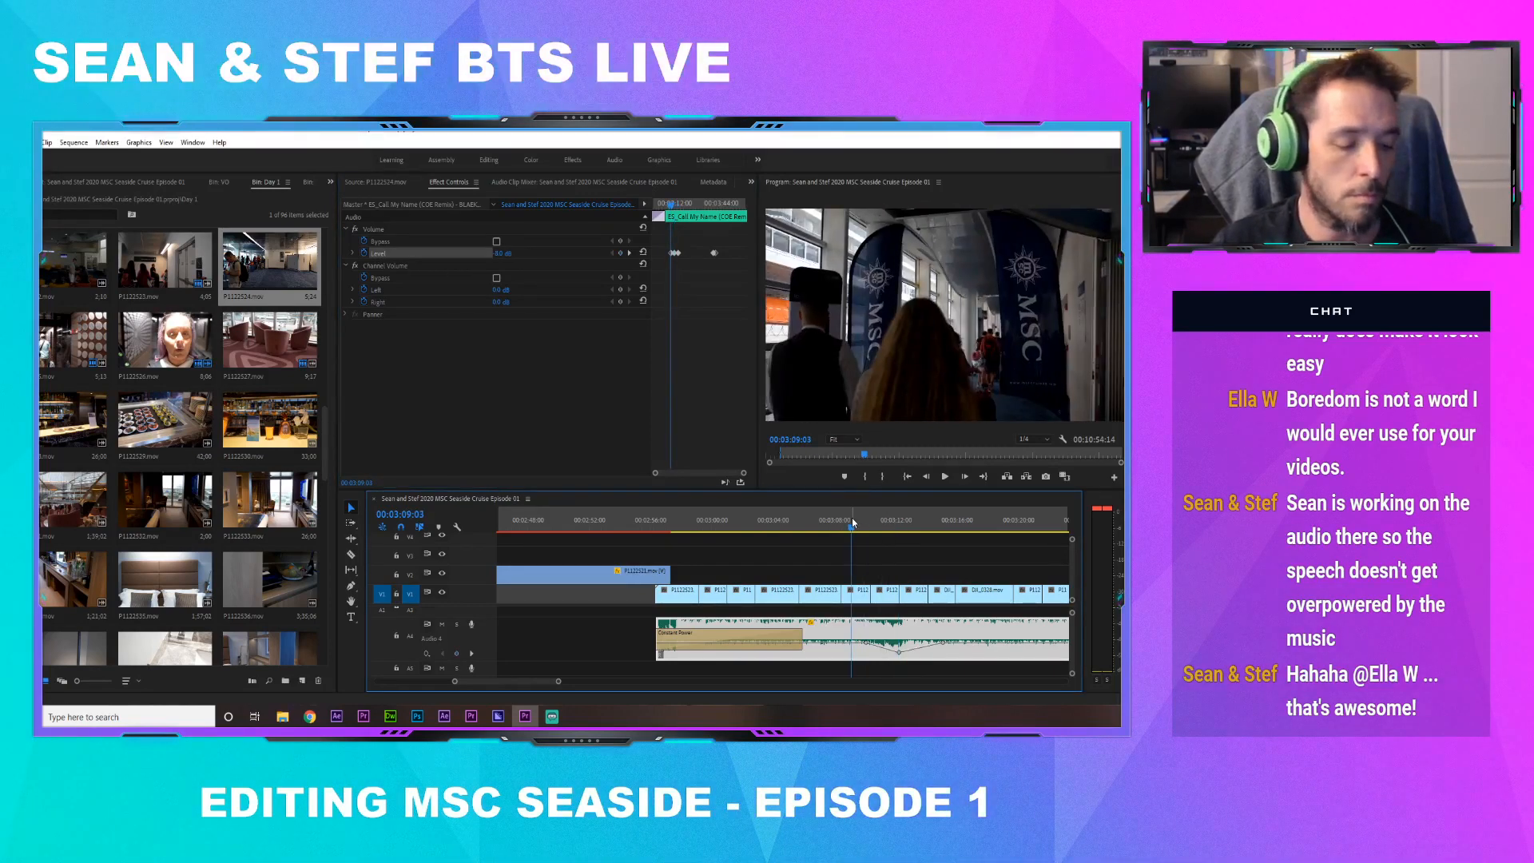
pyautogui.click(714, 524)
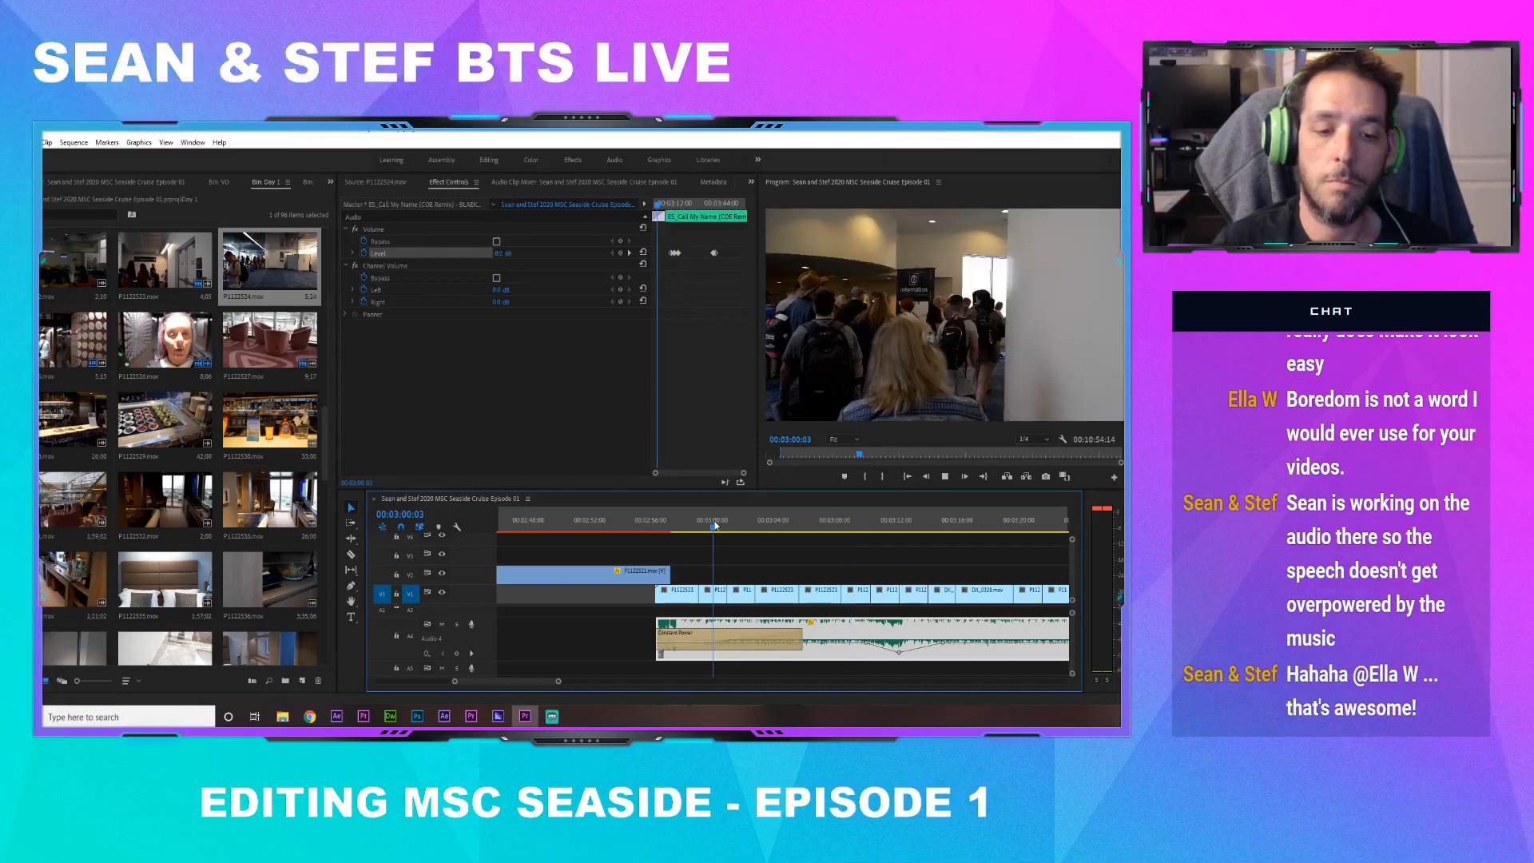
pyautogui.press('space')
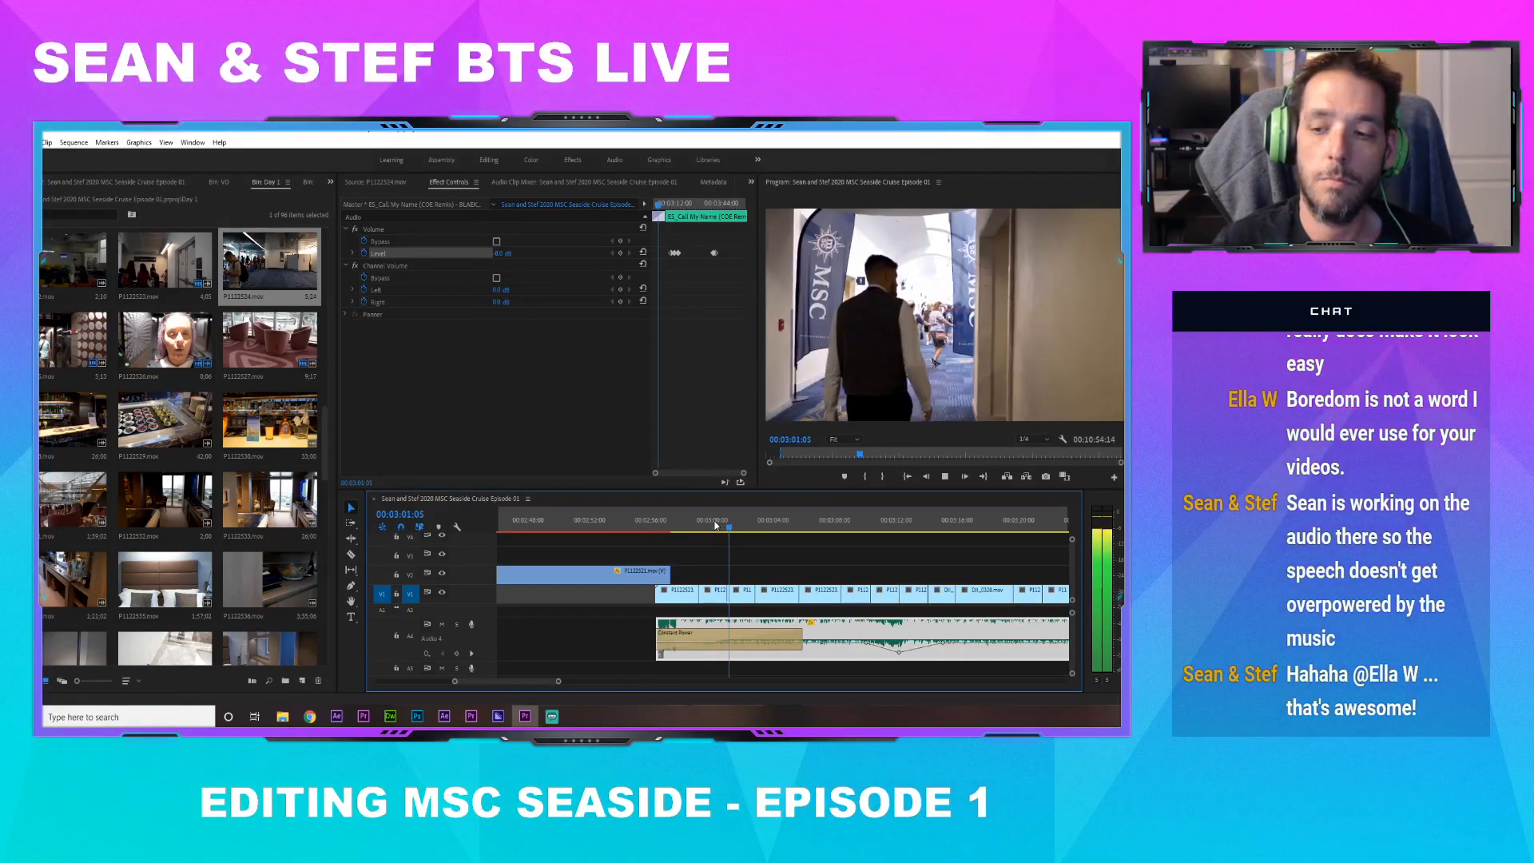
pyautogui.click(715, 525)
pyautogui.press('space')
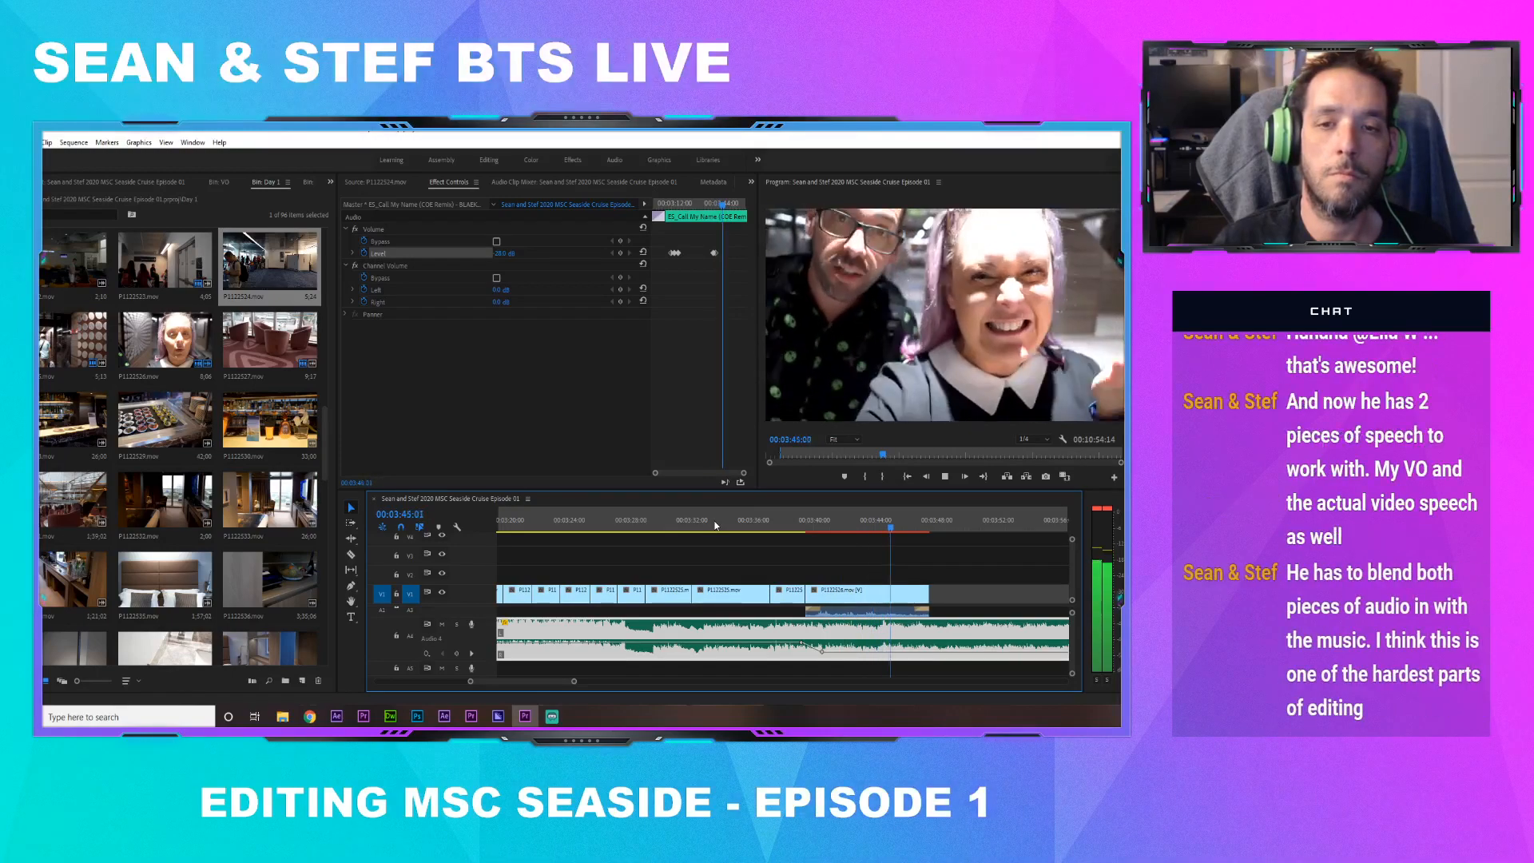
# Raise the audio gain of the selfie clip P1122526.mov and play it from its start against the music
pyautogui.click(897, 613)
pyautogui.rightClick(889, 595)
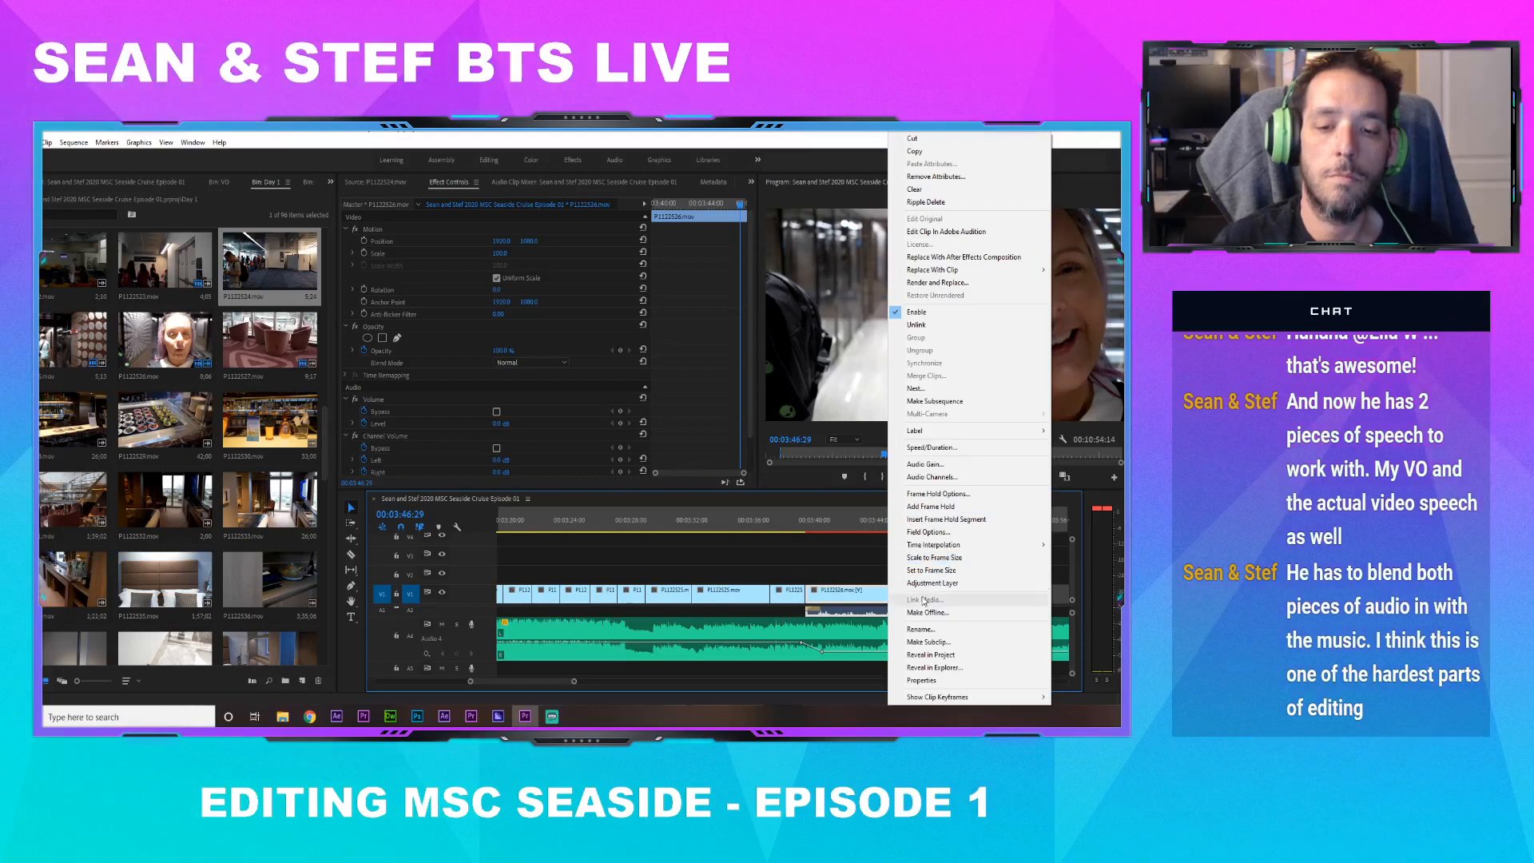
pyautogui.click(927, 465)
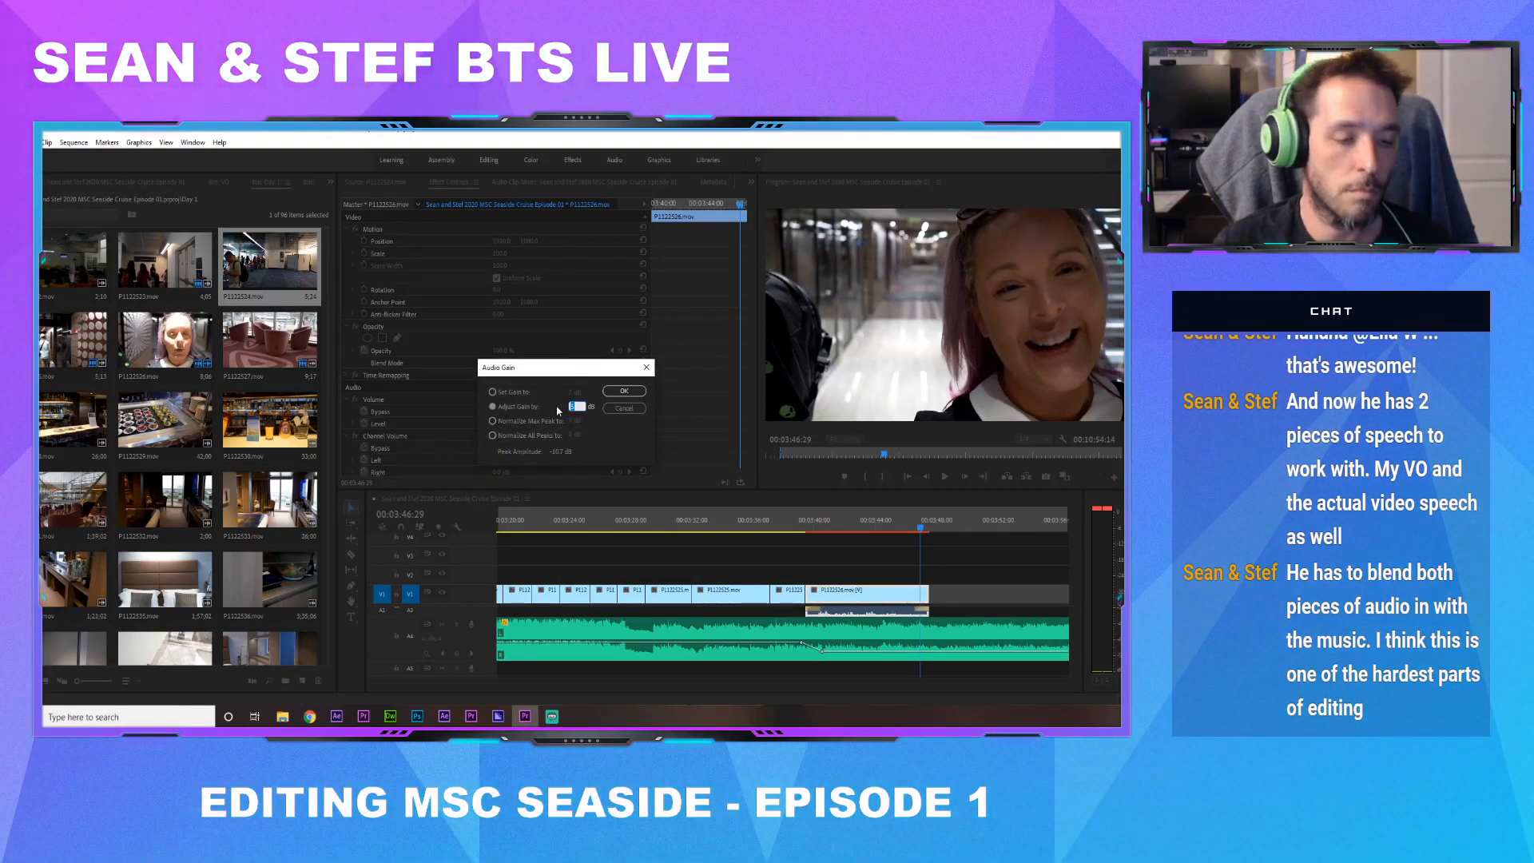
pyautogui.click(622, 391)
pyautogui.click(805, 520)
pyautogui.press('space')
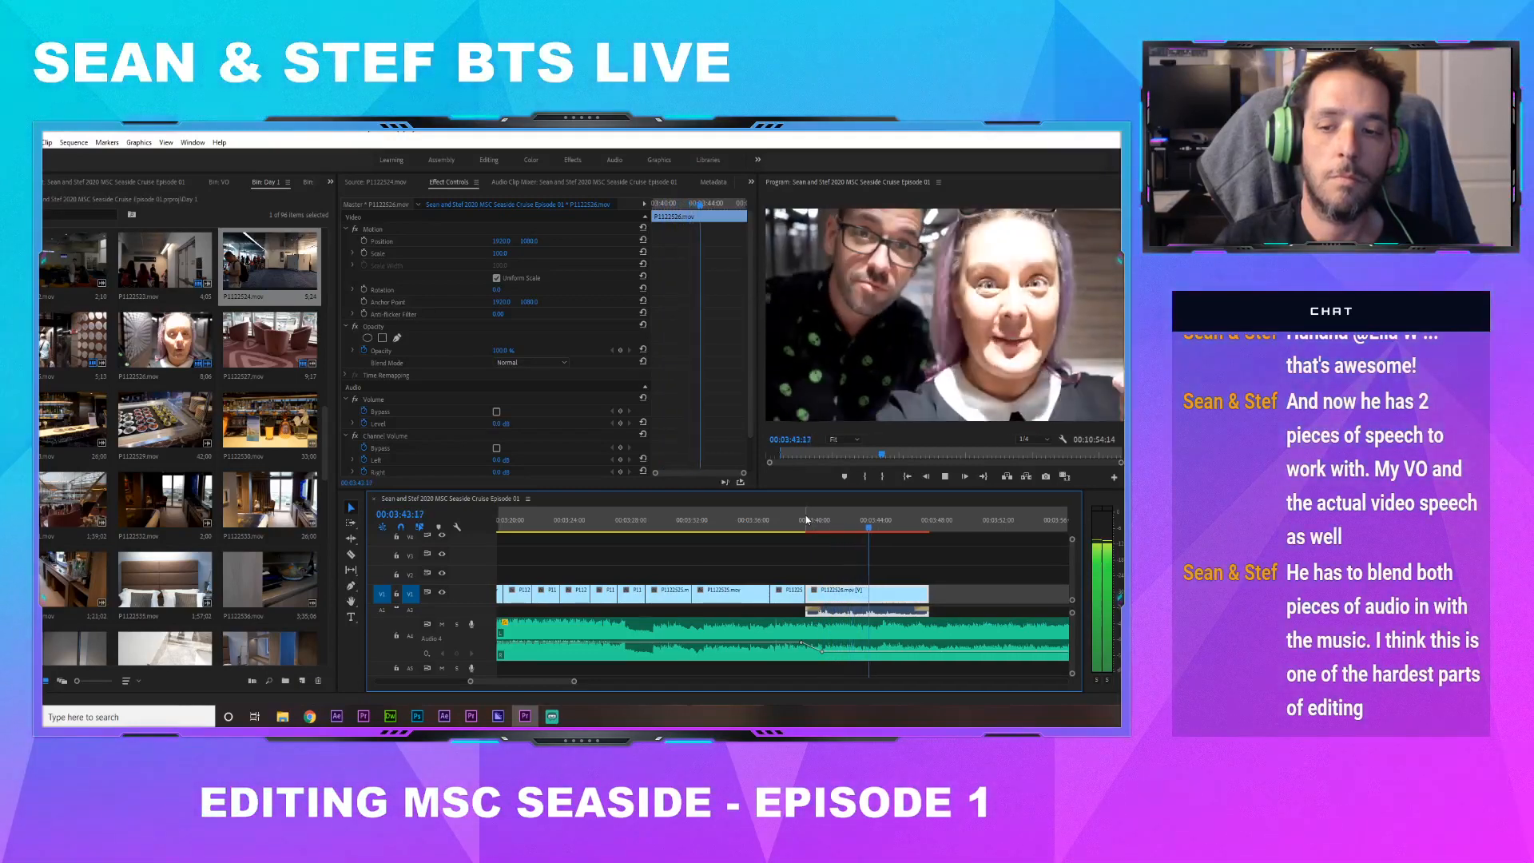
pyautogui.press('space')
# Adjust the selfie clip's audio gain once more and play the passage from just before the clip
pyautogui.rightClick(860, 614)
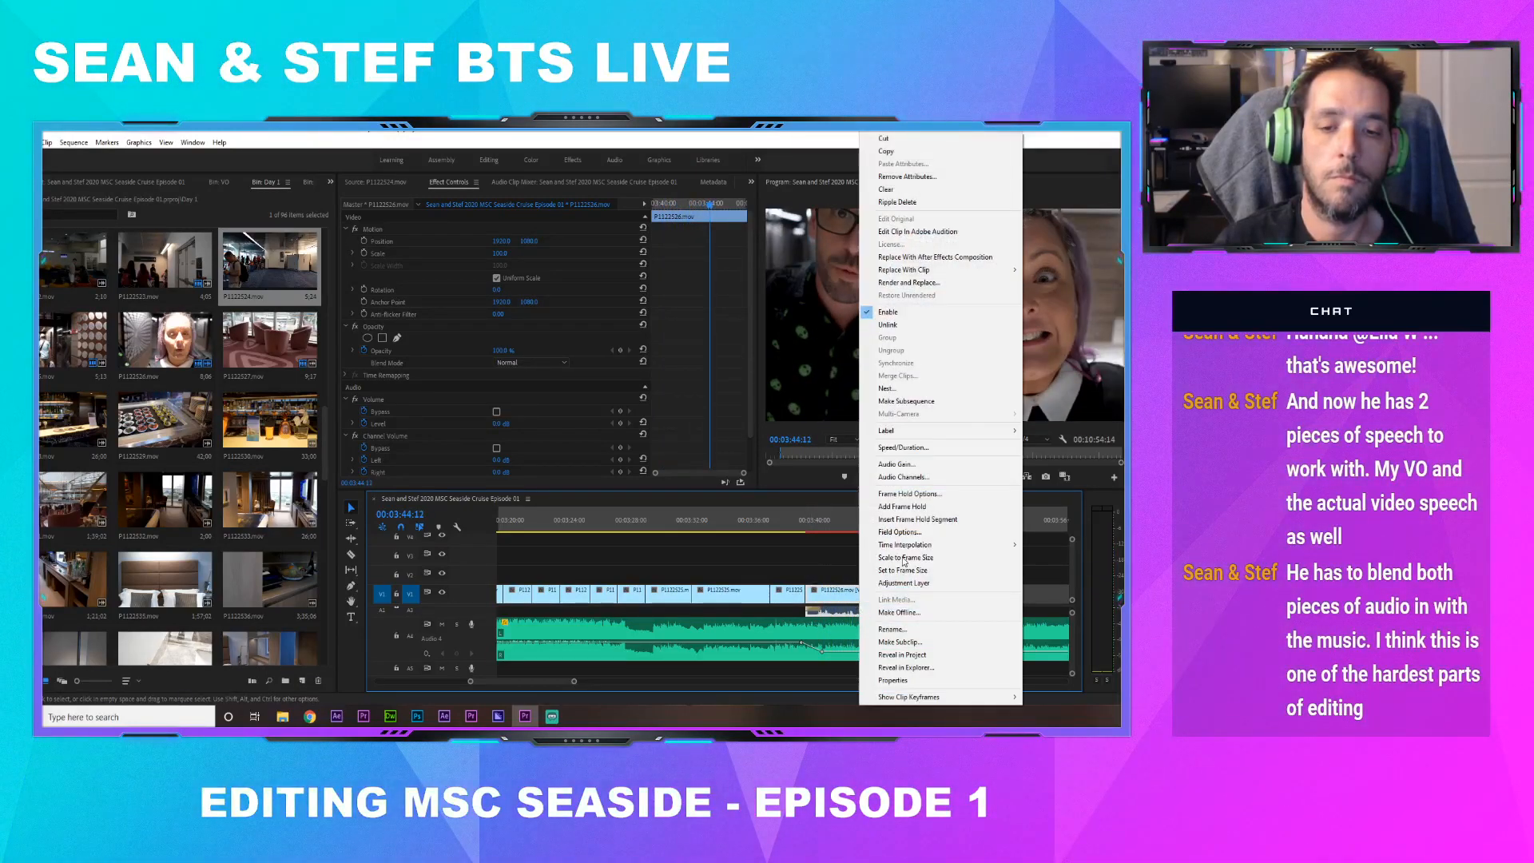
pyautogui.click(903, 468)
pyautogui.click(586, 408)
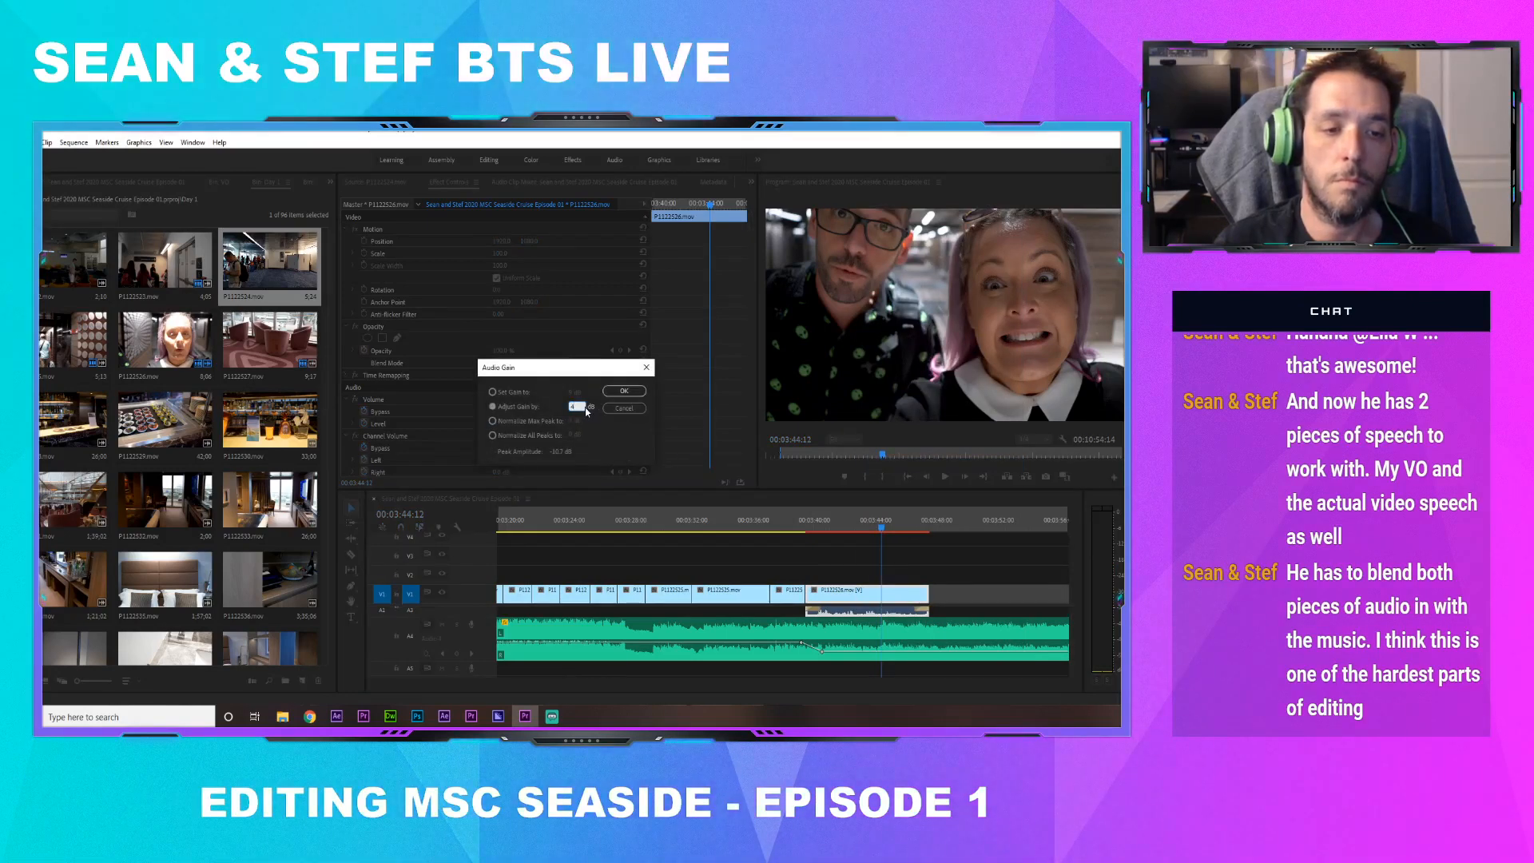
pyautogui.click(632, 391)
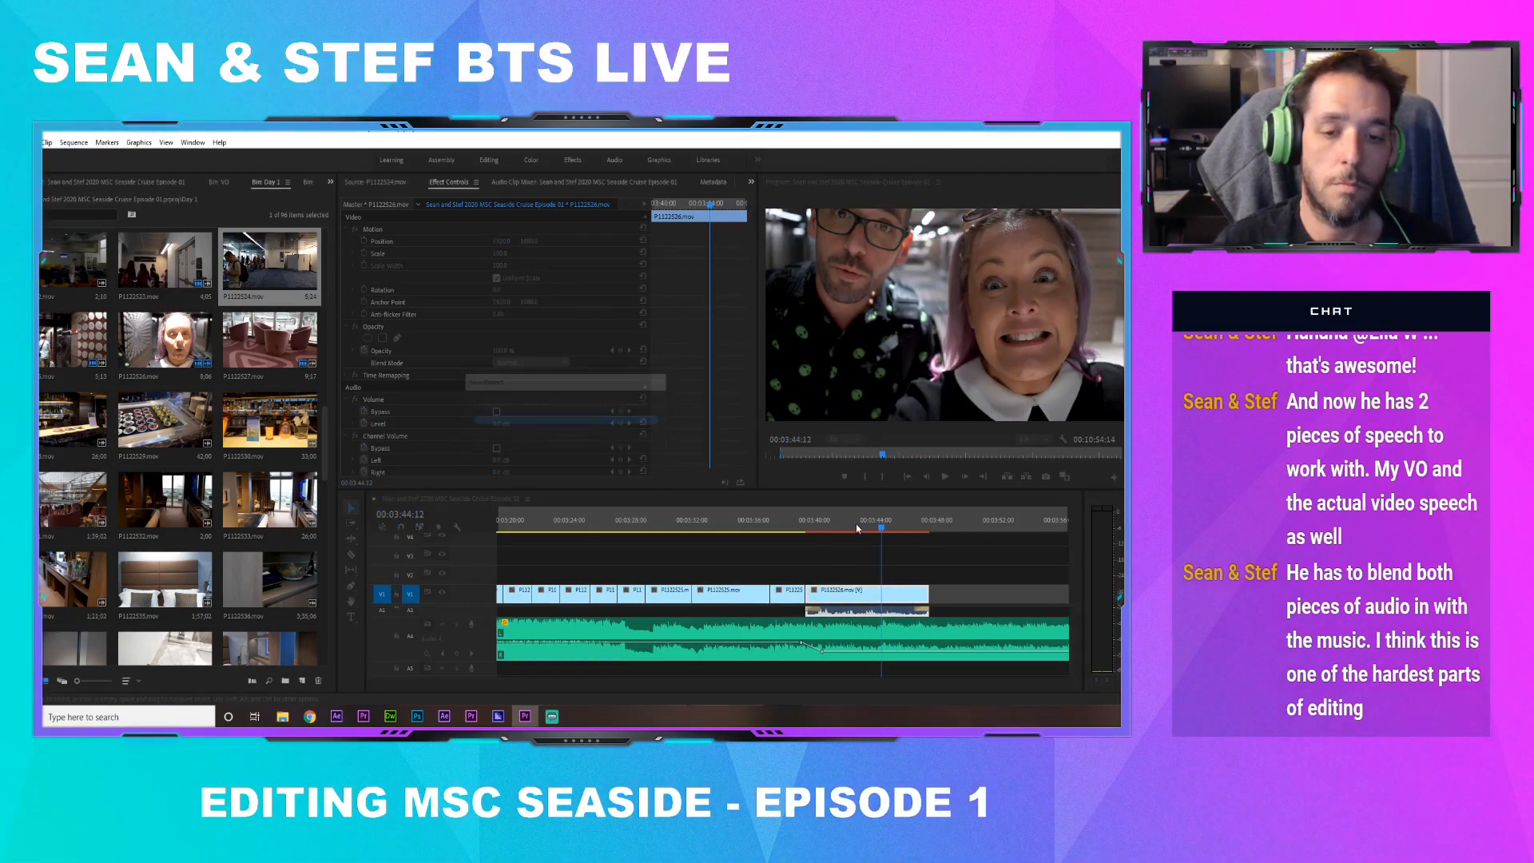
pyautogui.click(783, 524)
pyautogui.press('space')
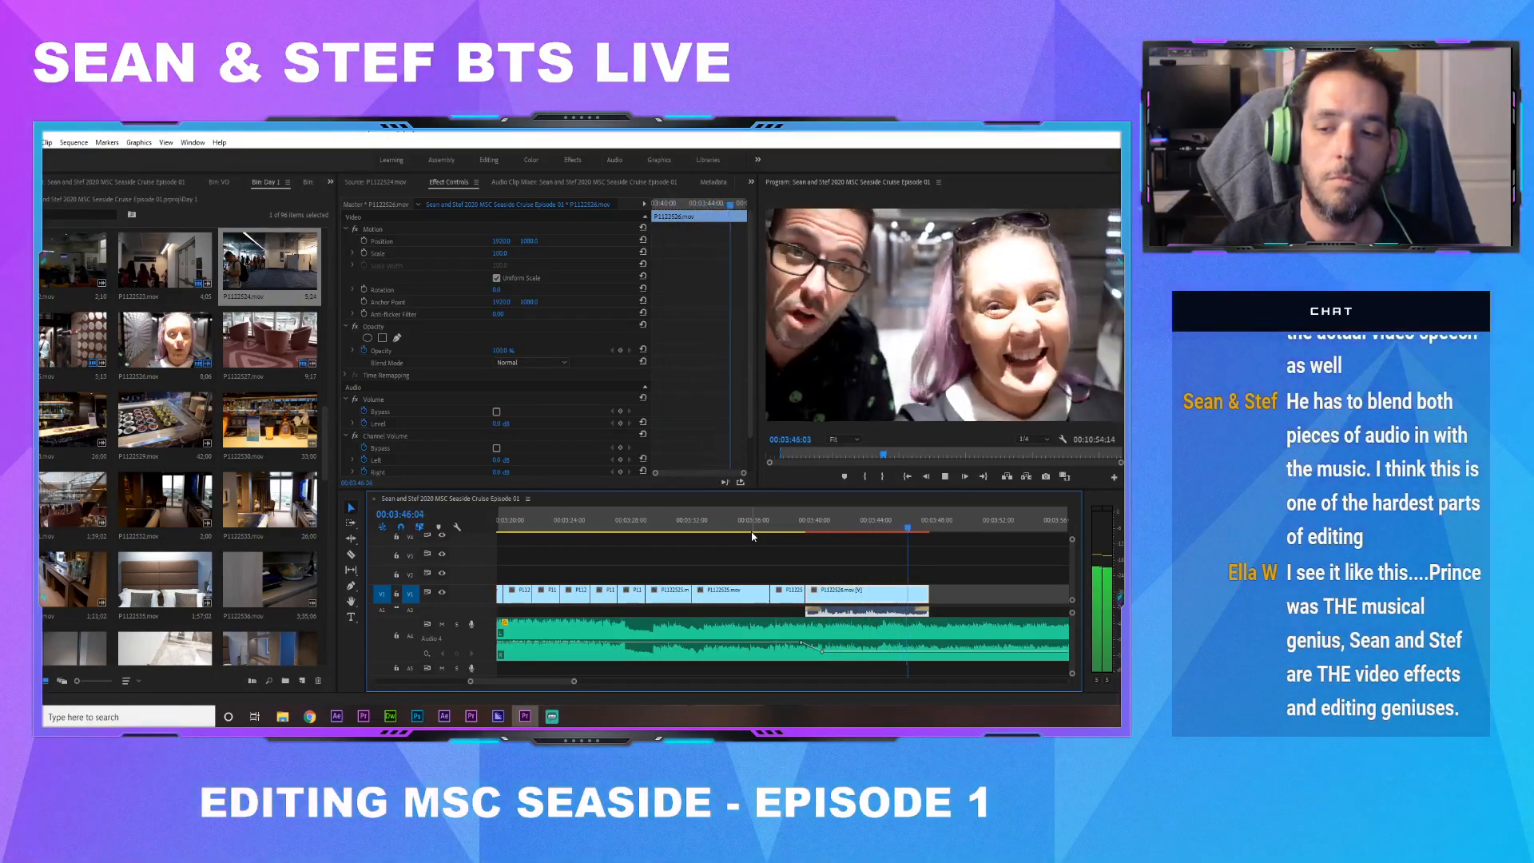
# Add volume level keyframes to the music clip at 3:46:17 and 3:47:28, setting the level at the second to -8 dB
pyautogui.click(917, 521)
pyautogui.moveTo(917, 521); pyautogui.dragTo(914, 522)
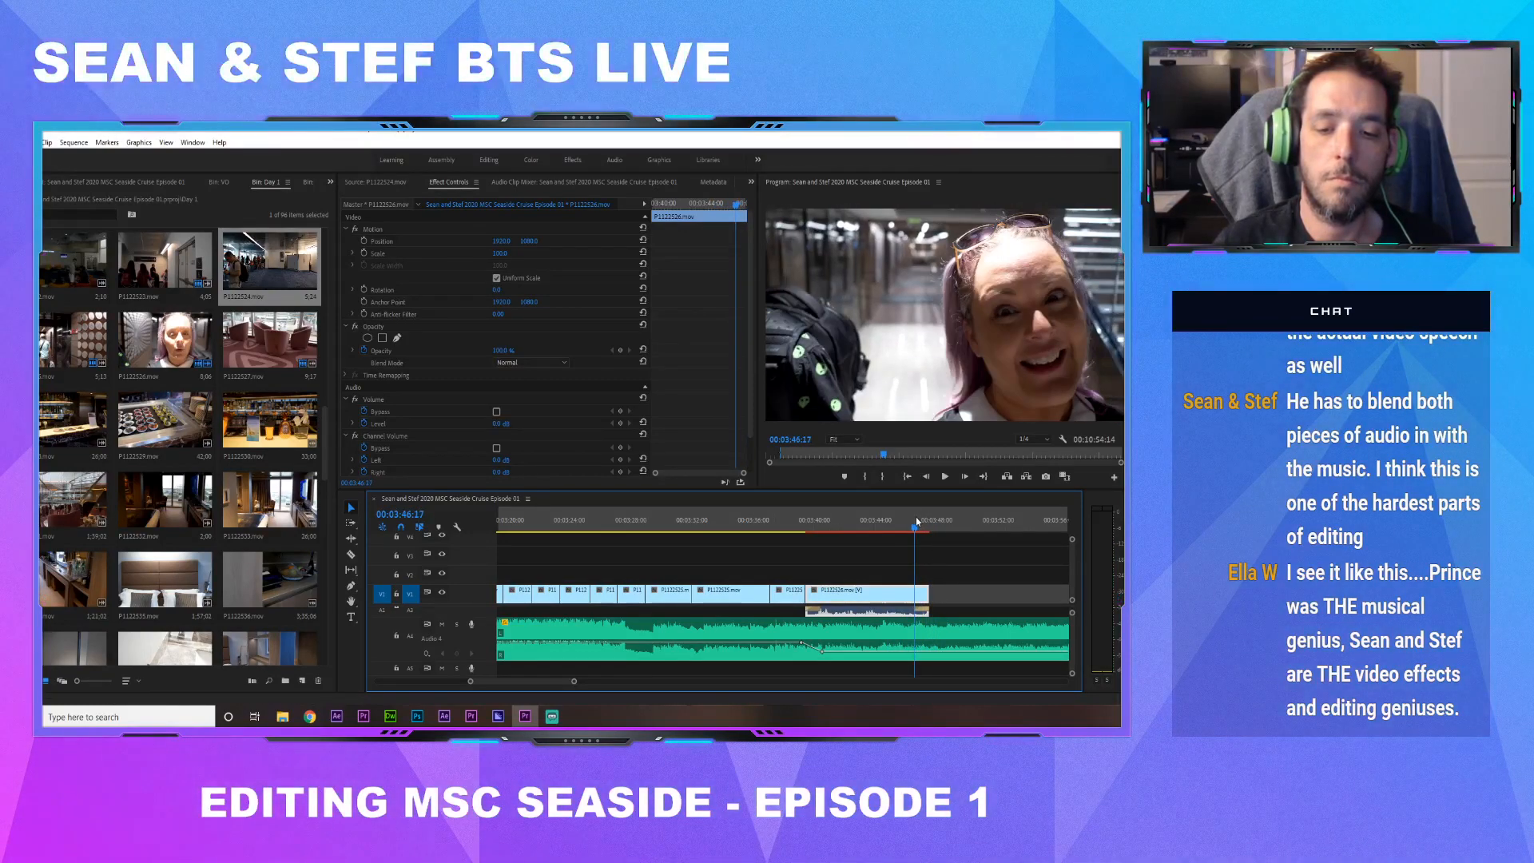
pyautogui.click(905, 636)
pyautogui.click(621, 253)
pyautogui.press('space')
pyautogui.press('space')
pyautogui.click(500, 255)
pyautogui.write('-8')
pyautogui.press('Return')
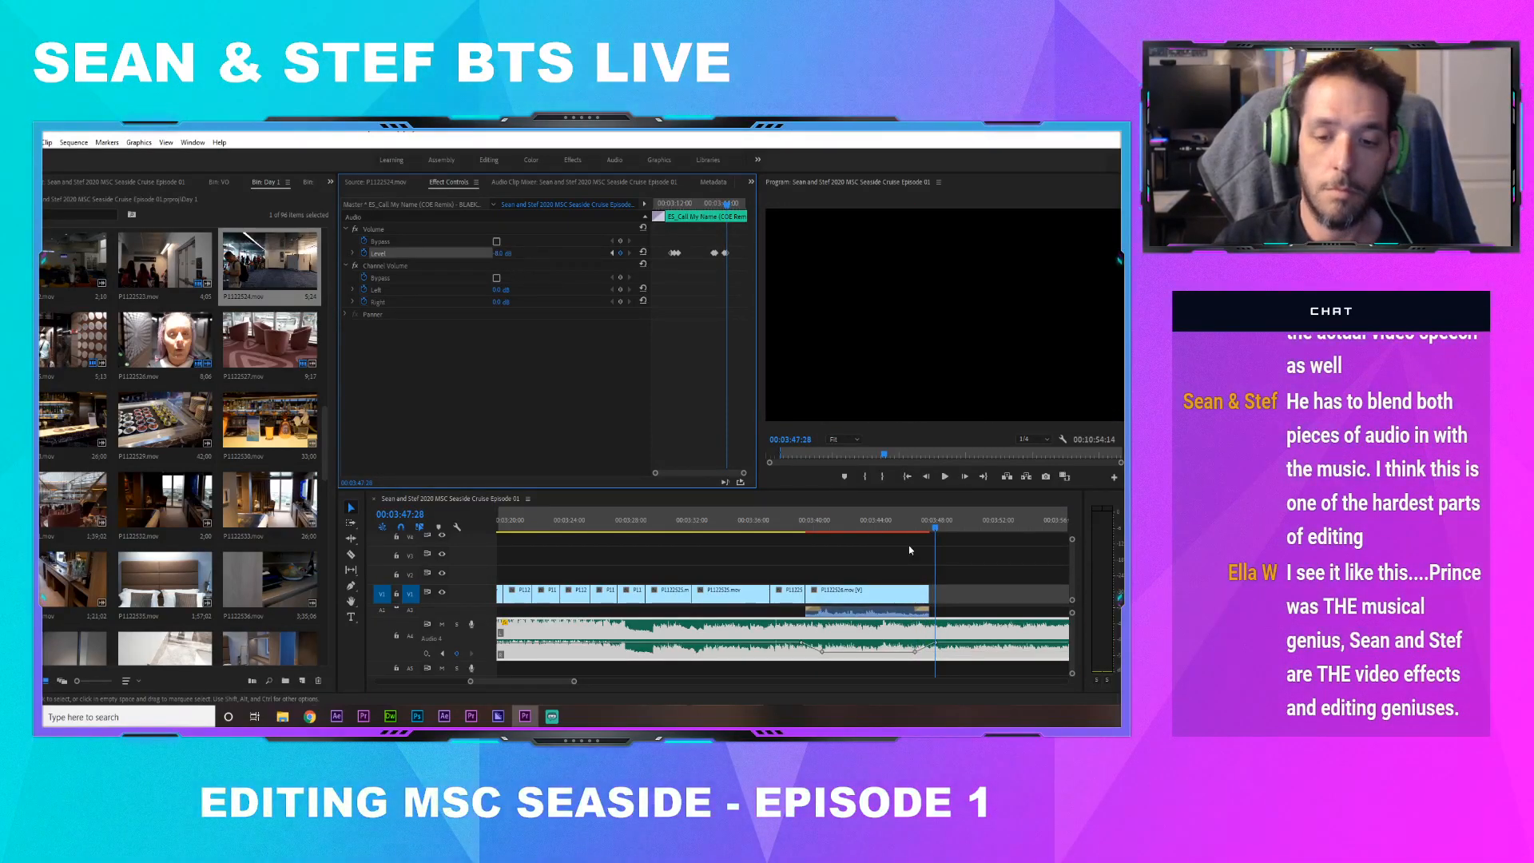
# Move the remaining P1122527.mov b-roll clips back to follow the selfie clip and play across the join
pyautogui.moveTo(935, 528); pyautogui.dragTo(925, 528)
pyautogui.moveTo(574, 681); pyautogui.dragTo(676, 681)
pyautogui.moveTo(886, 522); pyautogui.dragTo(956, 522)
pyautogui.moveTo(884, 568); pyautogui.dragTo(960, 596)
pyautogui.moveTo(859, 596); pyautogui.dragTo(743, 596)
pyautogui.click(776, 524)
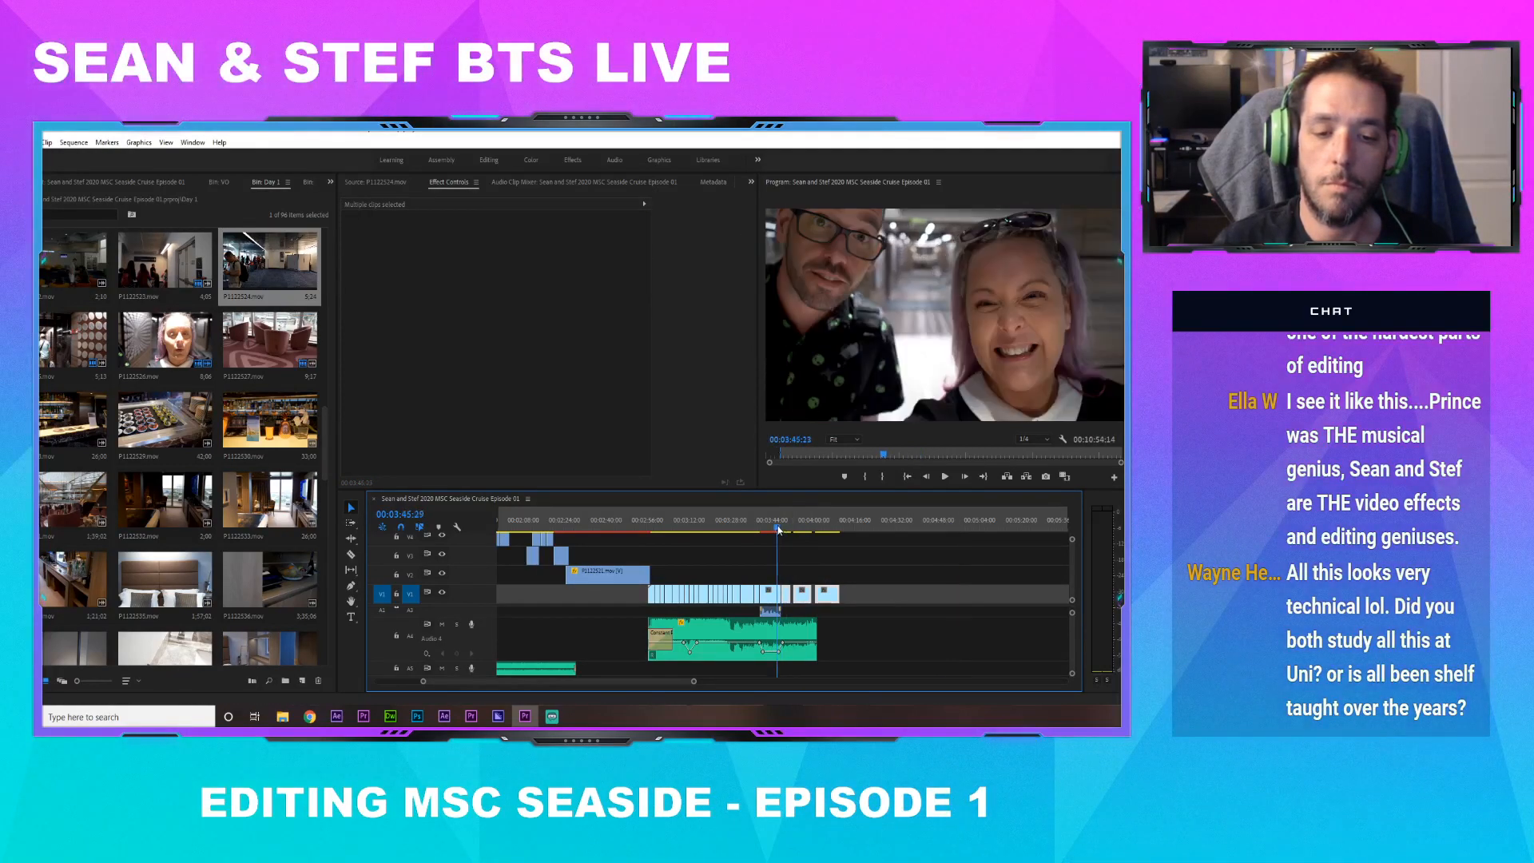
pyautogui.moveTo(693, 681); pyautogui.dragTo(617, 683)
pyautogui.press('space')
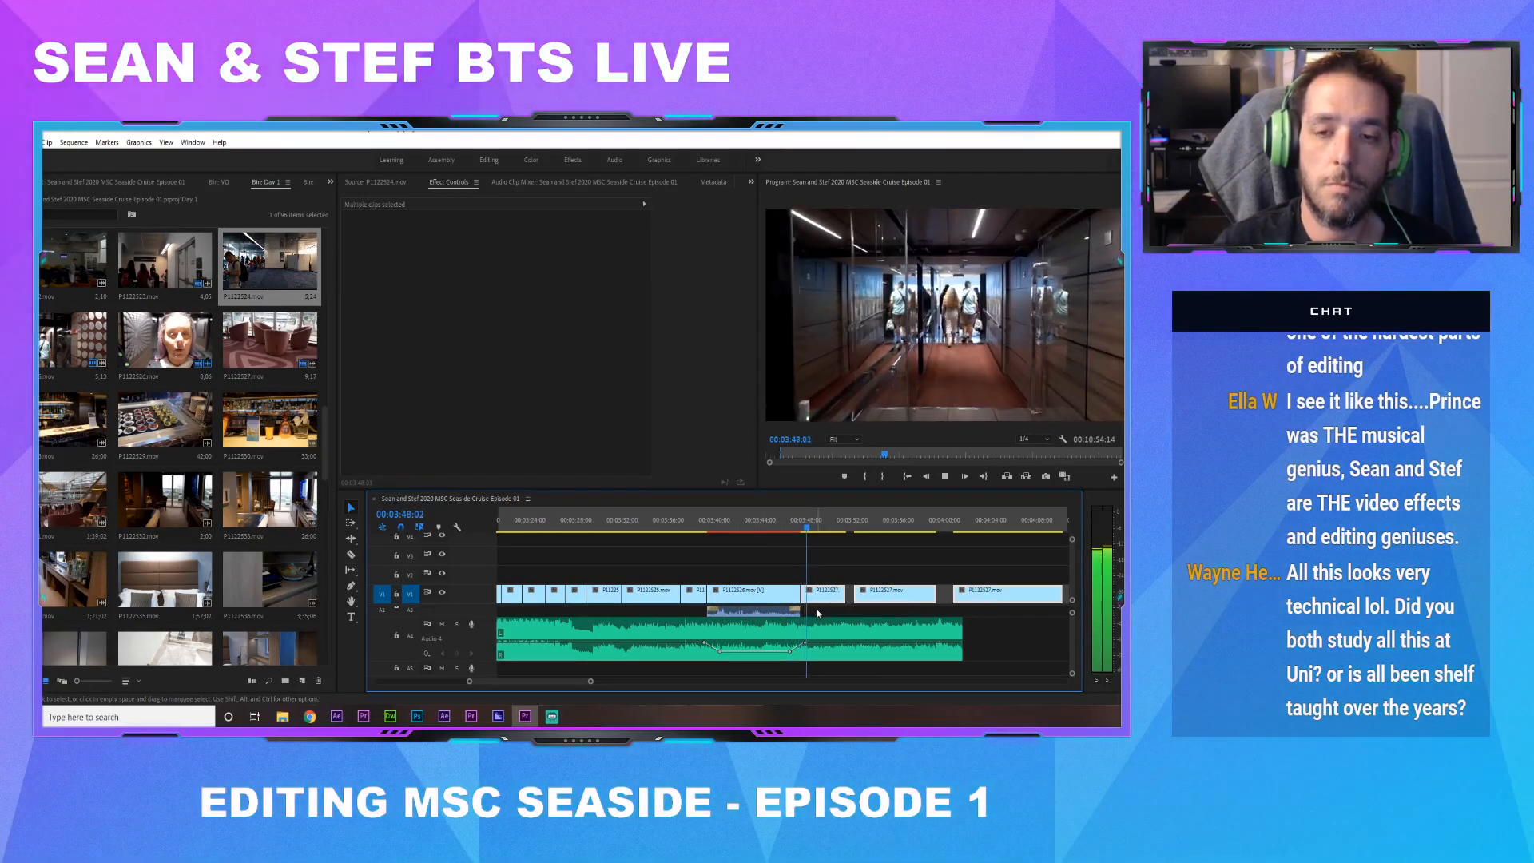
# Close the gap between the corridor shot and the drinks shot, and play from the end of the selfie clip
pyautogui.moveTo(848, 597)
pyautogui.mouseDown()
pyautogui.moveTo(818, 597)
pyautogui.moveTo(875, 589)
pyautogui.moveTo(860, 603)
pyautogui.mouseUp()
pyautogui.click(799, 528)
pyautogui.press('space')
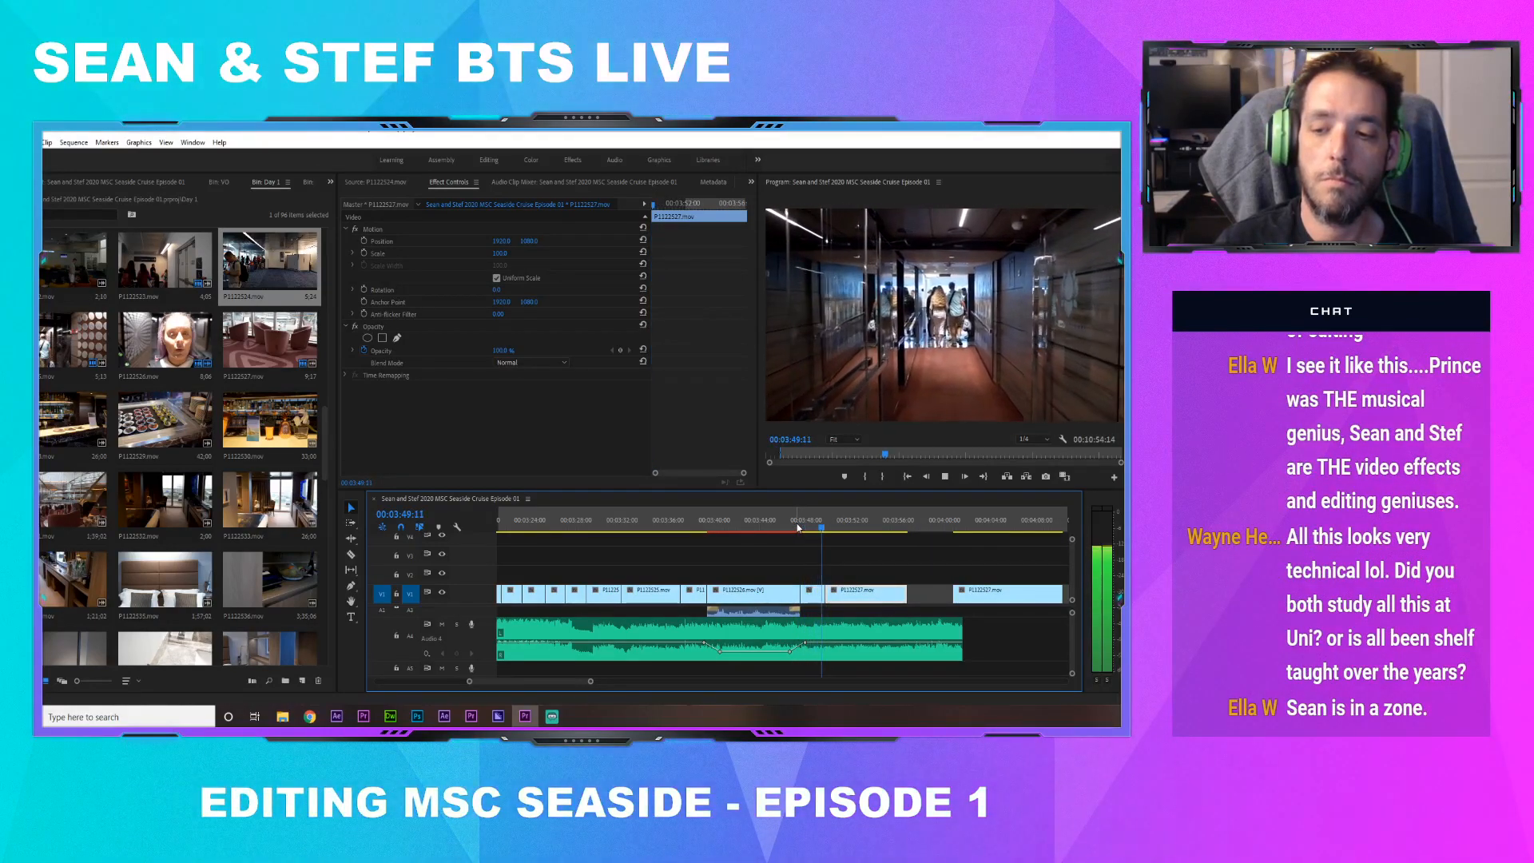
pyautogui.click(797, 528)
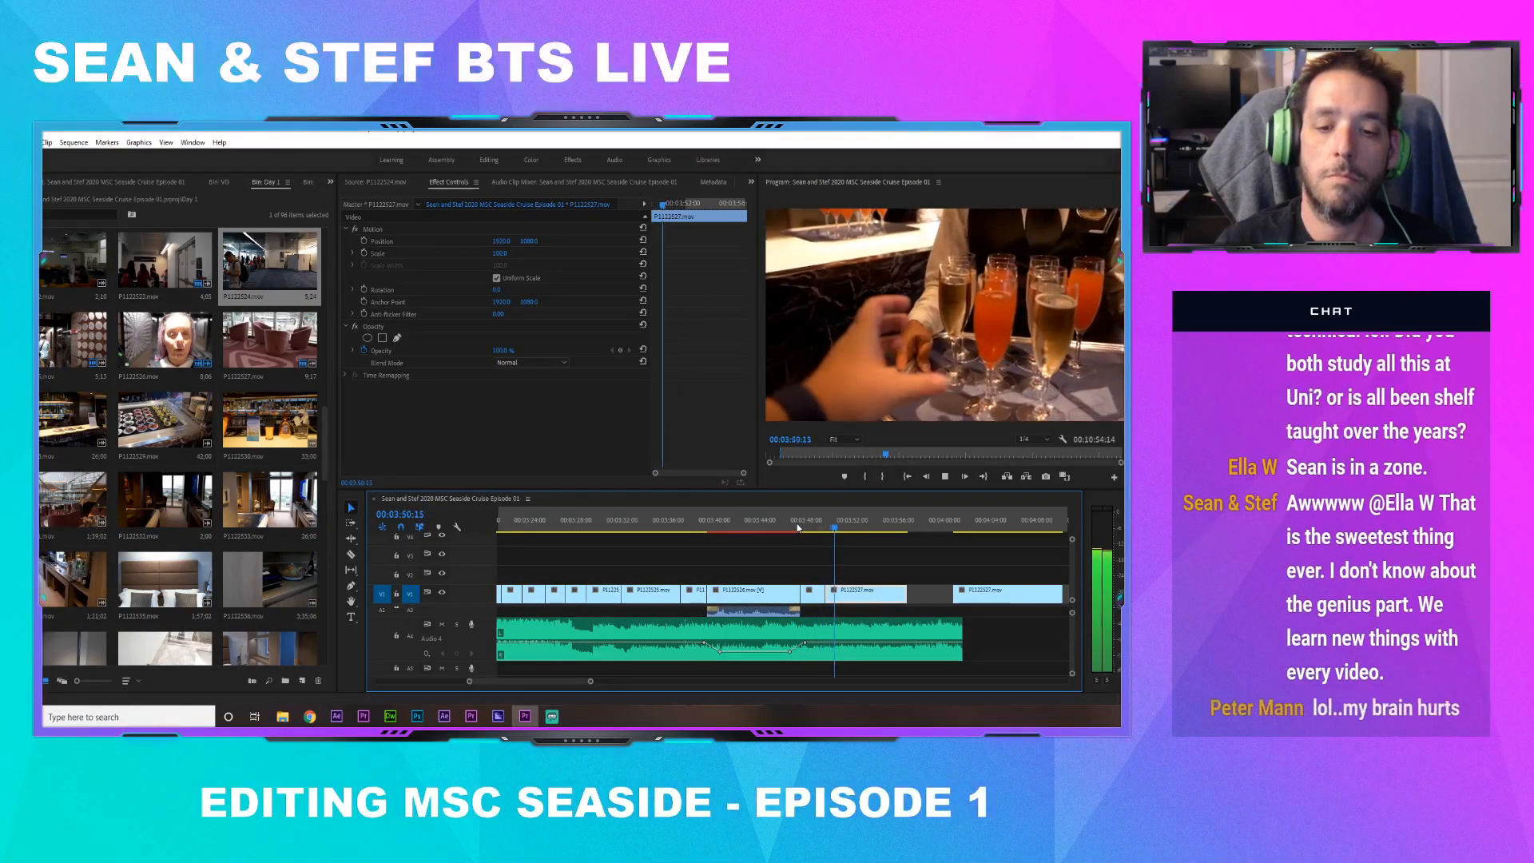
# Trim the start of the drinks shot, close the gap this leaves after the corridor shot, and play the section
pyautogui.click(845, 522)
pyautogui.moveTo(845, 523)
pyautogui.mouseDown()
pyautogui.moveTo(859, 525)
pyautogui.moveTo(841, 528)
pyautogui.mouseUp()
pyautogui.moveTo(831, 593); pyautogui.dragTo(846, 594)
pyautogui.moveTo(868, 597); pyautogui.dragTo(853, 597)
pyautogui.click(796, 523)
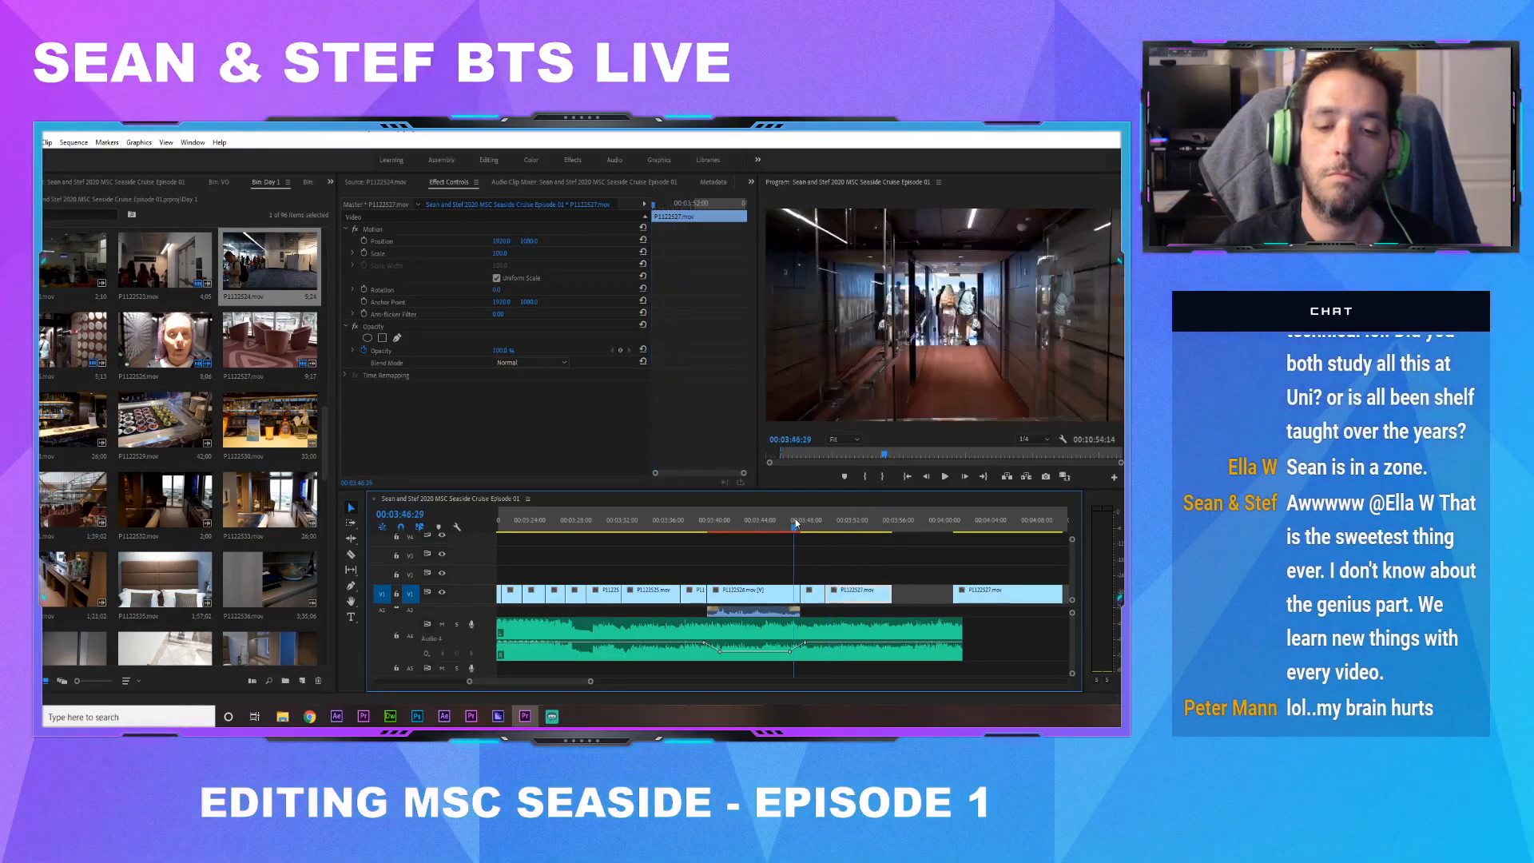
pyautogui.press('space')
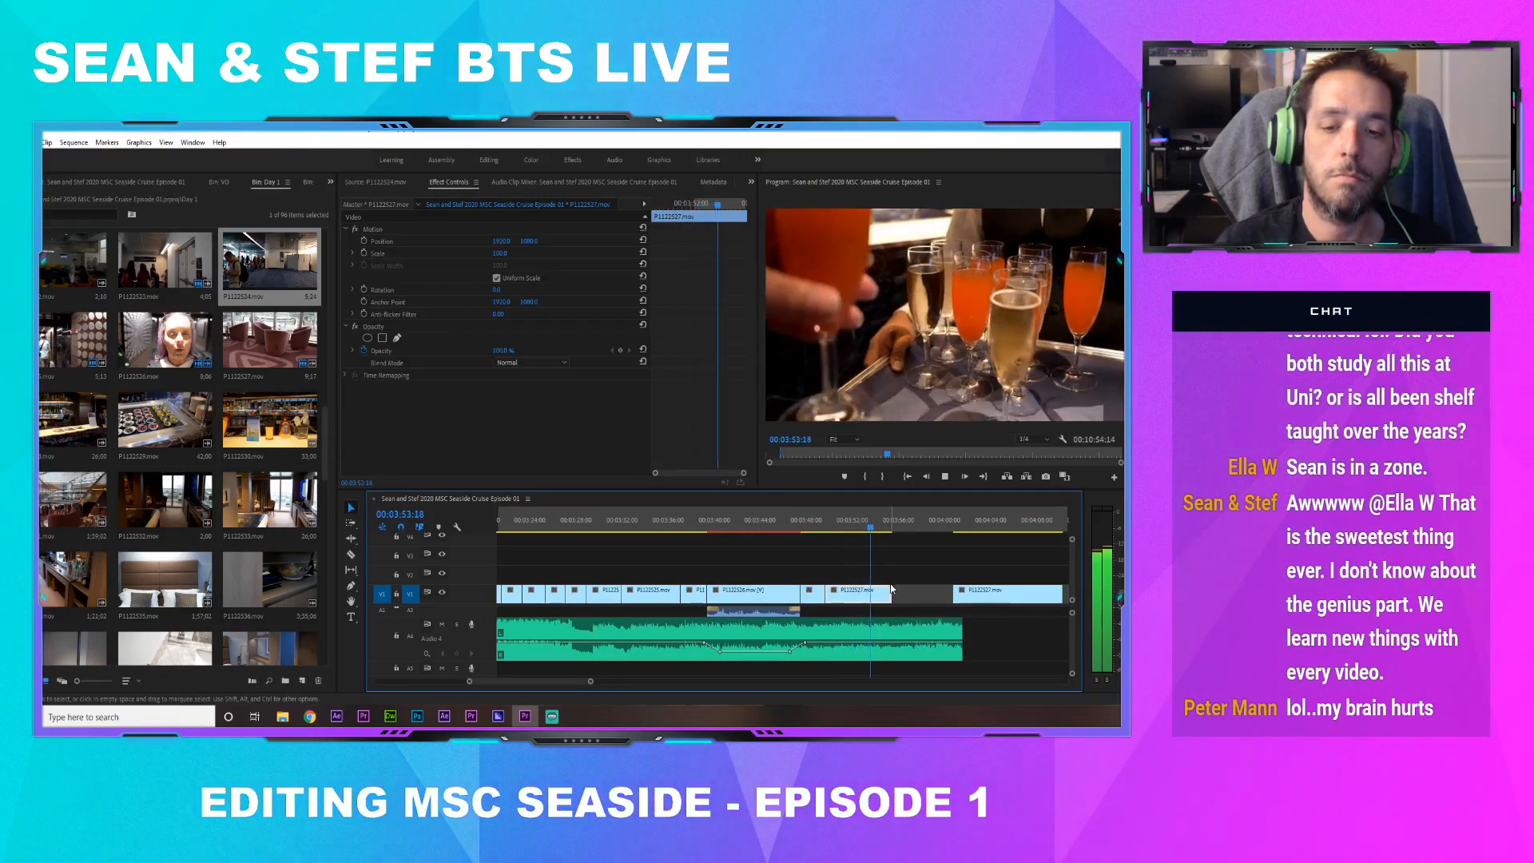
# Move the lounge chairs shot directly after the drinks shot and play through to the end of the b-roll
pyautogui.moveTo(989, 596); pyautogui.dragTo(927, 599)
pyautogui.press('space')
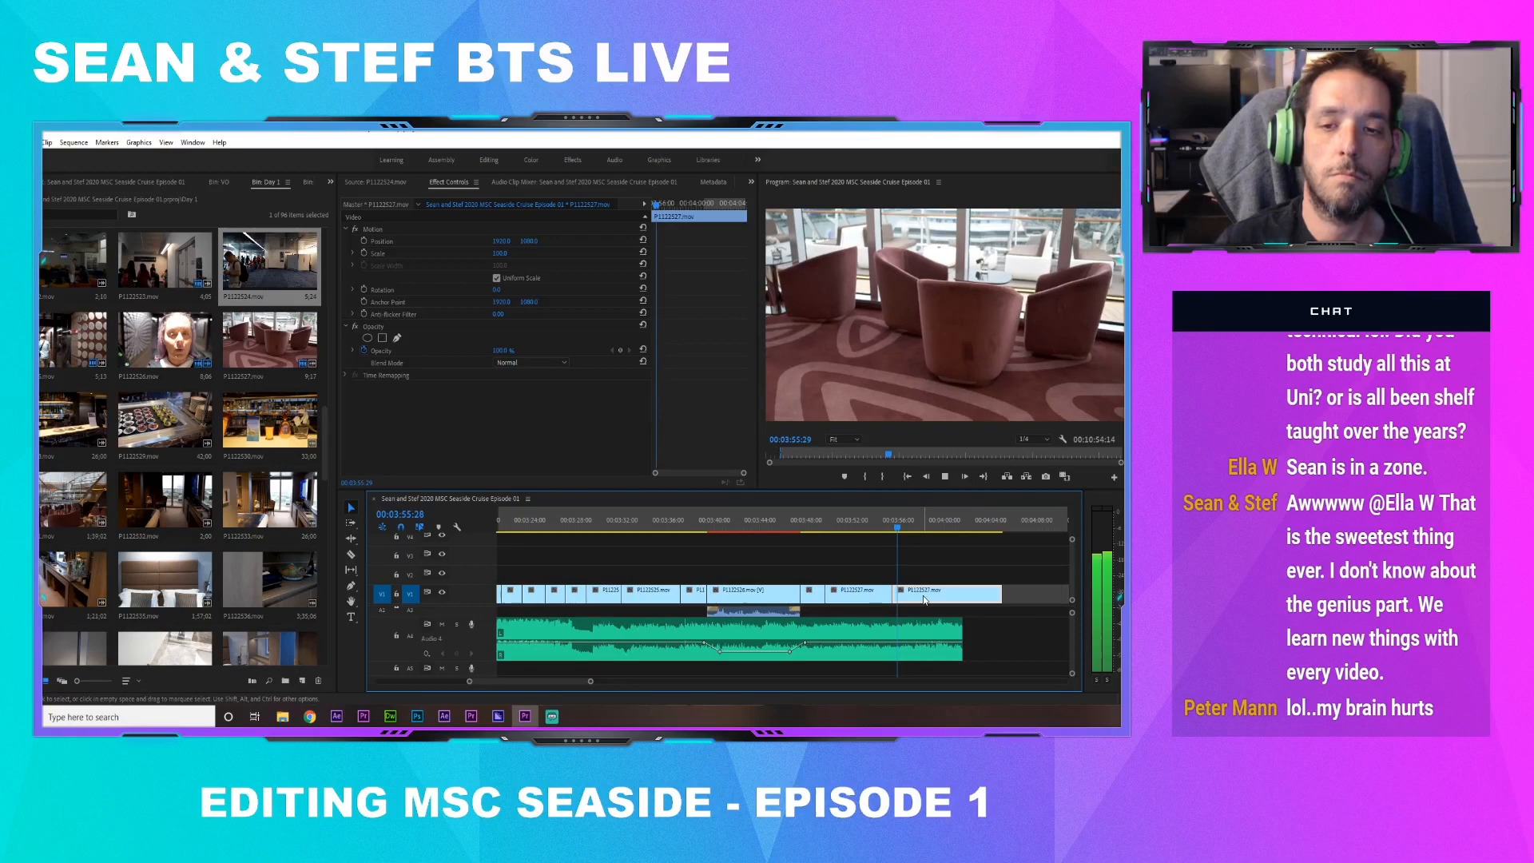
pyautogui.moveTo(589, 683); pyautogui.dragTo(631, 684)
pyautogui.moveTo(796, 635); pyautogui.dragTo(953, 634)
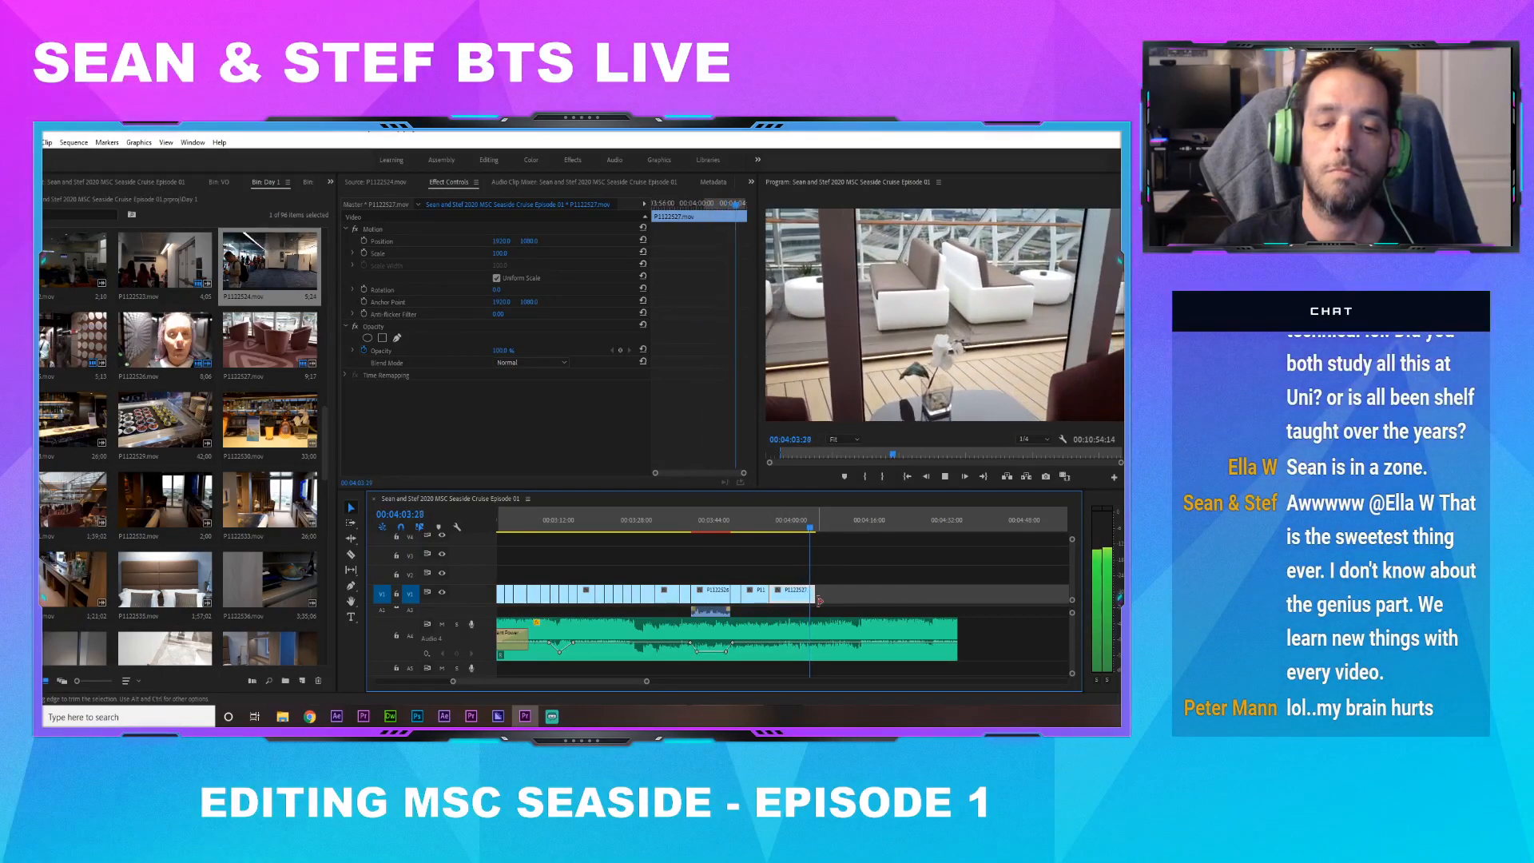
pyautogui.press('space')
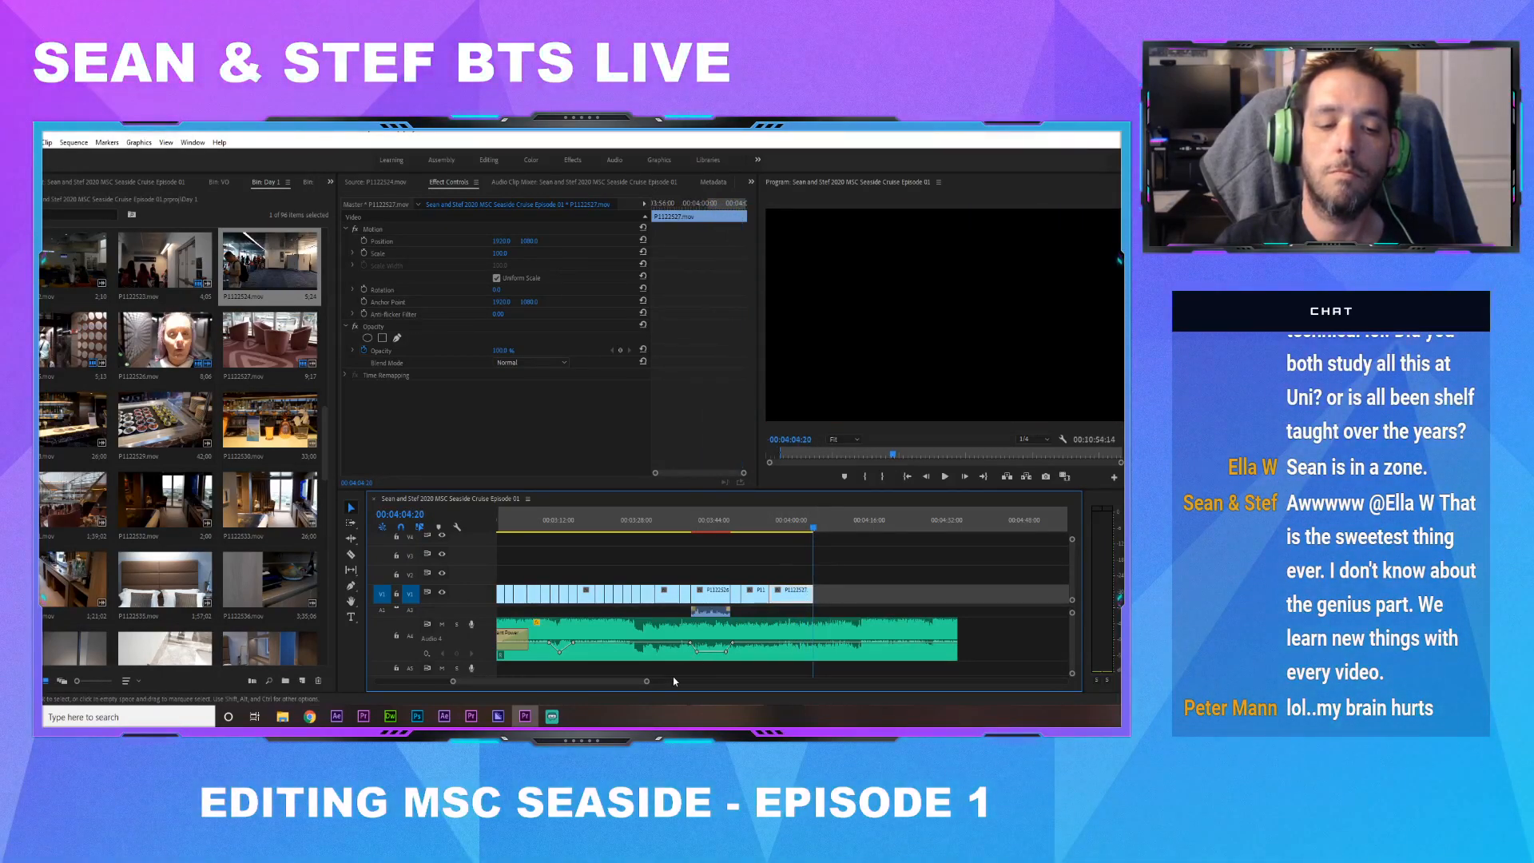
# Find the unused voice-over clips starting at about 5:42 and listen to them up to 5:59
pyautogui.moveTo(647, 684); pyautogui.dragTo(908, 683)
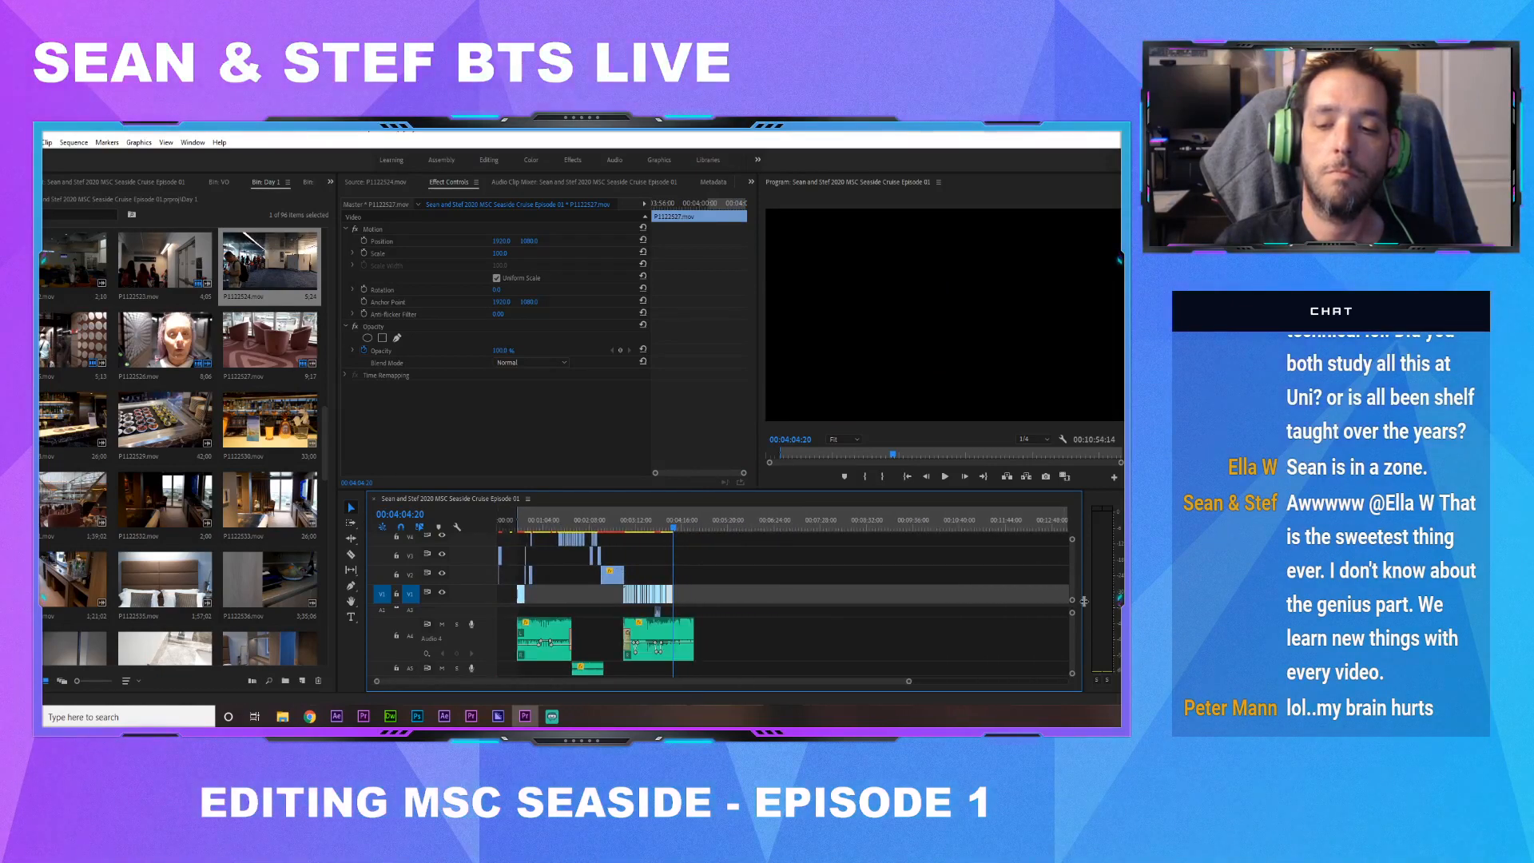
pyautogui.scroll(3, 959, 631)
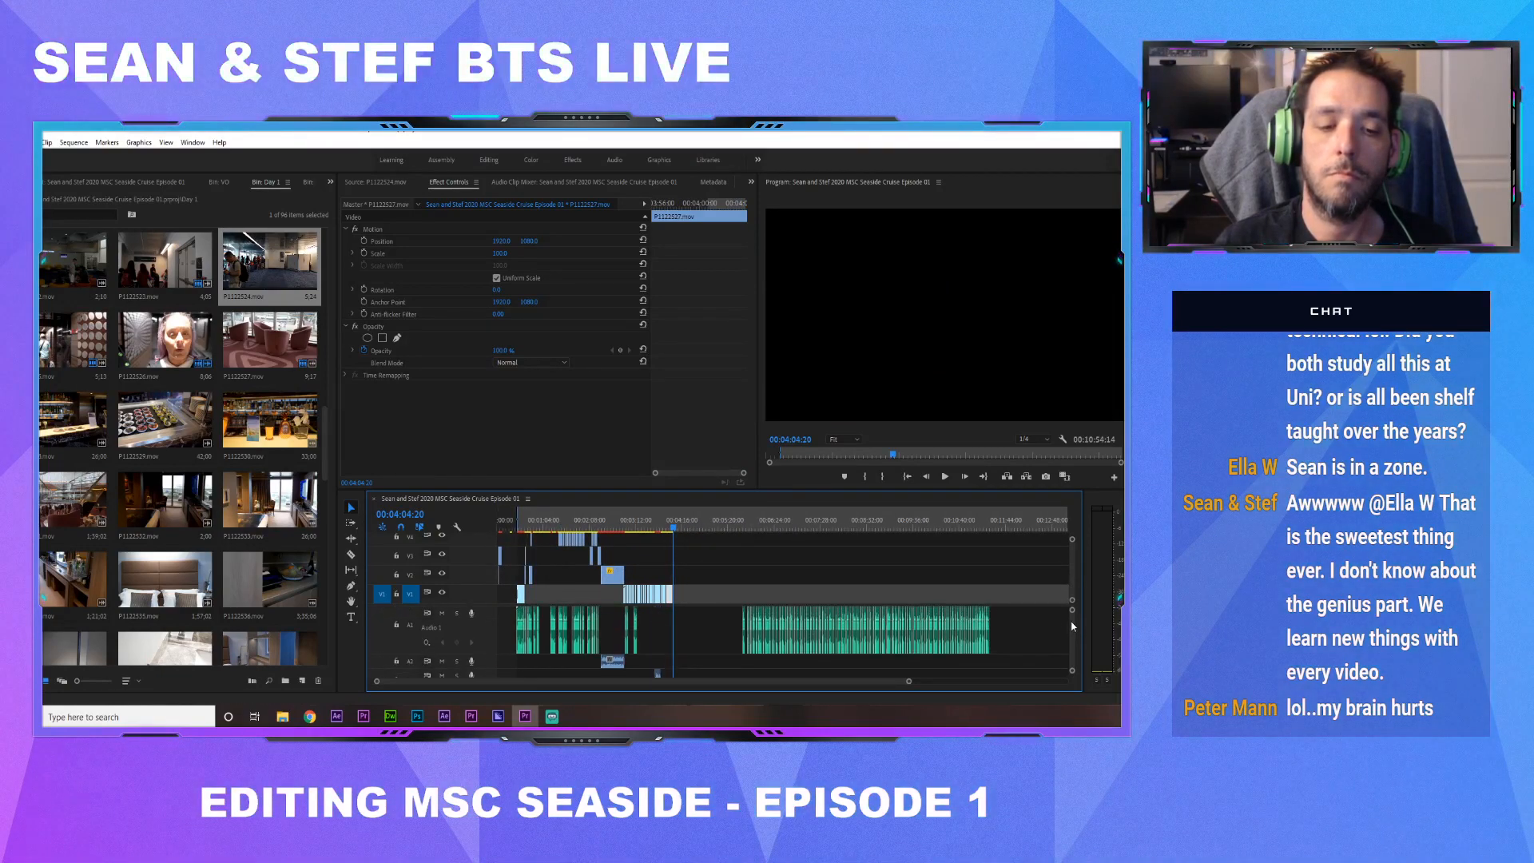
pyautogui.moveTo(908, 681); pyautogui.dragTo(717, 686)
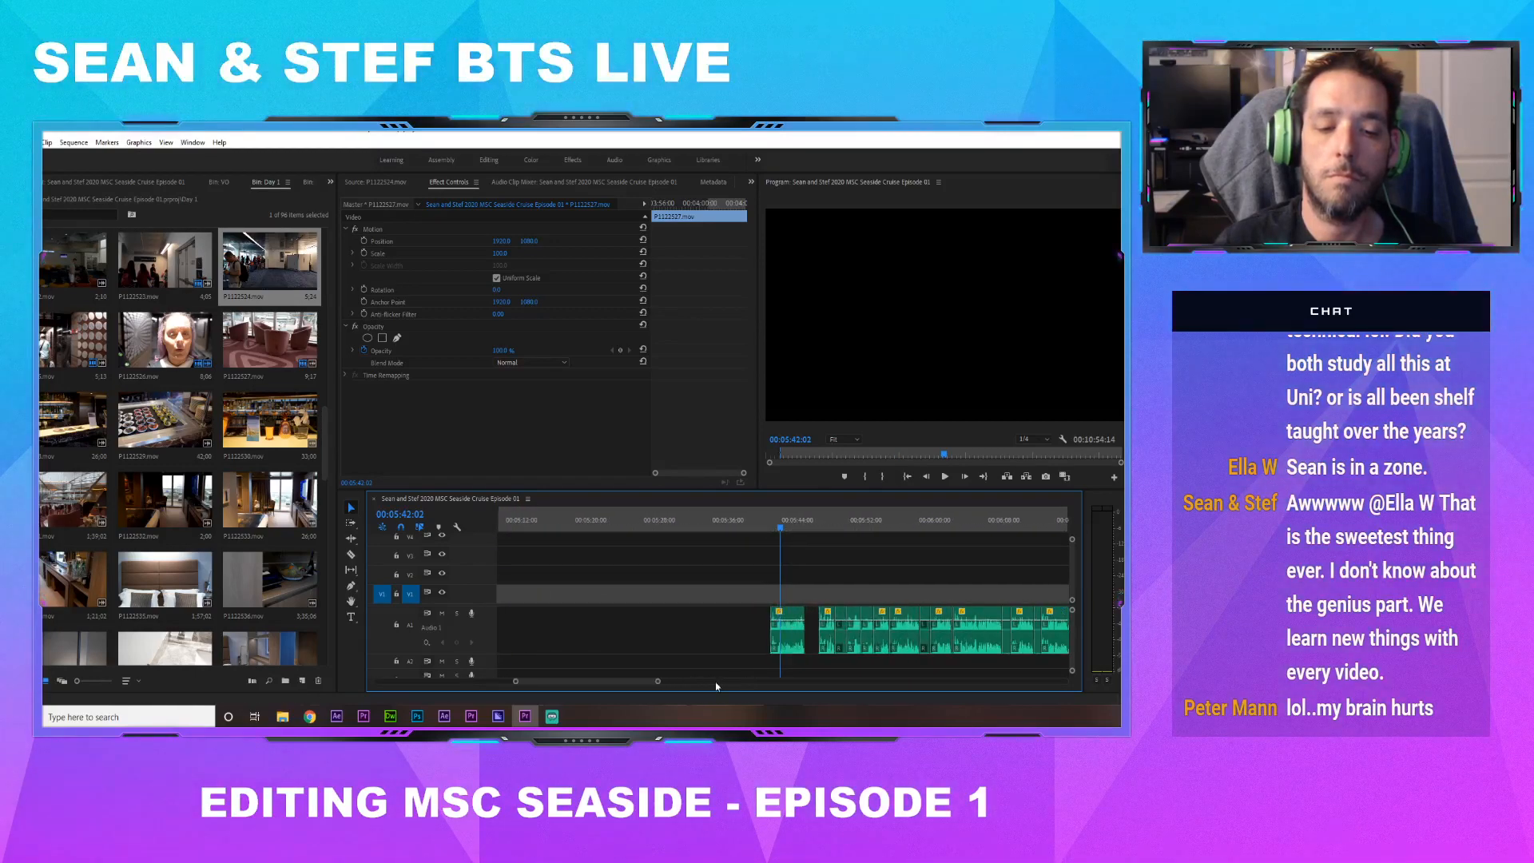
pyautogui.click(770, 520)
pyautogui.press('space')
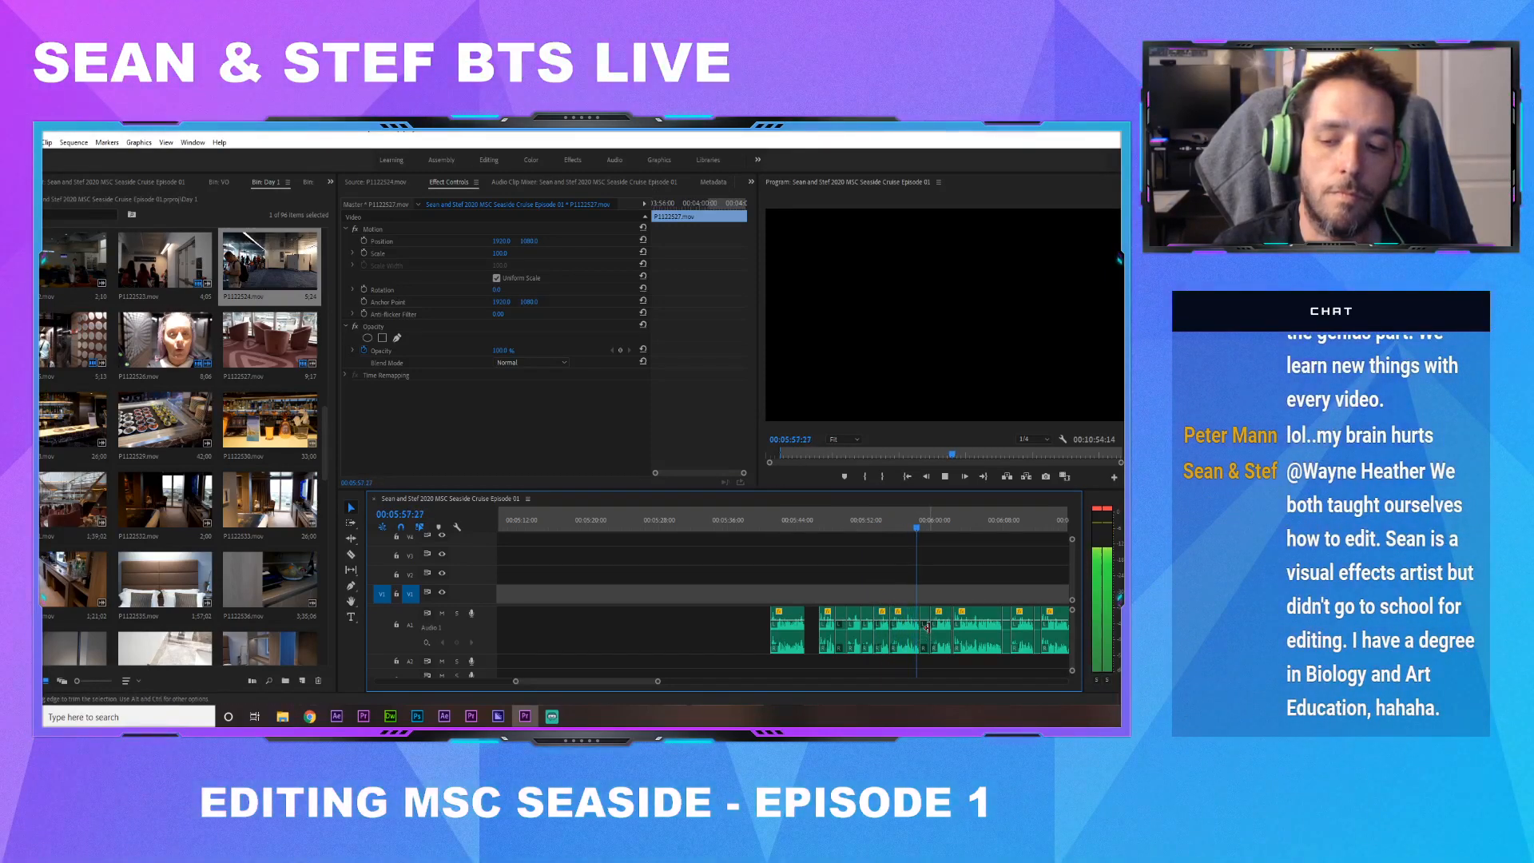
pyautogui.press('space')
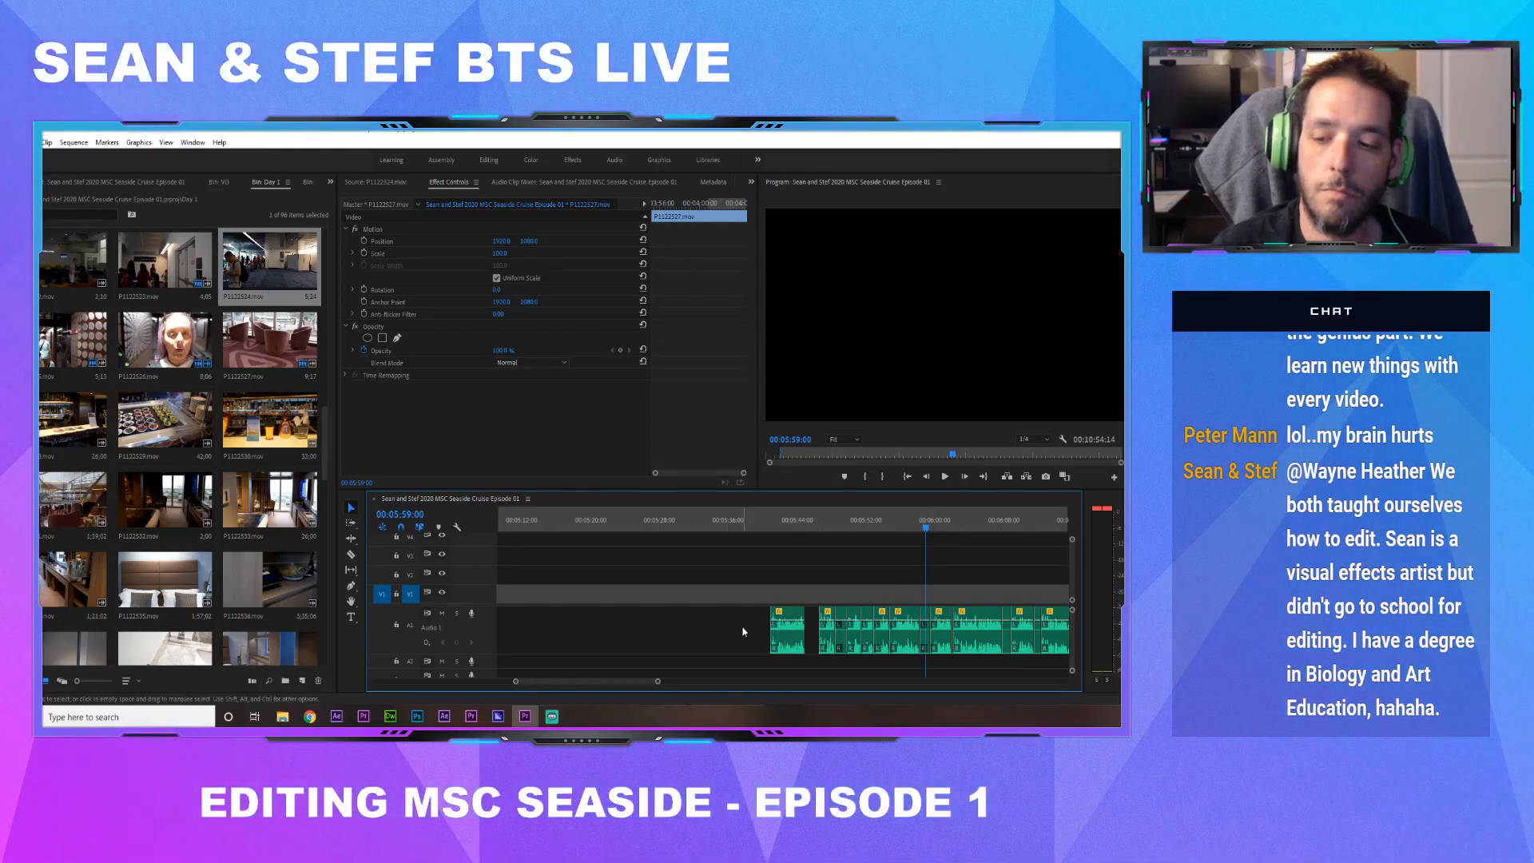
# Move the voice-over clips lying between about 5:42 and 5:59 to the end of the b-roll at about 4:04, and save the project
pyautogui.moveTo(742, 631); pyautogui.dragTo(930, 647)
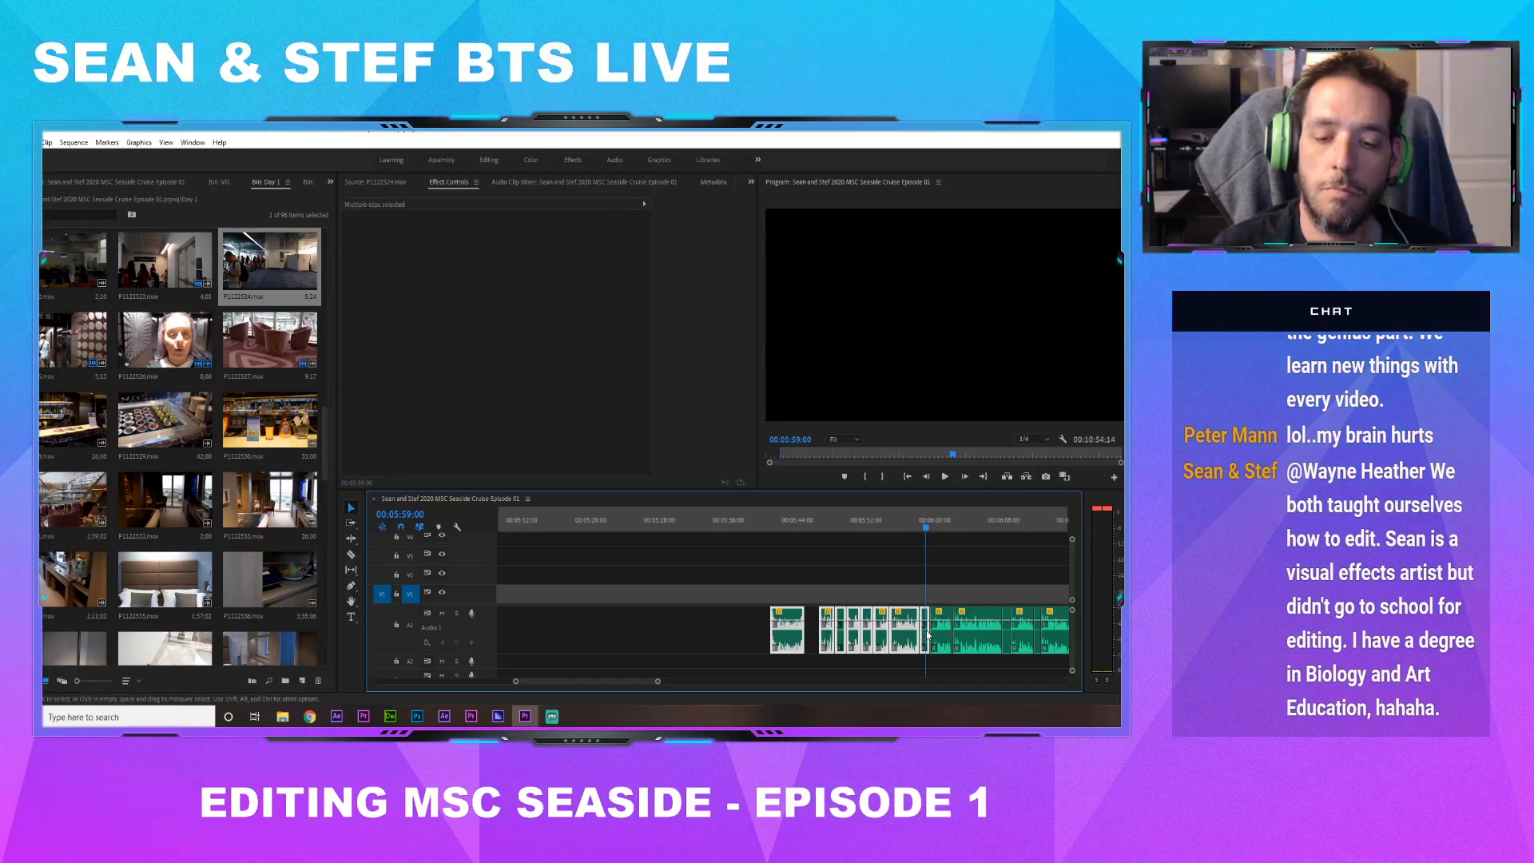
pyautogui.moveTo(796, 630); pyautogui.dragTo(700, 692)
pyautogui.moveTo(669, 628); pyautogui.dragTo(527, 629)
pyautogui.scroll(5, 594, 683)
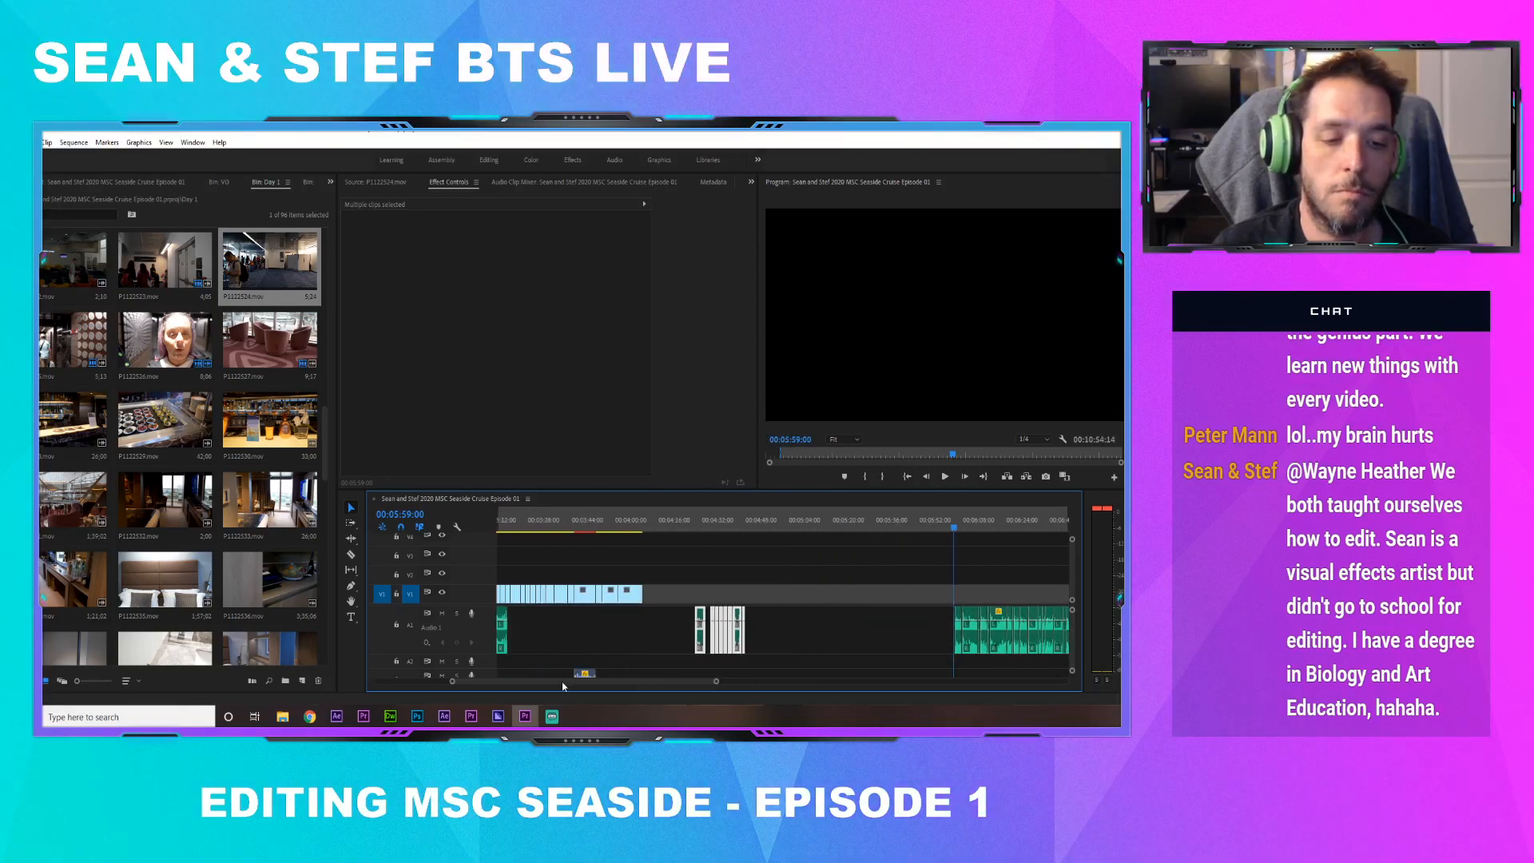
pyautogui.moveTo(794, 616); pyautogui.dragTo(690, 618)
pyautogui.click(697, 524)
pyautogui.moveTo(696, 524); pyautogui.dragTo(673, 525)
pyautogui.moveTo(722, 614); pyautogui.dragTo(776, 614)
pyautogui.click(710, 525)
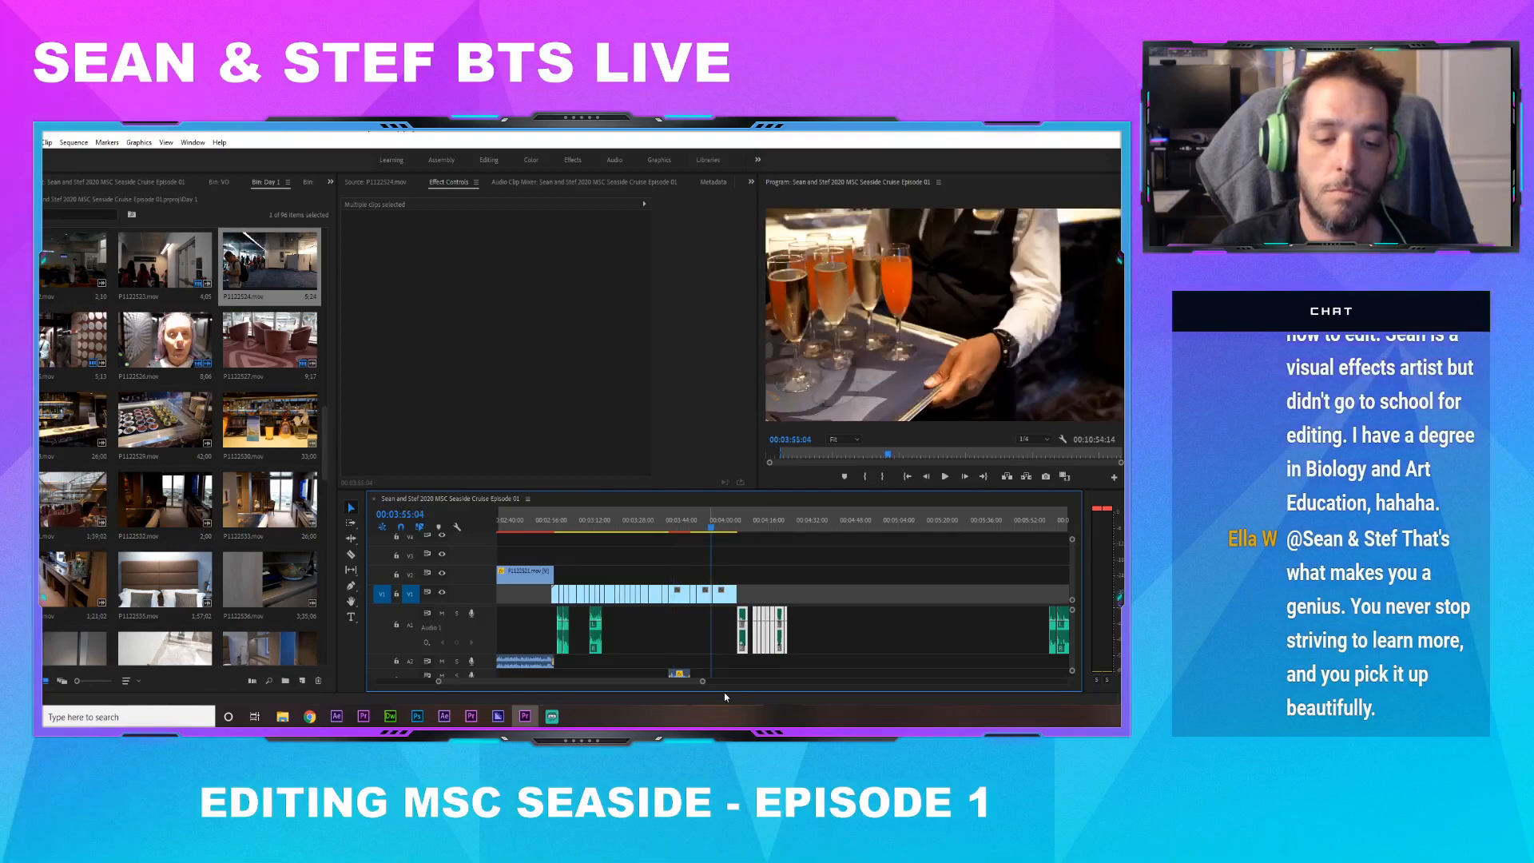
pyautogui.moveTo(704, 682); pyautogui.dragTo(633, 683)
pyautogui.hotkey('ctrl', 's')
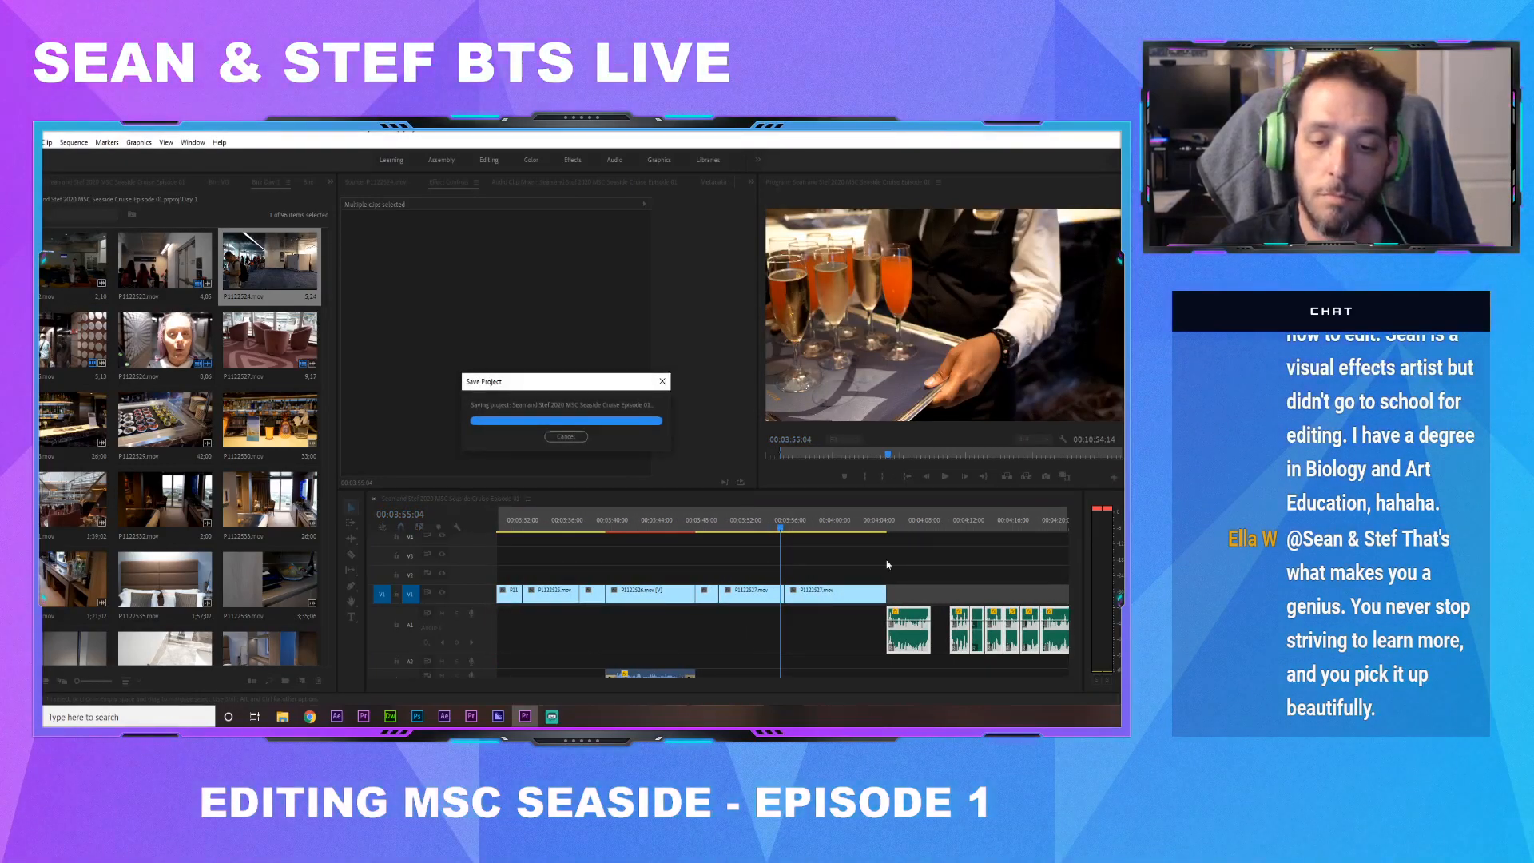
# Play the first of the relocated voice-over clips and move it to start at 3:53:02 under the drinks shot
pyautogui.click(889, 521)
pyautogui.press('space')
pyautogui.click(926, 571)
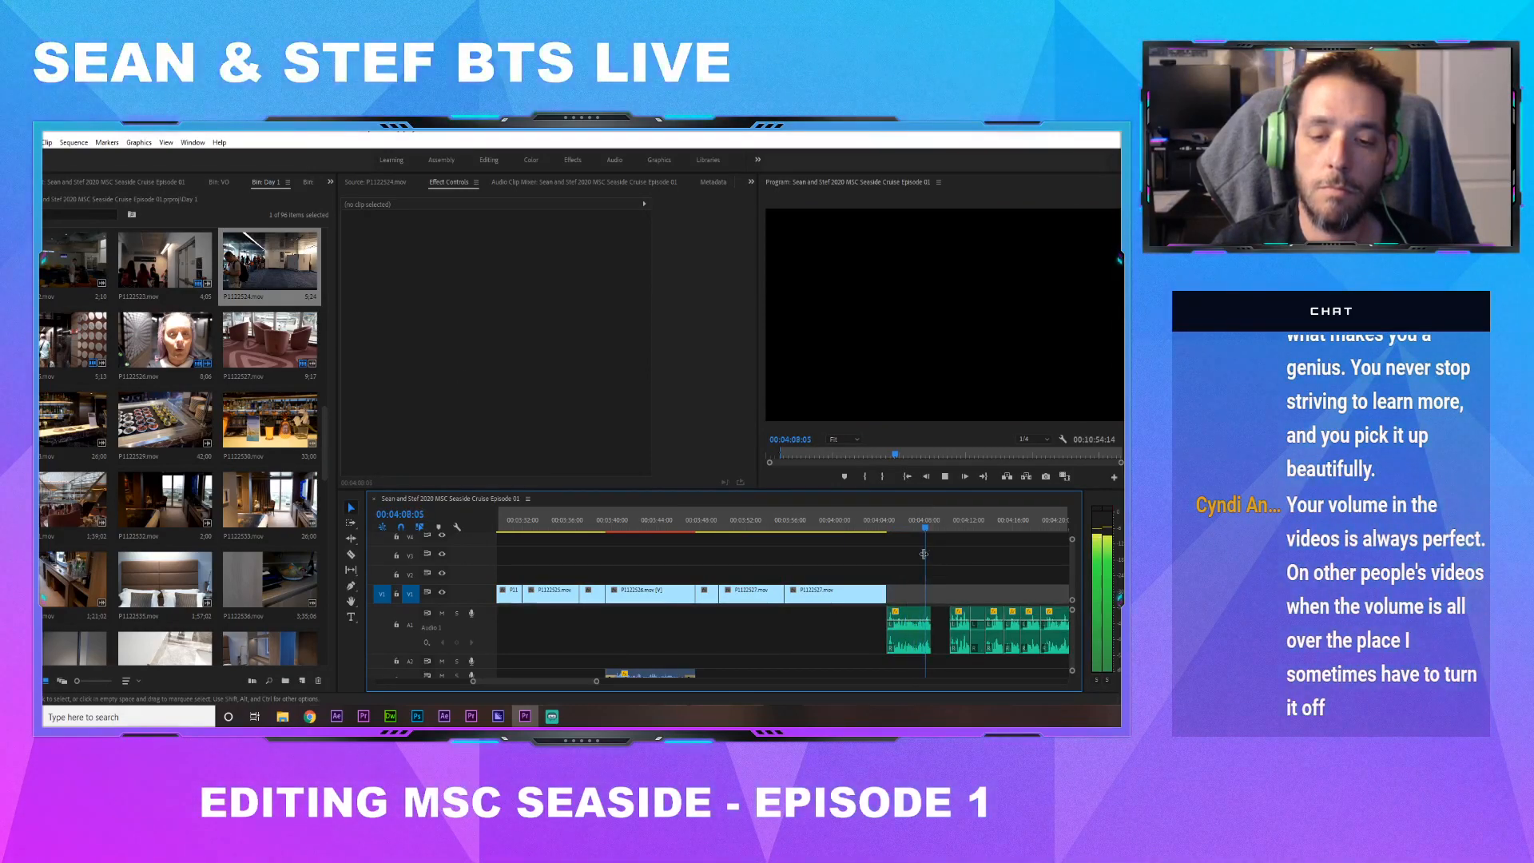
pyautogui.moveTo(828, 523); pyautogui.dragTo(758, 533)
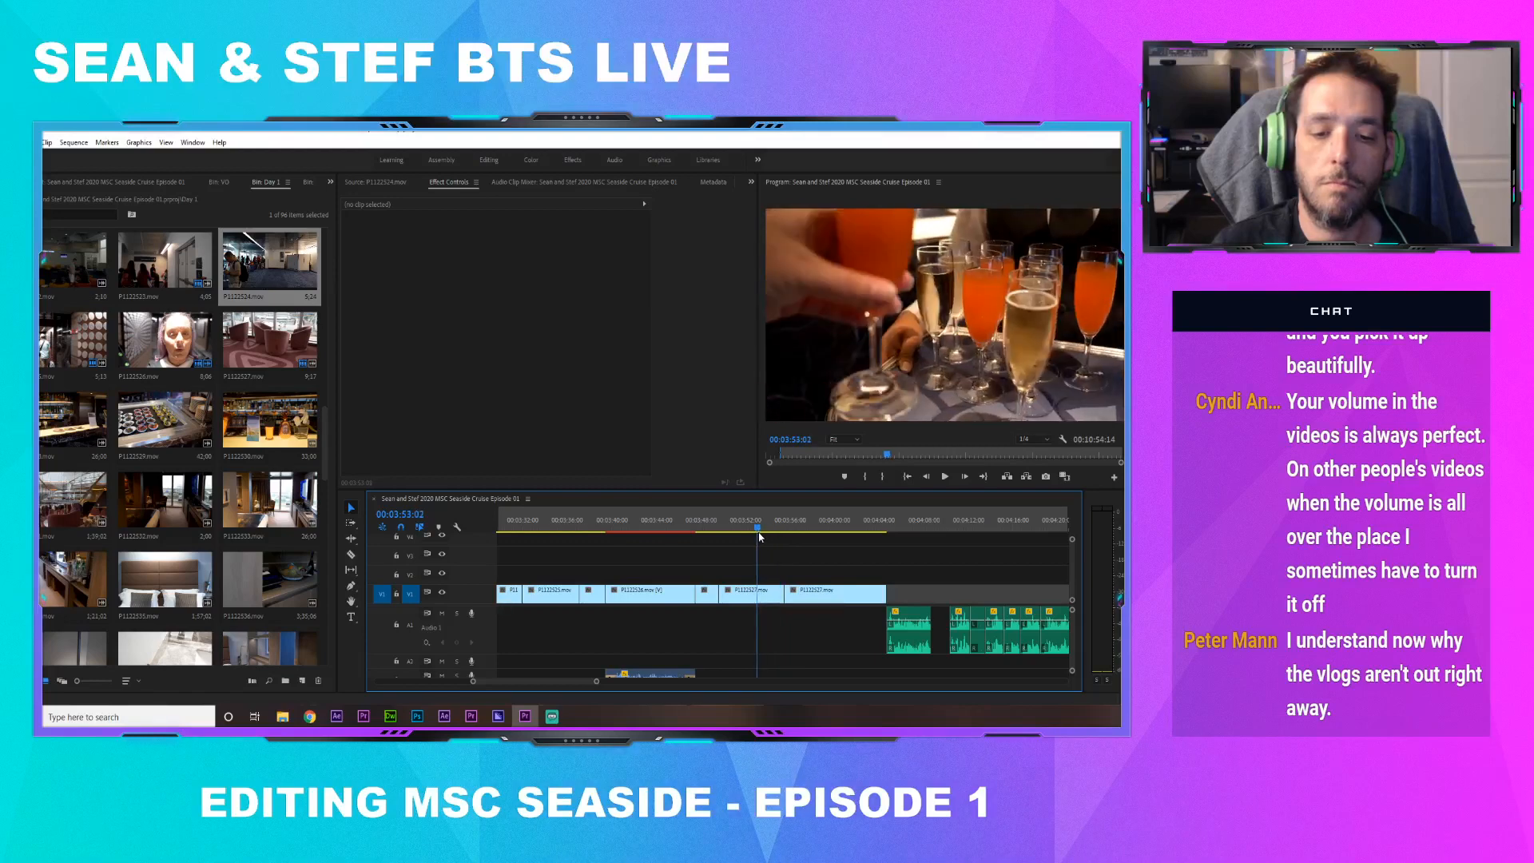
pyautogui.click(917, 637)
pyautogui.moveTo(919, 638); pyautogui.dragTo(790, 638)
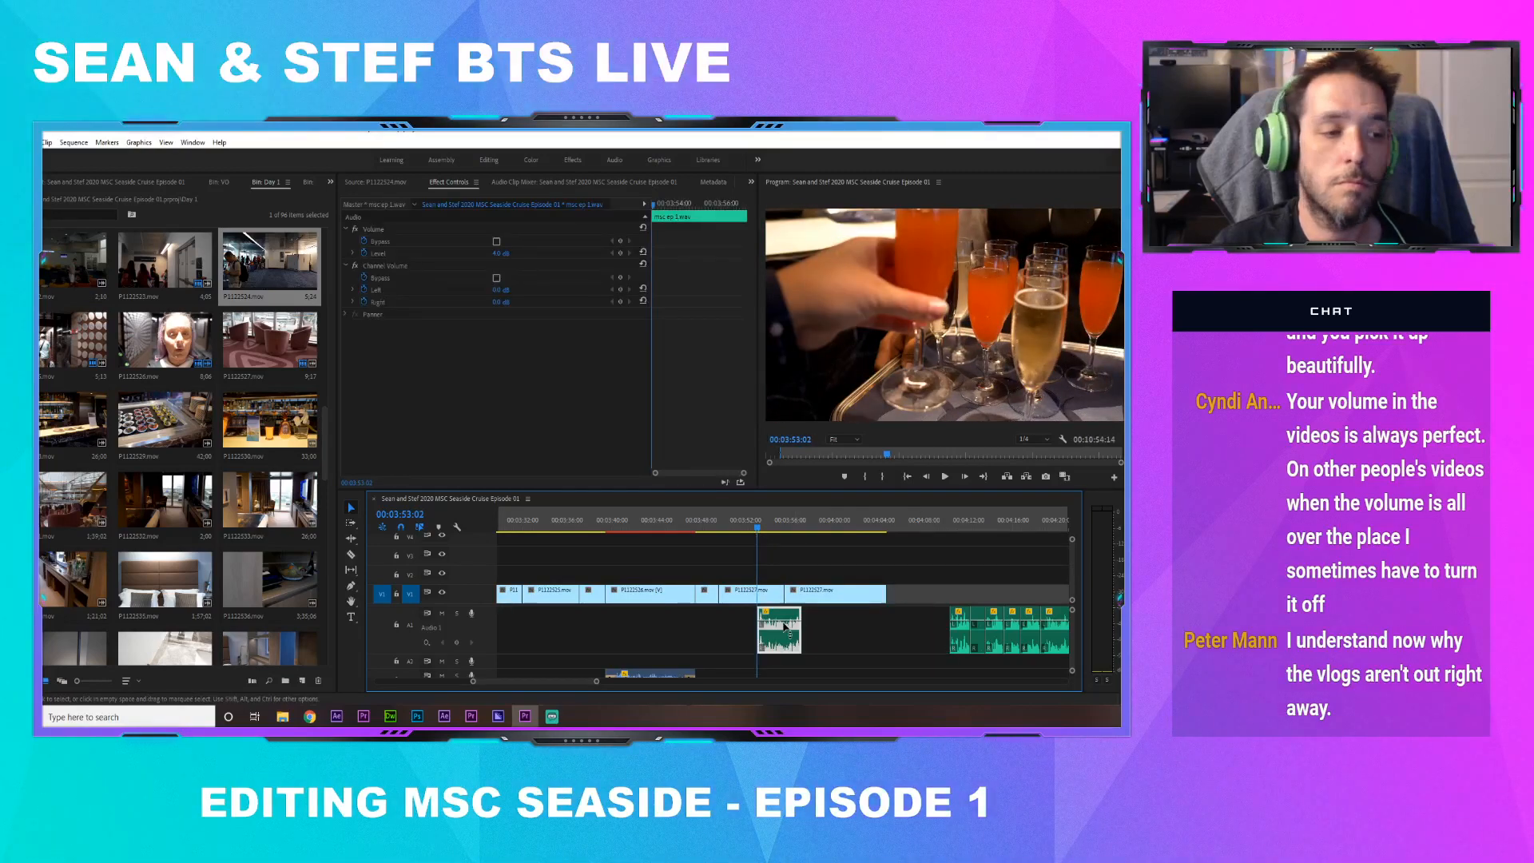
# Open the OSMO bin, load DJI_0330.mov for preview and scrub through its opening
pyautogui.click(246, 350)
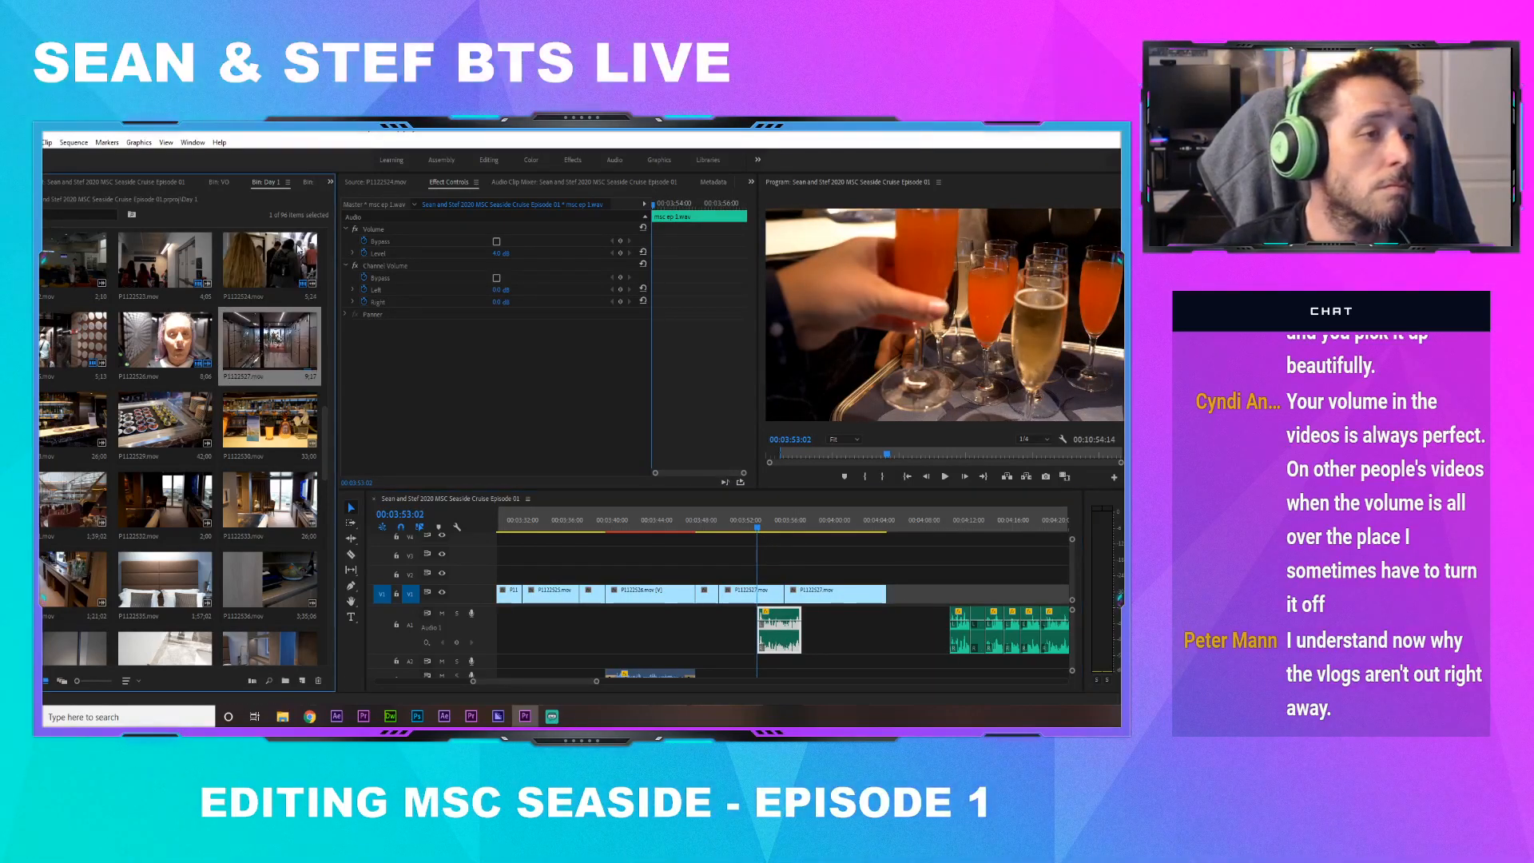
pyautogui.click(330, 181)
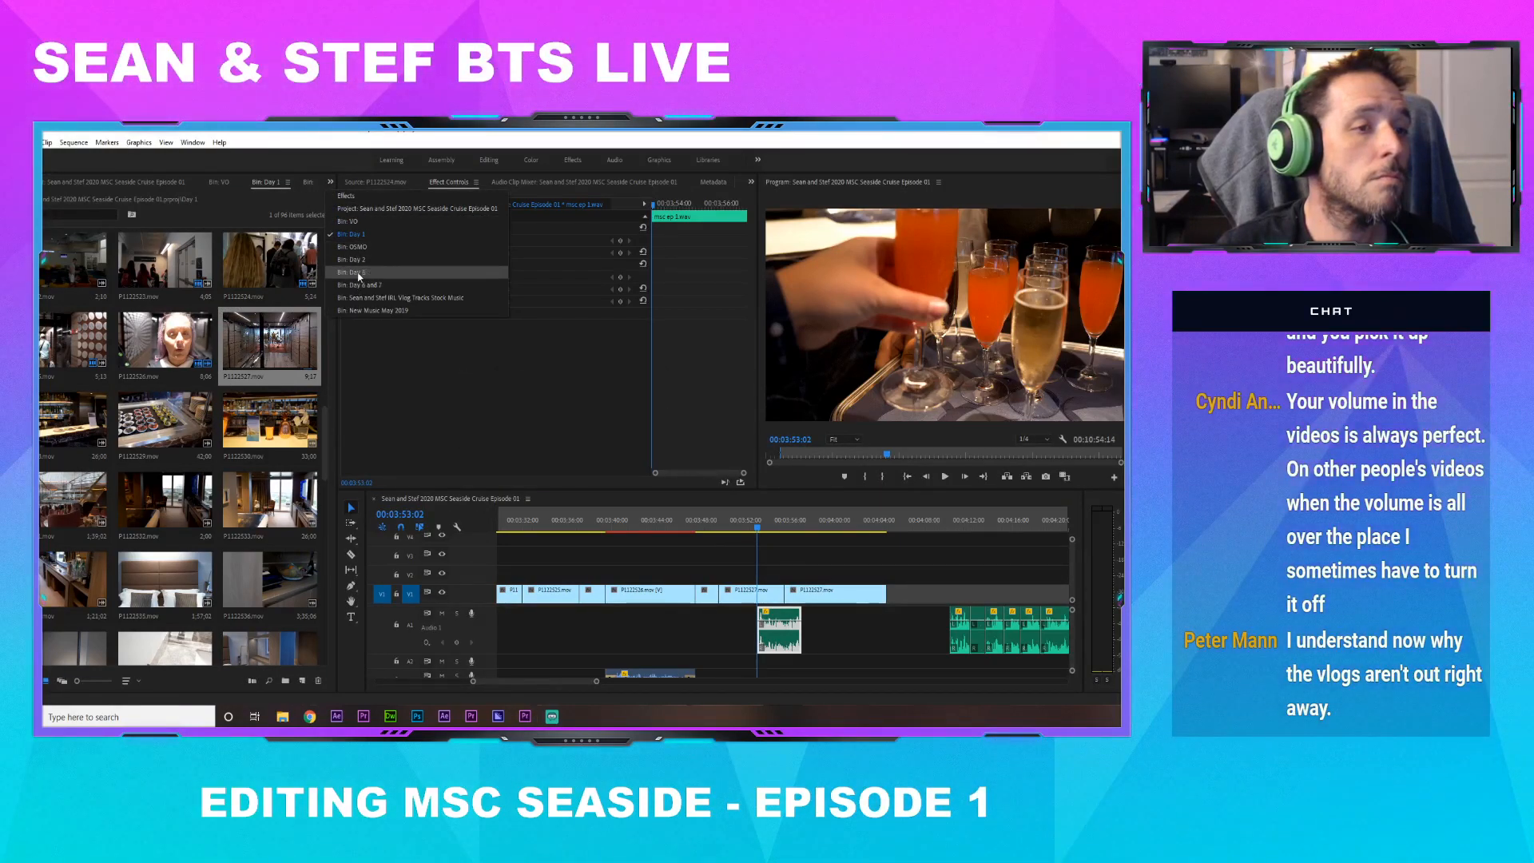
pyautogui.click(360, 248)
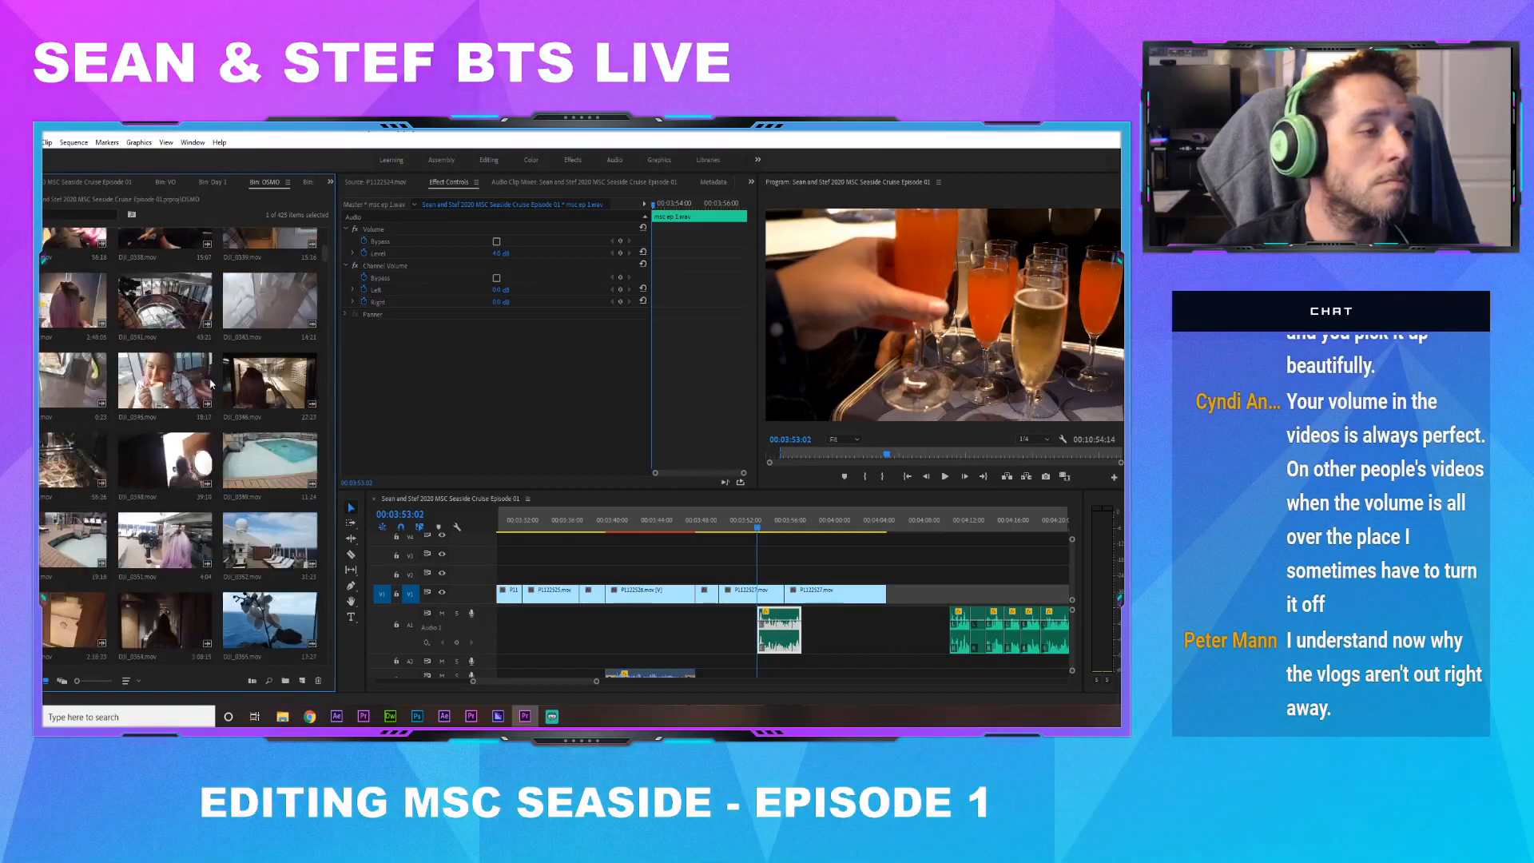
pyautogui.scroll(5, 211, 384)
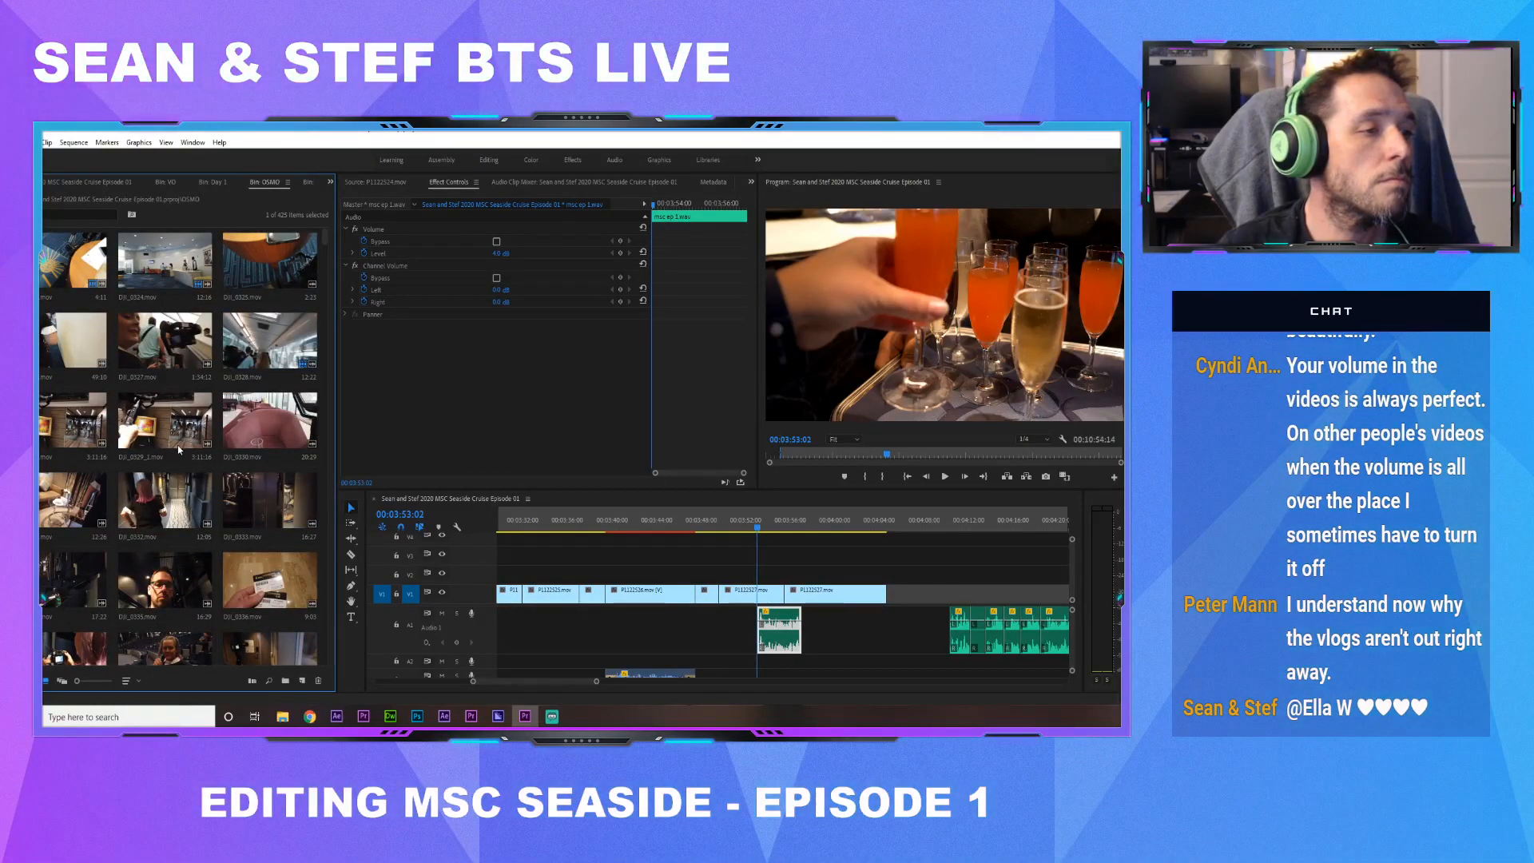
pyautogui.doubleClick(270, 419)
pyautogui.click(470, 458)
pyautogui.moveTo(470, 458); pyautogui.dragTo(351, 470)
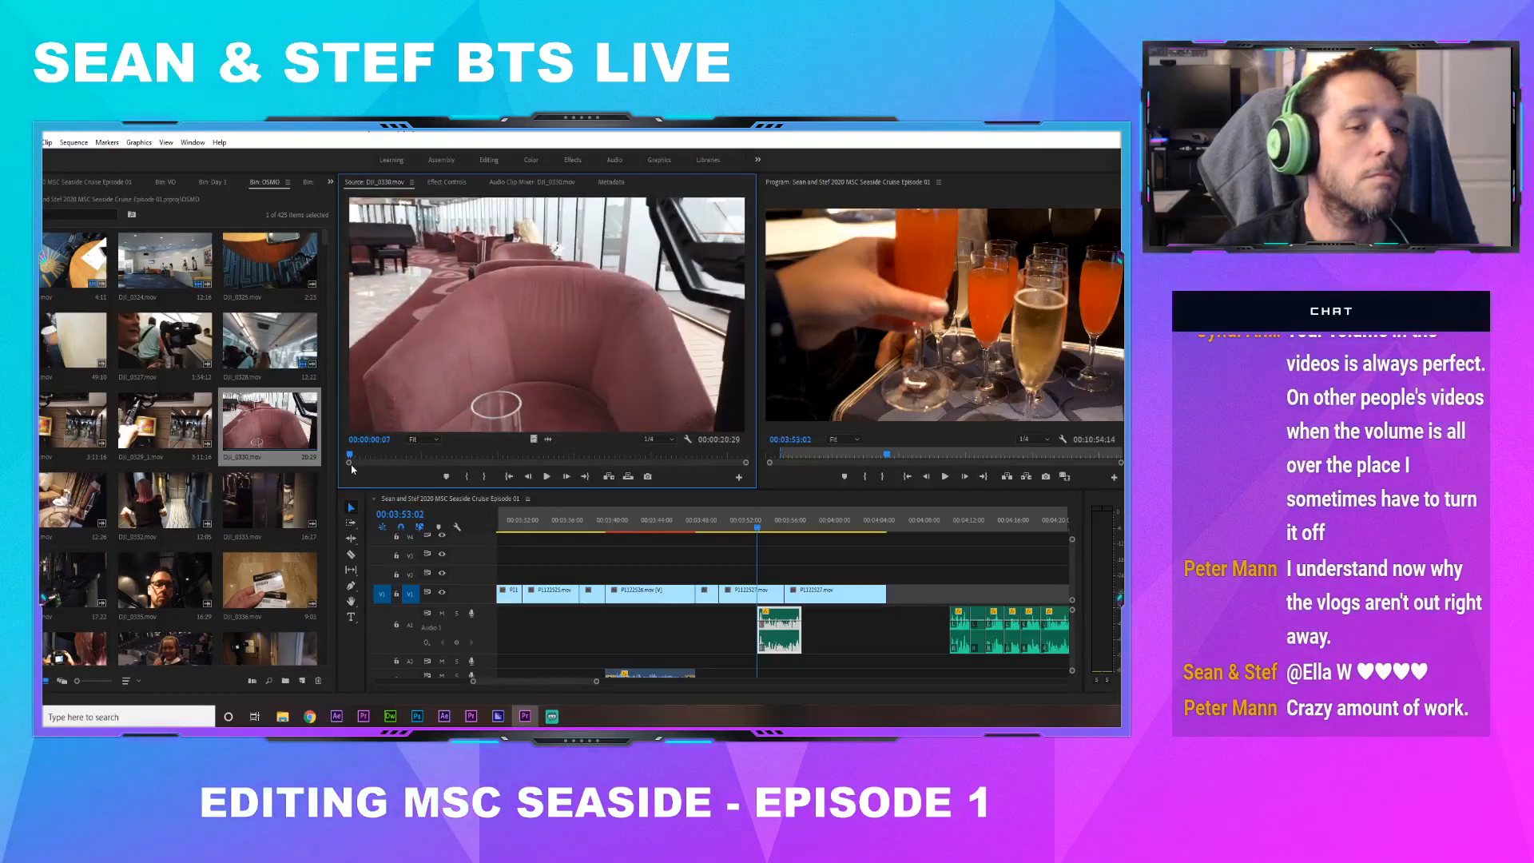
# Mark a section from the opening of DJI_0330.mov and add it to the V1 track just after the last b-roll clip
pyautogui.press('i')
pyautogui.press('space')
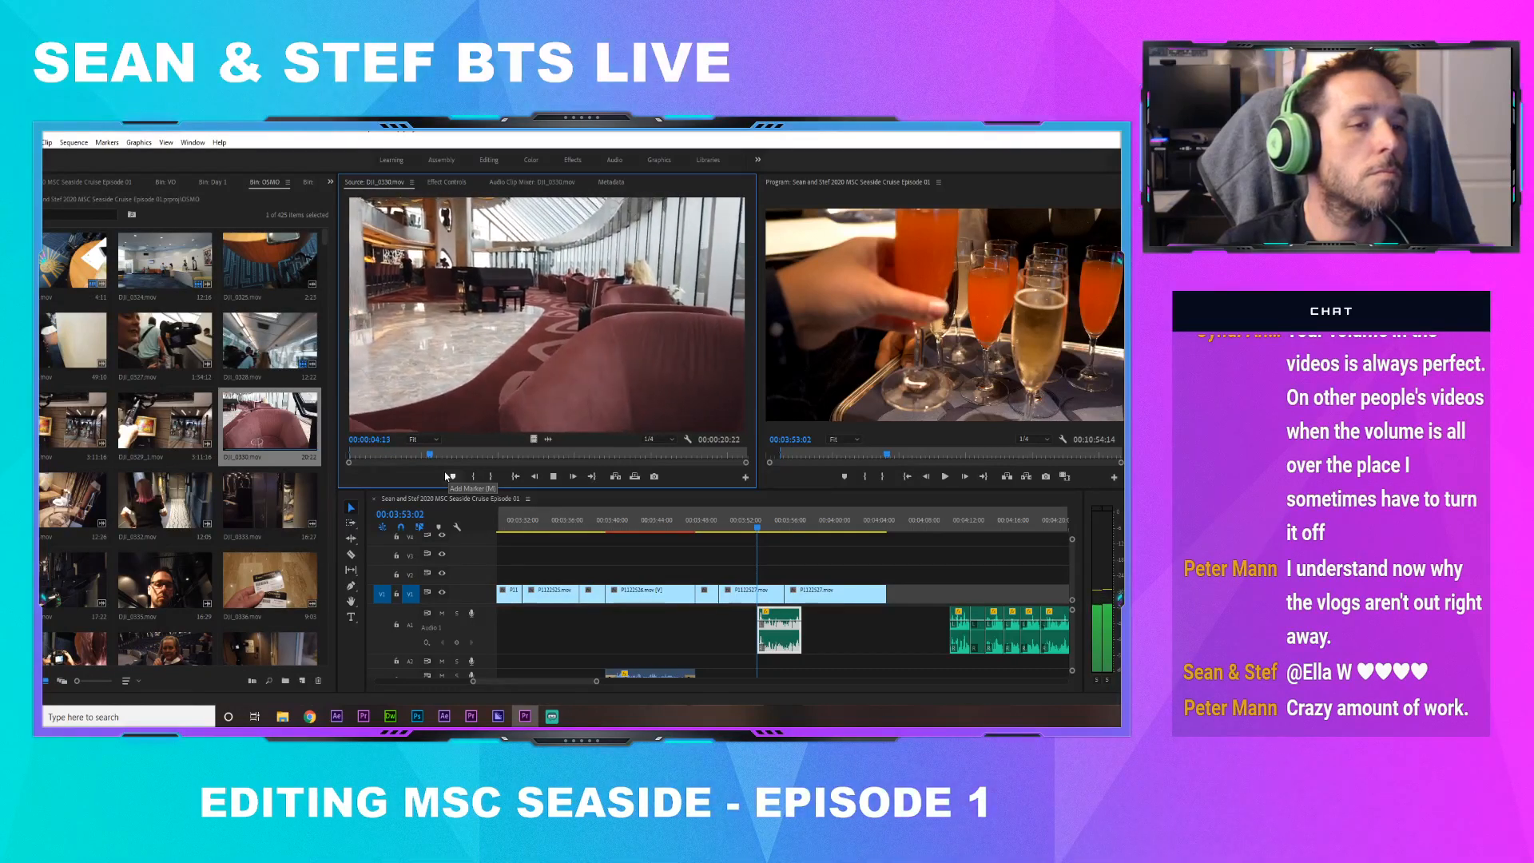
pyautogui.click(491, 476)
pyautogui.moveTo(495, 392); pyautogui.dragTo(919, 591)
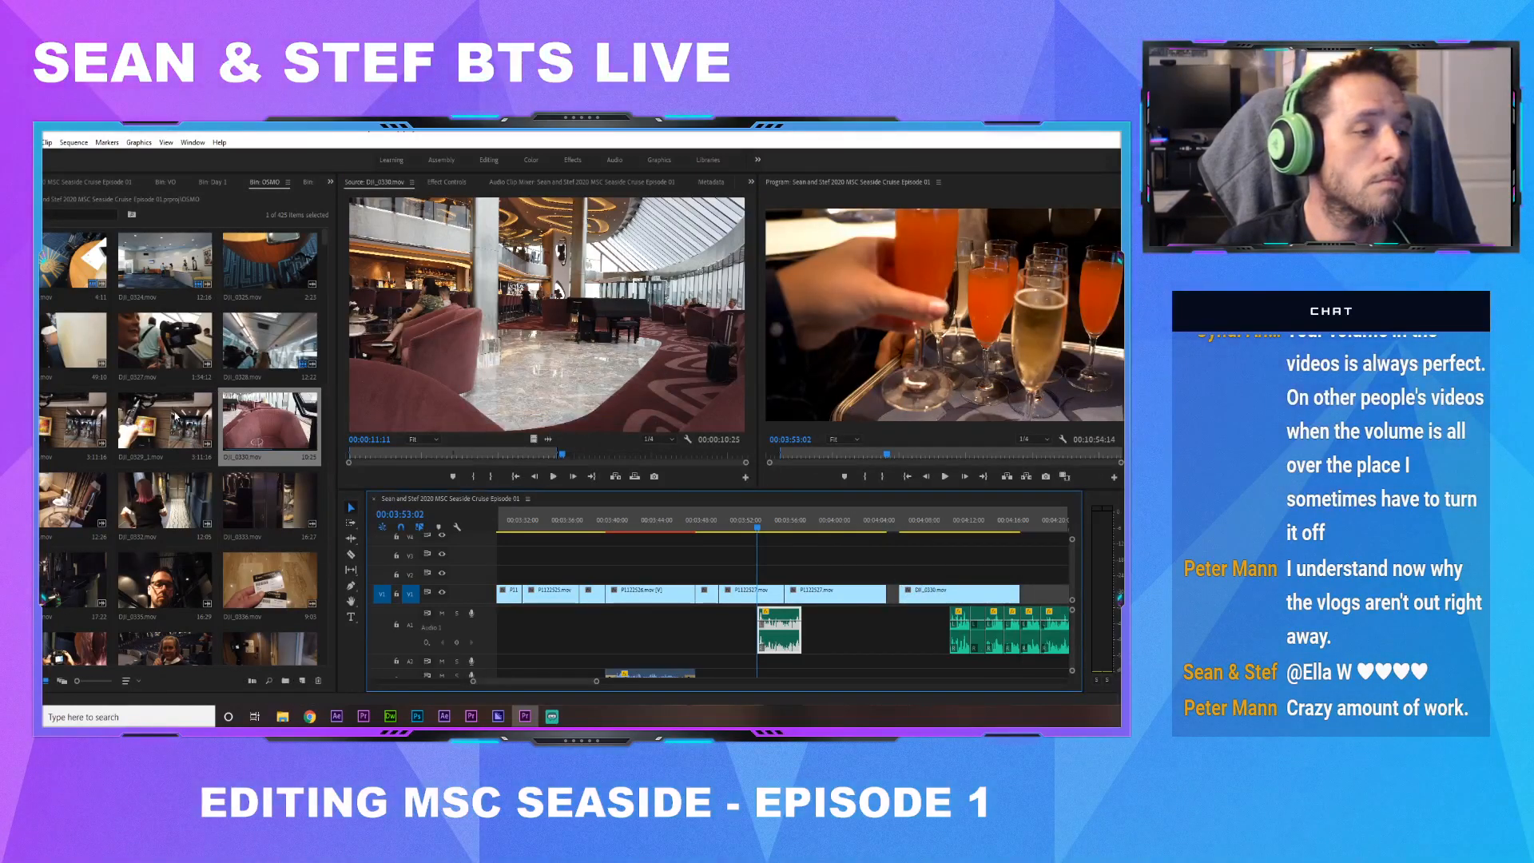
# Load DJI_0329_1.mov for preview and scrub through its footage
pyautogui.doubleClick(176, 416)
pyautogui.moveTo(373, 455); pyautogui.dragTo(655, 480)
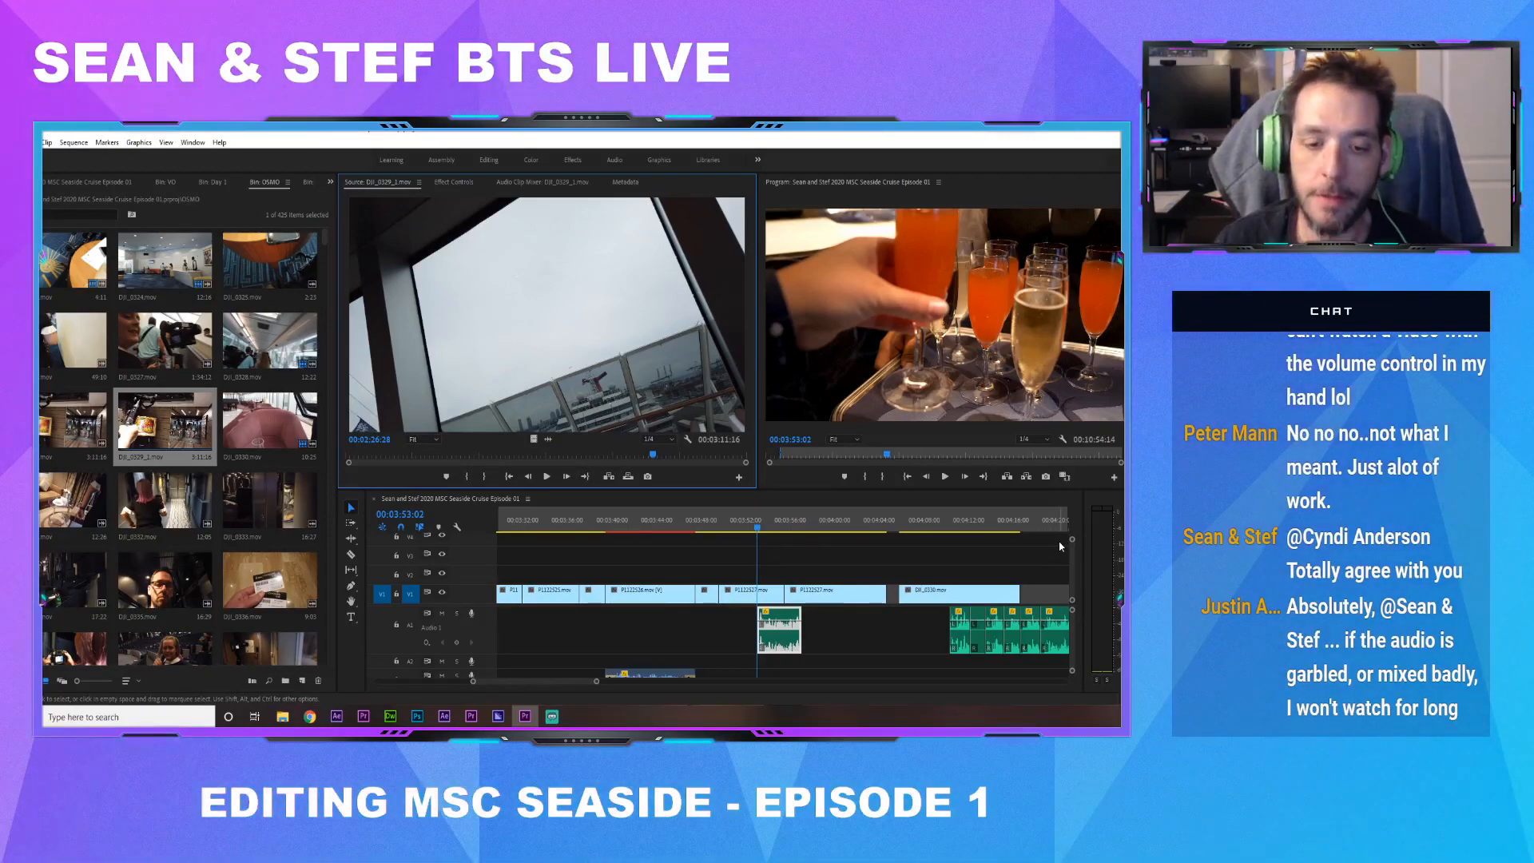
# Play the sequence from about 3:49 and move the voice-over clip under the drinks shot to start at 3:50:14
pyautogui.moveTo(744, 519); pyautogui.dragTo(715, 533)
pyautogui.press('space')
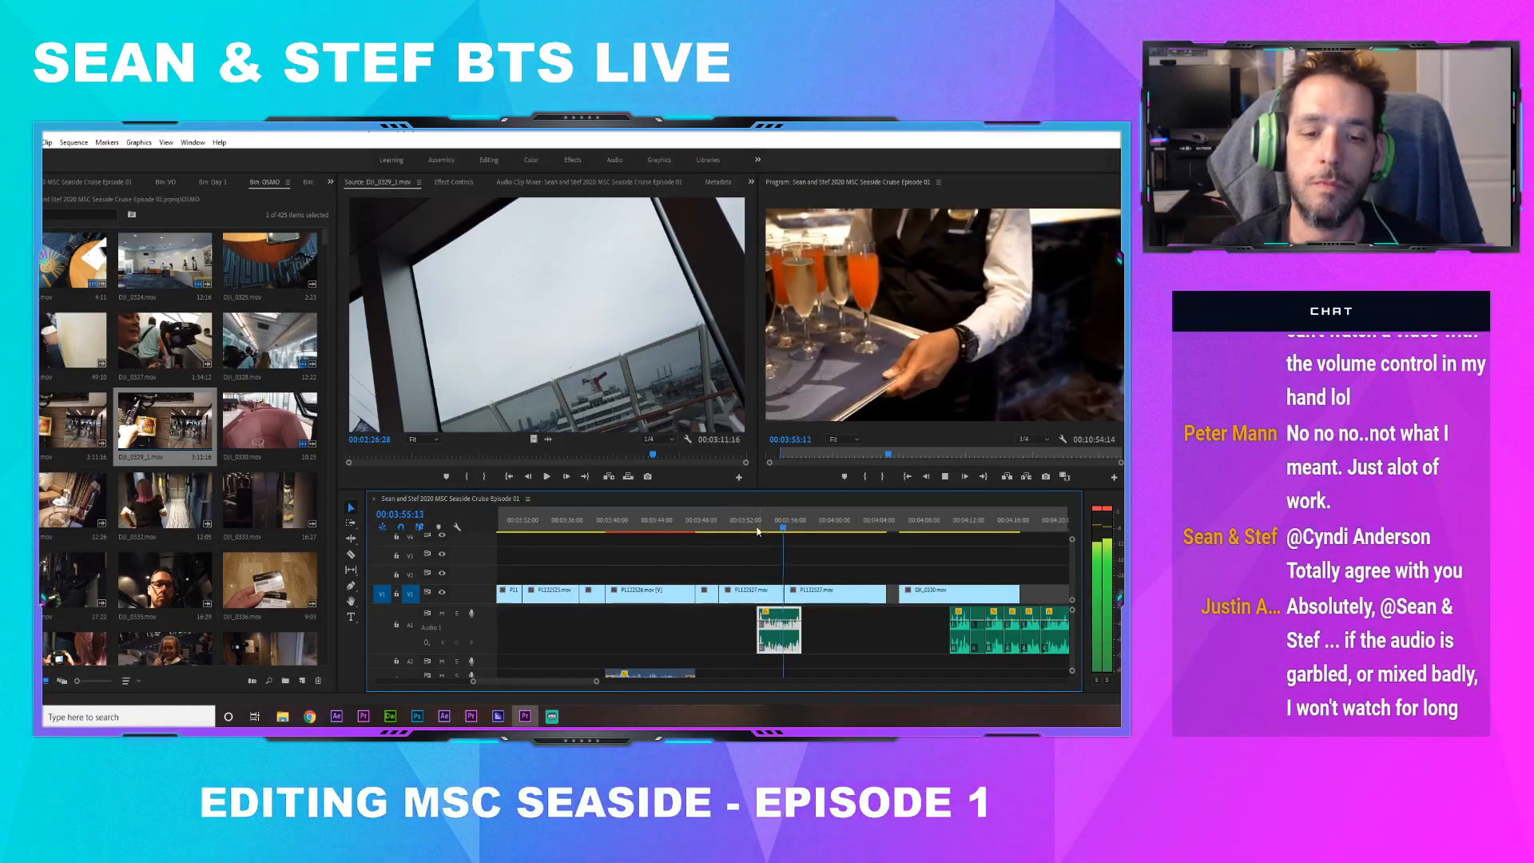
pyautogui.click(712, 528)
pyautogui.moveTo(712, 528); pyautogui.dragTo(715, 529)
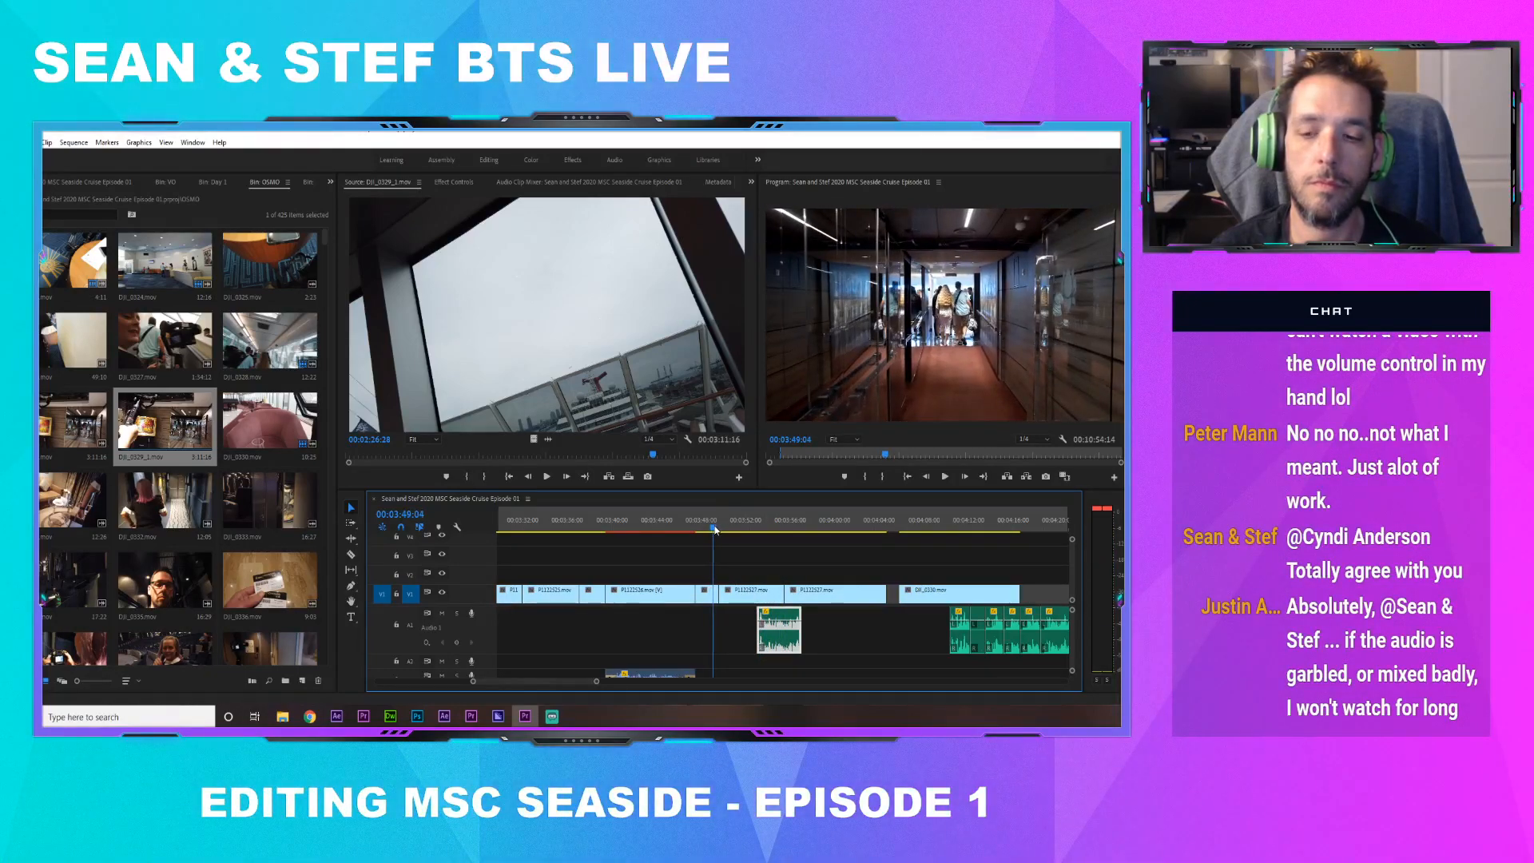
pyautogui.scroll(-3, 1075, 640)
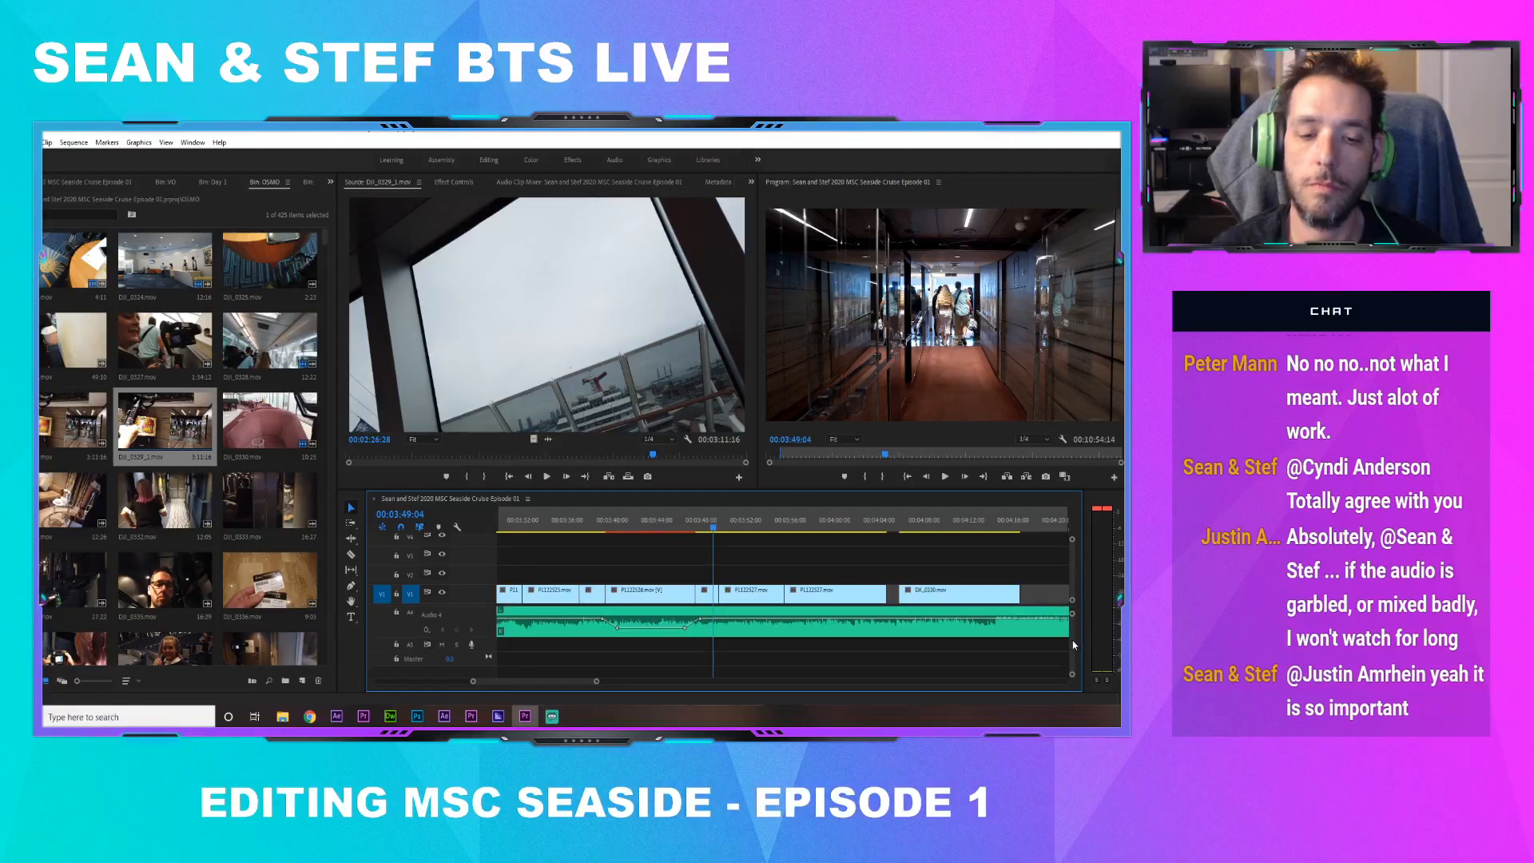
pyautogui.press('space')
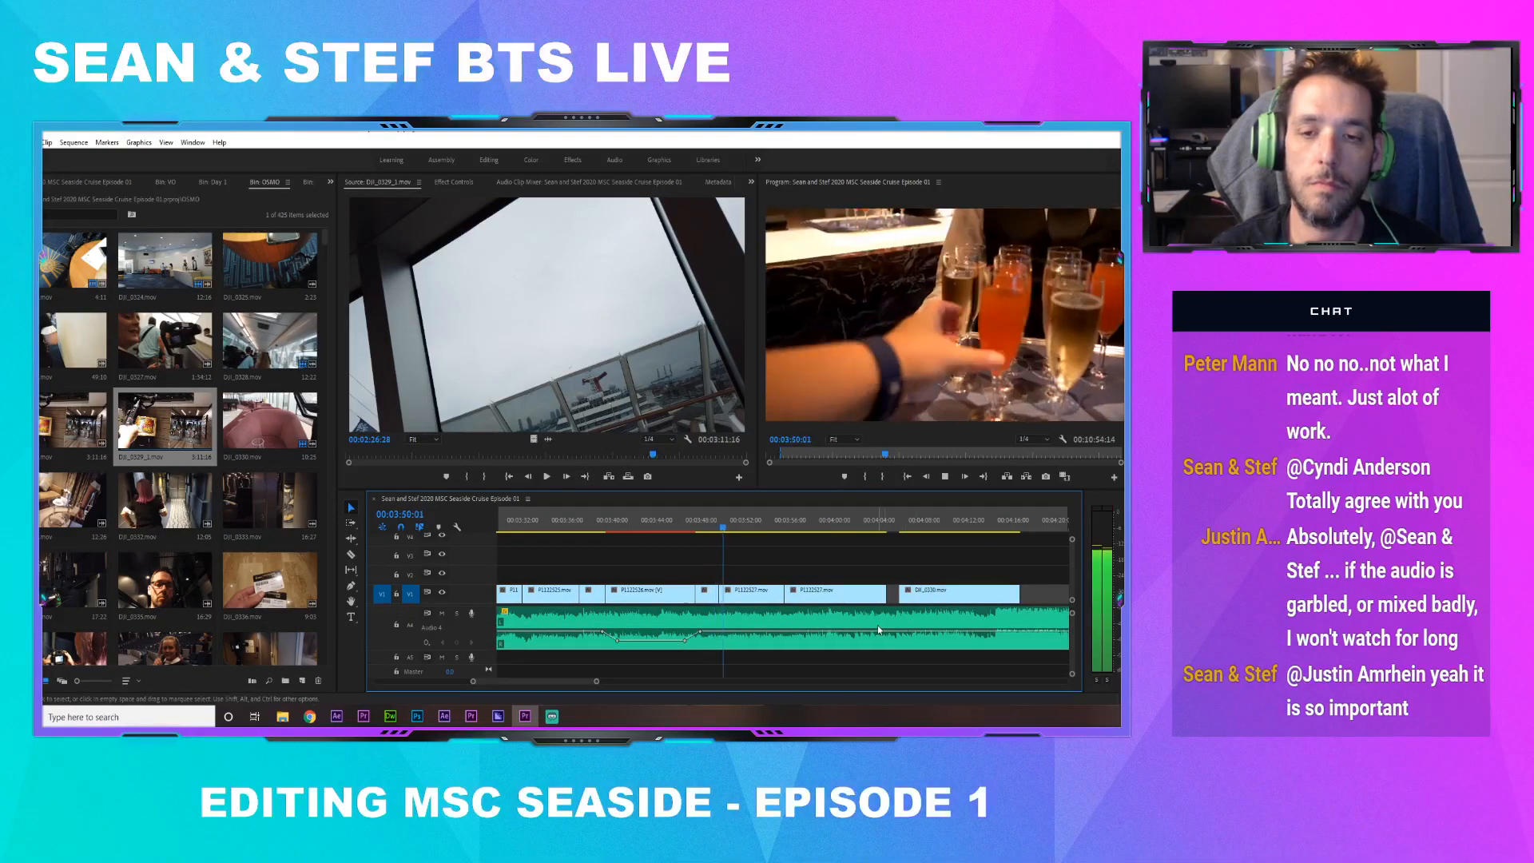
pyautogui.scroll(3, 1078, 648)
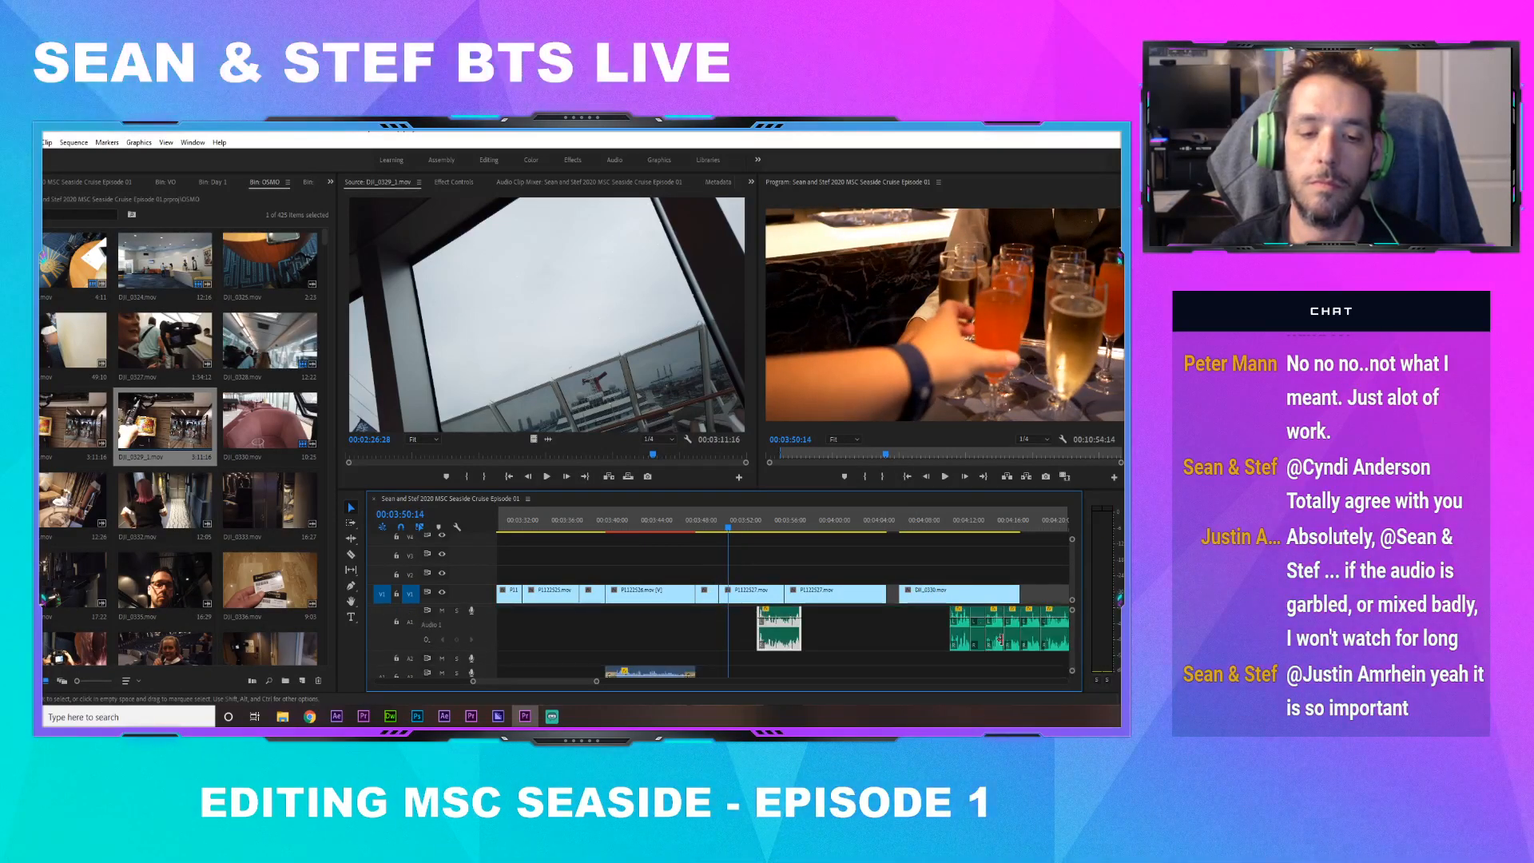
pyautogui.moveTo(767, 630)
pyautogui.mouseDown()
pyautogui.moveTo(783, 630)
pyautogui.moveTo(738, 630)
pyautogui.mouseUp()
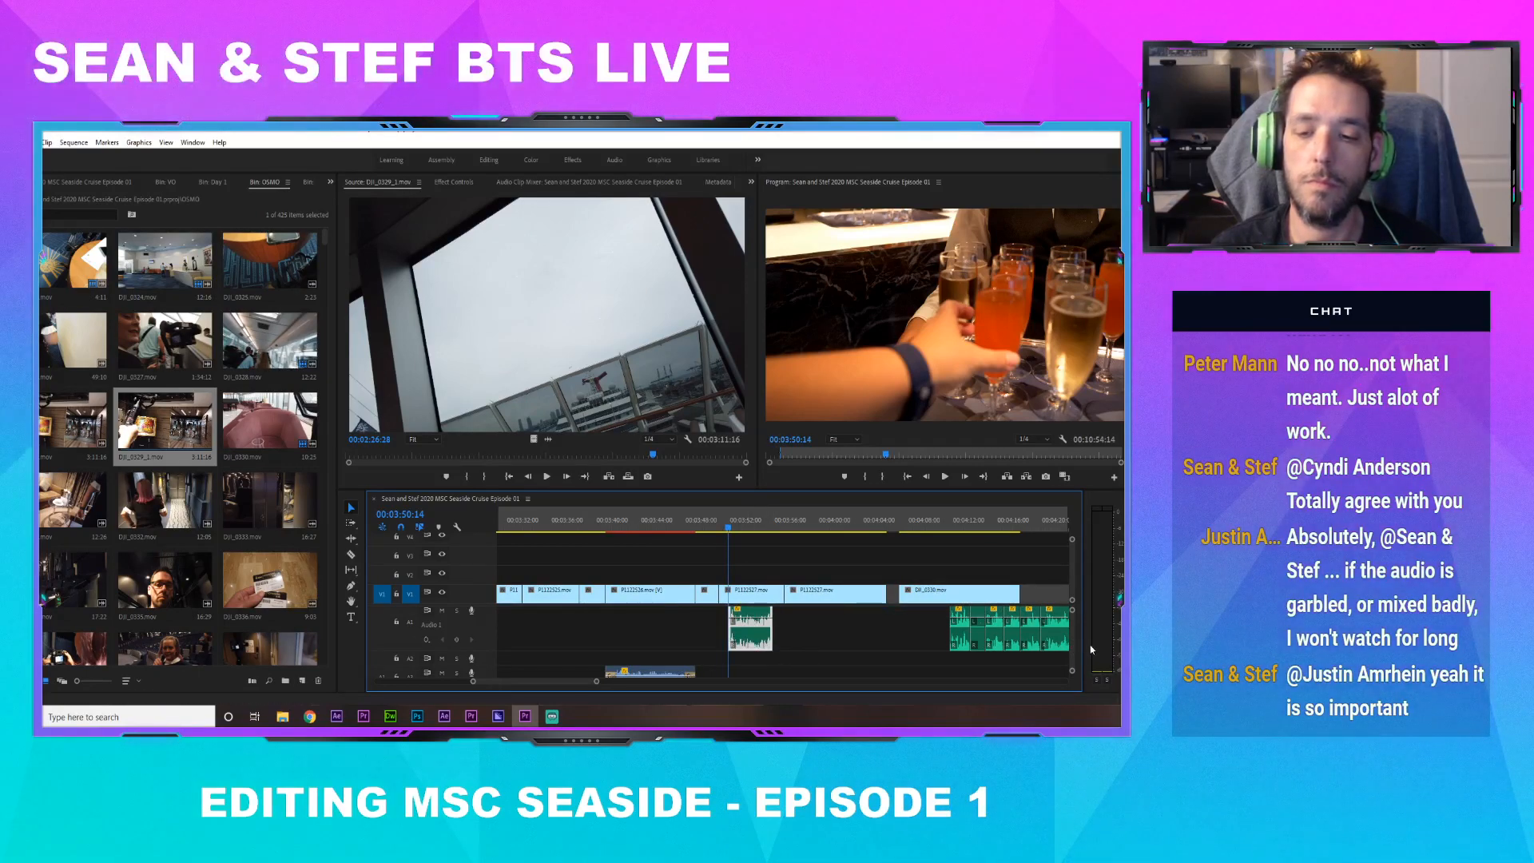
# Keyframe the music volume at 3:50:14, lower it to -30 dB at 3:51:18, and play back the mix
pyautogui.scroll(-3, 1074, 648)
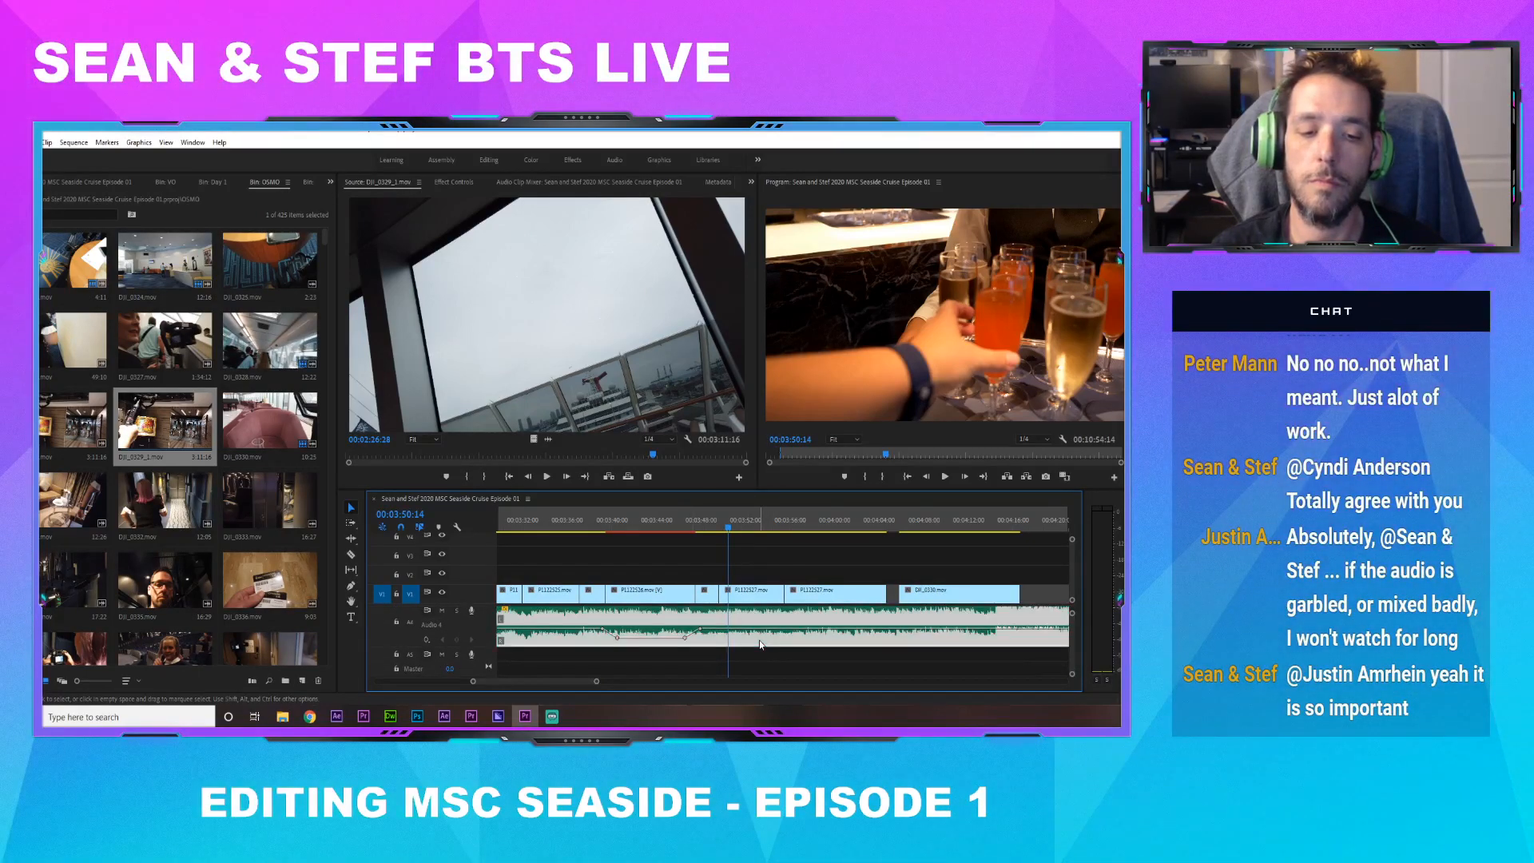
pyautogui.click(454, 183)
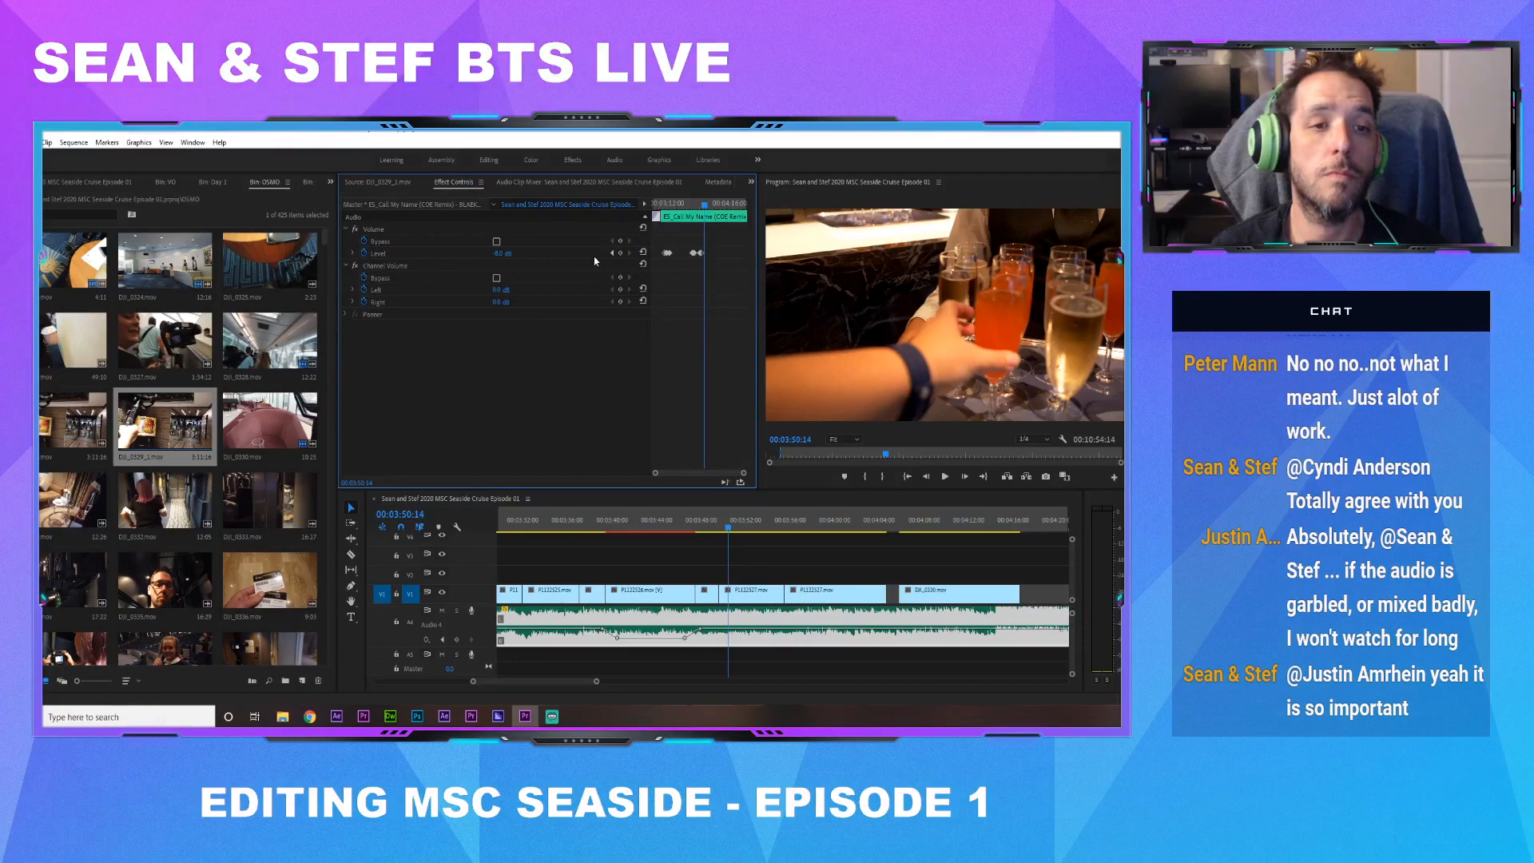
pyautogui.click(621, 255)
pyautogui.press('space')
pyautogui.click(506, 253)
pyautogui.write('-30')
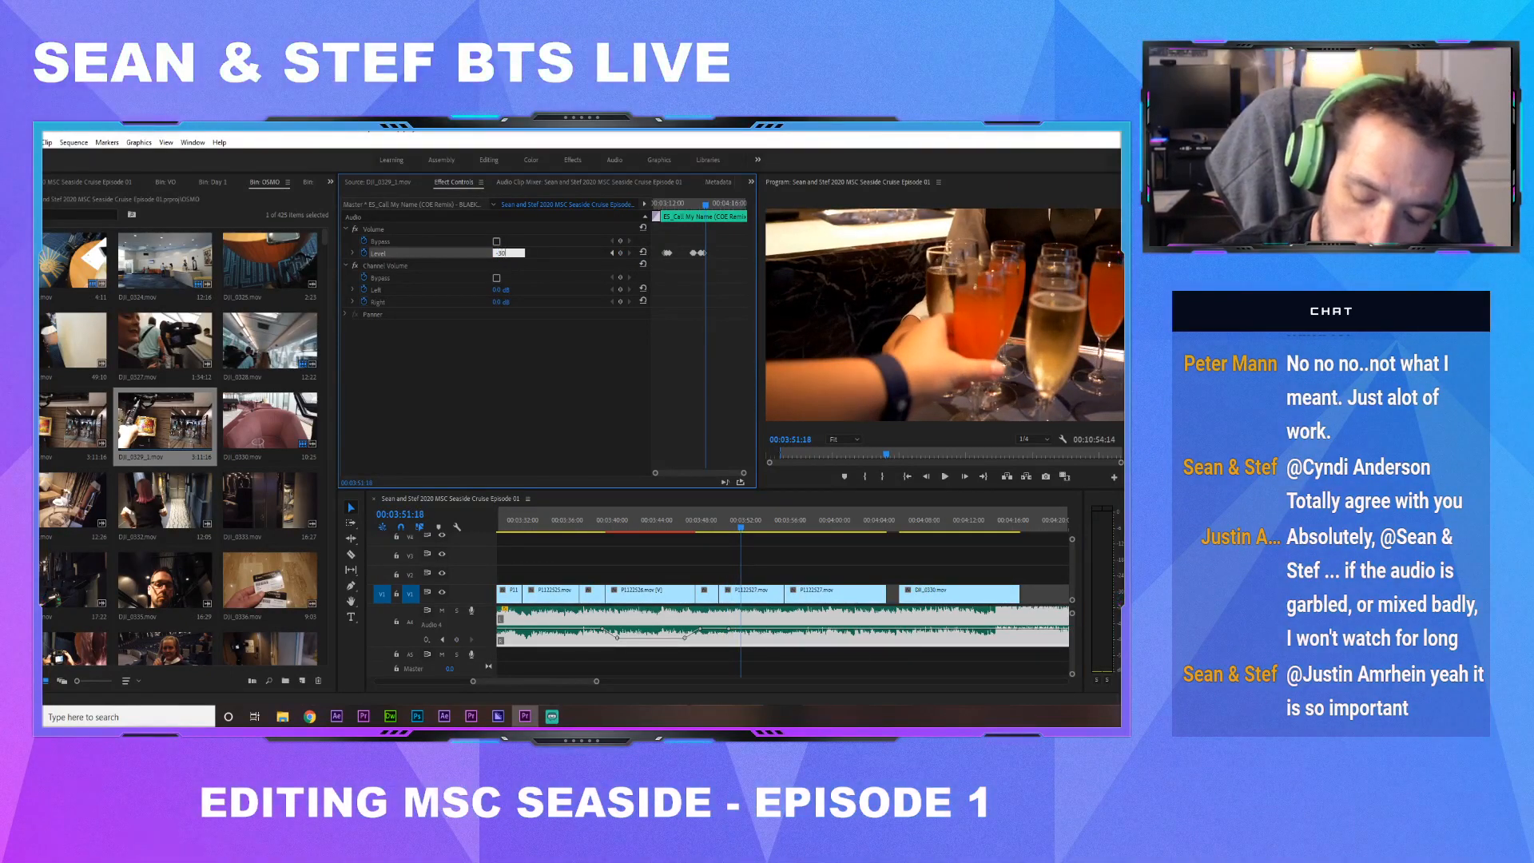
pyautogui.press('Return')
pyautogui.press('space')
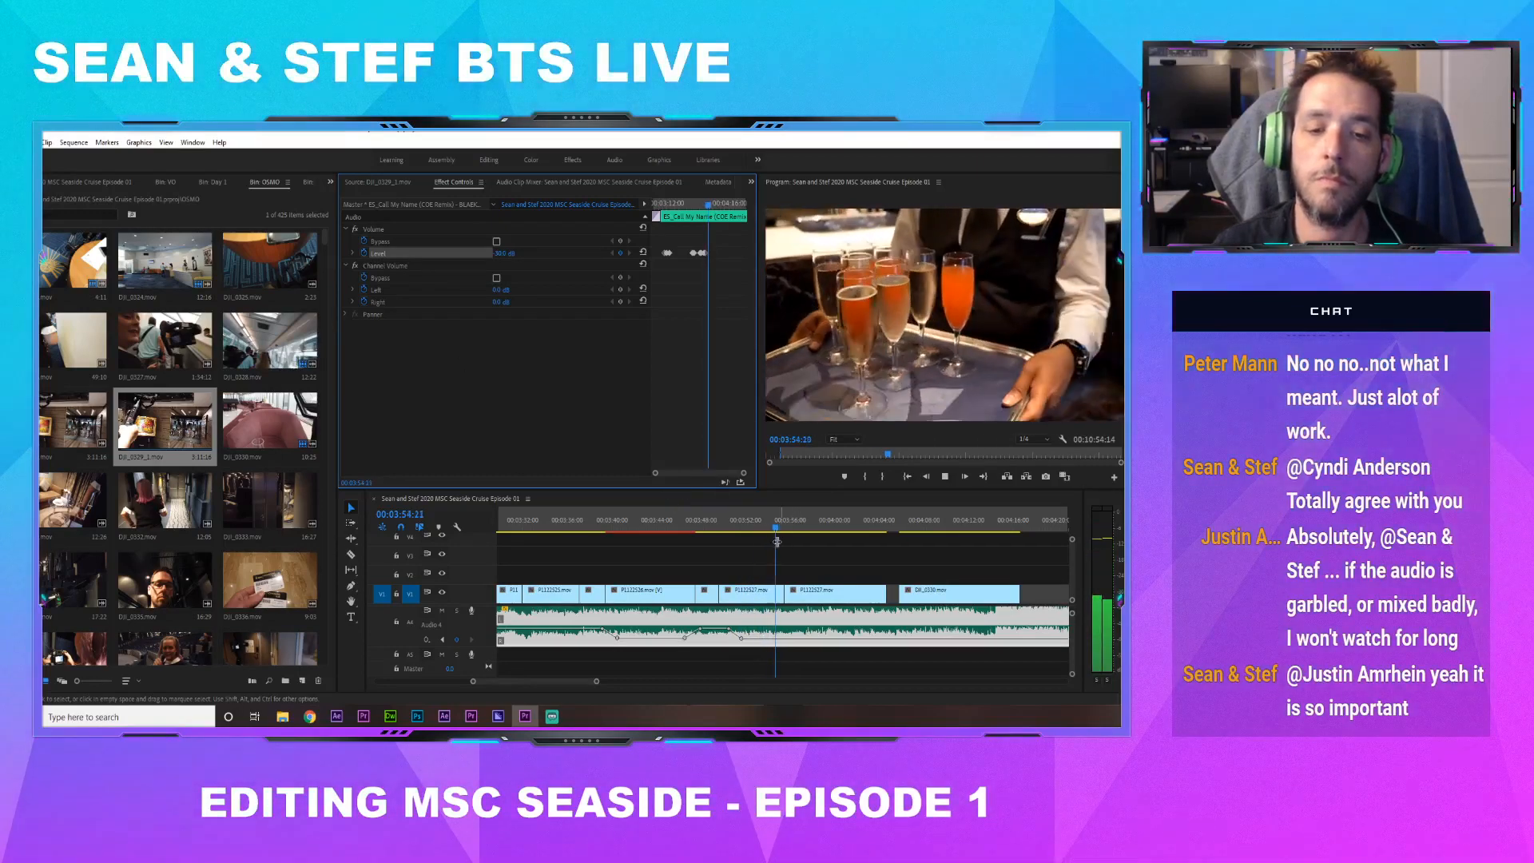
pyautogui.click(767, 520)
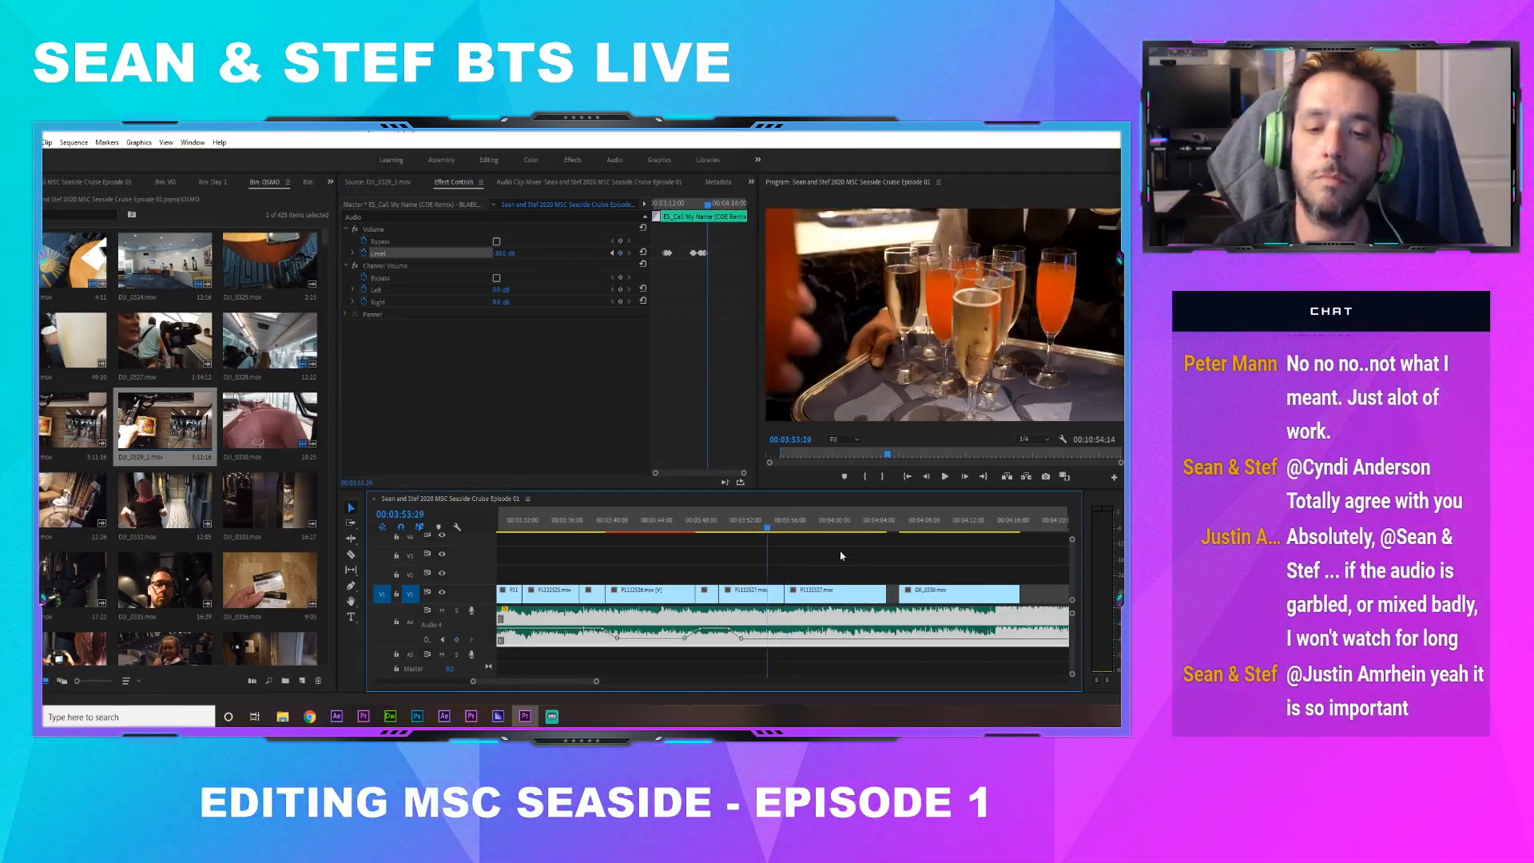
# Close the gap before the DJI_0330.mov clip and play across the cut at about 4:04
pyautogui.moveTo(916, 532); pyautogui.dragTo(881, 533)
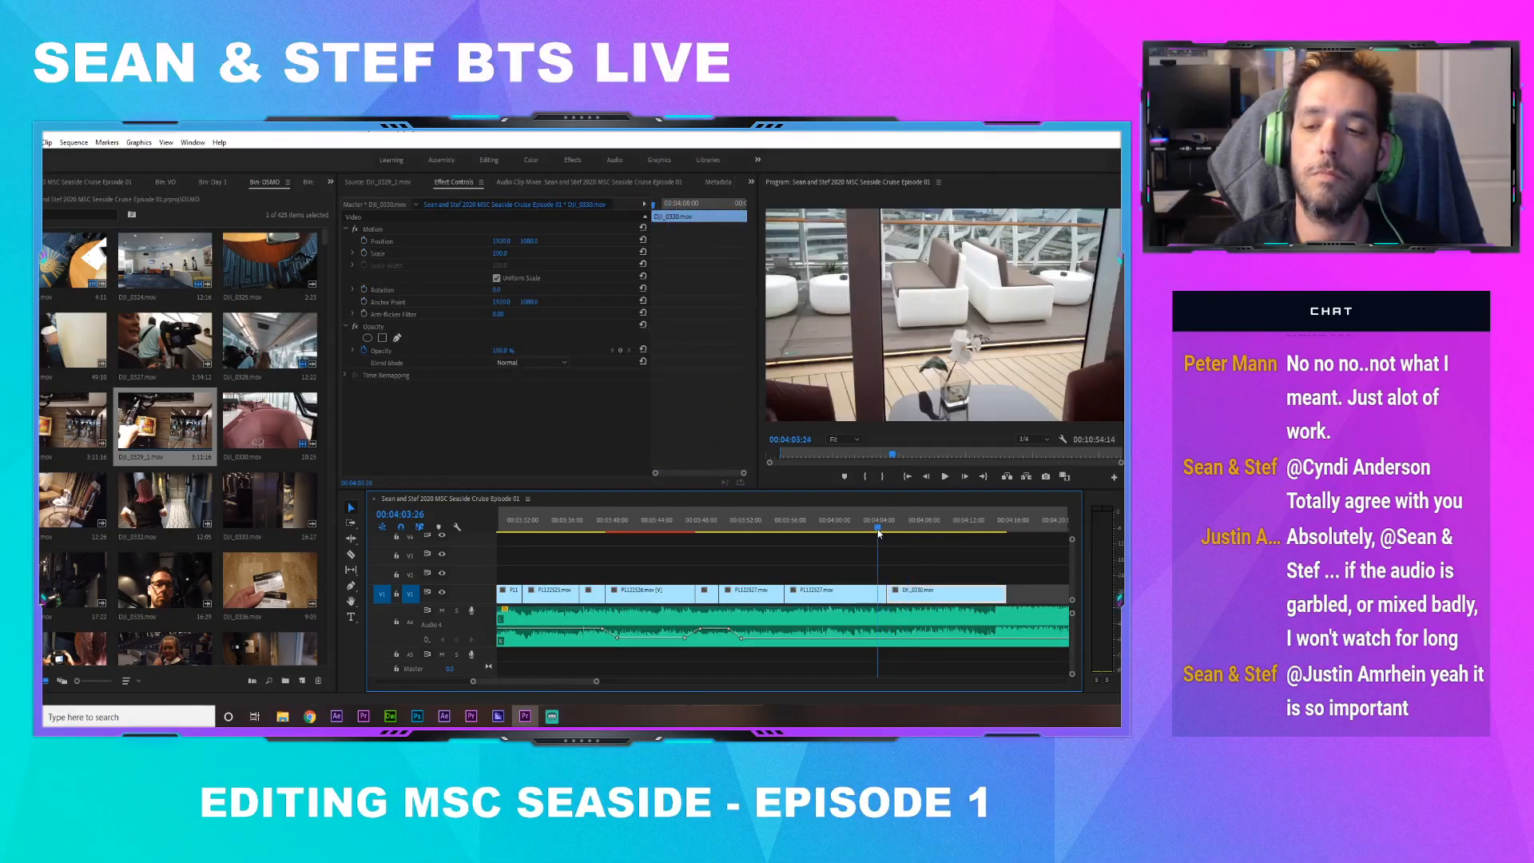
pyautogui.press('space')
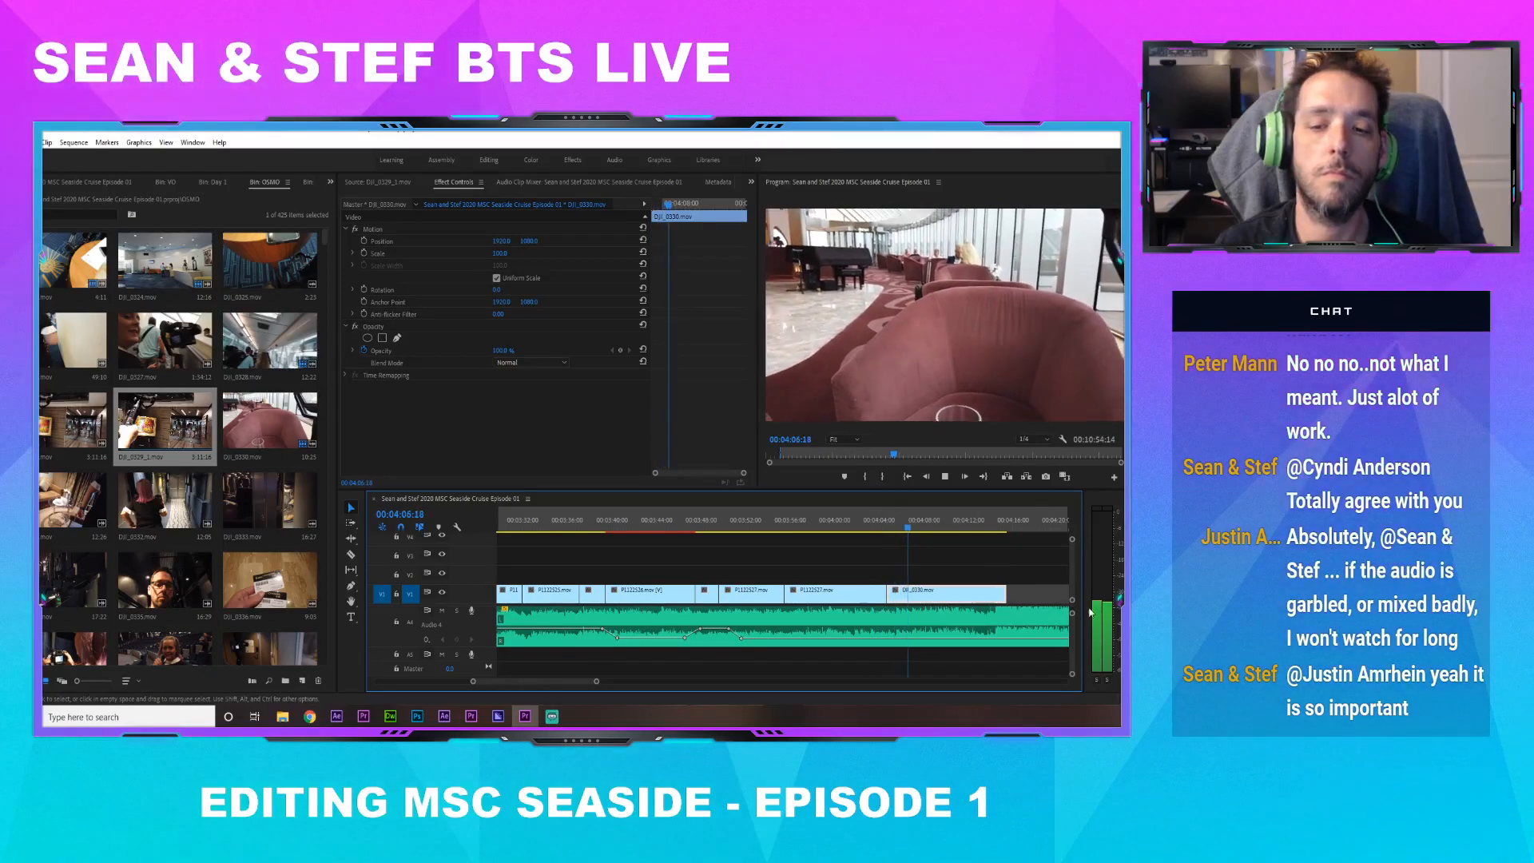
pyautogui.scroll(3, 1067, 625)
pyautogui.press('space')
# Delete the unwanted voice-over clip at about 4:12, move the one before it to 4:01, and play it
pyautogui.click(977, 637)
pyautogui.press('Delete')
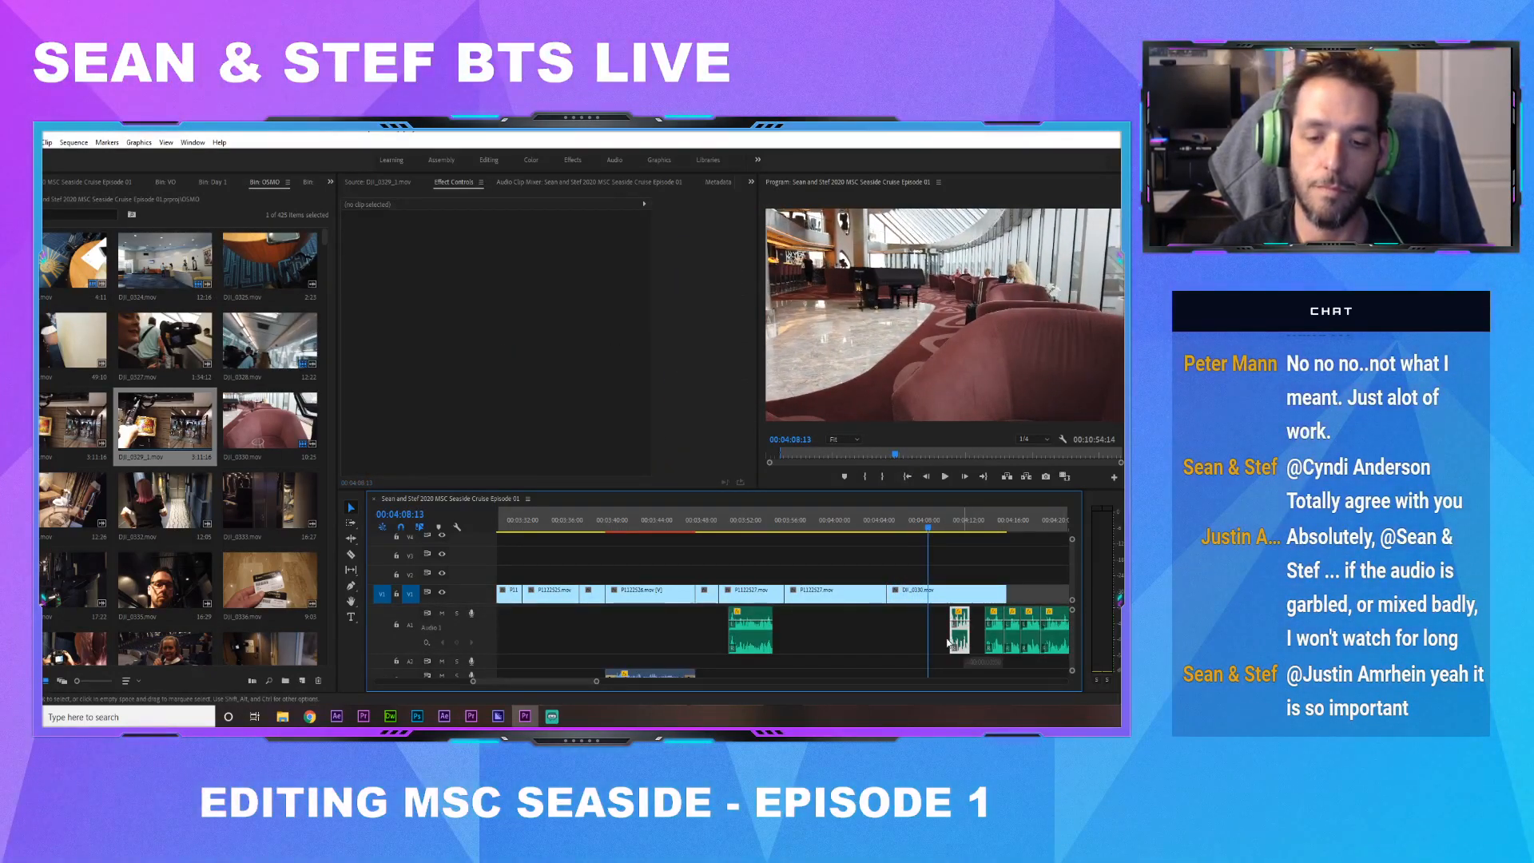
pyautogui.moveTo(959, 643); pyautogui.dragTo(859, 639)
pyautogui.click(850, 528)
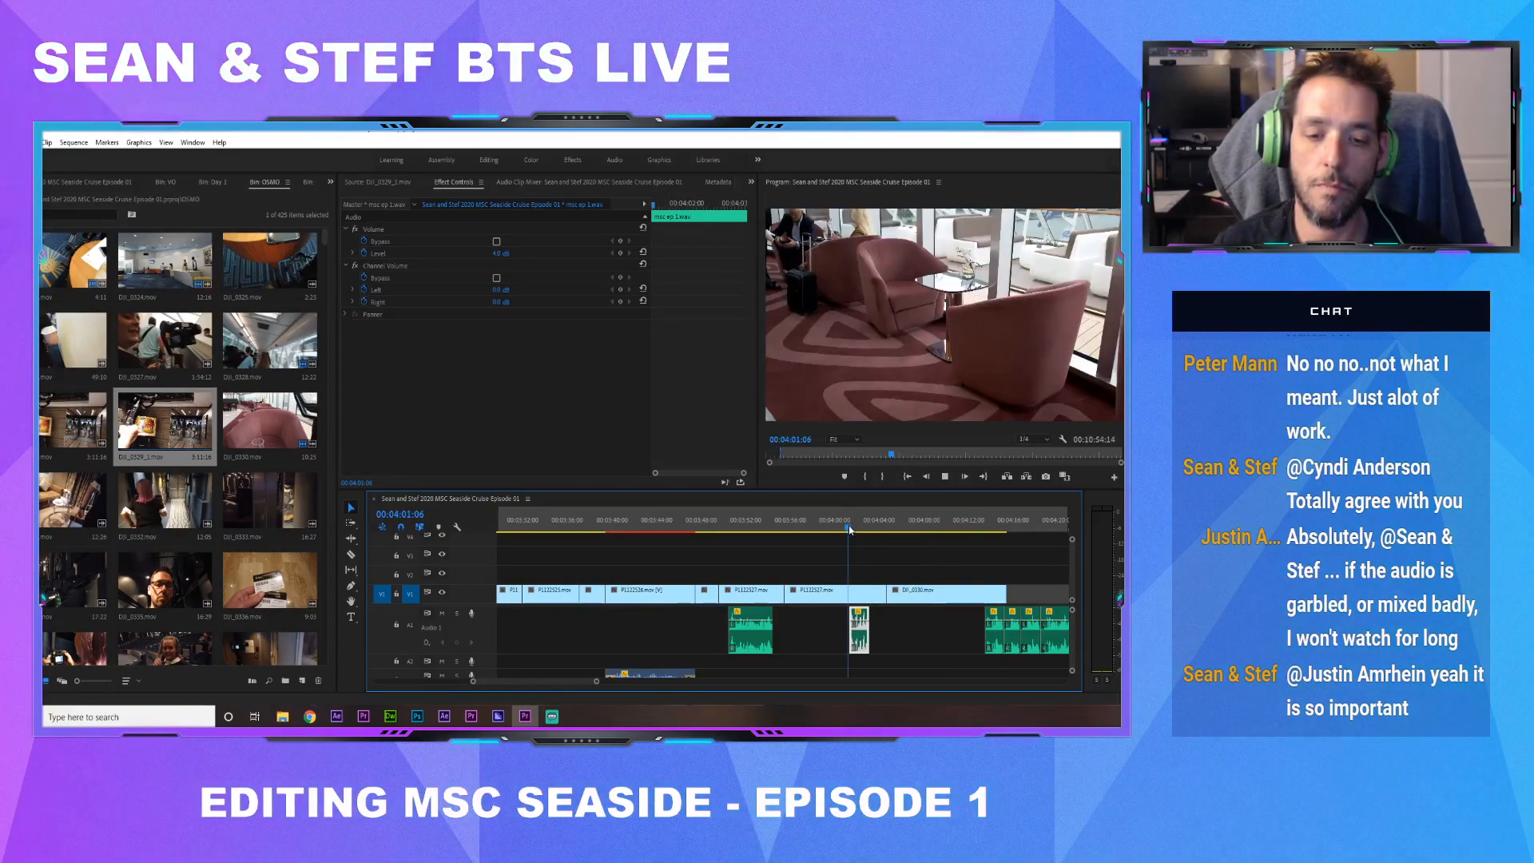
pyautogui.press('space')
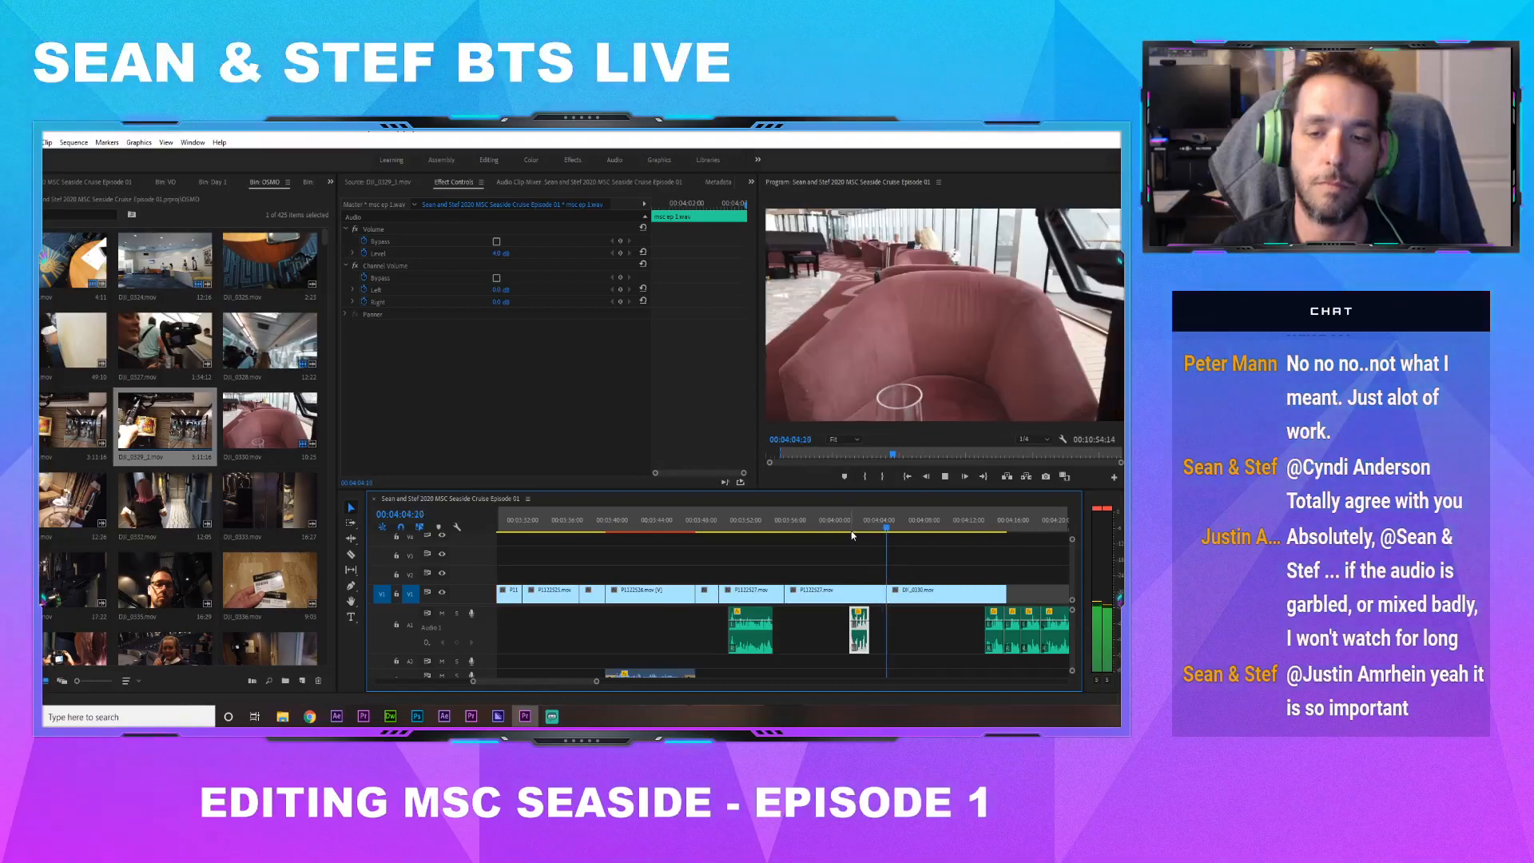
# Delete the lounge b-roll shot following the drinks shot, move DJI_0330.mov into its place at about 3:55, and play the cut
pyautogui.click(783, 525)
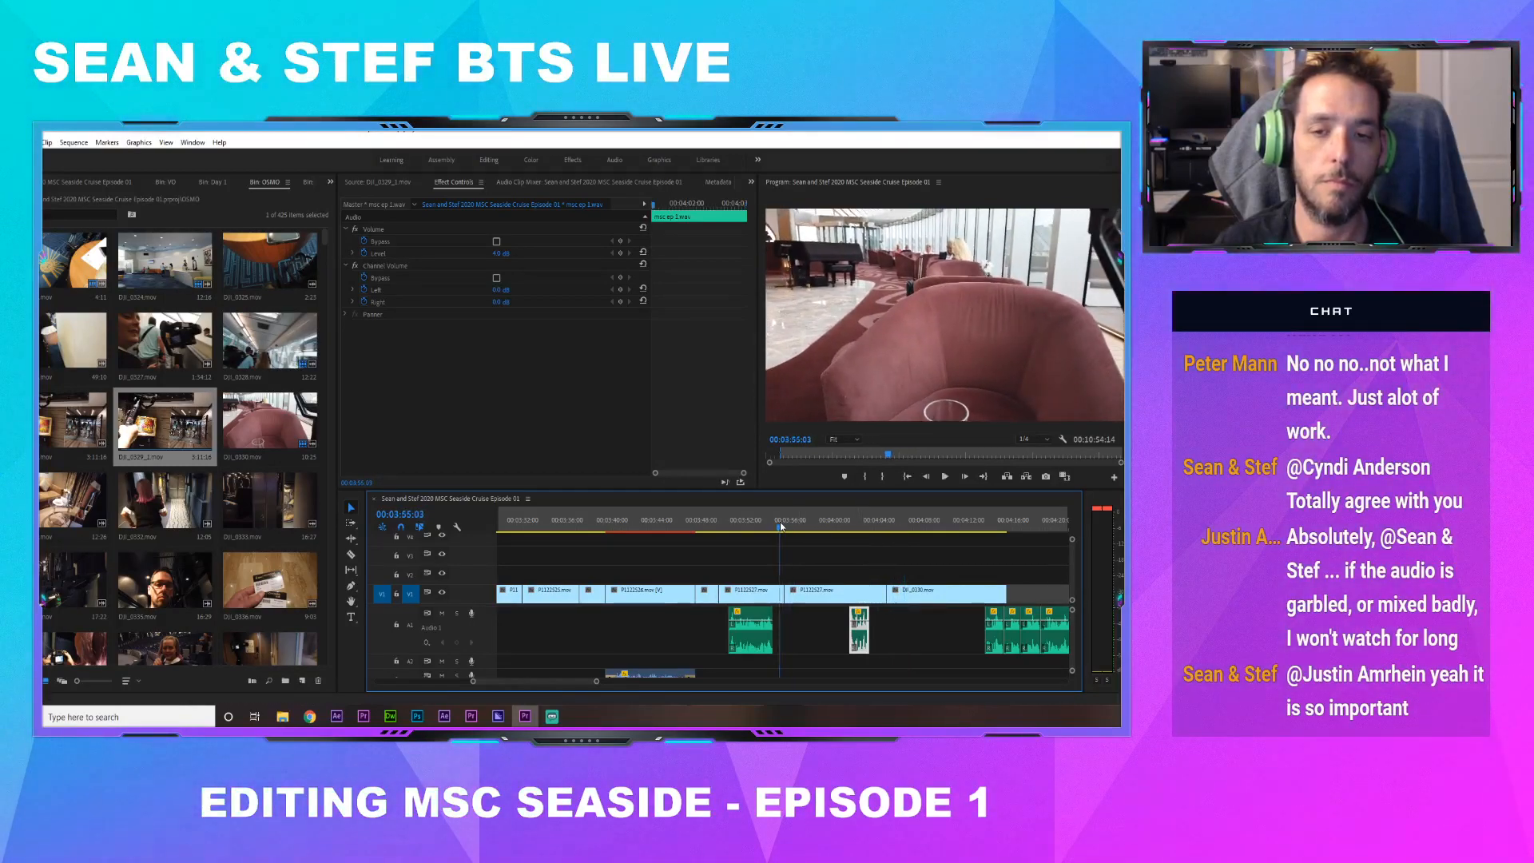
pyautogui.moveTo(762, 528); pyautogui.dragTo(815, 527)
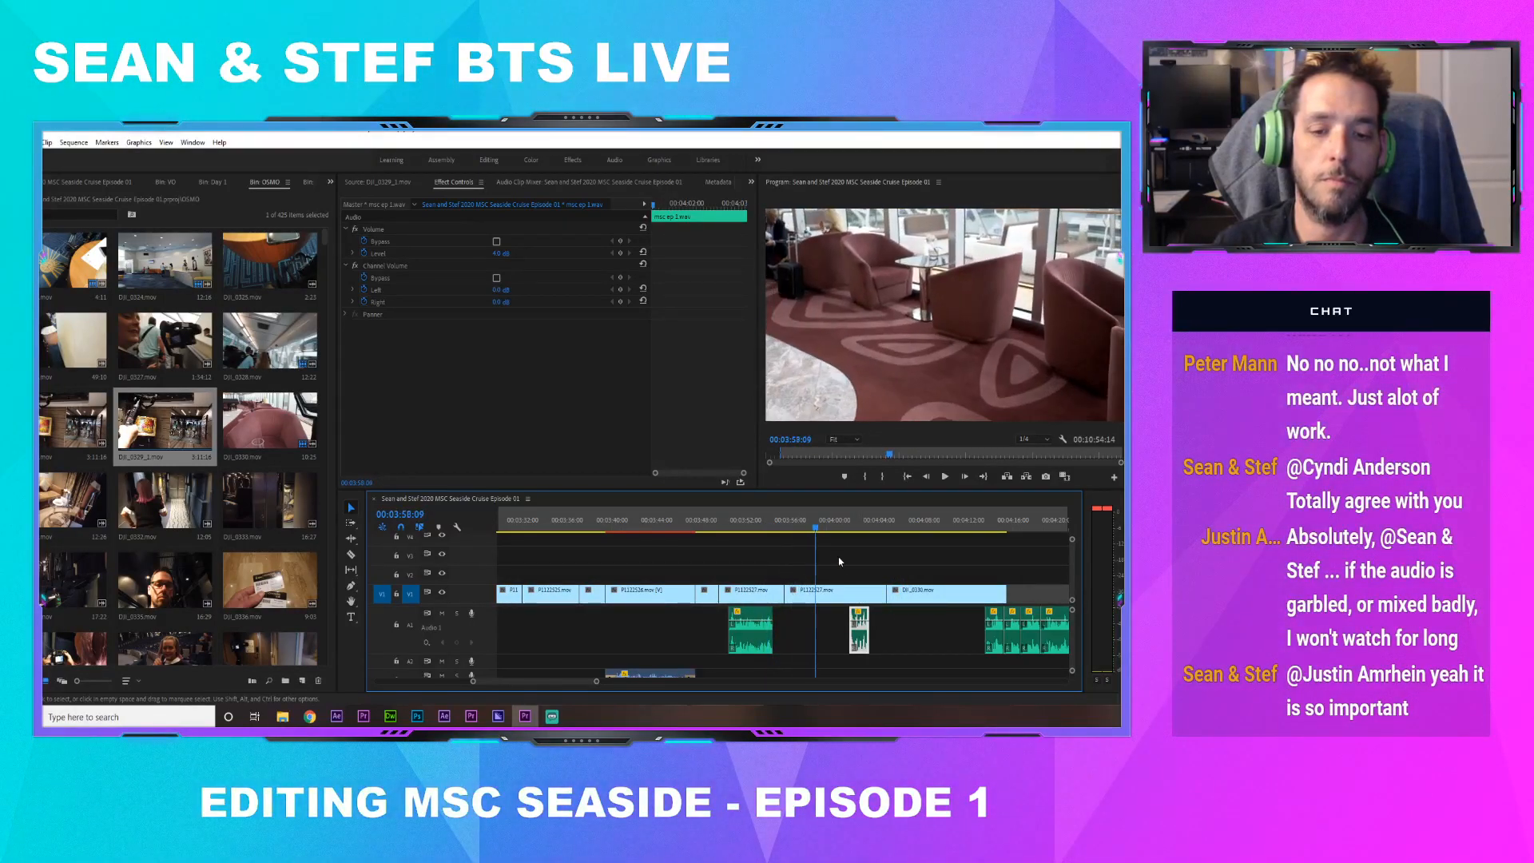
pyautogui.click(843, 595)
pyautogui.press('Delete')
pyautogui.moveTo(911, 594); pyautogui.dragTo(808, 595)
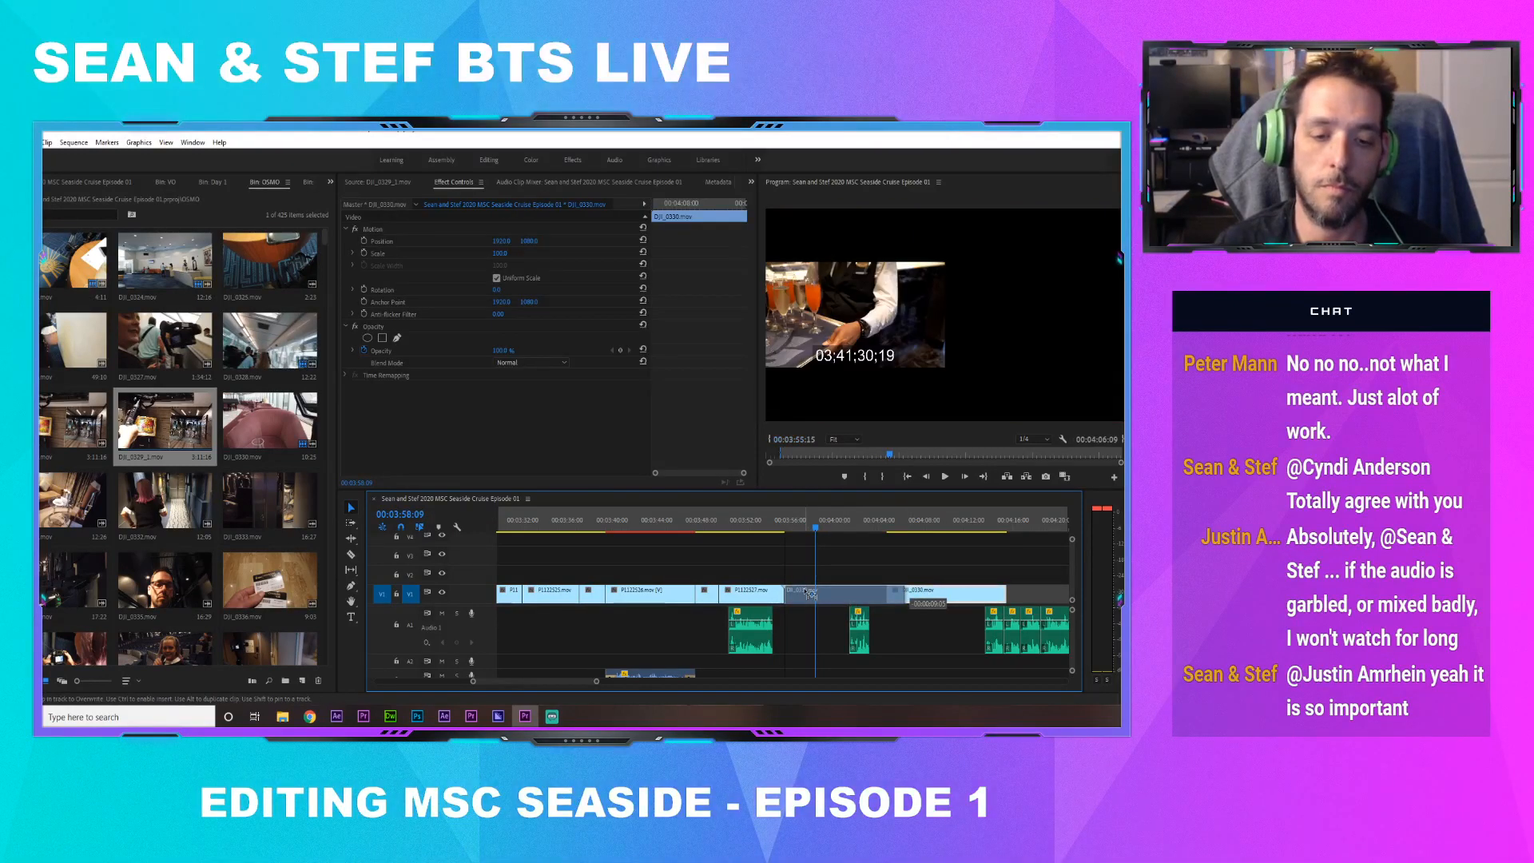
pyautogui.click(779, 527)
pyautogui.press('space')
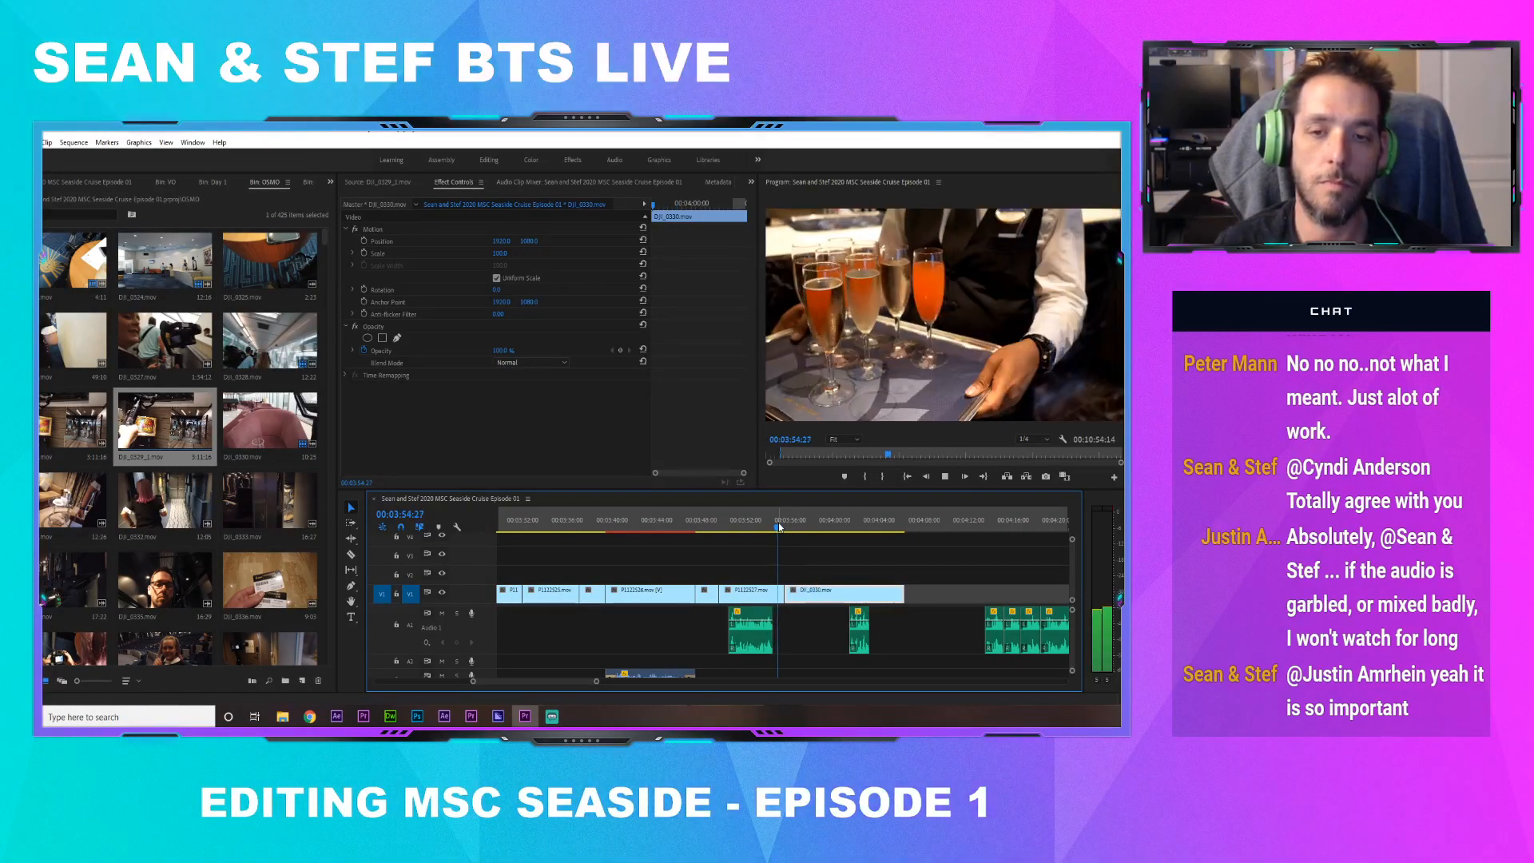
# Move the voice-over clip to start at about 3:57 and place the next two clips directly behind it, checking by playback
pyautogui.moveTo(854, 627); pyautogui.dragTo(810, 631)
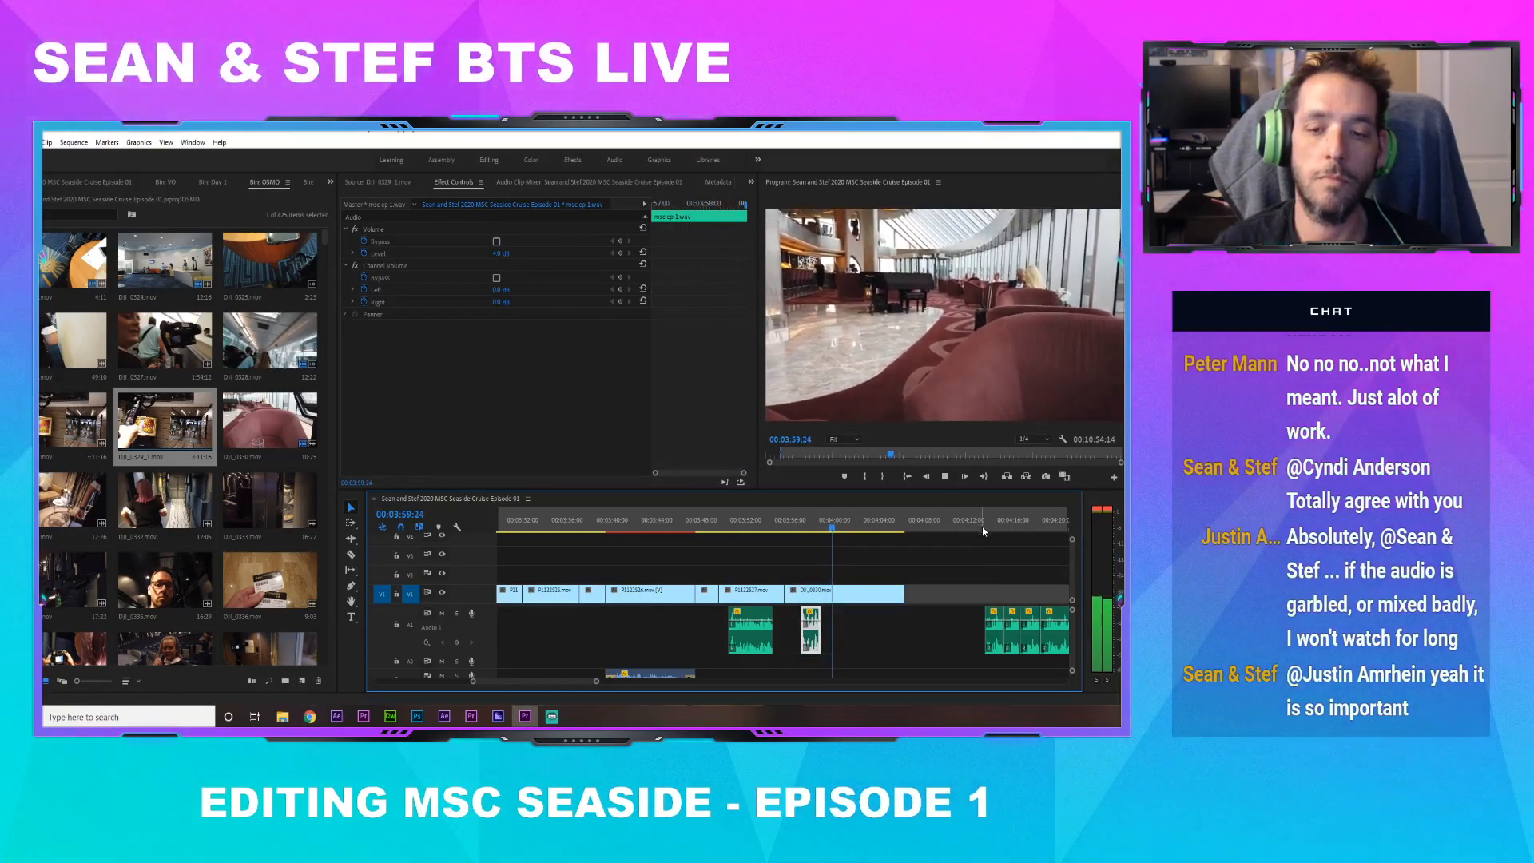
pyautogui.press('space')
pyautogui.moveTo(997, 637); pyautogui.dragTo(833, 631)
pyautogui.click(791, 526)
pyautogui.press('space')
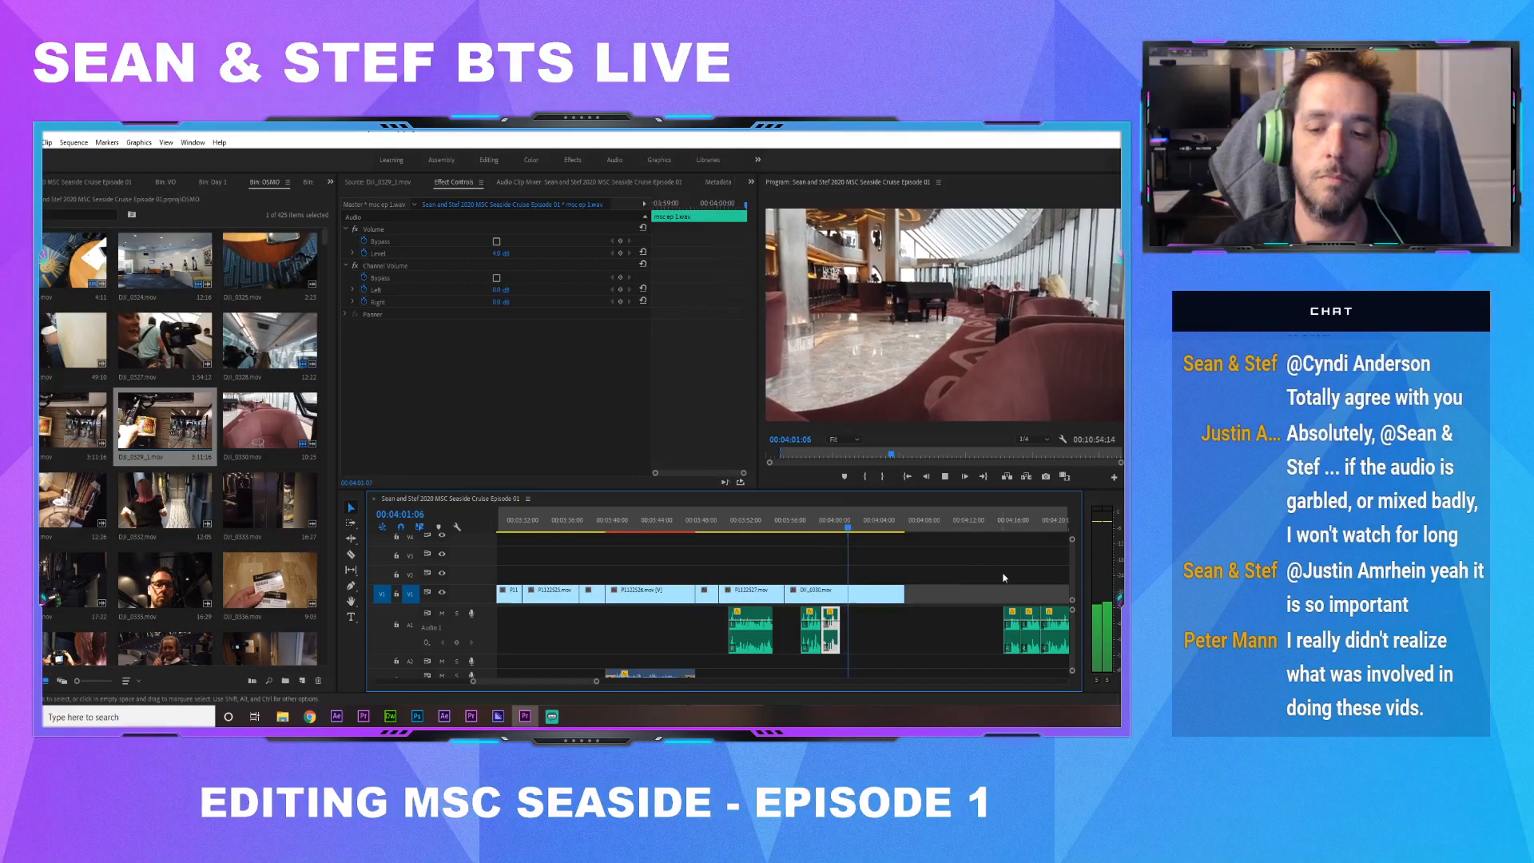
pyautogui.press('space')
pyautogui.moveTo(1009, 629); pyautogui.dragTo(846, 631)
pyautogui.click(843, 527)
pyautogui.press('space')
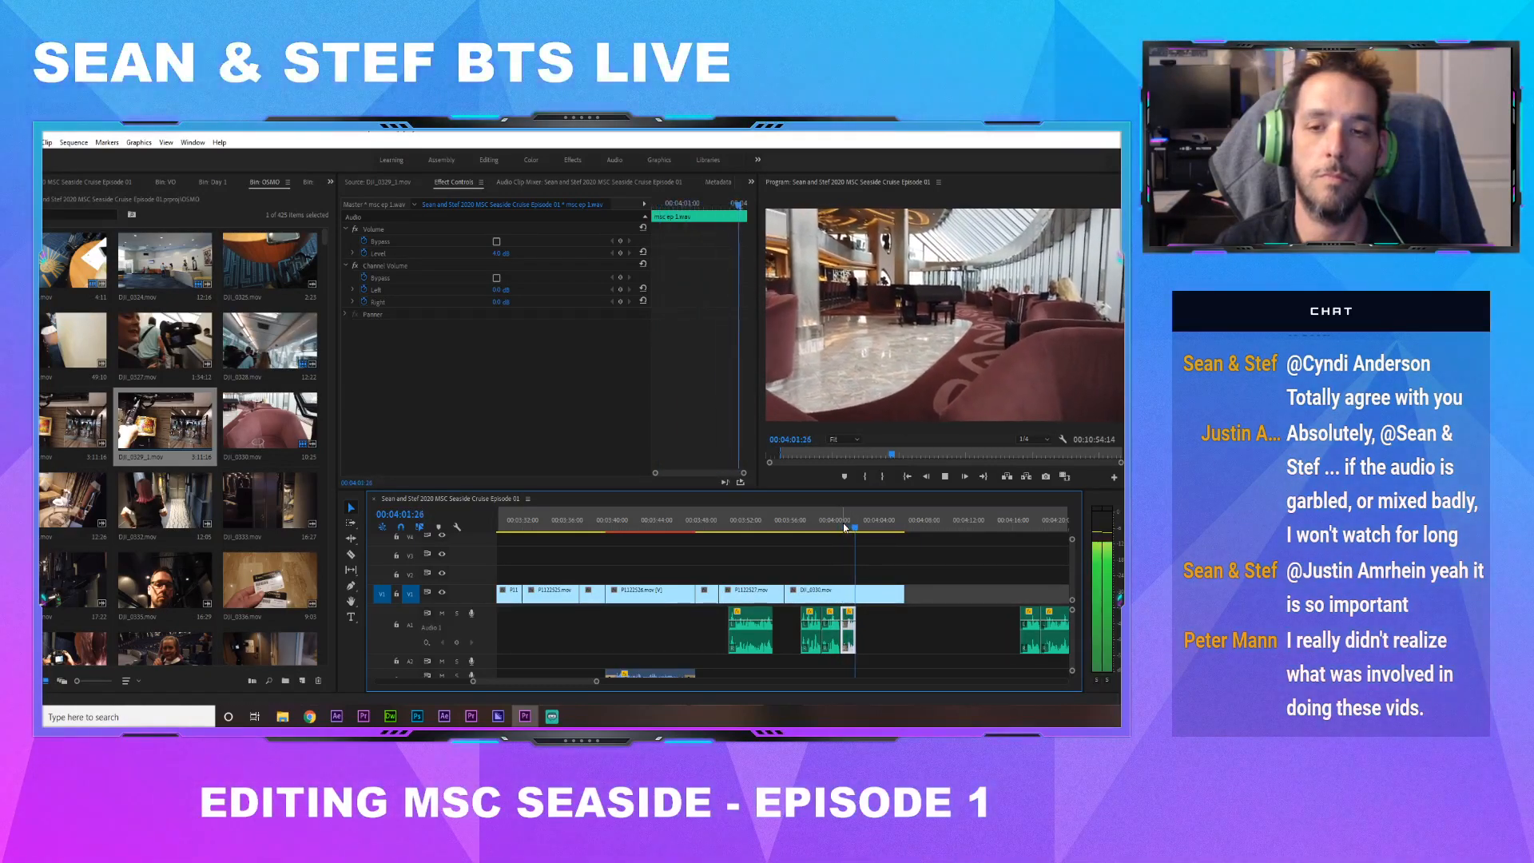
# Append the last two relocated voice-over clips to the row, extend DJI_0330.mov to about 4:08, and play the result
pyautogui.press('space')
pyautogui.moveTo(1033, 635); pyautogui.dragTo(871, 636)
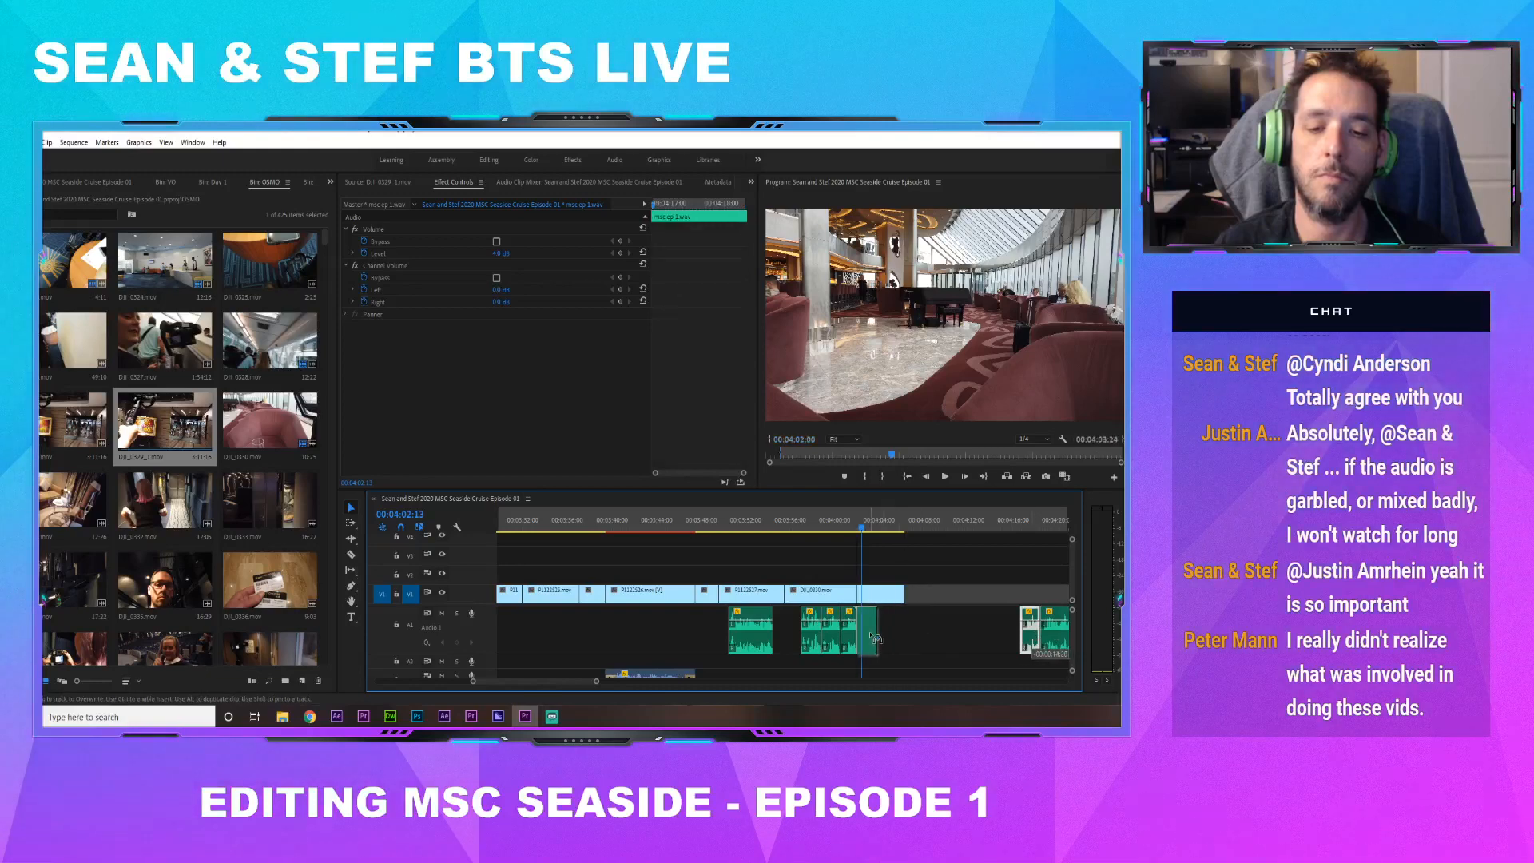
pyautogui.press('space')
pyautogui.press('space')
pyautogui.moveTo(1057, 631); pyautogui.dragTo(952, 591)
pyautogui.press('space')
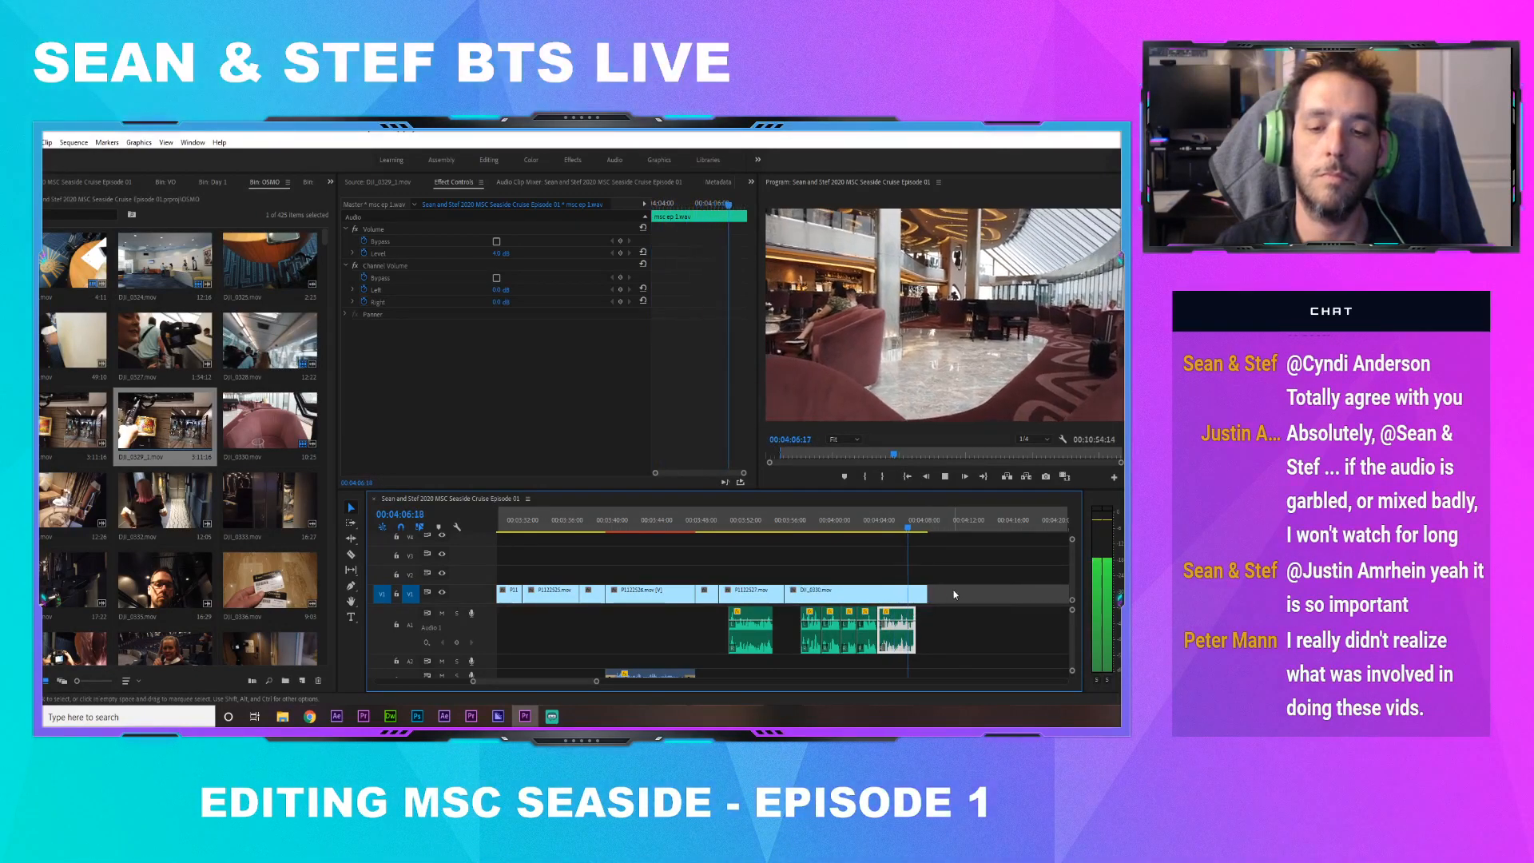
pyautogui.press('space')
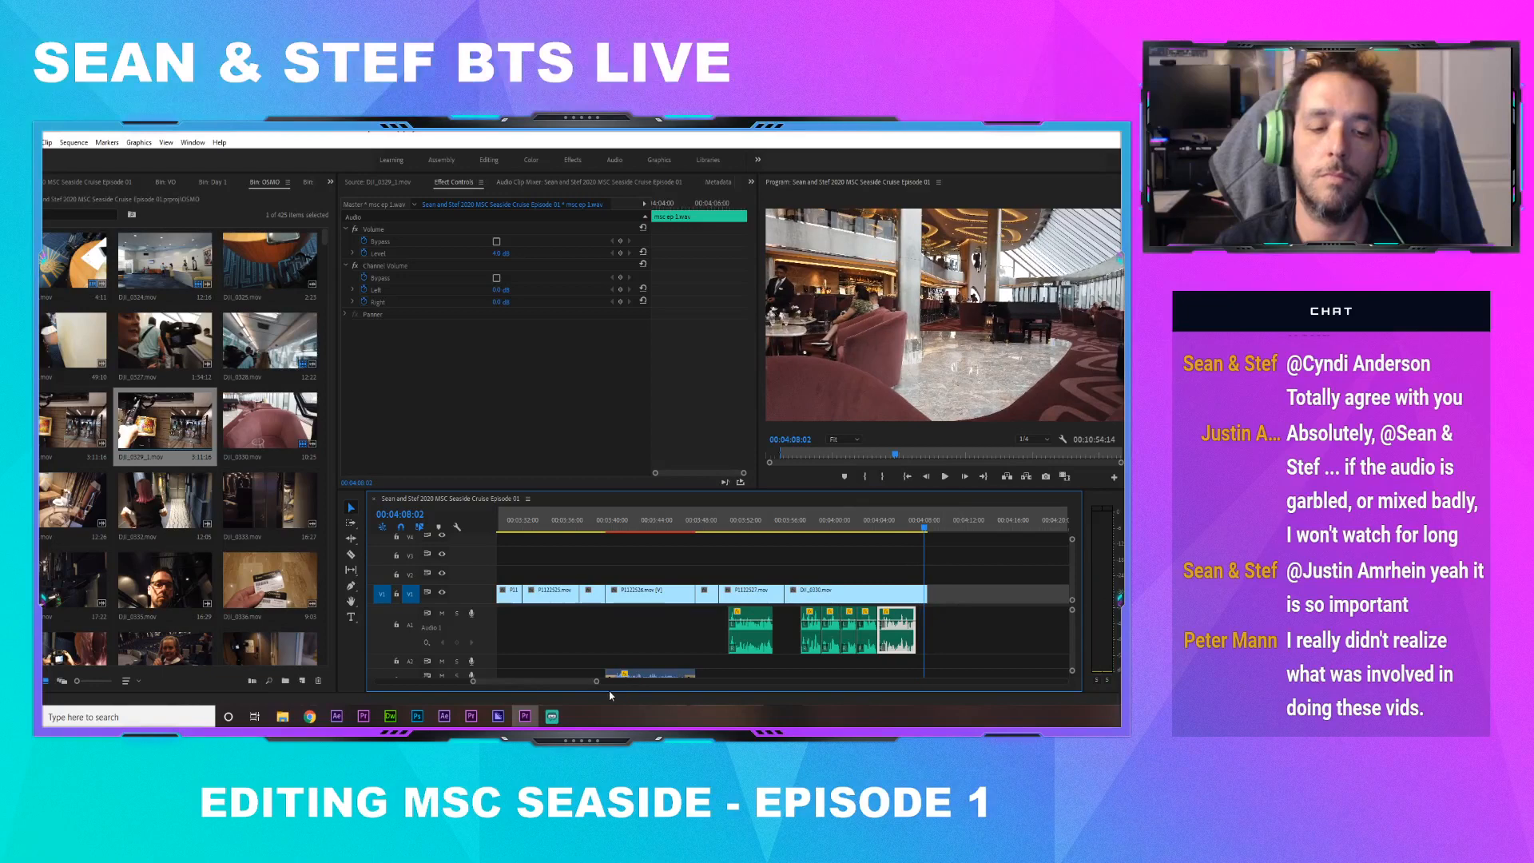
# Delete the leftover voice-over fragment at about 4:22 and save the project
pyautogui.moveTo(595, 683); pyautogui.dragTo(671, 682)
pyautogui.click(835, 520)
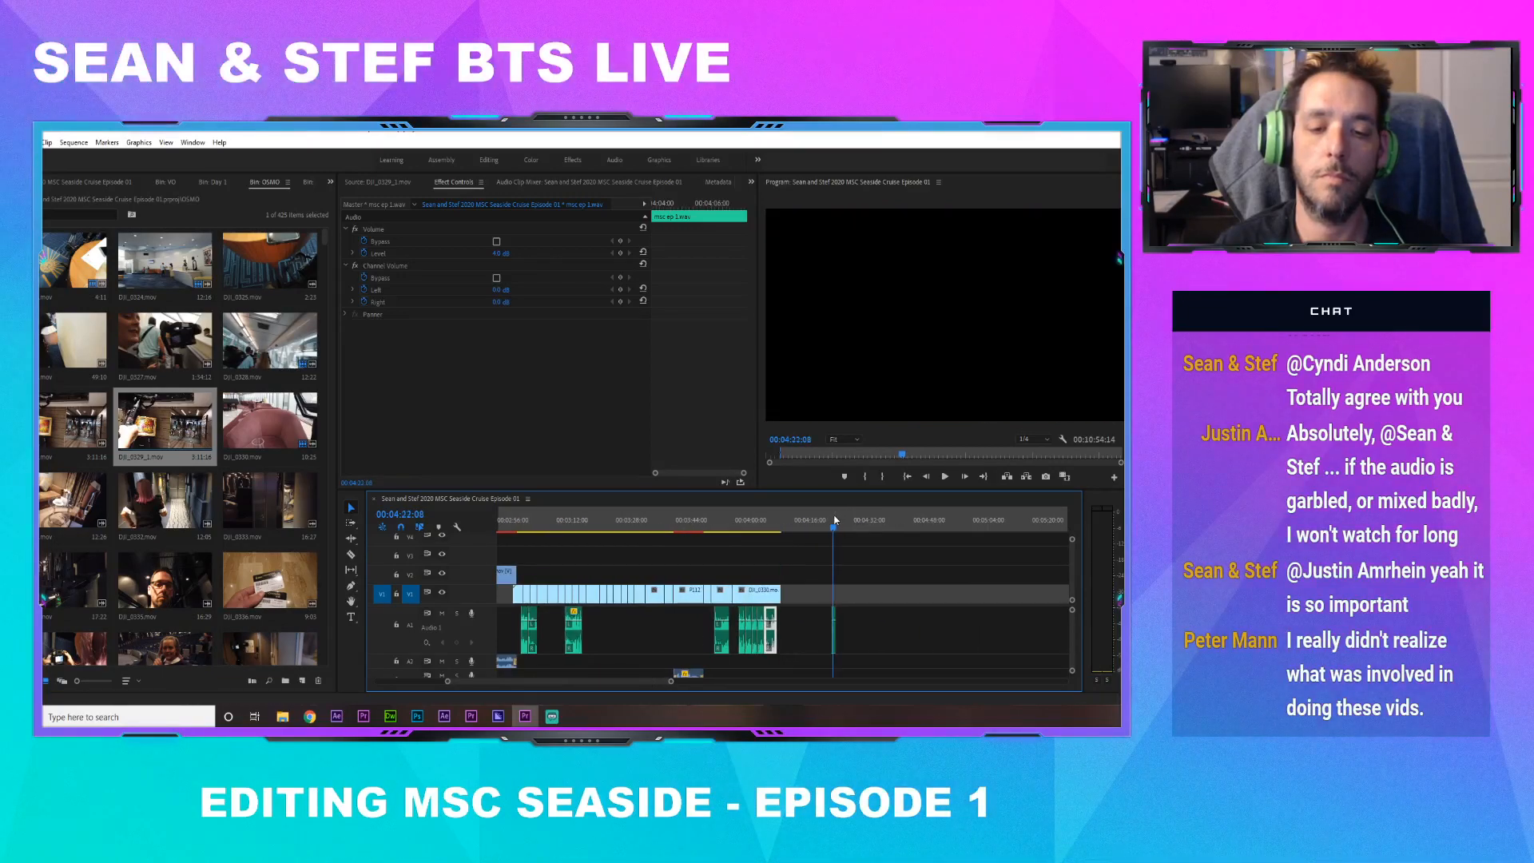
pyautogui.moveTo(1072, 675); pyautogui.dragTo(787, 675)
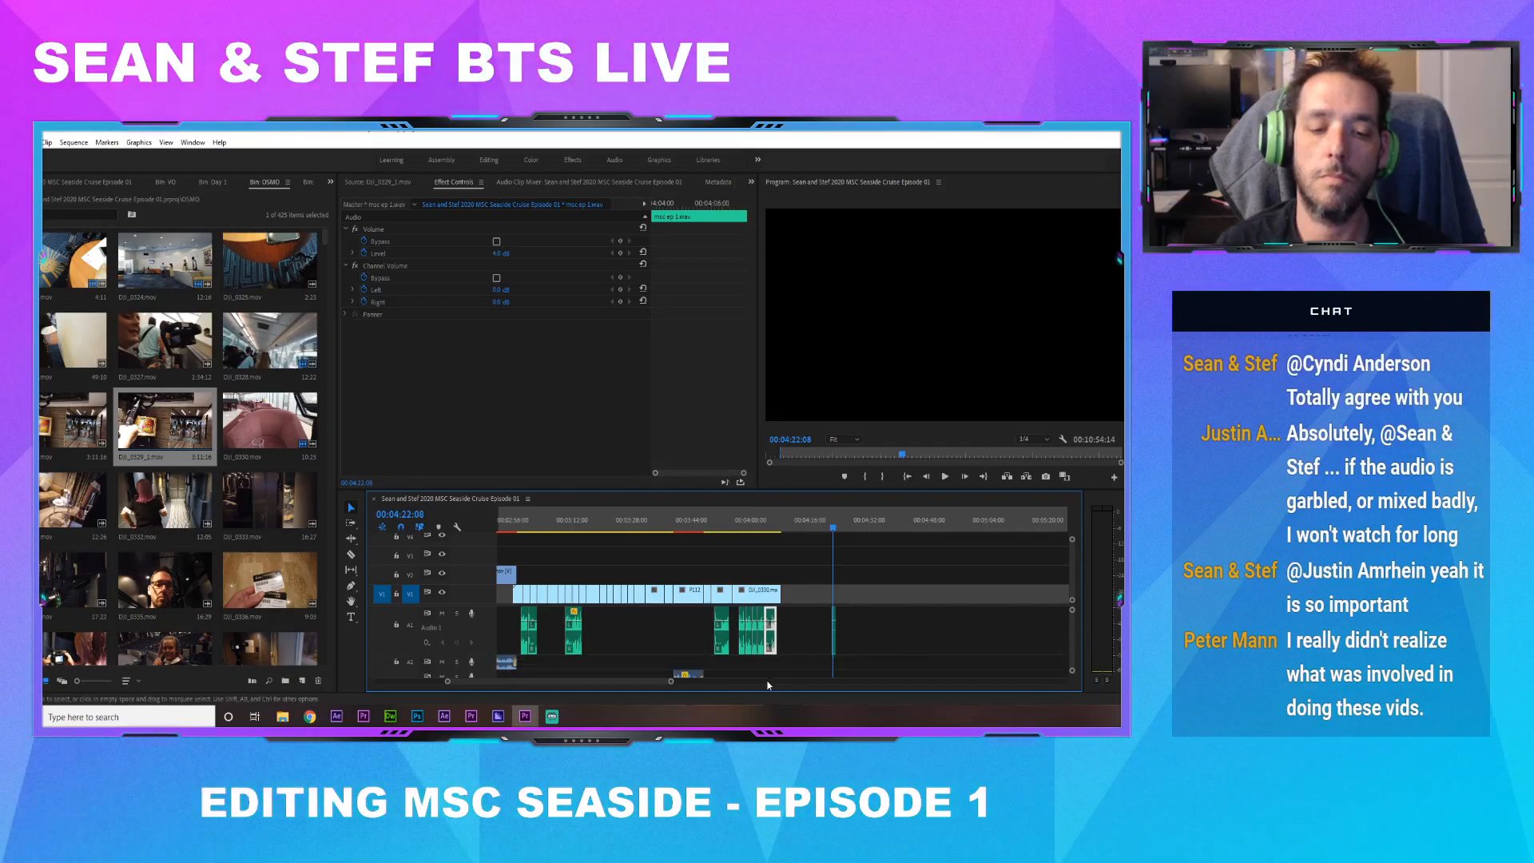
pyautogui.moveTo(670, 684); pyautogui.dragTo(619, 682)
pyautogui.click(783, 646)
pyautogui.press('Delete')
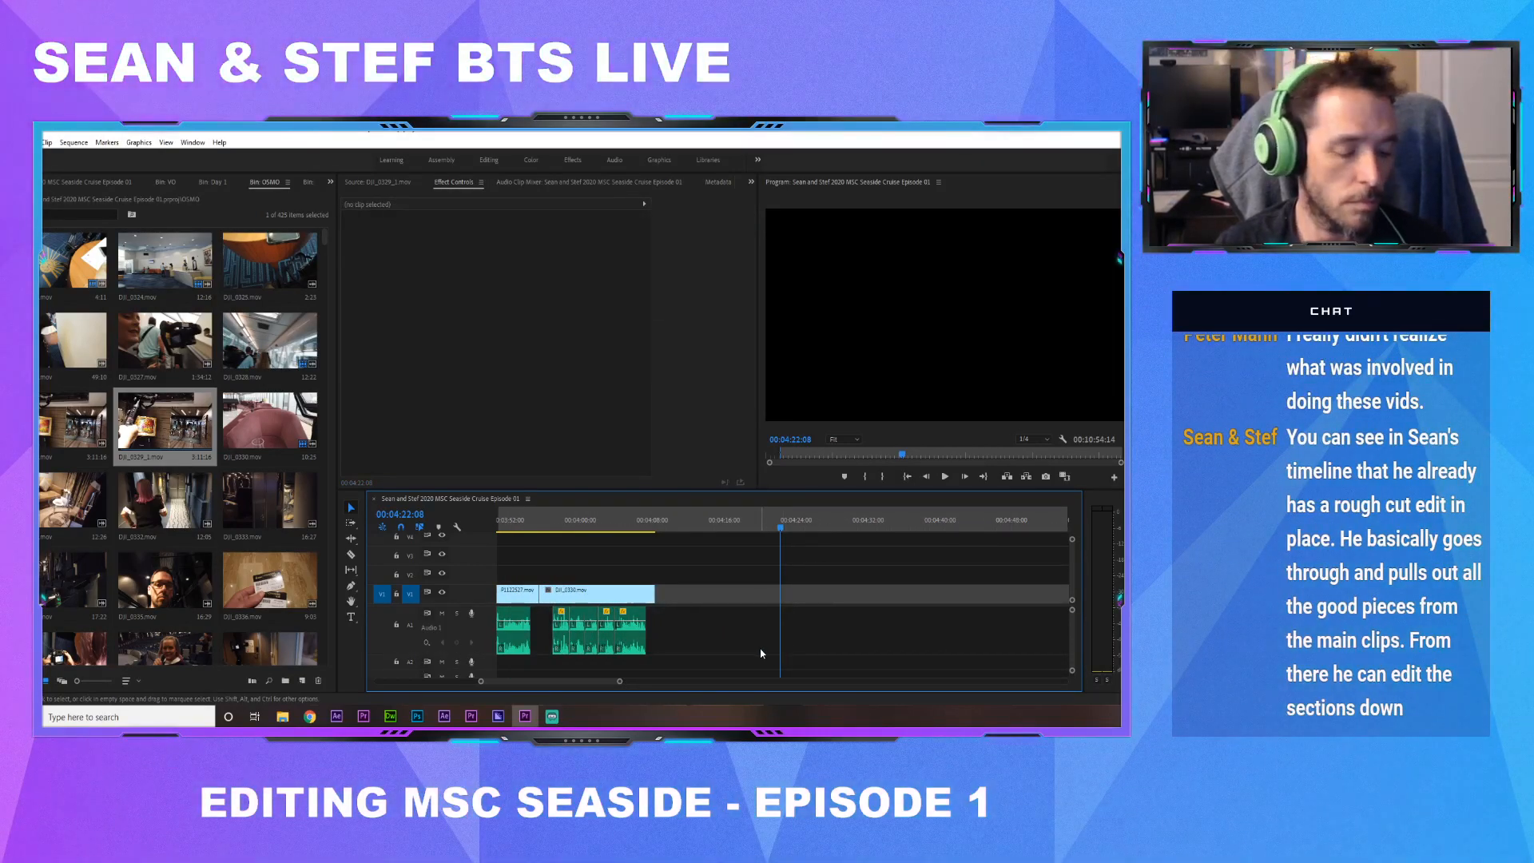
pyautogui.hotkey('ctrl', 's')
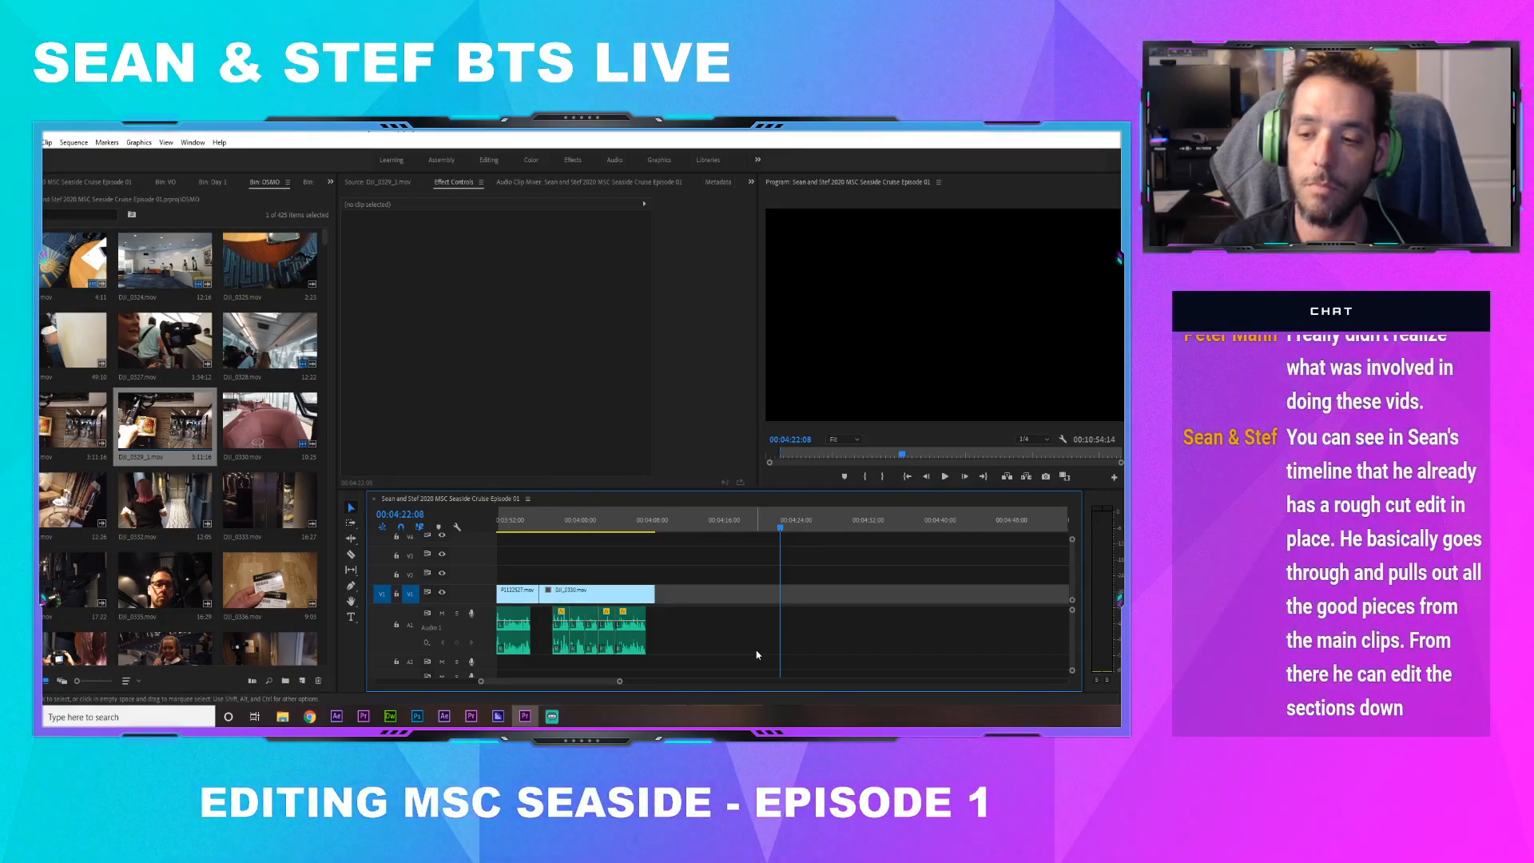
pyautogui.moveTo(618, 684); pyautogui.dragTo(825, 695)
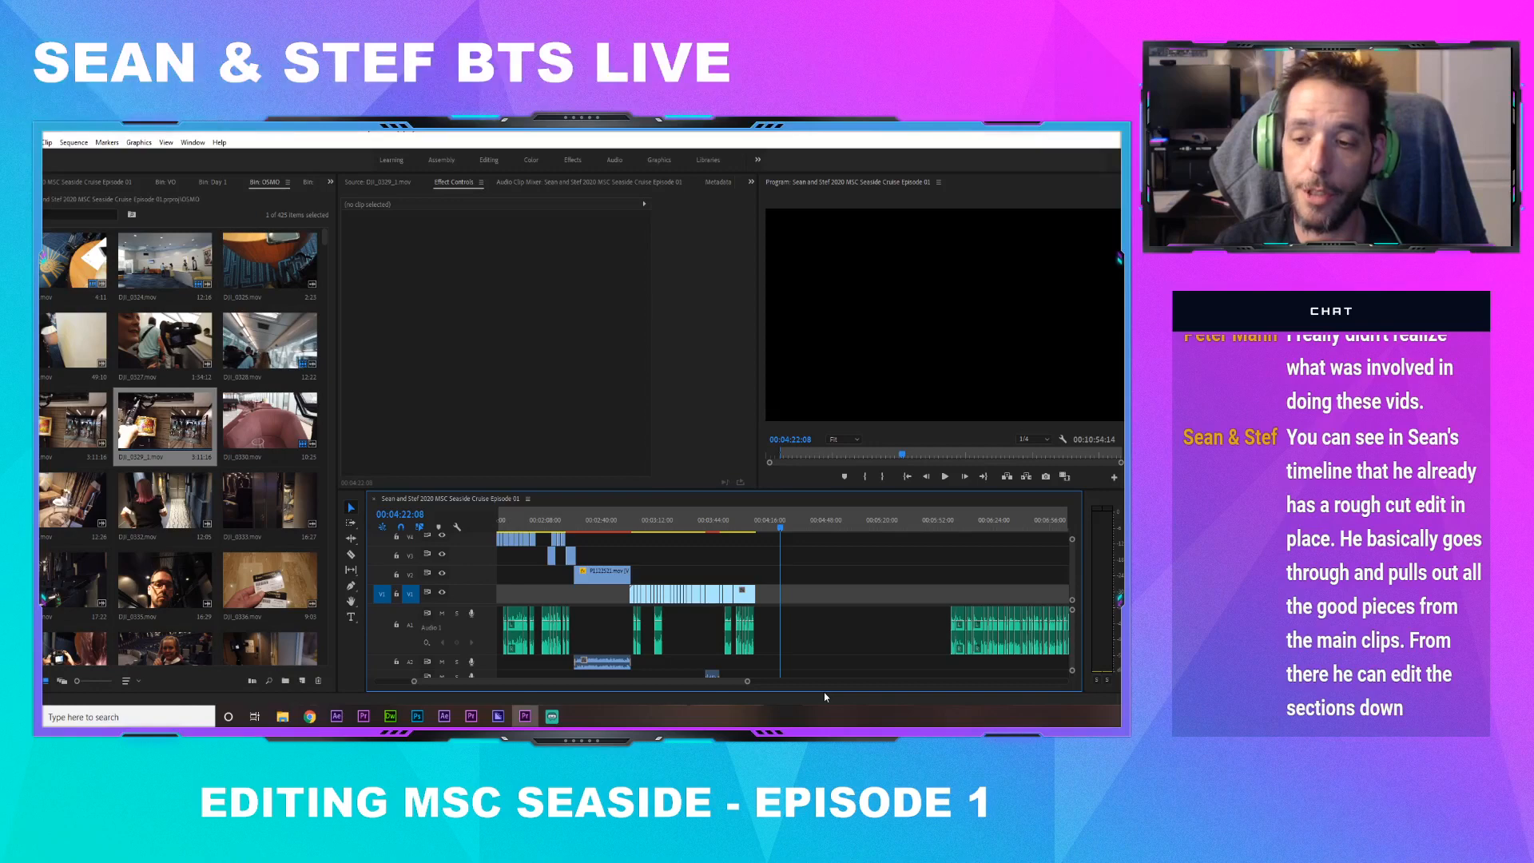
pyautogui.moveTo(751, 687); pyautogui.dragTo(956, 689)
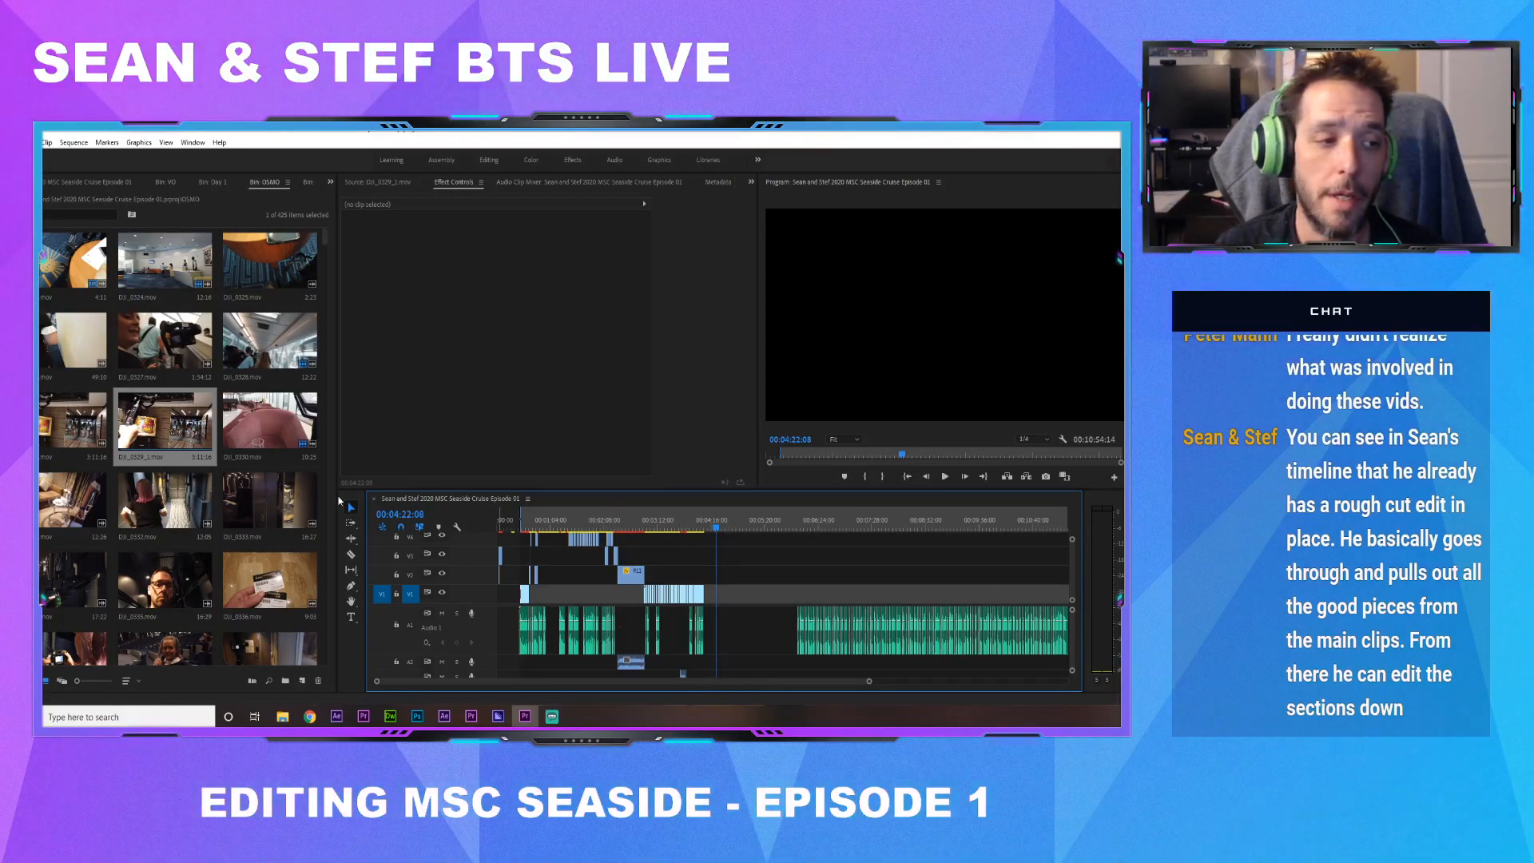
# Preview the buffet, cabin, bedroom and bathroom clips in the Day 1 bin to look for usable b-roll
pyautogui.click(211, 182)
pyautogui.doubleClick(170, 357)
pyautogui.doubleClick(166, 422)
pyautogui.doubleClick(169, 502)
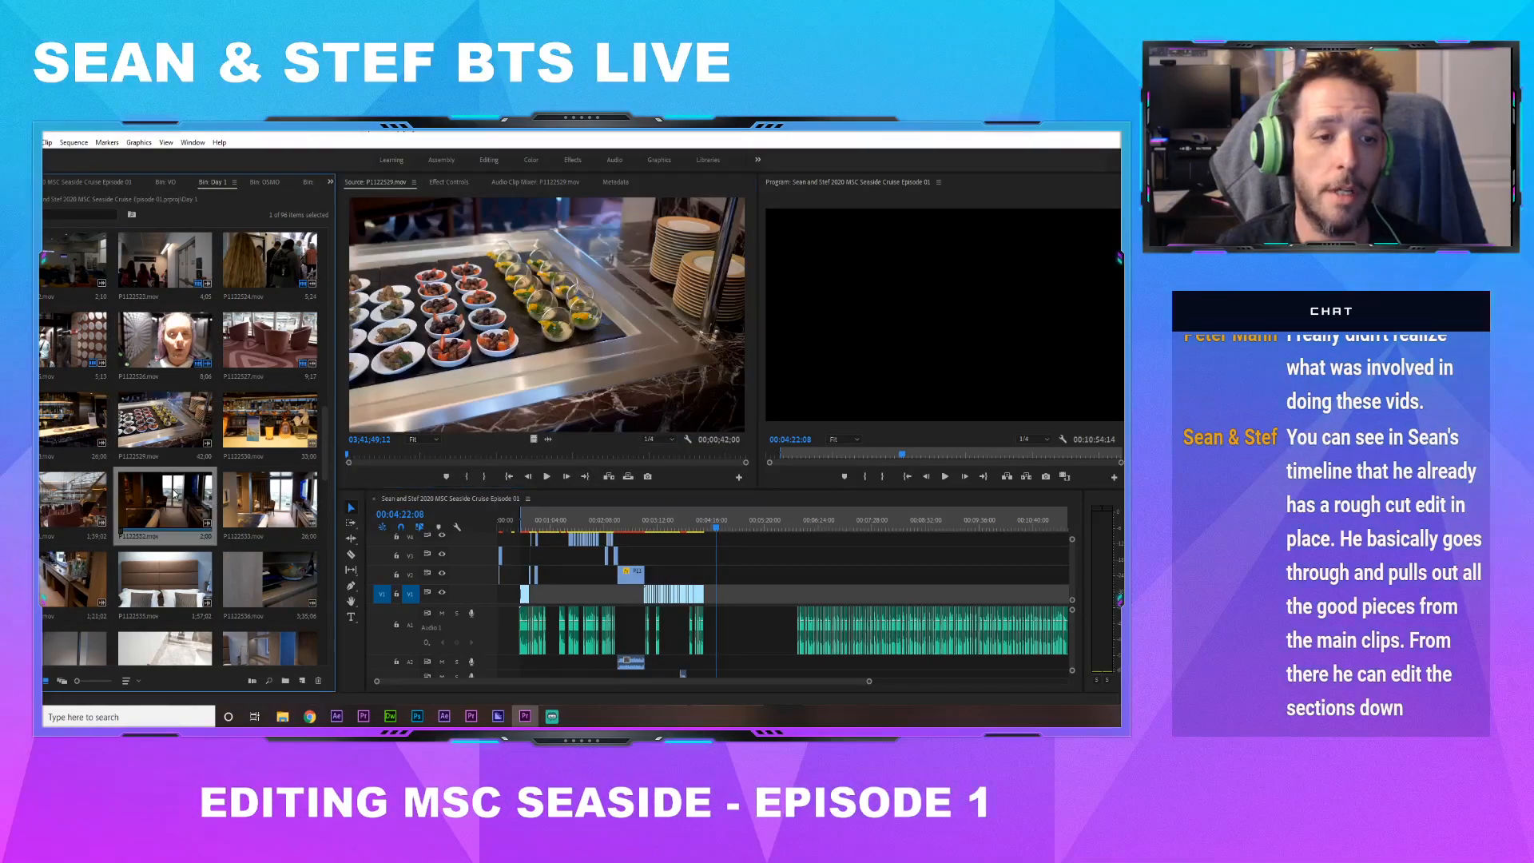
pyautogui.doubleClick(171, 559)
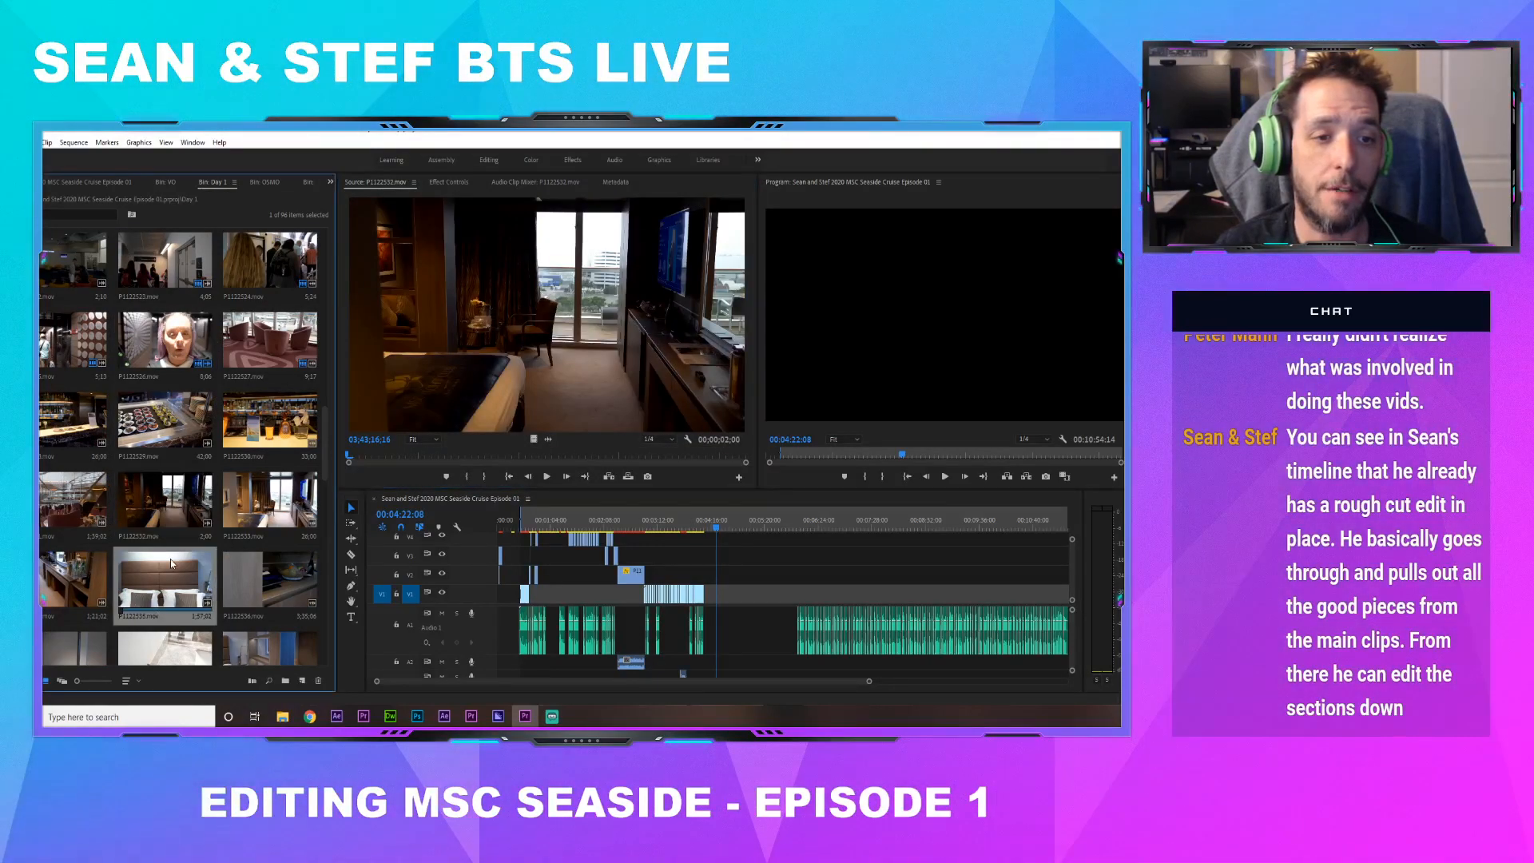
pyautogui.doubleClick(262, 578)
pyautogui.doubleClick(179, 647)
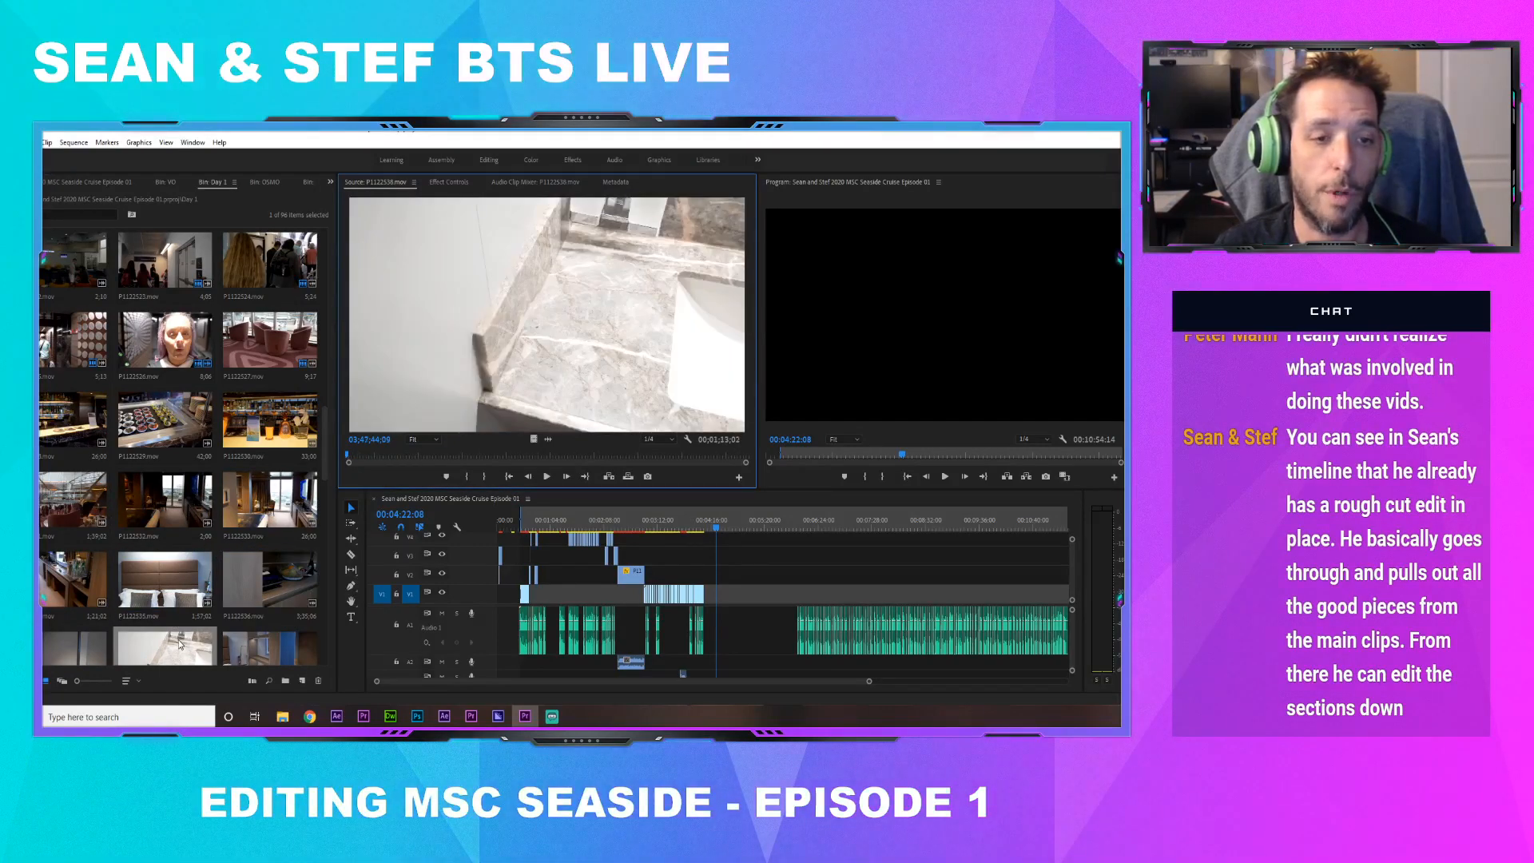
# Examine the luggage-tag clips and the dark talking shot of the couple in the Day 1 bin, playing through the luggage-tag footage
pyautogui.scroll(5, 180, 647)
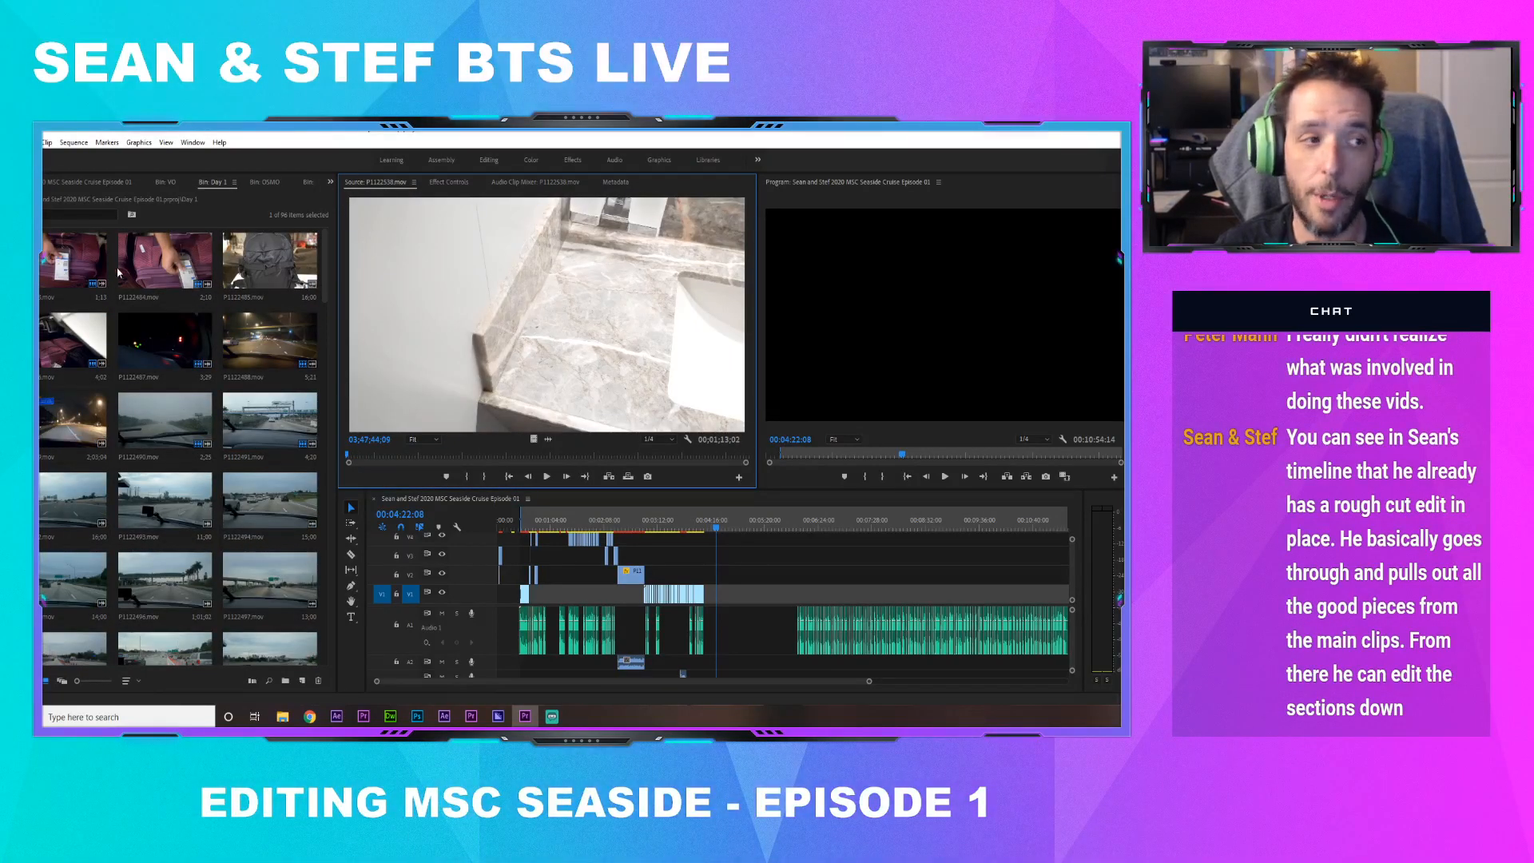
pyautogui.doubleClick(96, 268)
pyautogui.scroll(-15, 132, 378)
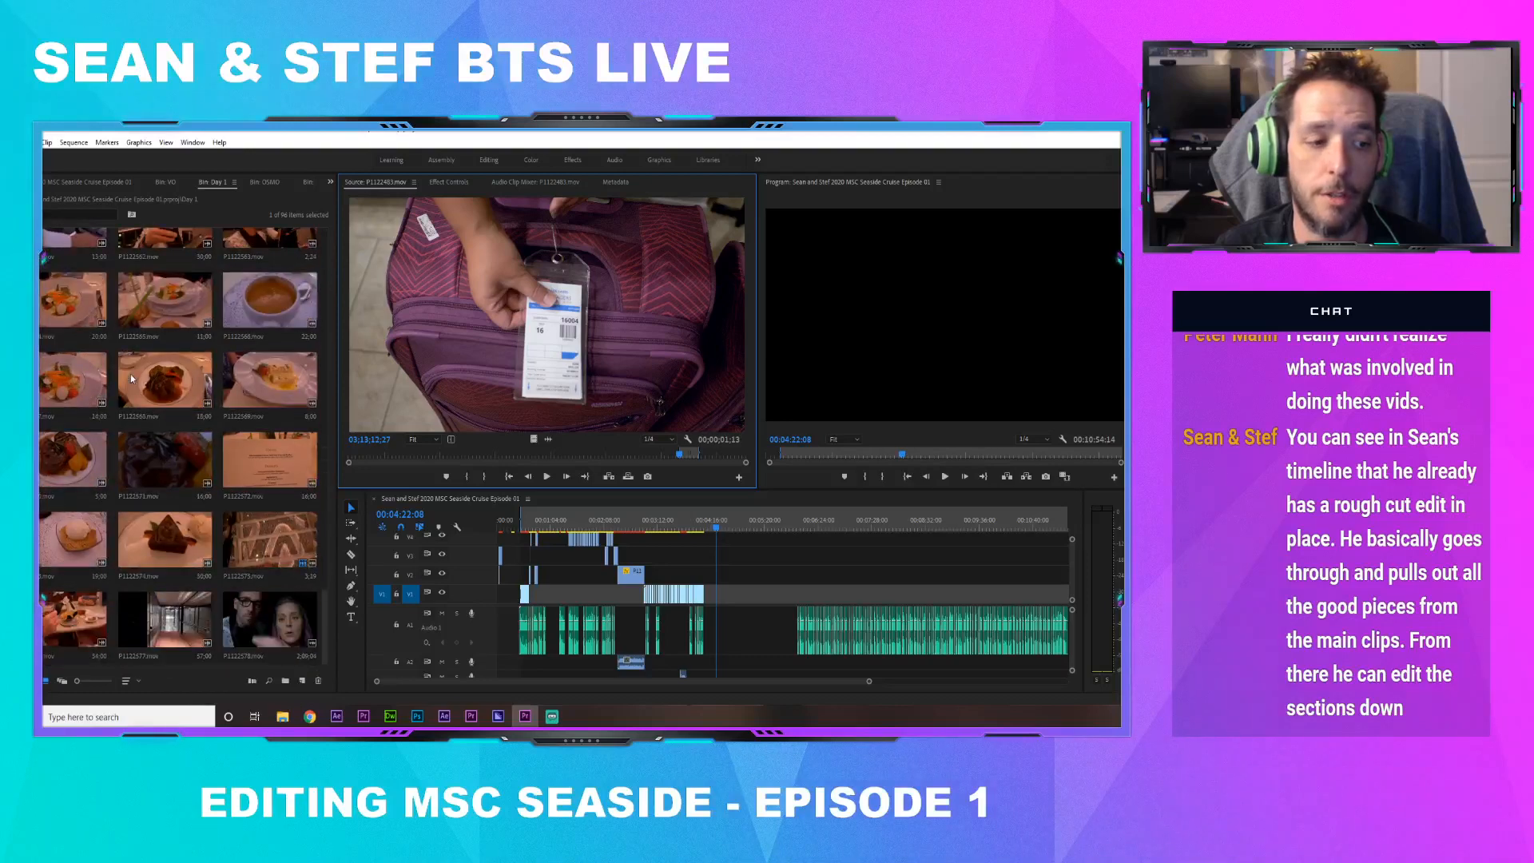
pyautogui.doubleClick(268, 619)
pyautogui.scroll(5, 205, 434)
pyautogui.scroll(20, 206, 434)
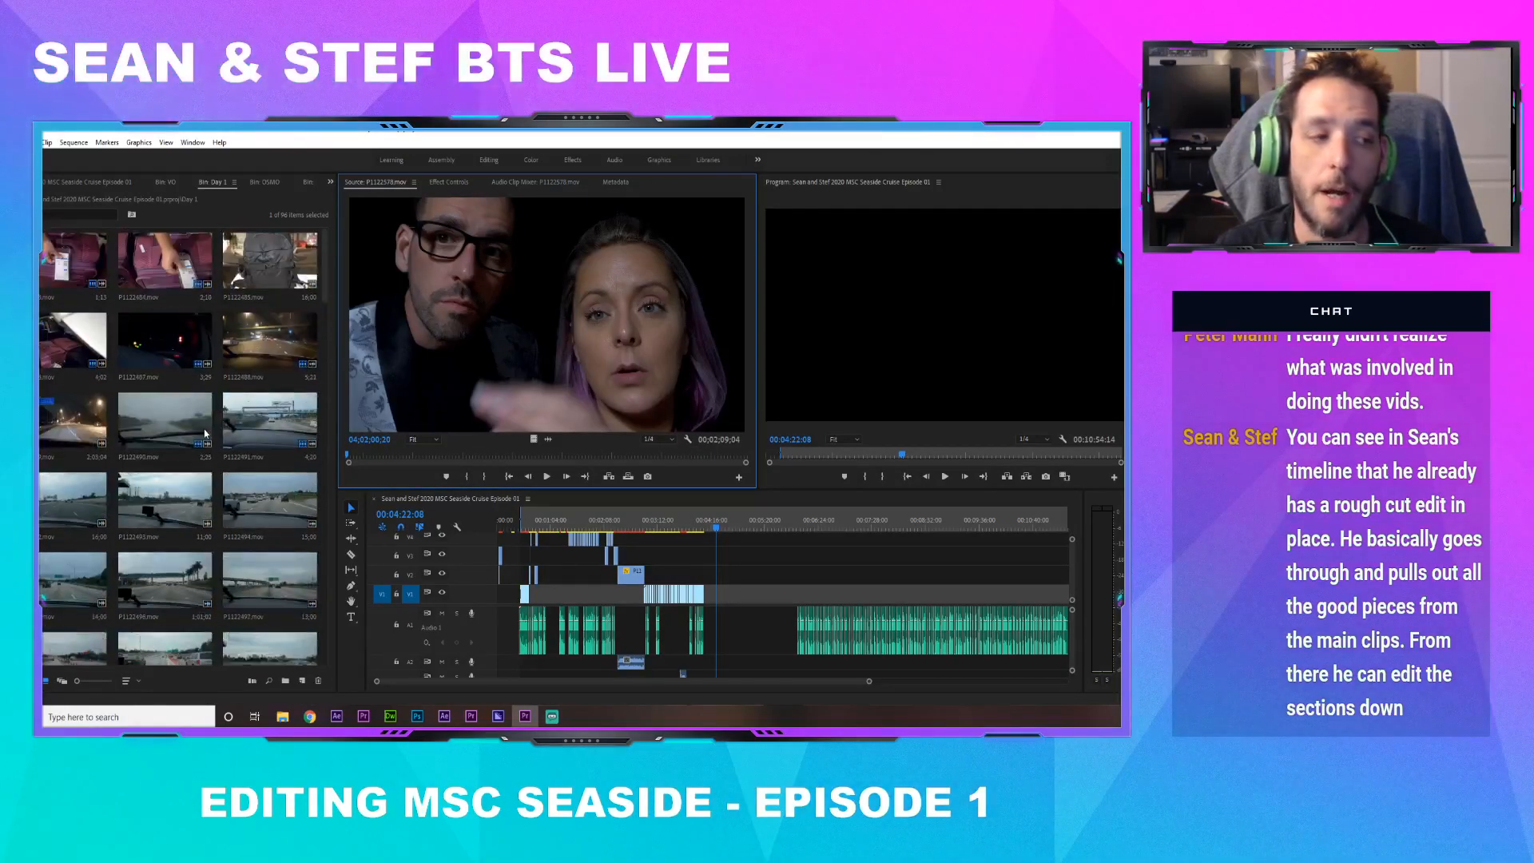
pyautogui.doubleClick(57, 268)
pyautogui.moveTo(379, 456); pyautogui.dragTo(534, 471)
pyautogui.click(547, 476)
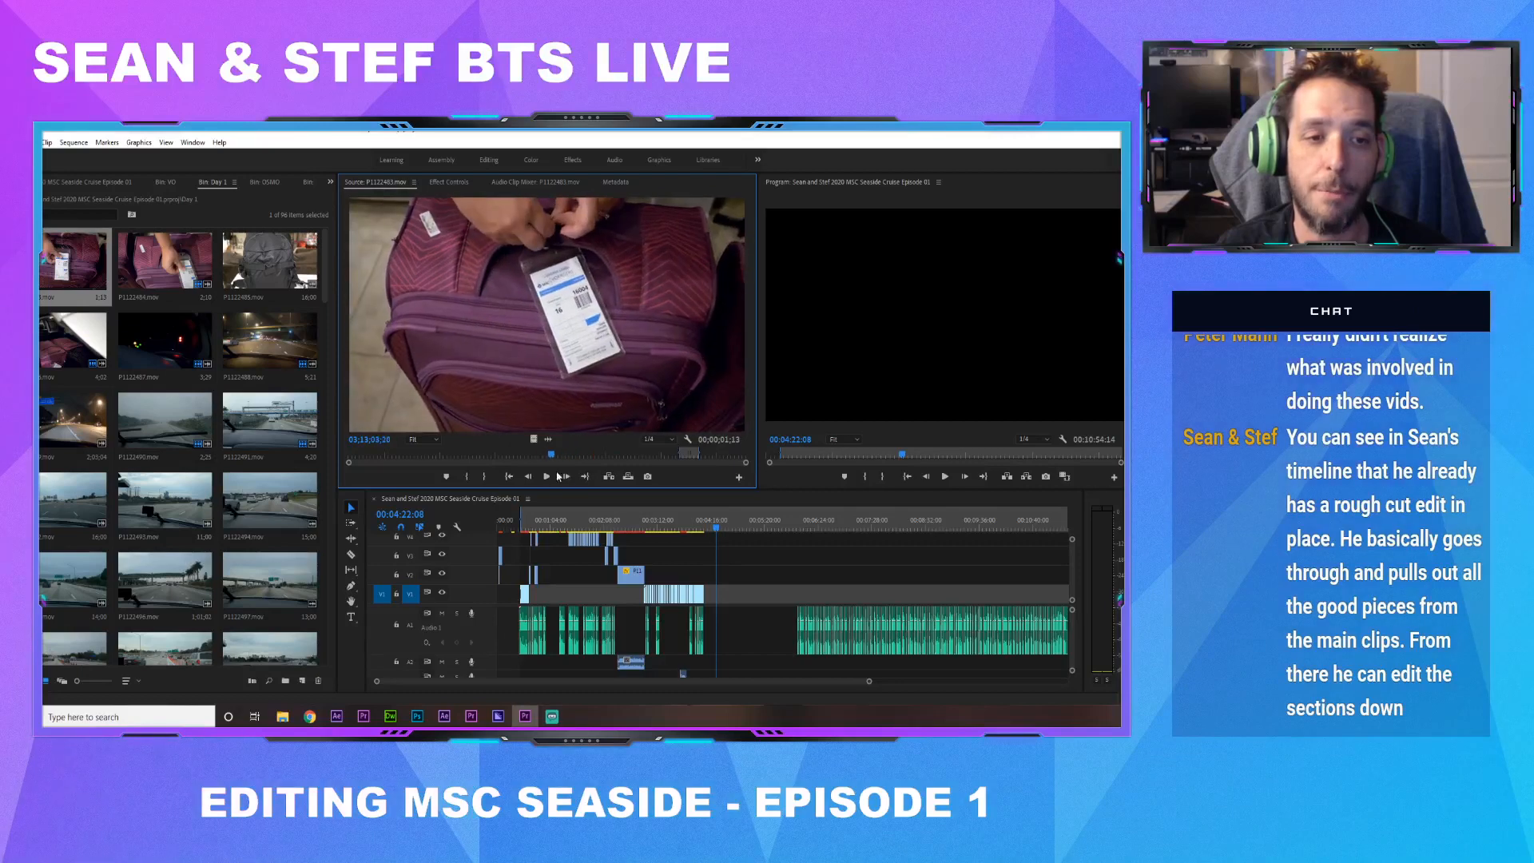
pyautogui.moveTo(587, 474); pyautogui.dragTo(651, 477)
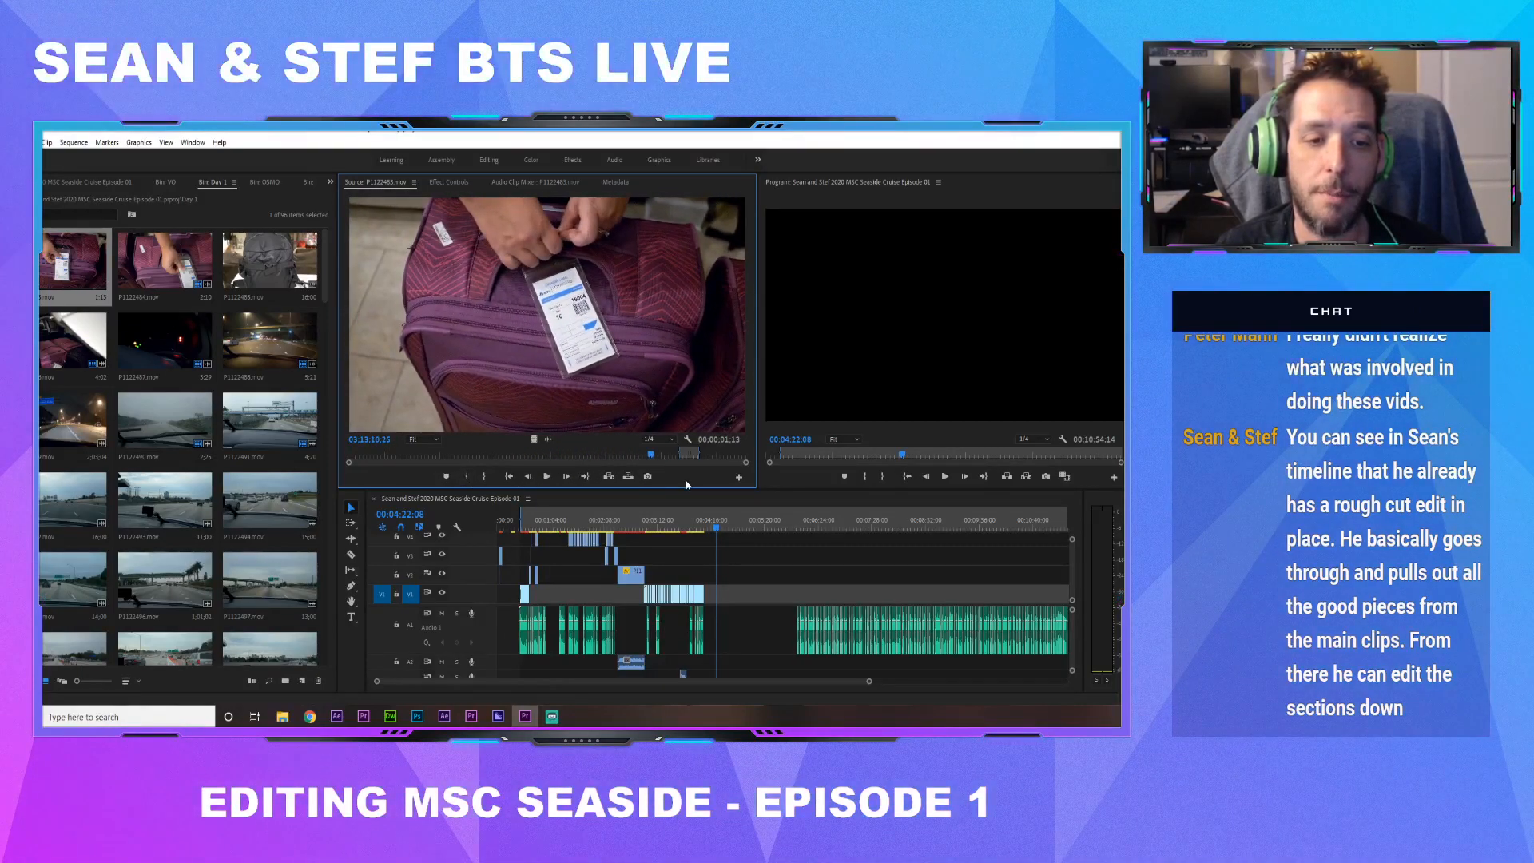
# Review the rough cut at about 1:55 and from about 3:44 through the lounge shot at about 4:05
pyautogui.click(753, 600)
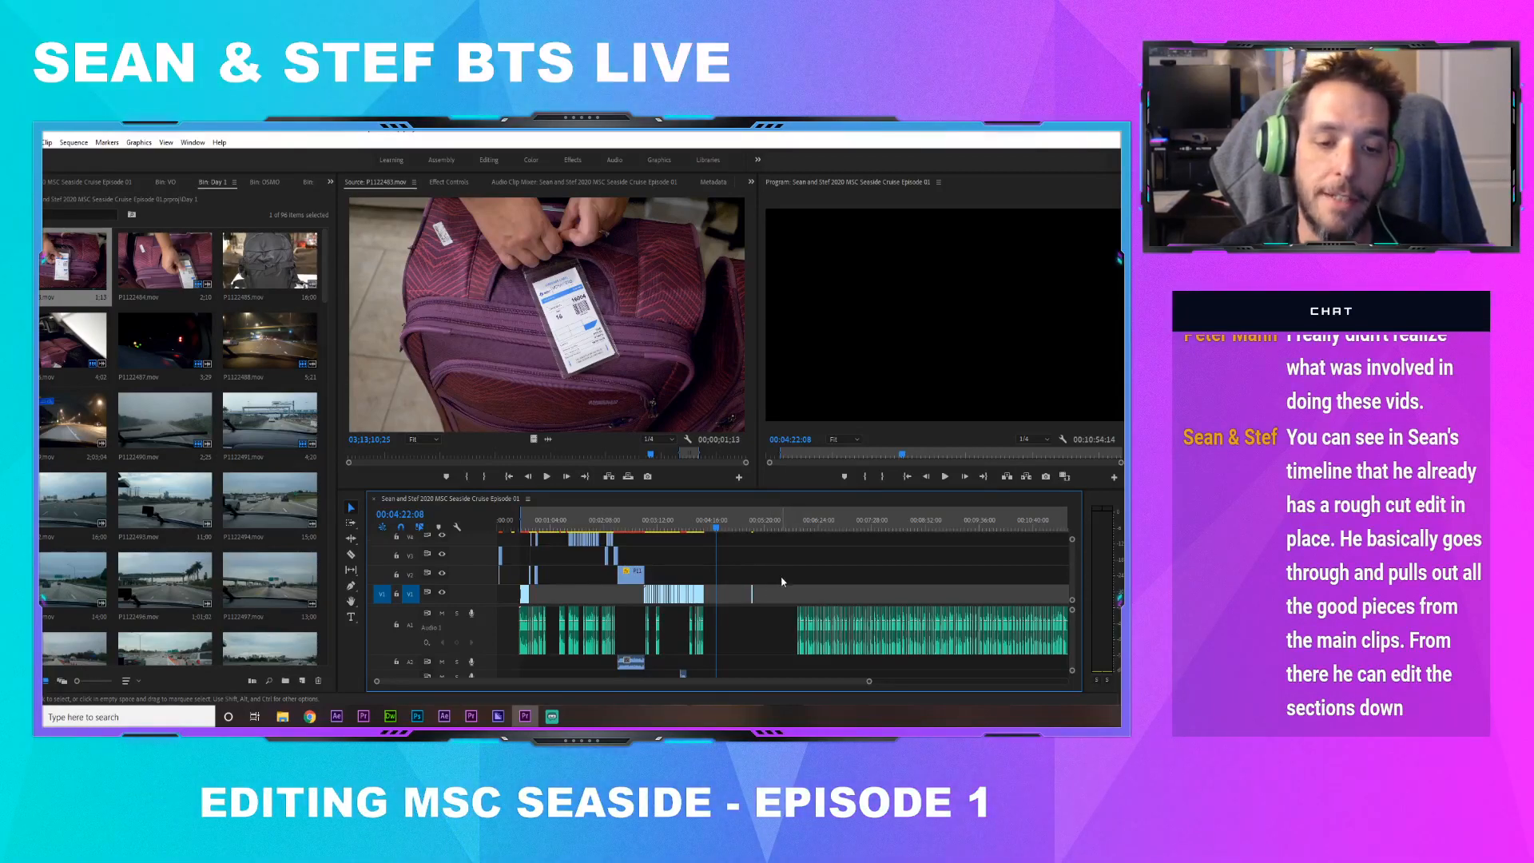
pyautogui.moveTo(565, 515); pyautogui.dragTo(599, 523)
pyautogui.moveTo(740, 605); pyautogui.dragTo(740, 606)
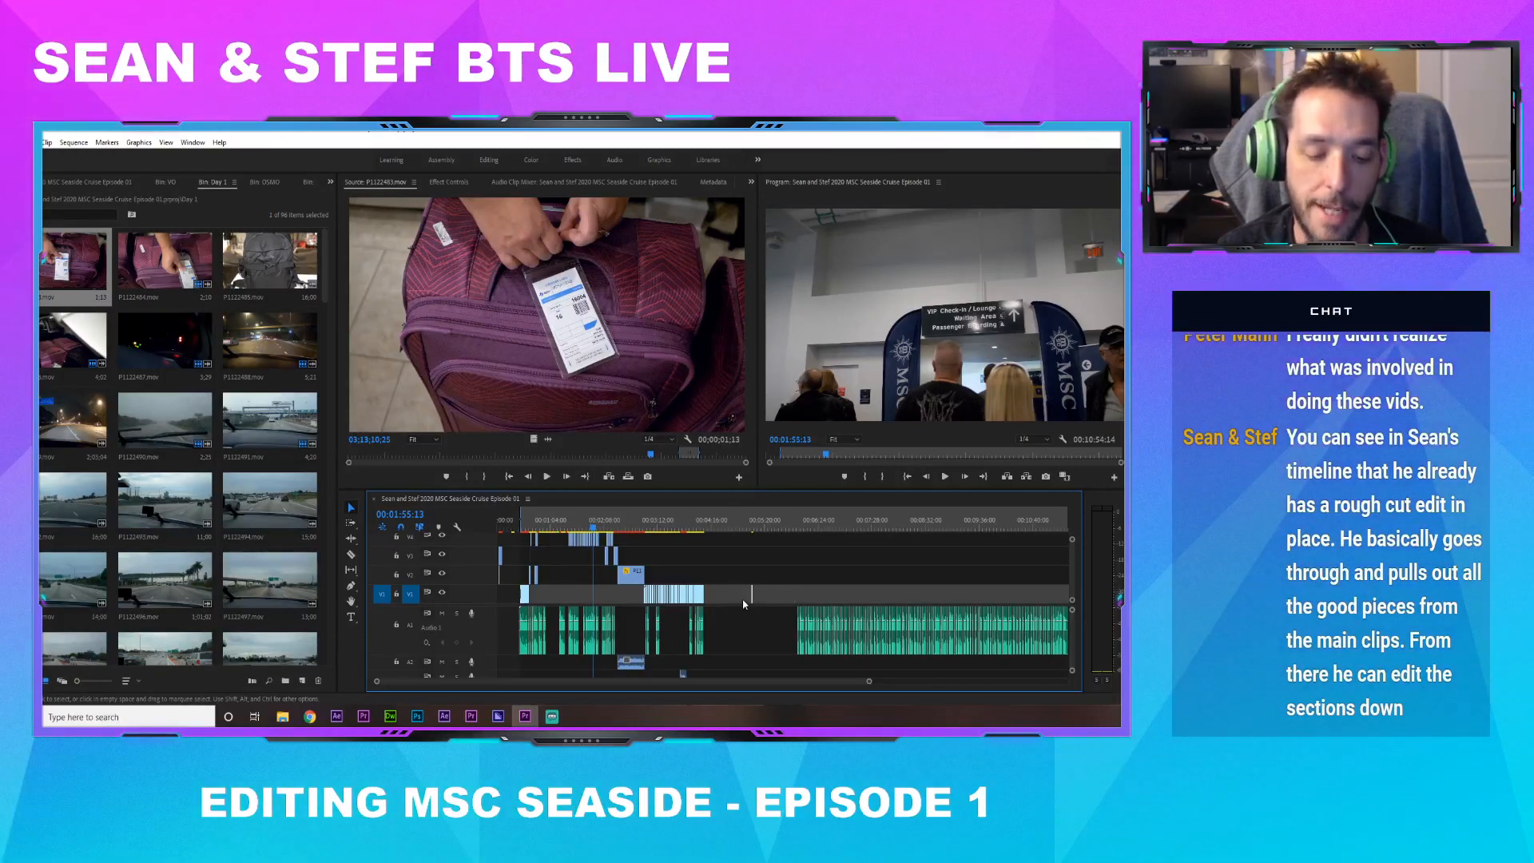
pyautogui.moveTo(713, 527); pyautogui.dragTo(705, 530)
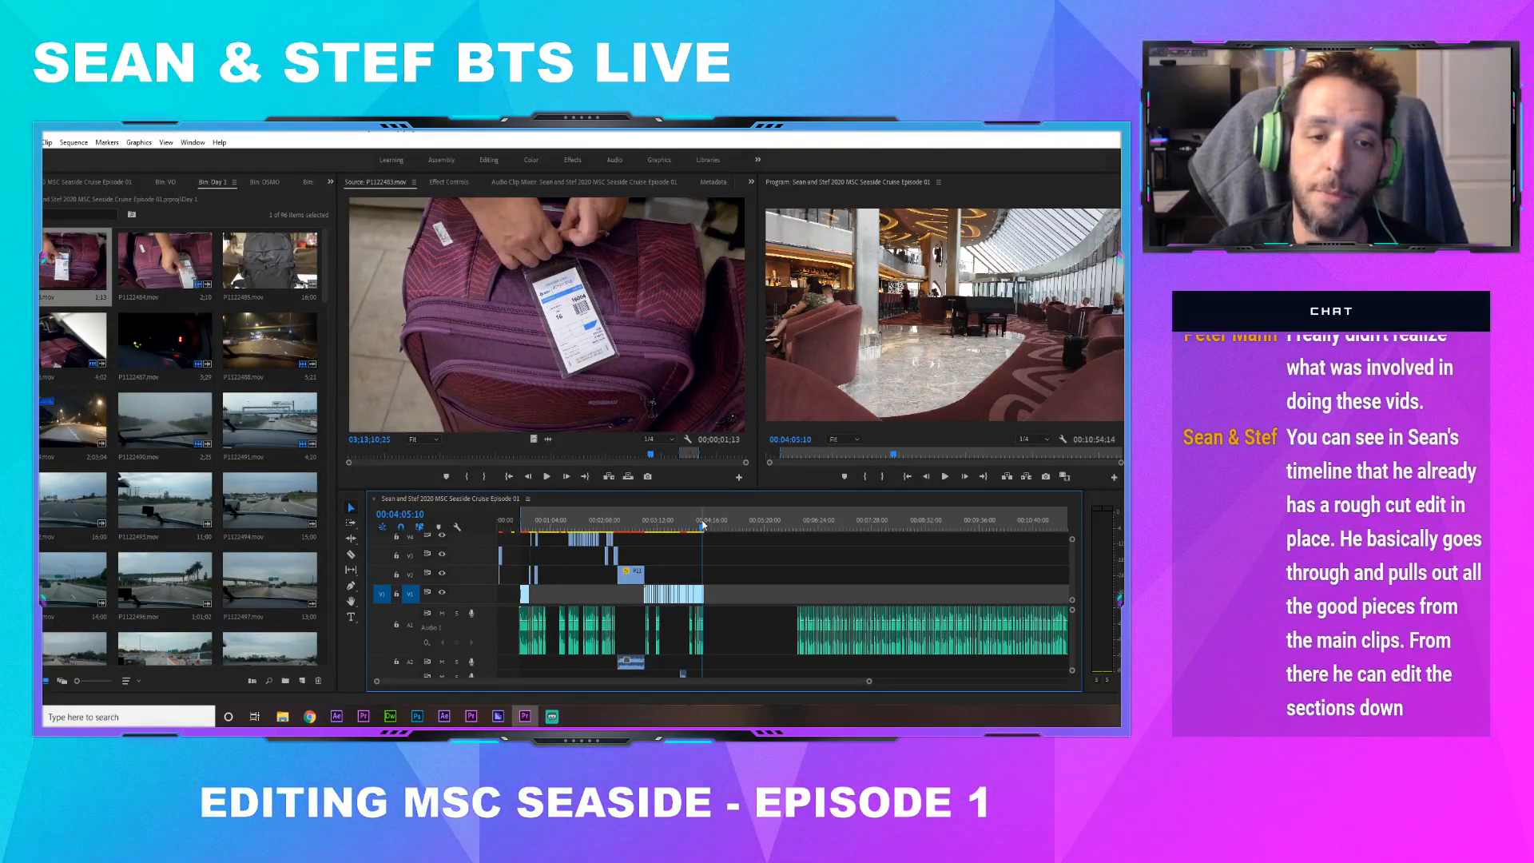
pyautogui.moveTo(703, 523); pyautogui.dragTo(686, 528)
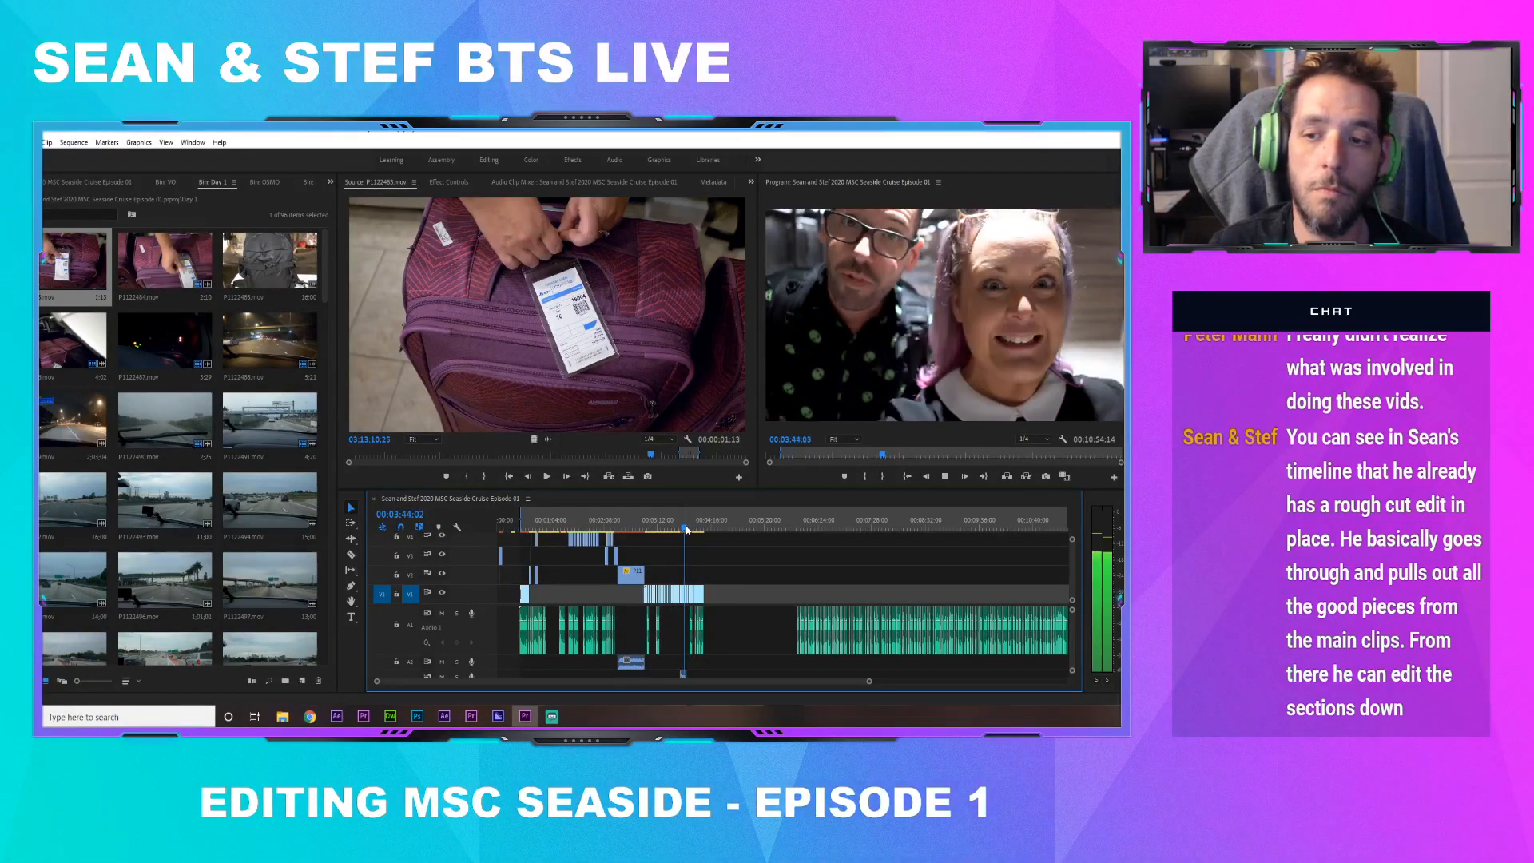
pyautogui.press('space')
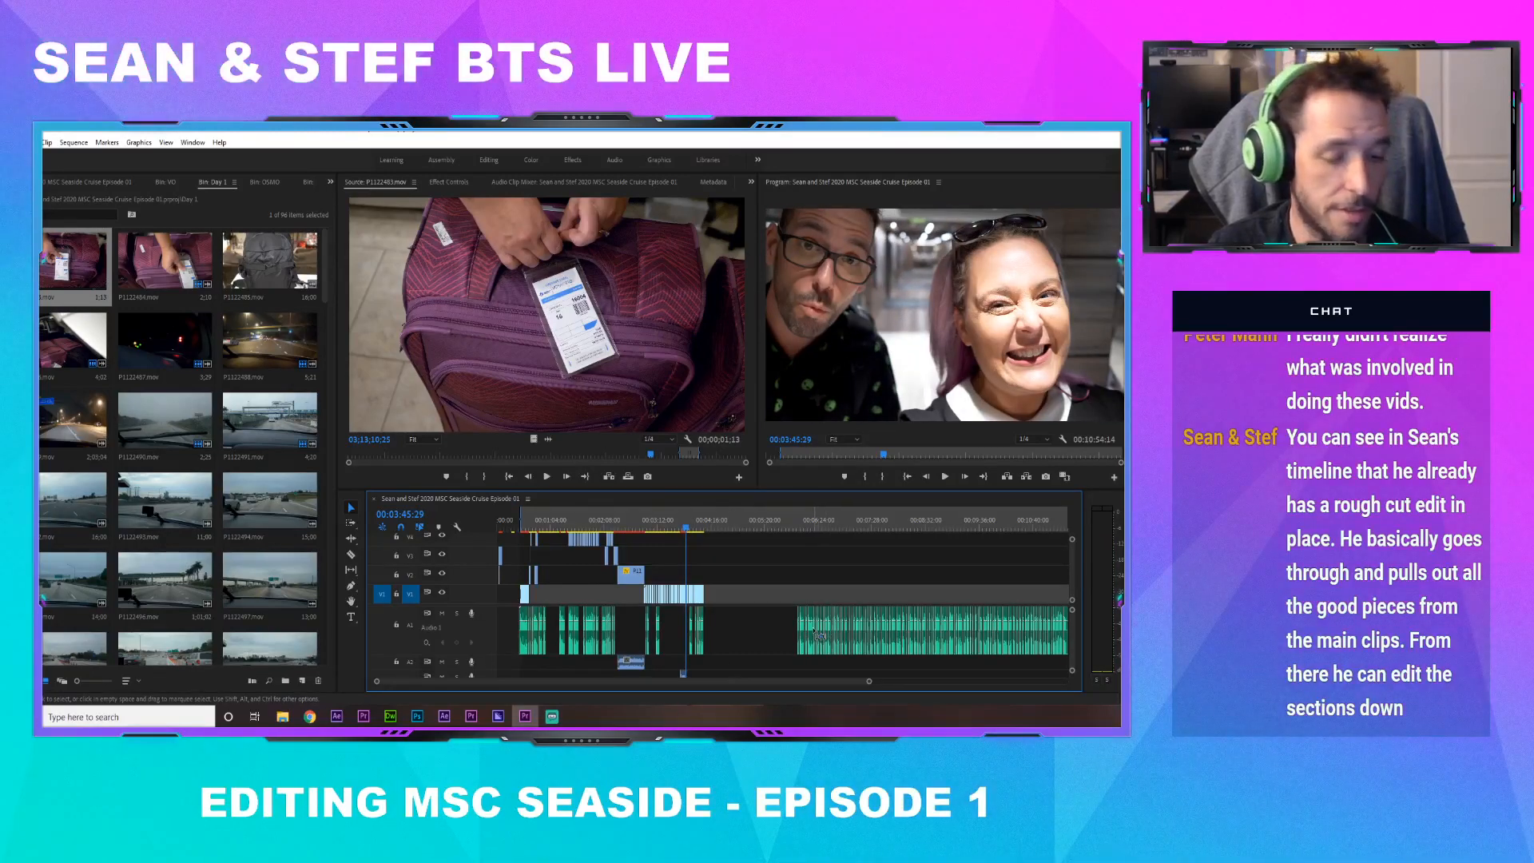
pyautogui.moveTo(685, 529); pyautogui.dragTo(703, 536)
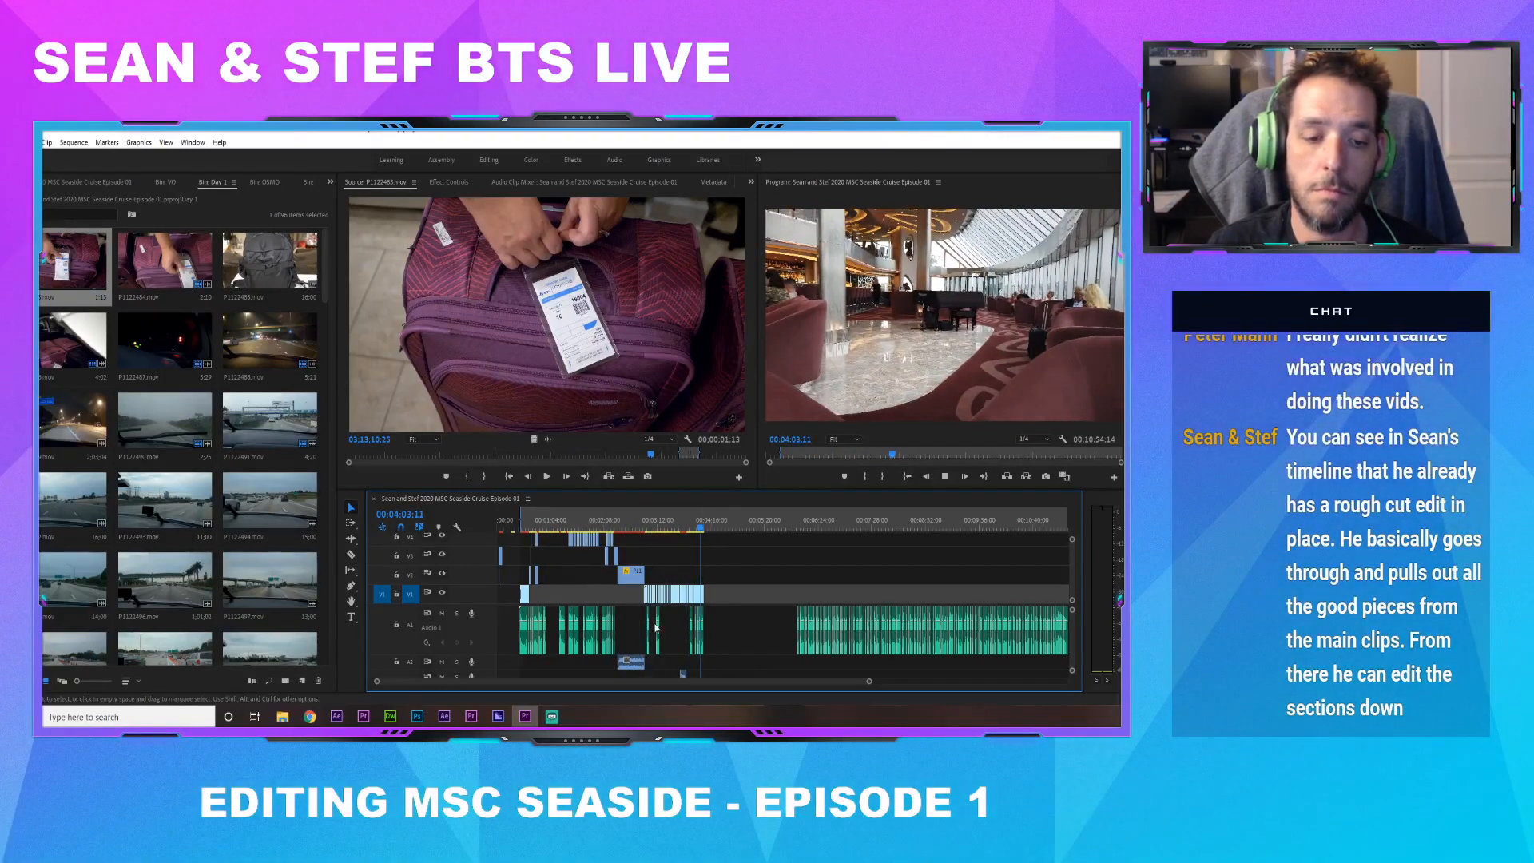
pyautogui.press('space')
# Shorten the drinks shot to end at about 3:55, align the following voice-over row with the start of DJI_0330.mov, and play the result
pyautogui.moveTo(869, 682); pyautogui.dragTo(755, 677)
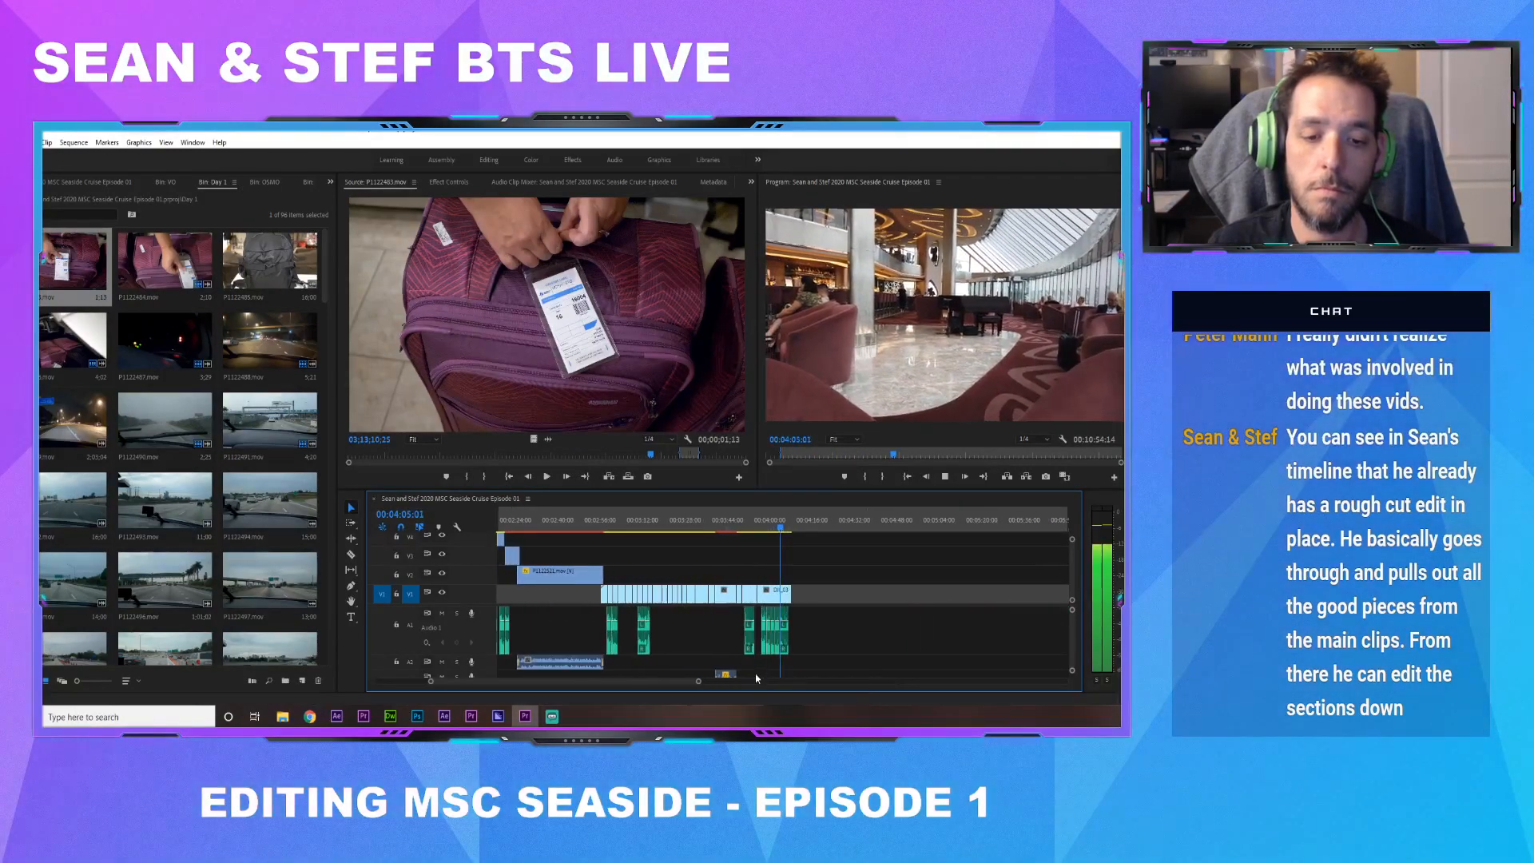
pyautogui.click(745, 528)
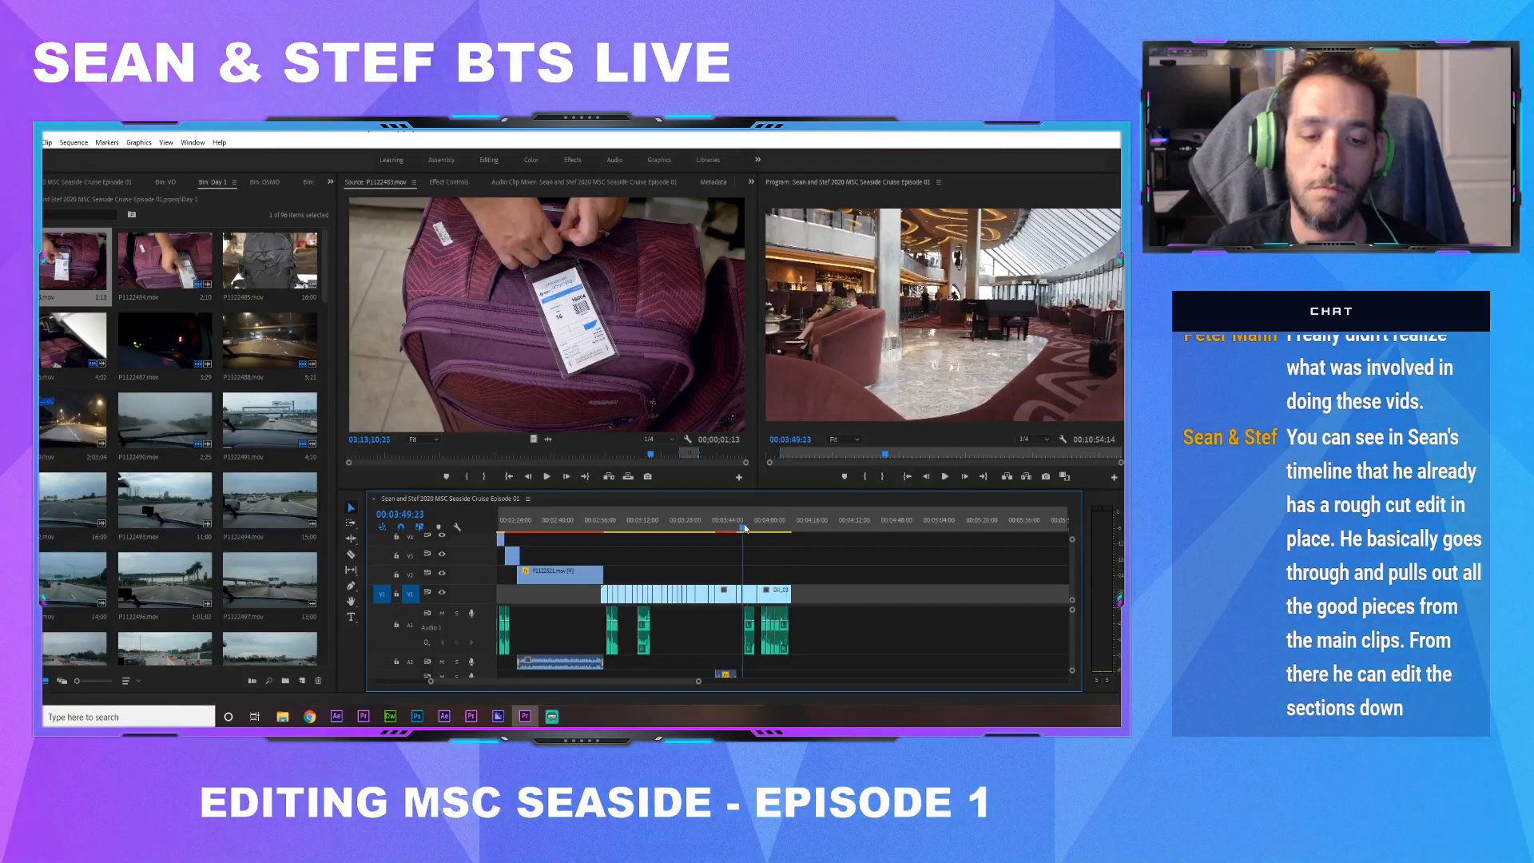
pyautogui.press('space')
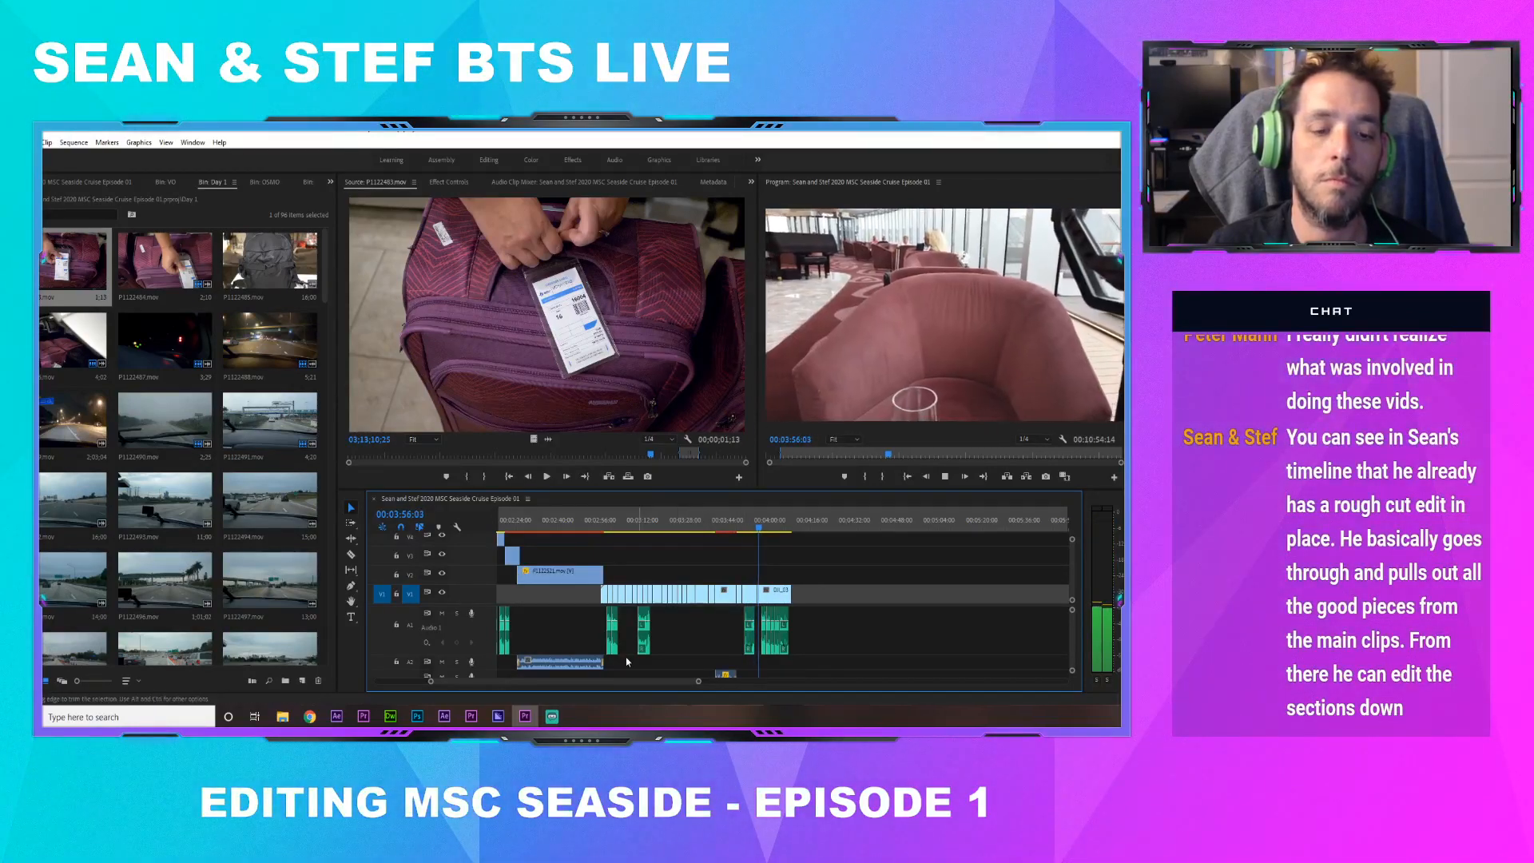
pyautogui.moveTo(698, 681); pyautogui.dragTo(613, 675)
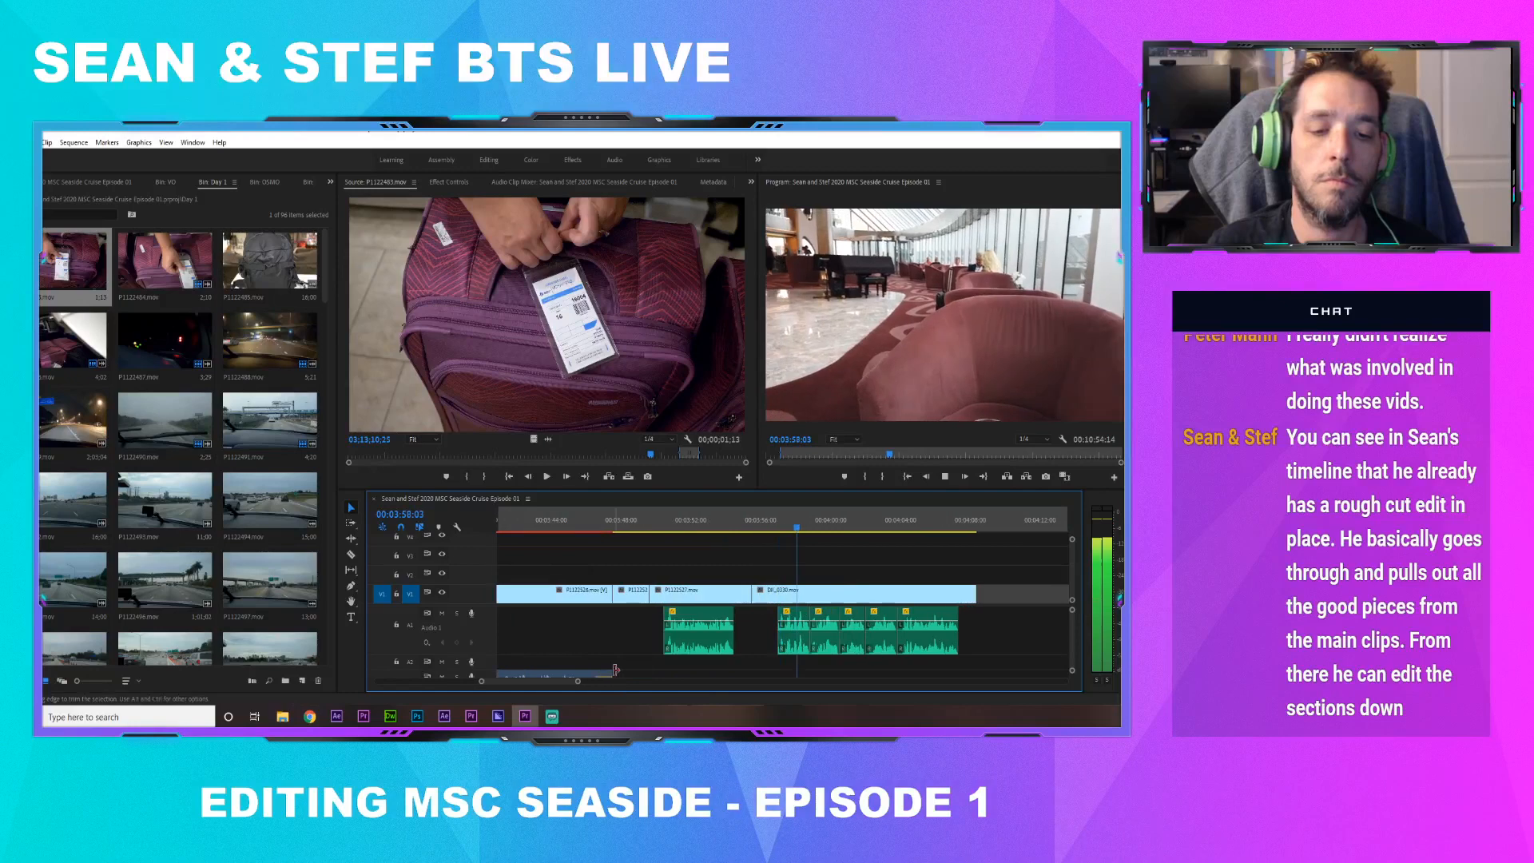
pyautogui.click(731, 529)
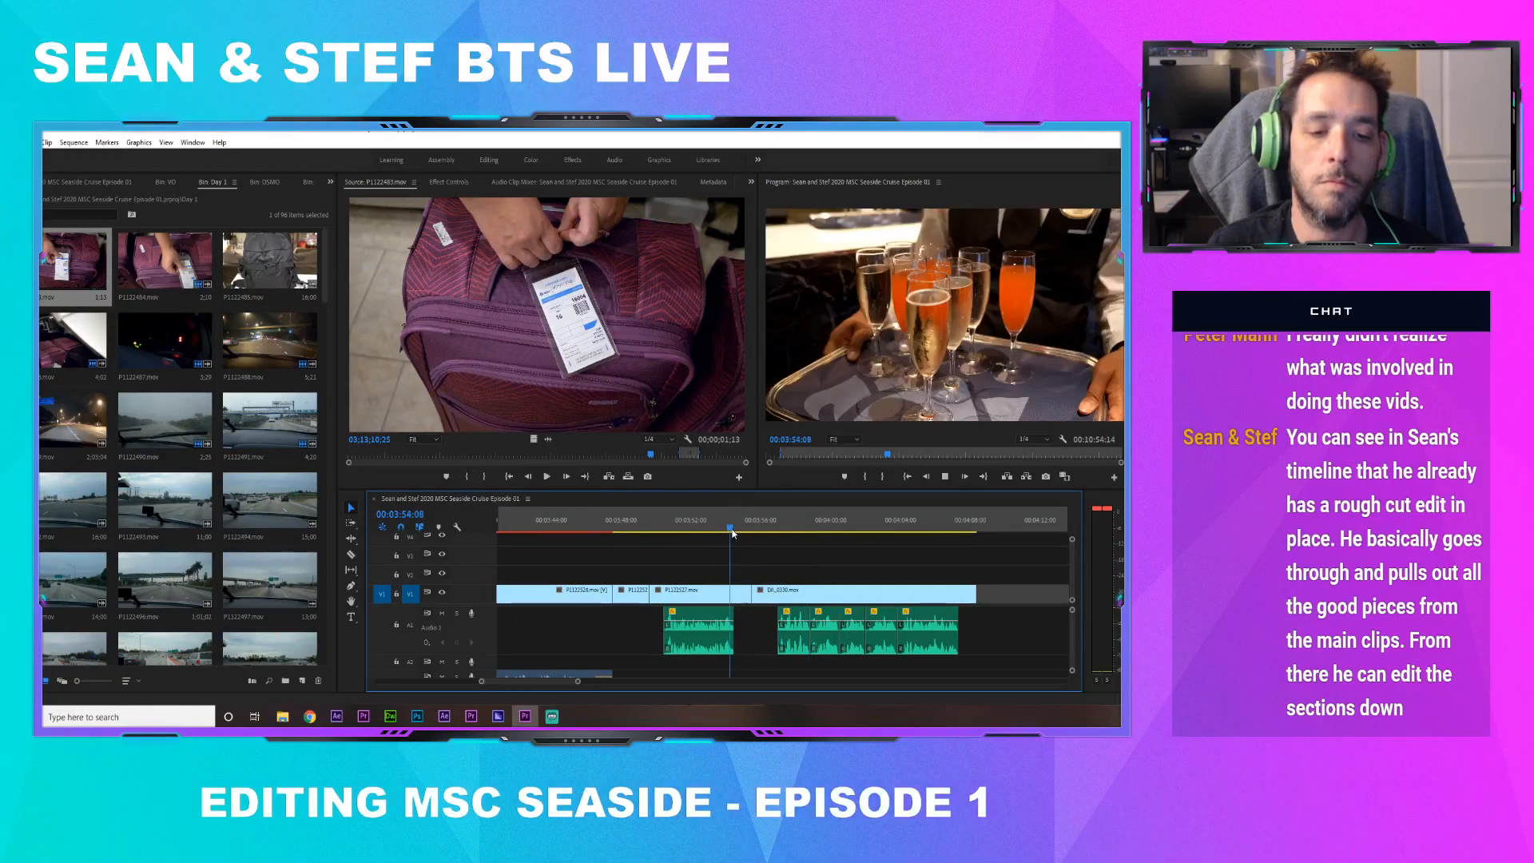
pyautogui.moveTo(777, 598); pyautogui.dragTo(897, 632)
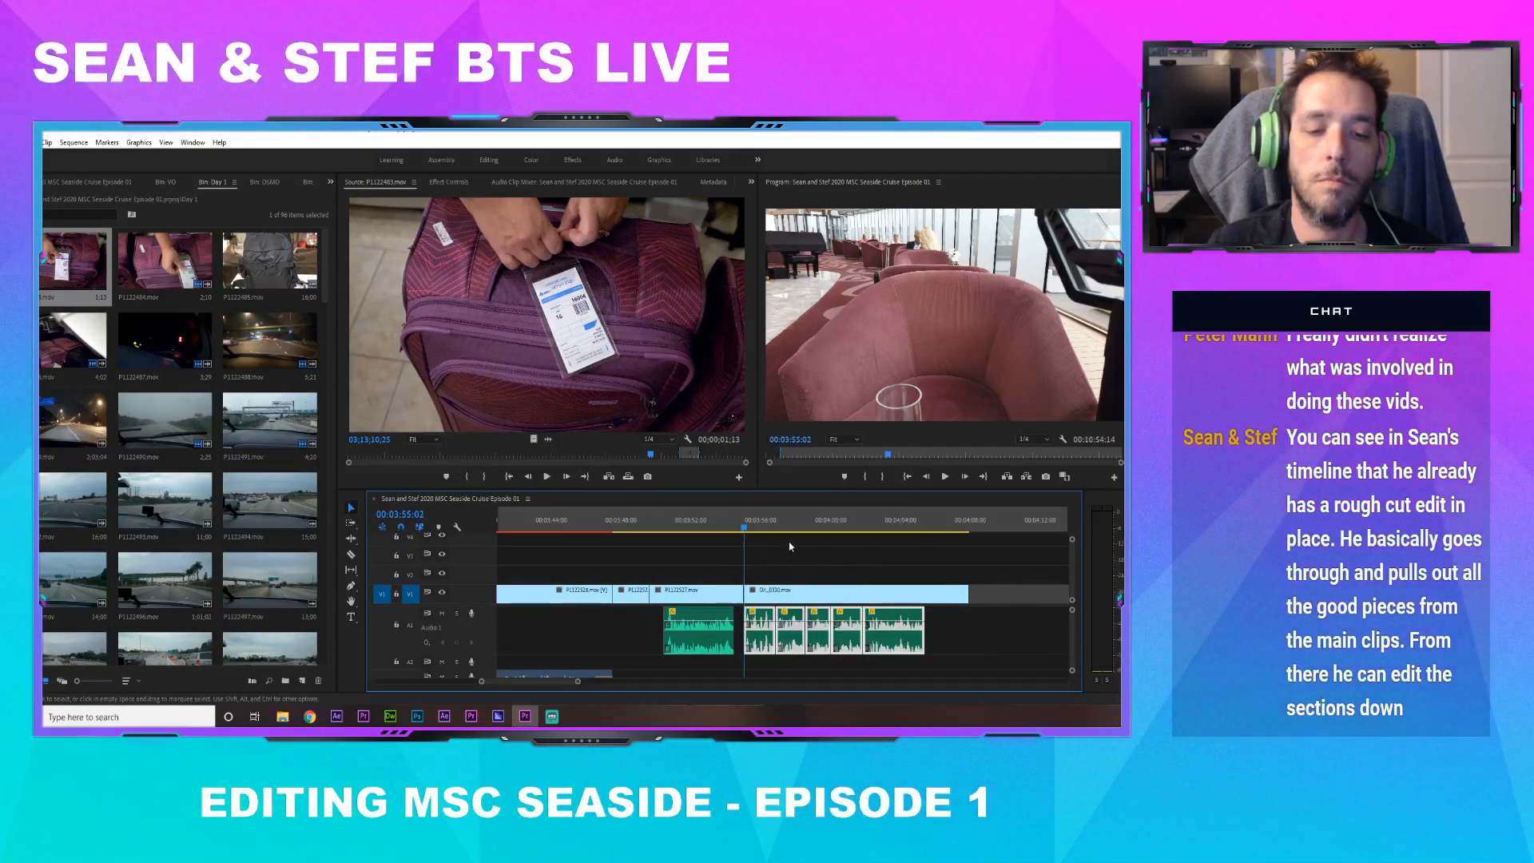
pyautogui.click(705, 523)
pyautogui.click(648, 623)
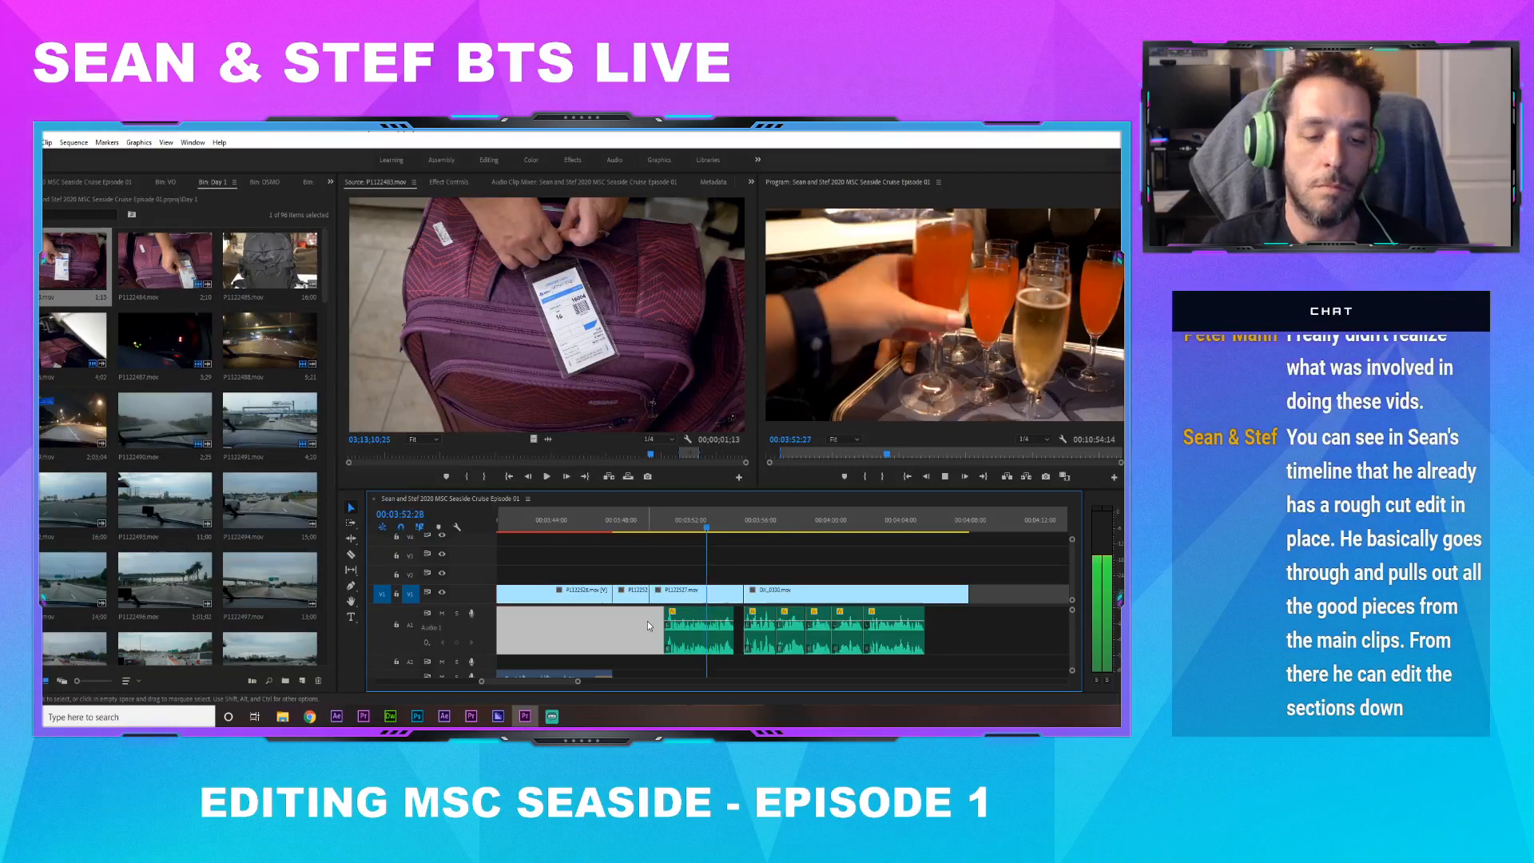
pyautogui.press('space')
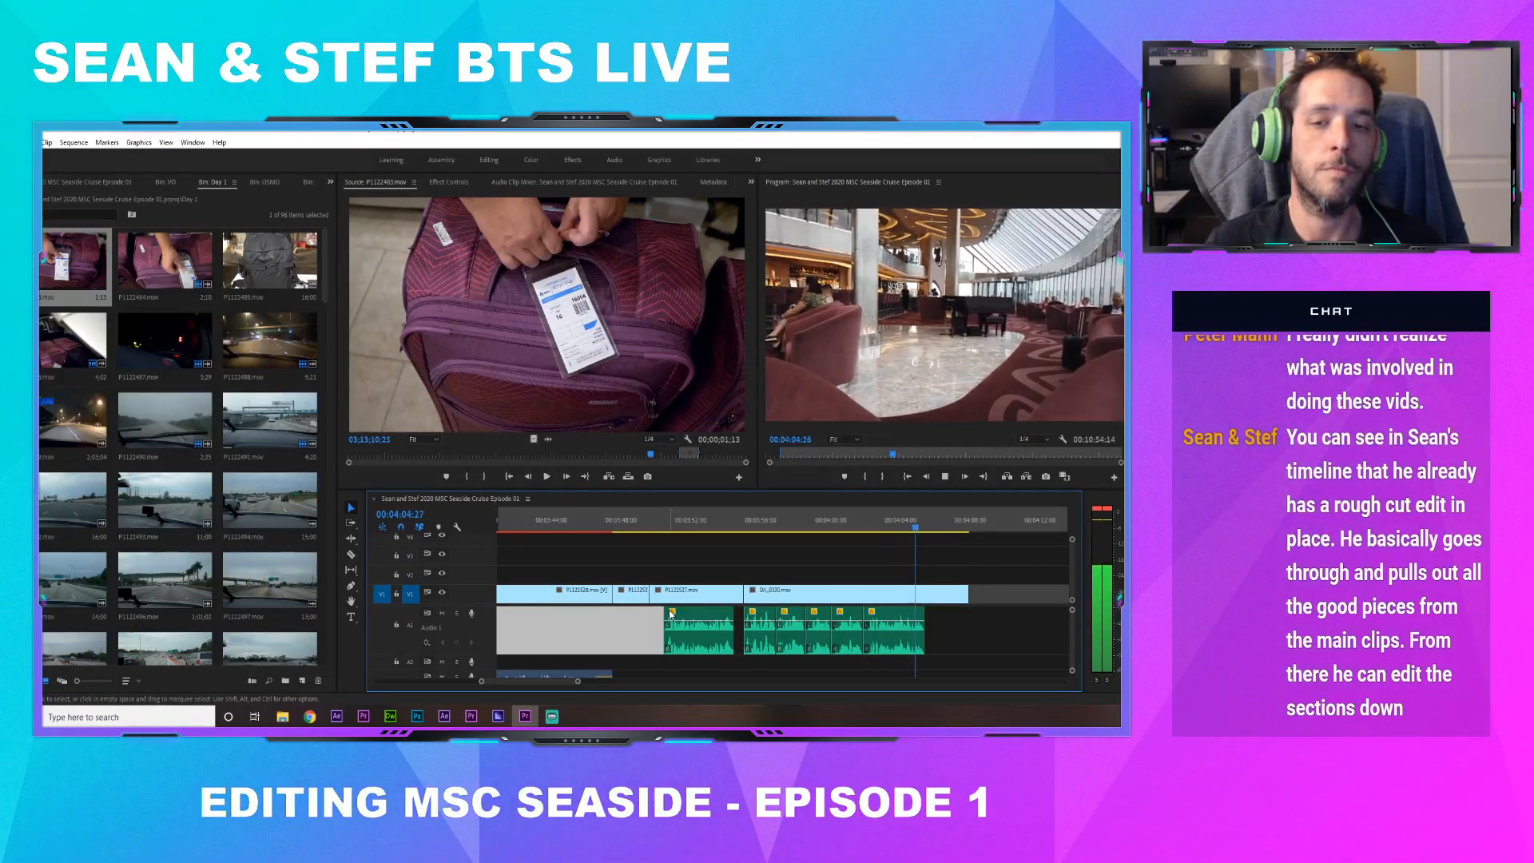
pyautogui.press('space')
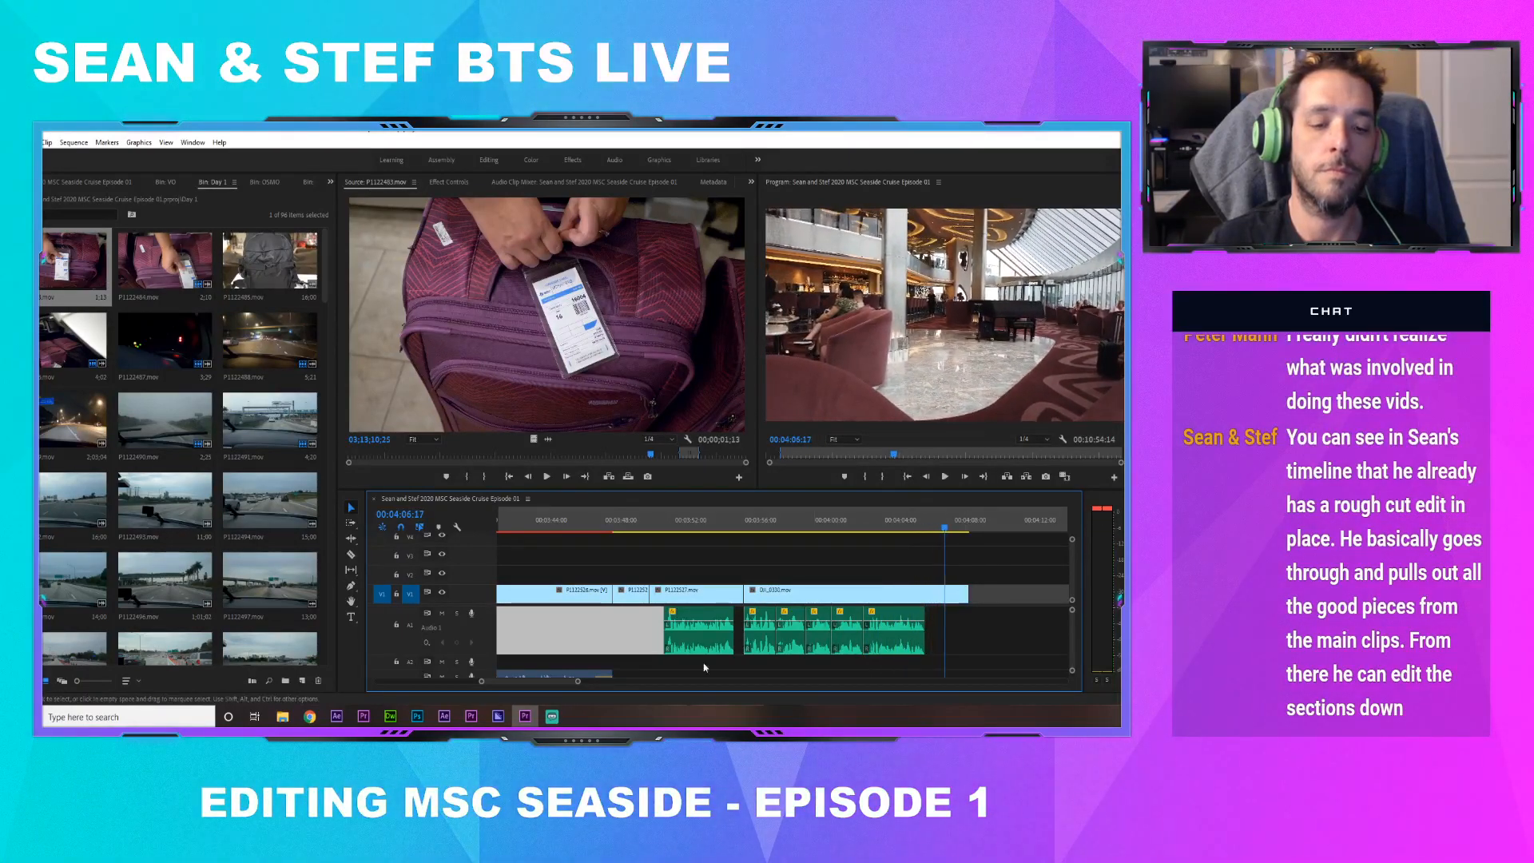
# Audition the unused voice-over from about 6:04 and move its first two clips to about 4:08, directly behind DJI_0330.mov
pyautogui.moveTo(576, 683); pyautogui.dragTo(659, 680)
pyautogui.click(912, 526)
pyautogui.press('space')
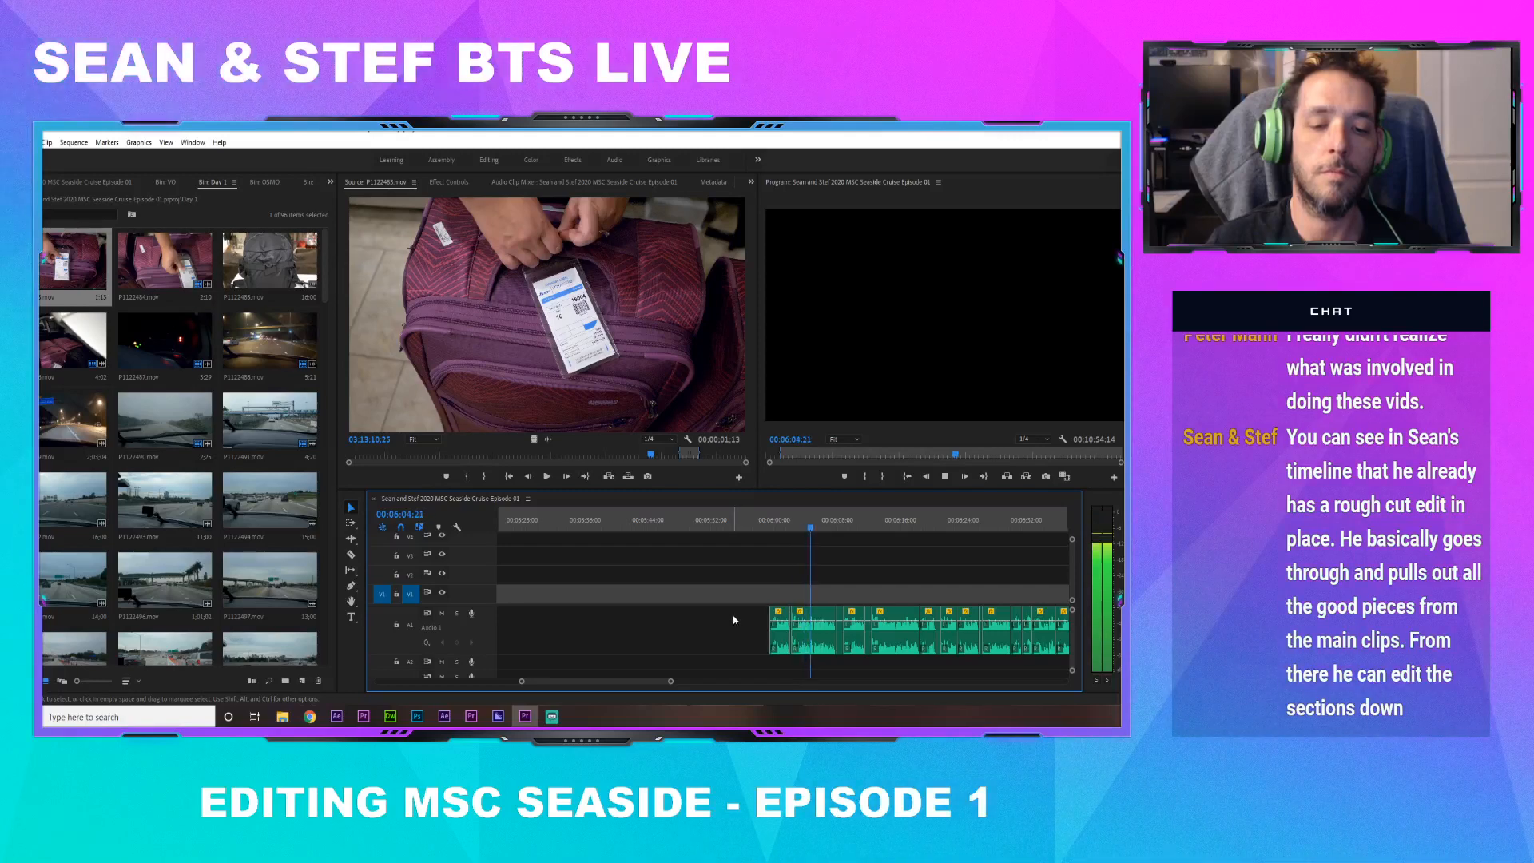
pyautogui.click(844, 526)
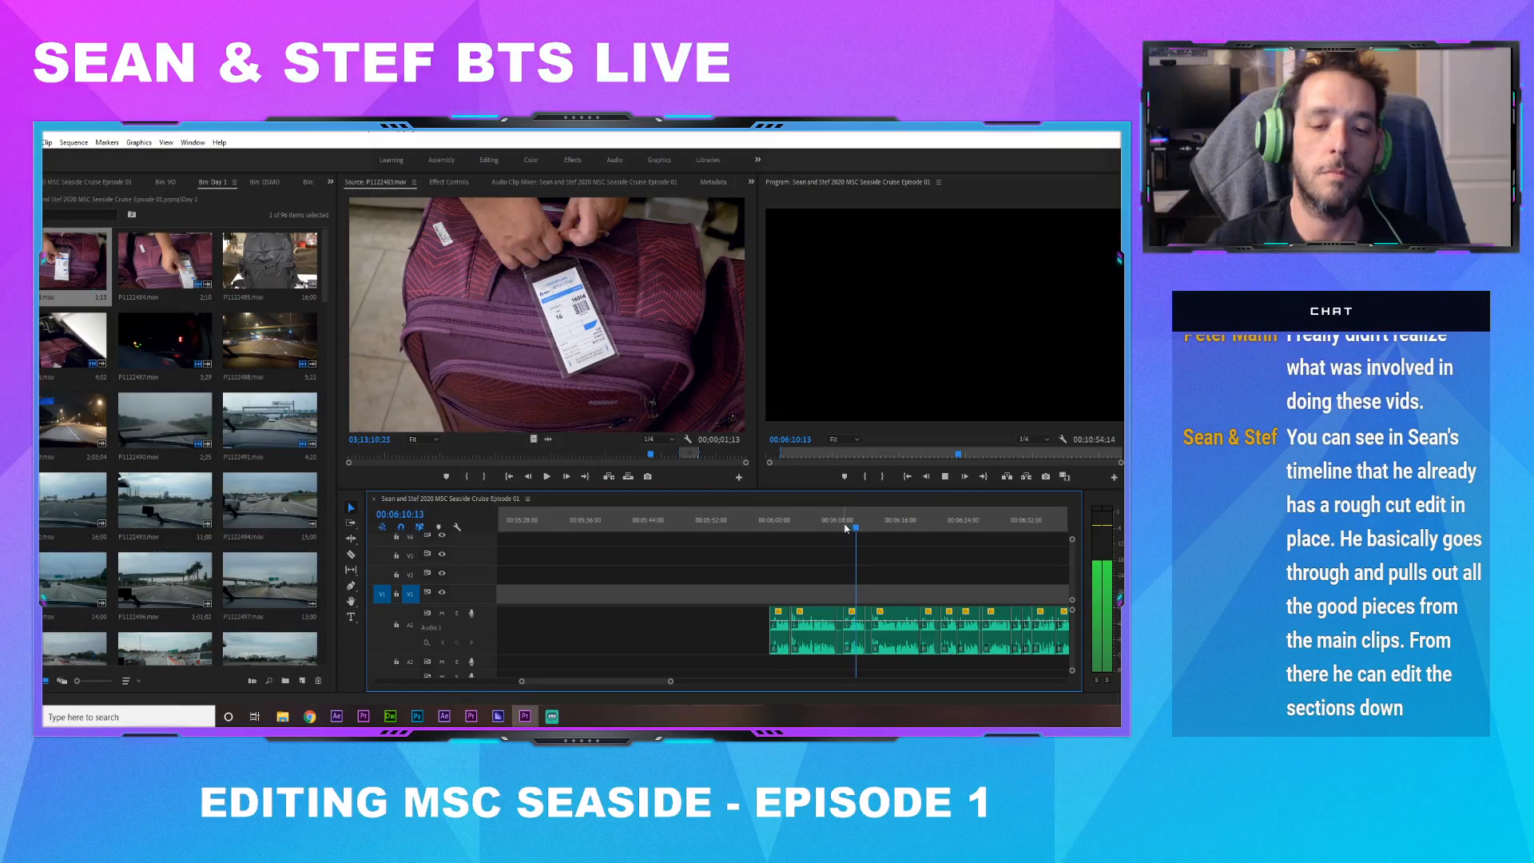
pyautogui.press('space')
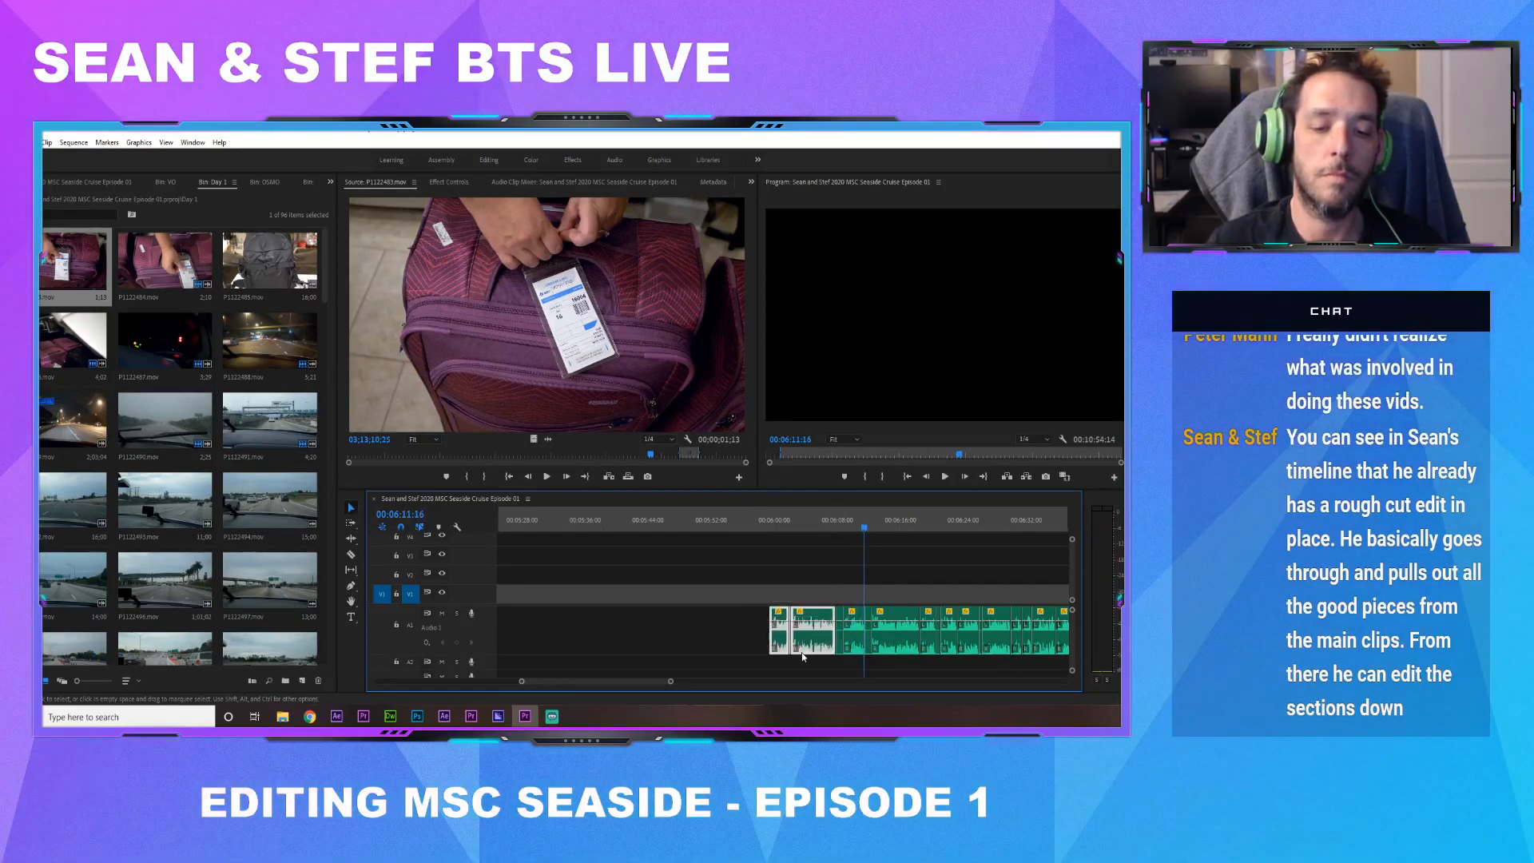
pyautogui.moveTo(805, 653); pyautogui.dragTo(590, 681)
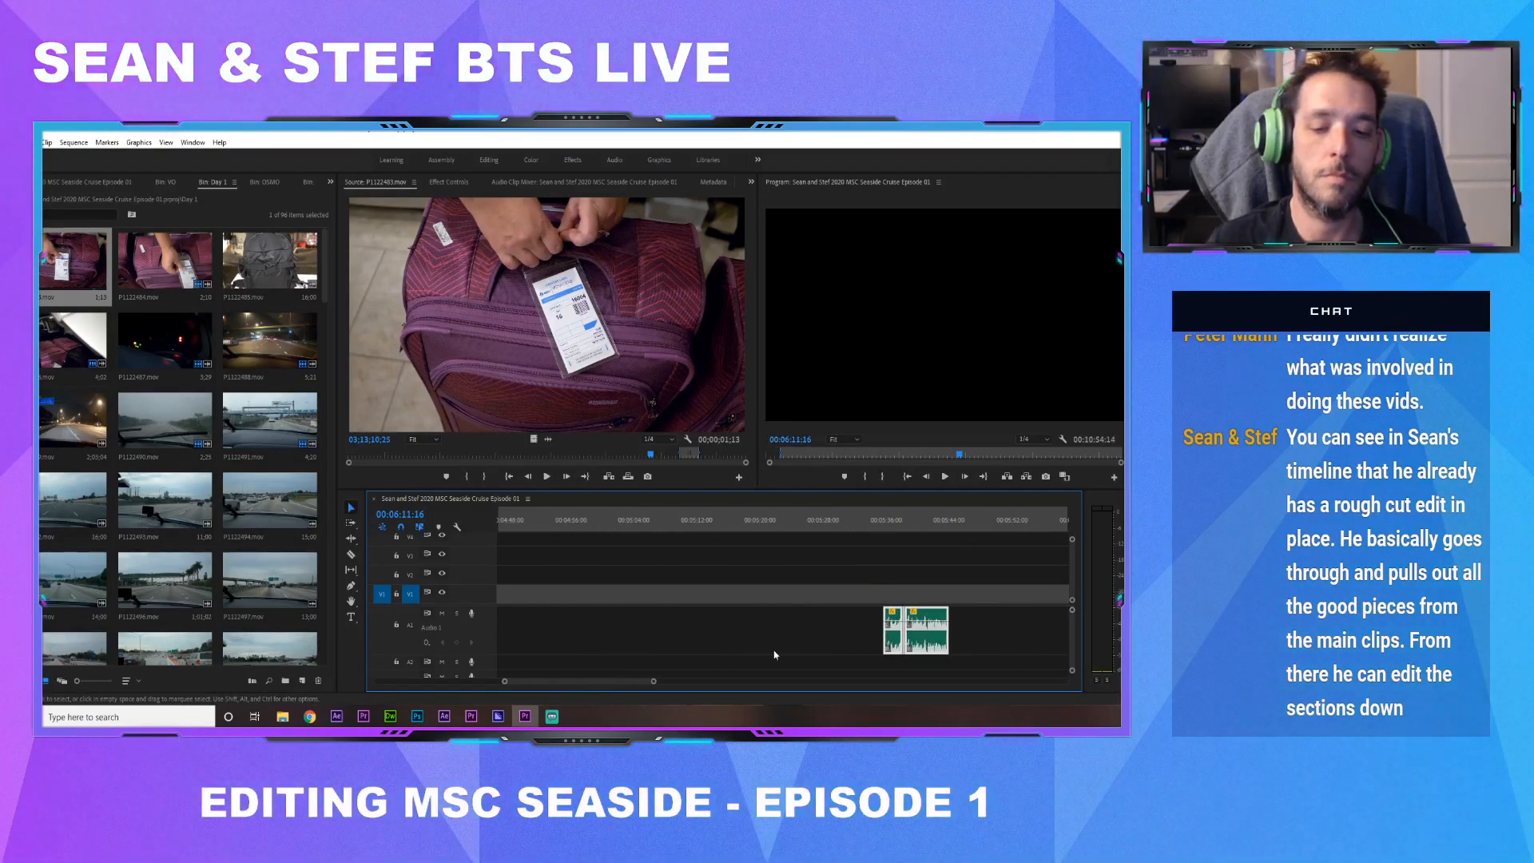
pyautogui.moveTo(895, 643); pyautogui.dragTo(527, 683)
pyautogui.moveTo(1038, 643); pyautogui.dragTo(694, 652)
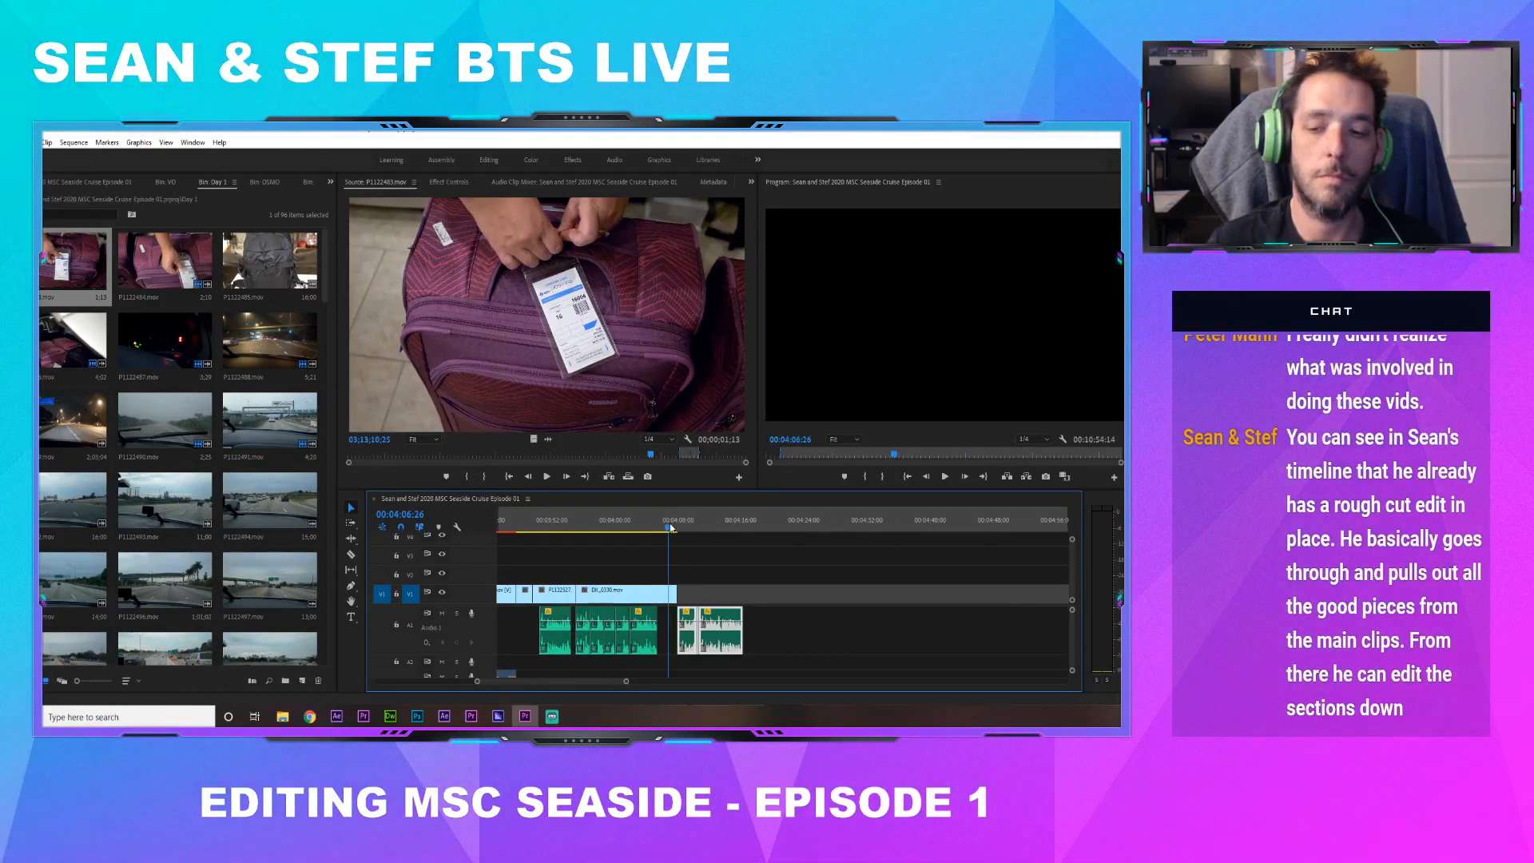
# Trim the end of the first relocated voice-over clip at about 4:10, play both clips, and save the project
pyautogui.click(671, 526)
pyautogui.moveTo(627, 682); pyautogui.dragTo(597, 676)
pyautogui.click(774, 623)
pyautogui.press('space')
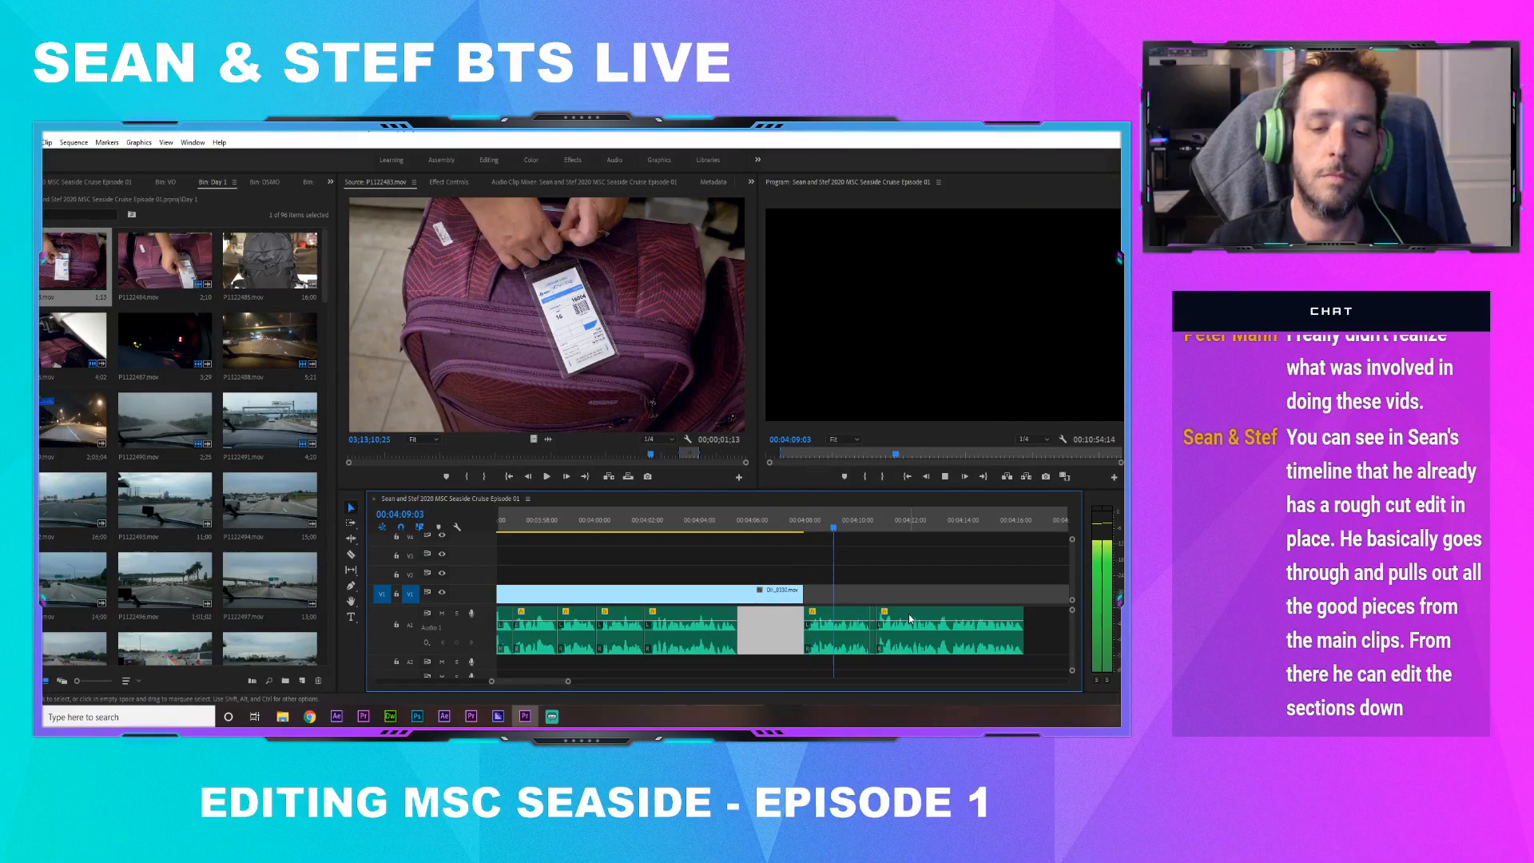
pyautogui.click(873, 615)
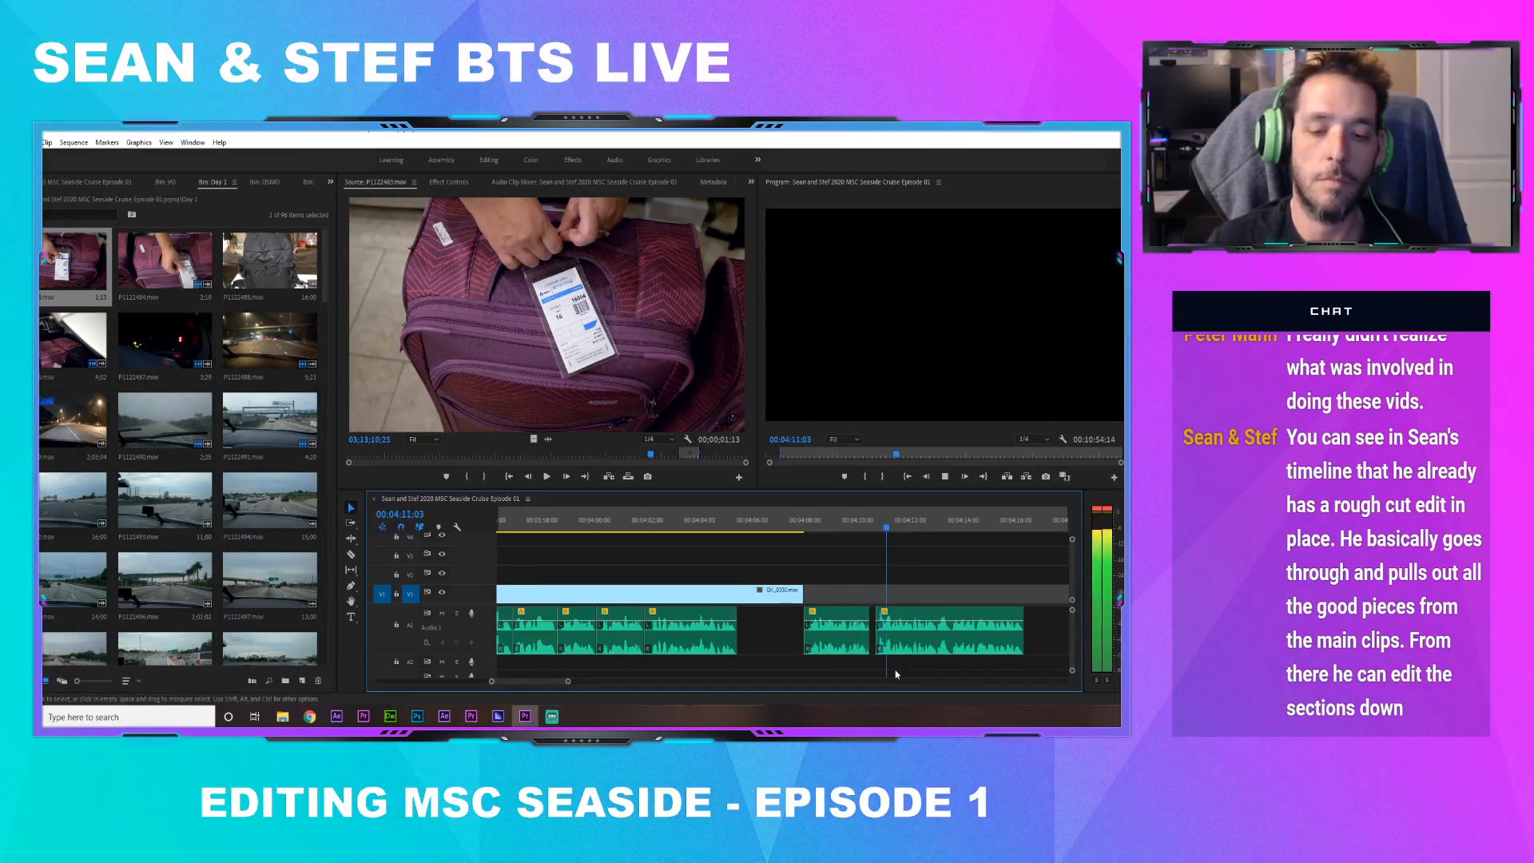
pyautogui.moveTo(570, 681); pyautogui.dragTo(590, 681)
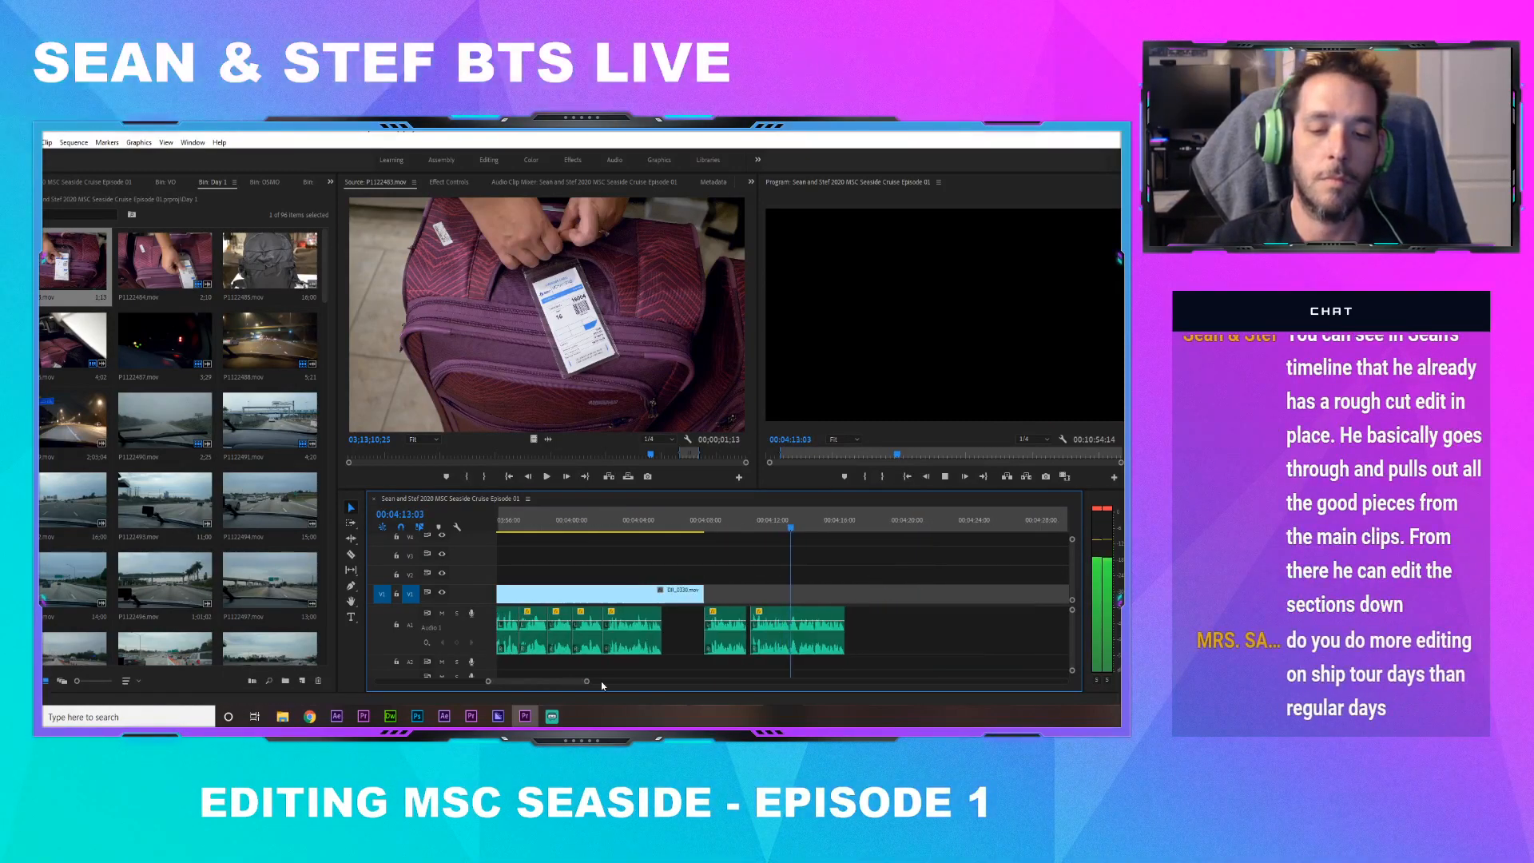
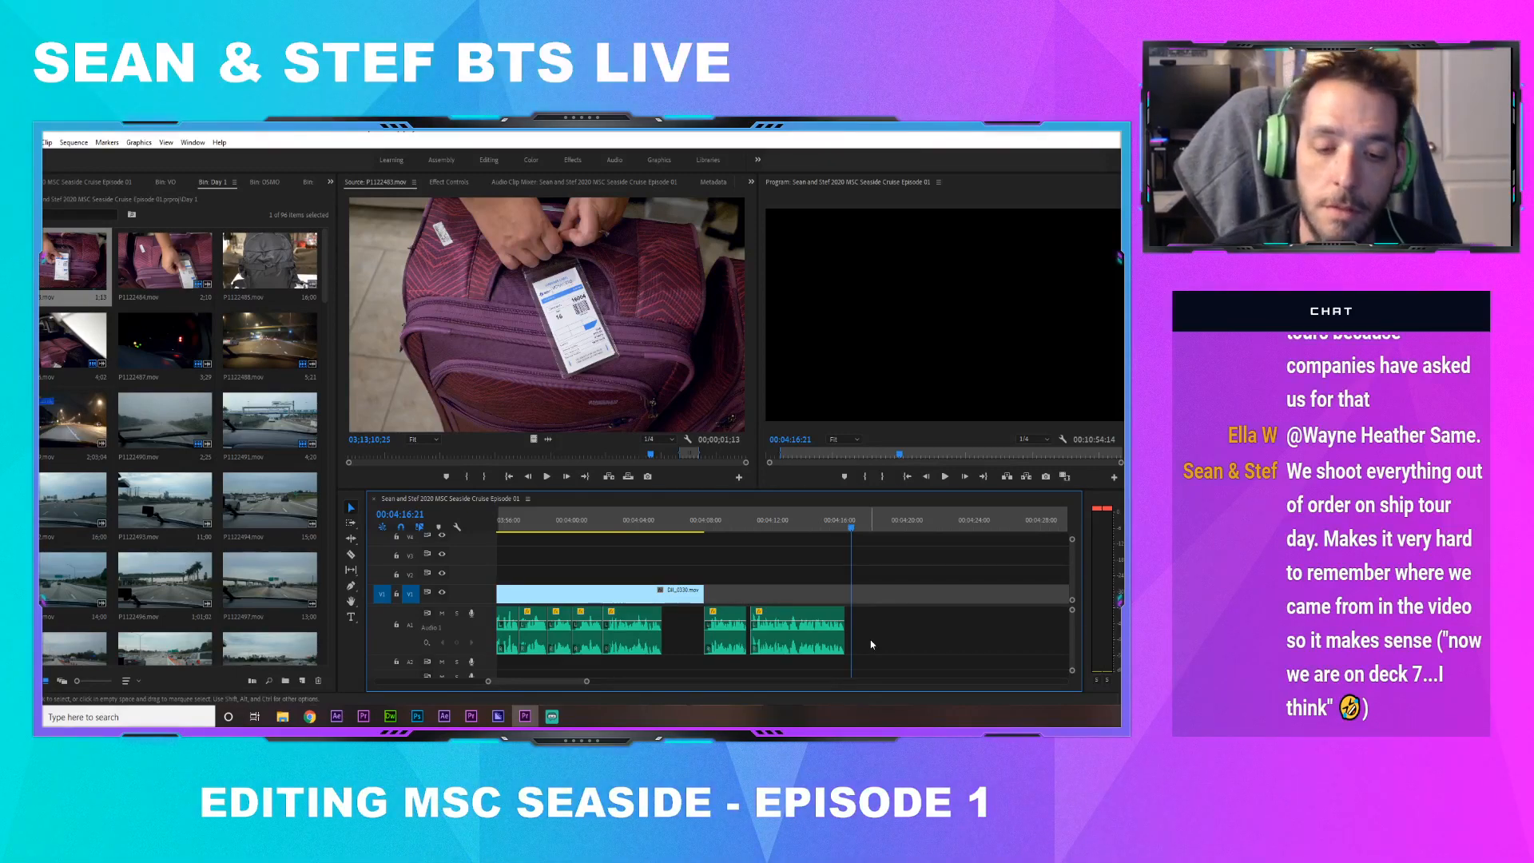
pyautogui.moveTo(775, 523); pyautogui.dragTo(698, 527)
pyautogui.hotkey('ctrl', 's')
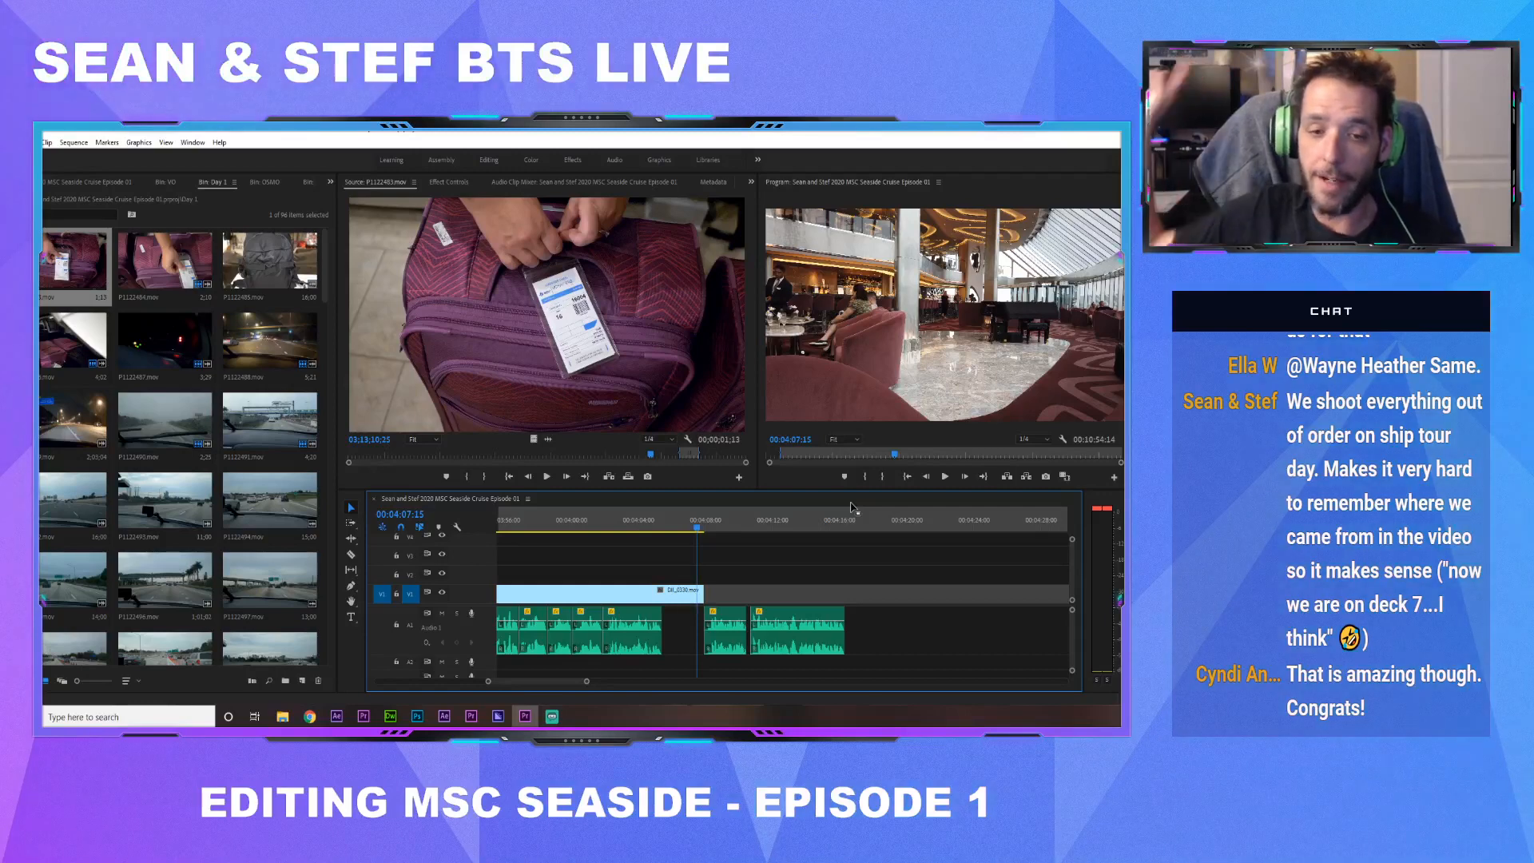
# Scrub the edited sequence to the MSC Yacht Club shot at about 3:30
pyautogui.moveTo(587, 681); pyautogui.dragTo(638, 685)
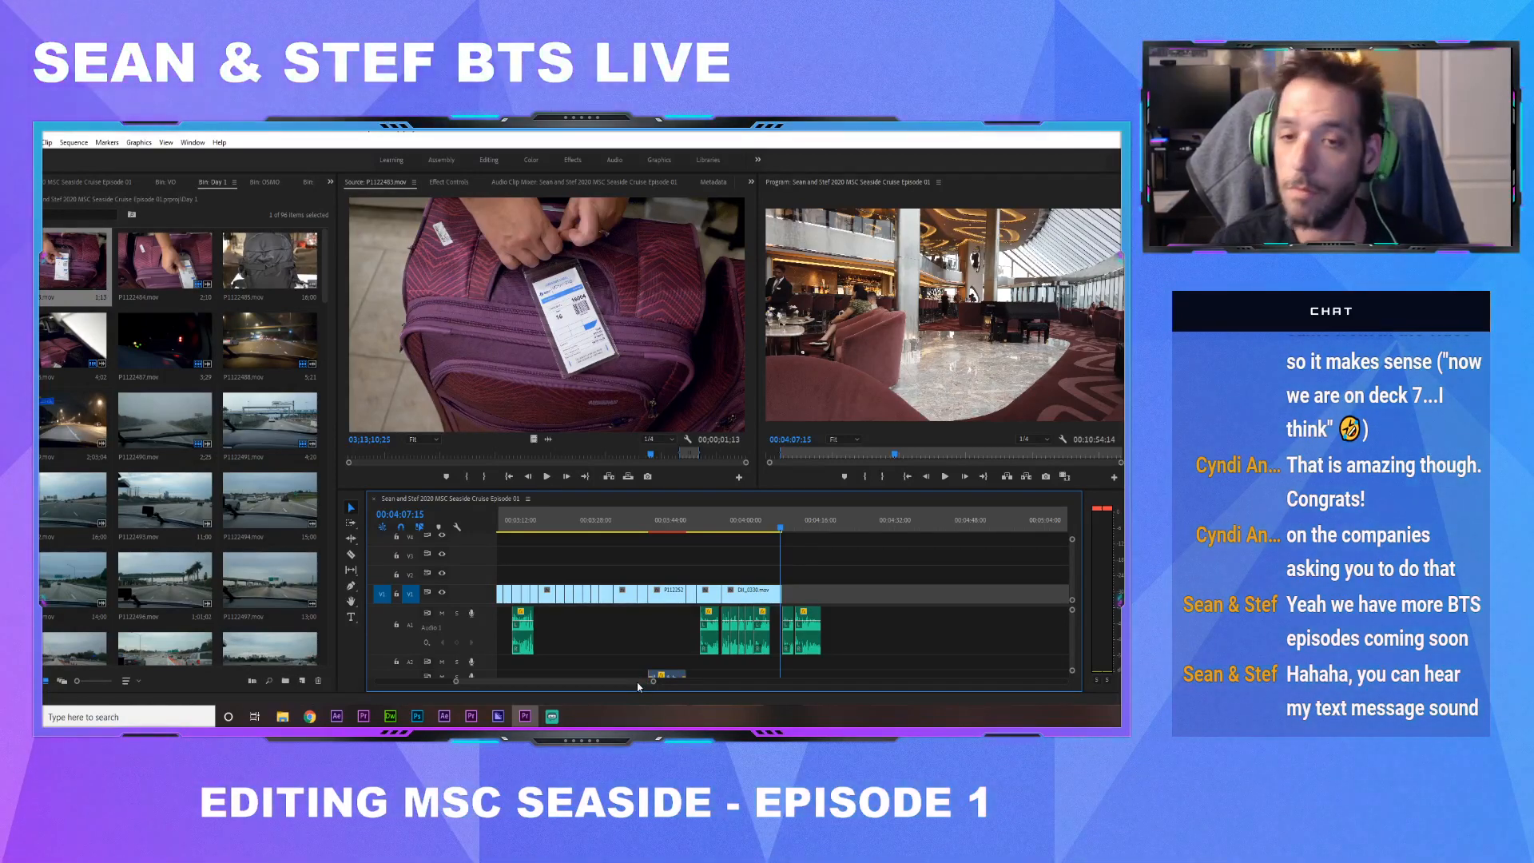
pyautogui.moveTo(654, 680); pyautogui.dragTo(746, 683)
pyautogui.click(670, 526)
pyautogui.moveTo(671, 527); pyautogui.dragTo(853, 505)
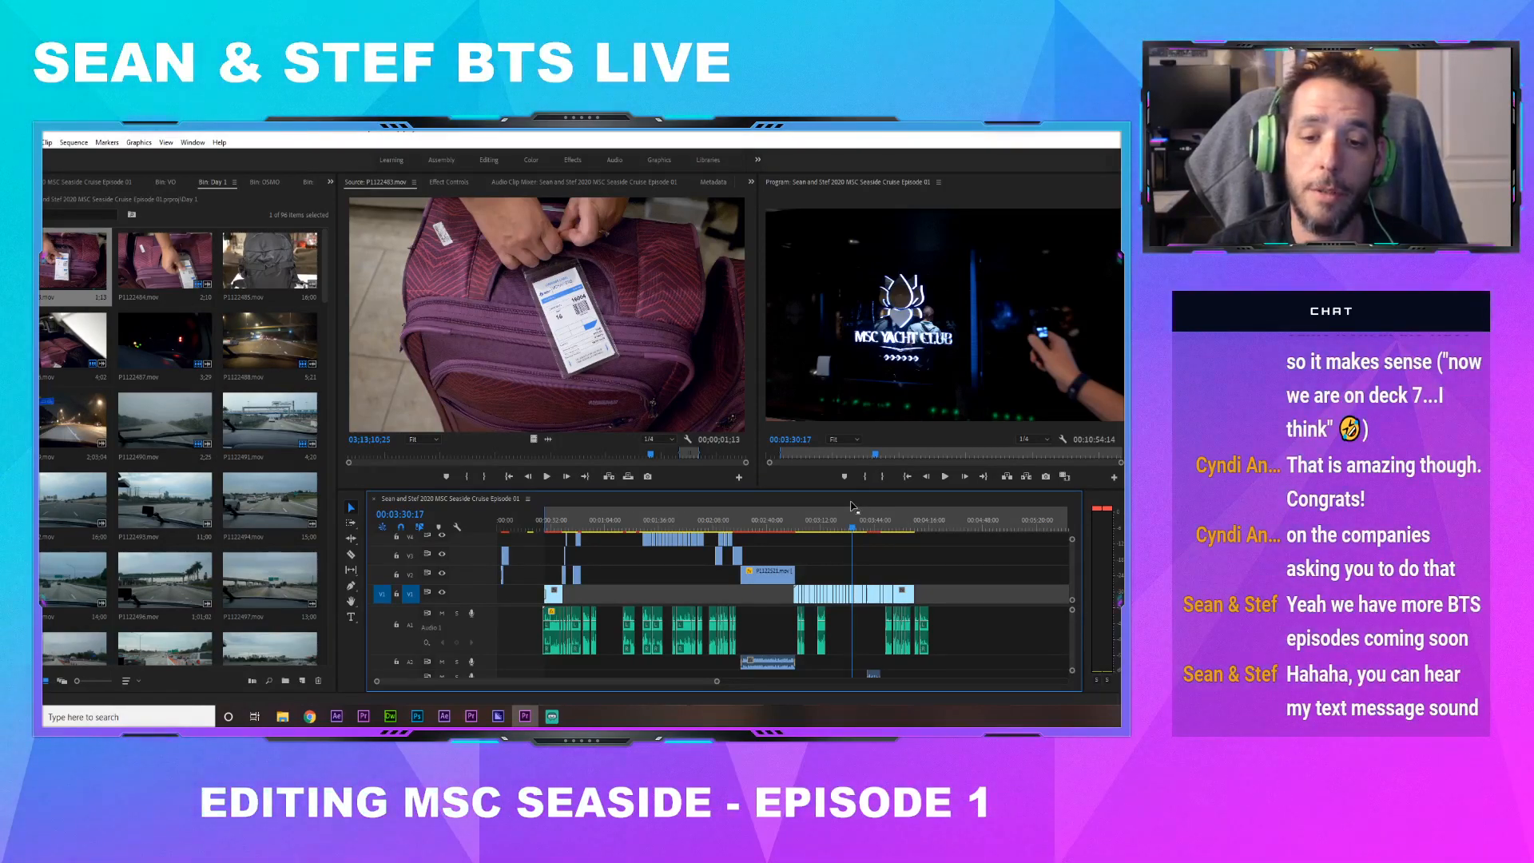
# Scrub the edited sequence through the selfie shot at about 3:18 to the ship lounge shot at about 4:03
pyautogui.moveTo(850, 524); pyautogui.dragTo(834, 532)
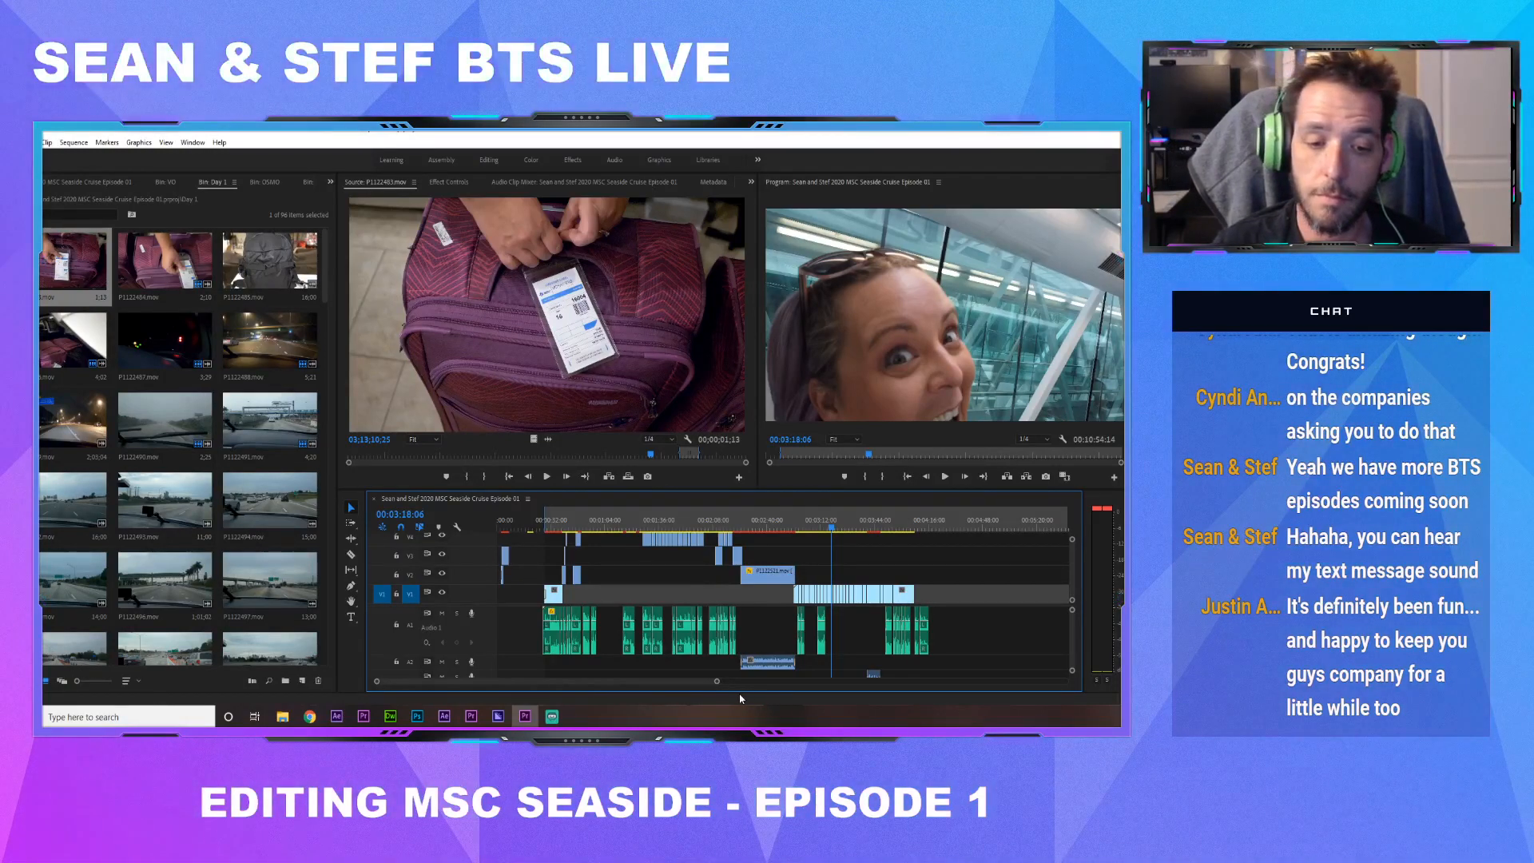
pyautogui.moveTo(717, 683); pyautogui.dragTo(783, 683)
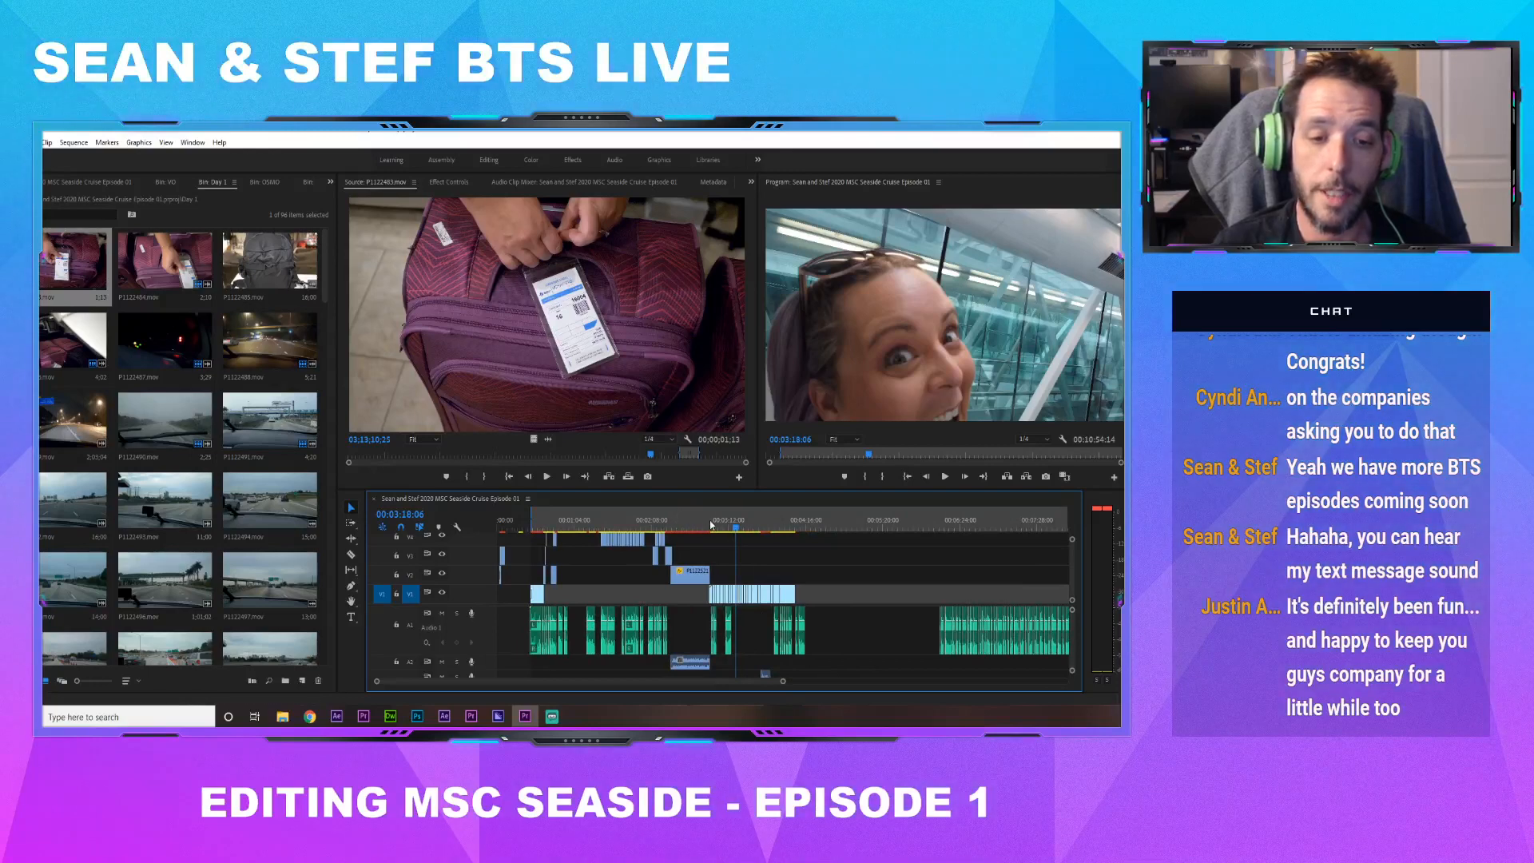
pyautogui.click(791, 527)
pyautogui.moveTo(790, 527); pyautogui.dragTo(759, 537)
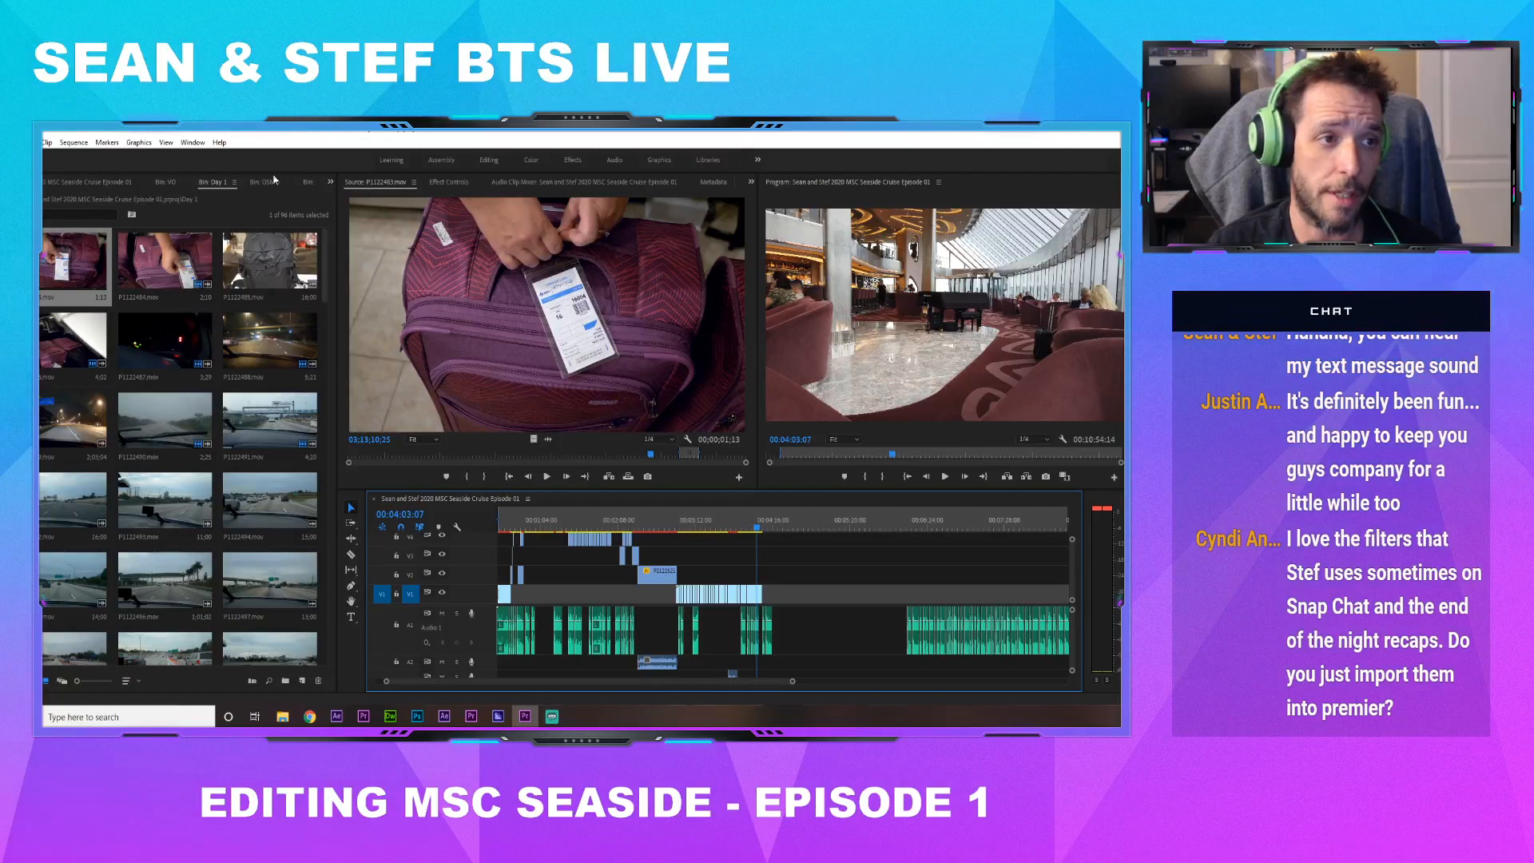
# Return to the main project bin list and collapse the expanded Day 1 and stock music bins
pyautogui.click(330, 182)
pyautogui.click(344, 208)
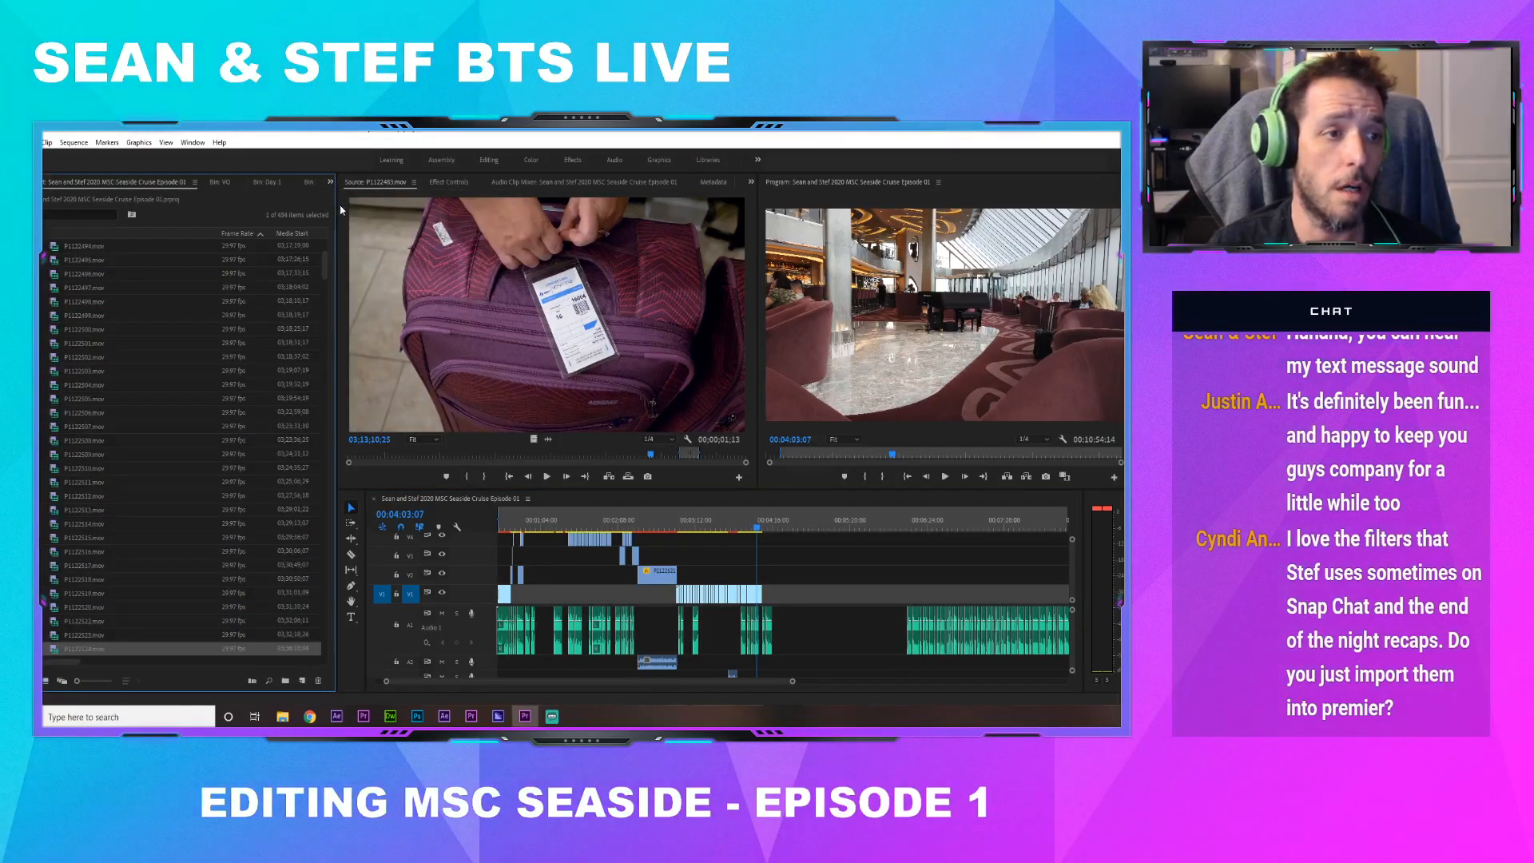
pyautogui.click(30, 246)
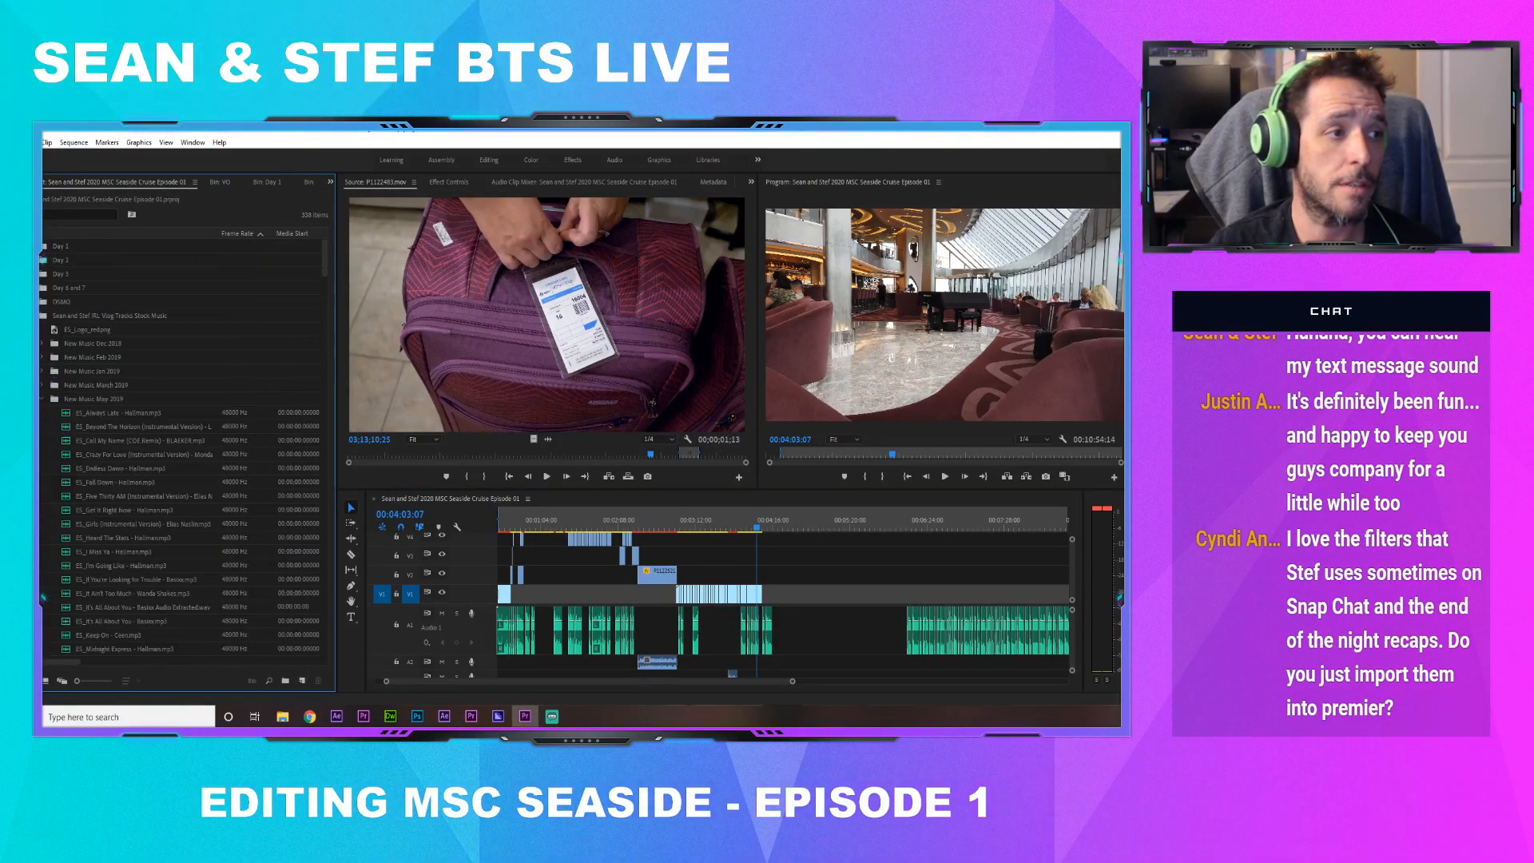
pyautogui.click(41, 316)
pyautogui.click(30, 315)
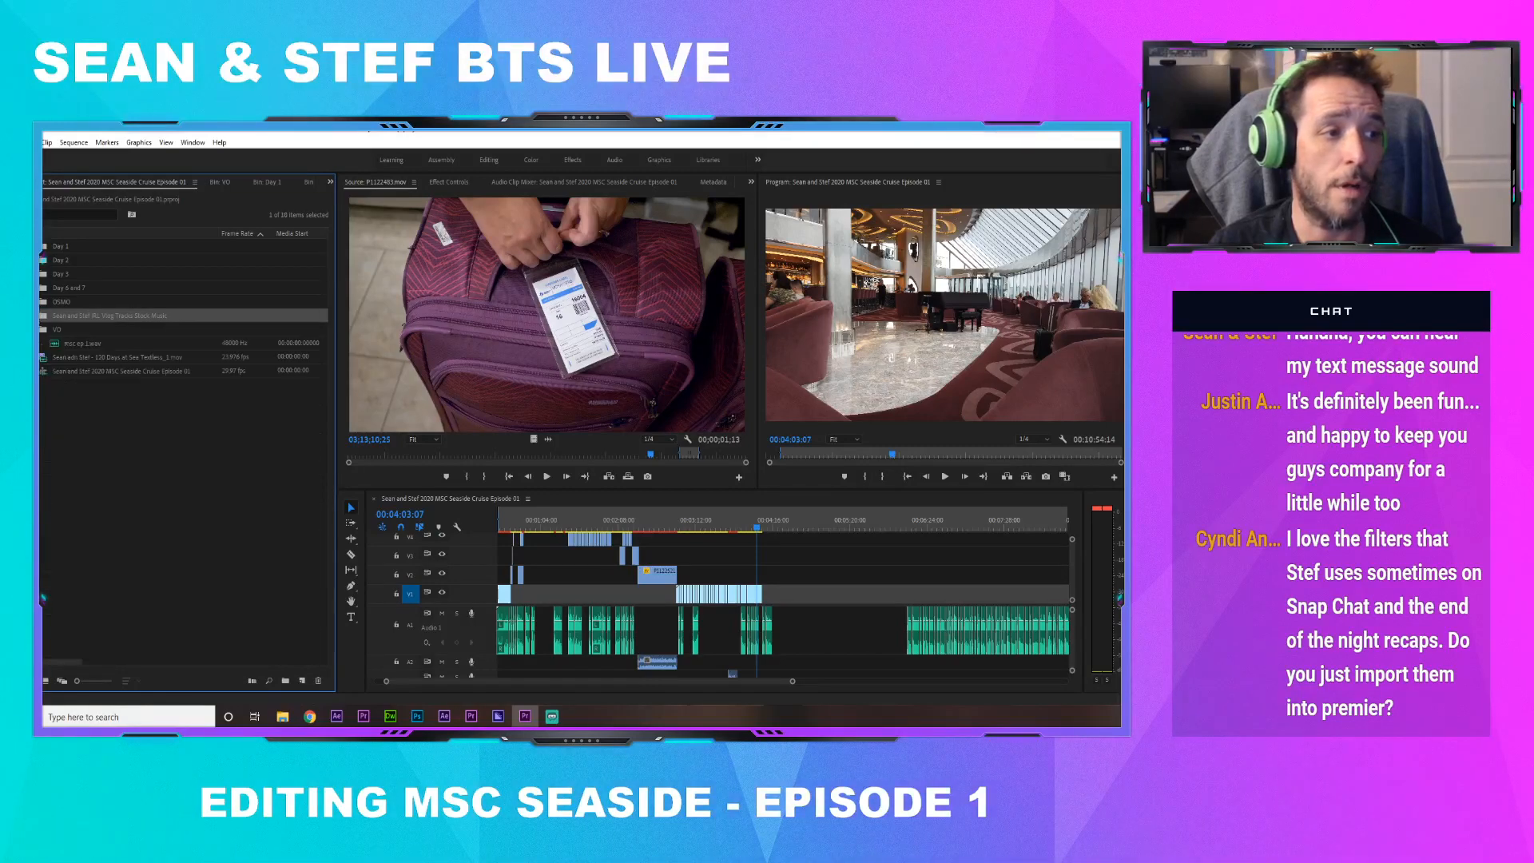
pyautogui.click(85, 474)
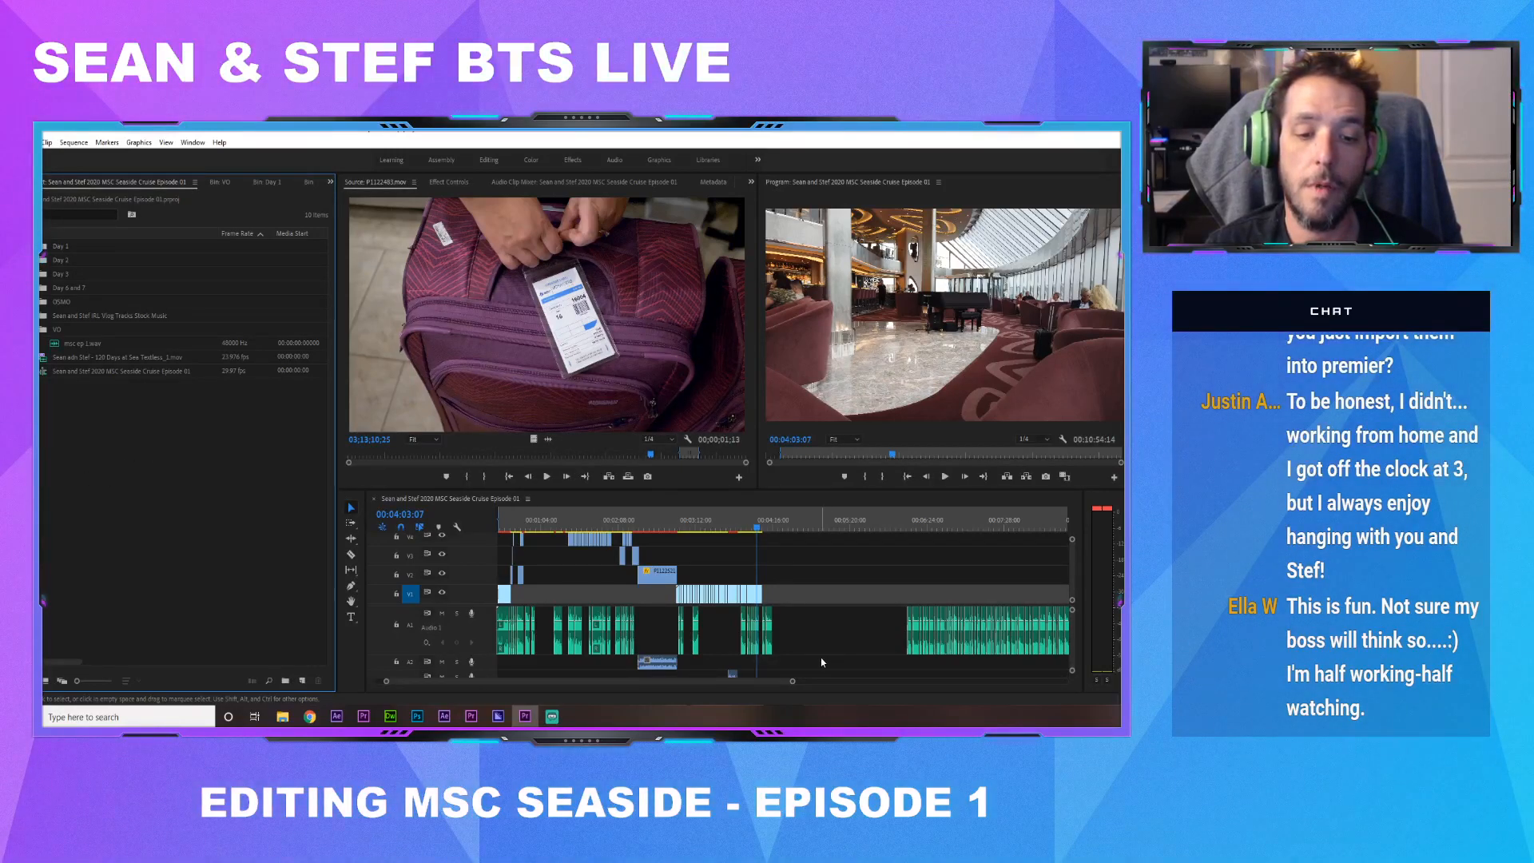
# Audition the voice-over after the last shot and the unused voice-over from about 6:11, and save the project
pyautogui.moveTo(793, 682); pyautogui.dragTo(745, 684)
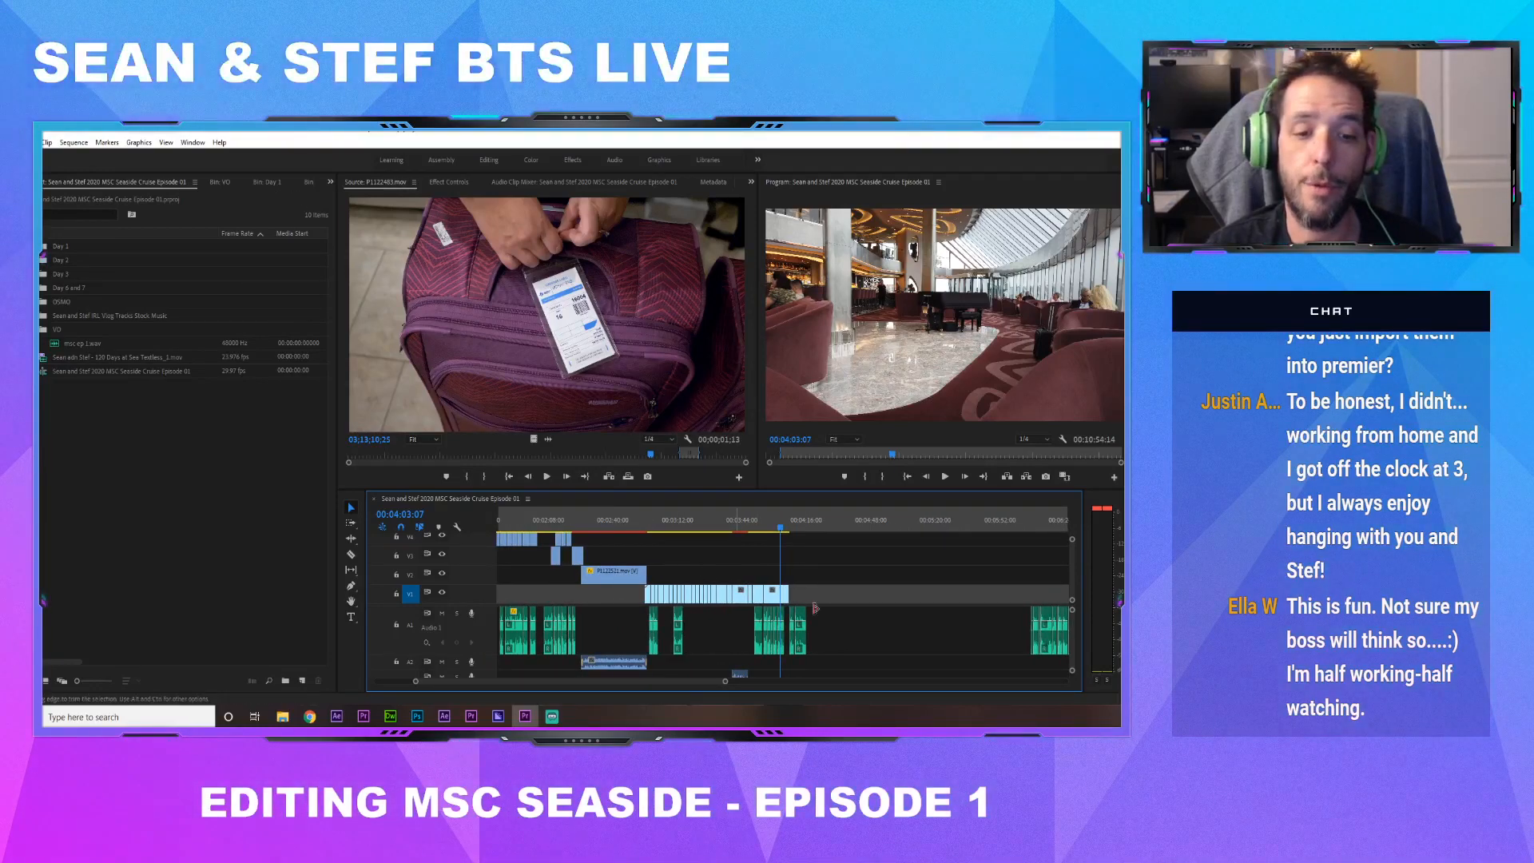
pyautogui.moveTo(767, 524); pyautogui.dragTo(793, 524)
pyautogui.press('space')
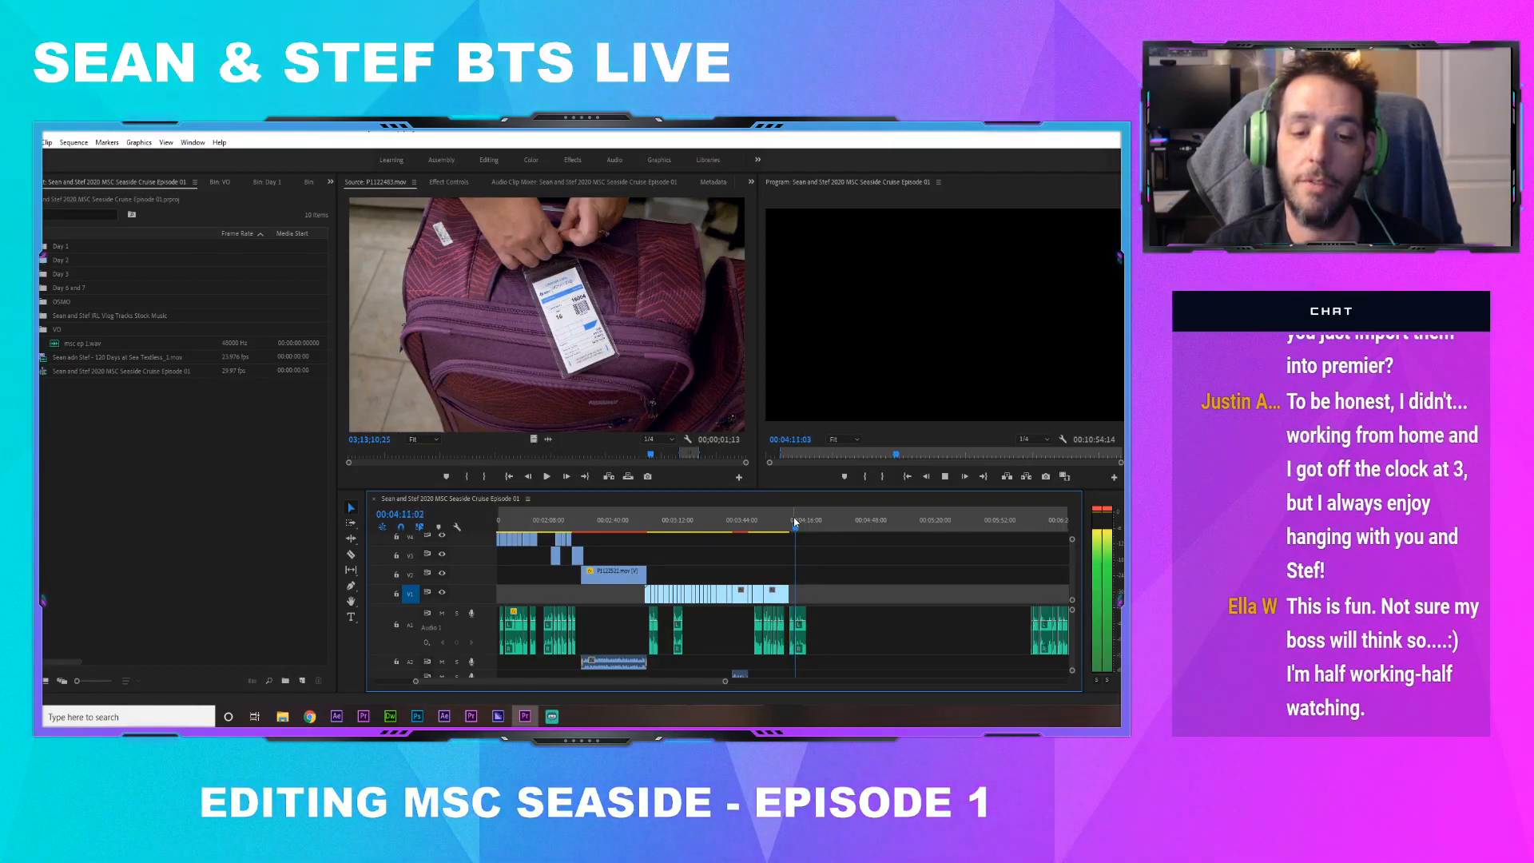
pyautogui.moveTo(801, 525); pyautogui.dragTo(1034, 553)
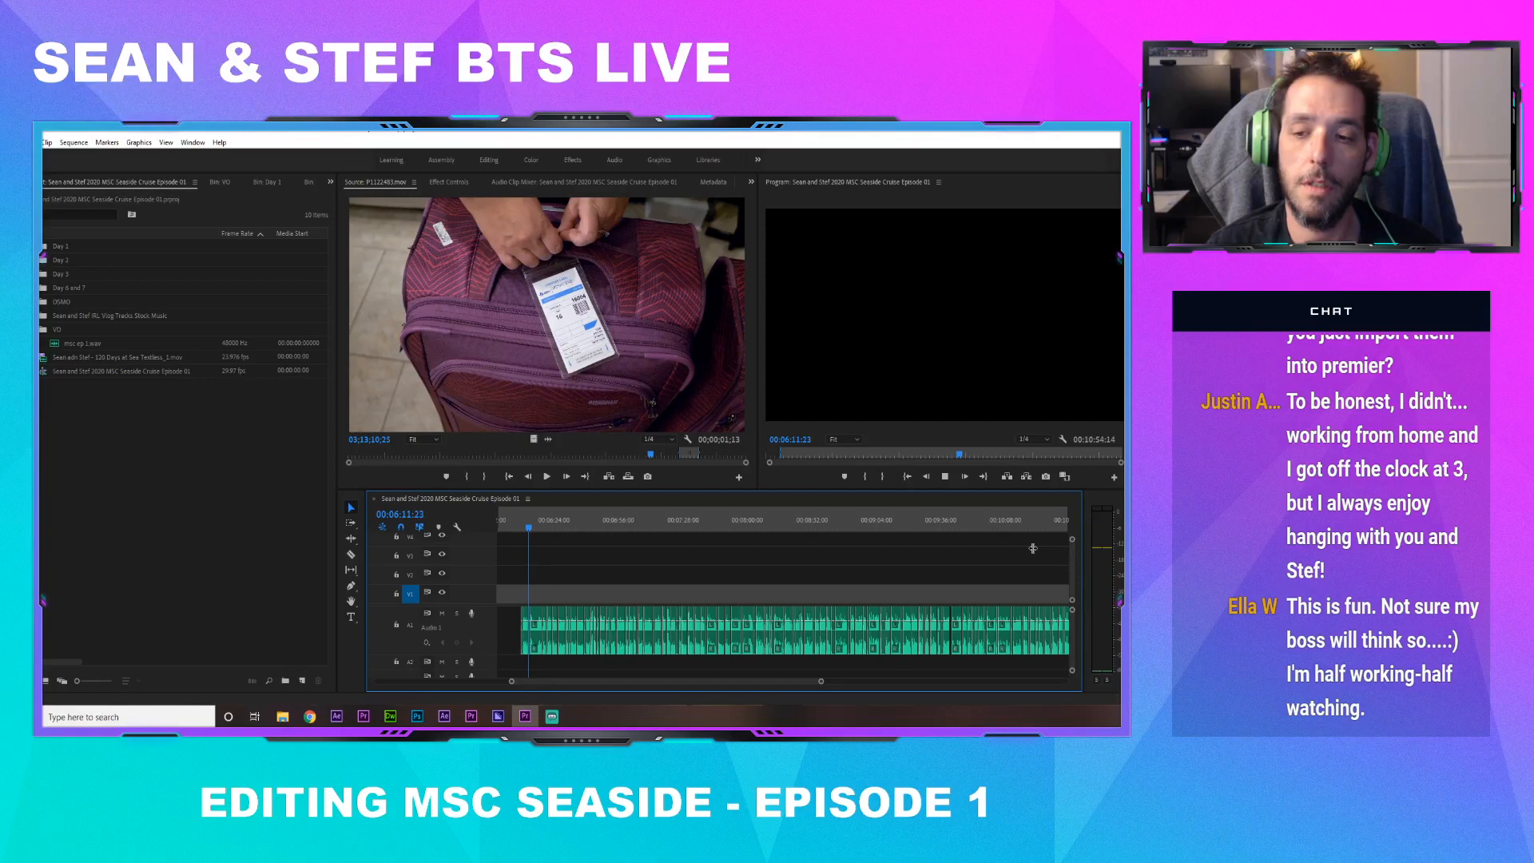
pyautogui.press('space')
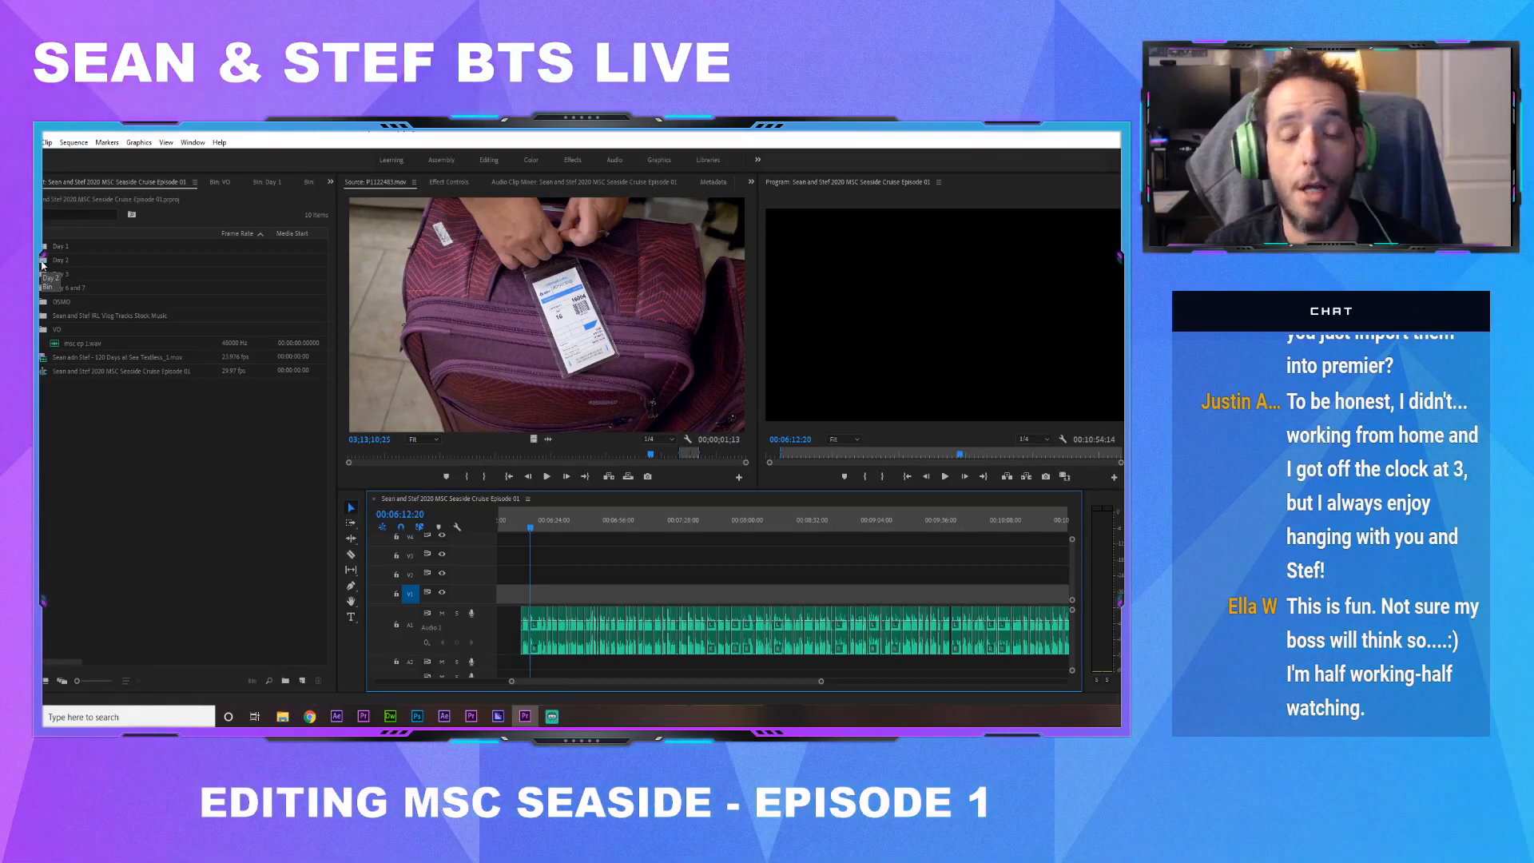
pyautogui.hotkey('ctrl', 's')
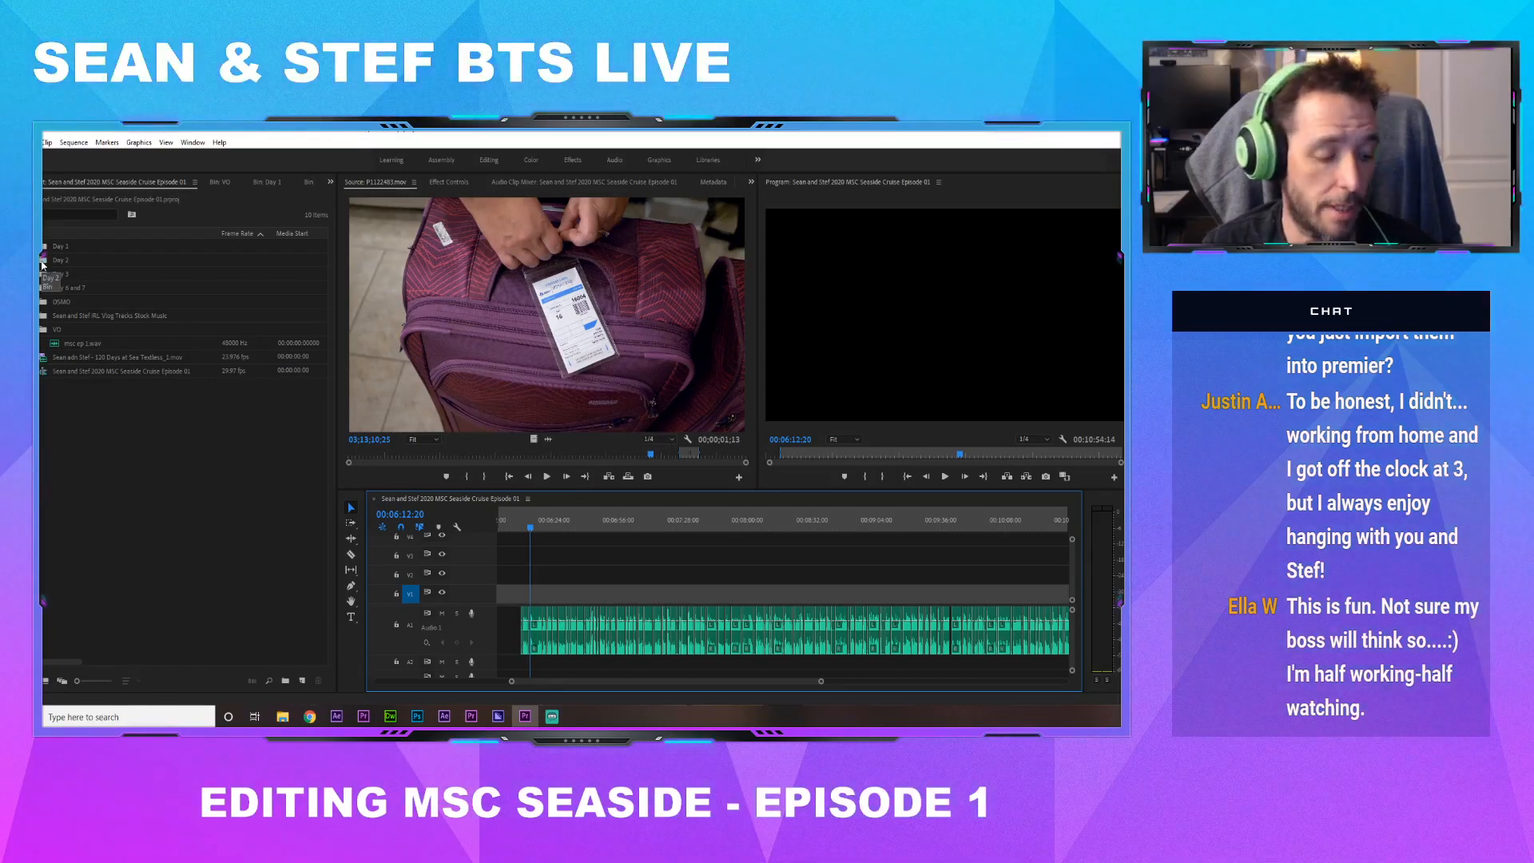
pyautogui.hotkey('ctrl', 's')
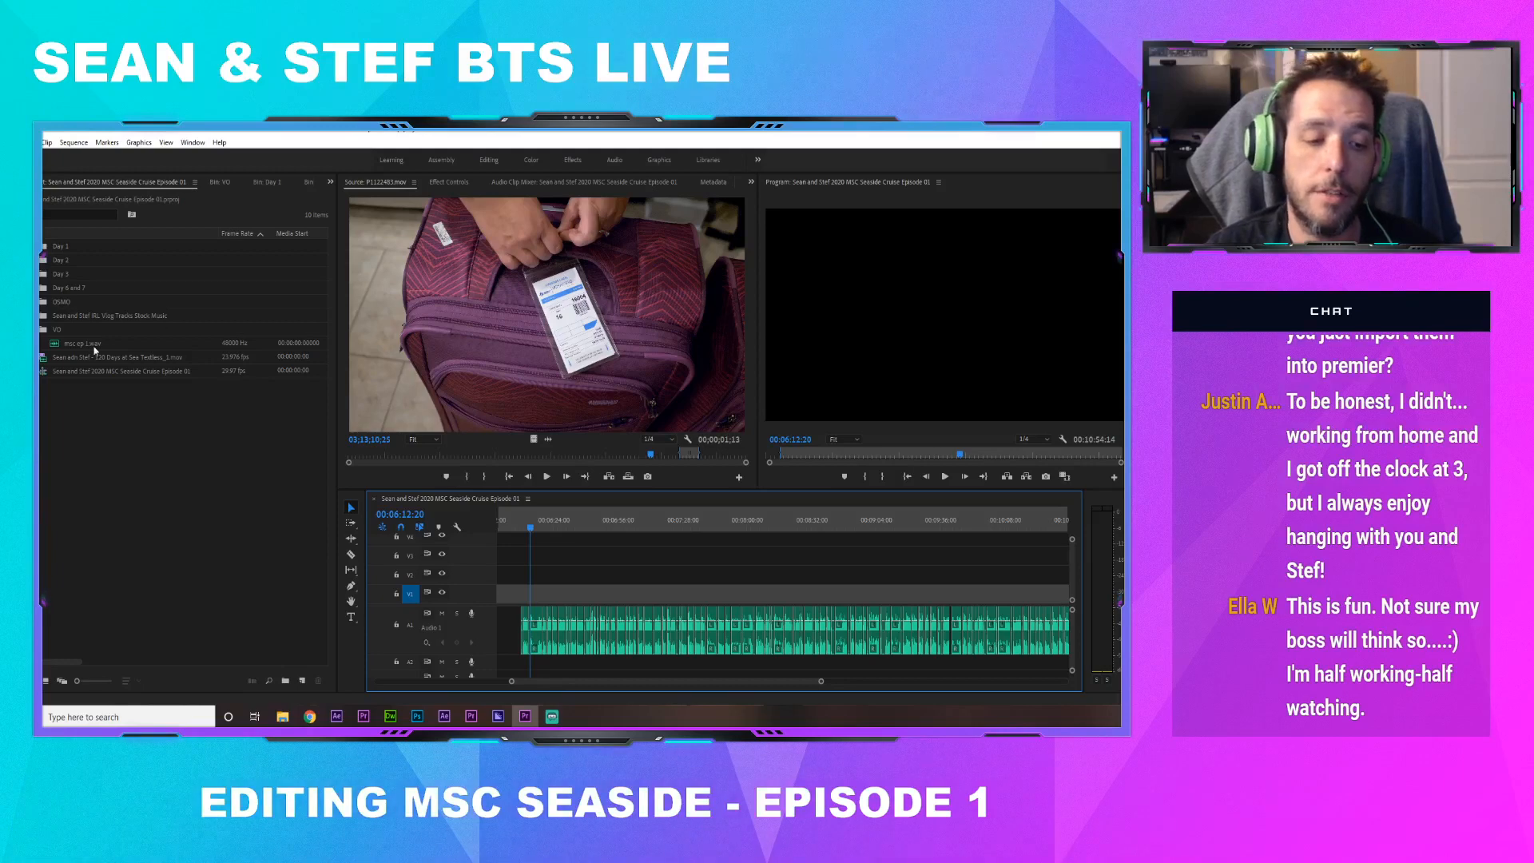
# Play back the edited sequence from the opening section to the end of the last shot at about 4:08
pyautogui.scroll(10, 555, 577)
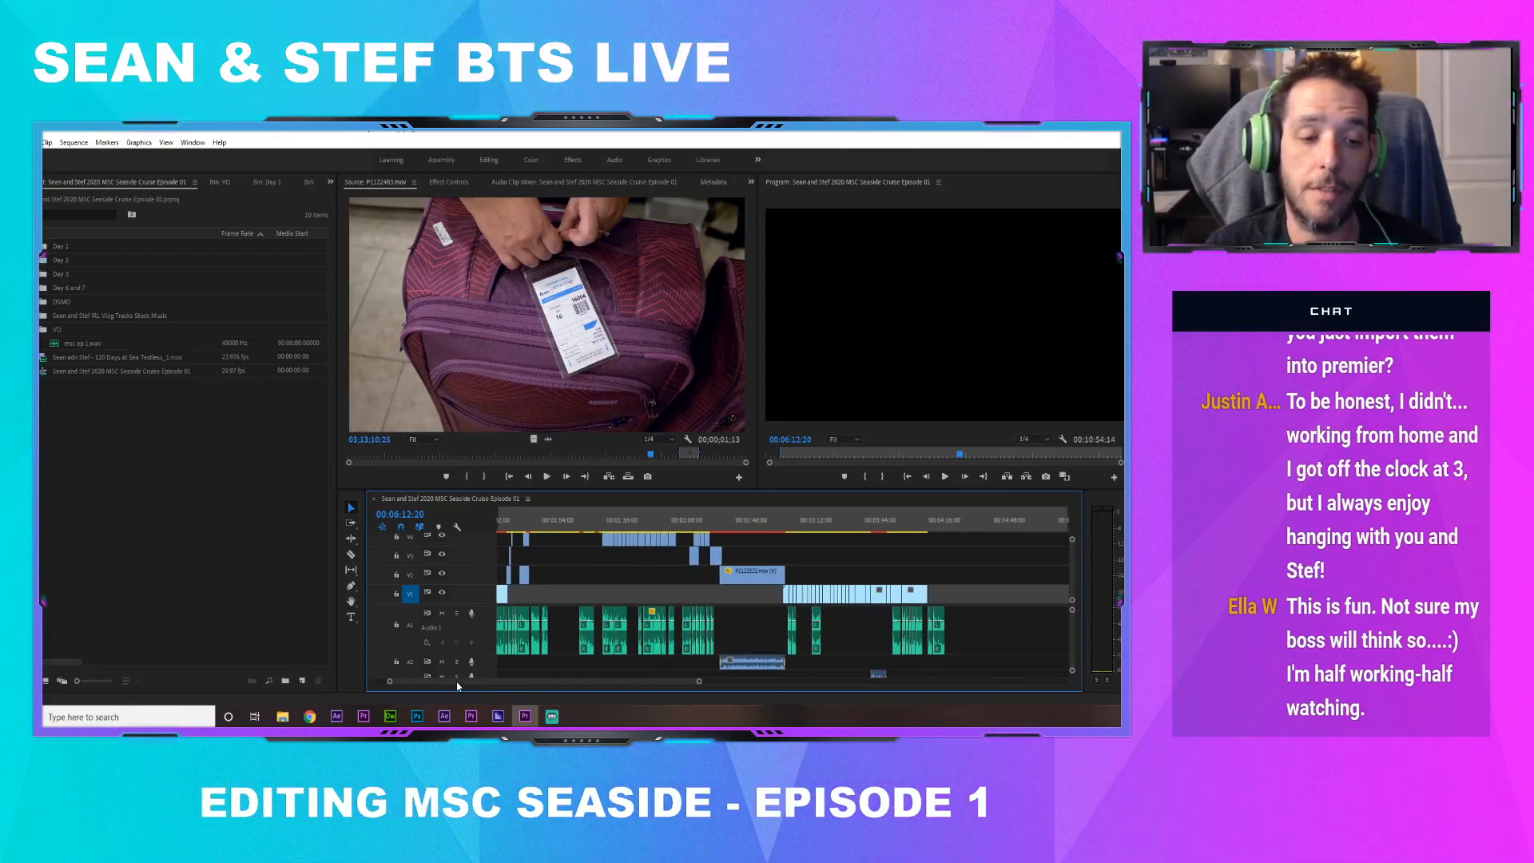
pyautogui.moveTo(577, 520)
pyautogui.mouseDown()
pyautogui.moveTo(511, 520)
pyautogui.moveTo(552, 518)
pyautogui.mouseUp()
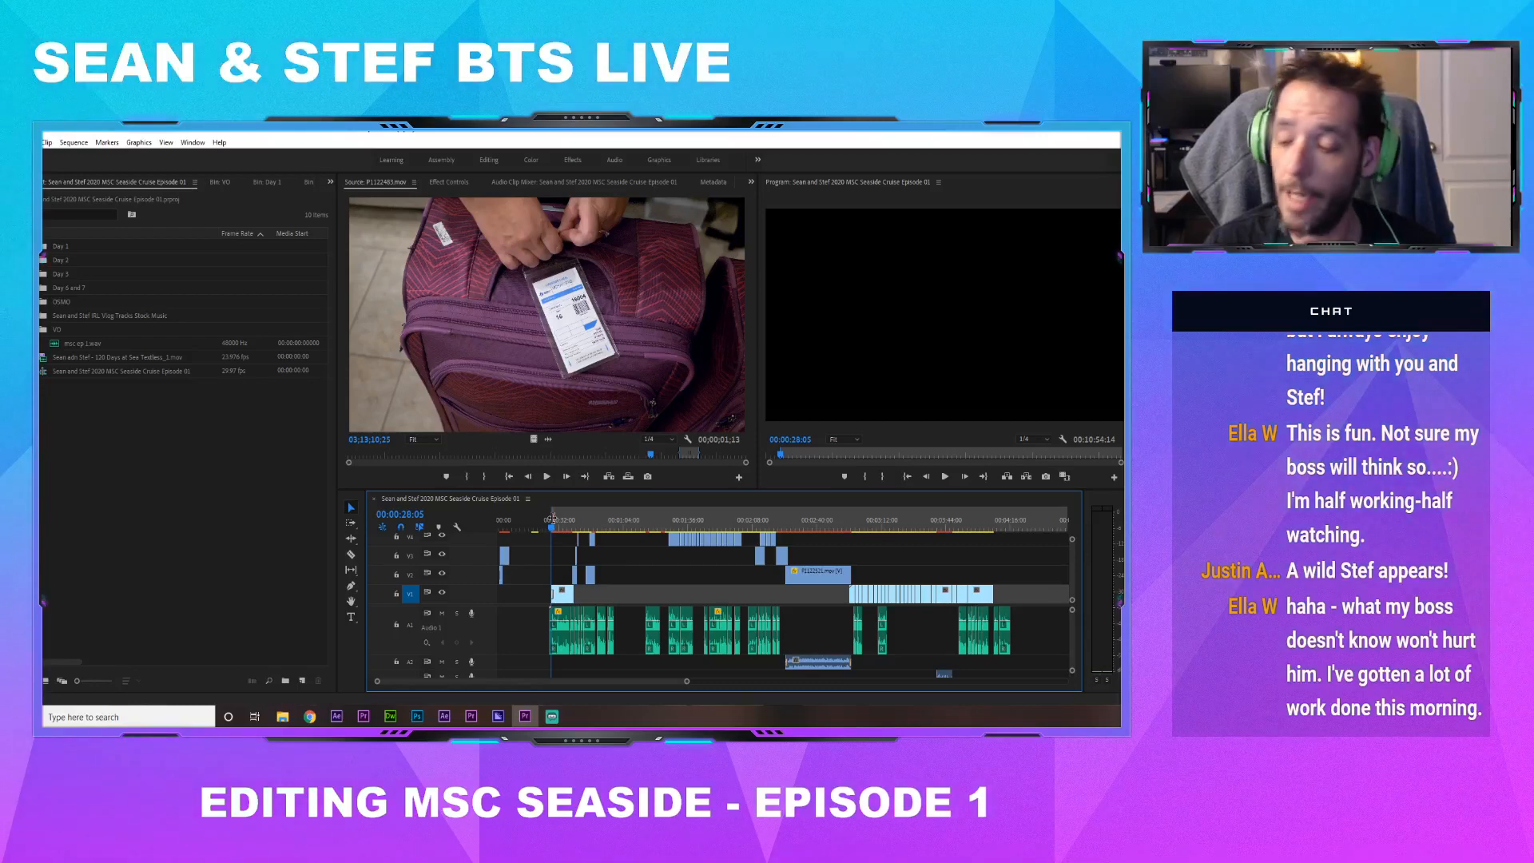
pyautogui.press('space')
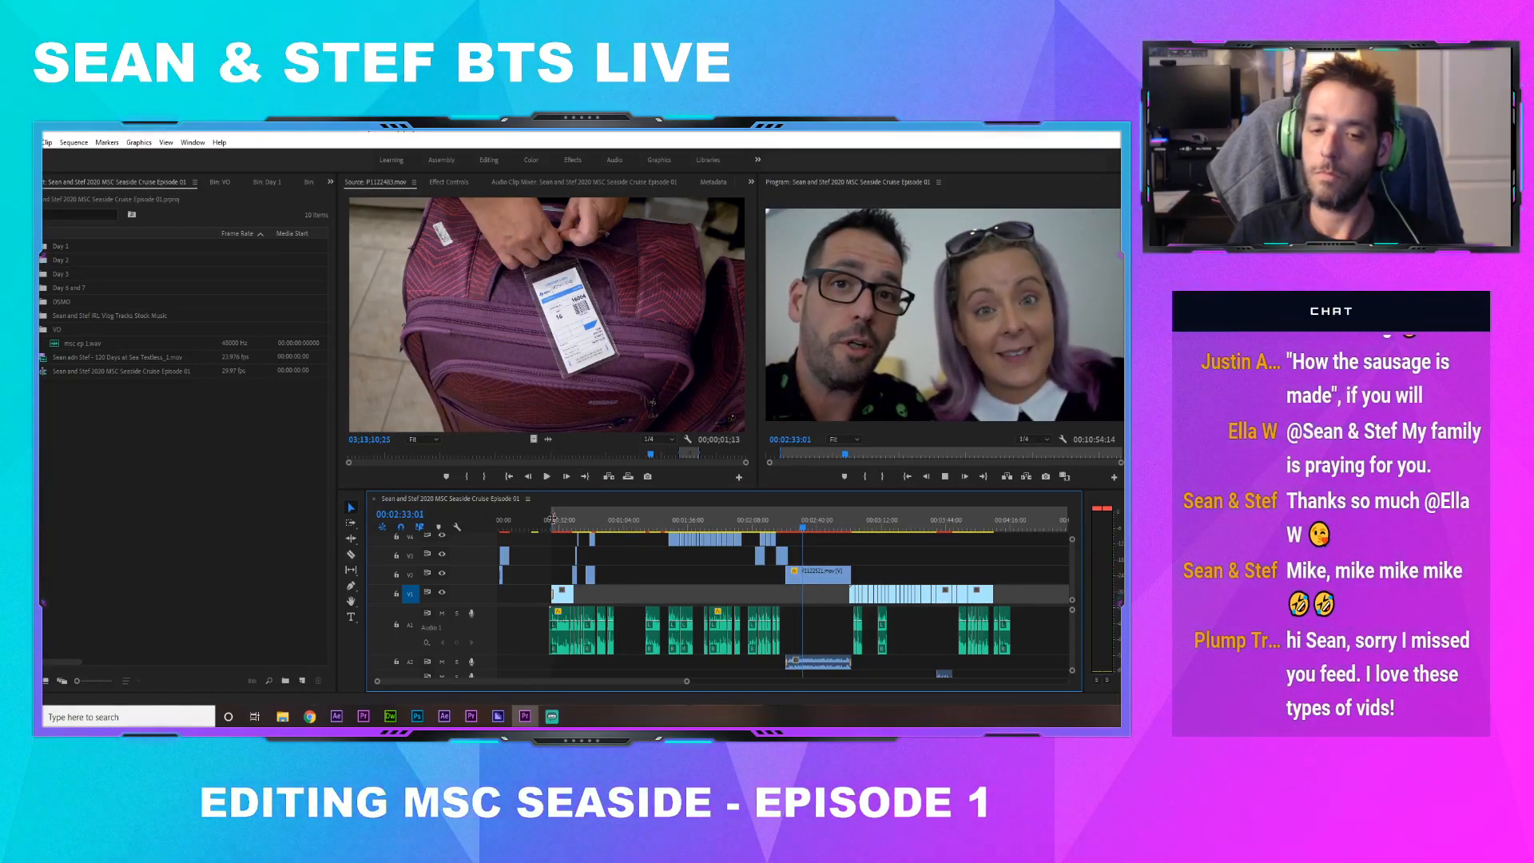
pyautogui.press('space')
pyautogui.click(850, 521)
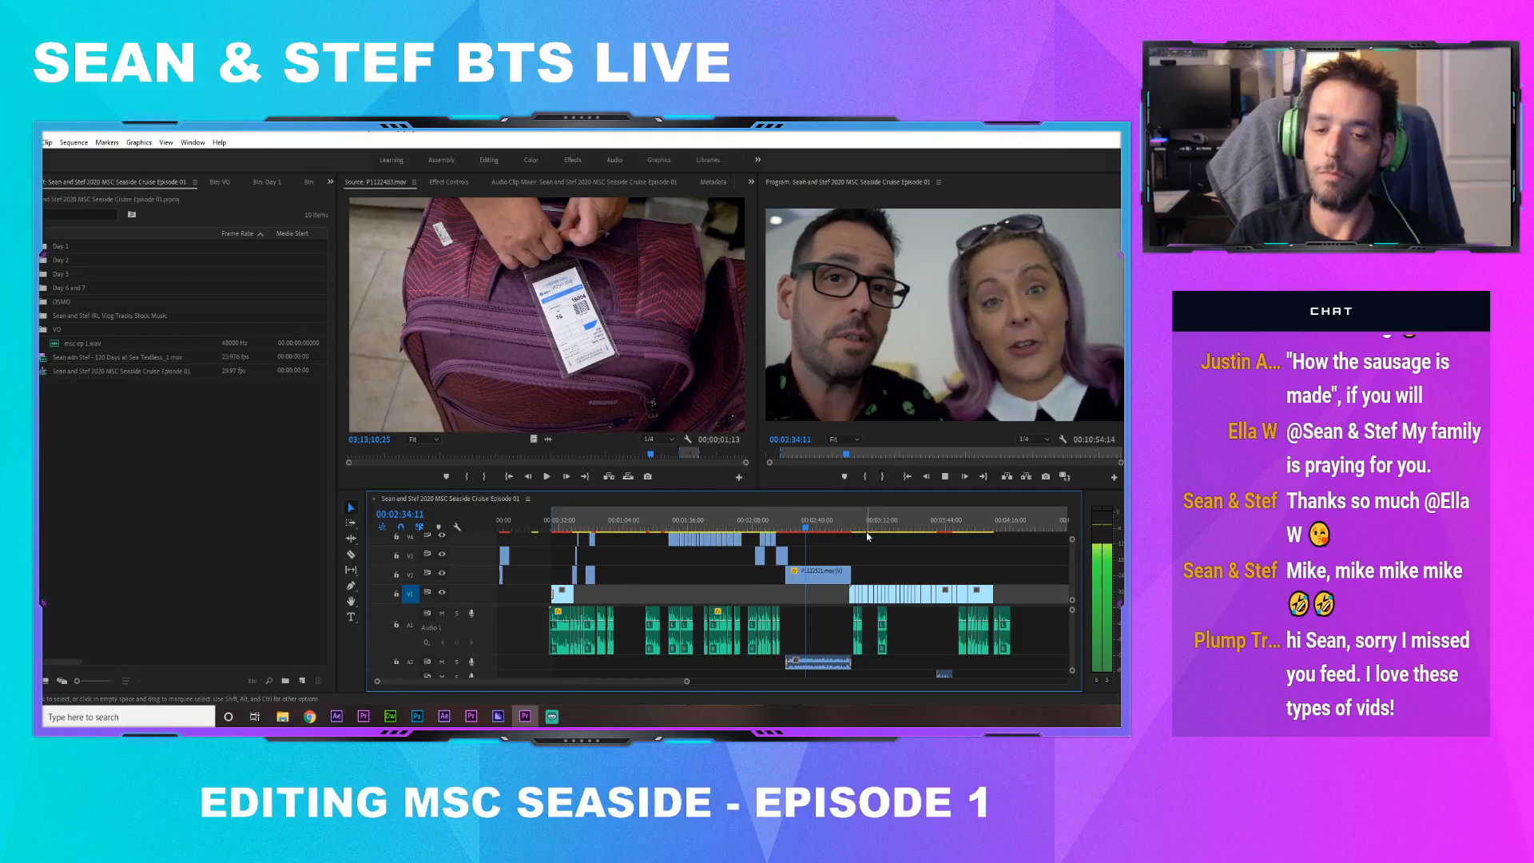
pyautogui.press('space')
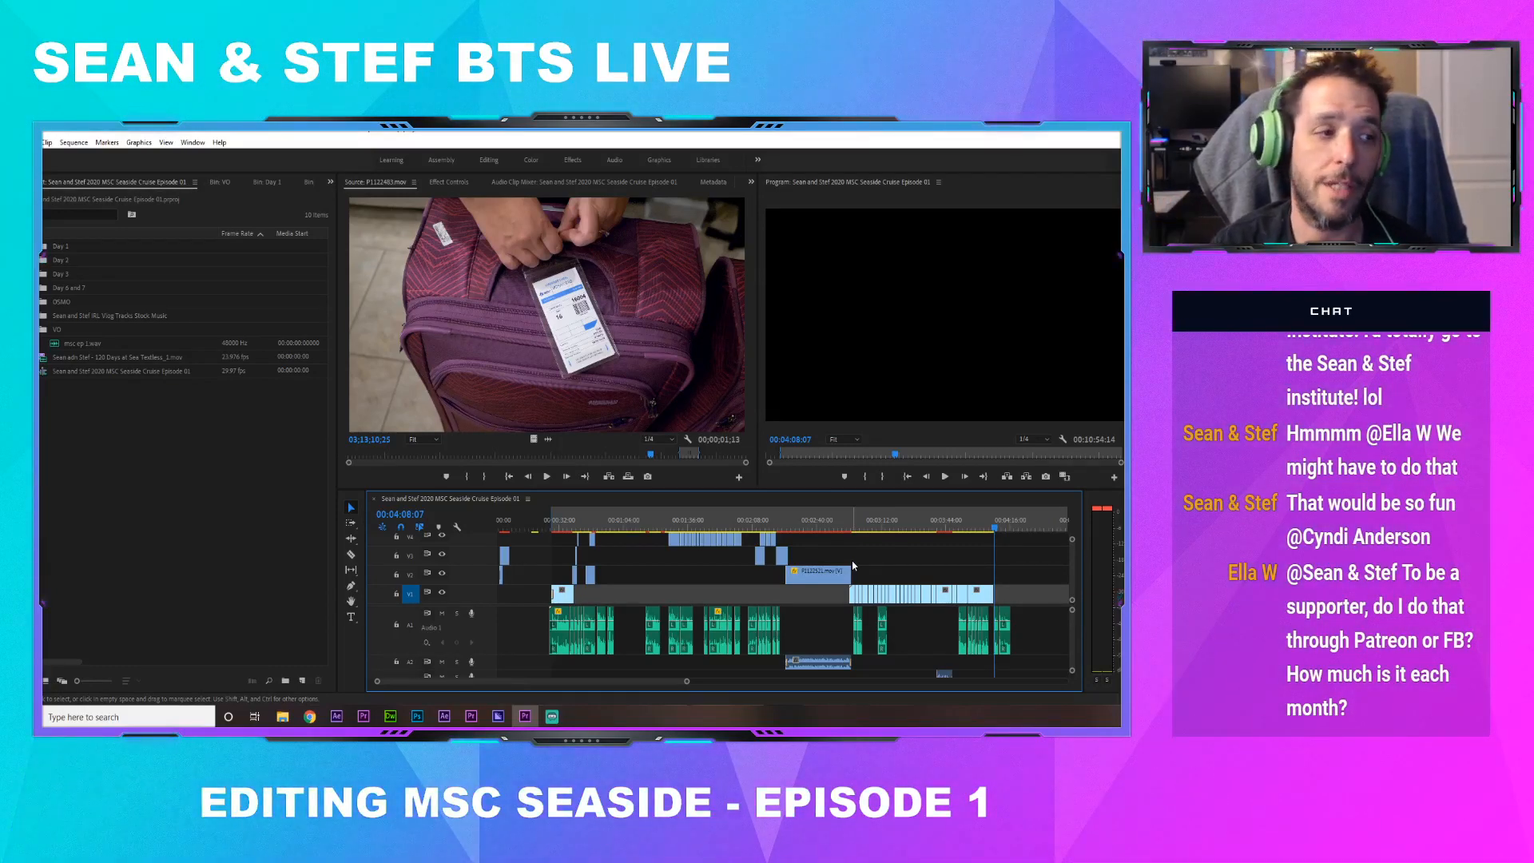
# Open the Day 1 bin and look through its footage thumbnails
pyautogui.click(74, 250)
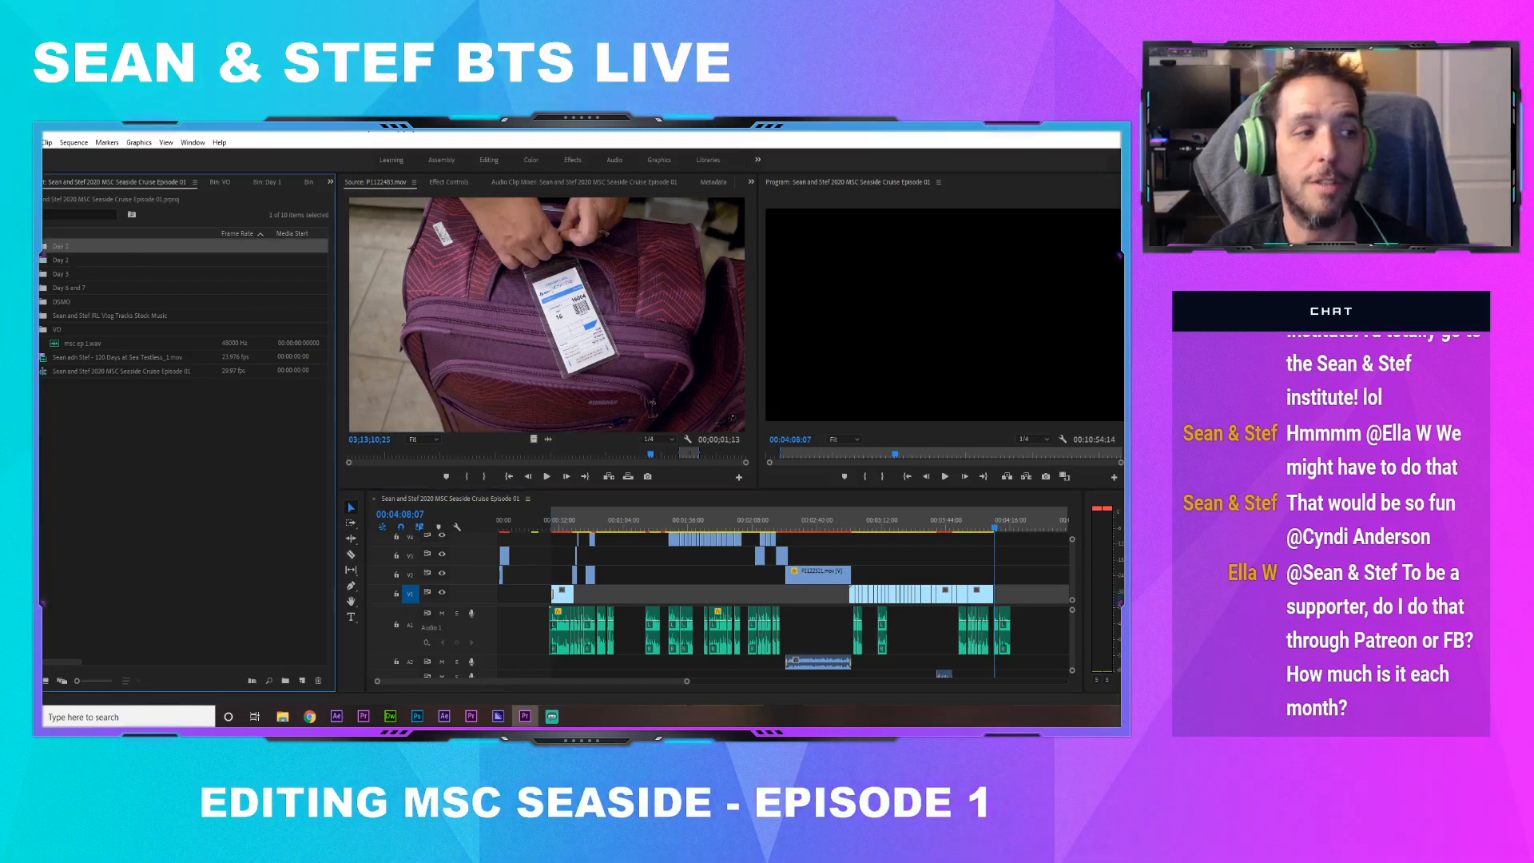
pyautogui.doubleClick(42, 249)
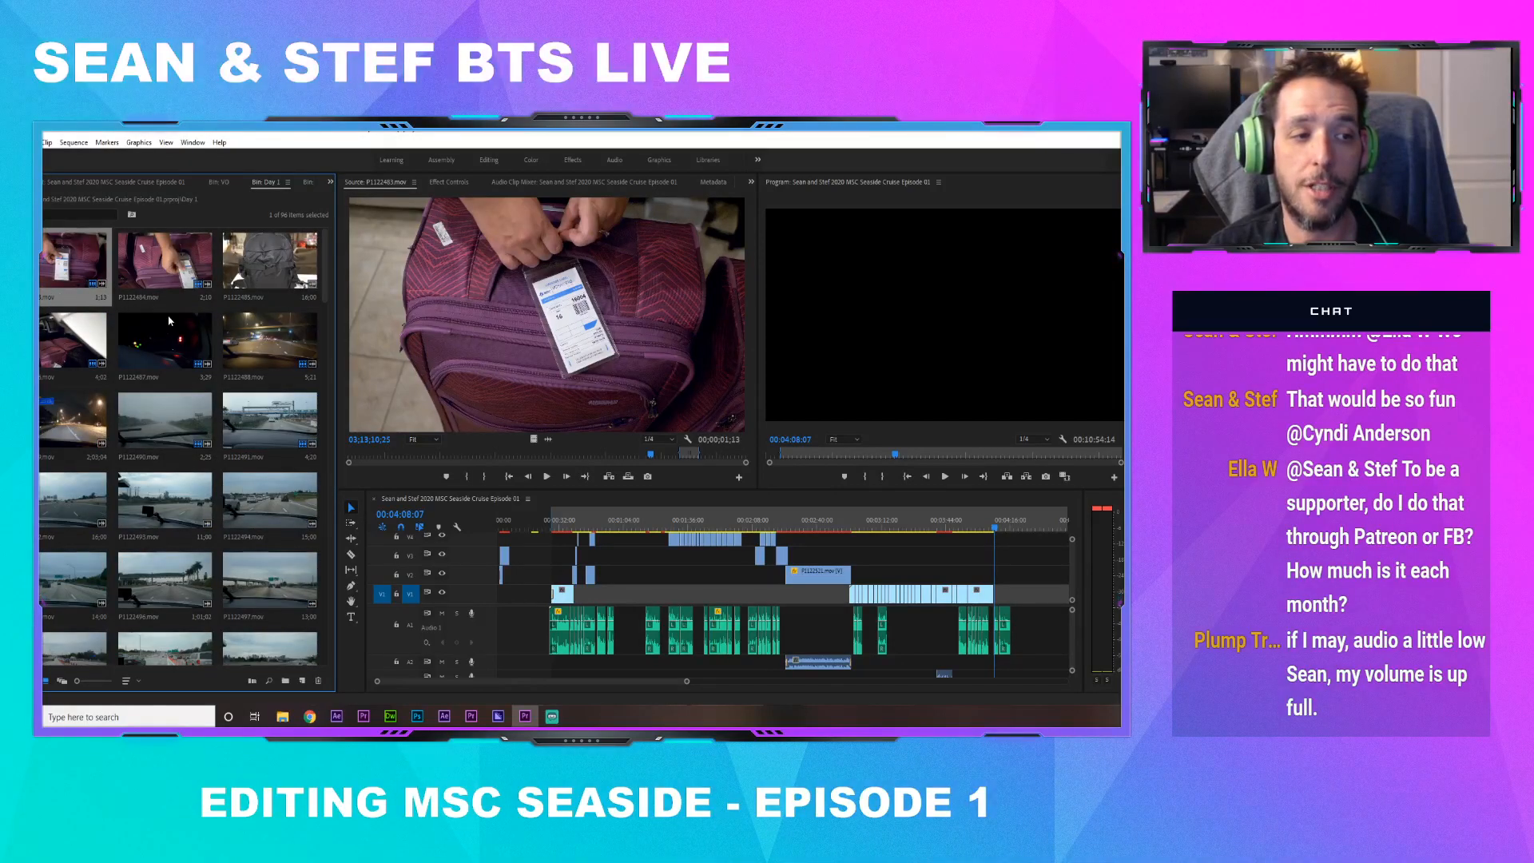
pyautogui.scroll(-15, 179, 319)
pyautogui.scroll(15, 163, 323)
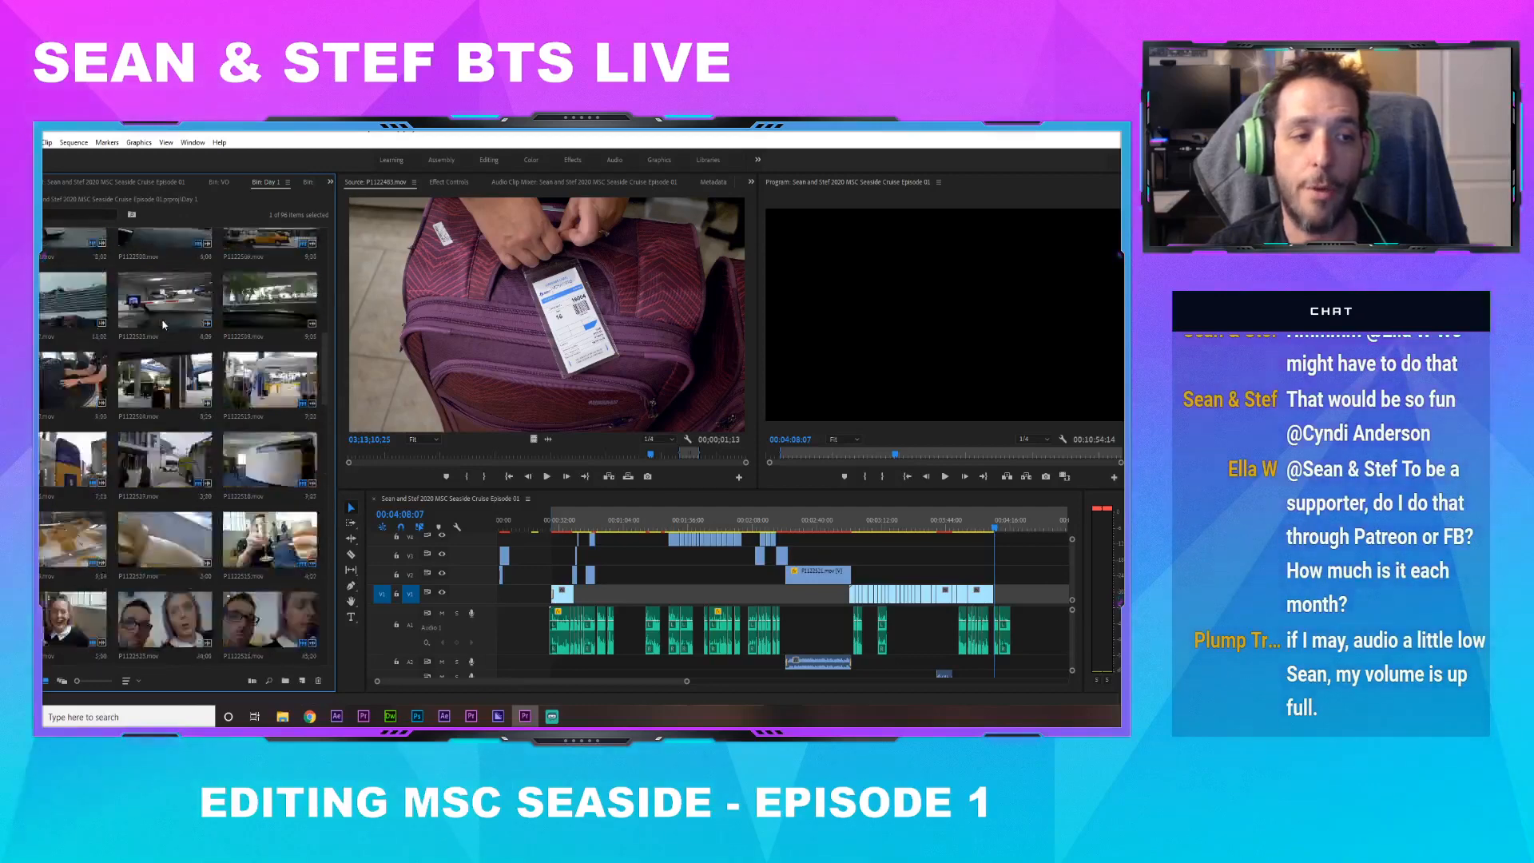
pyautogui.scroll(5, 163, 324)
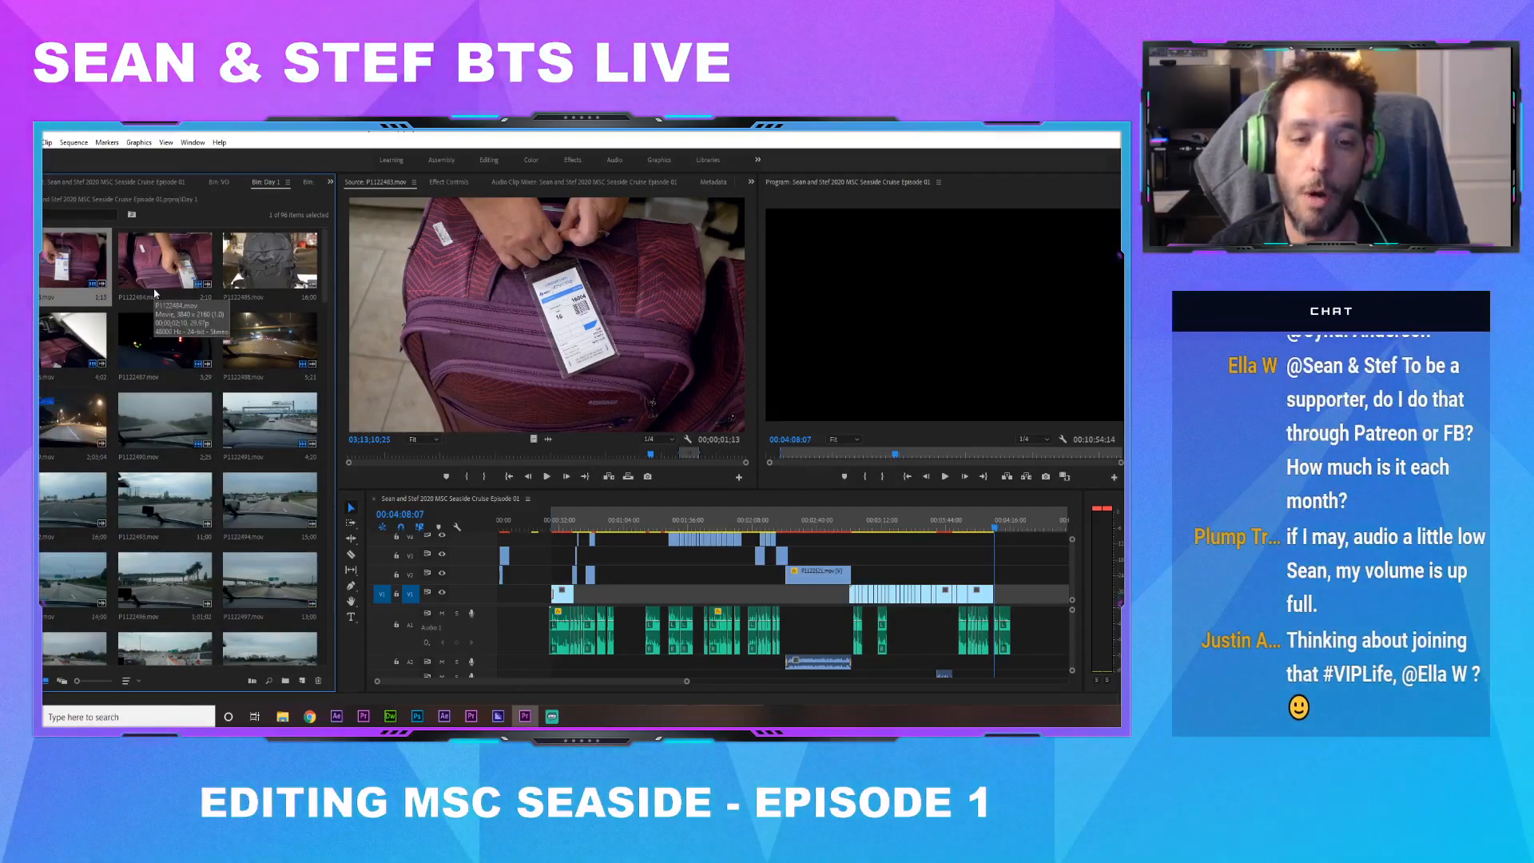
# Place the luggage-tag clip on V1 in the empty timeline area at about 15:20
pyautogui.moveTo(660, 682); pyautogui.dragTo(982, 700)
pyautogui.click(438, 434)
pyautogui.moveTo(484, 464); pyautogui.dragTo(628, 598)
pyautogui.press('i')
pyautogui.press('o')
# Mark a 2-second-22-frame excerpt of the black backpack clip and place it on V1 behind the luggage-tag clip
pyautogui.doubleClick(237, 277)
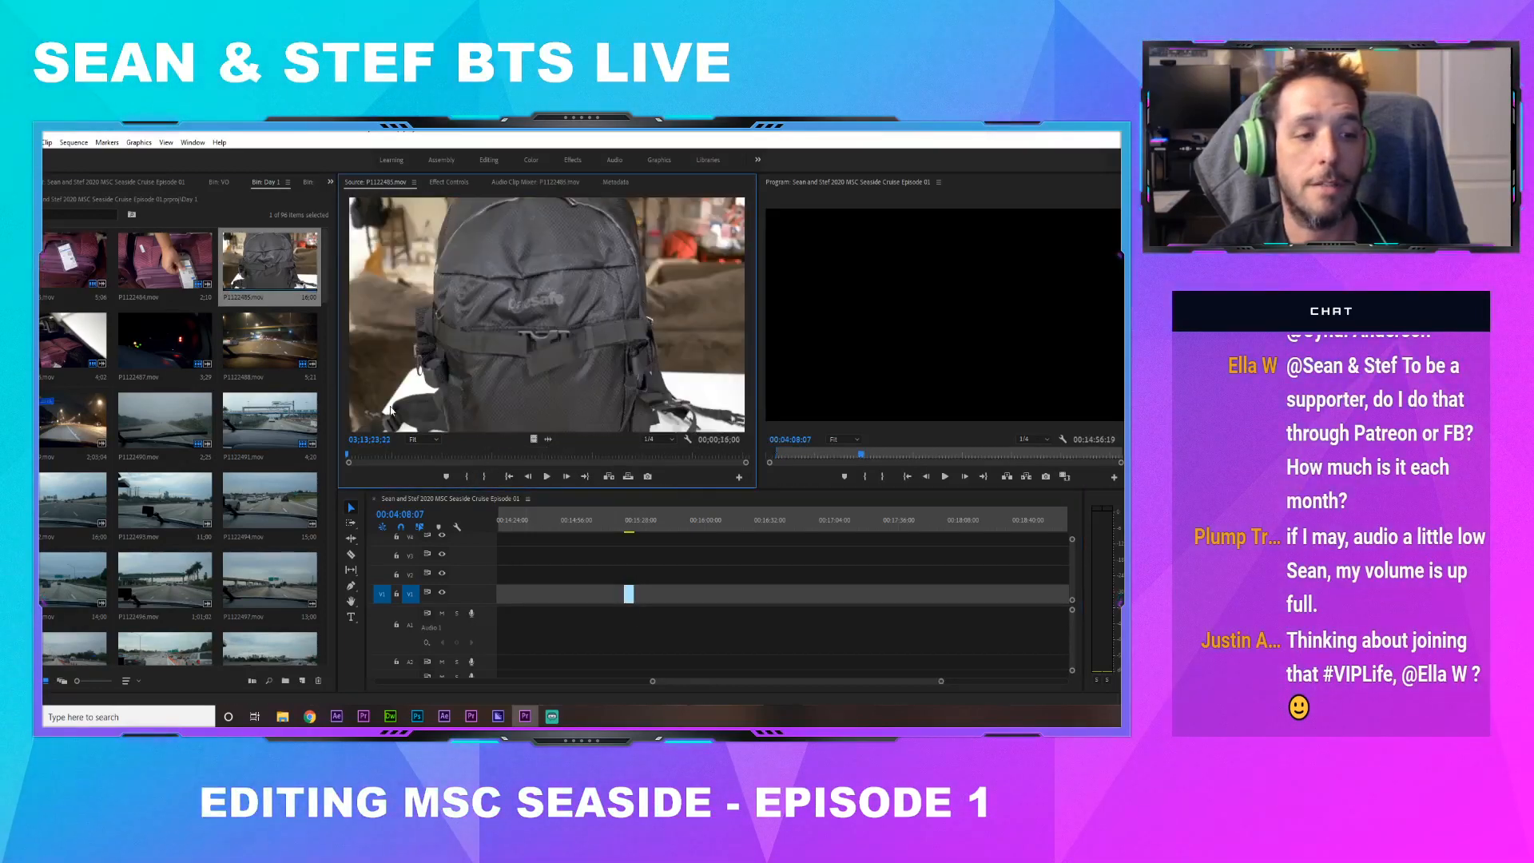
pyautogui.moveTo(549, 469); pyautogui.dragTo(456, 464)
pyautogui.click(468, 479)
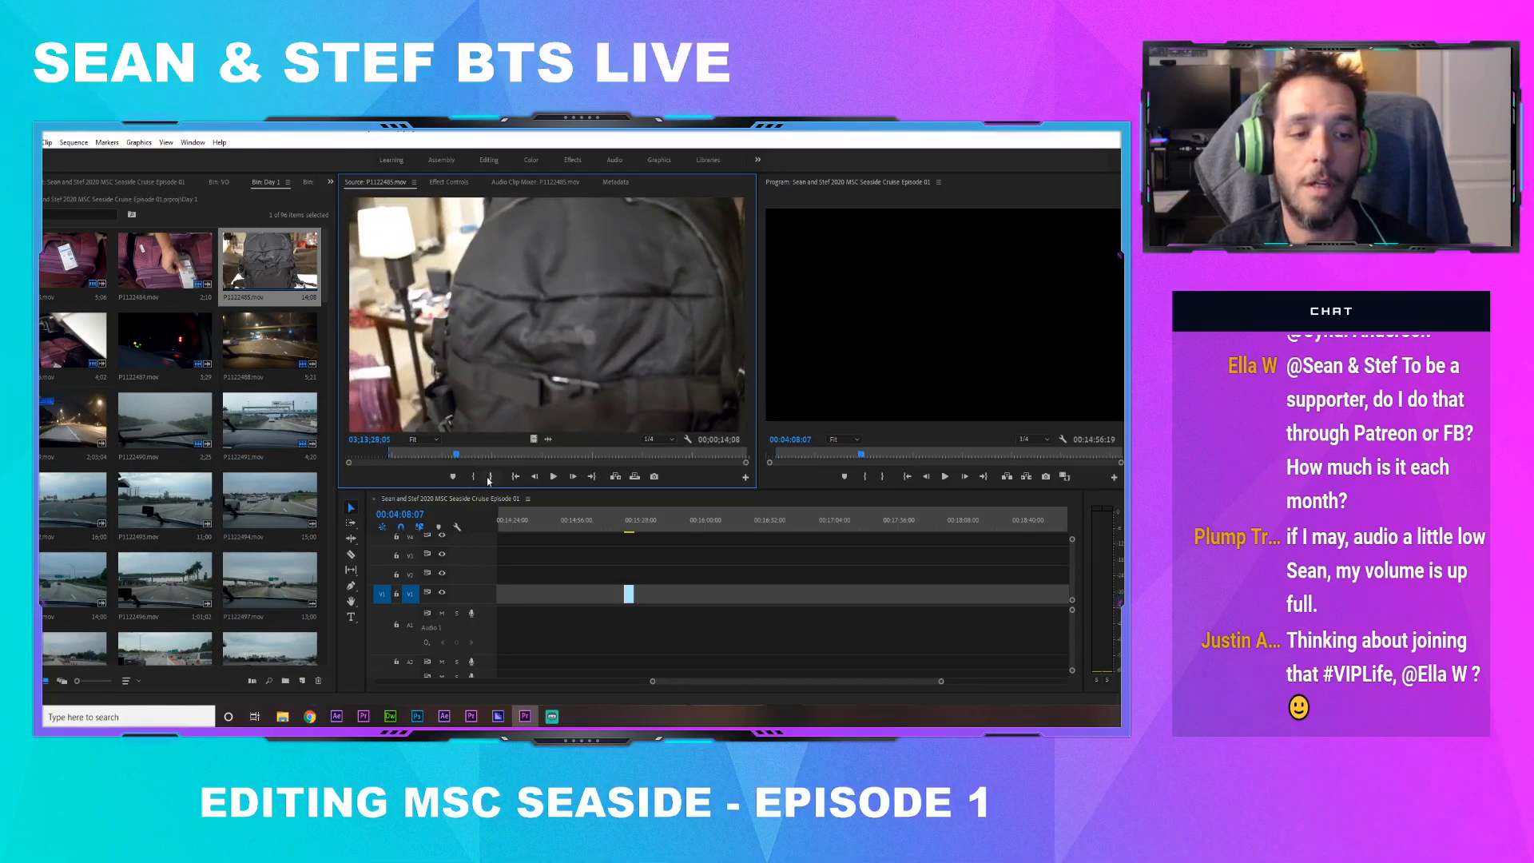
pyautogui.click(489, 478)
pyautogui.moveTo(508, 405); pyautogui.dragTo(651, 594)
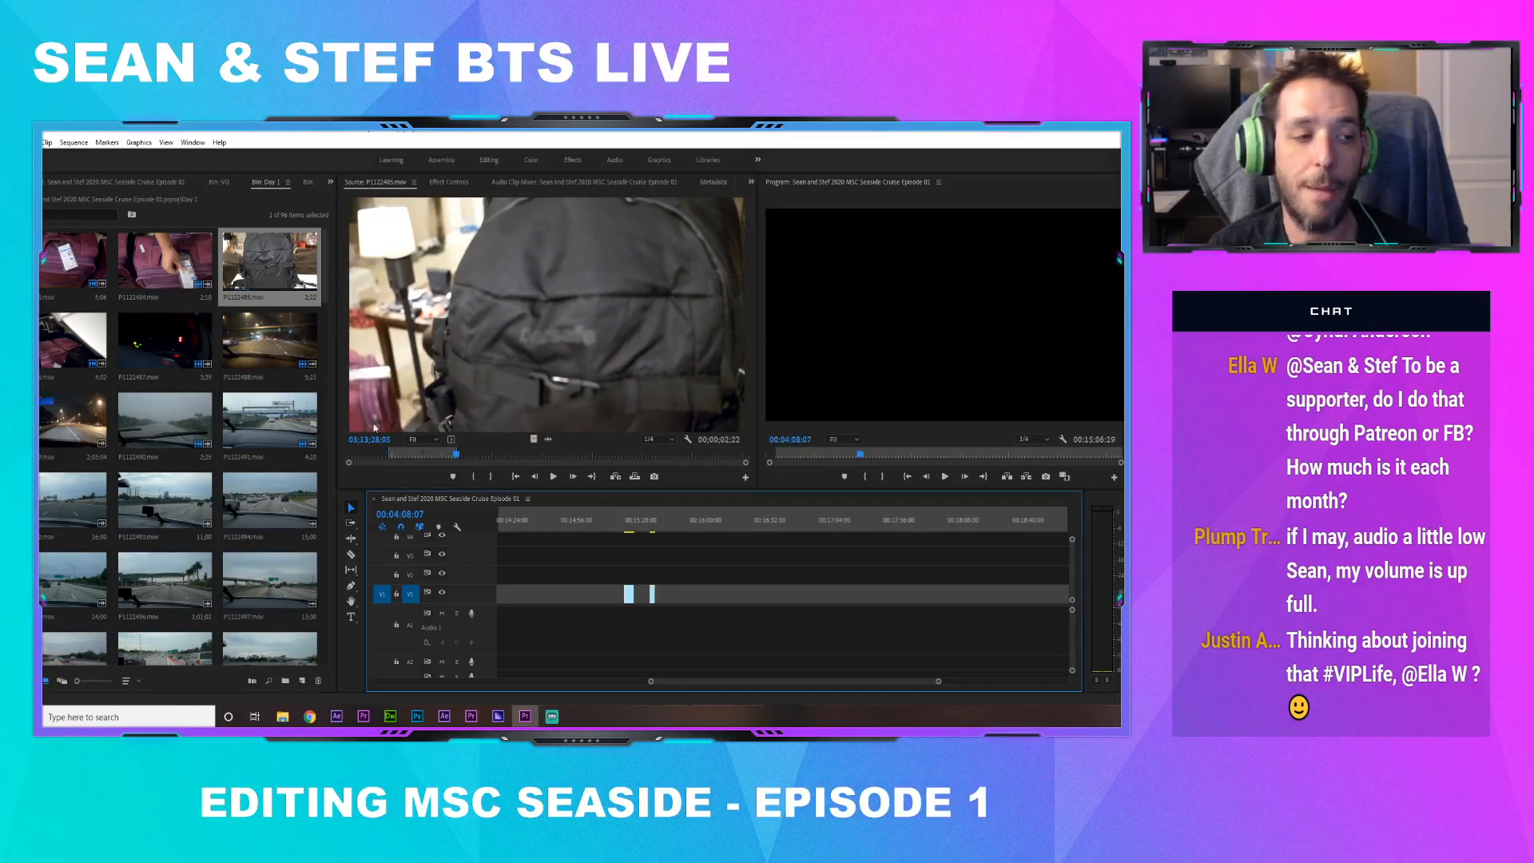
# Mark a 14-second-17-frame excerpt of the car luggage-loading clip and place it on V1 behind the backpack shot
pyautogui.doubleClick(50, 340)
pyautogui.moveTo(420, 456); pyautogui.dragTo(607, 460)
pyautogui.click(467, 478)
pyautogui.click(490, 477)
pyautogui.moveTo(504, 409); pyautogui.dragTo(680, 593)
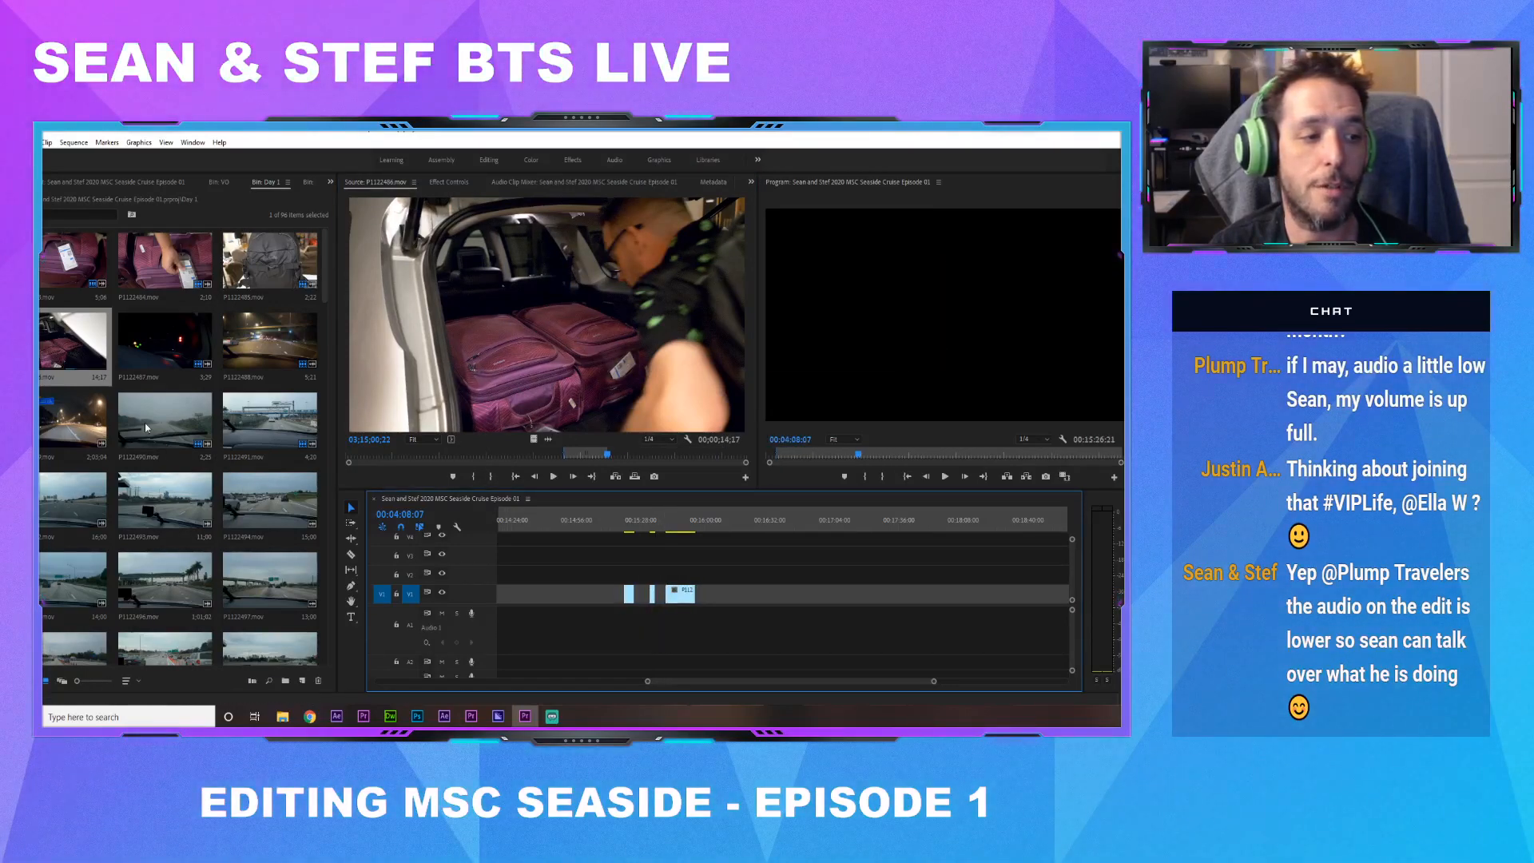
# Place a short excerpt of the dashboard driving clip from the bin's third row on V1 at about 16:05
pyautogui.doubleClick(151, 434)
pyautogui.moveTo(466, 459); pyautogui.dragTo(488, 456)
pyautogui.moveTo(471, 353); pyautogui.dragTo(716, 594)
# Mark a 4-second-17-frame excerpt of the highway traffic clip and place it on V1 at about 16:14
pyautogui.doubleClick(299, 534)
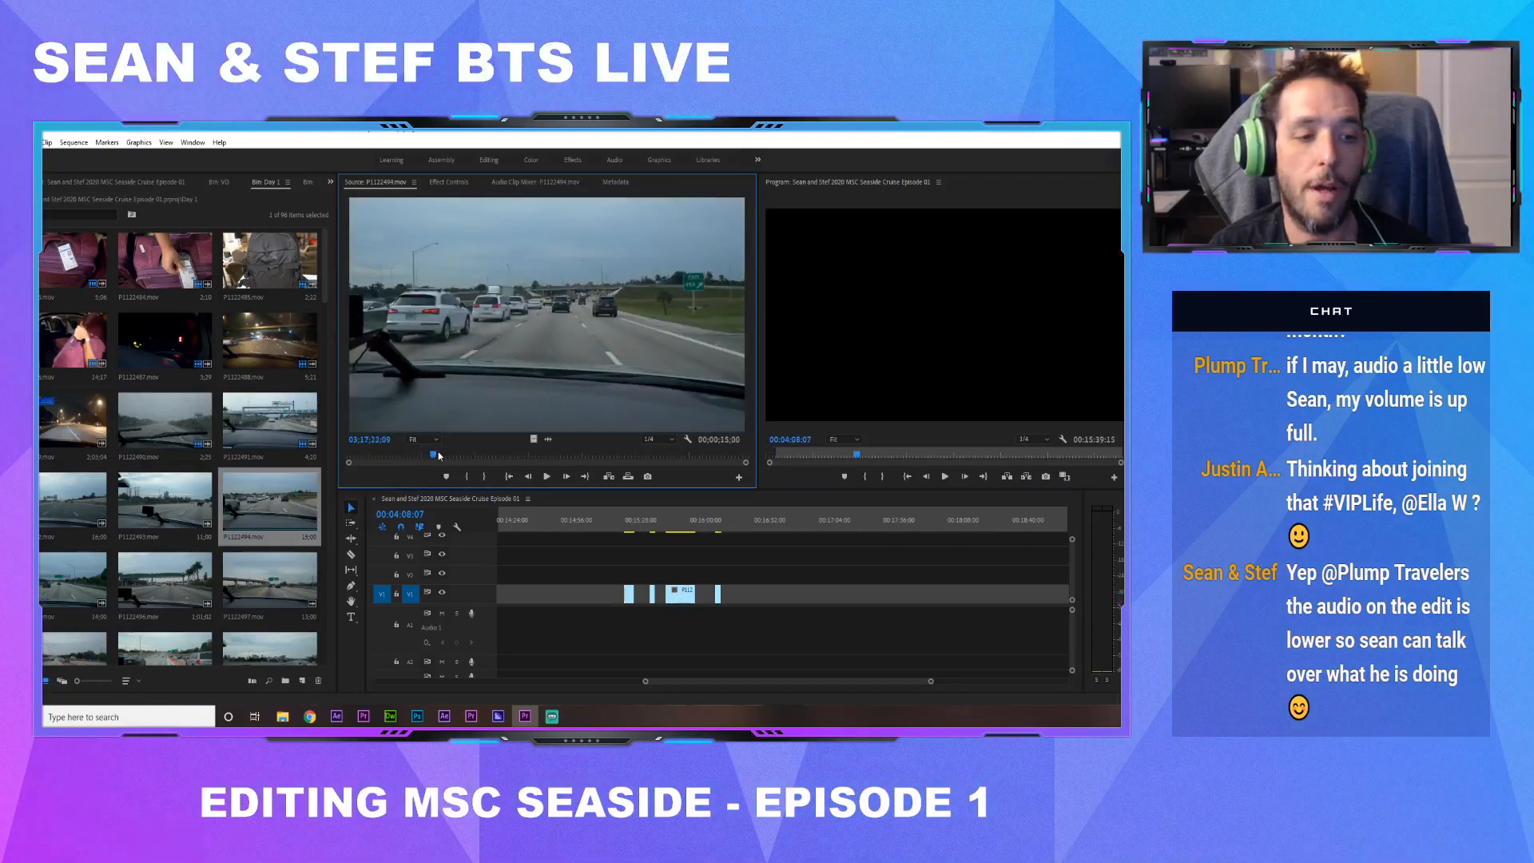
pyautogui.click(504, 456)
pyautogui.moveTo(504, 456); pyautogui.dragTo(592, 458)
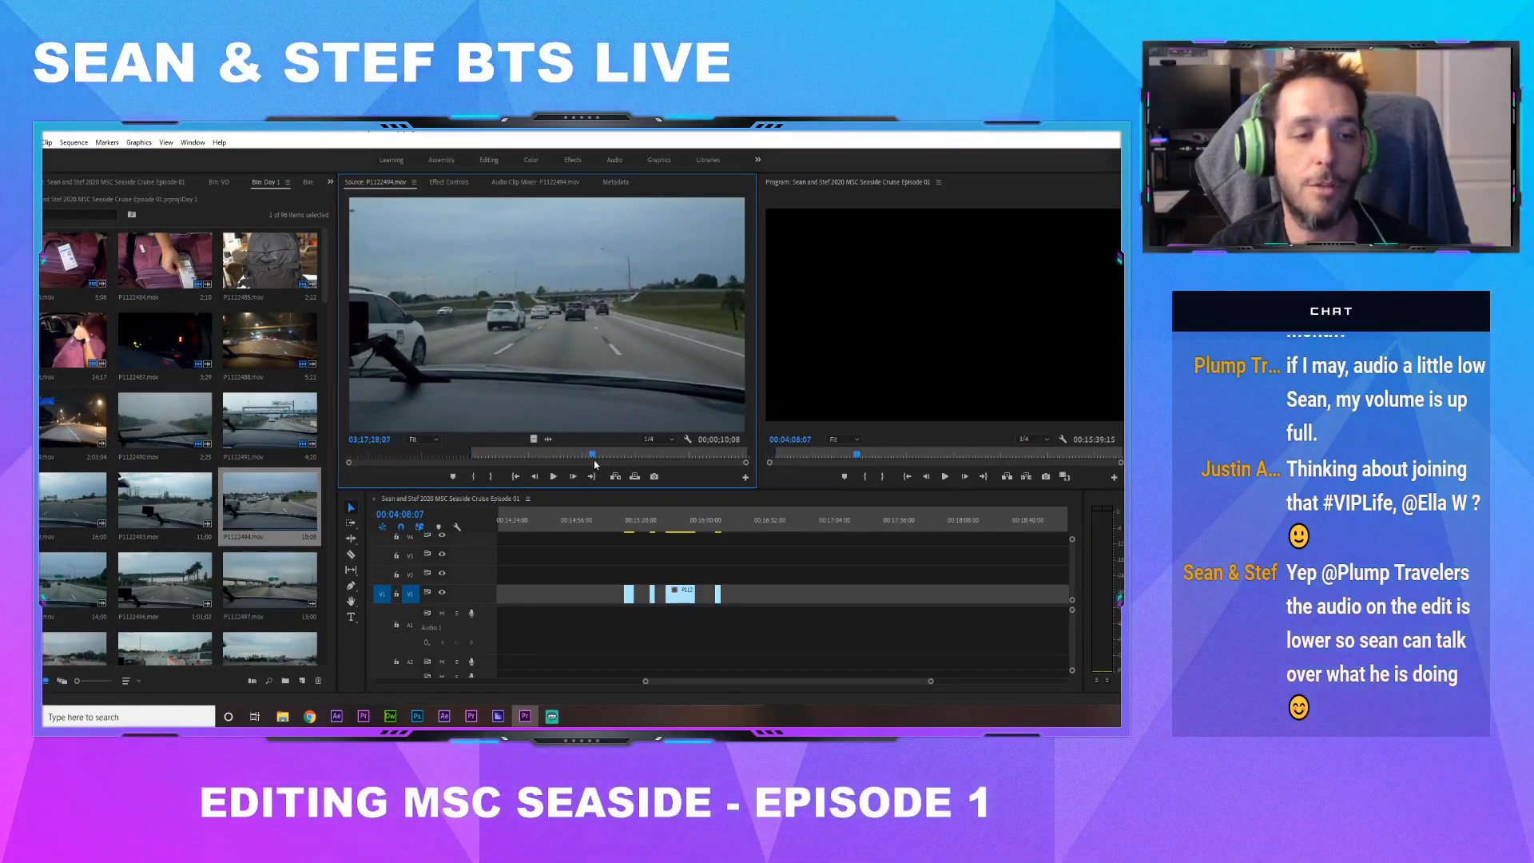
pyautogui.click(493, 477)
pyautogui.moveTo(534, 385); pyautogui.dragTo(732, 592)
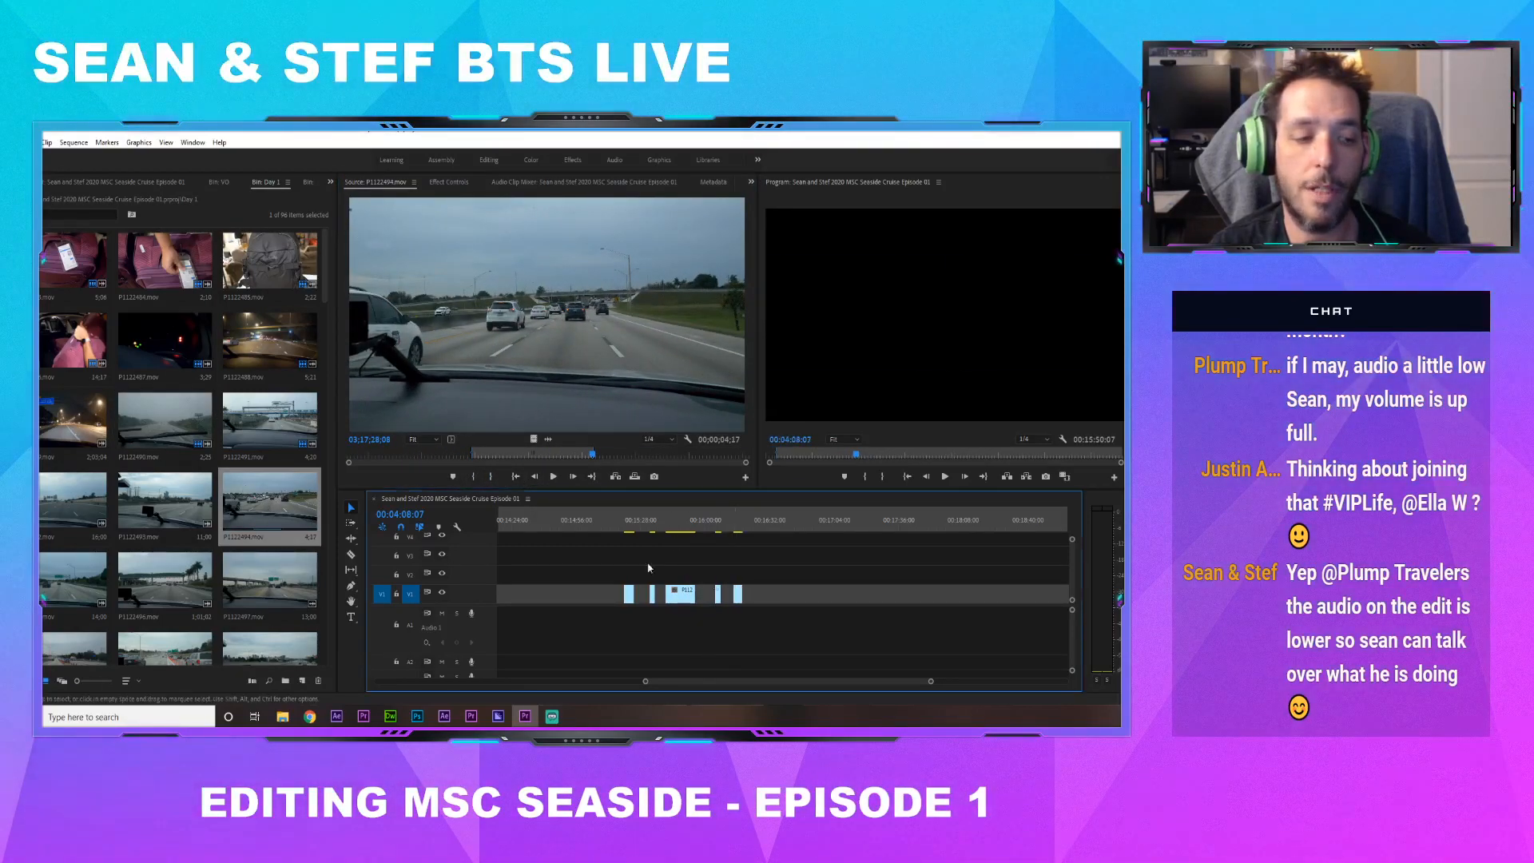
# Scrub through the newly placed Day 1 clips and return to the luggage-tag shot at about 15:21
pyautogui.click(739, 529)
pyautogui.moveTo(740, 534); pyautogui.dragTo(627, 543)
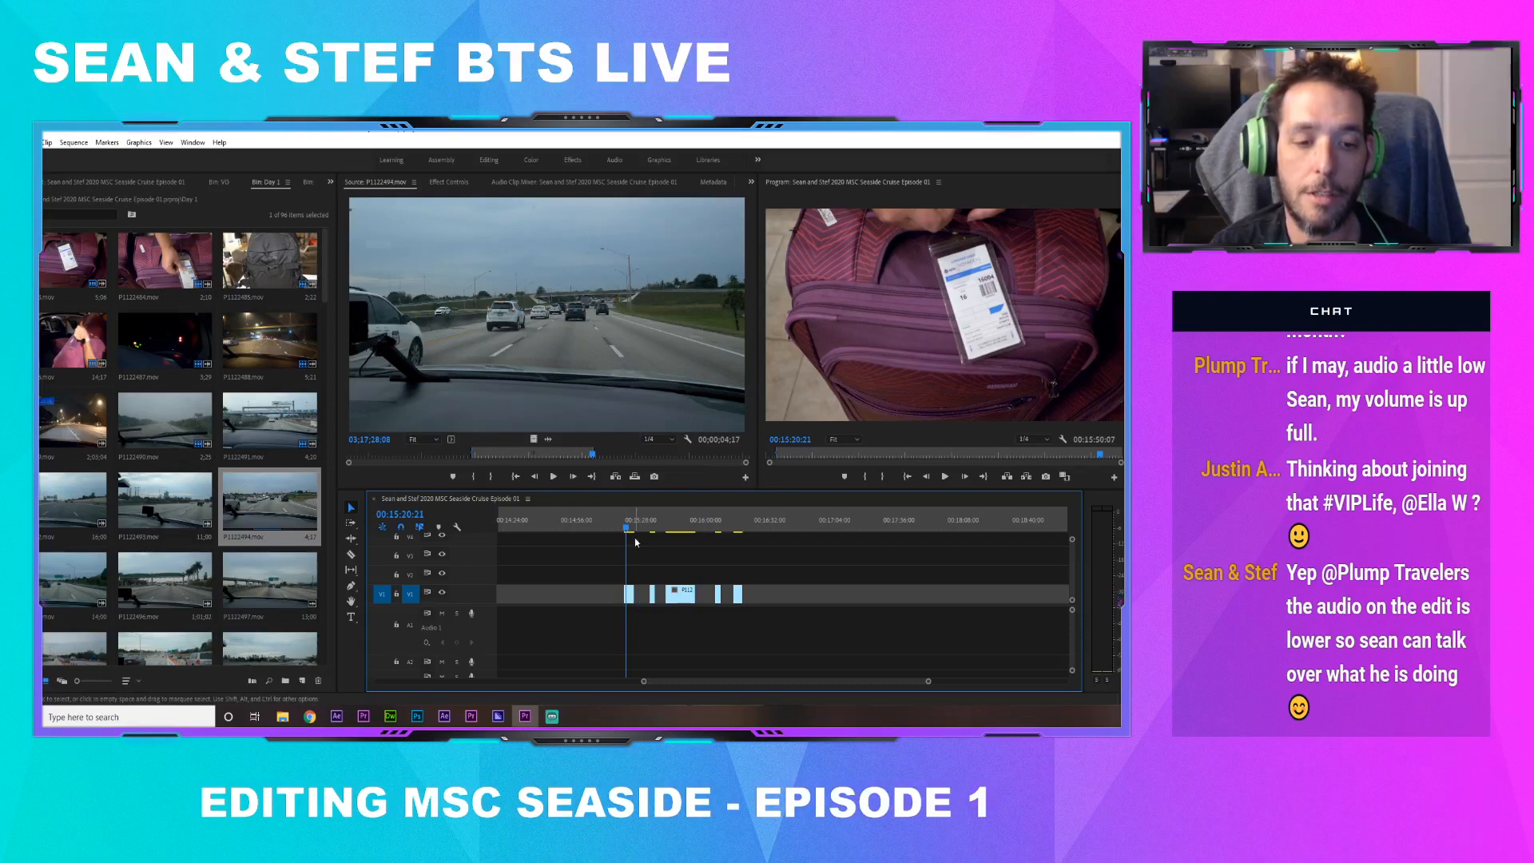
pyautogui.click(744, 532)
pyautogui.moveTo(744, 533); pyautogui.dragTo(630, 557)
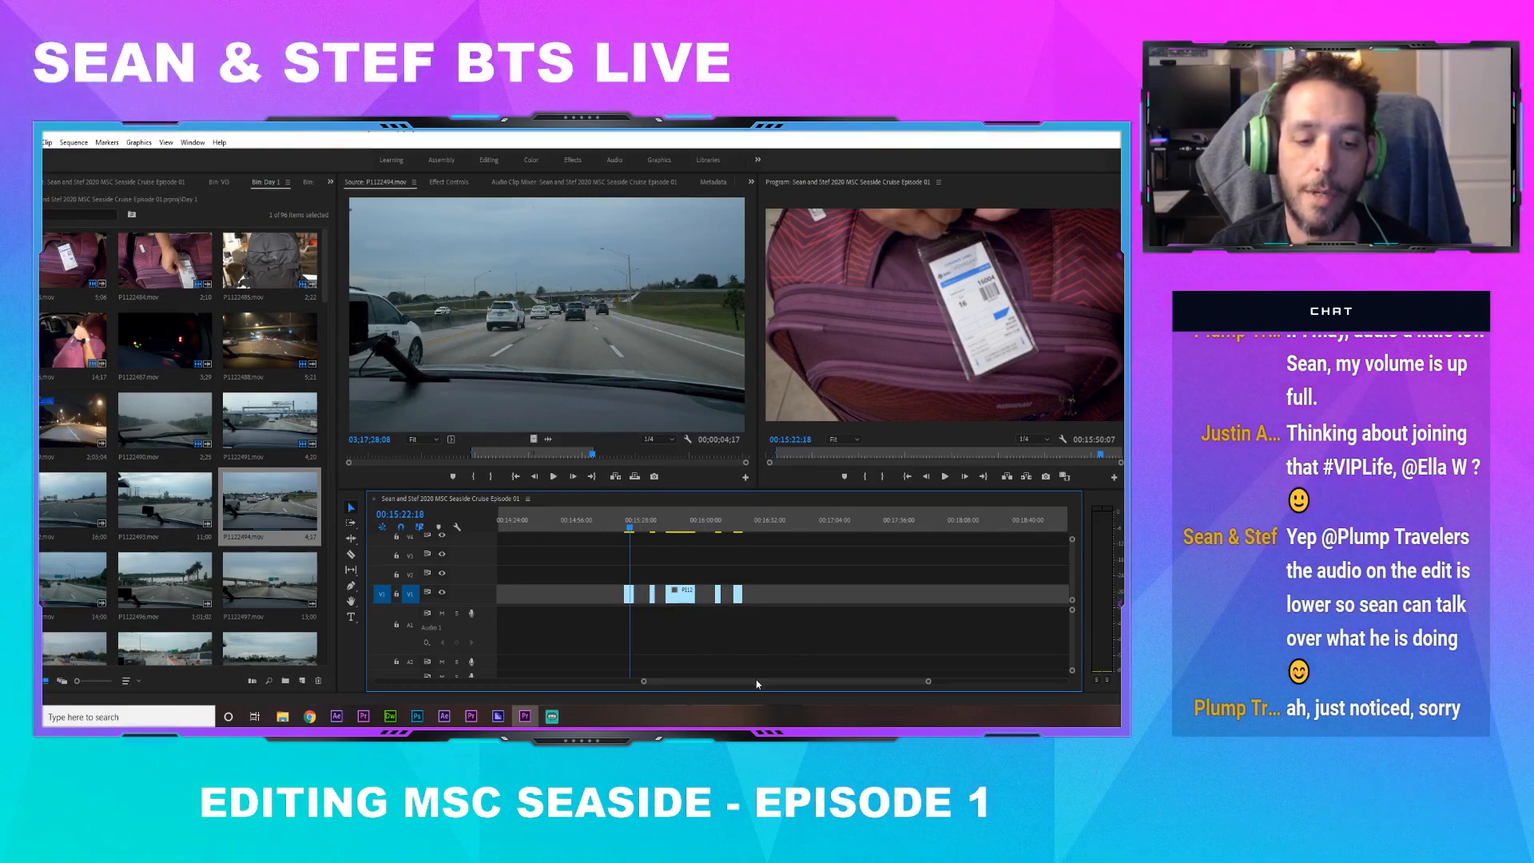
pyautogui.moveTo(631, 526)
pyautogui.mouseDown()
pyautogui.moveTo(741, 534)
pyautogui.moveTo(627, 527)
pyautogui.mouseUp()
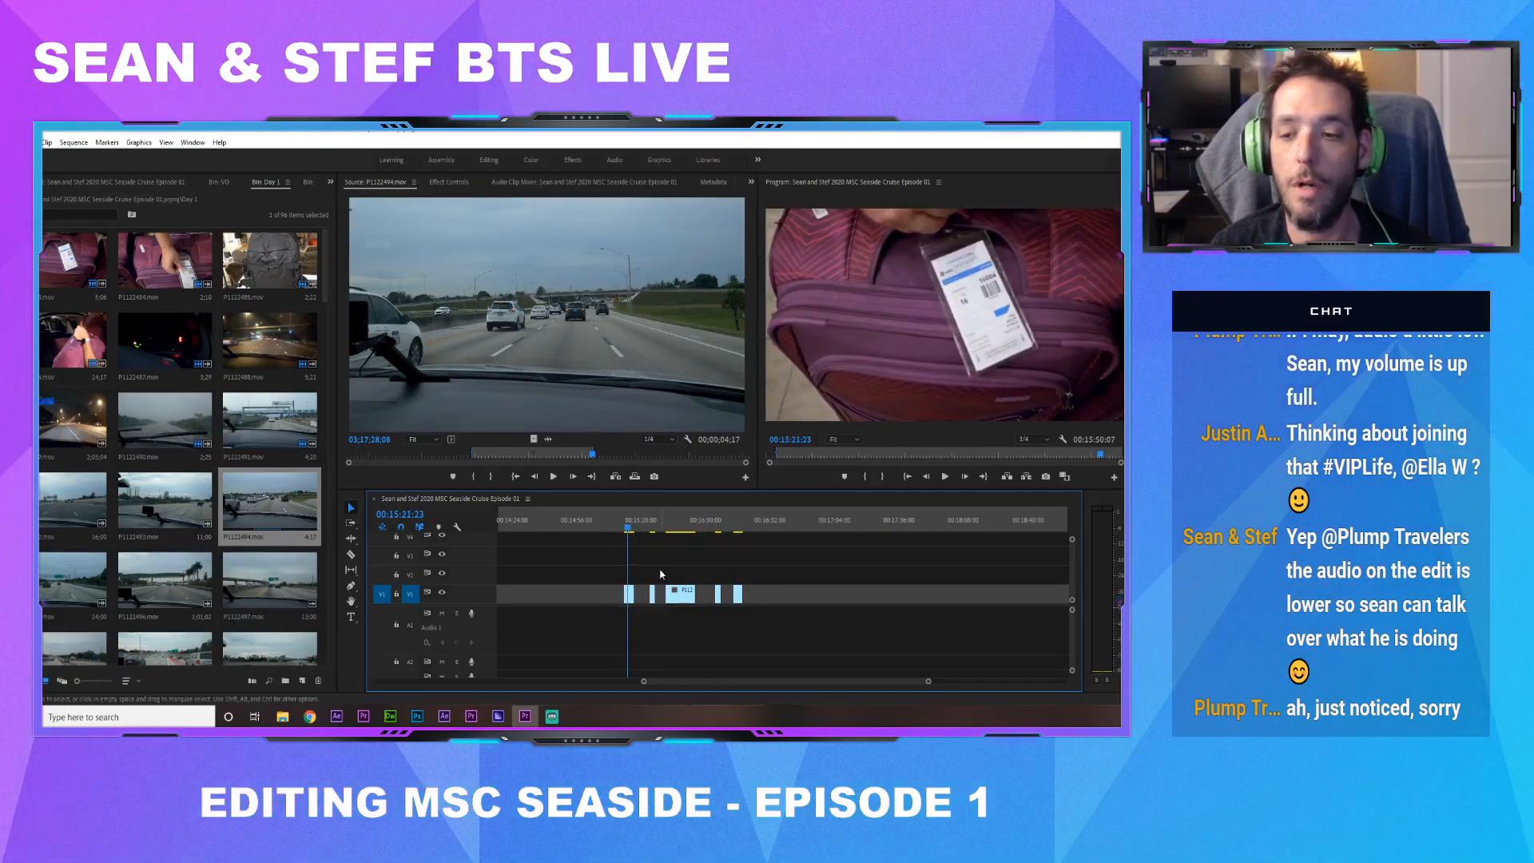